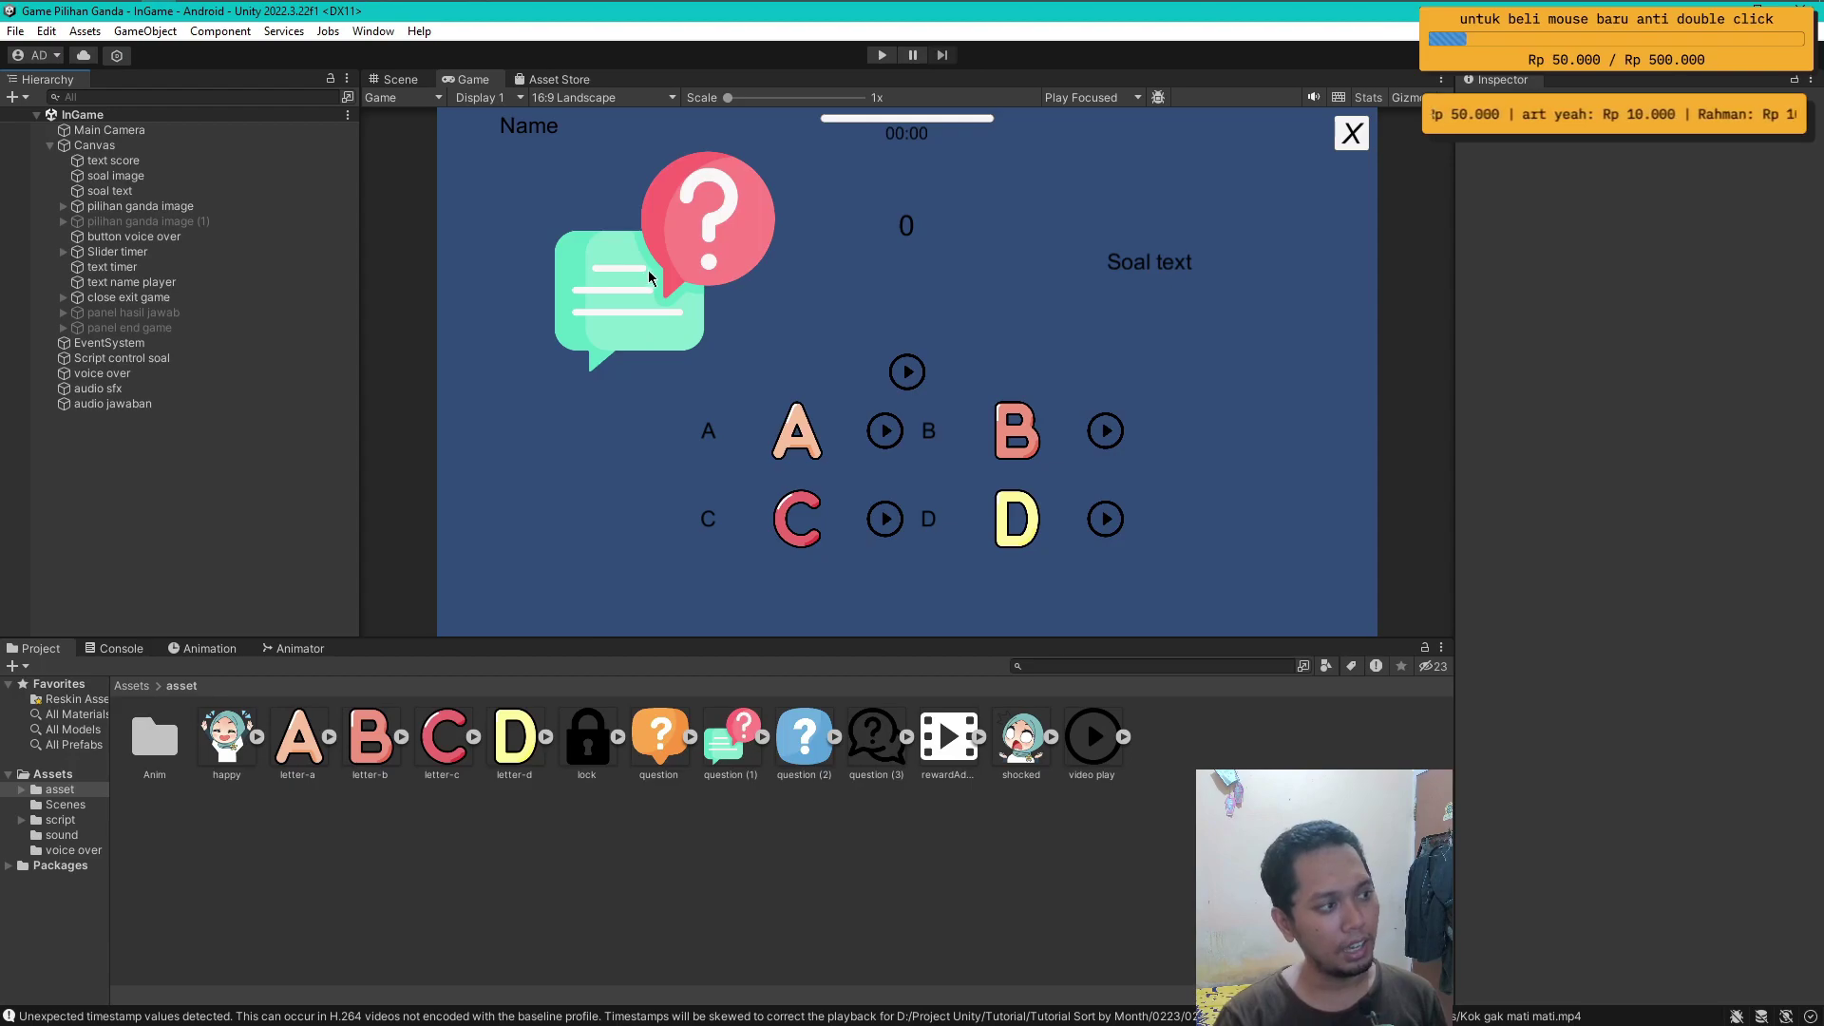
- Inspect the Script control soal and soal image objects, then switch to the Scene view
{"action": "left_click", "coordinate": [129, 360]}
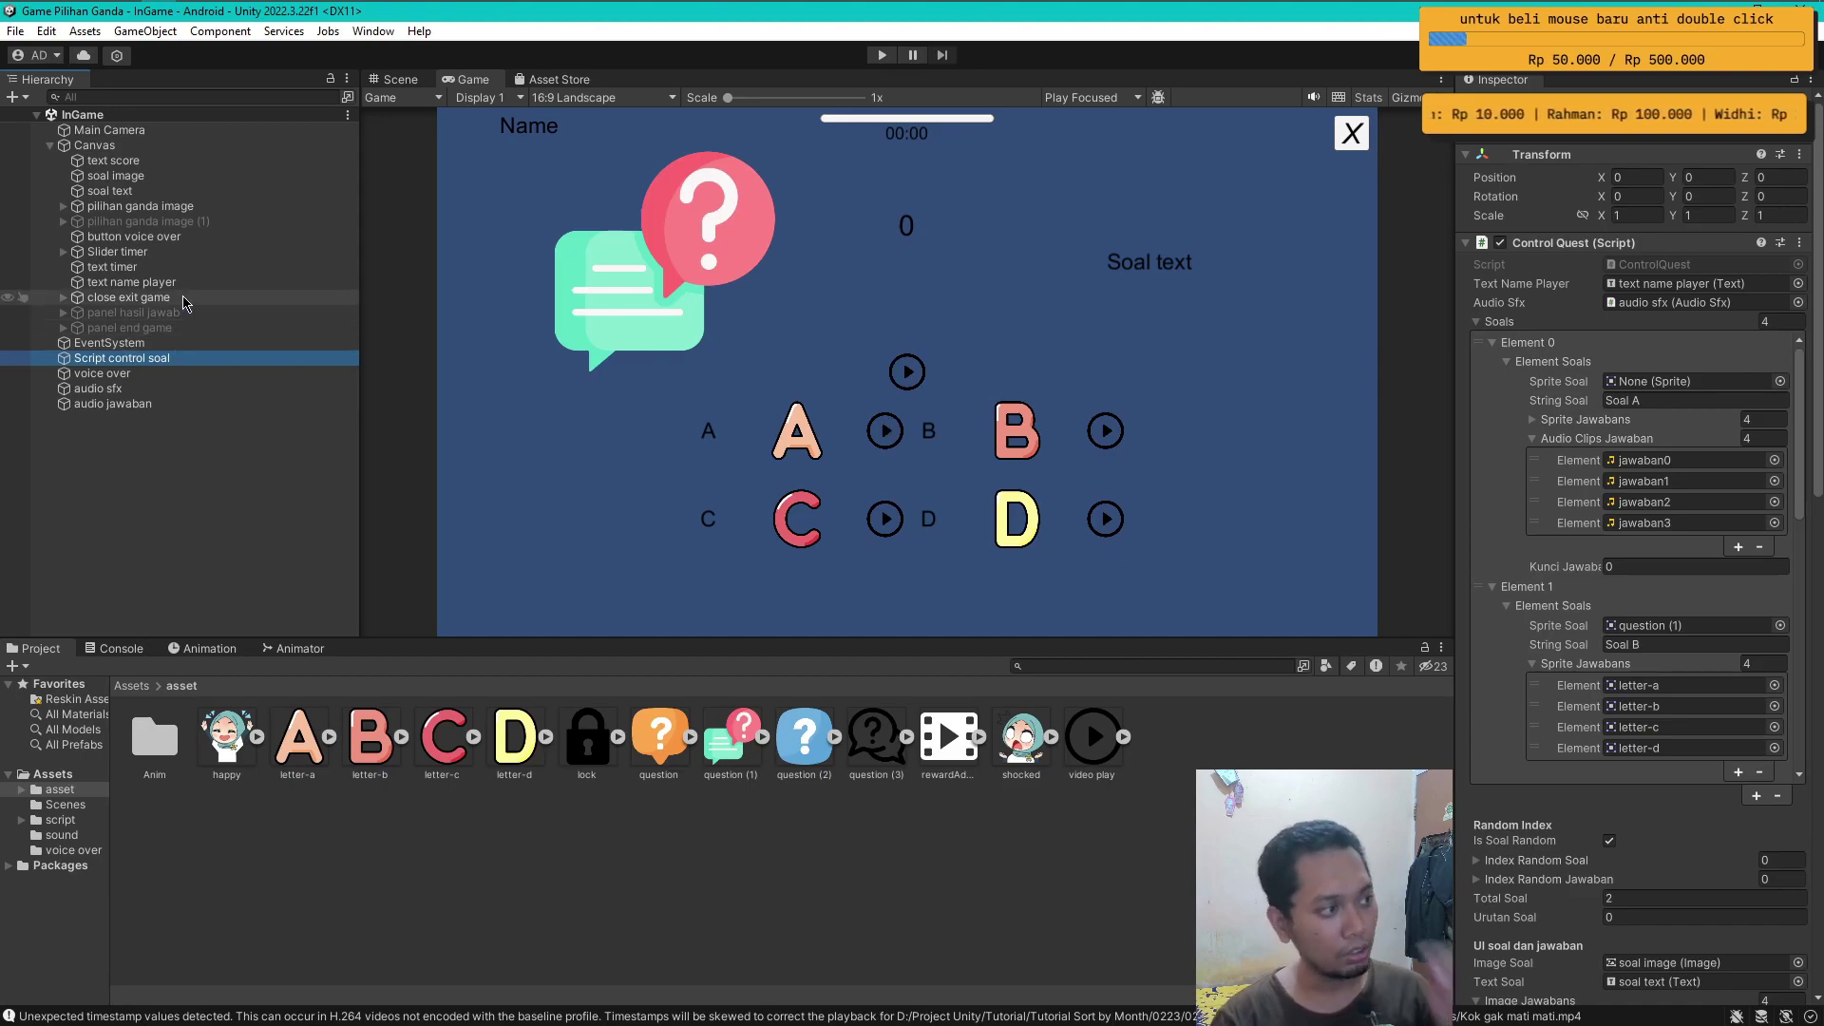
{"action": "left_click", "coordinate": [157, 179]}
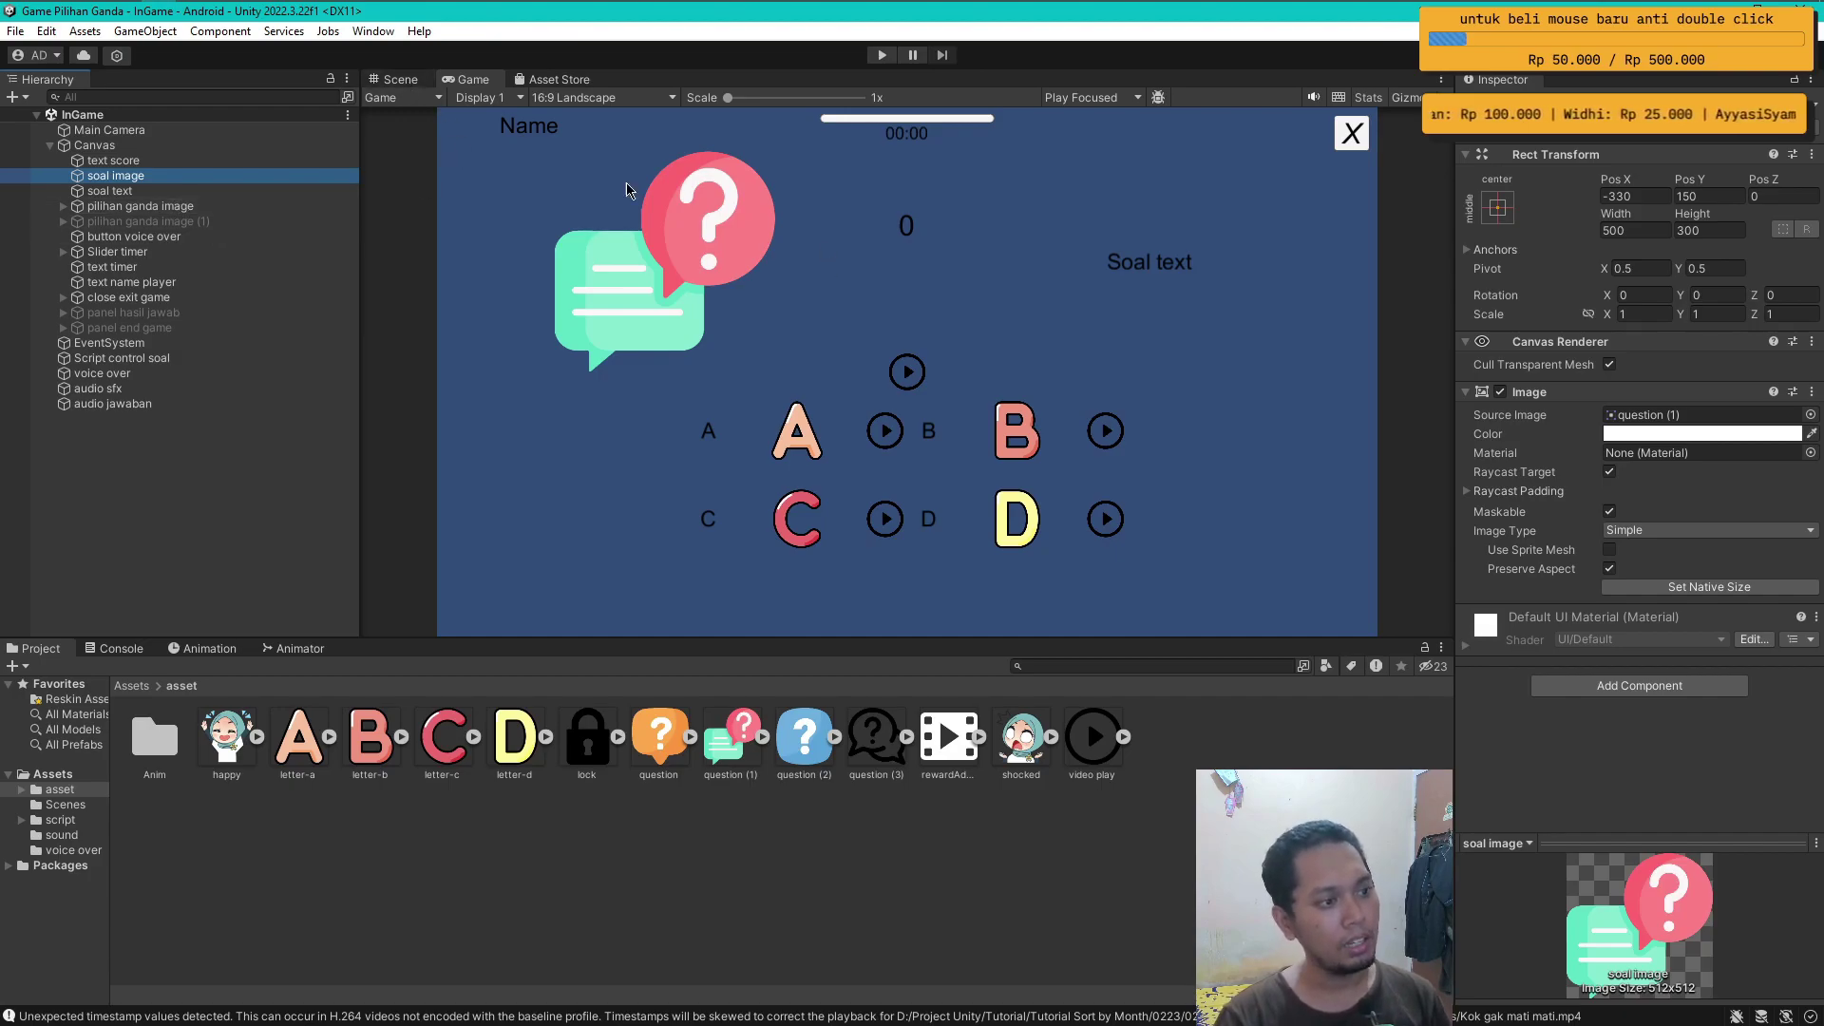
{"action": "left_click", "coordinate": [401, 78]}
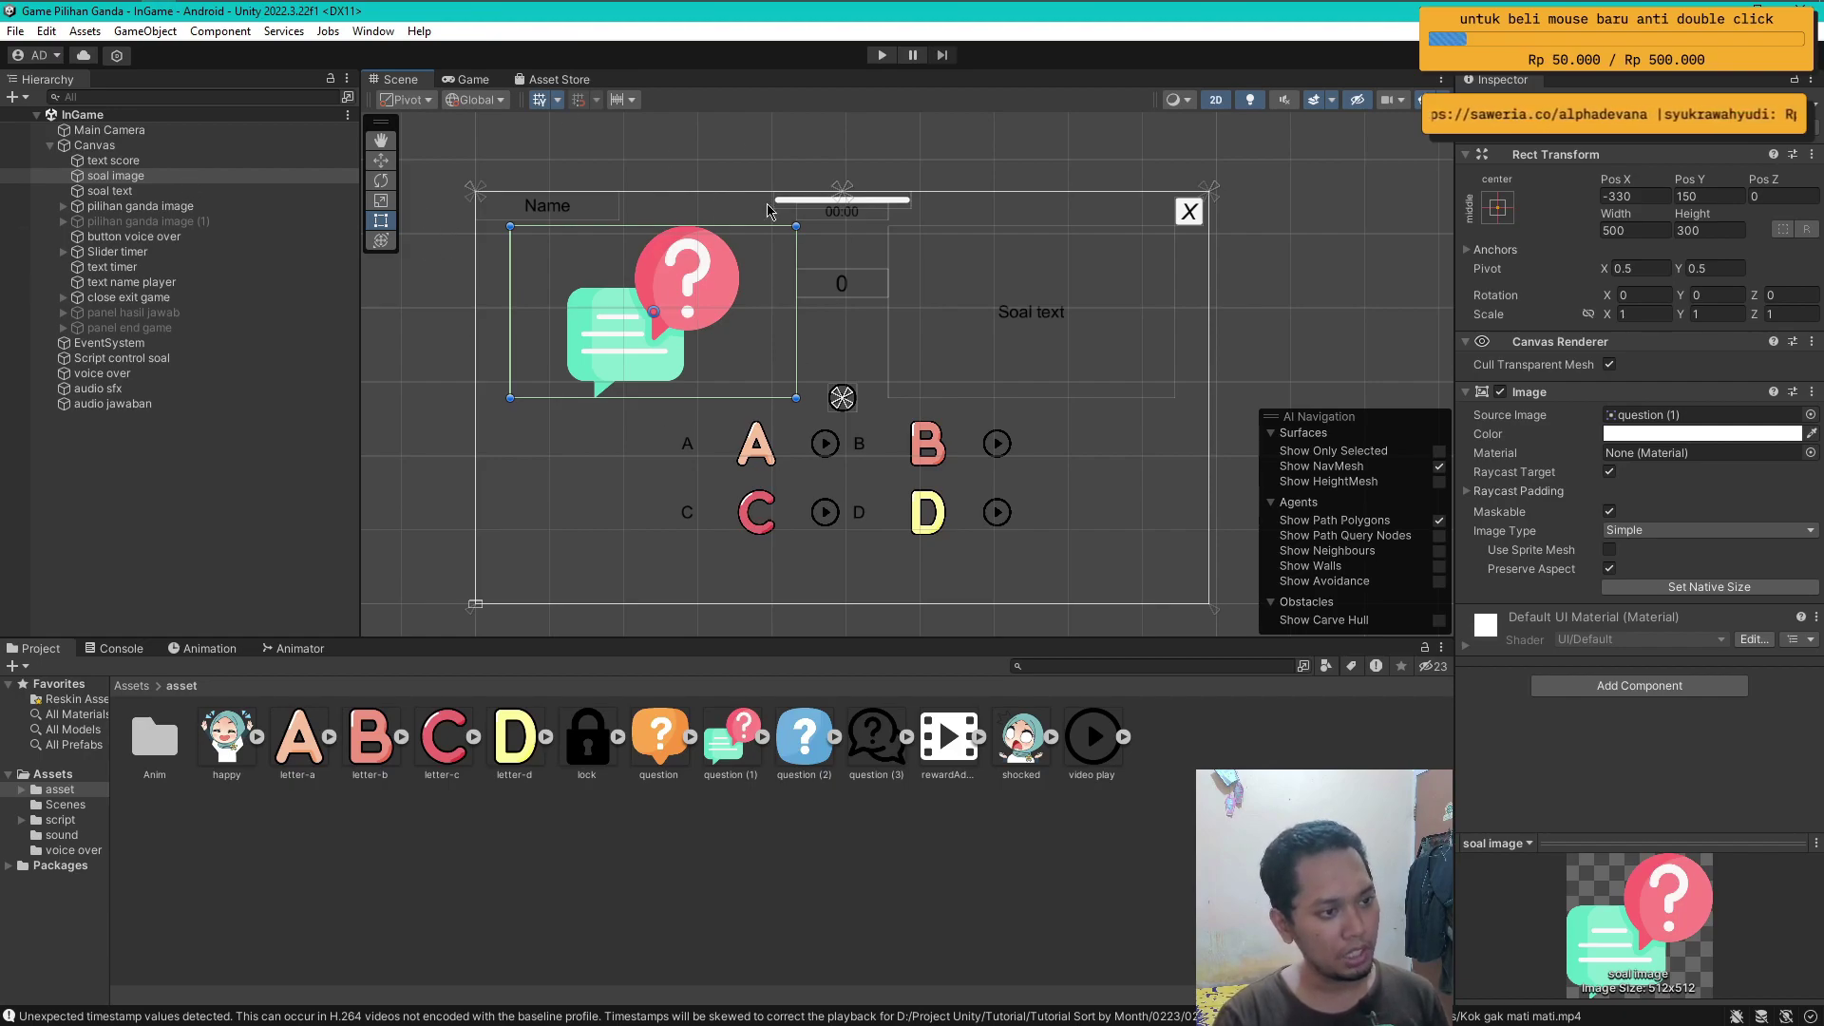
- Create an empty Canvas child named 'parent video' and move it directly below soal image
{"action": "left_click", "coordinate": [115, 175]}
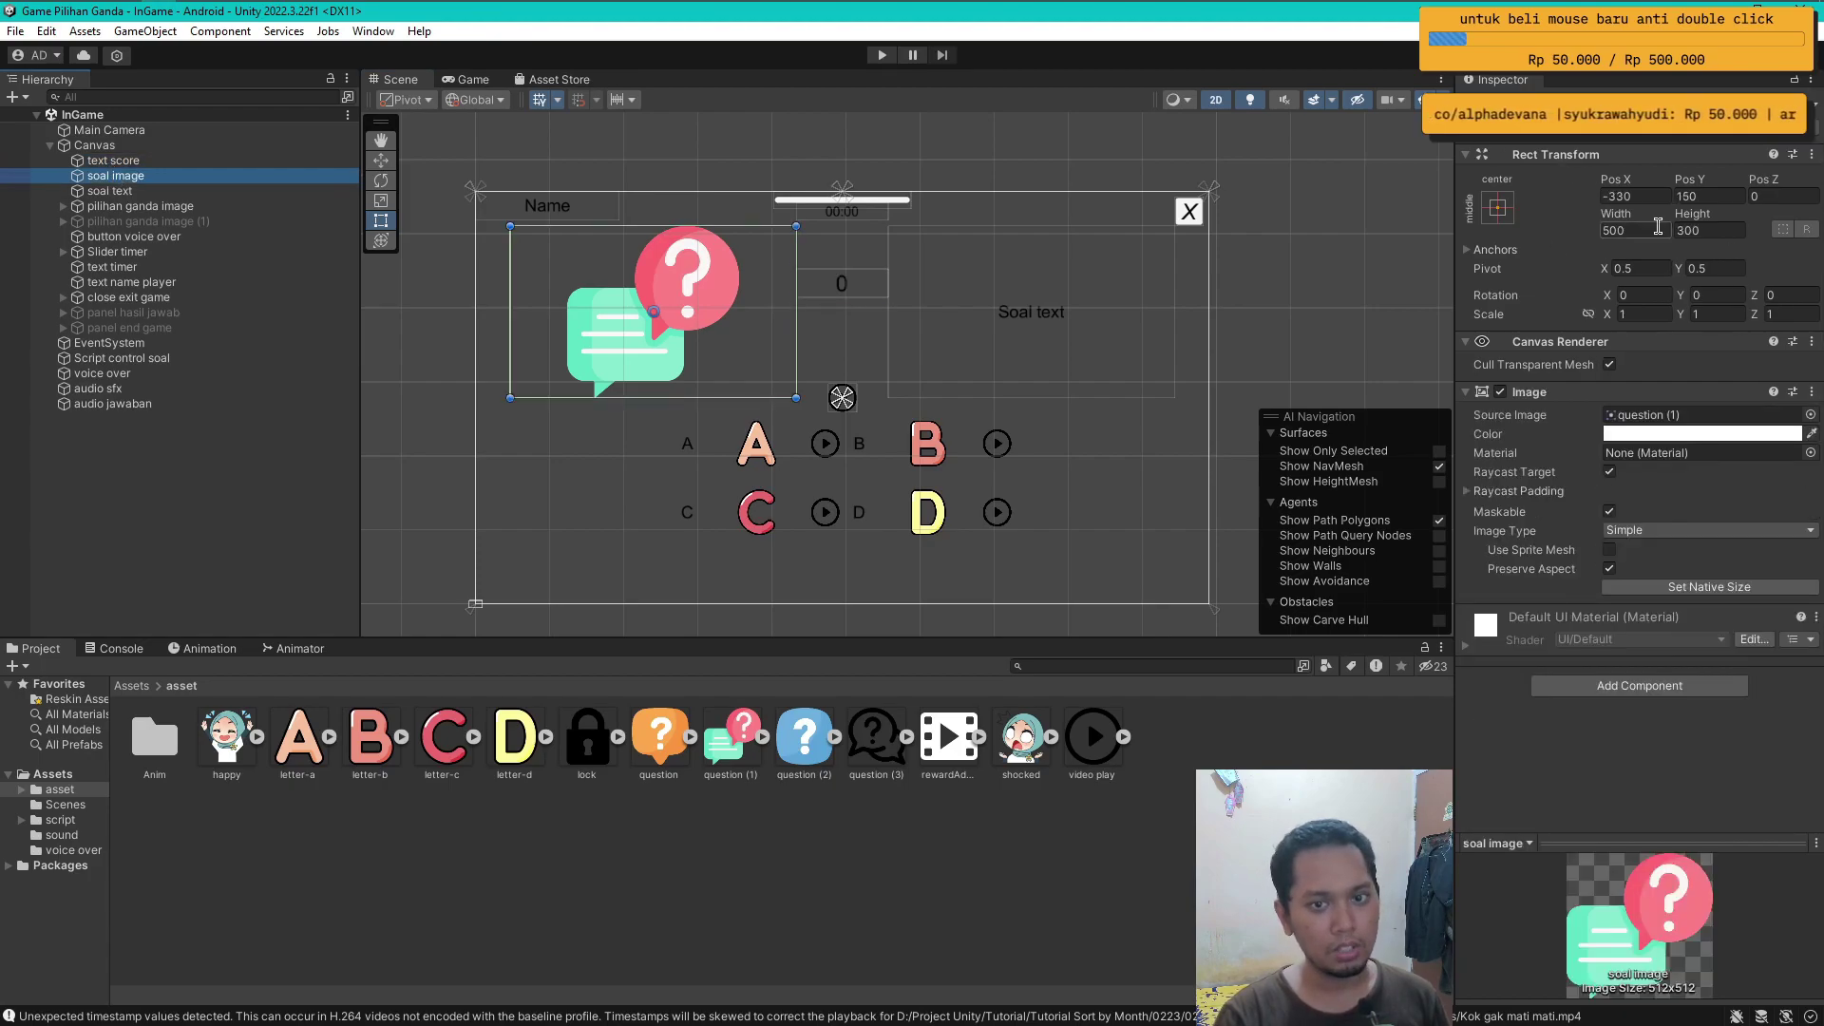
{"action": "right_click", "coordinate": [93, 146]}
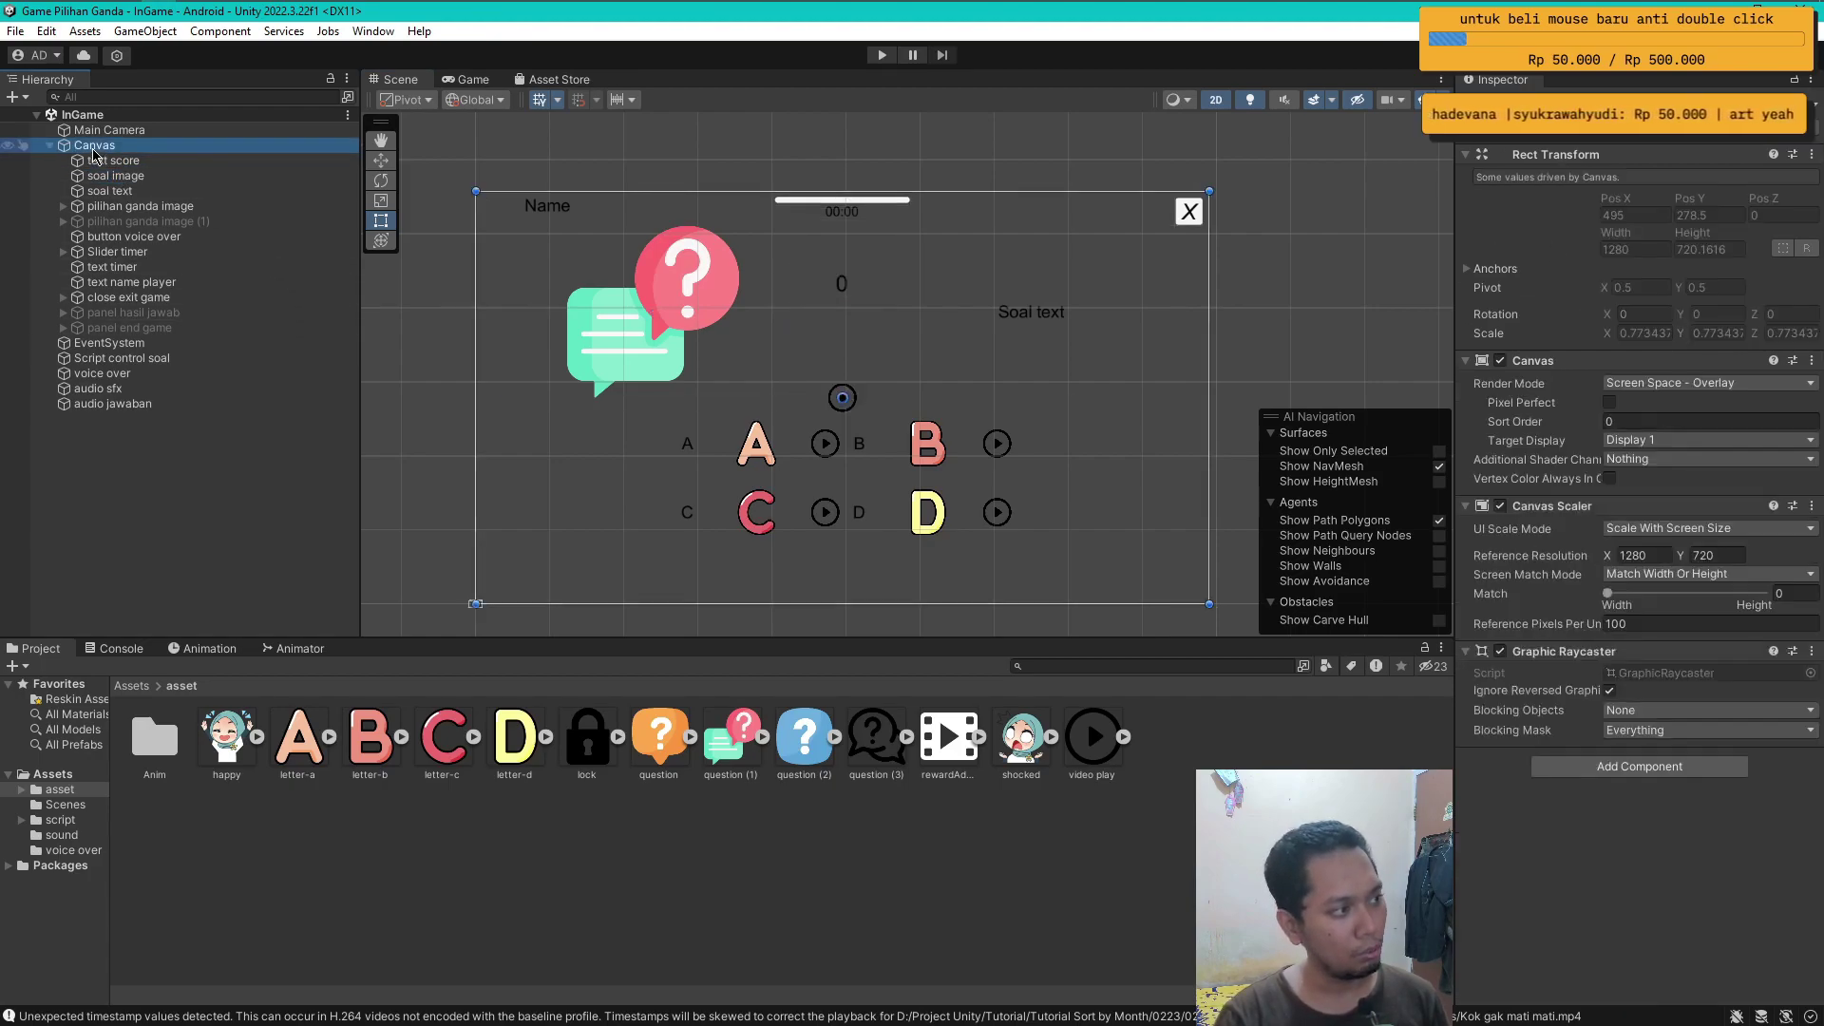
{"action": "mouse_move", "coordinate": [228, 765]}
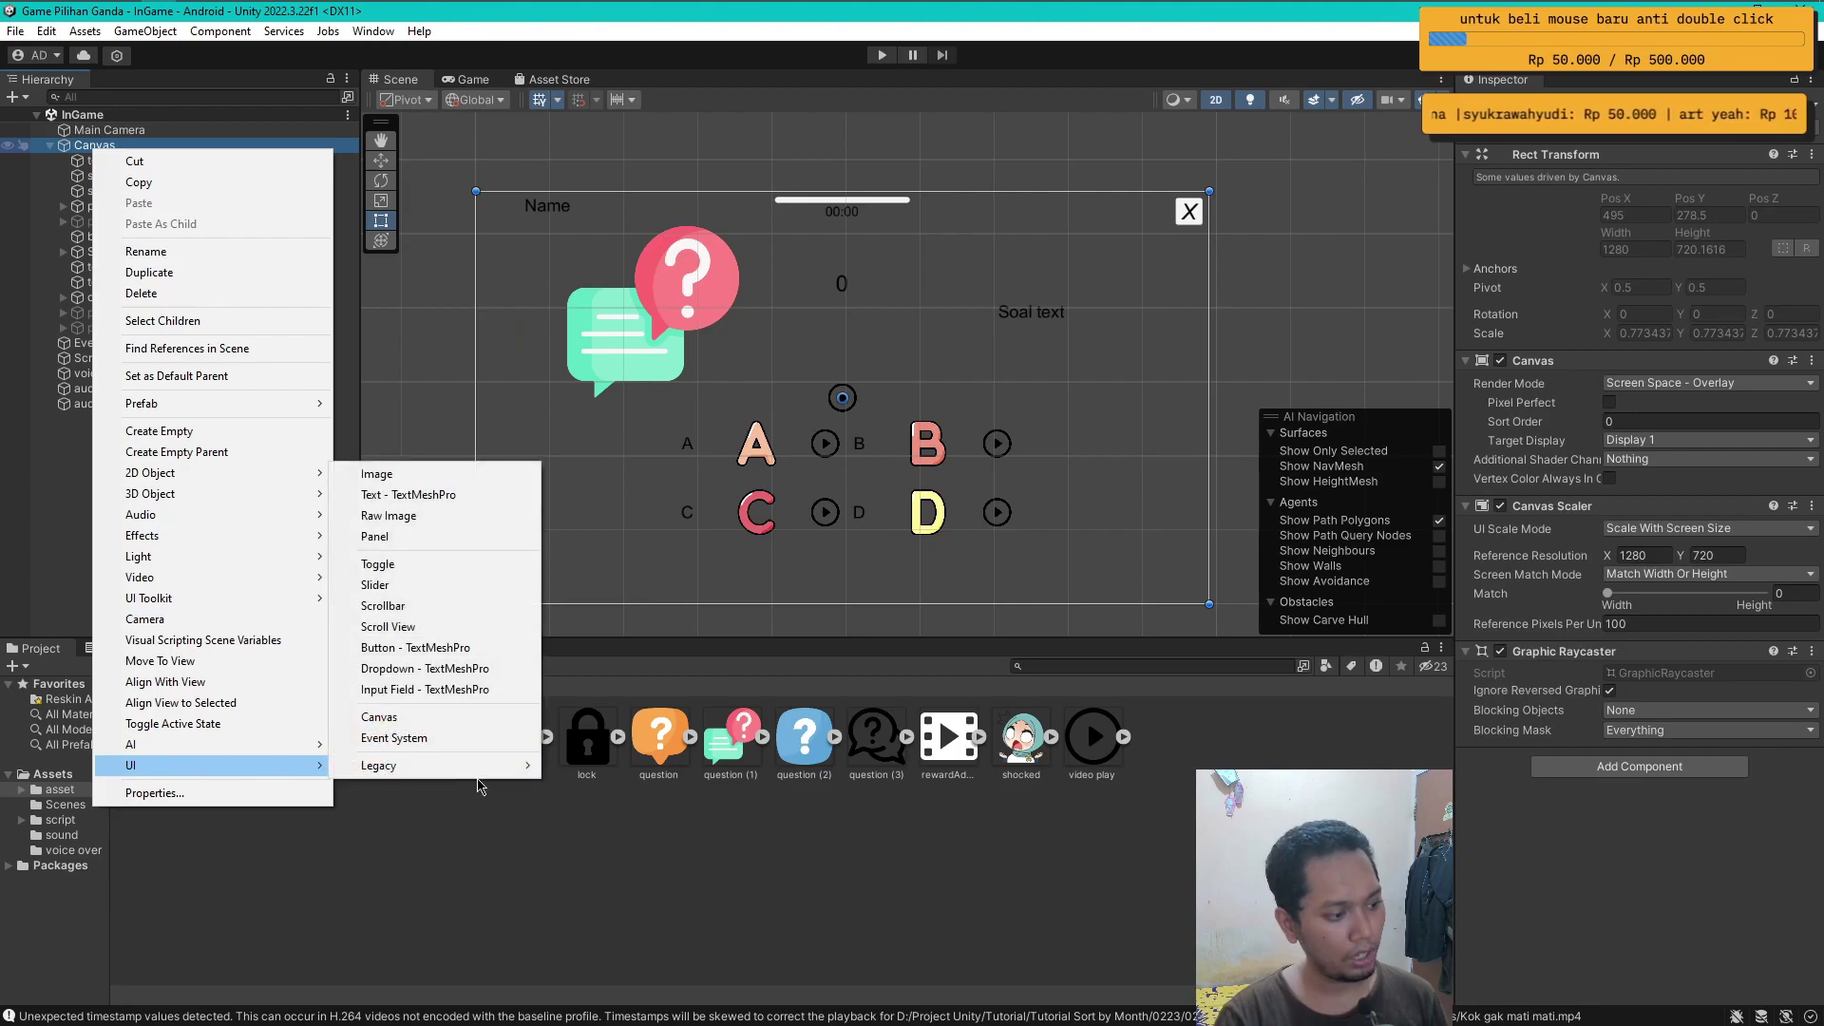
{"action": "left_click", "coordinate": [192, 434]}
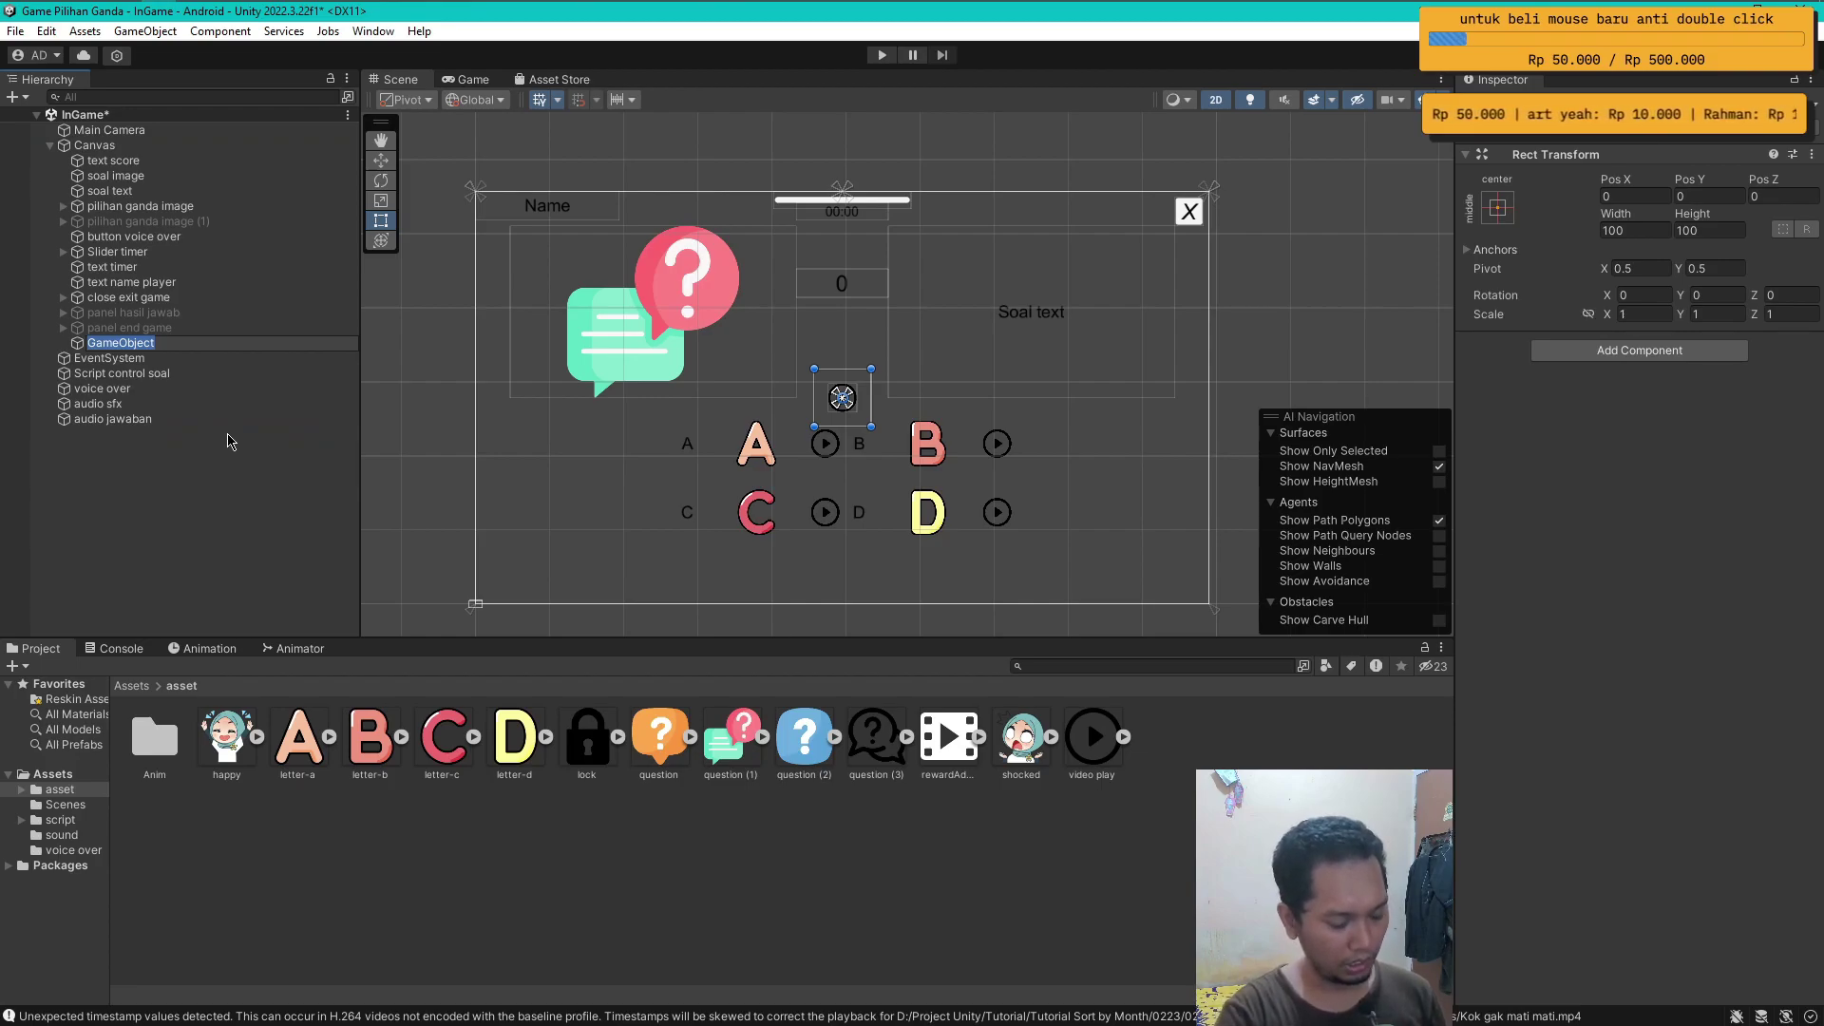
{"action": "type", "text": "parent video"}
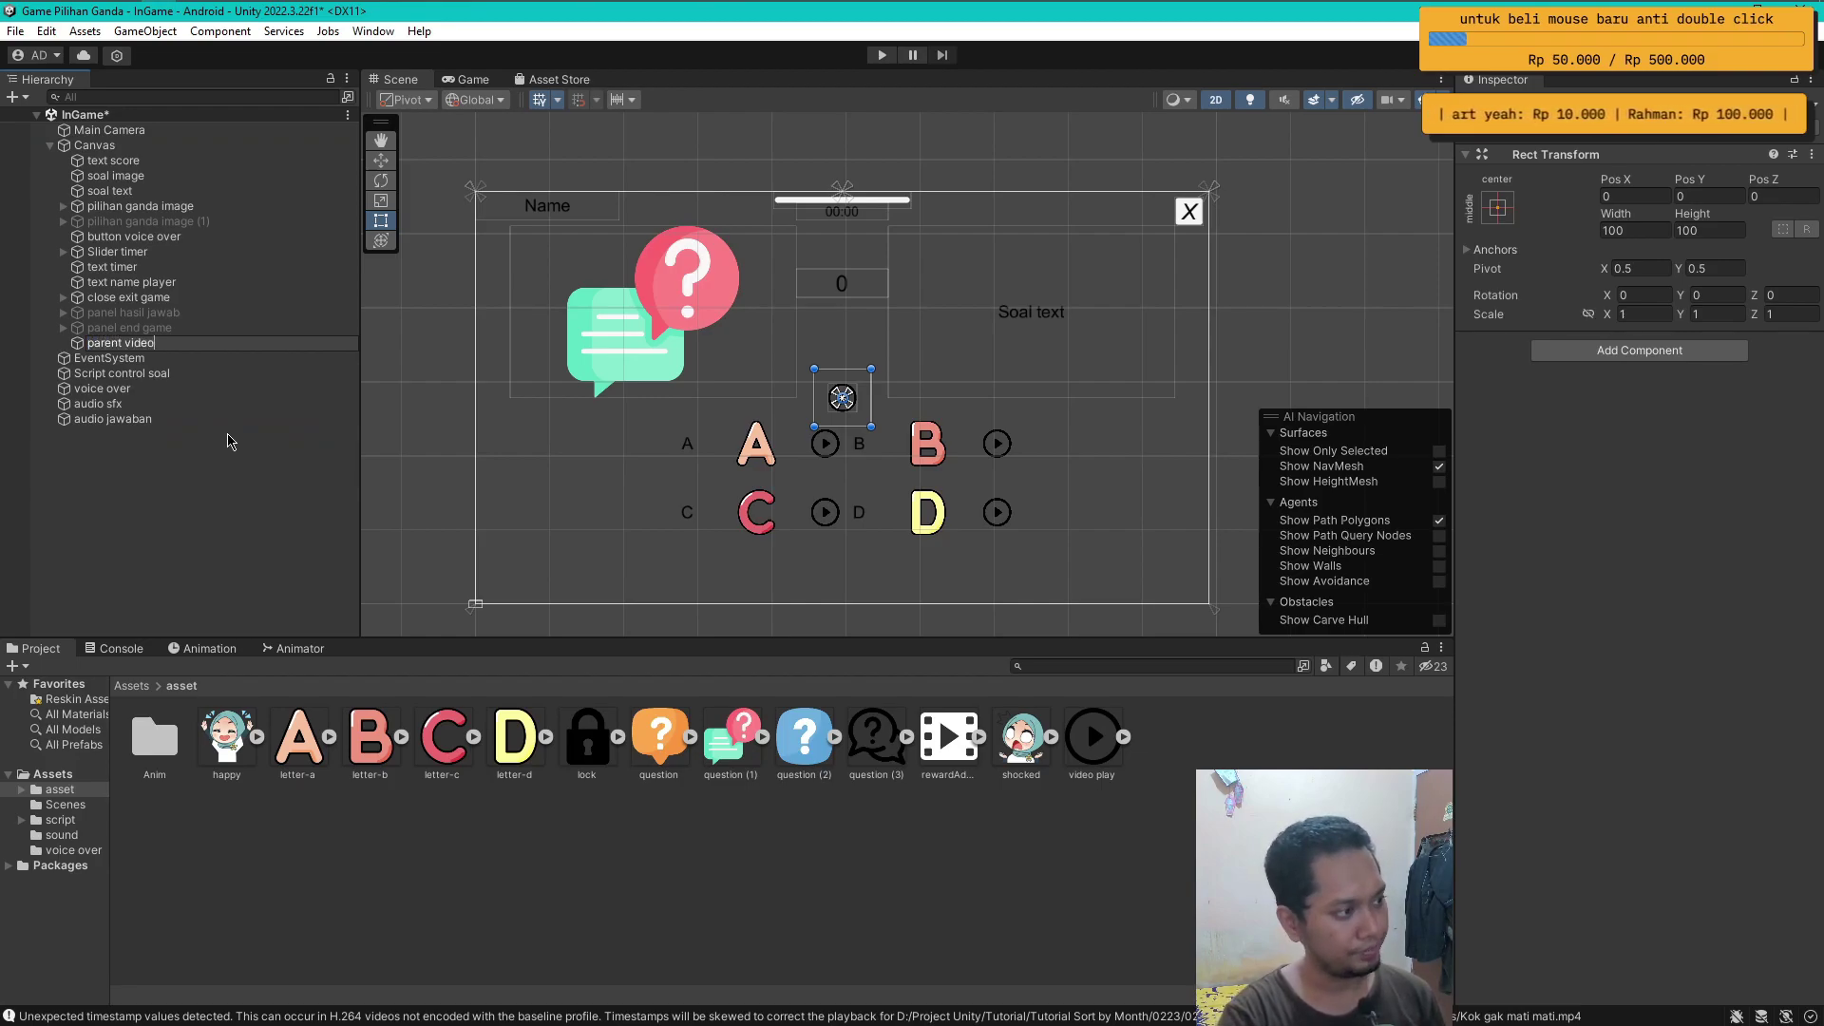
{"action": "key", "text": "Return"}
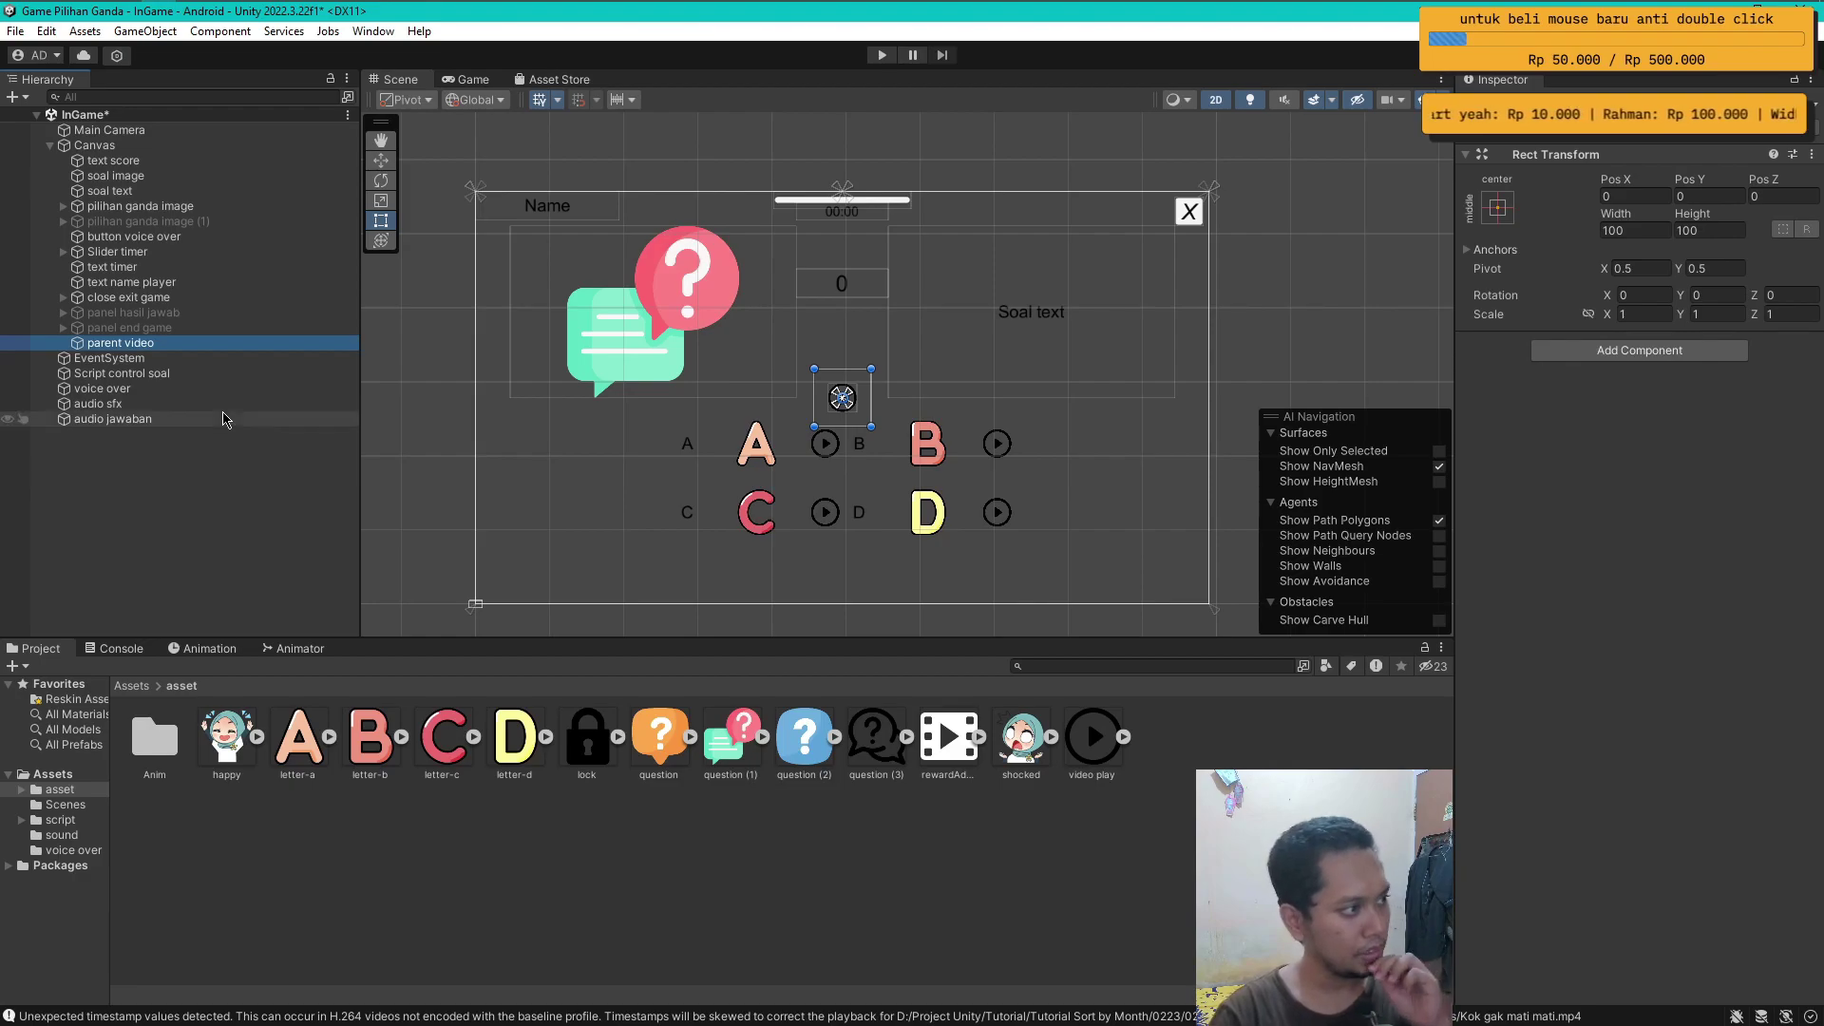
{"action": "left_click_drag", "start_coordinate": [152, 343], "coordinate": [126, 193]}
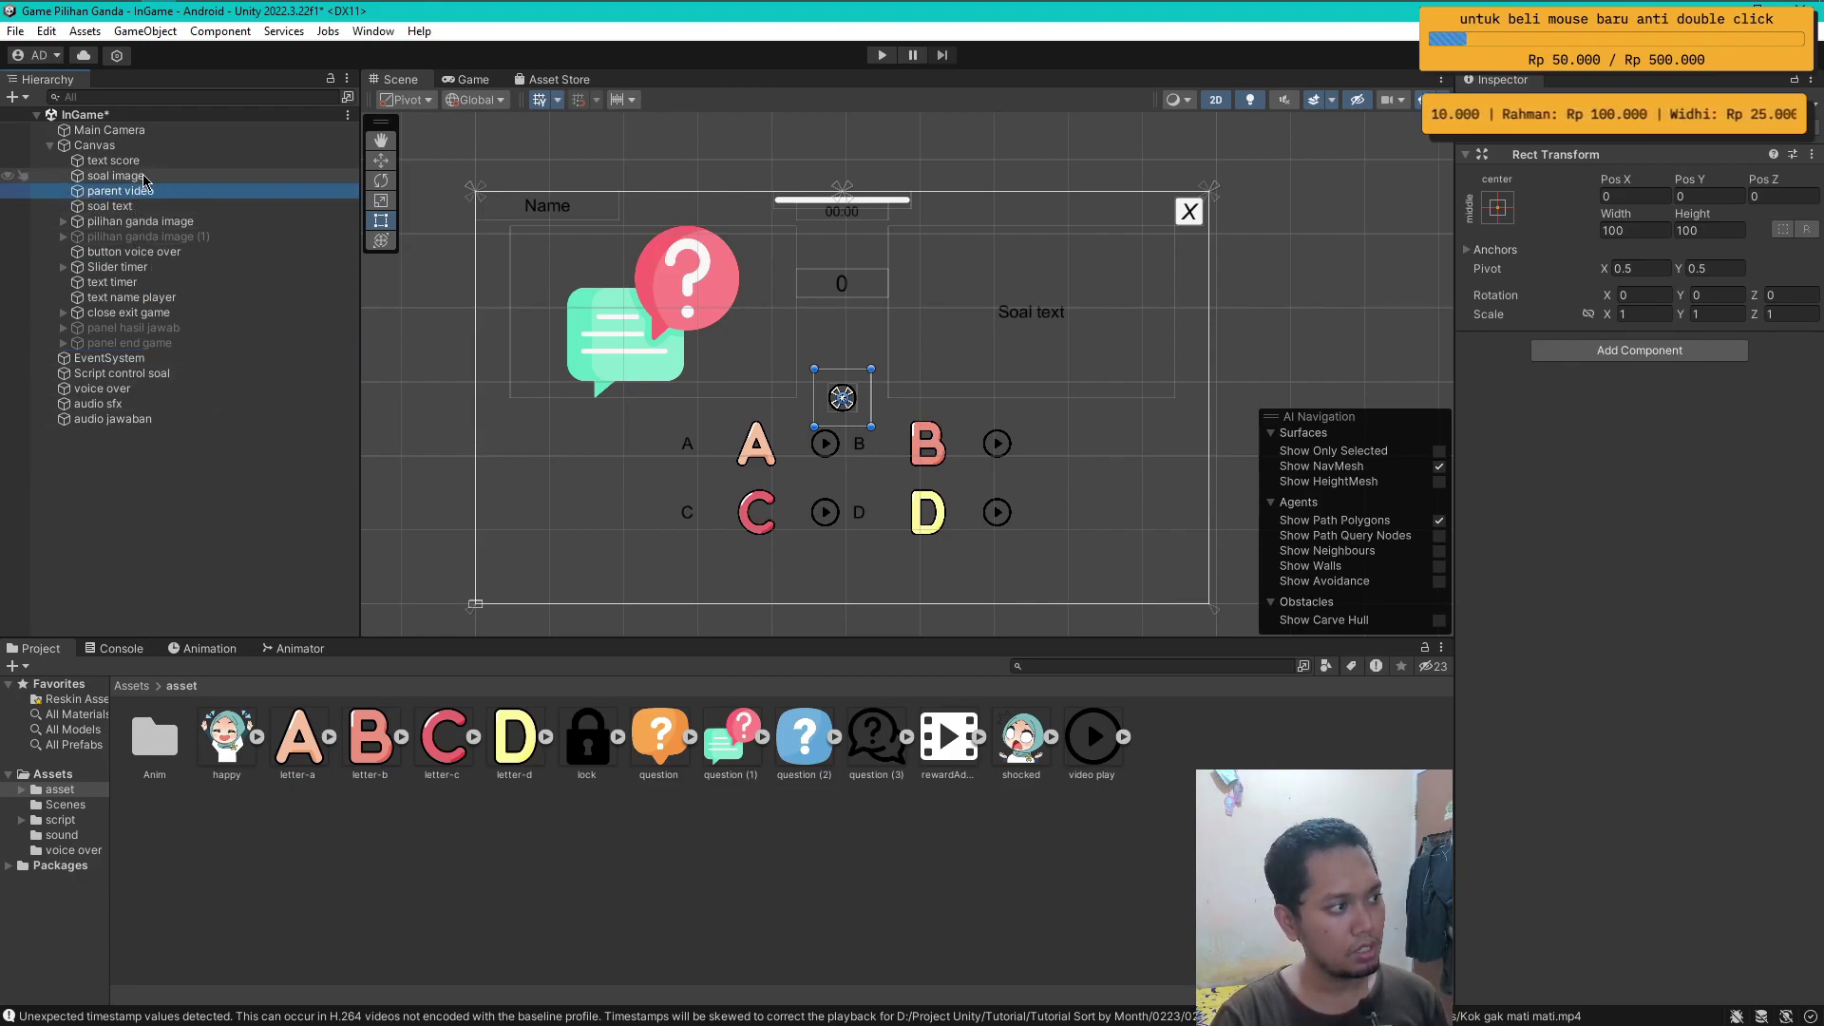
- Copy soal image's Rect Transform onto parent video, giving it position -330, 150 and 500×300 size
{"action": "left_click", "coordinate": [143, 177]}
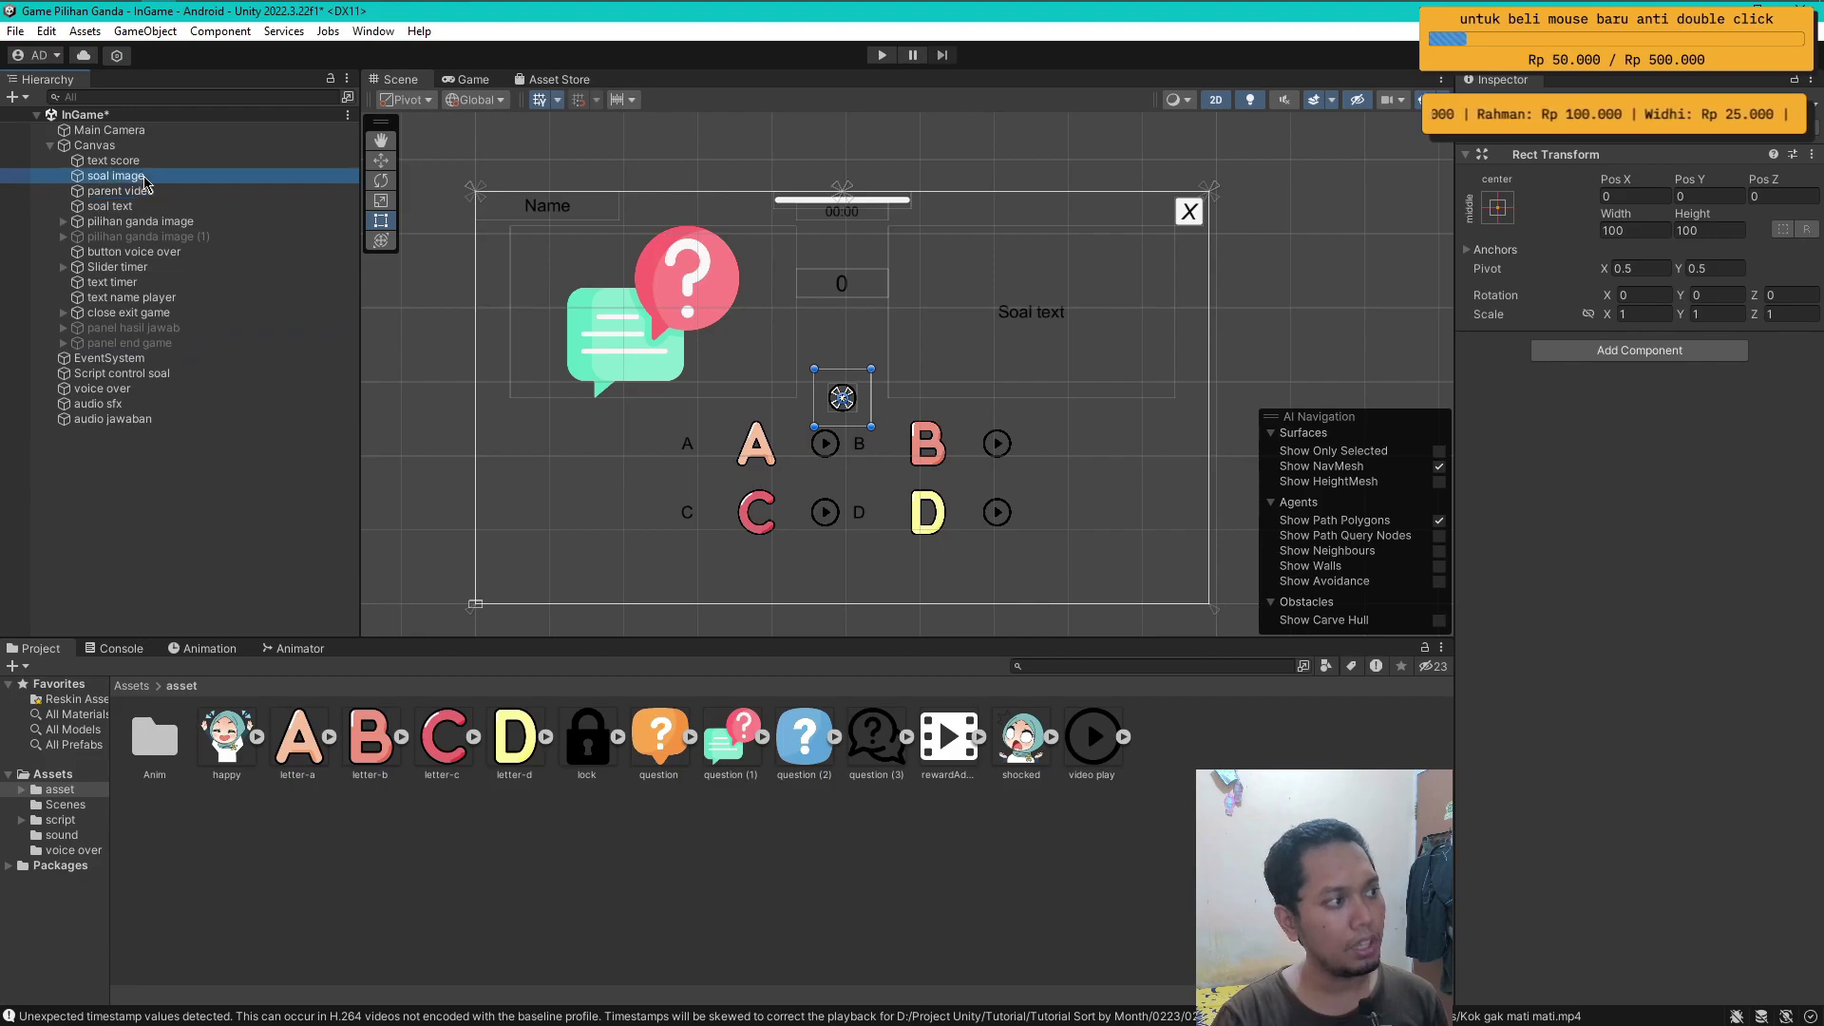
{"action": "left_click", "coordinate": [1810, 154]}
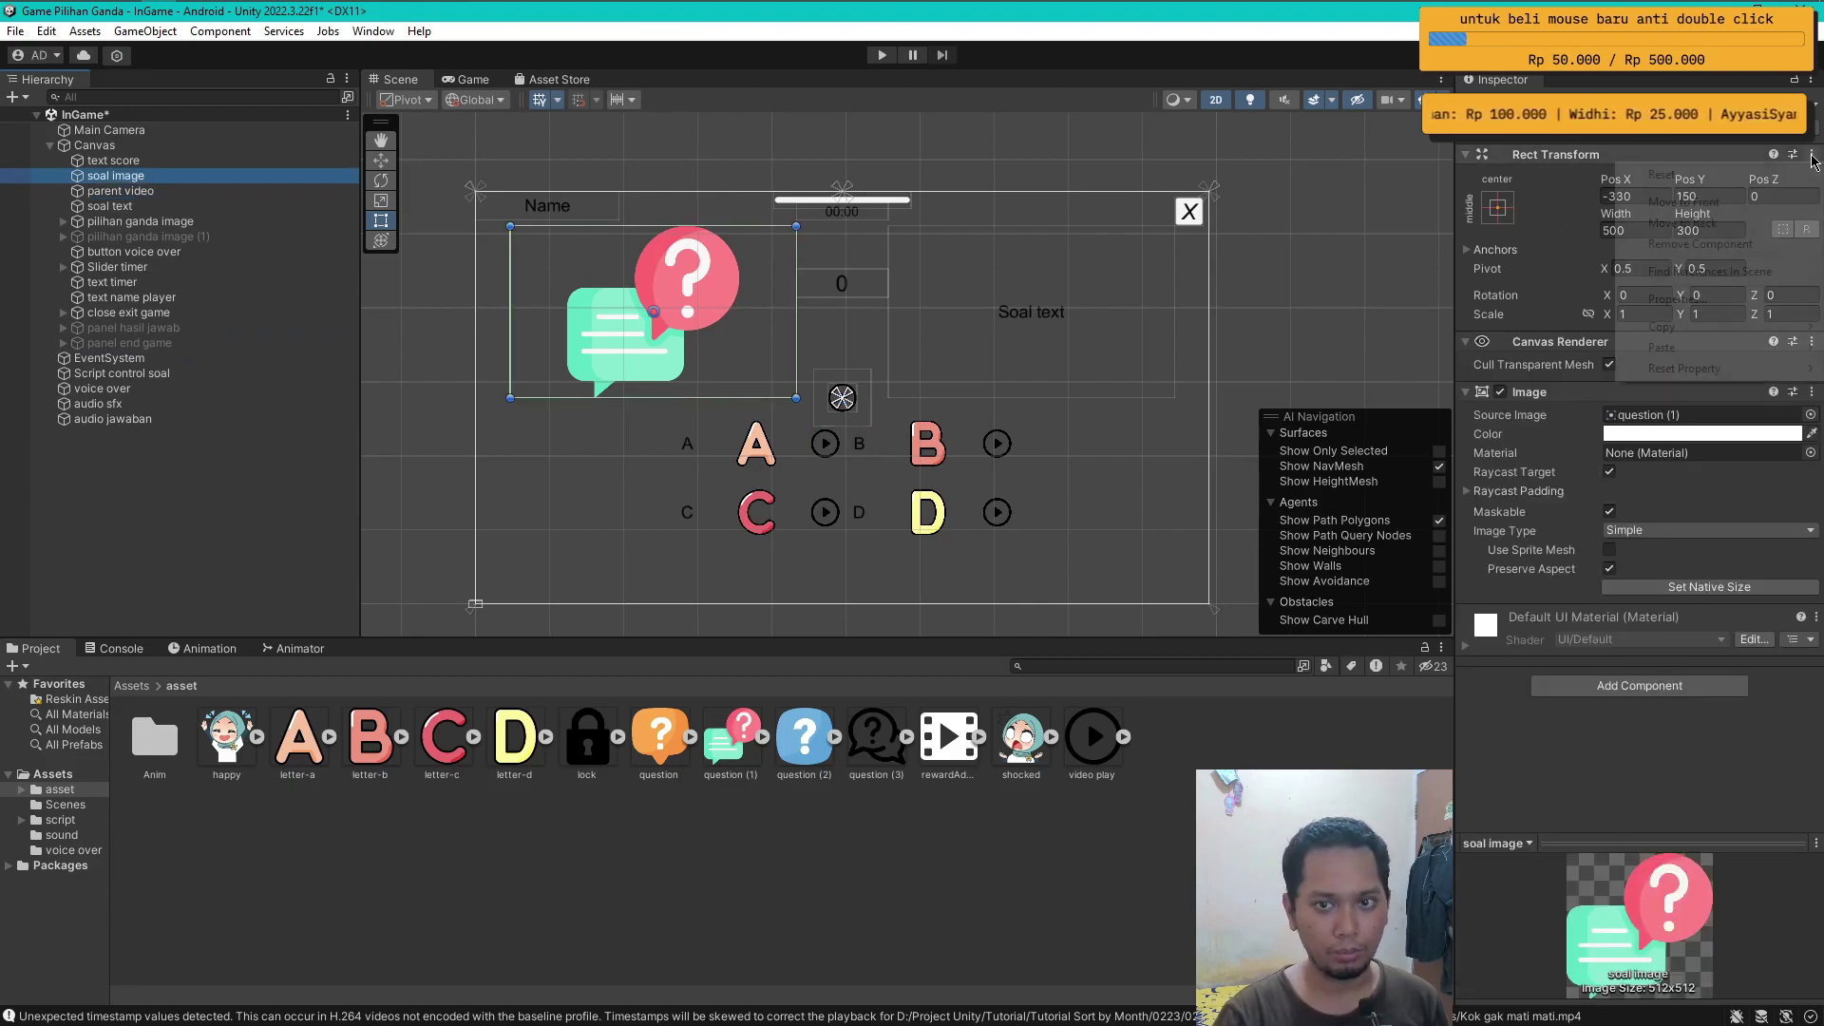
{"action": "mouse_move", "coordinate": [1672, 347]}
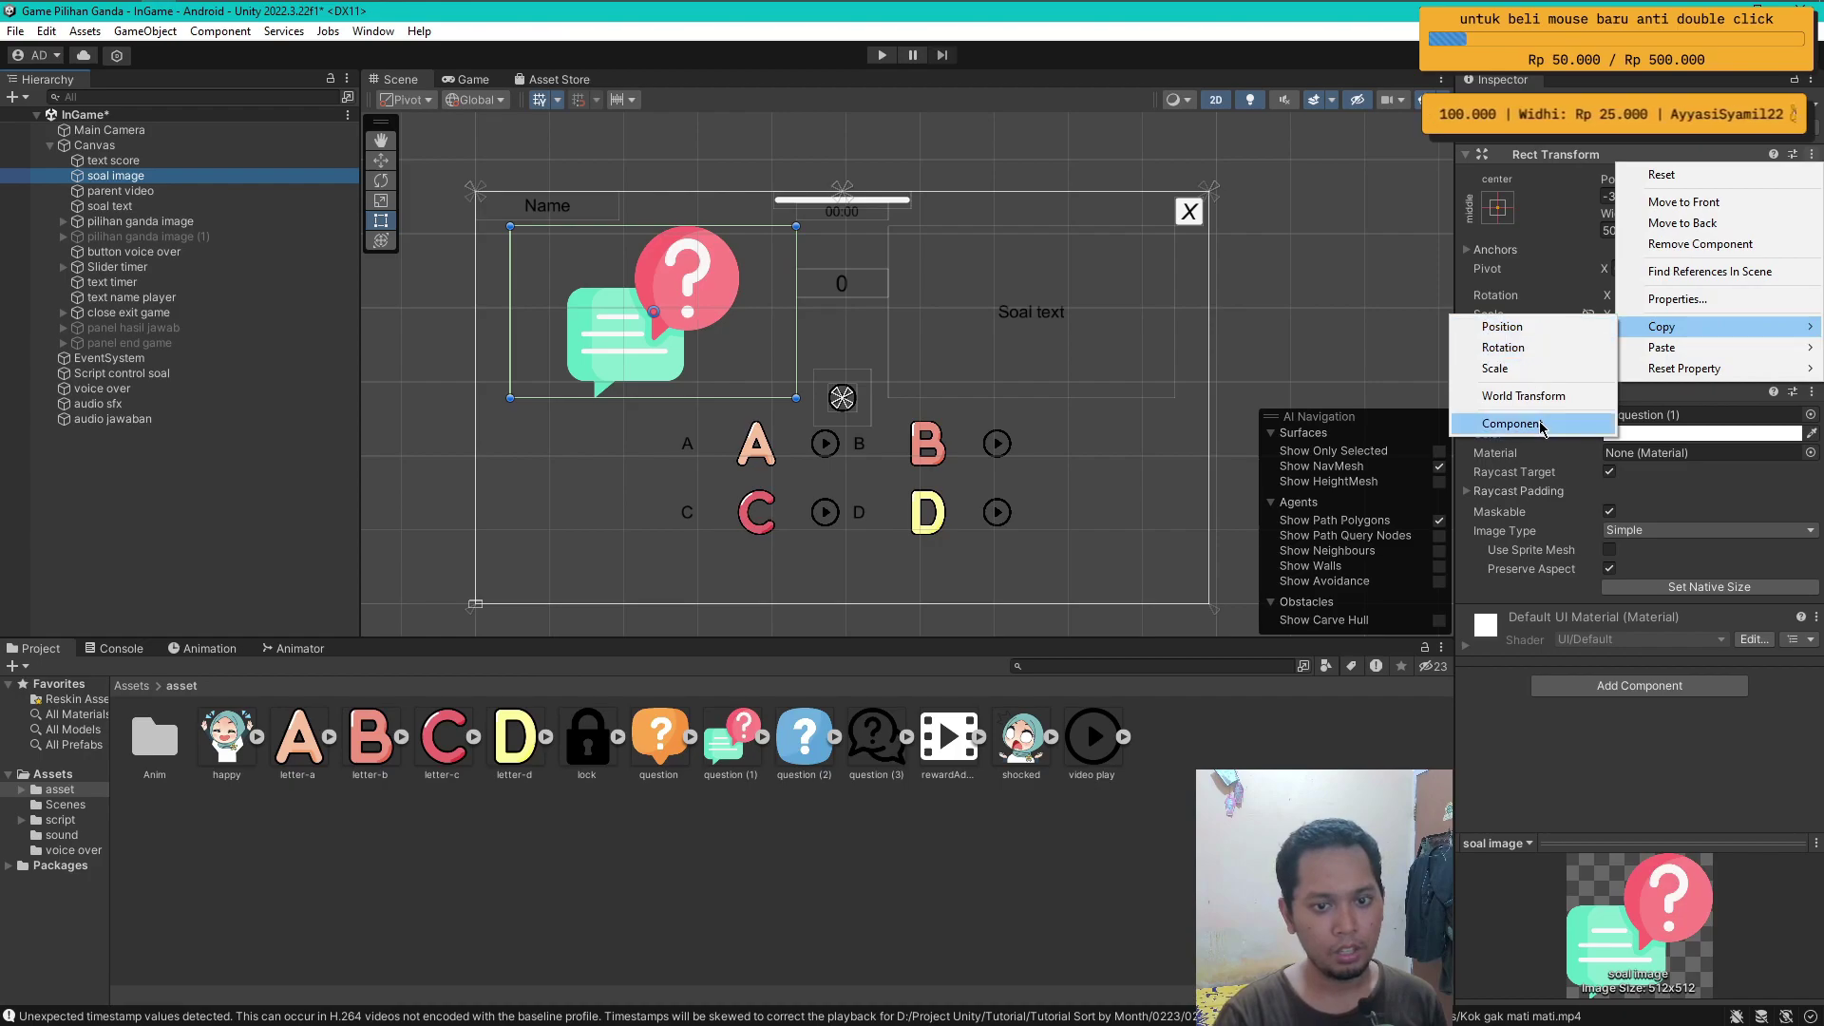
{"action": "left_click", "coordinate": [1531, 419]}
{"action": "left_click", "coordinate": [843, 398]}
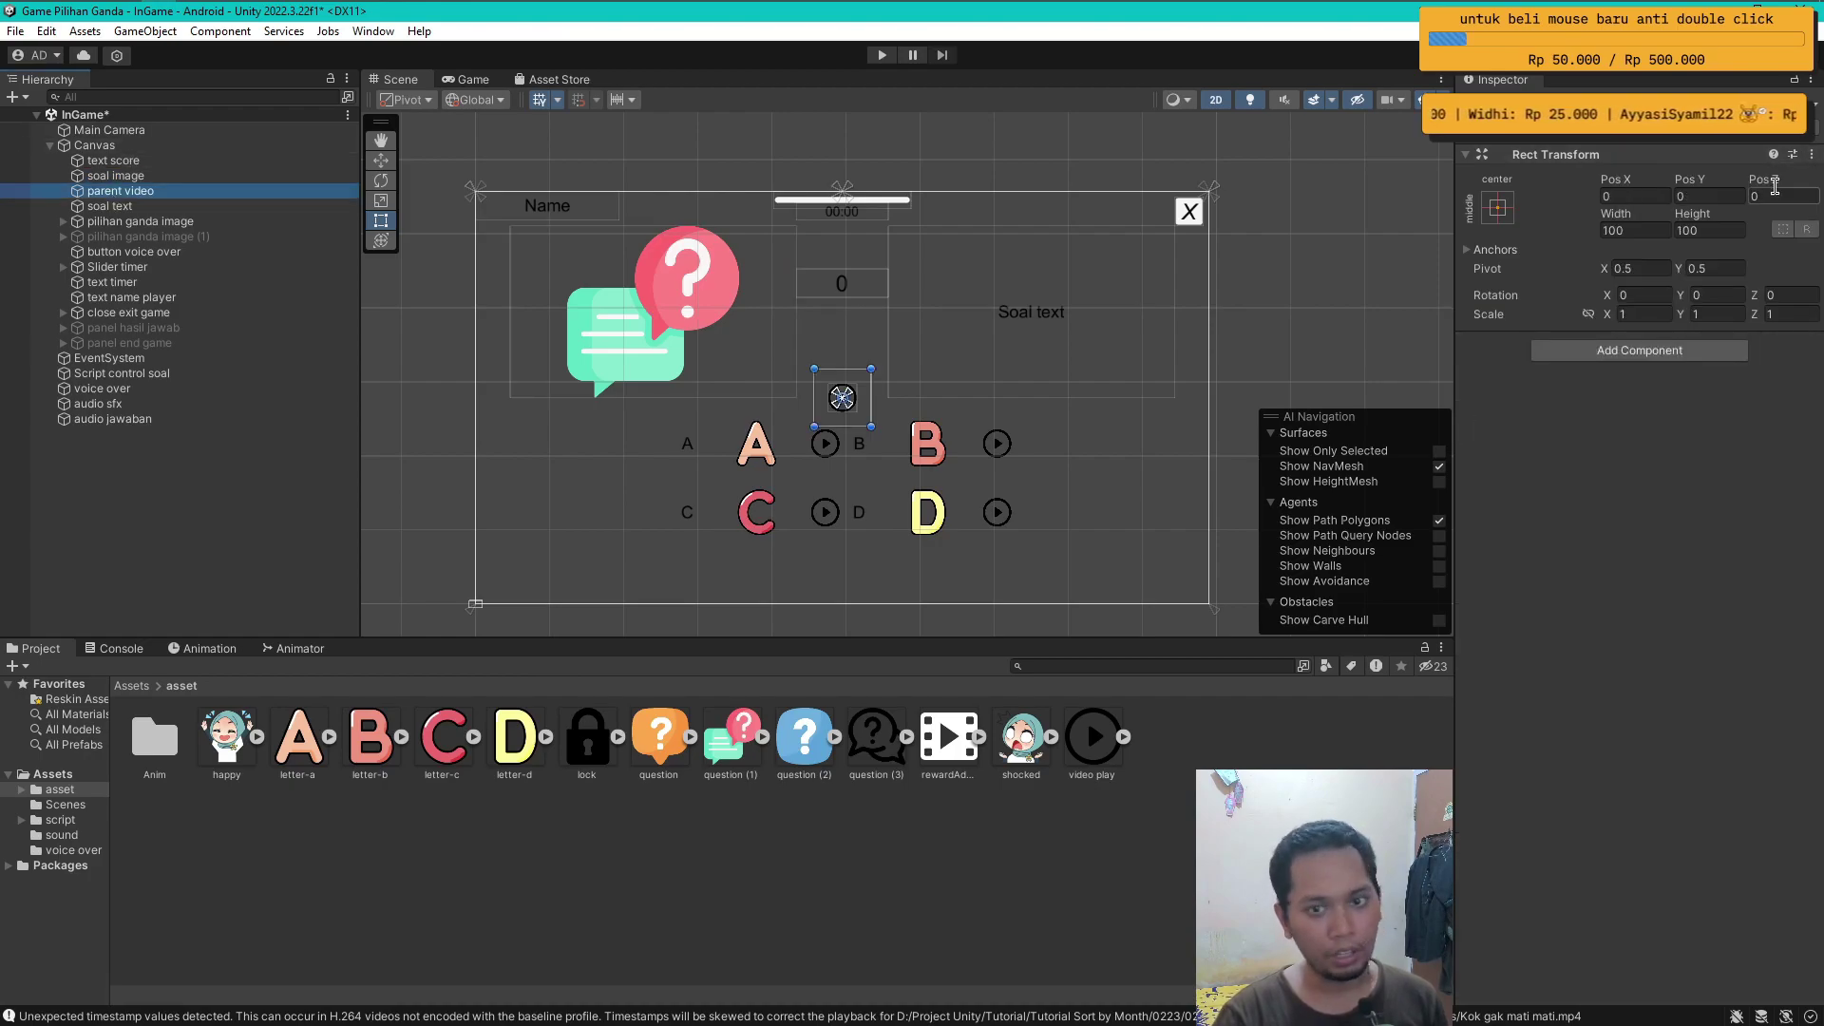
{"action": "left_click", "coordinate": [1811, 154]}
{"action": "mouse_move", "coordinate": [1667, 348]}
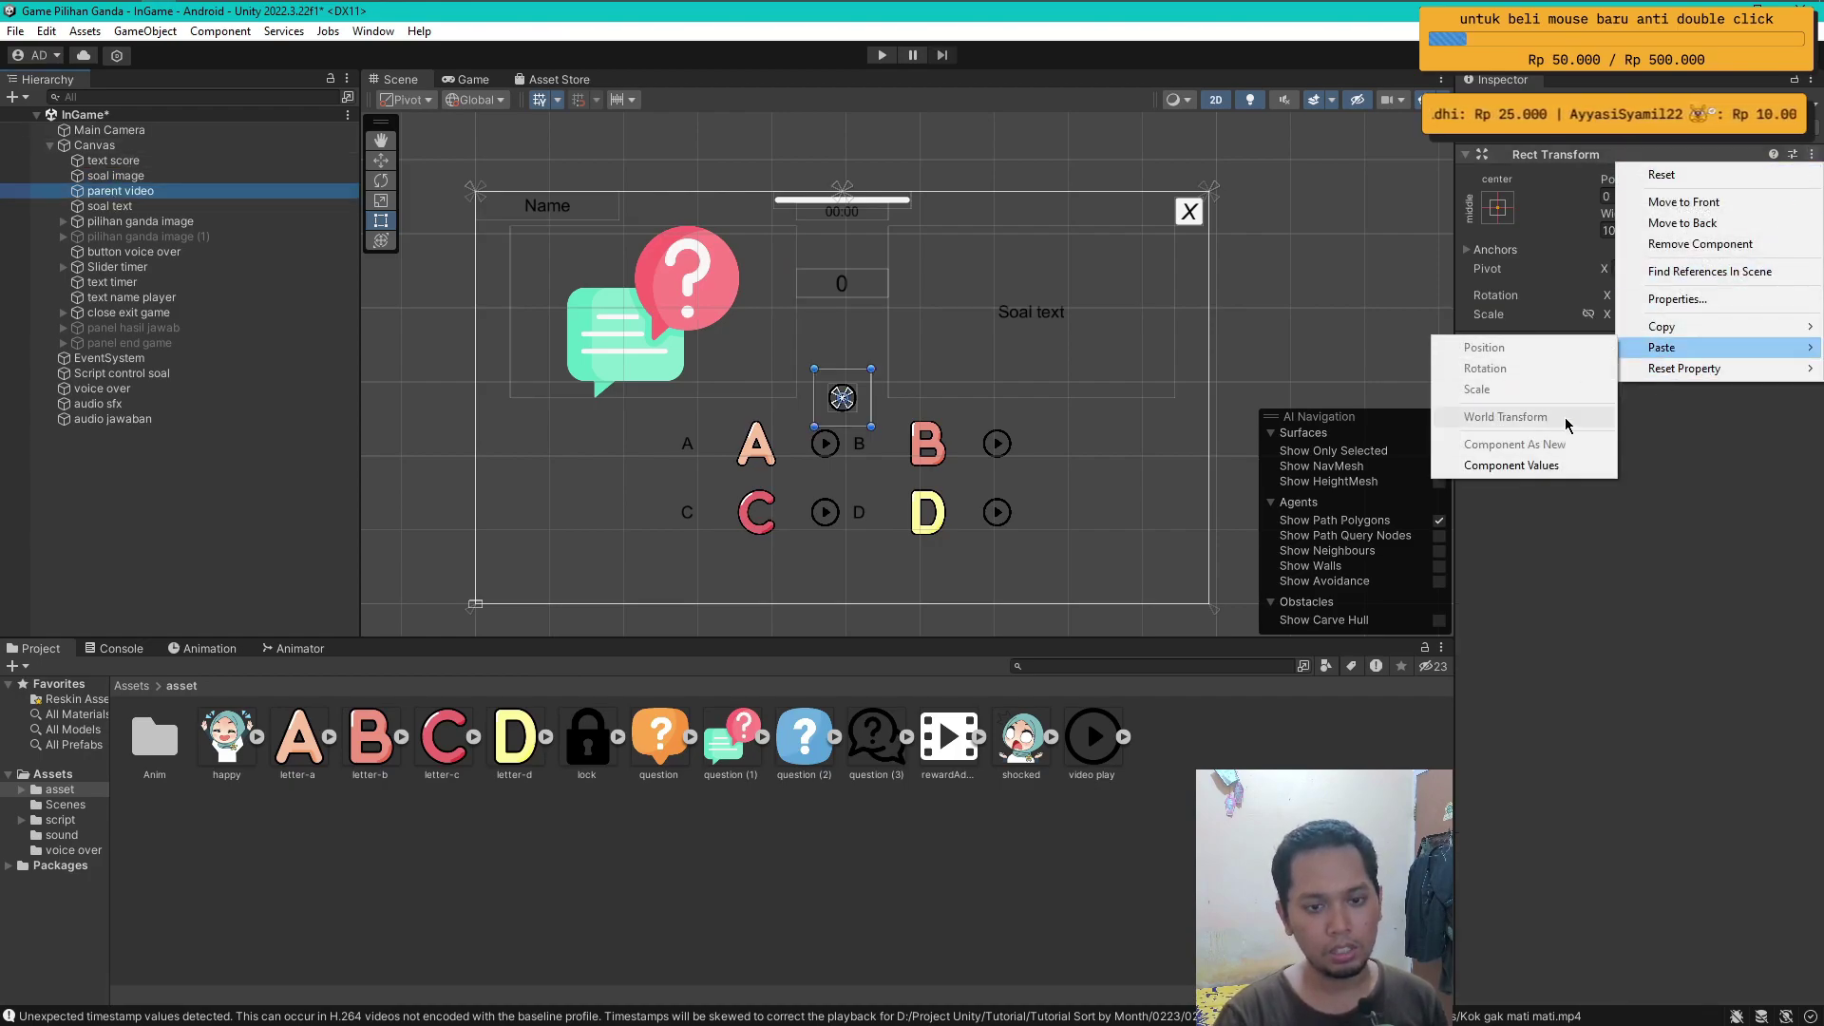
{"action": "left_click", "coordinate": [1539, 465]}
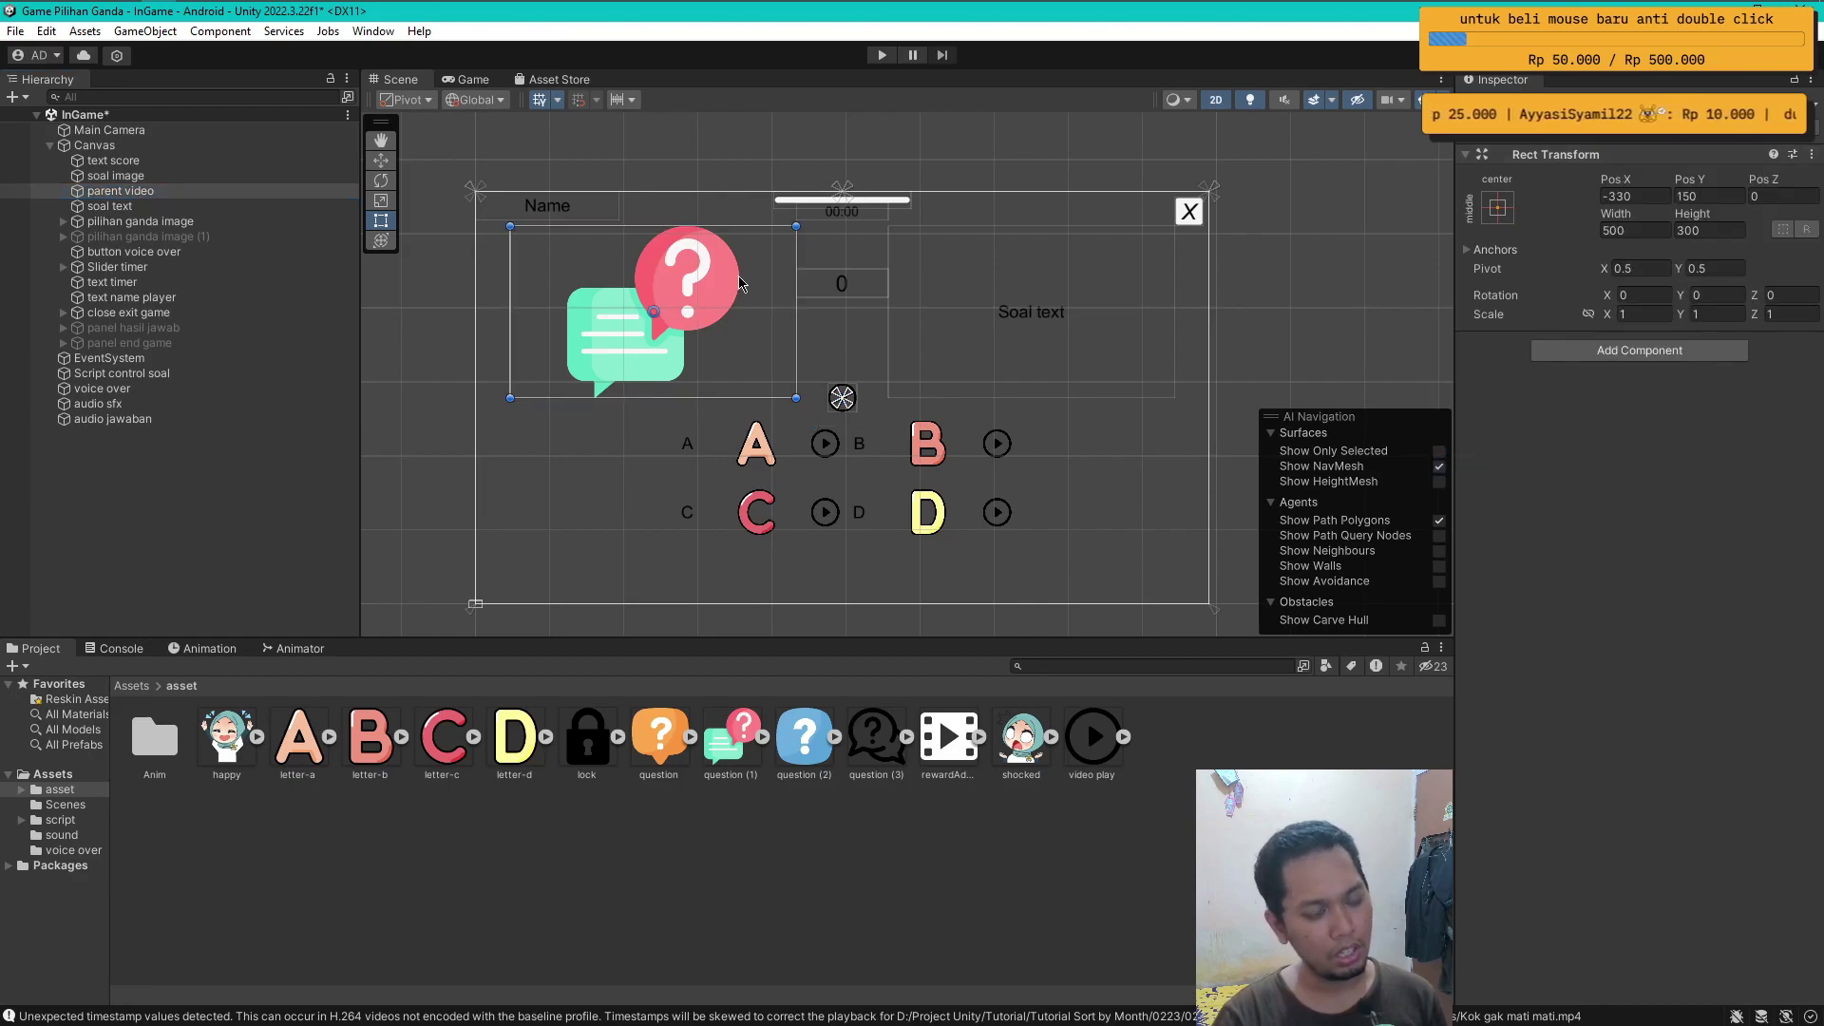
- Add a legacy Button as a child of parent video
{"action": "left_click", "coordinate": [121, 194]}
{"action": "right_click", "coordinate": [121, 194]}
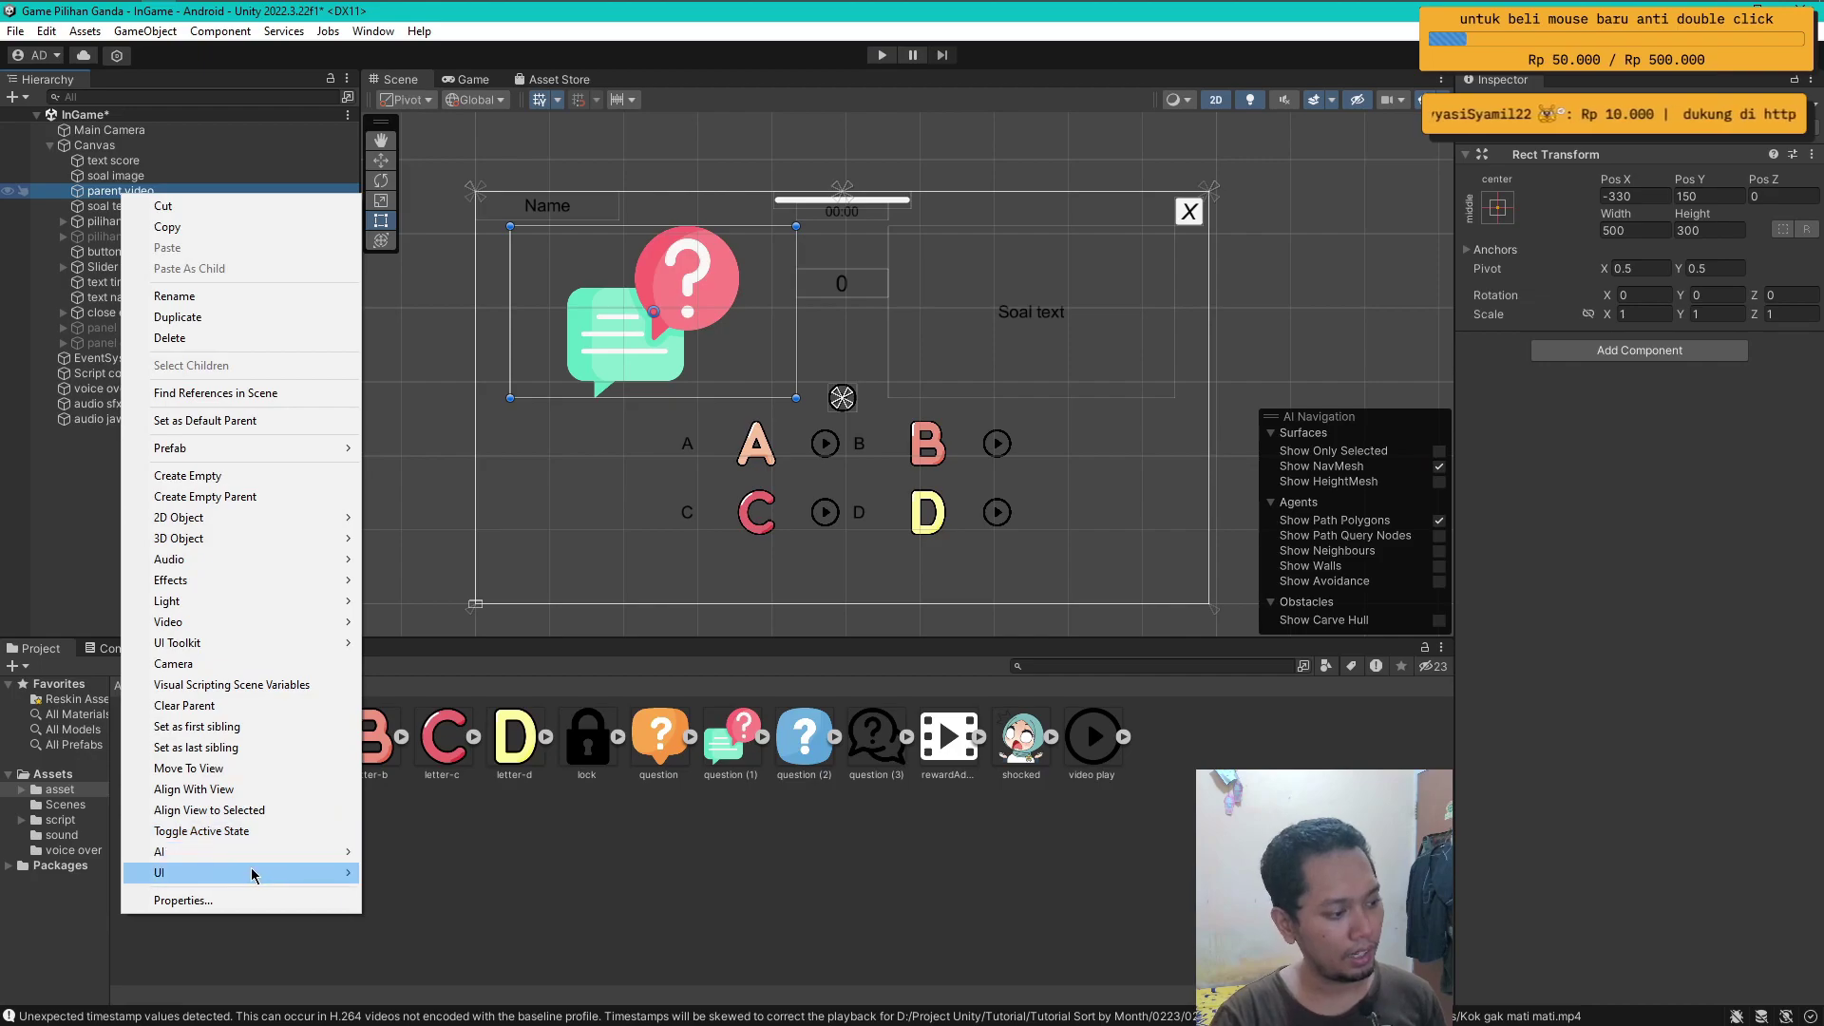
{"action": "mouse_move", "coordinate": [251, 874]}
{"action": "mouse_move", "coordinate": [489, 874]}
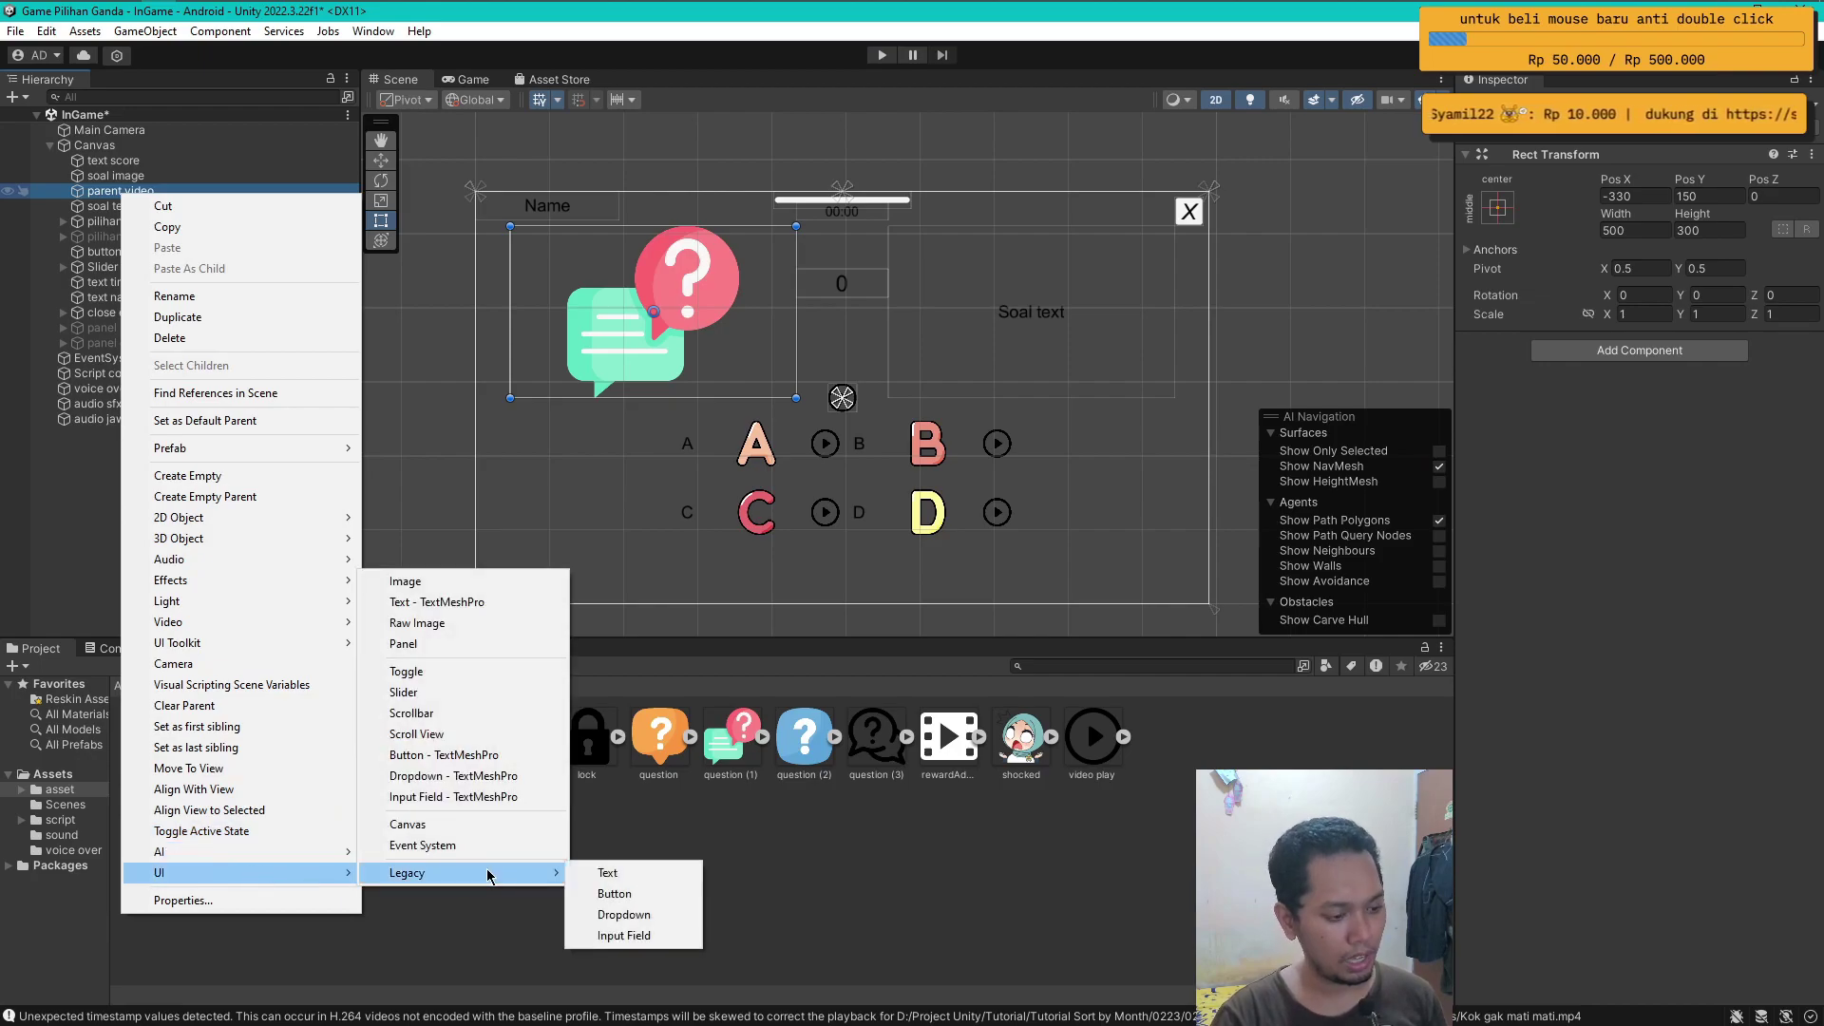
{"action": "left_click", "coordinate": [657, 894]}
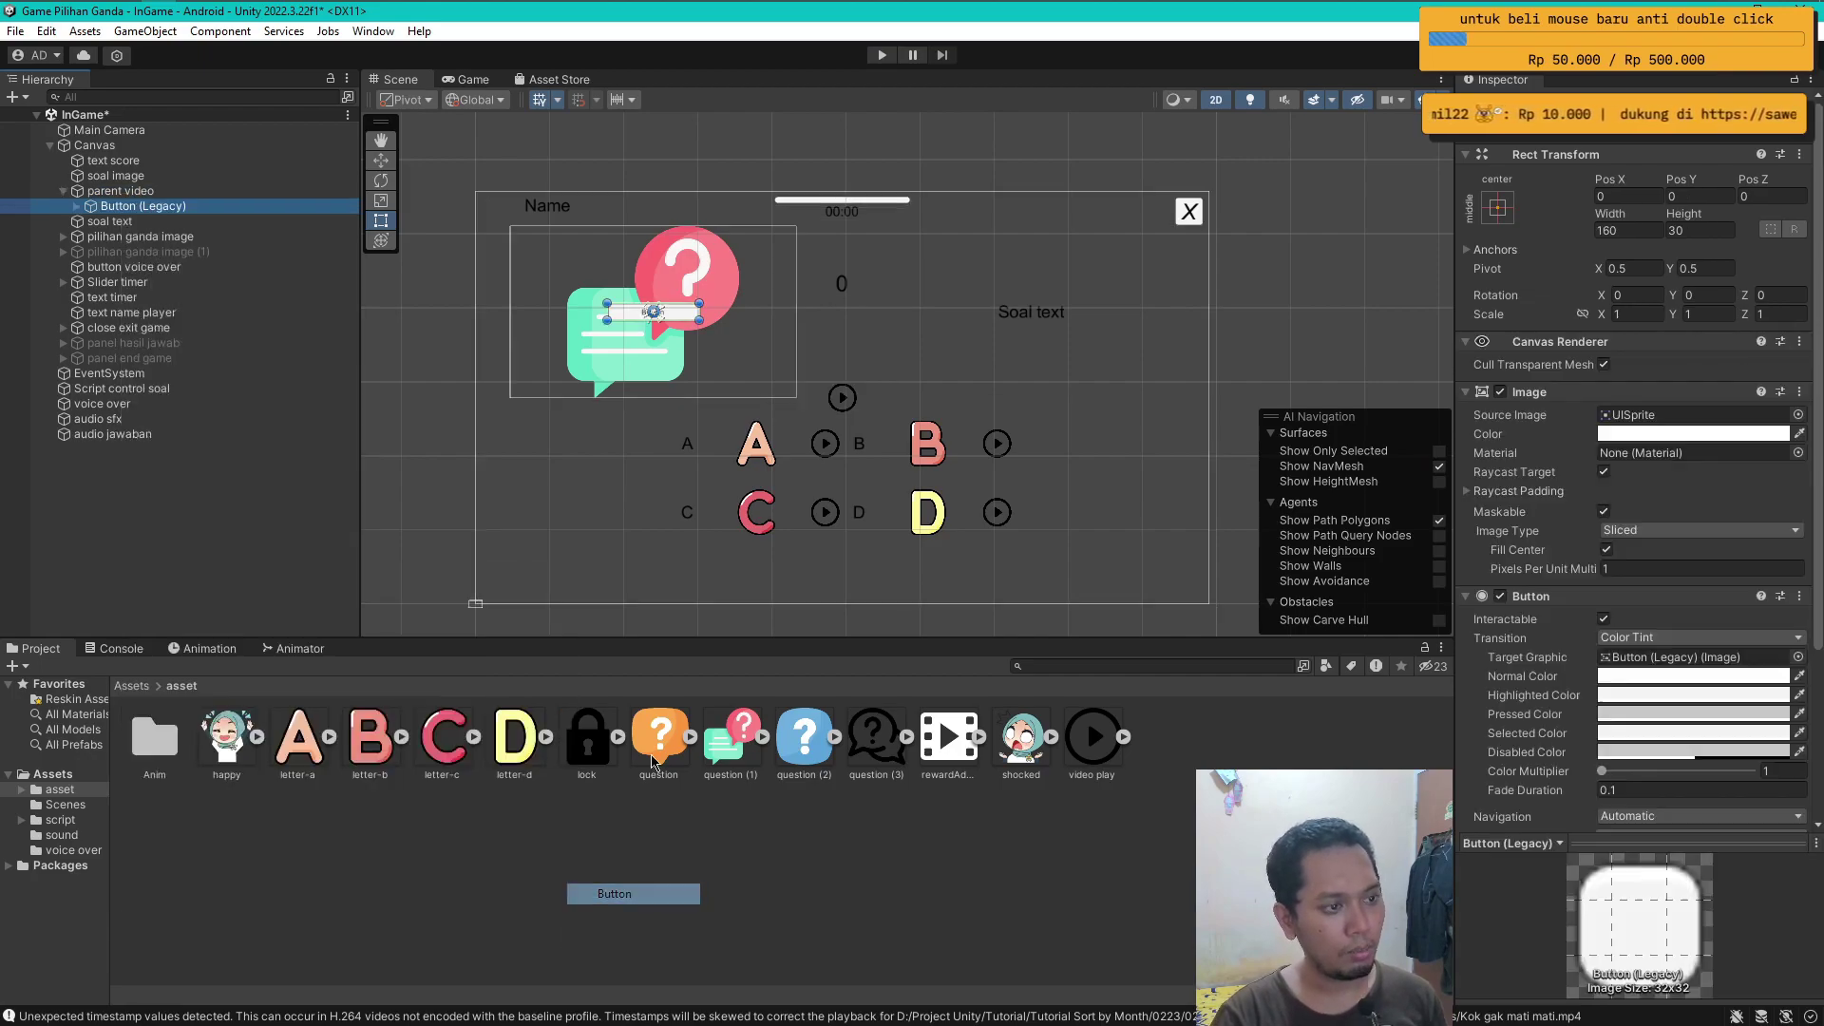
- Give the button the rewardAdsBtn source image at its native 256×256 size and preview it in Game view
{"action": "left_click", "coordinate": [76, 207]}
{"action": "left_click", "coordinate": [133, 221]}
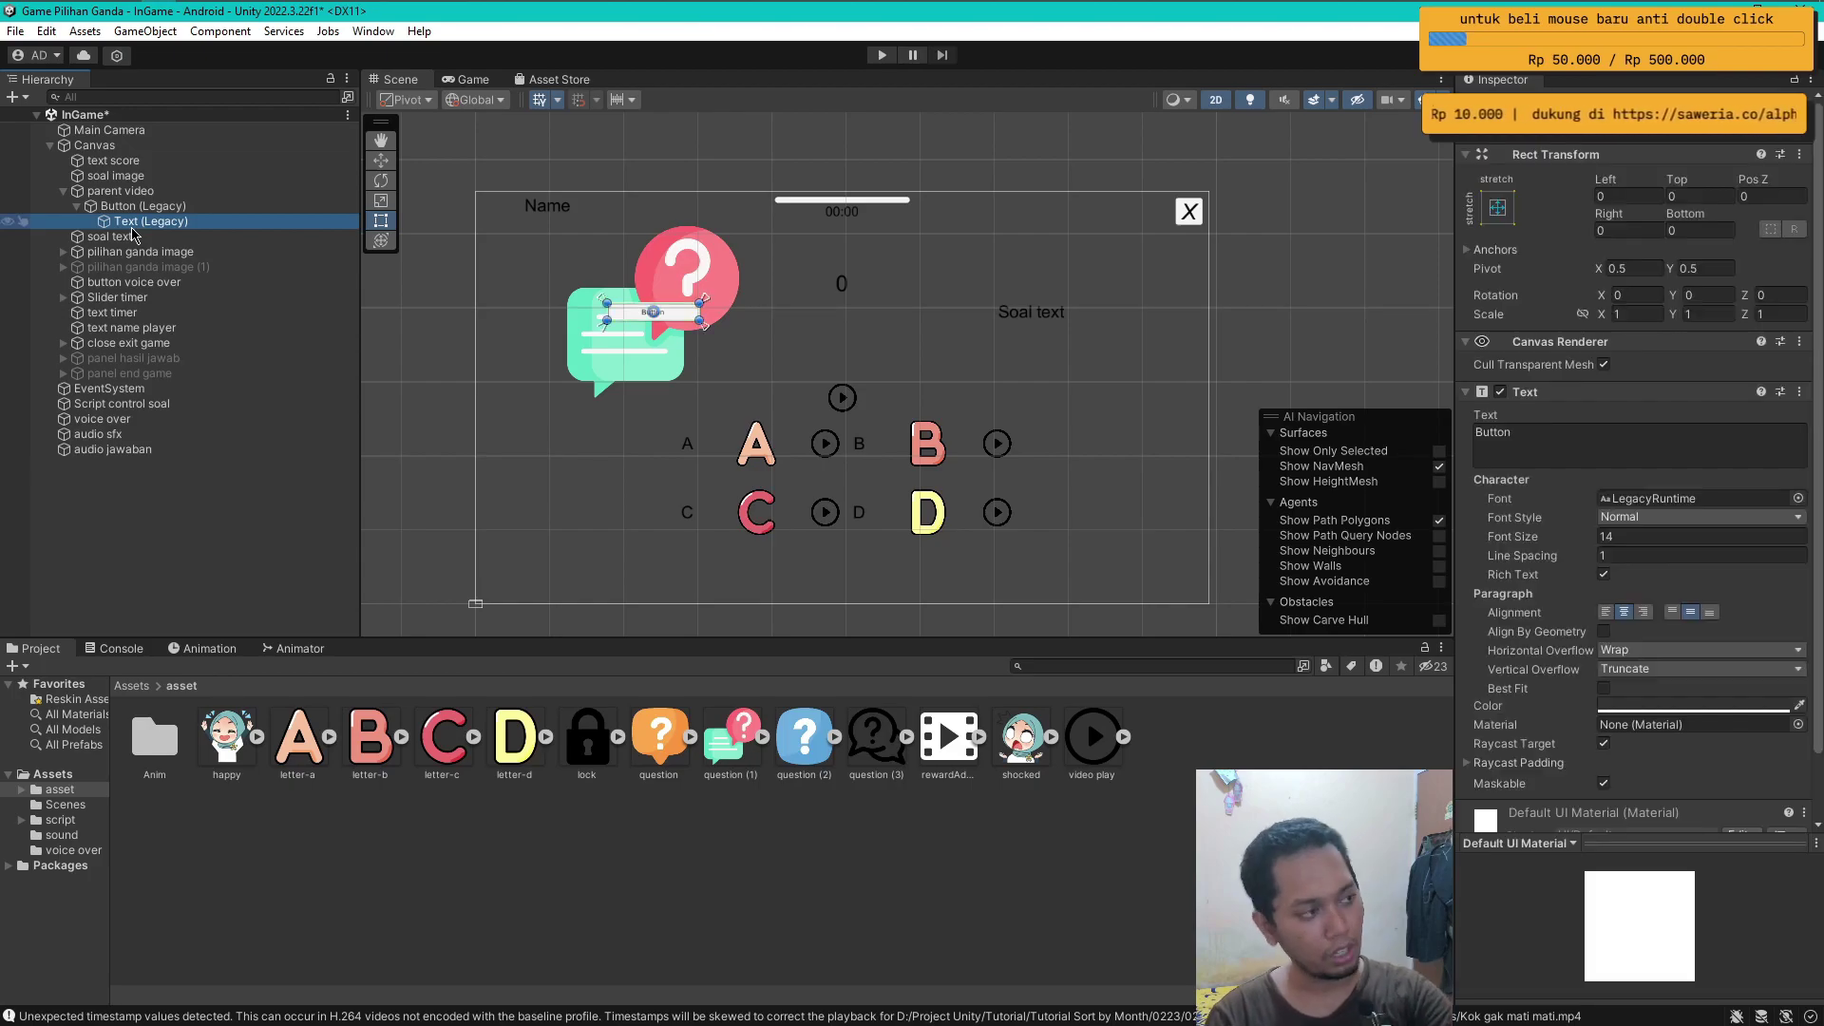
{"action": "left_click", "coordinate": [76, 207]}
{"action": "left_click", "coordinate": [142, 206]}
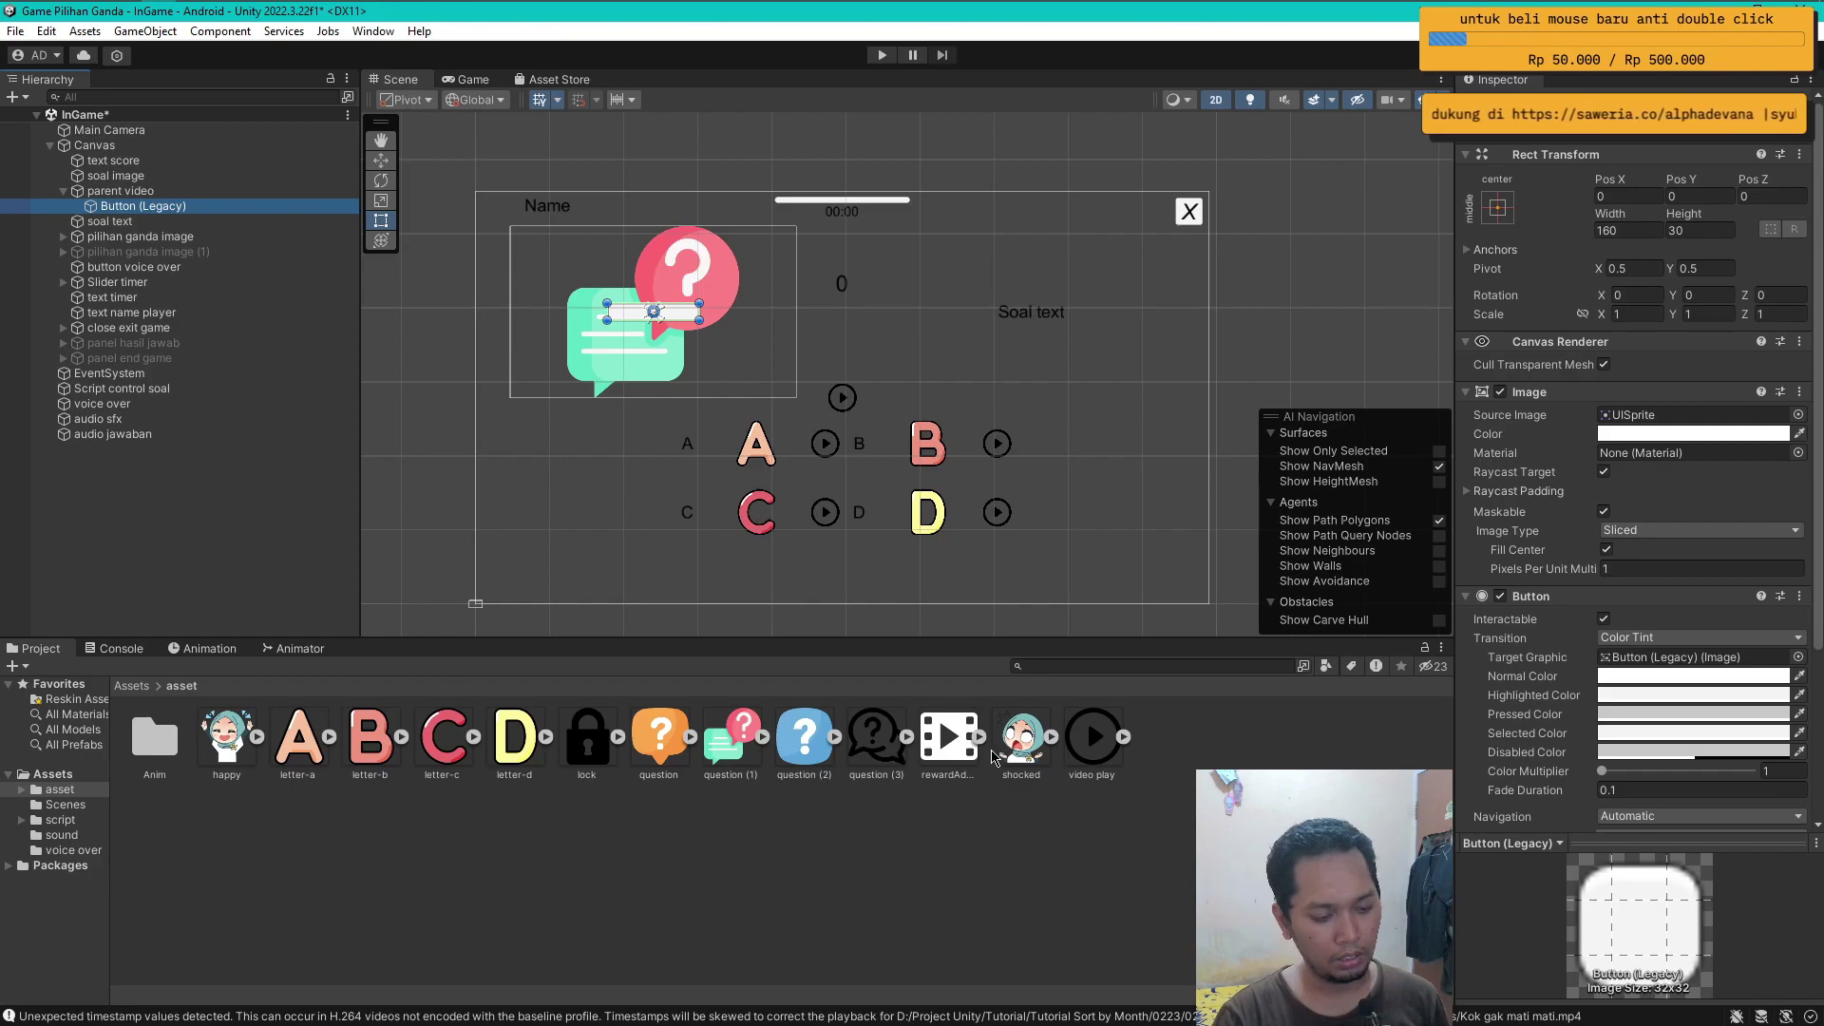
{"action": "left_click_drag", "start_coordinate": [959, 737], "coordinate": [1691, 415]}
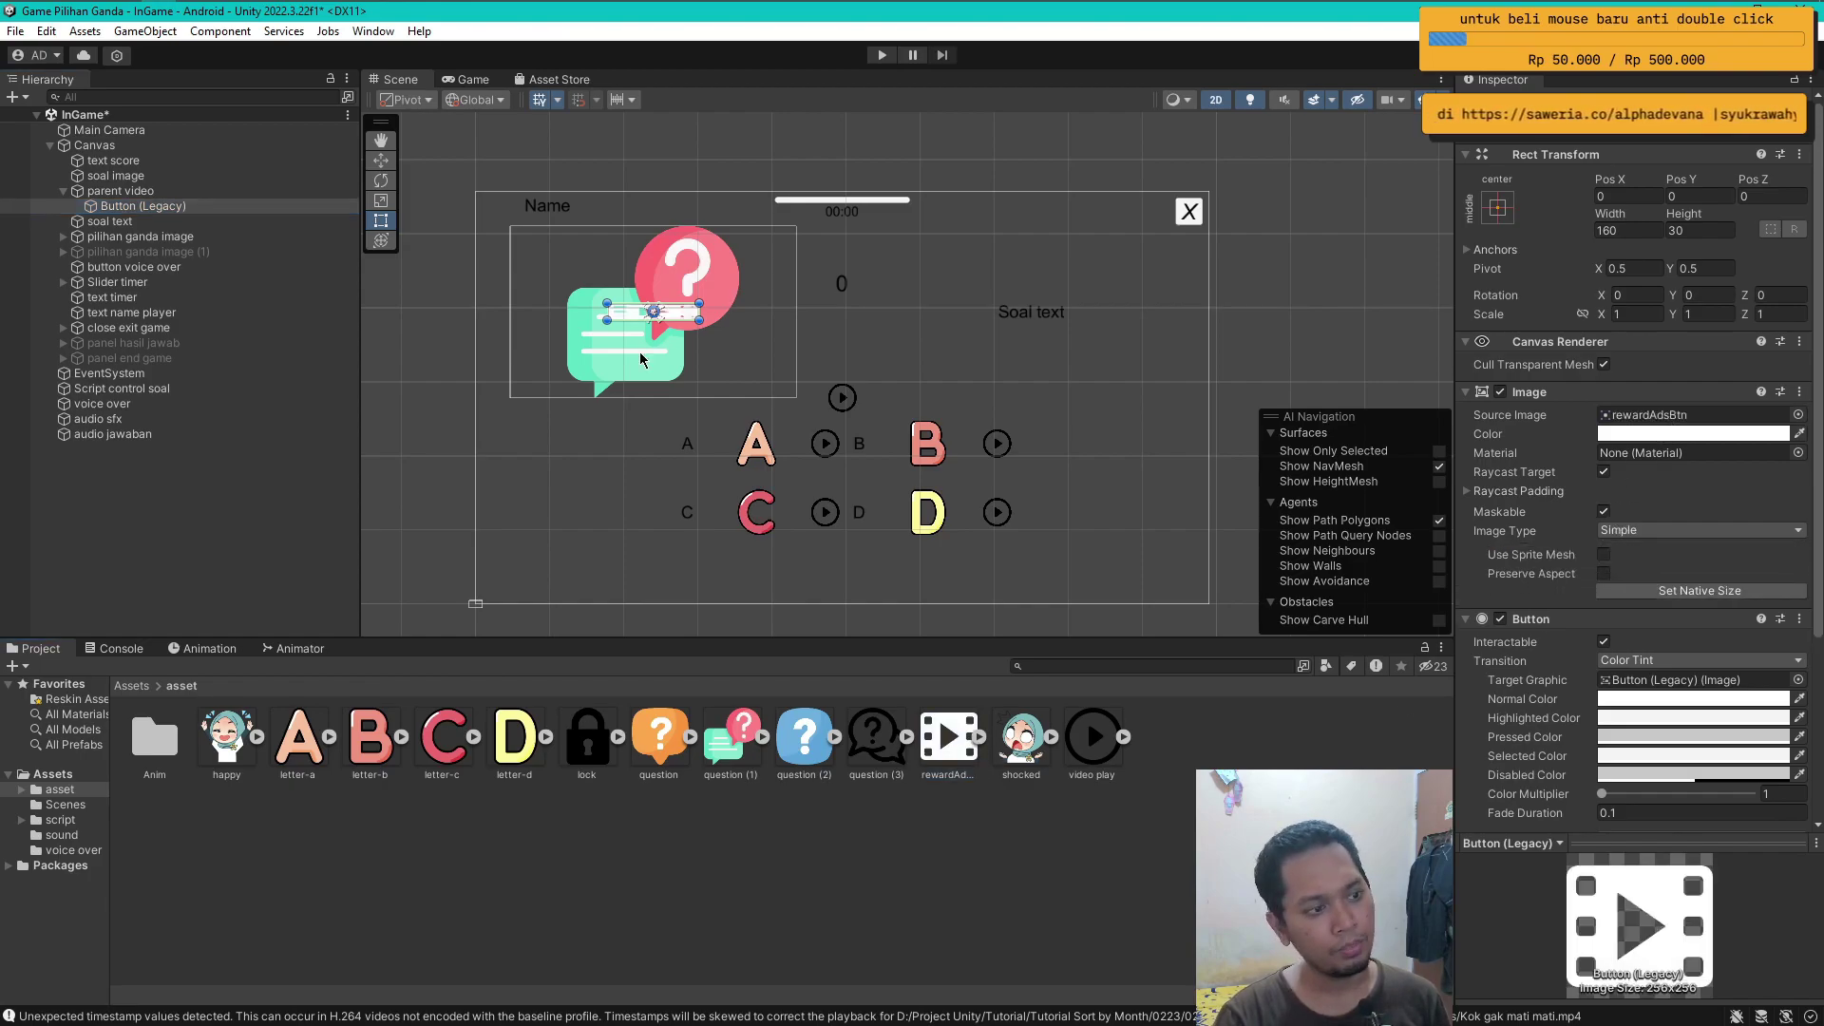
{"action": "left_click", "coordinate": [1748, 586]}
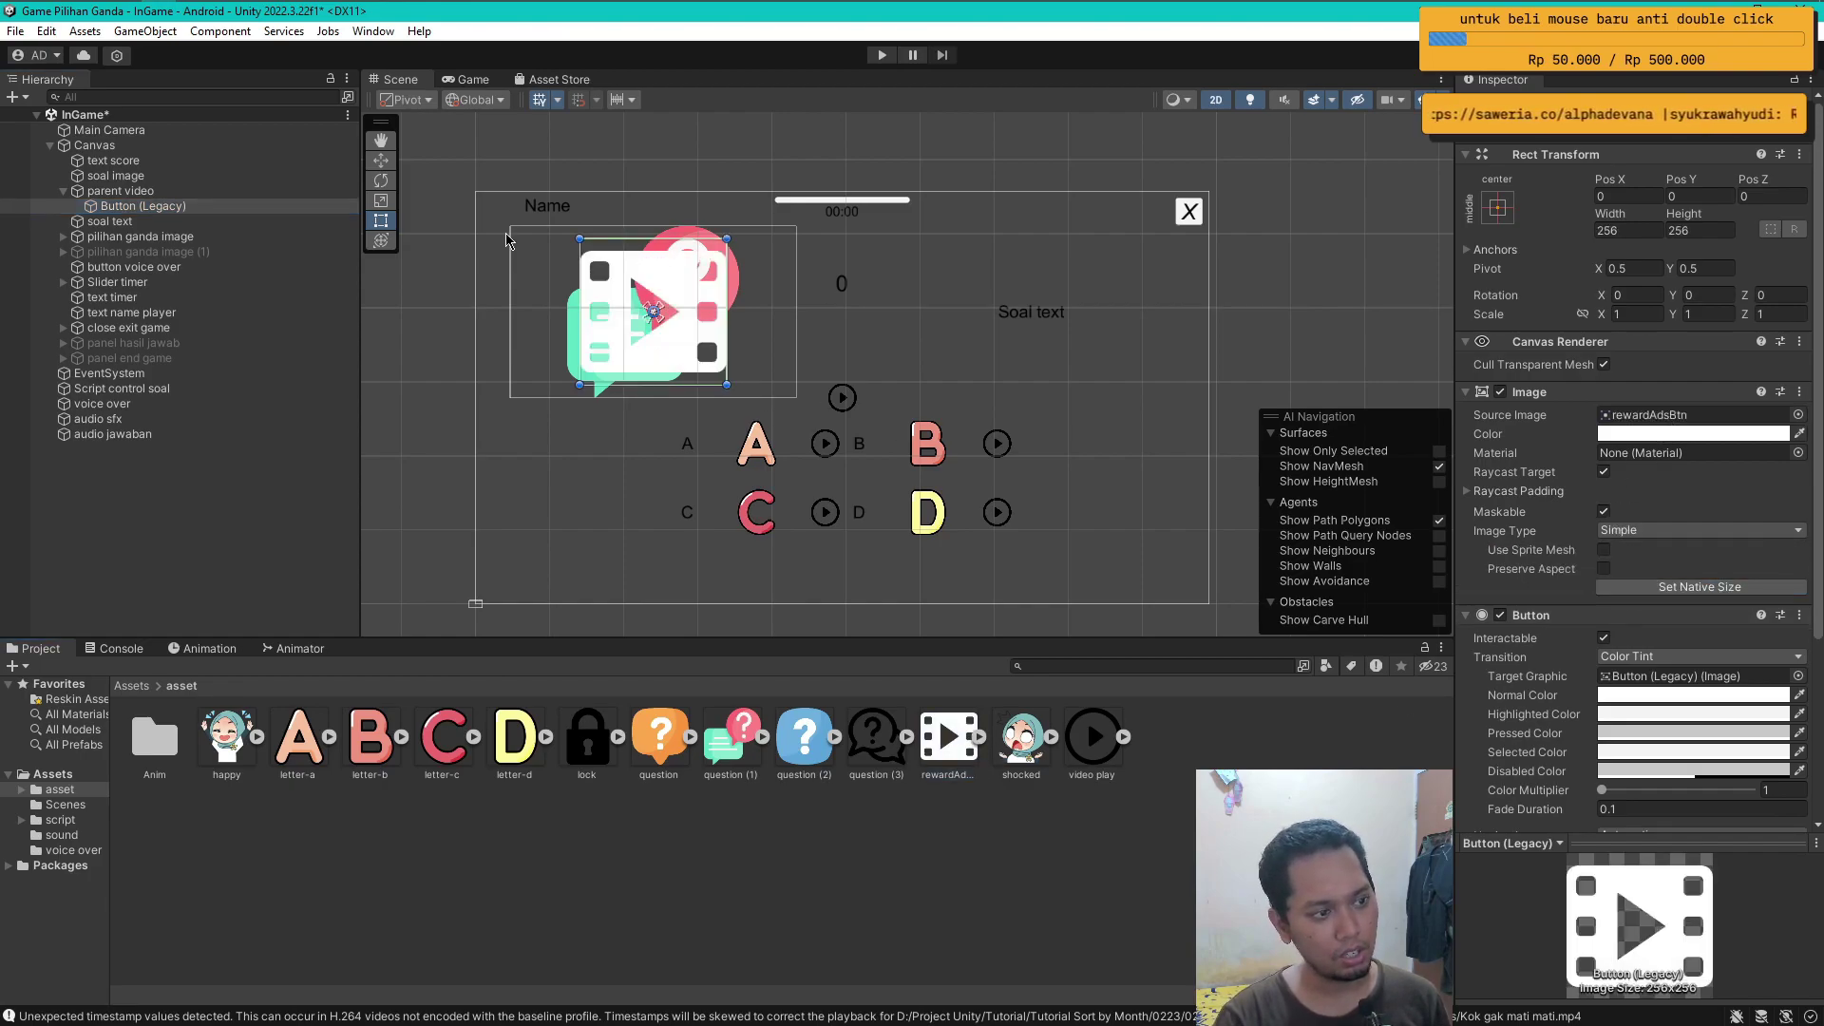
{"action": "left_click", "coordinate": [475, 79]}
- Toggle the active state of parent video and soal image in the Scene view
{"action": "left_click", "coordinate": [415, 84]}
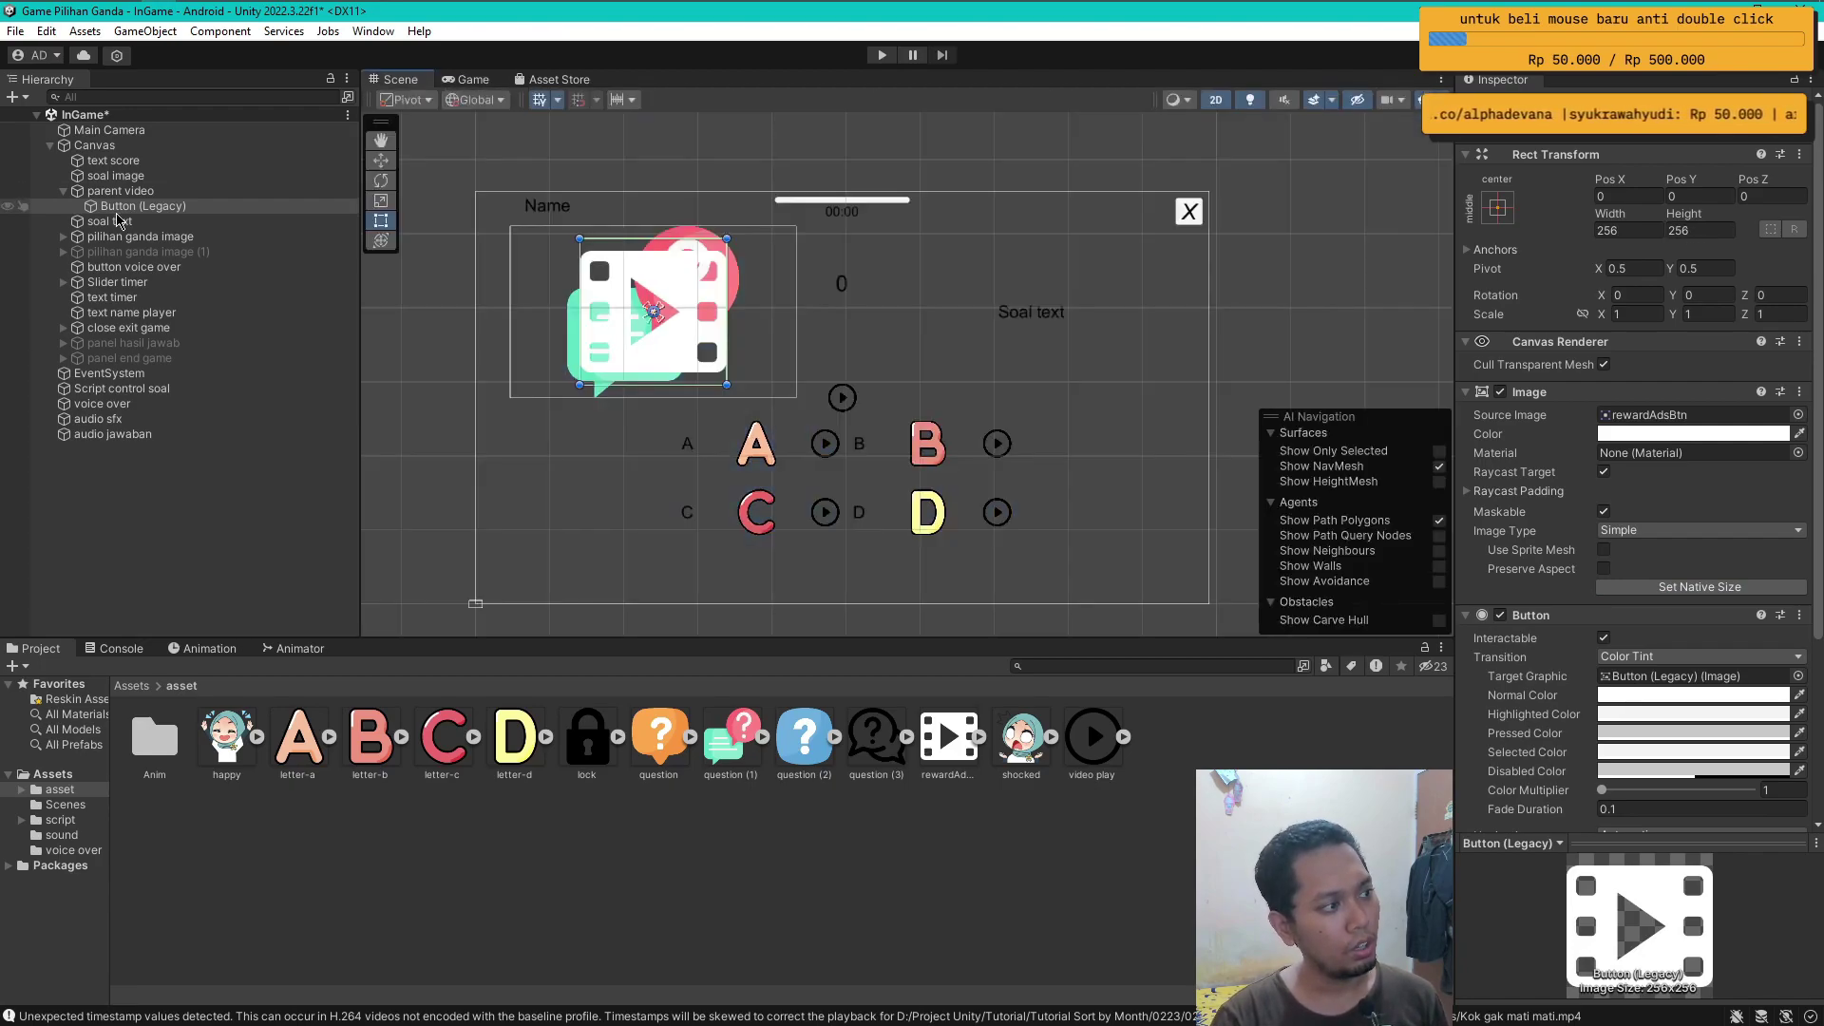
{"action": "left_click", "coordinate": [665, 313]}
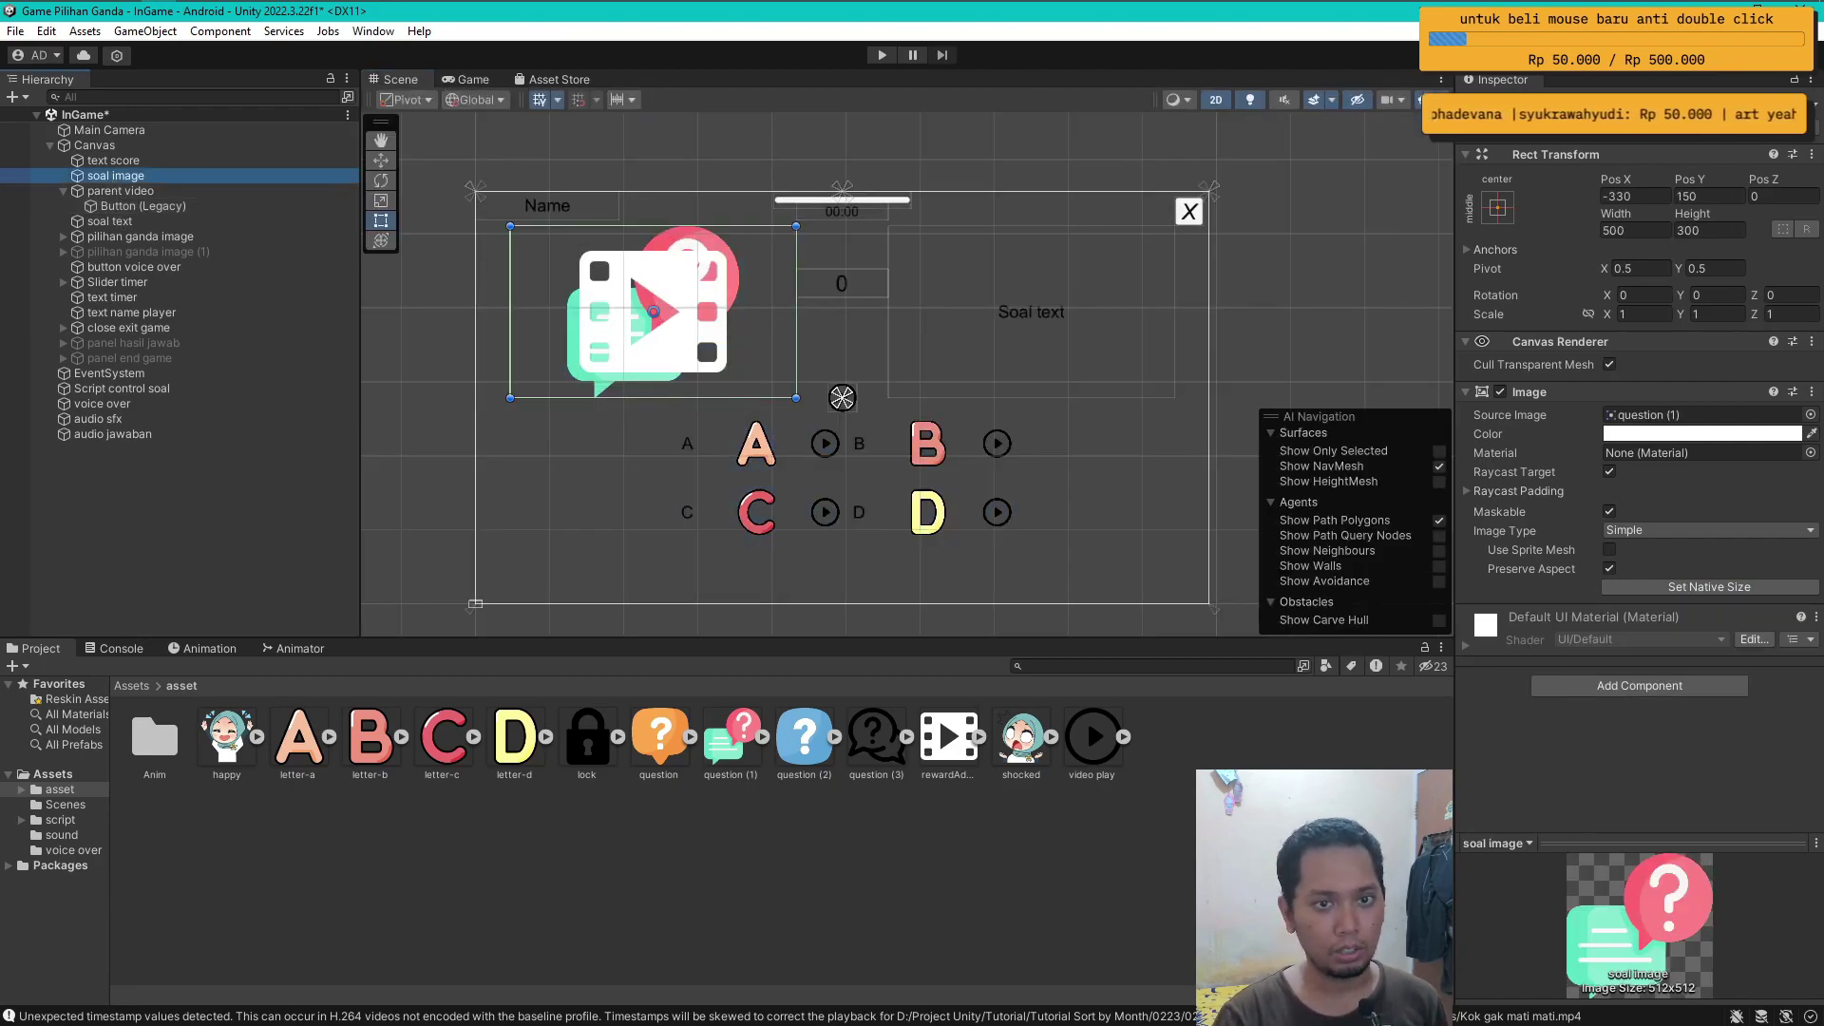
{"action": "left_click", "coordinate": [121, 190]}
{"action": "left_click", "coordinate": [1469, 115]}
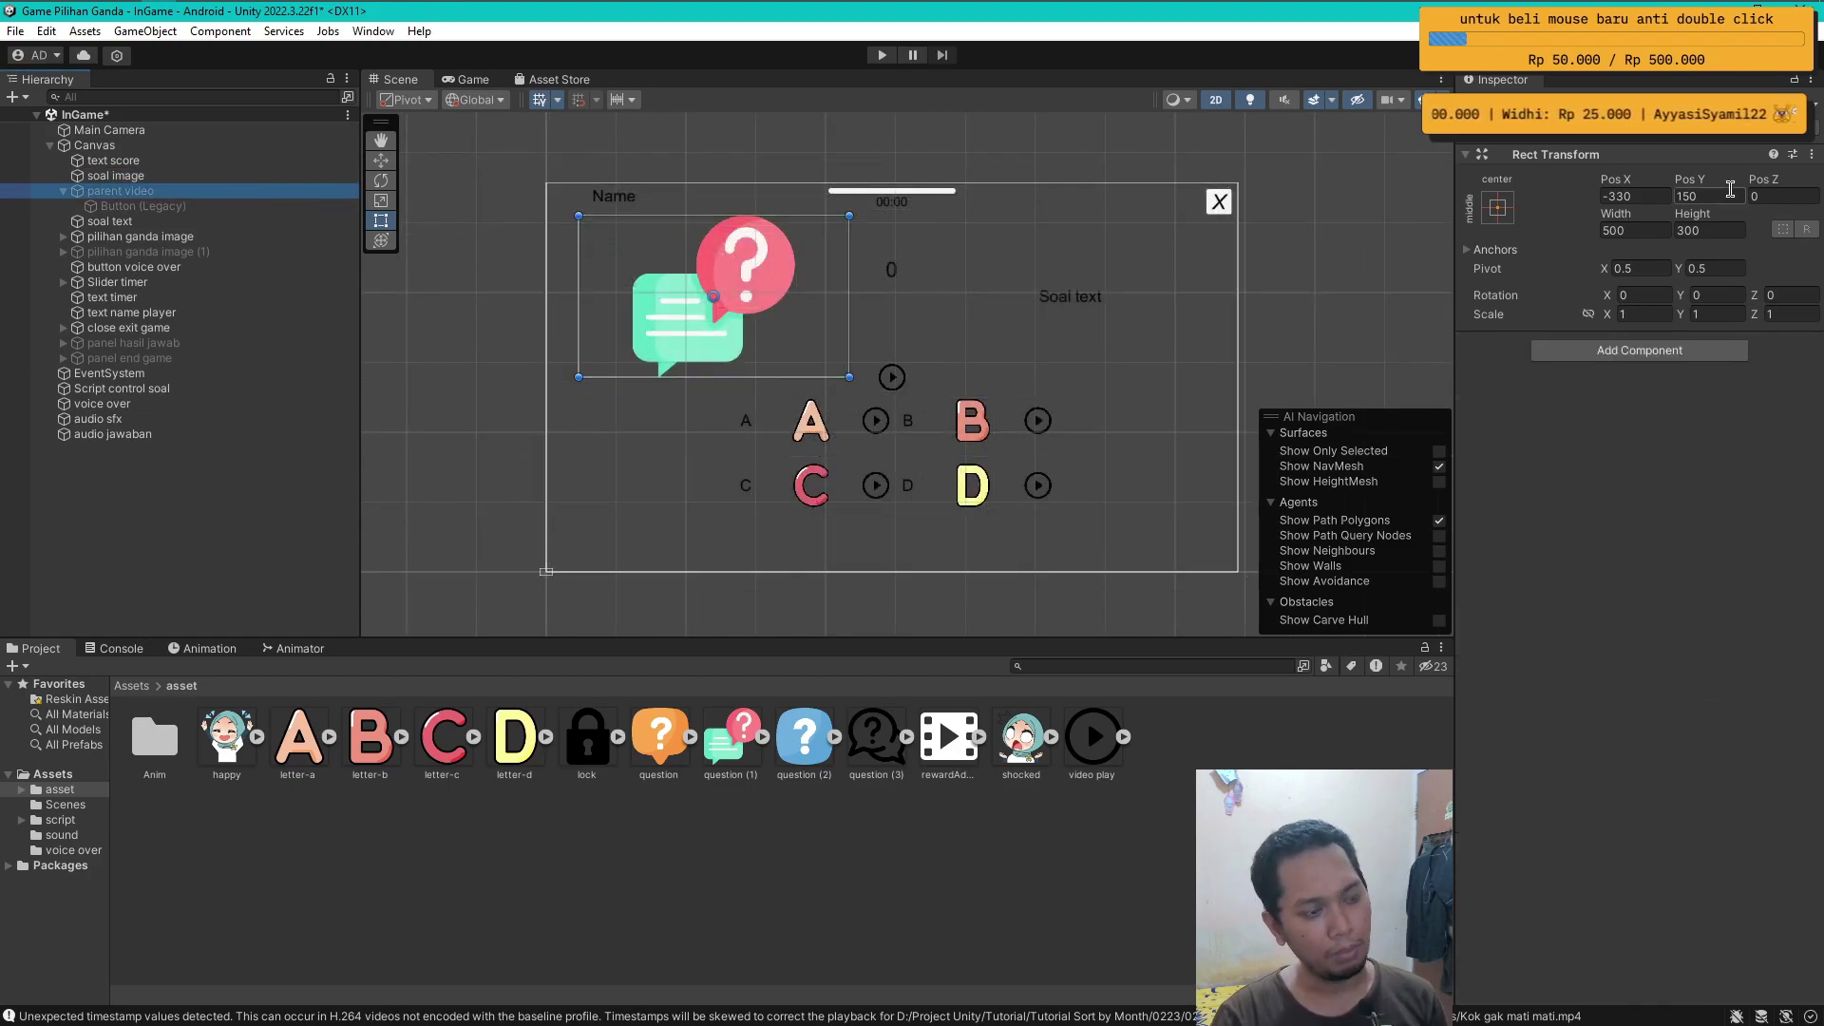
{"action": "left_click", "coordinate": [1469, 114]}
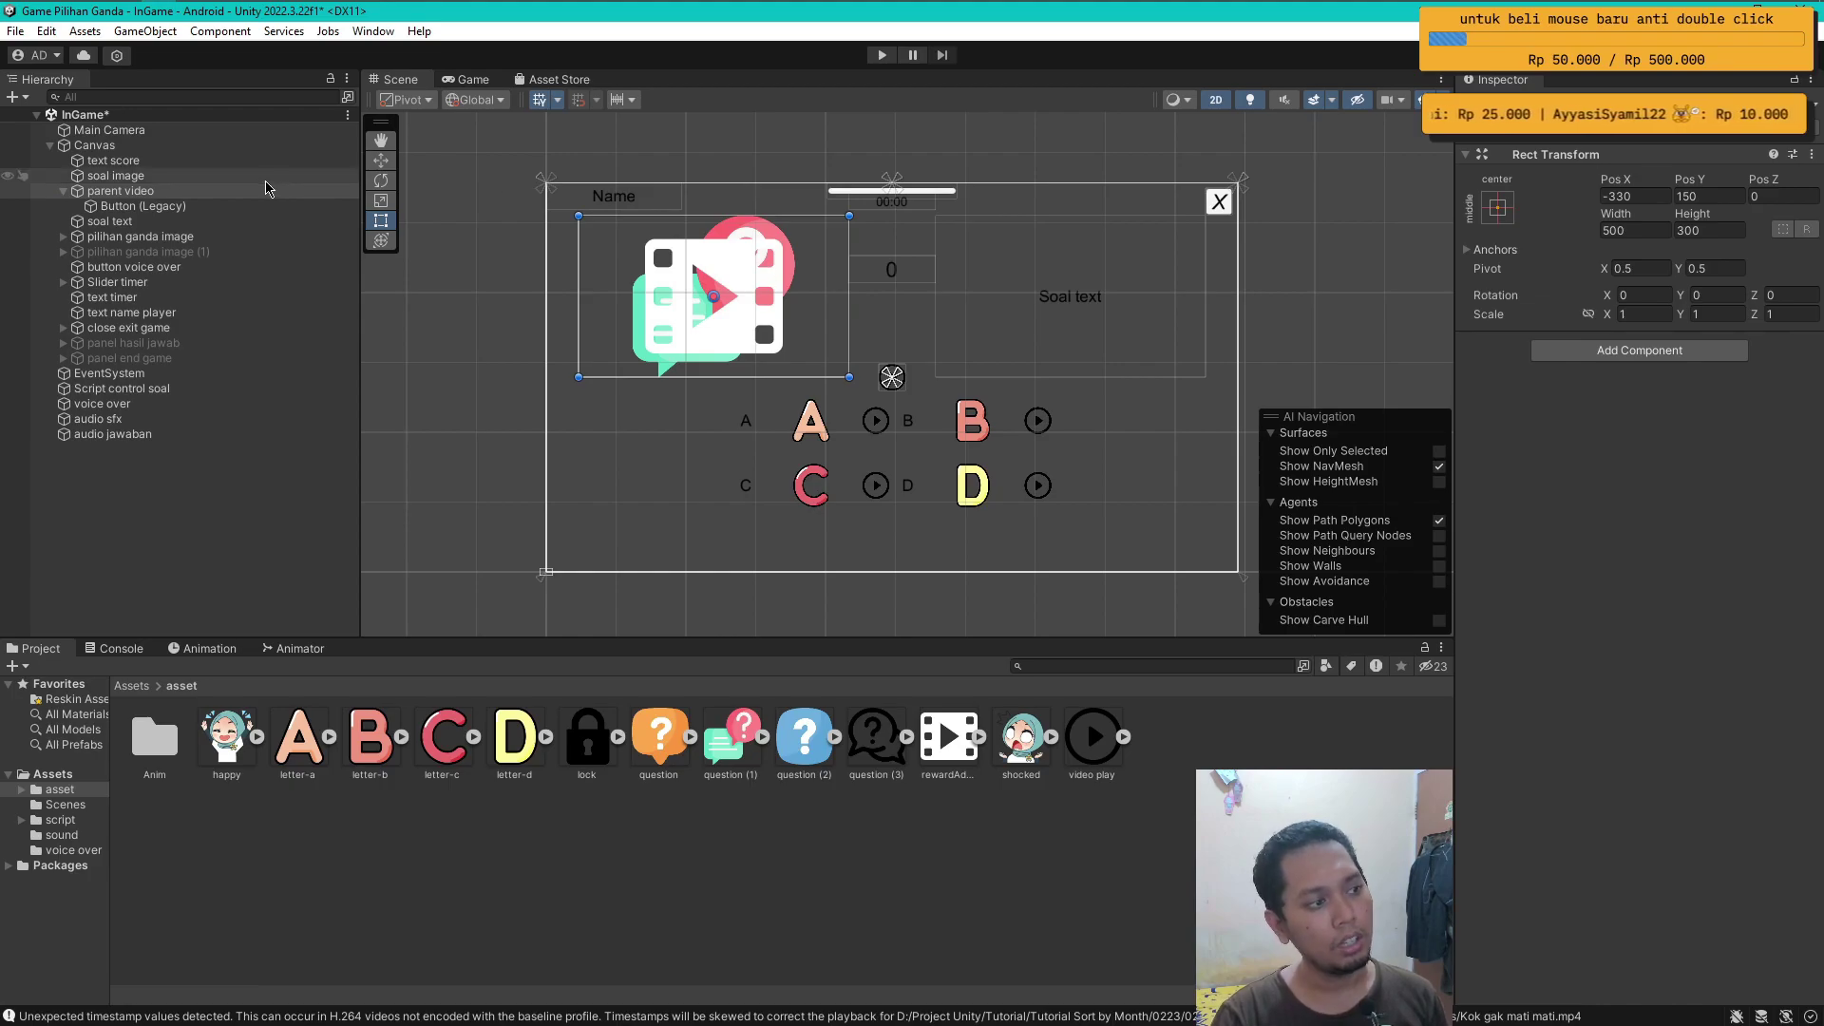
{"action": "left_click", "coordinate": [176, 177]}
{"action": "left_click", "coordinate": [178, 192], "text": "ctrl"}
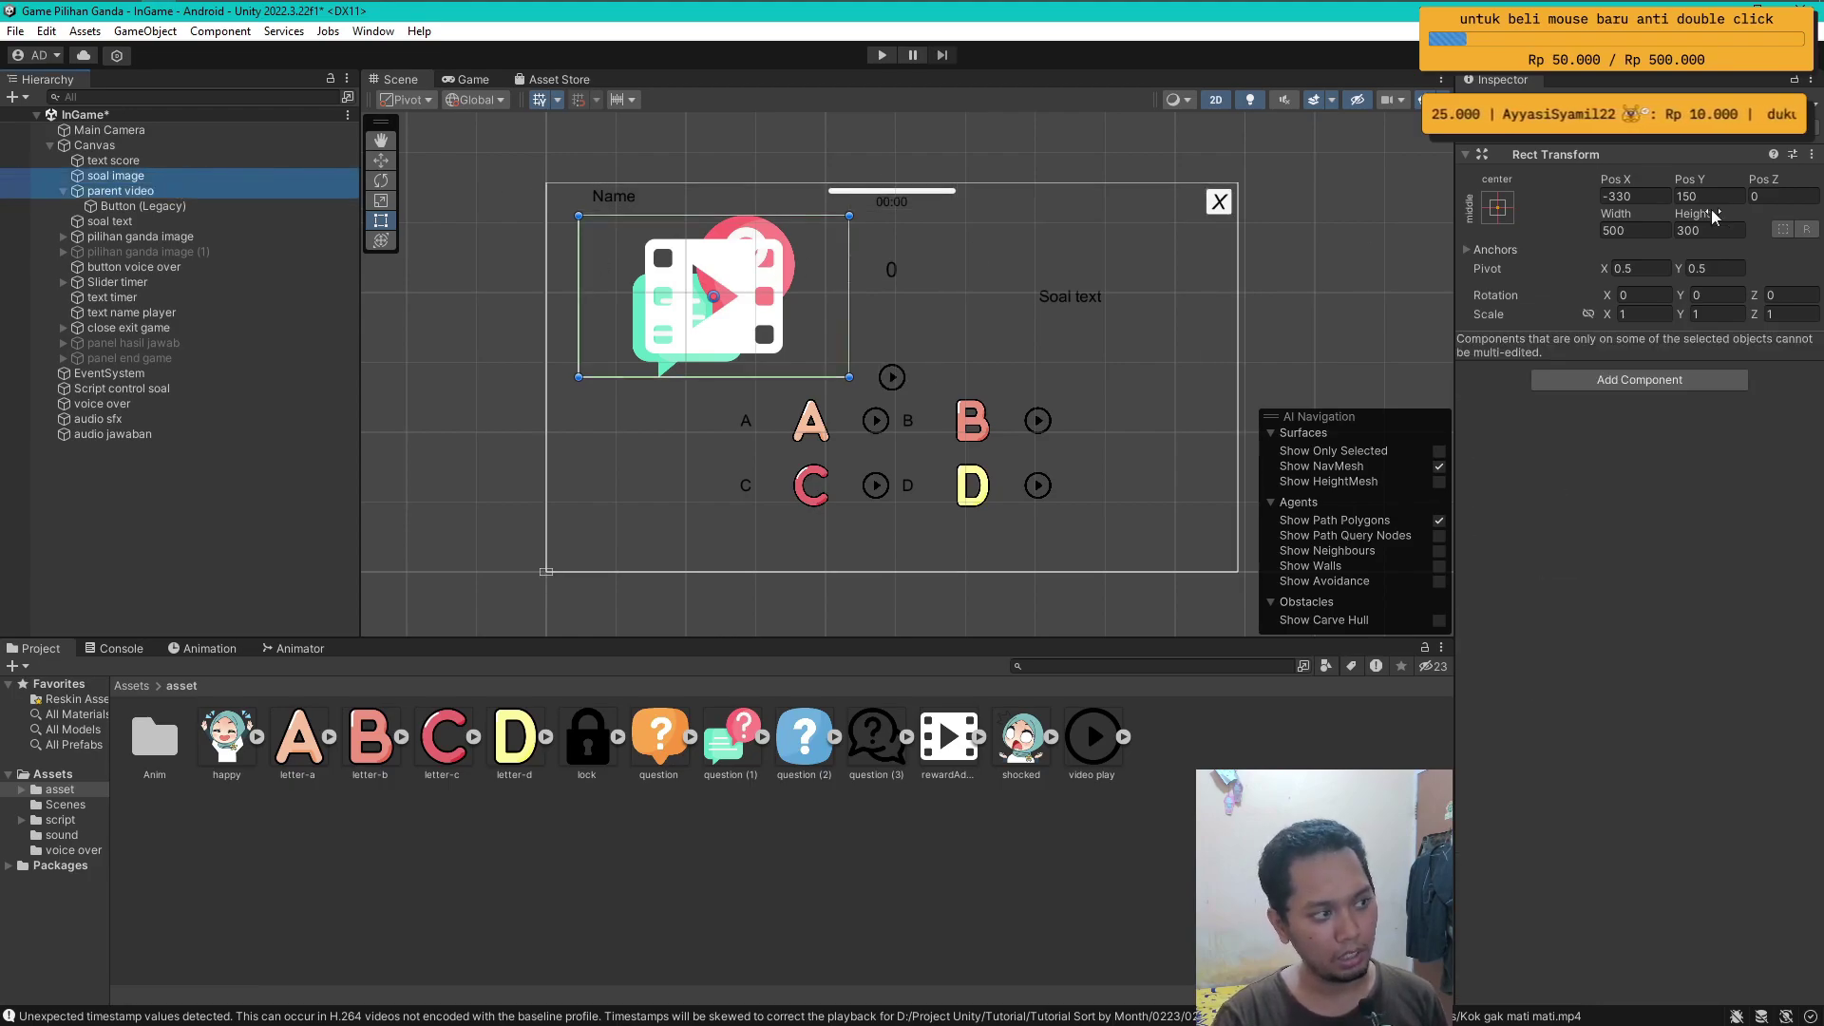
{"action": "left_click", "coordinate": [1469, 115]}
{"action": "left_click", "coordinate": [117, 519]}
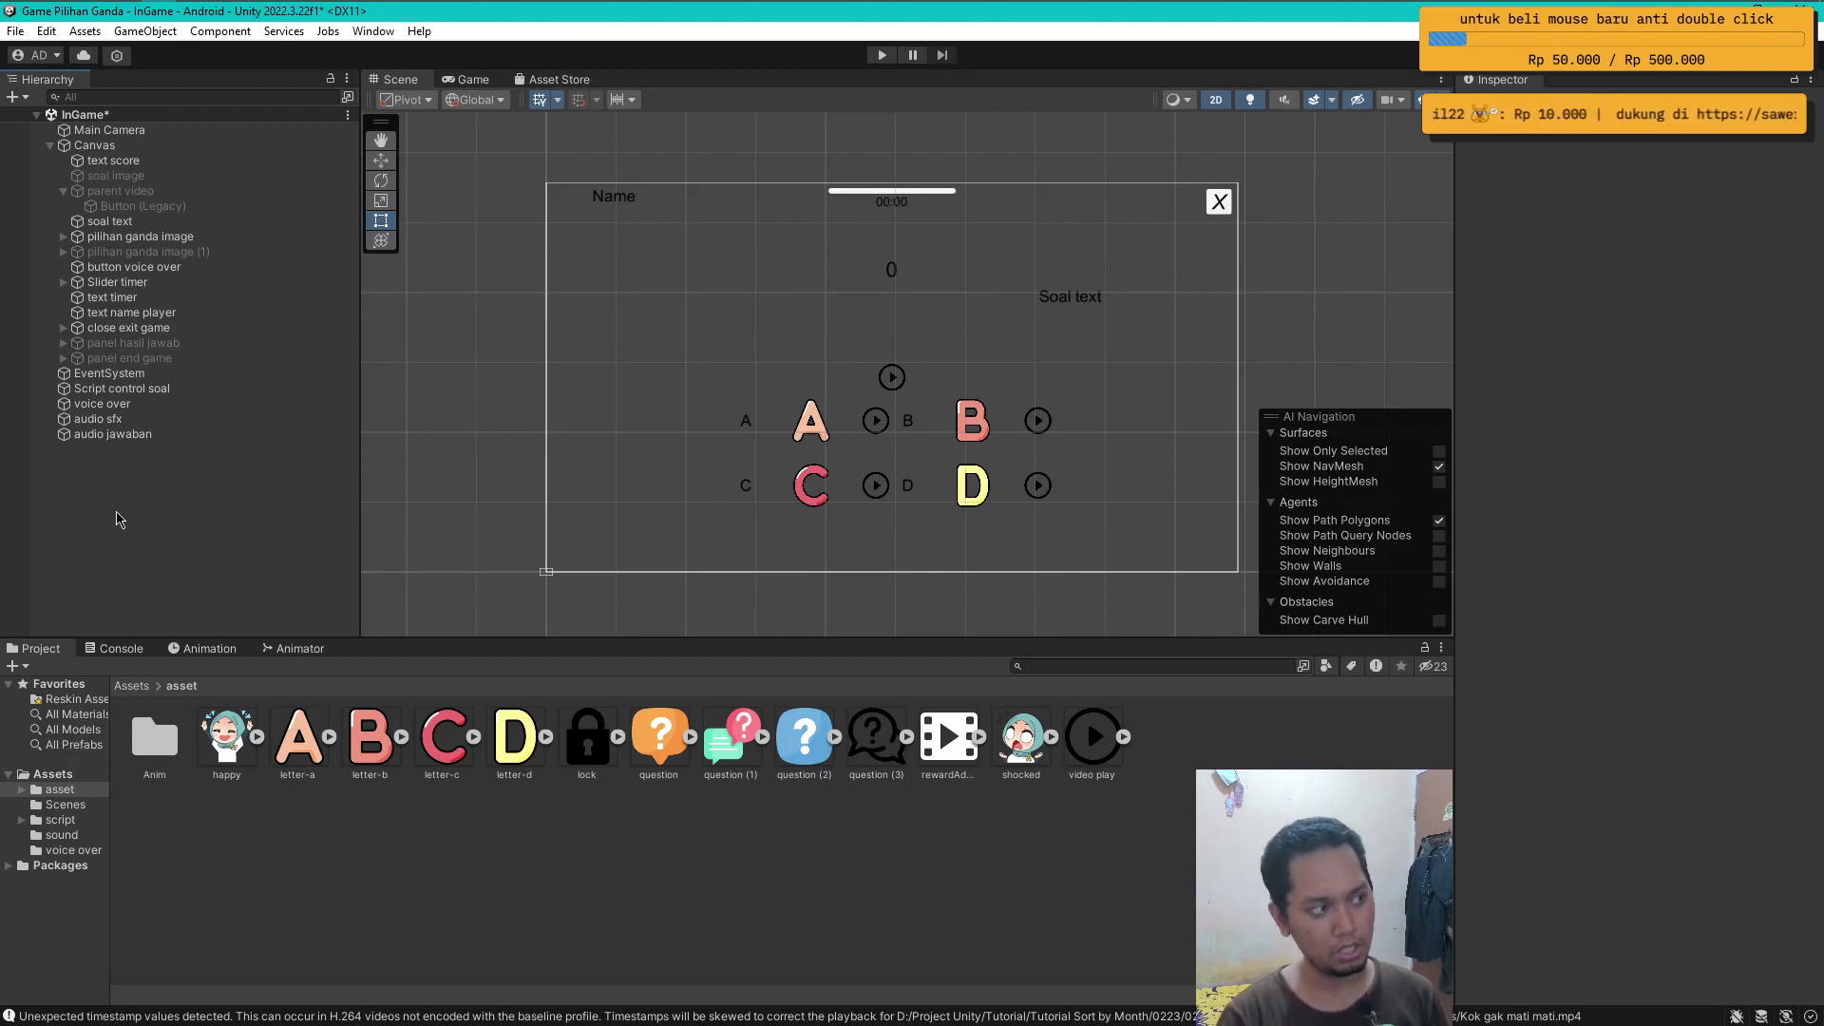
- Undo back to soal image disabled and parent video active, then clear the selection
{"action": "left_click", "coordinate": [116, 175]}
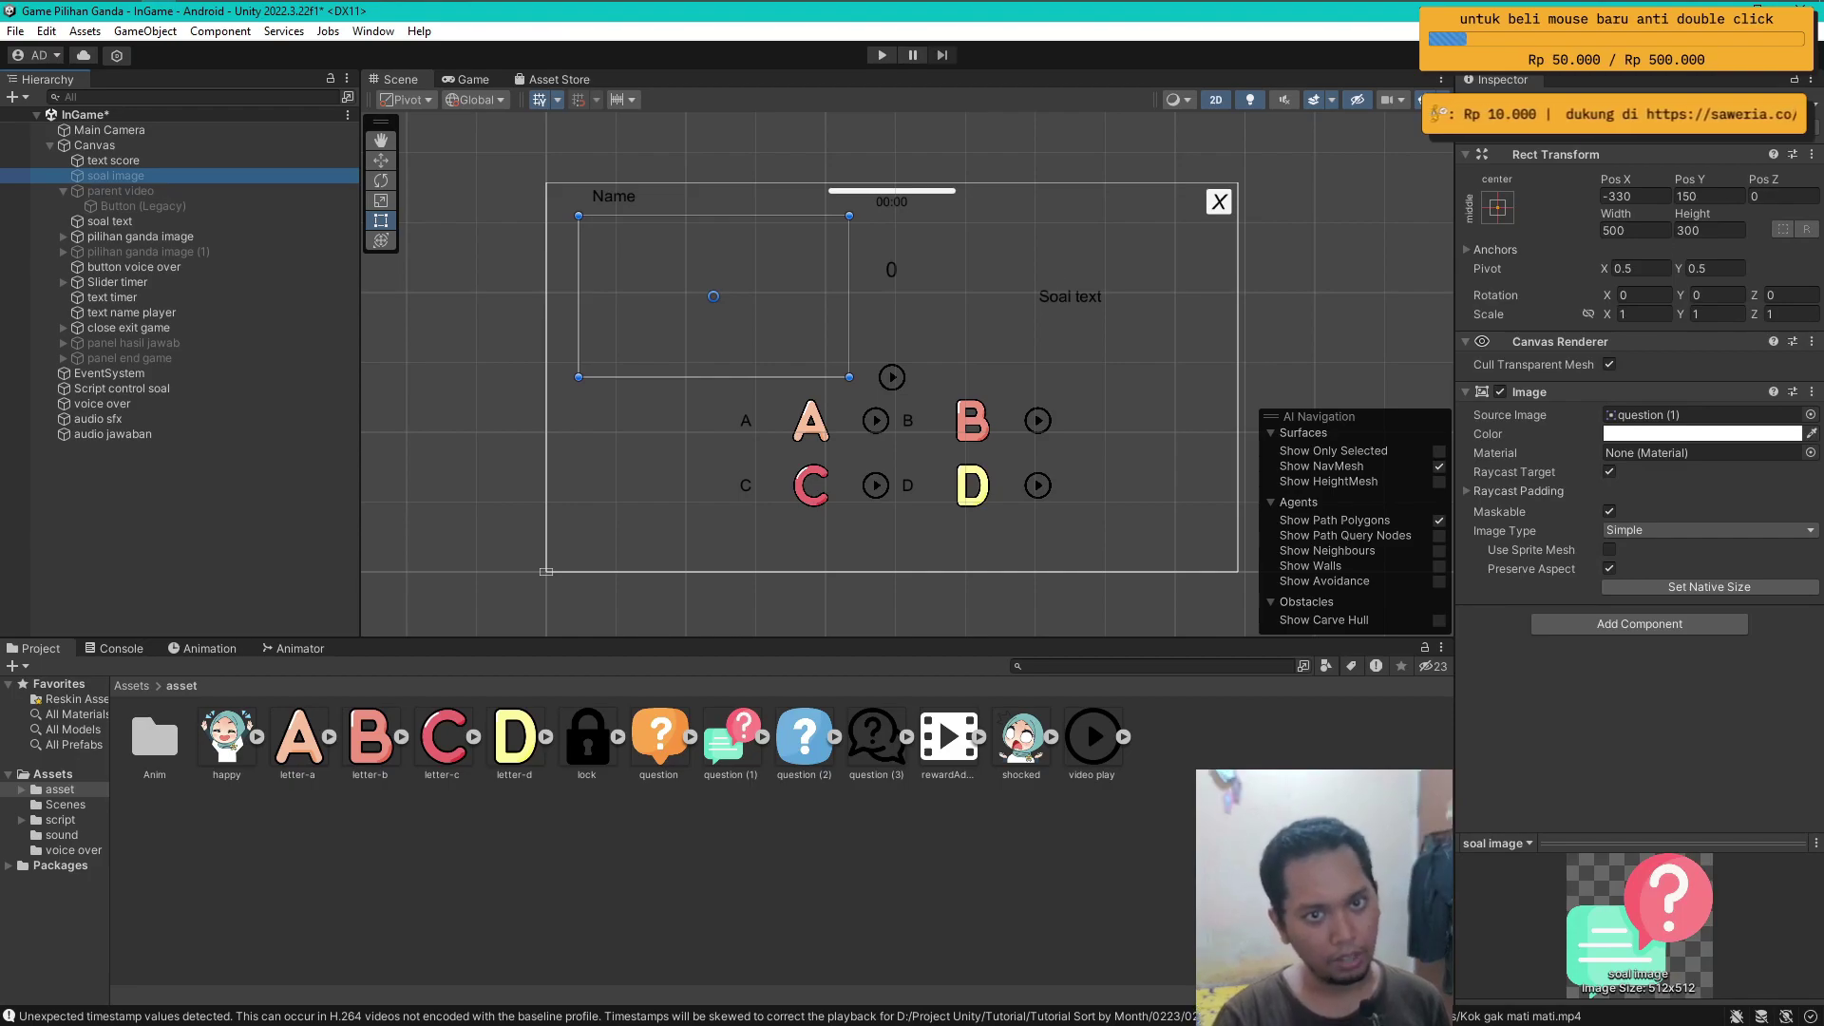
{"action": "key", "text": "ctrl+z"}
{"action": "key", "text": "ctrl+z"}
{"action": "key", "text": "ctrl+z"}
{"action": "key", "text": "ctrl+z"}
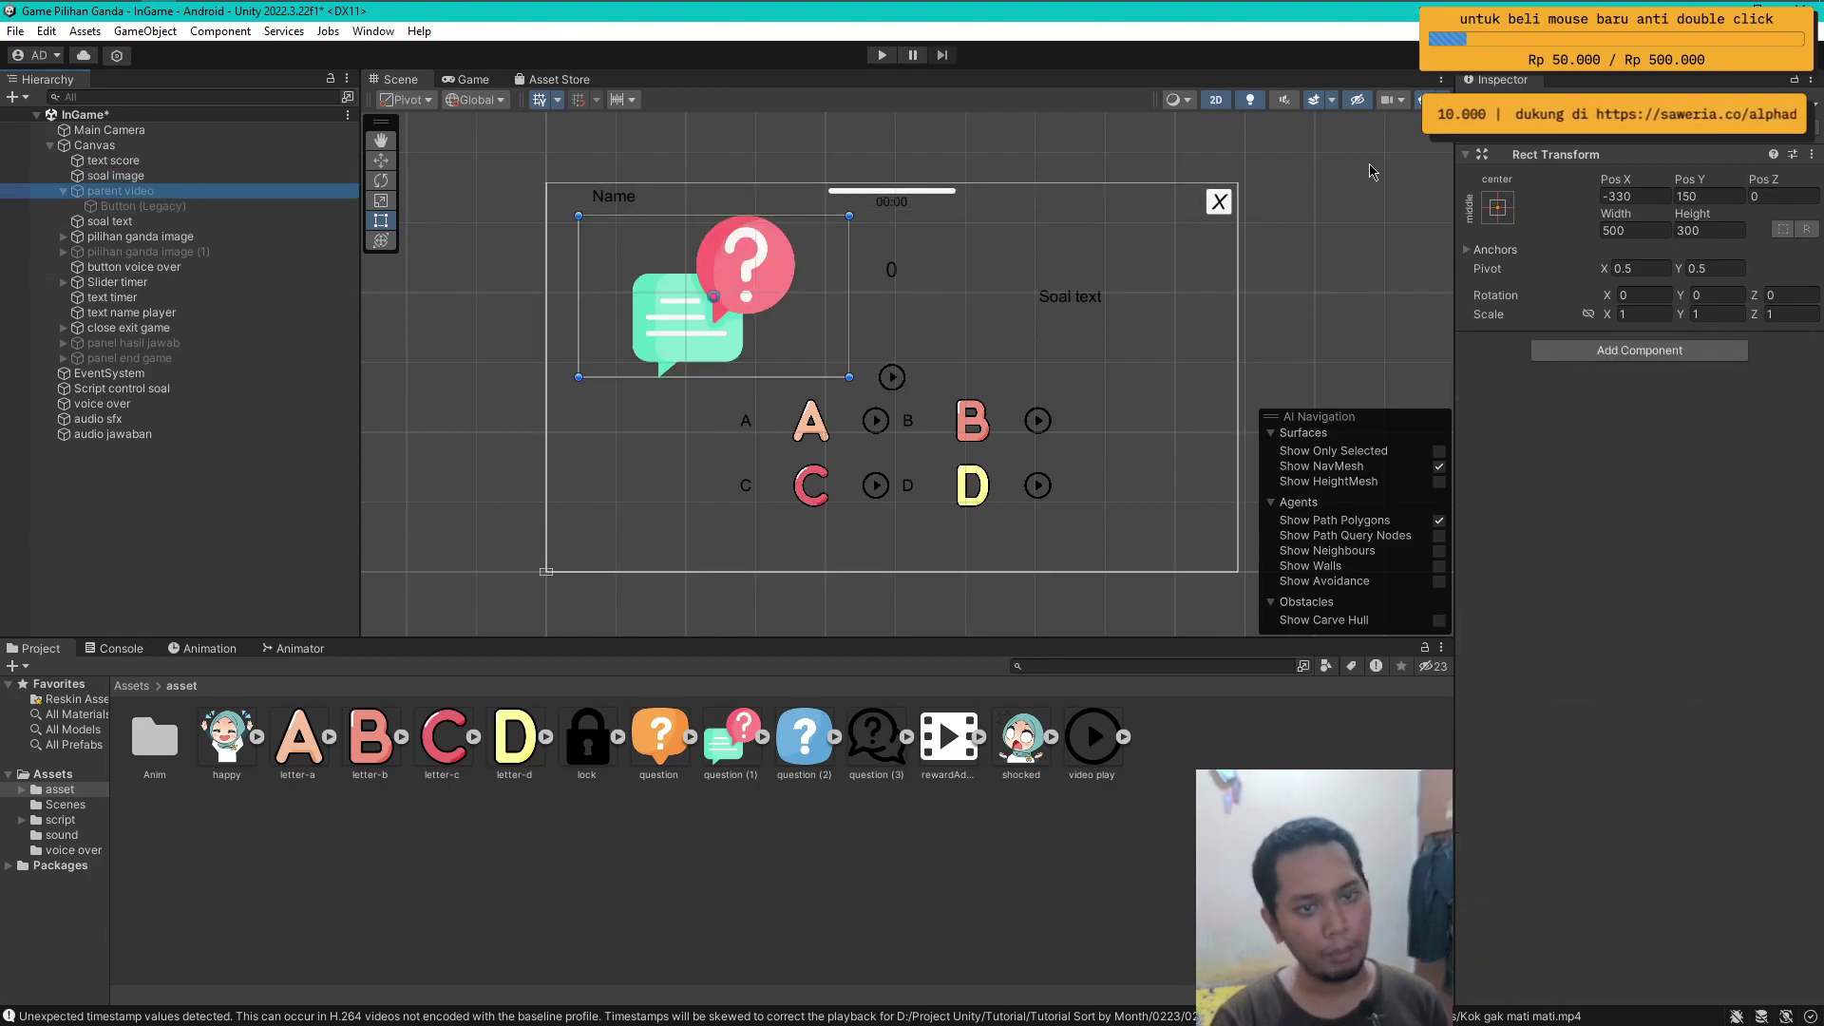
{"action": "key", "text": "ctrl+z"}
{"action": "key", "text": "ctrl+z"}
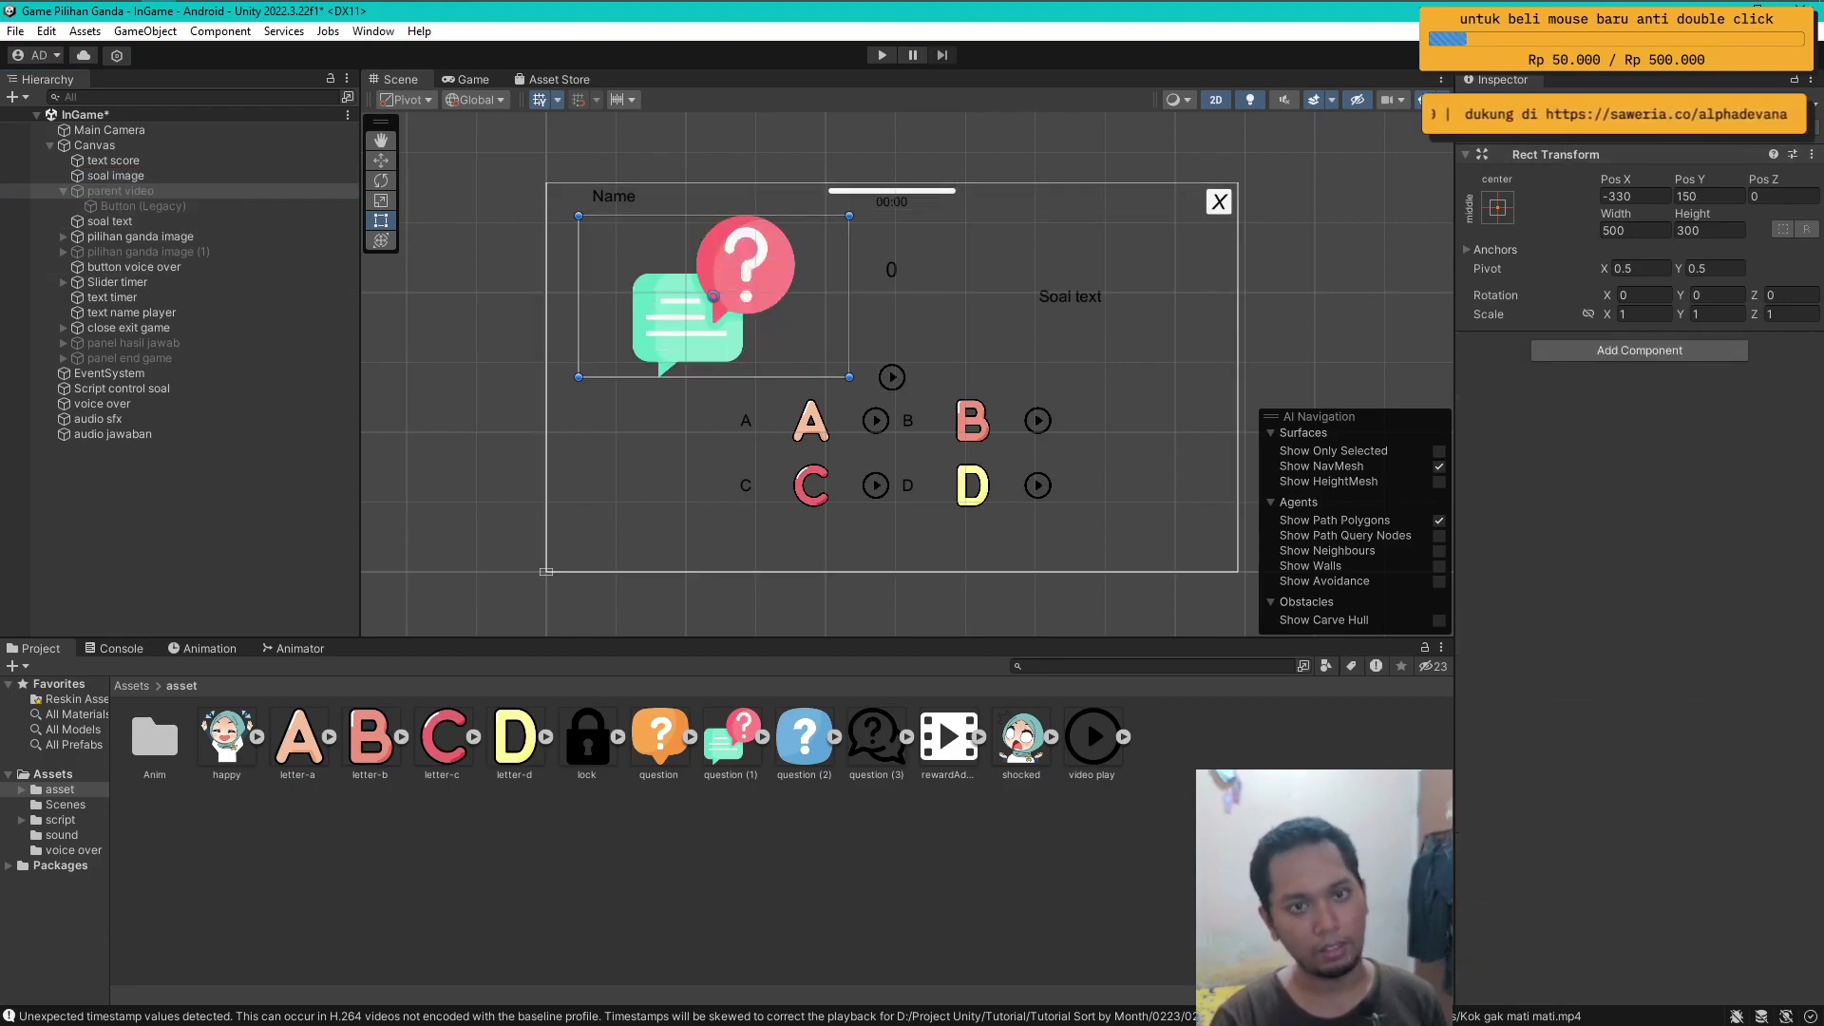
{"action": "key", "text": "ctrl+z"}
{"action": "key", "text": "ctrl+z"}
{"action": "key", "text": "ctrl+z"}
{"action": "key", "text": "ctrl+z"}
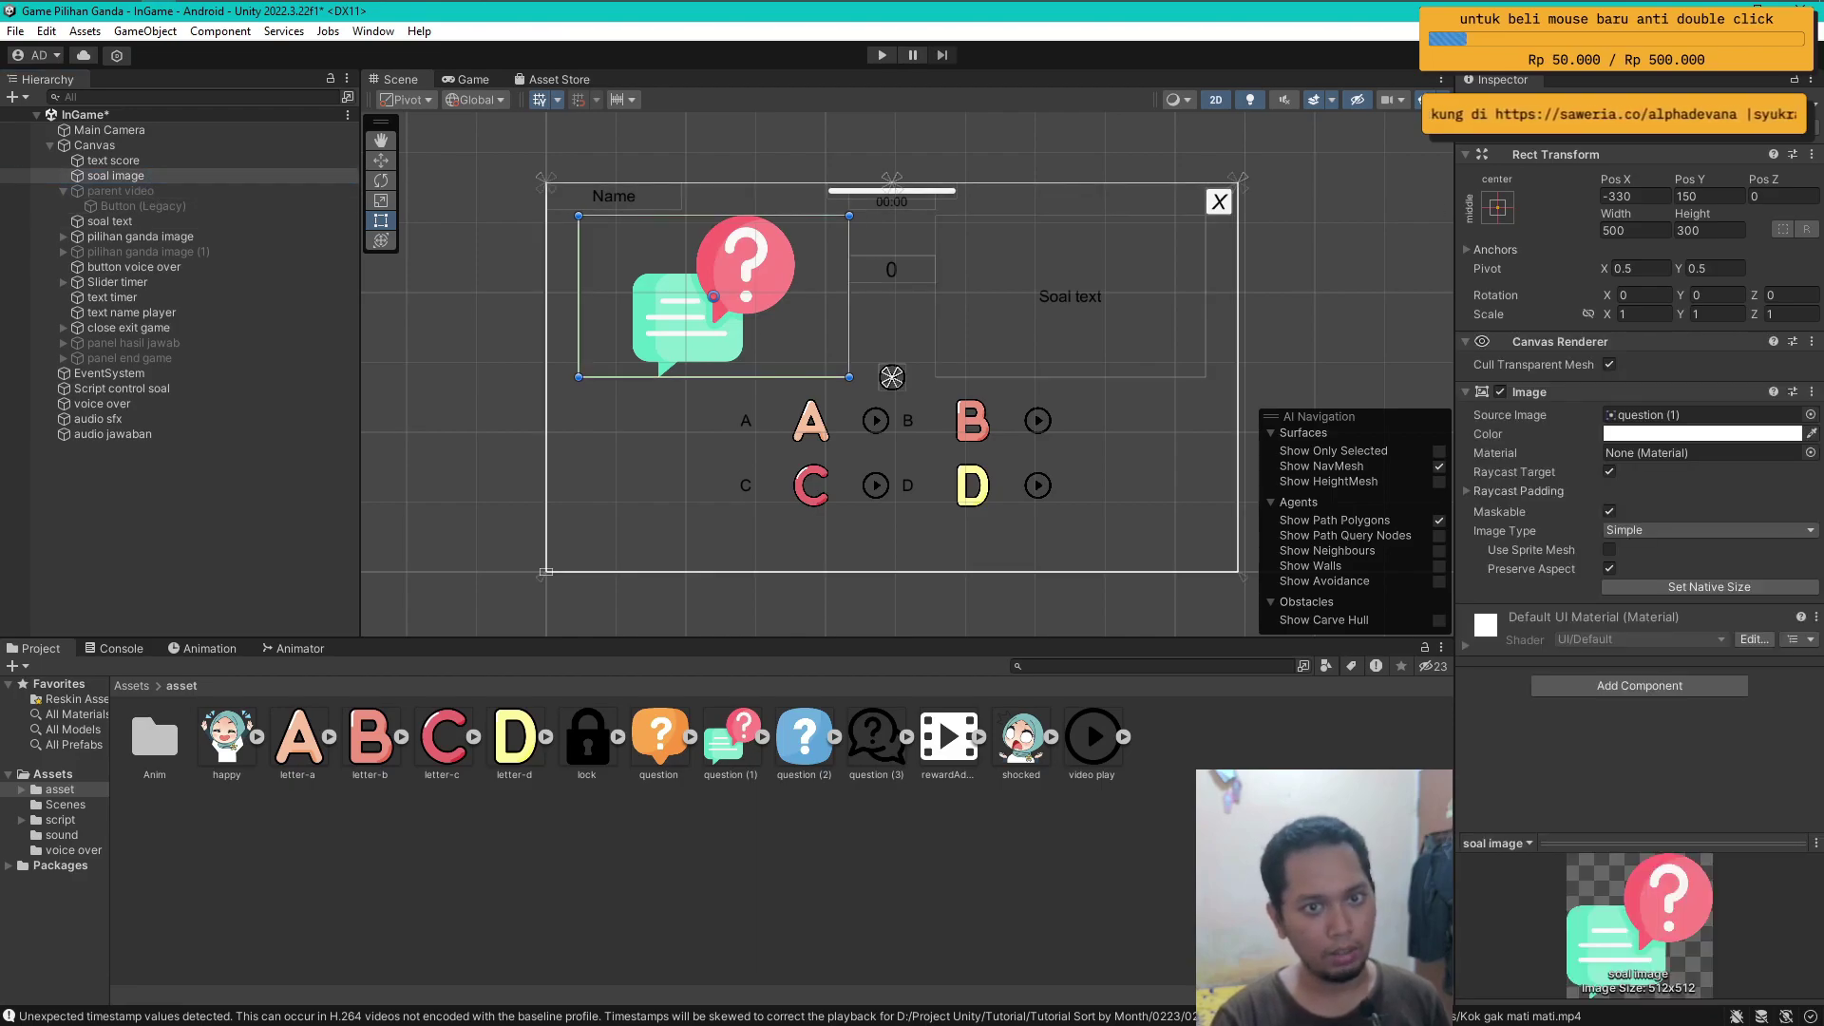
{"action": "key", "text": "ctrl+z"}
{"action": "key", "text": "ctrl+z"}
{"action": "key", "text": "ctrl+z"}
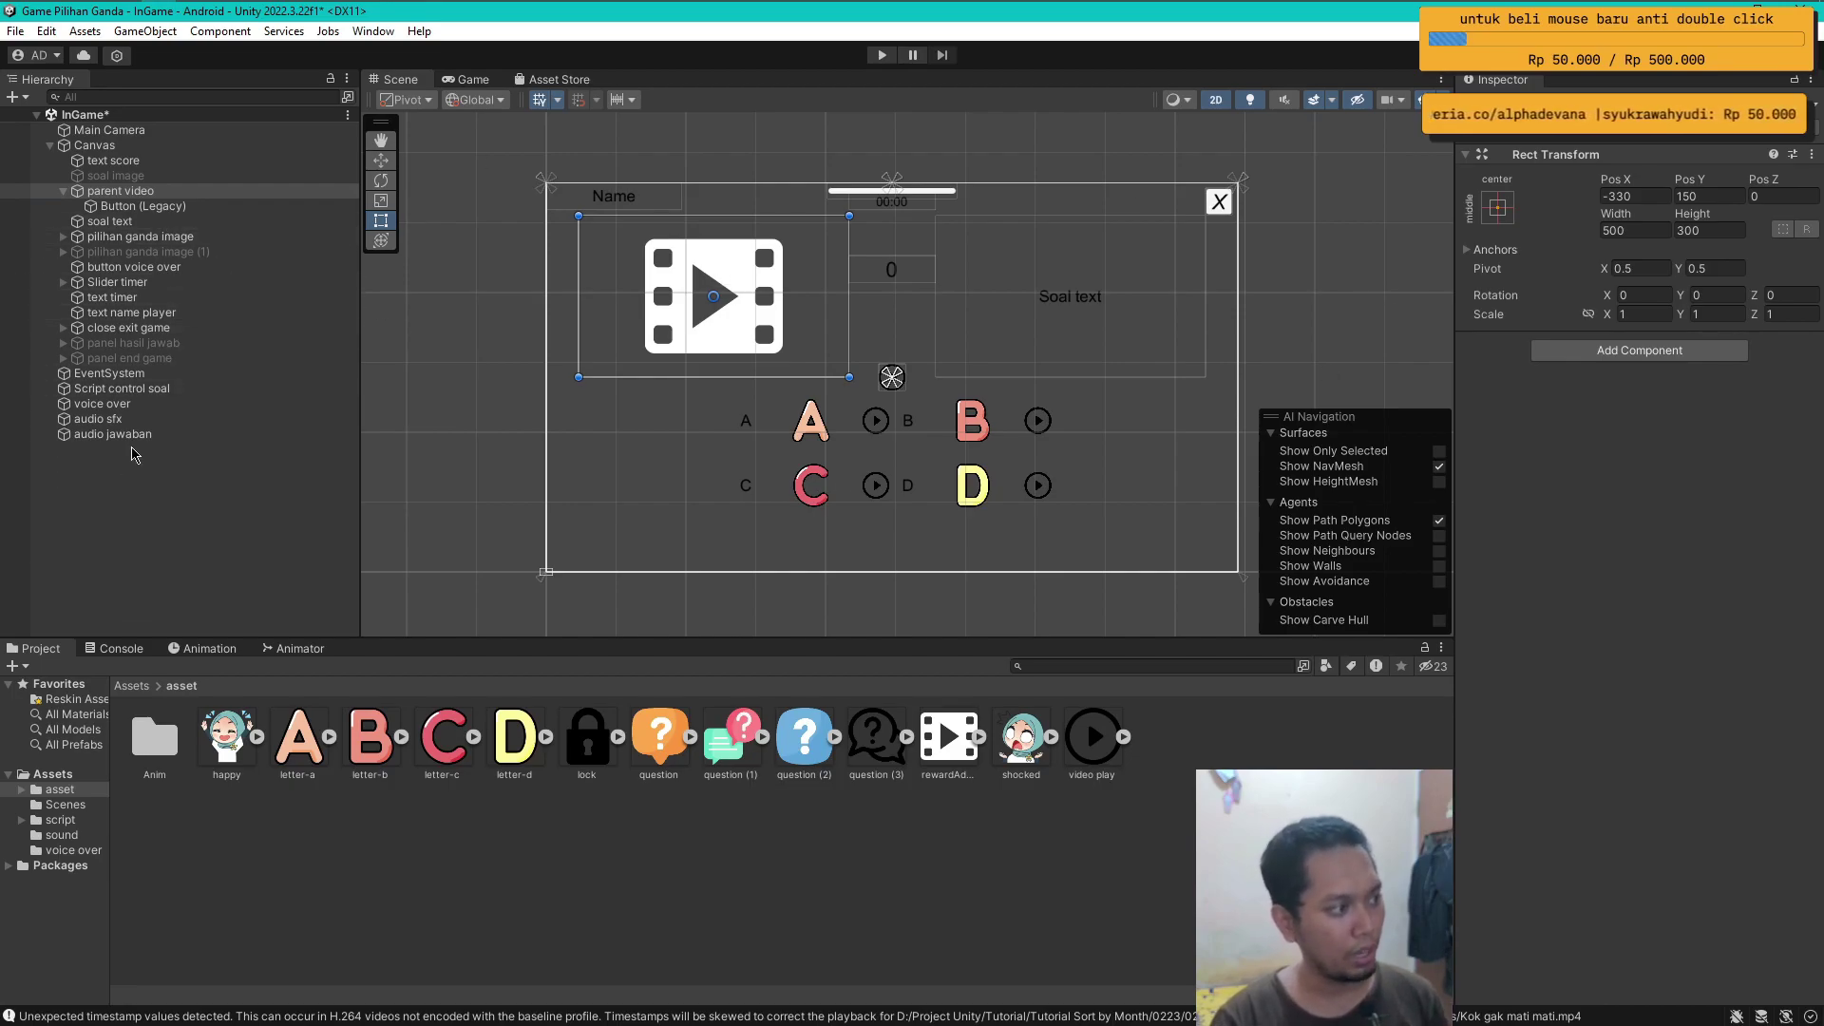
{"action": "left_click", "coordinate": [141, 475]}
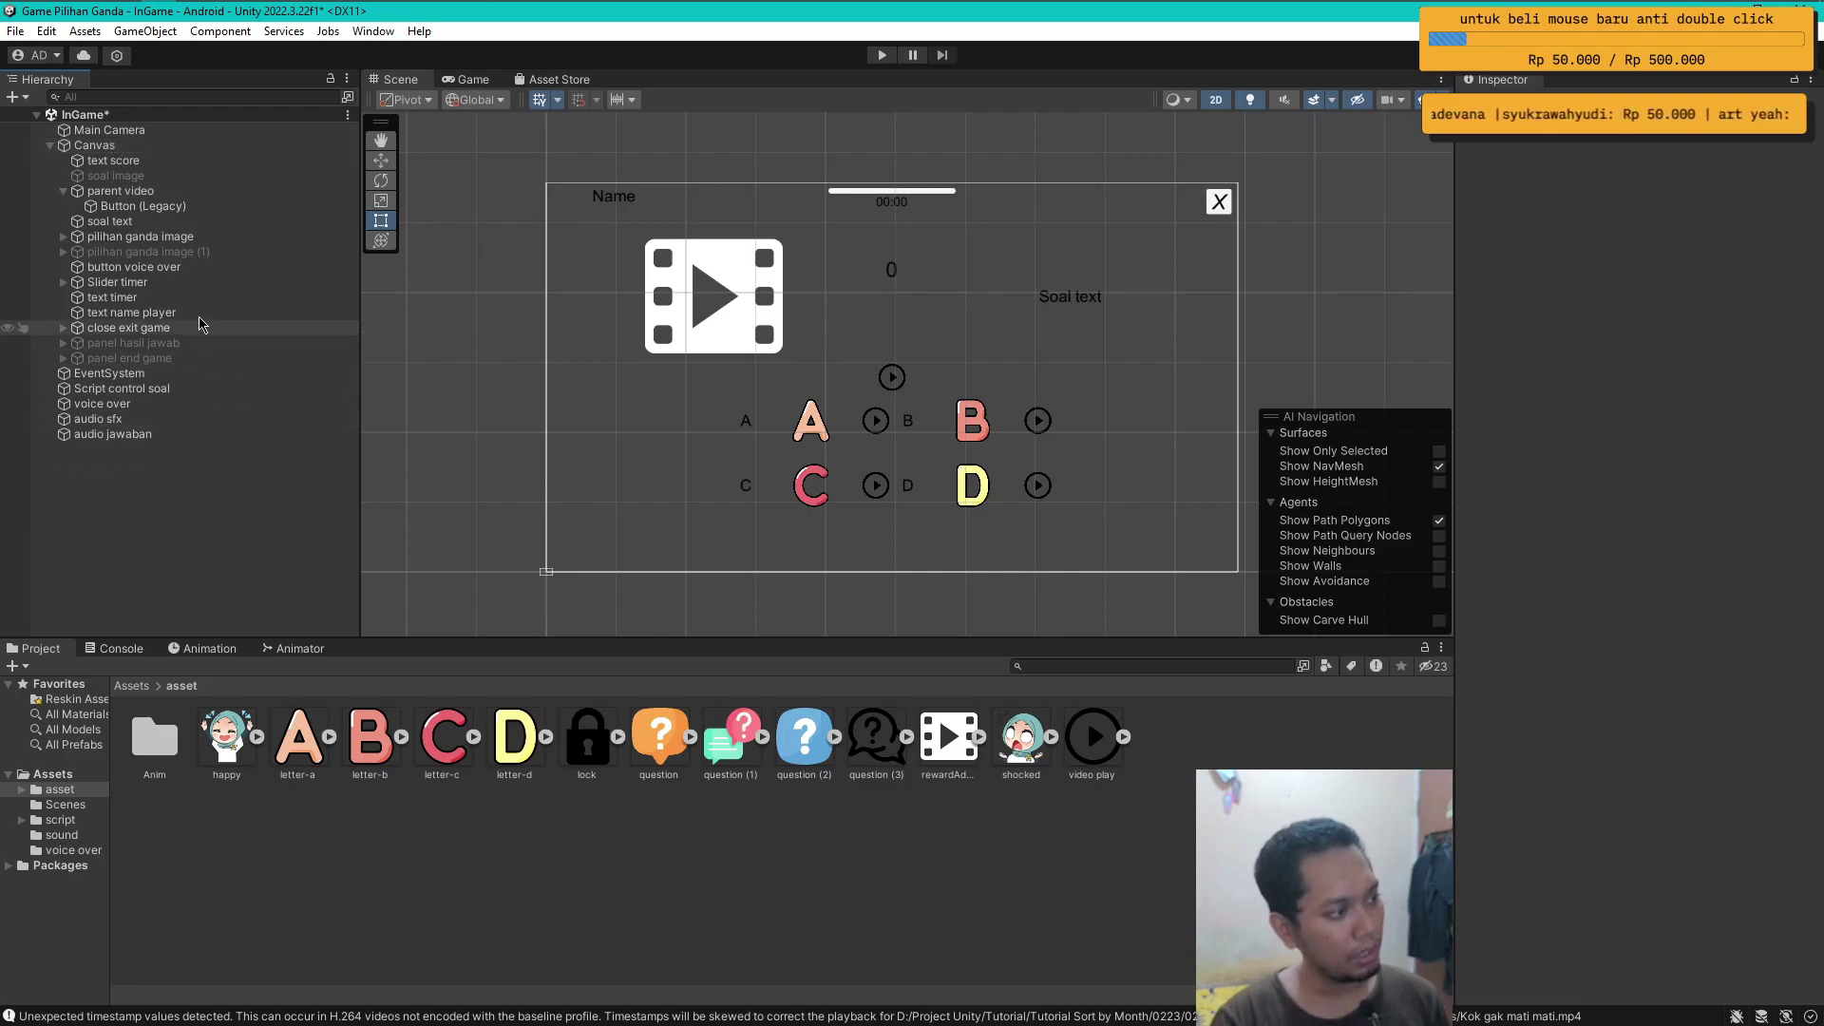
- Add a UI Image under Canvas named 'panel video', placed right after close exit game
{"action": "right_click", "coordinate": [112, 144]}
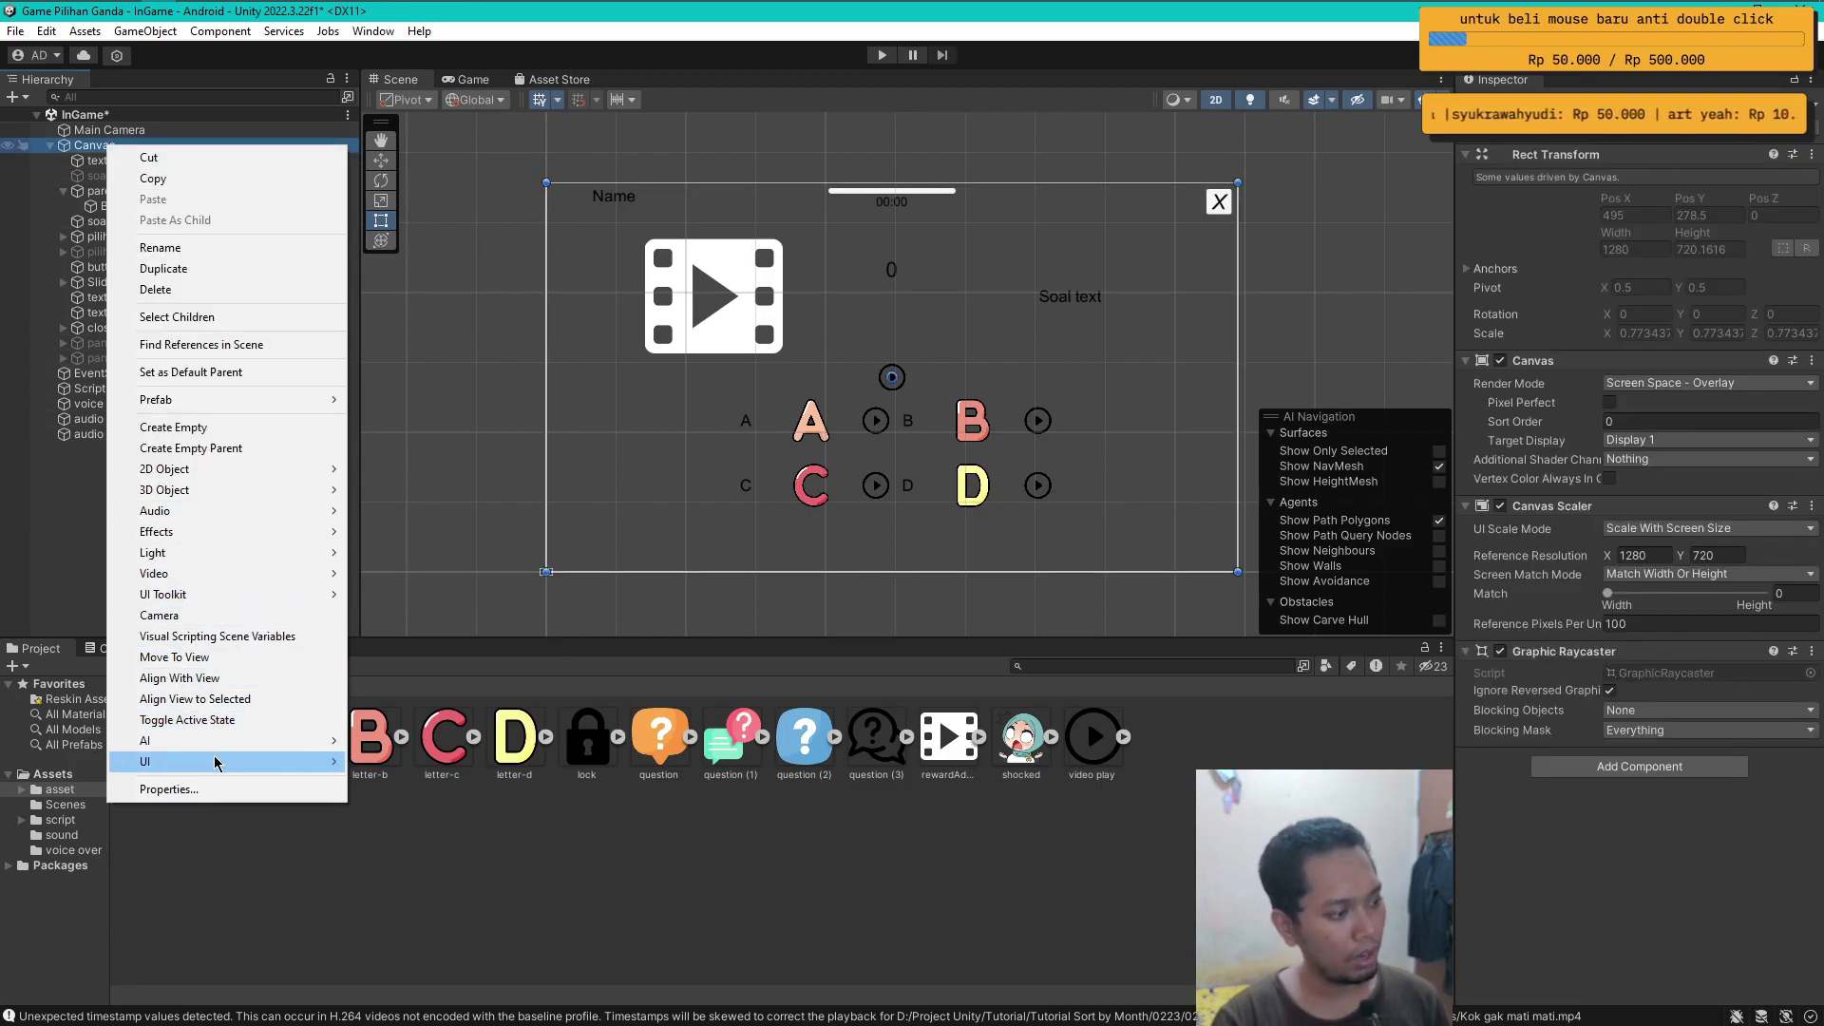
{"action": "mouse_move", "coordinate": [226, 761]}
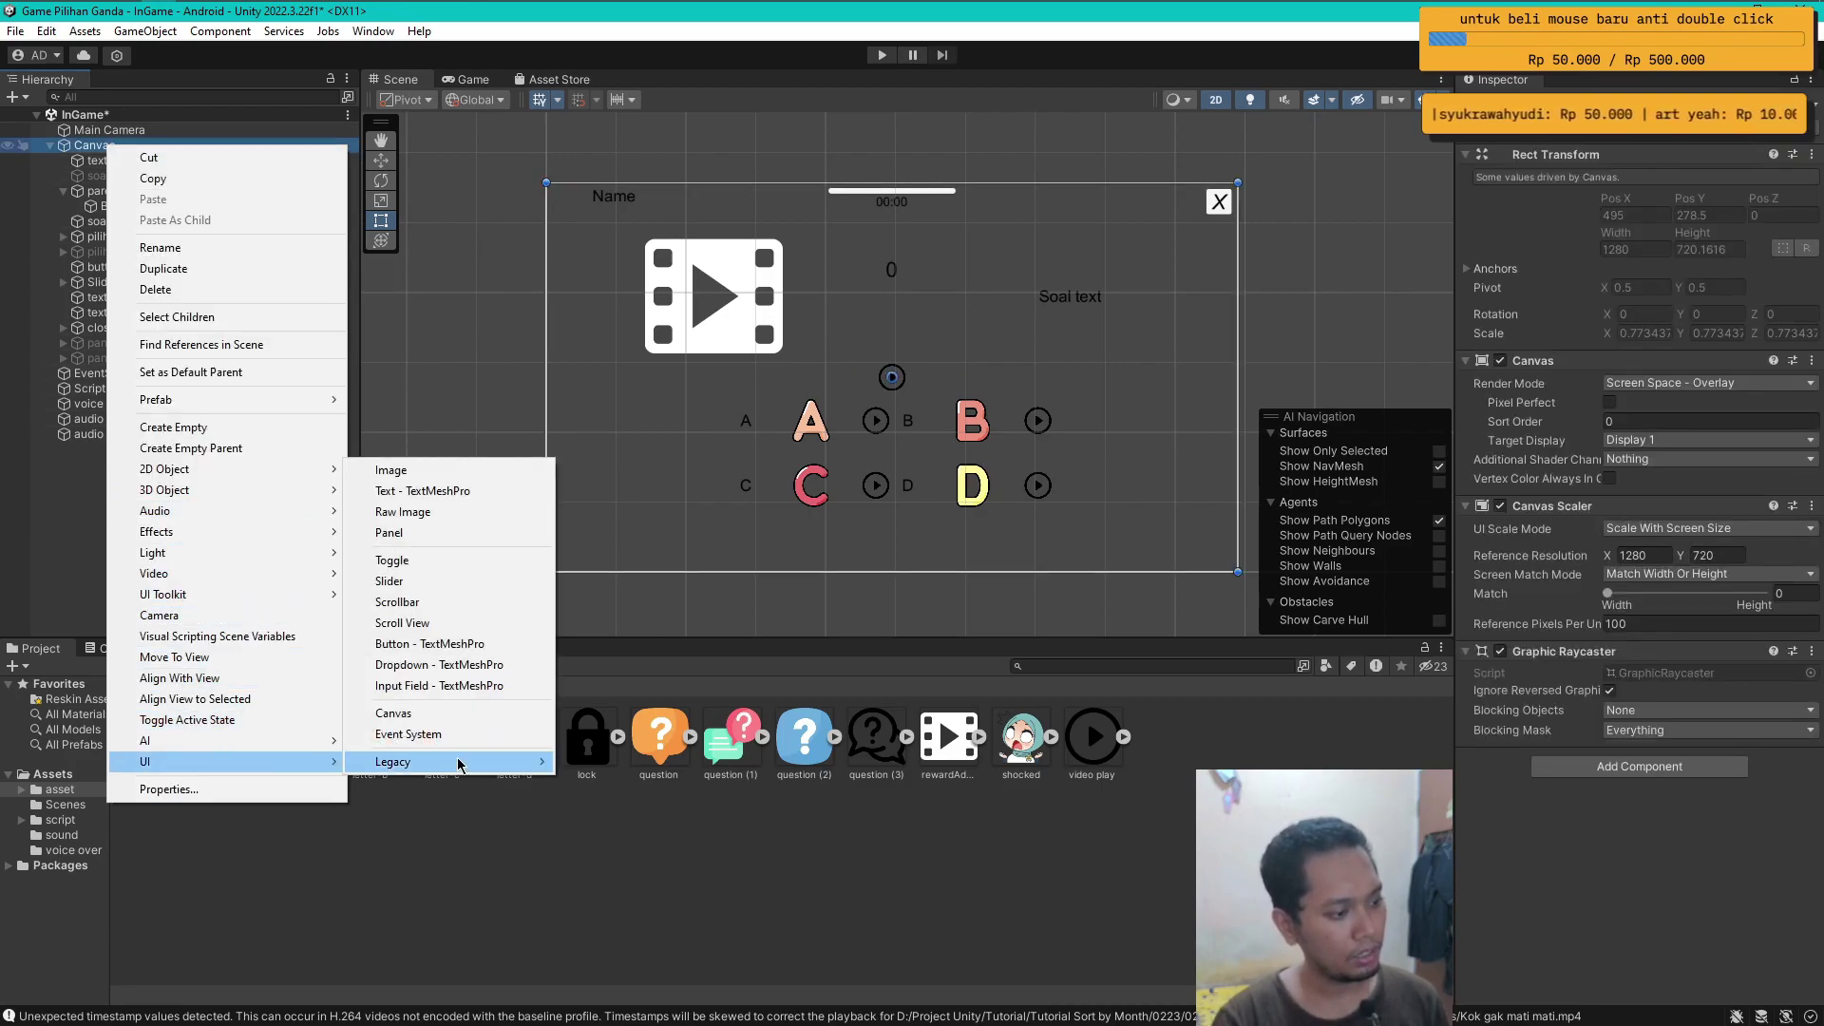
{"action": "left_click", "coordinate": [432, 470]}
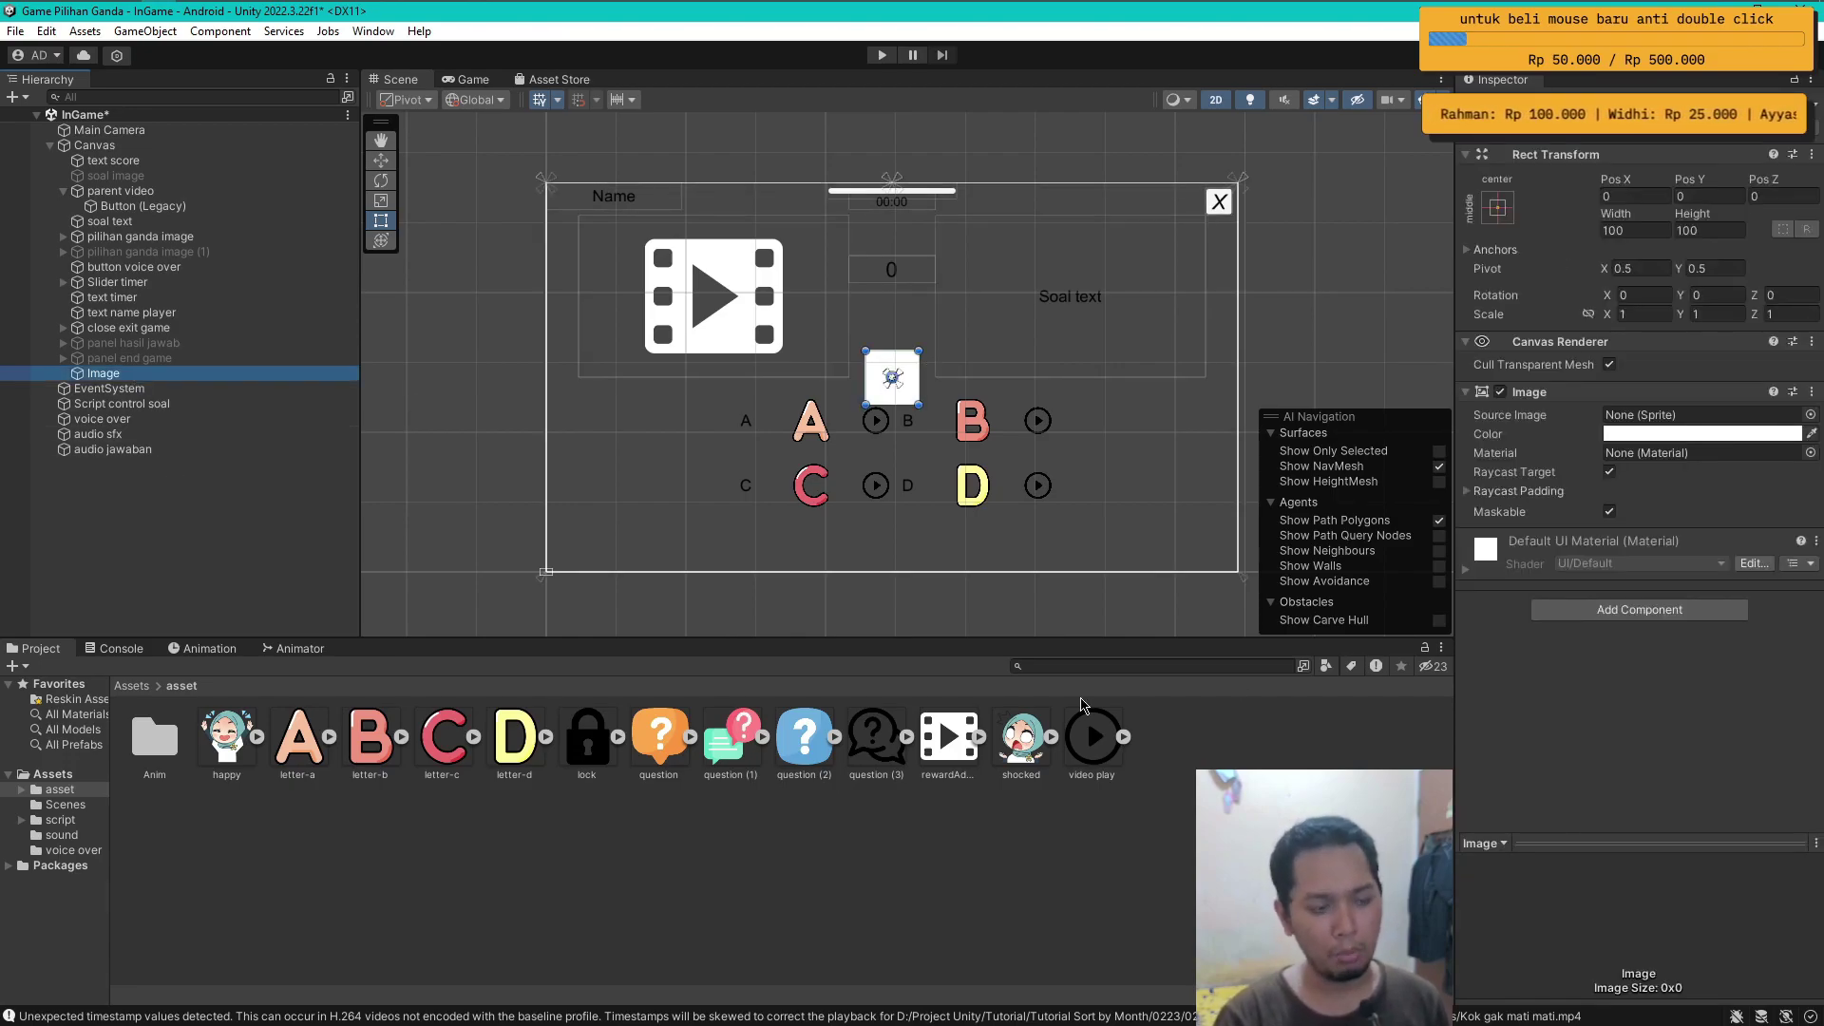
{"action": "left_click", "coordinate": [105, 373]}
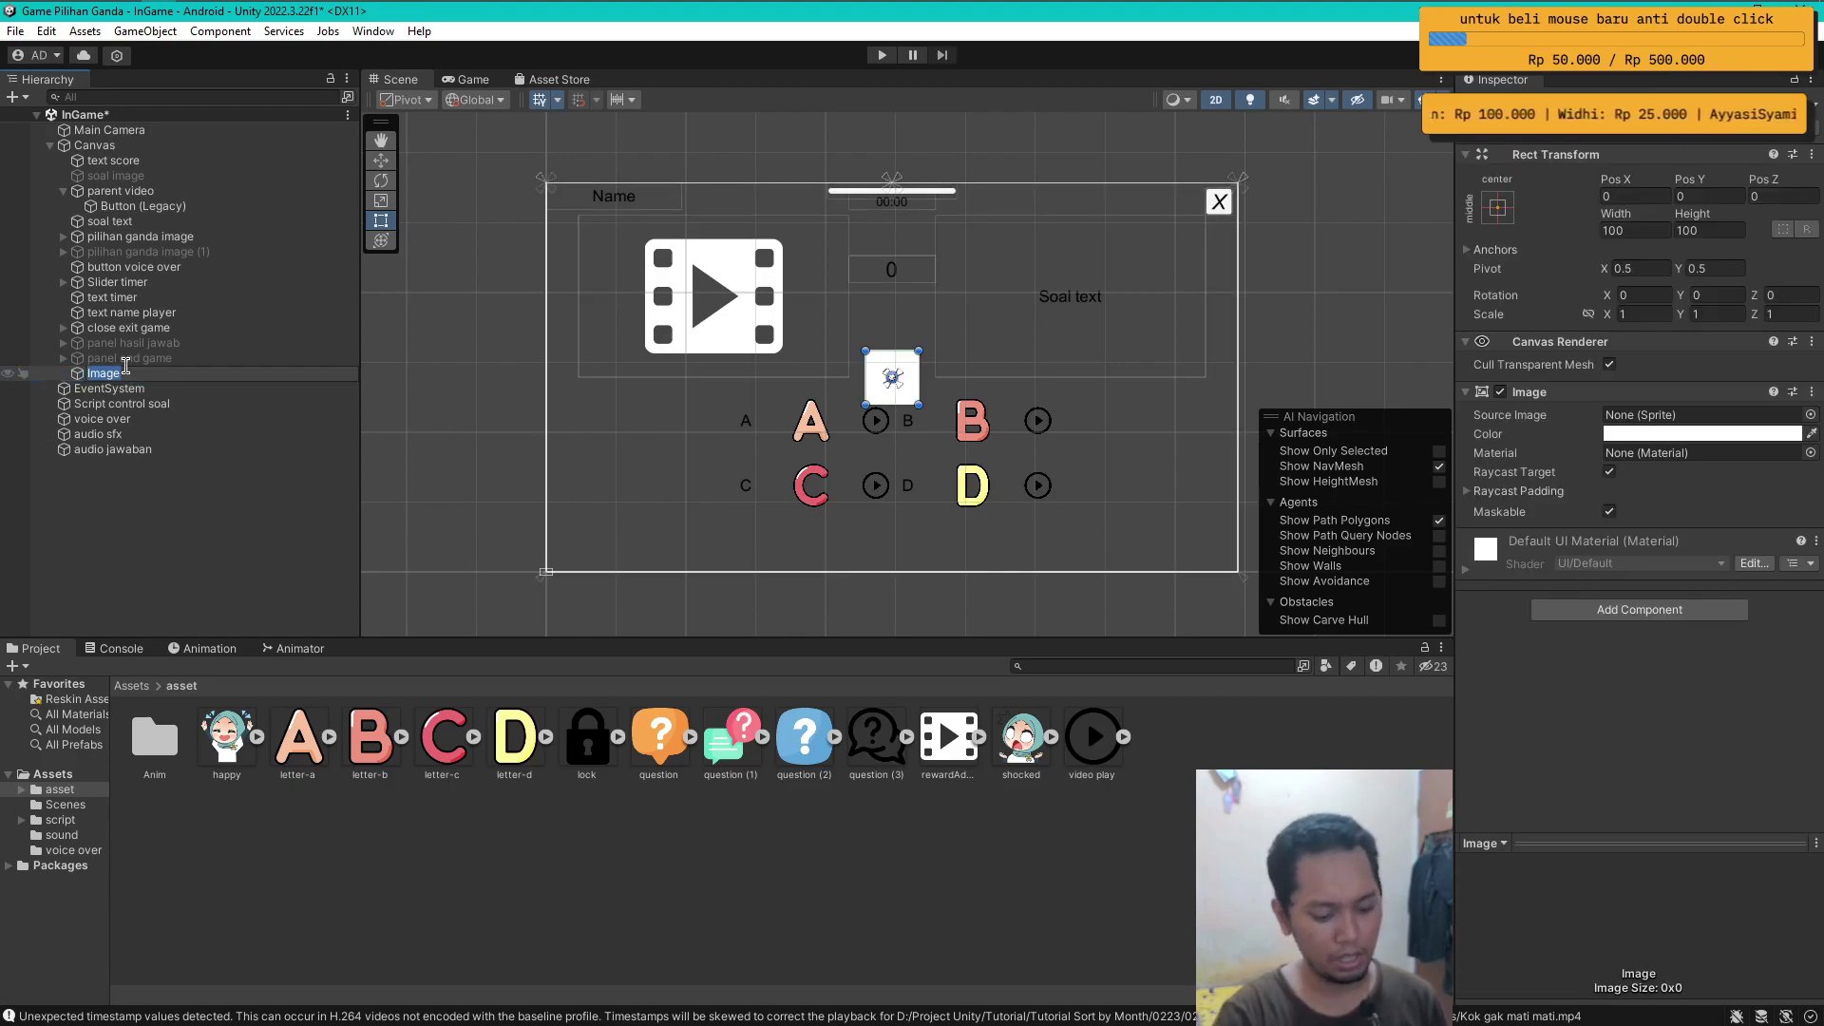
{"action": "type", "text": "panel video"}
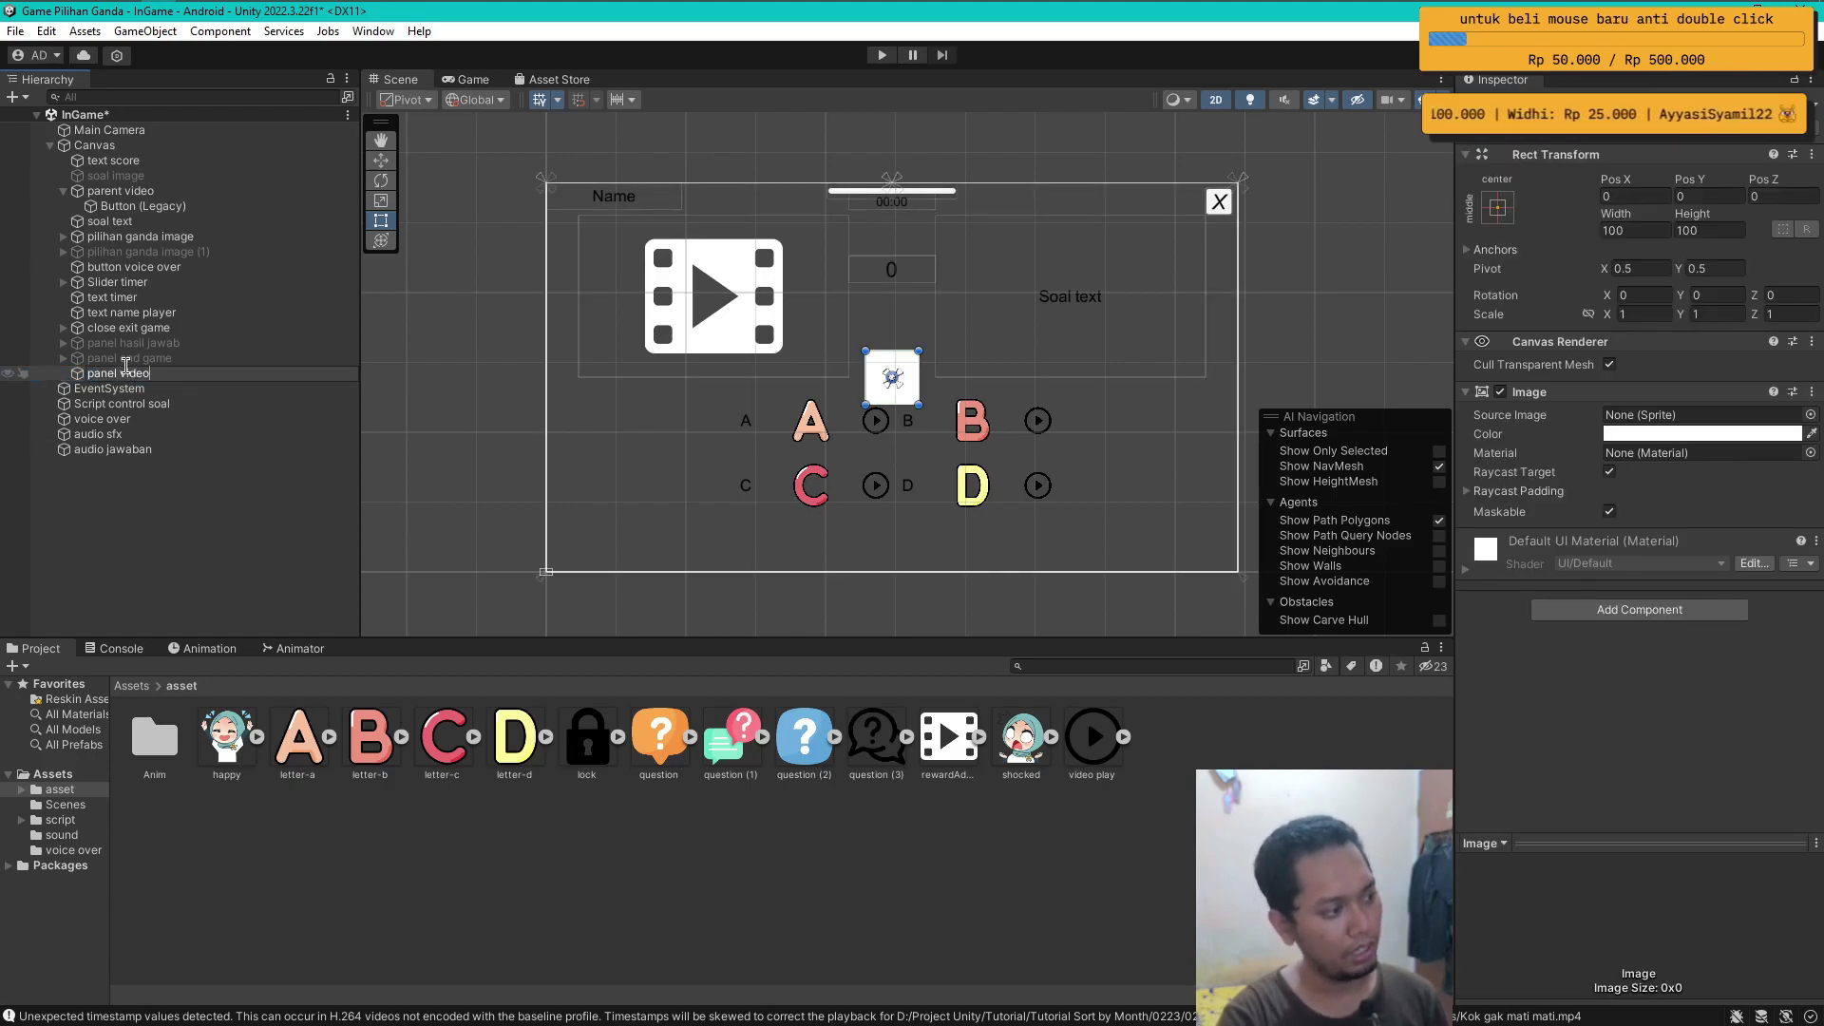
{"action": "key", "text": "Return"}
{"action": "left_click_drag", "start_coordinate": [125, 374], "coordinate": [115, 345]}
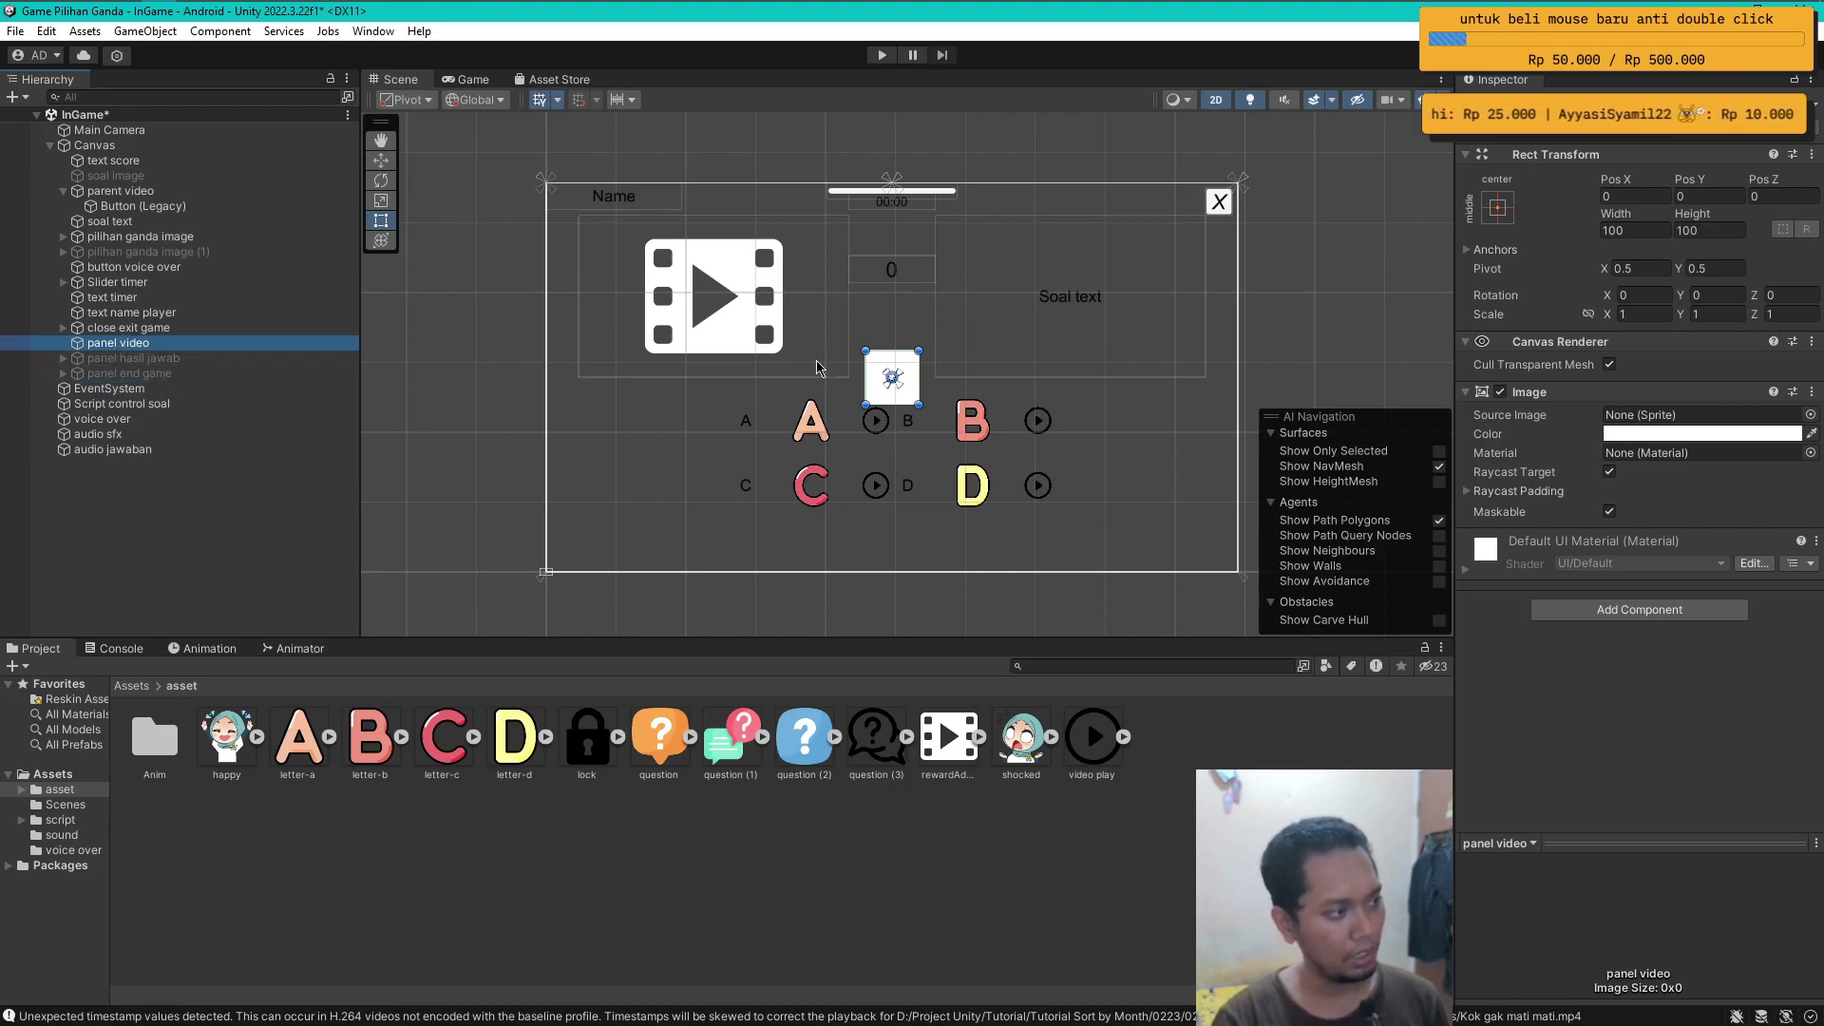
- Stretch panel video over the whole canvas and set its colour to grey 100, 100, 100
{"action": "left_click", "coordinate": [1495, 209]}
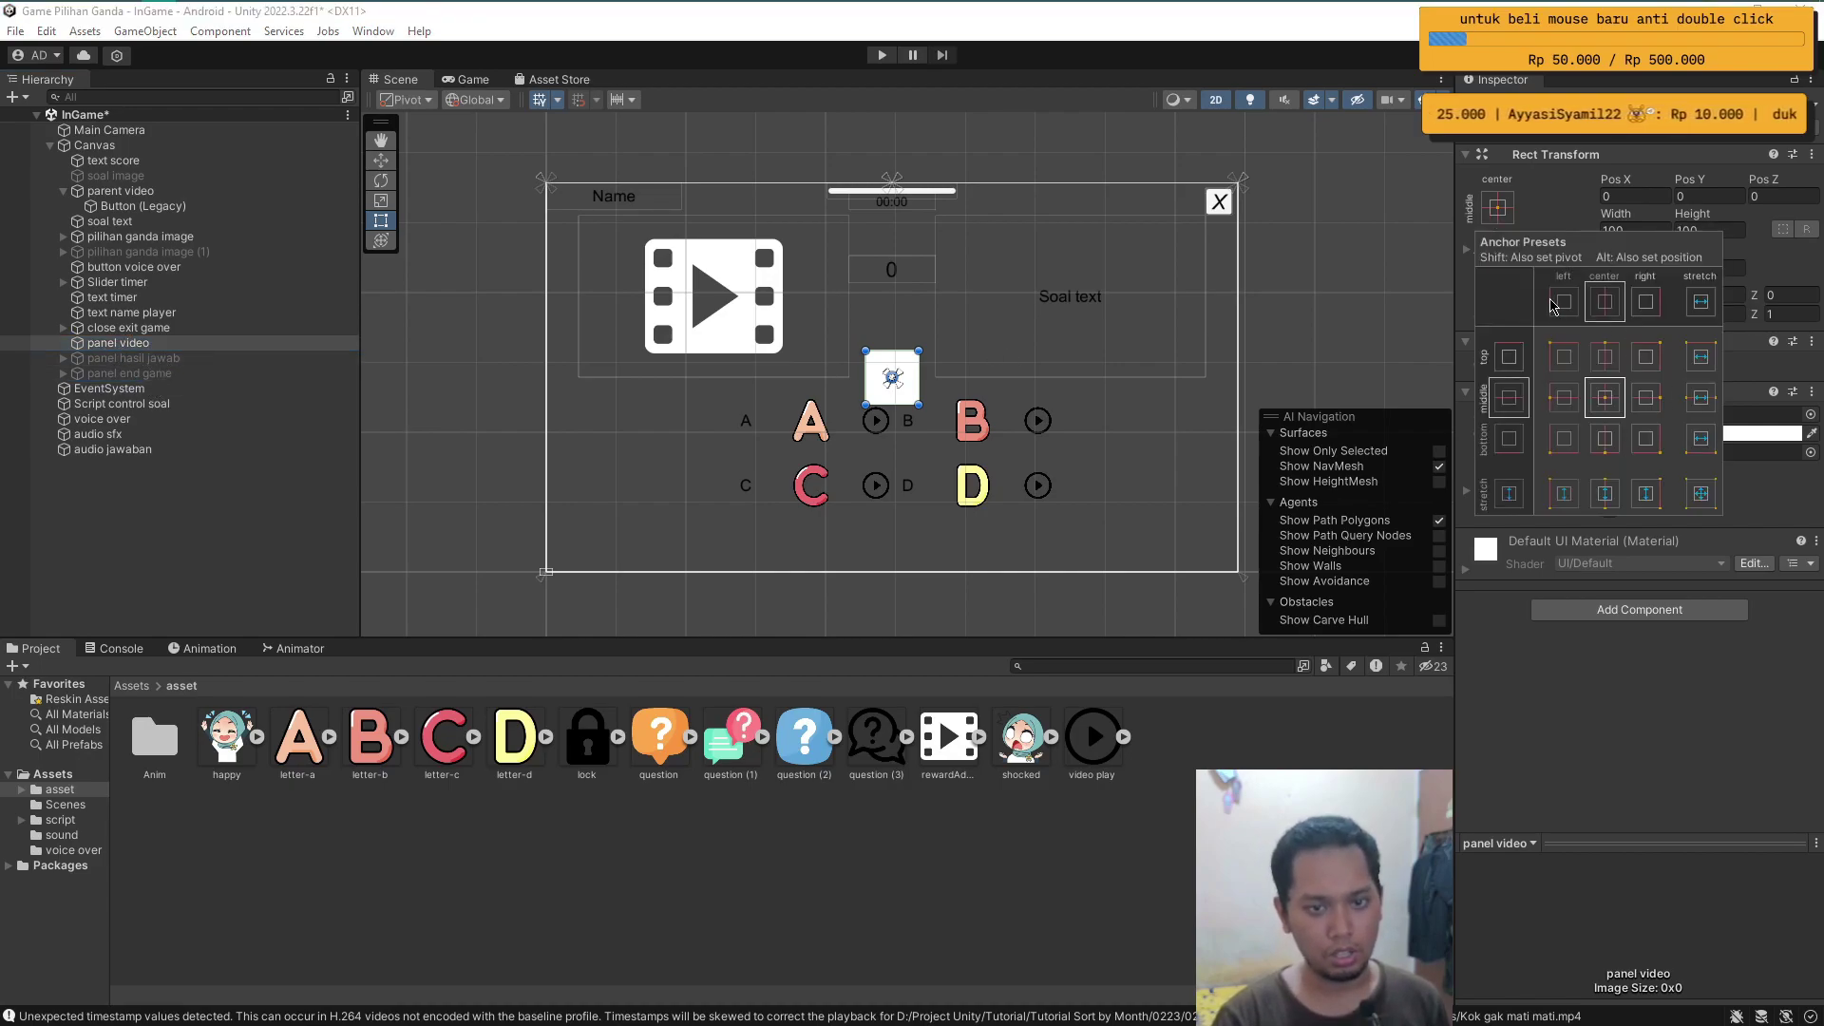
{"action": "left_click", "coordinate": [1709, 497], "text": "alt"}
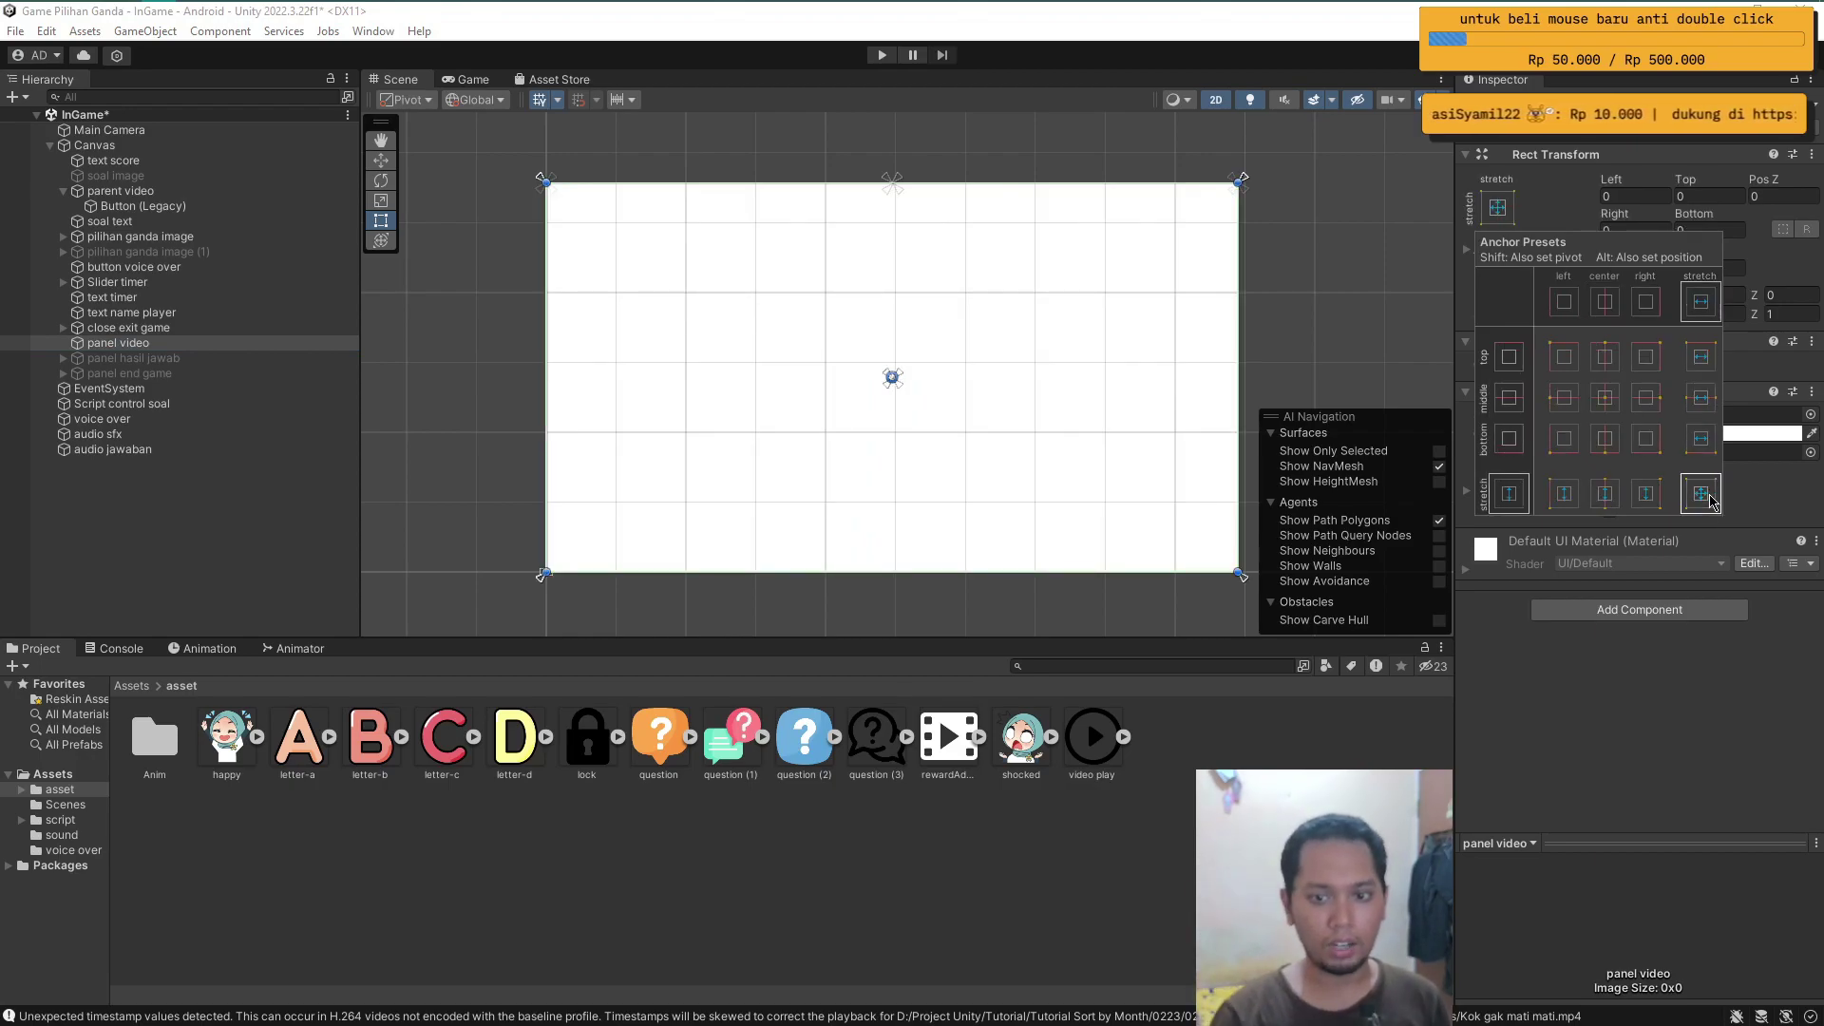
{"action": "left_click", "coordinate": [1764, 434]}
{"action": "left_click", "coordinate": [1786, 730]}
{"action": "type", "text": "1"}
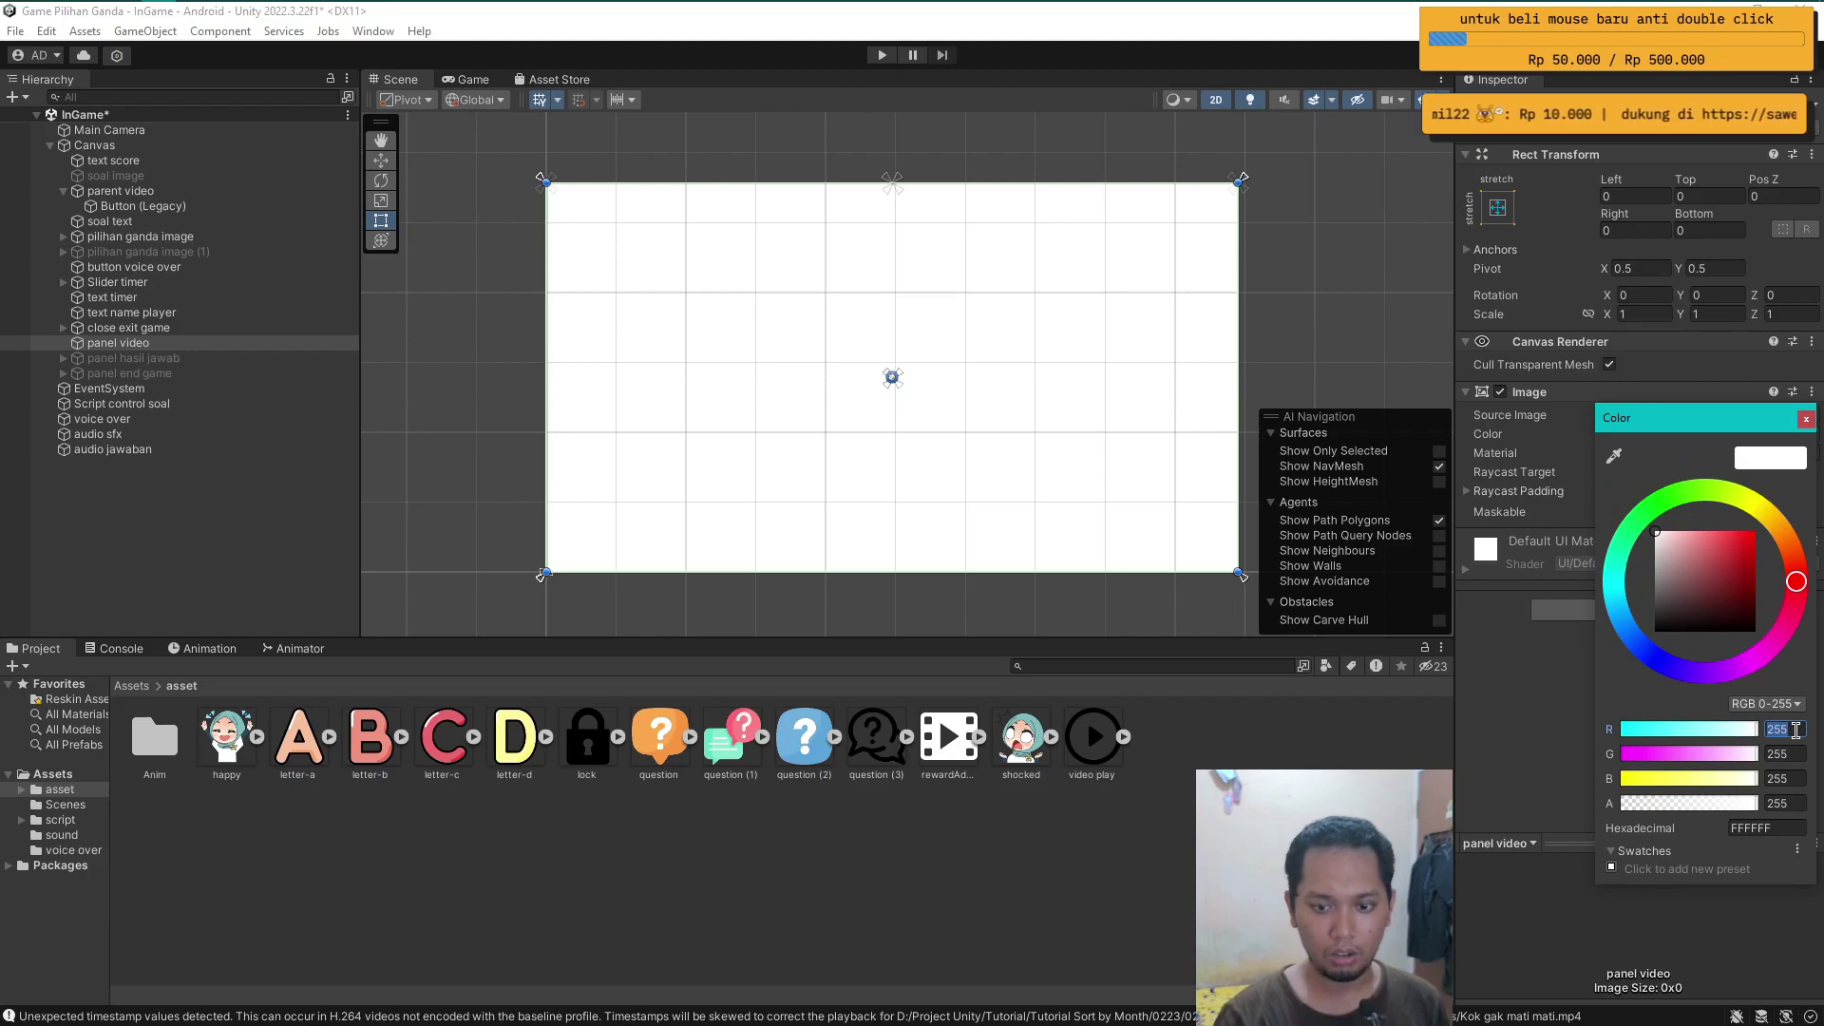
{"action": "type", "text": "00"}
{"action": "key", "text": "Tab"}
{"action": "key", "text": "Tab"}
{"action": "type", "text": "100"}
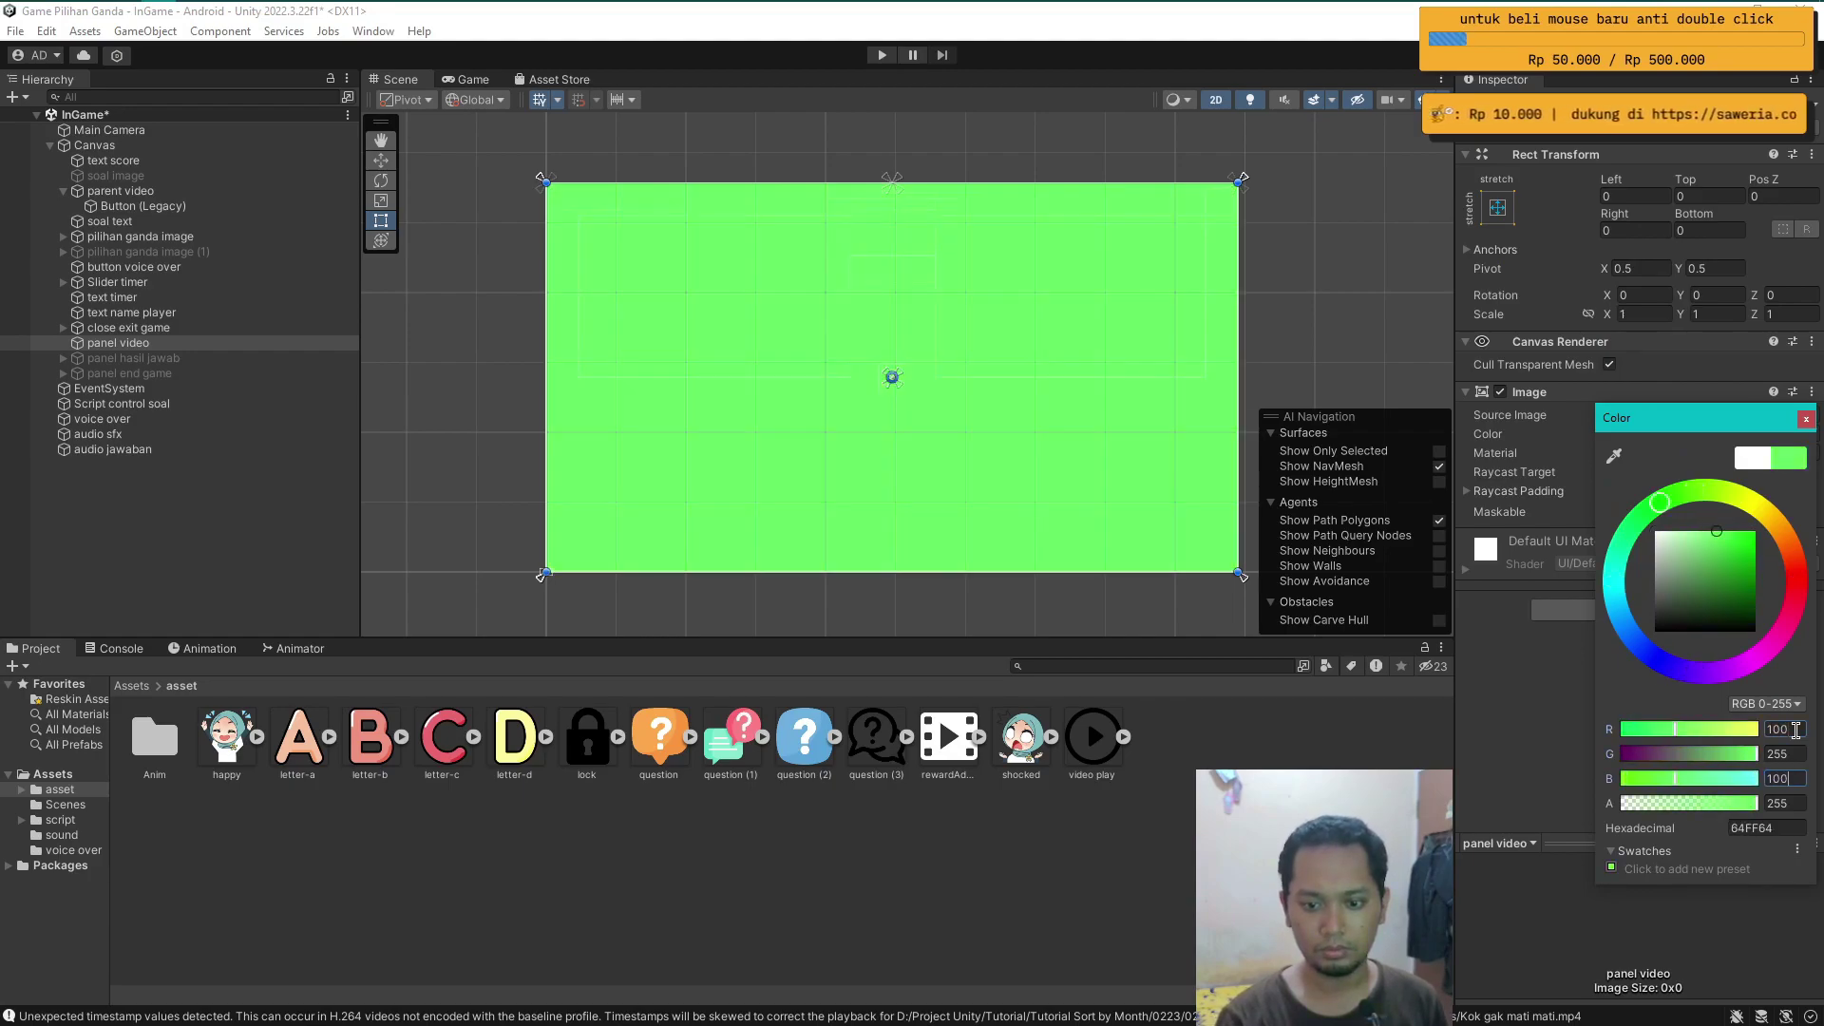
{"action": "left_click", "coordinate": [1786, 754]}
{"action": "type", "text": "10"}
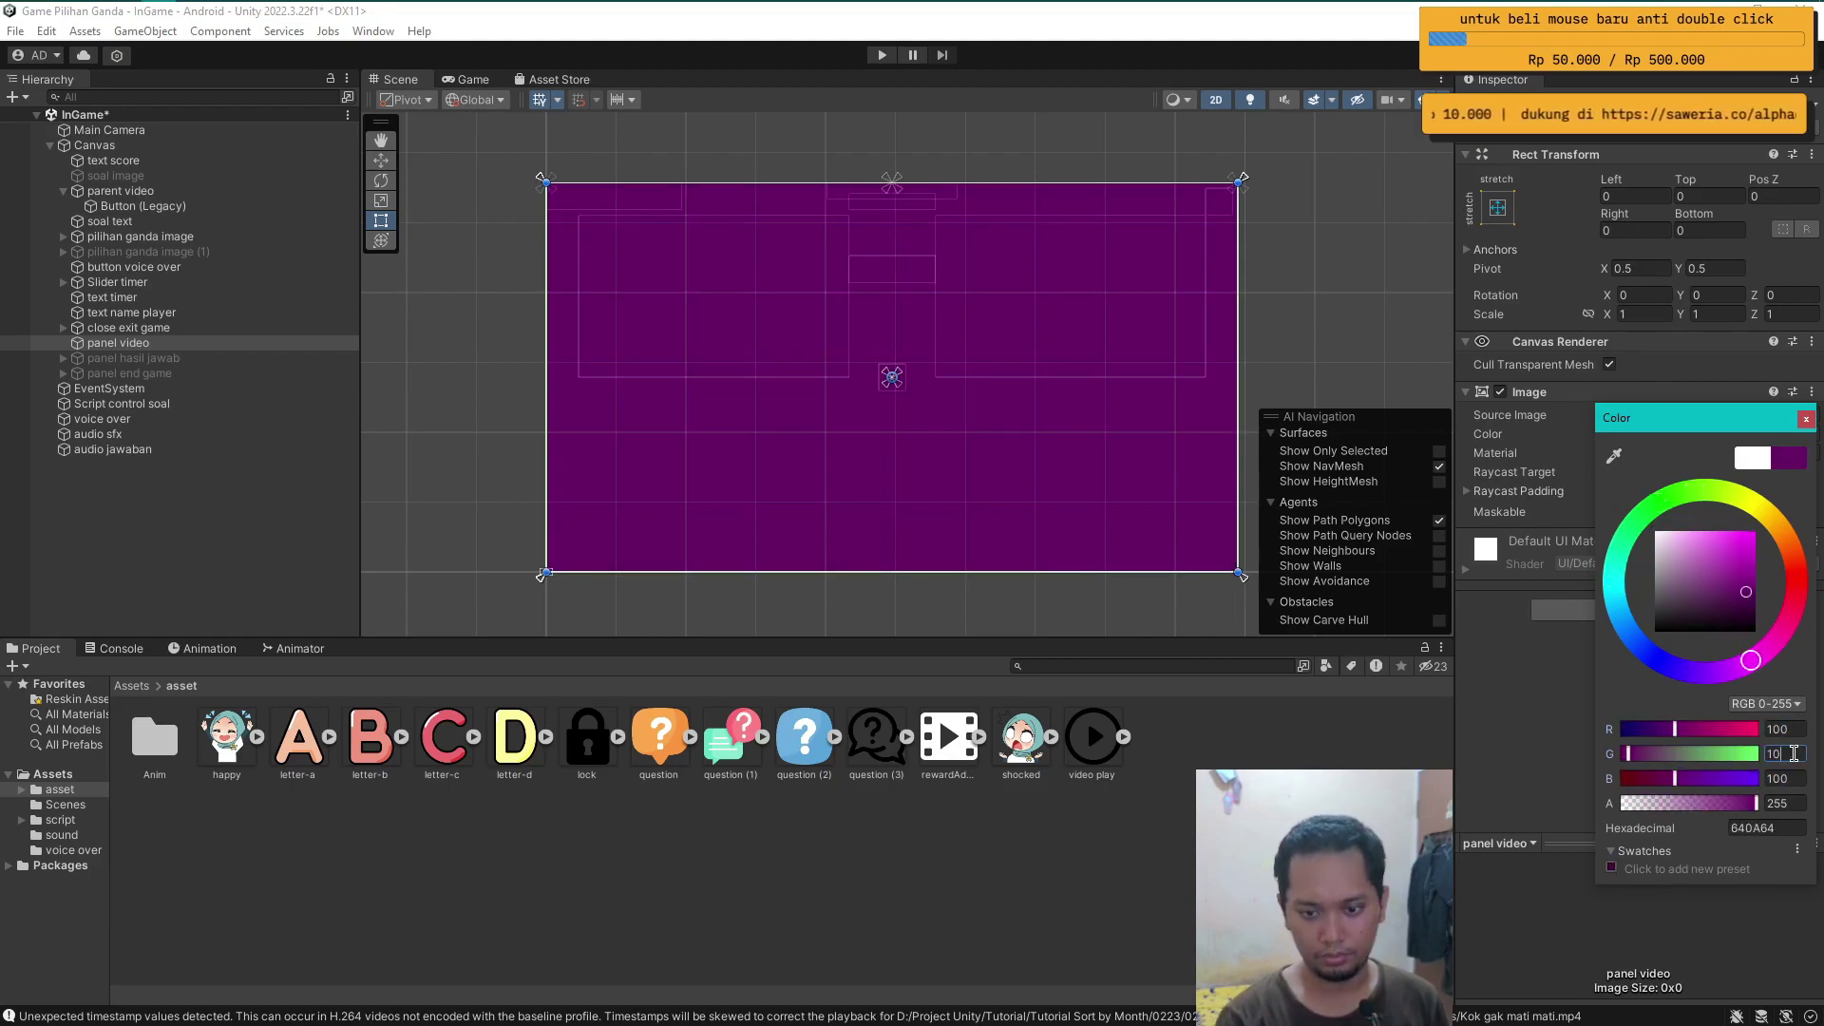
{"action": "type", "text": "0"}
{"action": "left_click", "coordinate": [1806, 419]}
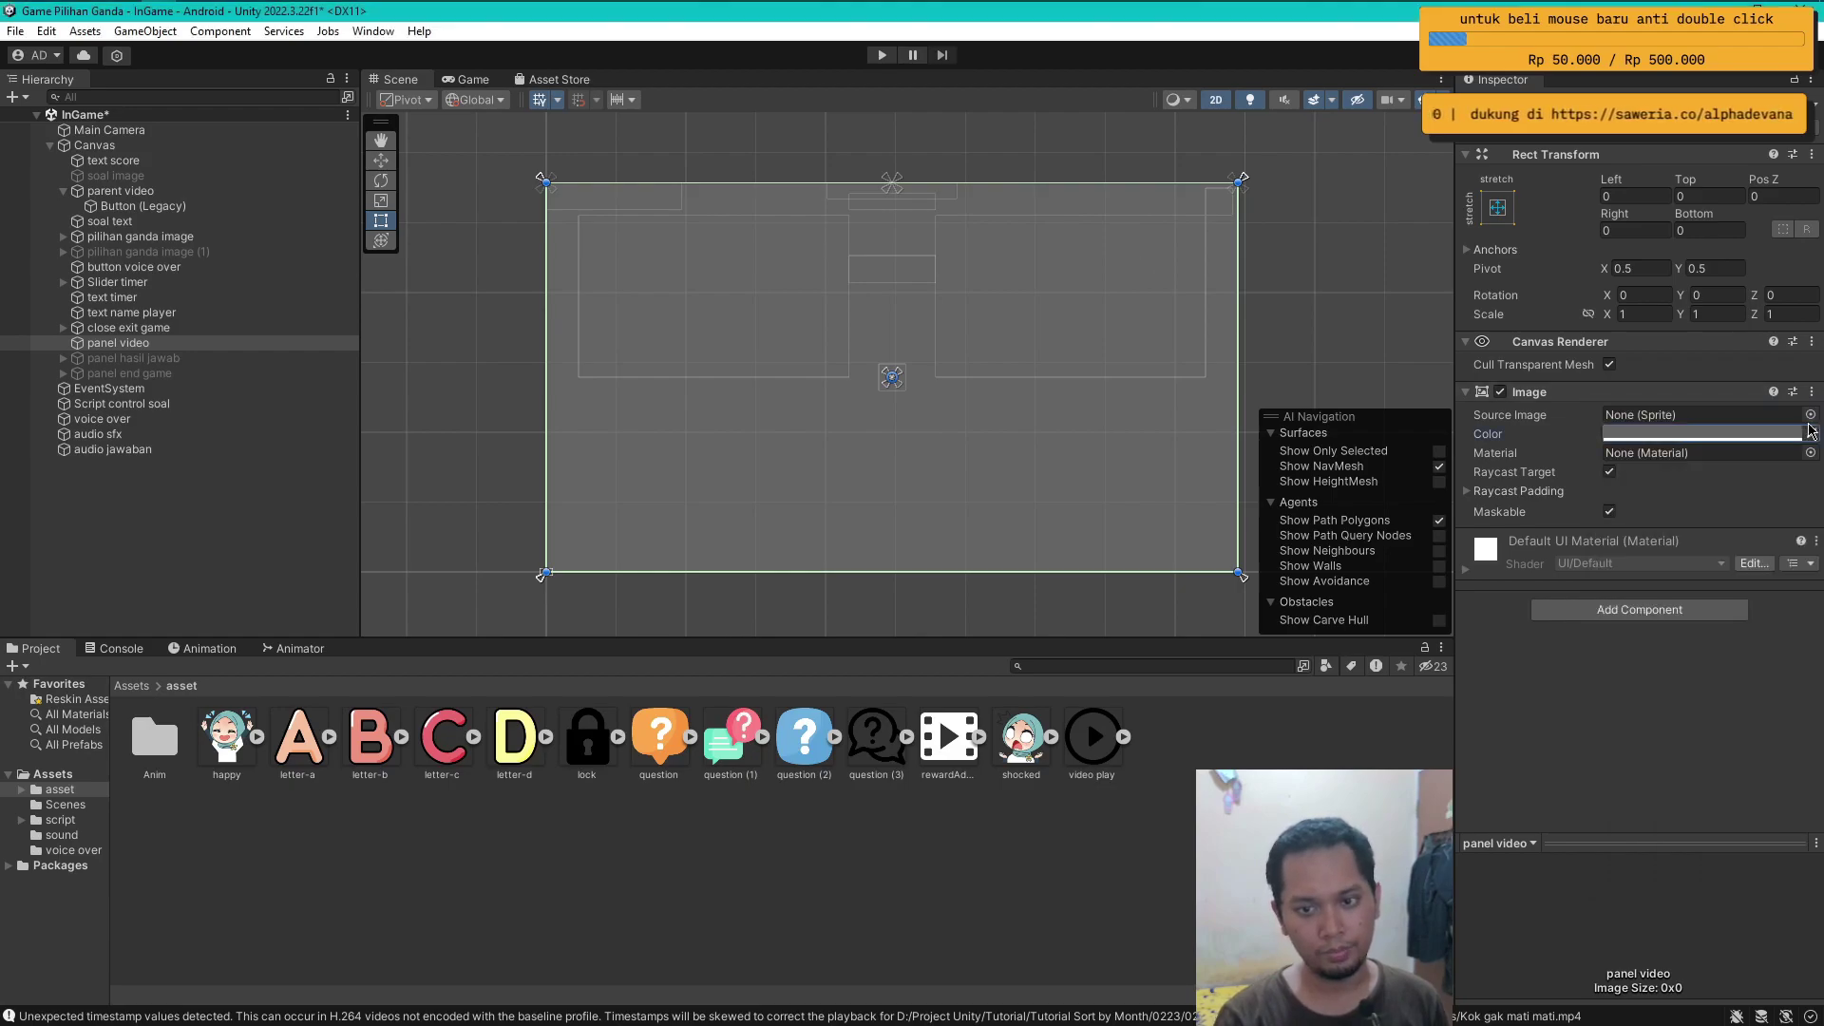
- Add a RawImage inside panel video with width 1280 and height 720
{"action": "right_click", "coordinate": [130, 343]}
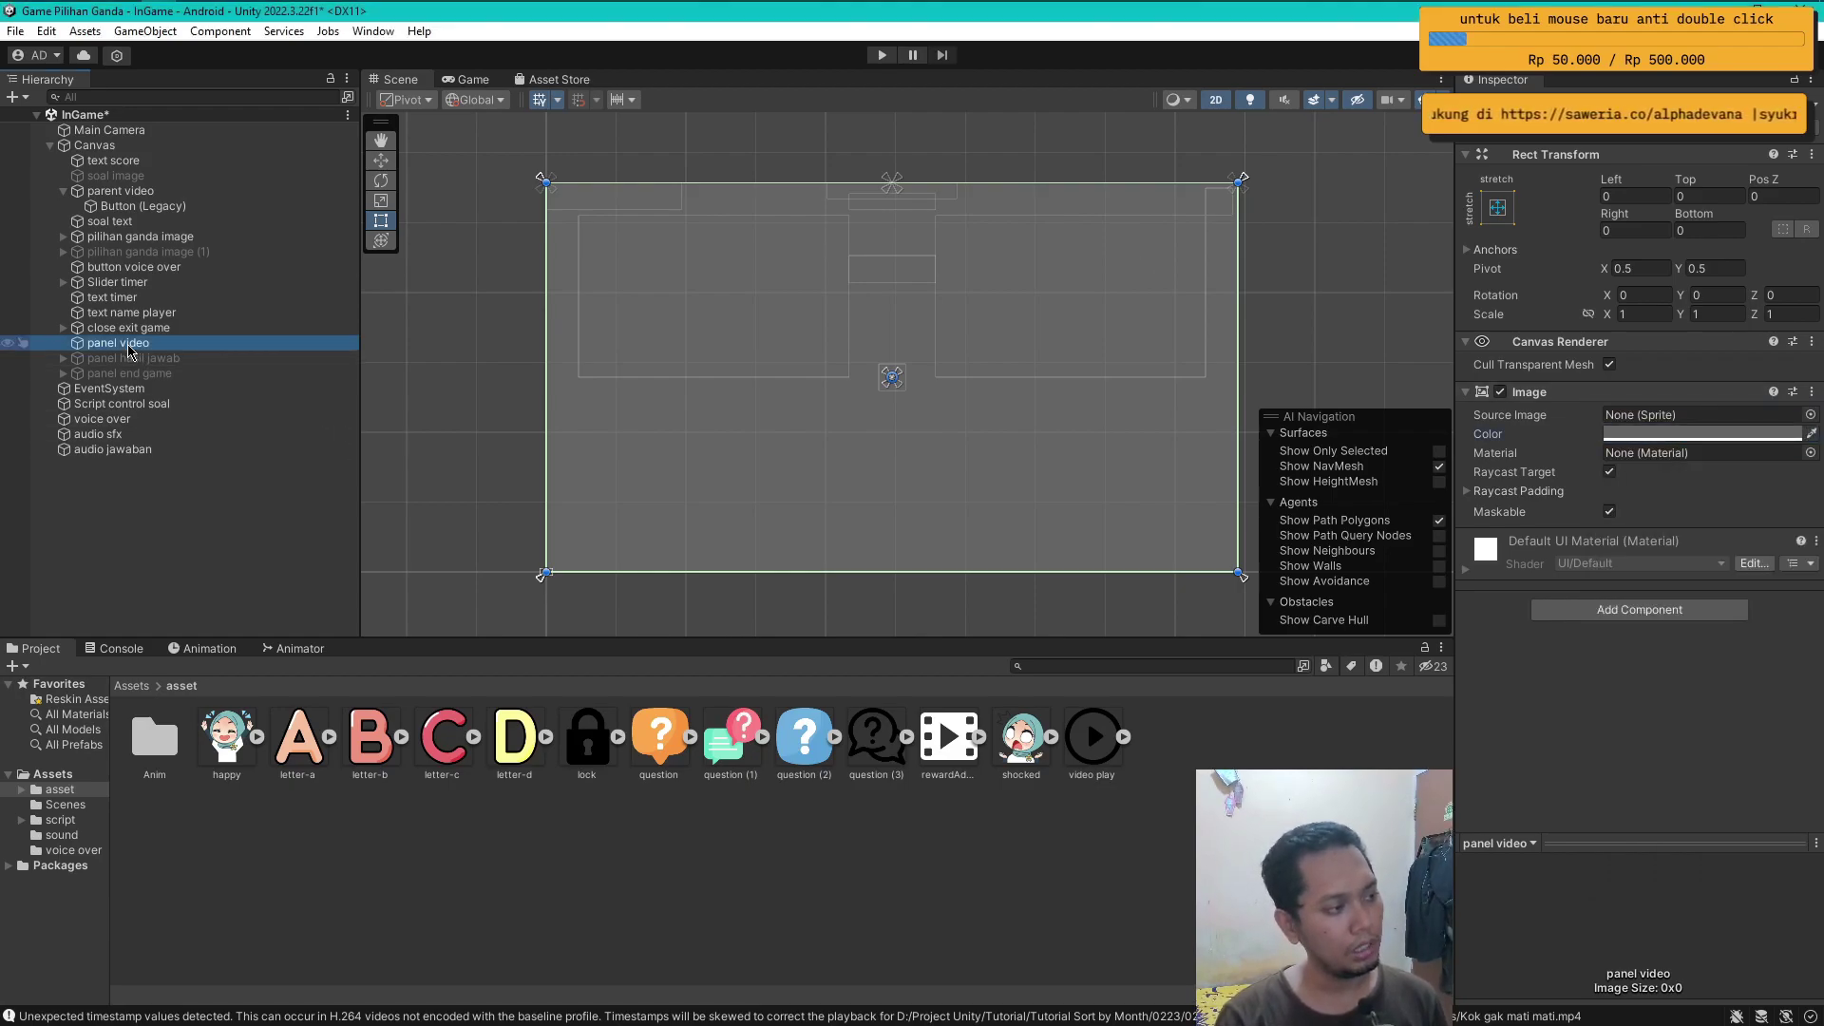
{"action": "mouse_move", "coordinate": [314, 985]}
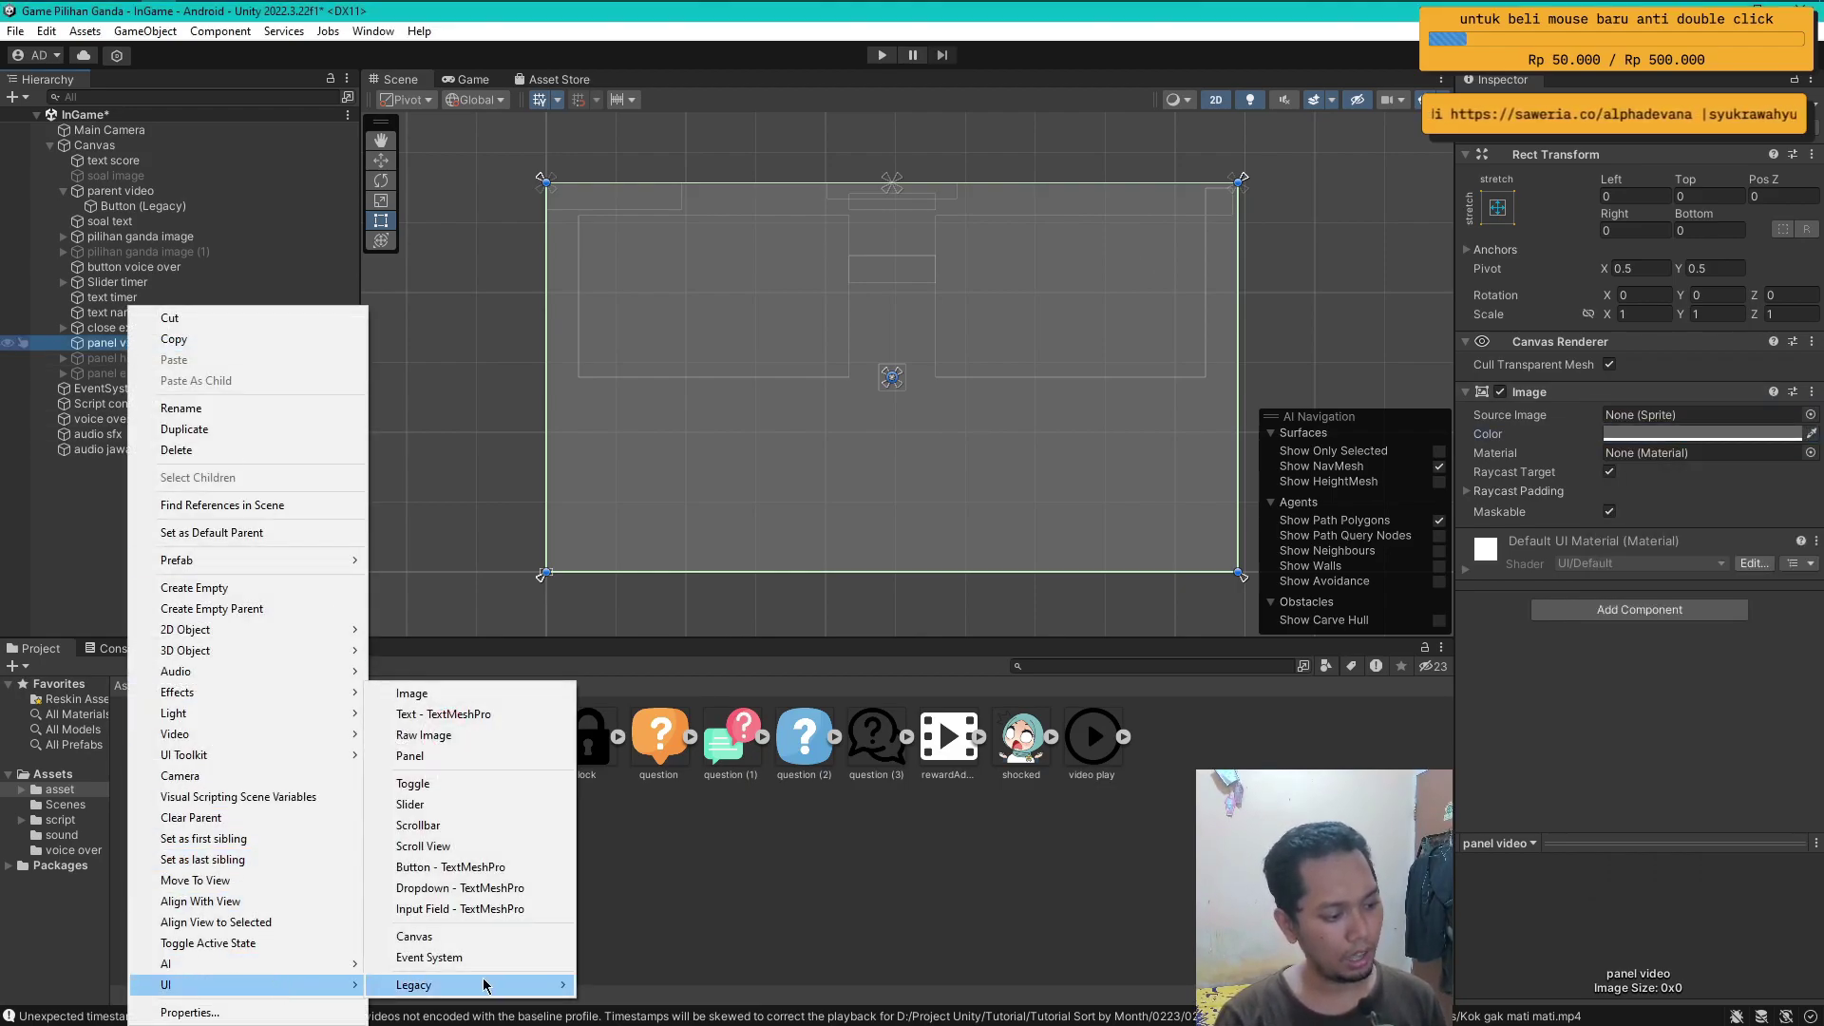
{"action": "mouse_move", "coordinate": [484, 985]}
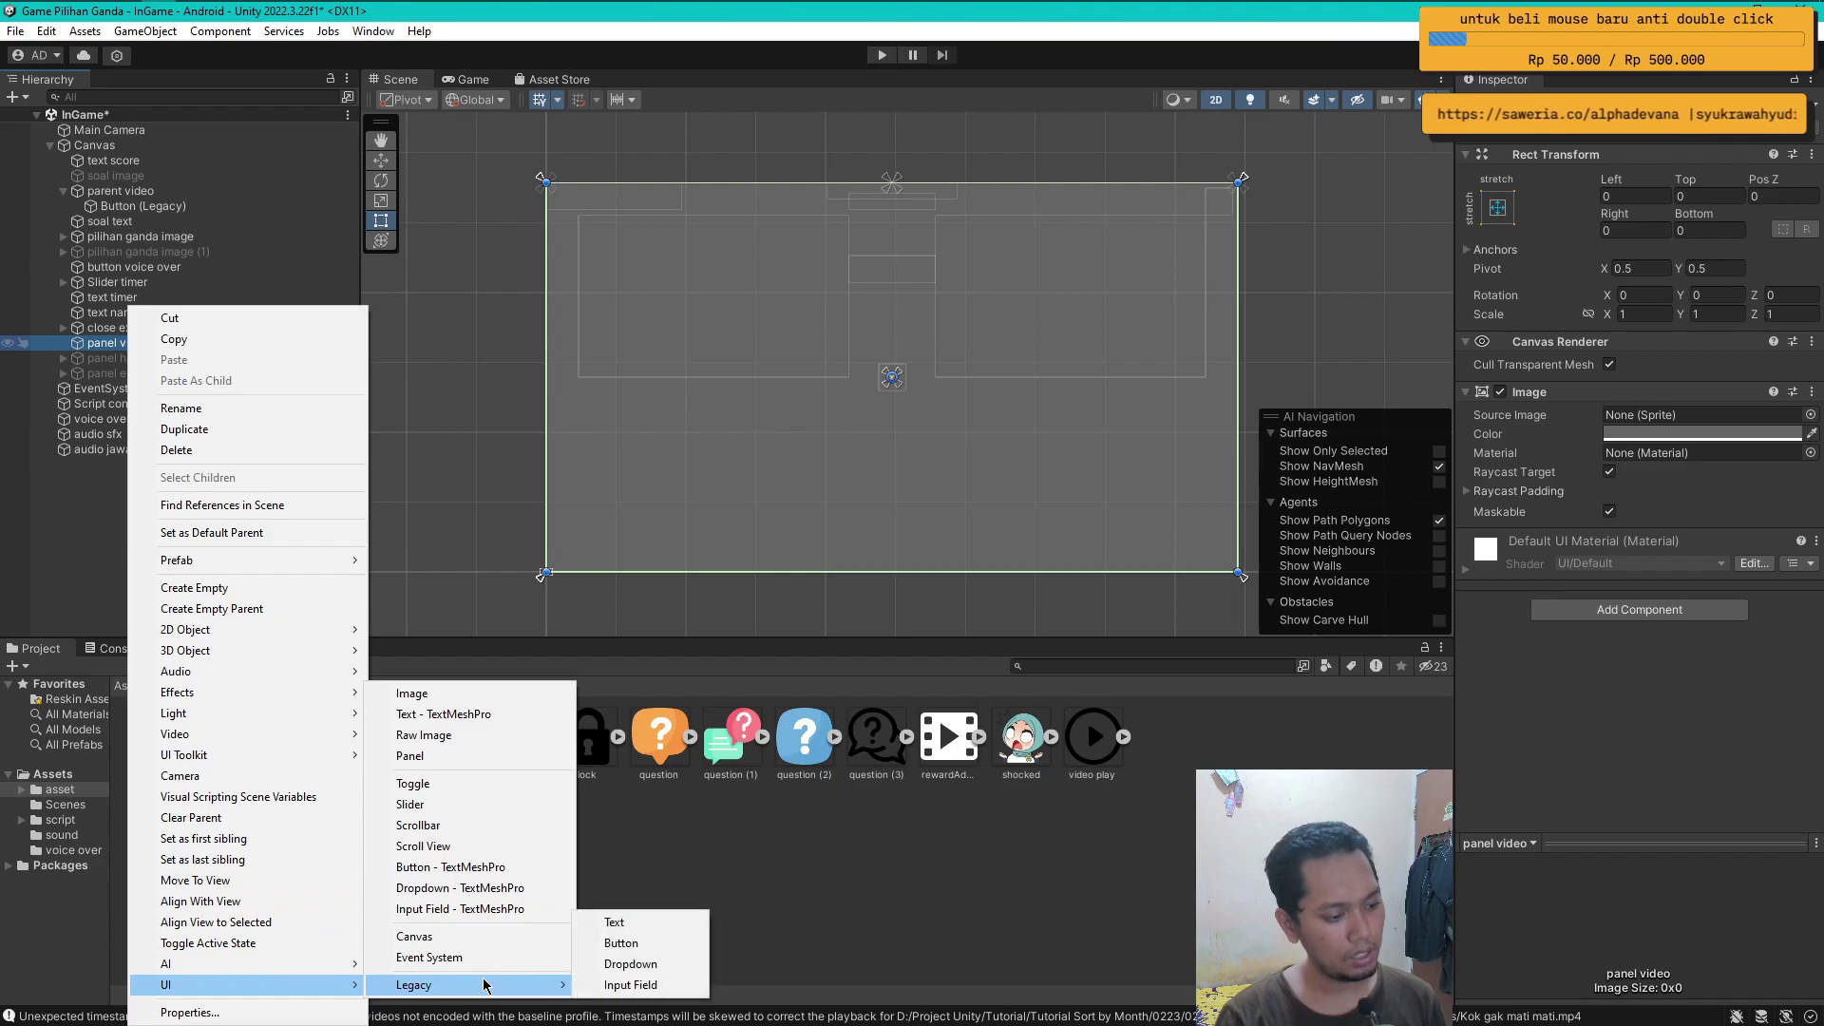
{"action": "left_click", "coordinate": [496, 743]}
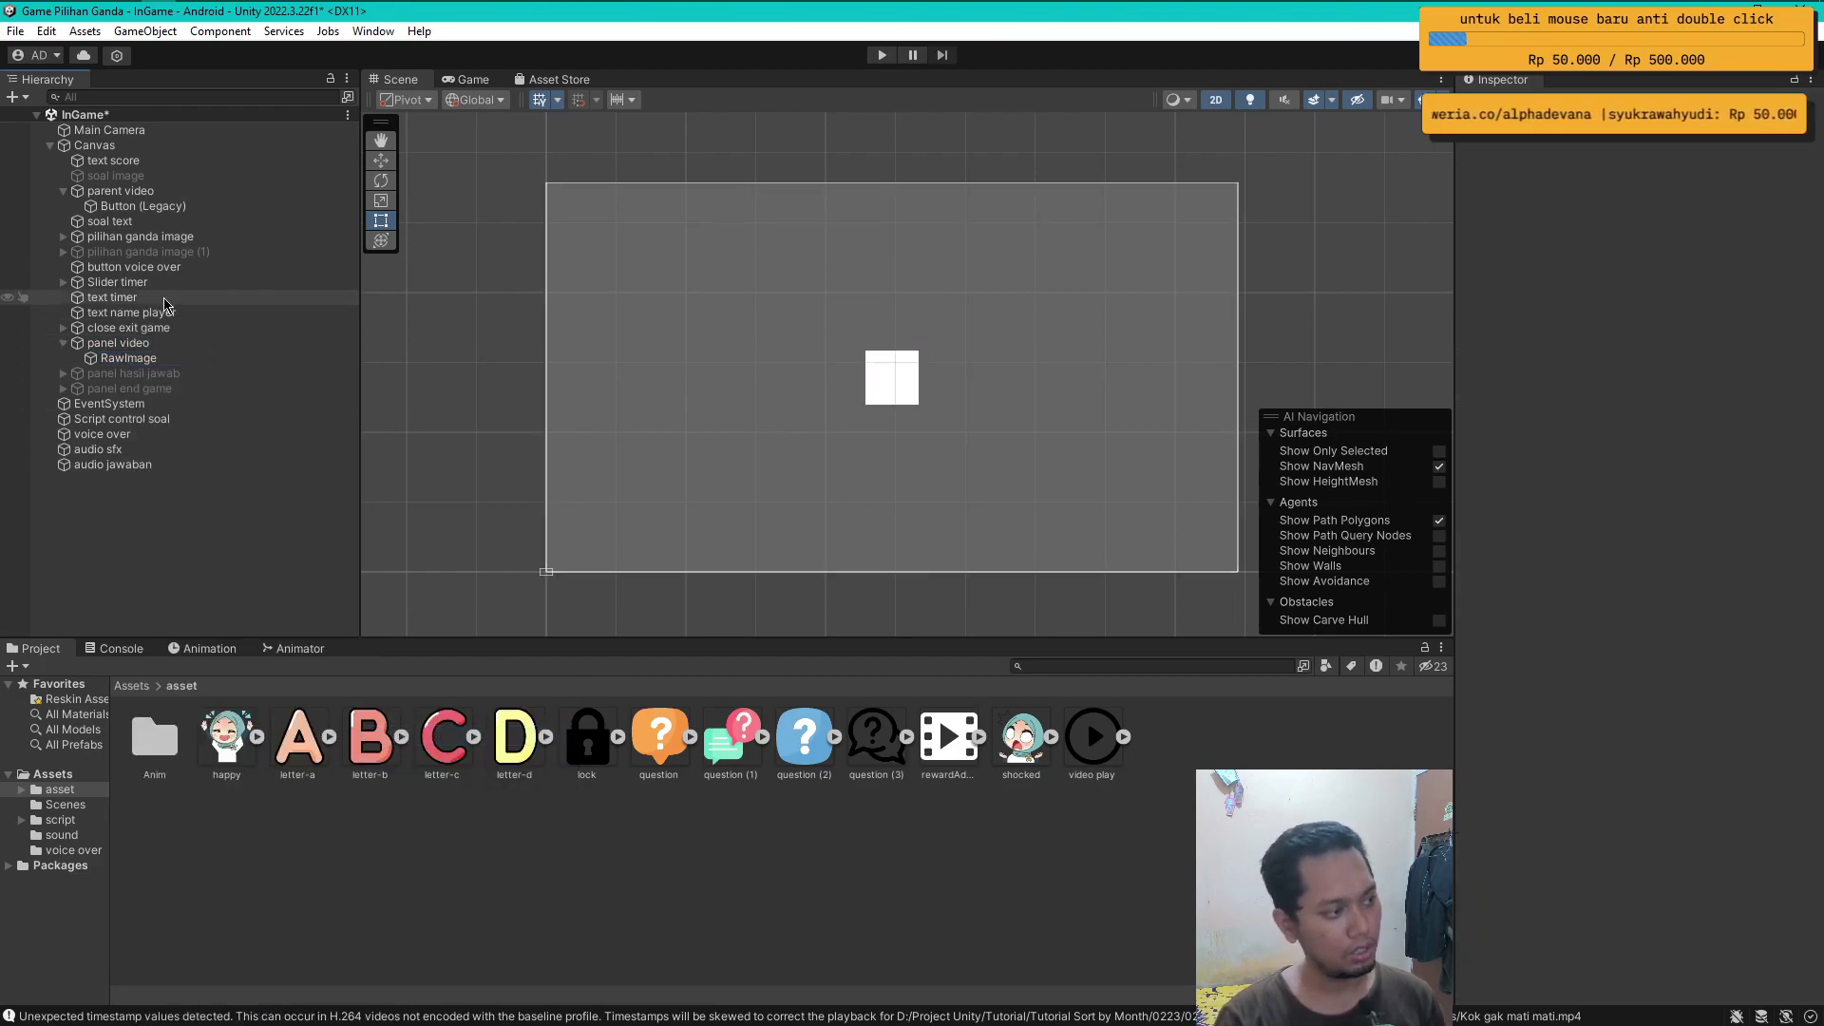
{"action": "middle_click_drag", "start_coordinate": [1127, 472], "coordinate": [1065, 457]}
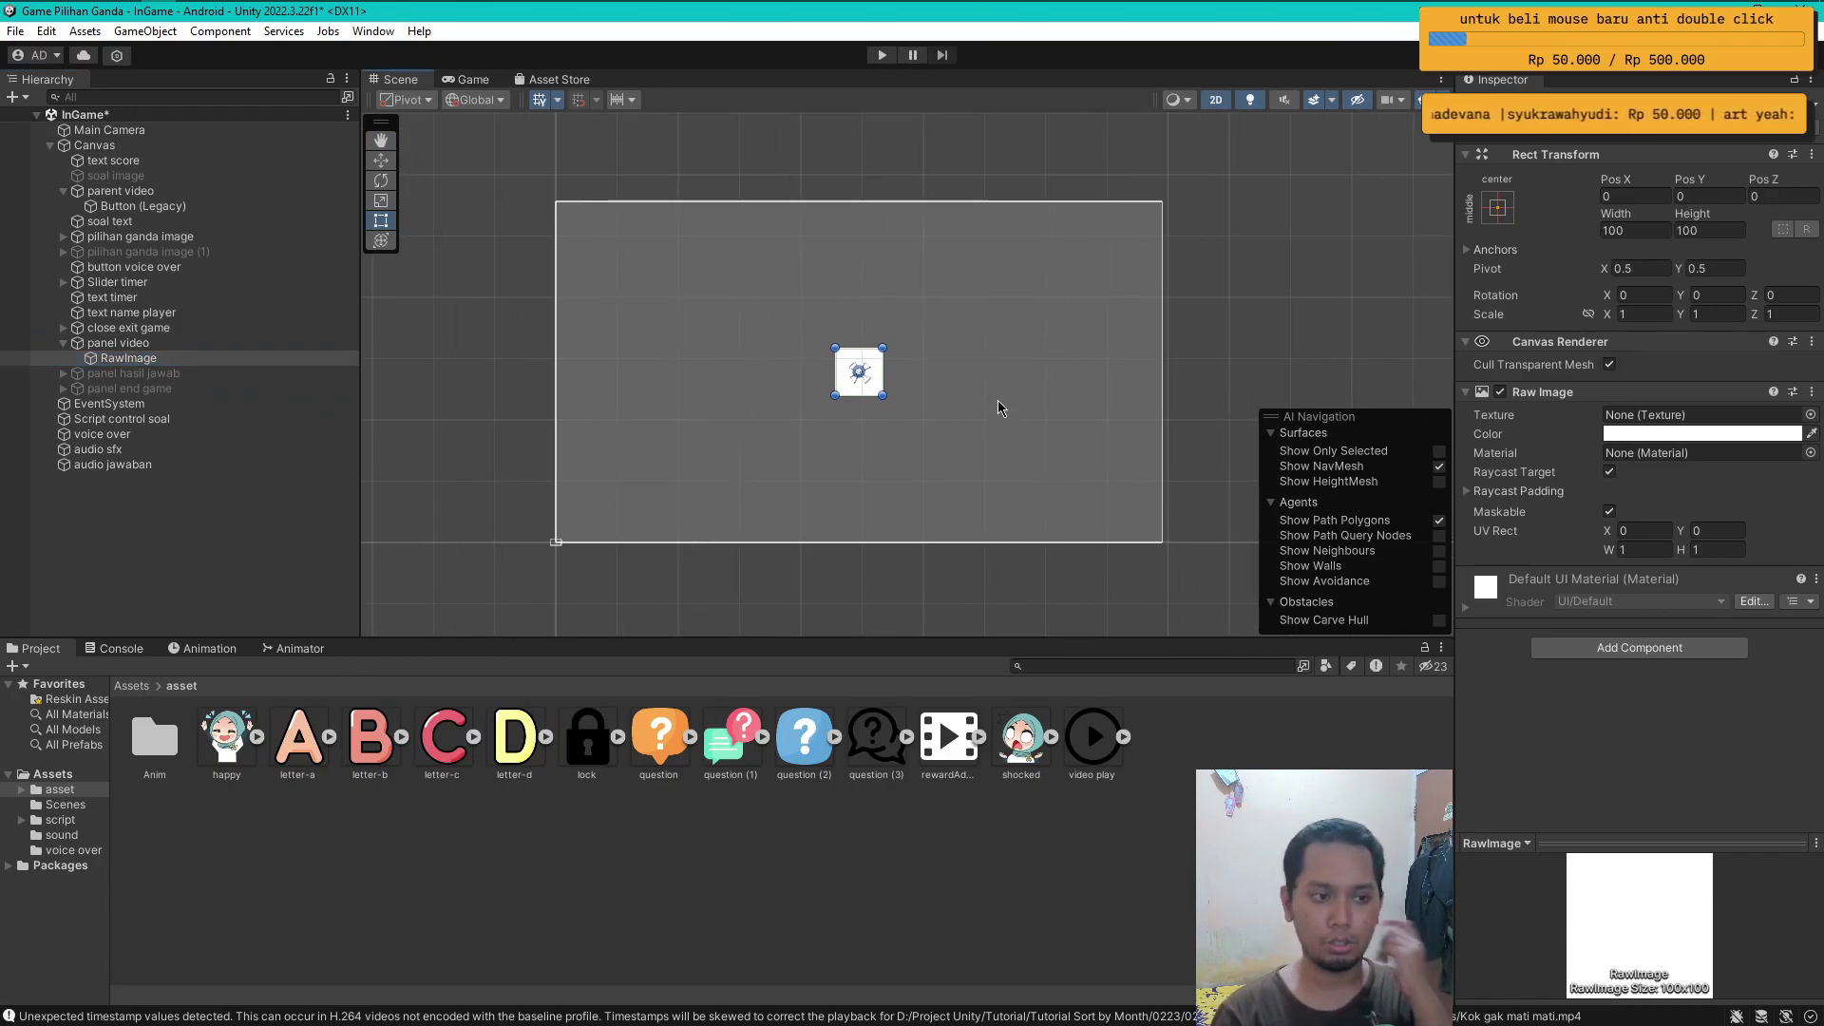
{"action": "left_click", "coordinate": [1642, 226]}
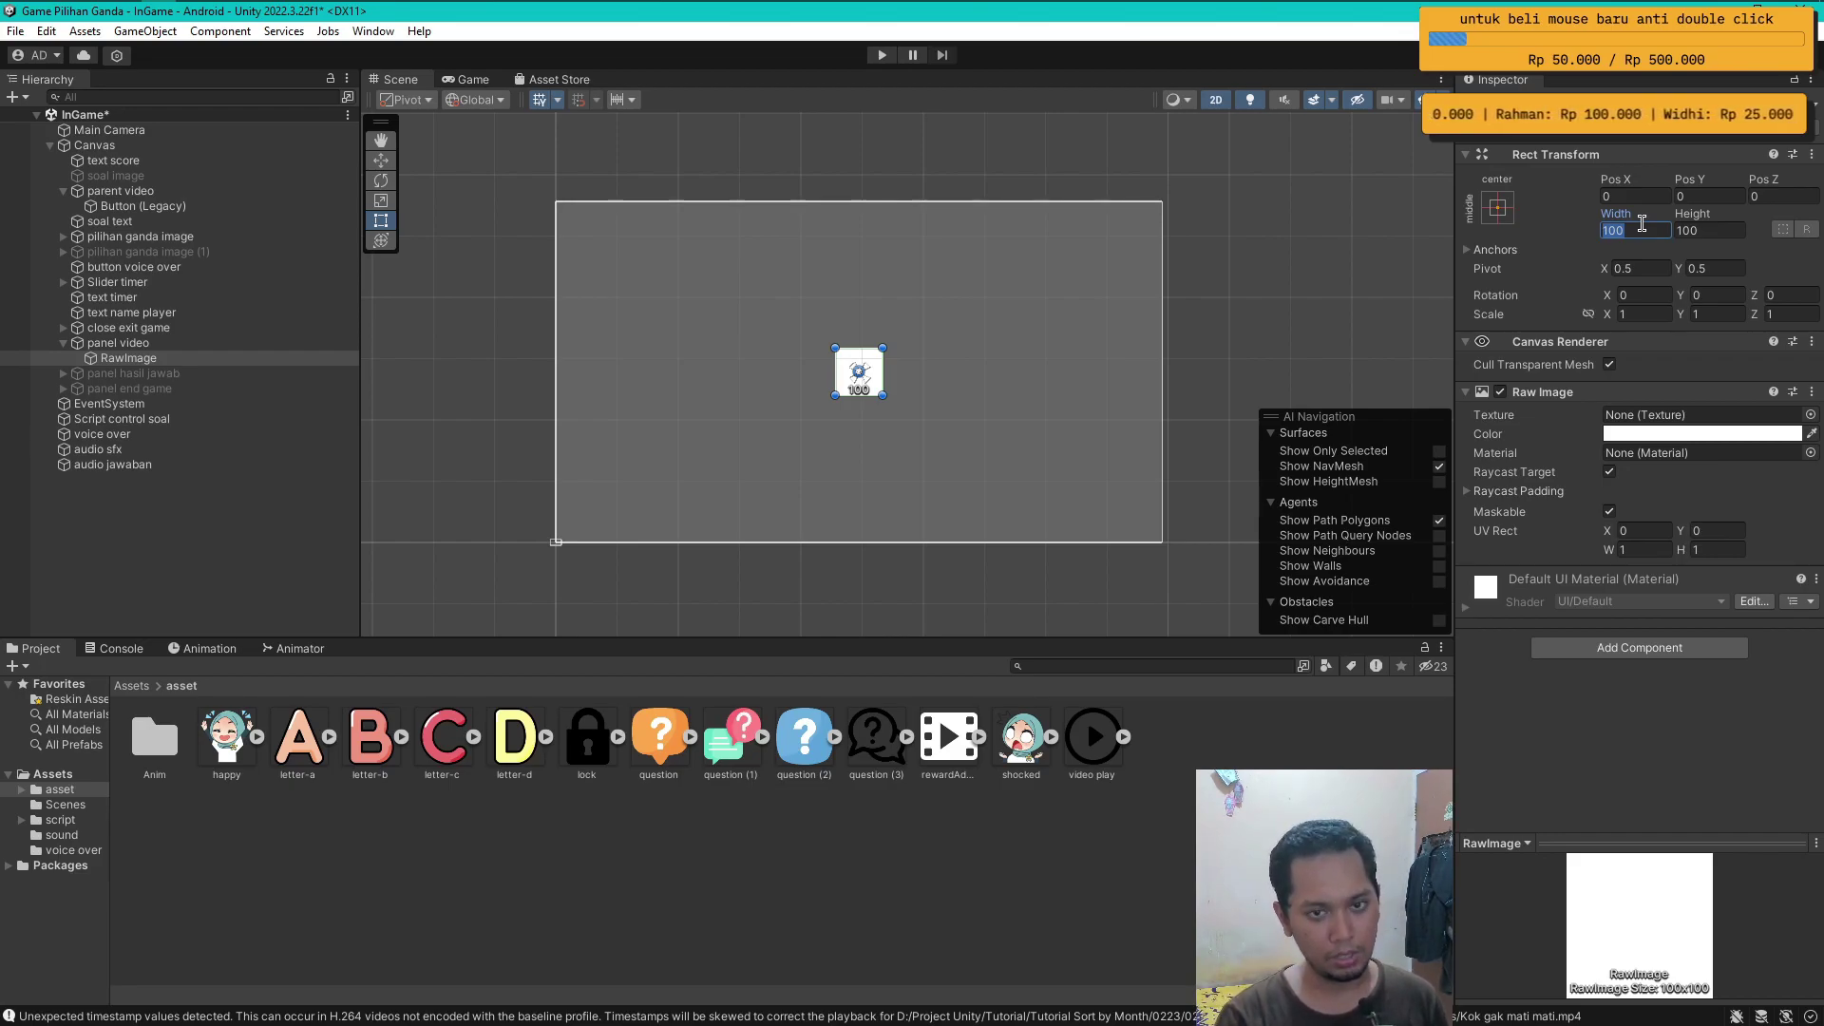
{"action": "type", "text": "128"}
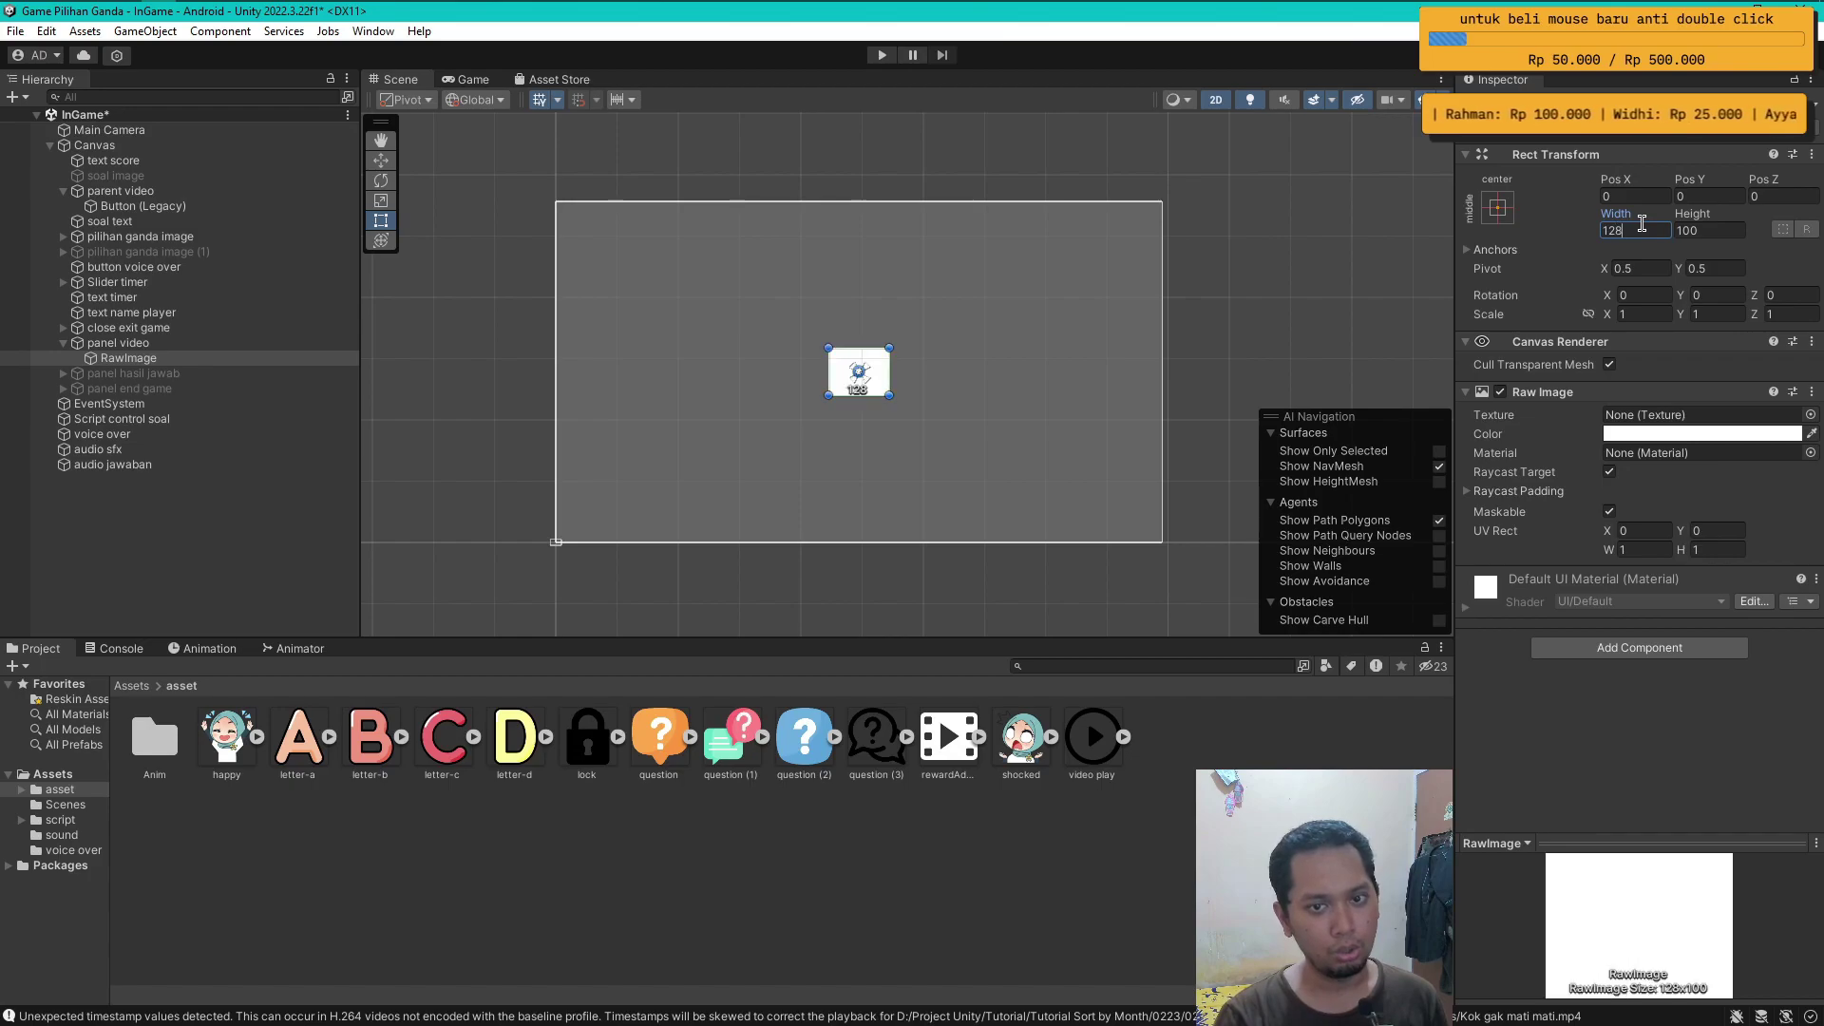
{"action": "type", "text": "0"}
{"action": "key", "text": "Tab"}
{"action": "type", "text": "7"}
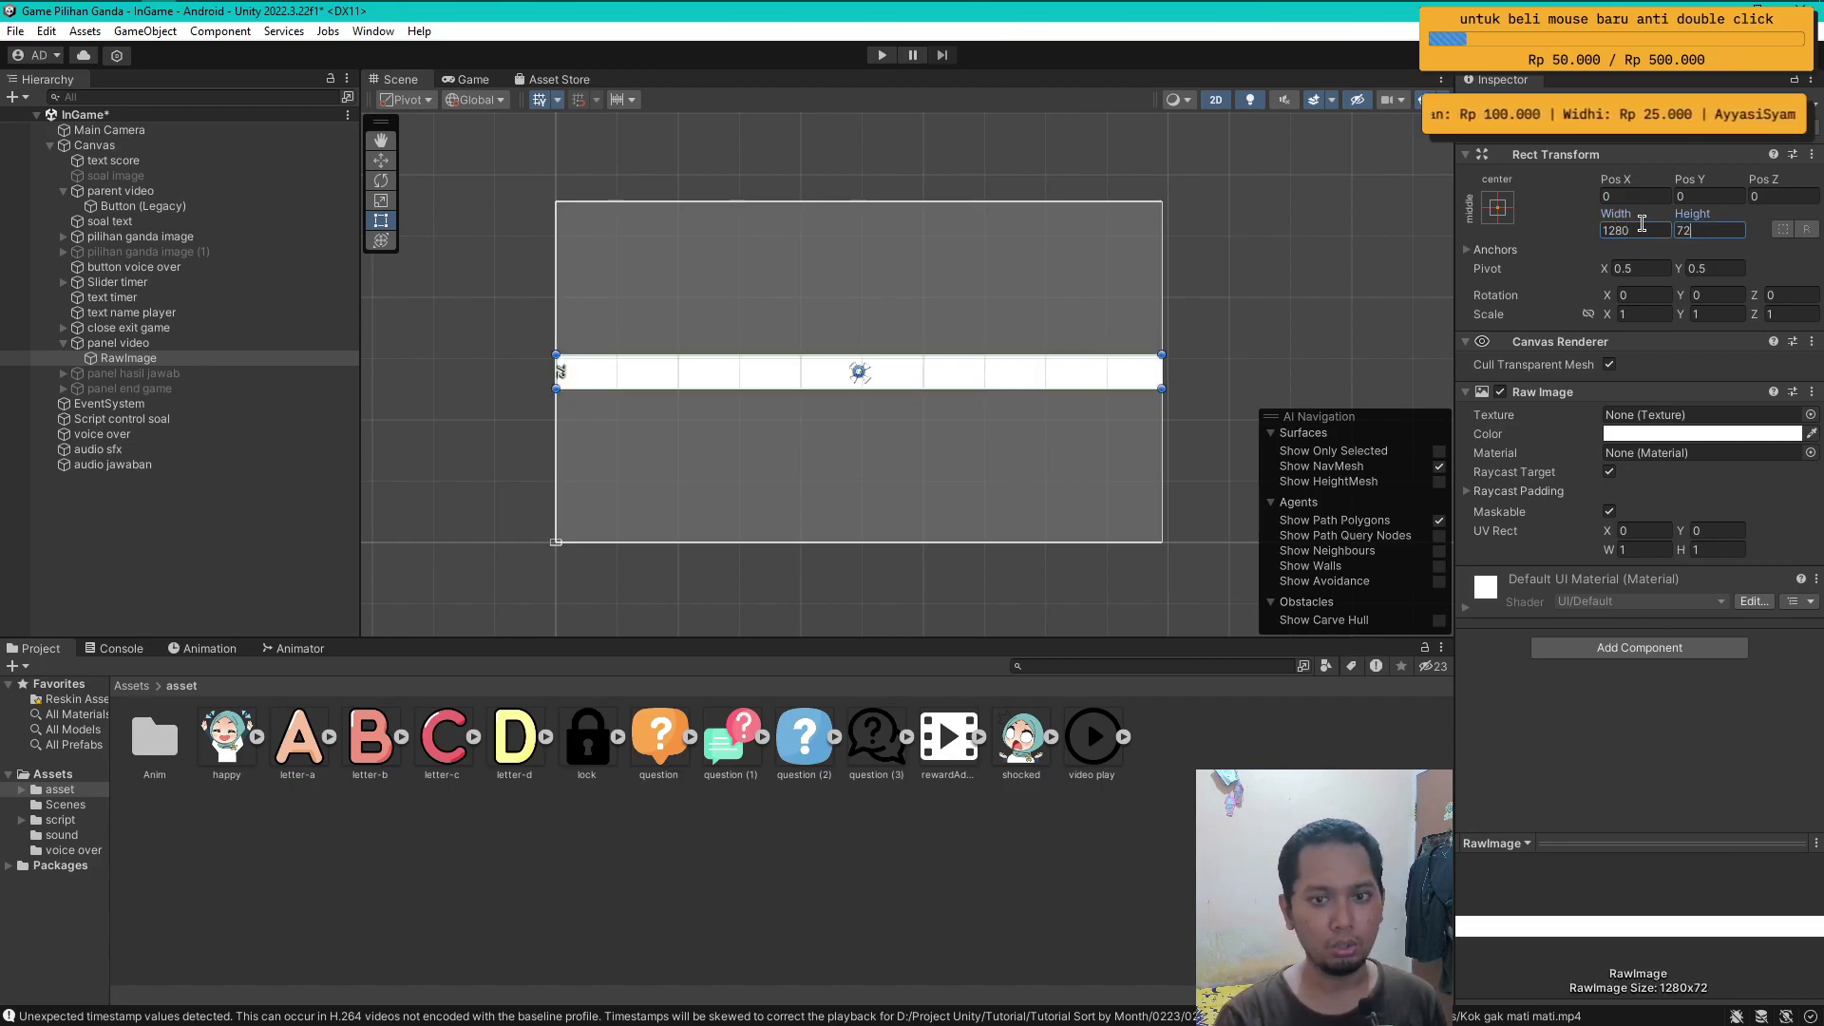
{"action": "type", "text": "20"}
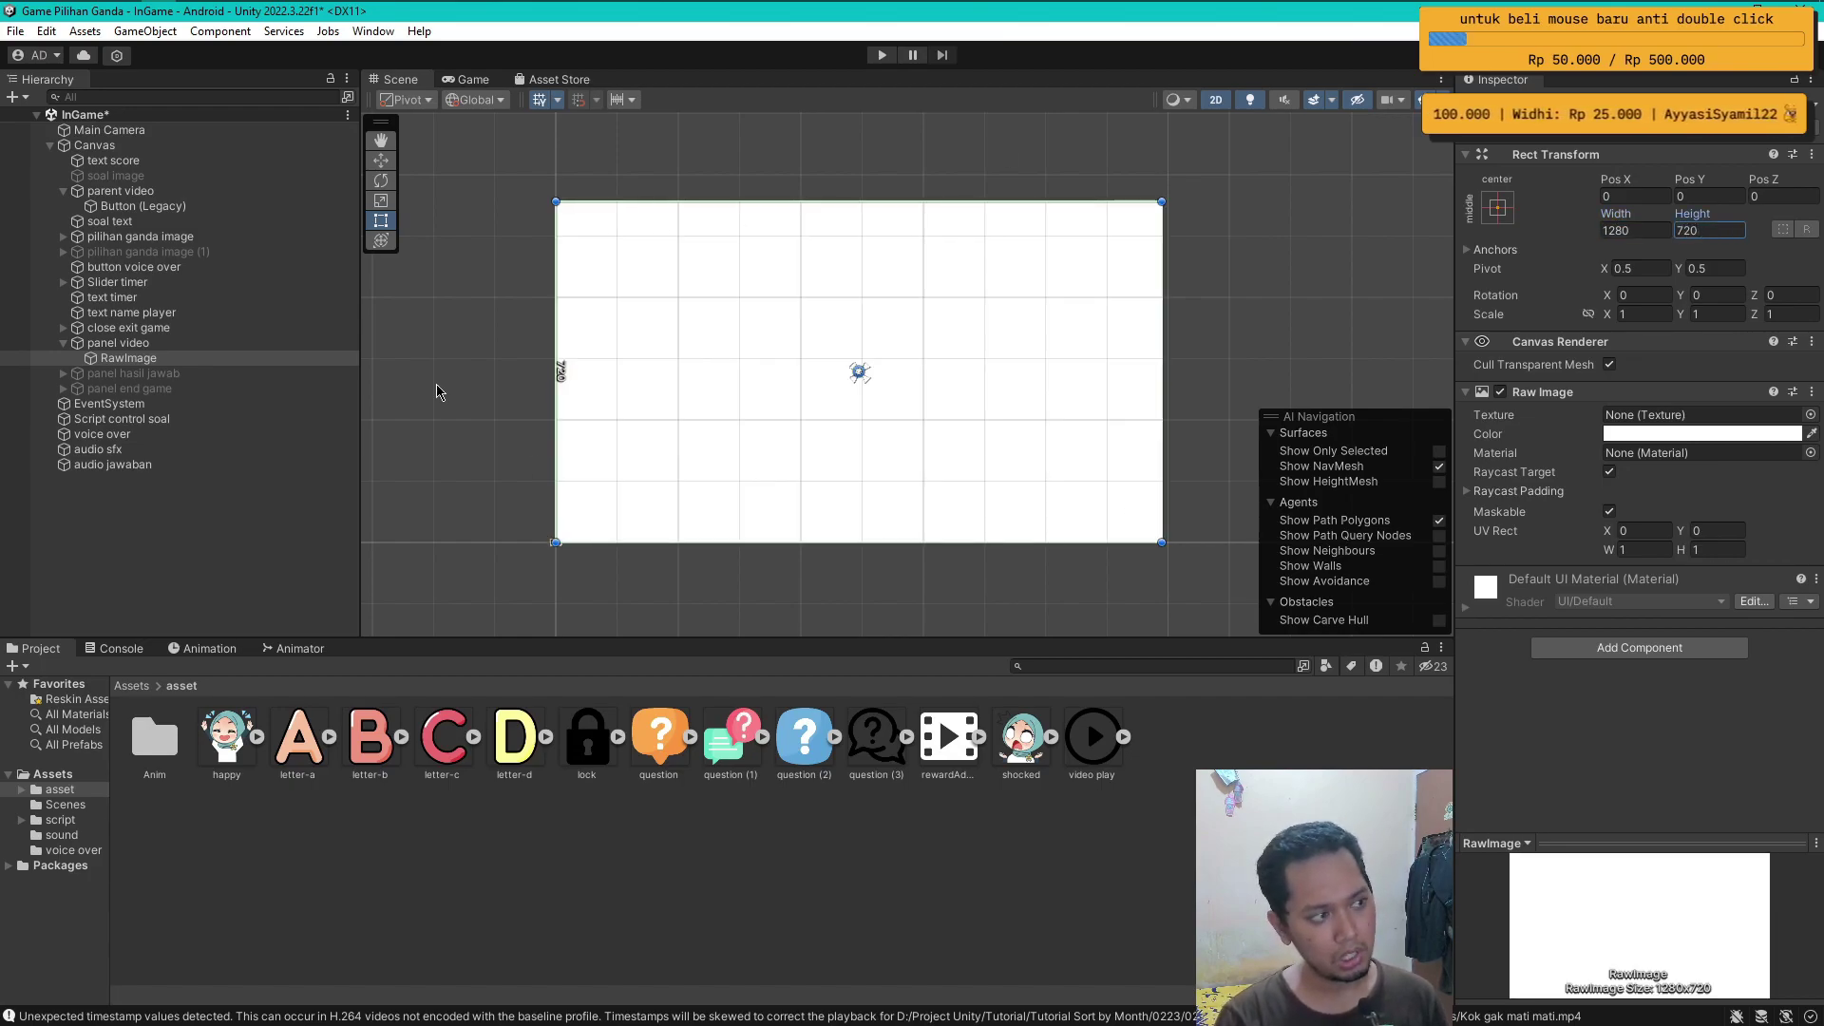
{"action": "left_click", "coordinate": [94, 144]}
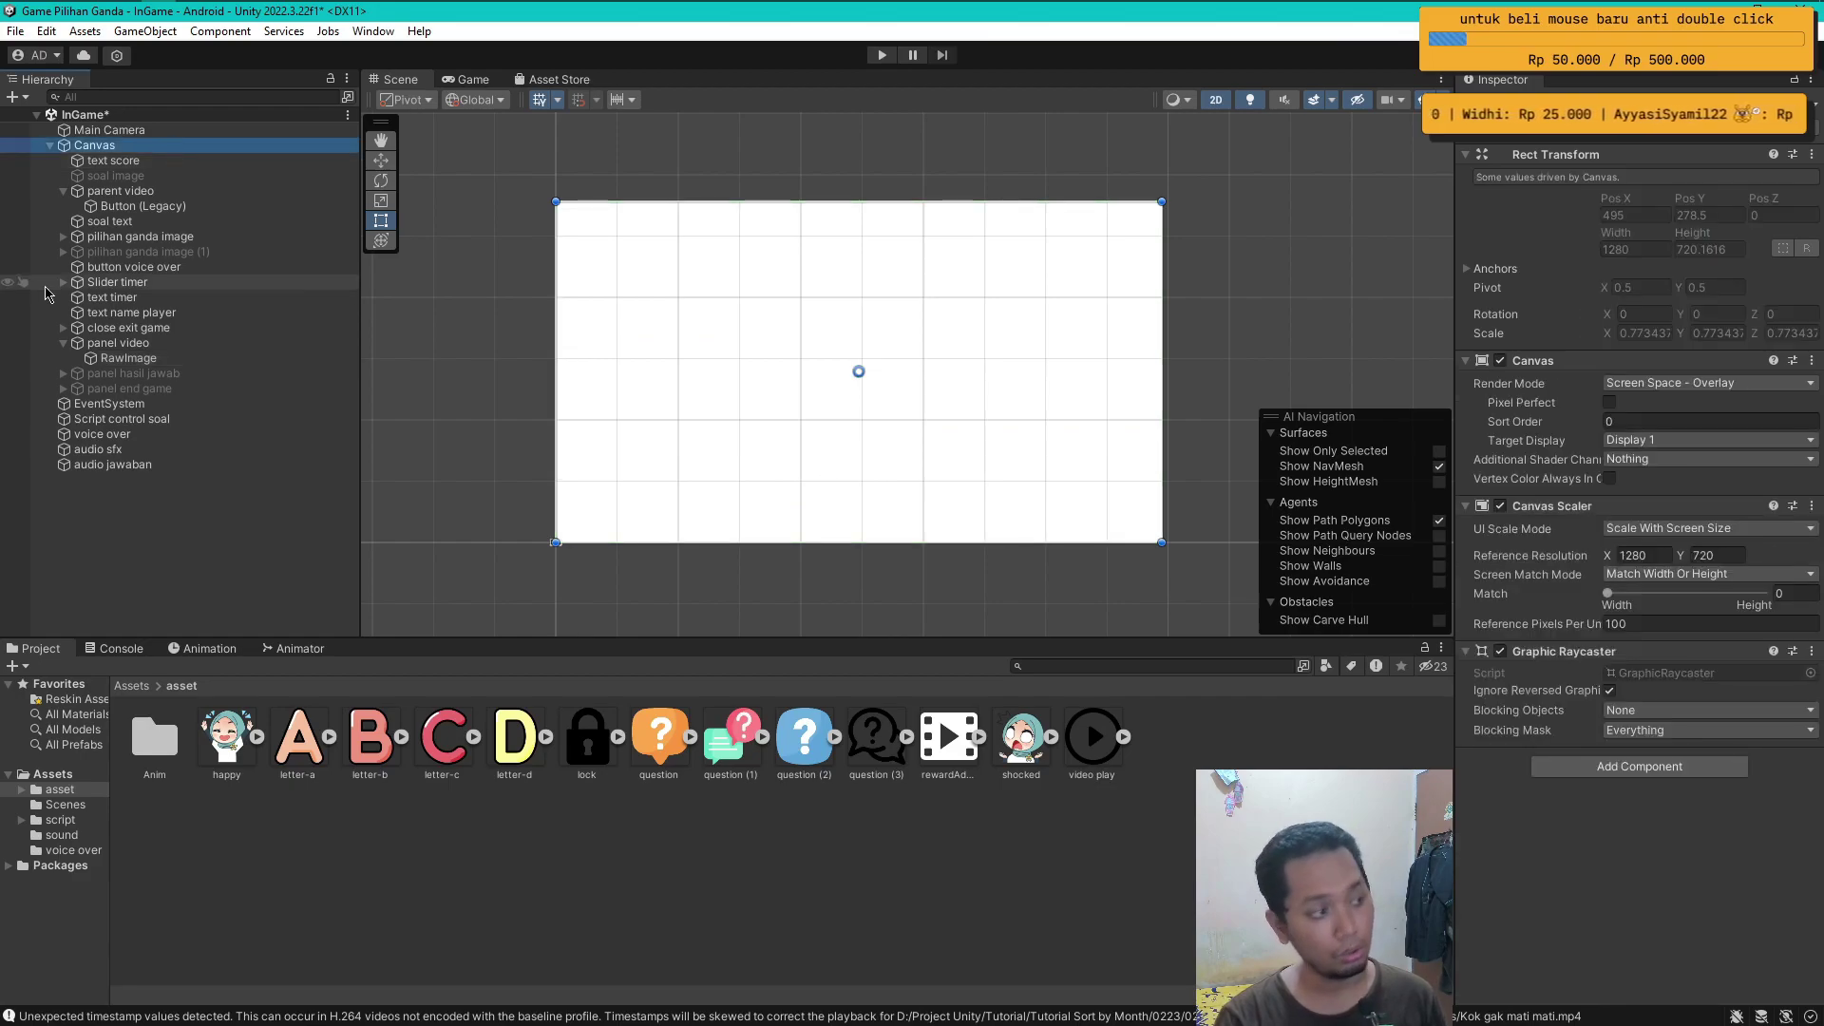
- Drag the RawImage's corner handles to shrink it to about 722×406, centred in the panel
{"action": "left_click", "coordinate": [128, 357]}
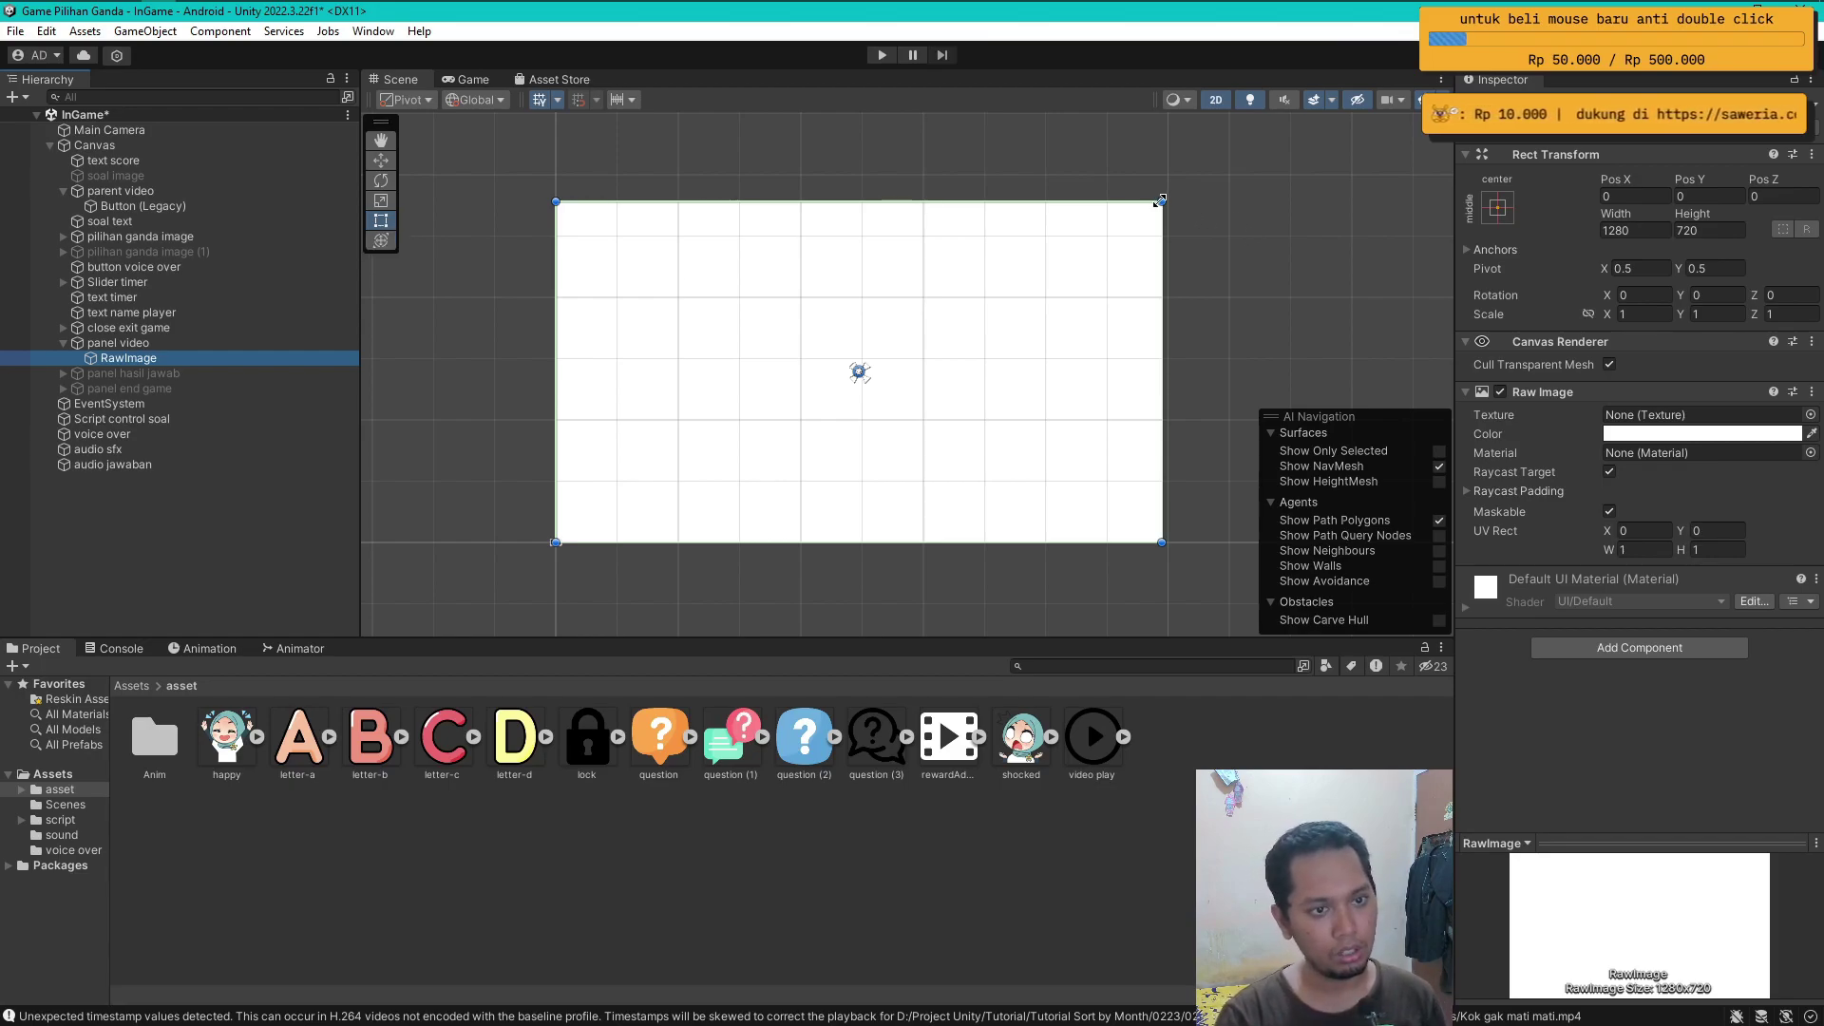
{"action": "left_click_drag", "start_coordinate": [1161, 200], "coordinate": [1092, 251]}
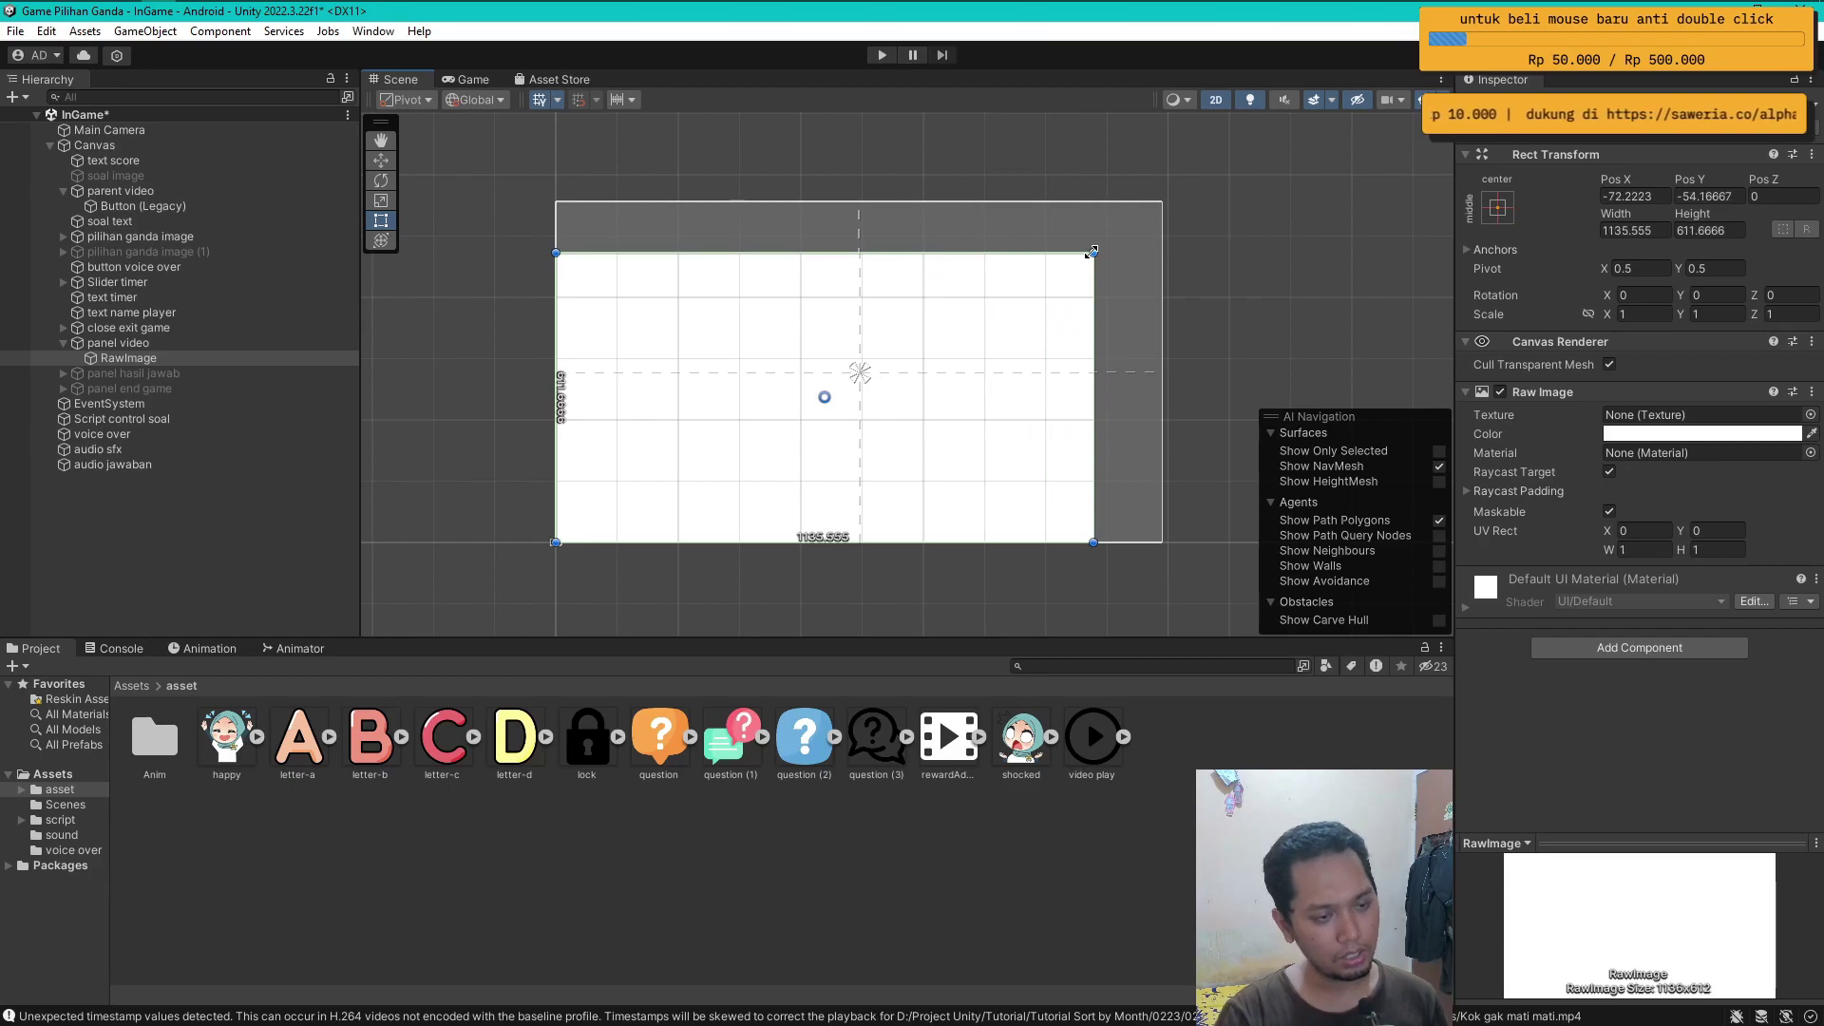
{"action": "mouse_move", "coordinate": [1093, 252]}
{"action": "left_mouse_down"}
{"action": "mouse_move", "coordinate": [1114, 229]}
{"action": "mouse_move", "coordinate": [1025, 273]}
{"action": "left_mouse_up"}
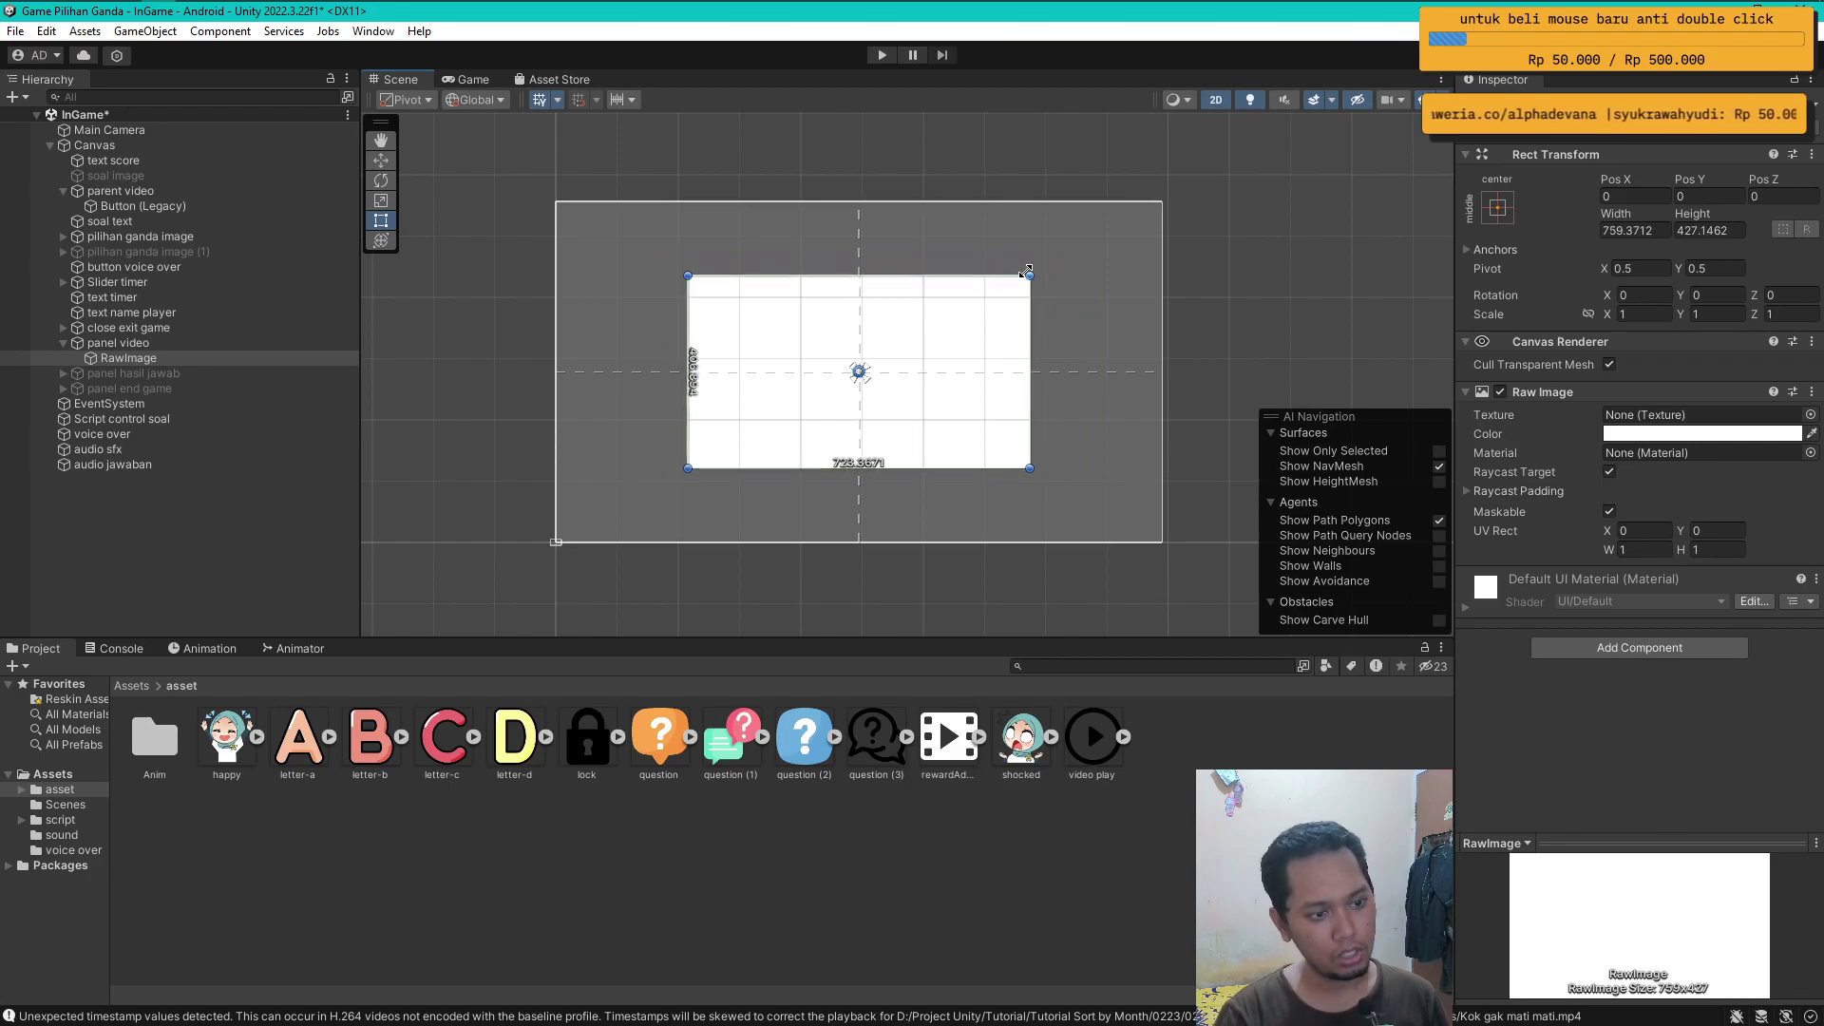
{"action": "left_click_drag", "start_coordinate": [1025, 272], "coordinate": [1026, 274]}
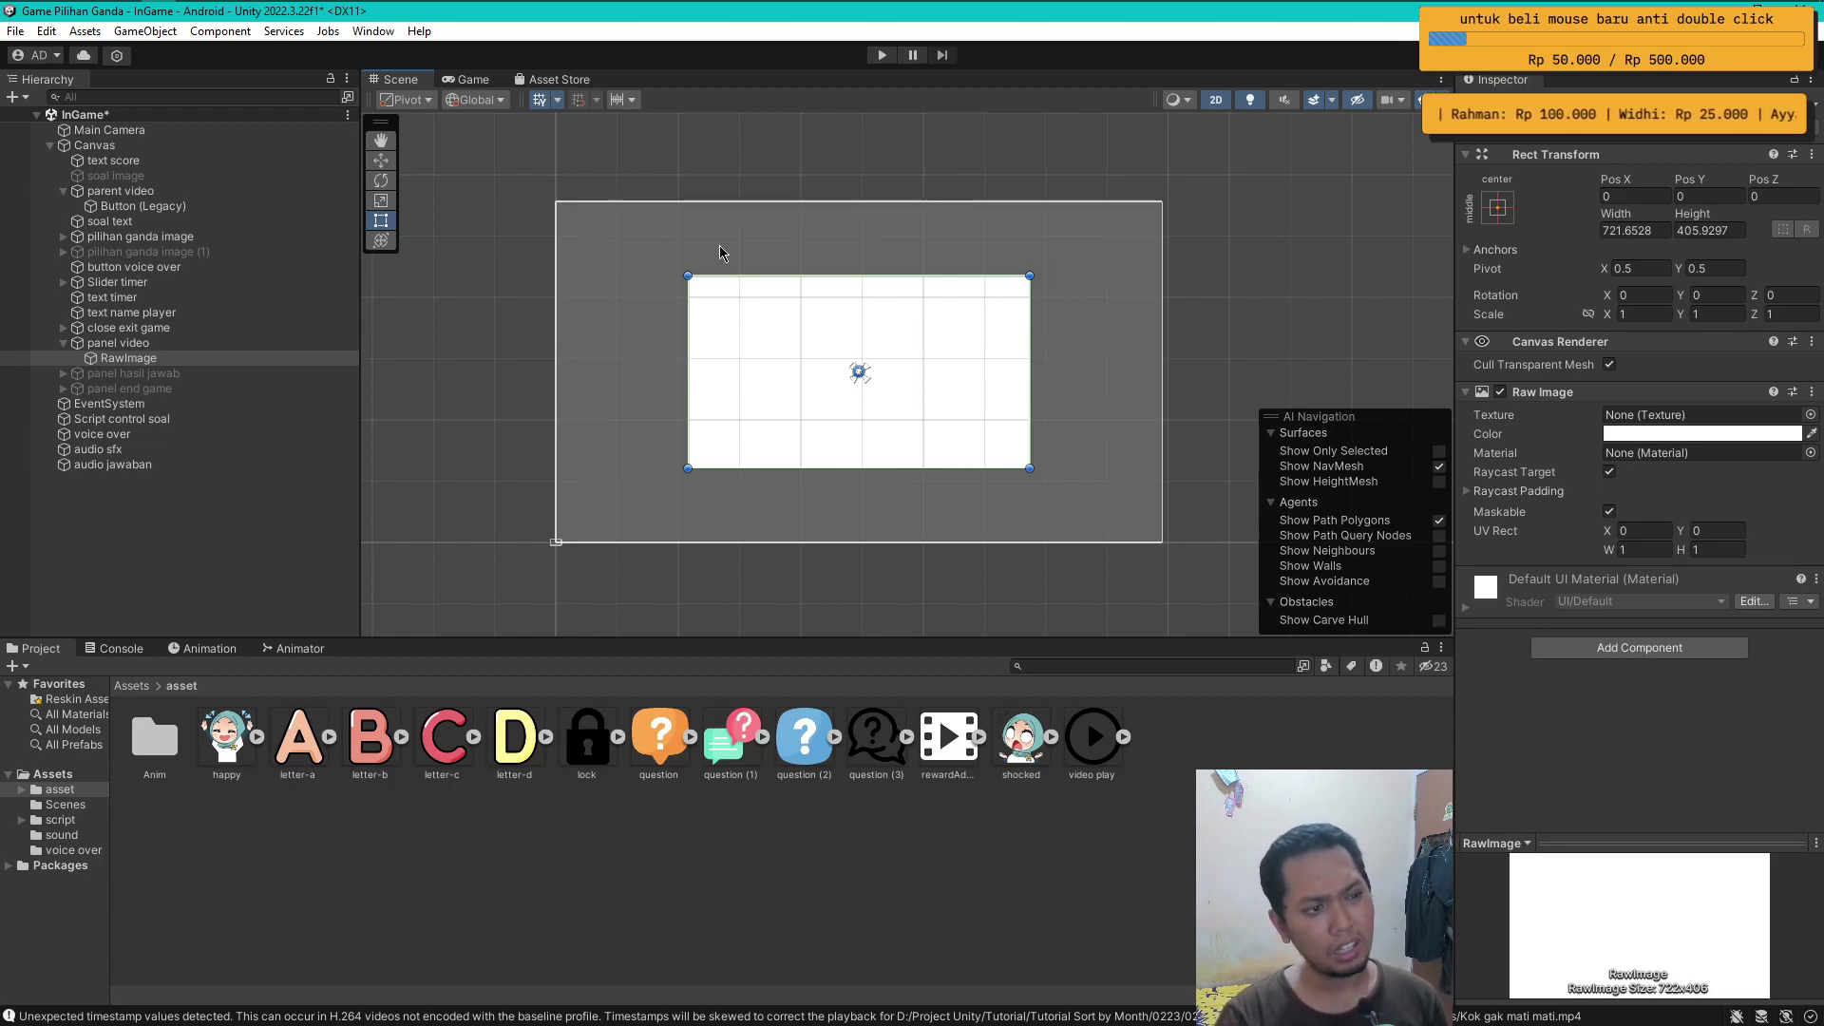
- Create a Render Texture asset in Assets named 'rendre video'
{"action": "left_click", "coordinate": [98, 449]}
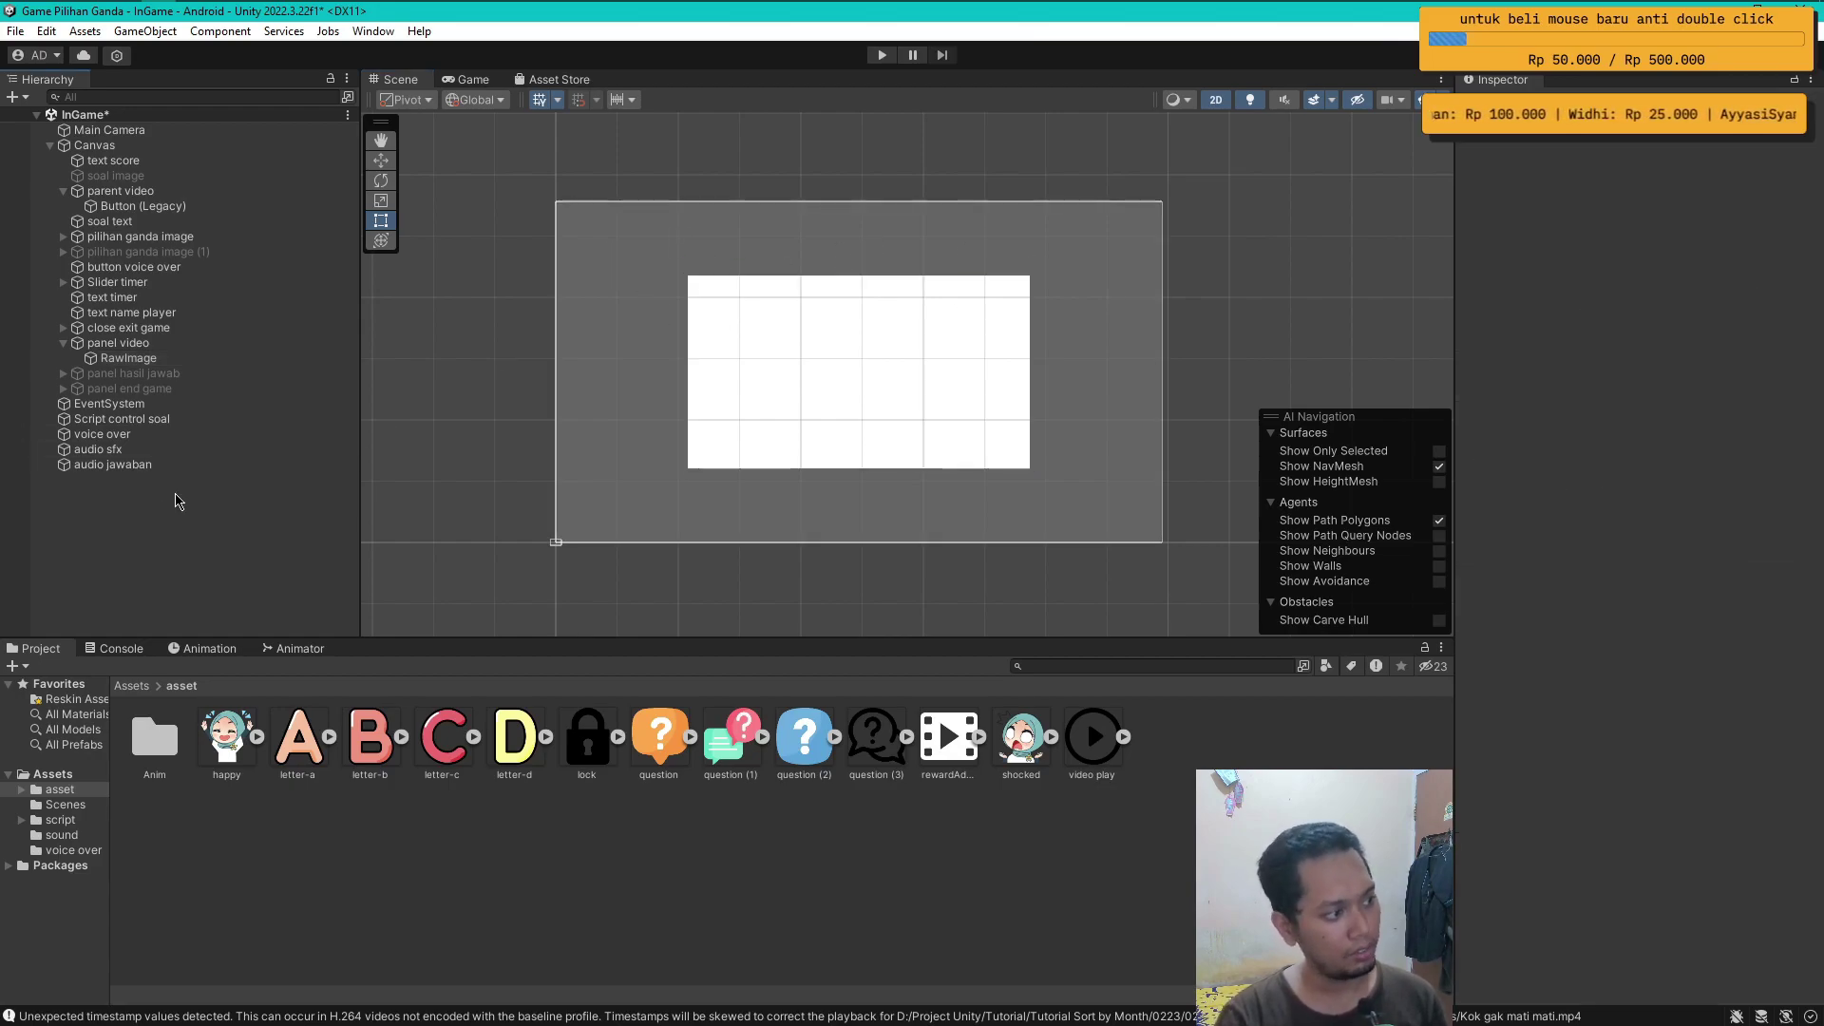
{"action": "left_click", "coordinate": [128, 358]}
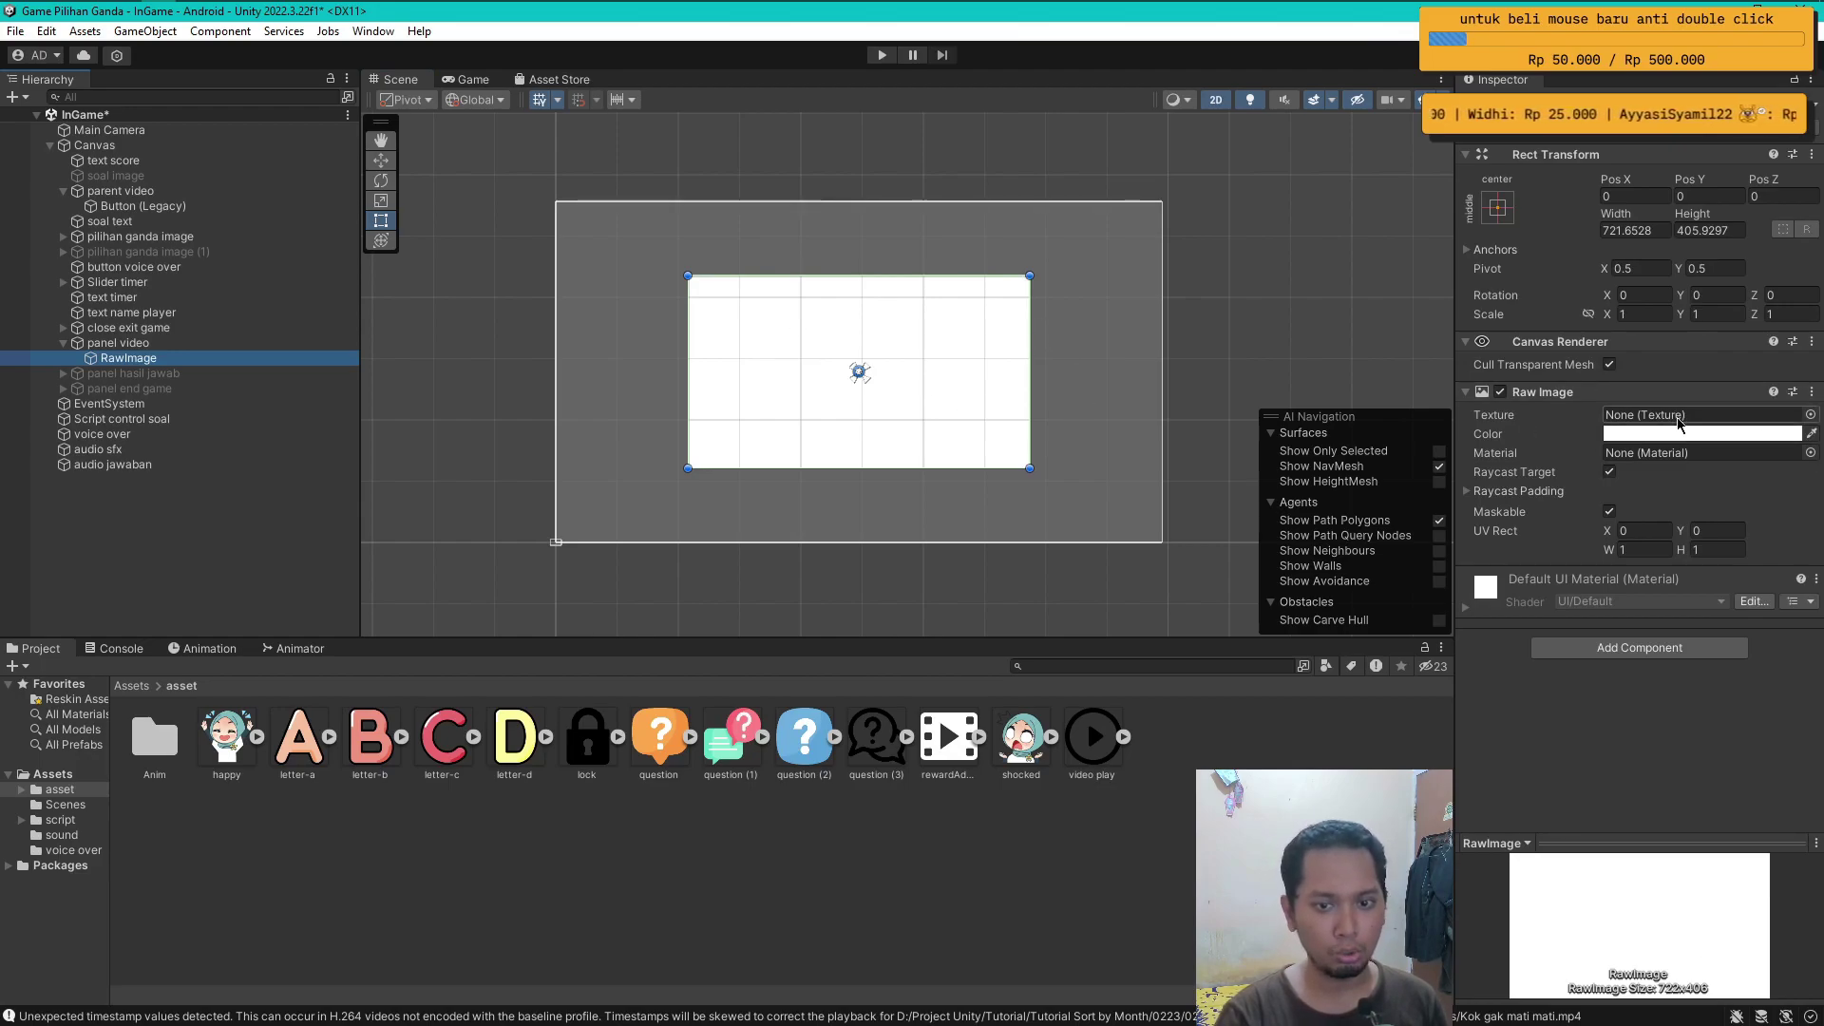
{"action": "left_click", "coordinate": [57, 774]}
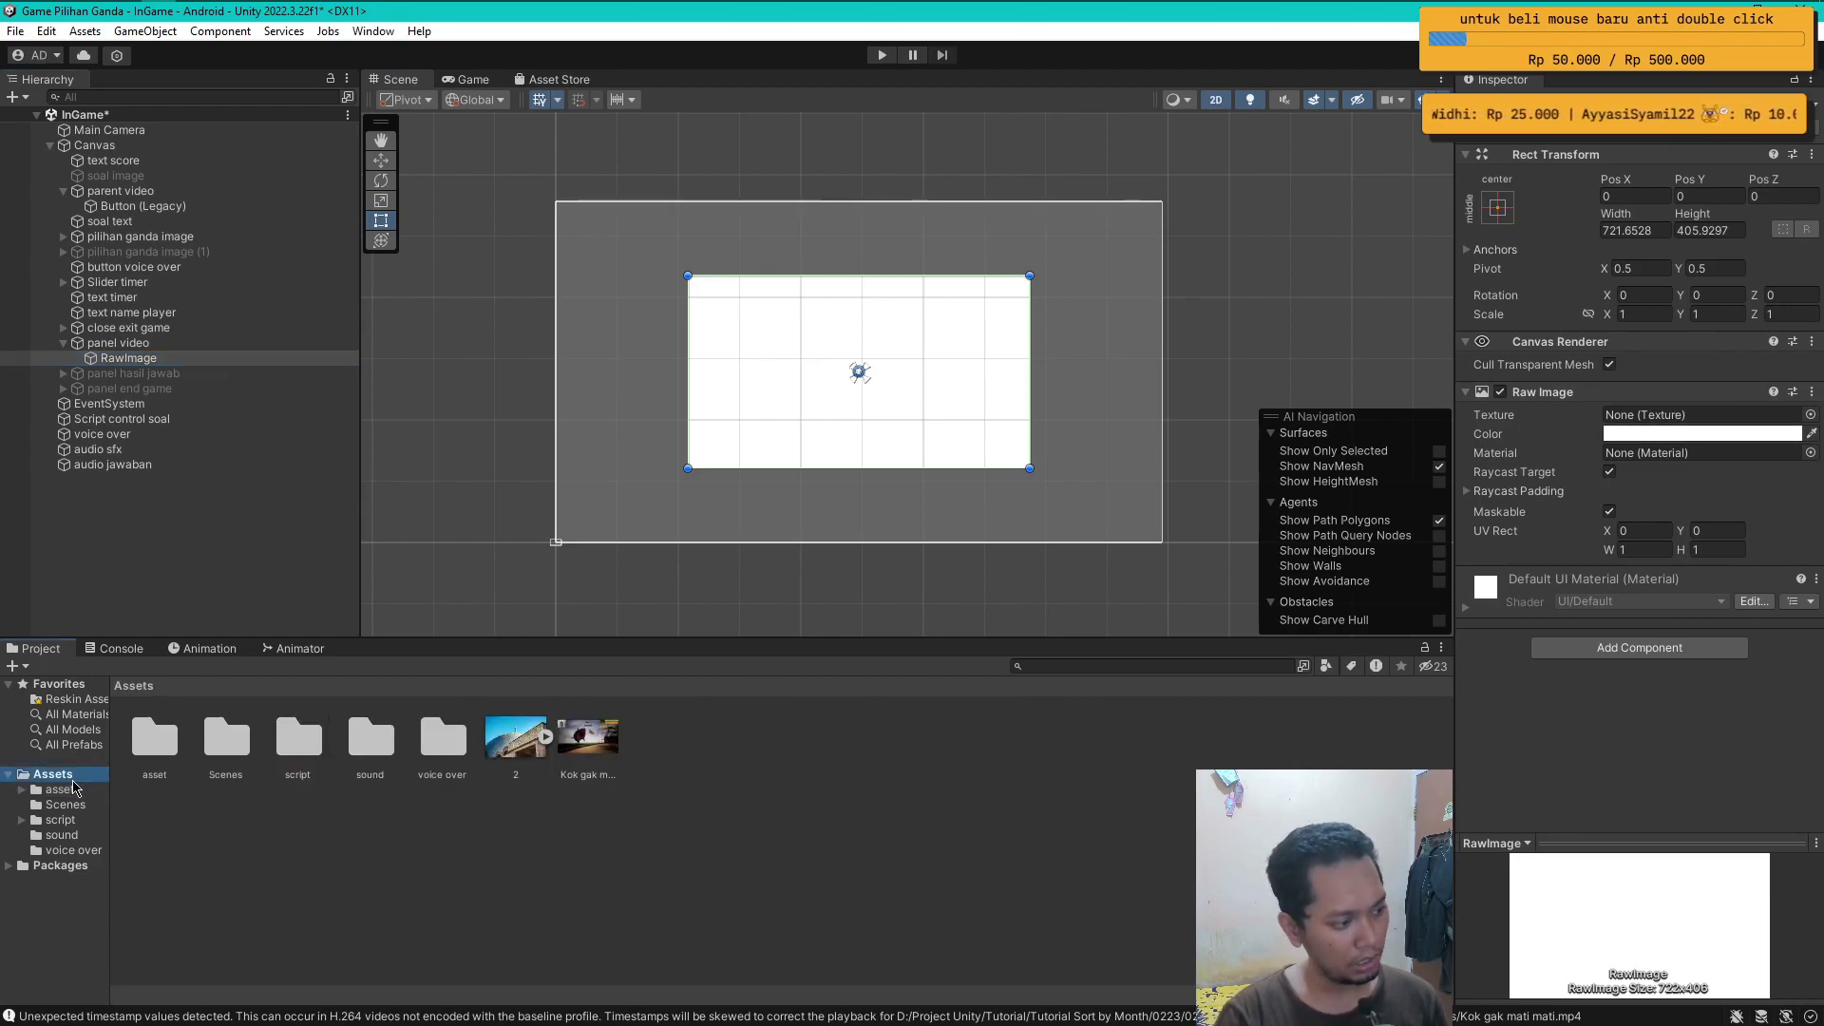
{"action": "right_click", "coordinate": [727, 803]}
{"action": "mouse_move", "coordinate": [921, 252]}
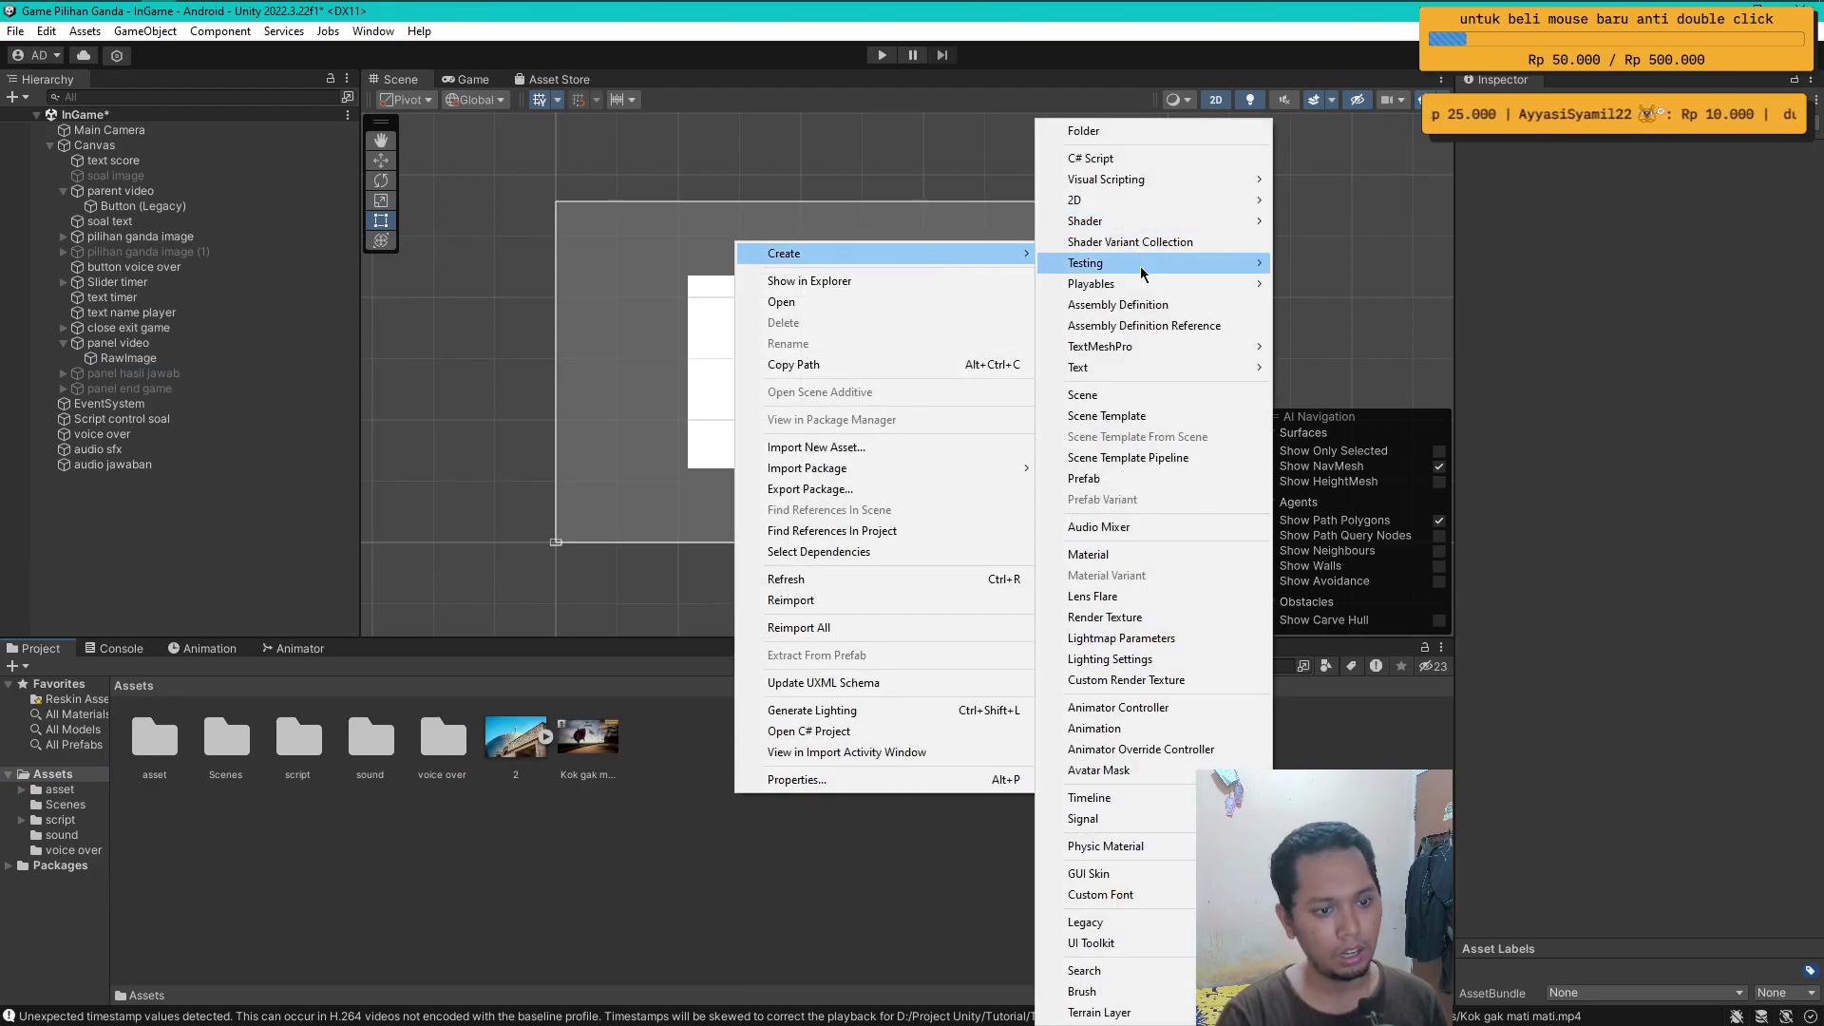
{"action": "left_click", "coordinate": [1137, 618]}
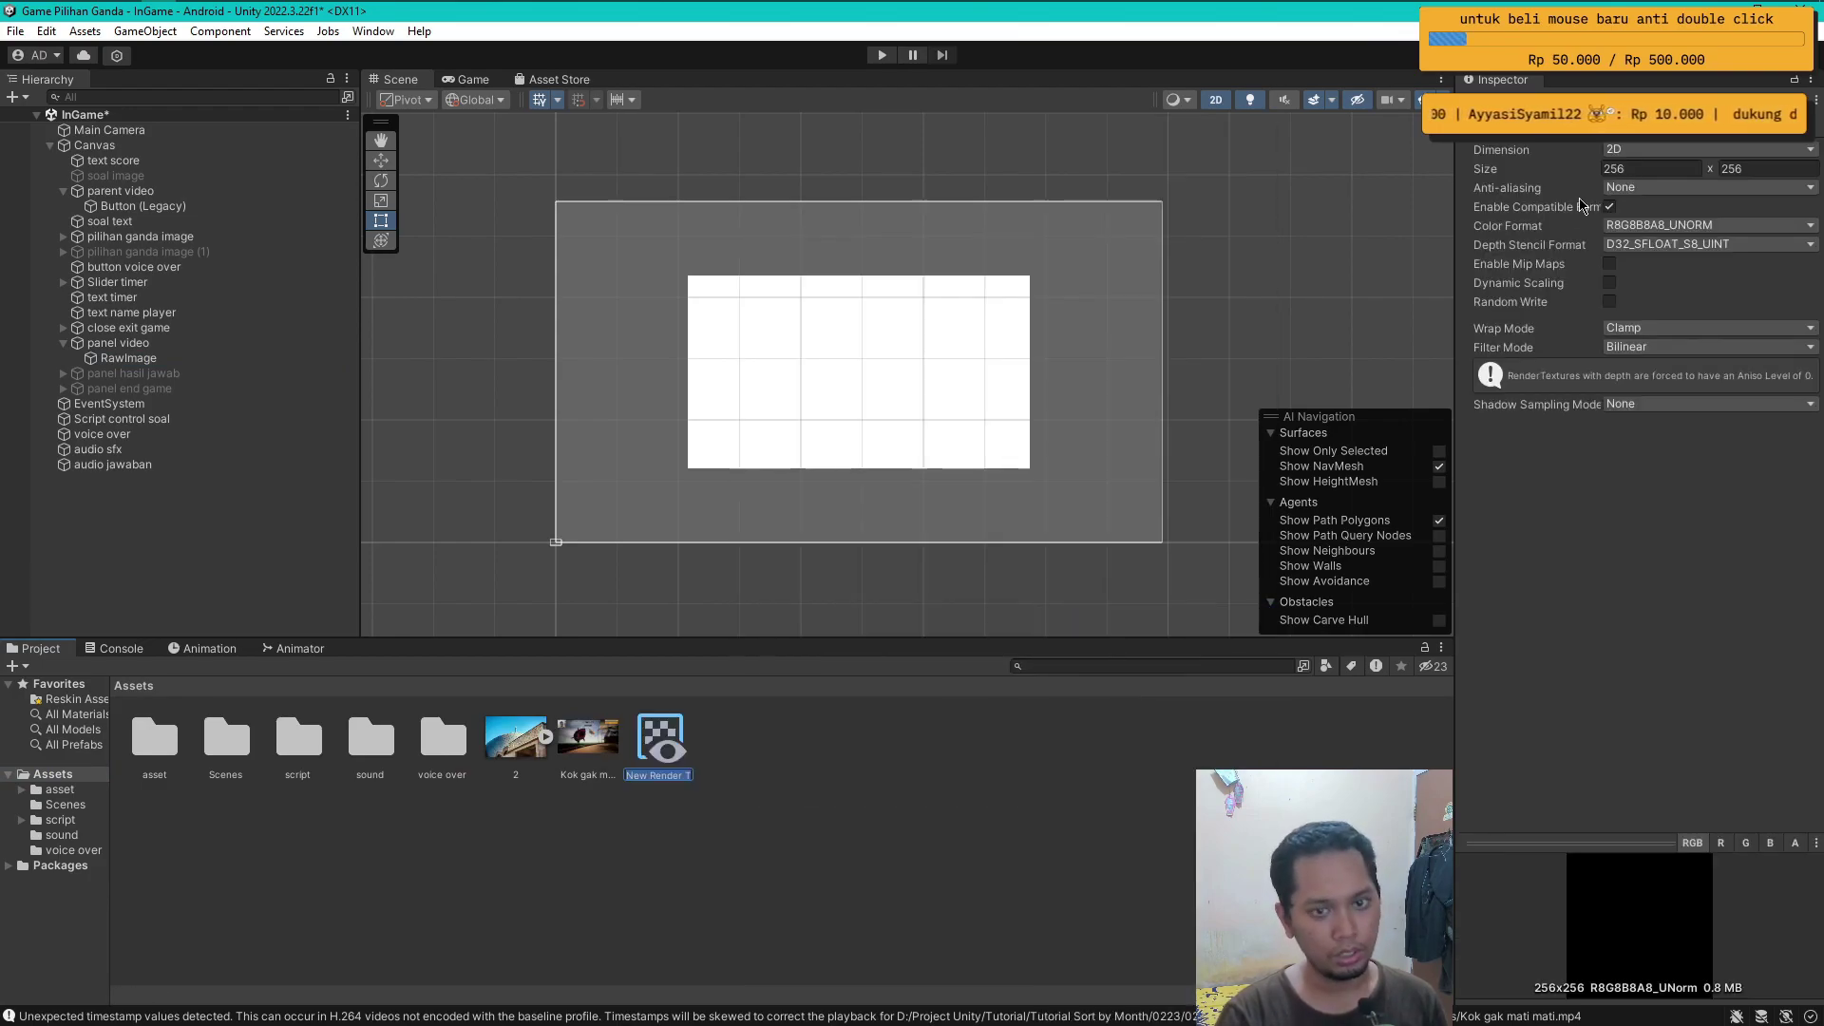
{"action": "type", "text": "rendre video"}
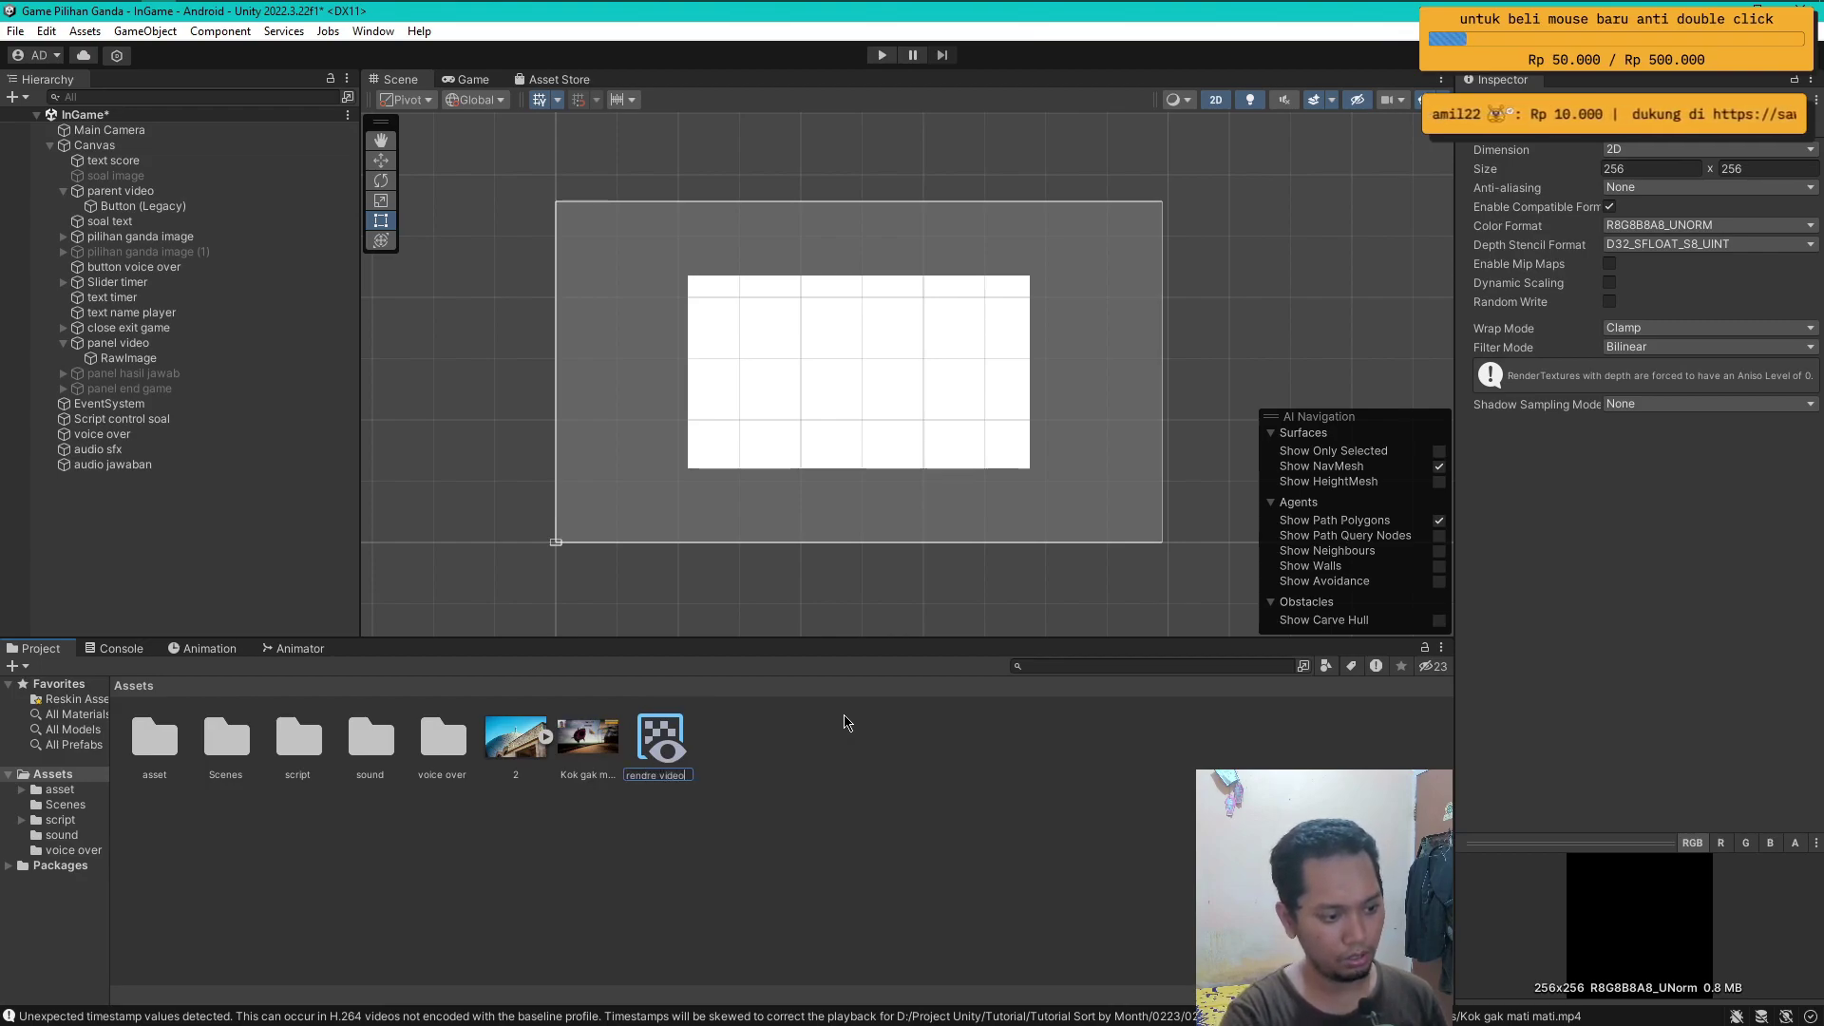
{"action": "key", "text": "Return"}
- Set the rendre video texture to 2D with size 1280 x 720
{"action": "left_click", "coordinate": [1653, 157]}
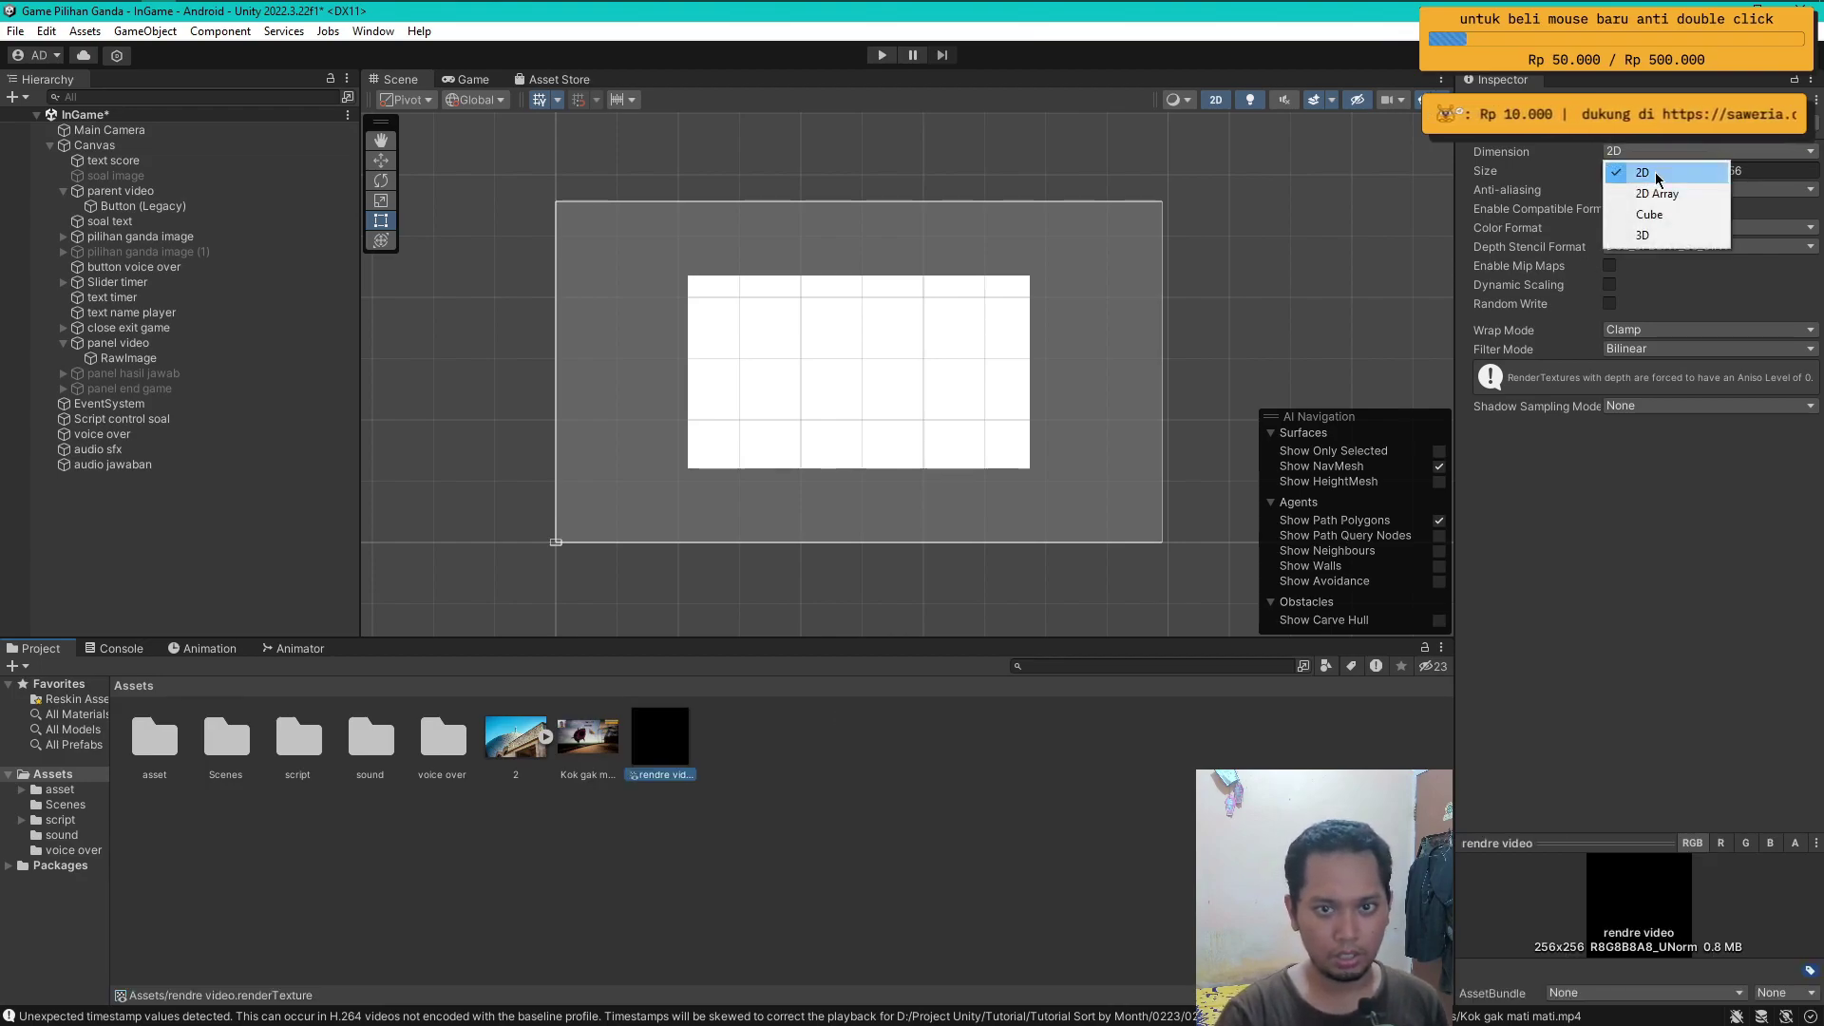
{"action": "left_click", "coordinate": [1653, 169]}
{"action": "left_click", "coordinate": [1650, 172]}
{"action": "type", "text": "1280"}
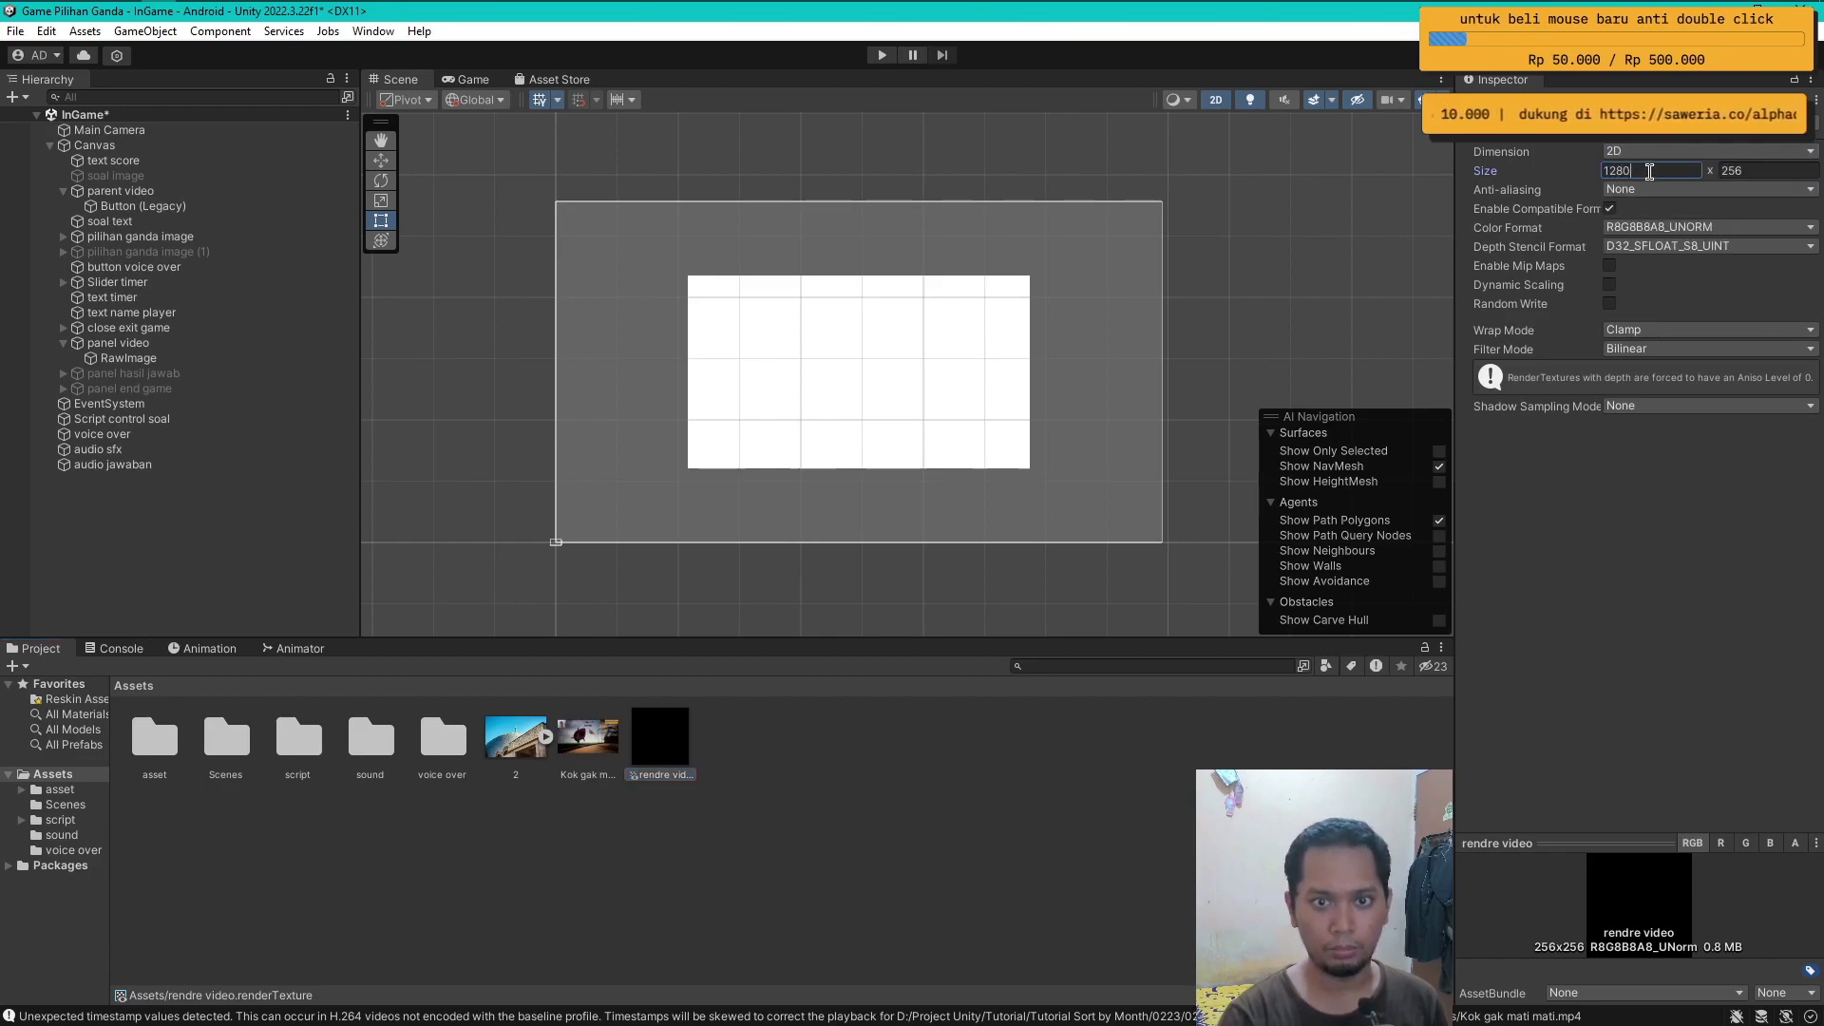
{"action": "key", "text": "Return"}
{"action": "left_click", "coordinate": [1761, 177]}
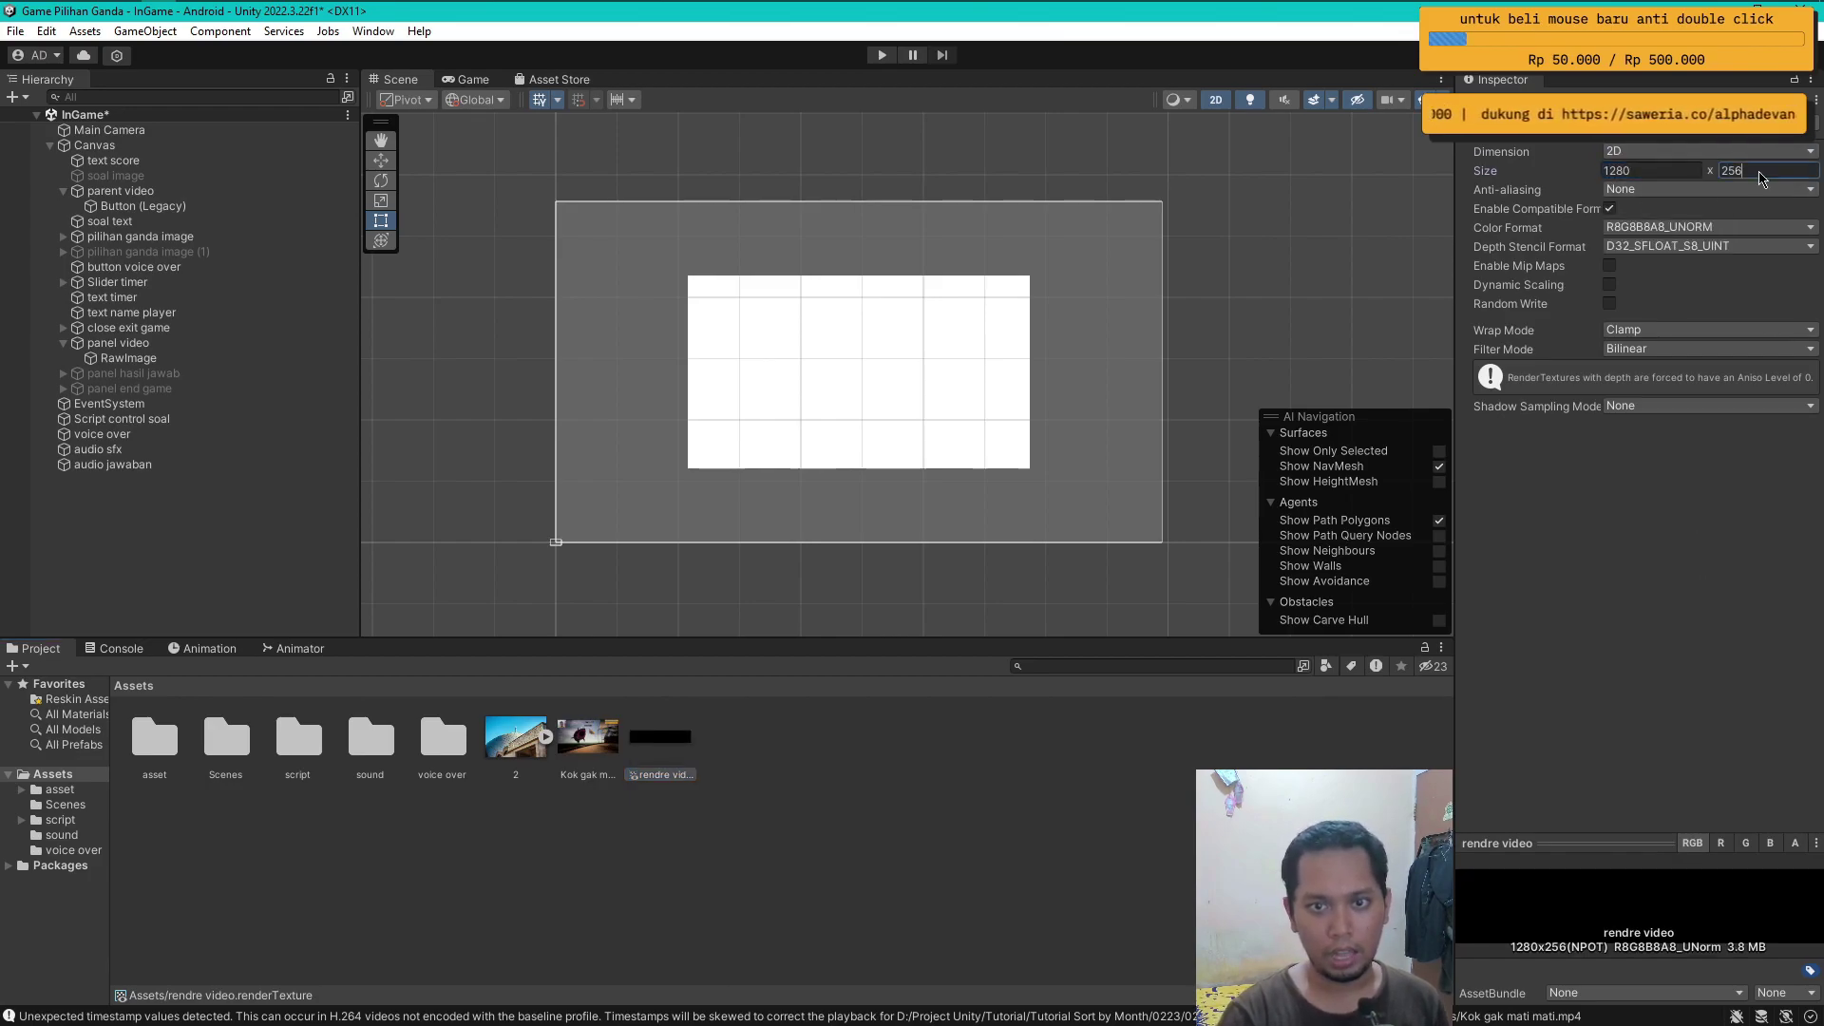
{"action": "type", "text": "720"}
{"action": "key", "text": "Return"}
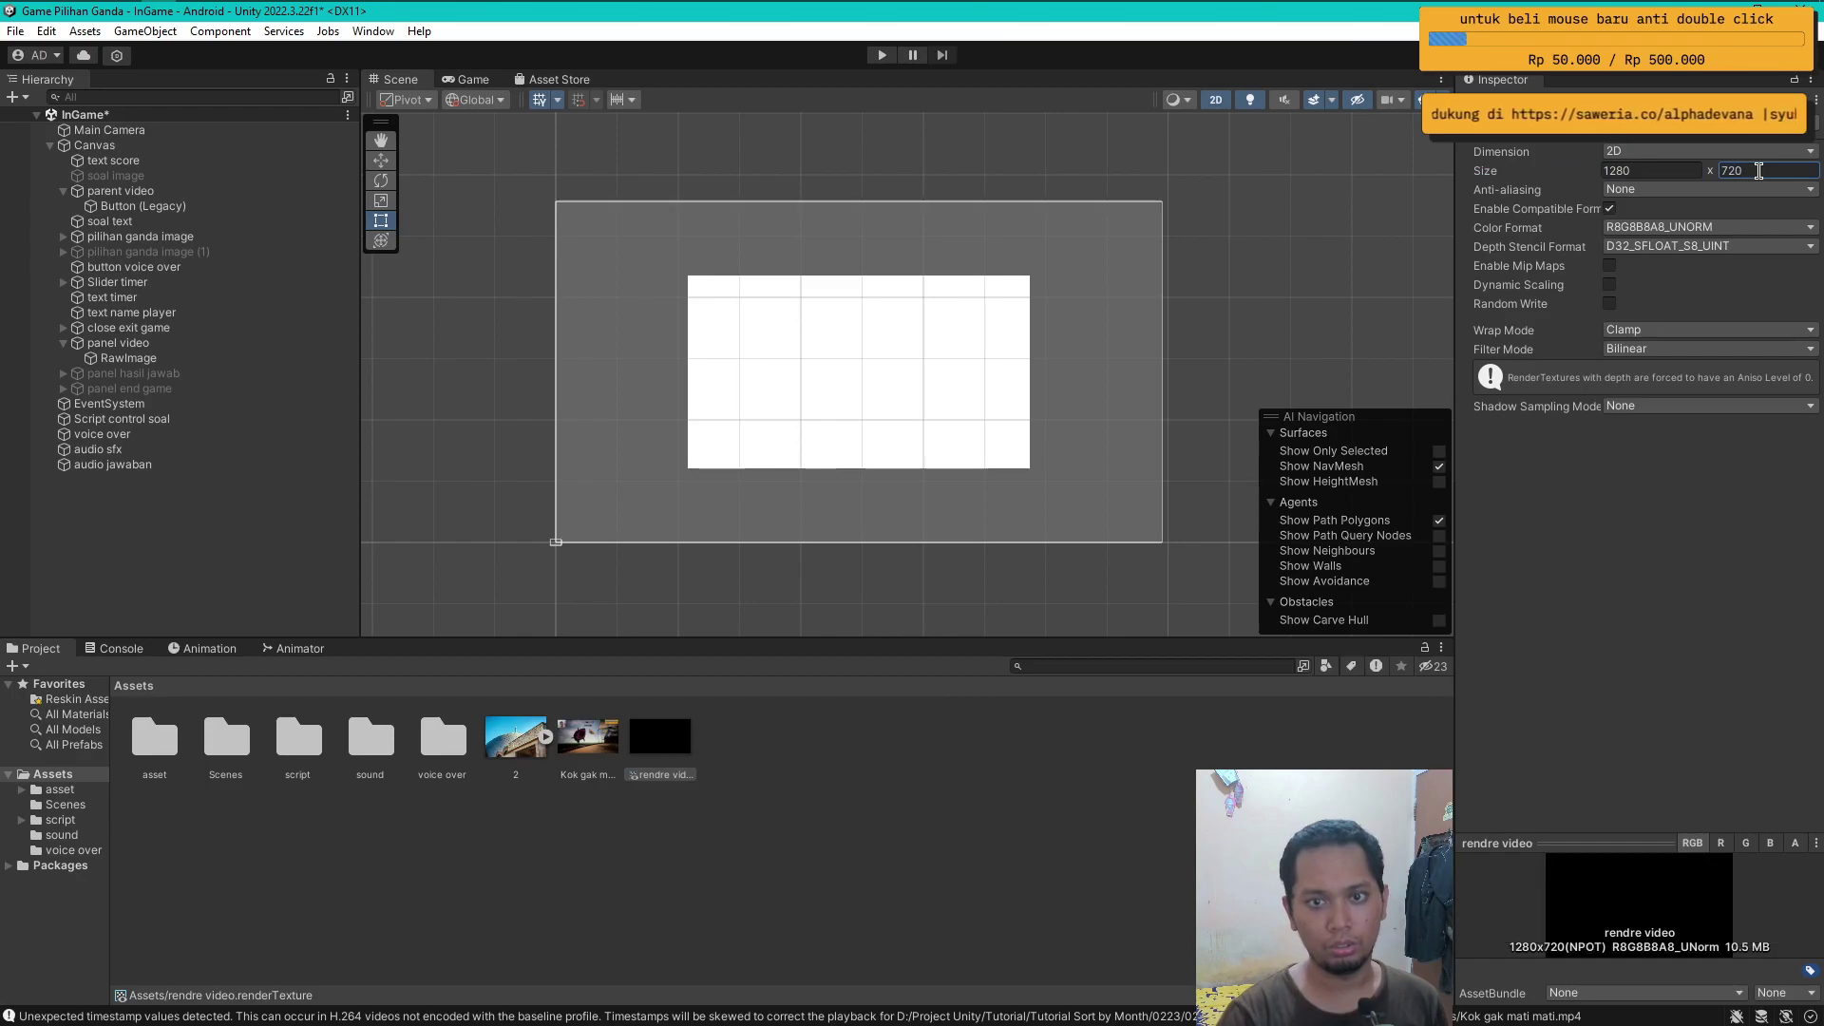
- Play and stop a preview of the Kok gak mati mati mp4 clip
{"action": "left_click", "coordinate": [608, 777]}
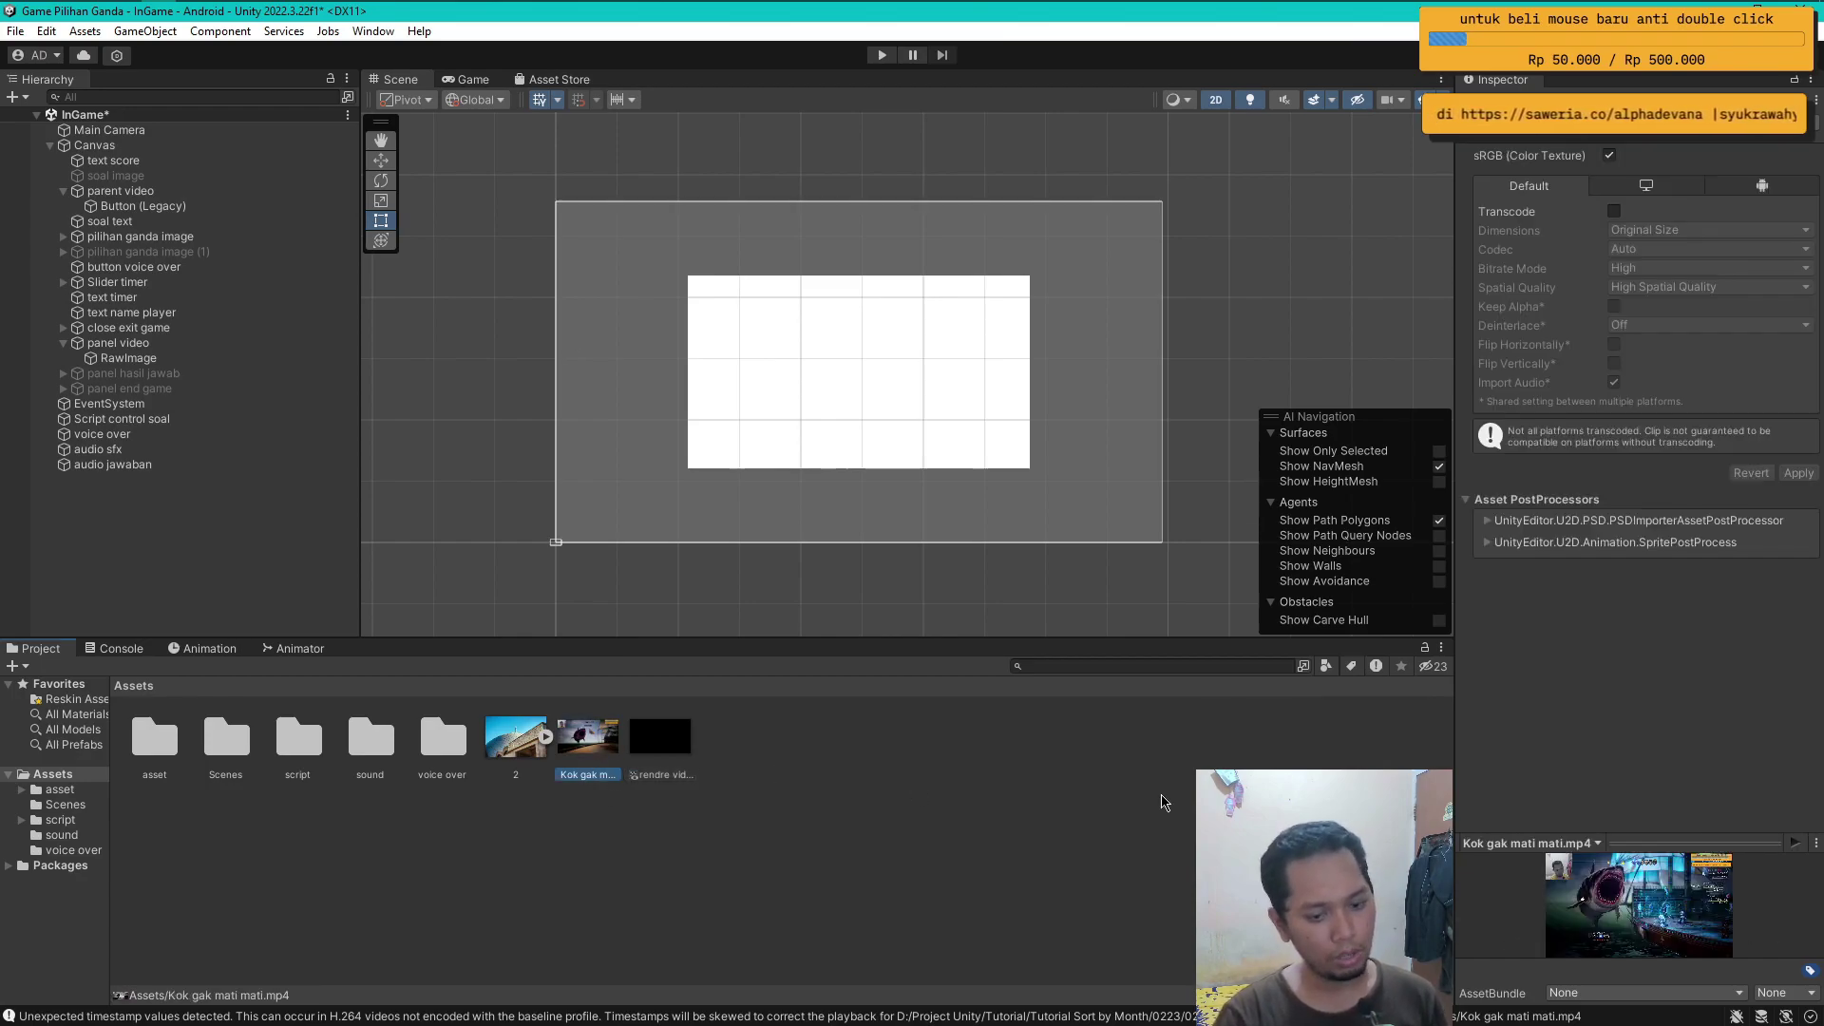
{"action": "left_click", "coordinate": [1796, 846]}
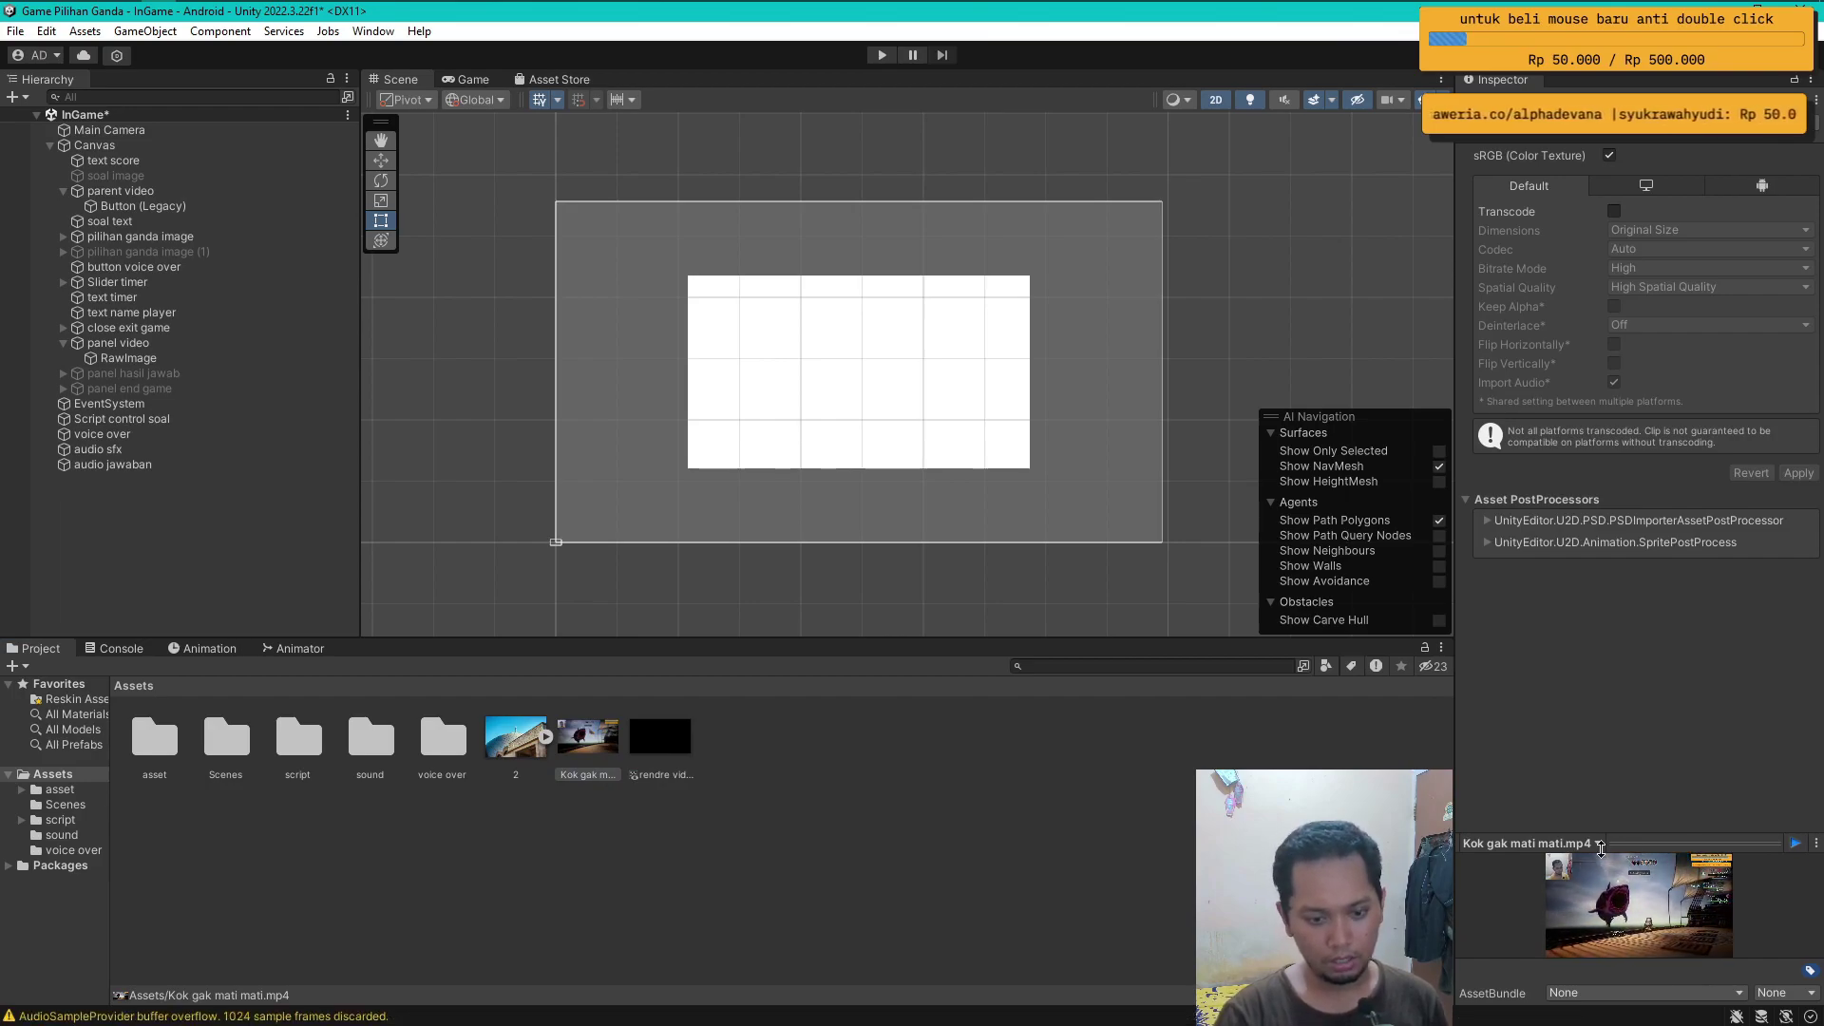
{"action": "left_click", "coordinate": [1795, 846]}
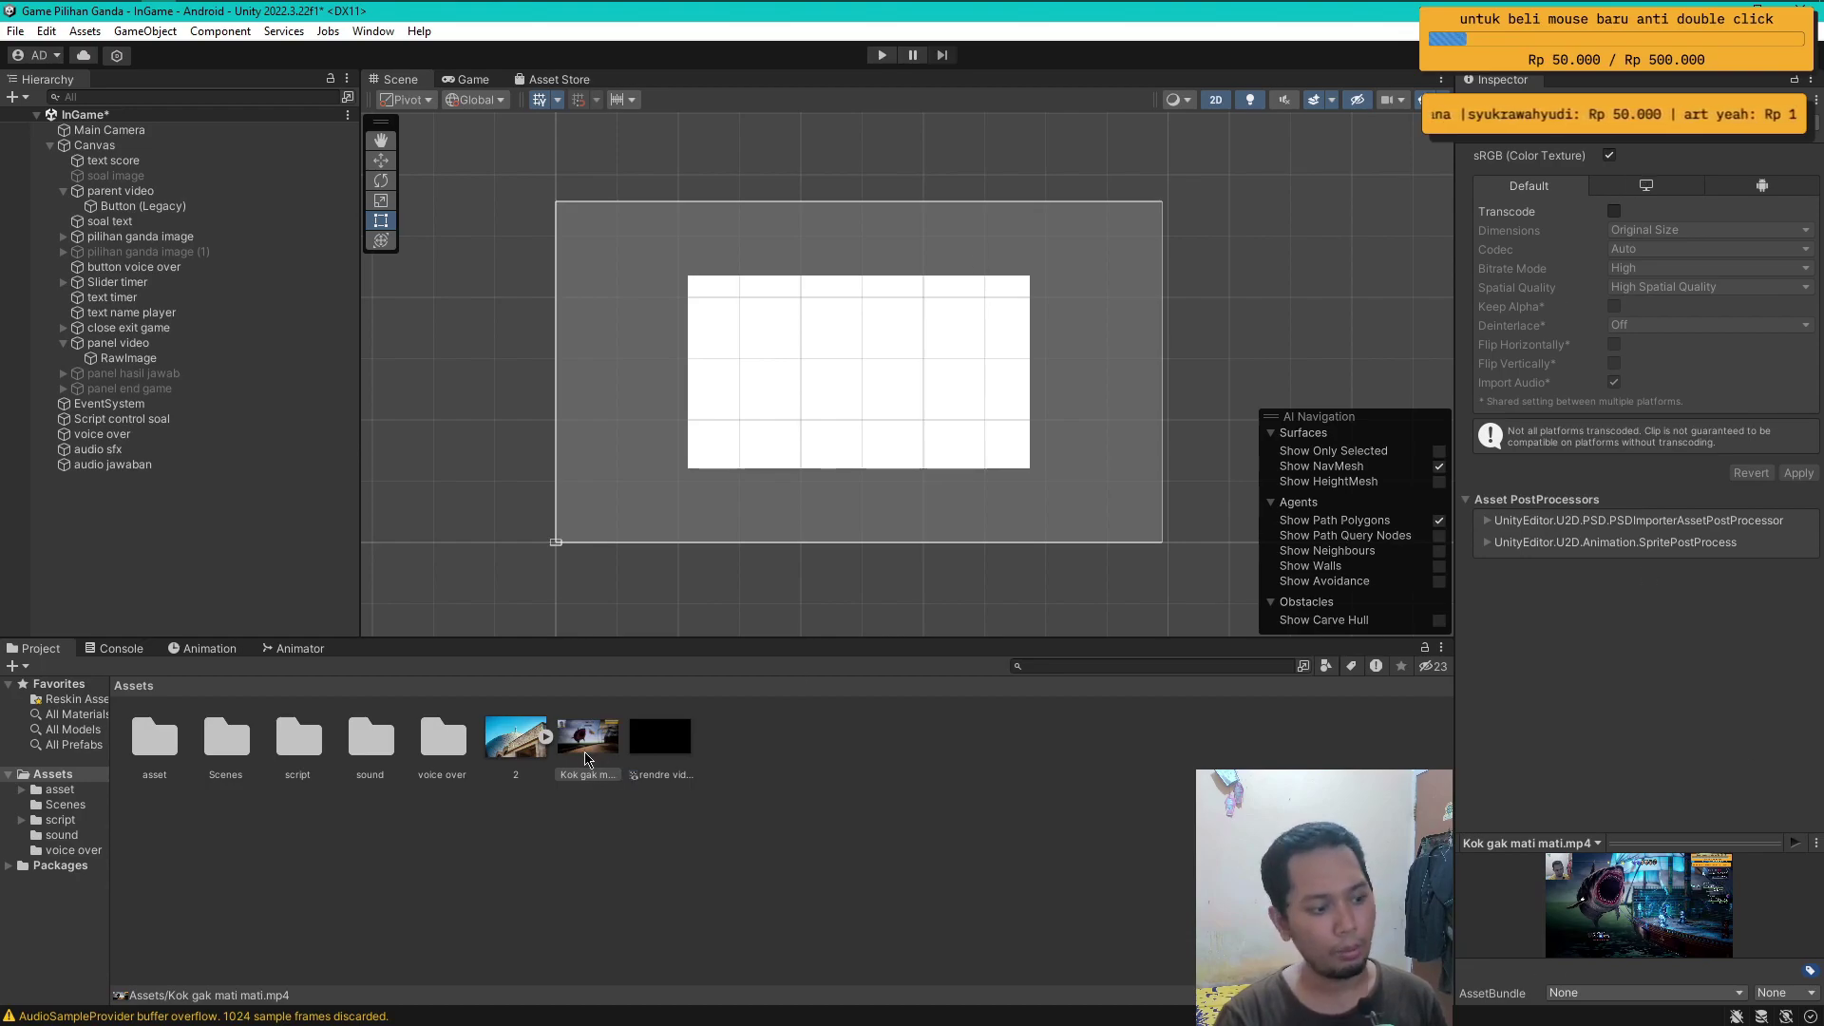
- Set the RawImage texture to rendre video and add a Video Player child under it
{"action": "left_click", "coordinate": [172, 362]}
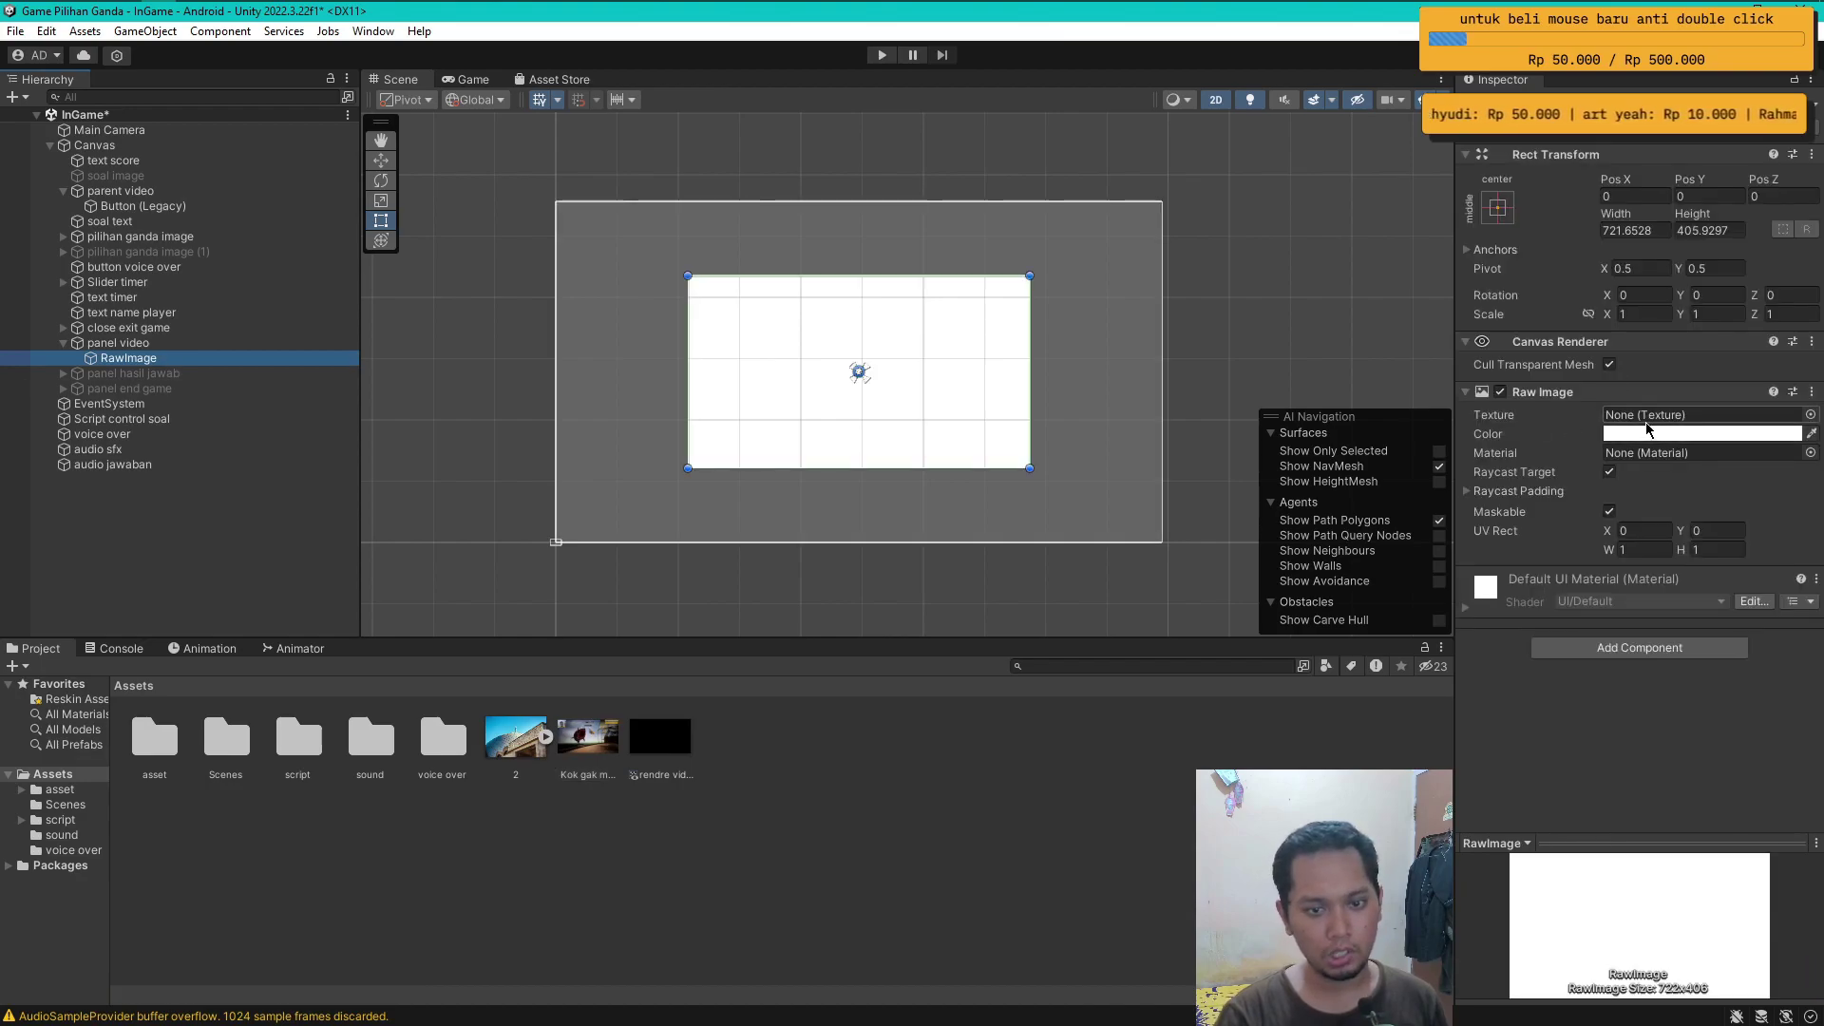
{"action": "mouse_move", "coordinate": [653, 760]}
{"action": "left_mouse_down"}
{"action": "mouse_move", "coordinate": [1701, 469]}
{"action": "mouse_move", "coordinate": [1674, 418]}
{"action": "left_mouse_up"}
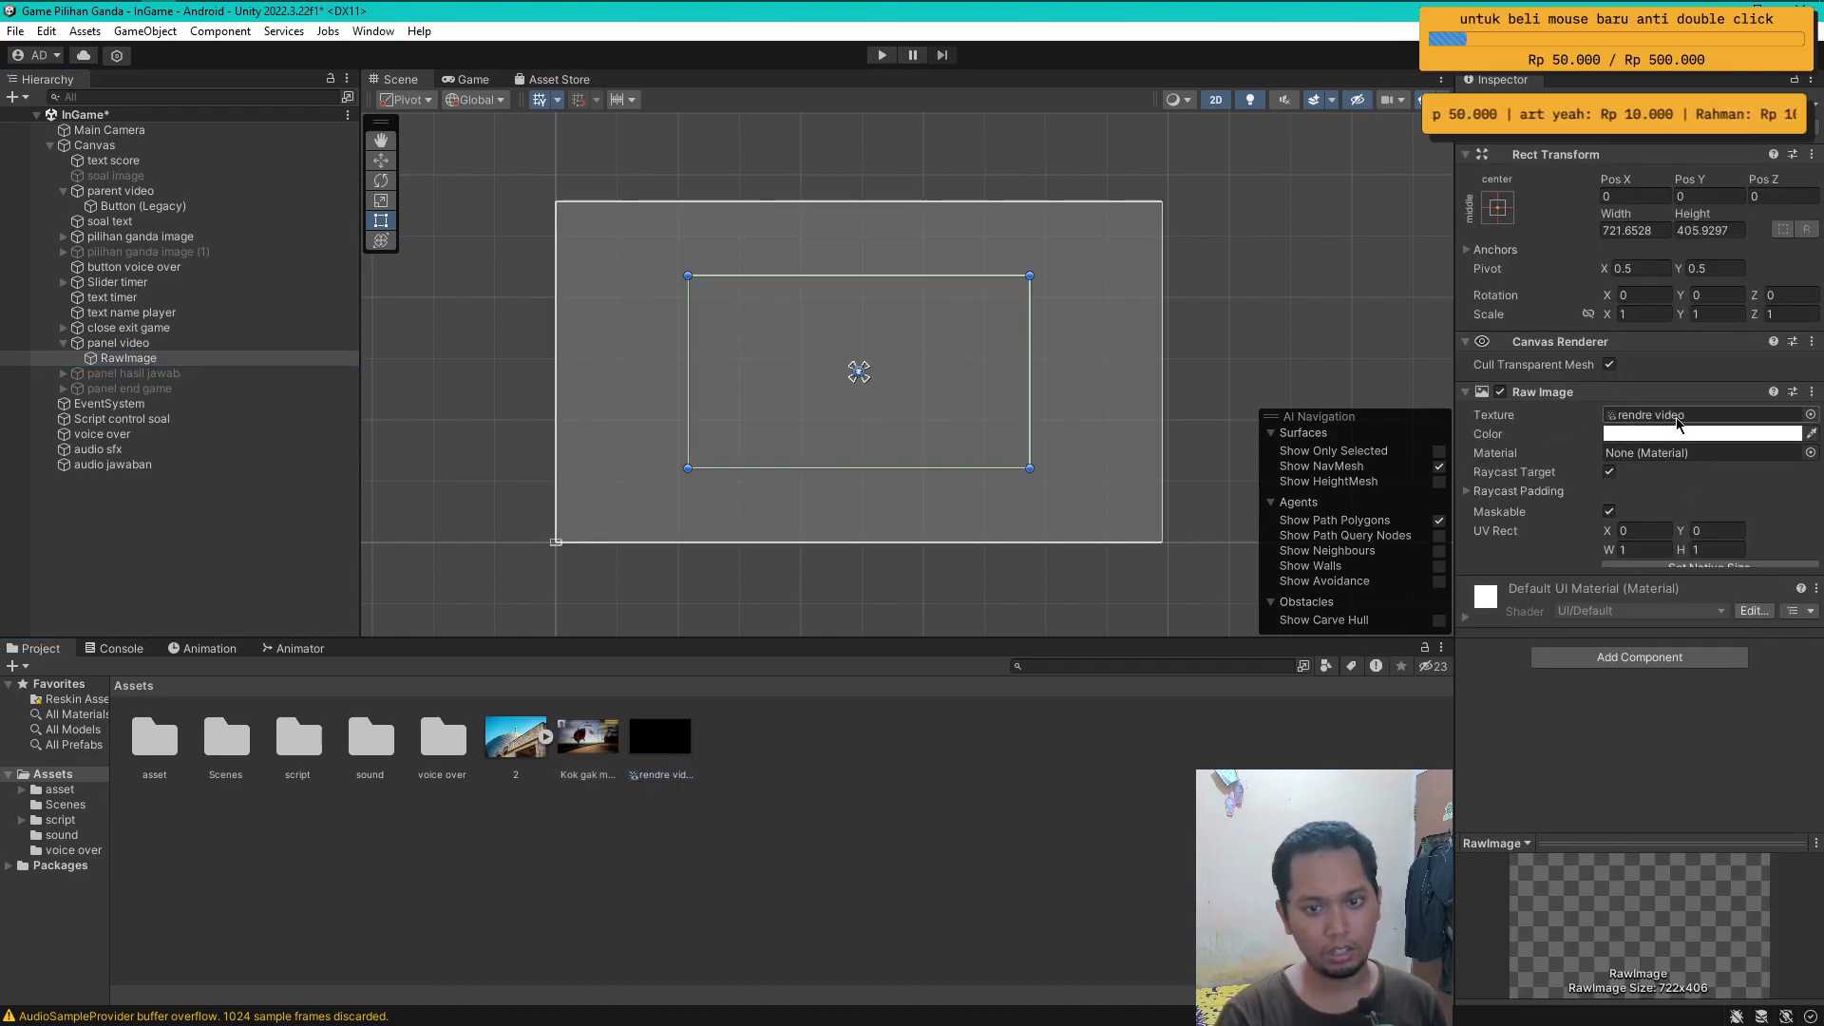
{"action": "right_click", "coordinate": [135, 364]}
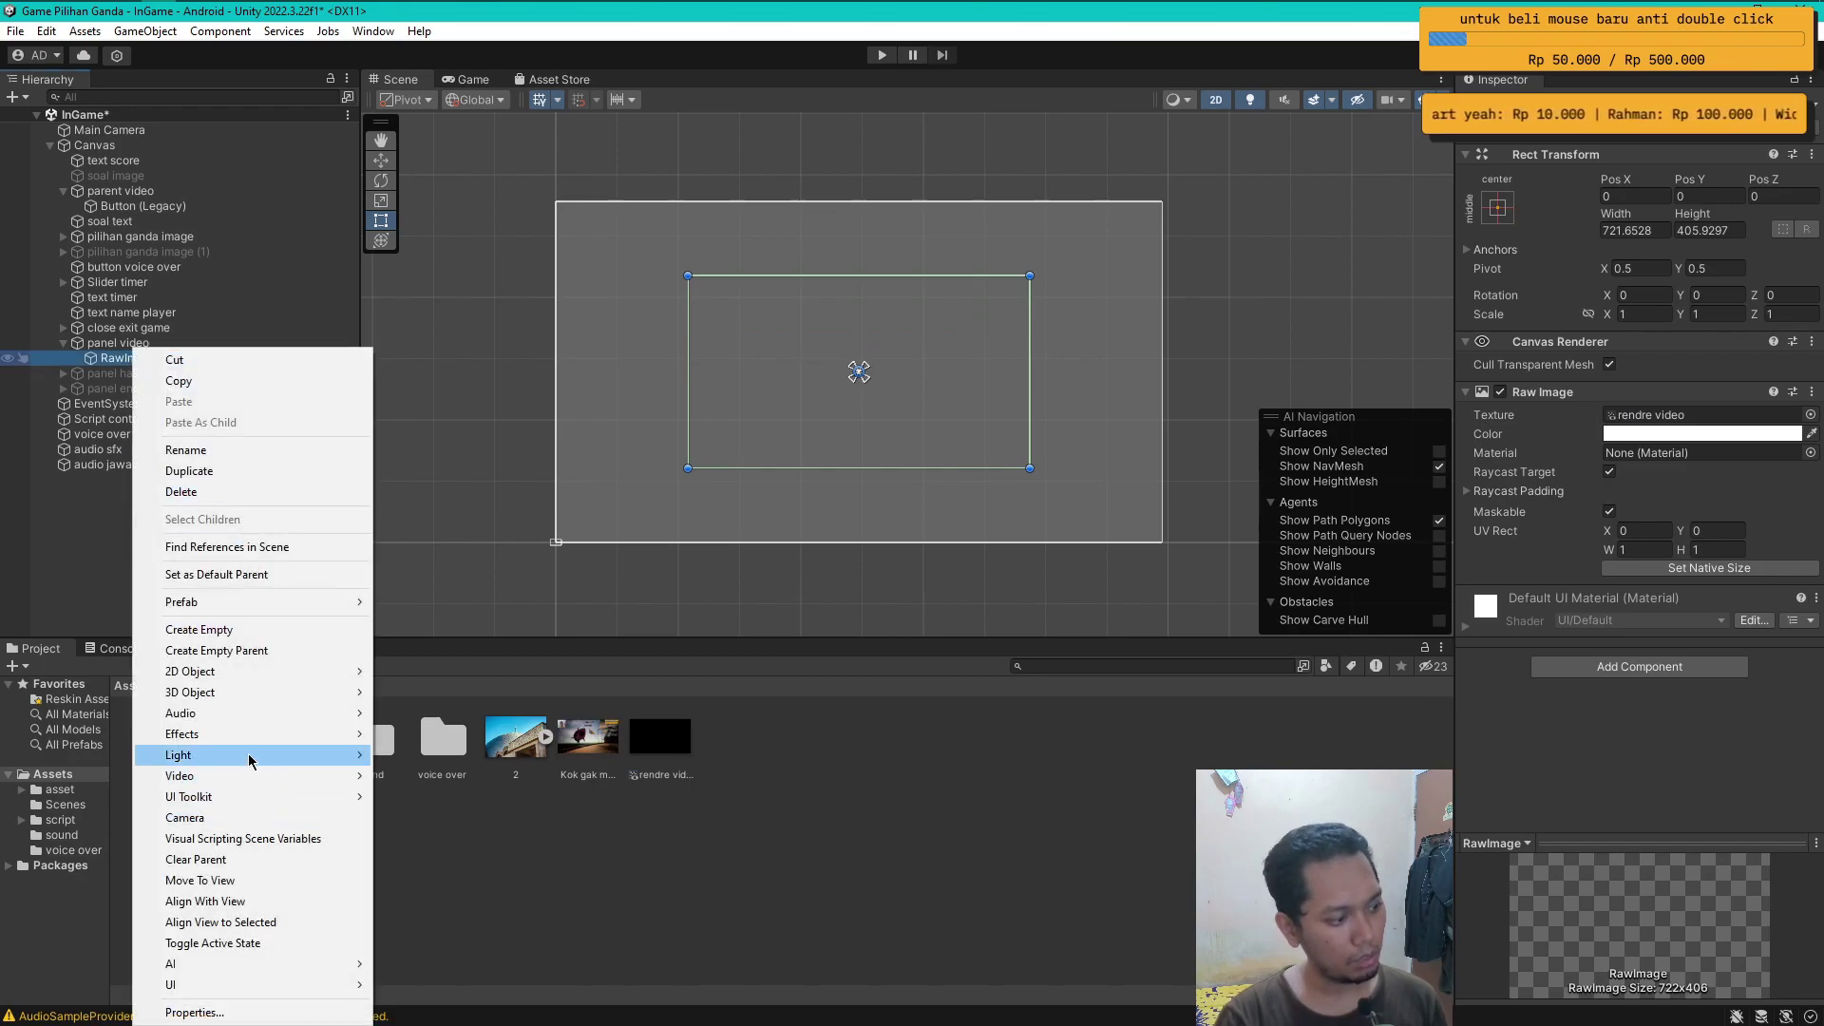
{"action": "mouse_move", "coordinate": [211, 783]}
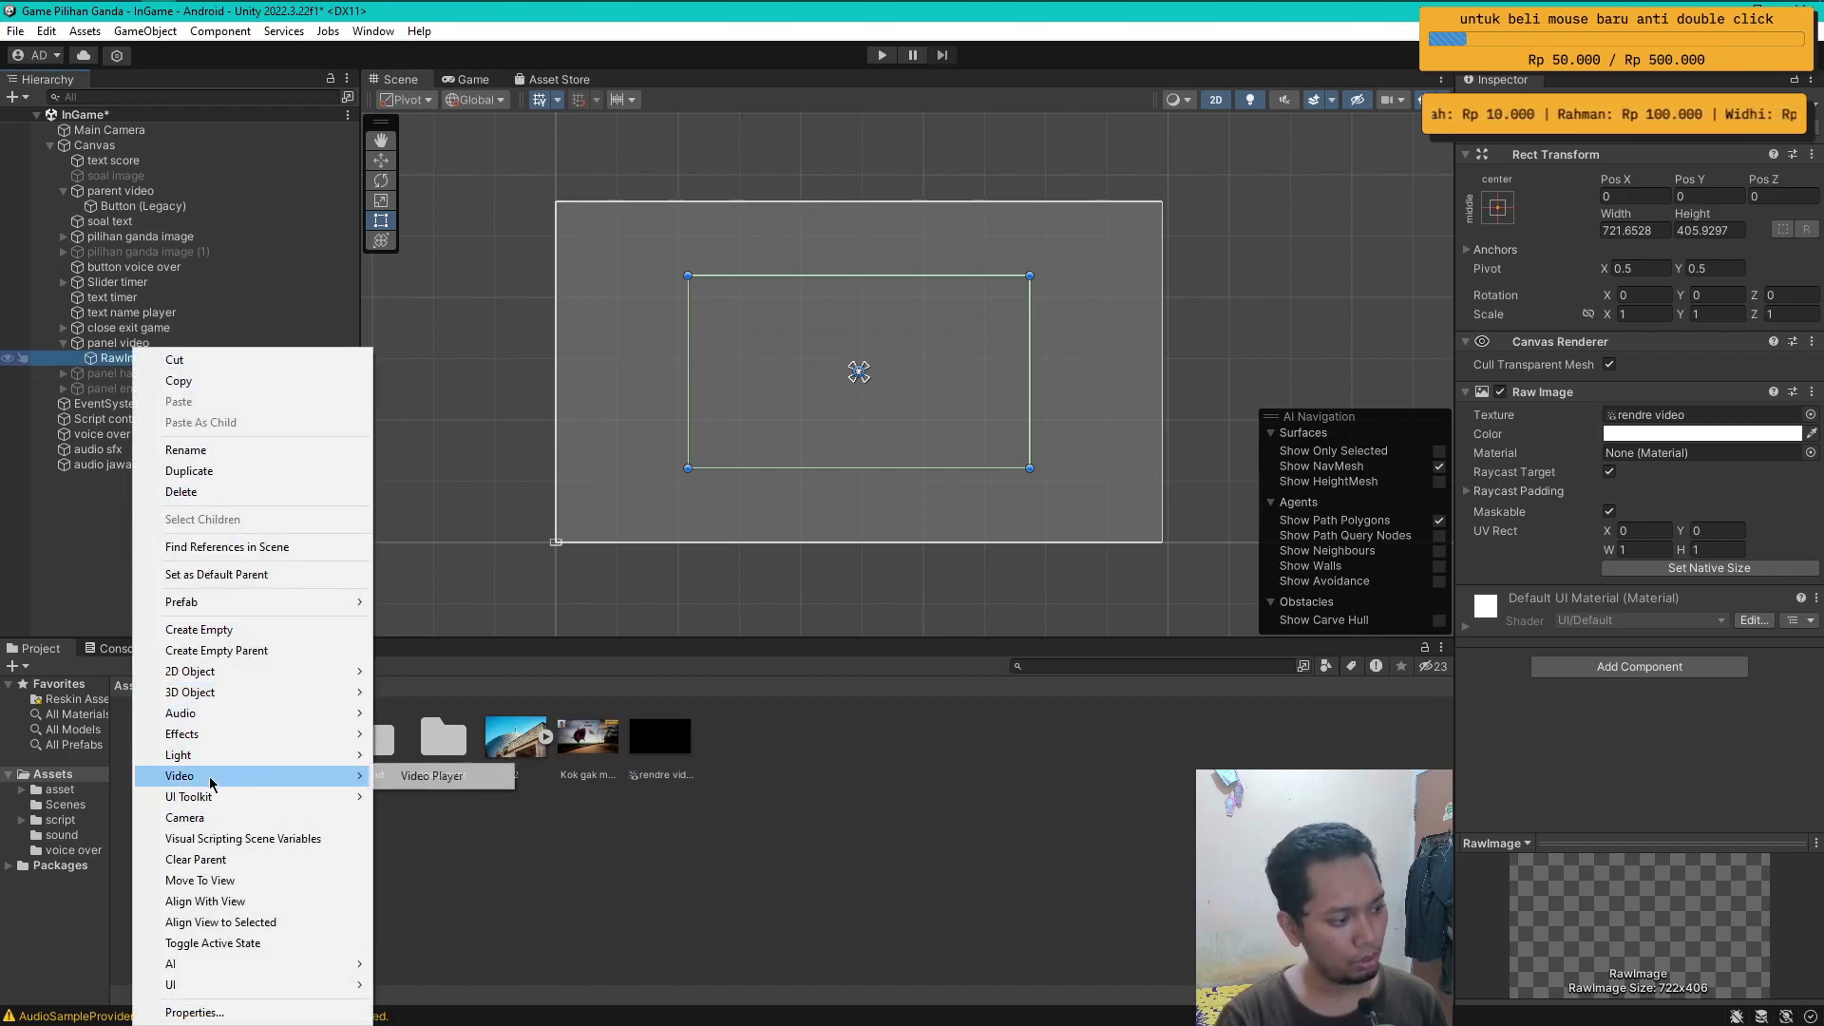
{"action": "left_click", "coordinate": [429, 775]}
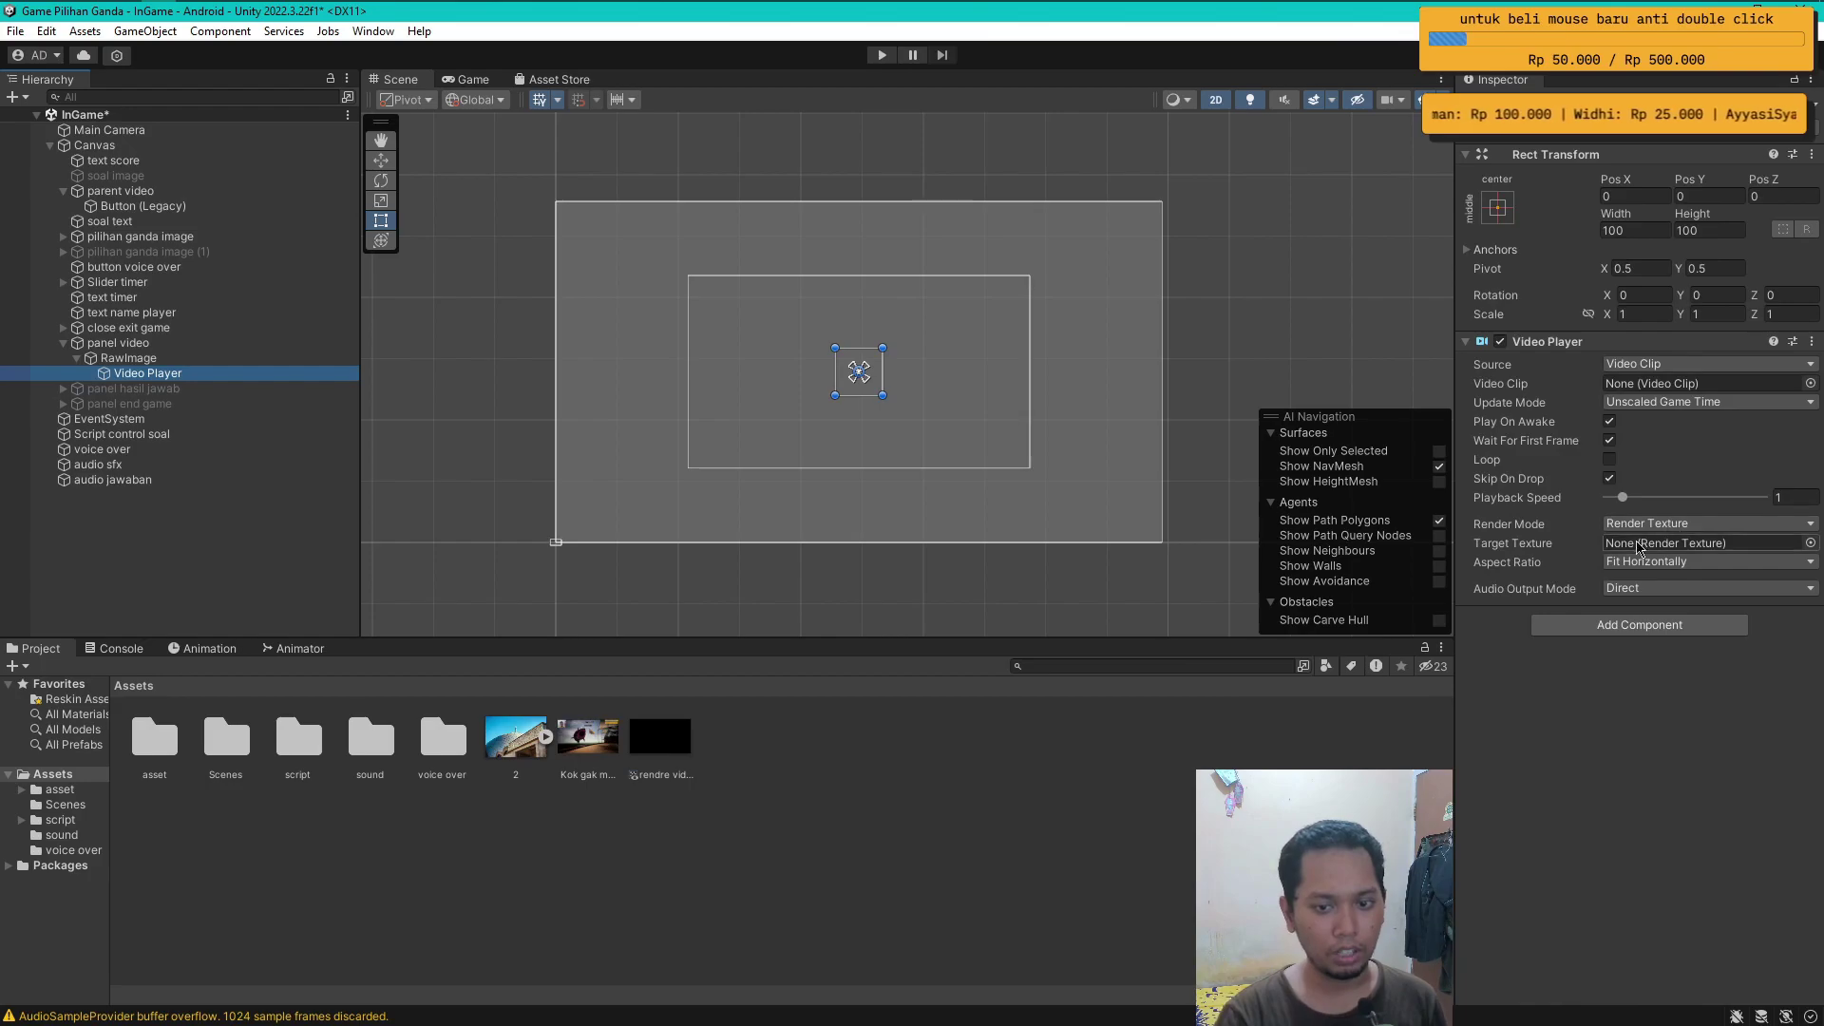
- Assign rendre video as the Video Player's Target Texture and Kok gak mati mati as its clip
{"action": "left_click_drag", "start_coordinate": [660, 738], "coordinate": [1717, 638]}
{"action": "left_click_drag", "start_coordinate": [1725, 553], "coordinate": [1726, 547]}
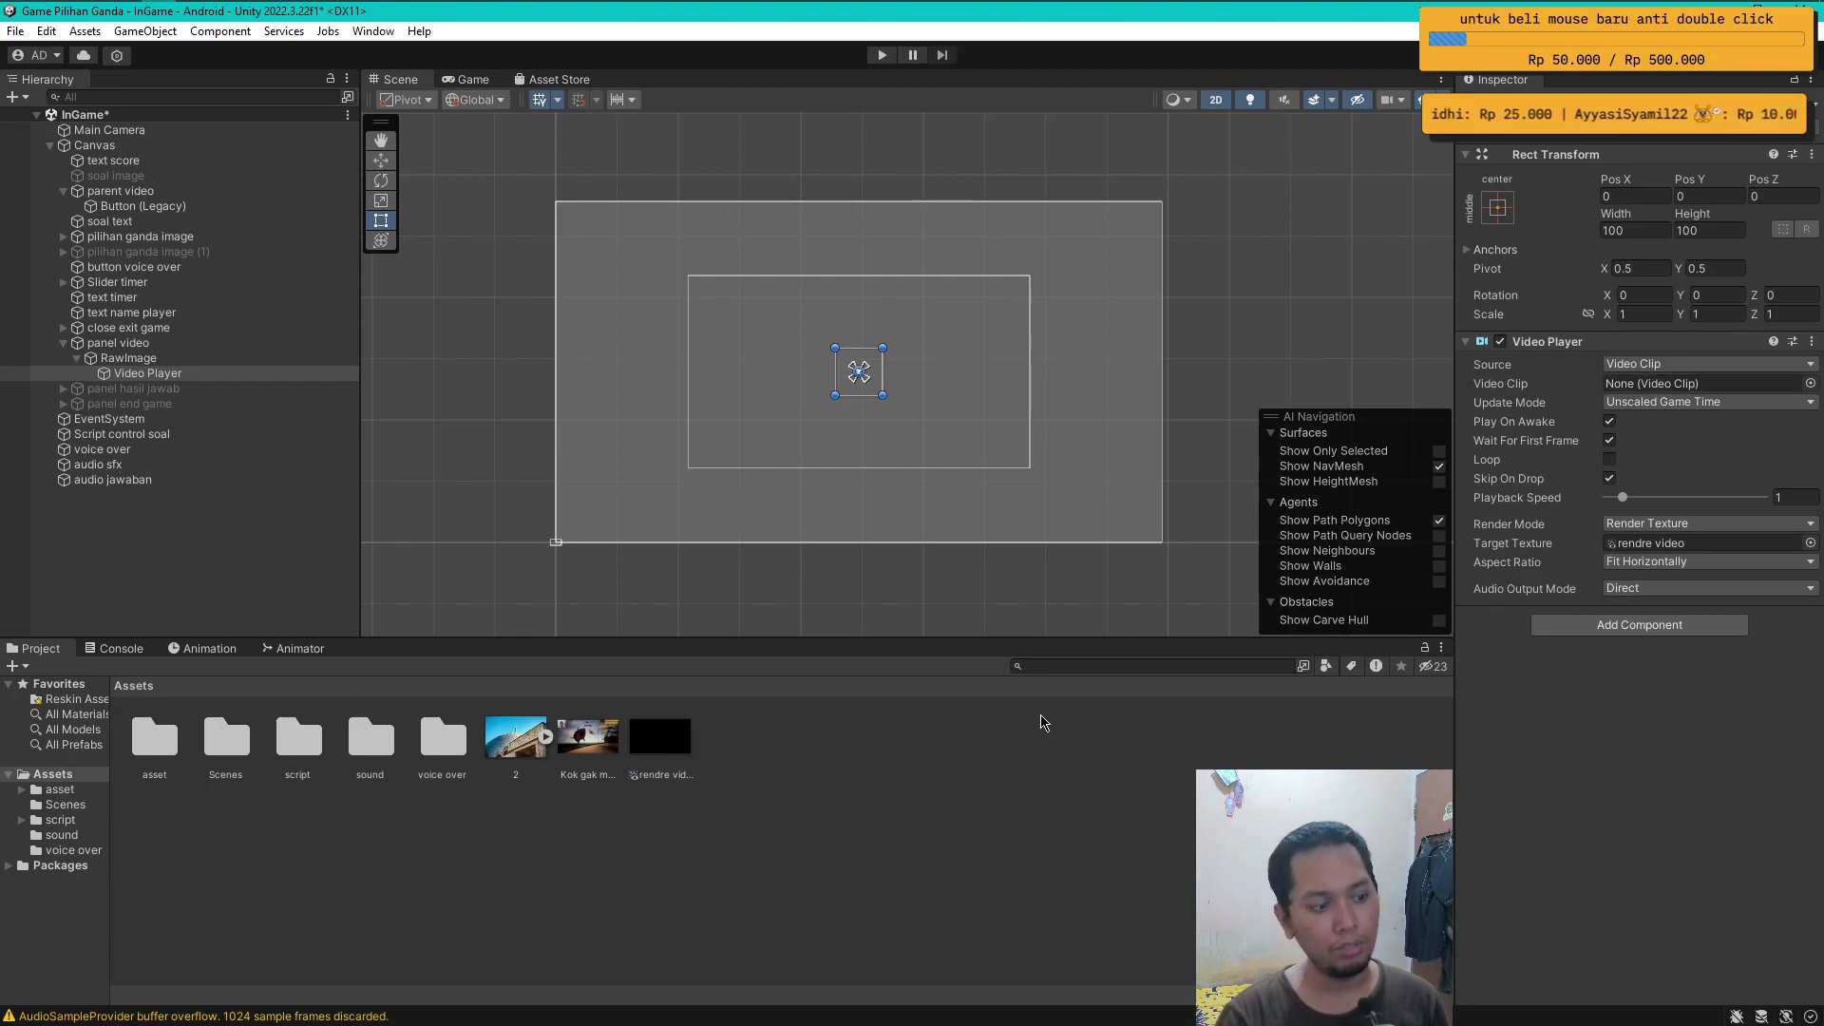
{"action": "left_click_drag", "start_coordinate": [606, 743], "coordinate": [1705, 383]}
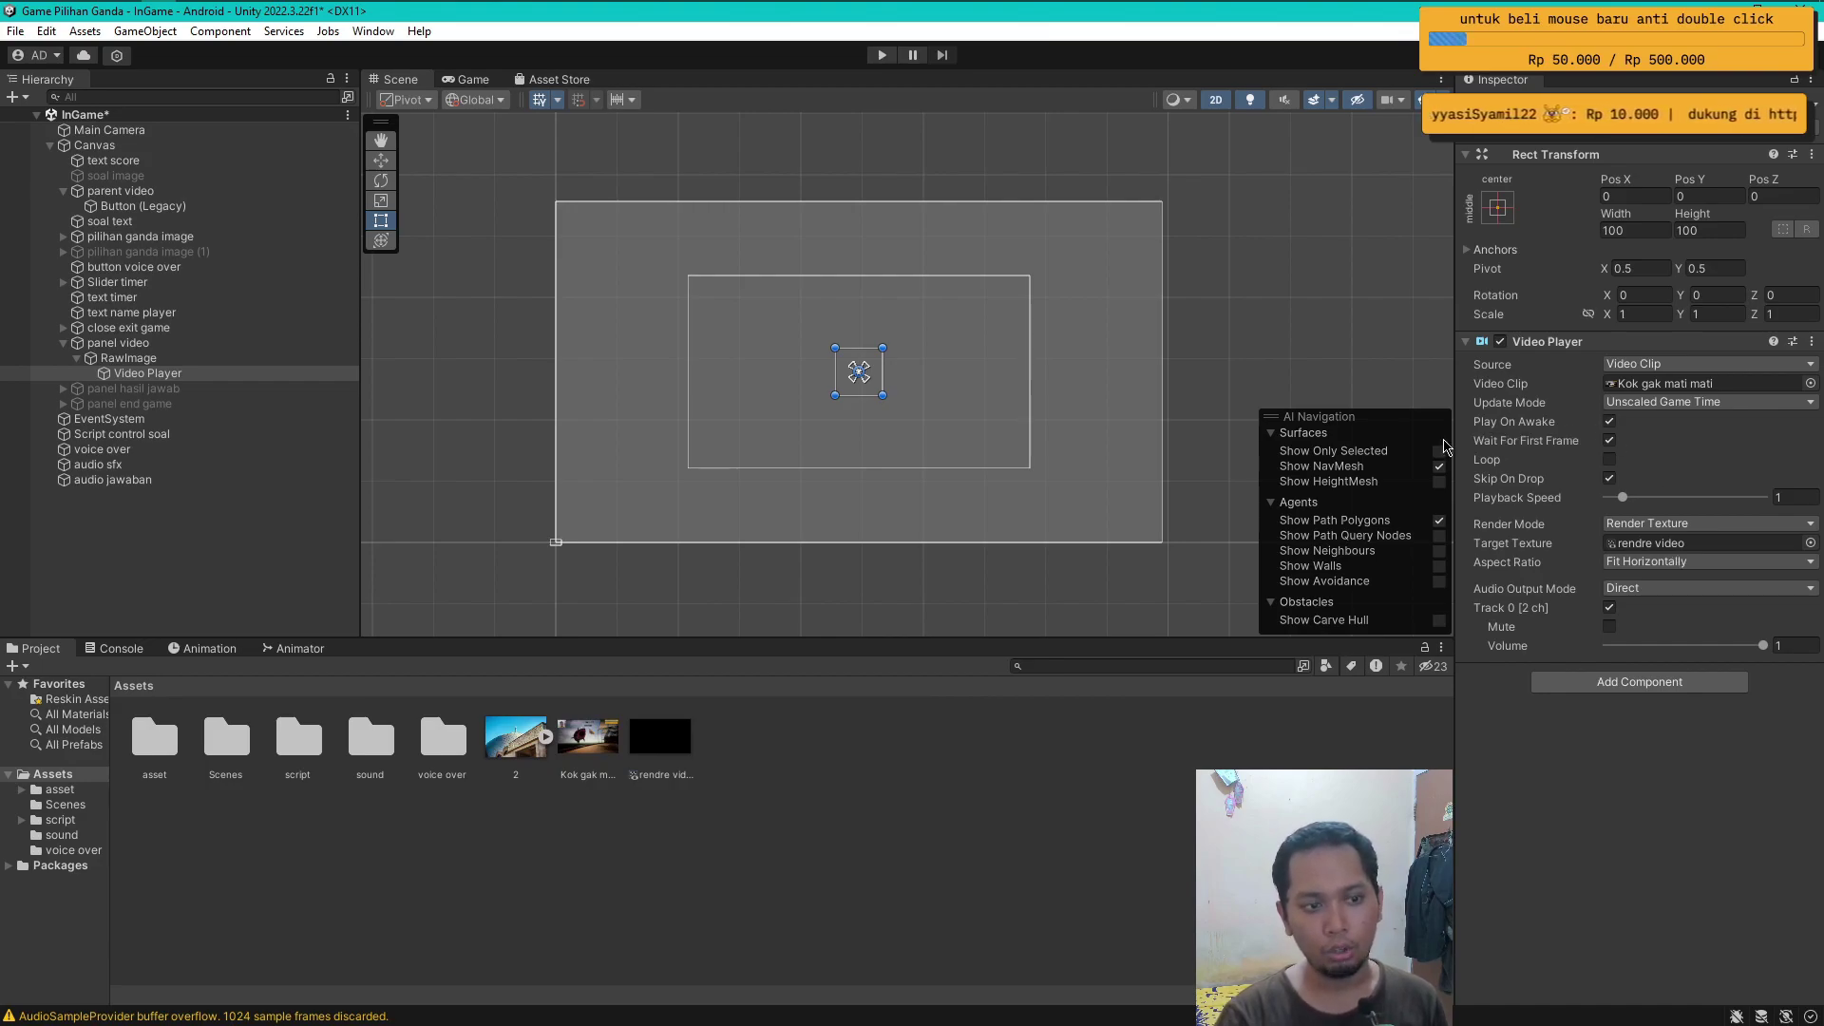
{"action": "left_click", "coordinate": [176, 558]}
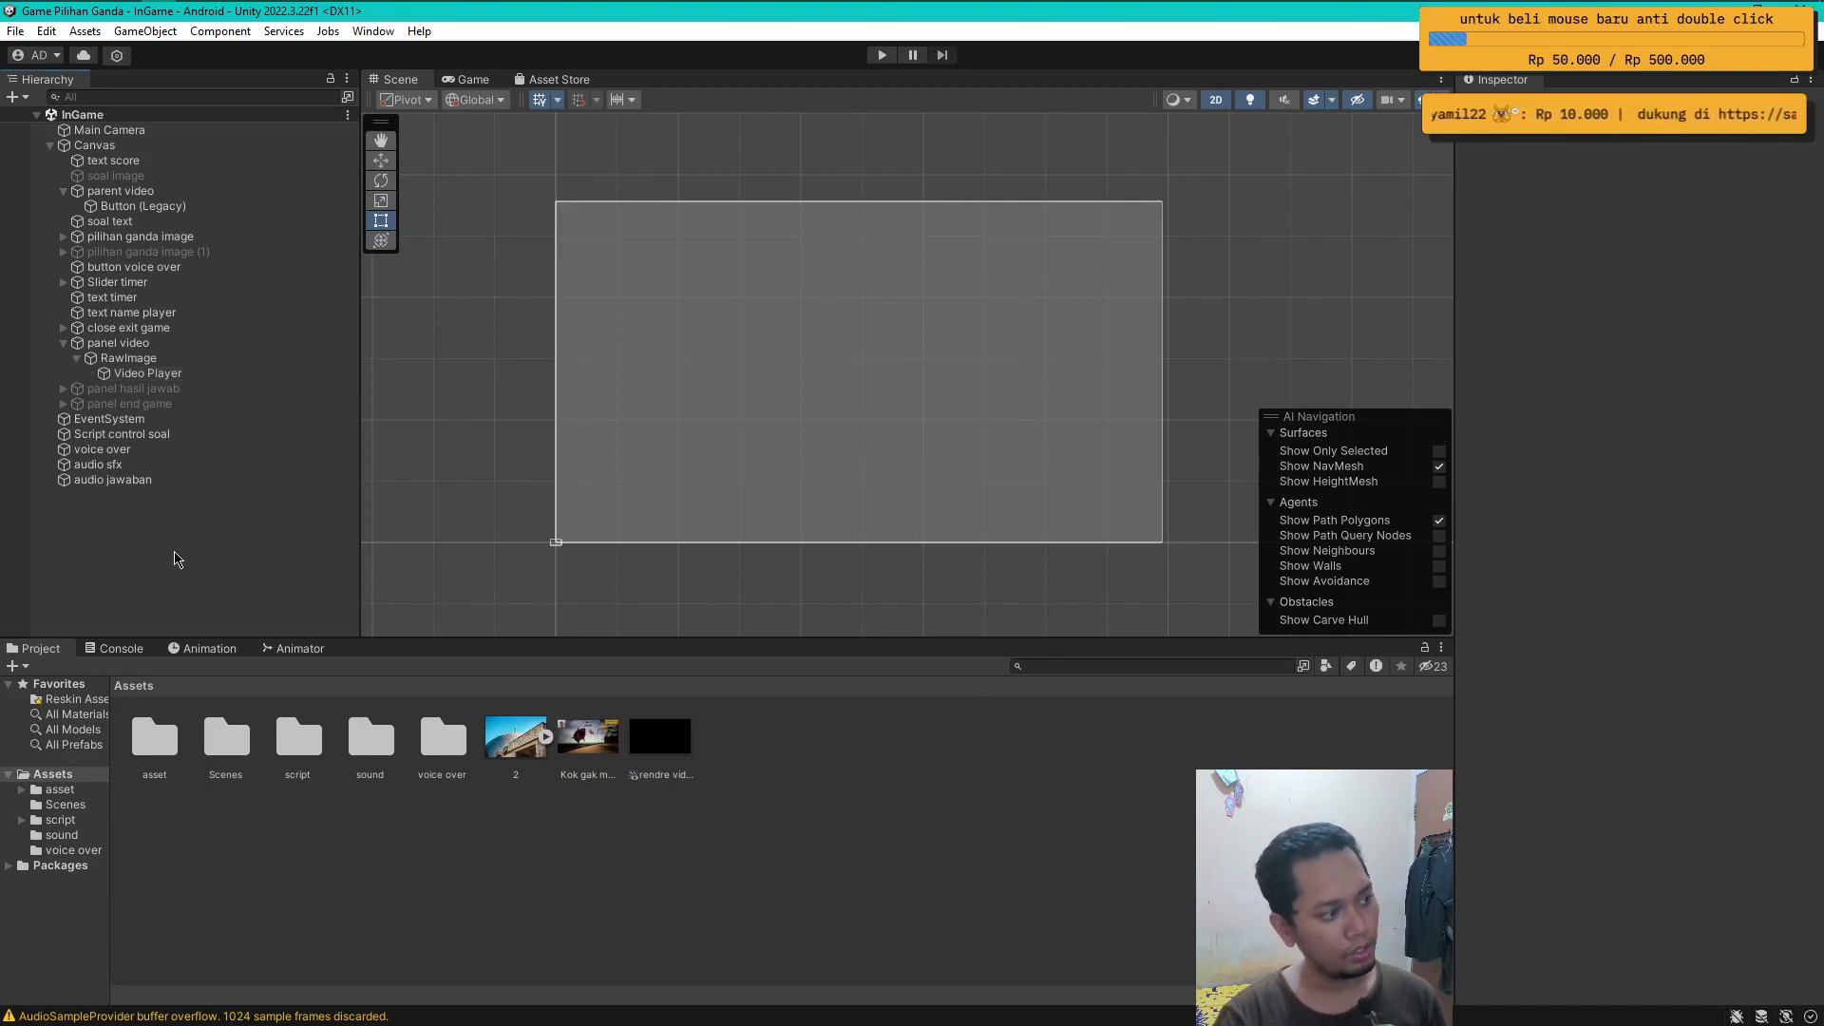
- Enter Play mode and watch the Kok gak mati mati clip play inside the video panel
{"action": "left_click", "coordinate": [888, 55]}
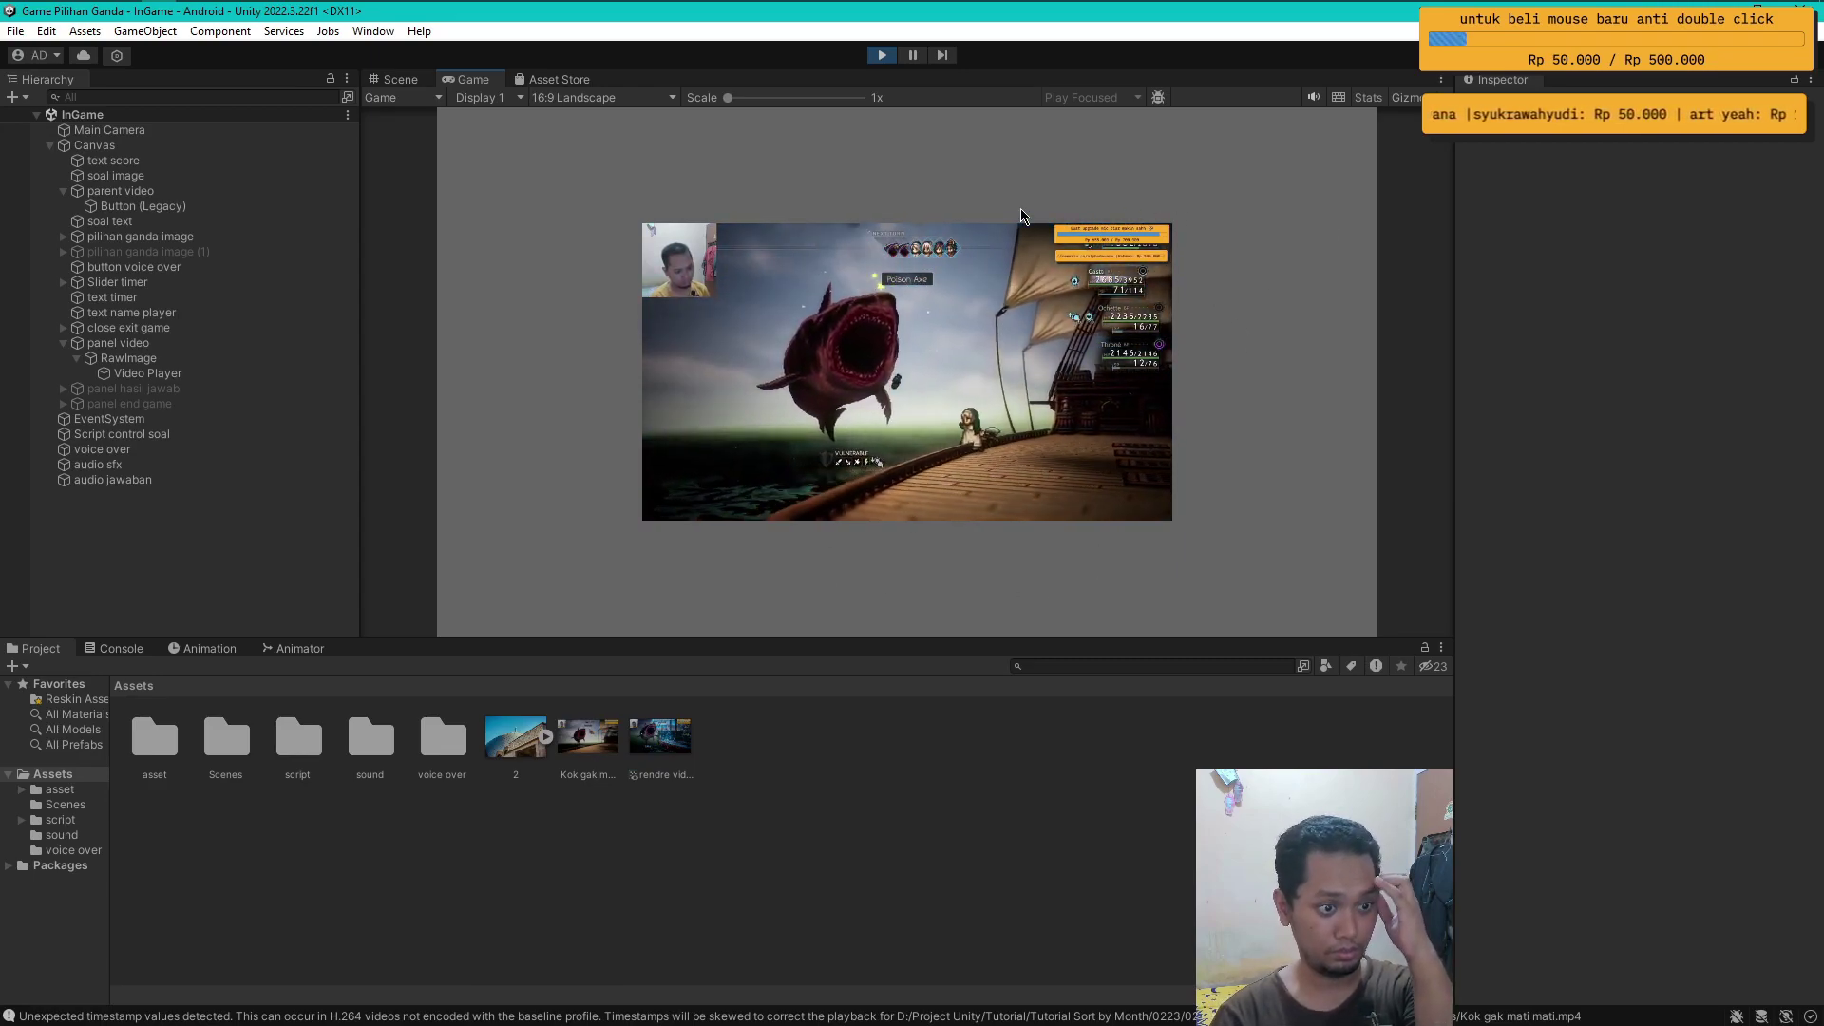
- Stop the game and add a legacy Button under panel video
{"action": "left_click", "coordinate": [882, 55]}
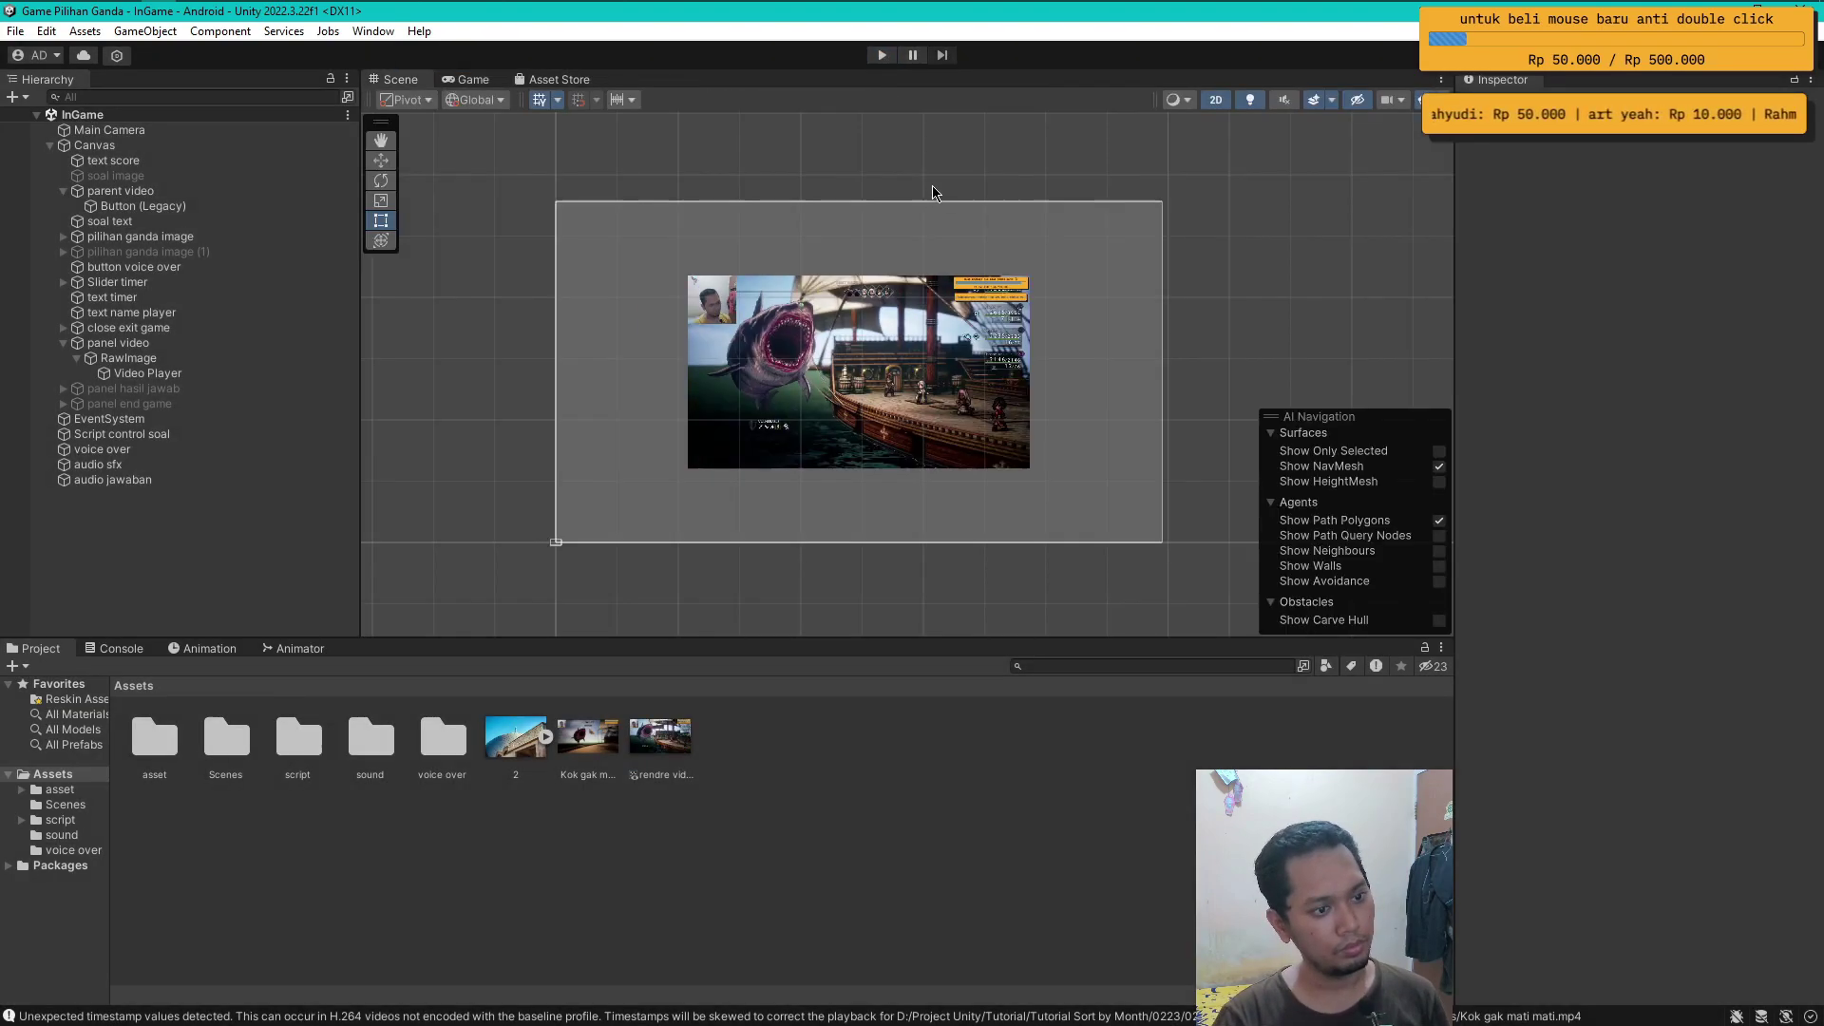
{"action": "left_click", "coordinate": [76, 358]}
{"action": "right_click", "coordinate": [134, 343]}
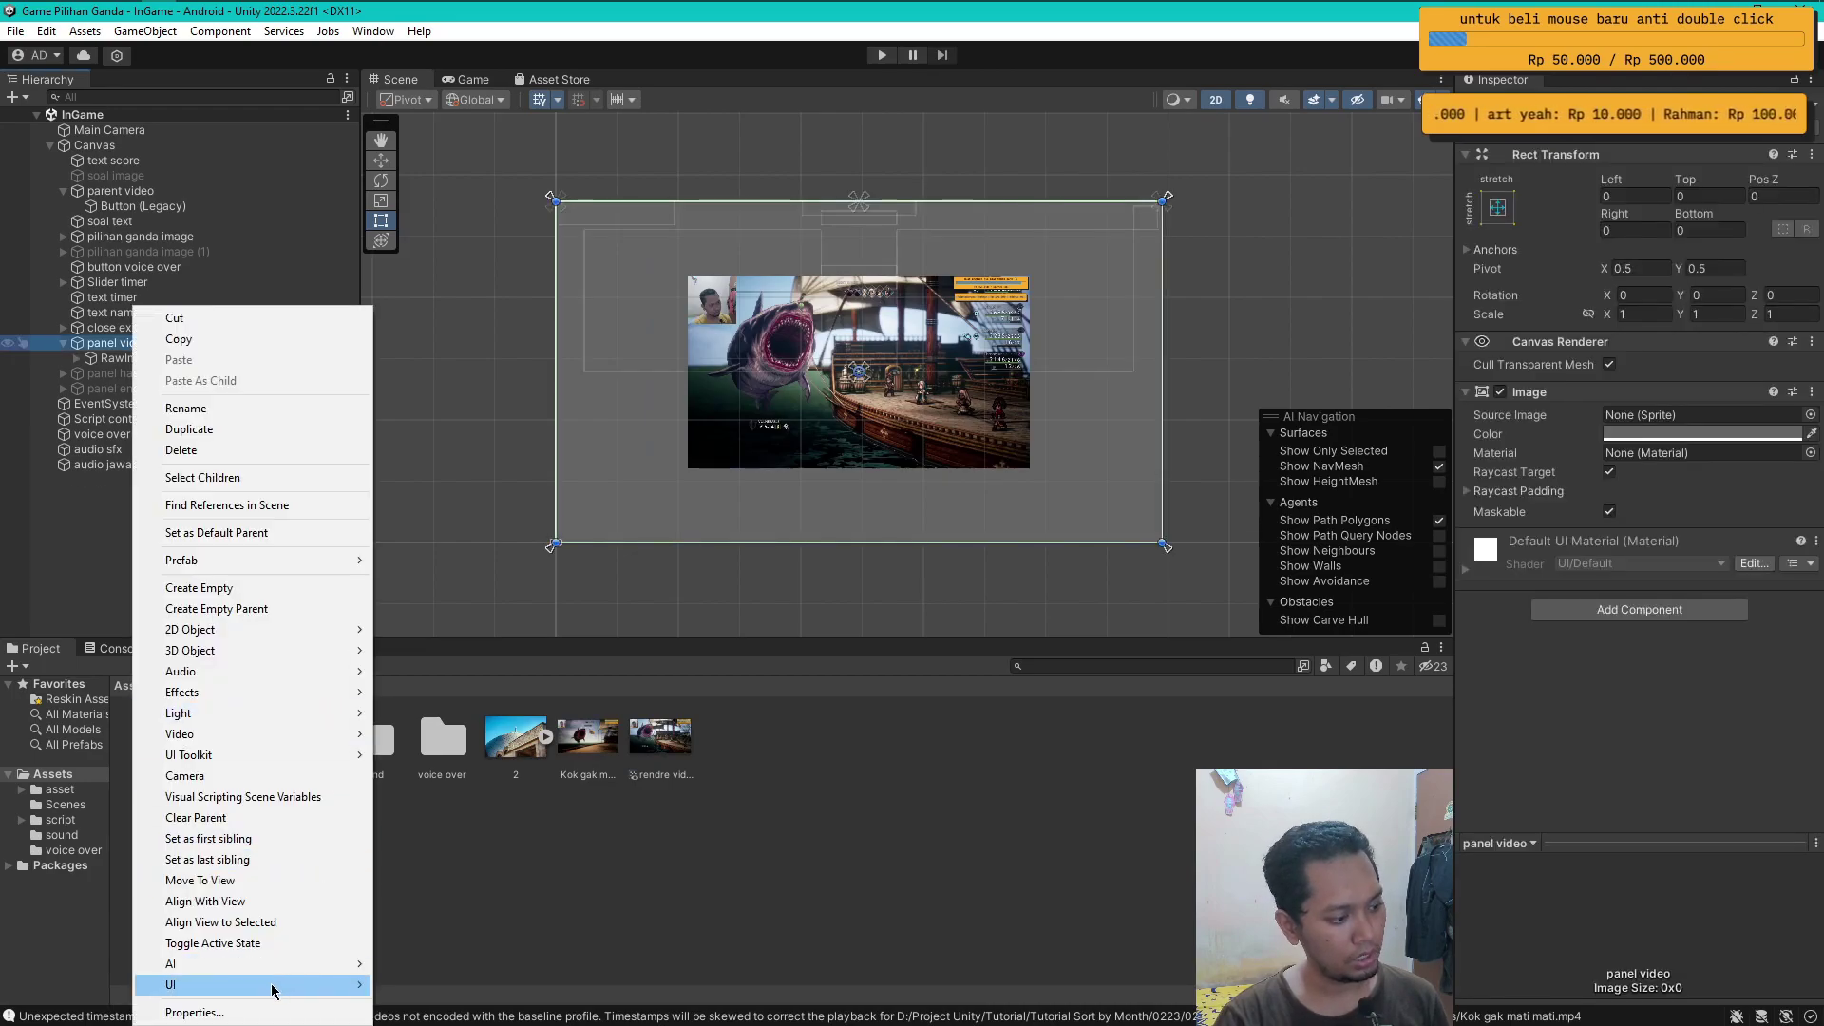
{"action": "mouse_move", "coordinate": [300, 988]}
{"action": "mouse_move", "coordinate": [559, 988]}
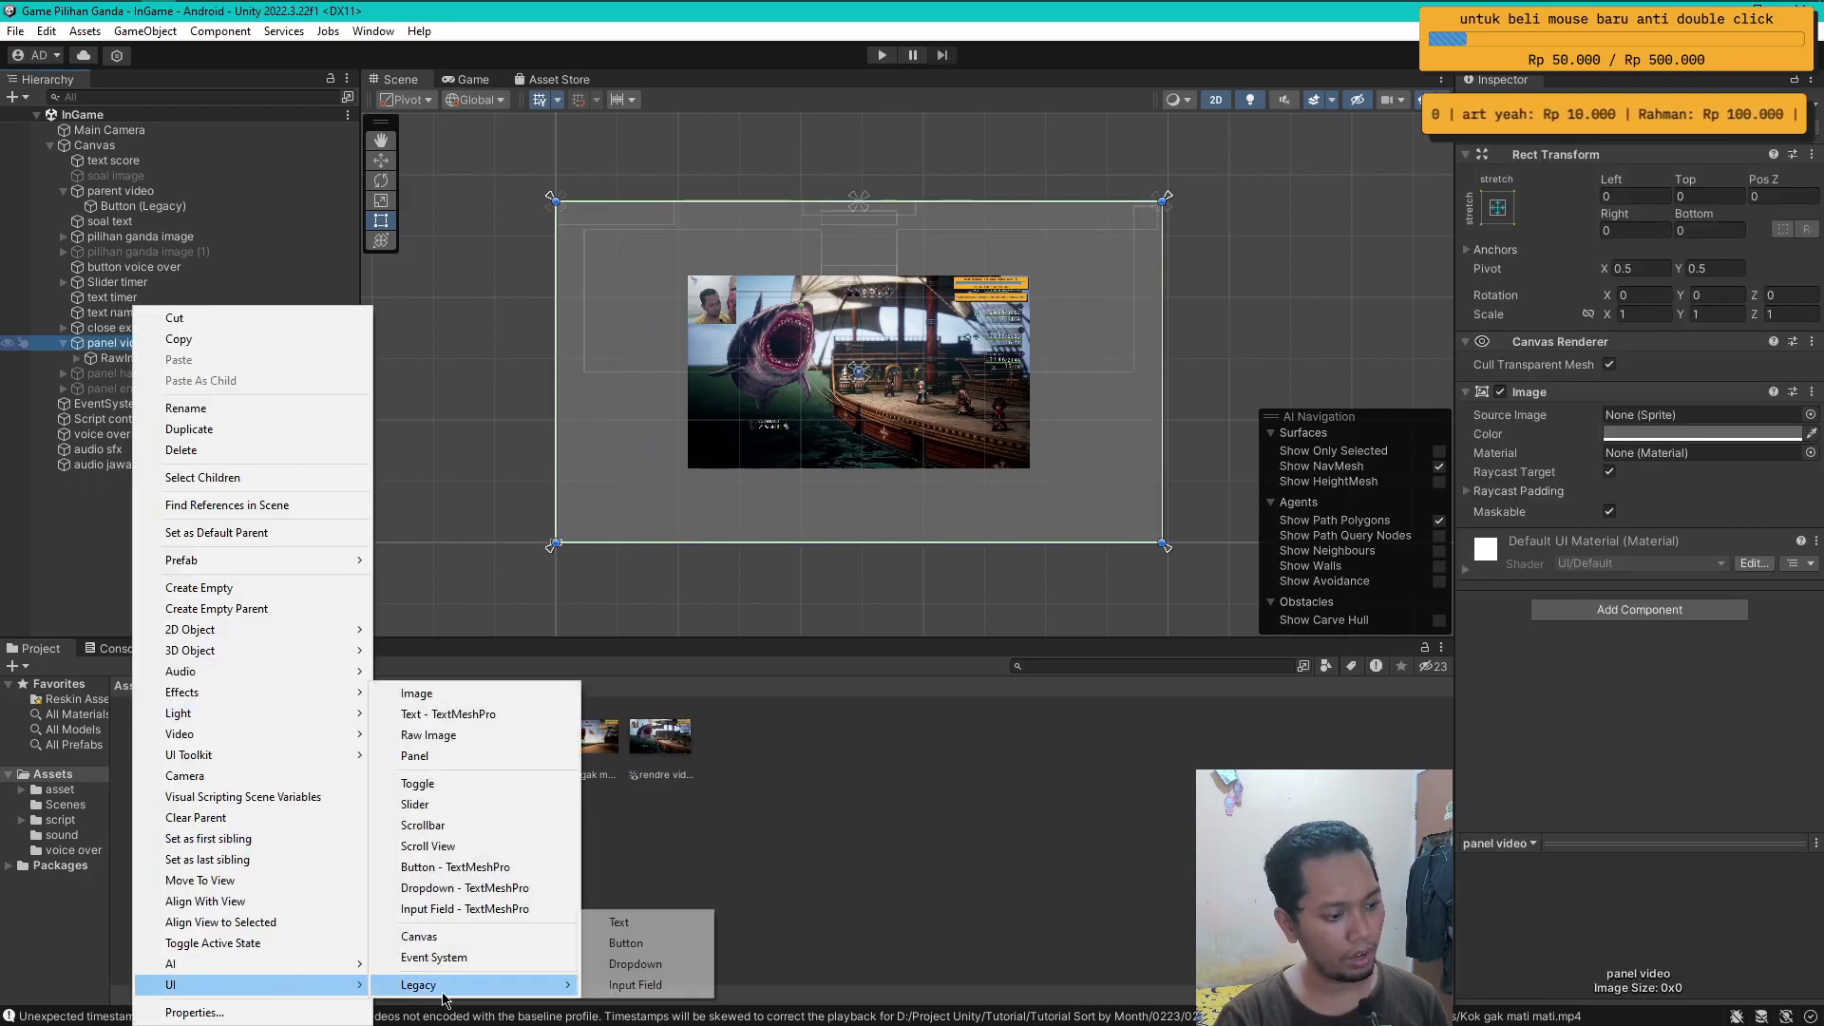
{"action": "left_click", "coordinate": [627, 944]}
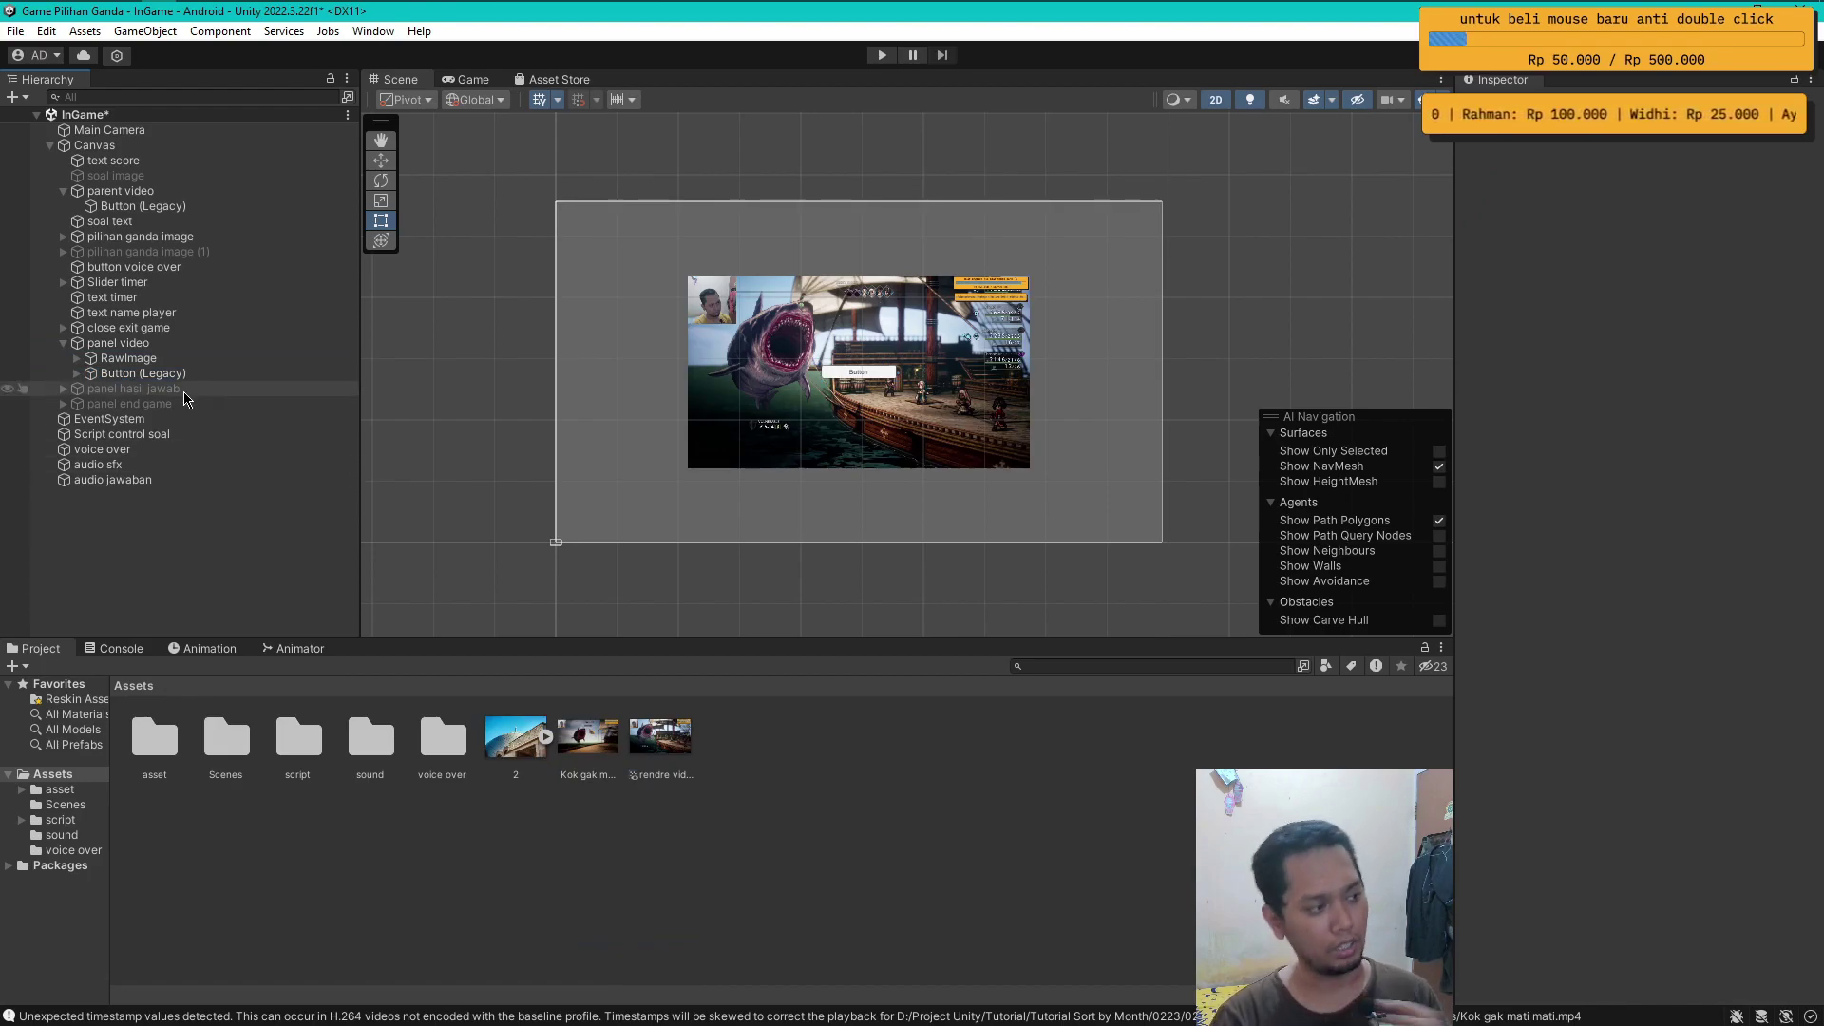
- Move the new button below the video frame to Pos Y -253
{"action": "left_click", "coordinate": [142, 373]}
{"action": "left_click", "coordinate": [112, 542]}
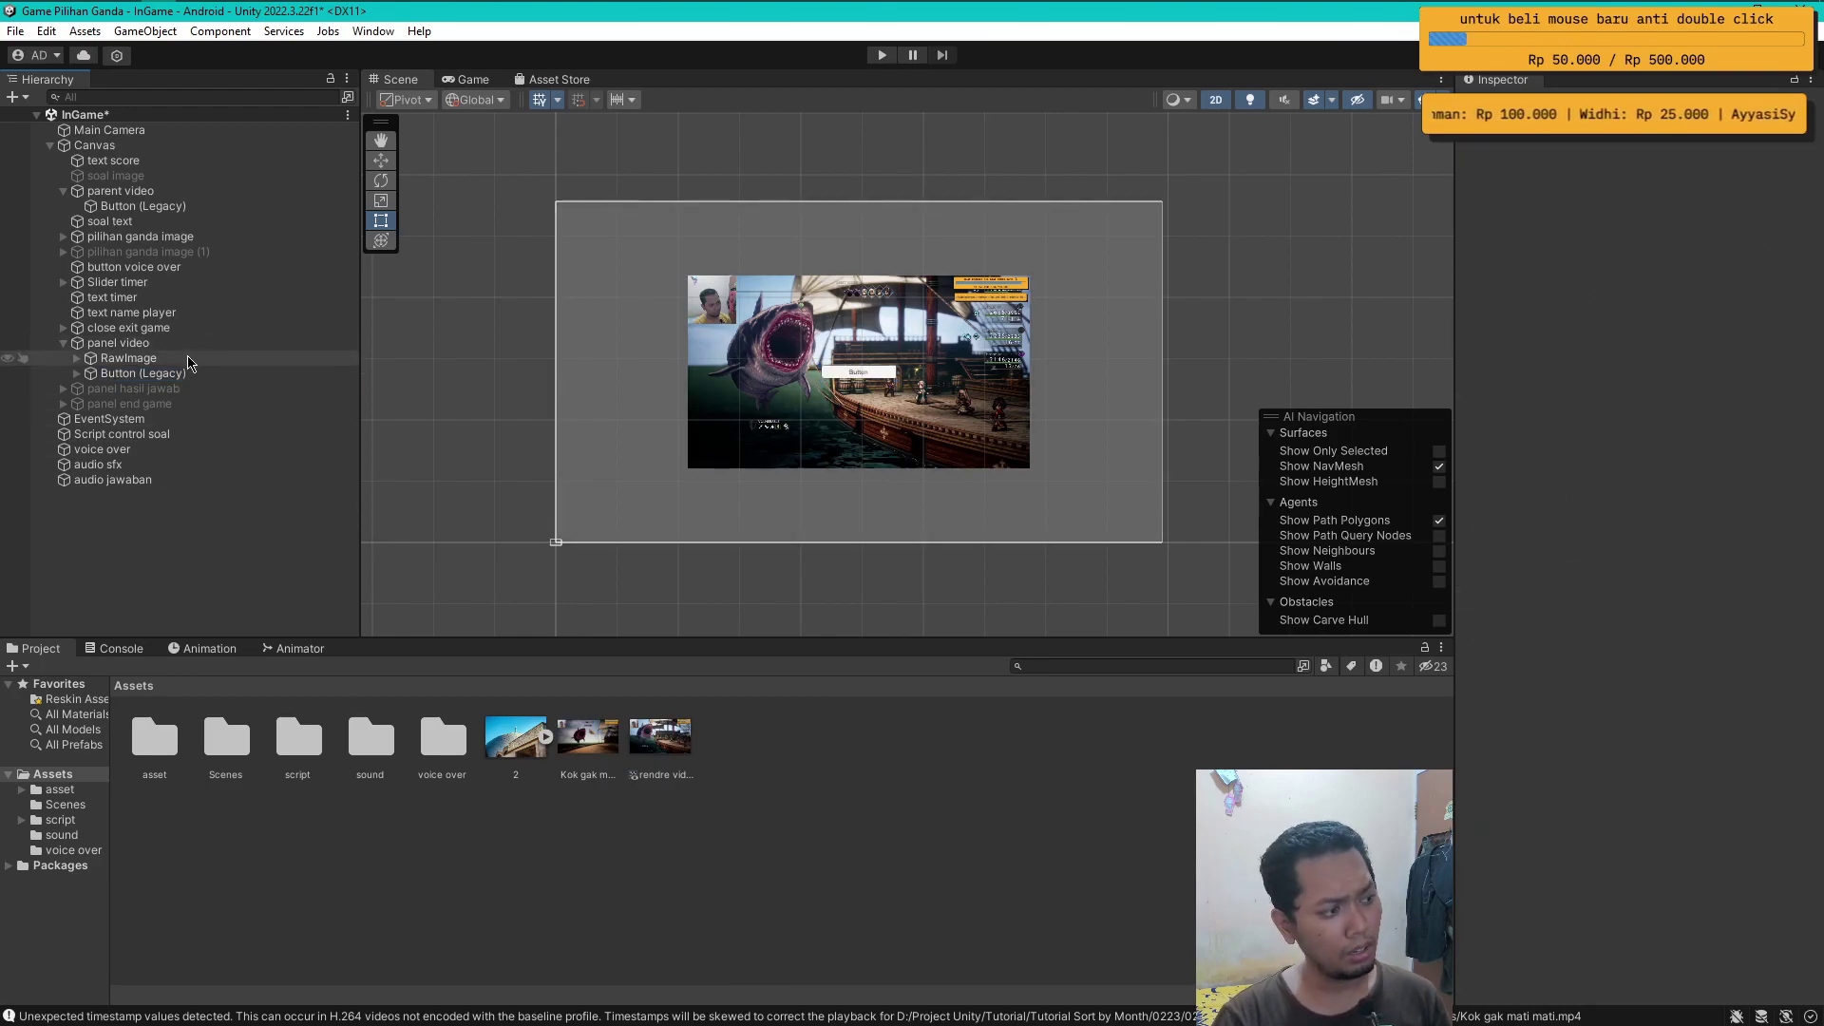
{"action": "left_click", "coordinate": [858, 370]}
{"action": "key", "text": "w"}
{"action": "left_click_drag", "start_coordinate": [865, 355], "coordinate": [860, 430]}
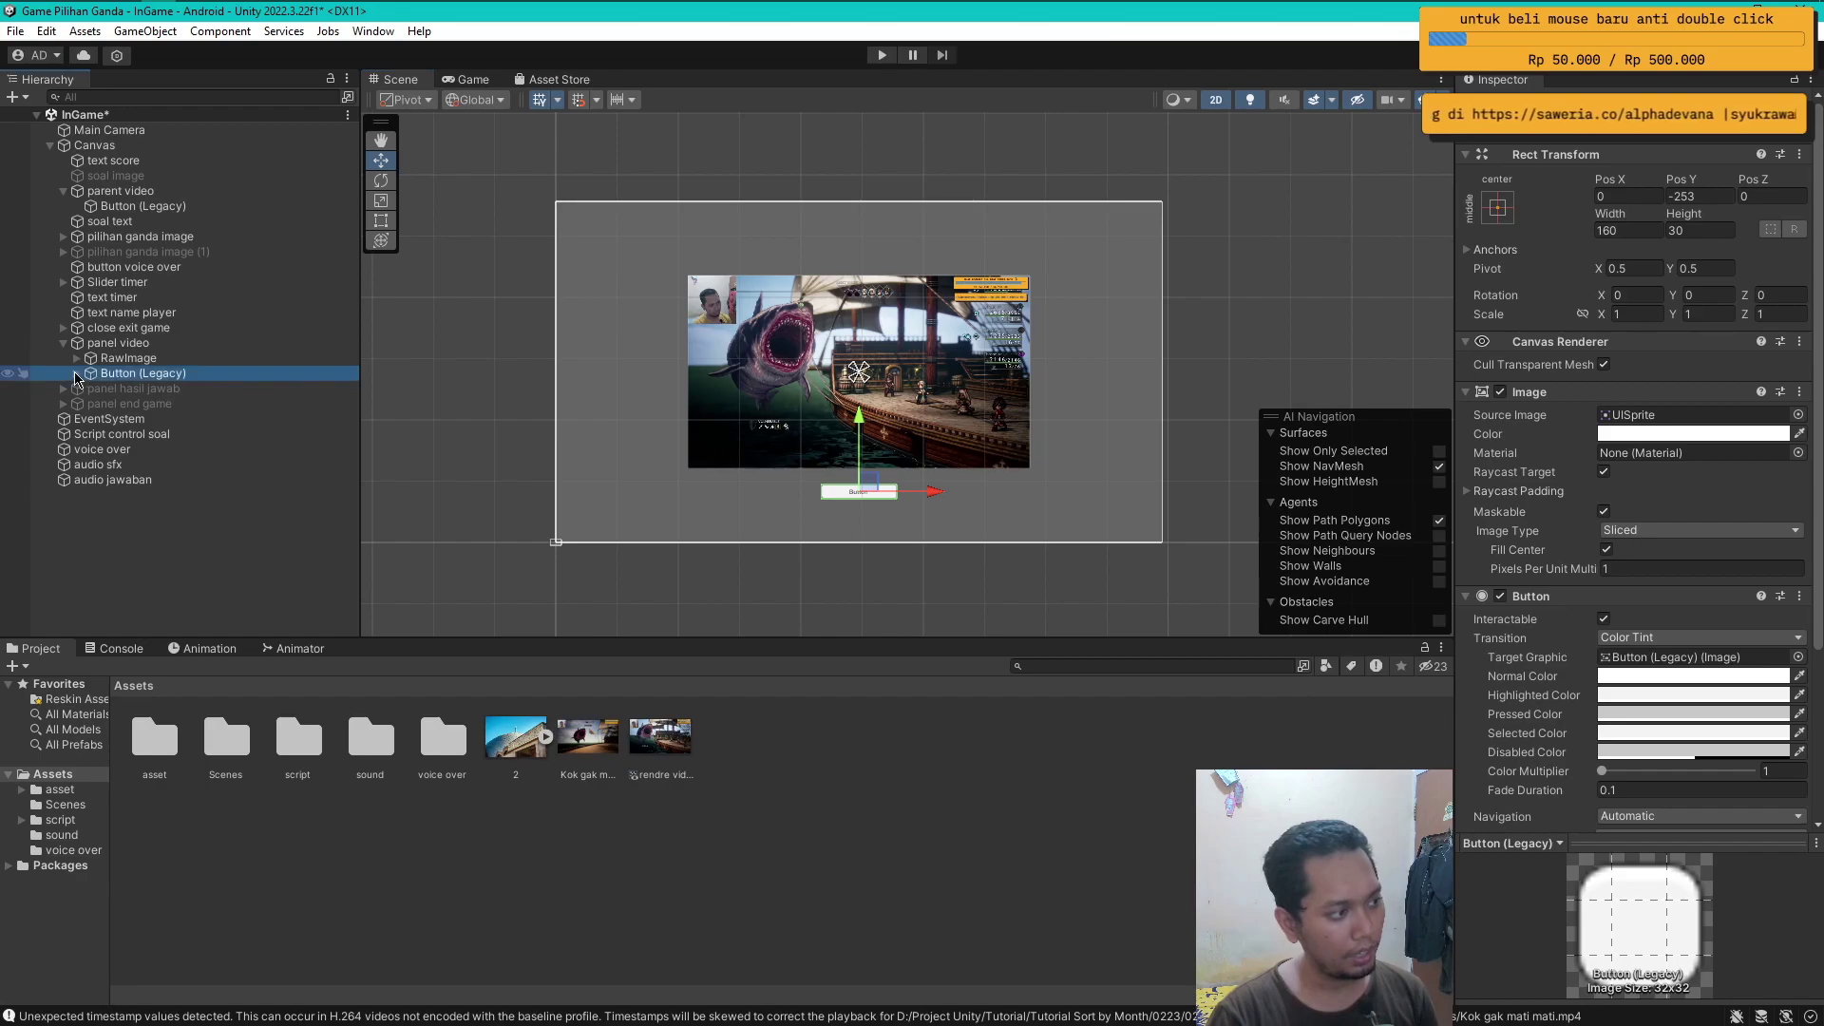
- Delete the button's Text child so it has no label
{"action": "key", "text": "Right"}
{"action": "left_click", "coordinate": [135, 388]}
{"action": "key", "text": "Delete"}
{"action": "left_click", "coordinate": [137, 376]}
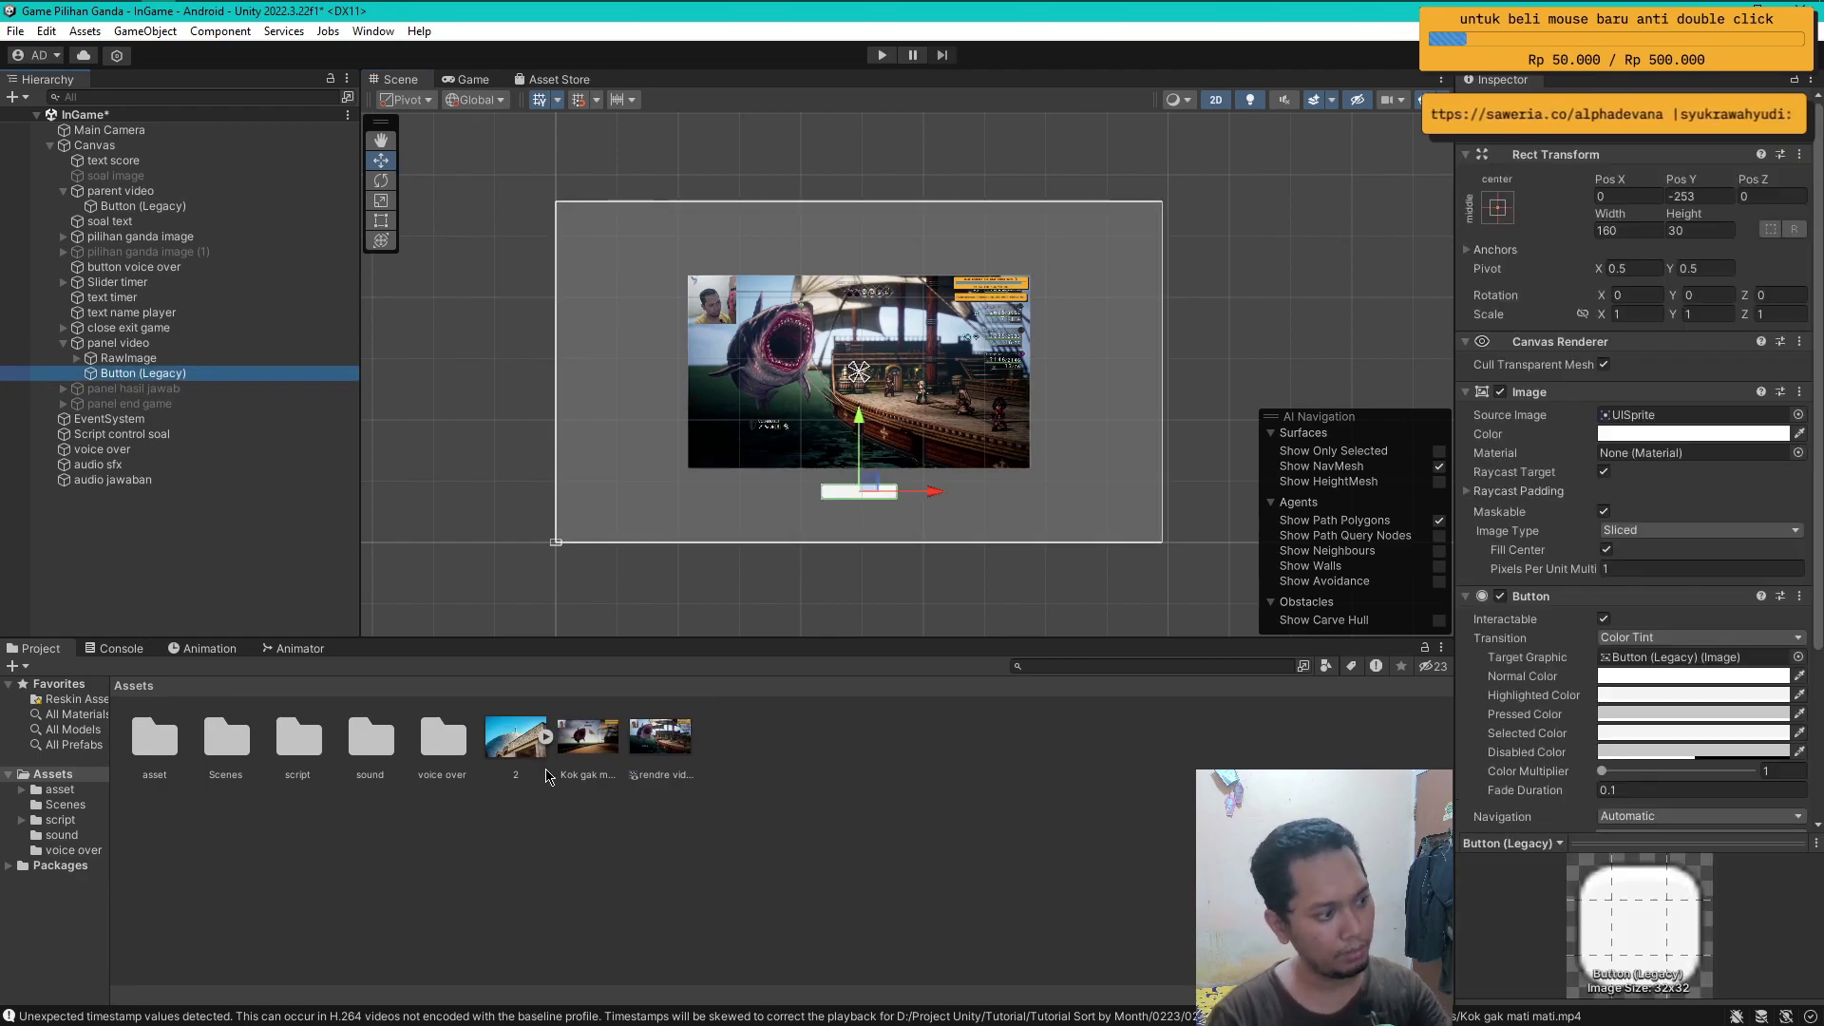
- Give the button the video play sprite and import video stop button.png from Flat icon
{"action": "left_click", "coordinate": [59, 790]}
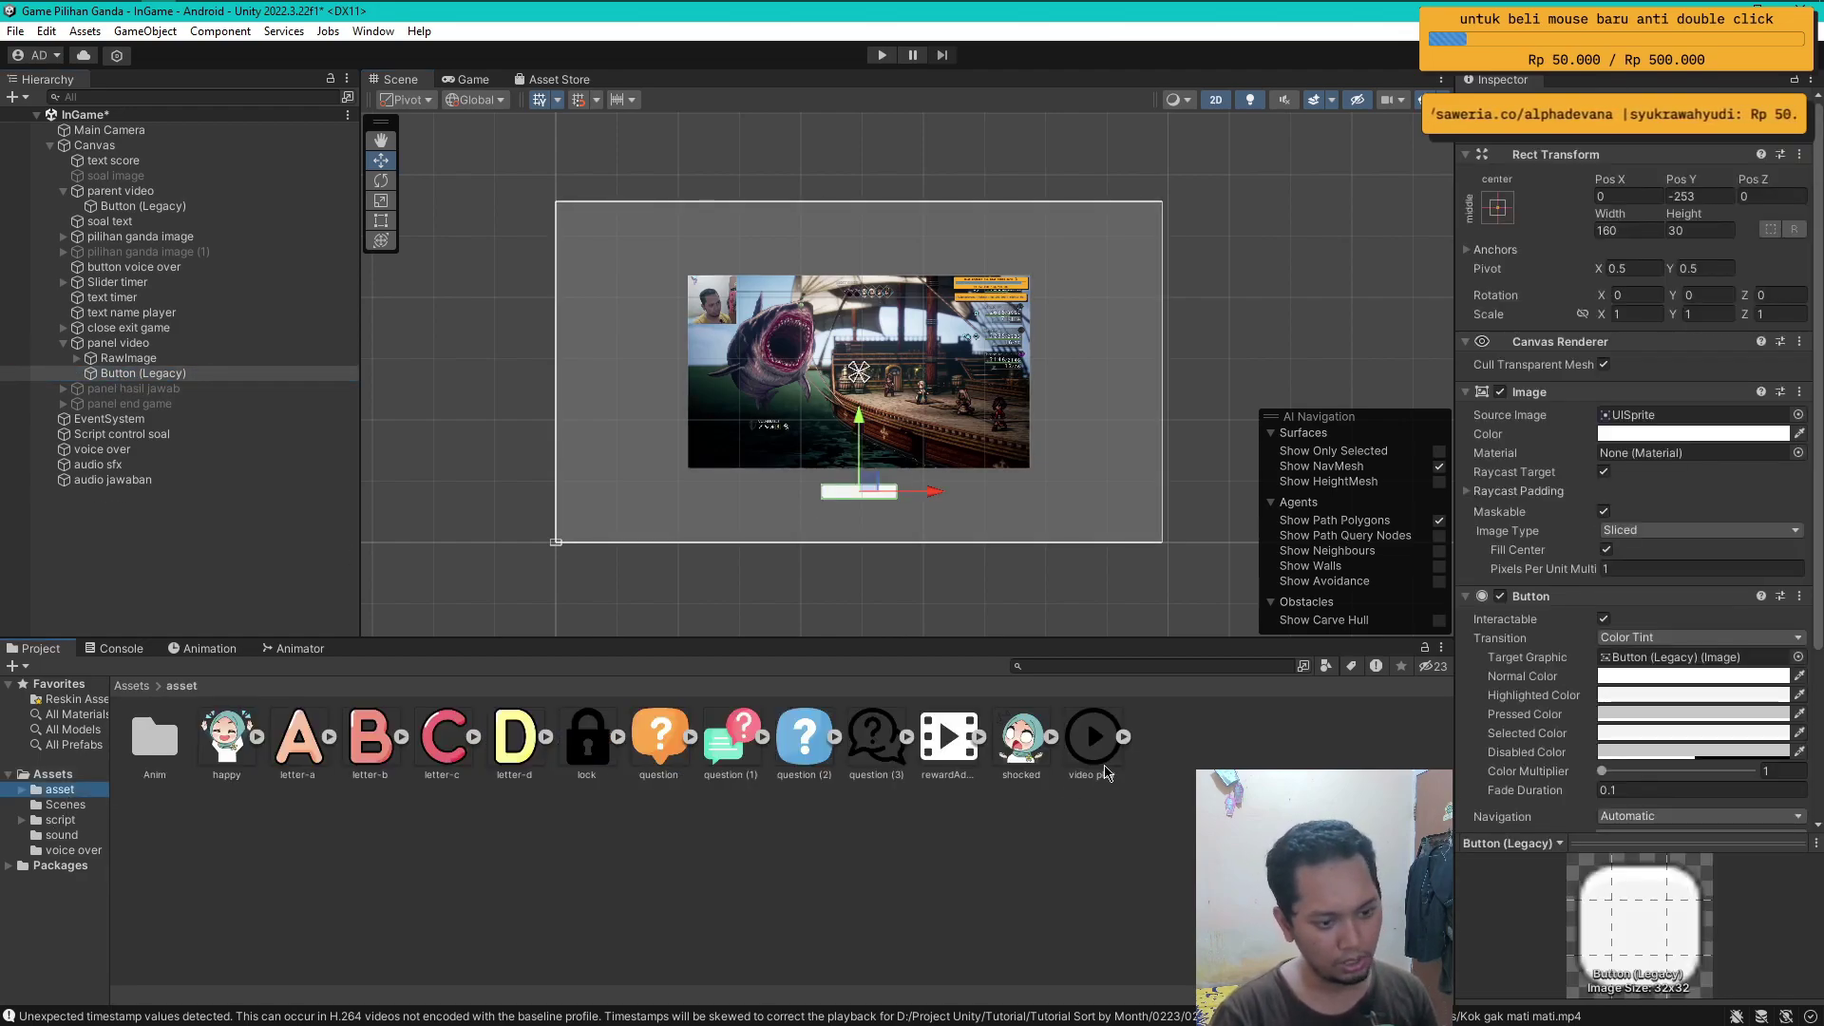
{"action": "left_click_drag", "start_coordinate": [1513, 714], "coordinate": [1701, 415]}
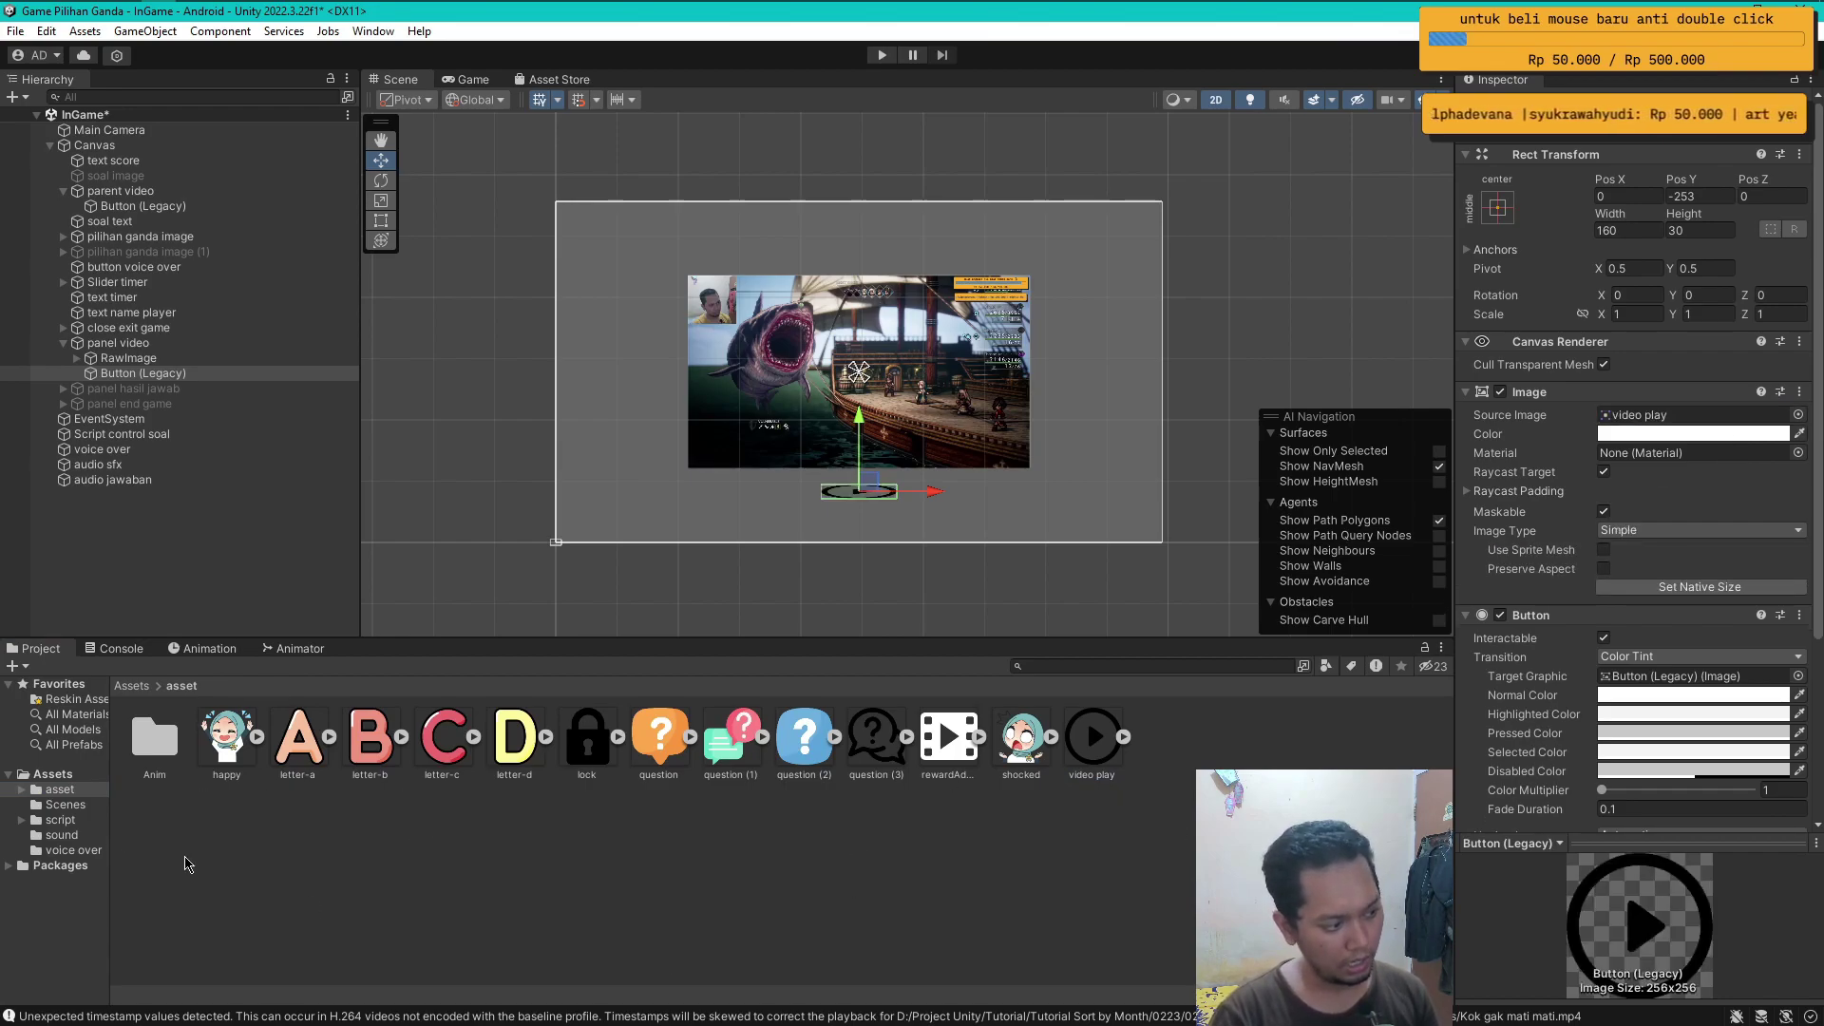
{"action": "right_click", "coordinate": [928, 845]}
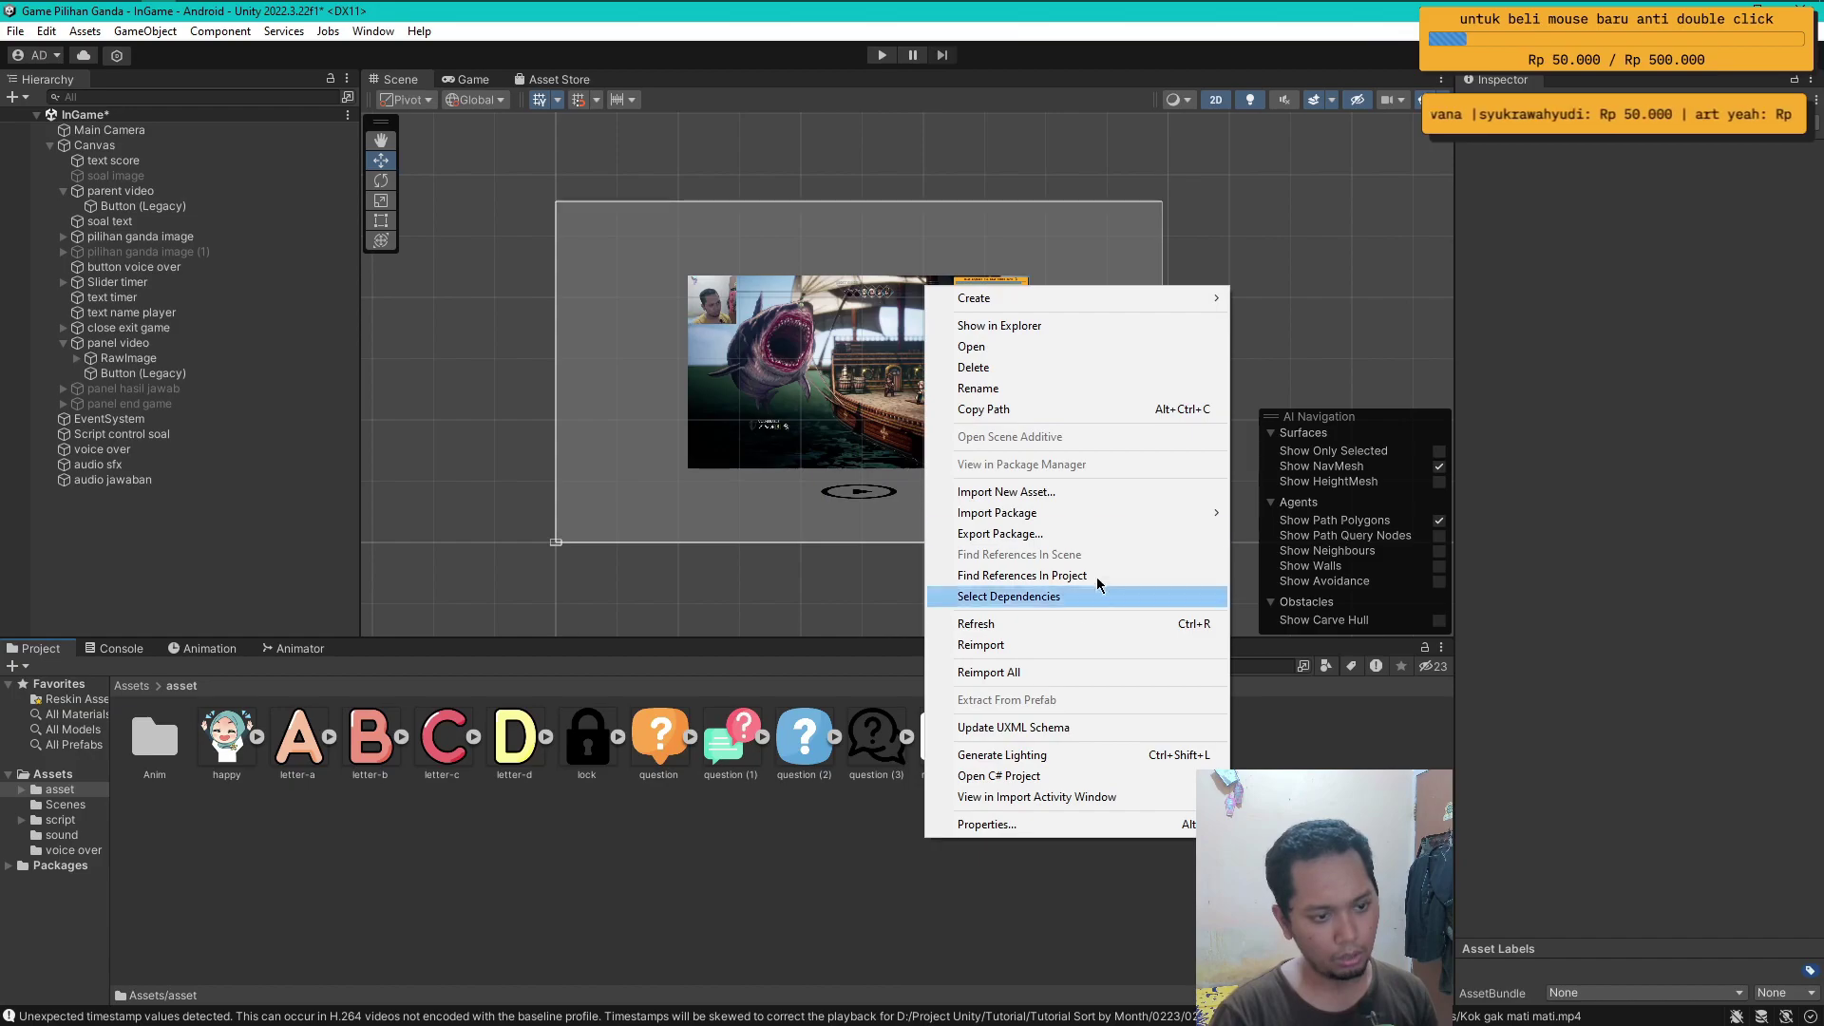
{"action": "left_click", "coordinate": [1104, 494]}
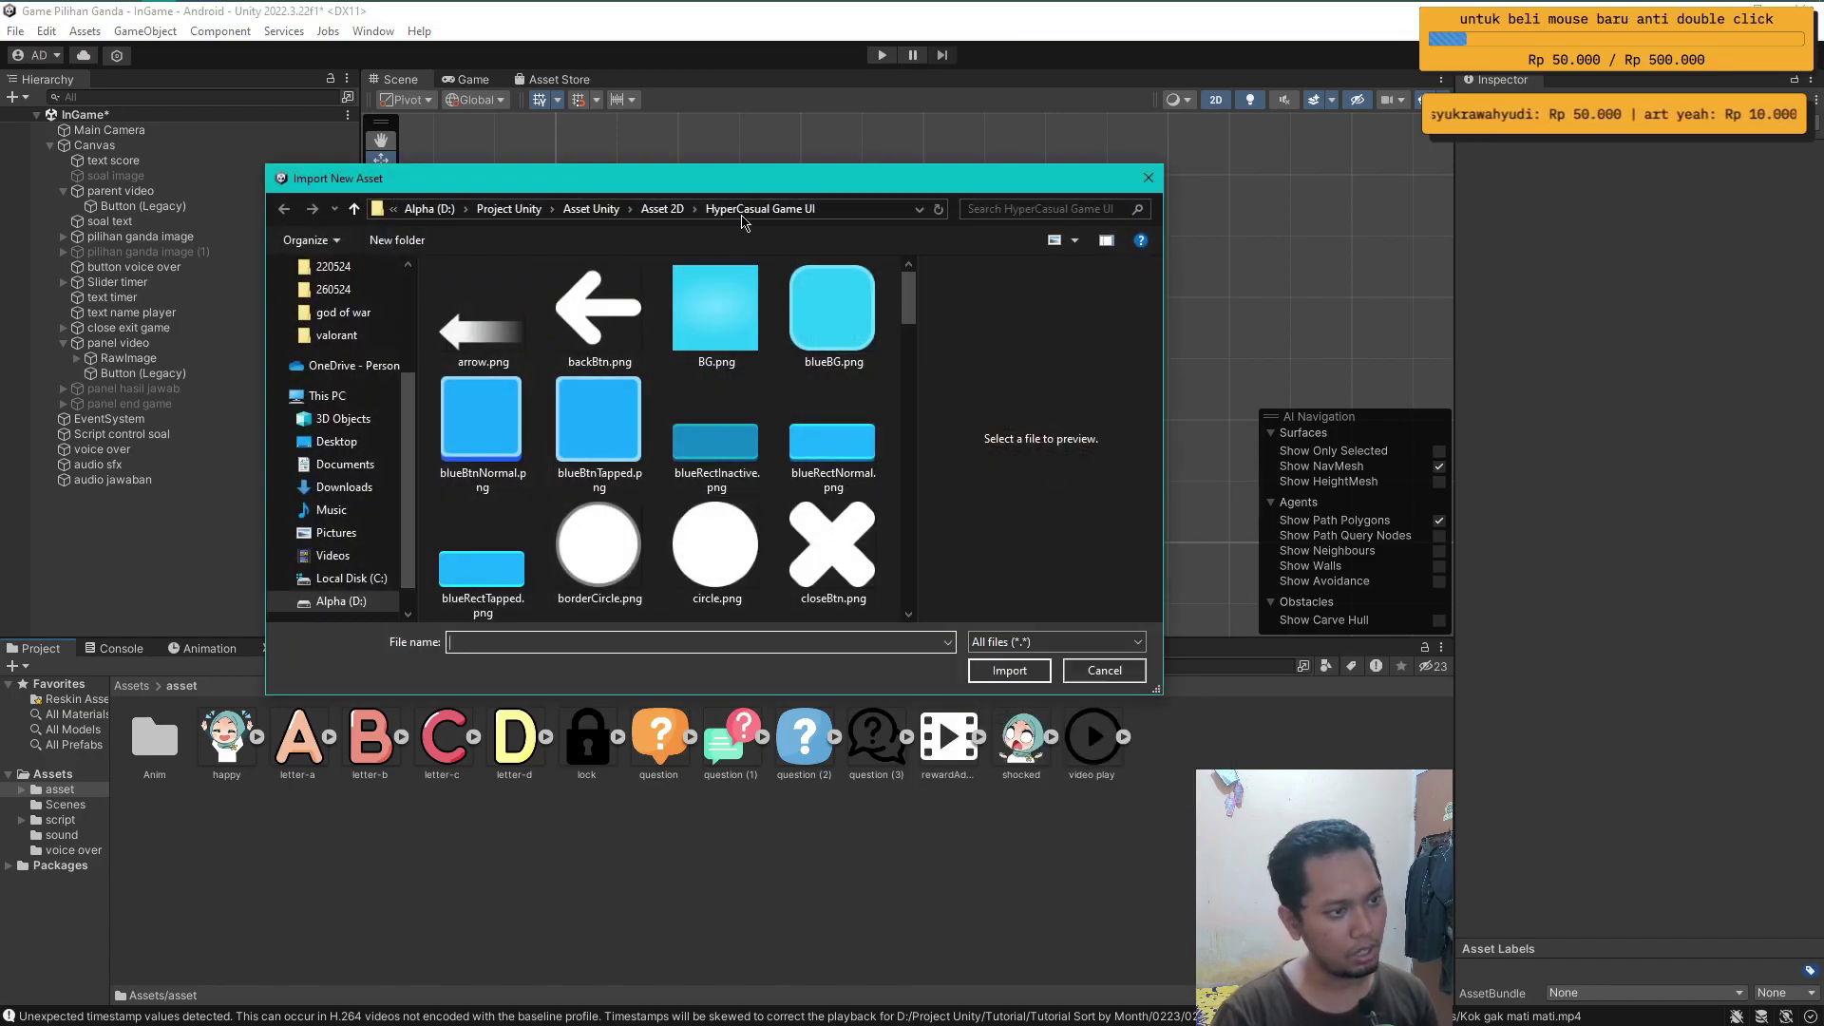
{"action": "left_click", "coordinate": [664, 208]}
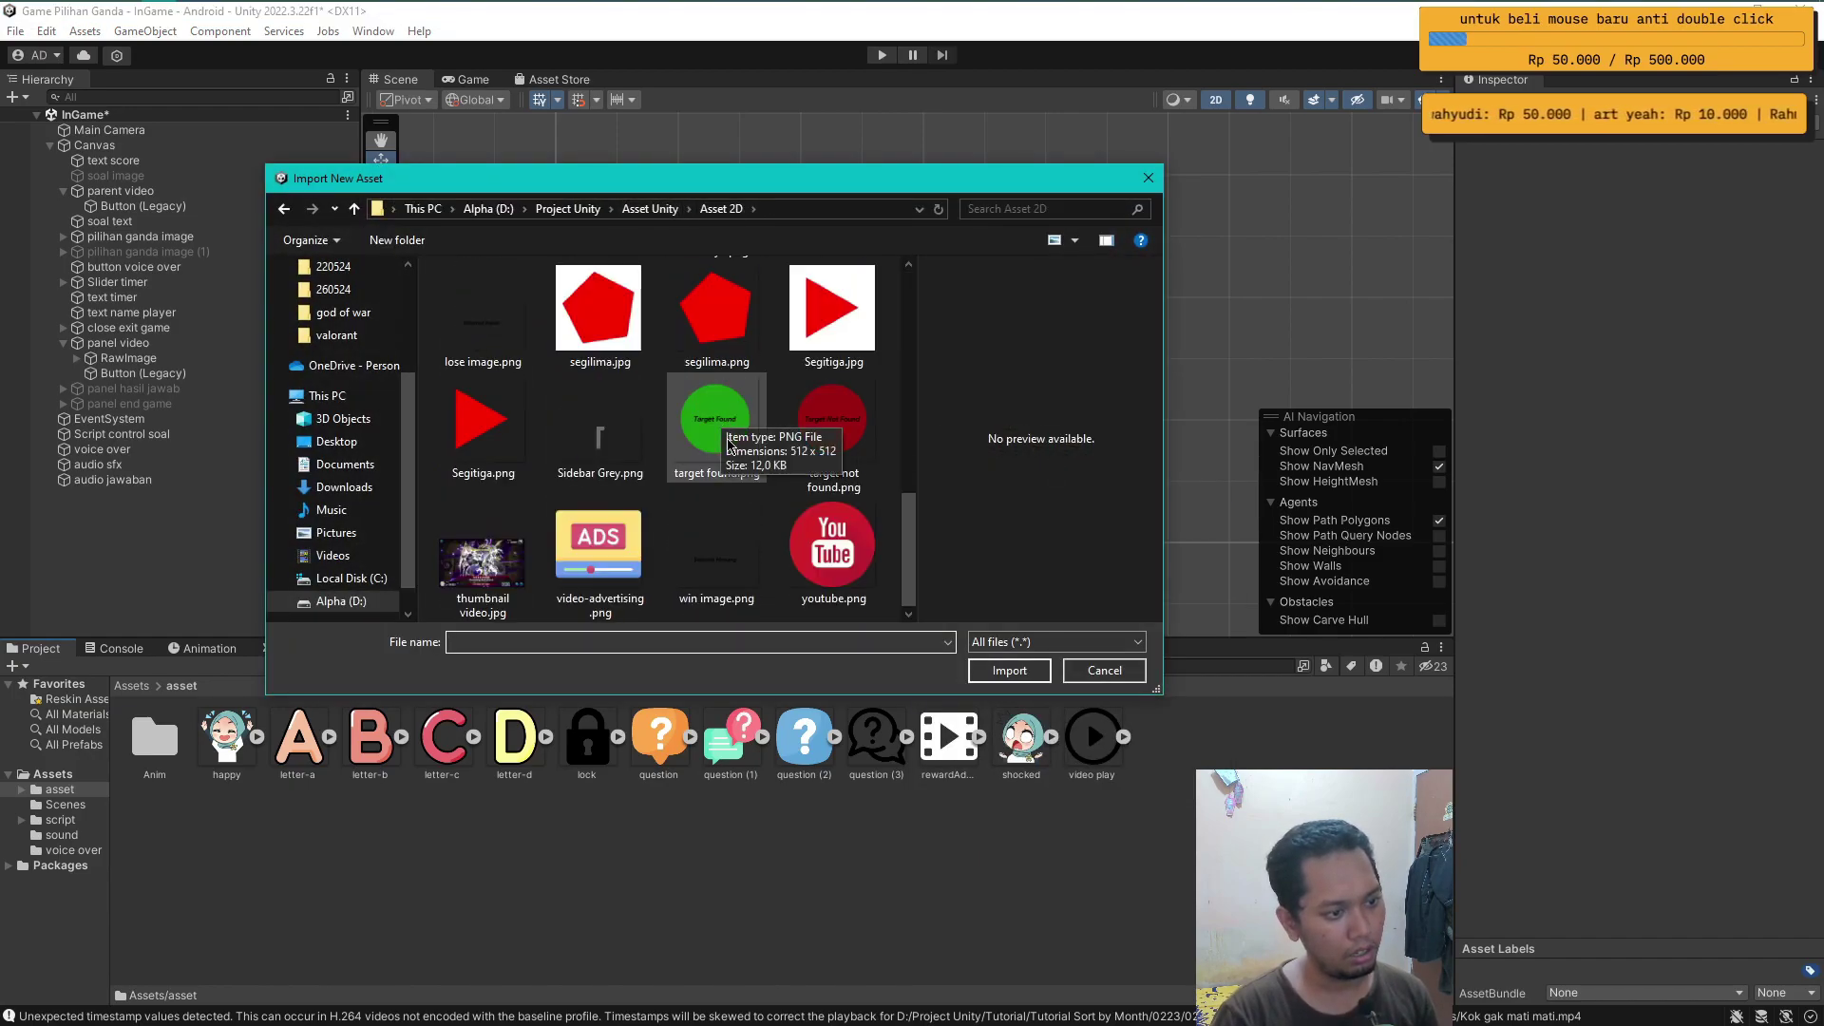
{"action": "double_click", "coordinate": [840, 359]}
{"action": "scroll", "coordinate": [840, 380], "scroll_direction": "down", "scroll_amount": 5}
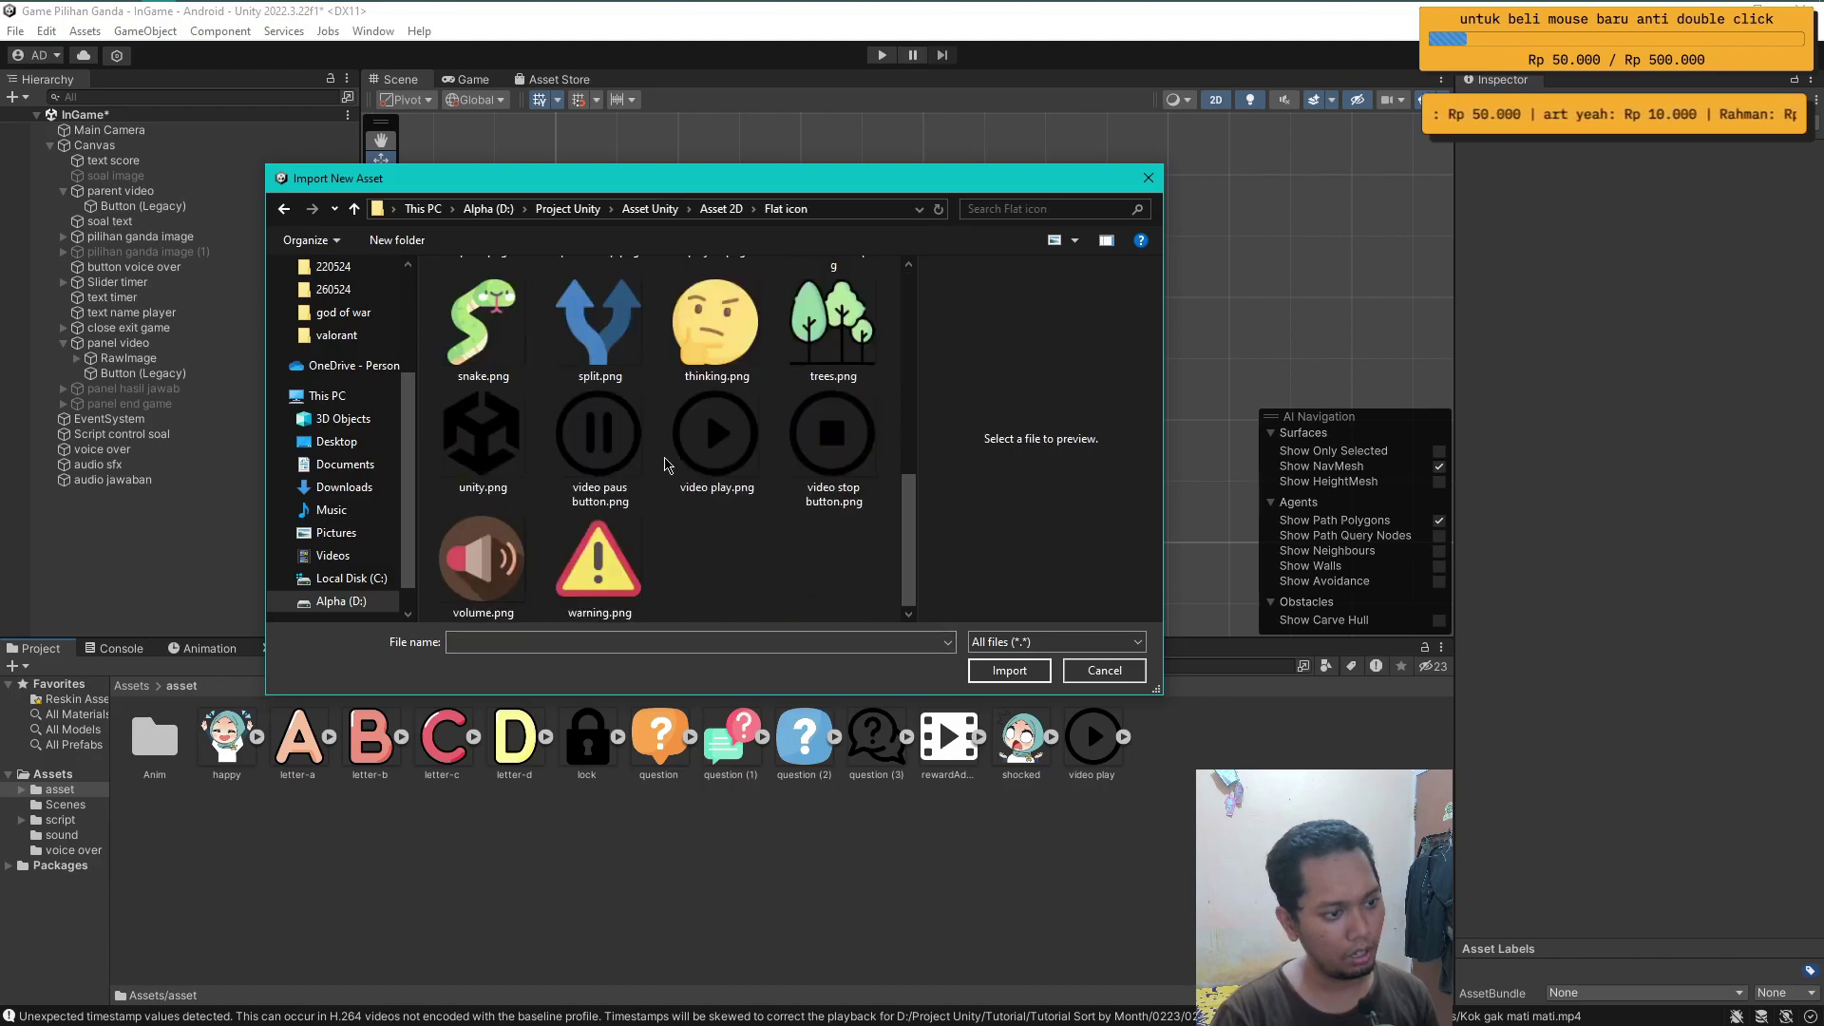
{"action": "left_click", "coordinate": [832, 442]}
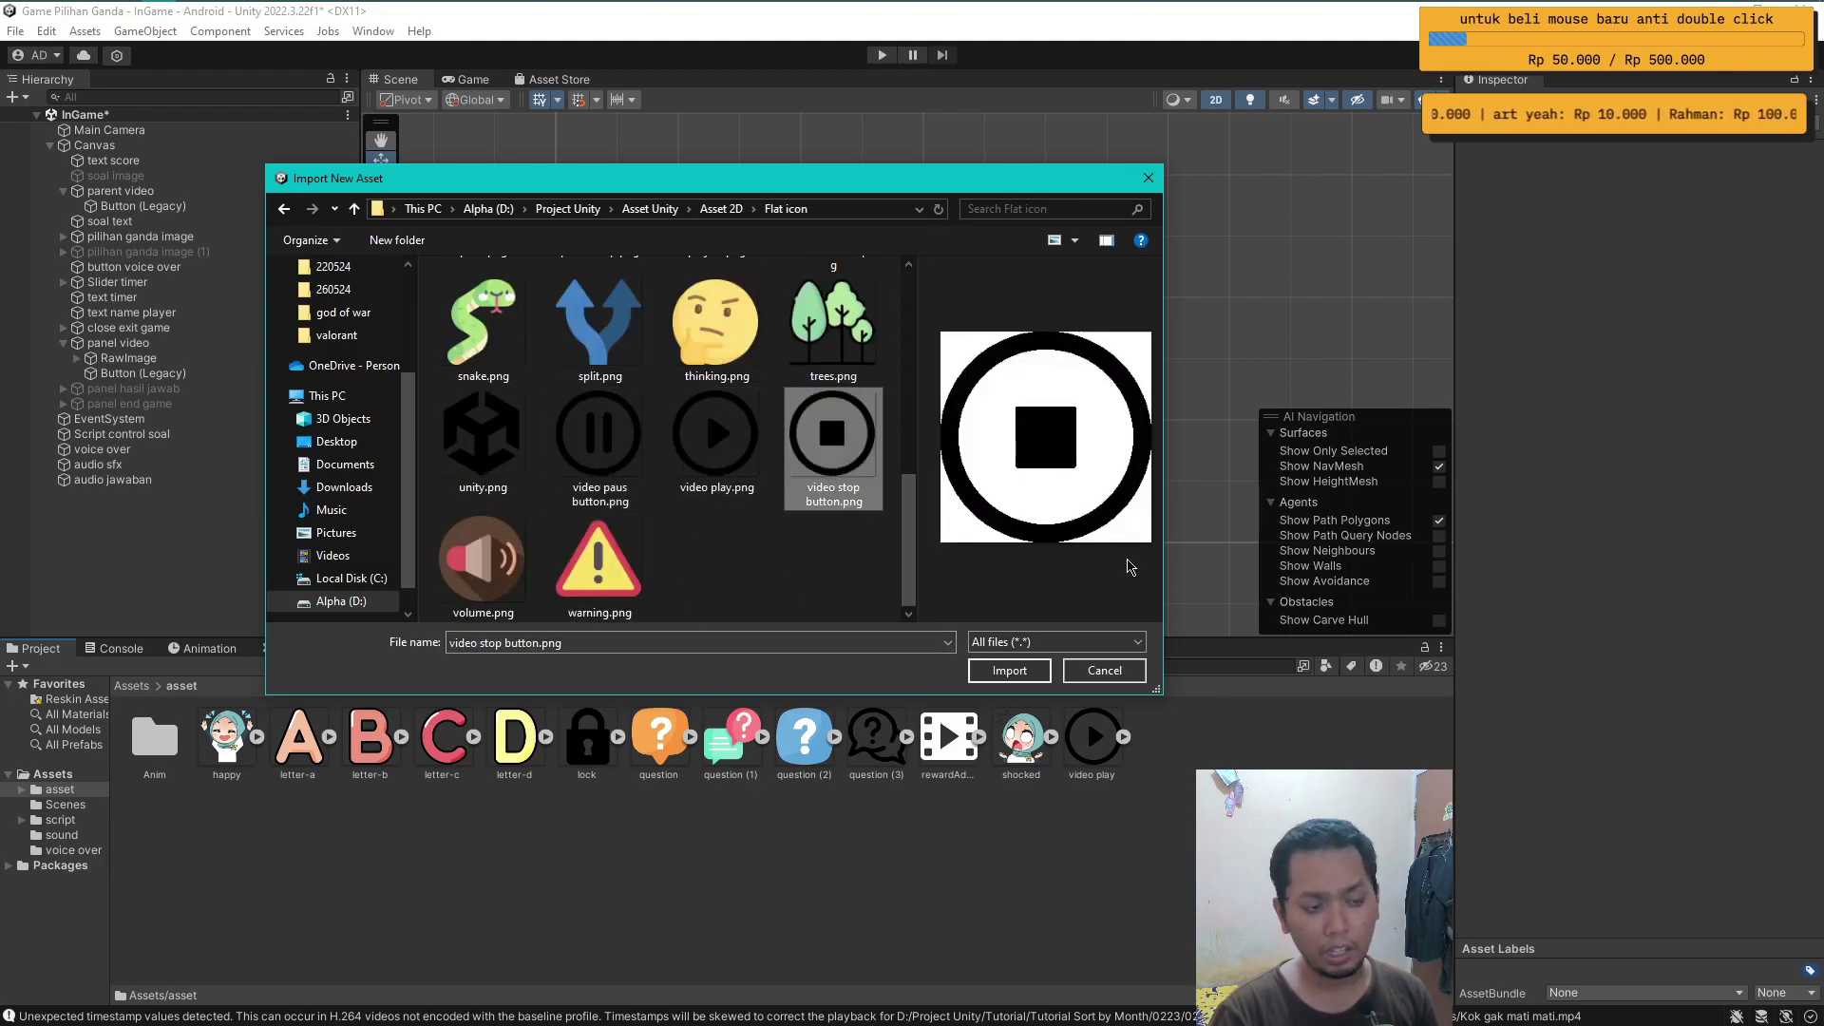
{"action": "left_click", "coordinate": [1009, 671]}
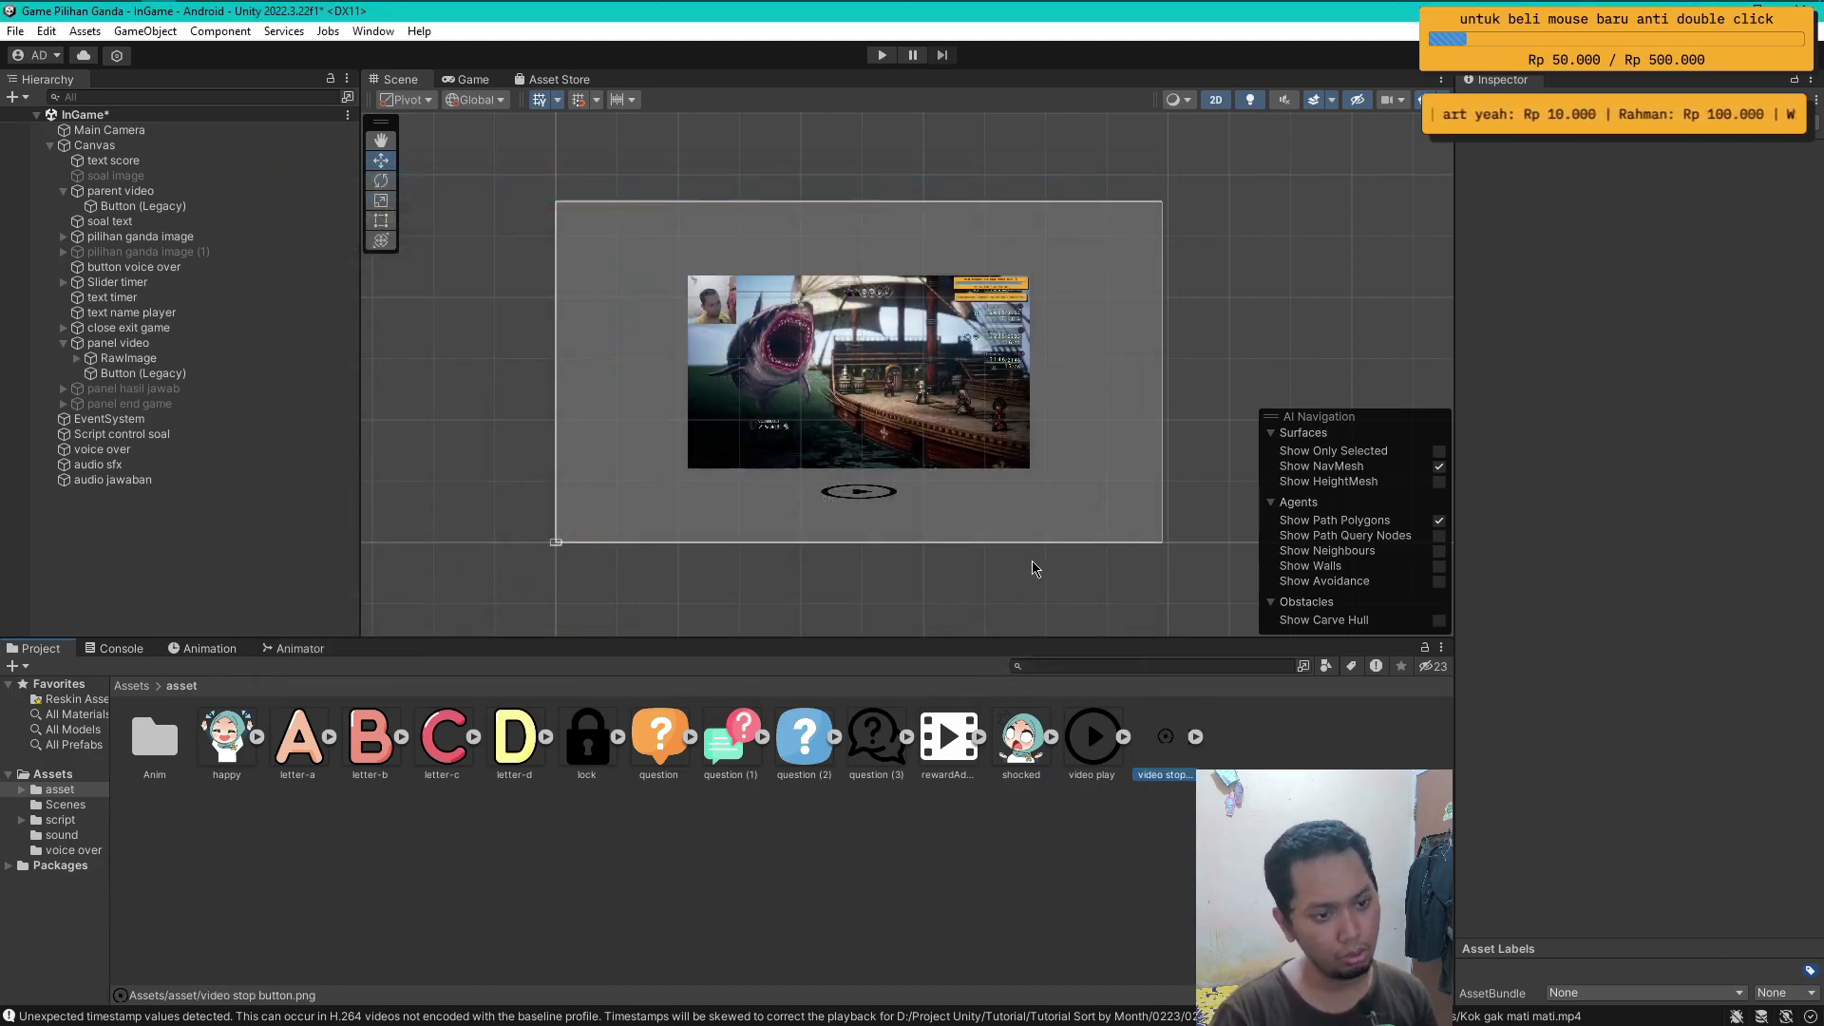
- Resize the play button to native size, then to 60 by 60
{"action": "left_click", "coordinate": [129, 376]}
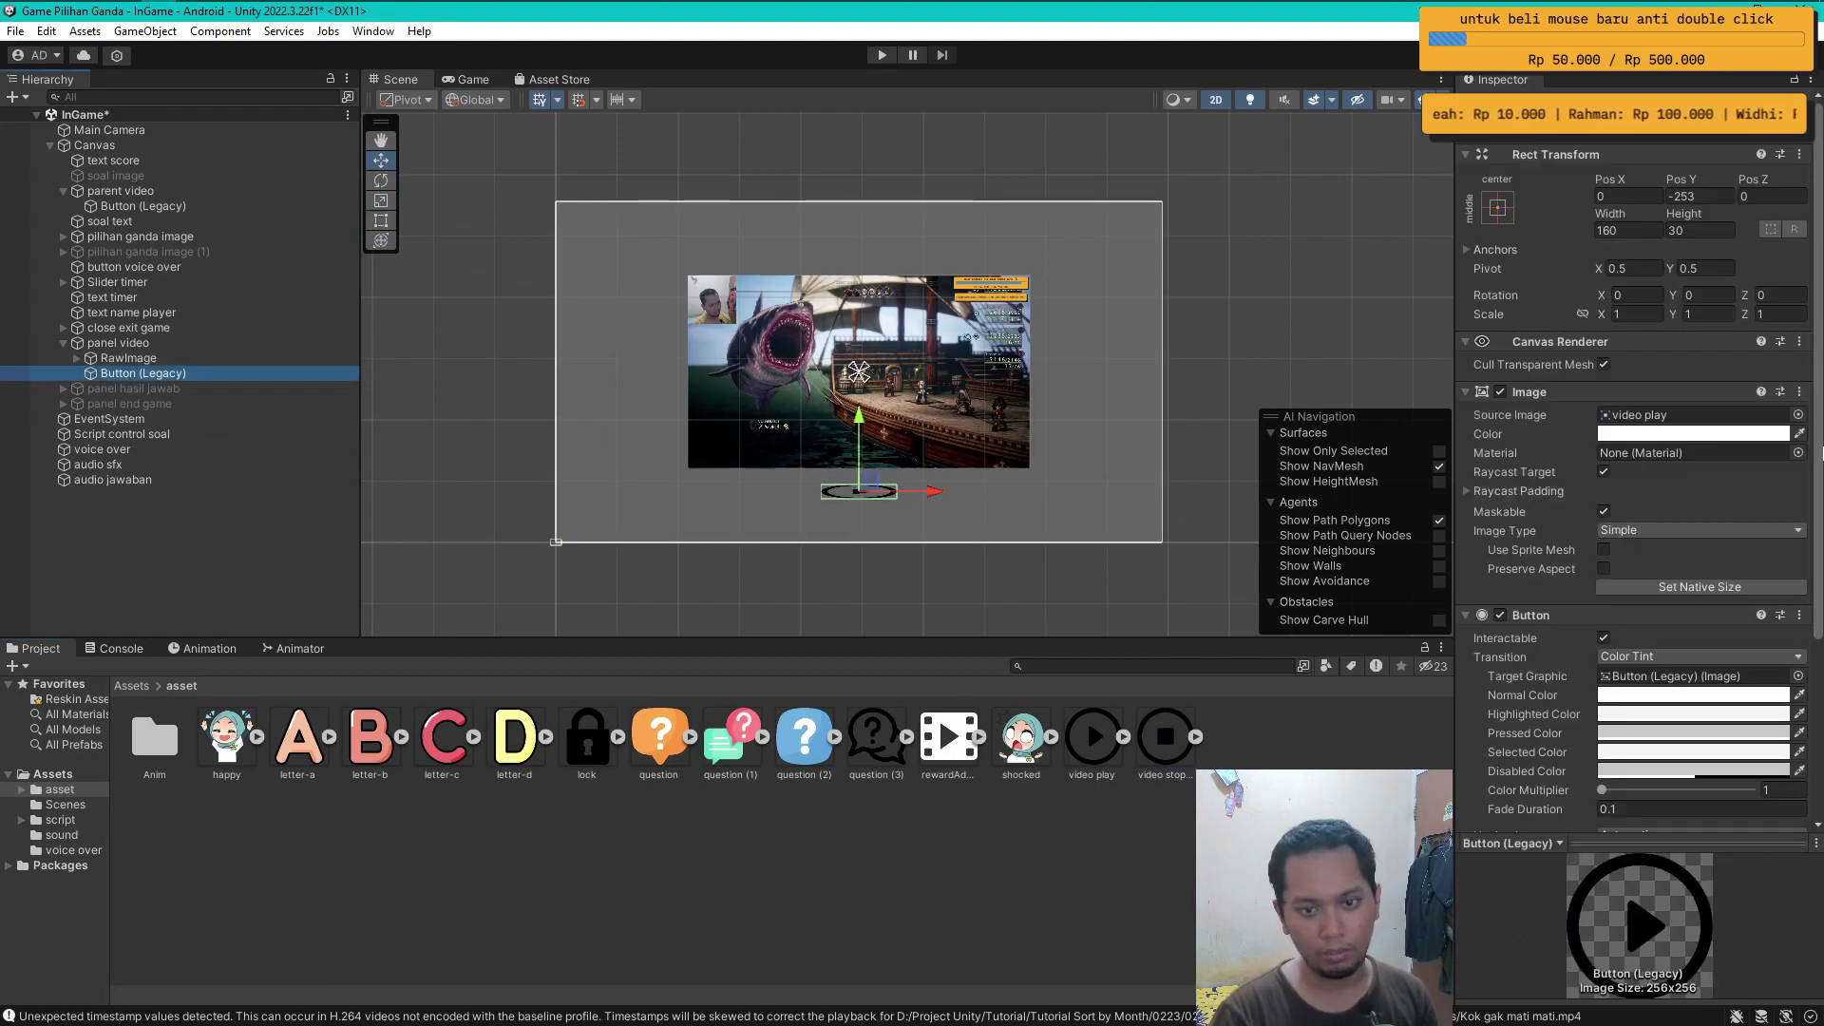
{"action": "scroll", "coordinate": [1769, 658], "scroll_direction": "down", "scroll_amount": 3}
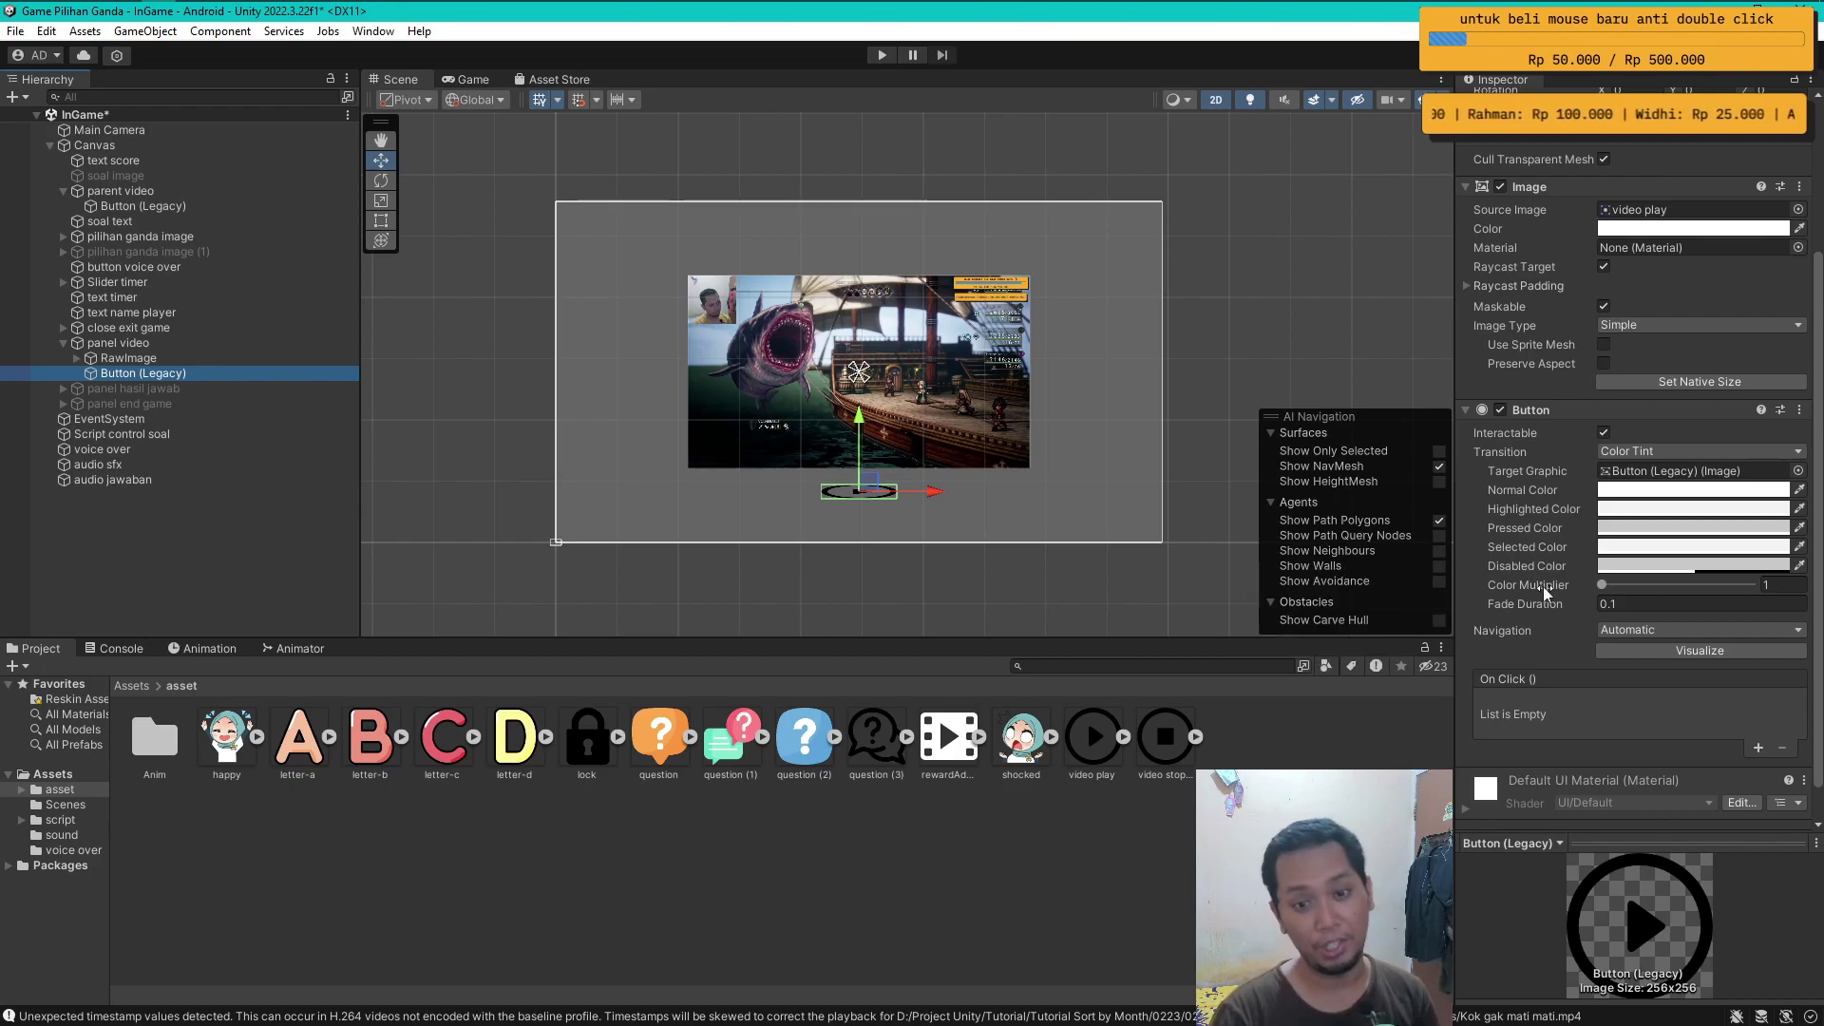
{"action": "scroll", "coordinate": [1548, 596], "scroll_direction": "up", "scroll_amount": 3}
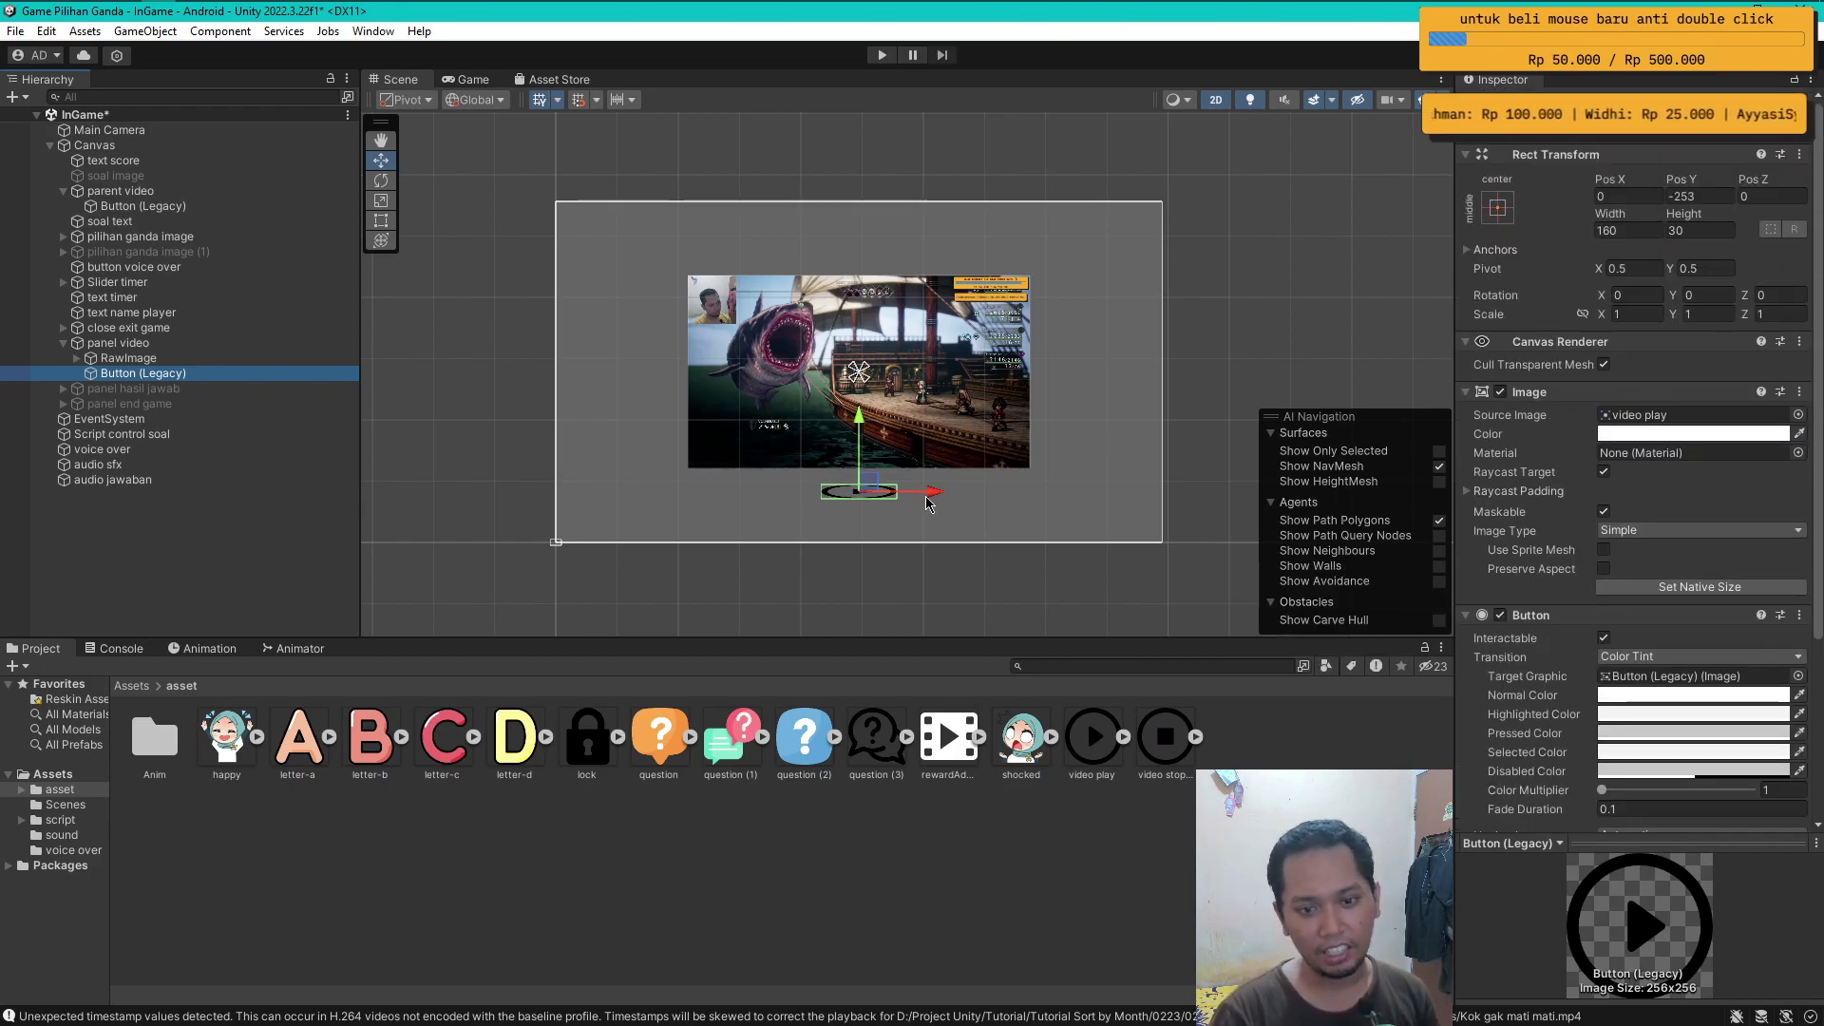
{"action": "left_click", "coordinate": [1699, 586]}
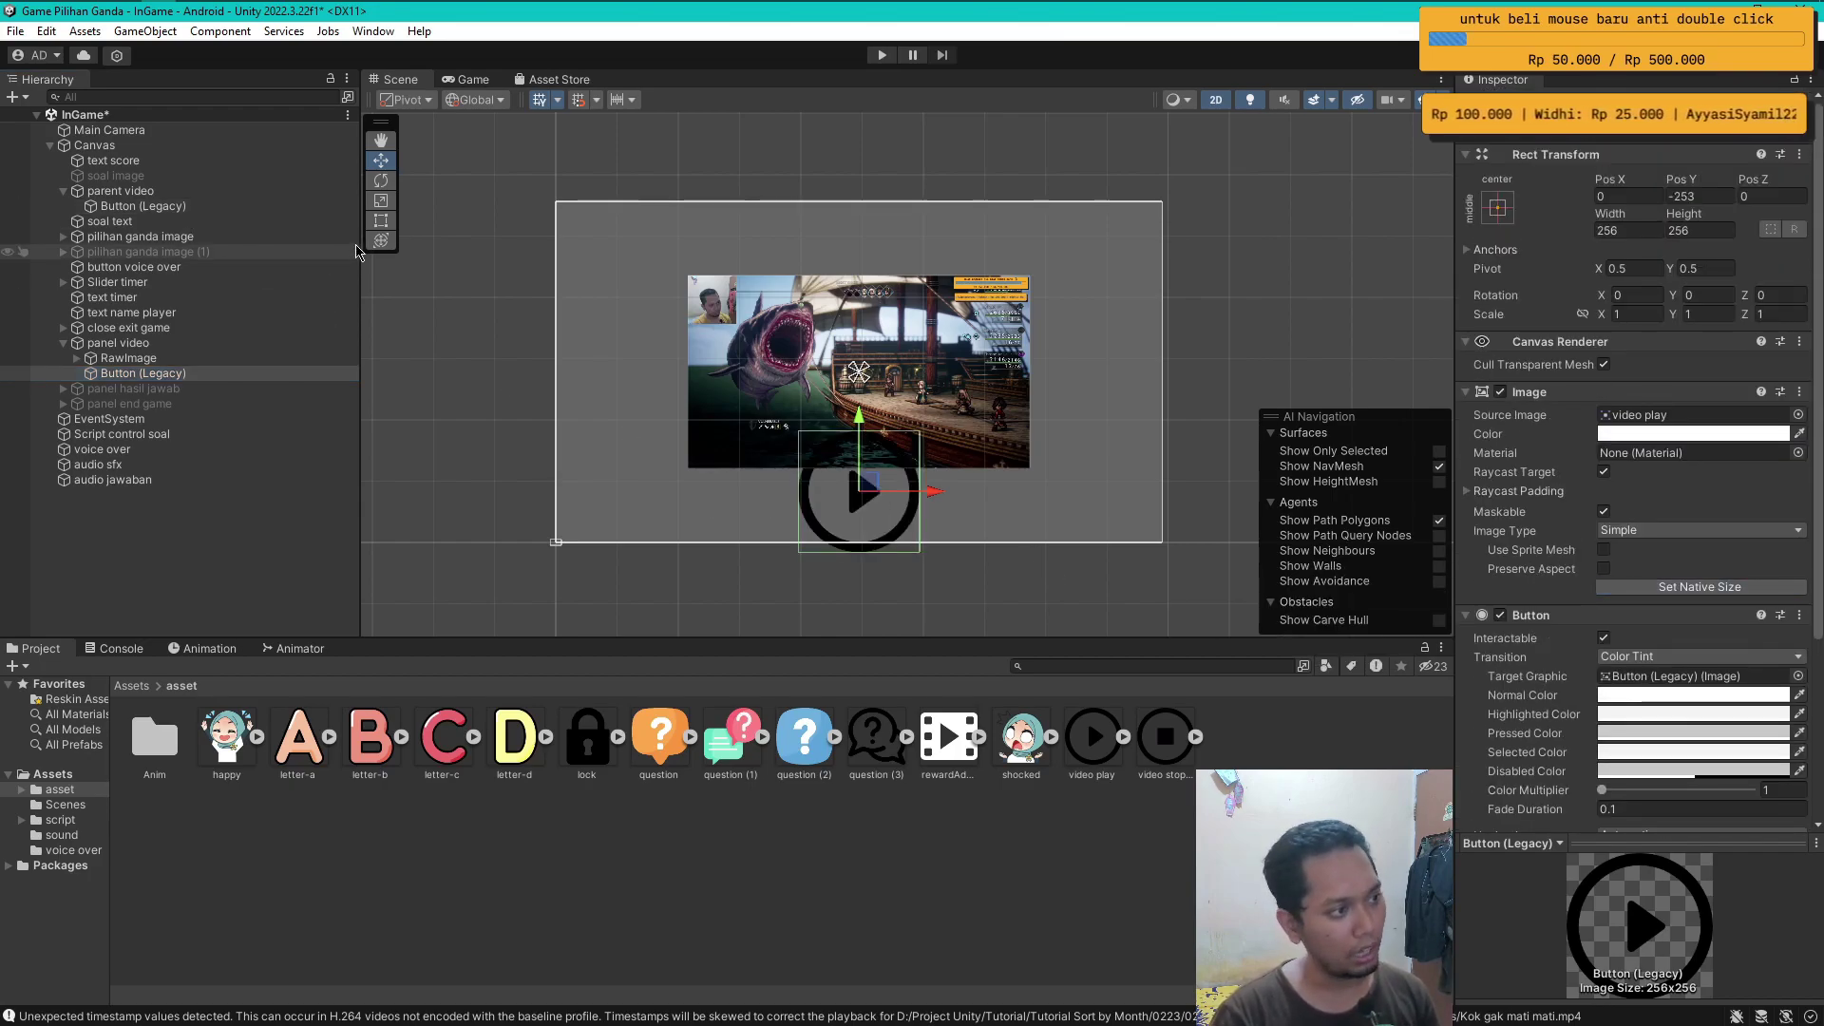
{"action": "type", "text": "t"}
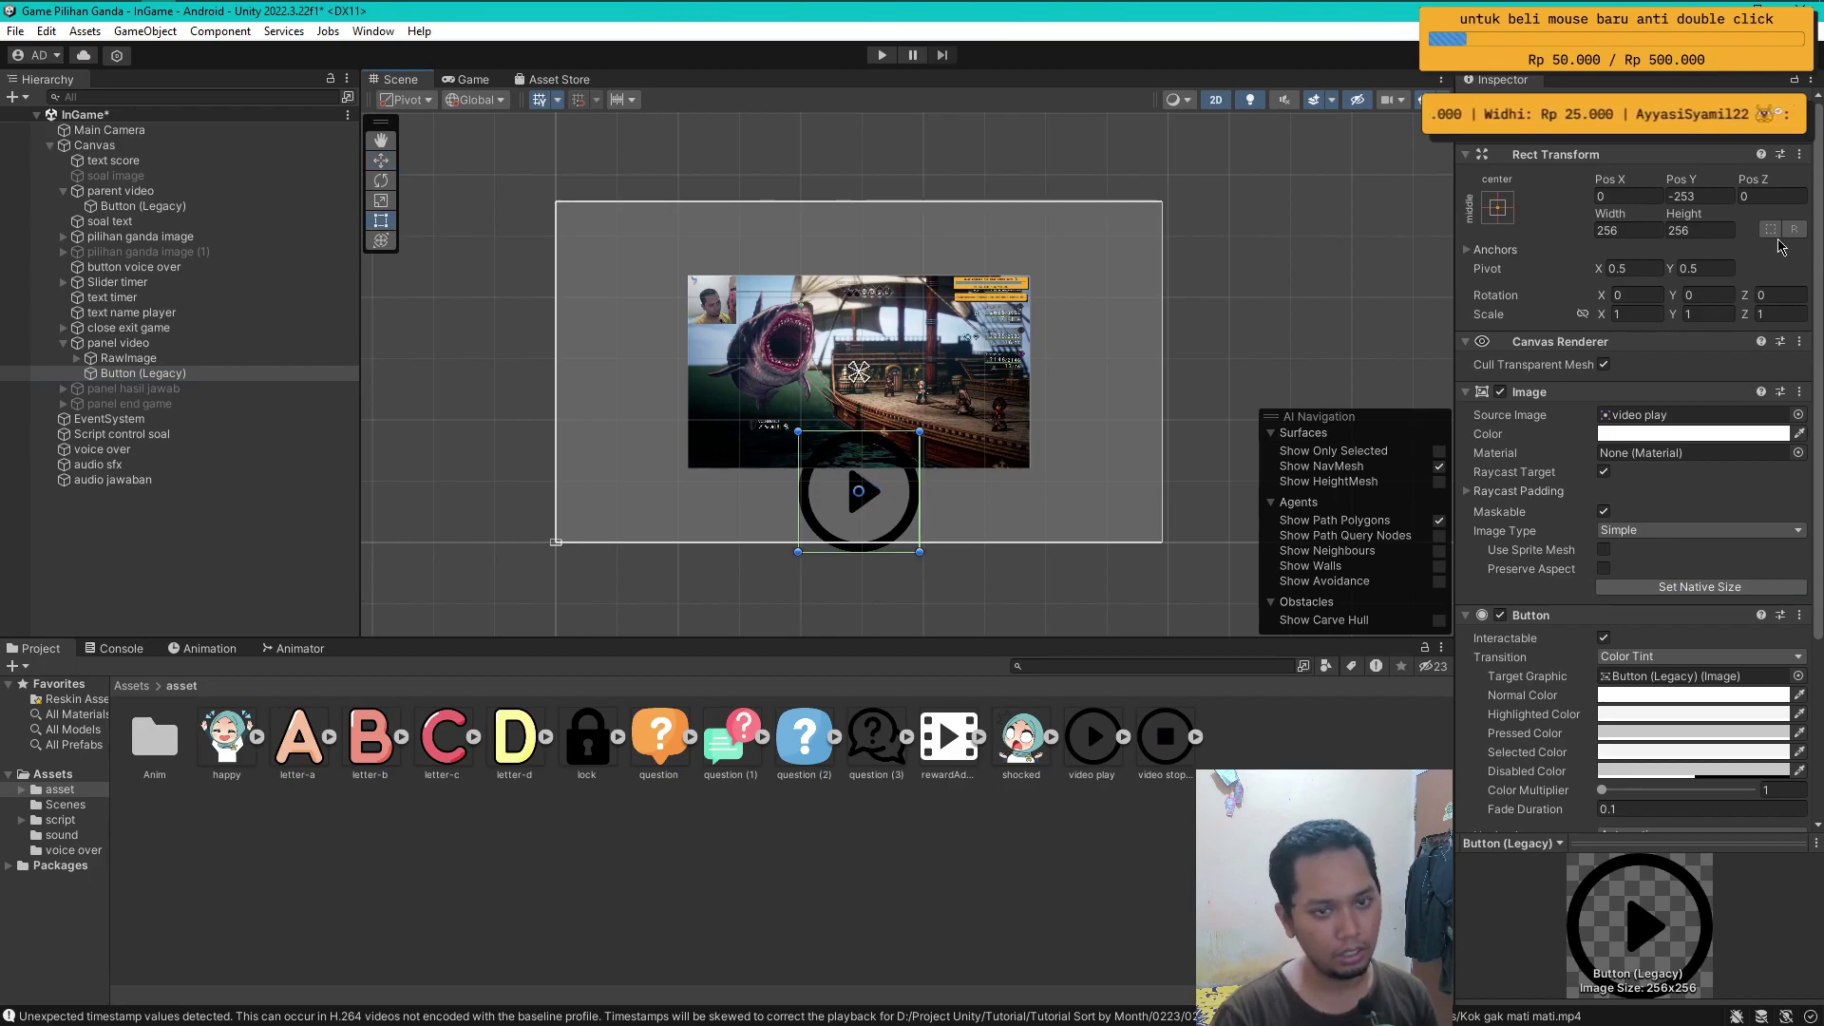
{"action": "type", "text": "120"}
{"action": "key", "text": "Tab"}
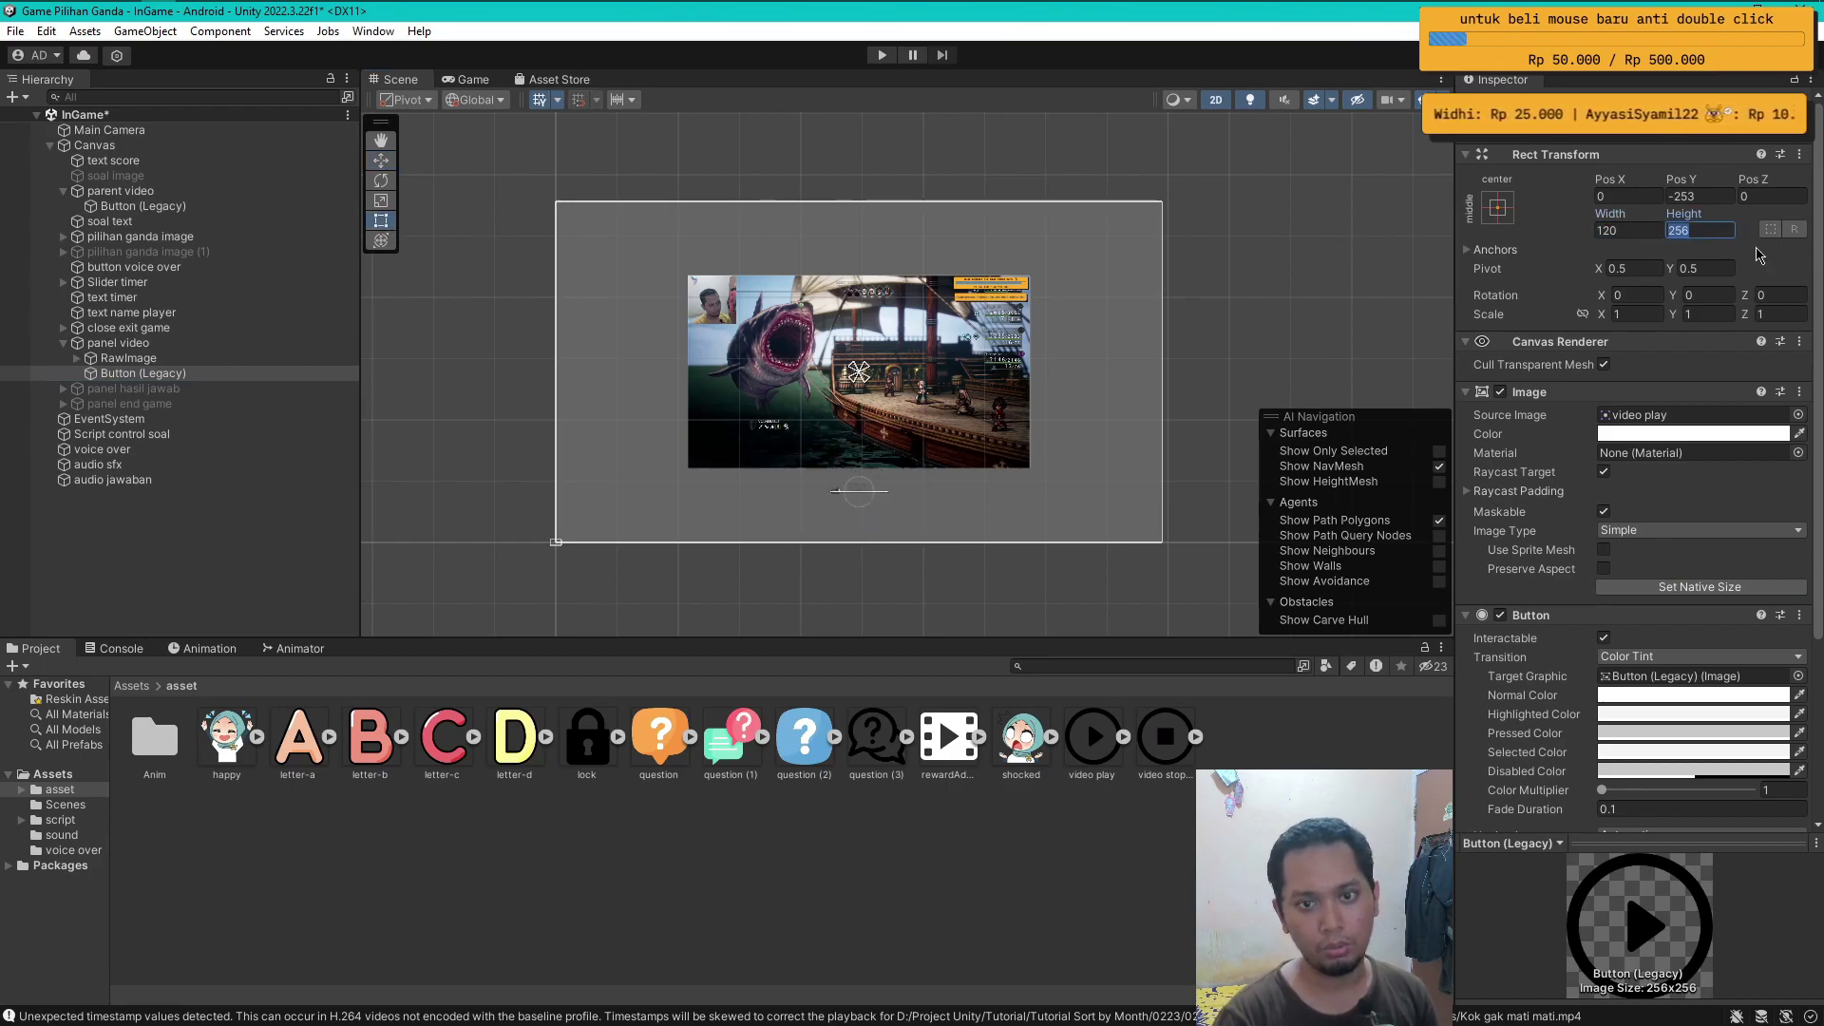
{"action": "type", "text": "120"}
{"action": "left_click", "coordinate": [1633, 226]}
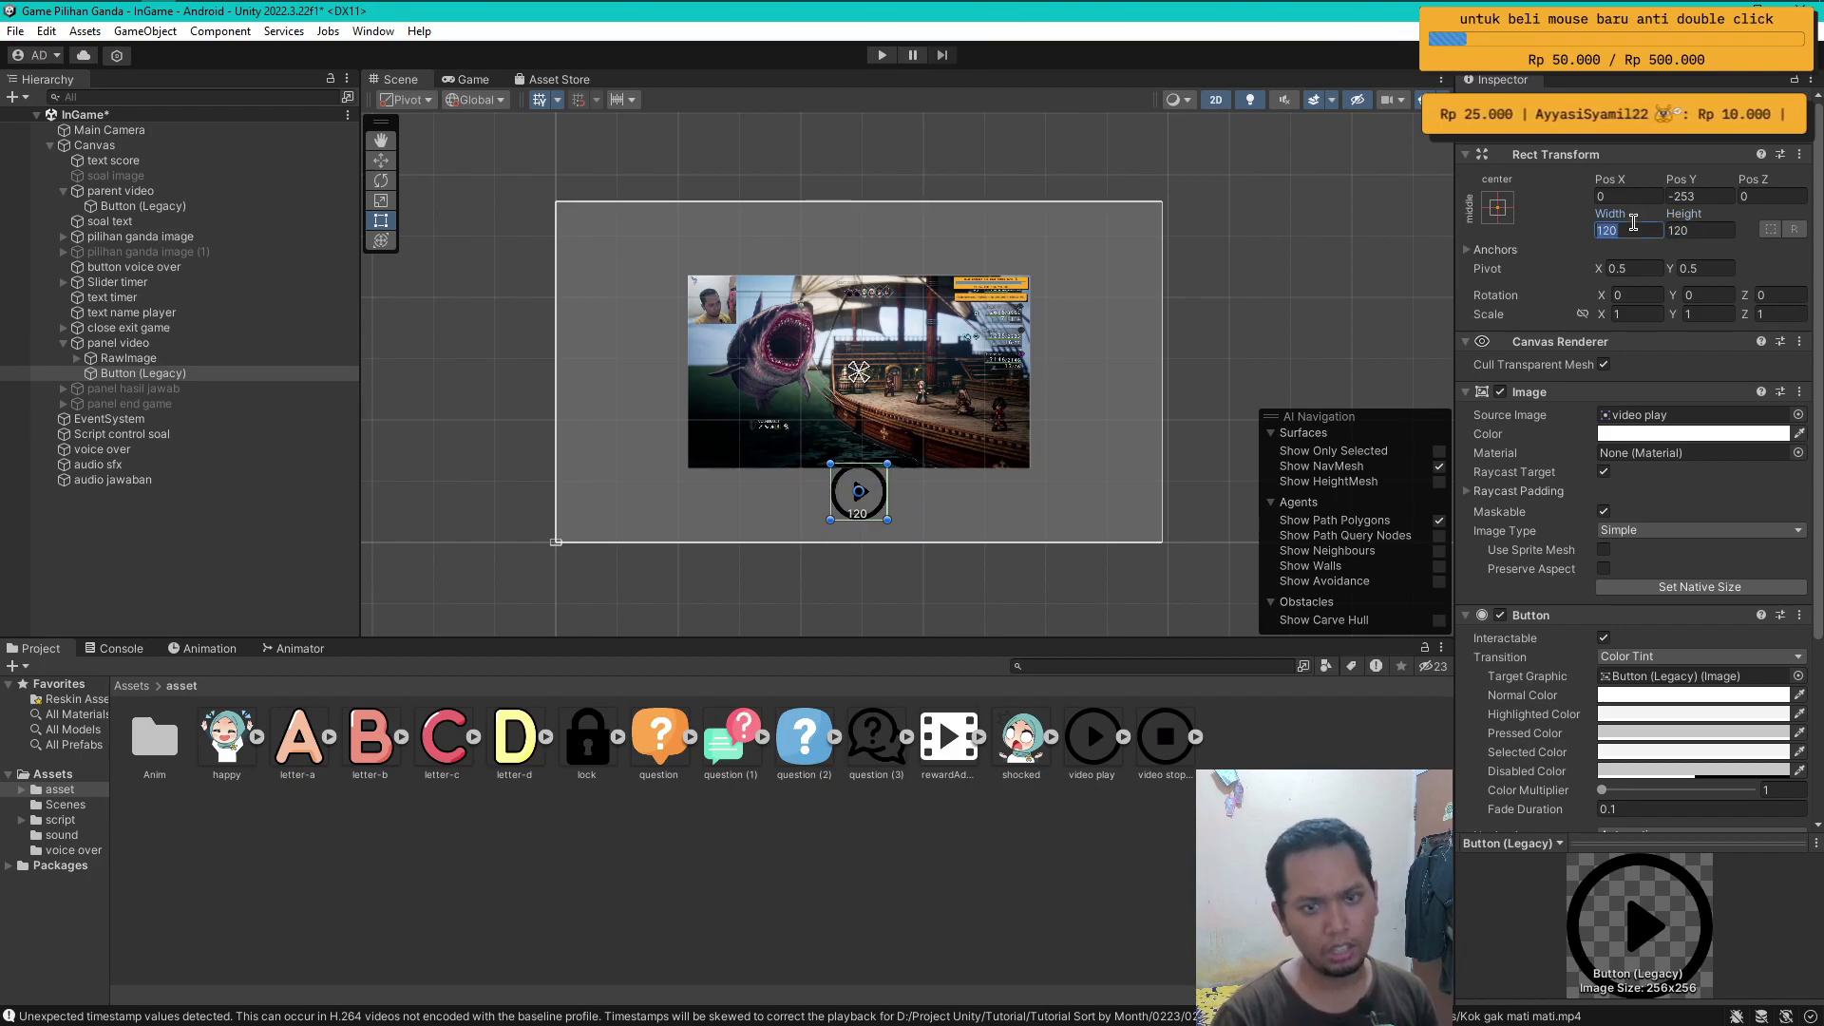
{"action": "type", "text": "60"}
{"action": "key", "text": "Tab"}
{"action": "type", "text": "600"}
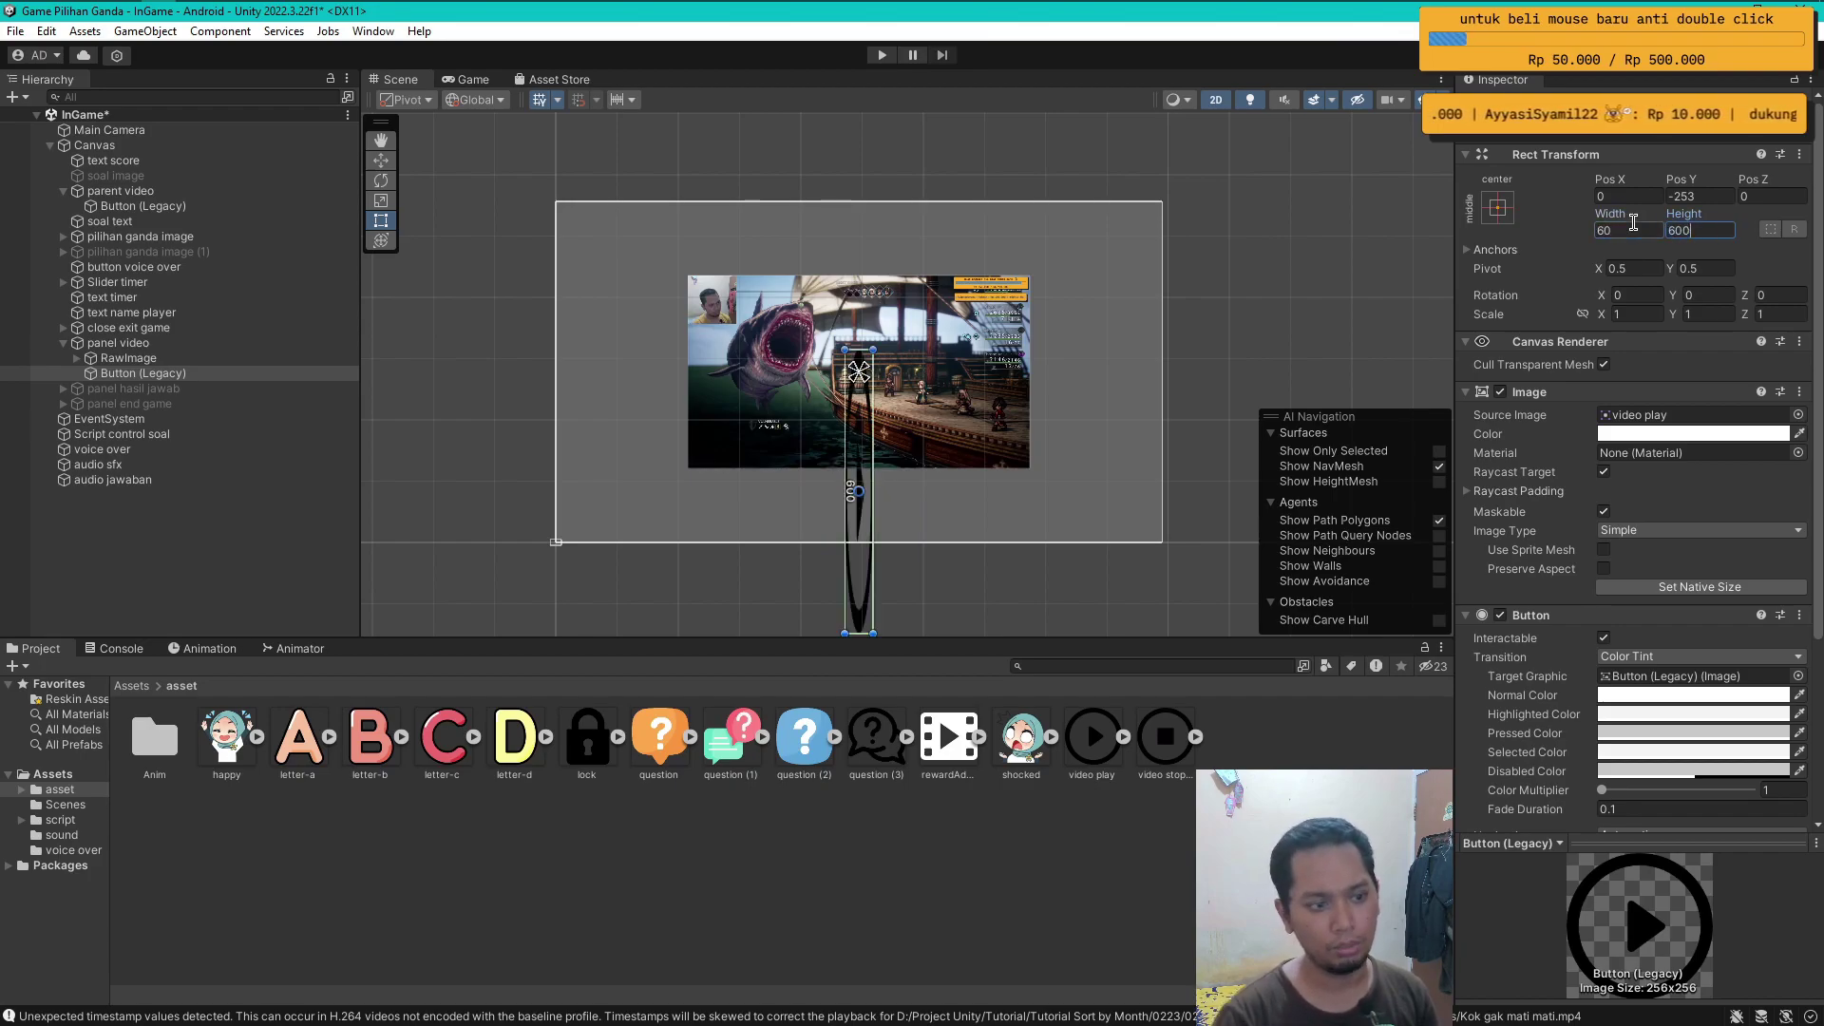
{"action": "key", "text": "BackSpace"}
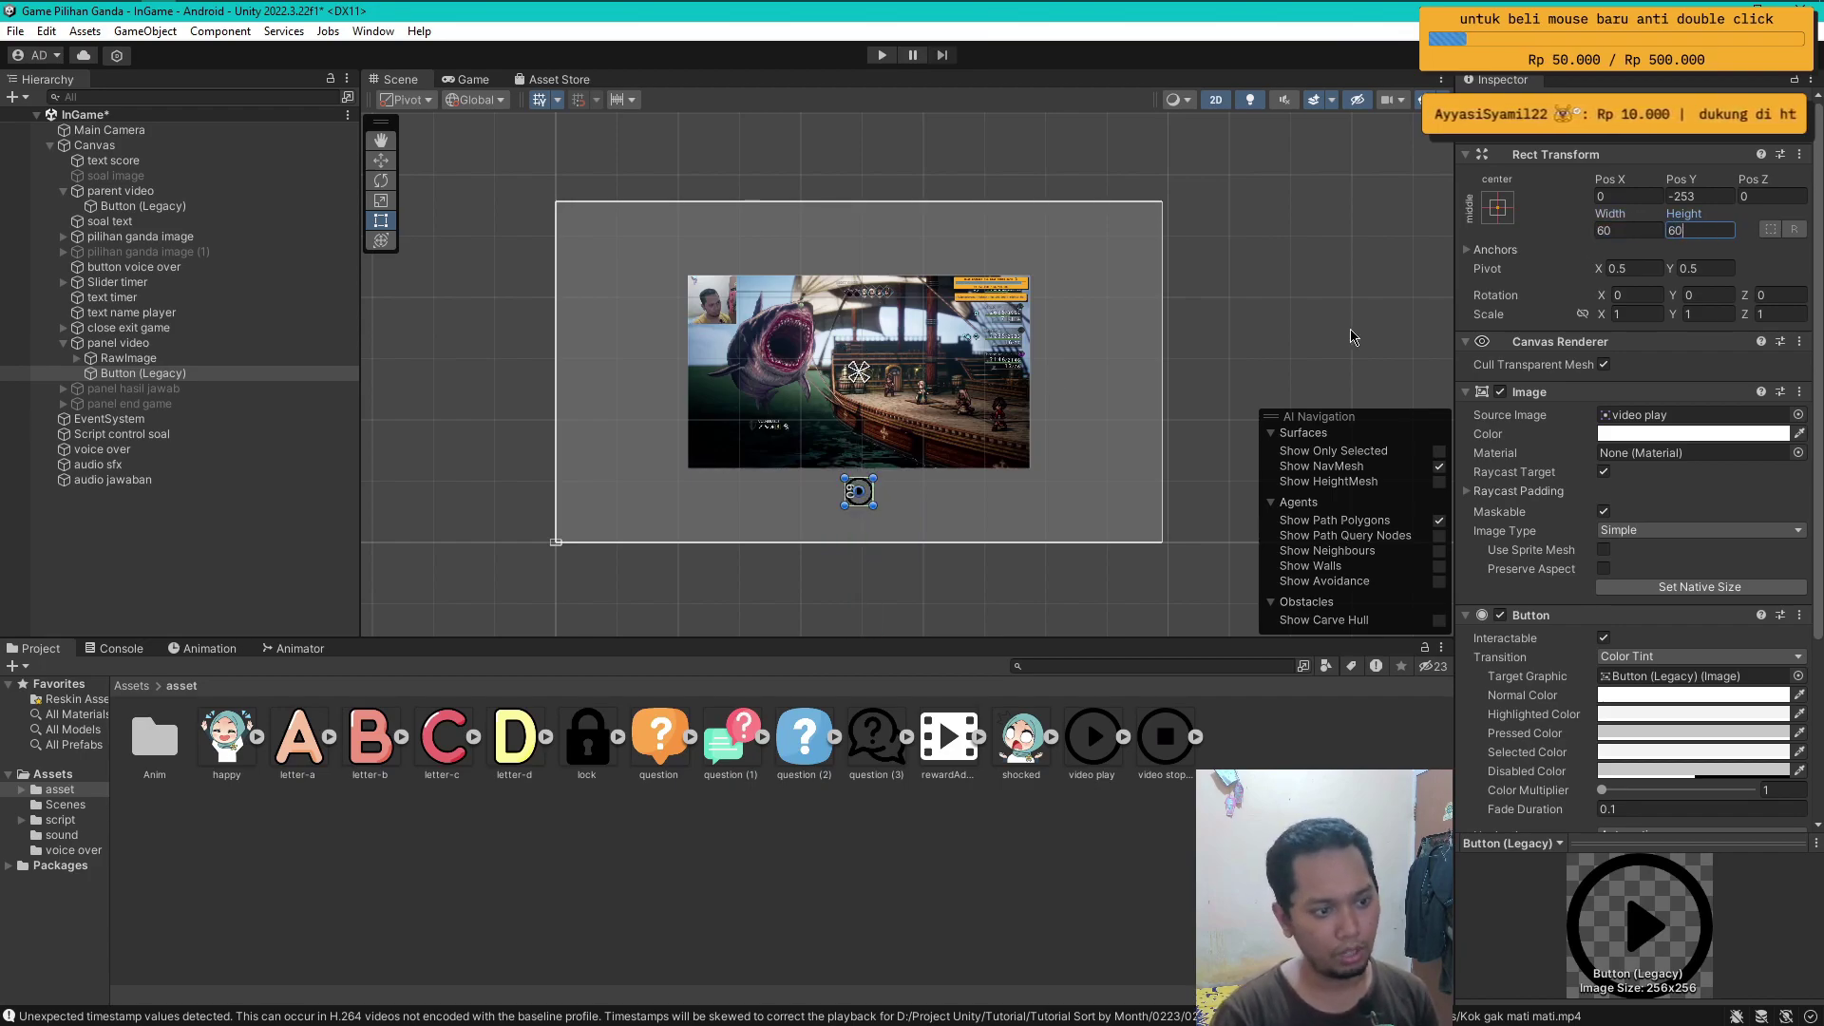
{"action": "left_click", "coordinate": [639, 599]}
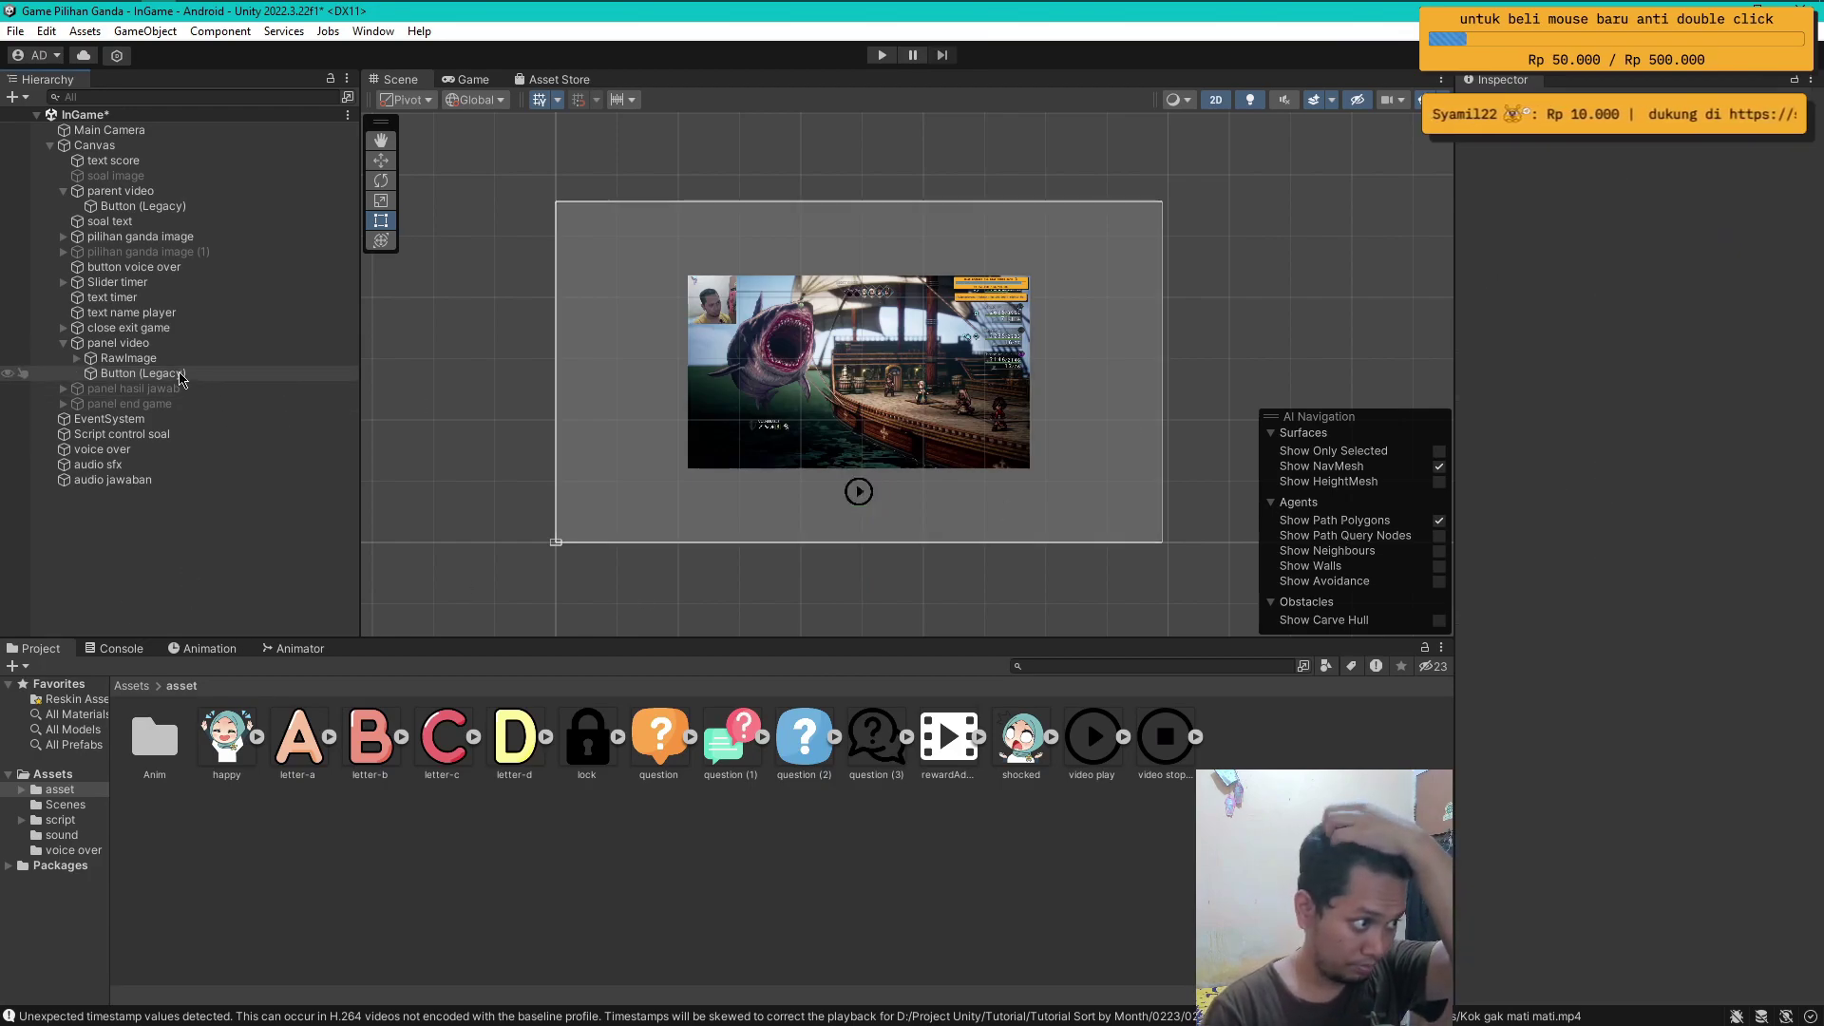
- Position the play button at Pos Y -250 beneath the video
{"action": "left_click", "coordinate": [181, 373]}
{"action": "left_click", "coordinate": [1700, 196]}
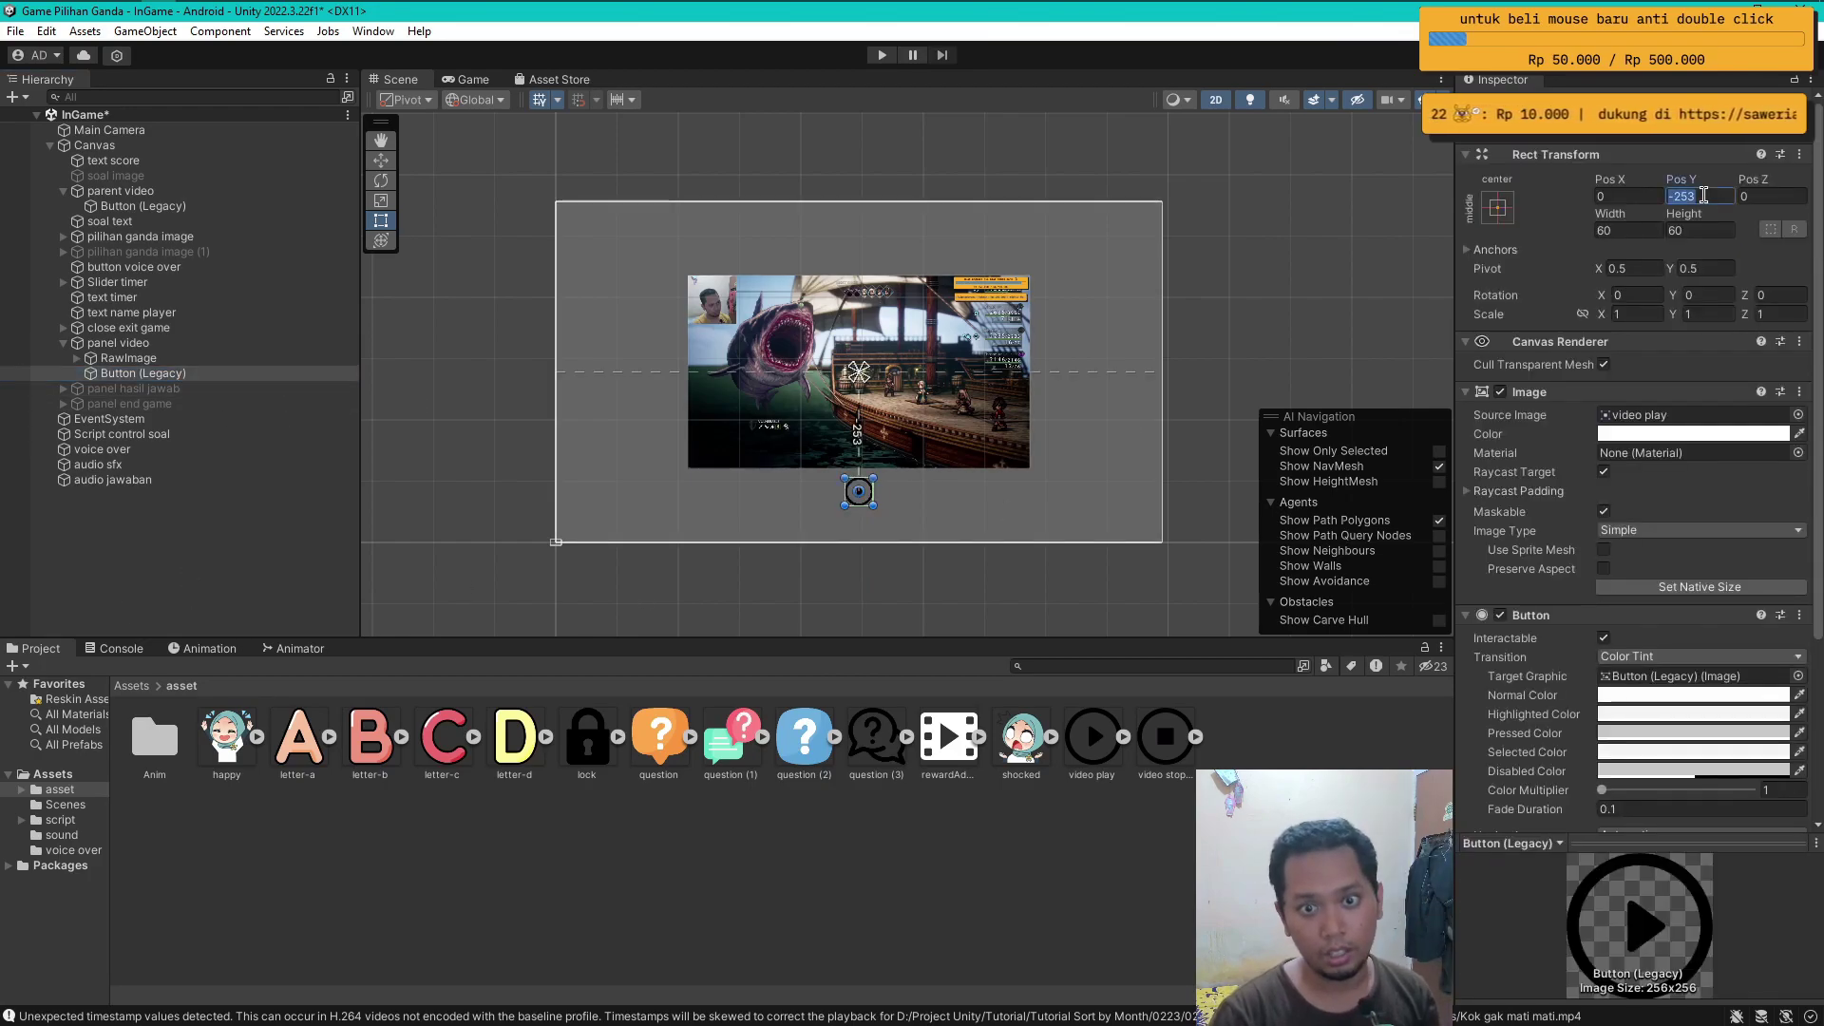
{"action": "type", "text": "-250"}
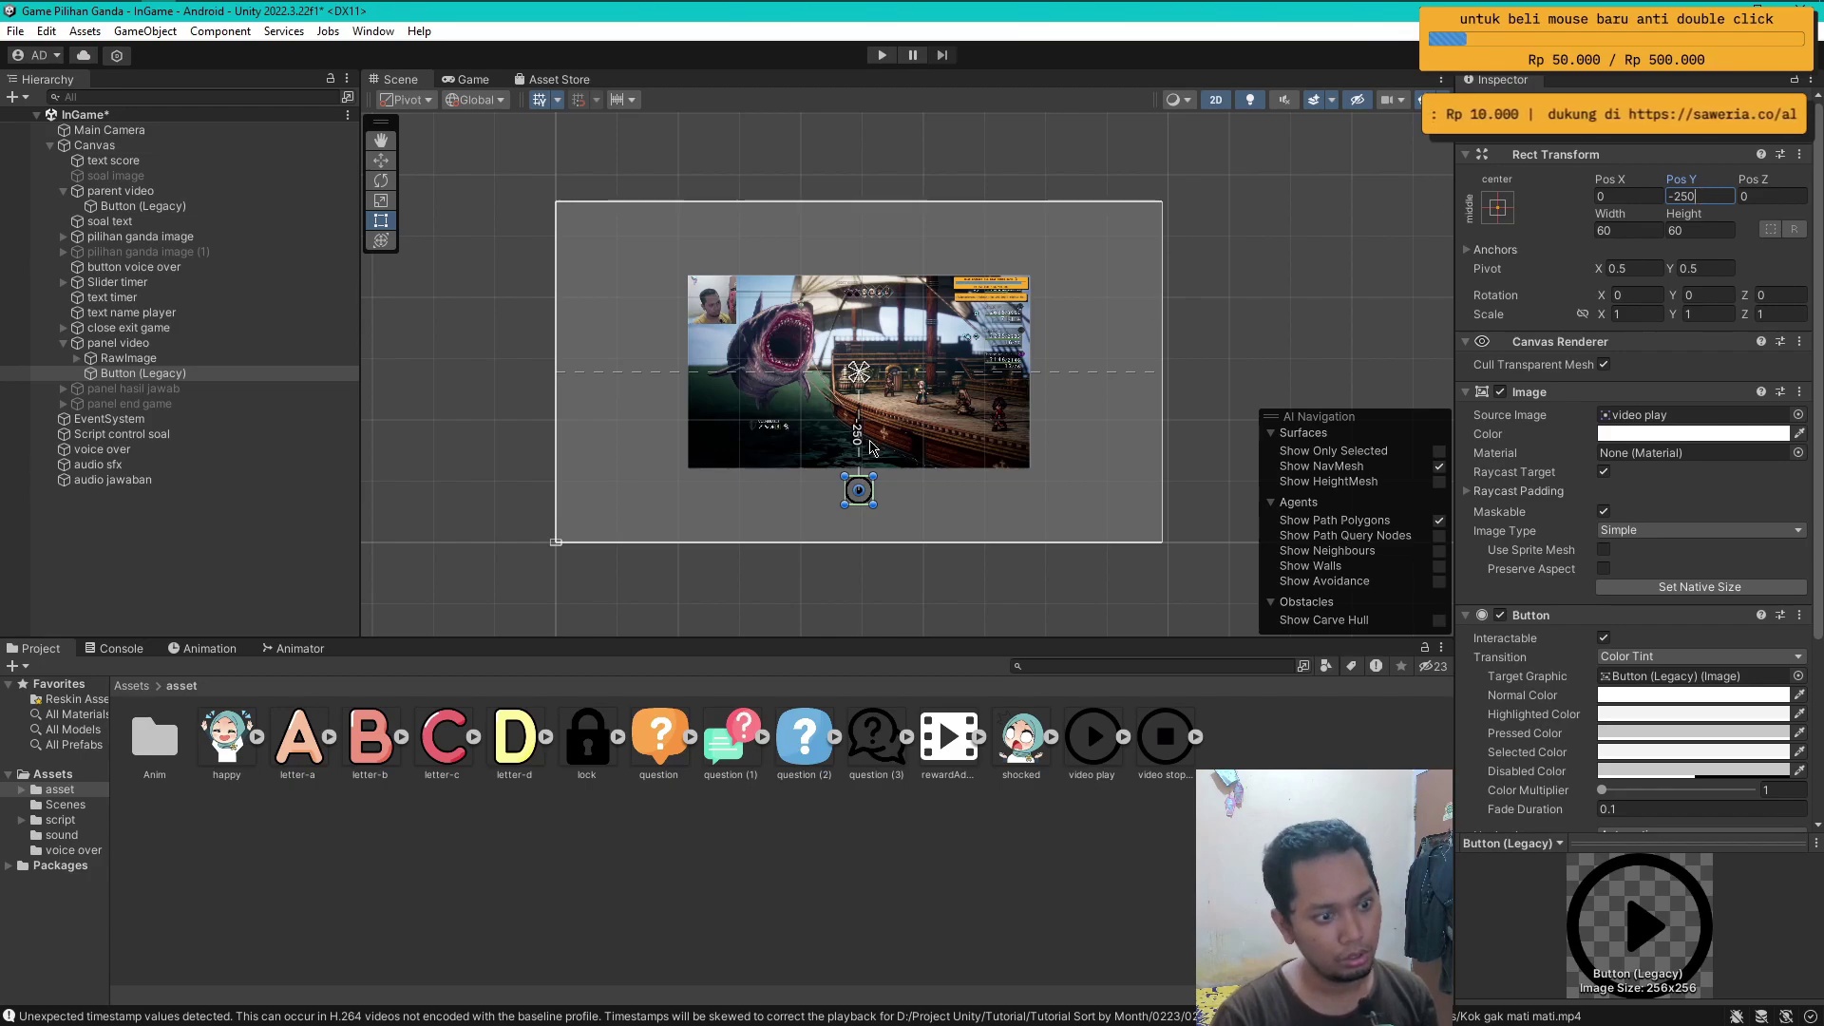
{"action": "left_click", "coordinate": [196, 545]}
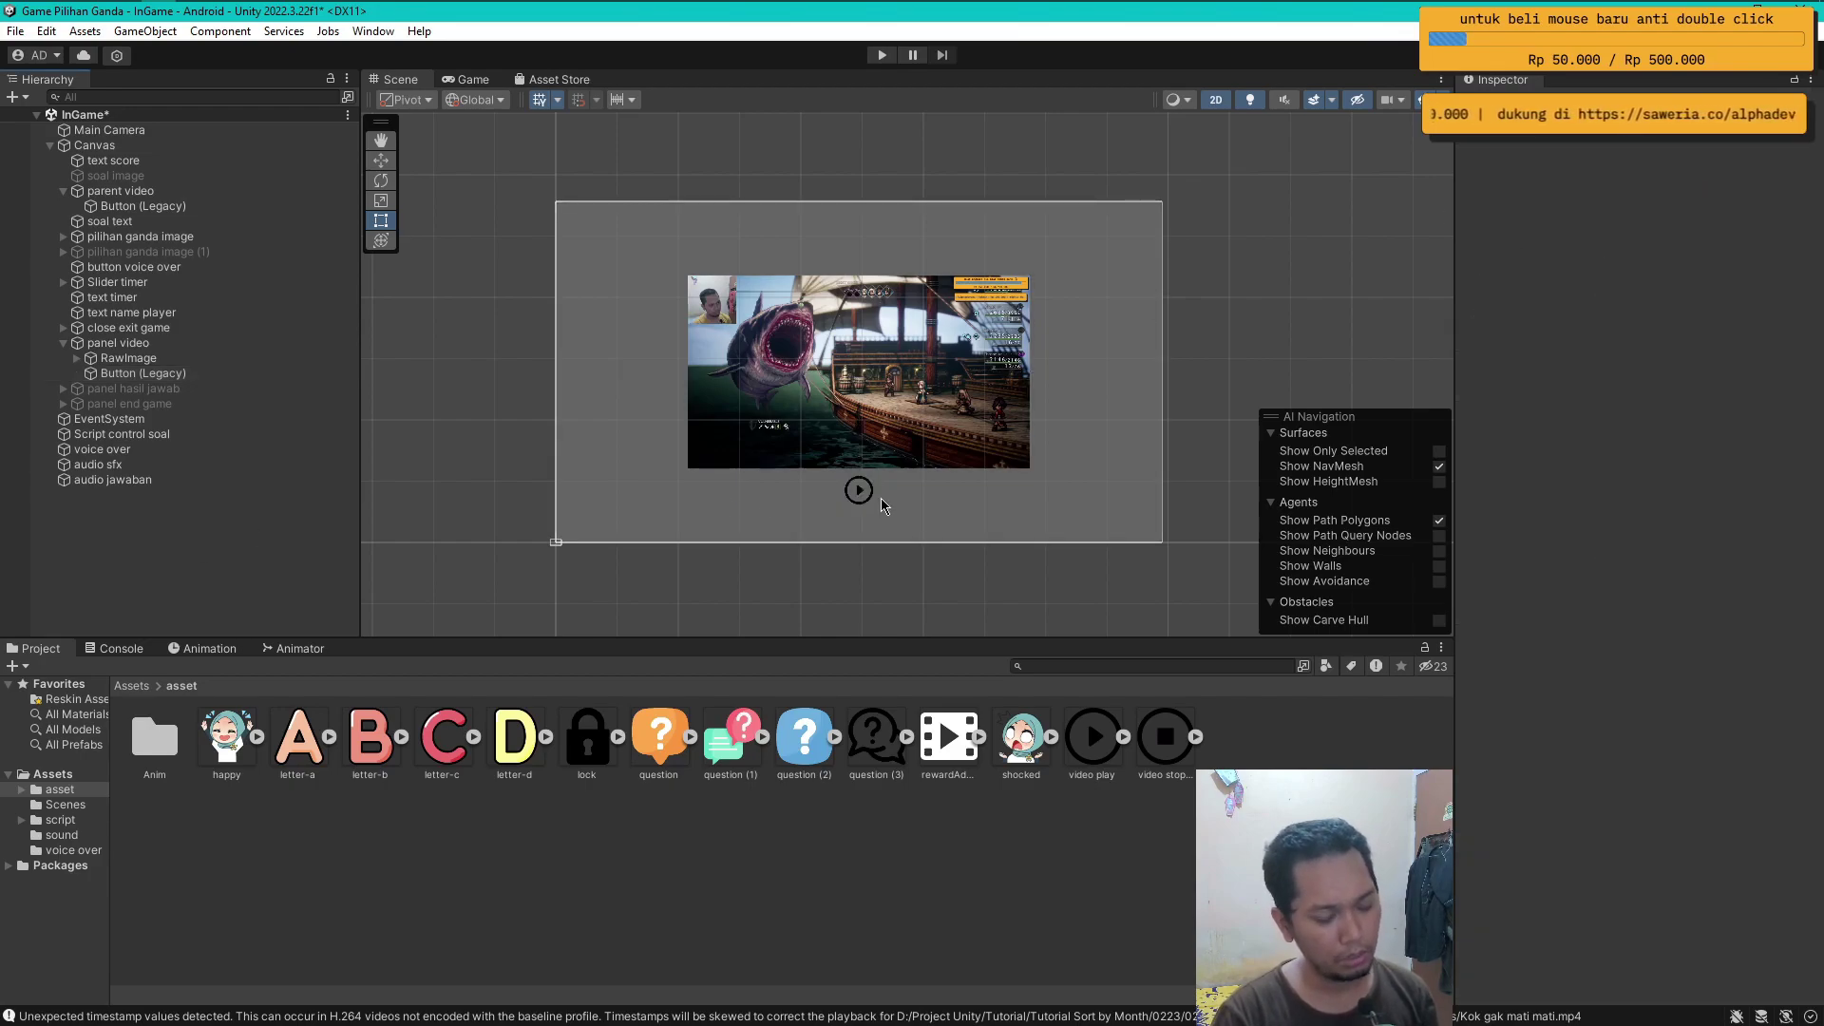
{"action": "left_click", "coordinate": [142, 373]}
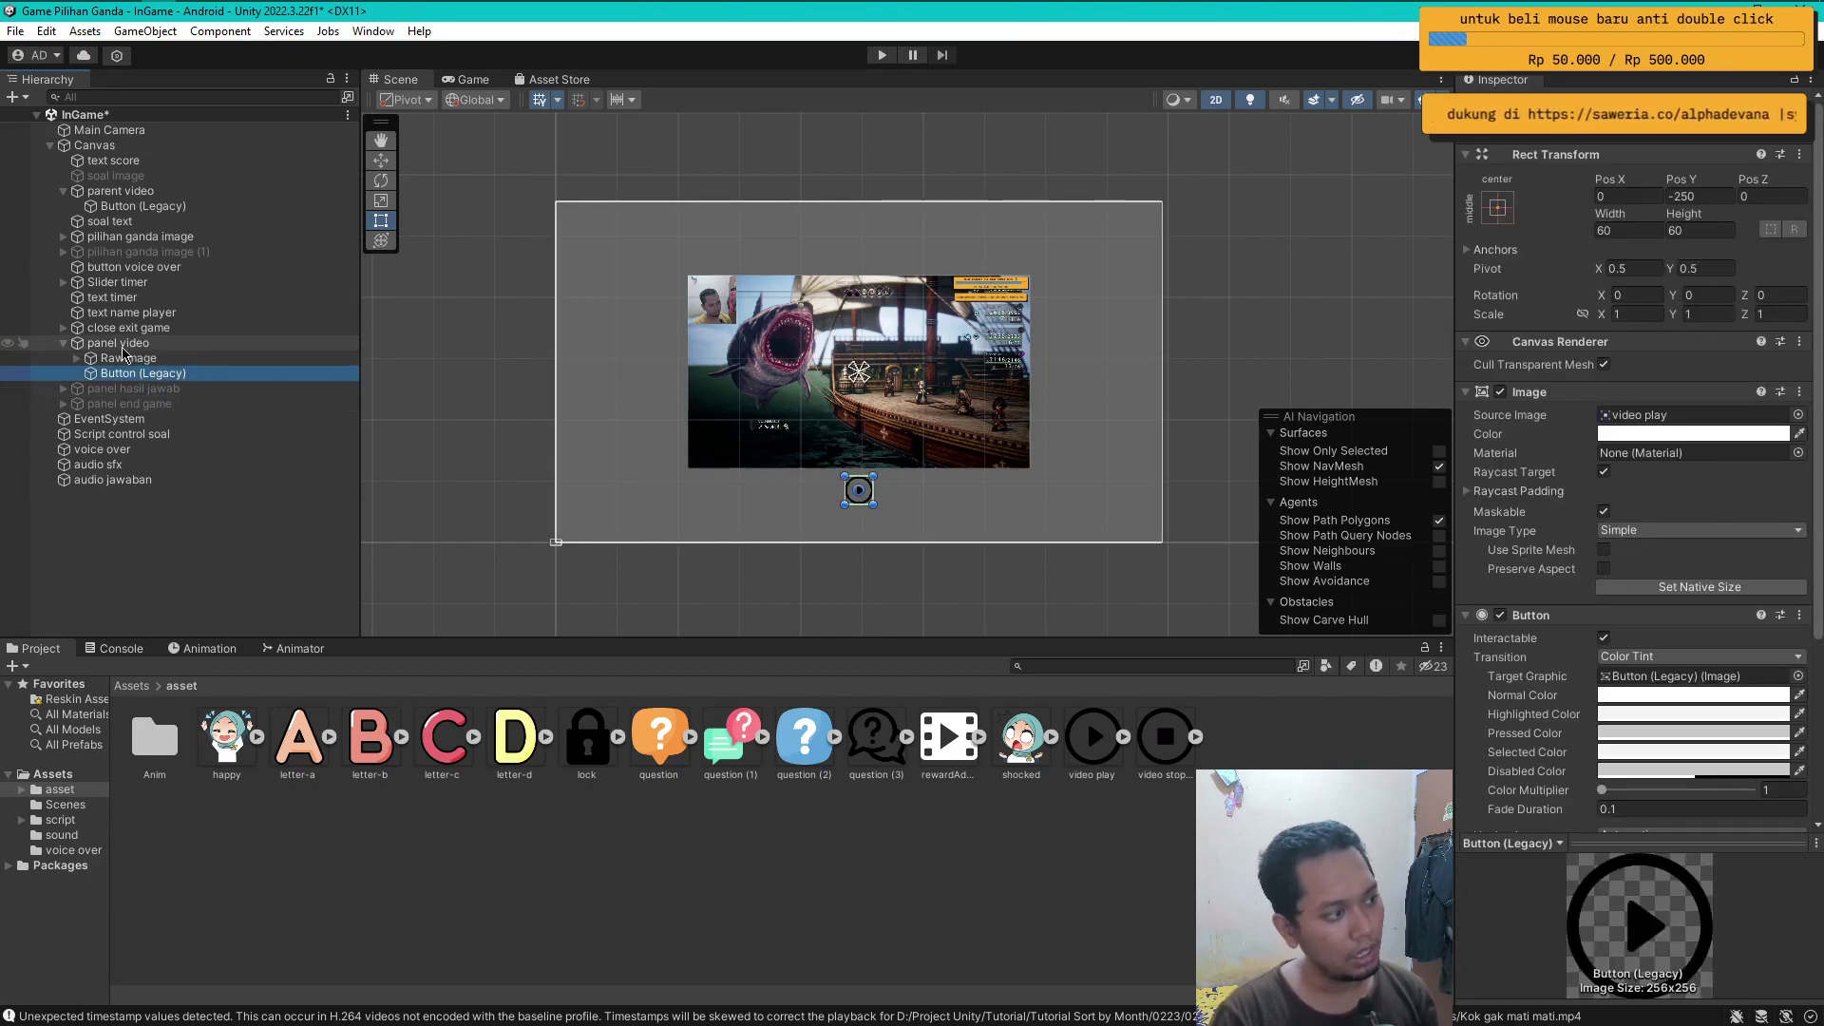
- Add a second legacy Button under panel video
{"action": "right_click", "coordinate": [122, 345]}
{"action": "mouse_move", "coordinate": [265, 985]}
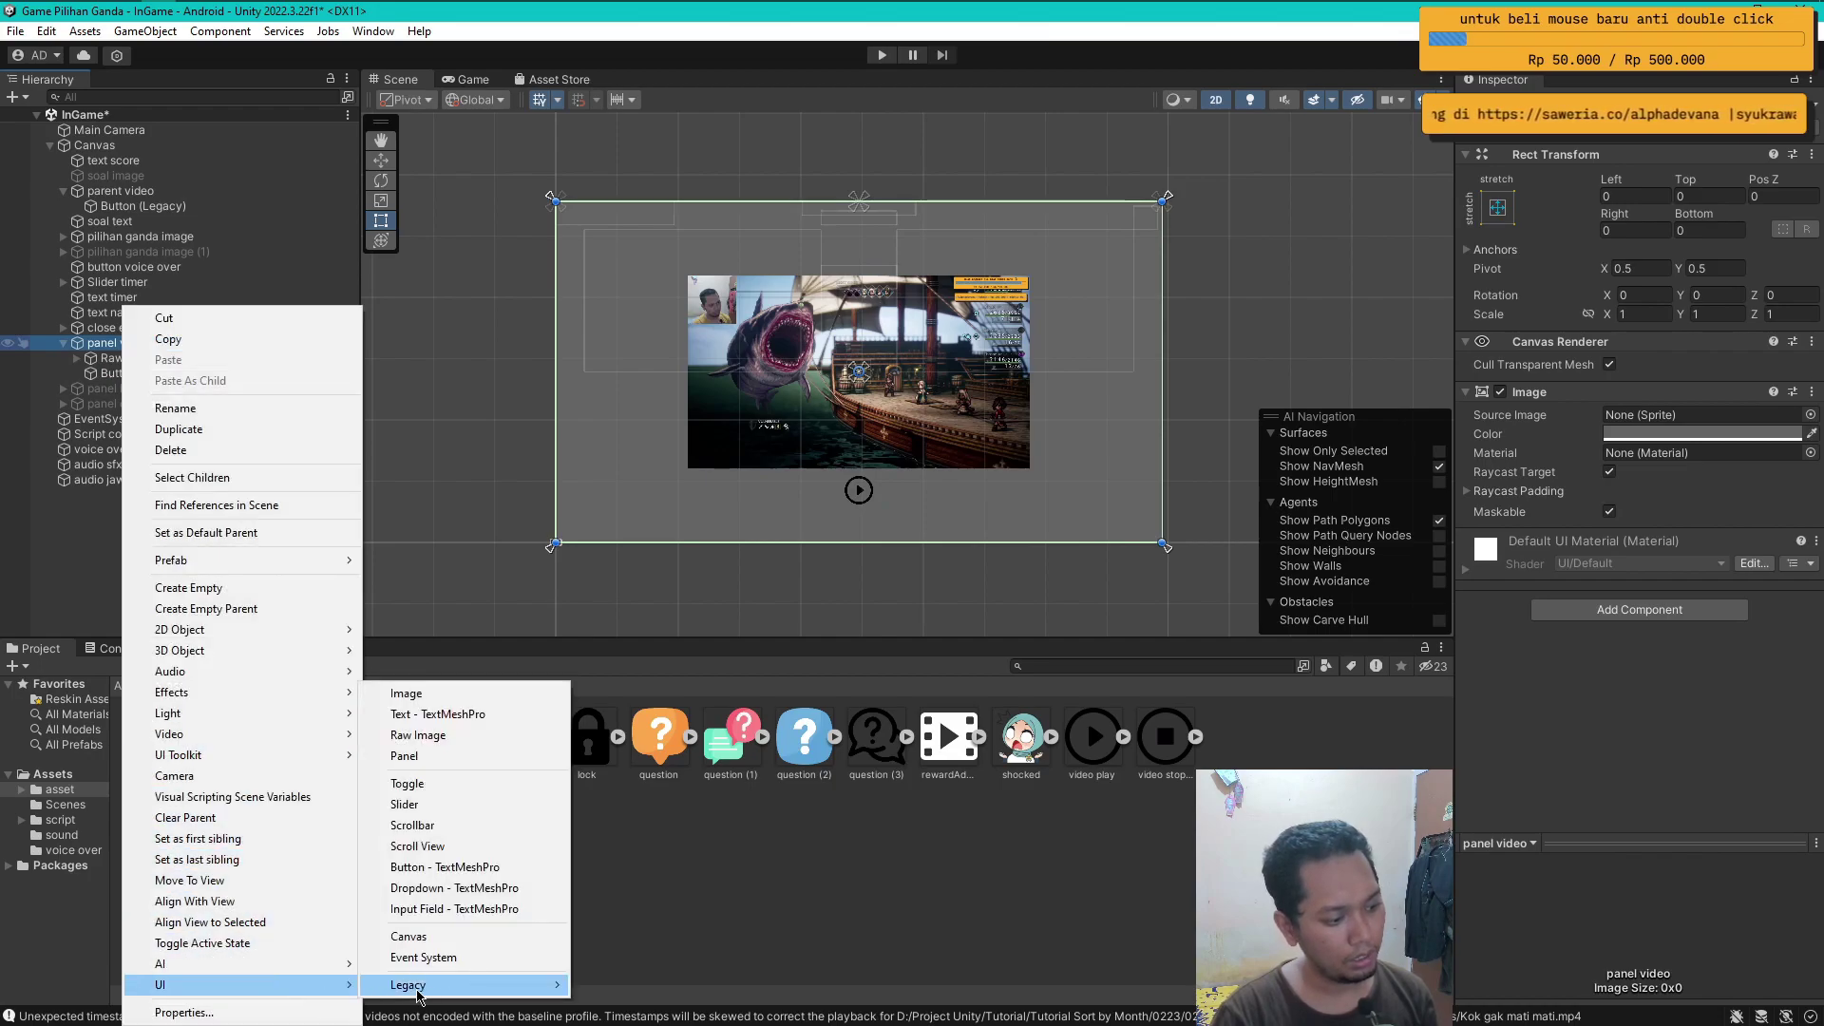
{"action": "mouse_move", "coordinate": [418, 995]}
{"action": "left_click", "coordinate": [608, 940]}
{"action": "left_click", "coordinate": [147, 520]}
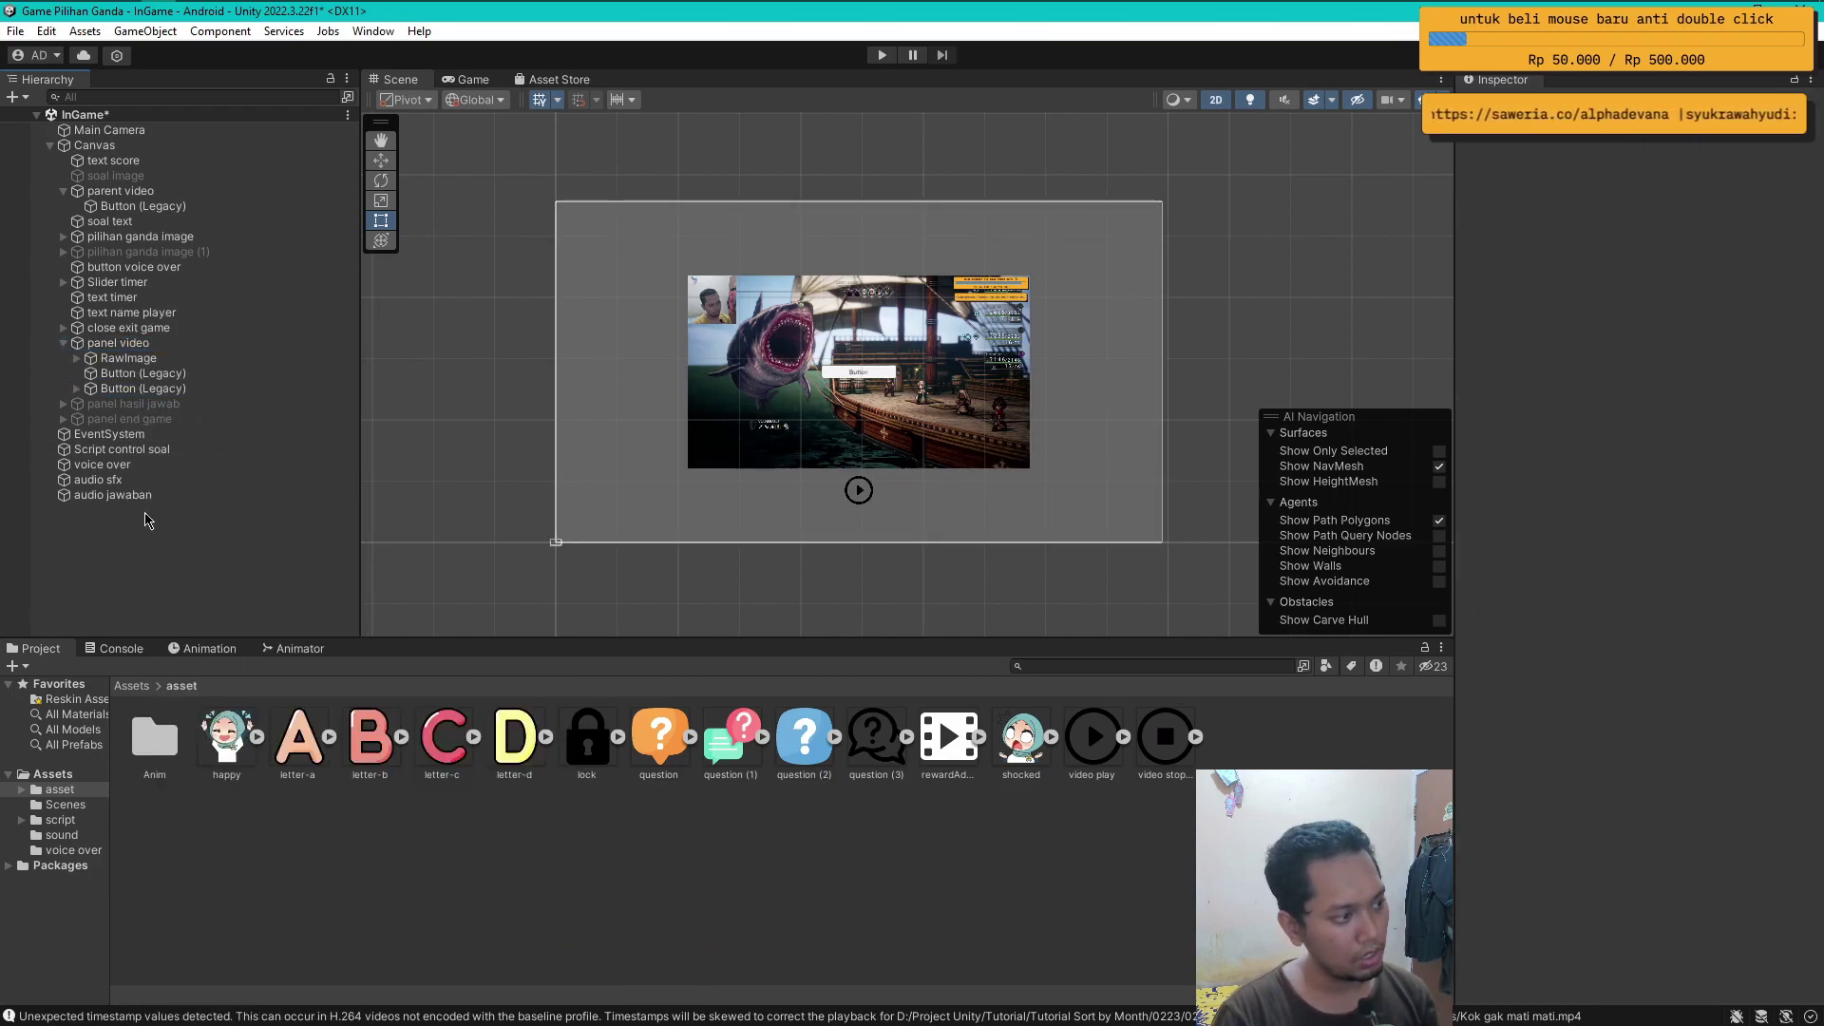
{"action": "left_click", "coordinate": [142, 389]}
- Size the new button 60×60 and move it to the video's upper right
{"action": "left_click", "coordinate": [1625, 230]}
{"action": "type", "text": "6"}
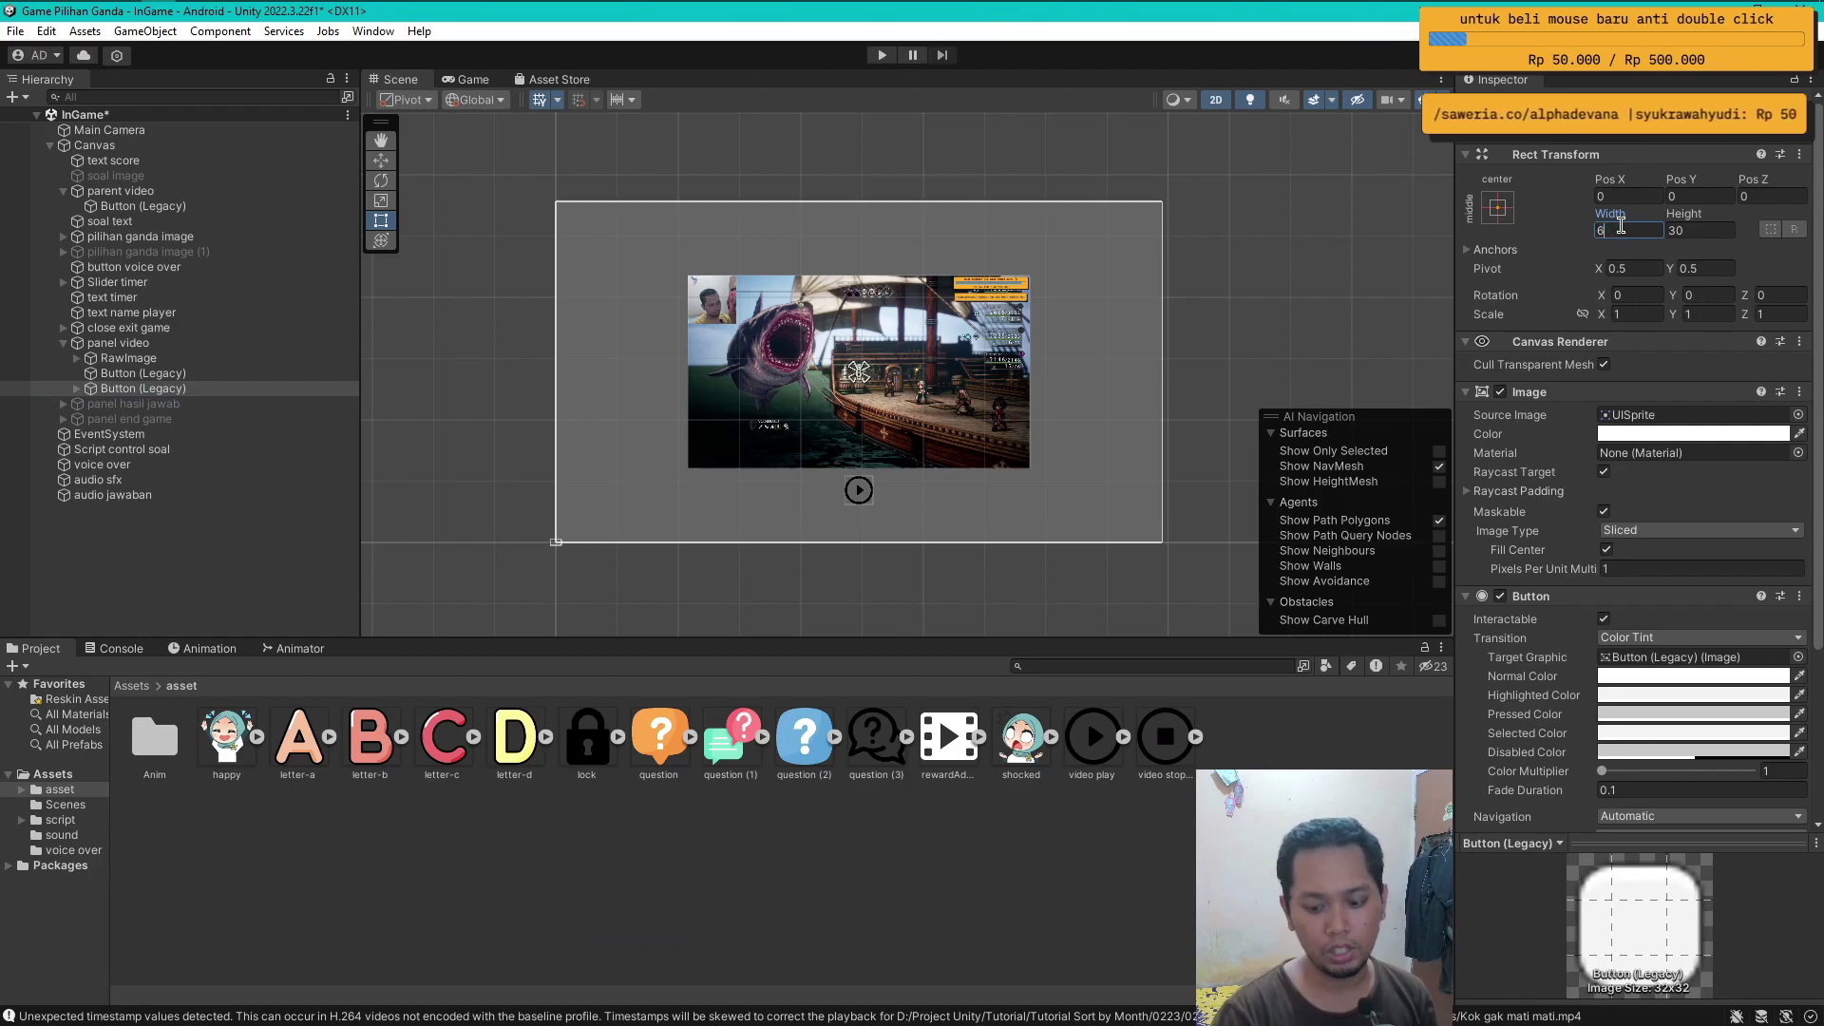
{"action": "type", "text": "0"}
{"action": "key", "text": "Tab"}
{"action": "type", "text": "60"}
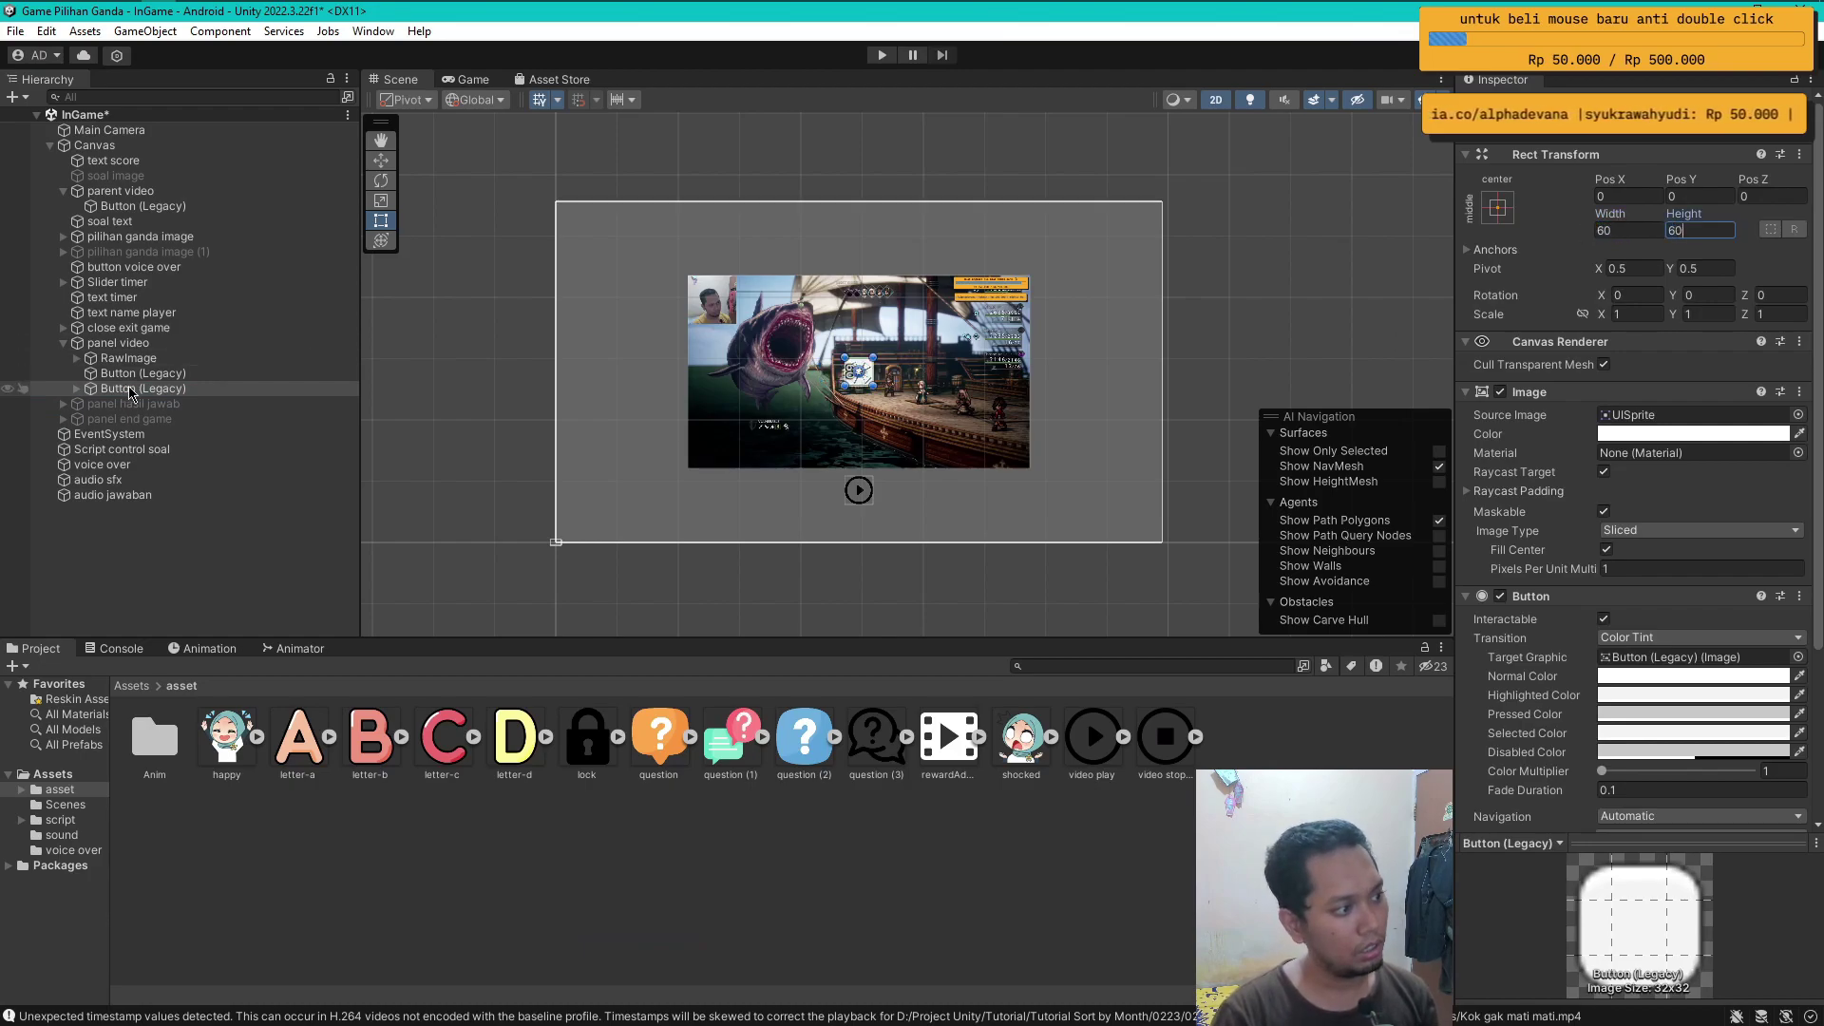
{"action": "left_click", "coordinate": [130, 393]}
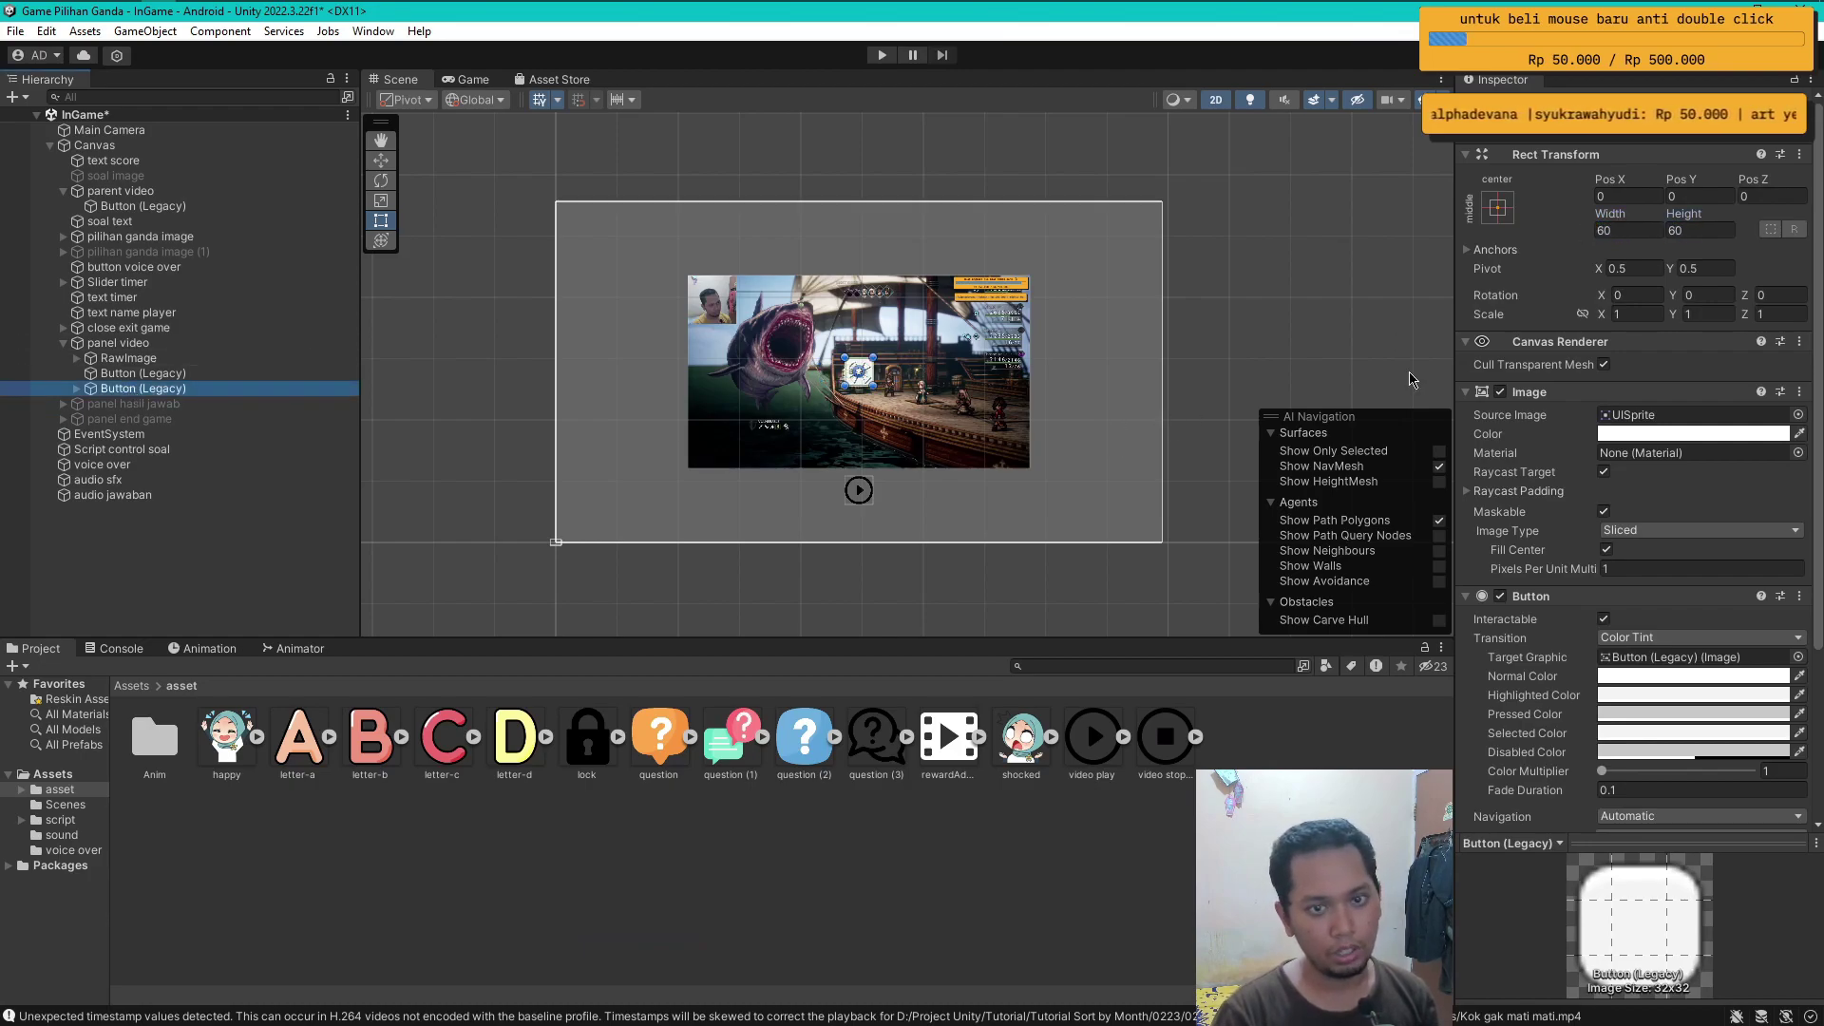
{"action": "key", "text": "w"}
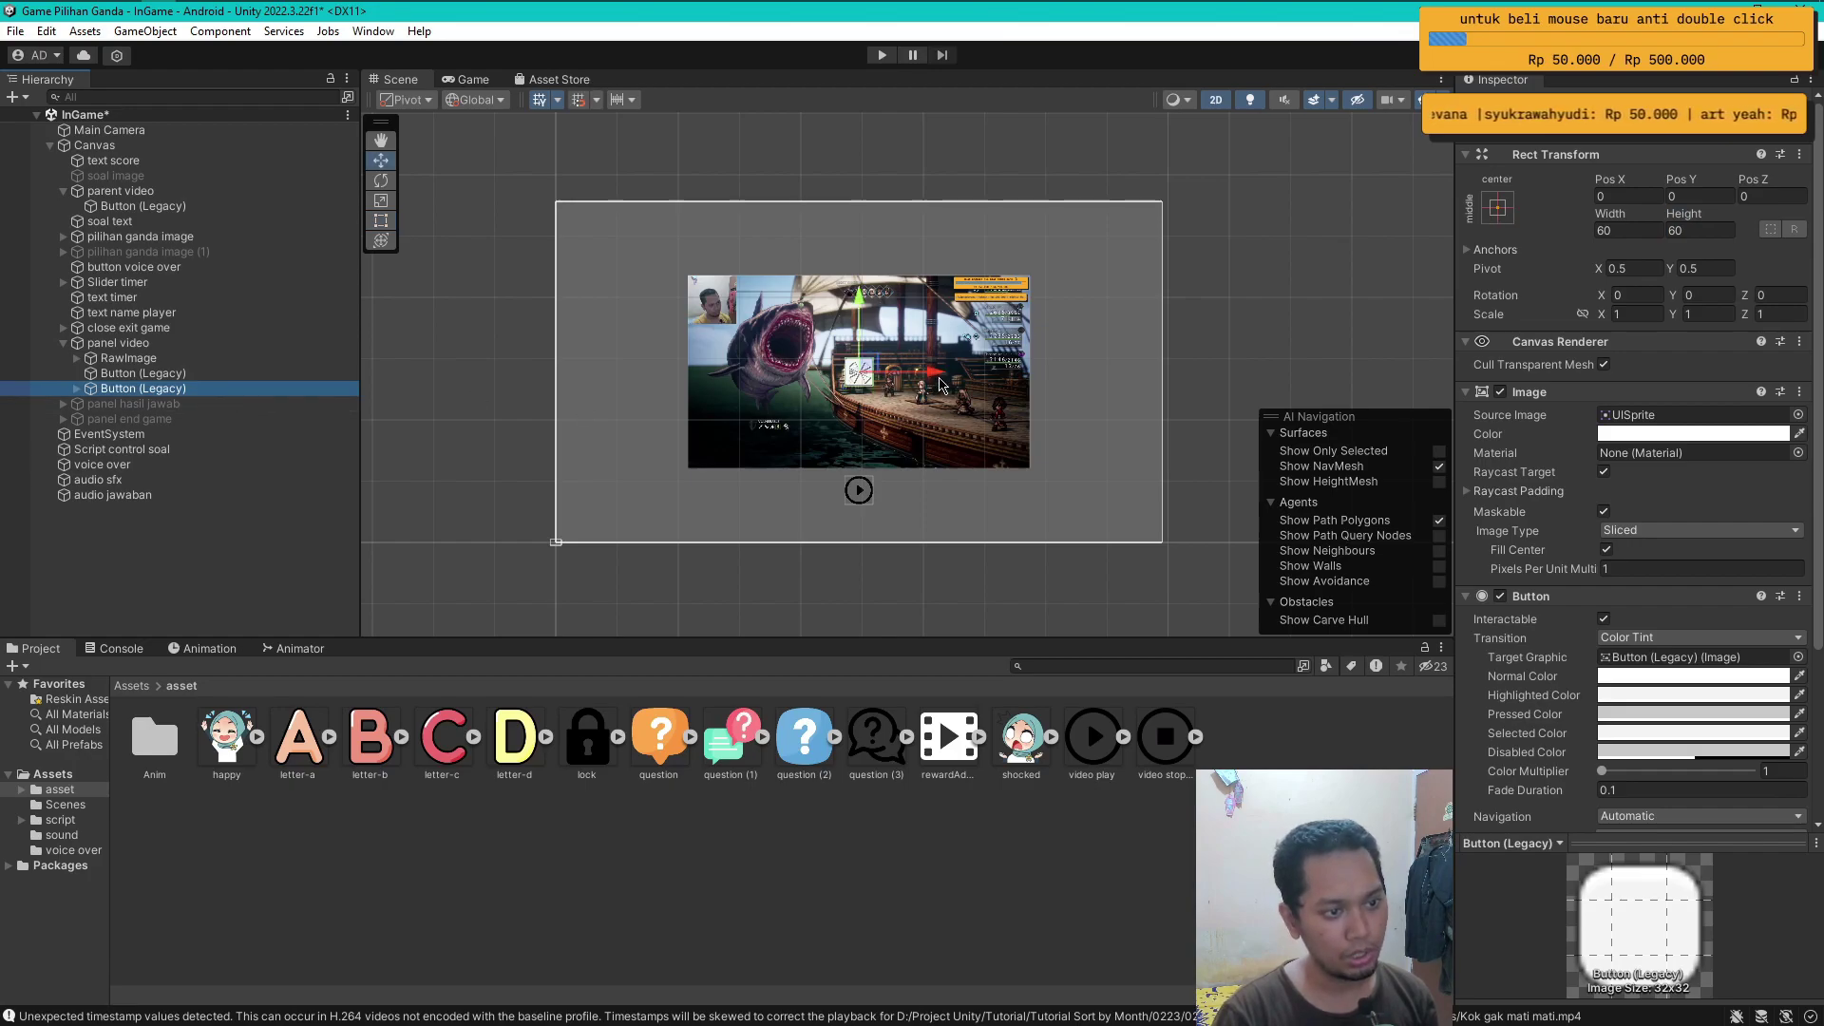
{"action": "left_click_drag", "start_coordinate": [941, 384], "coordinate": [1137, 384]}
{"action": "left_click_drag", "start_coordinate": [1056, 306], "coordinate": [1057, 226]}
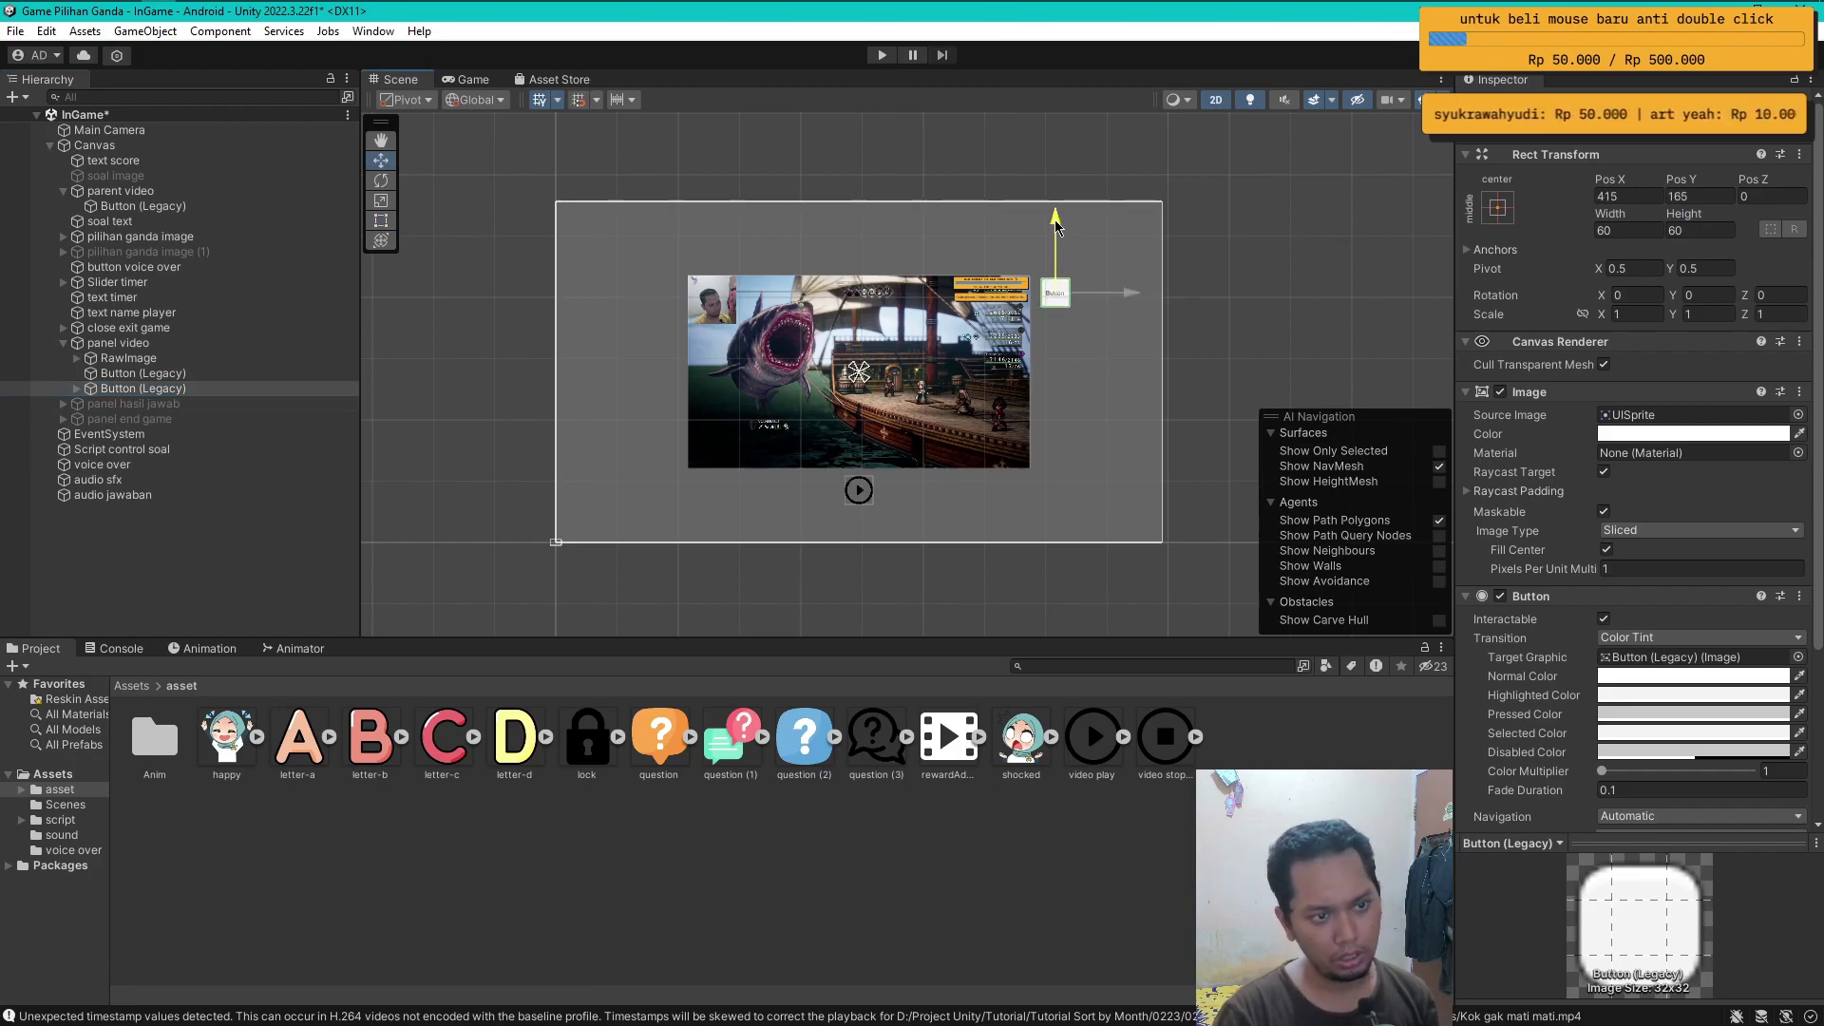
- Style the button's label as a bold black X at font size 50
{"action": "left_click", "coordinate": [78, 389]}
{"action": "left_click", "coordinate": [137, 405]}
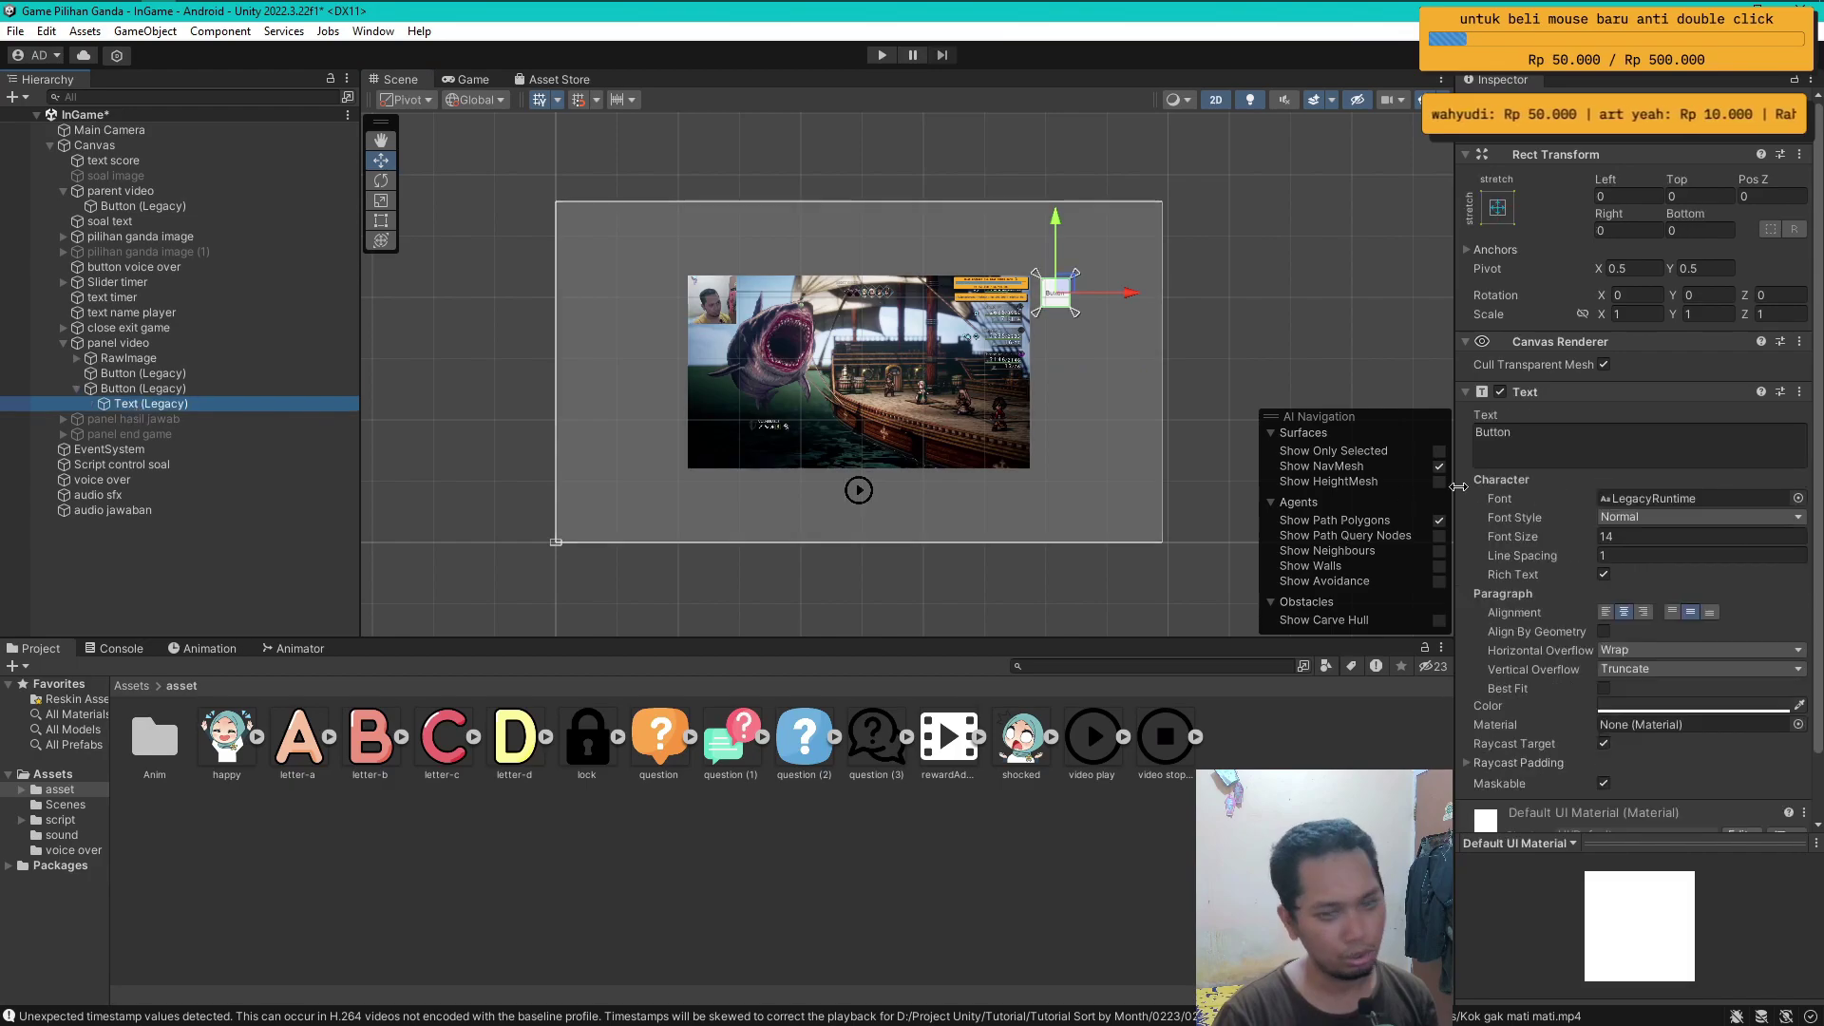
{"action": "left_click", "coordinate": [1526, 451]}
{"action": "left_click", "coordinate": [1650, 537]}
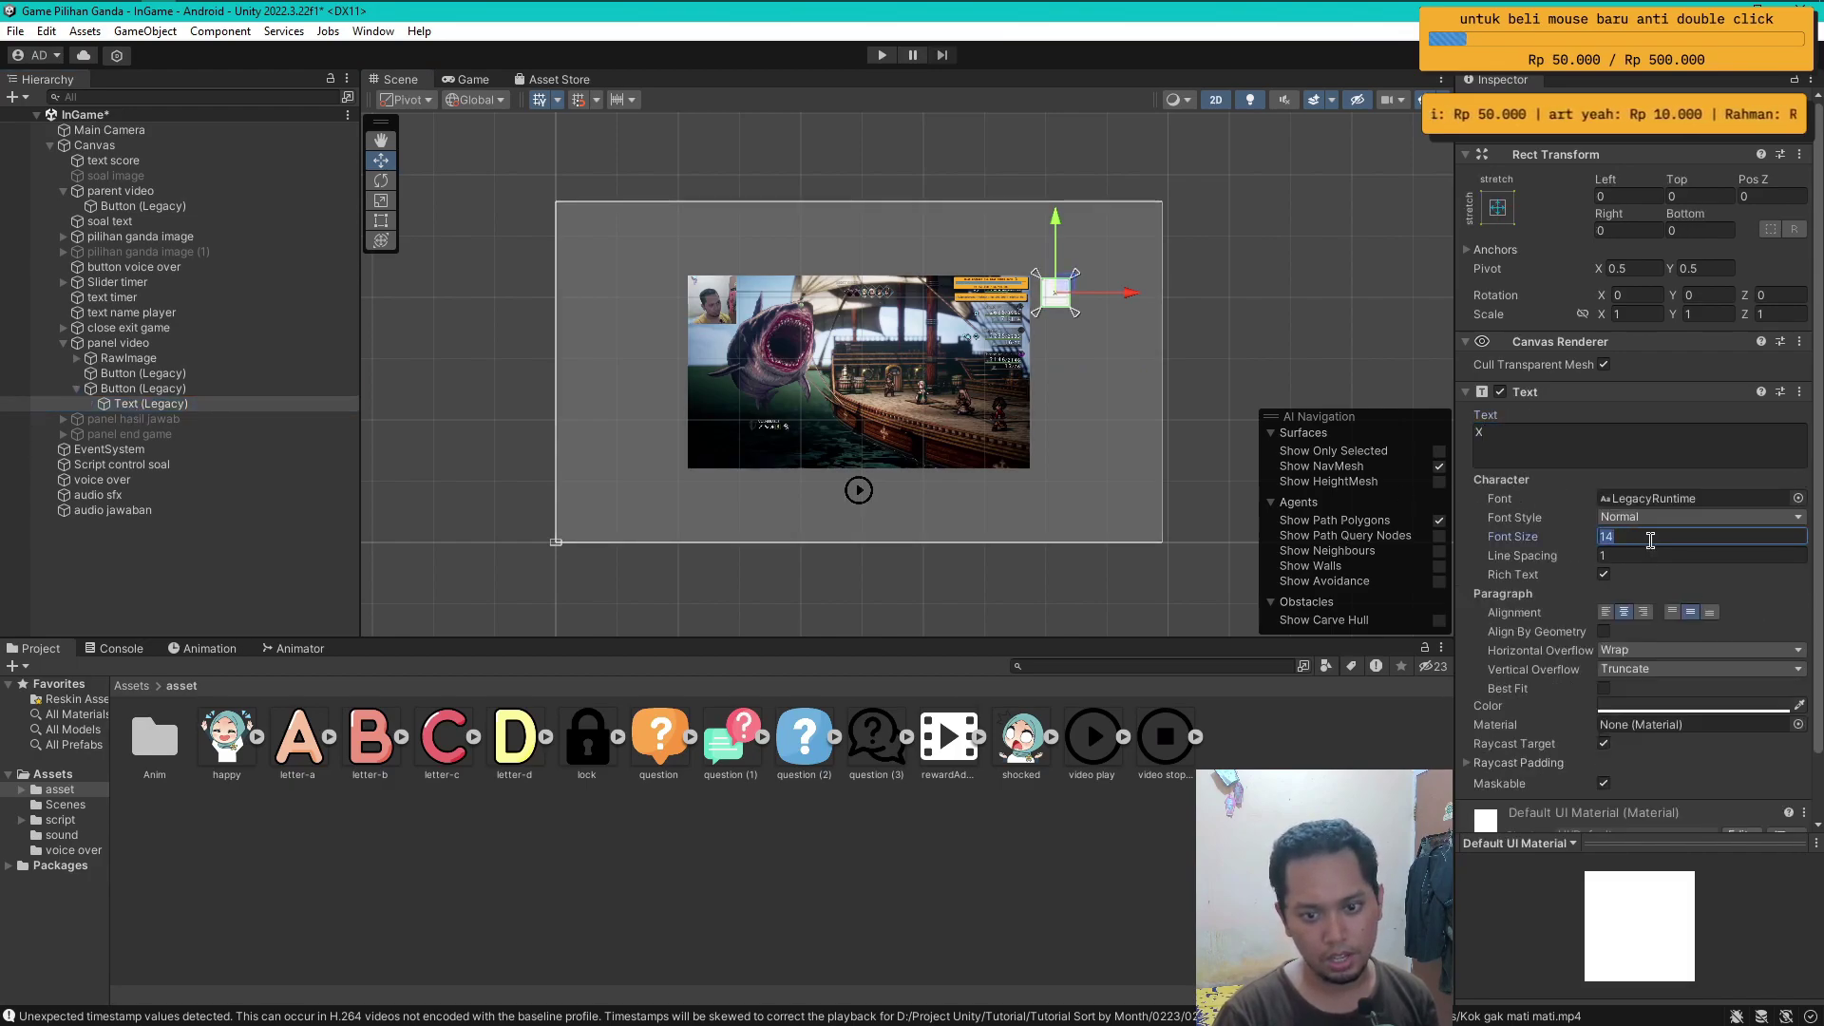
{"action": "type", "text": "30"}
{"action": "left_click", "coordinate": [1666, 517]}
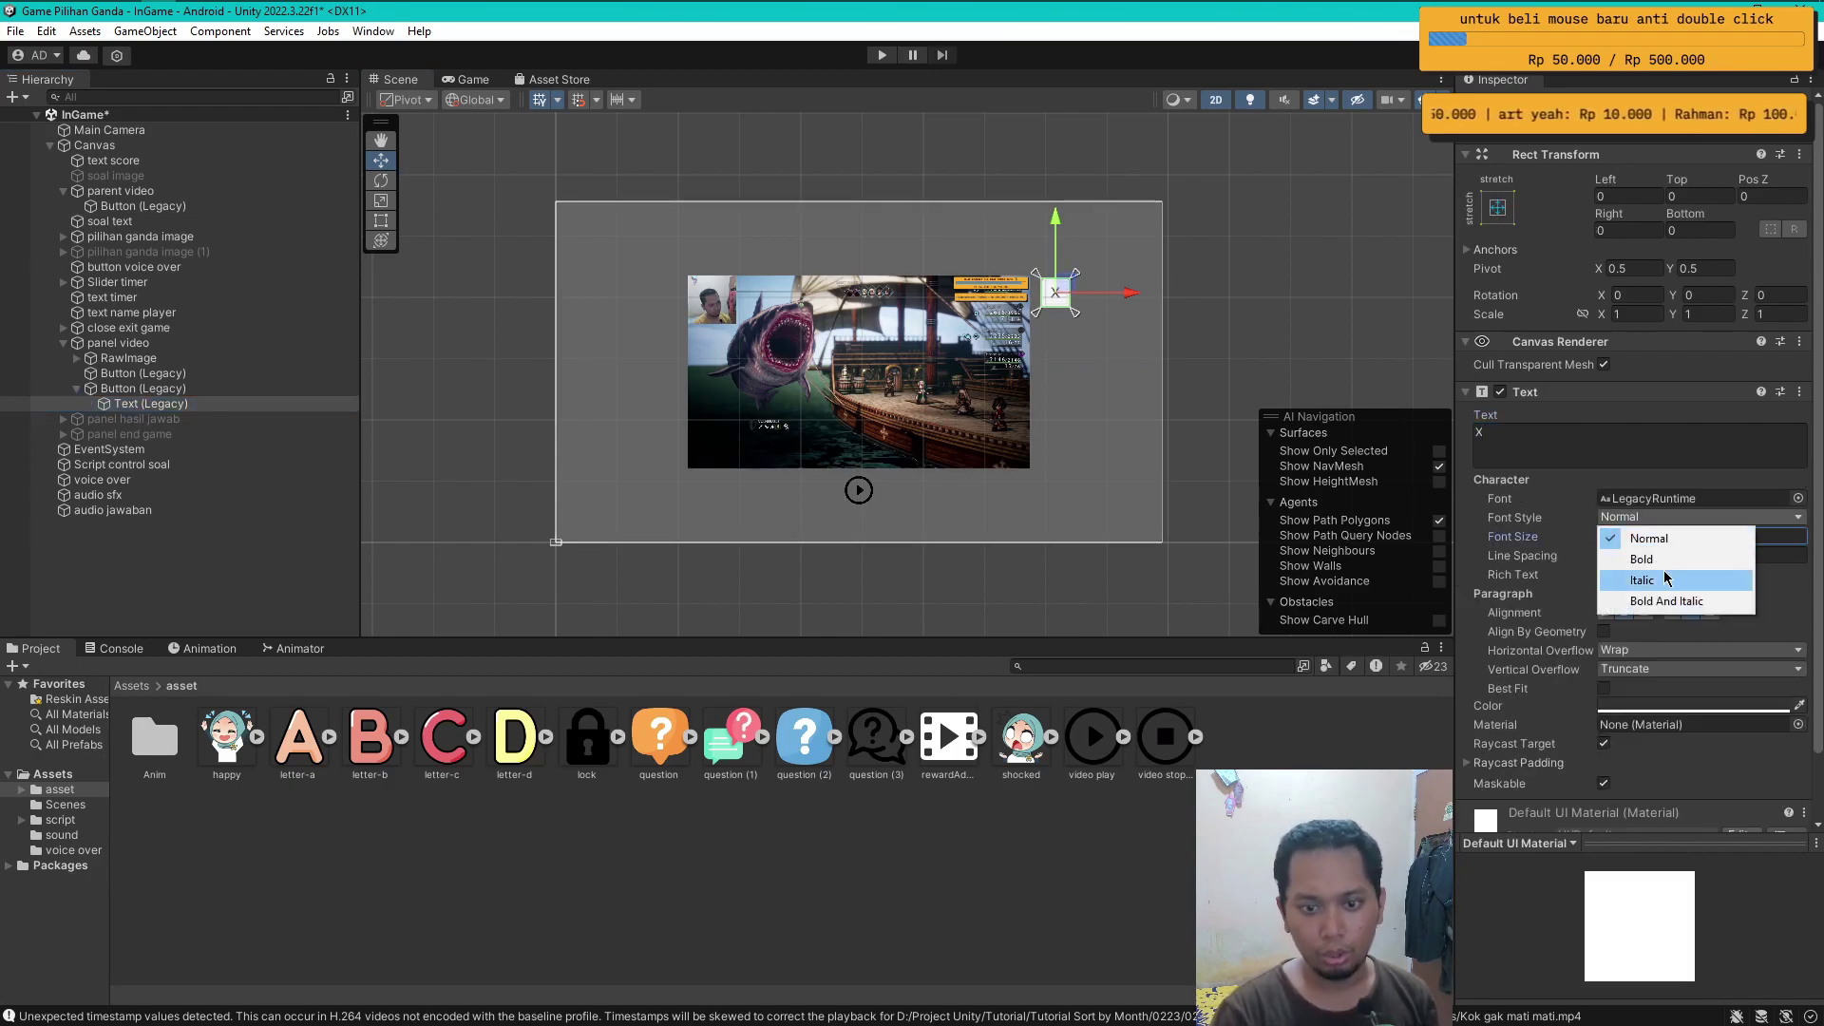
{"action": "left_click", "coordinate": [1653, 550]}
{"action": "left_click", "coordinate": [1663, 708]}
{"action": "left_click_drag", "start_coordinate": [1663, 708], "coordinate": [1658, 763]}
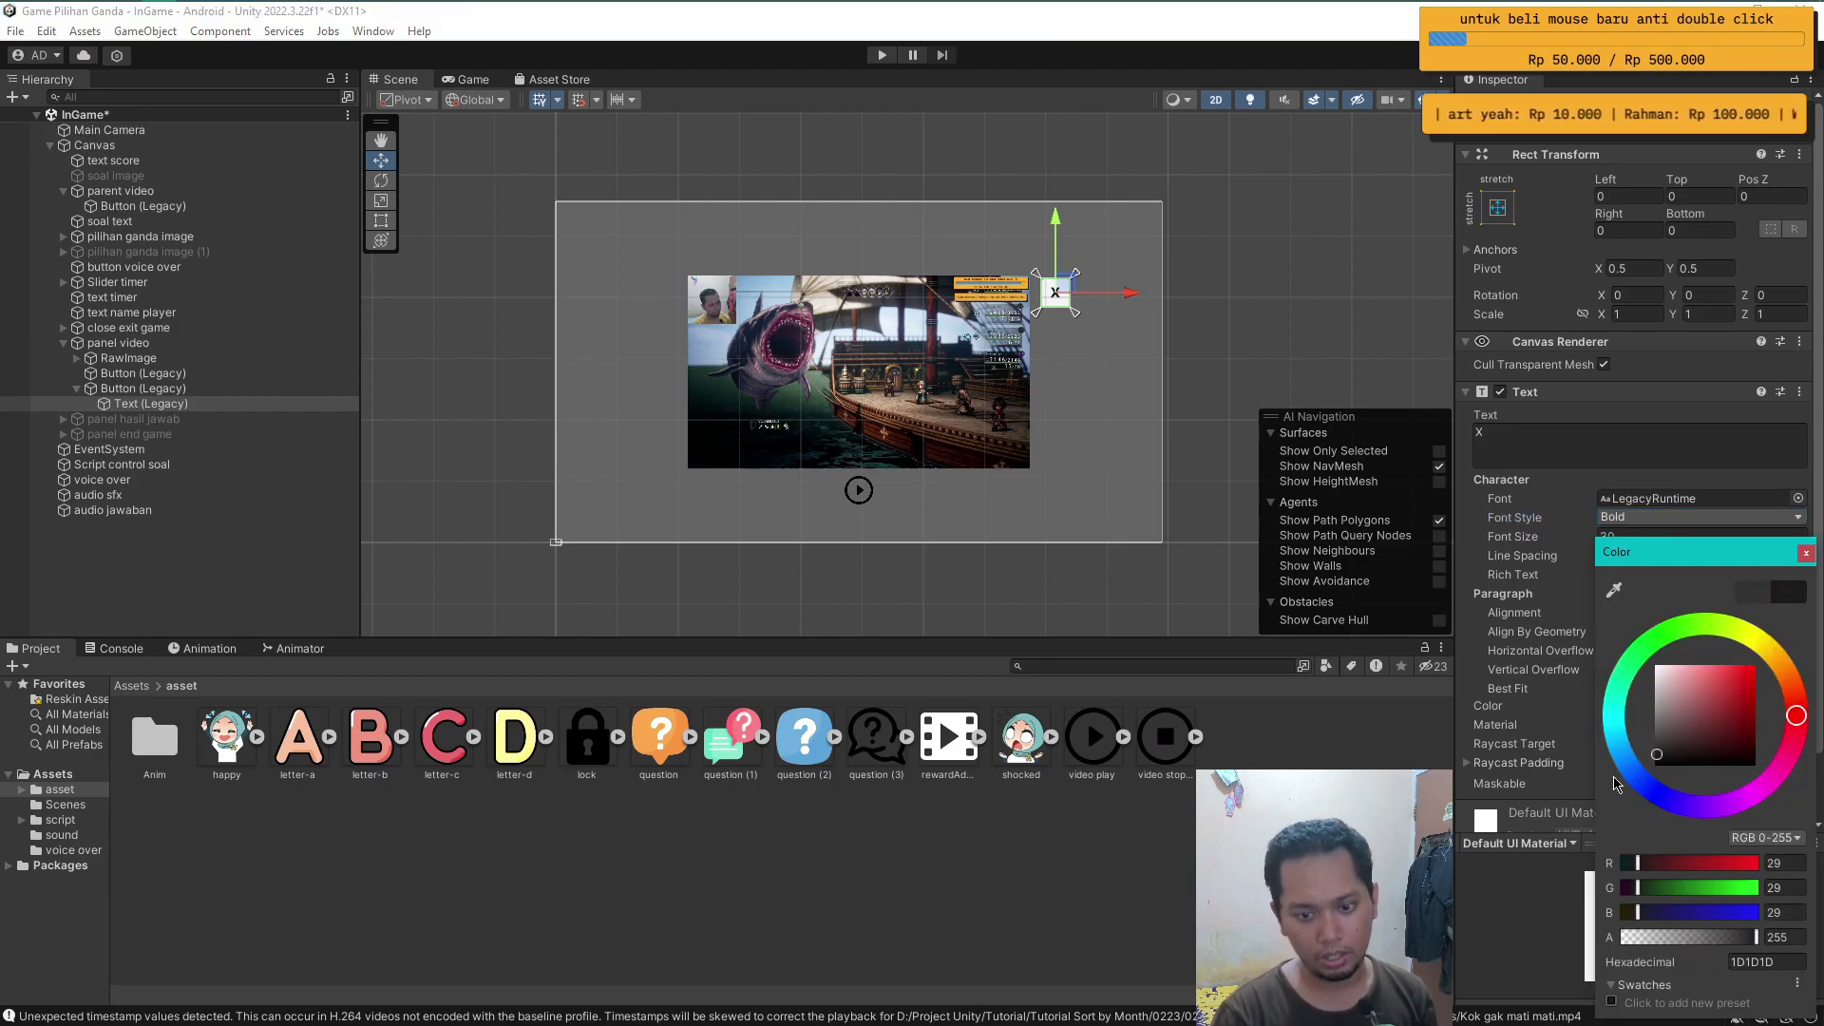
{"action": "left_click", "coordinate": [1806, 552]}
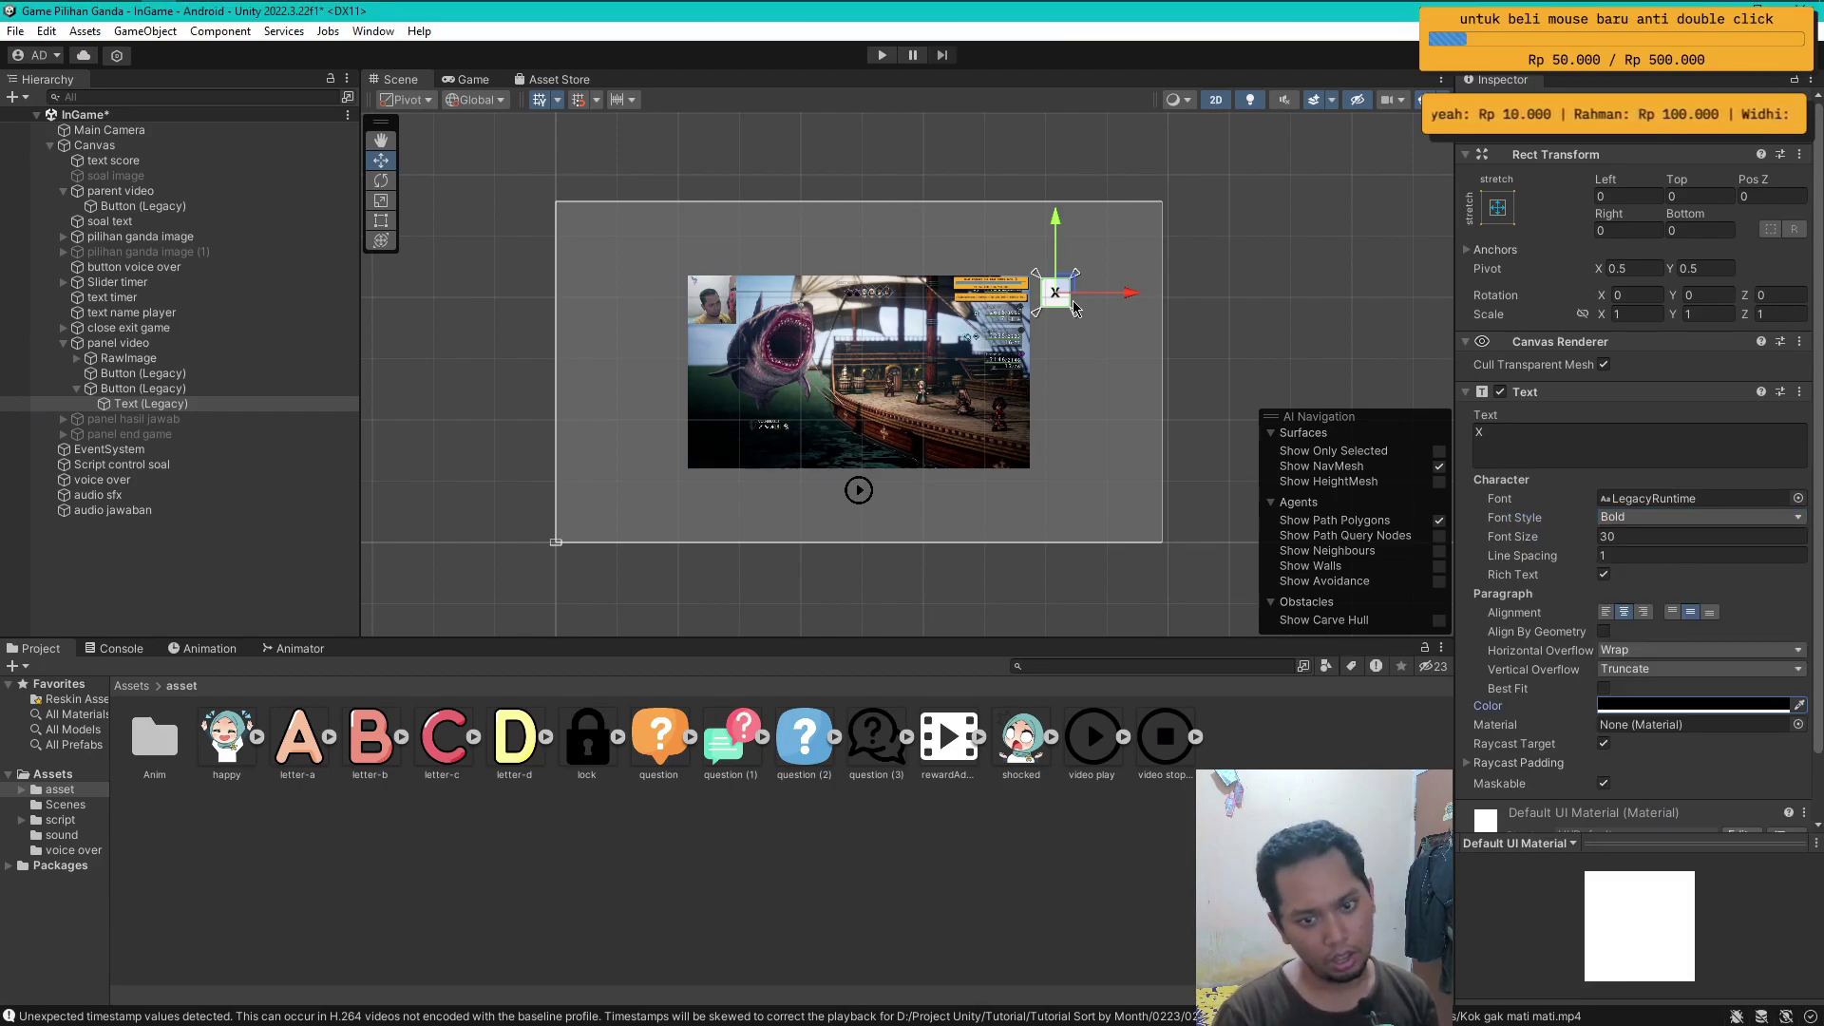
{"action": "left_click", "coordinate": [1653, 537]}
{"action": "type", "text": "50"}
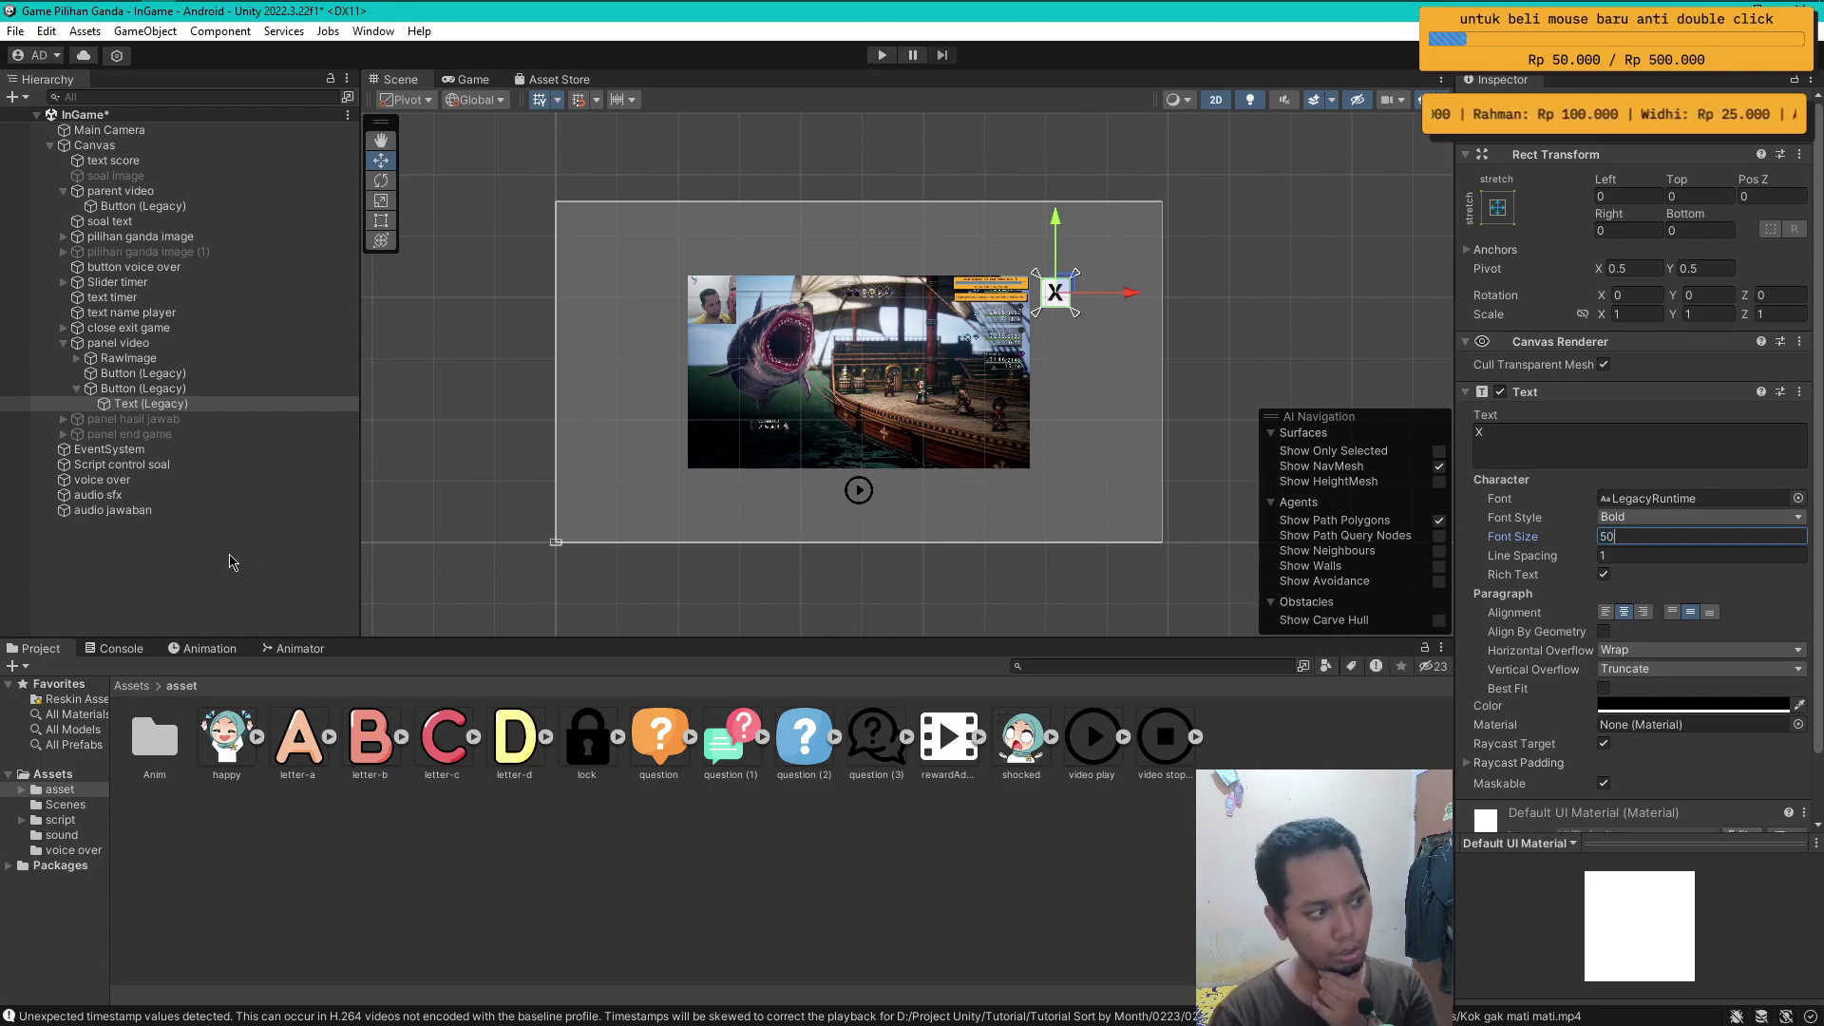
{"action": "left_click", "coordinate": [547, 447]}
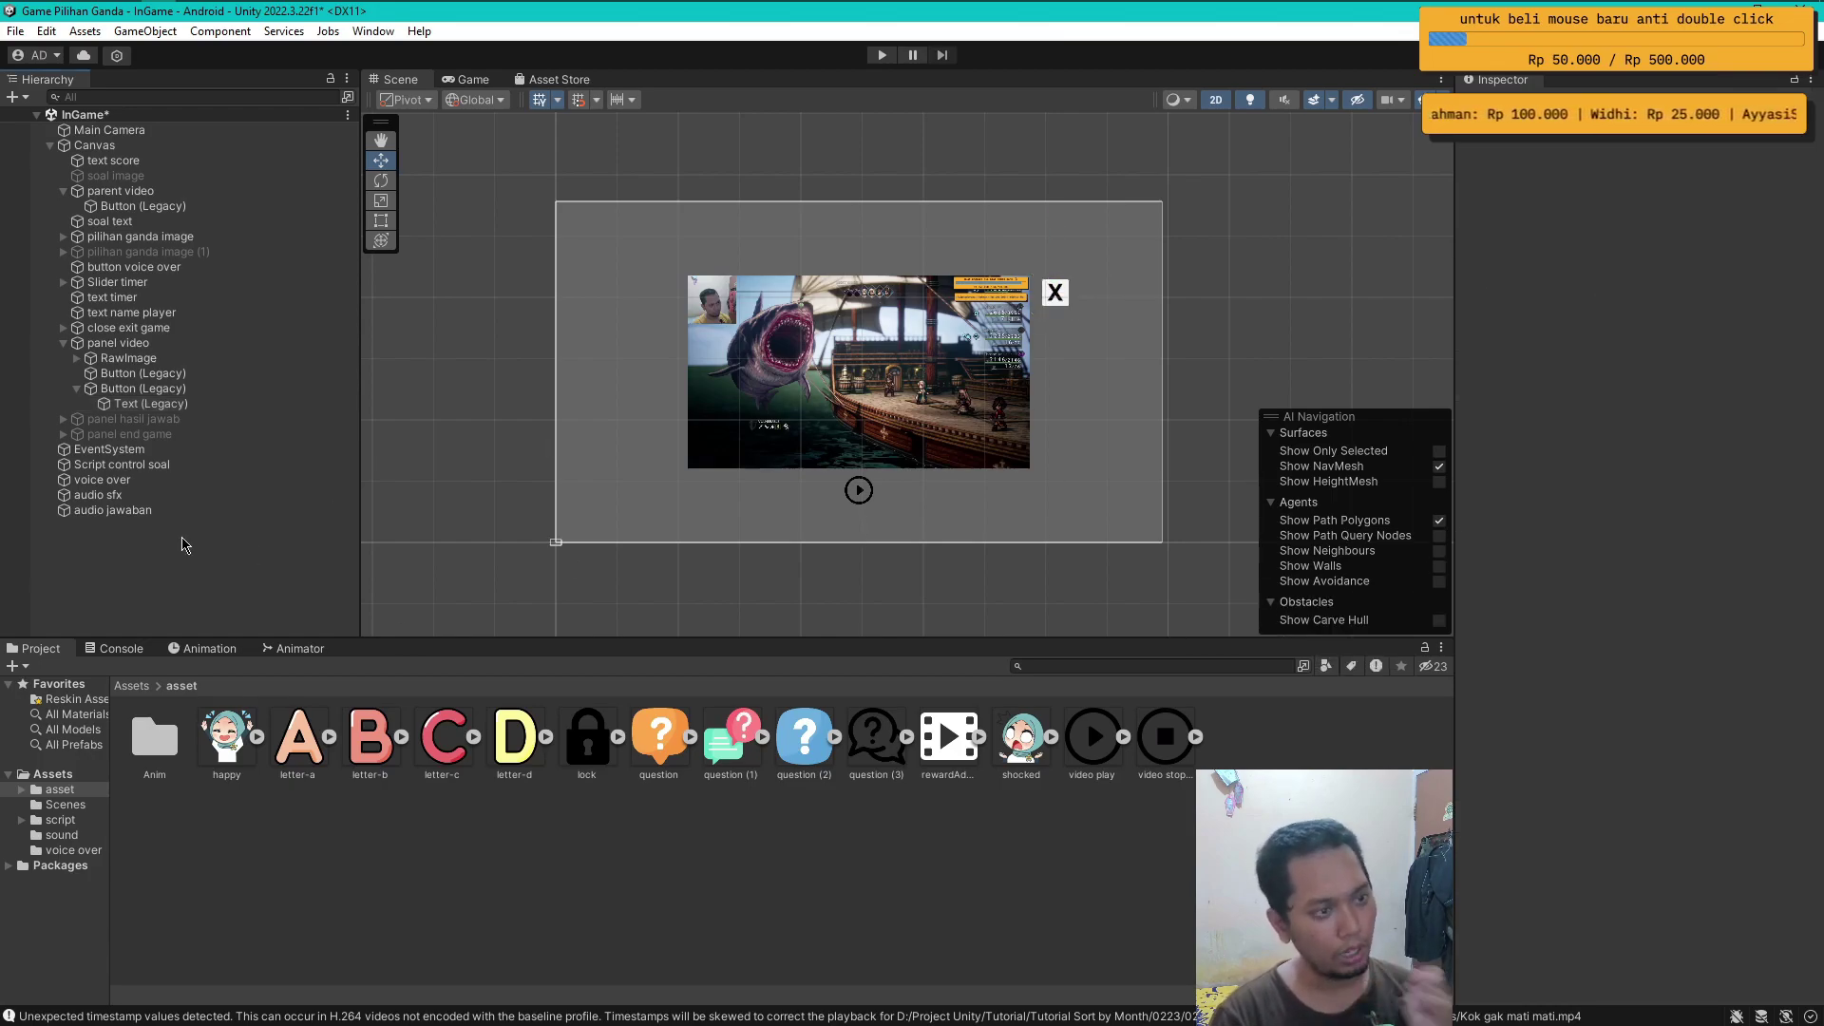
- Rename the new button to button close and the first to button play
{"action": "left_click", "coordinate": [76, 389]}
{"action": "left_click", "coordinate": [143, 389]}
{"action": "key", "text": "F2"}
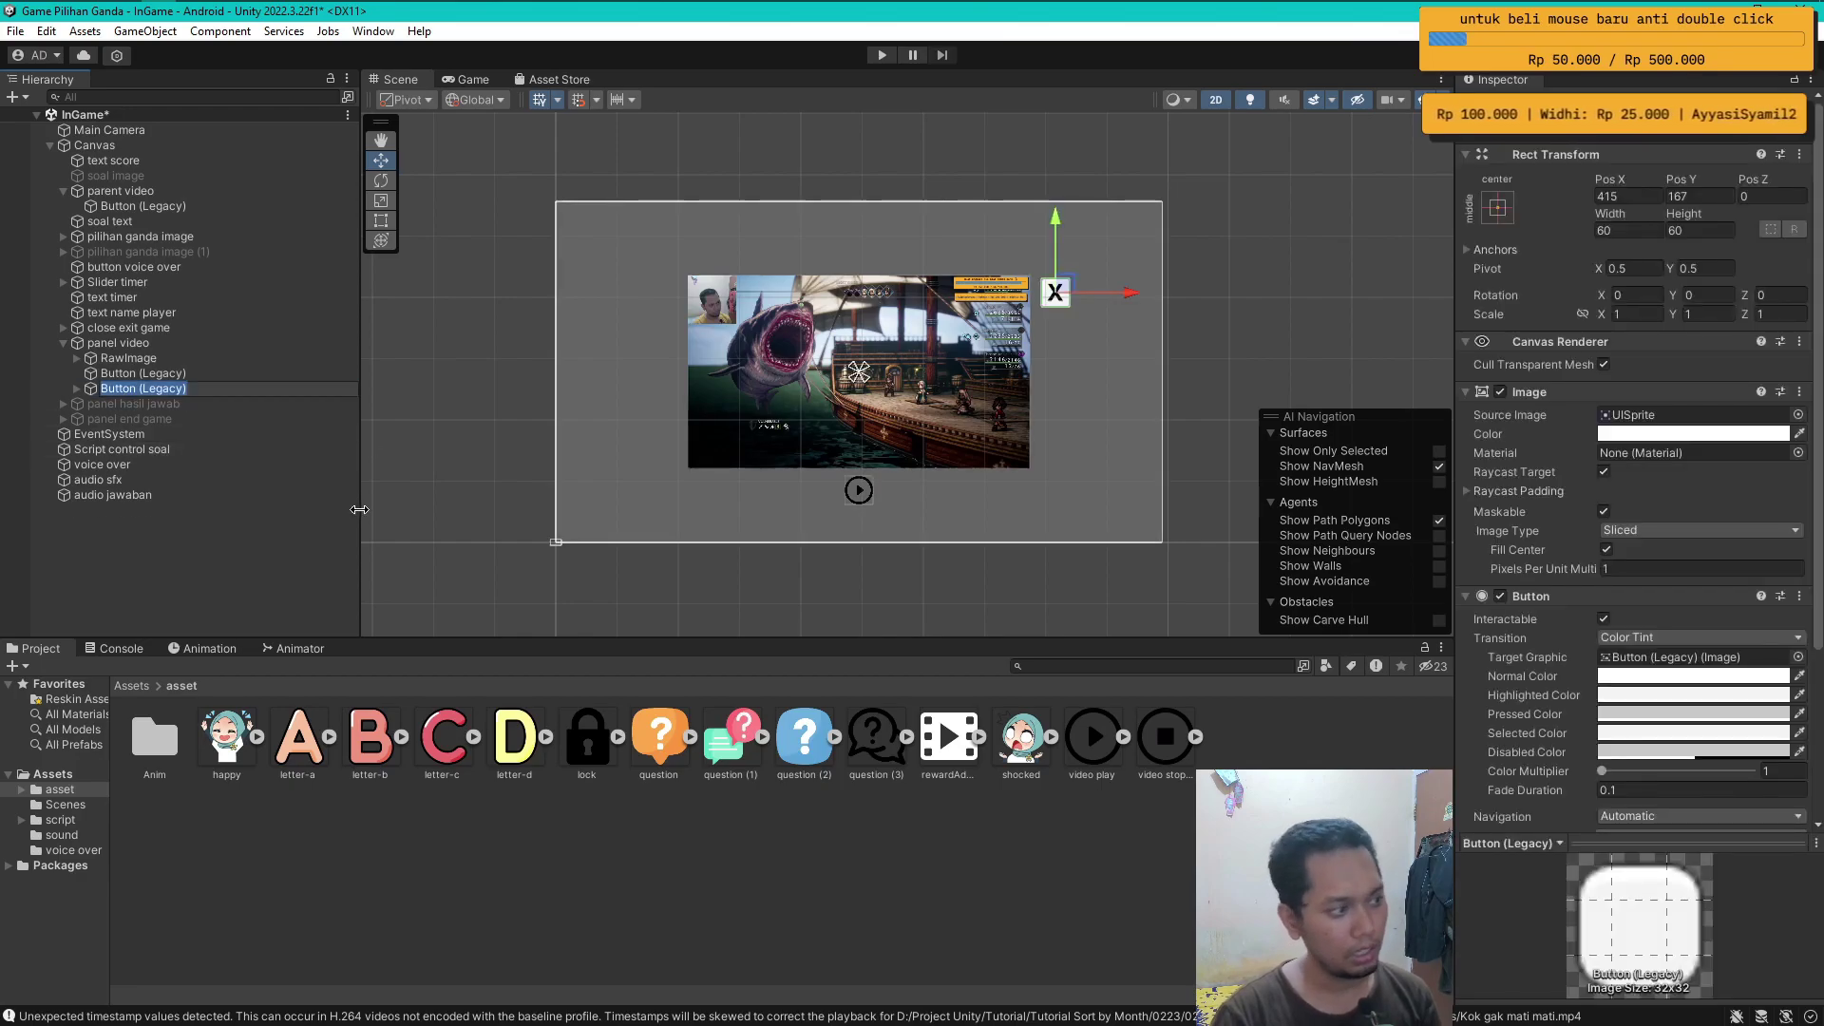
{"action": "type", "text": "button clos"}
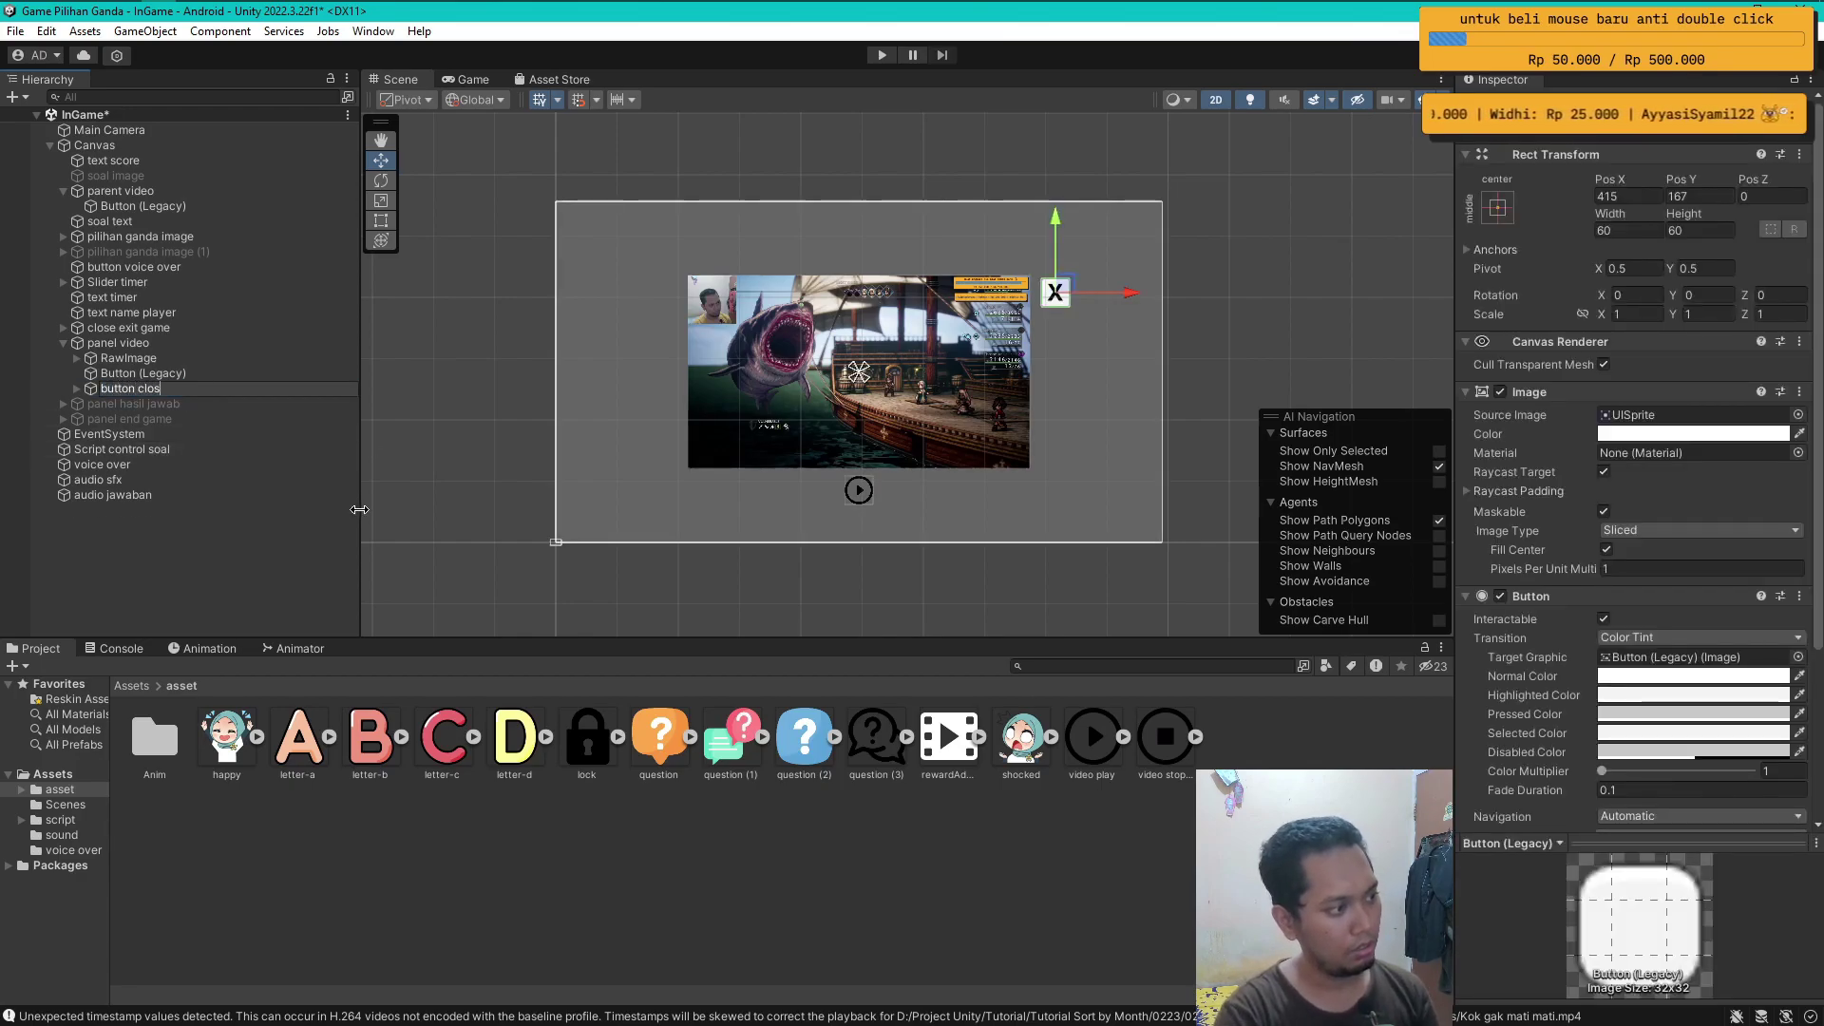
{"action": "type", "text": "e"}
{"action": "key", "text": "Return"}
{"action": "key", "text": "Up"}
{"action": "key", "text": "F2"}
{"action": "type", "text": "butt"}
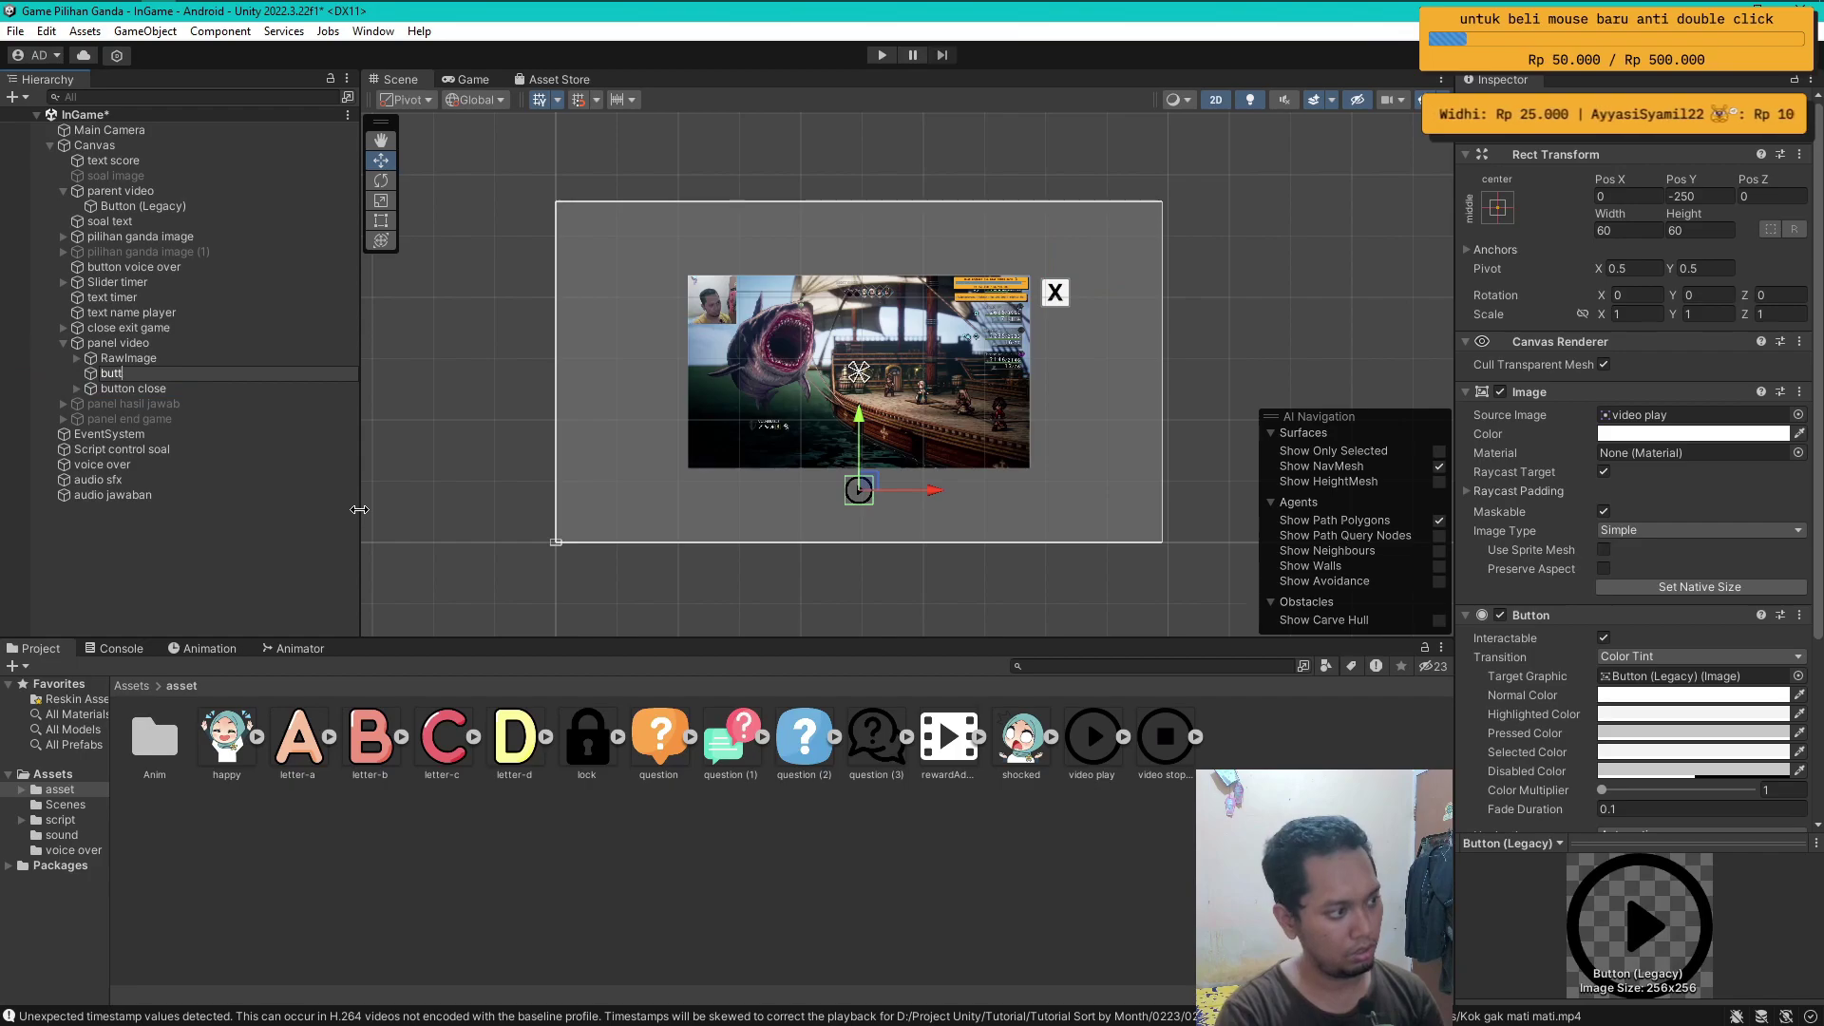
{"action": "type", "text": "on play"}
{"action": "key", "text": "Return"}
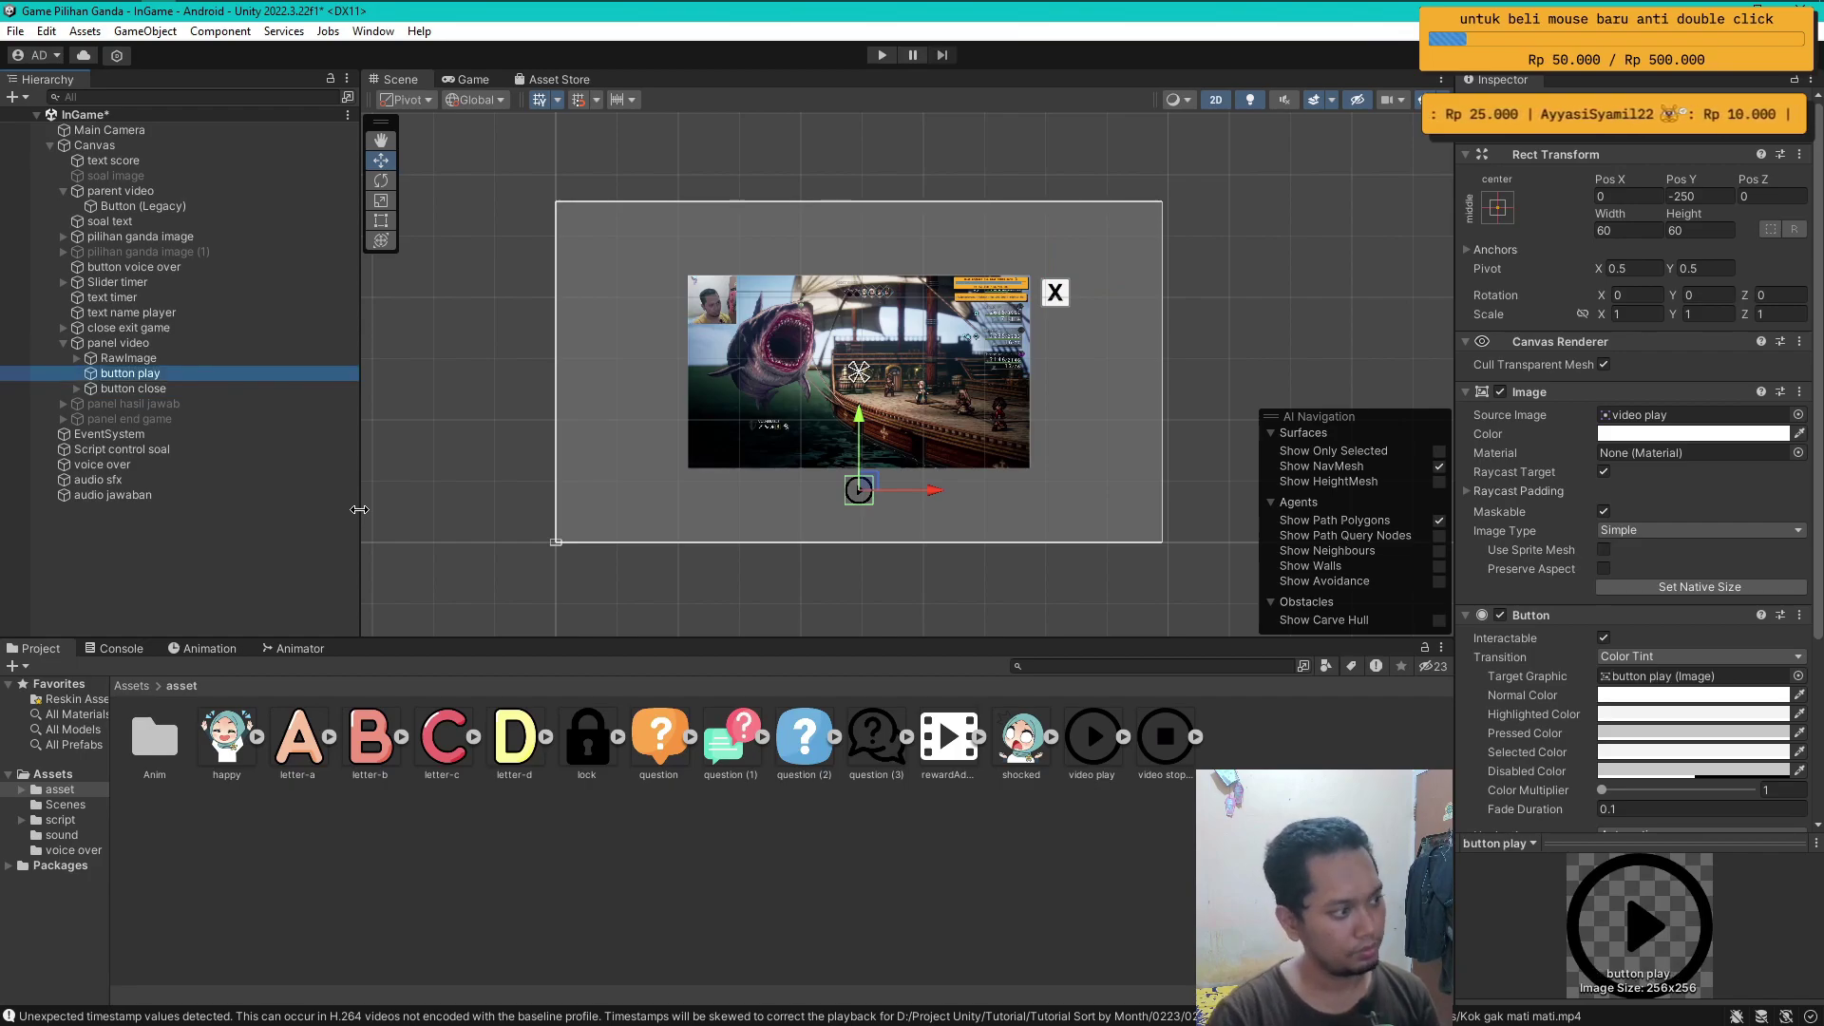
- Nudge button close slightly higher on the panel
{"action": "key", "text": "Down"}
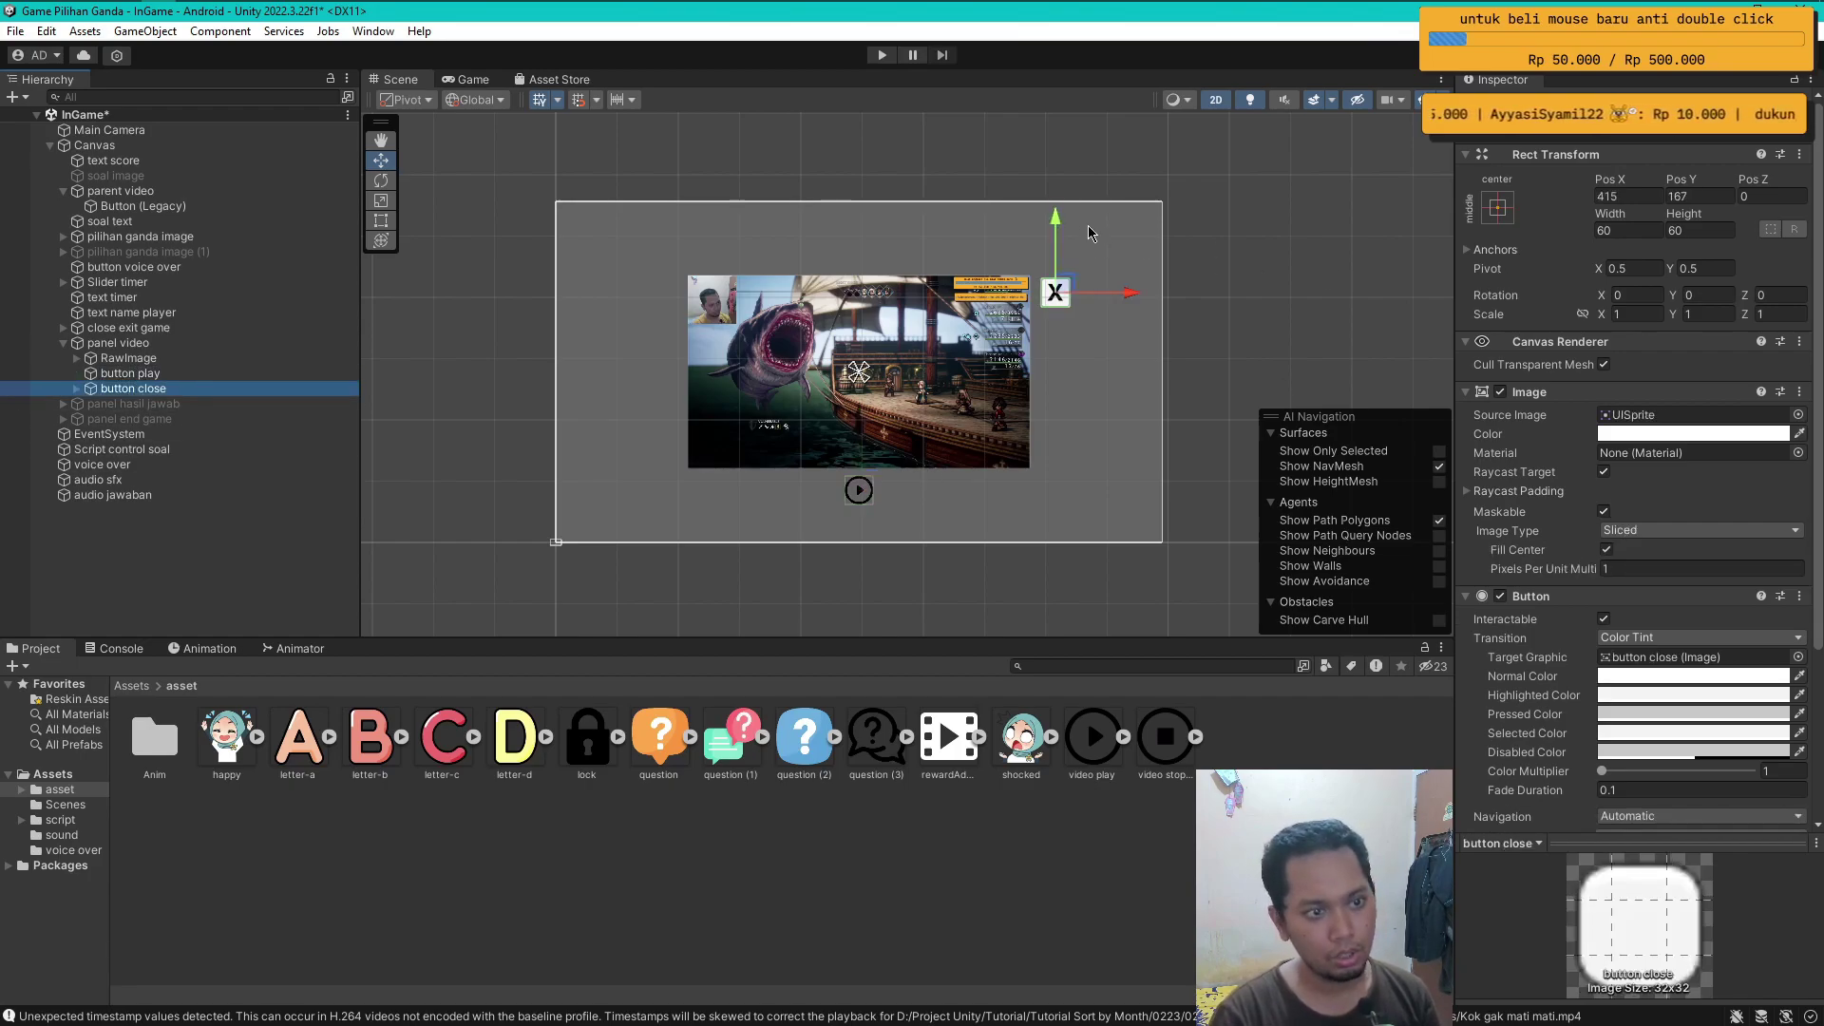
{"action": "left_click_drag", "start_coordinate": [1057, 217], "coordinate": [1055, 213]}
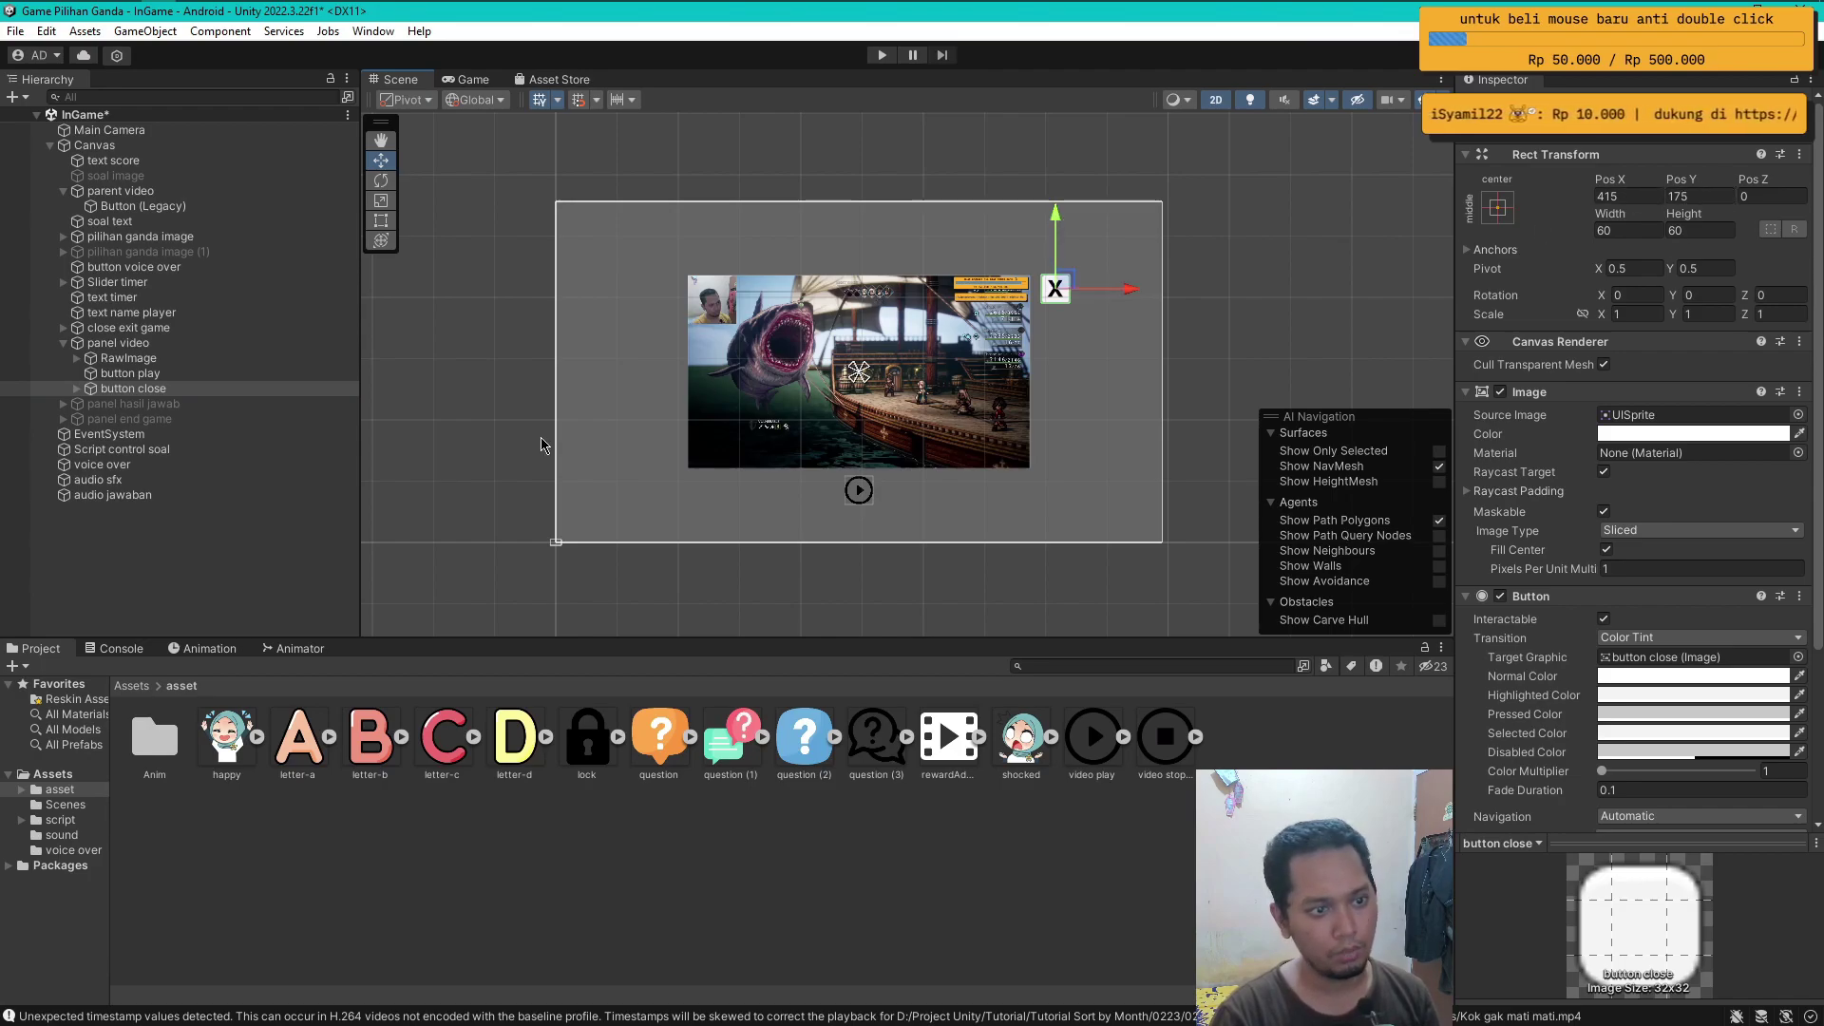
{"action": "left_click", "coordinate": [204, 549]}
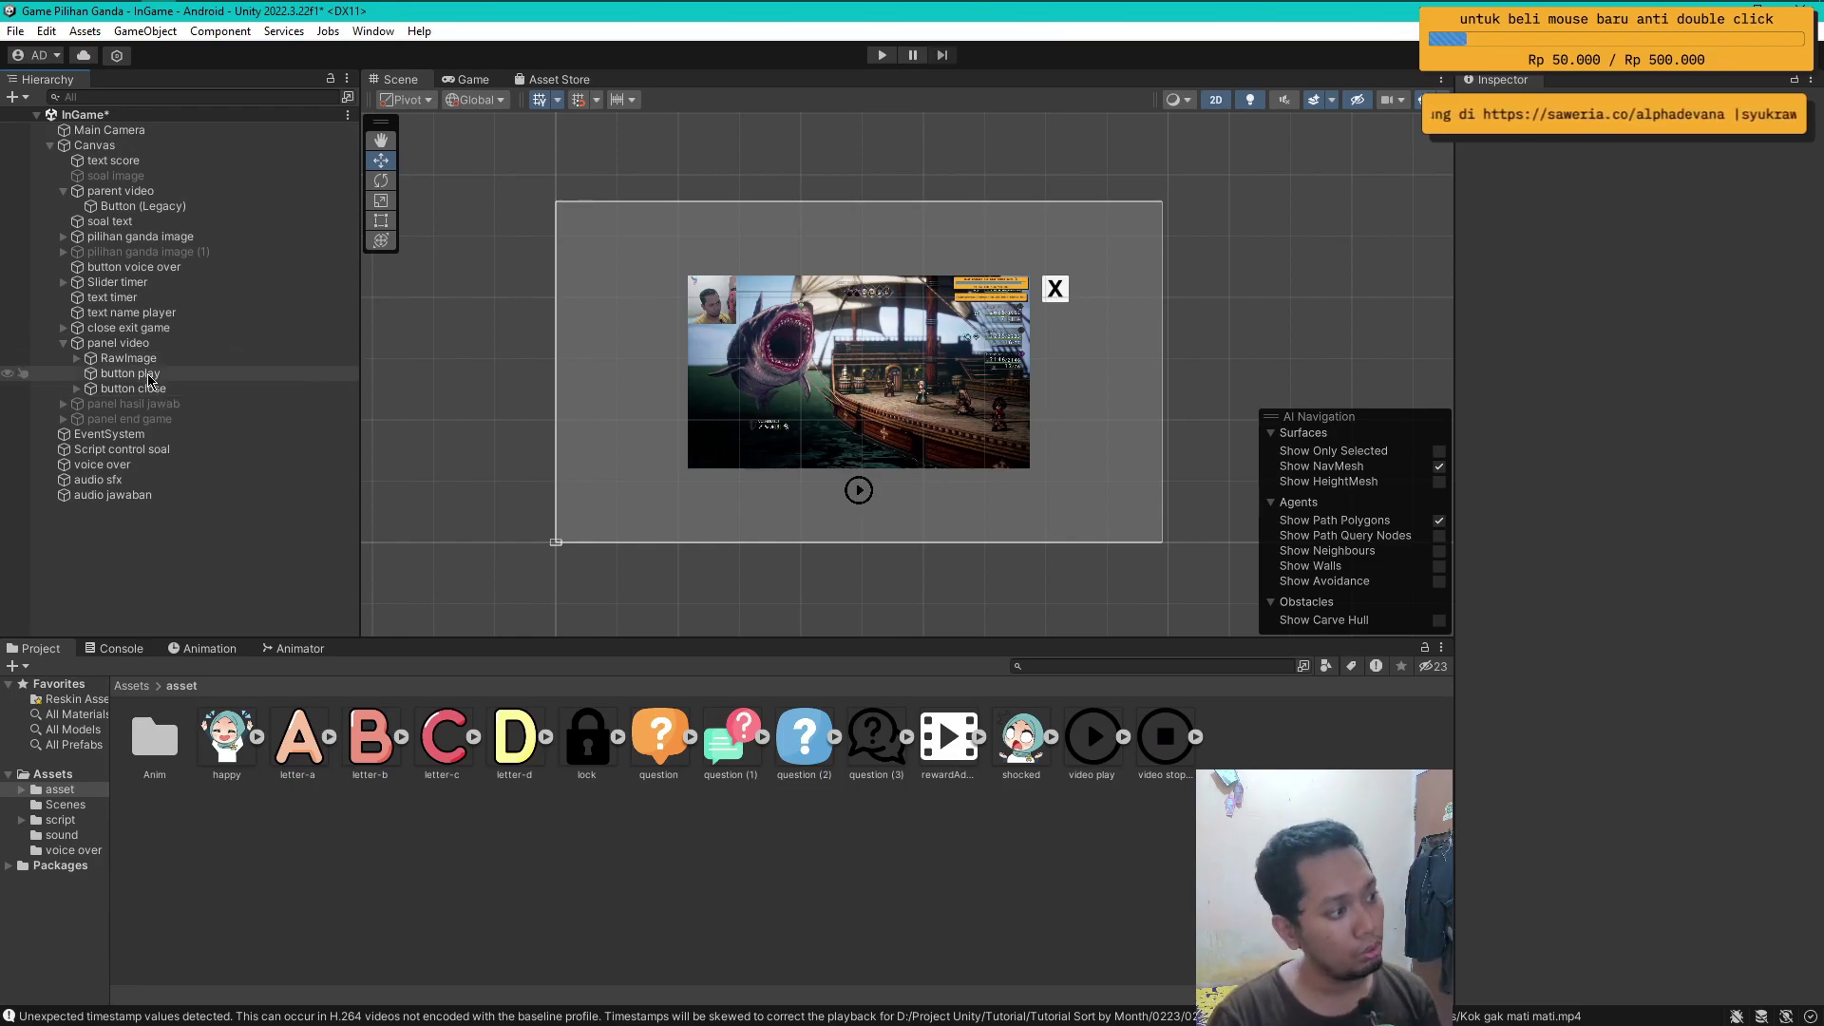
- Add a legacy Text object under panel video and move it above the video
{"action": "right_click", "coordinate": [130, 343]}
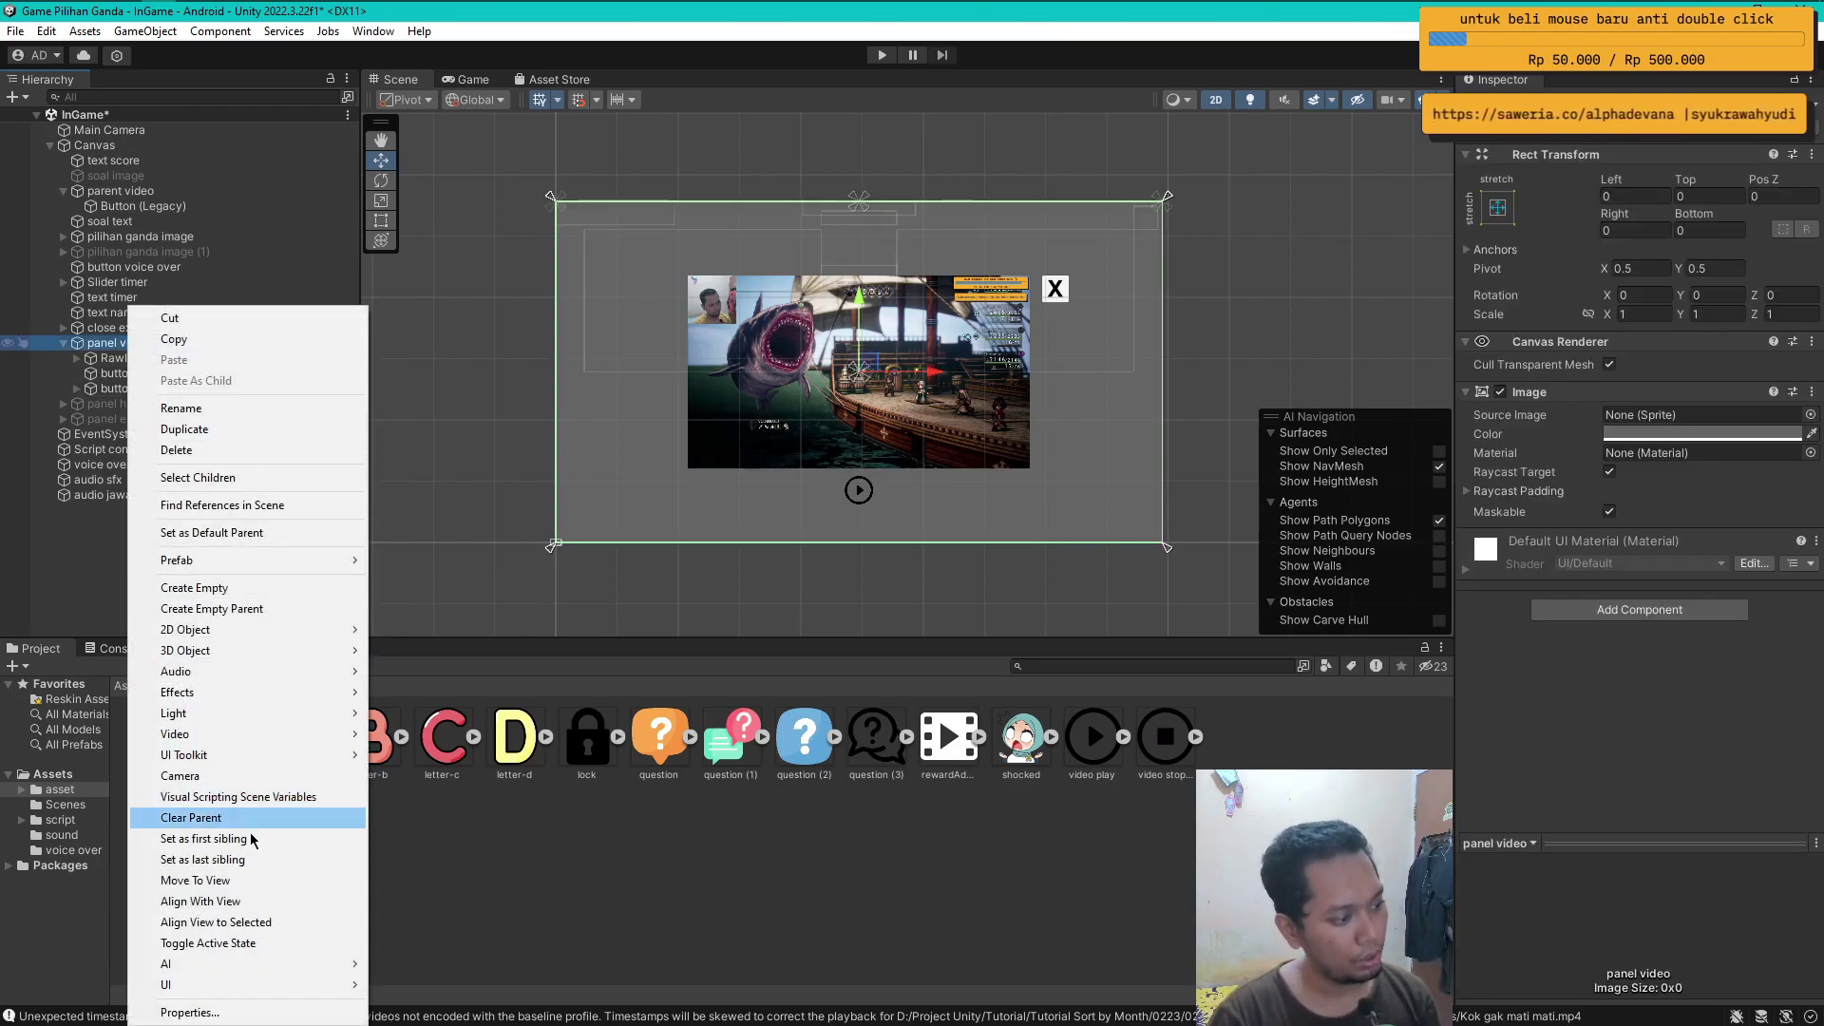
{"action": "mouse_move", "coordinate": [214, 988]}
{"action": "mouse_move", "coordinate": [409, 986]}
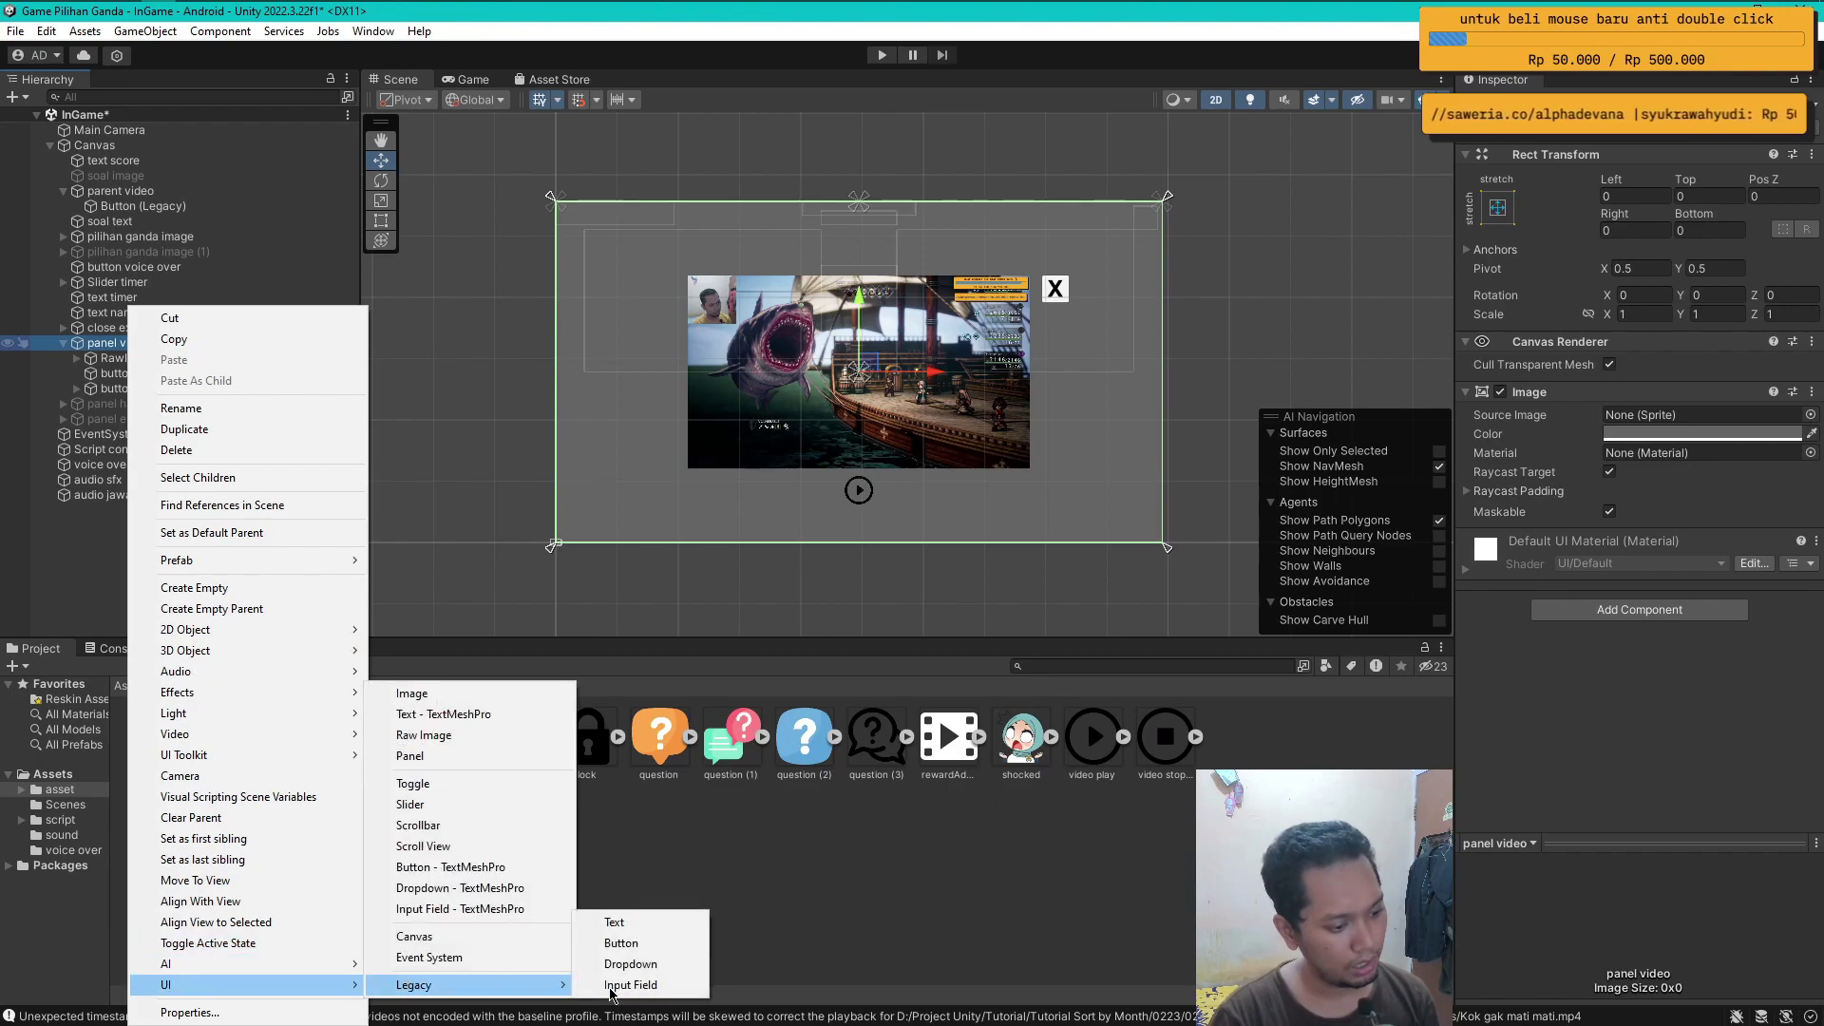
{"action": "left_click", "coordinate": [664, 923]}
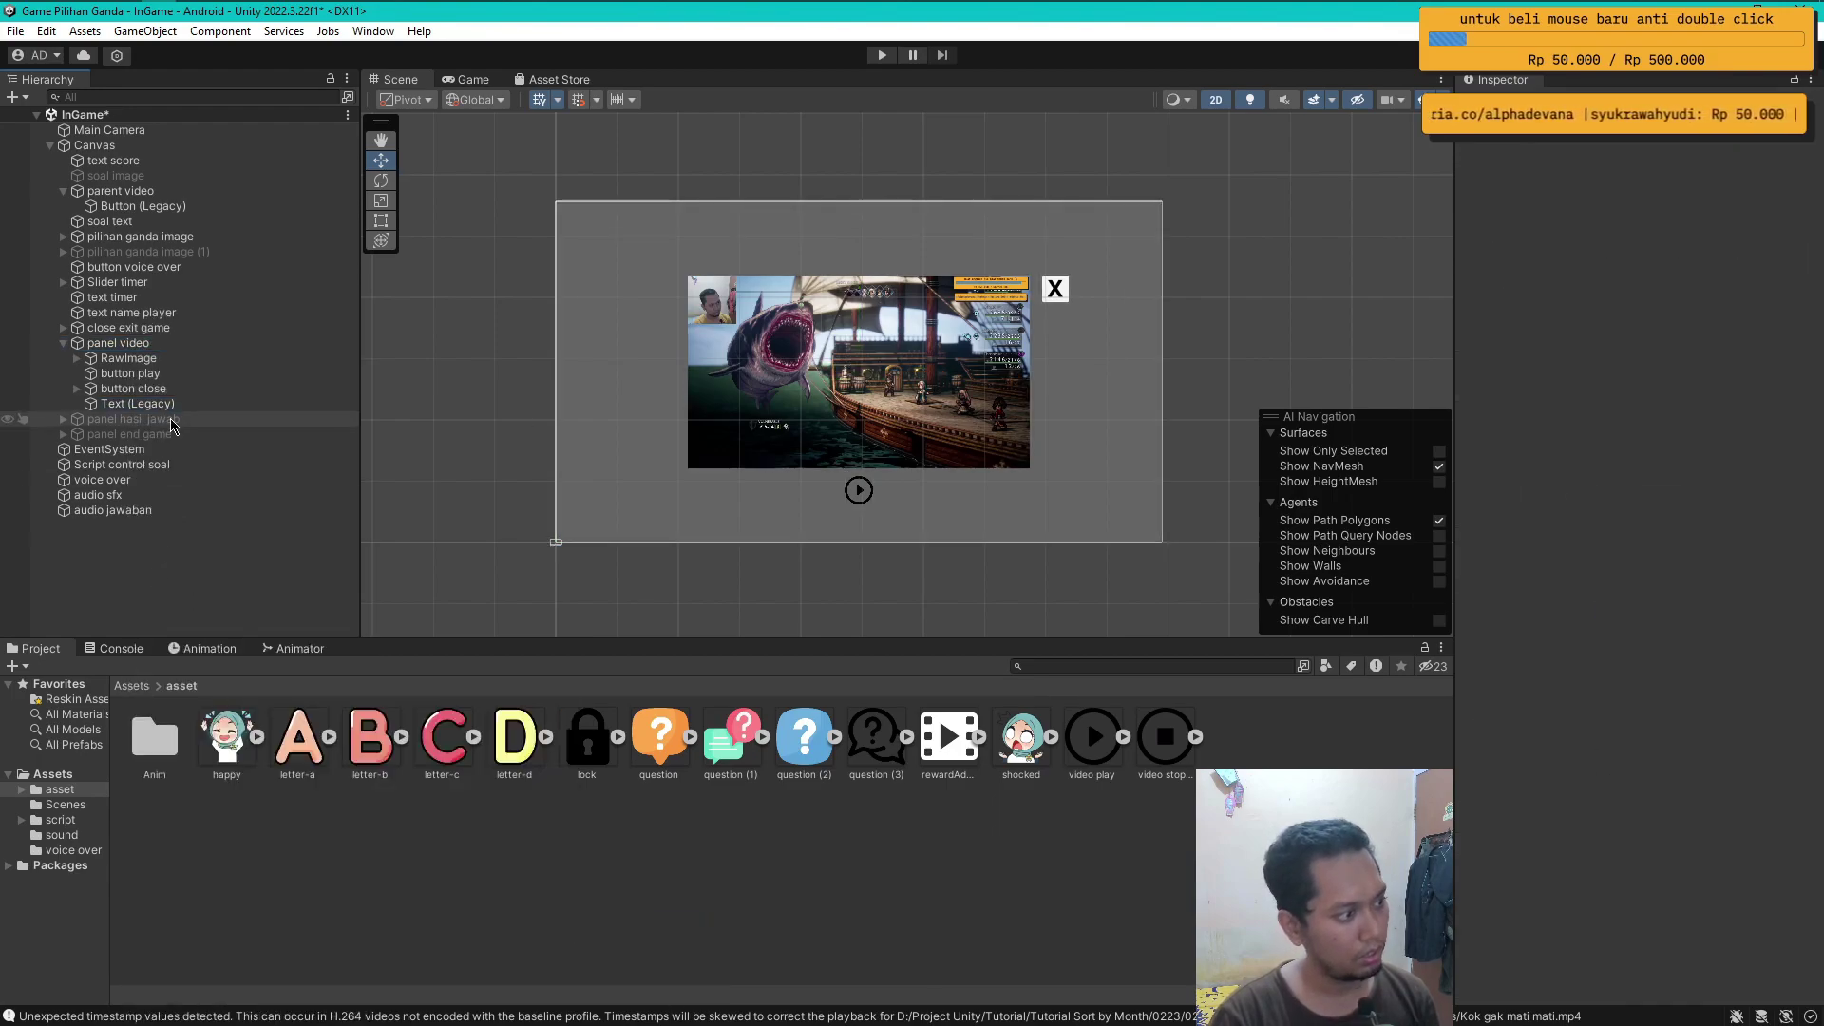
{"action": "left_click_drag", "start_coordinate": [859, 297], "coordinate": [875, 186]}
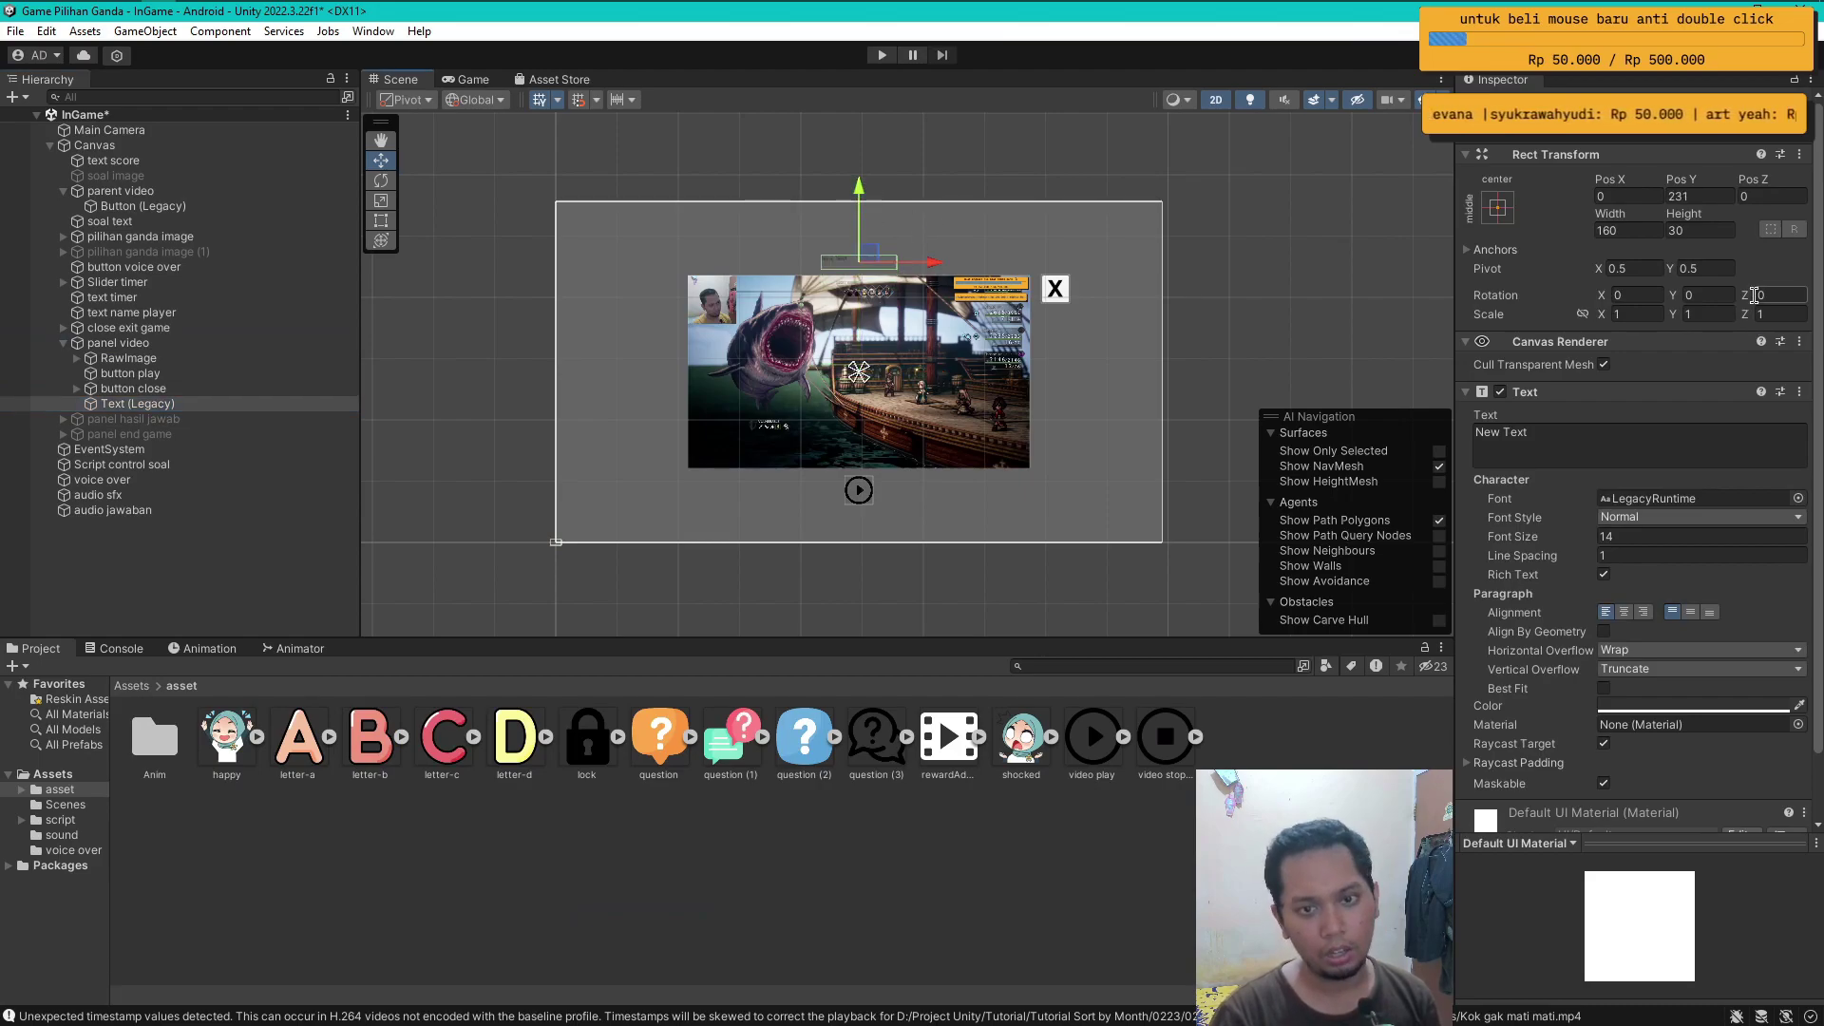
- Set the title to 800×50, text Judul video, font size 30, bold
{"action": "left_click", "coordinate": [1689, 707]}
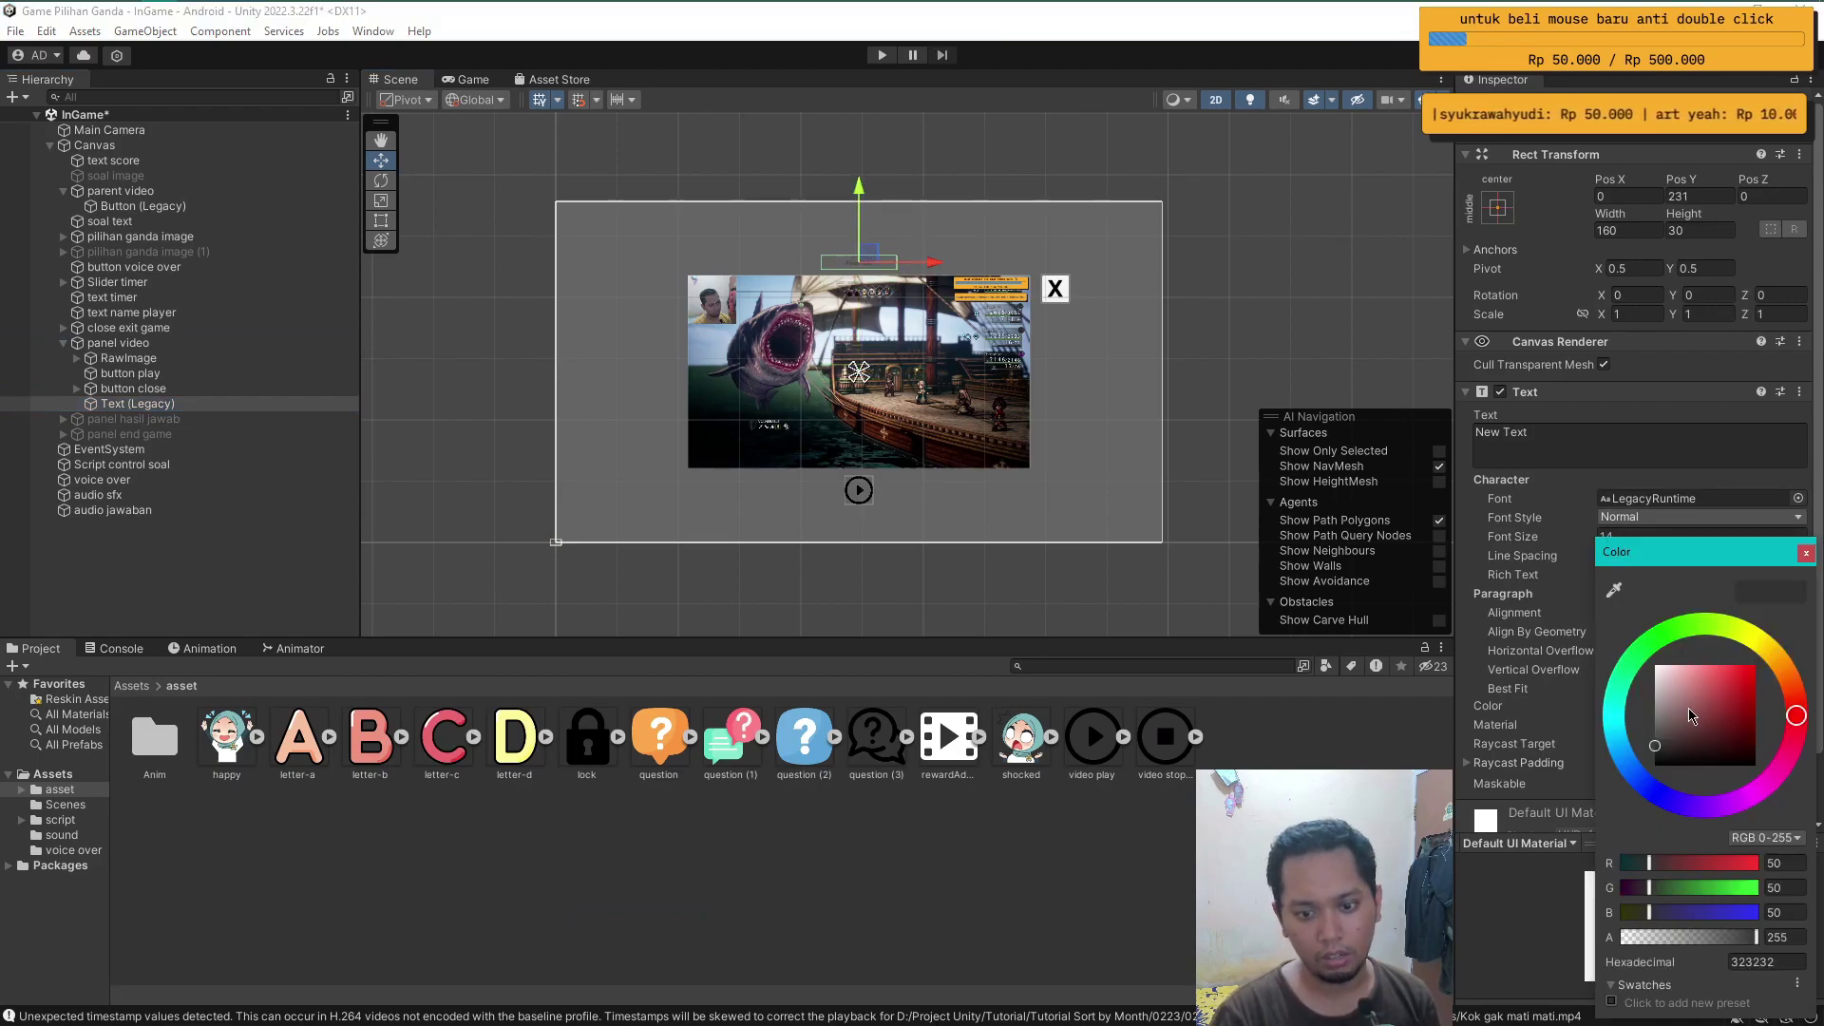
{"action": "left_click", "coordinate": [1807, 554]}
{"action": "left_click", "coordinate": [1642, 231]}
{"action": "type", "text": "500"}
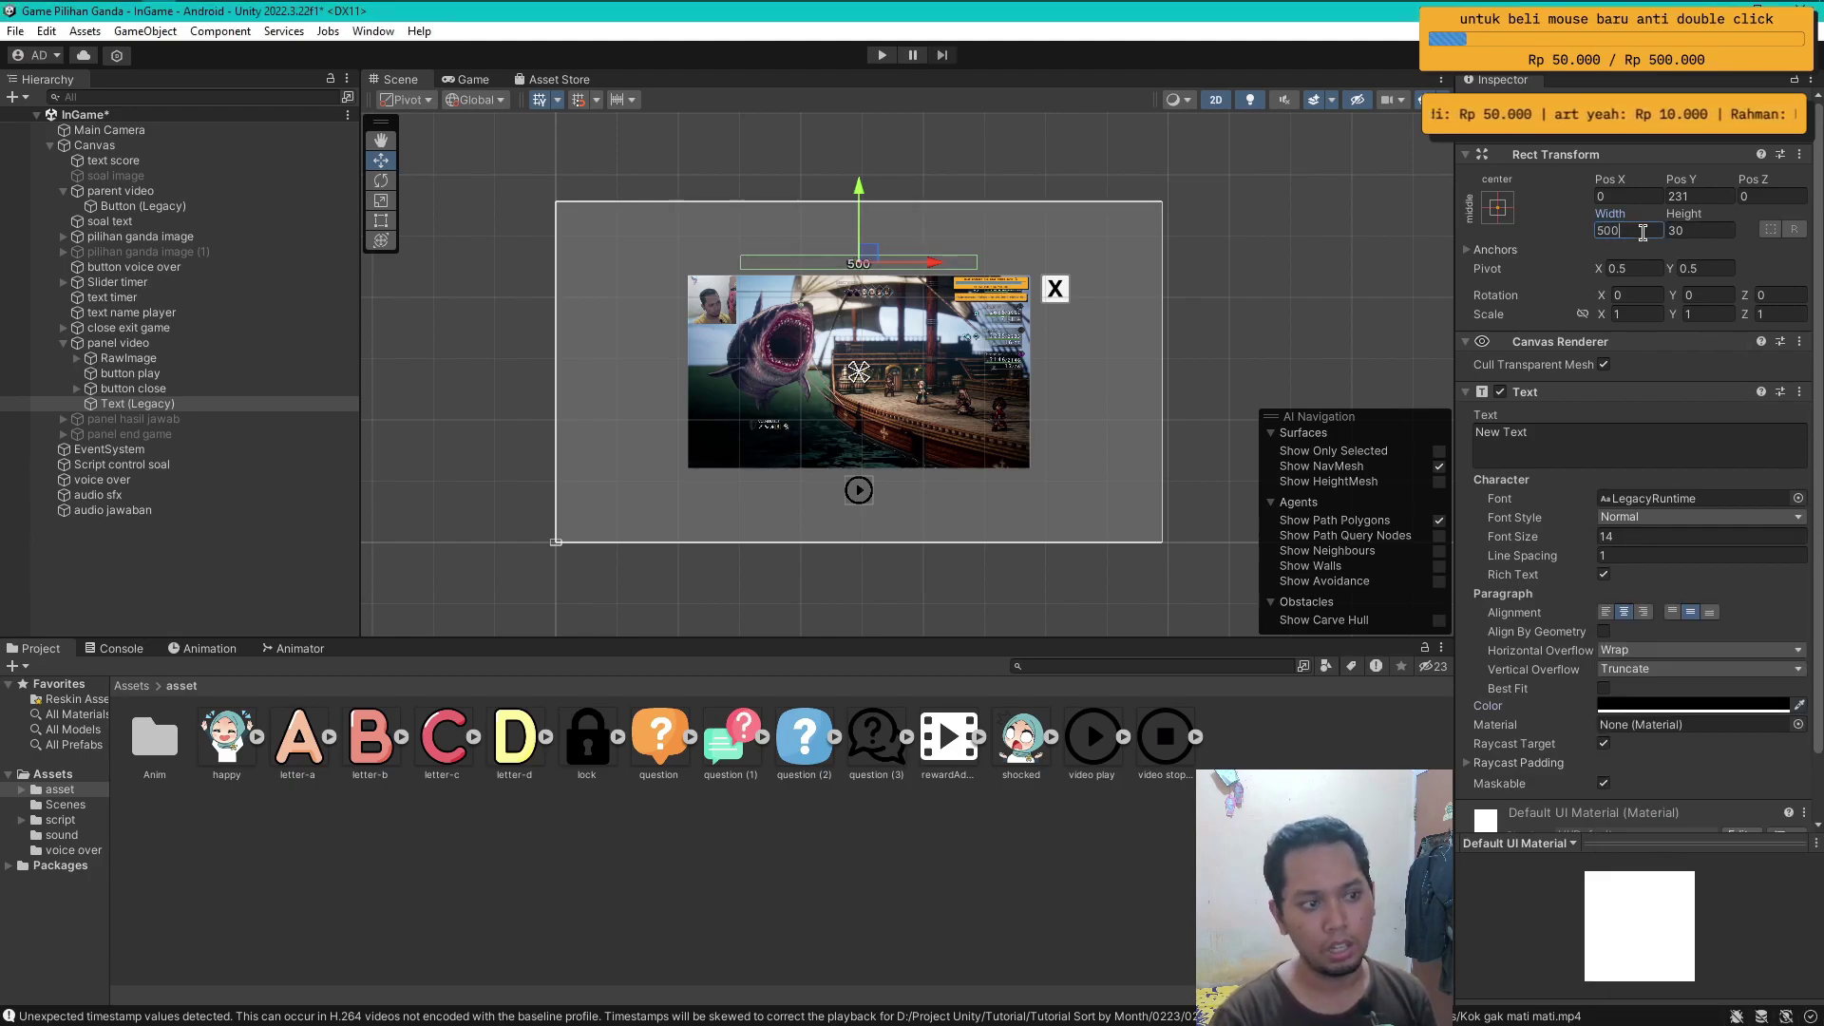
{"action": "type", "text": "8000"}
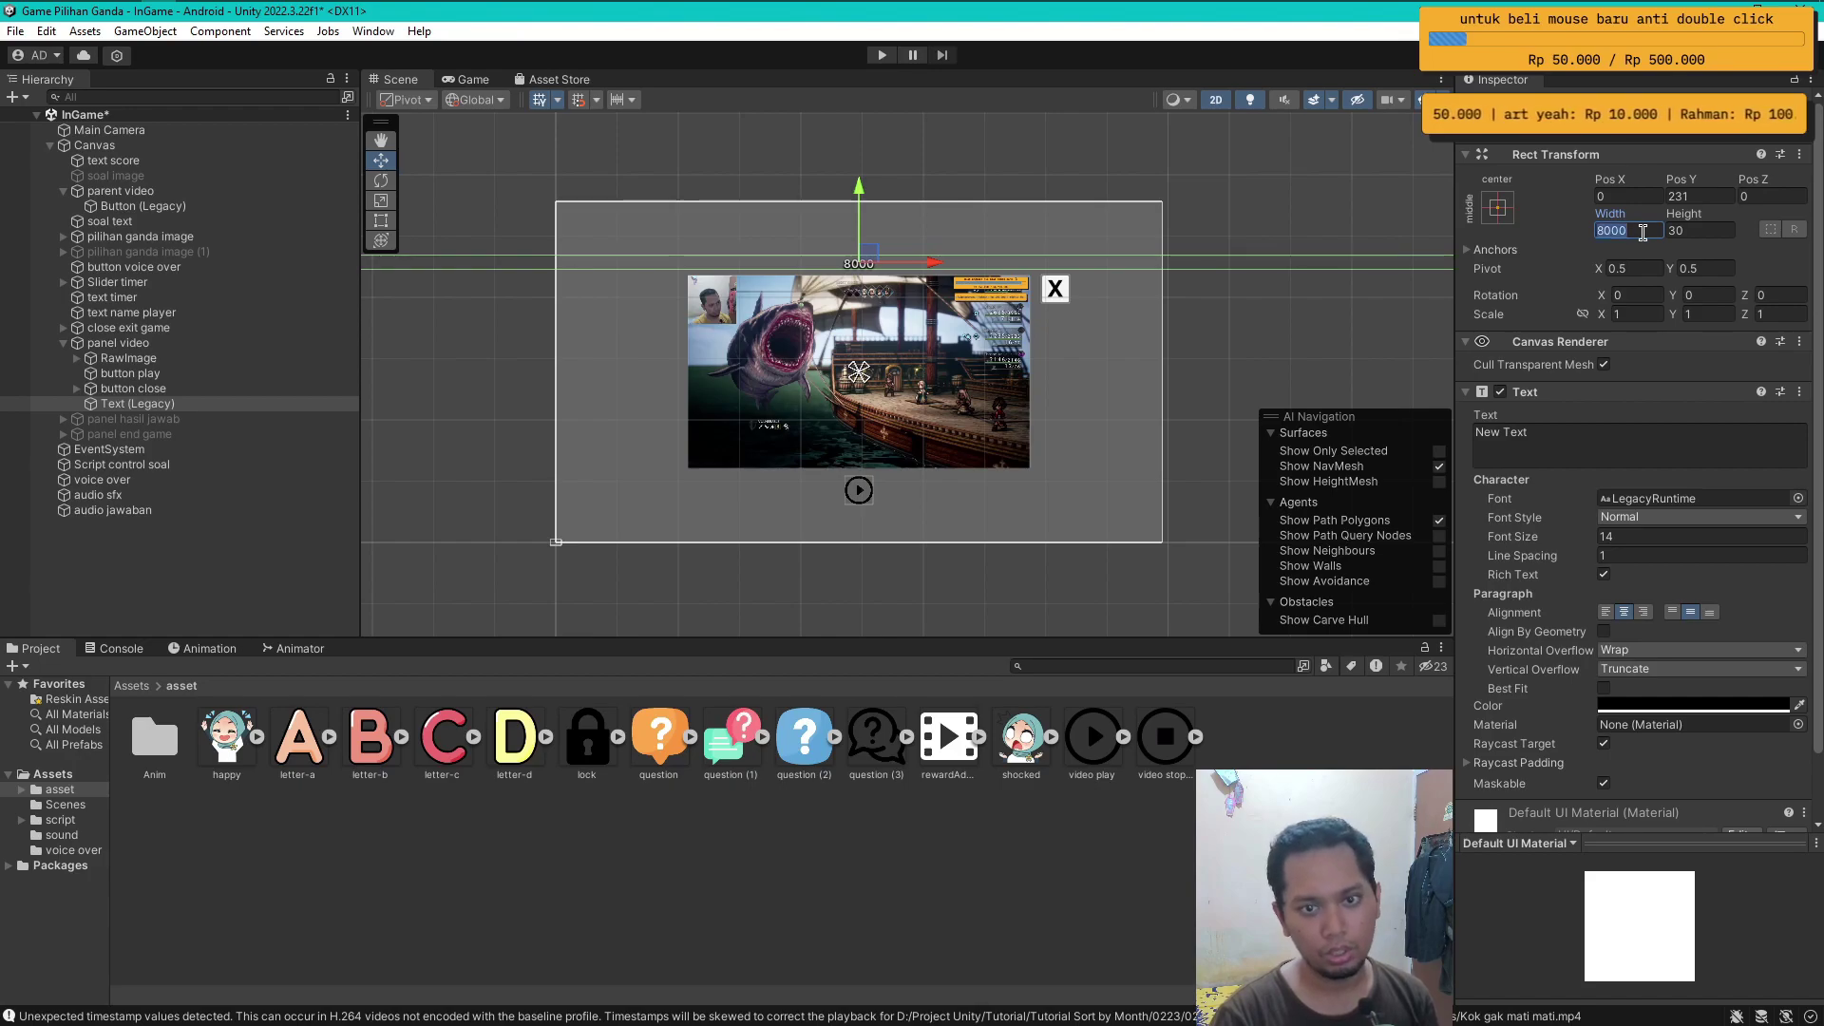
{"action": "type", "text": "800"}
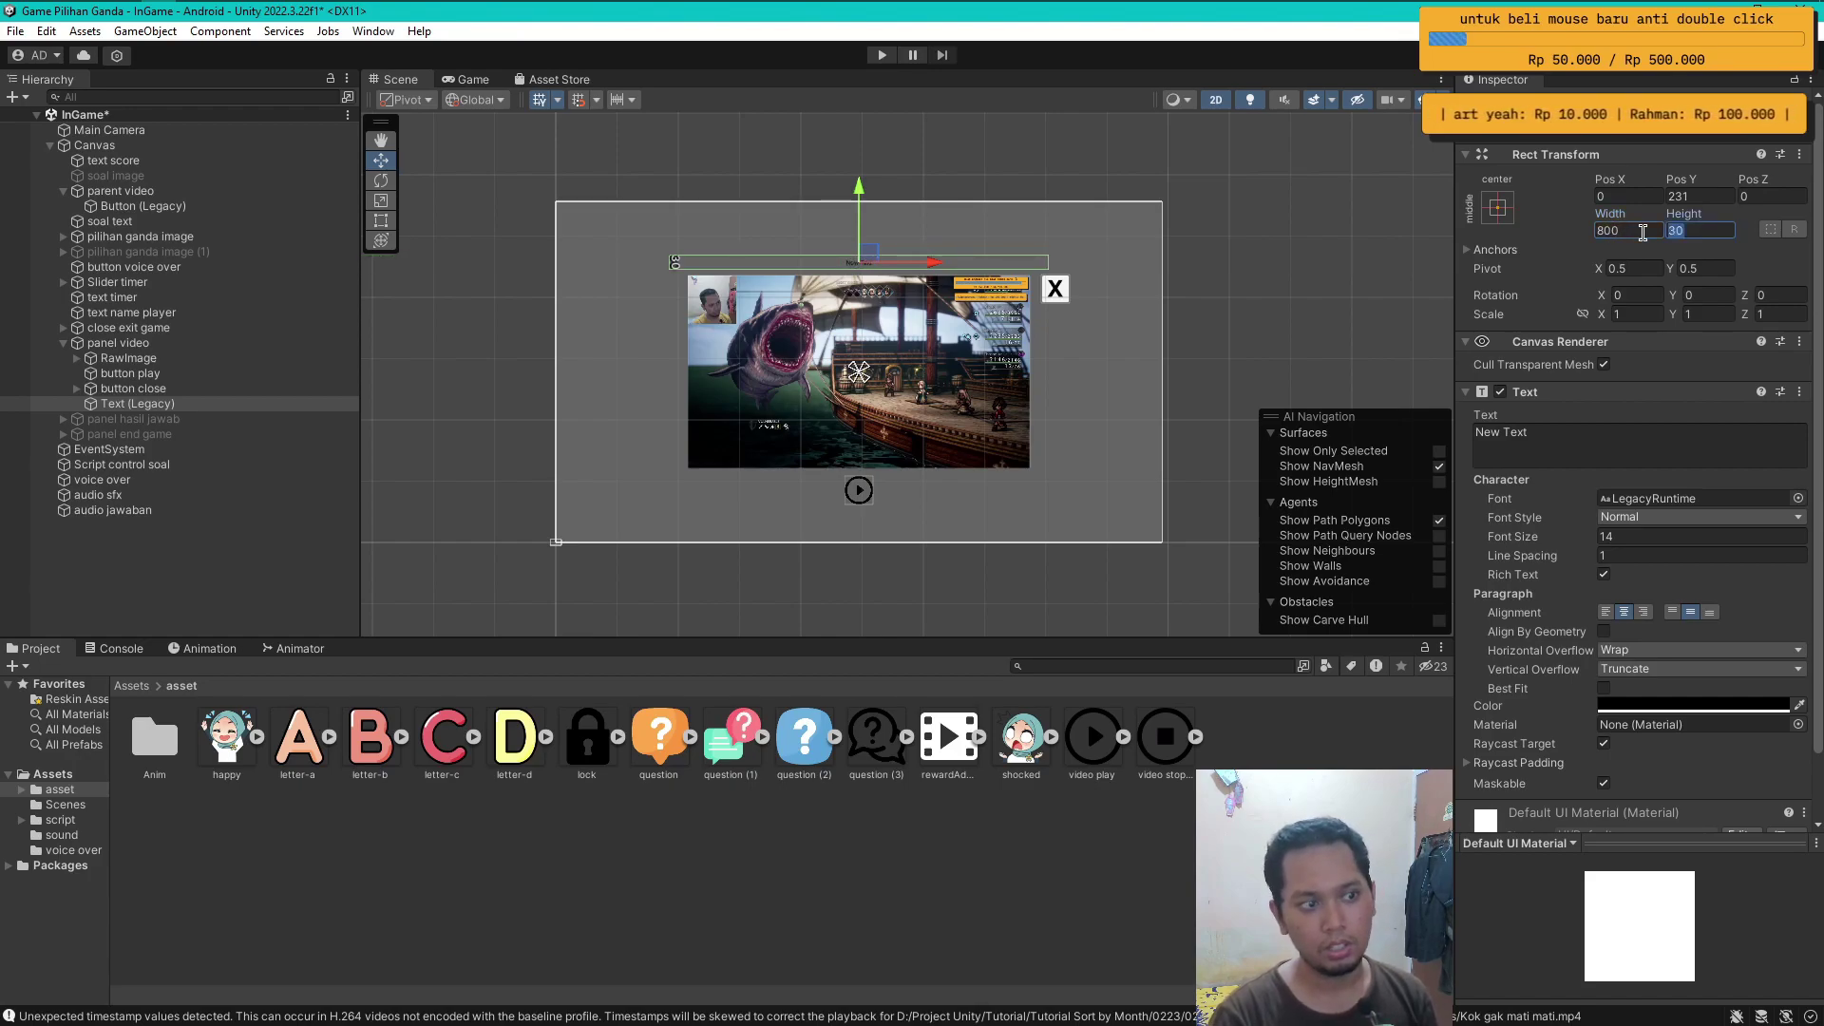
{"action": "type", "text": "80"}
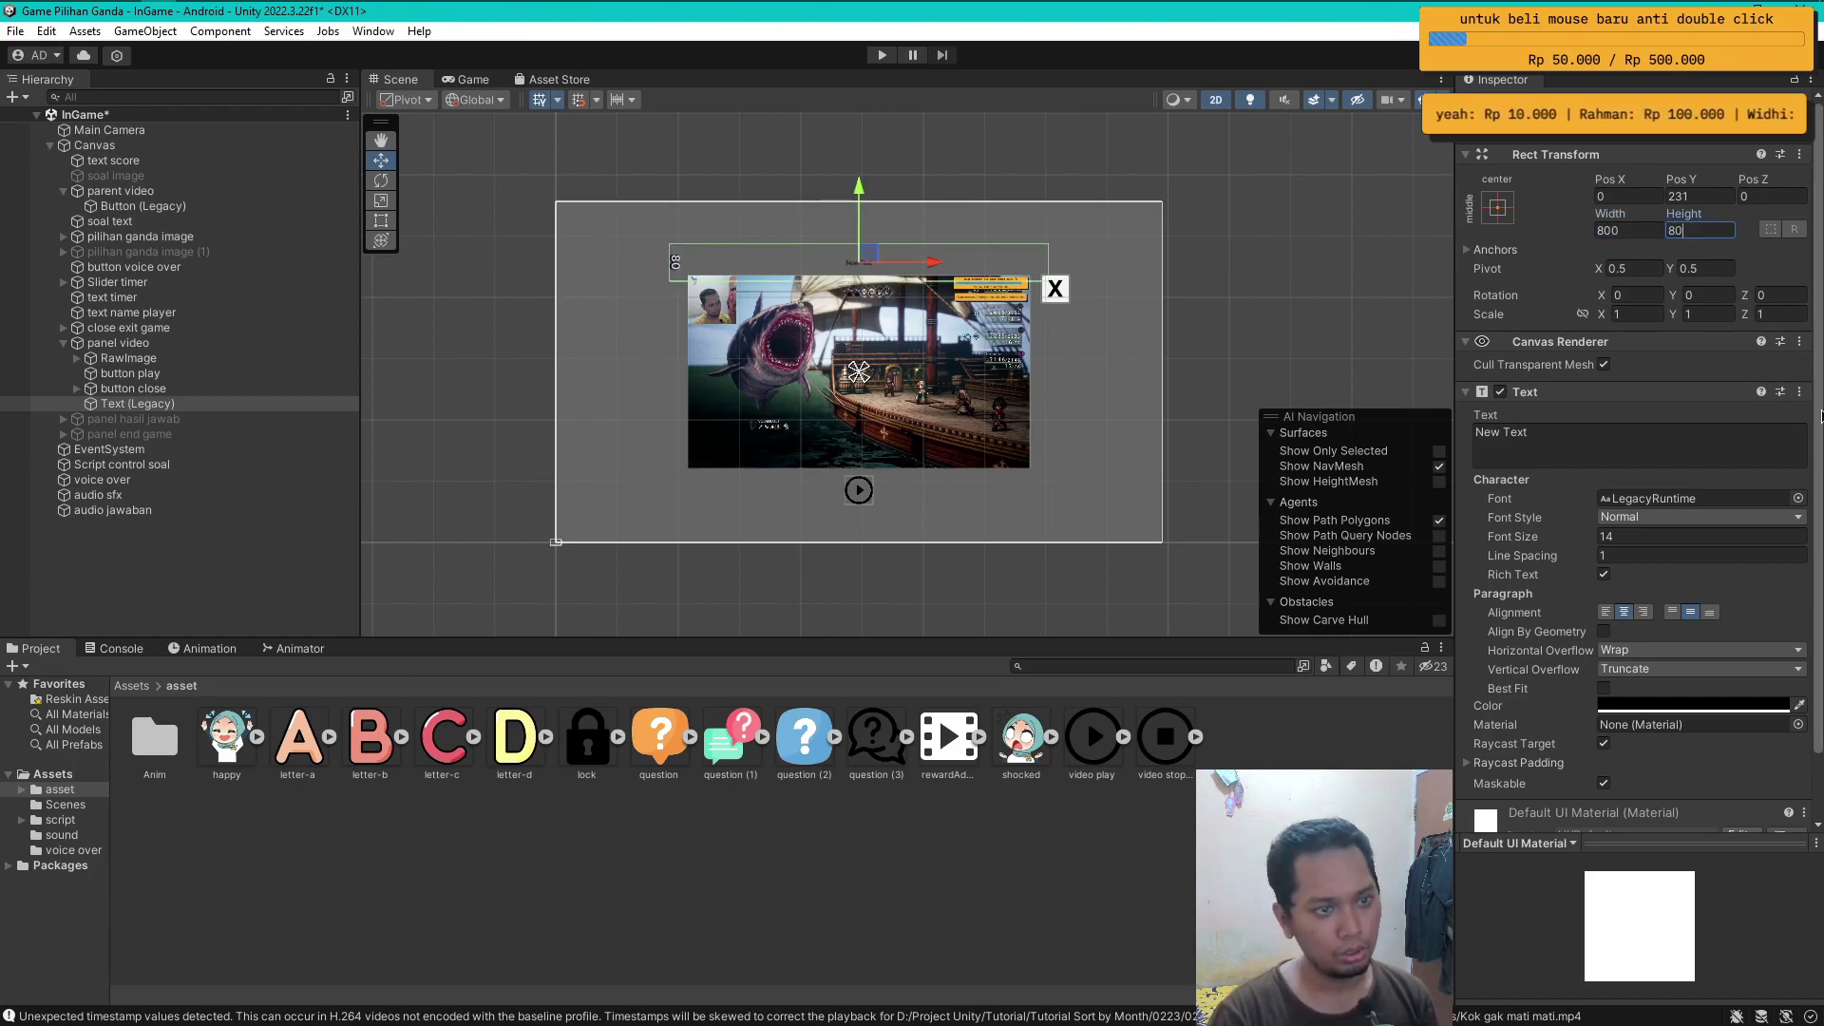
{"action": "type", "text": "70"}
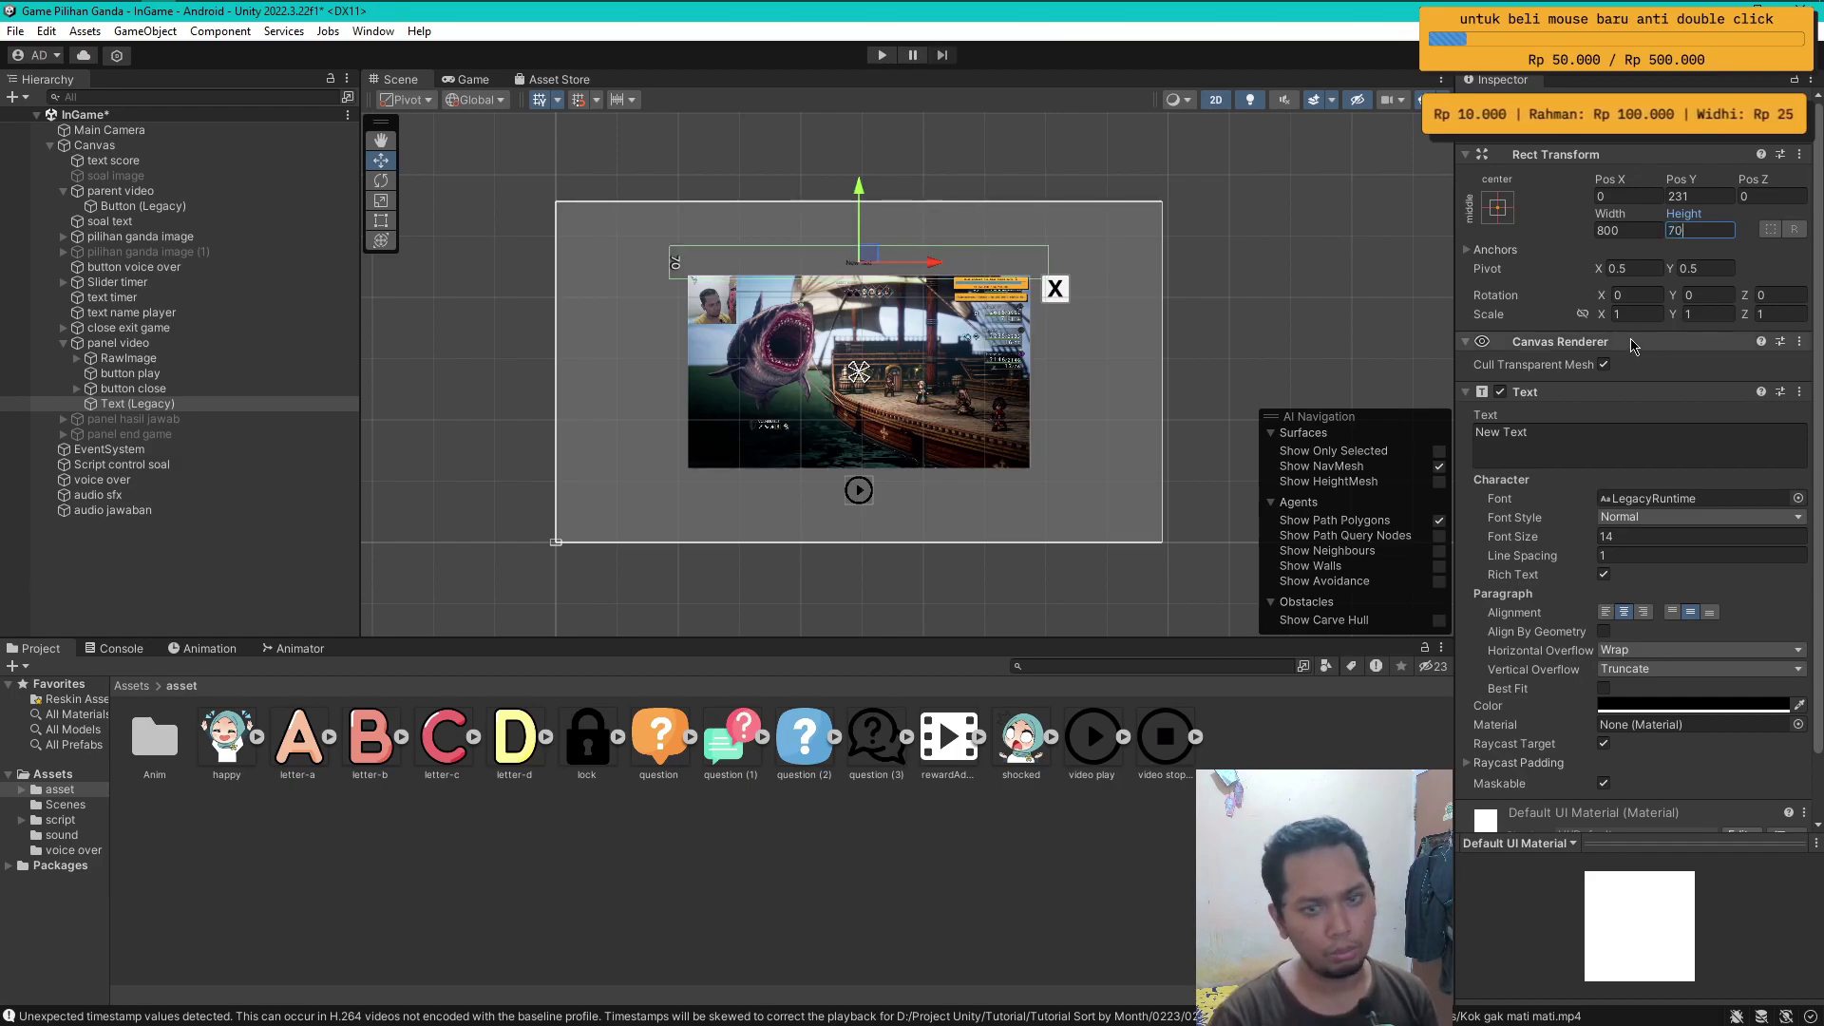
{"action": "type", "text": "50"}
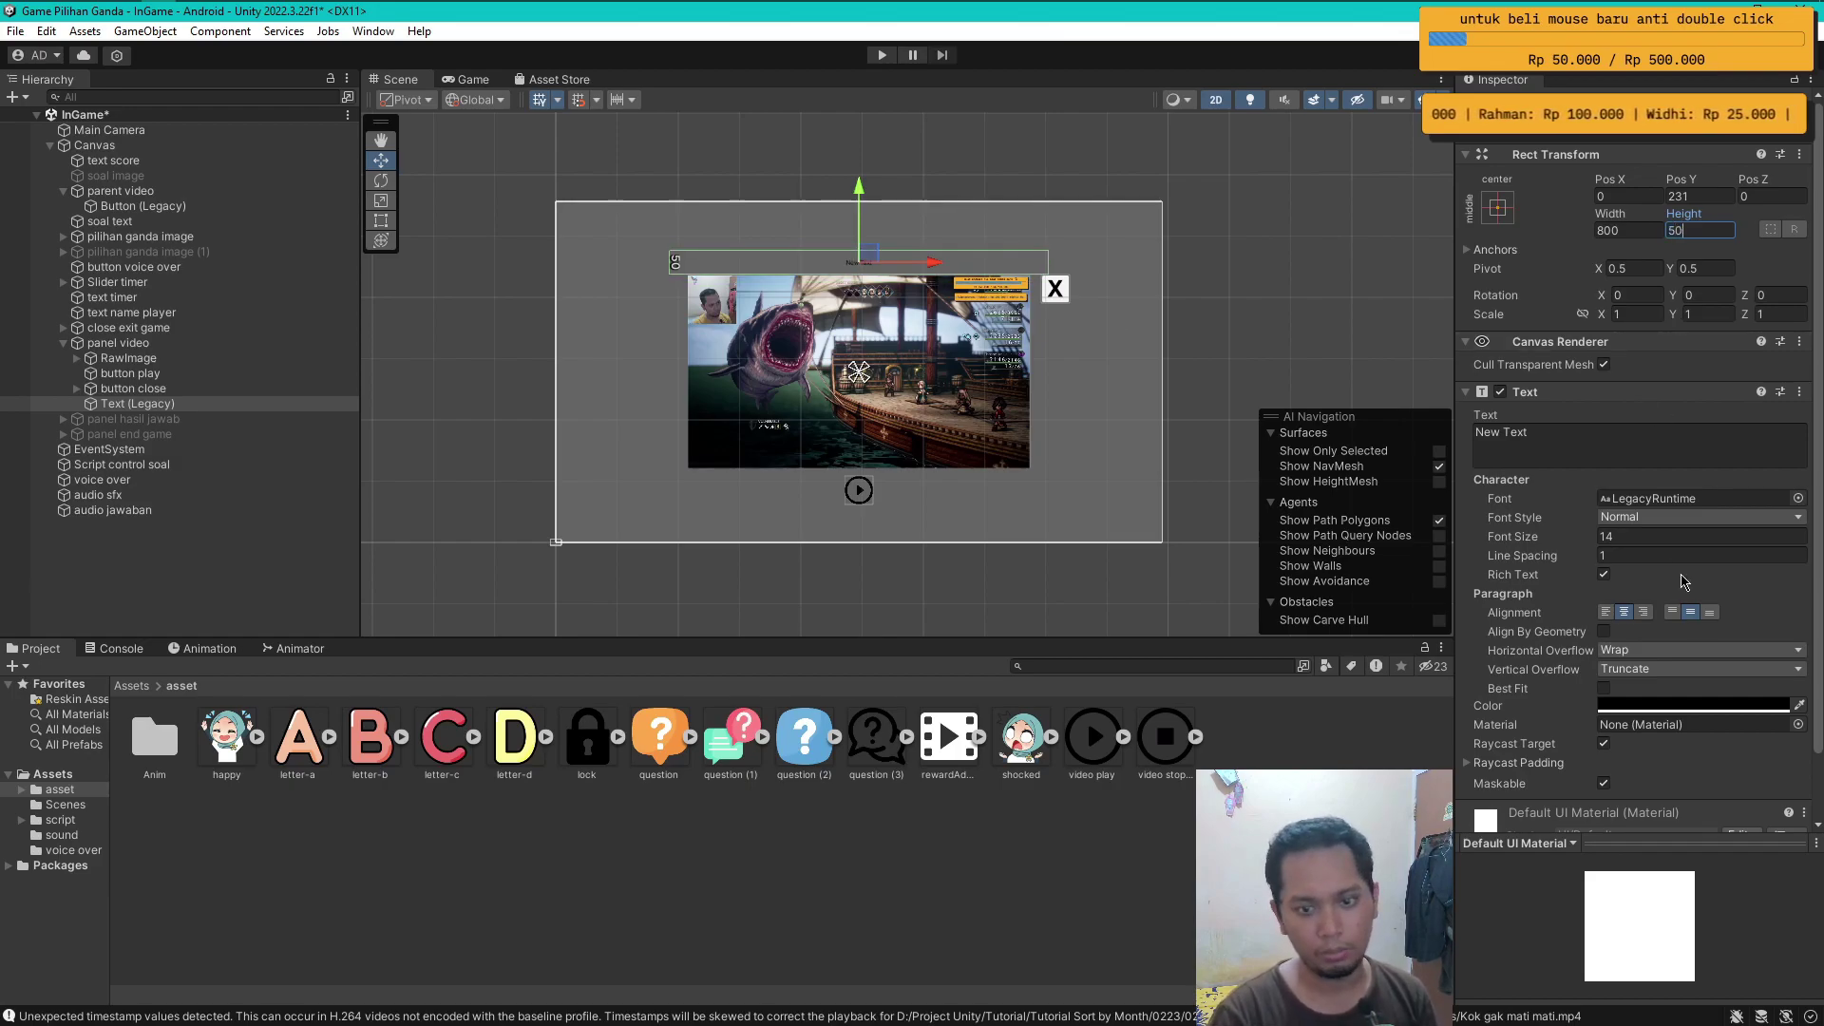
{"action": "type", "text": "T"}
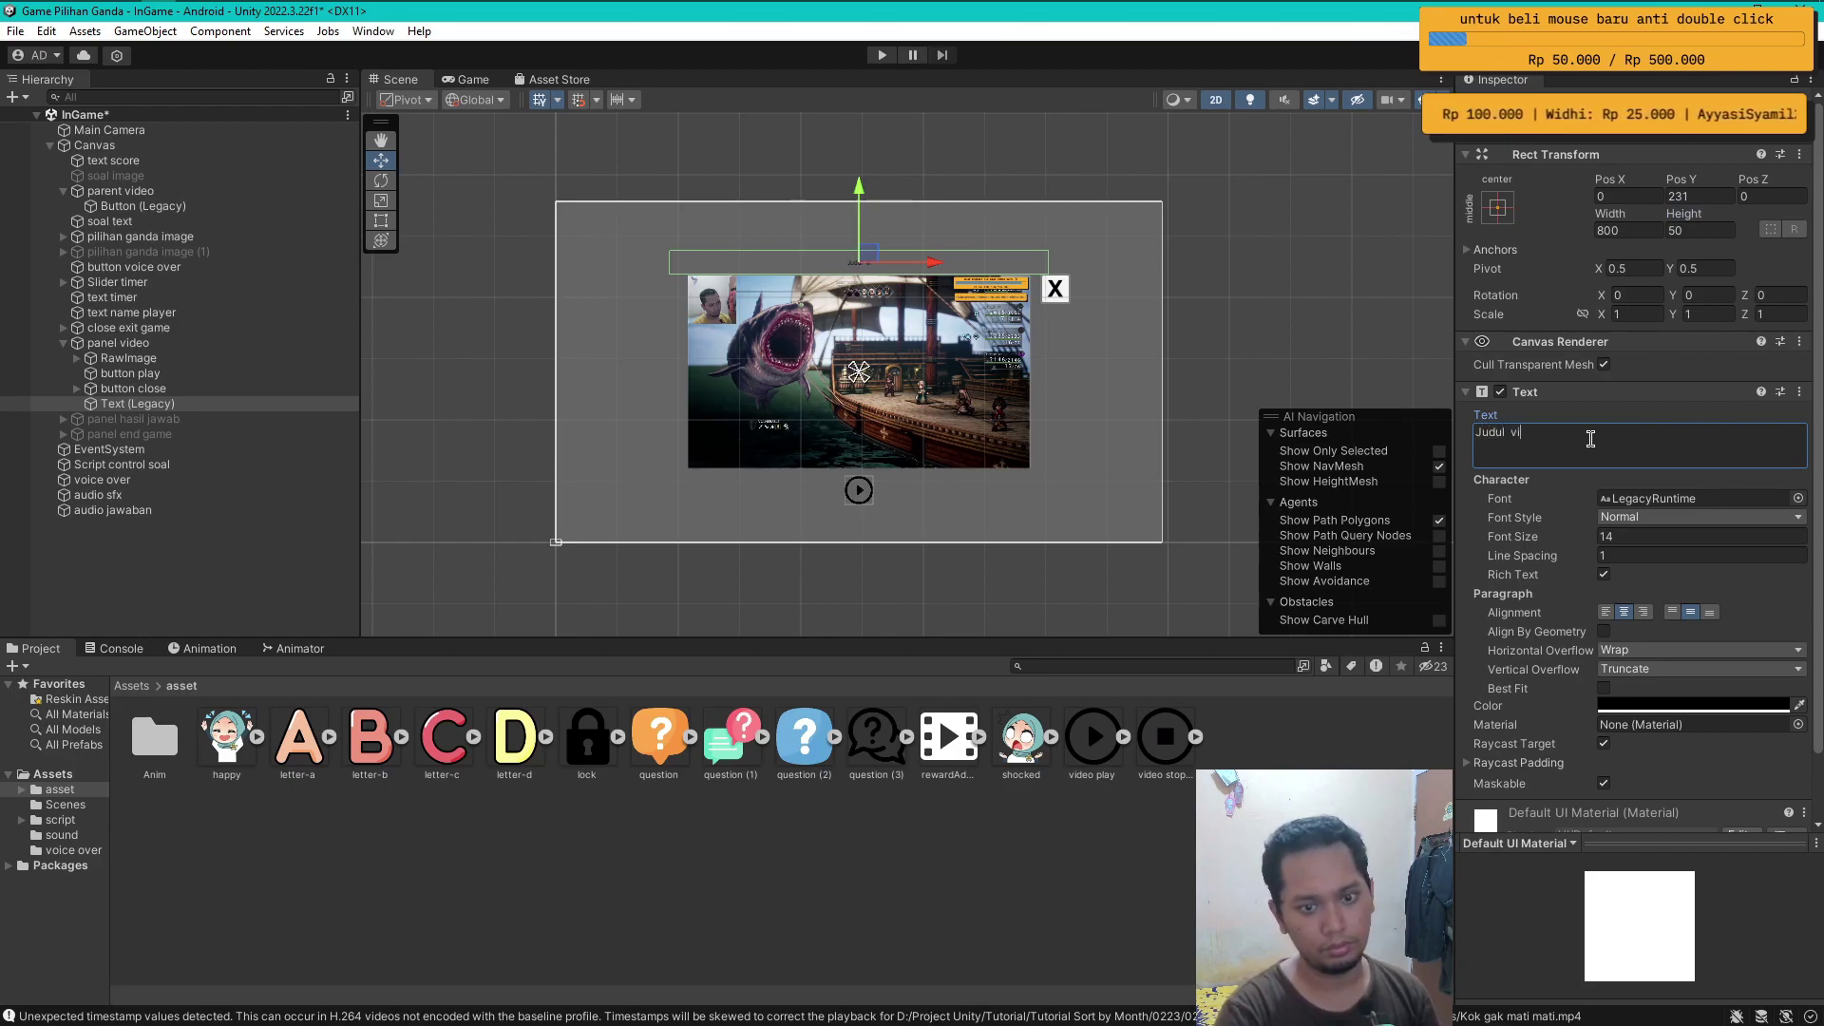
{"action": "left_click", "coordinate": [1662, 539]}
{"action": "type", "text": "30"}
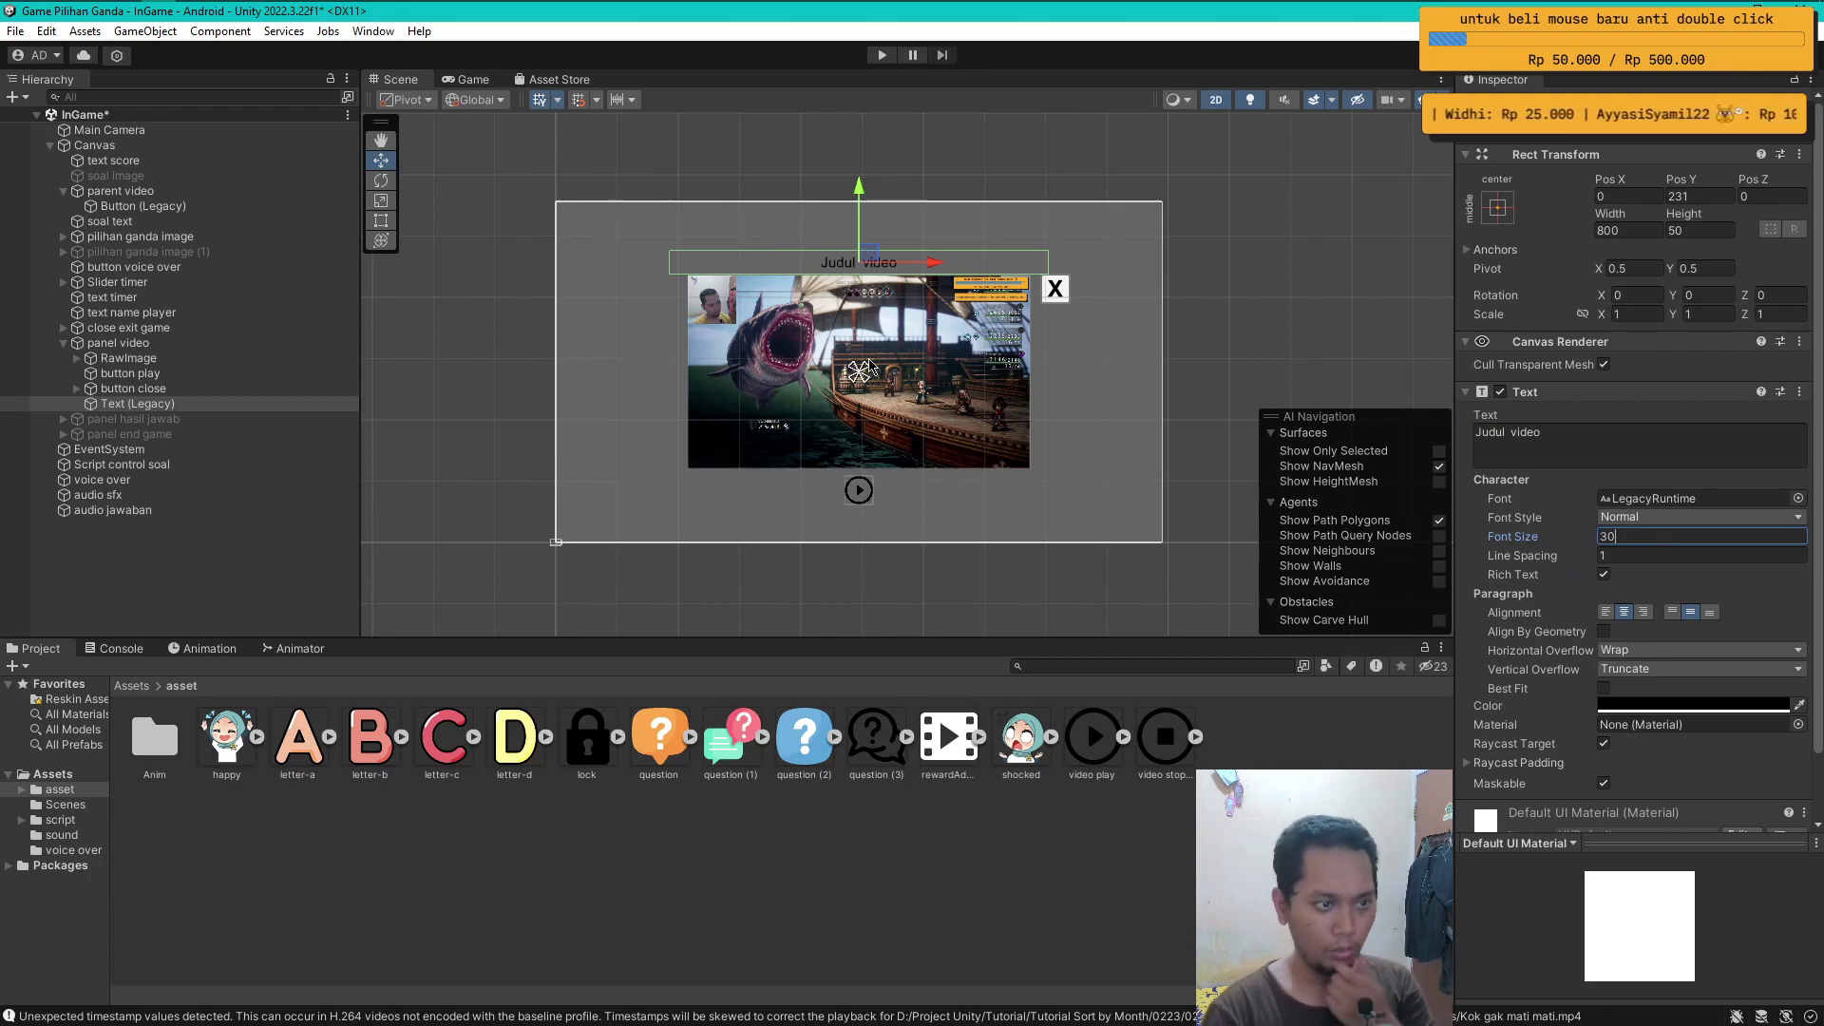
{"action": "left_click", "coordinate": [1700, 516]}
{"action": "left_click", "coordinate": [1653, 558]}
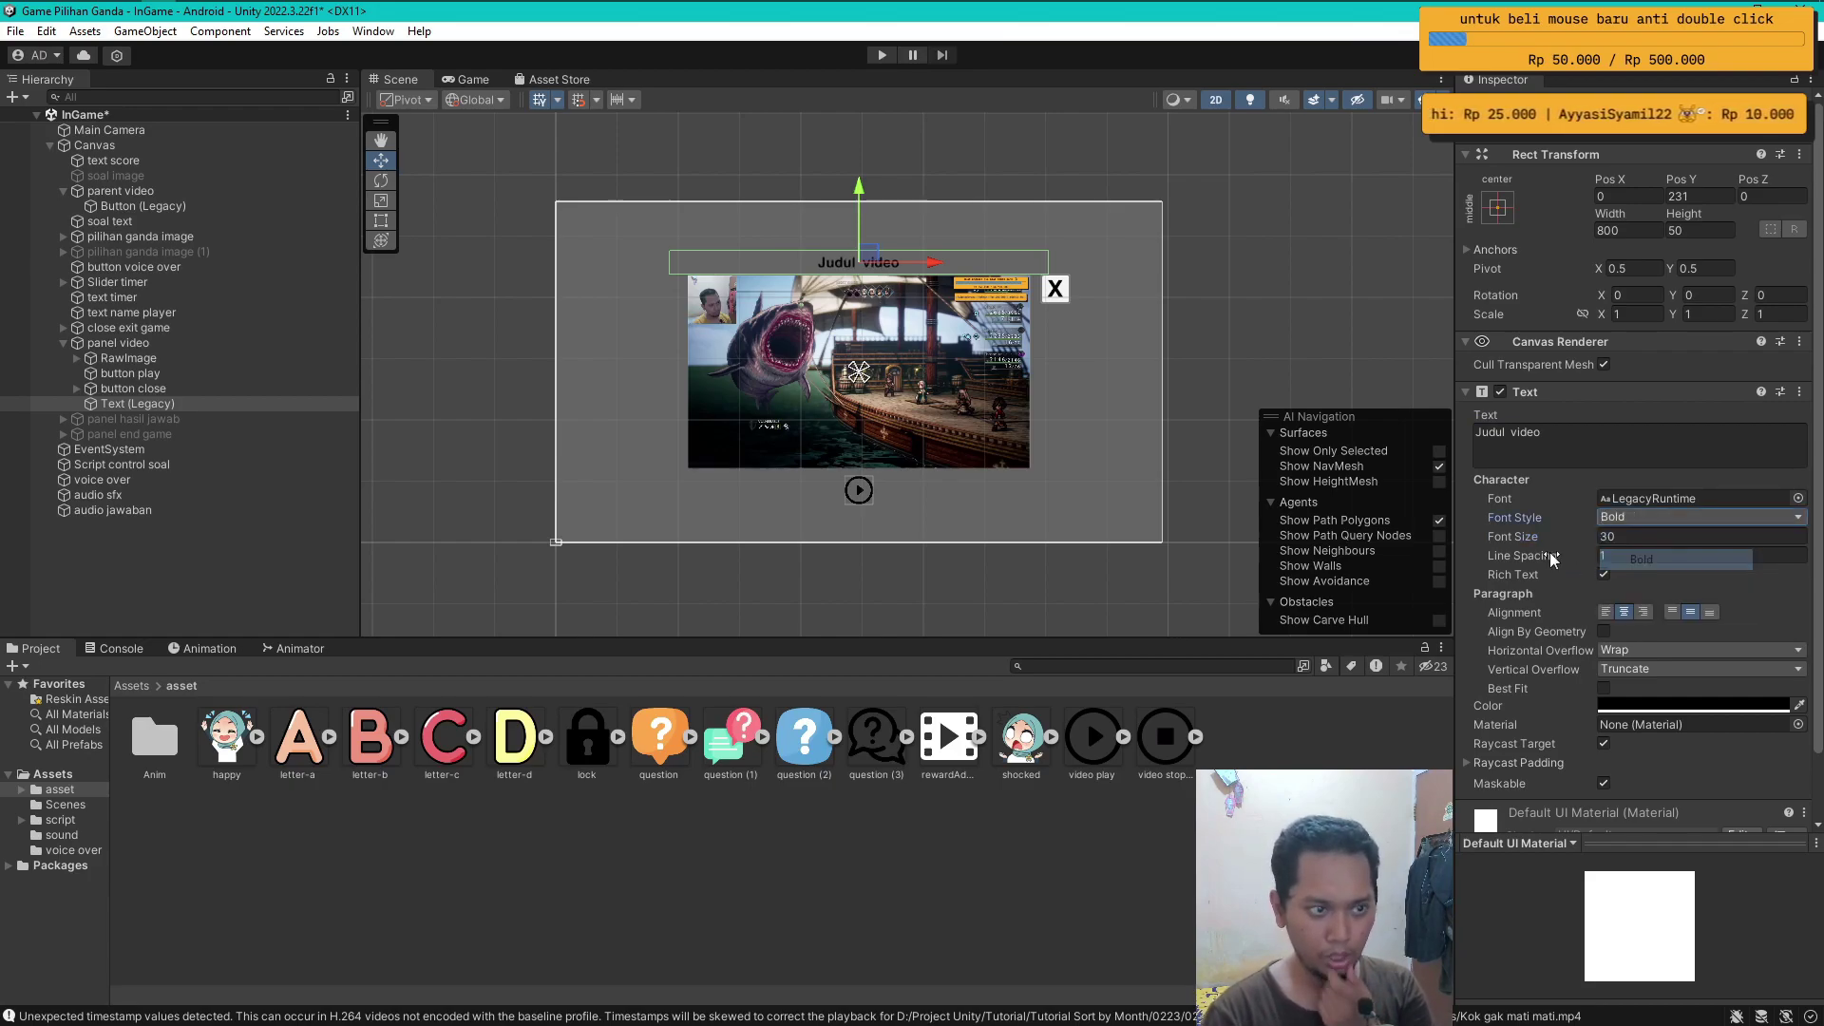
{"action": "left_click", "coordinate": [403, 533]}
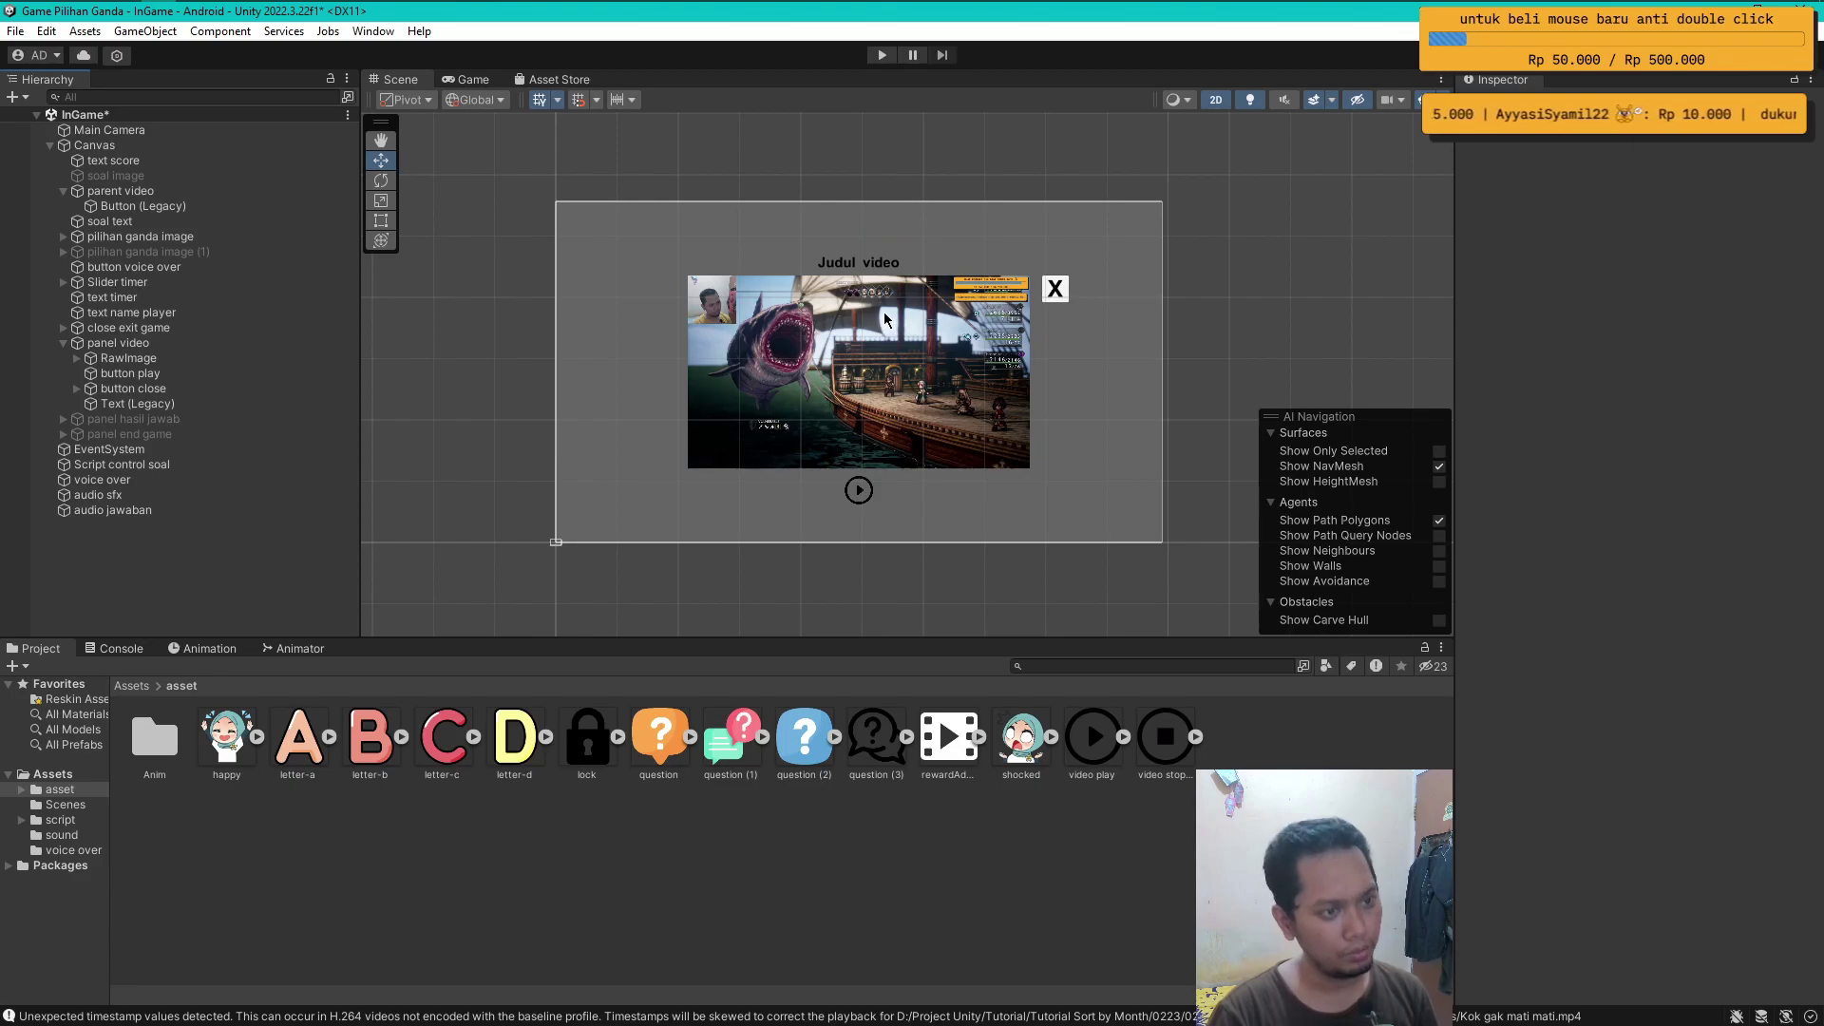
- Drag the title to be panel video's first child
{"action": "left_click", "coordinate": [136, 405]}
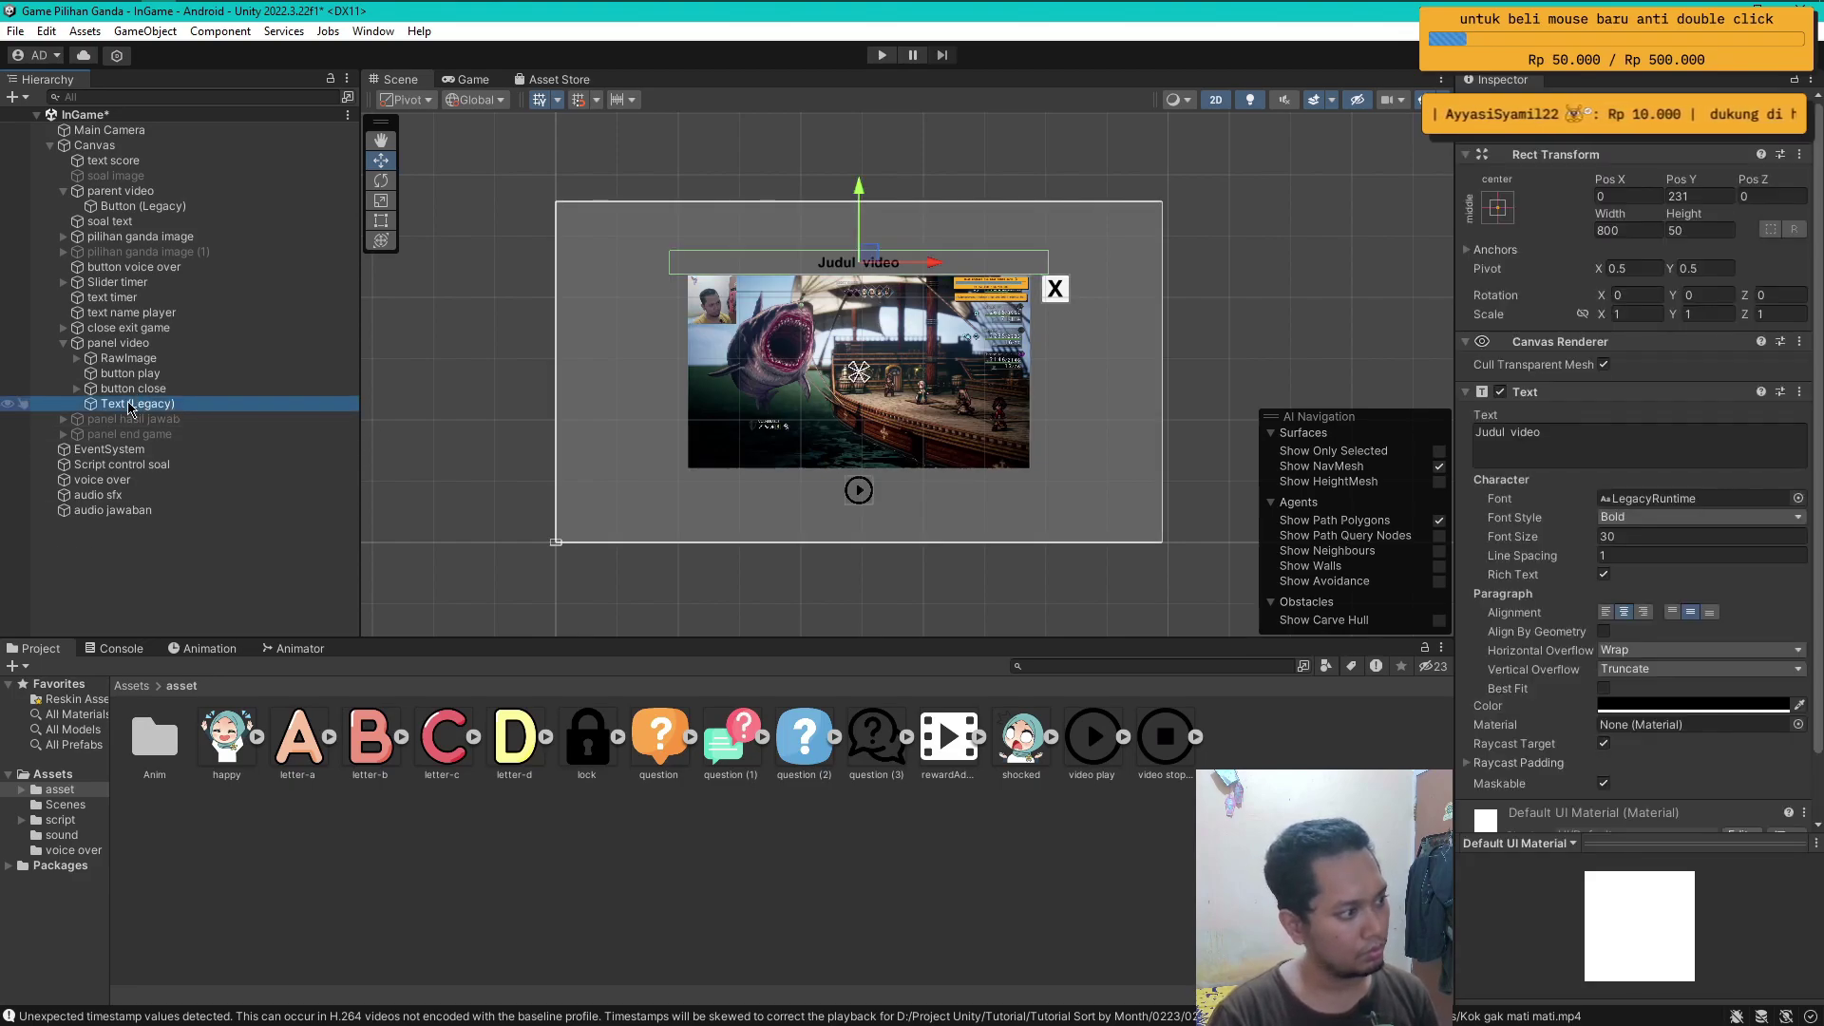
{"action": "left_click_drag", "start_coordinate": [141, 398], "coordinate": [136, 359]}
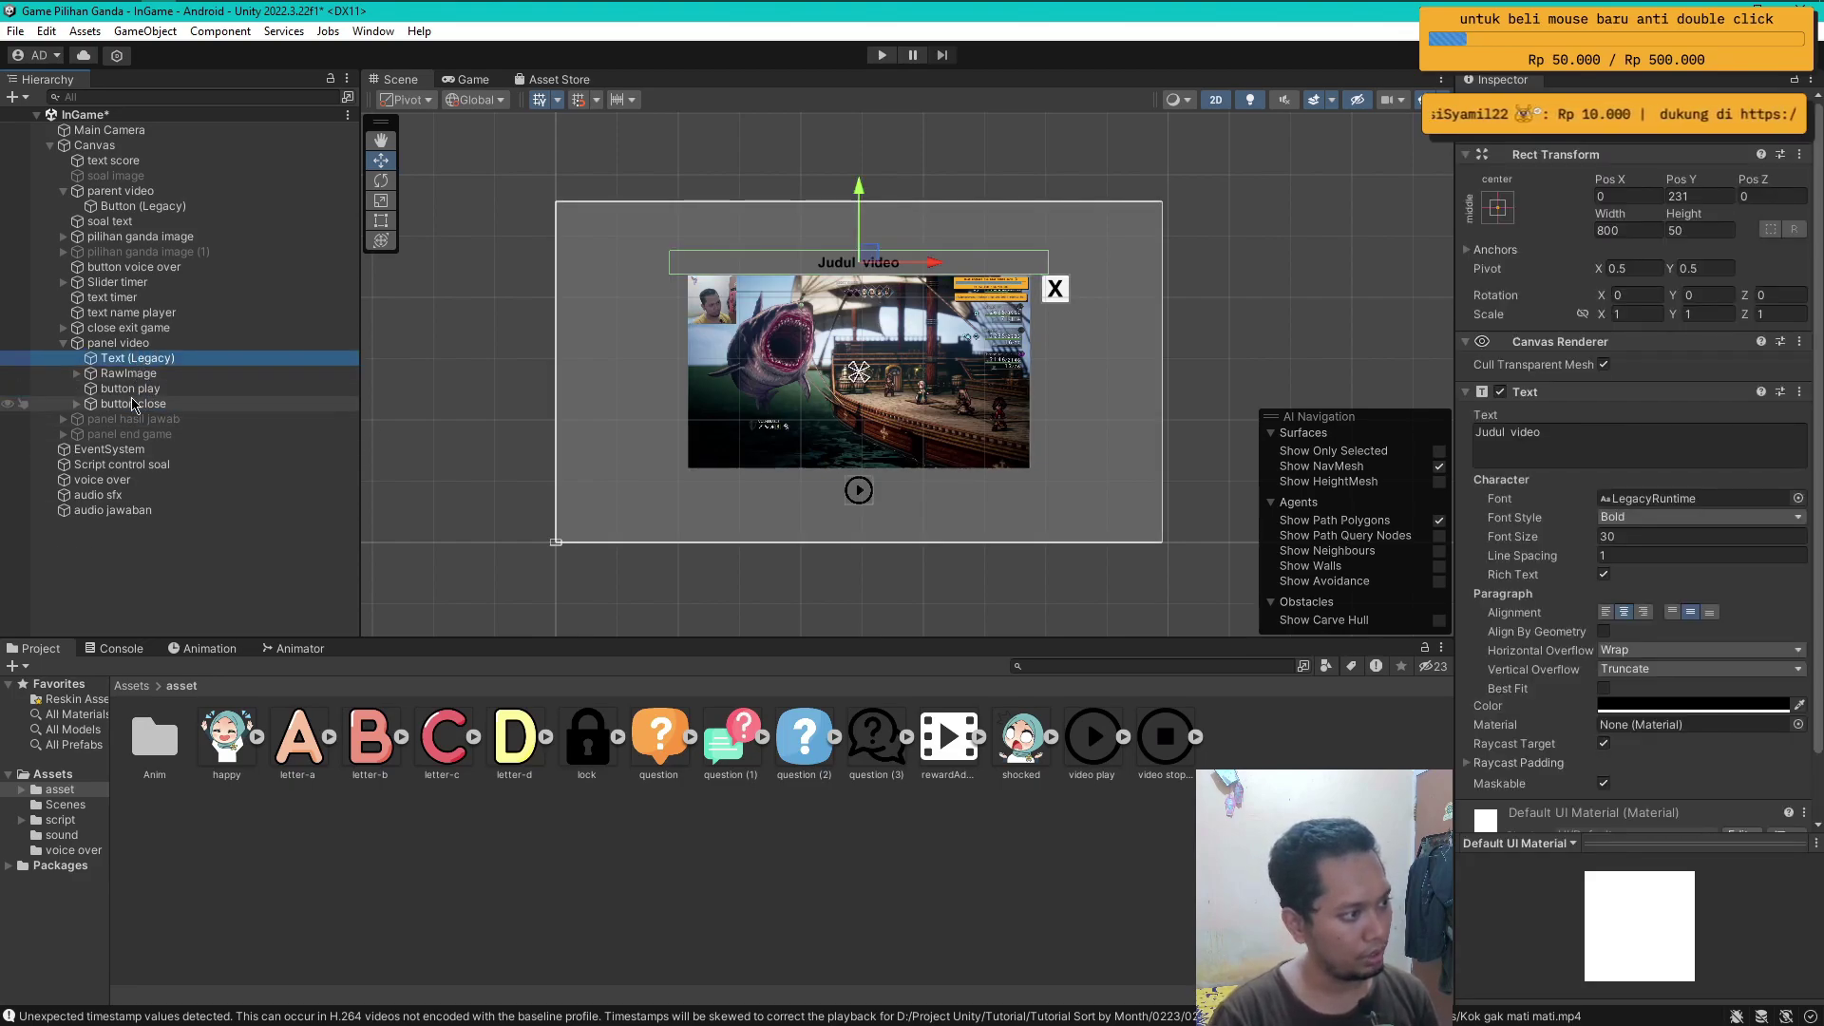
{"action": "left_click", "coordinate": [162, 598]}
- Save the scene and turn off Play On Awake on the RawImage's Video Player
{"action": "key", "text": "ctrl+s"}
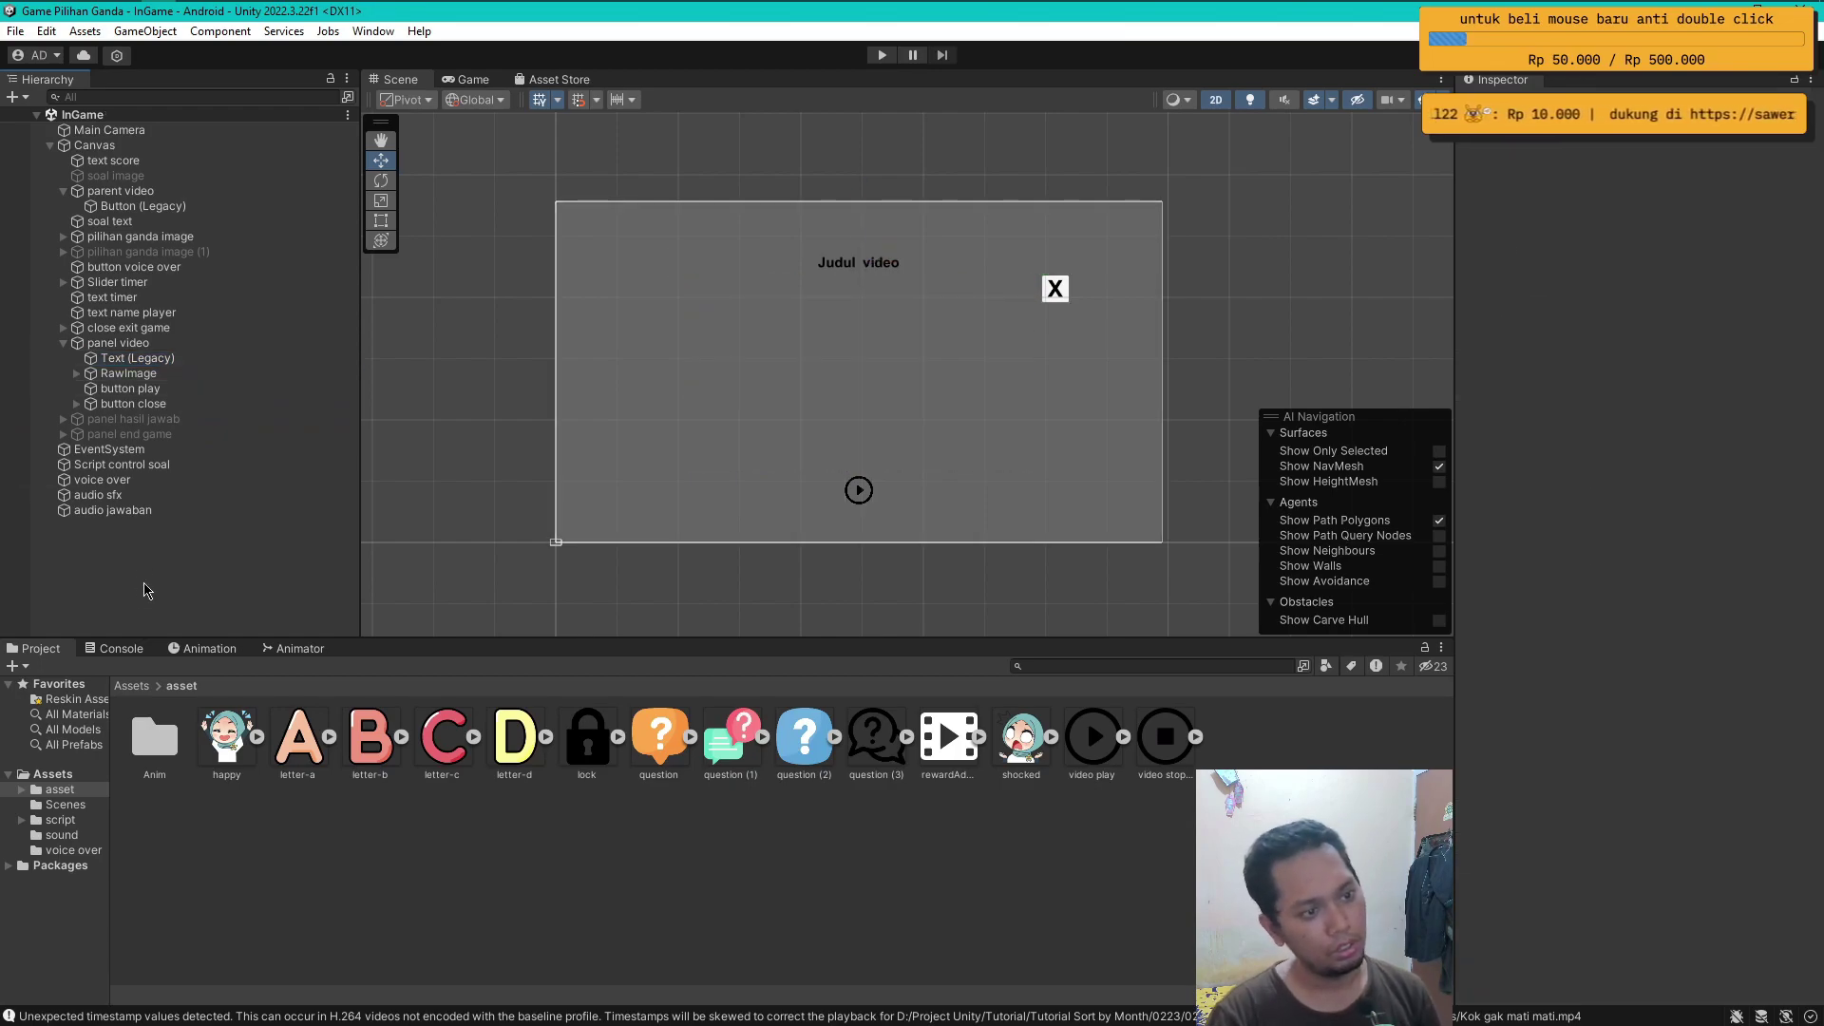
{"action": "left_click", "coordinate": [63, 344]}
{"action": "left_click", "coordinate": [121, 344]}
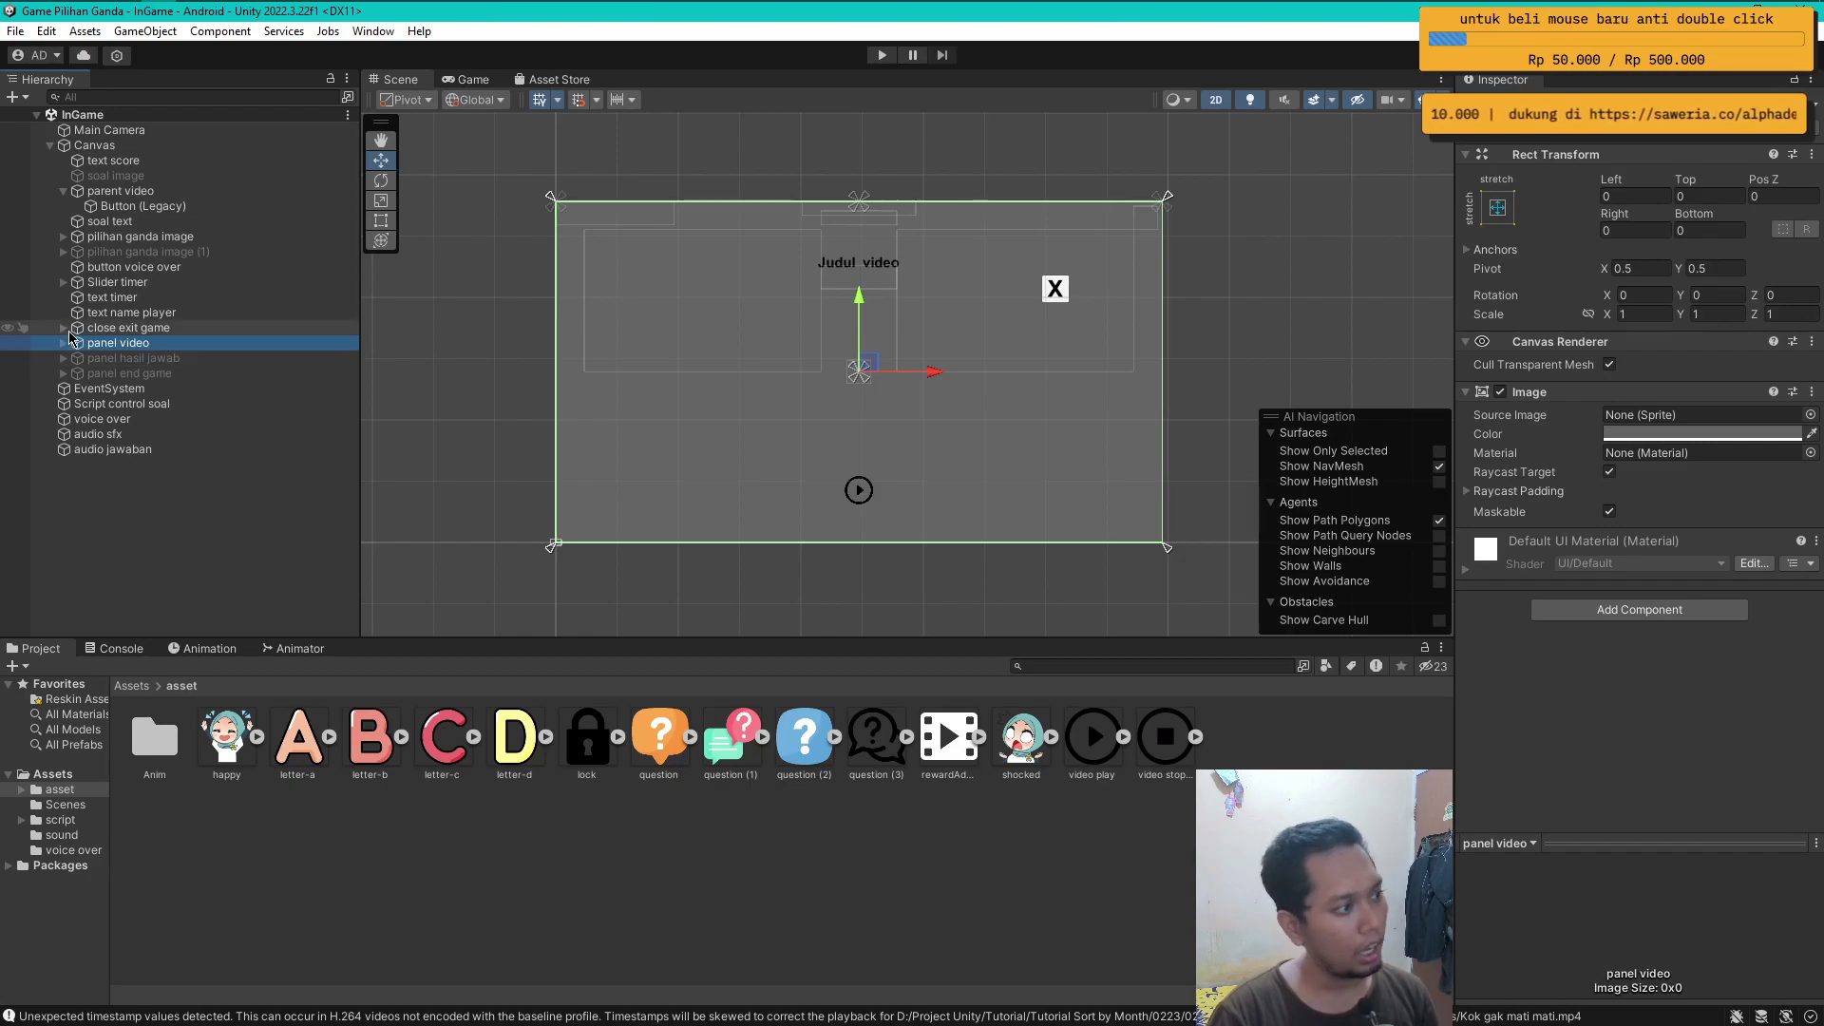
{"action": "left_click", "coordinate": [62, 343]}
{"action": "left_click", "coordinate": [76, 373]}
{"action": "left_click", "coordinate": [146, 390]}
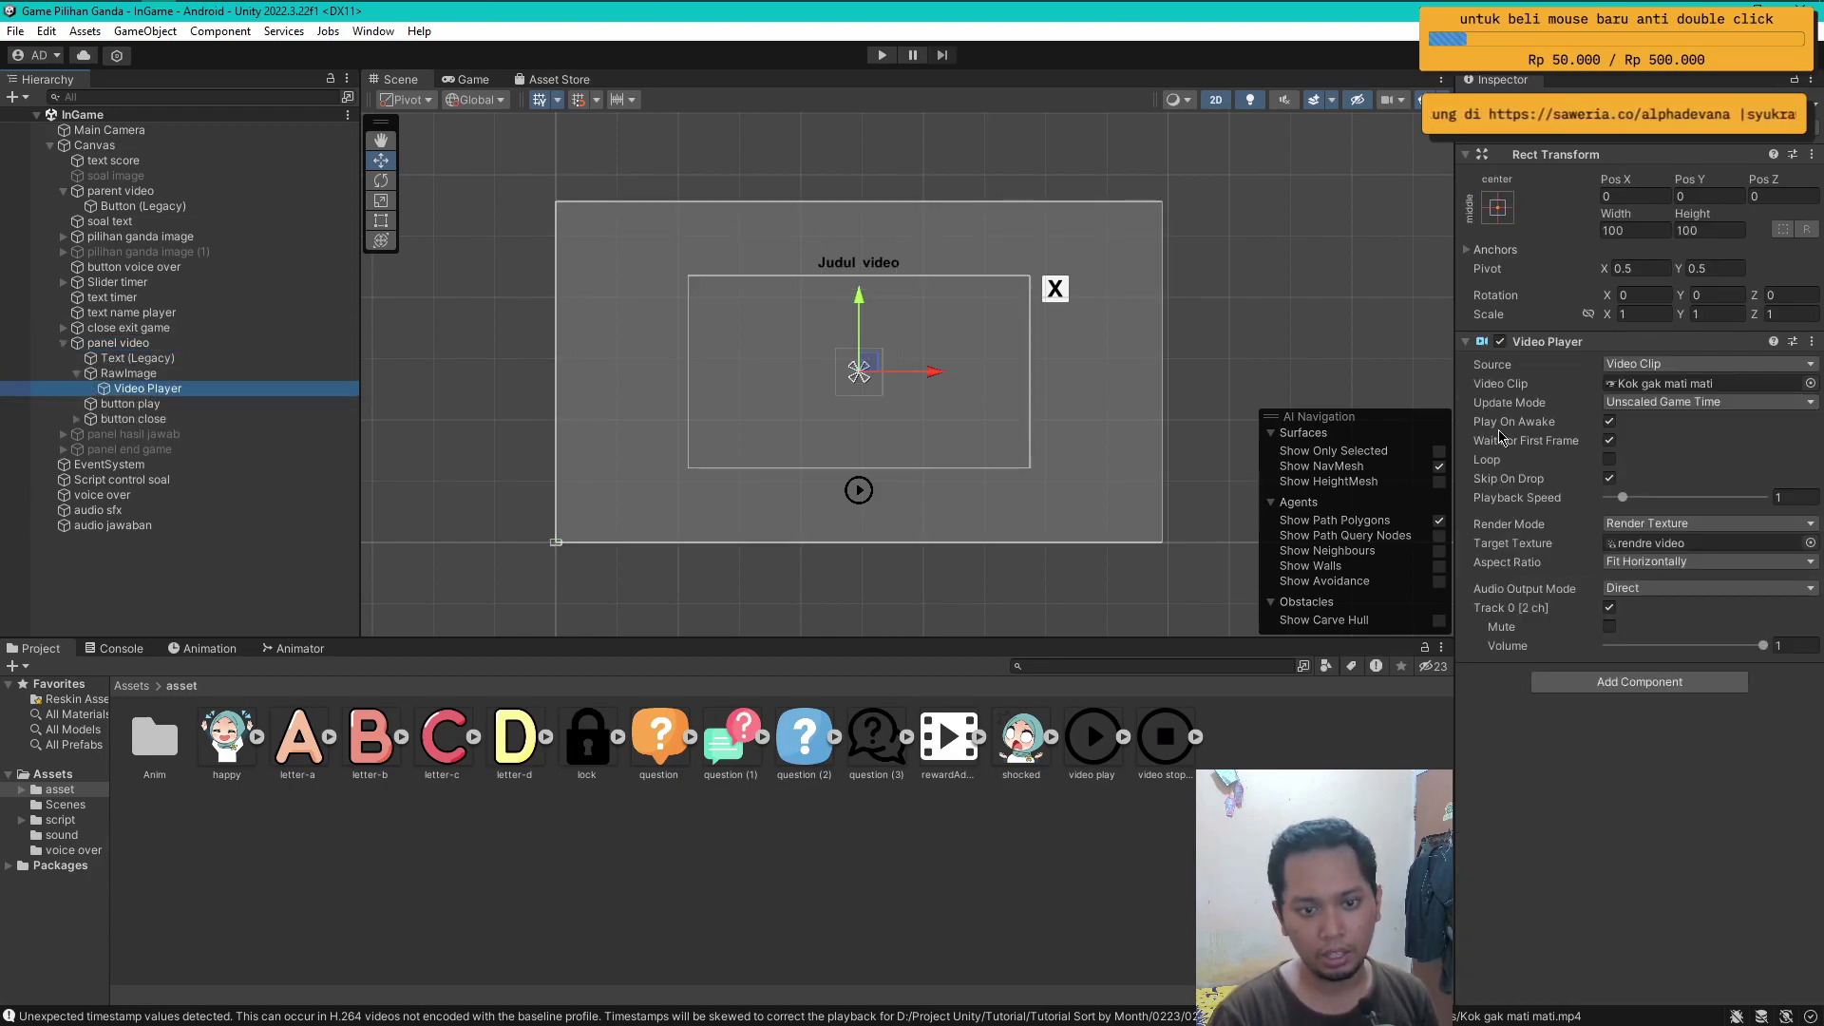
{"action": "left_click", "coordinate": [1611, 425]}
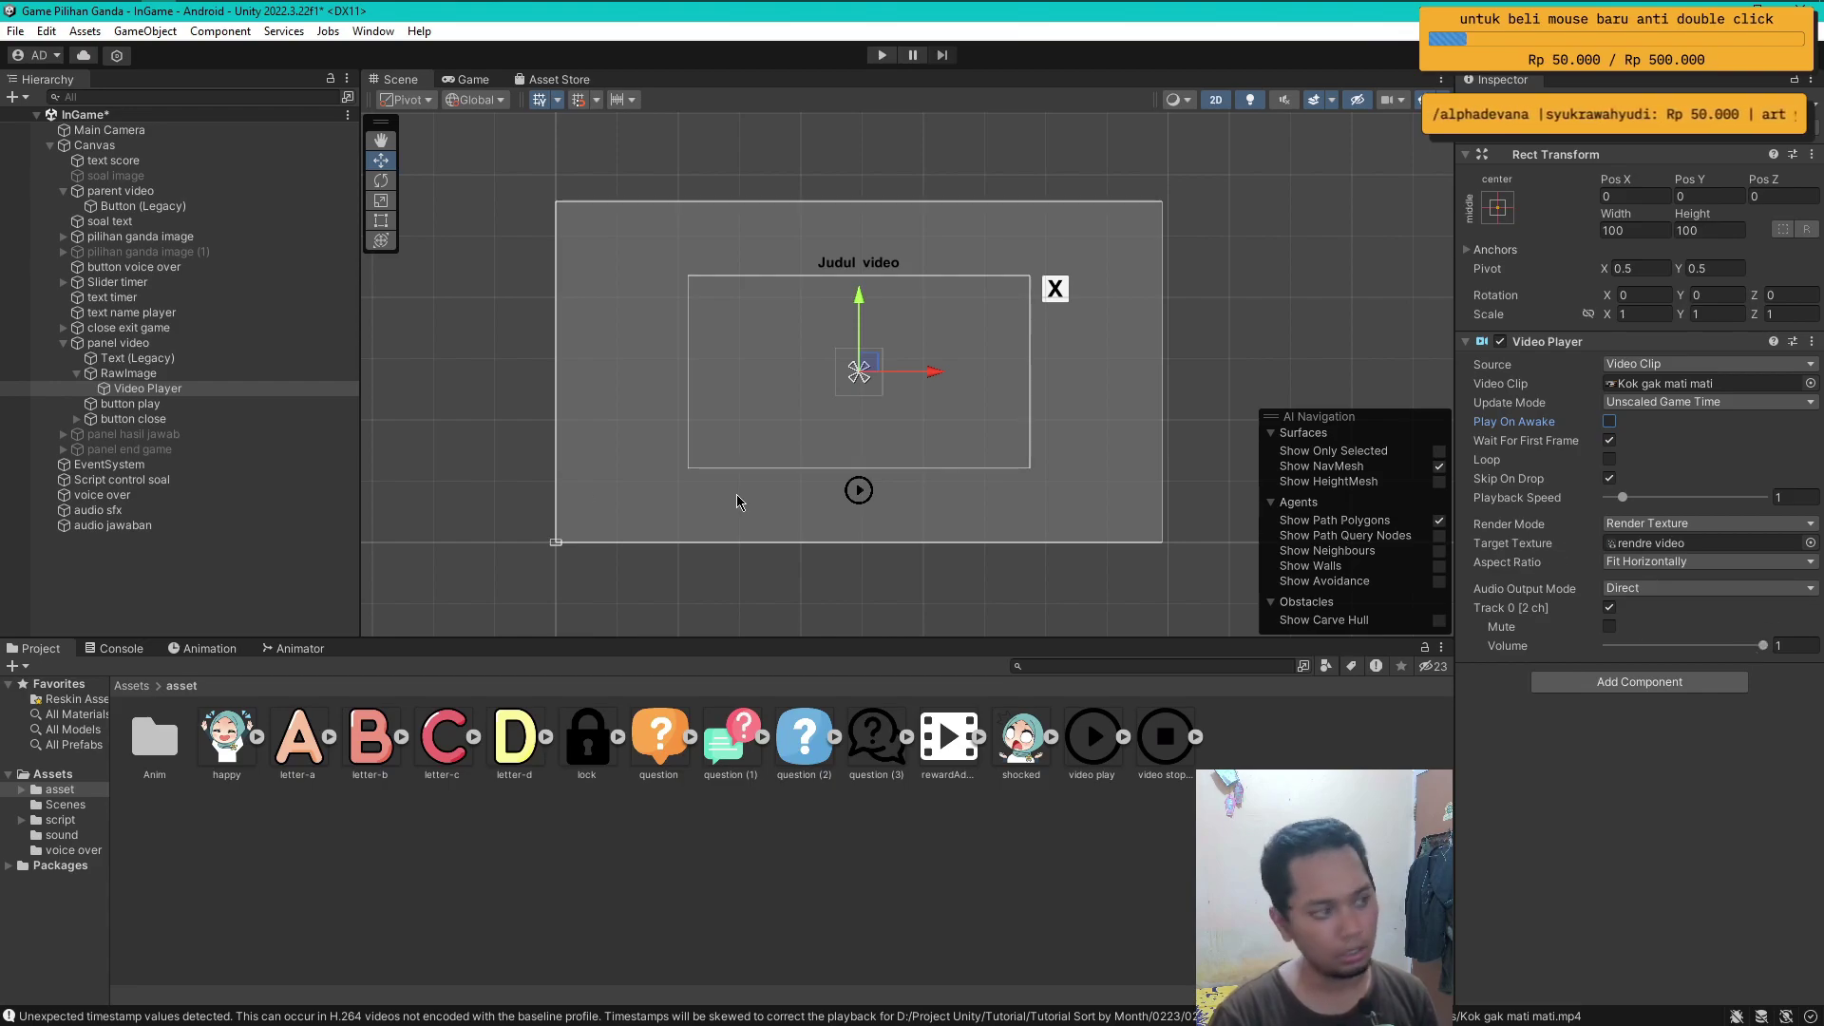
{"action": "left_click", "coordinate": [131, 579]}
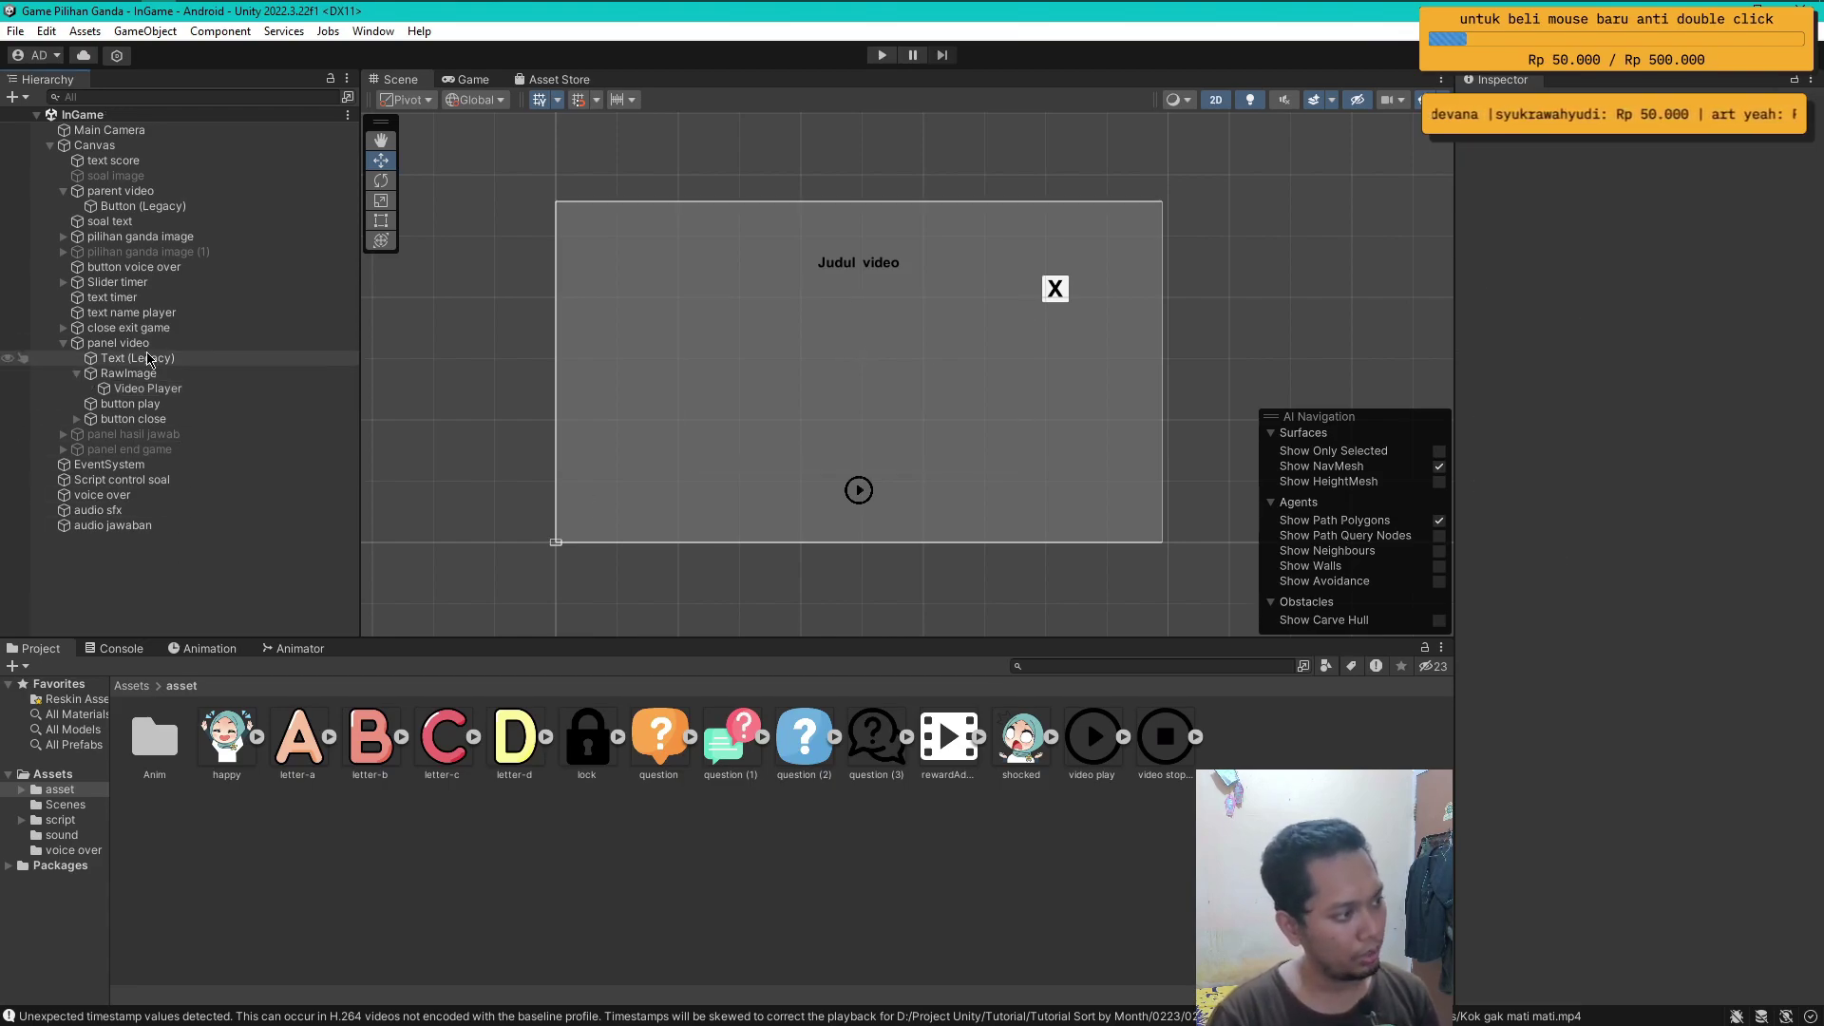
- Deactivate panel video to reveal the quiz layout
{"action": "left_click", "coordinate": [118, 343]}
{"action": "left_click", "coordinate": [1501, 102]}
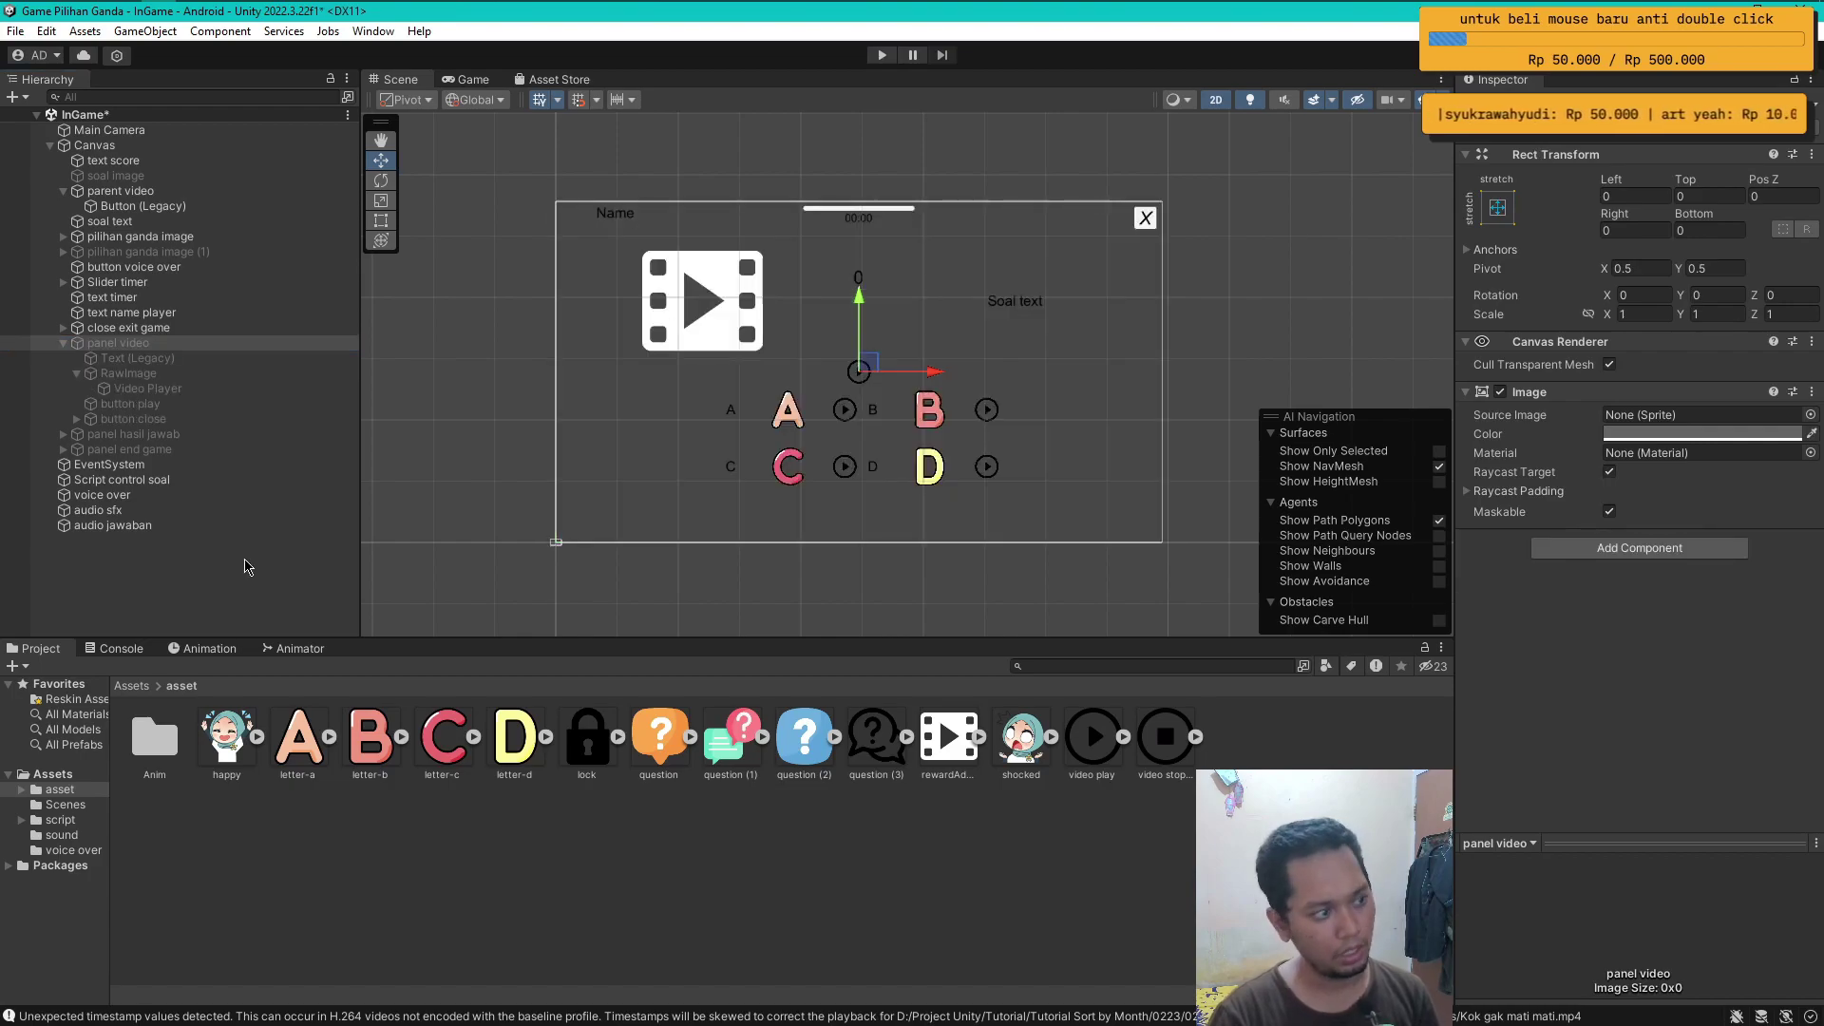
{"action": "left_click", "coordinate": [121, 587]}
- Scroll ControlQuest.cs to the top, then switch through Unity to the YouTube Videos page
{"action": "mouse_move", "coordinate": [302, 8]}
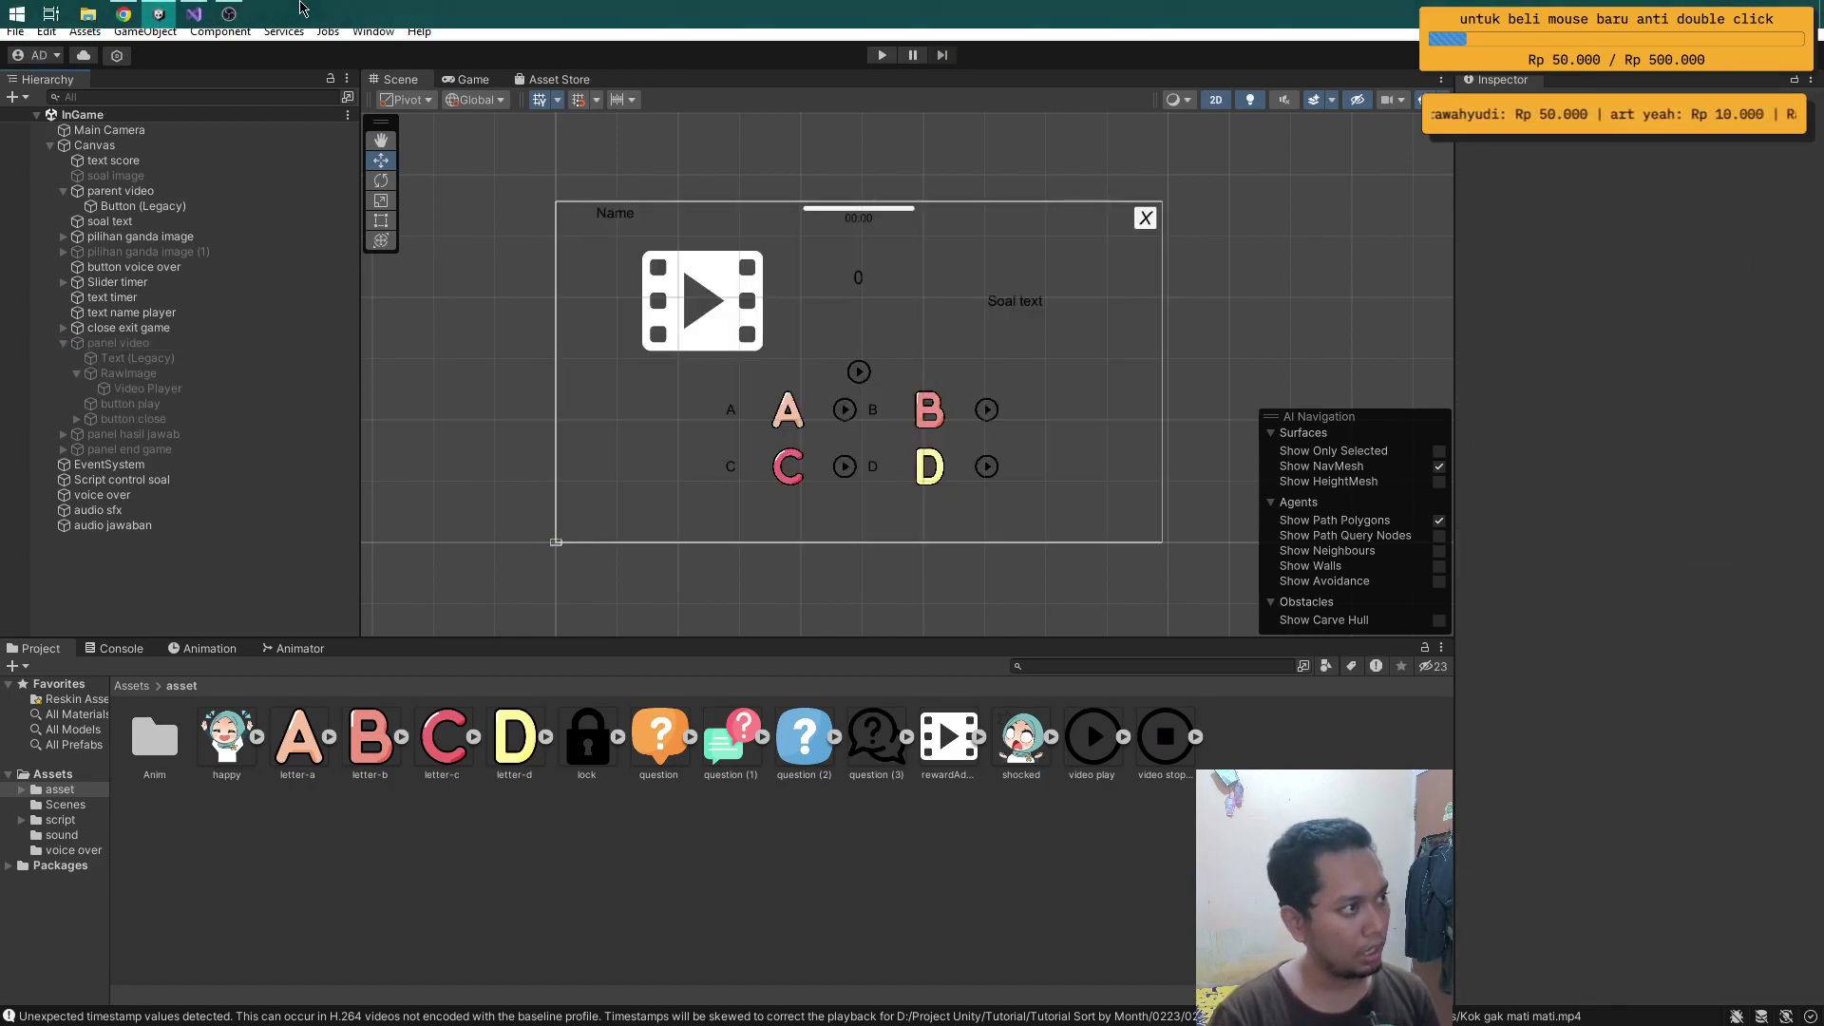
{"action": "left_click", "coordinate": [197, 13]}
{"action": "scroll", "coordinate": [1414, 671], "scroll_direction": "up", "scroll_amount": 2}
{"action": "scroll", "coordinate": [1414, 672], "scroll_direction": "up", "scroll_amount": 5}
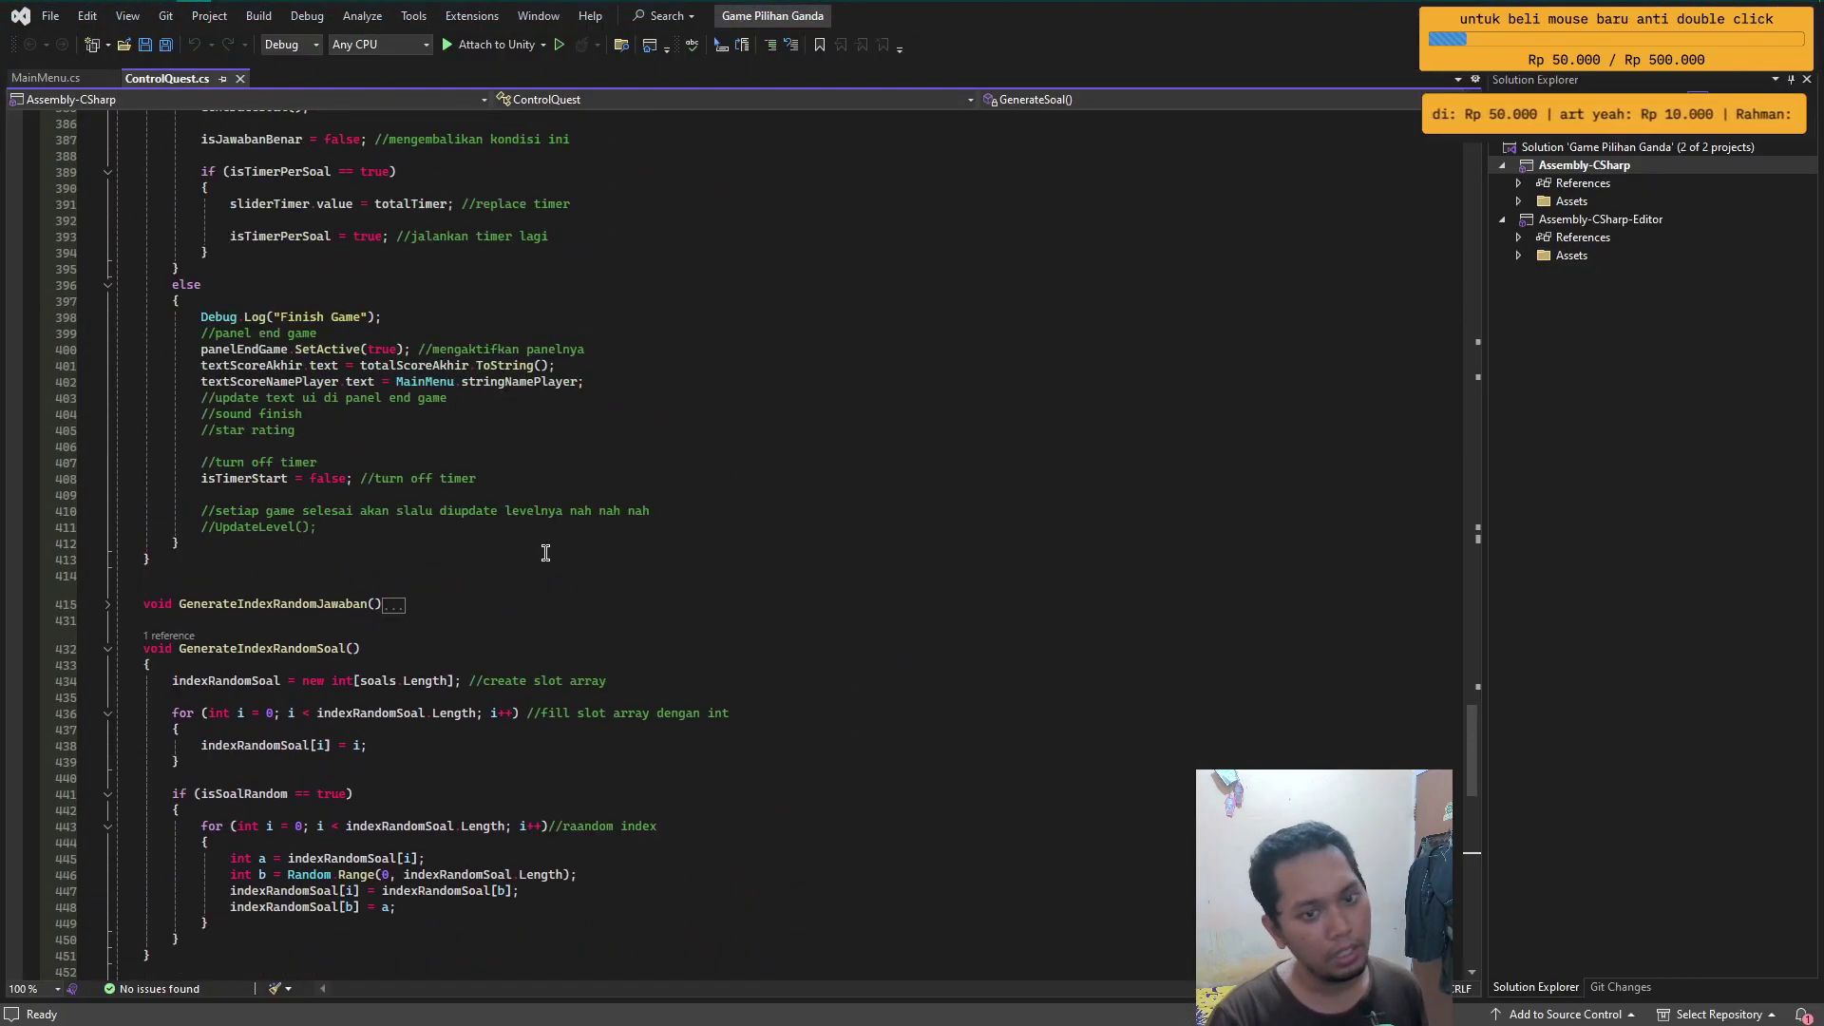
{"action": "scroll", "coordinate": [1415, 672], "scroll_direction": "up", "scroll_amount": 8}
{"action": "scroll", "coordinate": [1415, 672], "scroll_direction": "up", "scroll_amount": 12}
{"action": "scroll", "coordinate": [1415, 672], "scroll_direction": "up", "scroll_amount": 20}
{"action": "scroll", "coordinate": [572, 358], "scroll_direction": "up", "scroll_amount": 5}
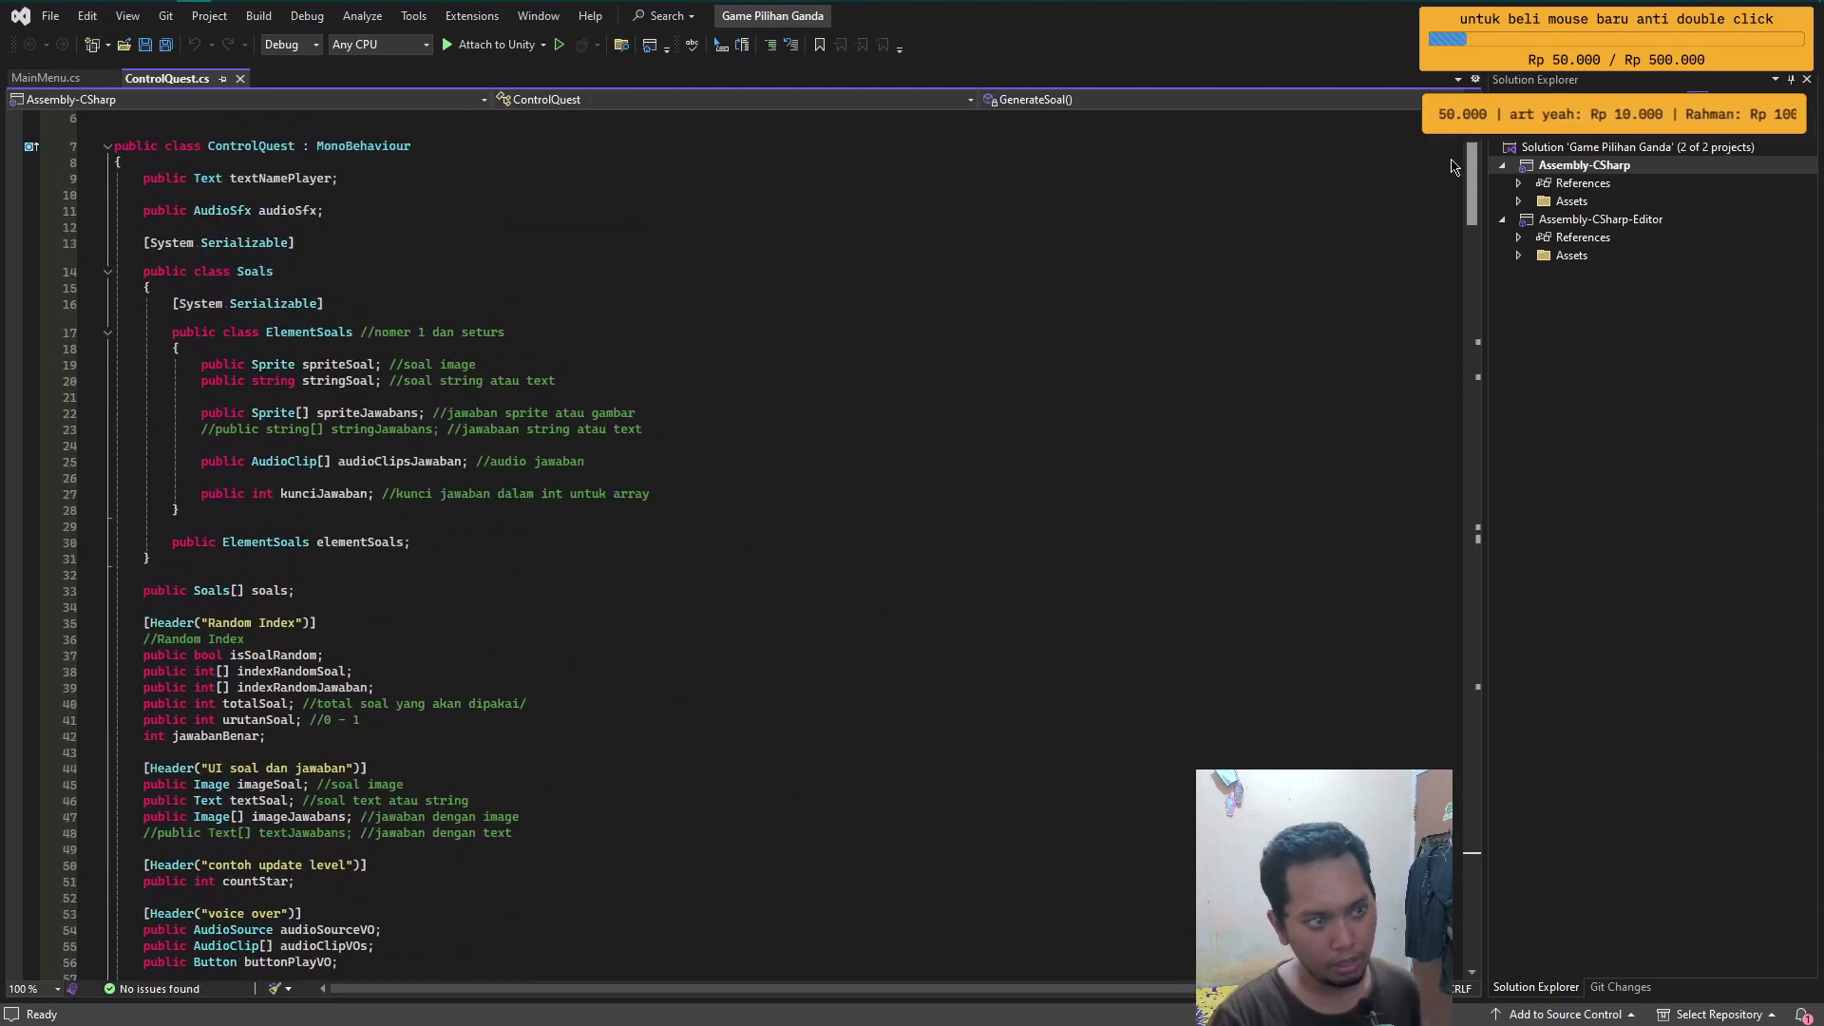
{"action": "scroll", "coordinate": [572, 358], "scroll_direction": "up", "scroll_amount": 2}
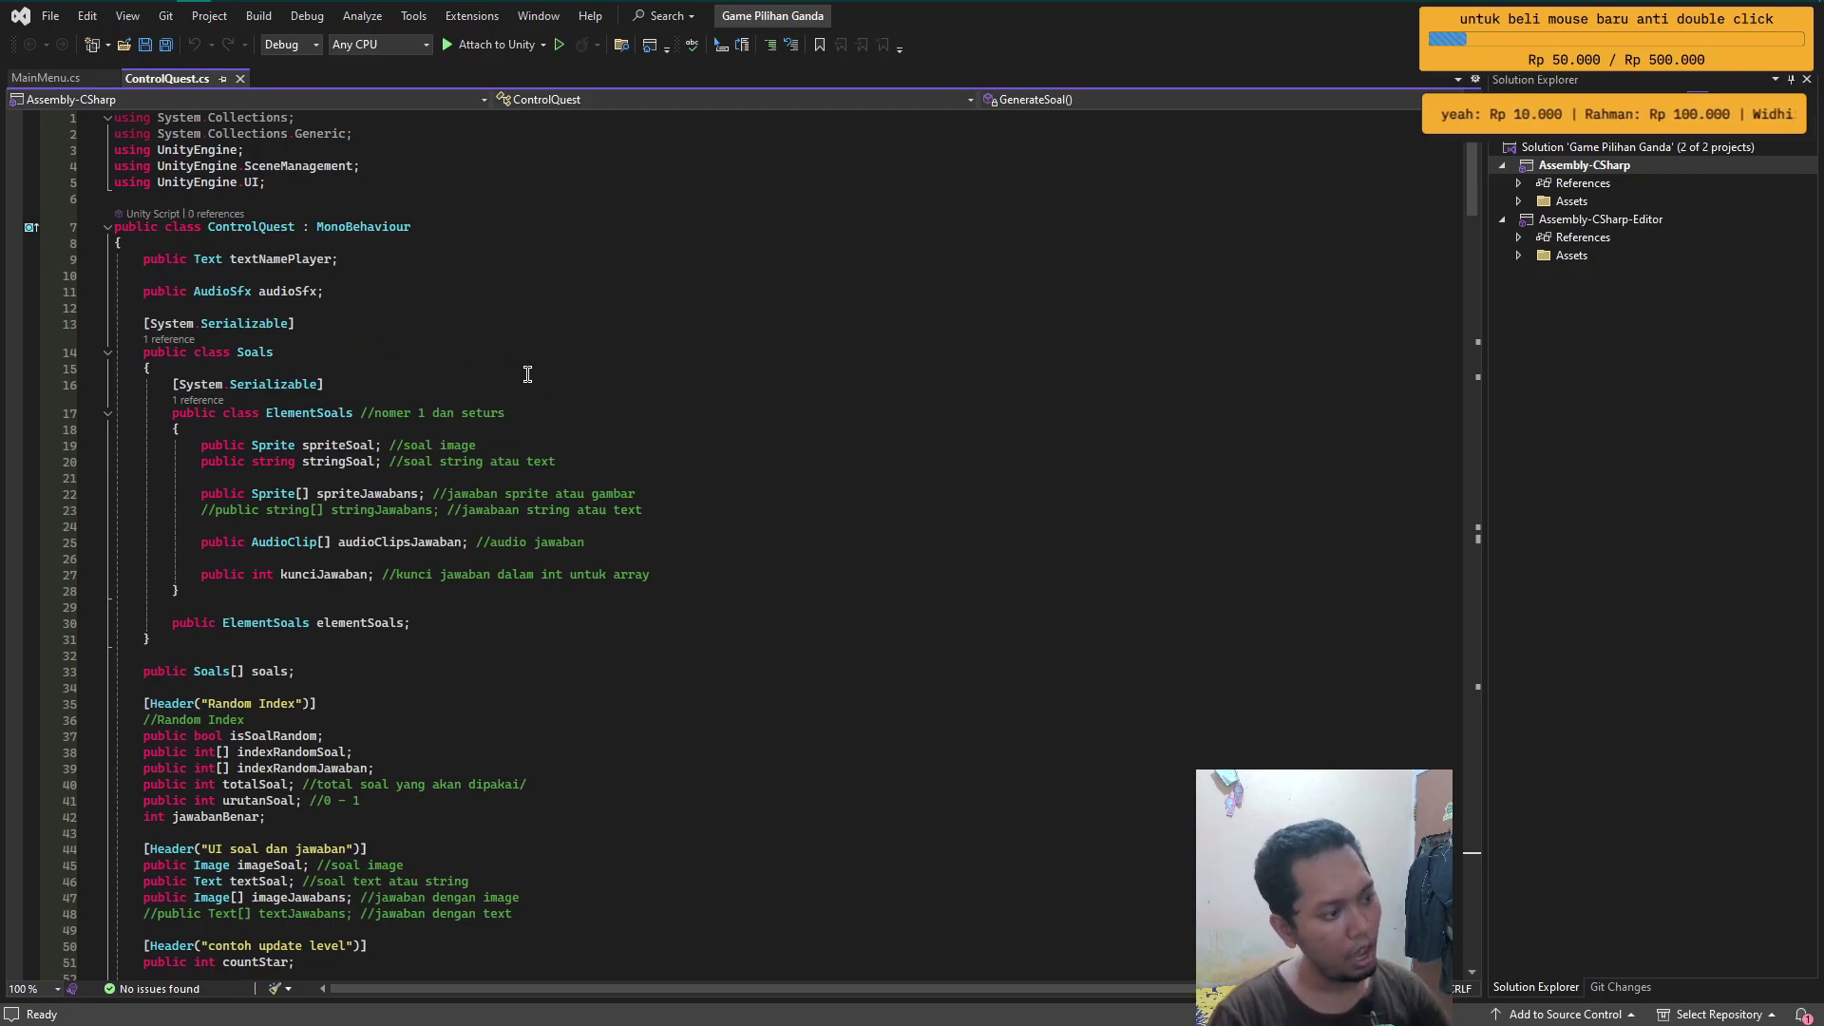
{"action": "key", "text": "alt+Tab"}
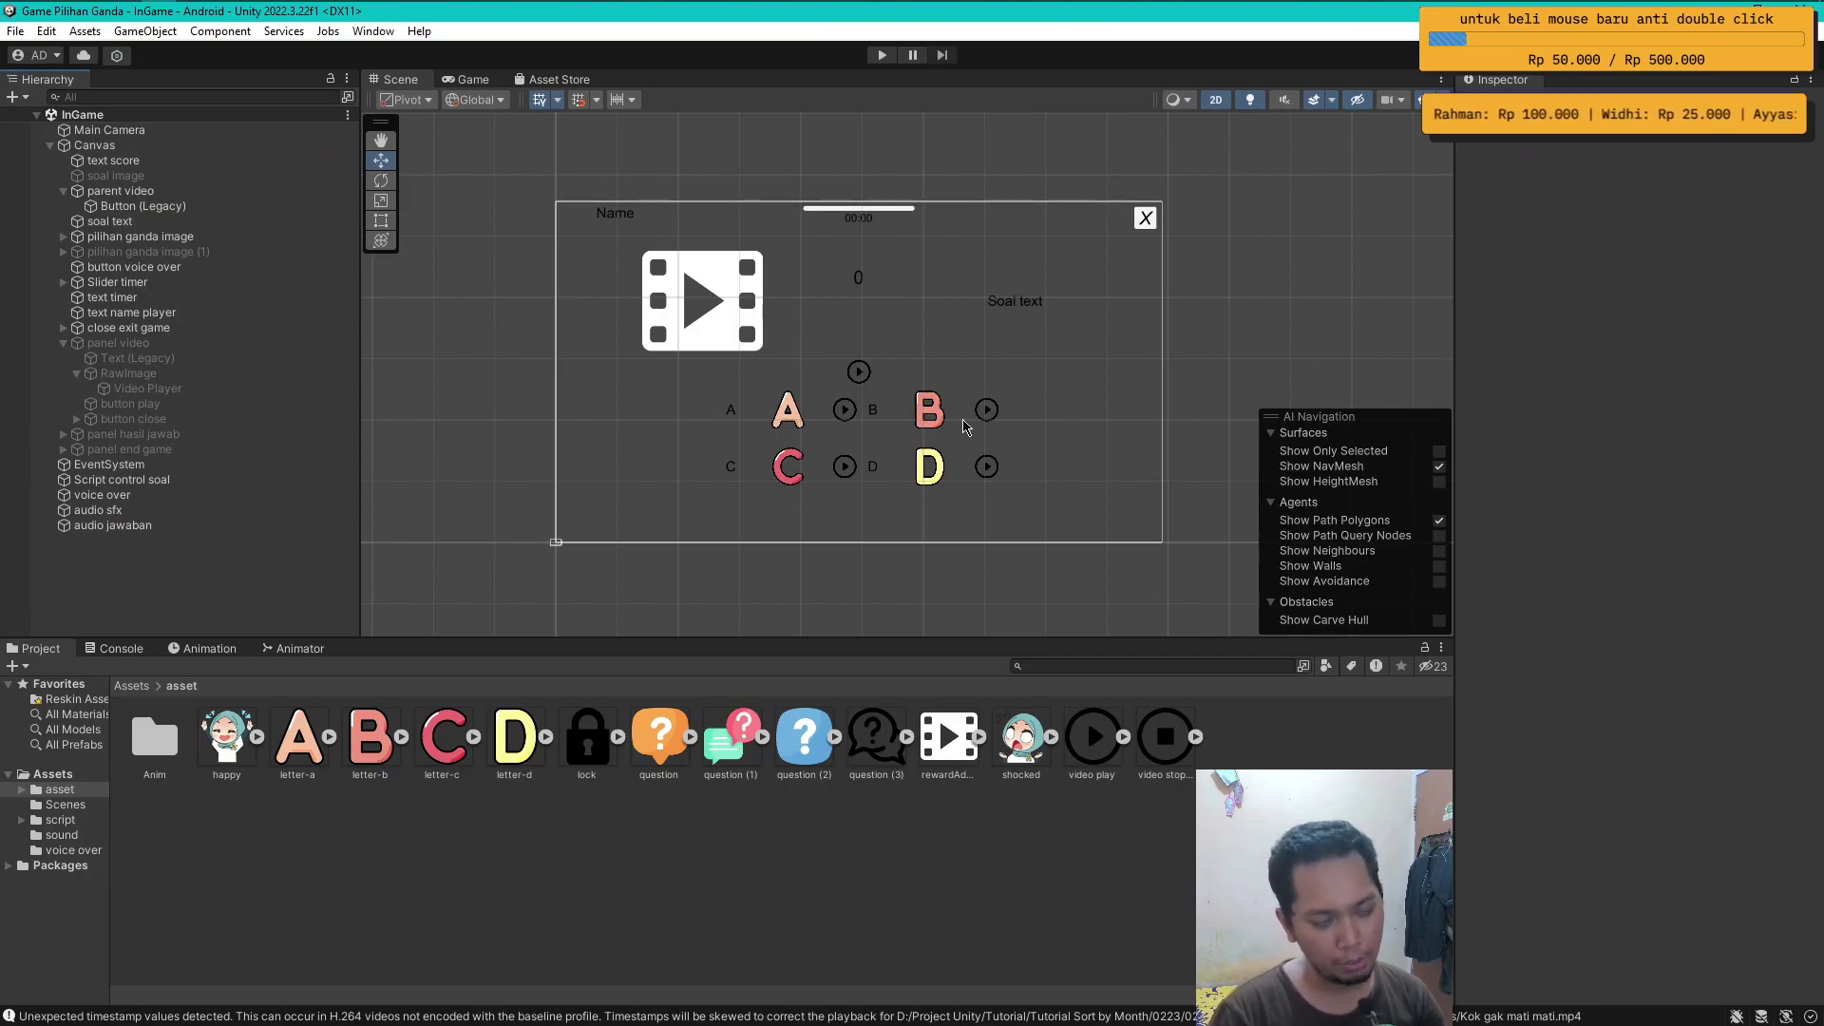
{"action": "key", "text": "alt+Tab"}
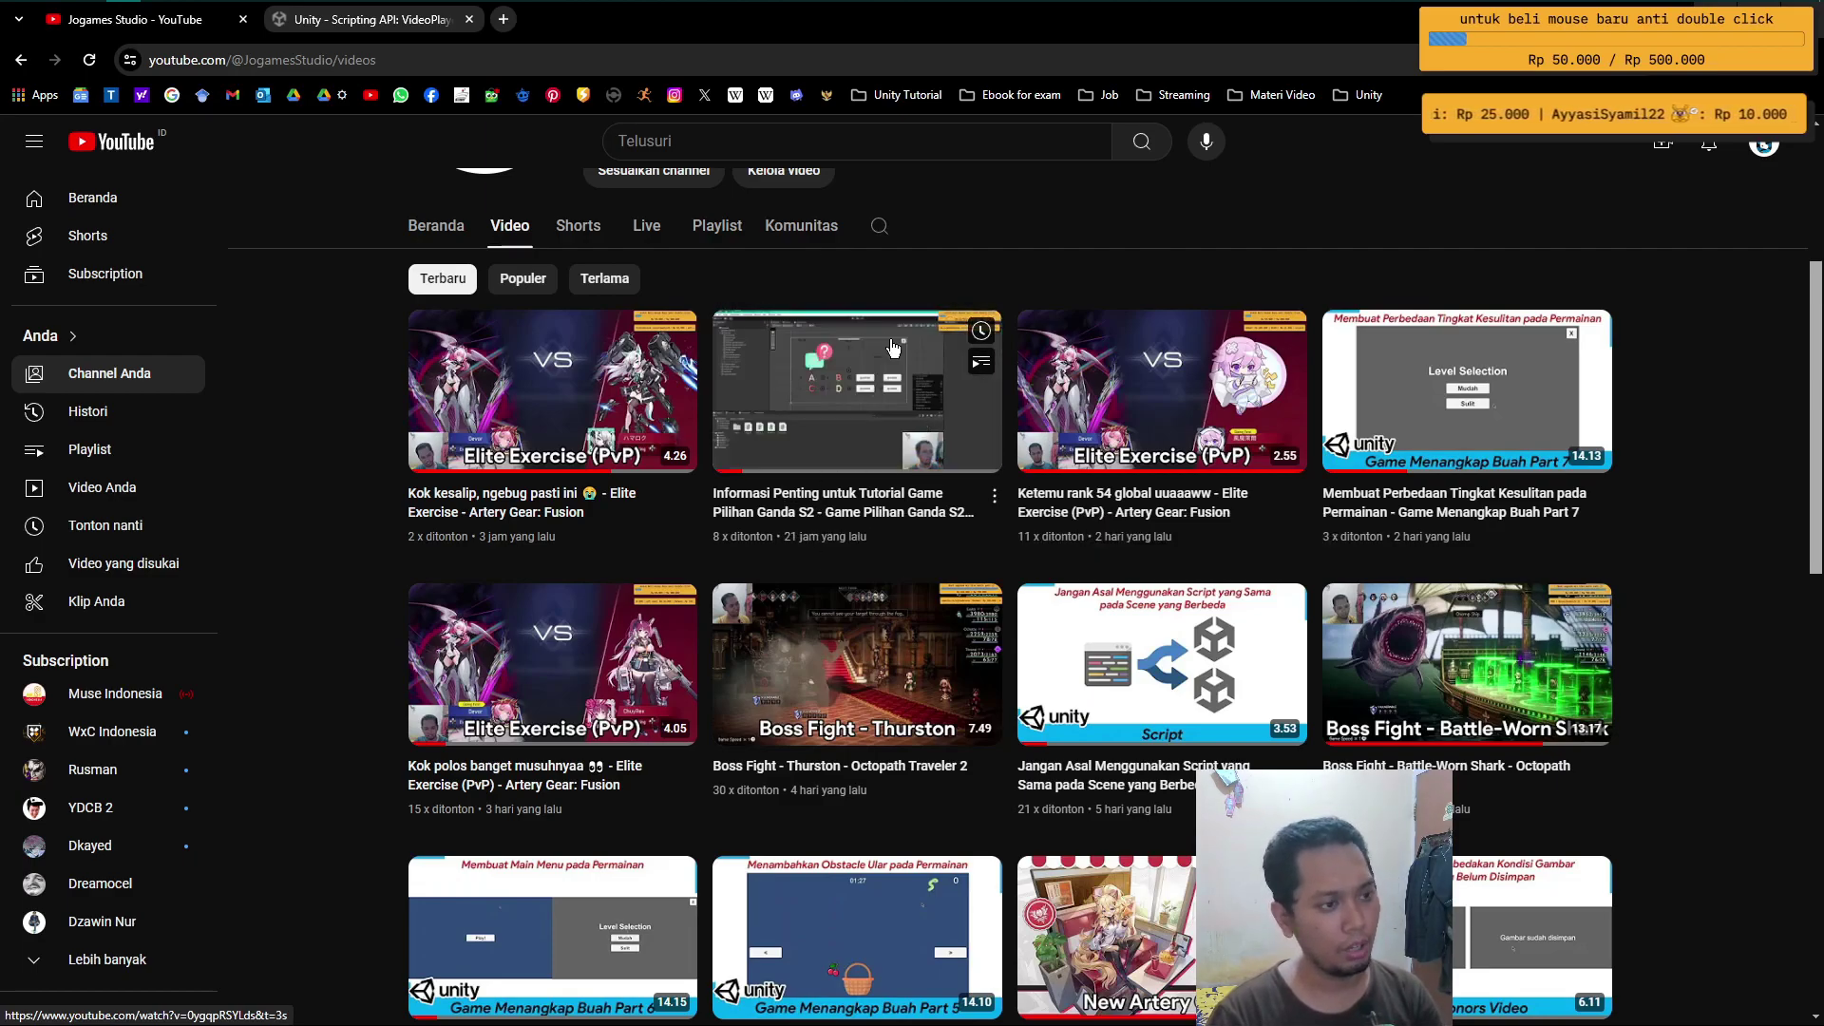
- Switch via Unity back to ControlQuest.cs in Visual Studio
{"action": "left_click", "coordinate": [157, 11]}
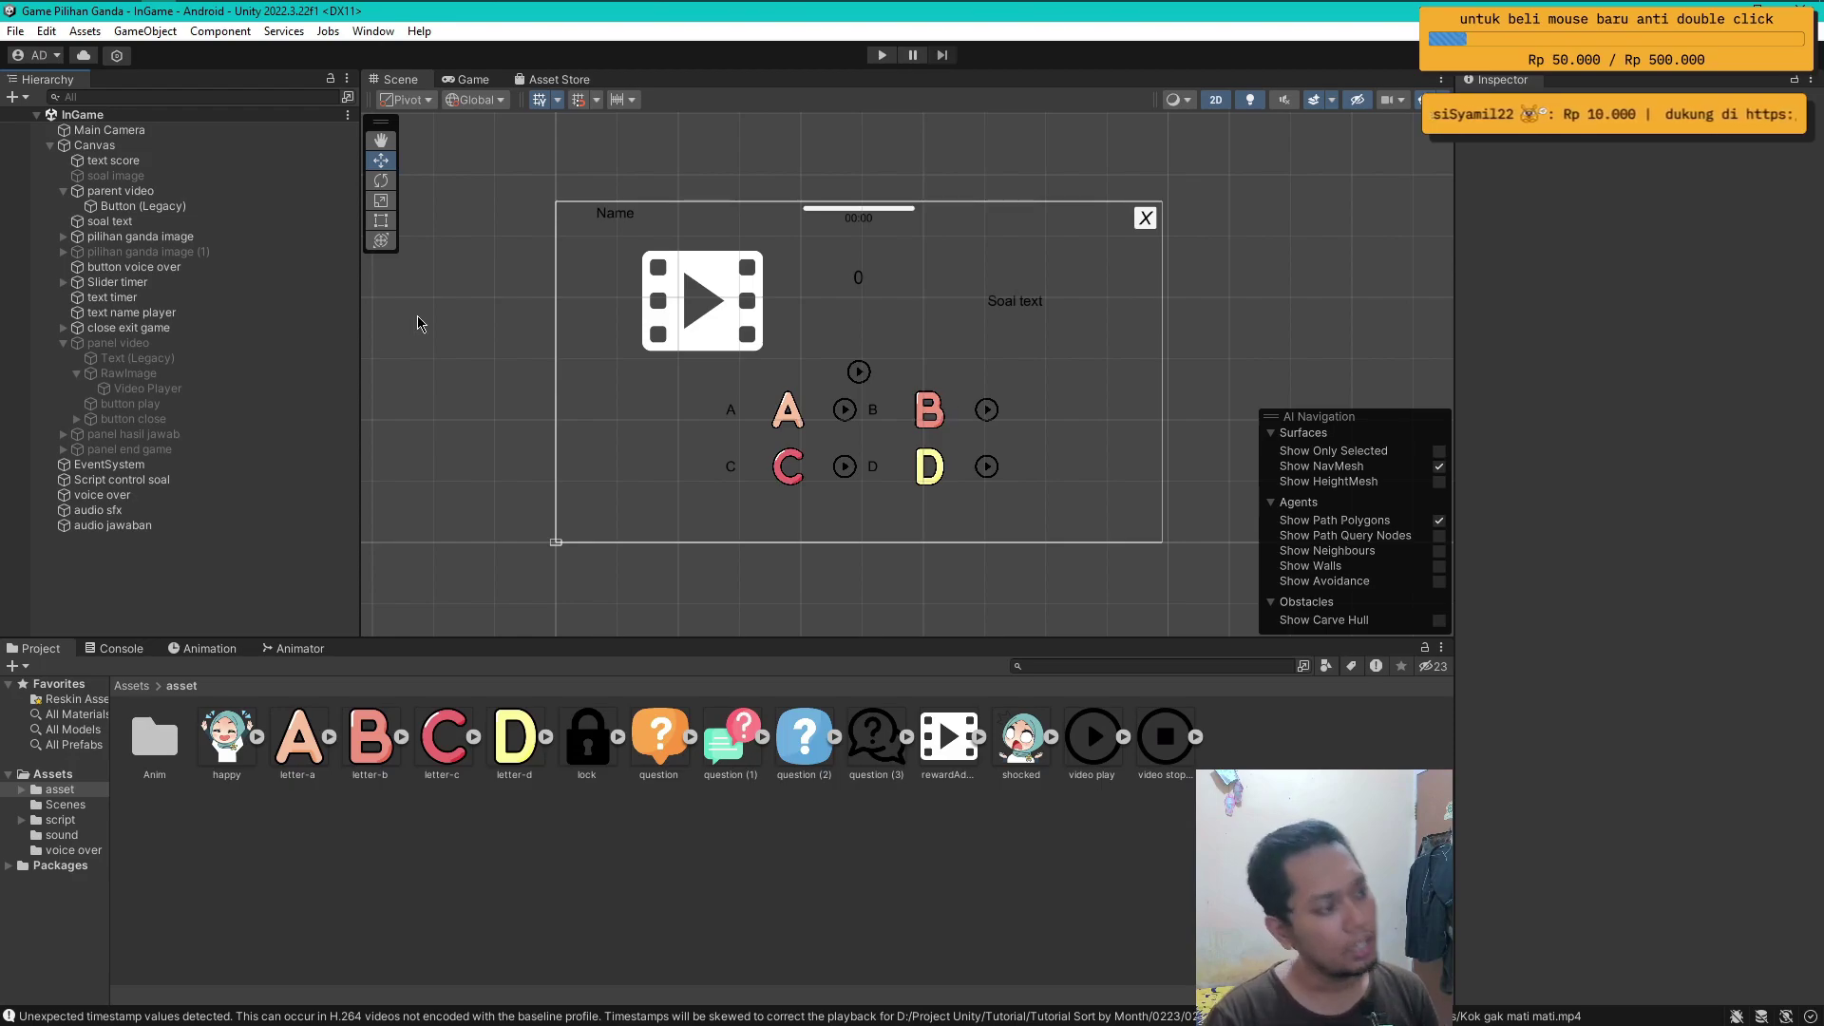
{"action": "left_click", "coordinate": [225, 10]}
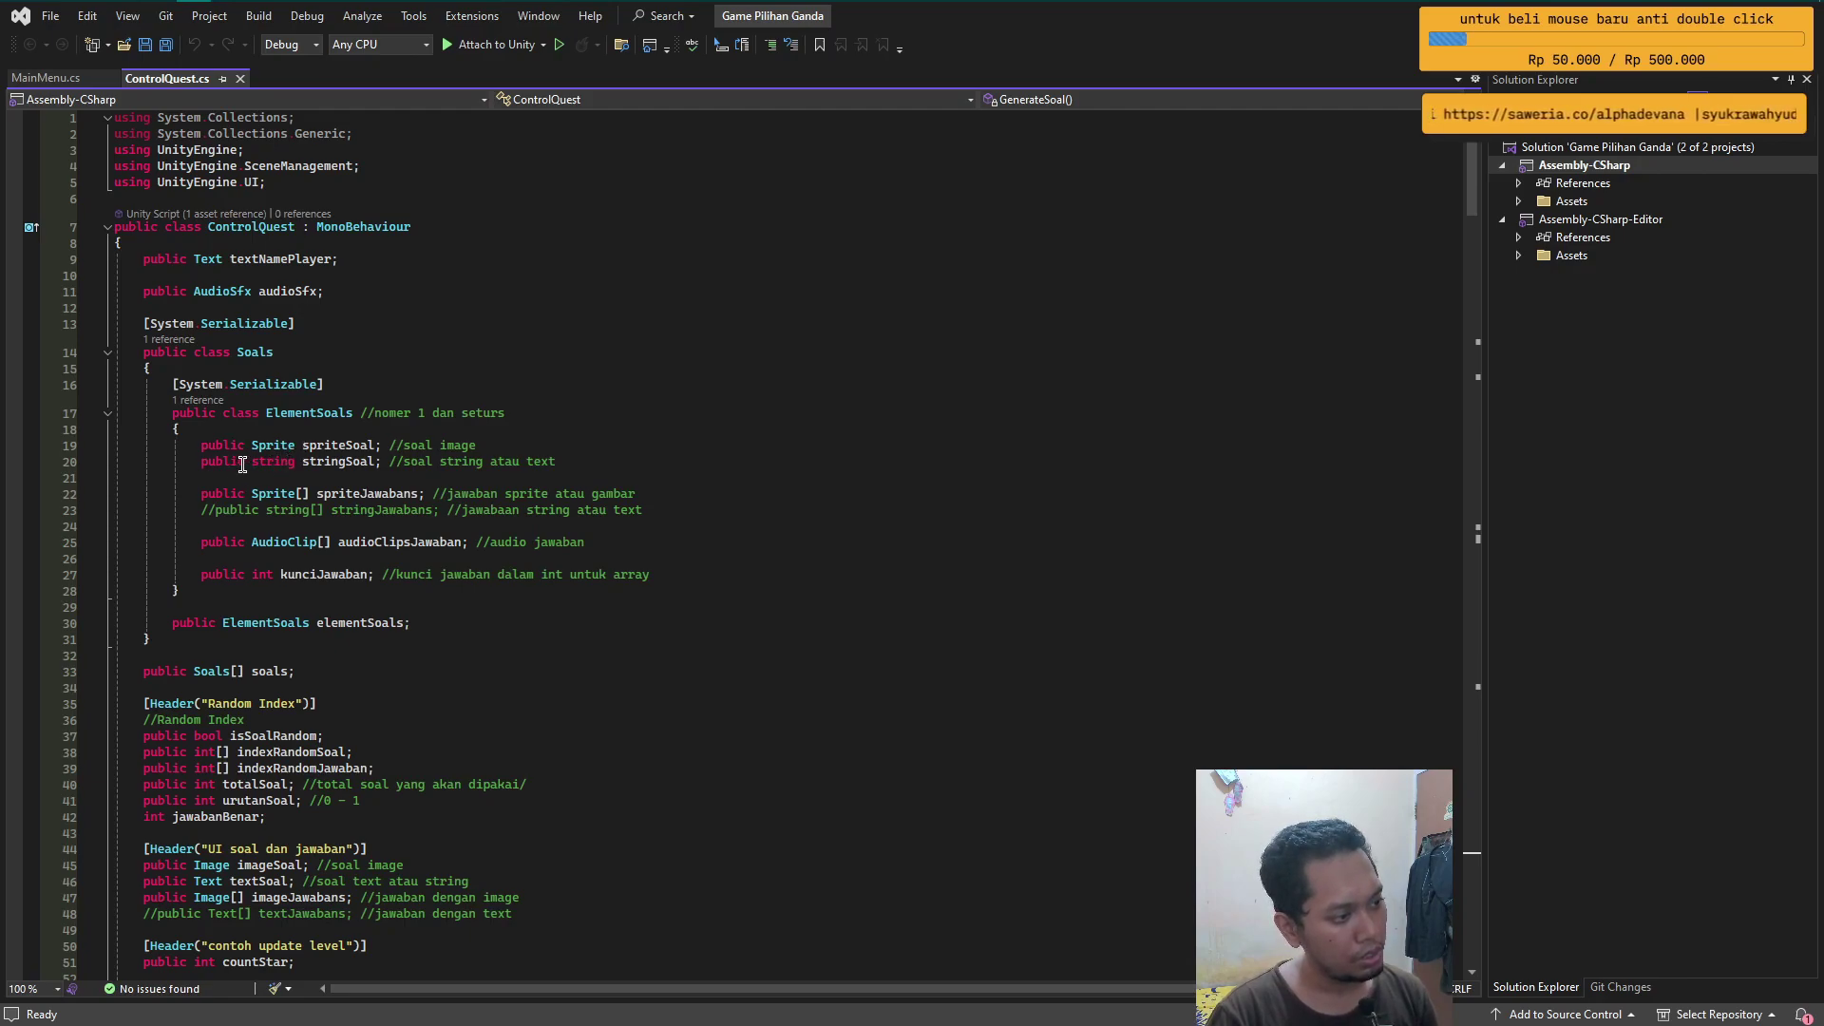
- Start a public field under stringSoal and add a using UnityEngine.Video; directive
{"action": "left_click", "coordinate": [575, 464]}
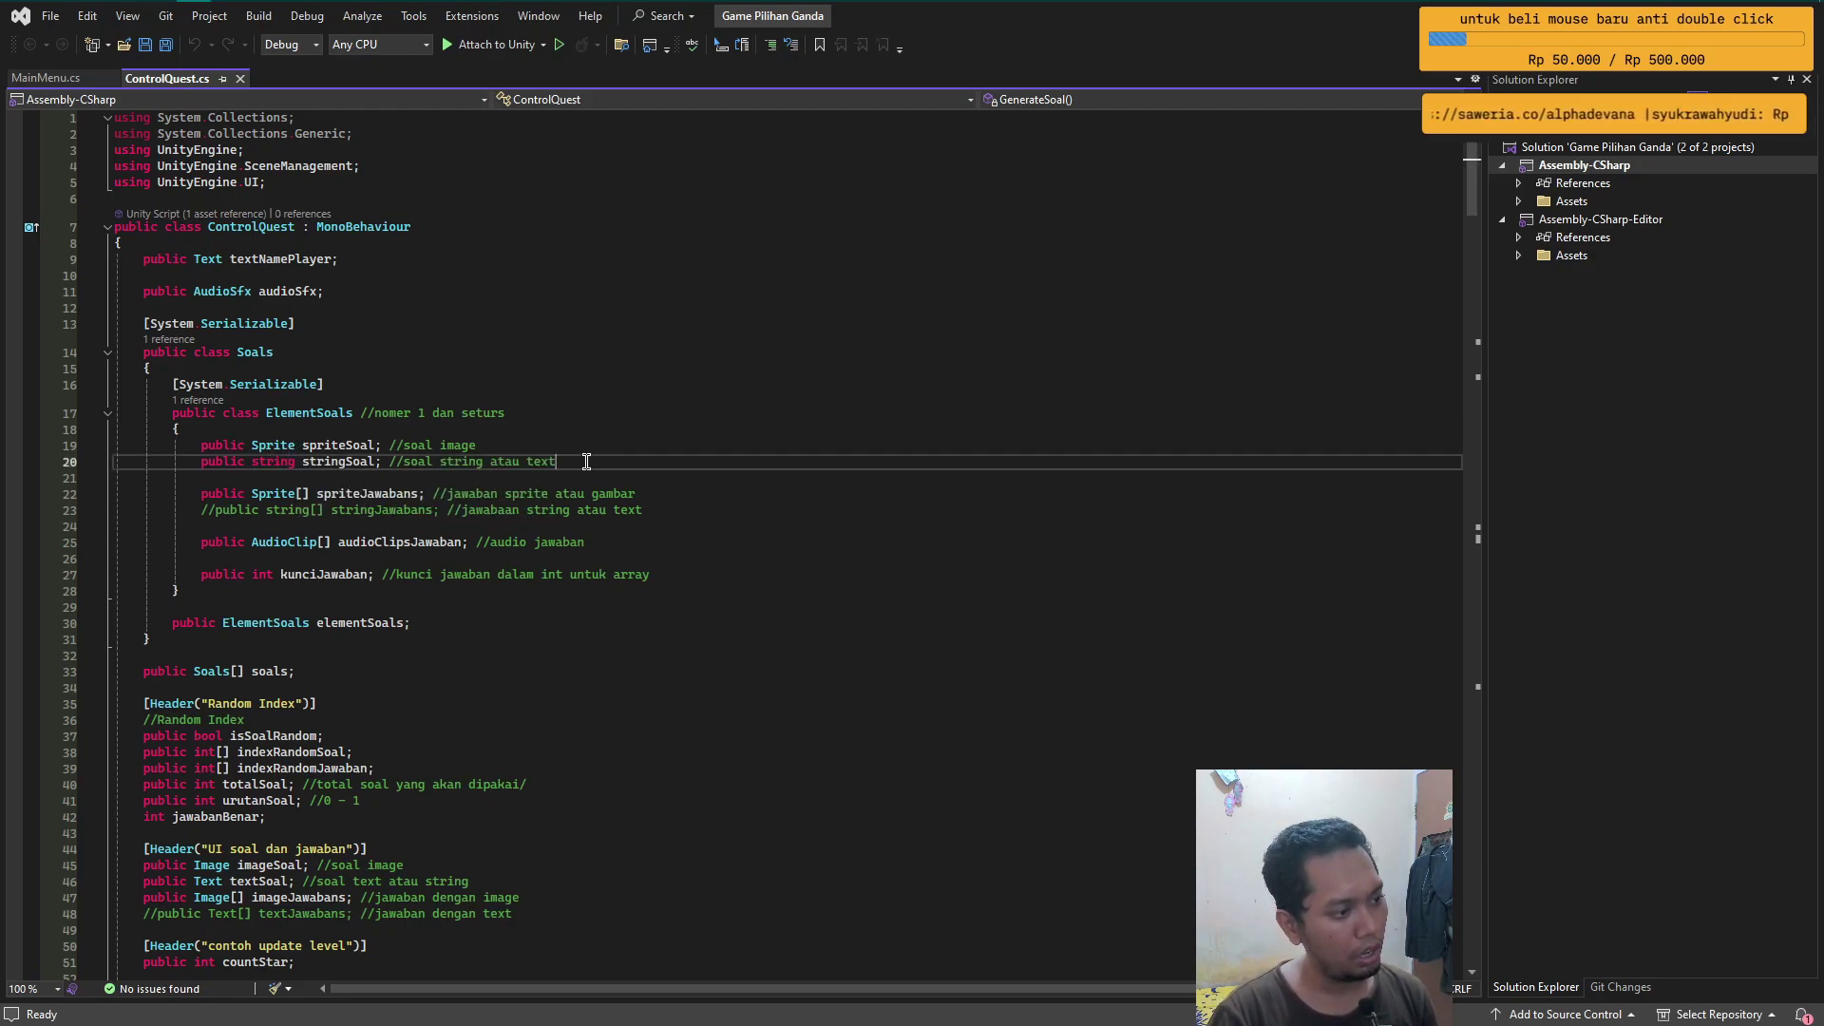
{"action": "key", "text": "Return"}
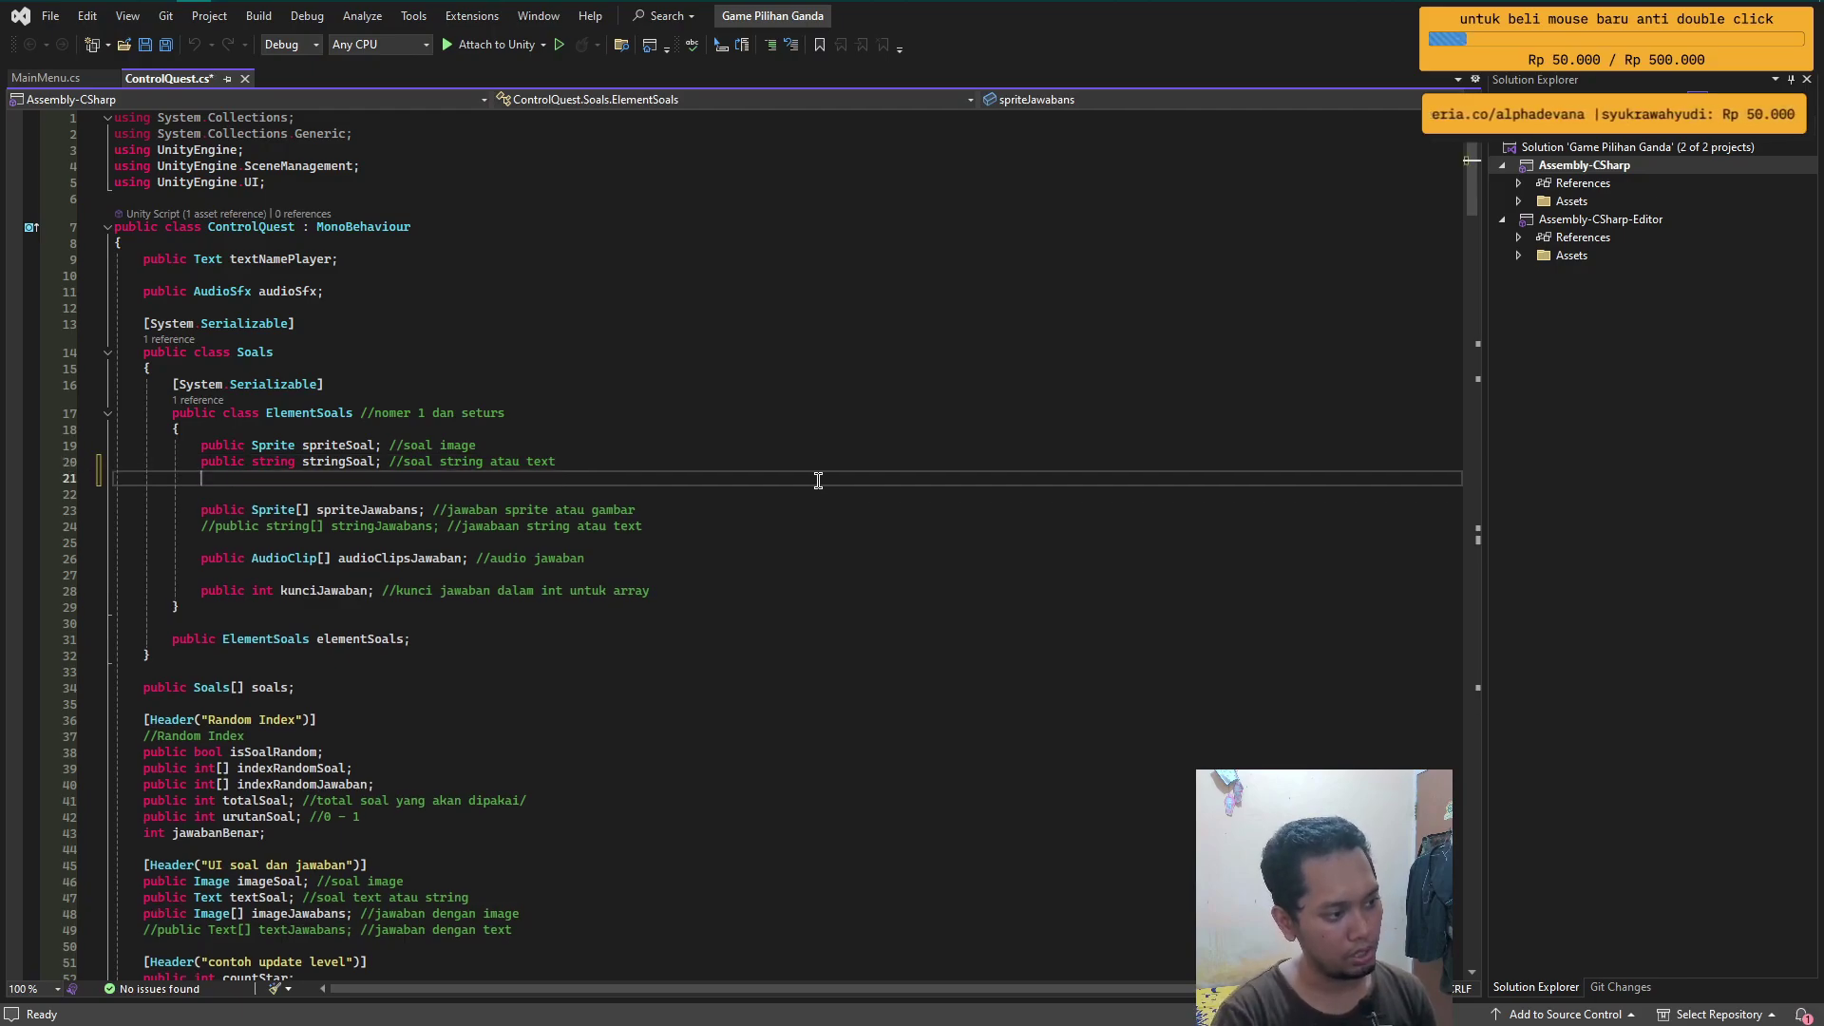
{"action": "type", "text": "public"}
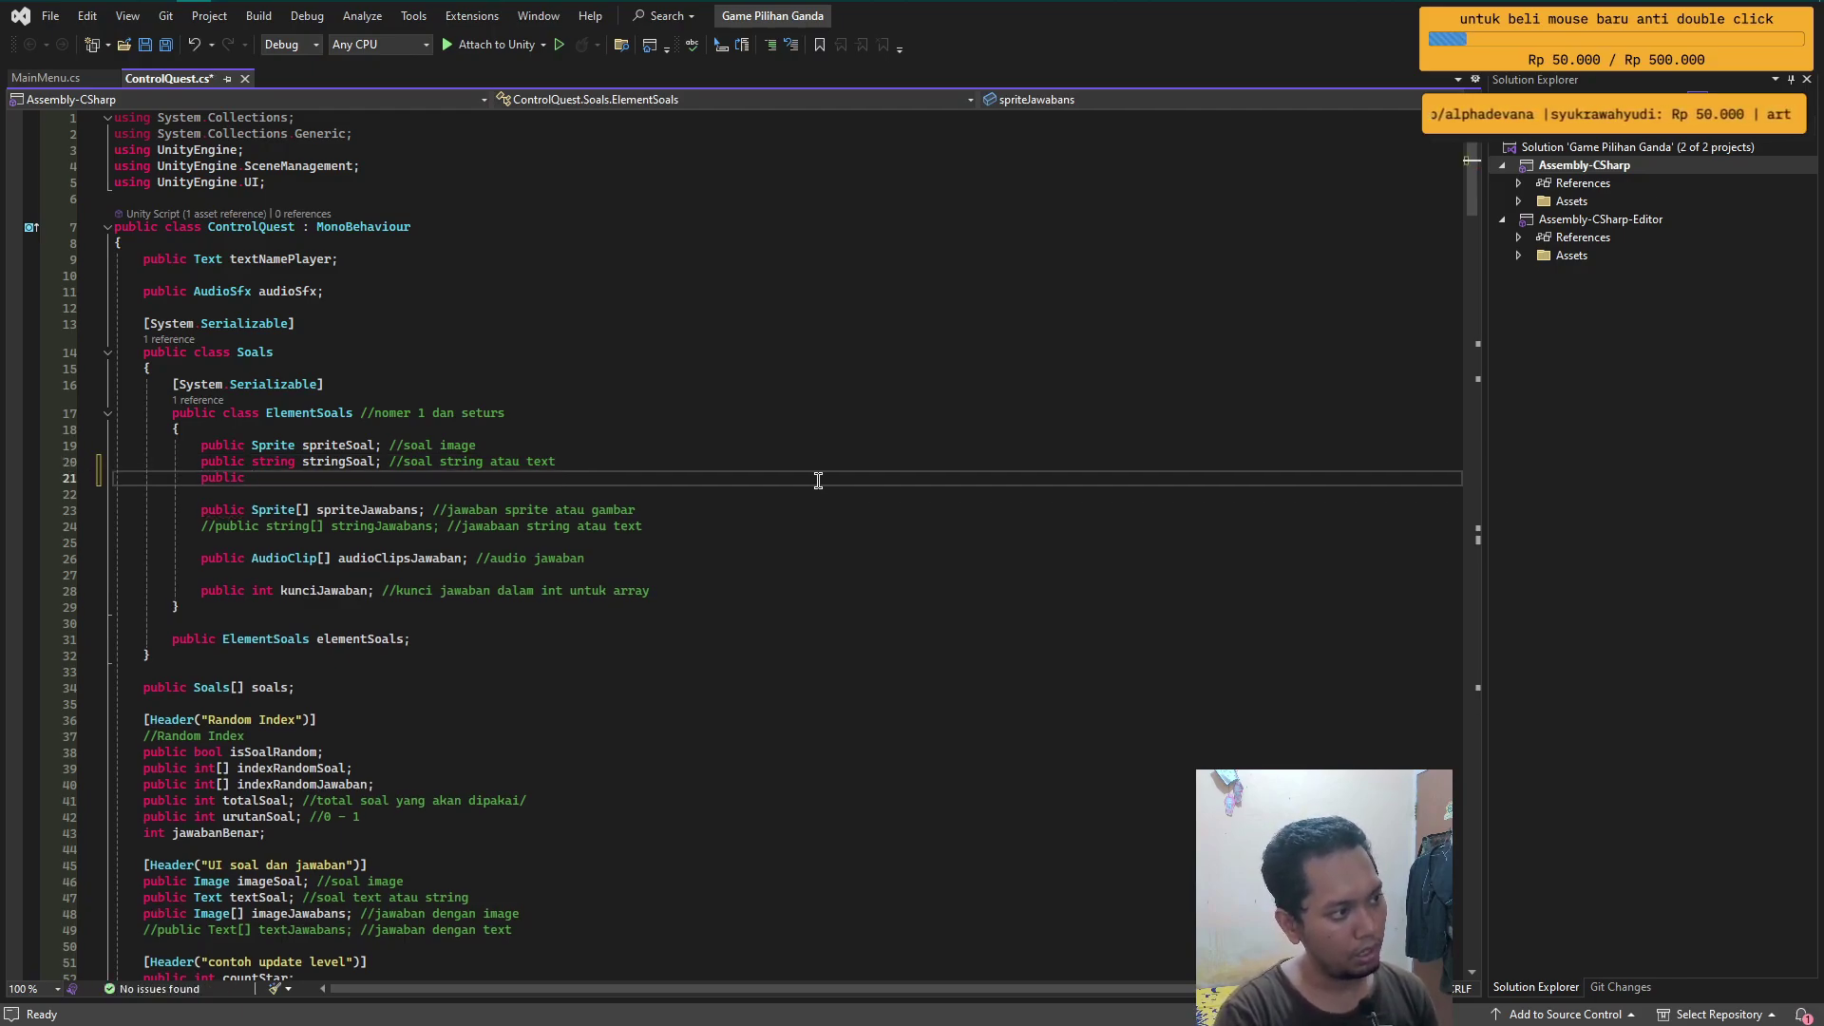
{"action": "left_click", "coordinate": [295, 150]}
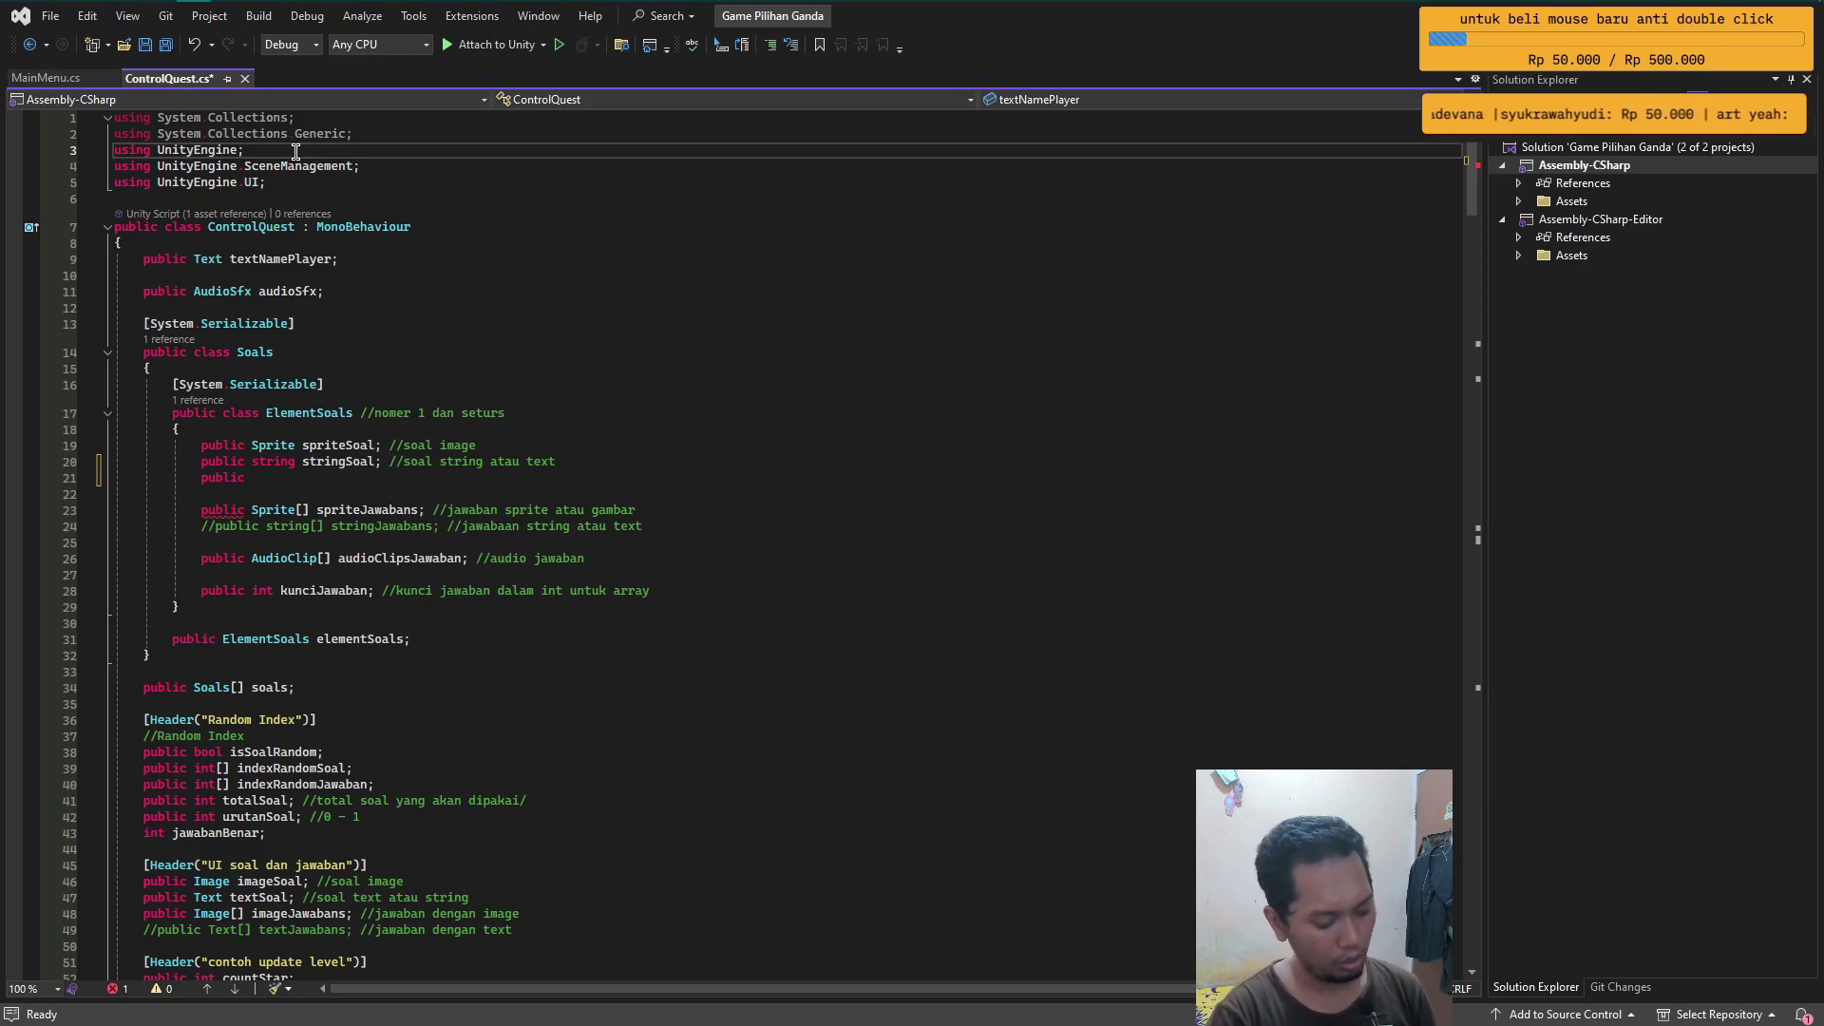
{"action": "key", "text": "ctrl+d"}
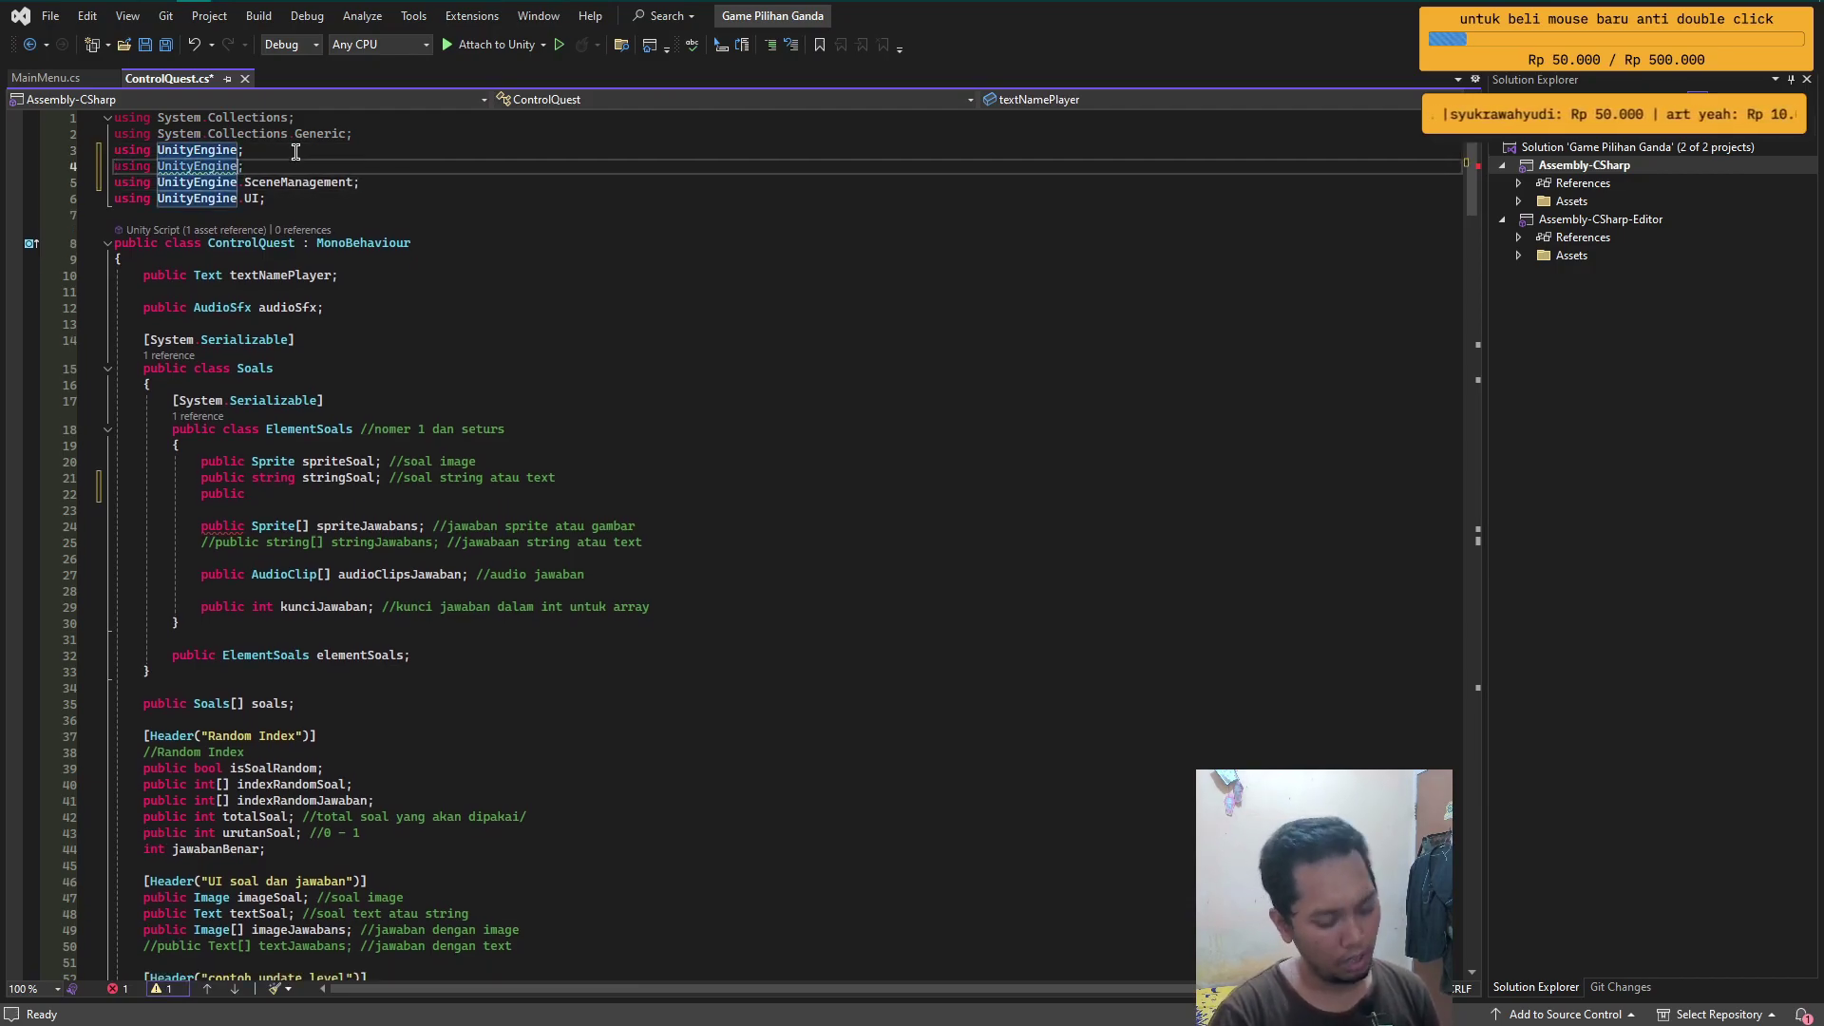
{"action": "type", "text": ".vu"}
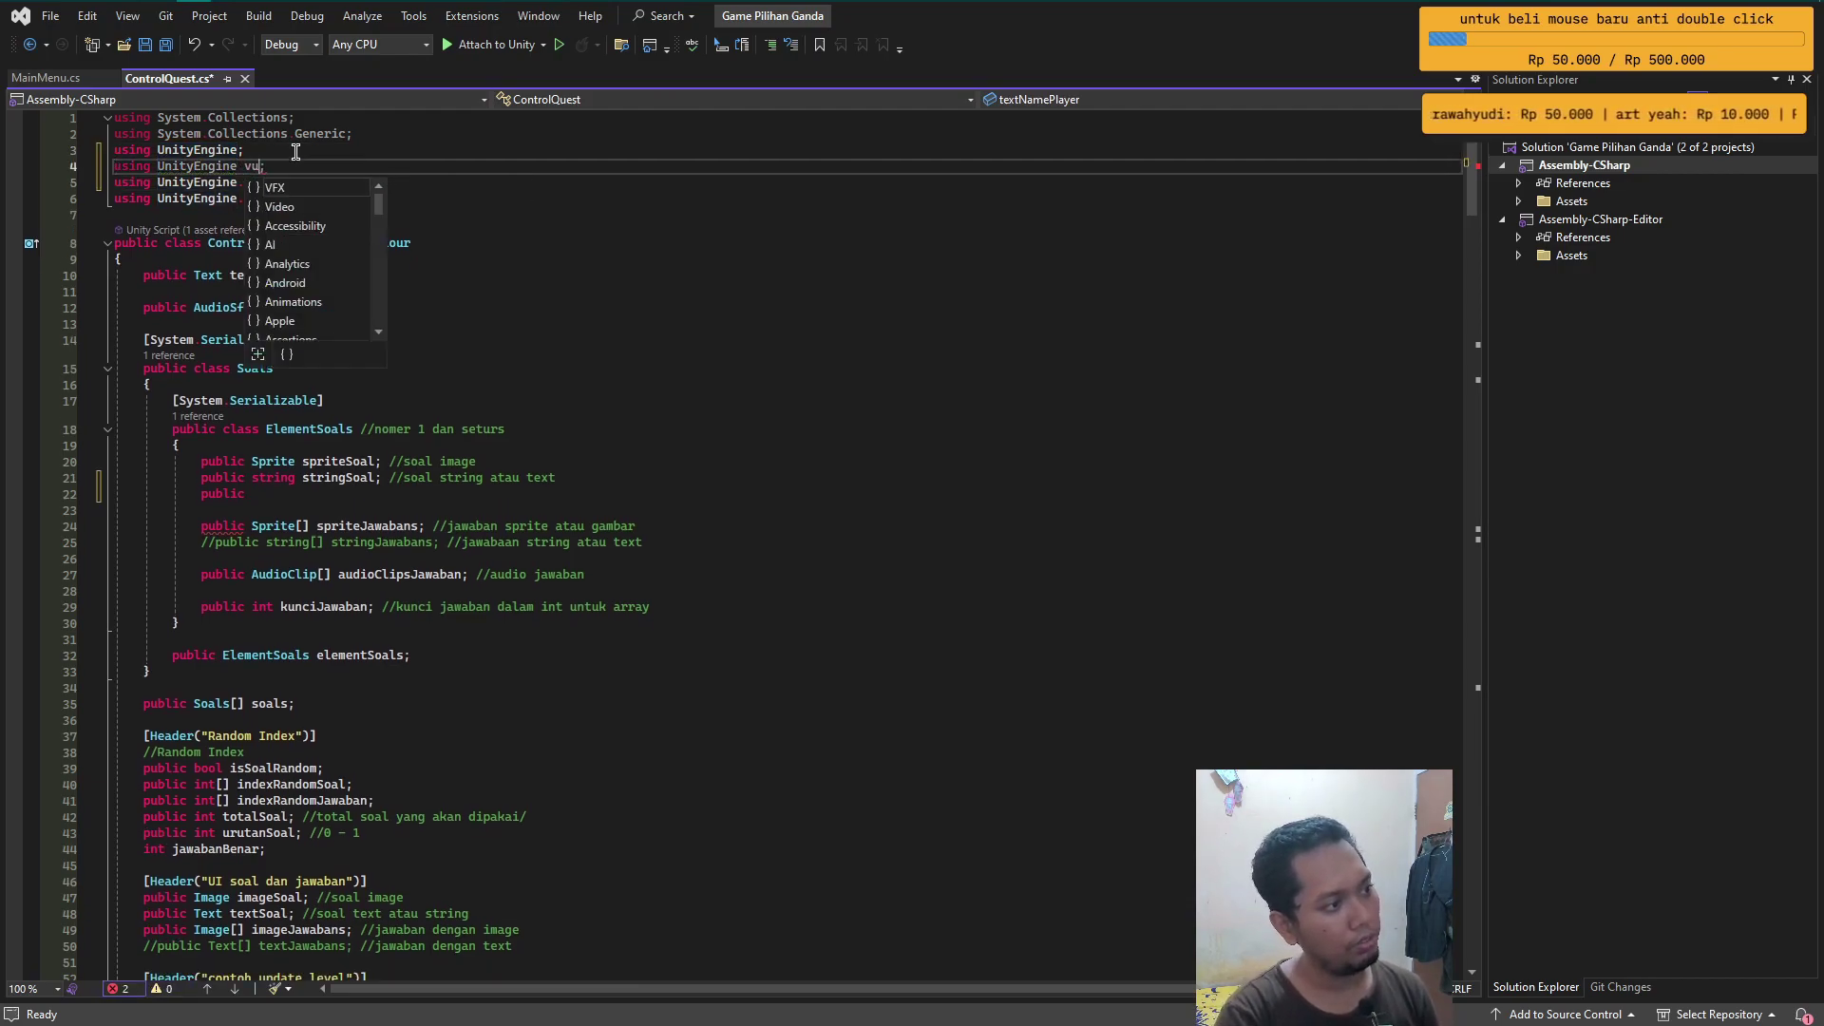
{"action": "type", "text": "dei"}
{"action": "key", "text": "Down"}
{"action": "key", "text": "Return"}
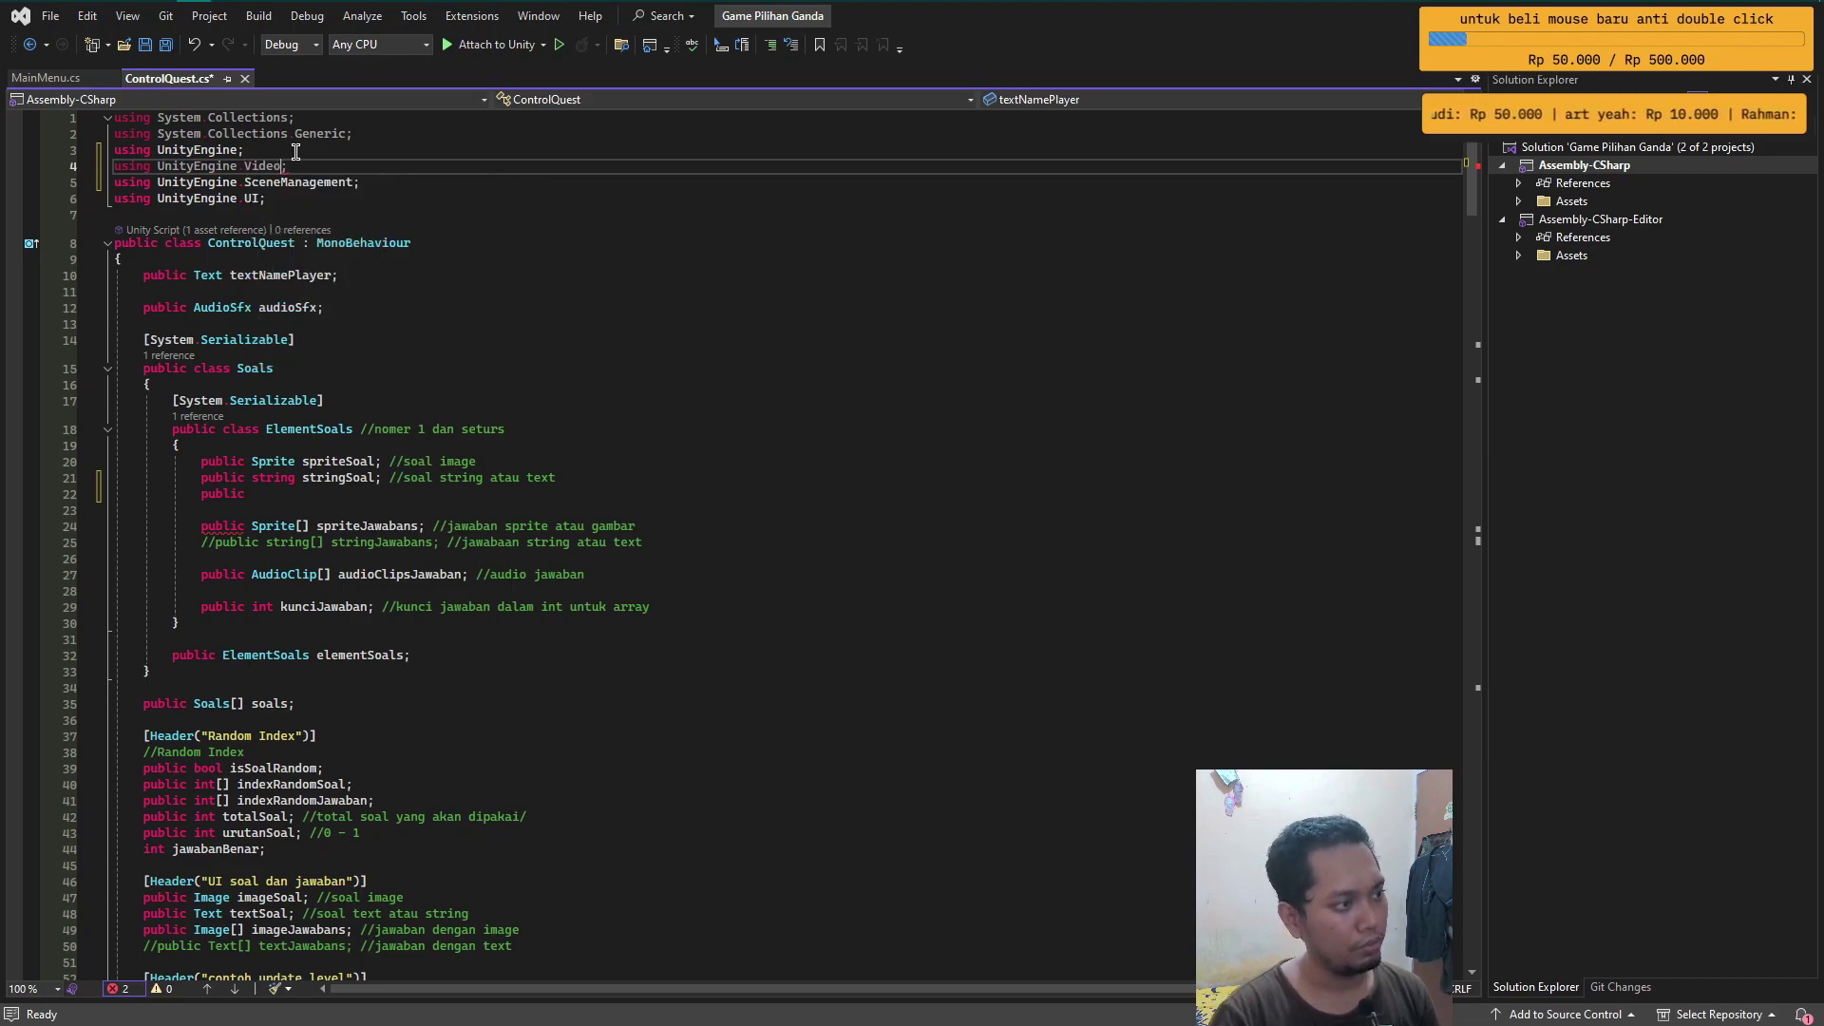
- Finish the field as VideoClip videoClipSoal; //soal video and save the script
{"action": "left_click", "coordinate": [291, 493]}
{"action": "type", "text": "video"}
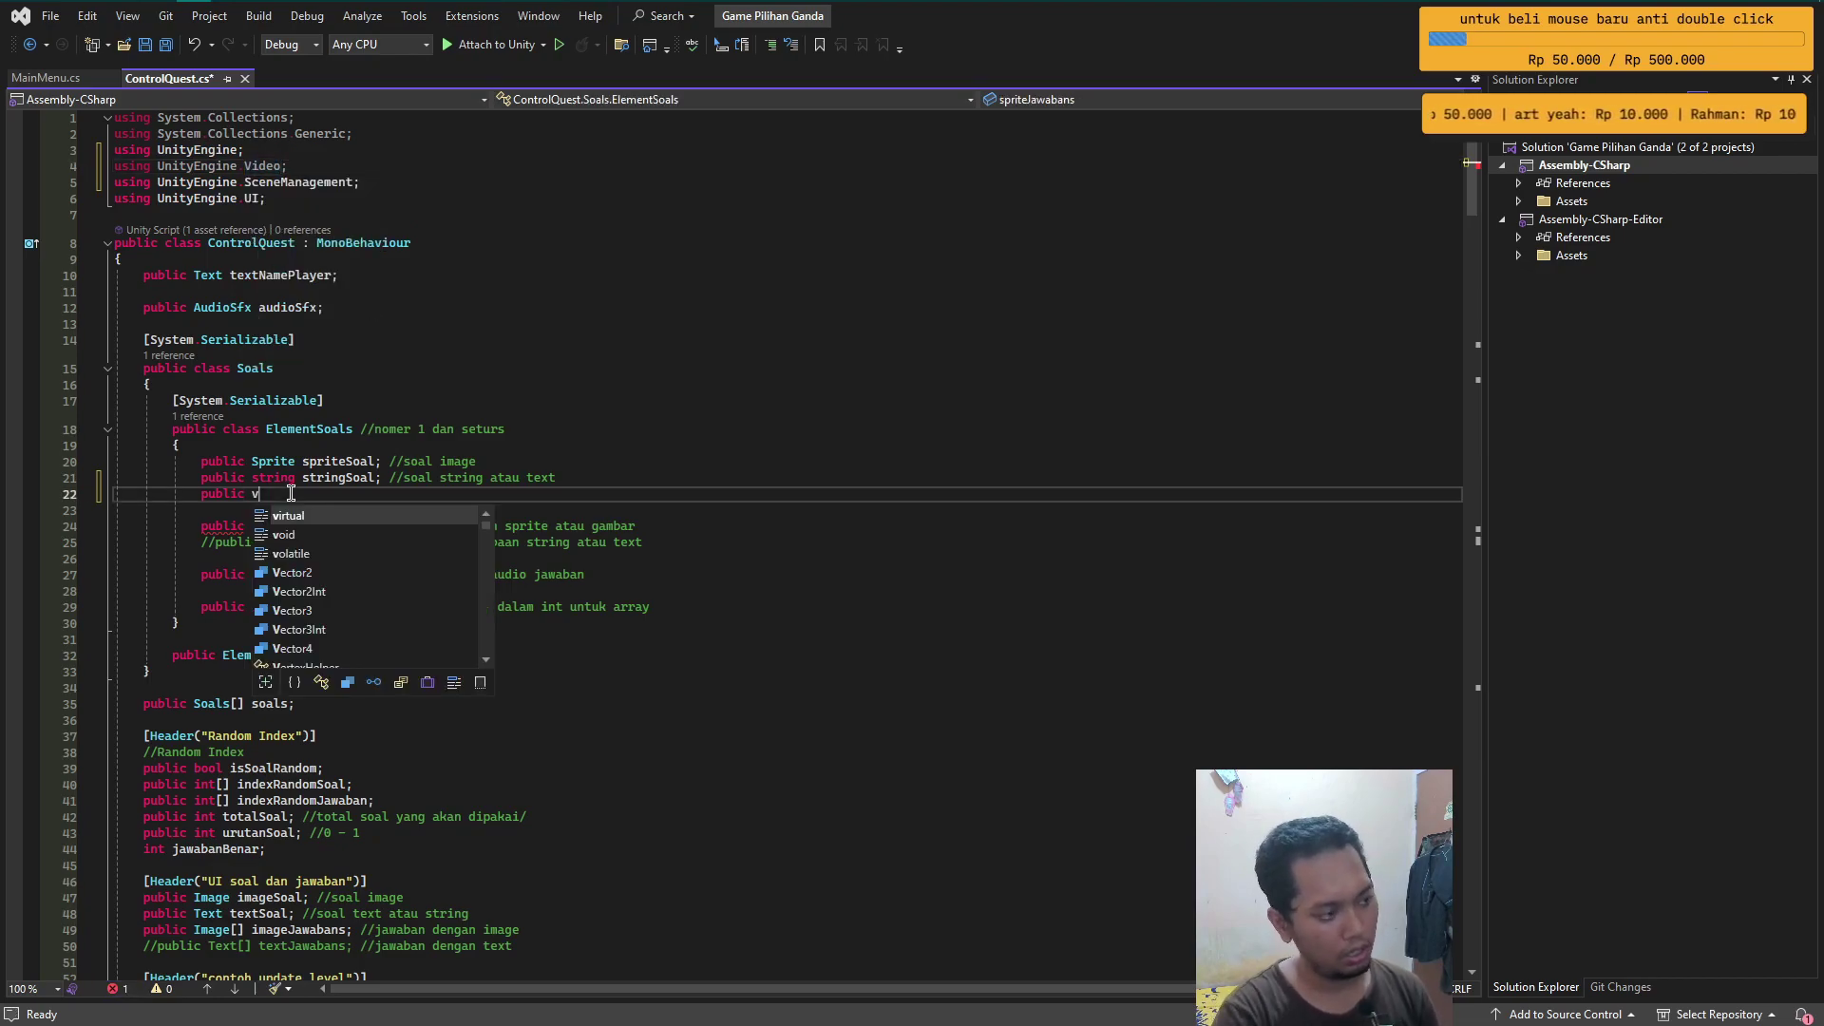
{"action": "key", "text": "Down"}
{"action": "key", "text": "Down"}
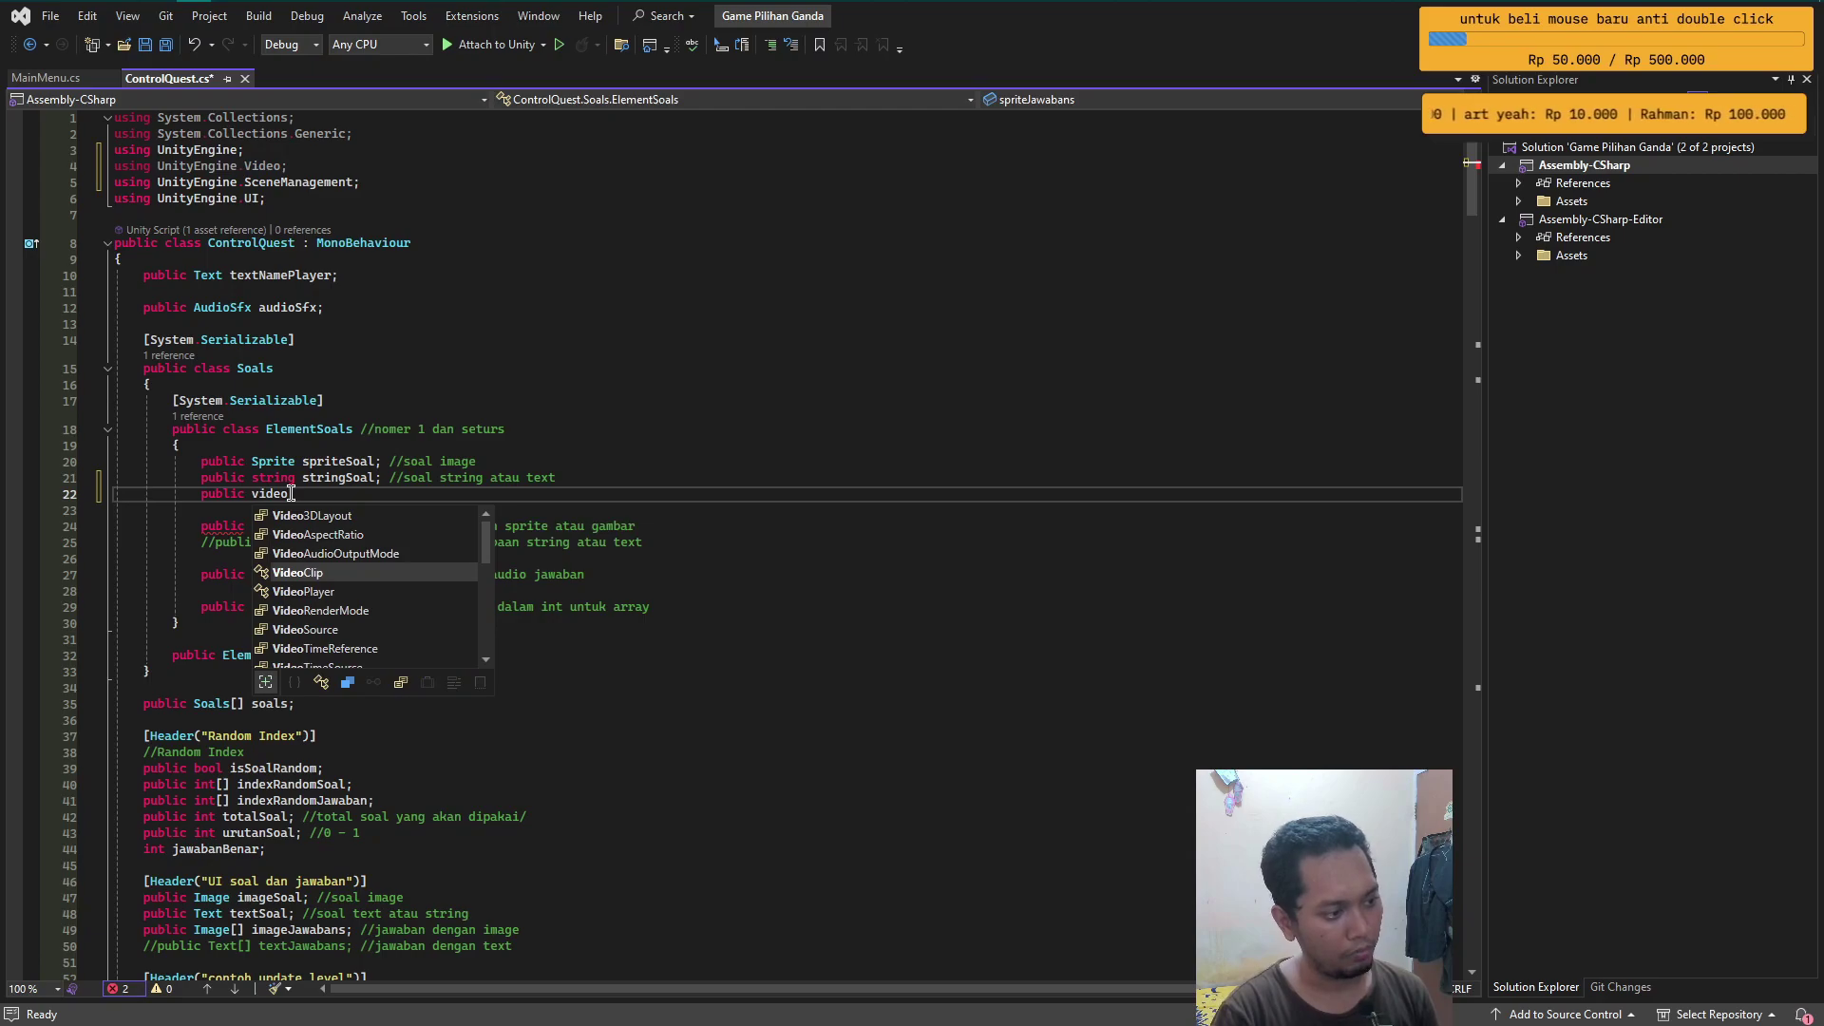
{"action": "key", "text": "Return"}
{"action": "type", "text": "video"}
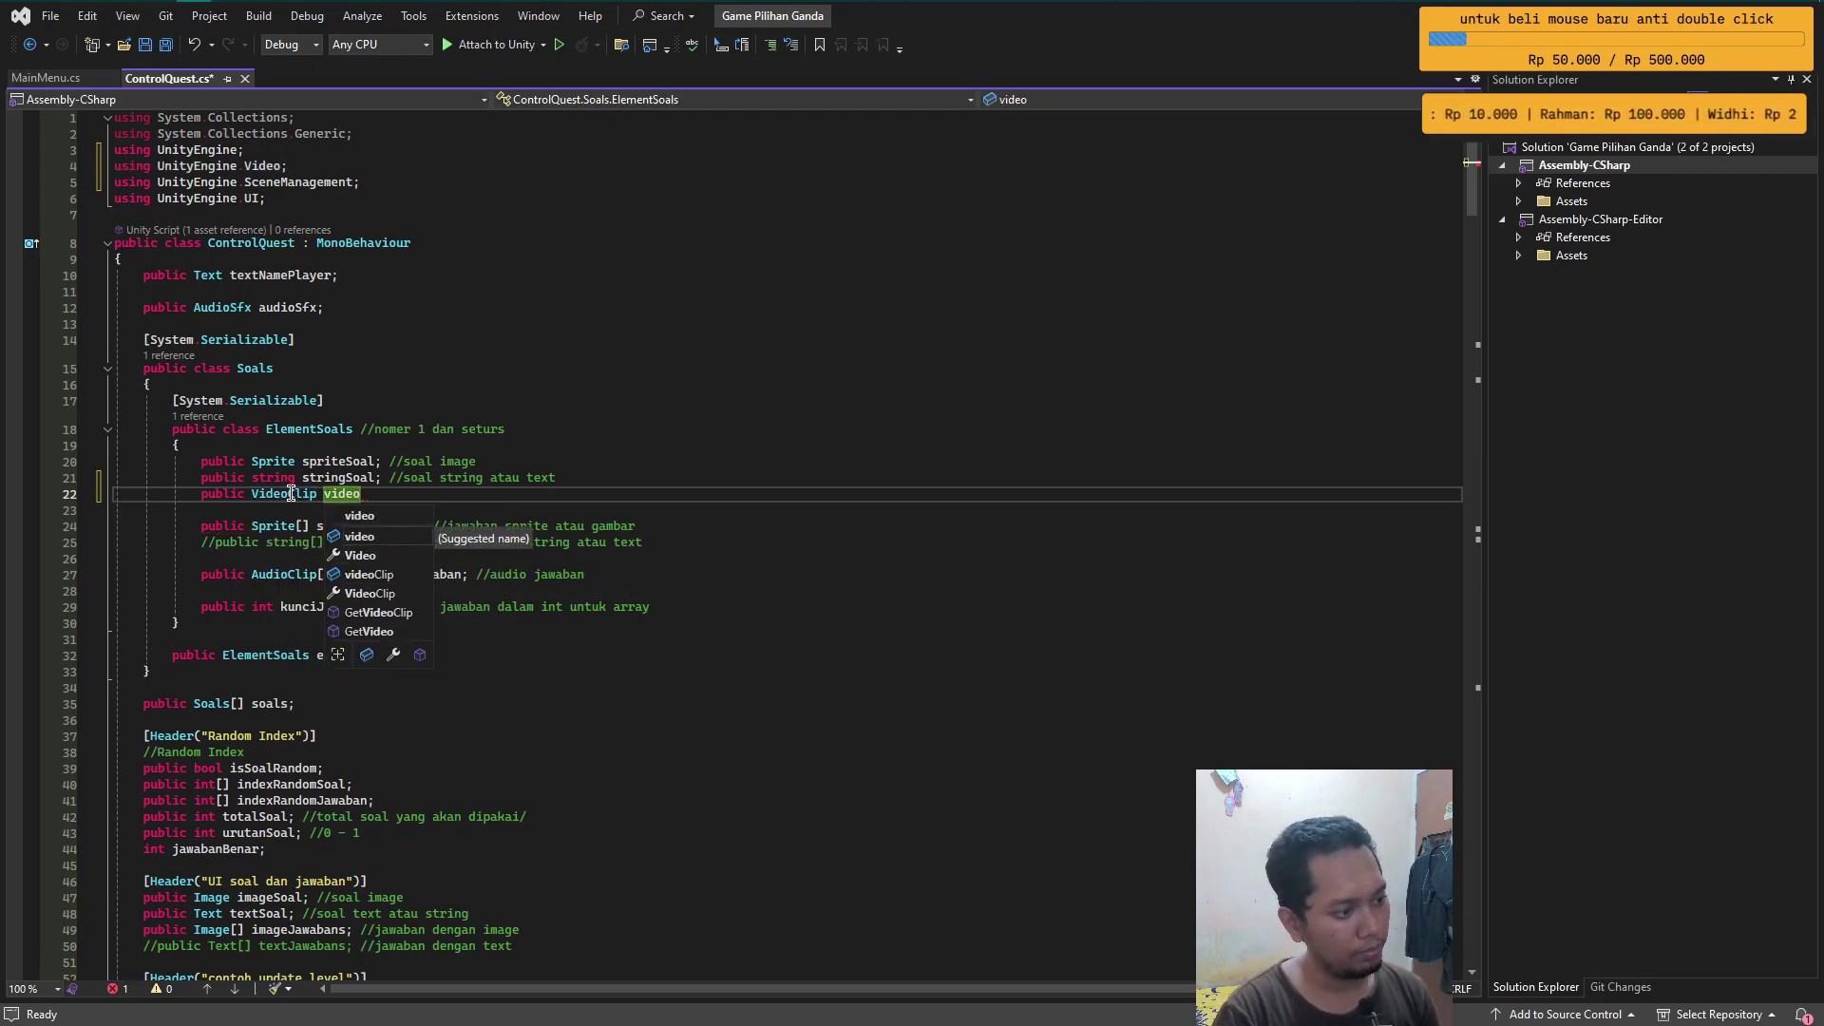
{"action": "key", "text": "Down"}
{"action": "key", "text": "Down"}
{"action": "key", "text": "Return"}
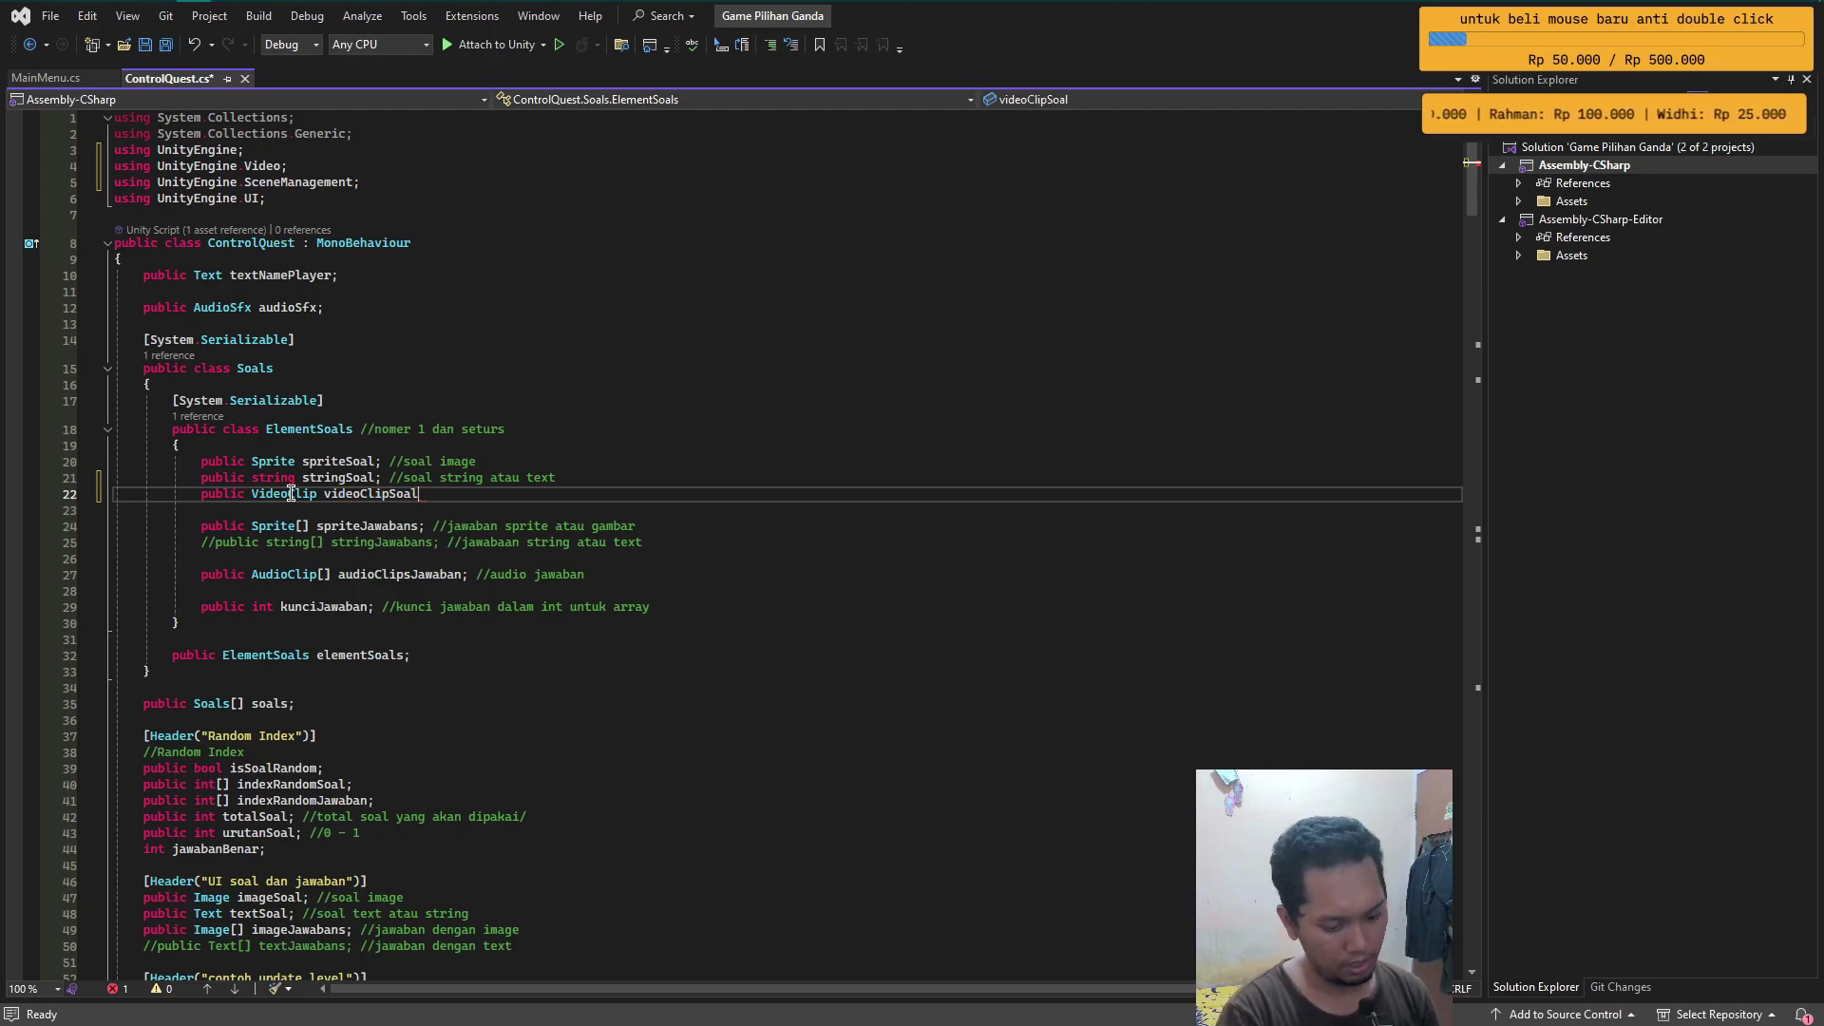
{"action": "type", "text": "; //soal video"}
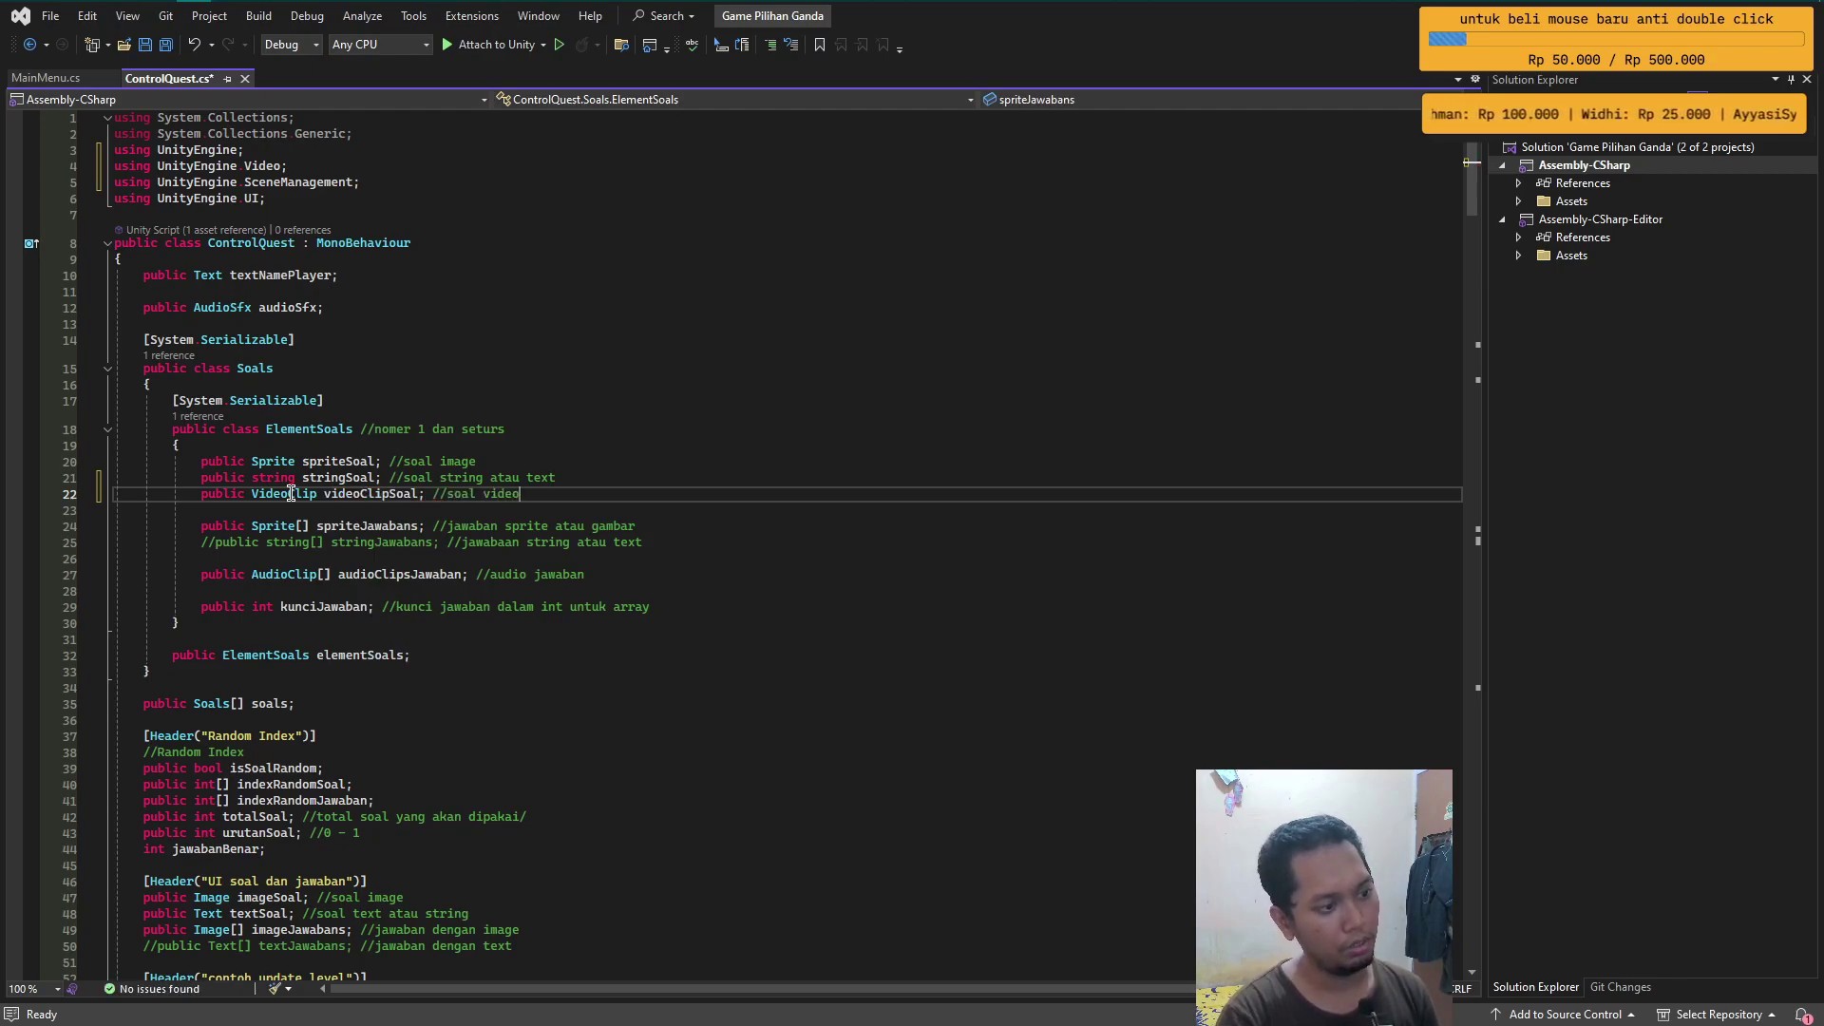
{"action": "key", "text": "ctrl+s"}
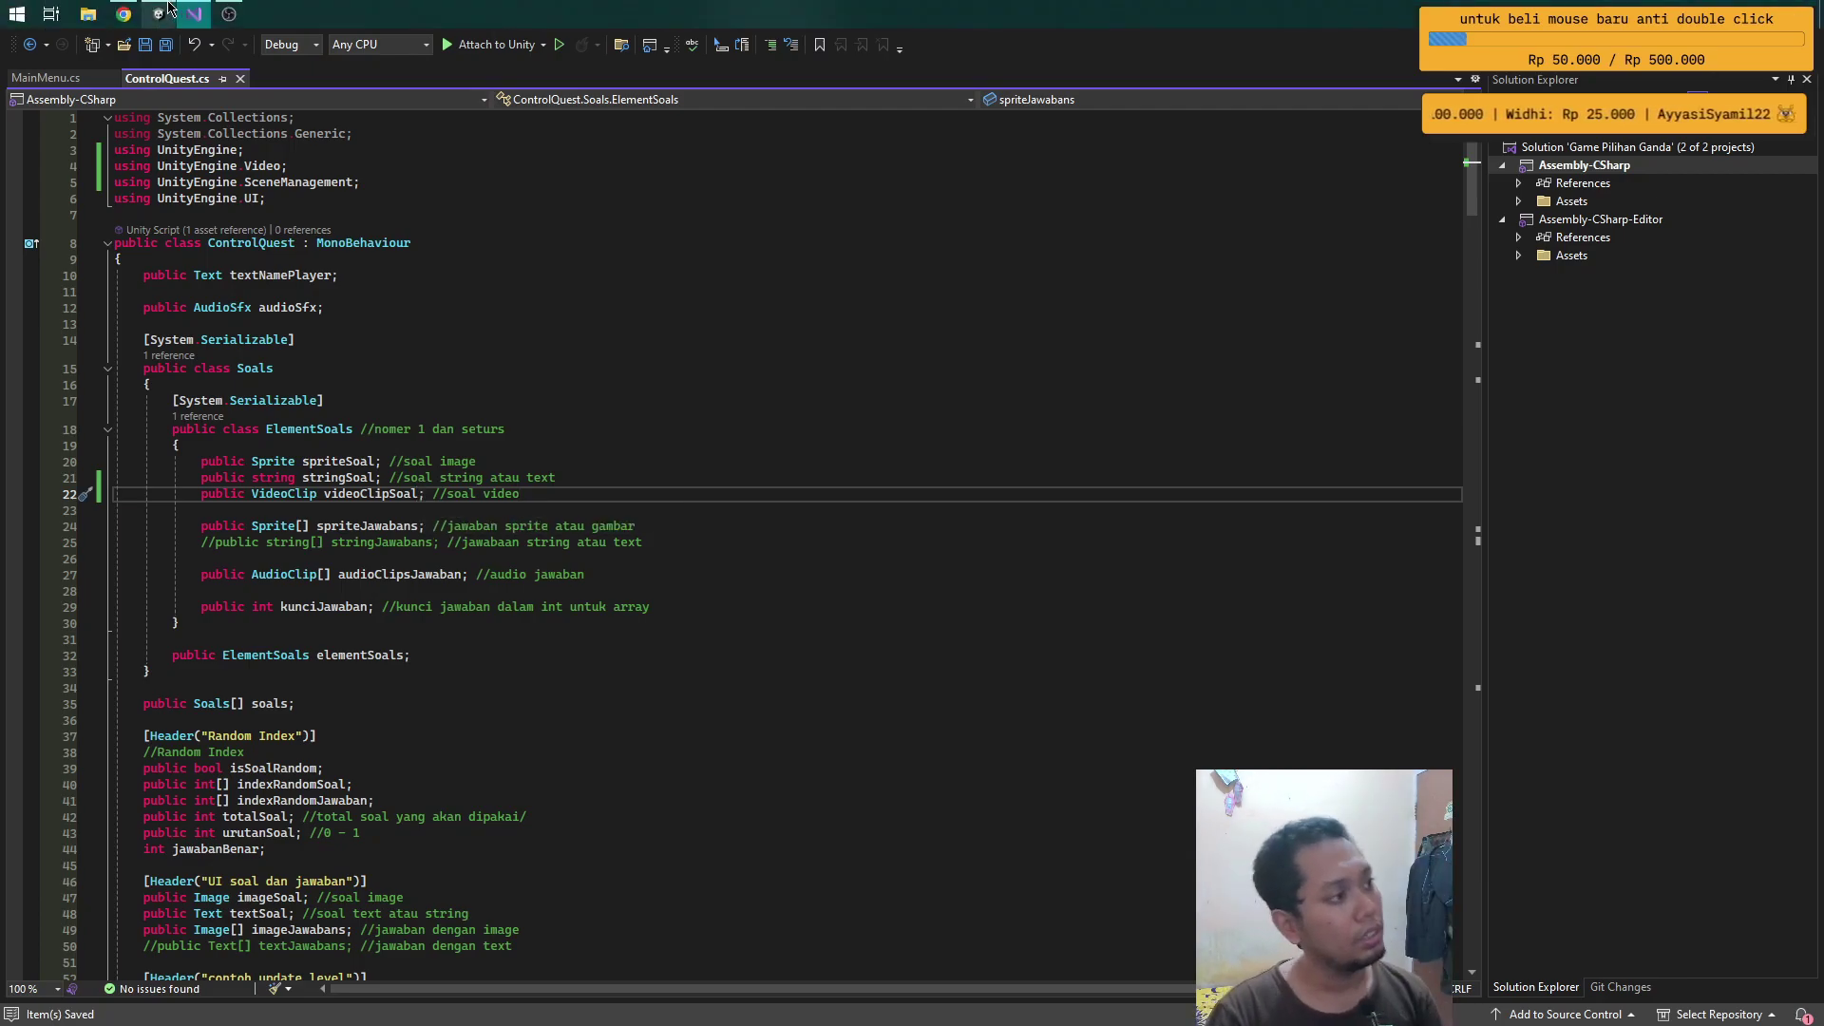
- Assign the Kok gak mati mati video to Element 0's Video Clip Soal on Script control soal
{"action": "left_click", "coordinate": [161, 11]}
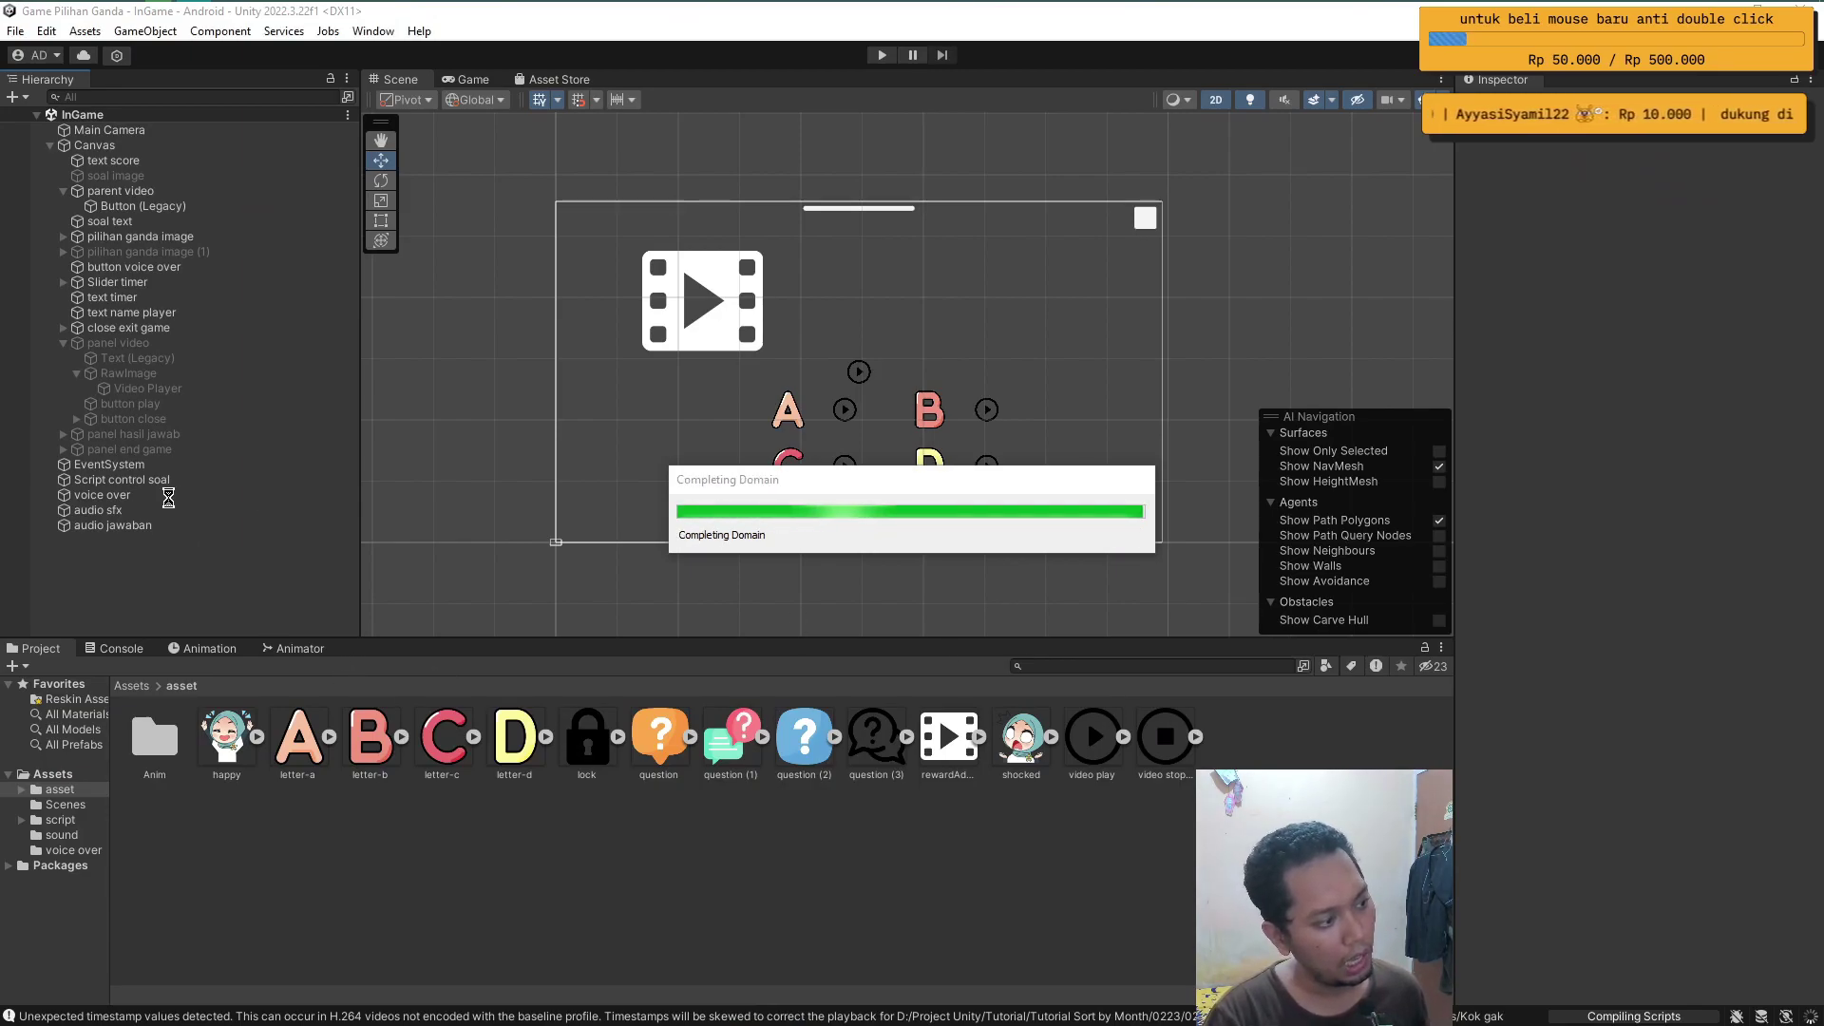
{"action": "left_click", "coordinate": [158, 480]}
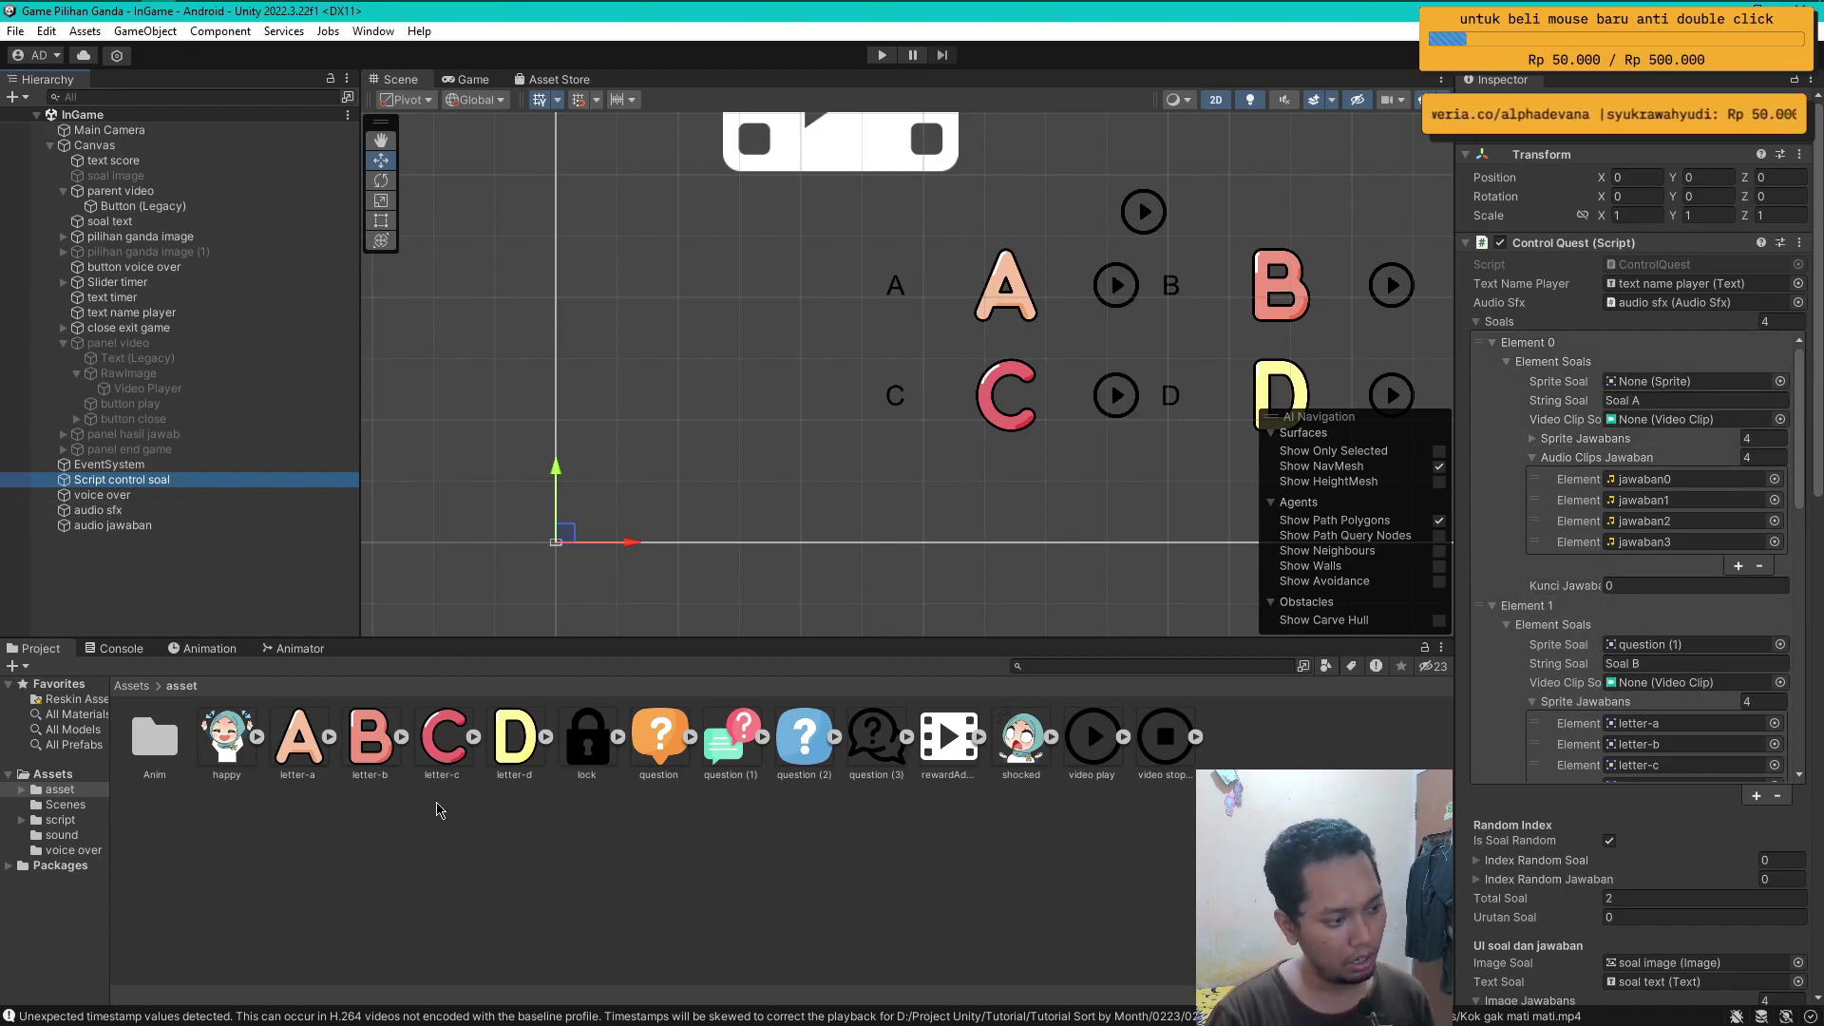
{"action": "left_click", "coordinate": [53, 774]}
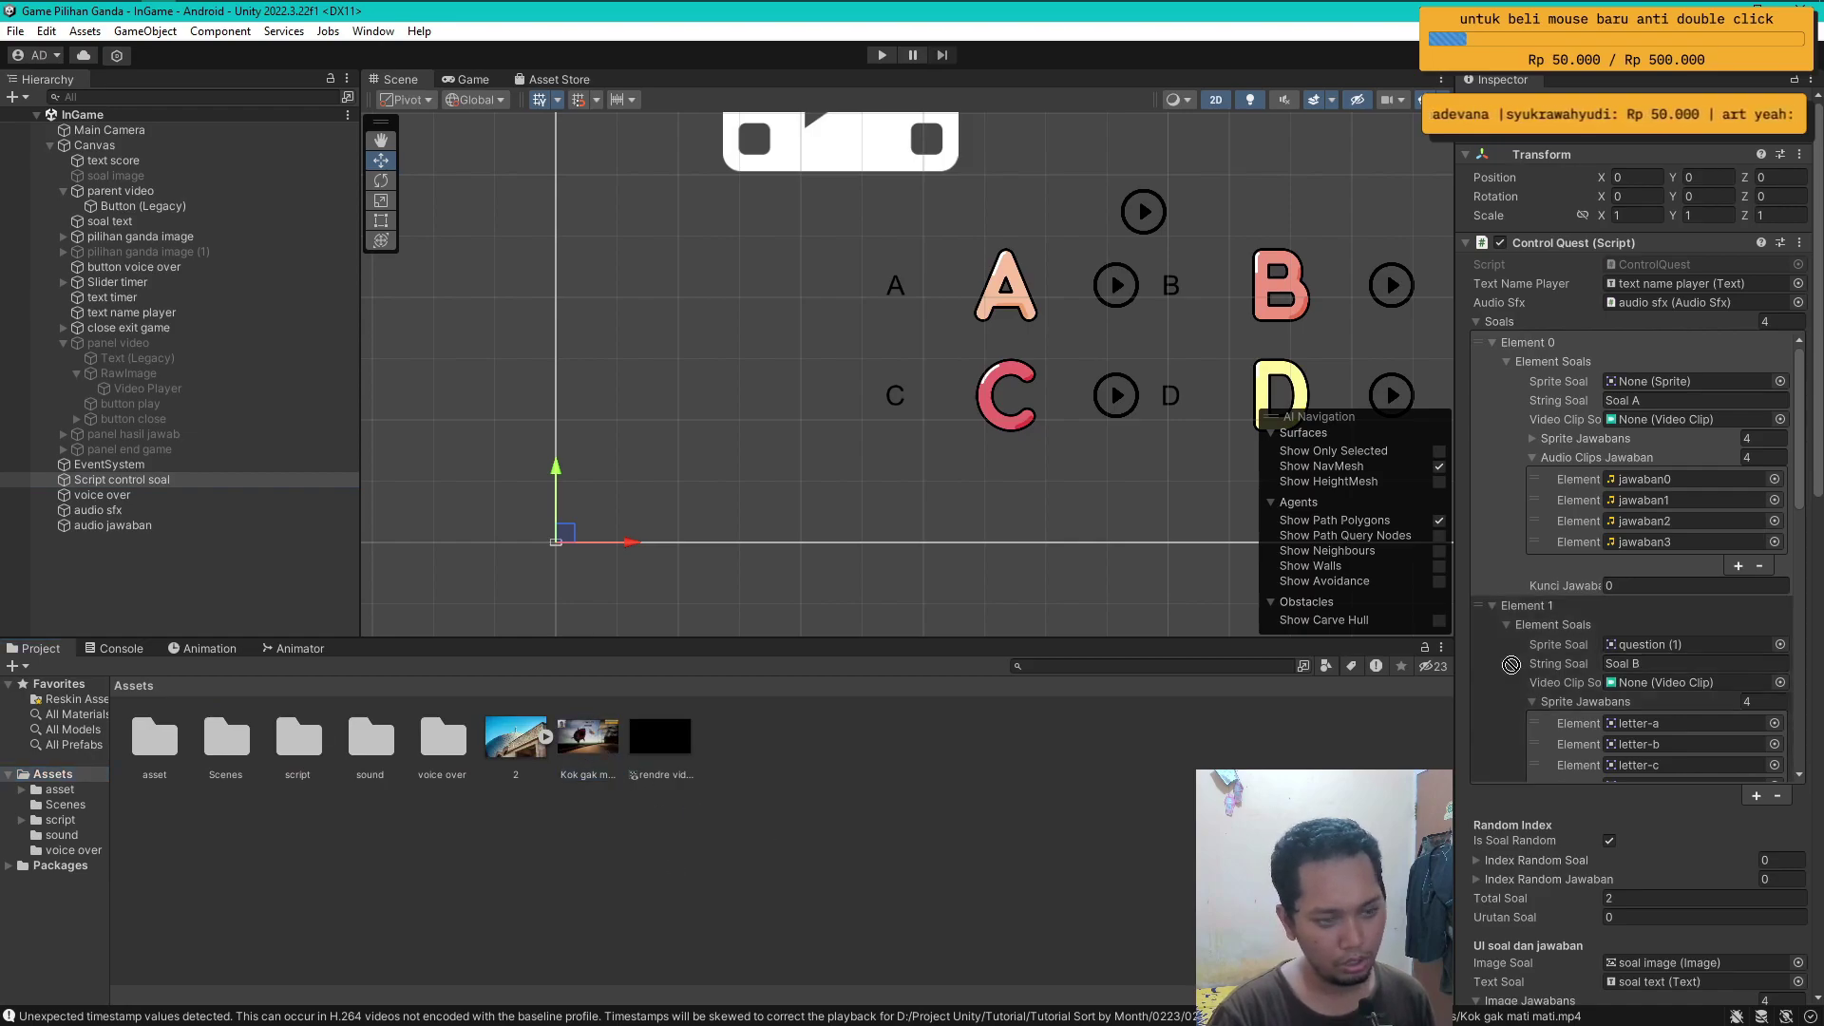
{"action": "left_click_drag", "start_coordinate": [613, 774], "coordinate": [1691, 419]}
{"action": "scroll", "coordinate": [1532, 556], "scroll_direction": "down", "scroll_amount": 3}
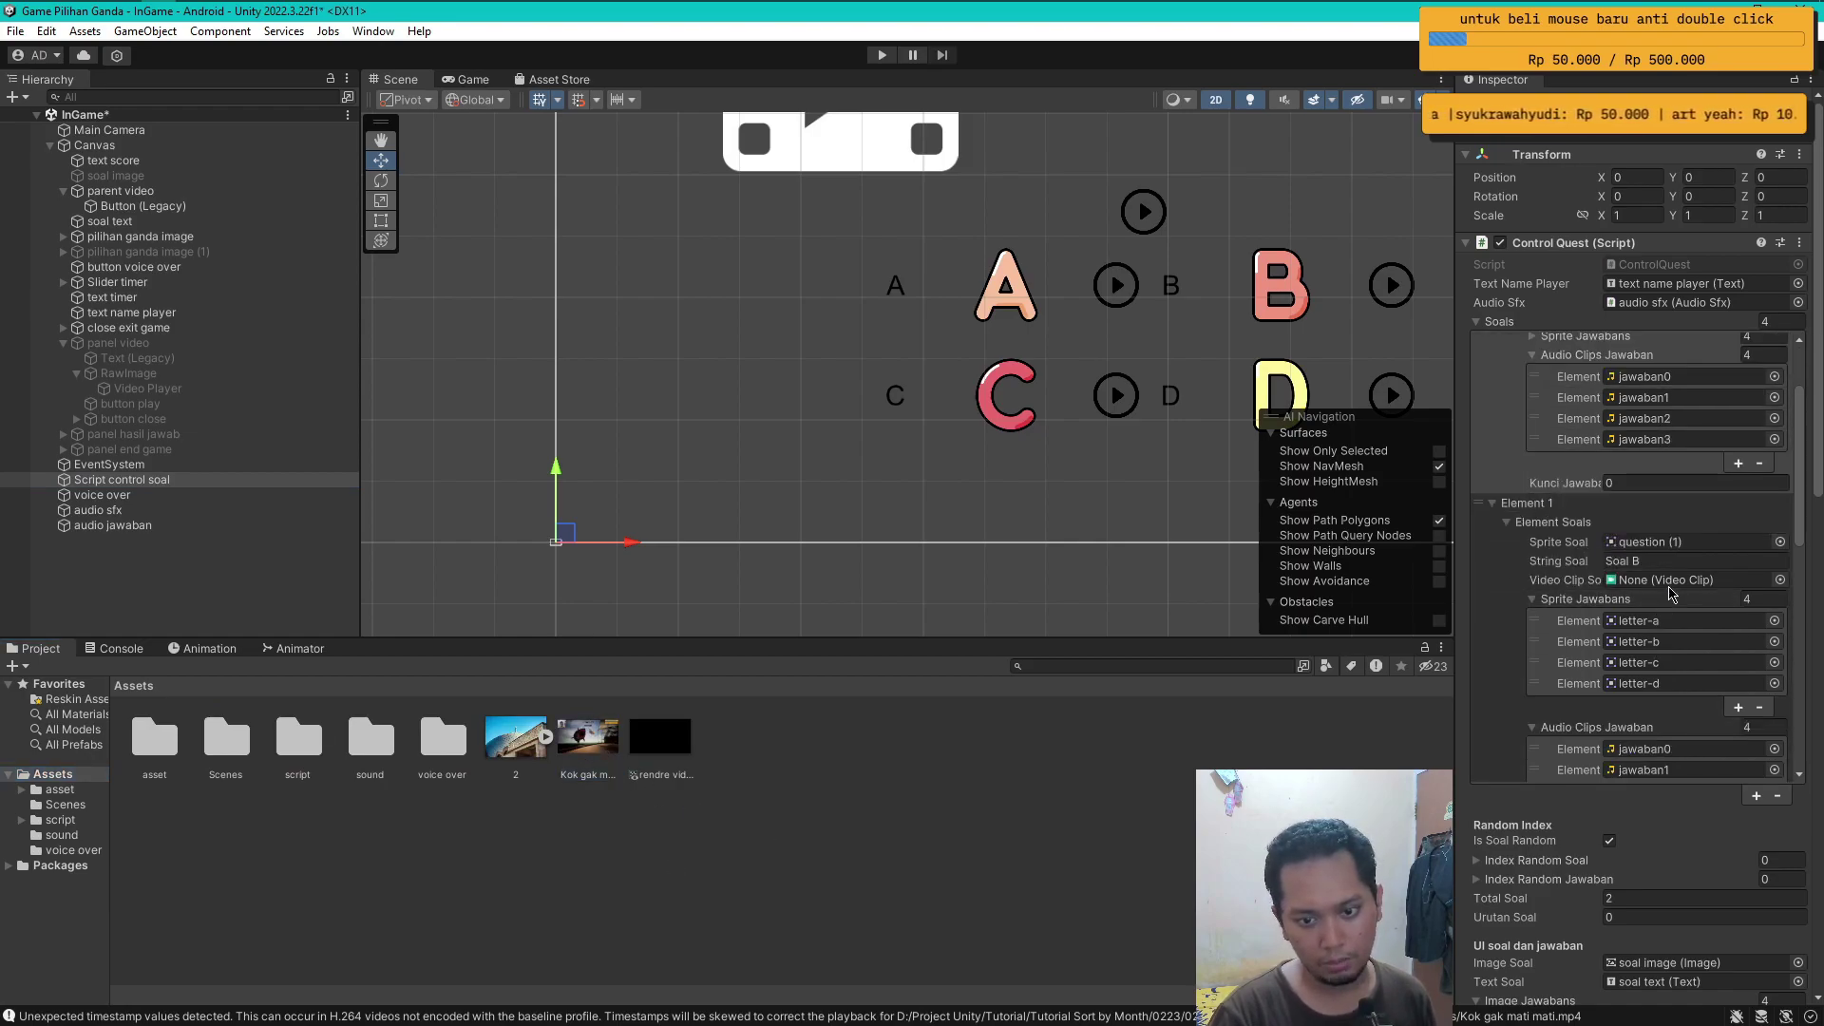
{"action": "scroll", "coordinate": [1532, 556], "scroll_direction": "down", "scroll_amount": 3}
{"action": "scroll", "coordinate": [1651, 613], "scroll_direction": "down", "scroll_amount": 3}
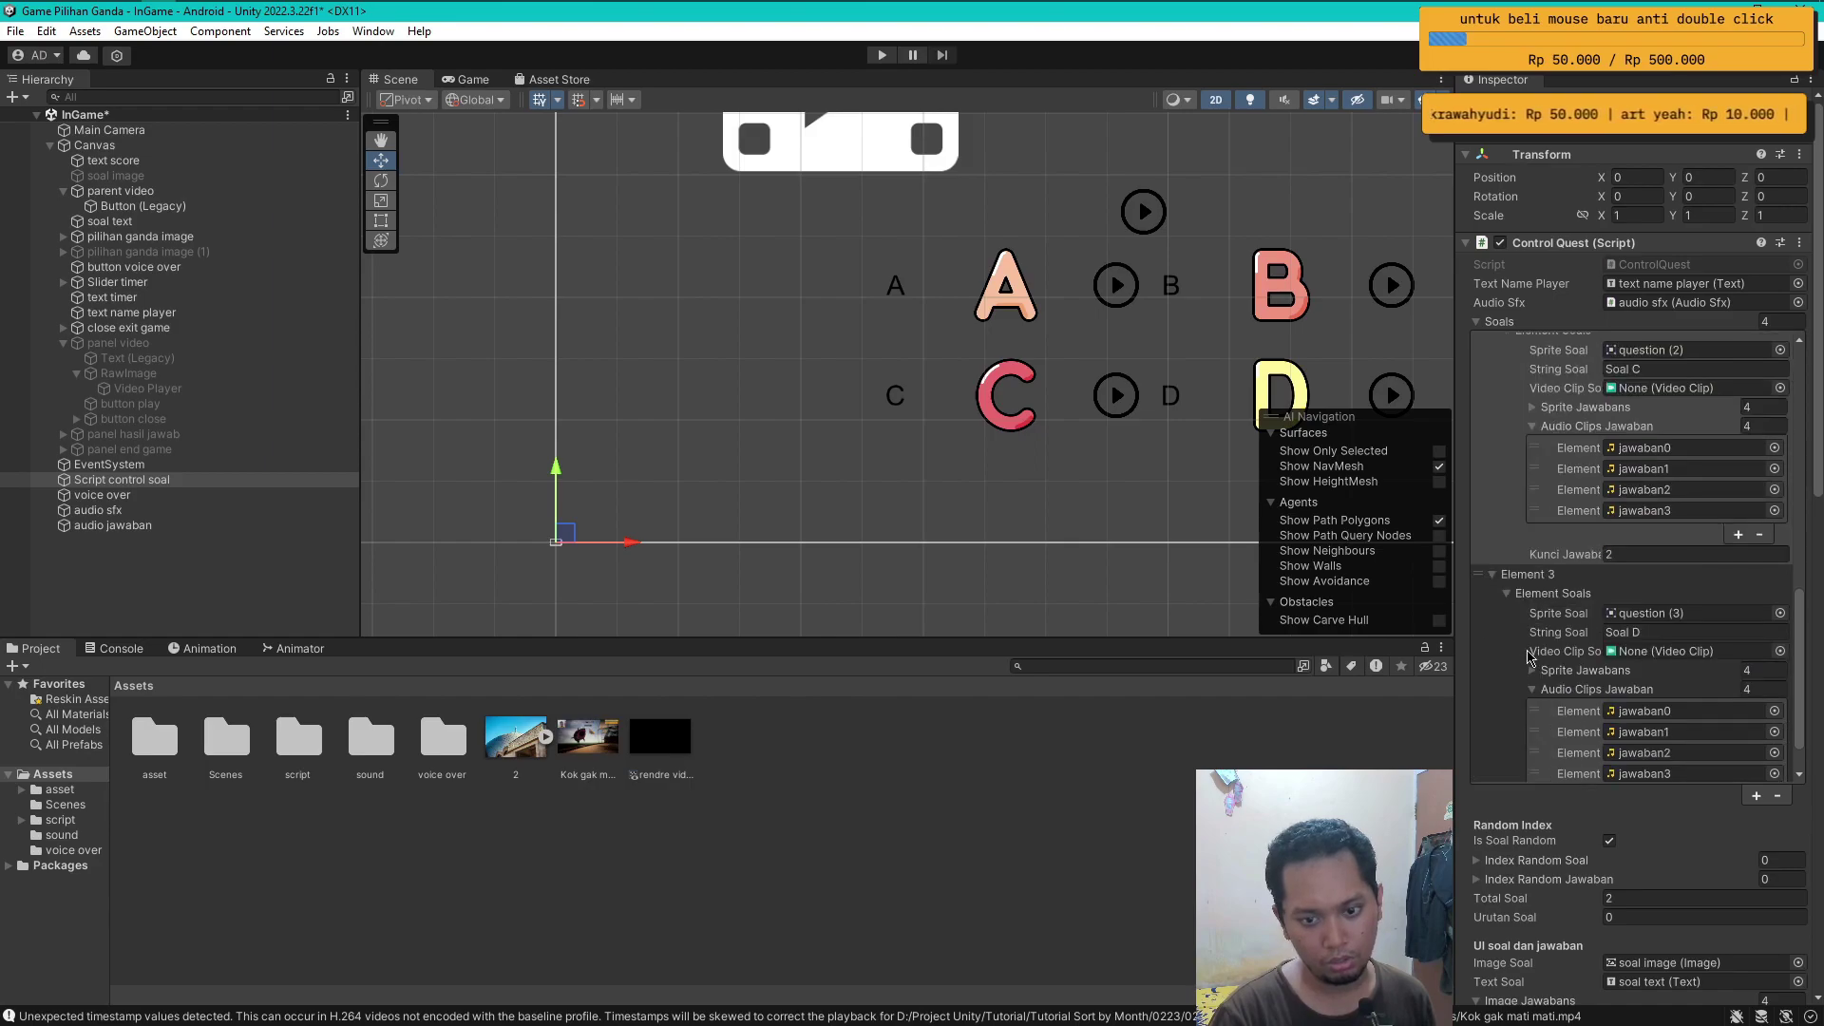
{"action": "scroll", "coordinate": [1651, 613], "scroll_direction": "down", "scroll_amount": 3}
{"action": "scroll", "coordinate": [1615, 608], "scroll_direction": "up", "scroll_amount": 10}
{"action": "scroll", "coordinate": [1567, 599], "scroll_direction": "up", "scroll_amount": 3}
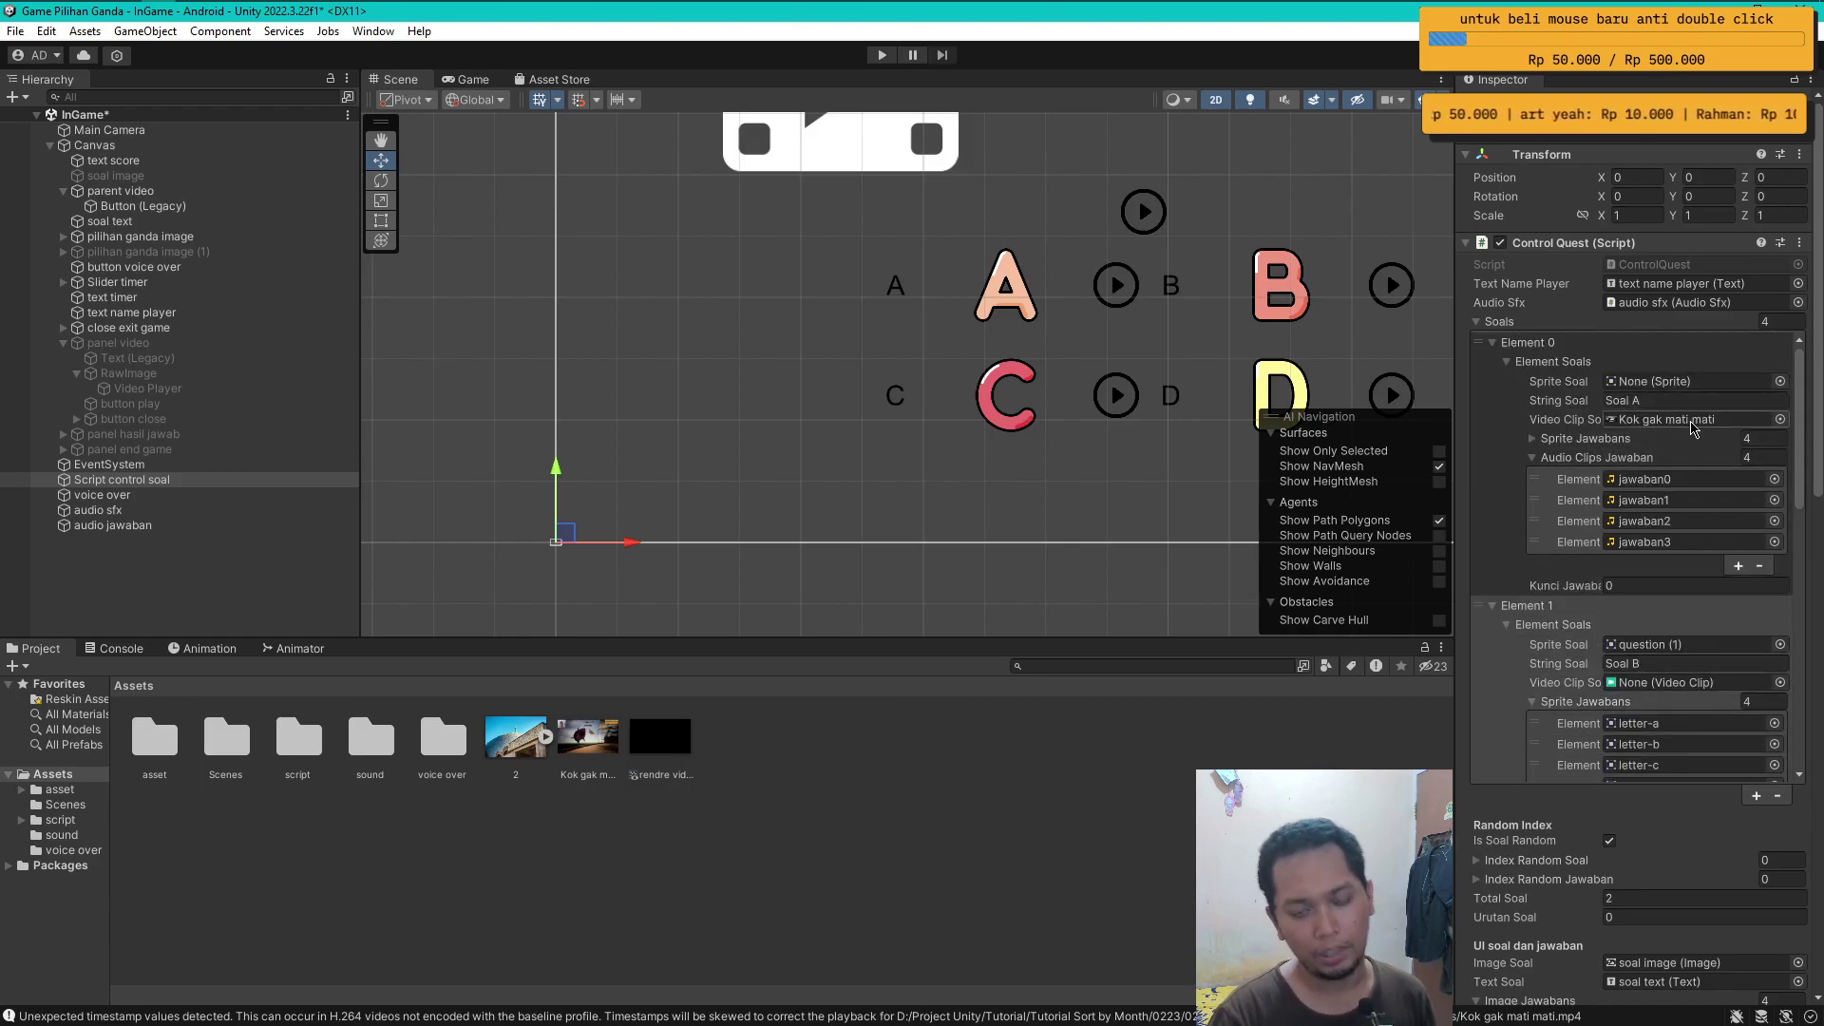
- Set Element 0's String Soal to 'Perhatikan video berikut, ikan apakah itu?'
{"action": "left_click", "coordinate": [1660, 407]}
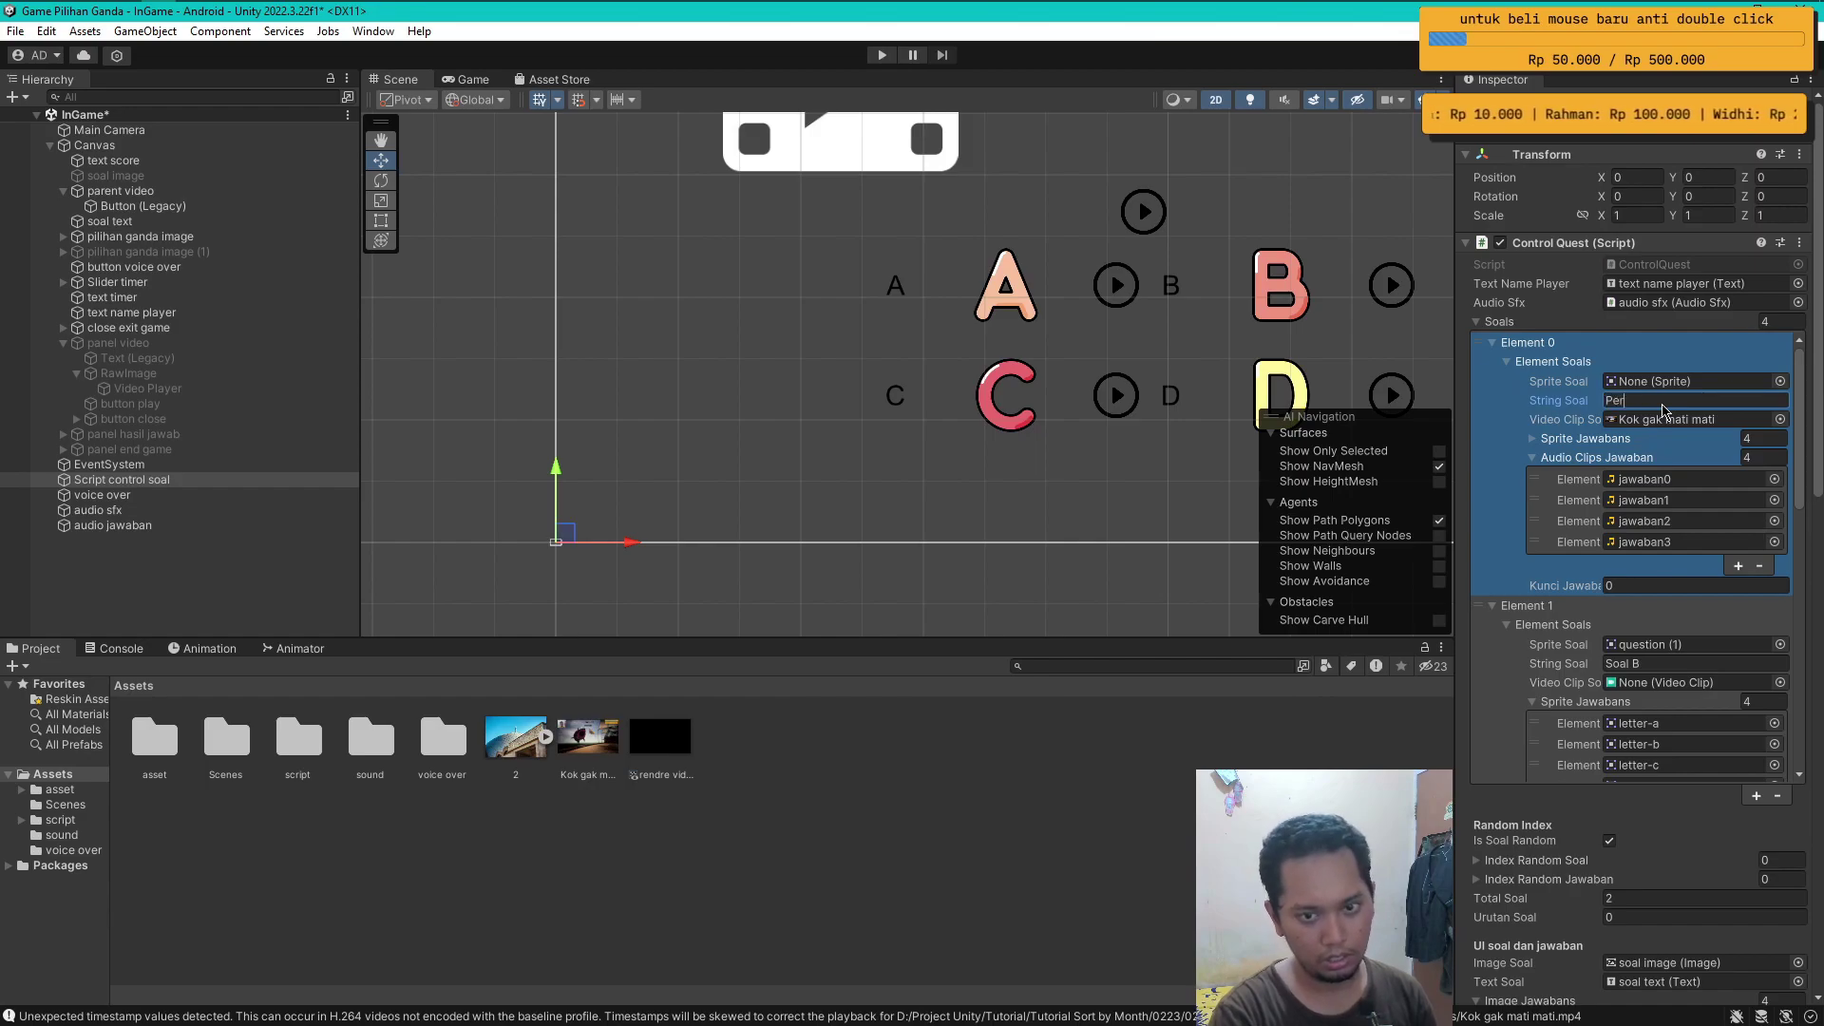
{"action": "type", "text": "Perhatikan video berikut, ikan"}
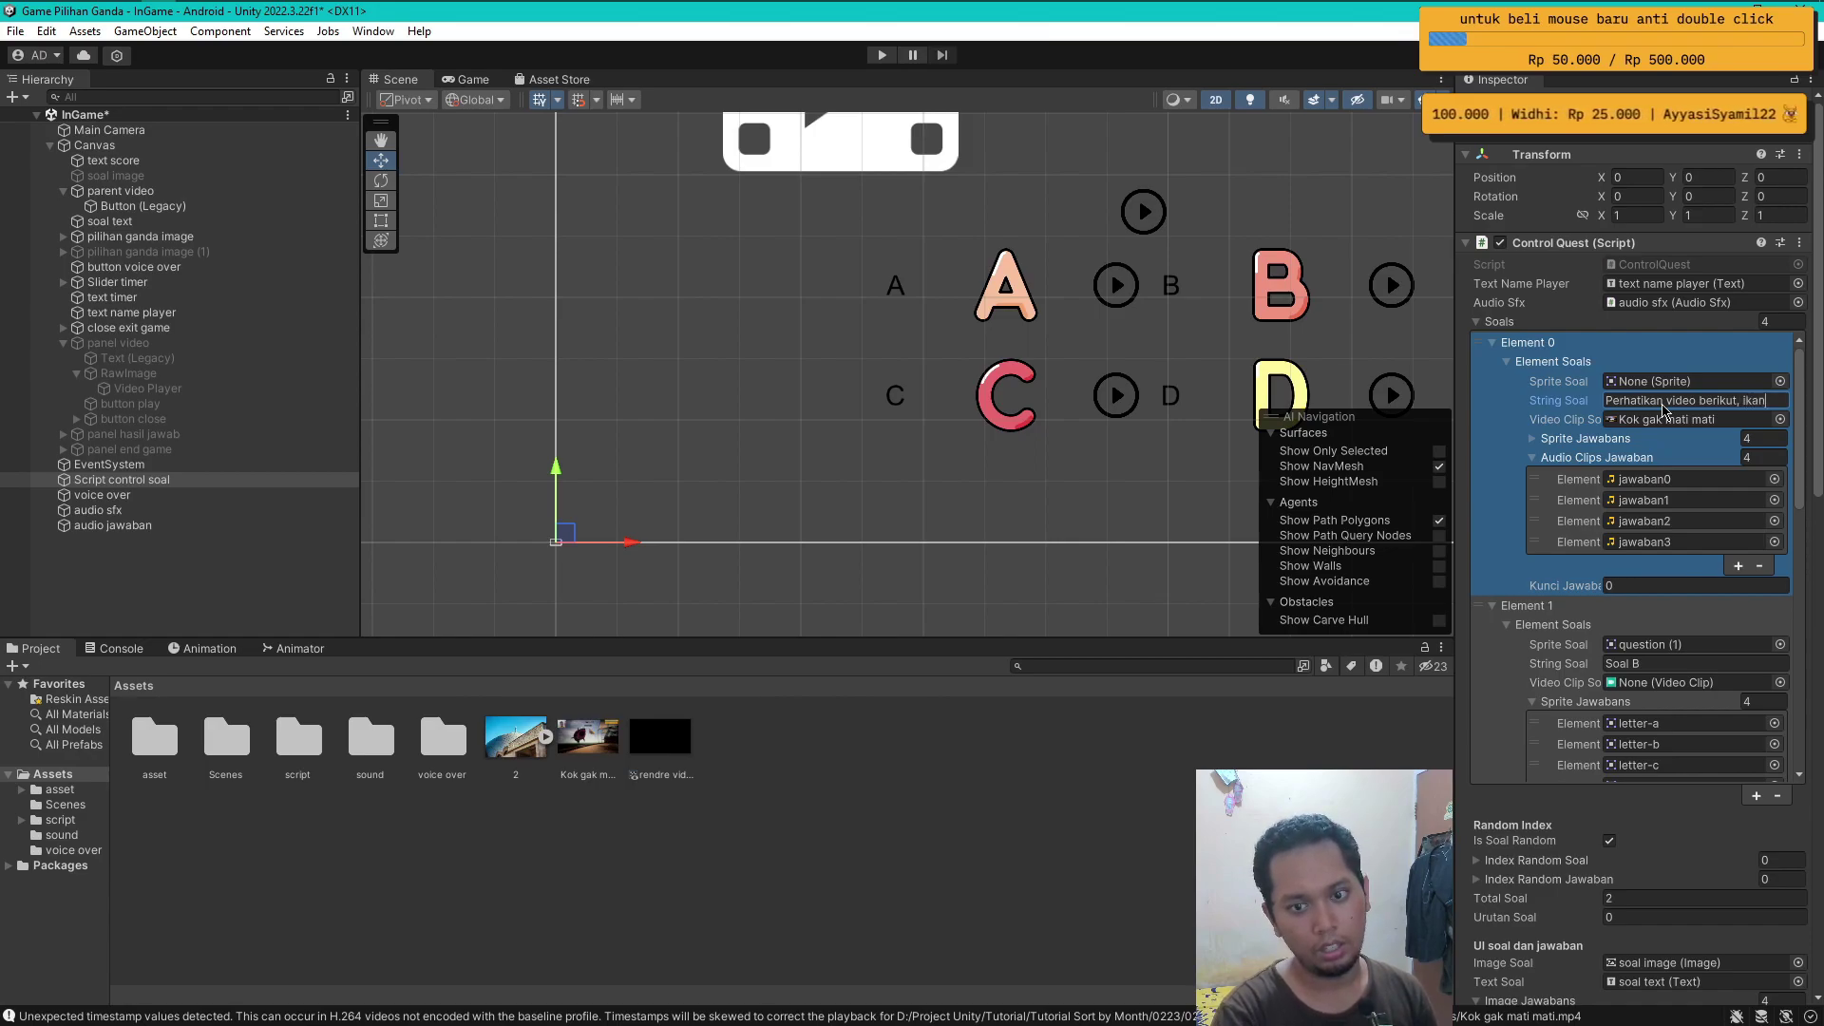
{"action": "type", "text": "apakah itu?"}
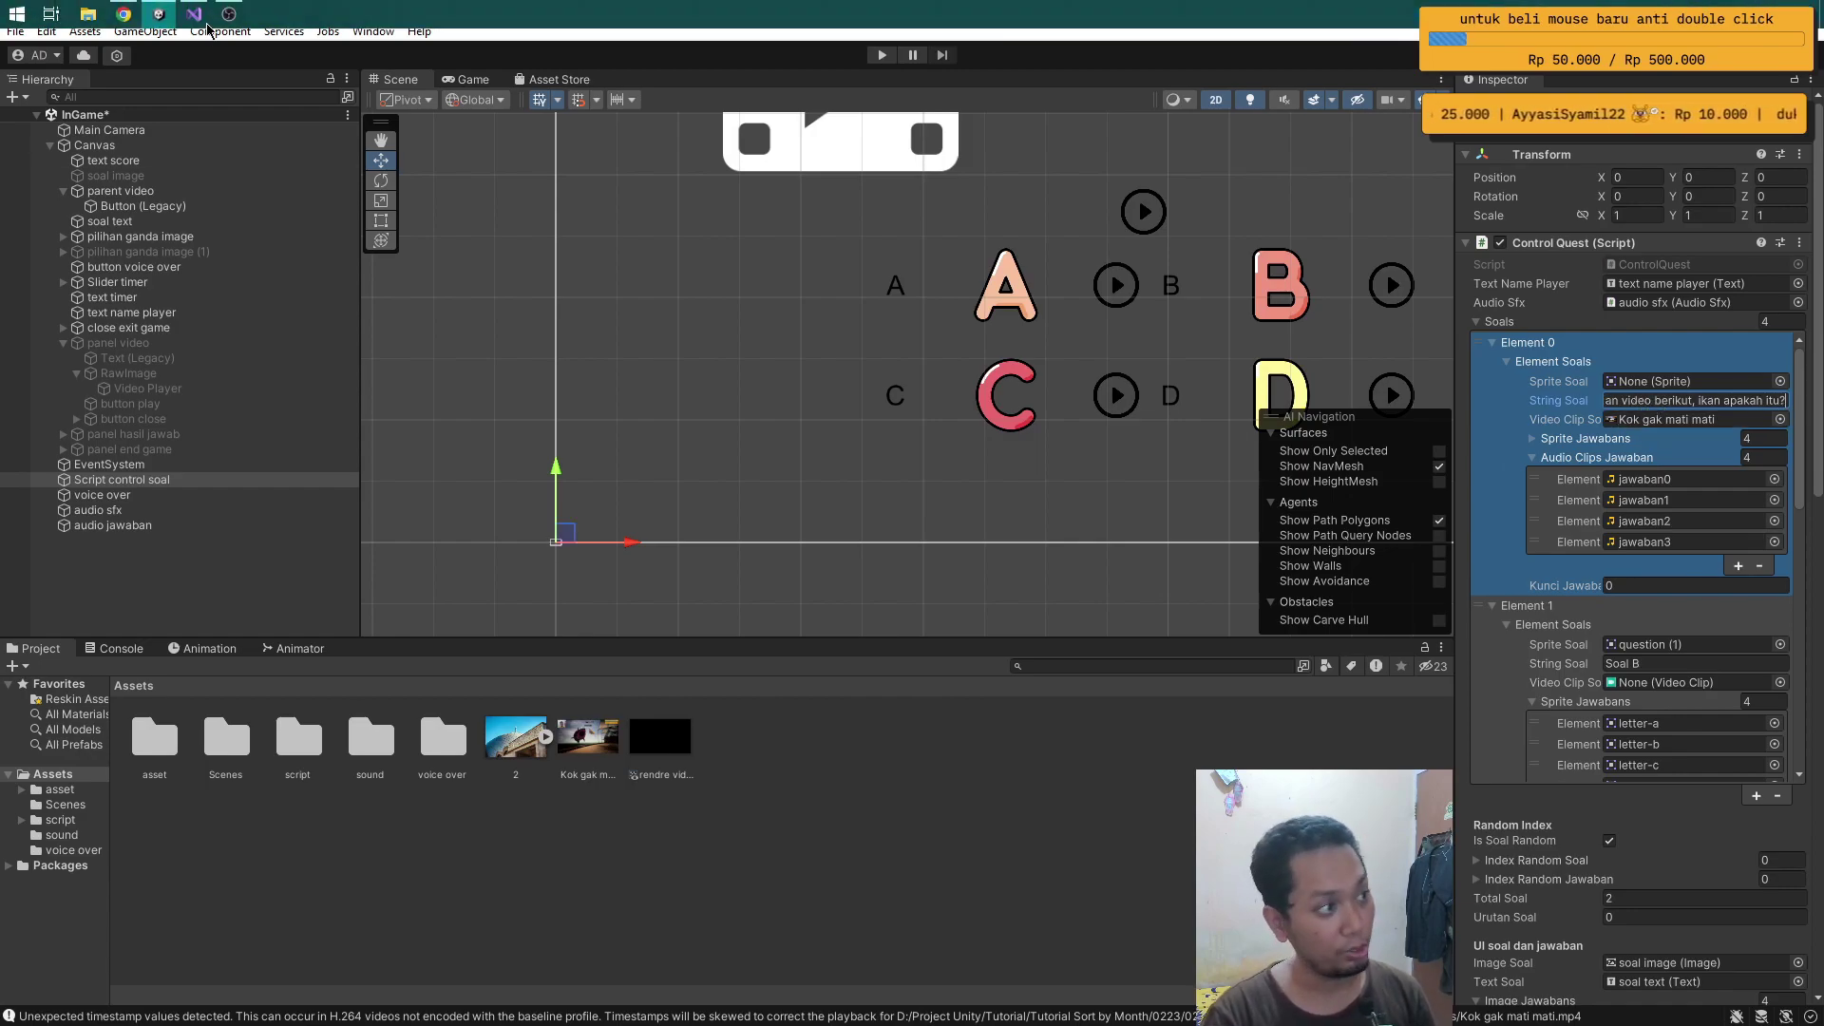
- Add a [TextArea] attribute above stringSoal in ControlQuest.cs and view the larger field in Unity
{"action": "key", "text": "alt+Tab"}
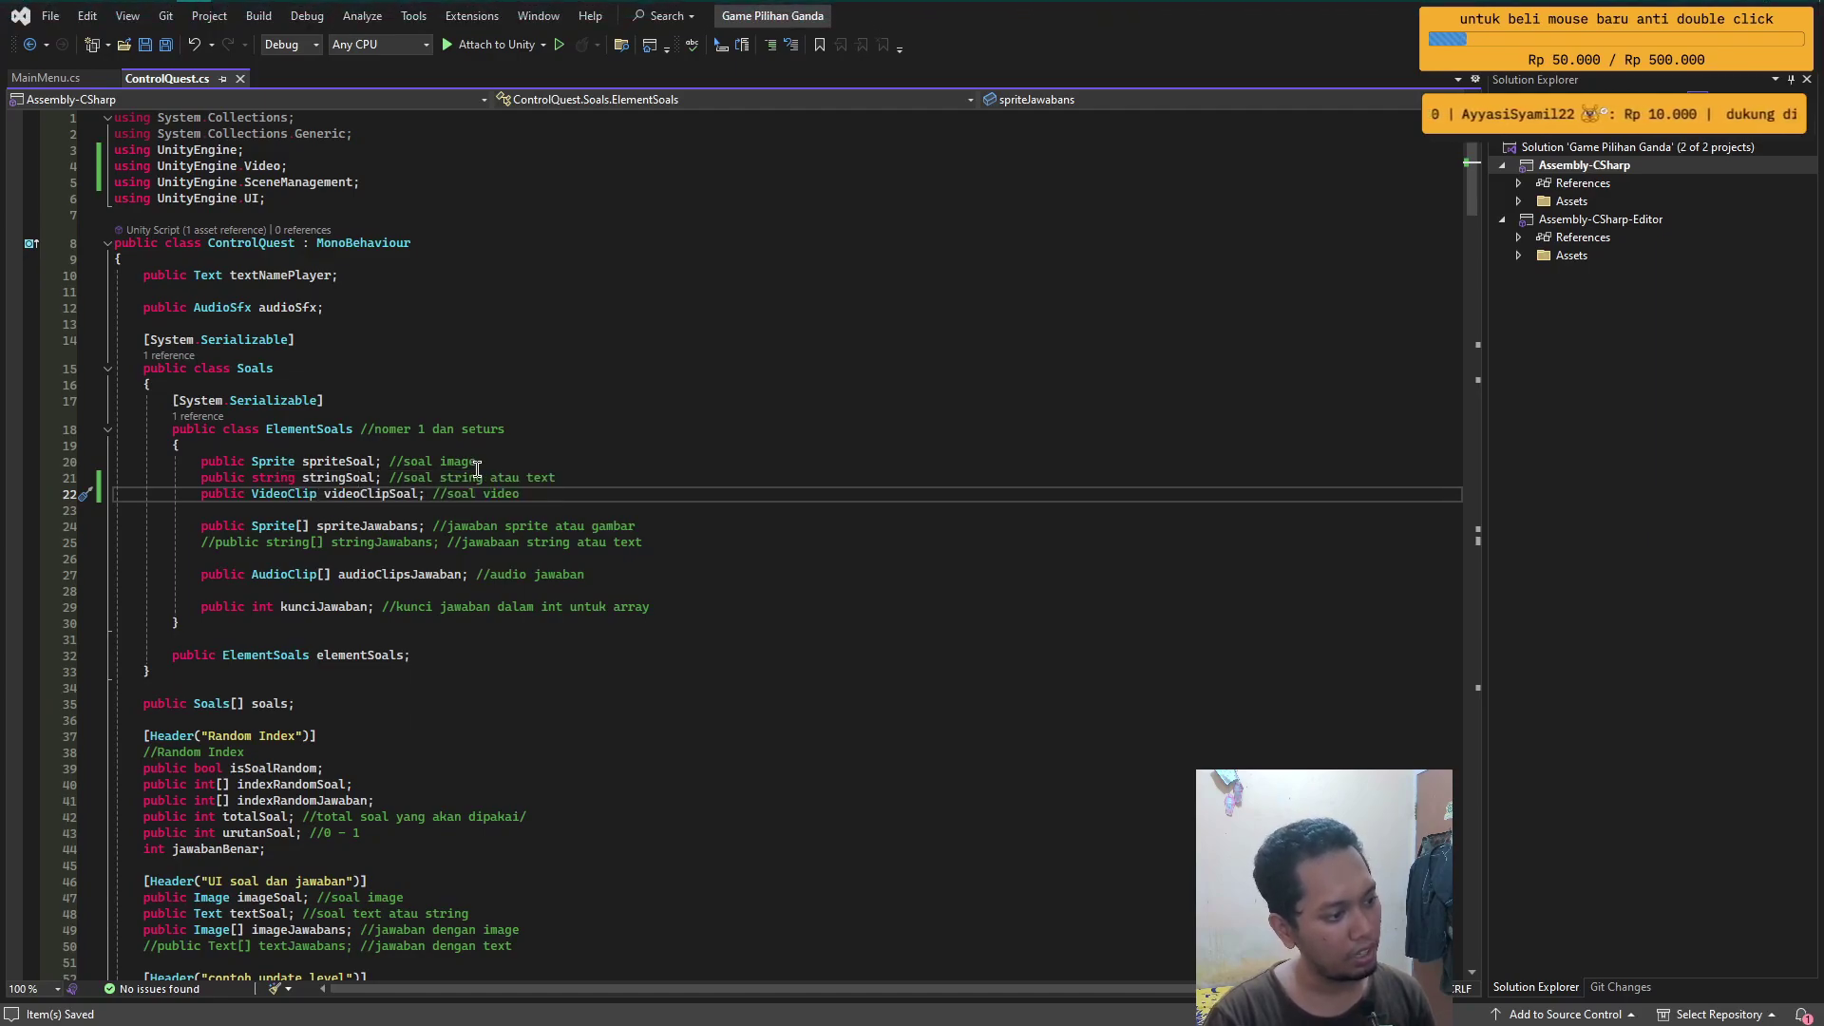
{"action": "left_click", "coordinate": [505, 464]}
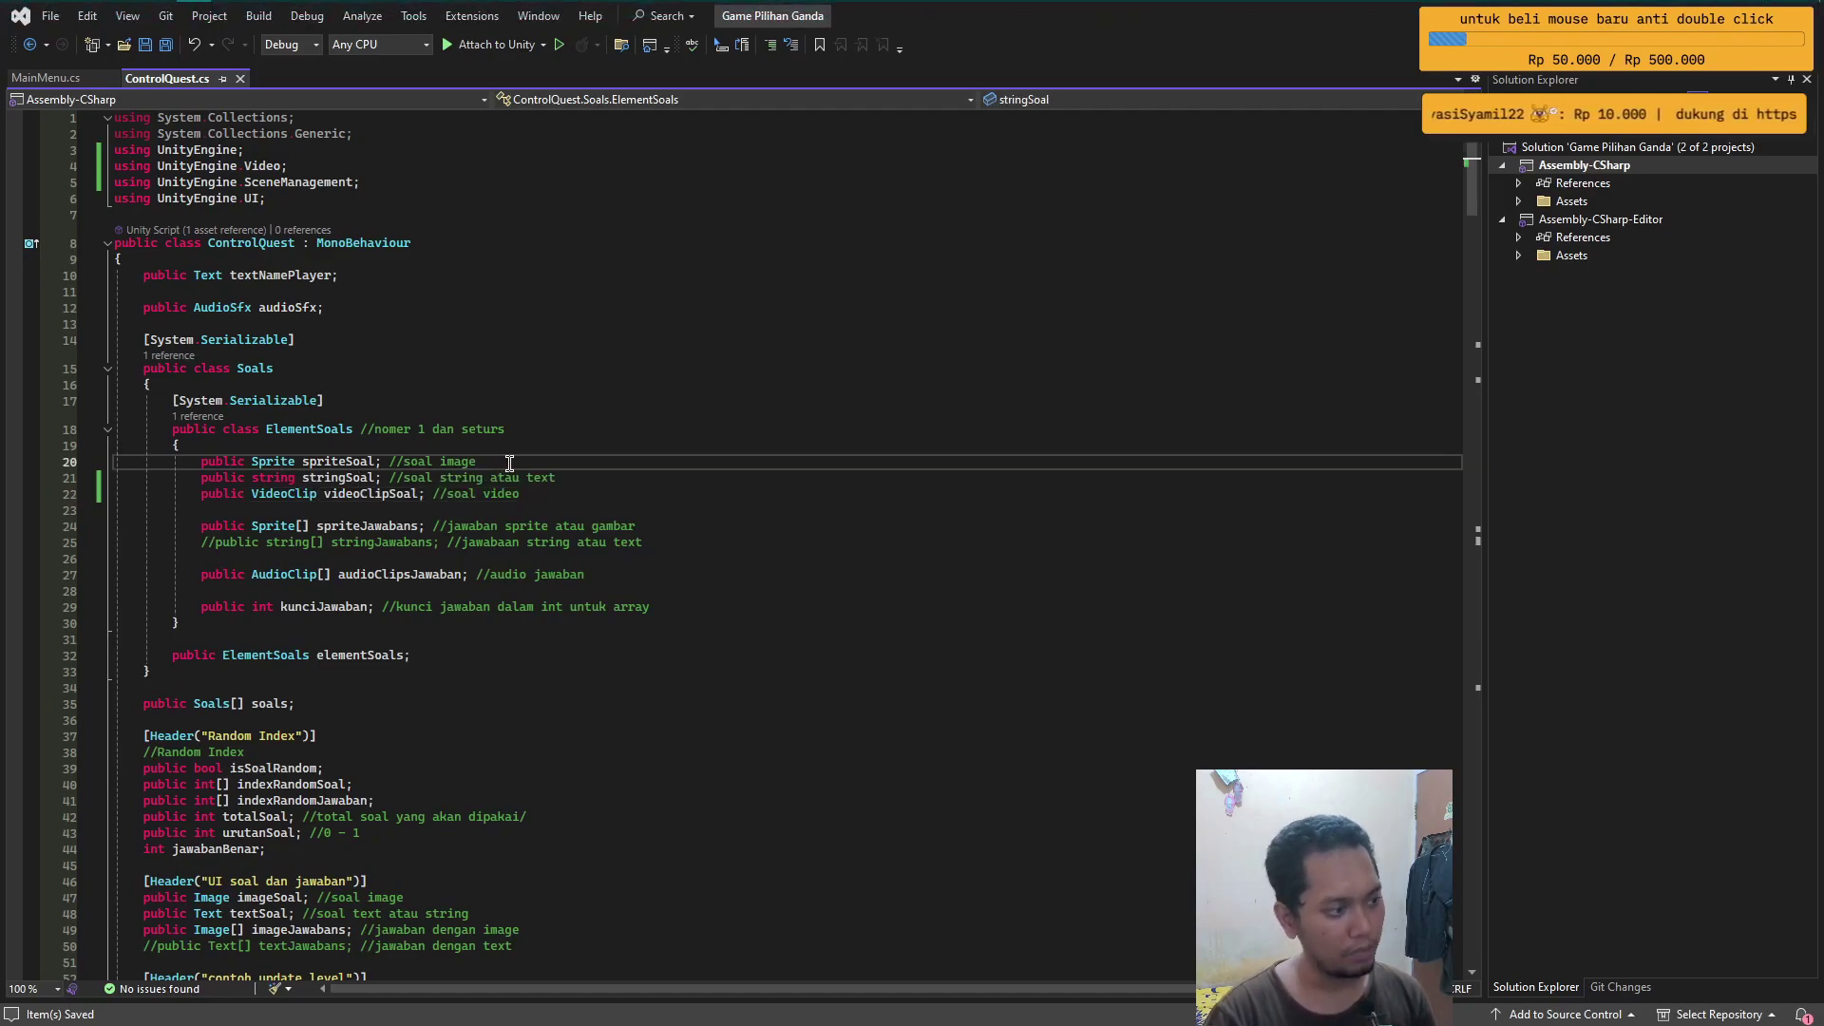
{"action": "key", "text": "Return"}
{"action": "type", "text": "["}
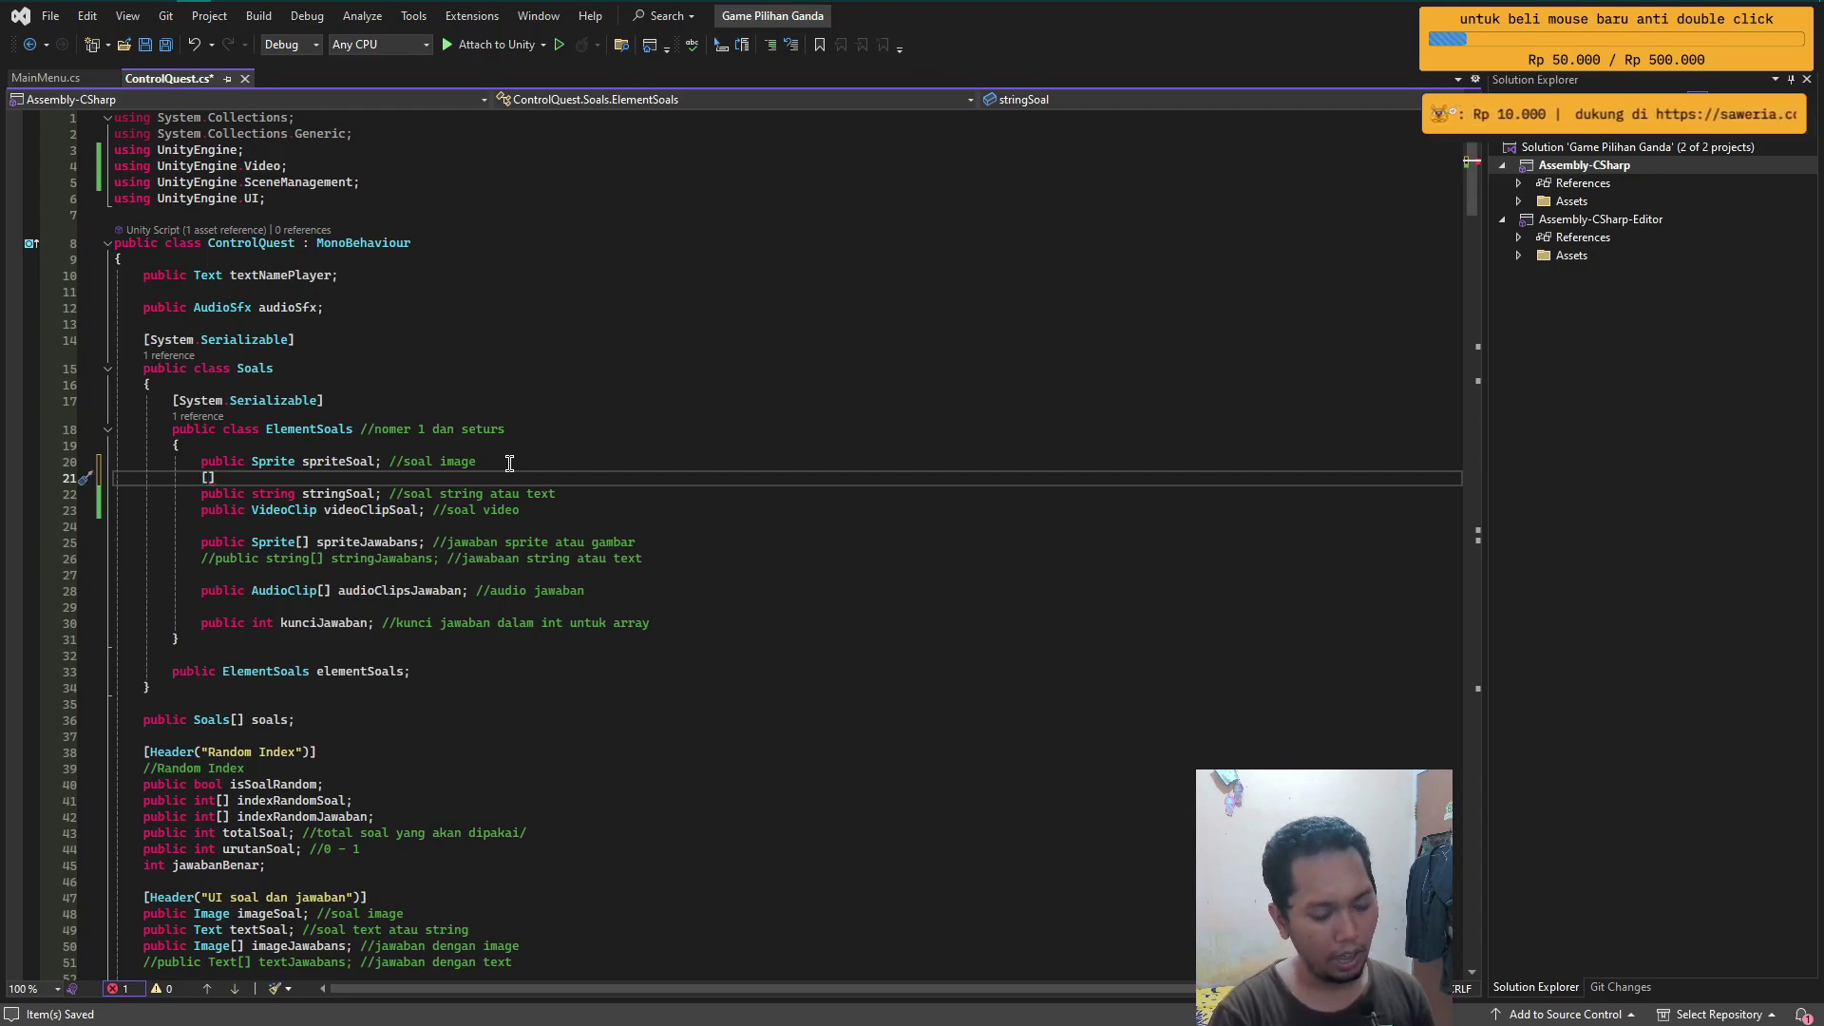
{"action": "type", "text": "T"}
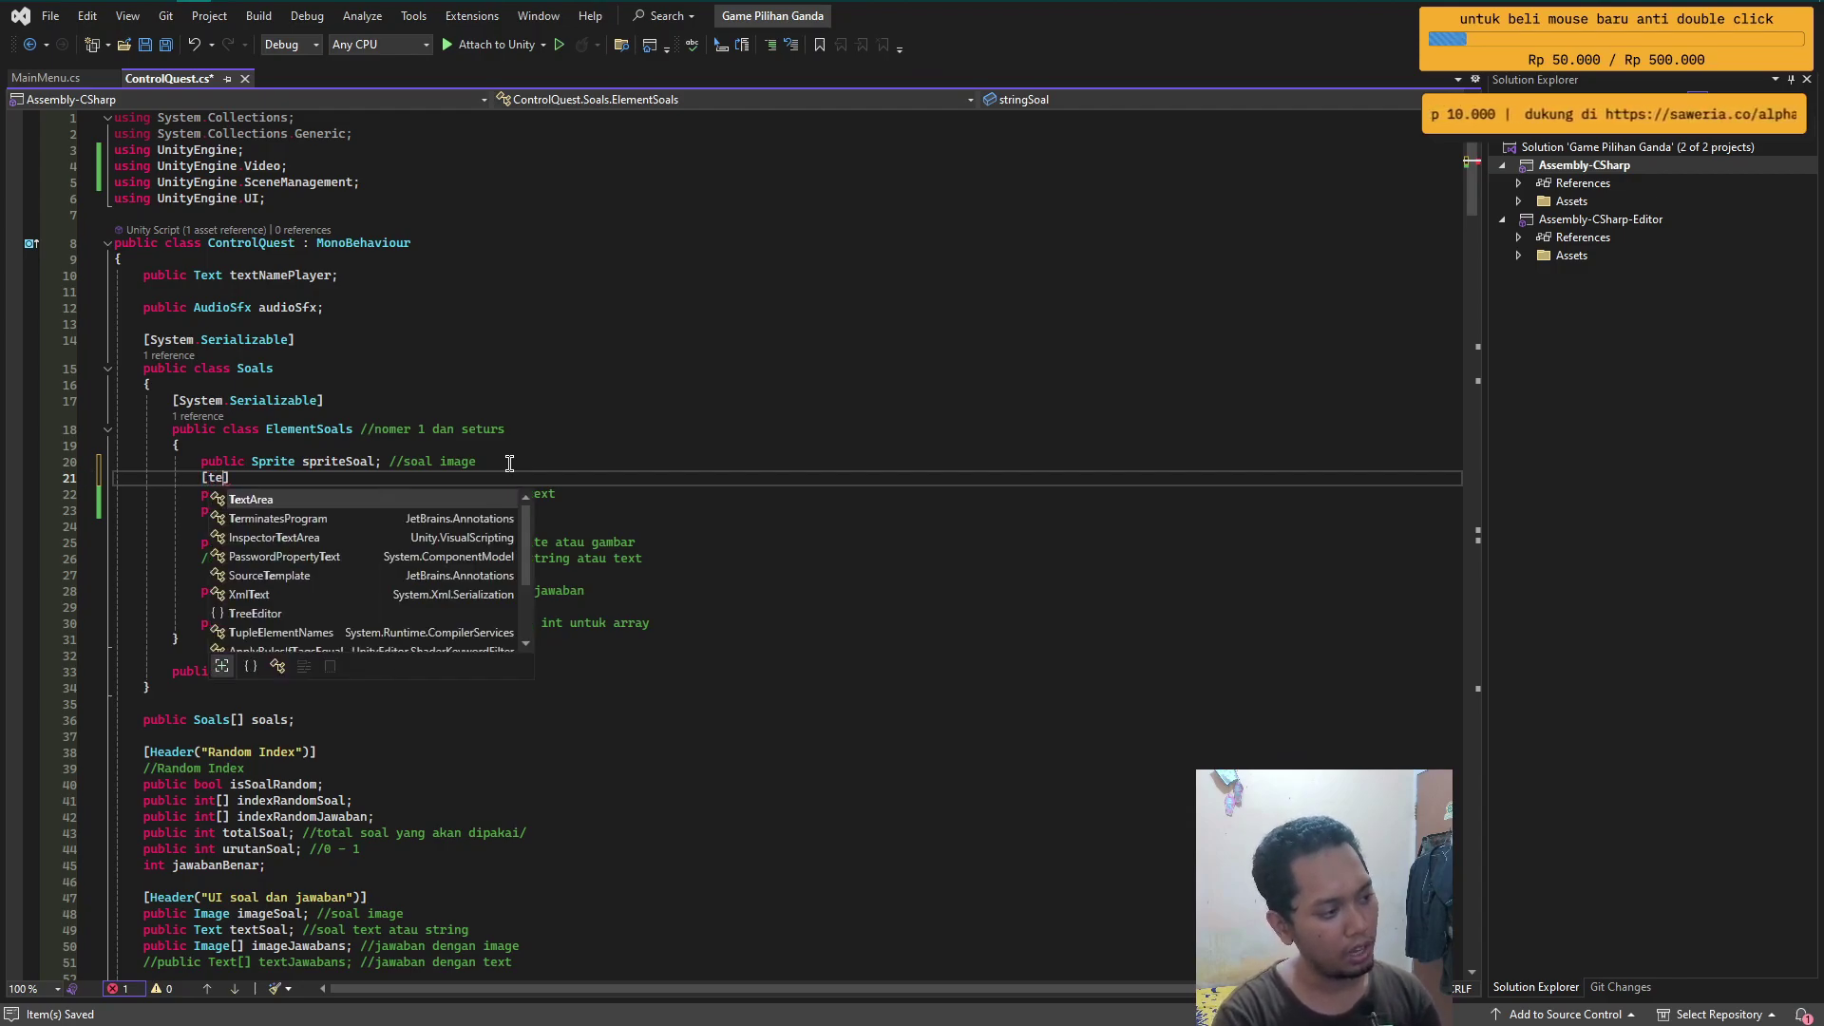
{"action": "type", "text": "ext"}
{"action": "key", "text": "Tab"}
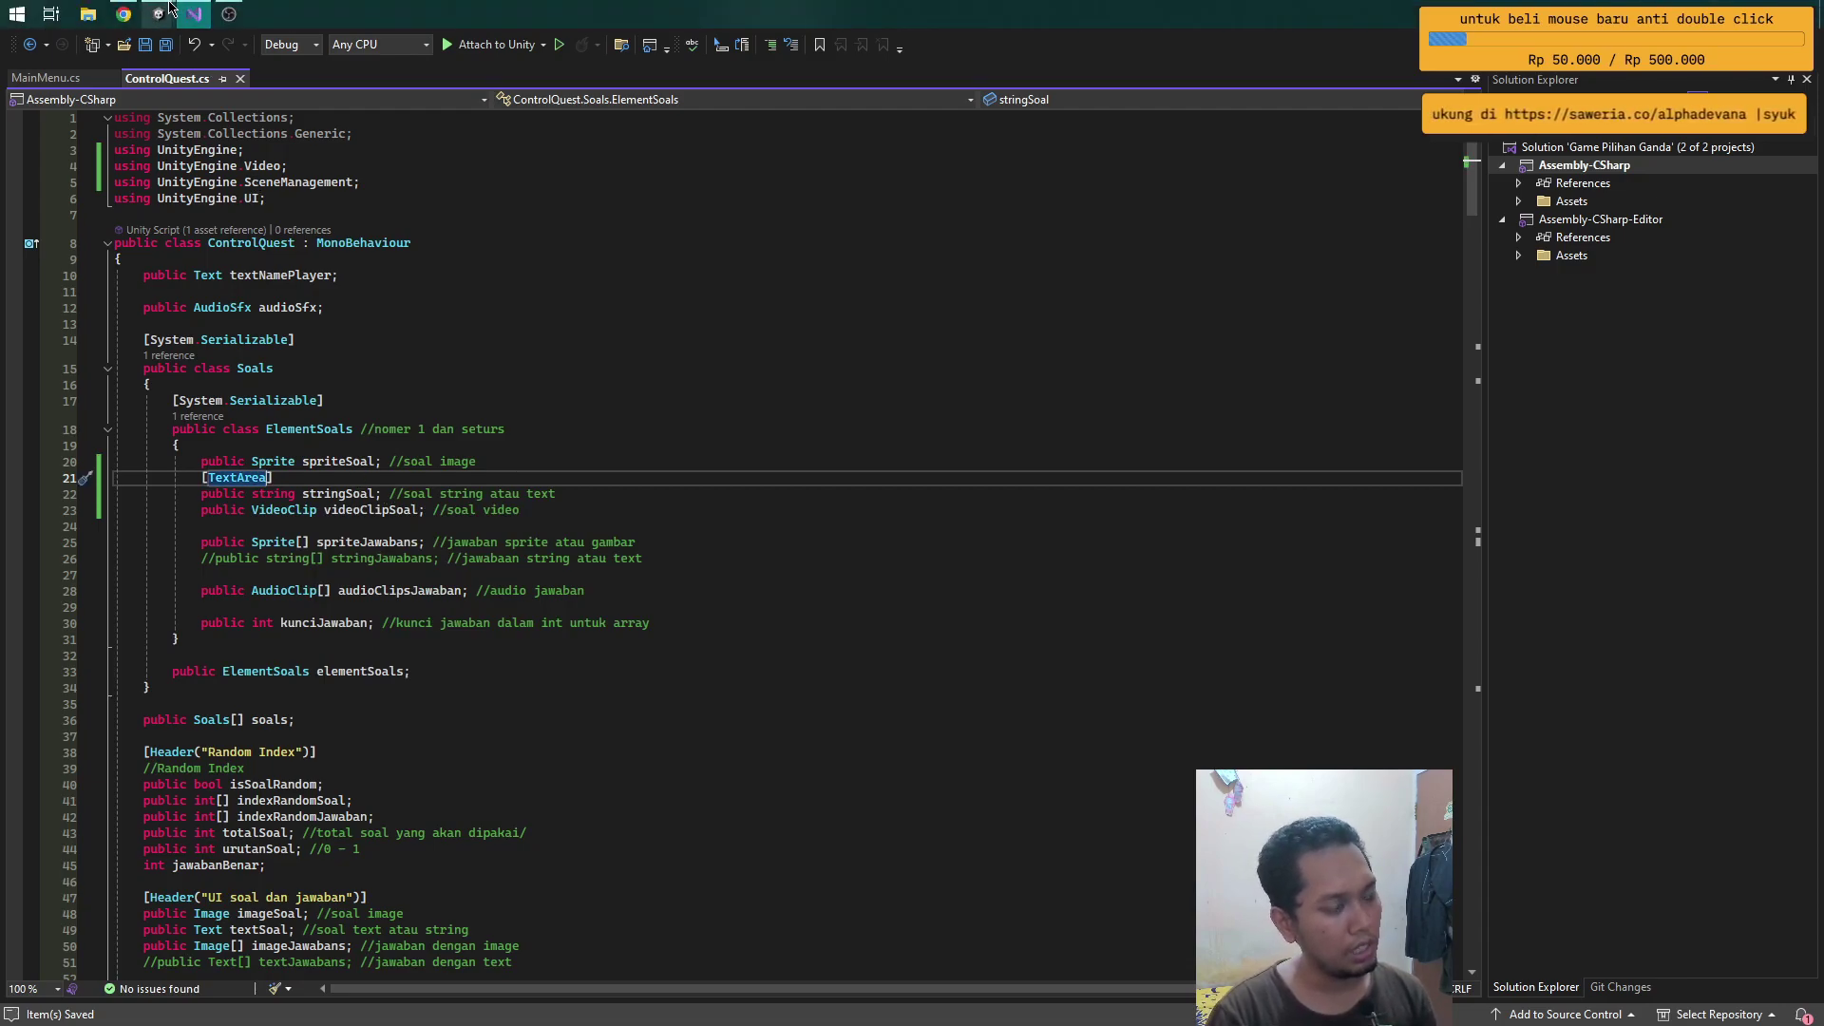
{"action": "mouse_move", "coordinate": [170, 5]}
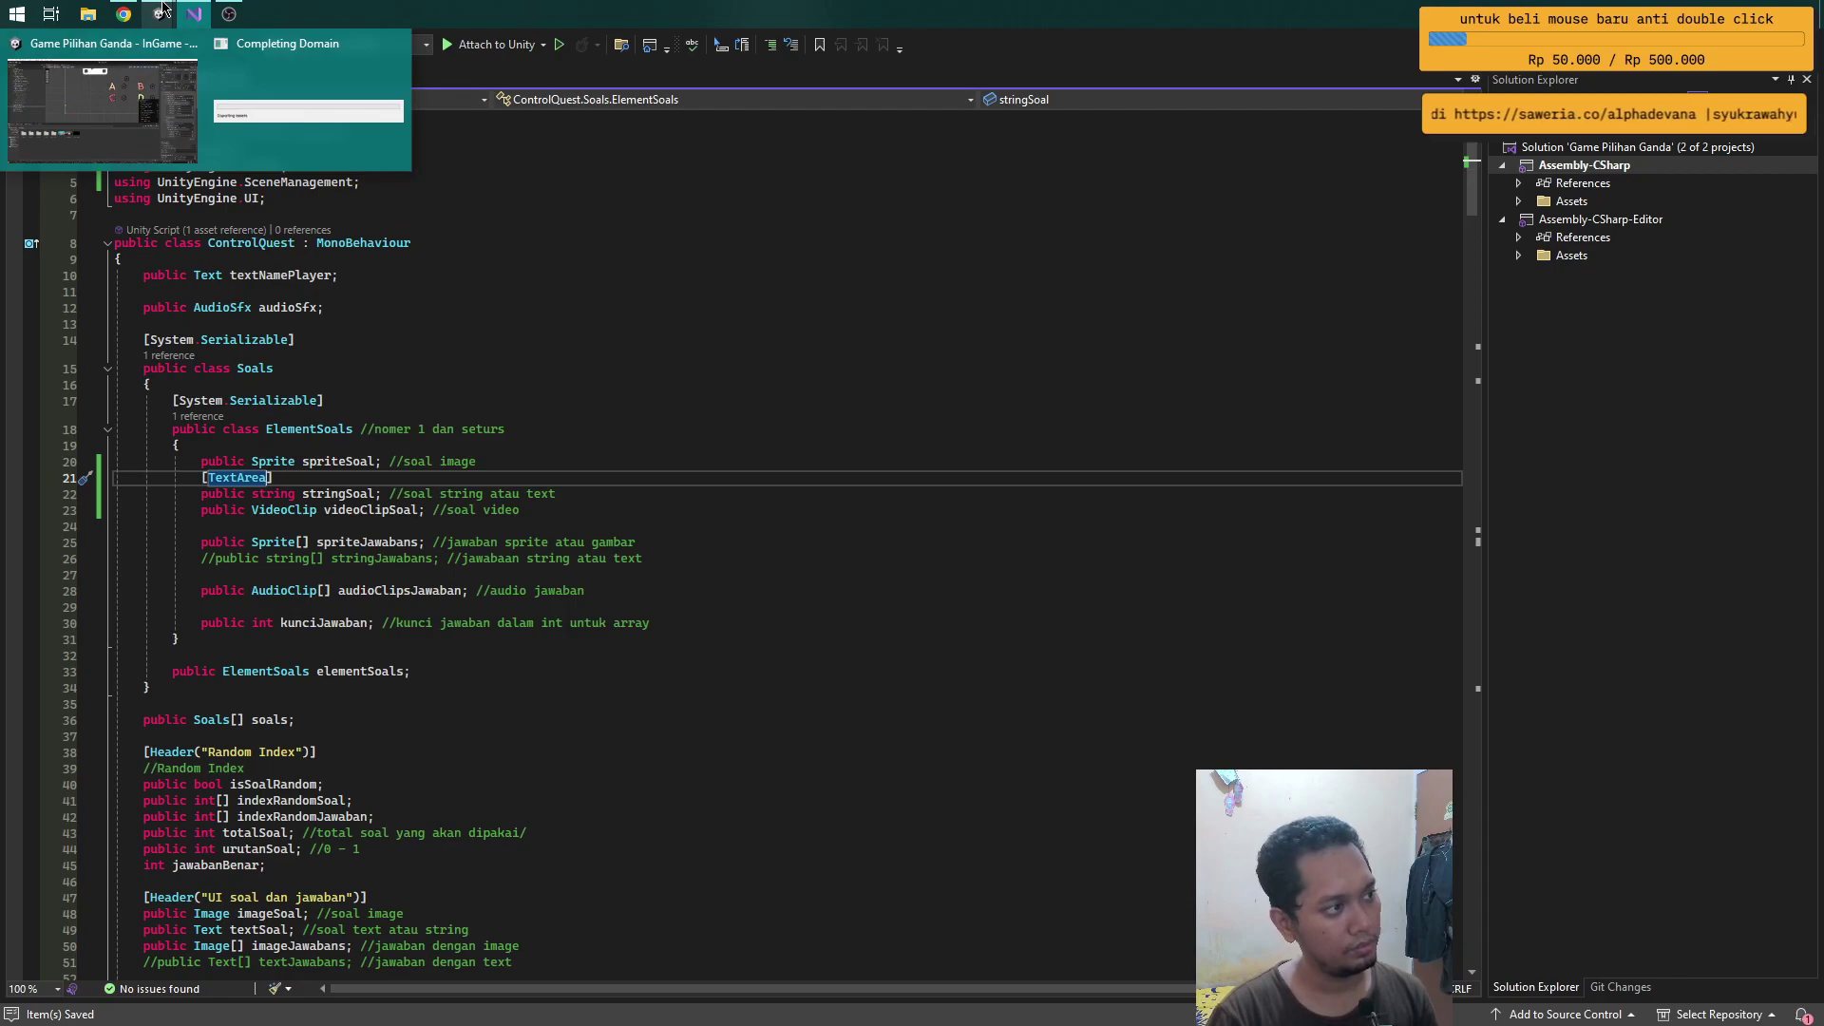
{"action": "left_click", "coordinate": [103, 105]}
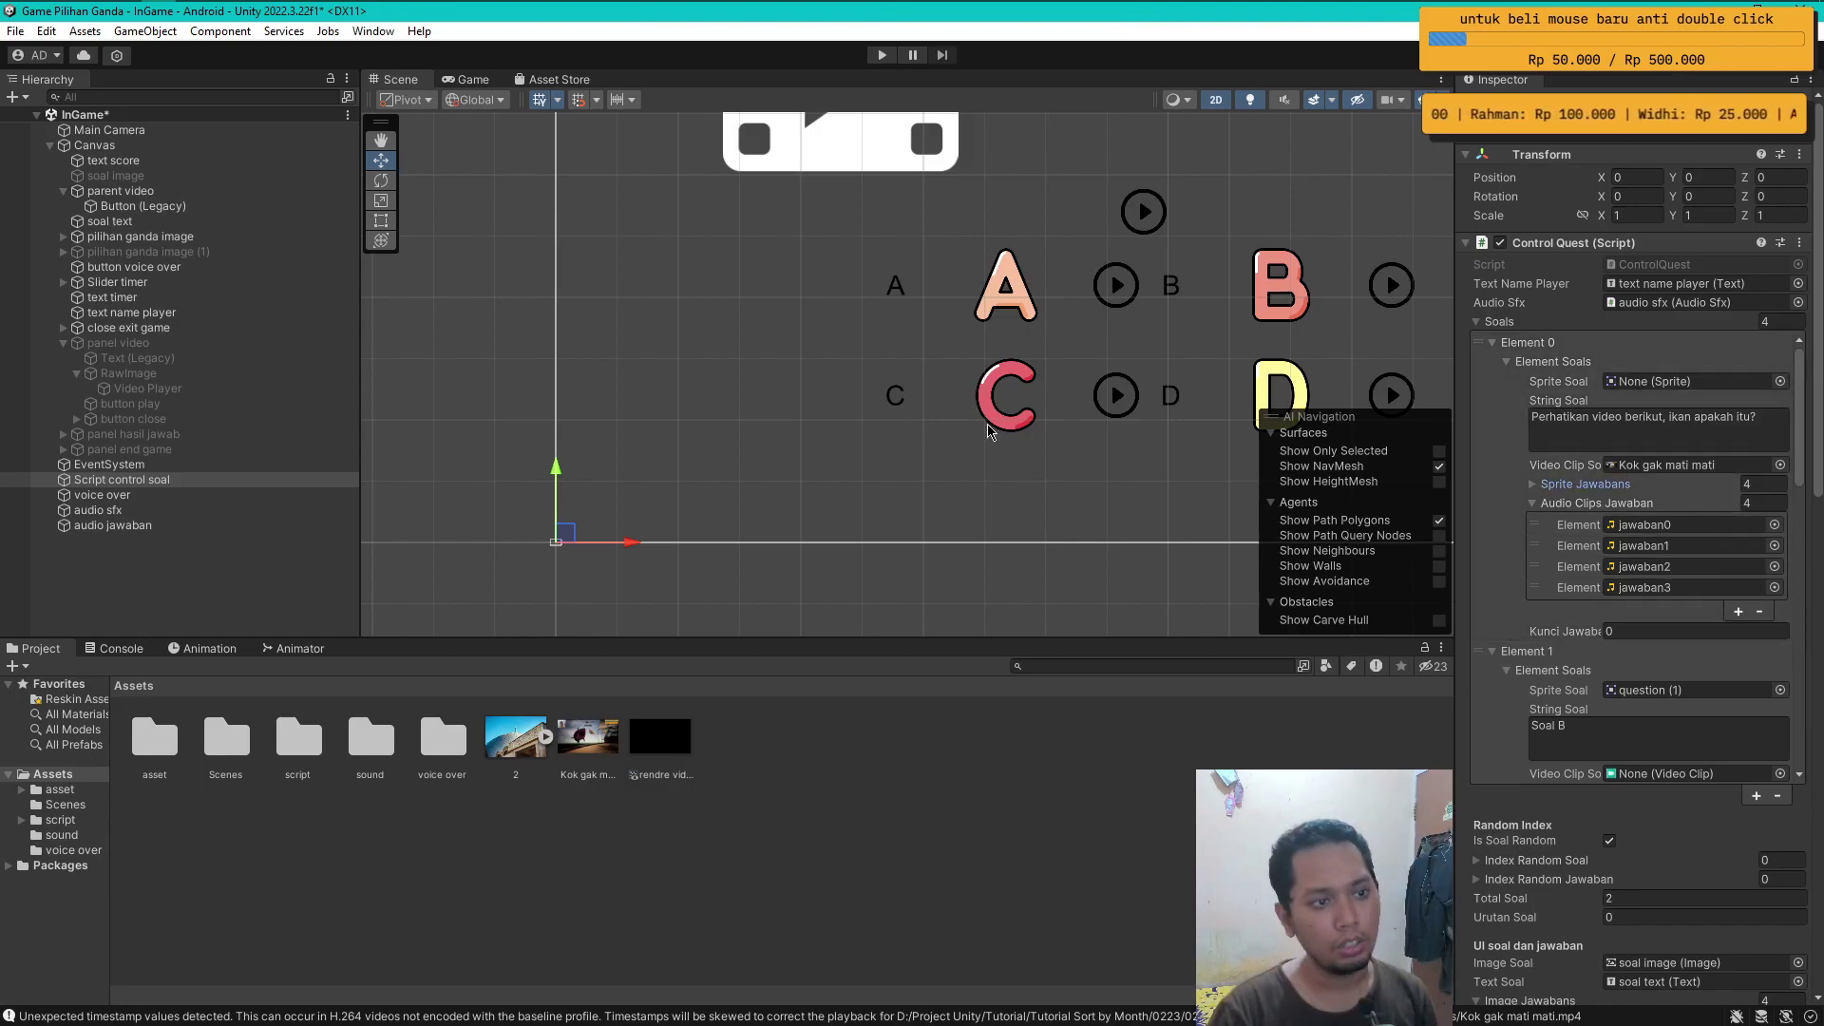
- Locate the end of the text-question else block in the GenerateSoal method
{"action": "left_click", "coordinate": [148, 10]}
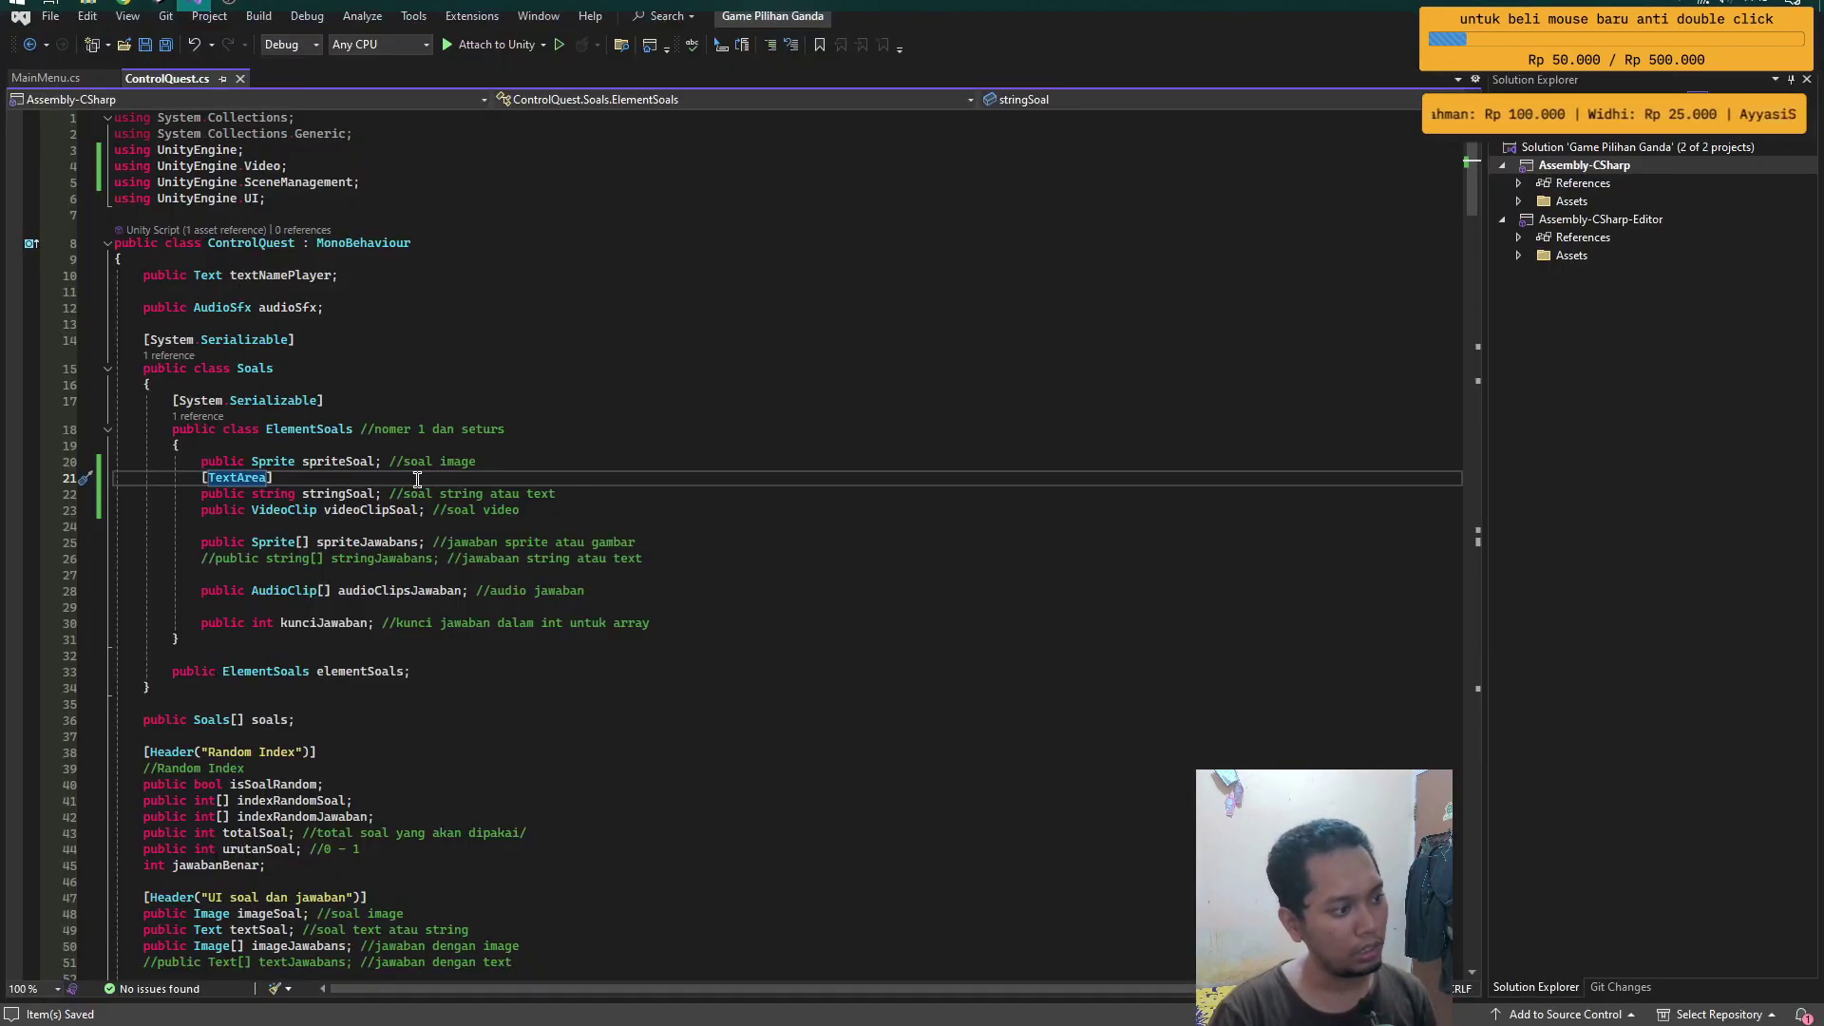
{"action": "scroll", "coordinate": [574, 475], "scroll_direction": "down", "scroll_amount": 5}
{"action": "scroll", "coordinate": [589, 582], "scroll_direction": "down", "scroll_amount": 11}
{"action": "scroll", "coordinate": [584, 589], "scroll_direction": "down", "scroll_amount": 10}
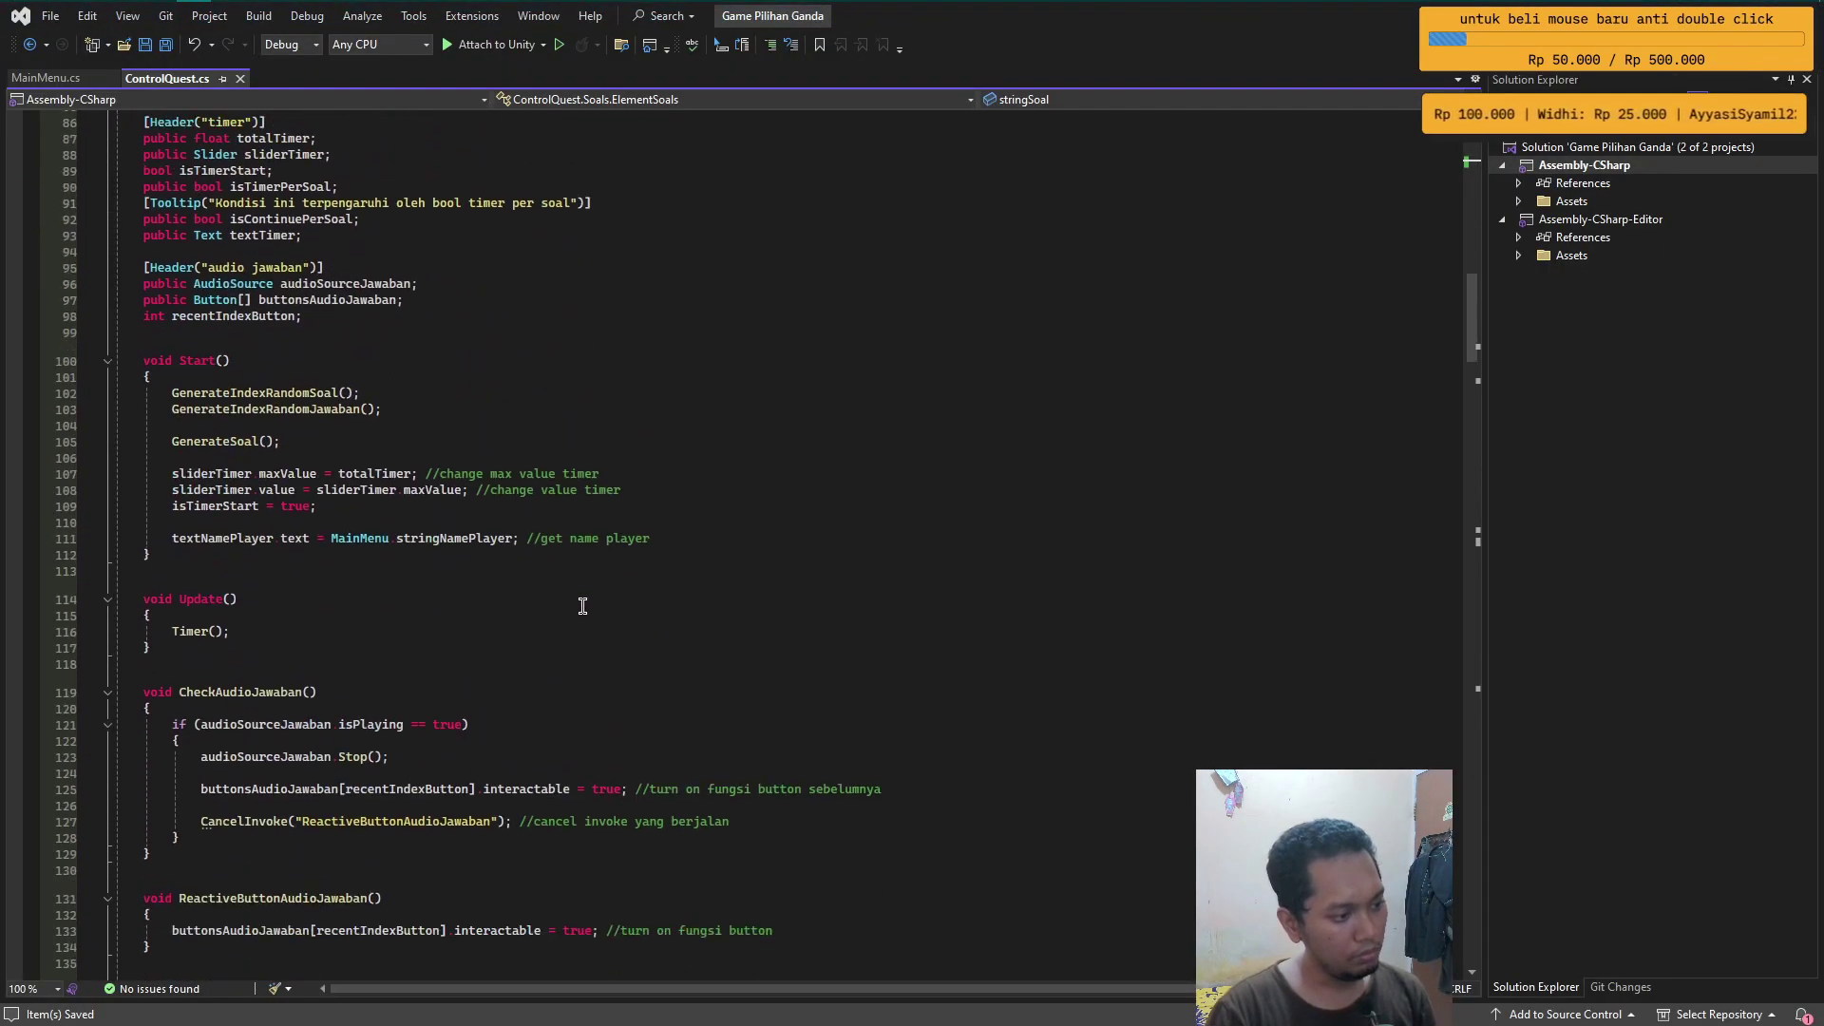
{"action": "scroll", "coordinate": [583, 608], "scroll_direction": "down", "scroll_amount": 8}
{"action": "scroll", "coordinate": [583, 611], "scroll_direction": "down", "scroll_amount": 4}
{"action": "scroll", "coordinate": [584, 613], "scroll_direction": "down", "scroll_amount": 8}
{"action": "scroll", "coordinate": [586, 615], "scroll_direction": "down", "scroll_amount": 9}
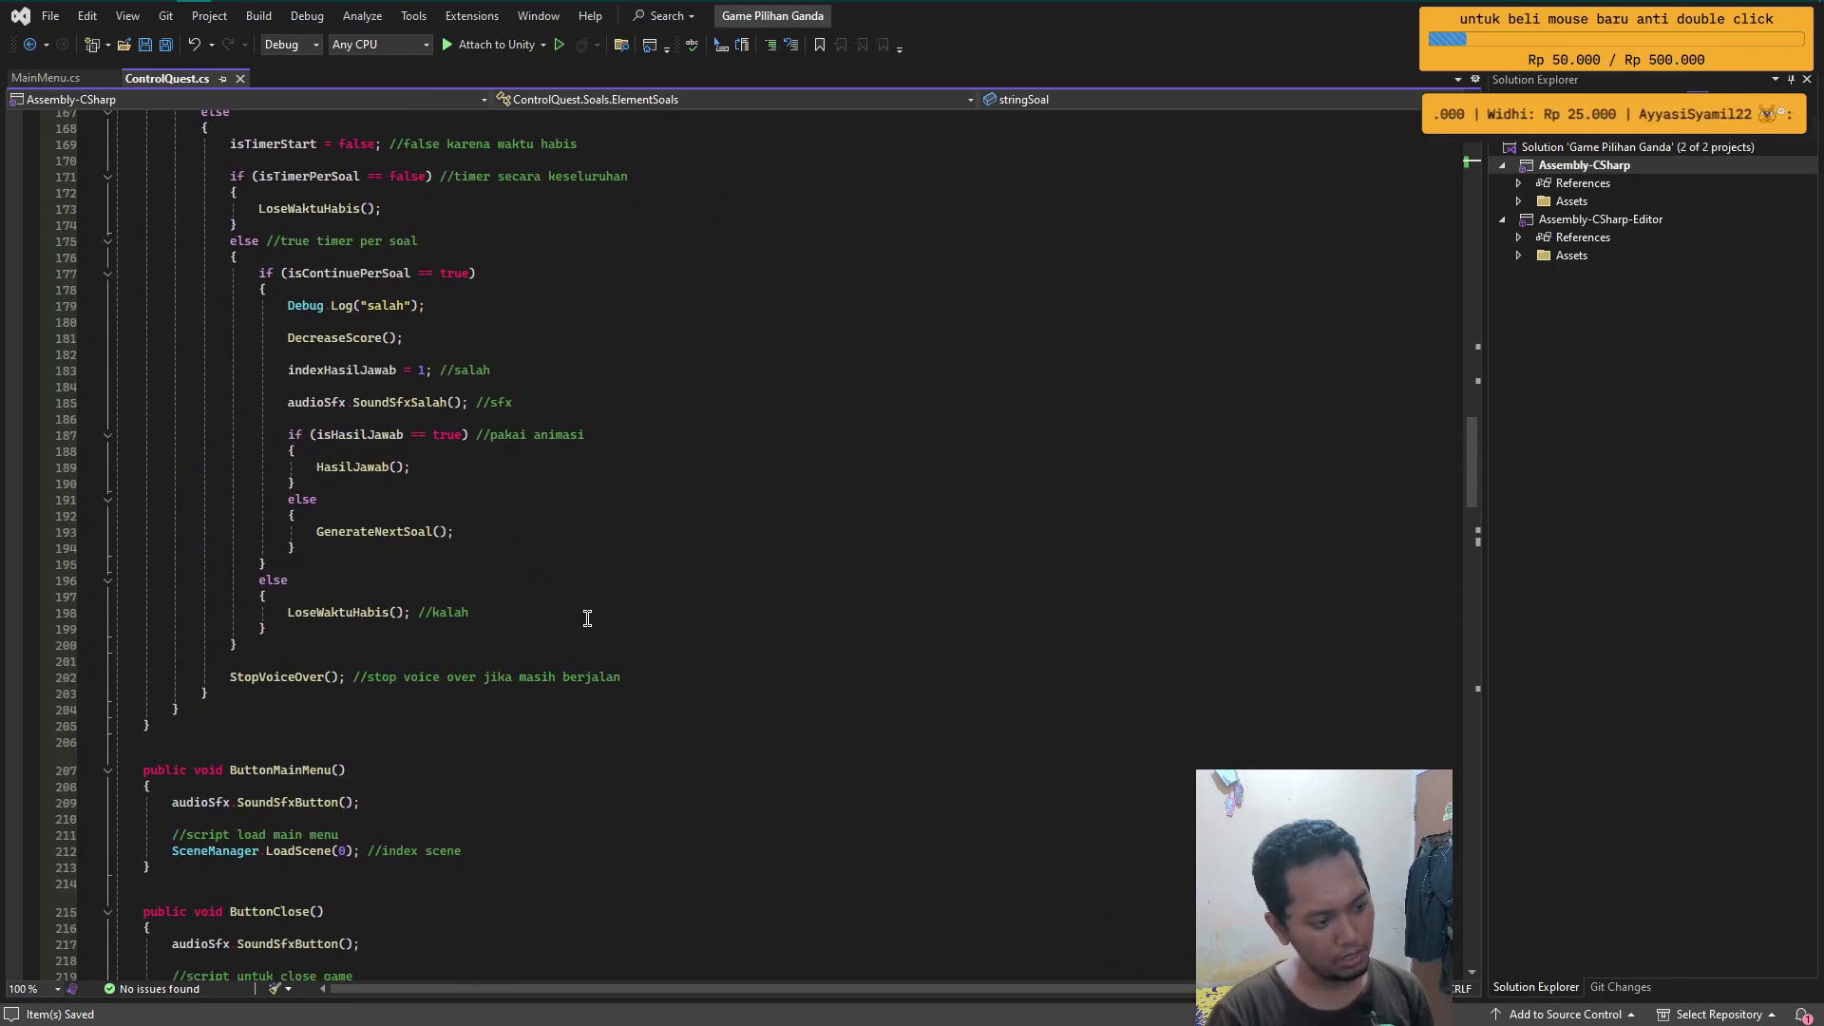
{"action": "scroll", "coordinate": [589, 619], "scroll_direction": "down", "scroll_amount": 12}
{"action": "scroll", "coordinate": [589, 620], "scroll_direction": "down", "scroll_amount": 7}
{"action": "scroll", "coordinate": [590, 619], "scroll_direction": "down", "scroll_amount": 9}
{"action": "scroll", "coordinate": [595, 623], "scroll_direction": "down", "scroll_amount": 14}
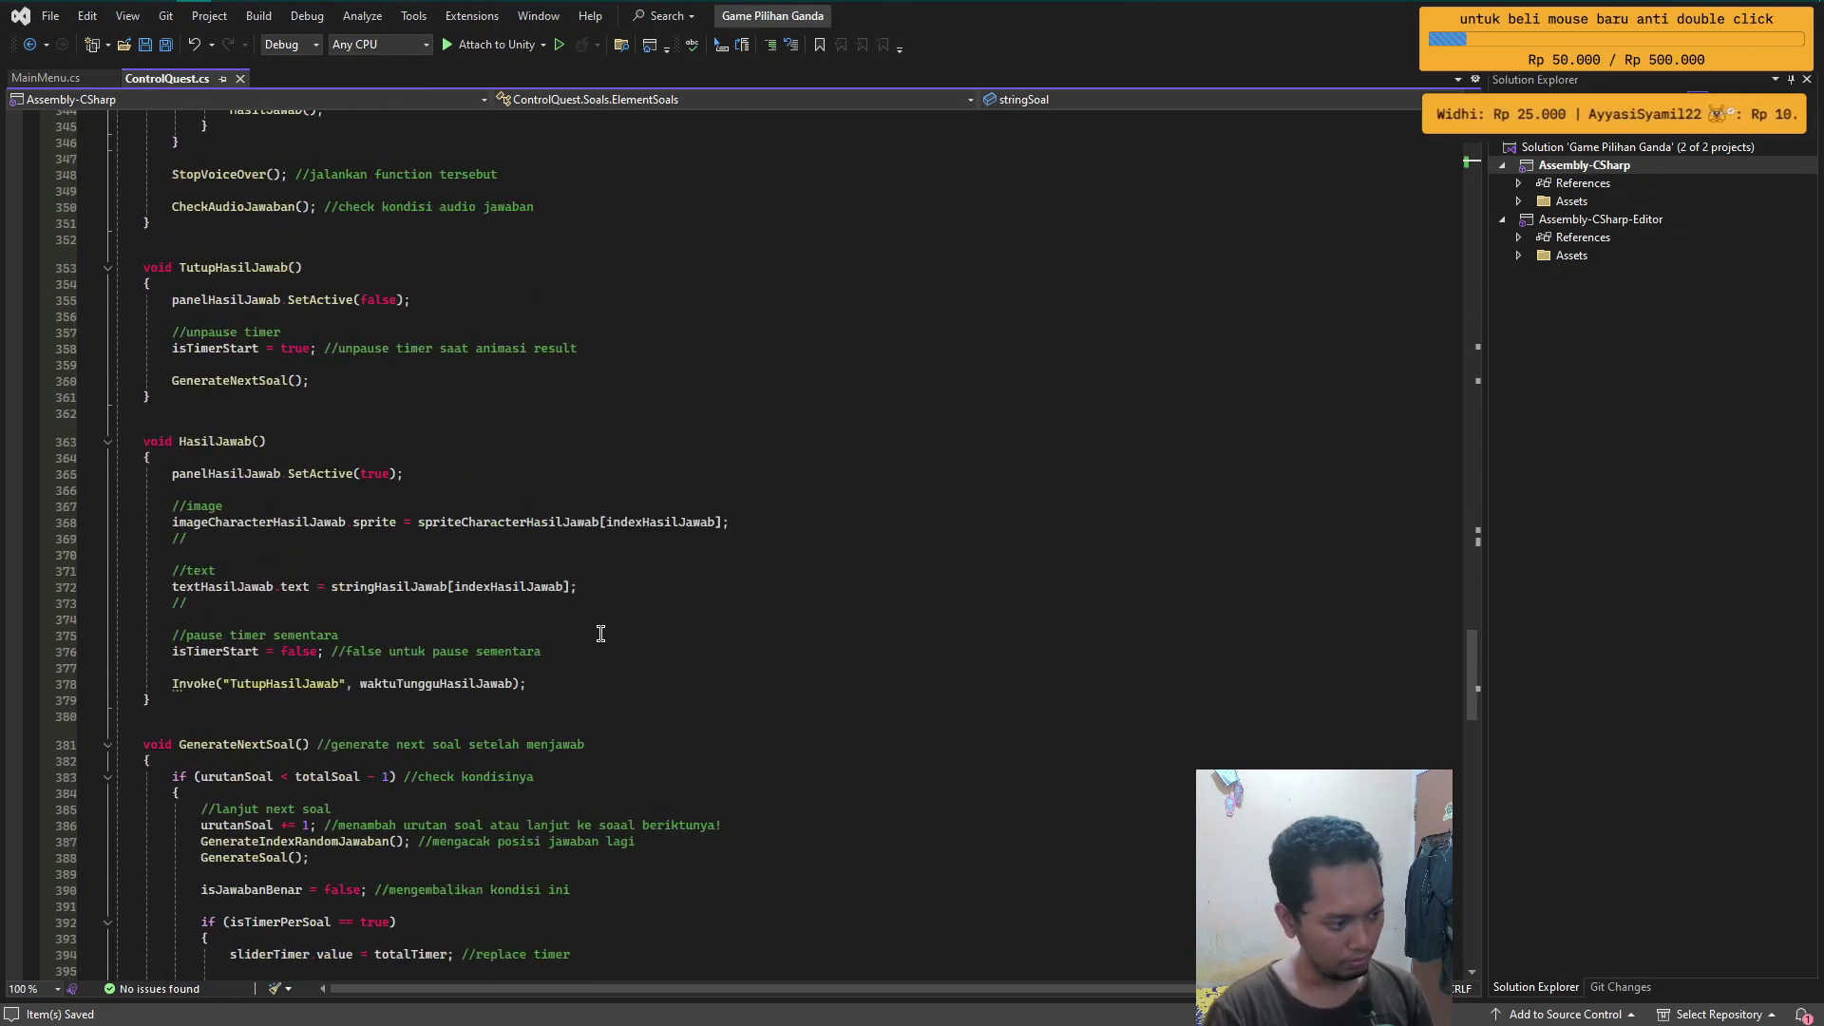
{"action": "scroll", "coordinate": [599, 630], "scroll_direction": "down", "scroll_amount": 9}
{"action": "scroll", "coordinate": [607, 647], "scroll_direction": "down", "scroll_amount": 10}
{"action": "scroll", "coordinate": [606, 647], "scroll_direction": "down", "scroll_amount": 6}
{"action": "scroll", "coordinate": [604, 647], "scroll_direction": "down", "scroll_amount": 6}
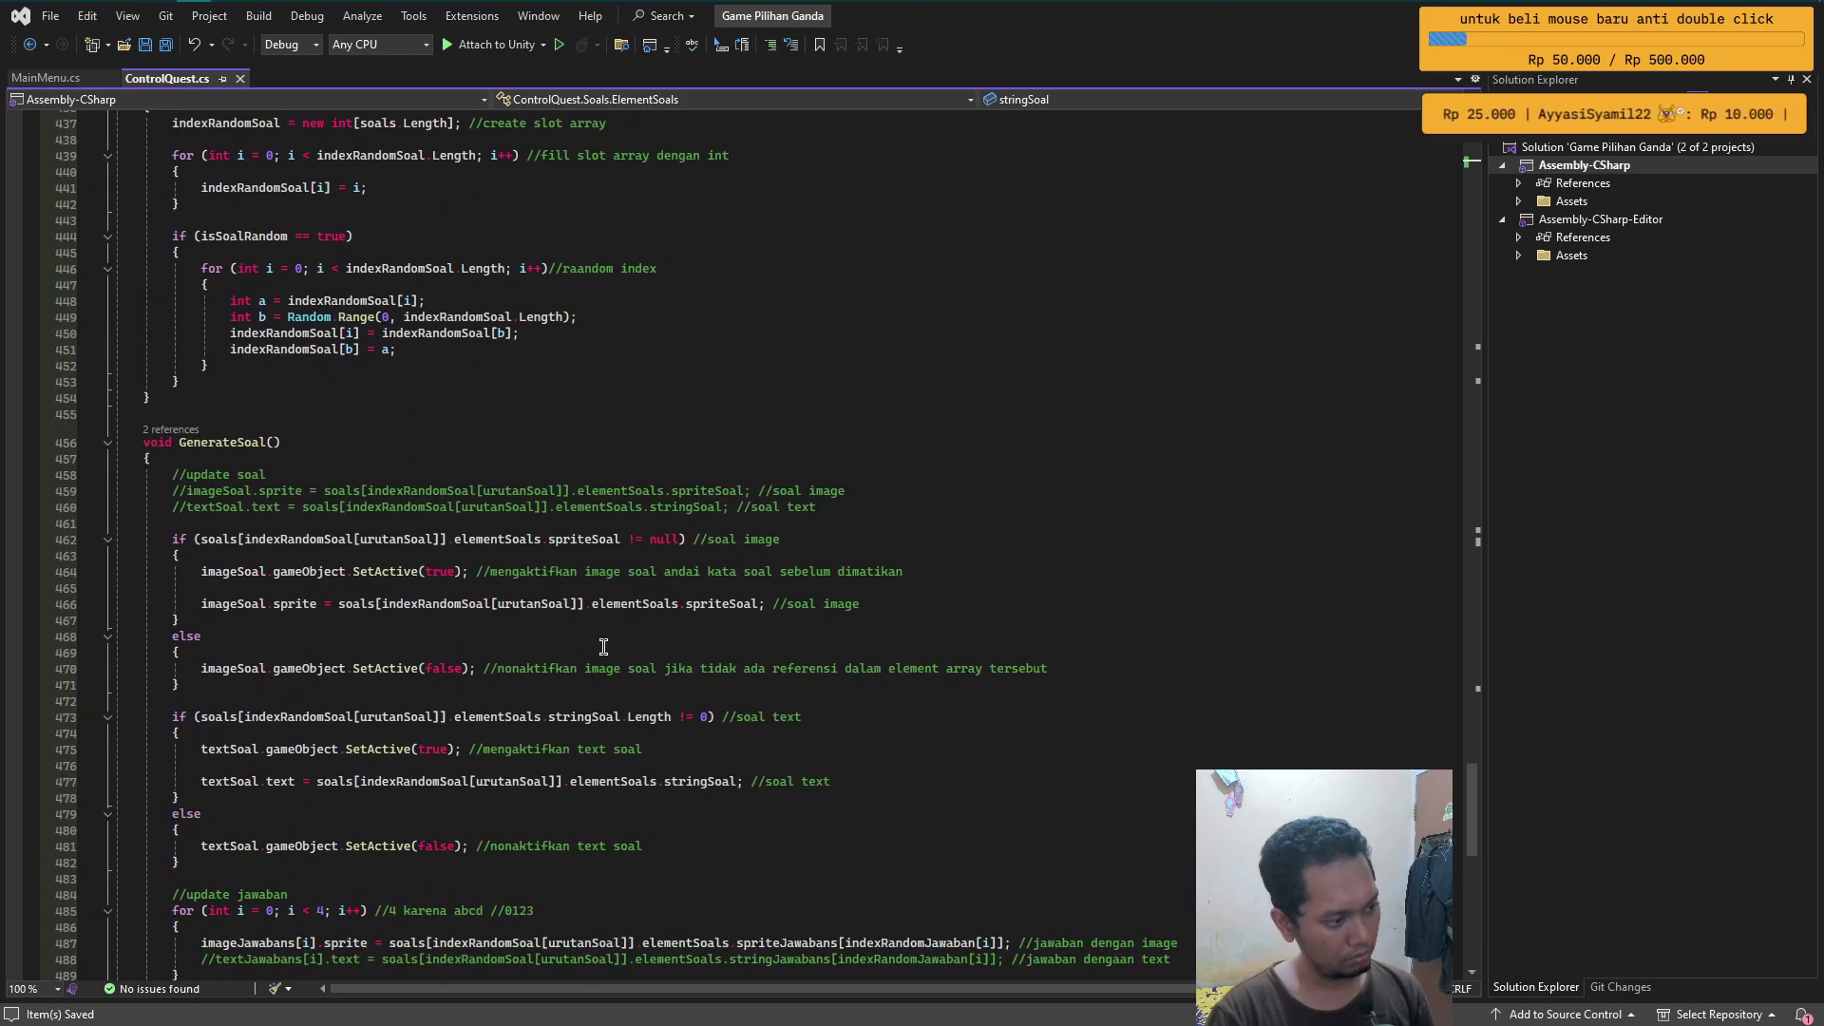
{"action": "left_click", "coordinate": [212, 440]}
{"action": "scroll", "coordinate": [510, 658], "scroll_direction": "down", "scroll_amount": 4}
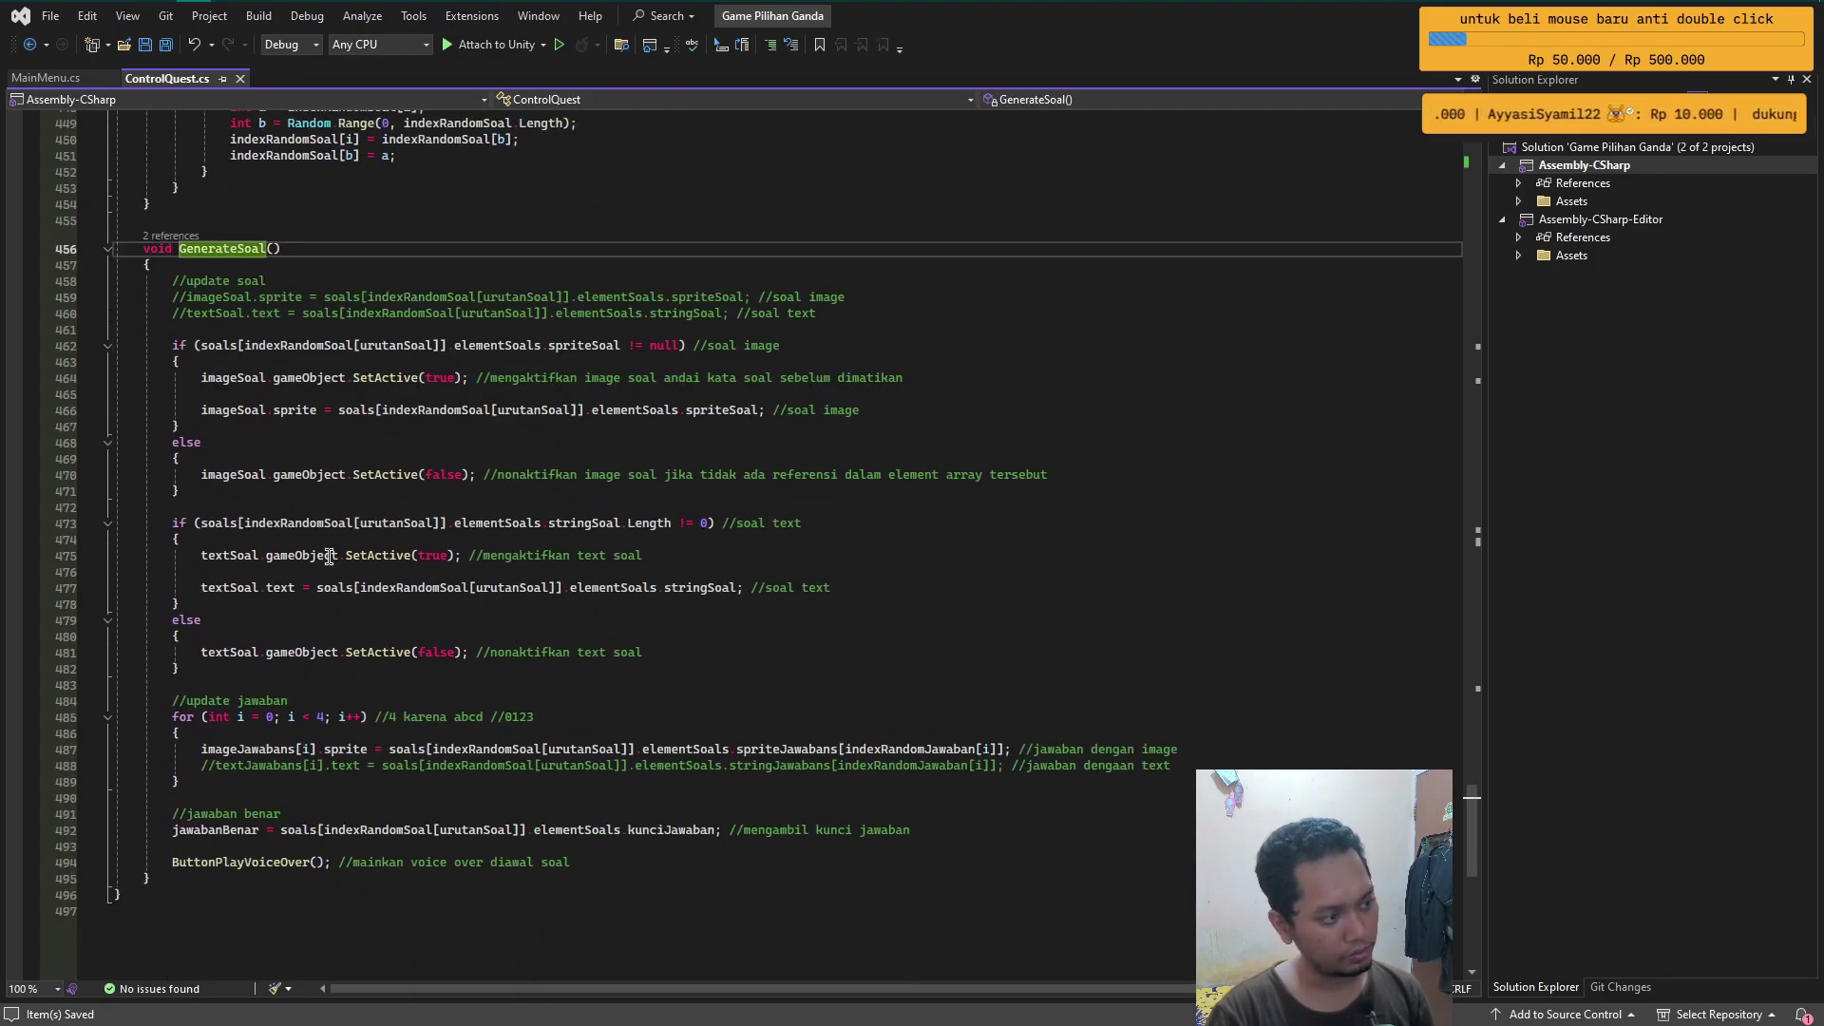
{"action": "left_click", "coordinate": [185, 663]}
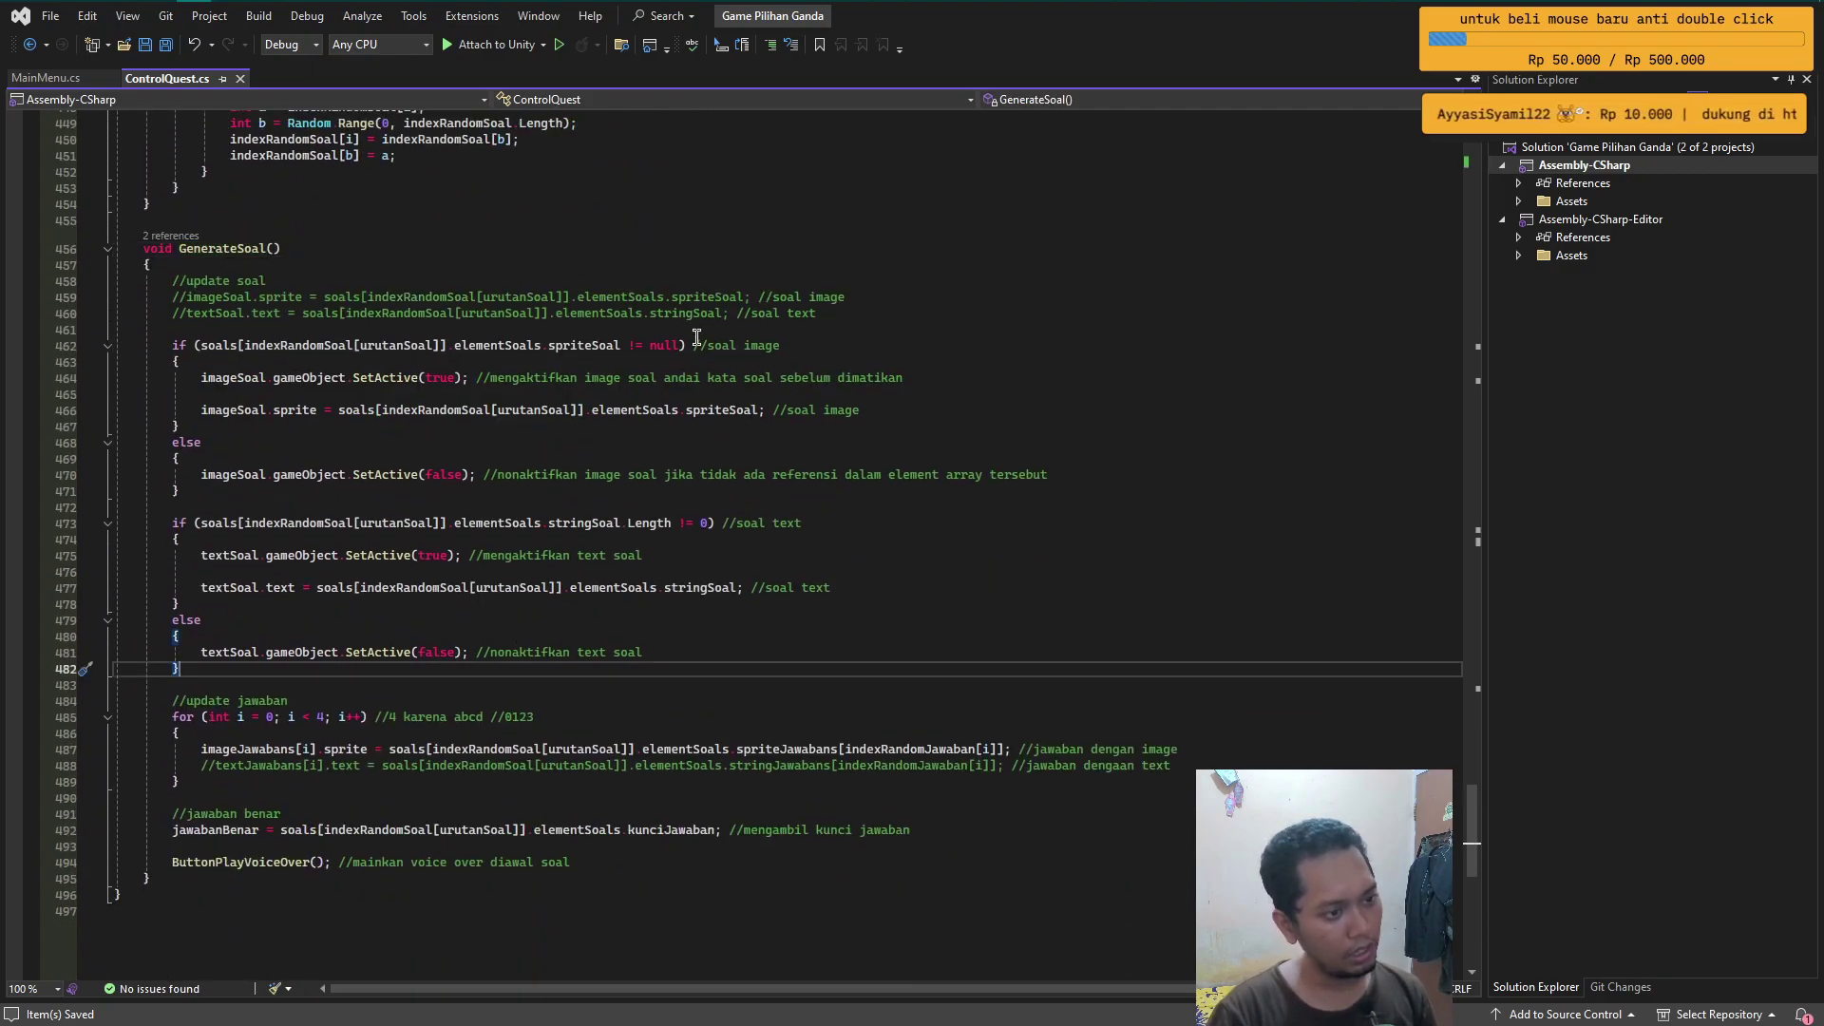
{"action": "left_click", "coordinate": [876, 521]}
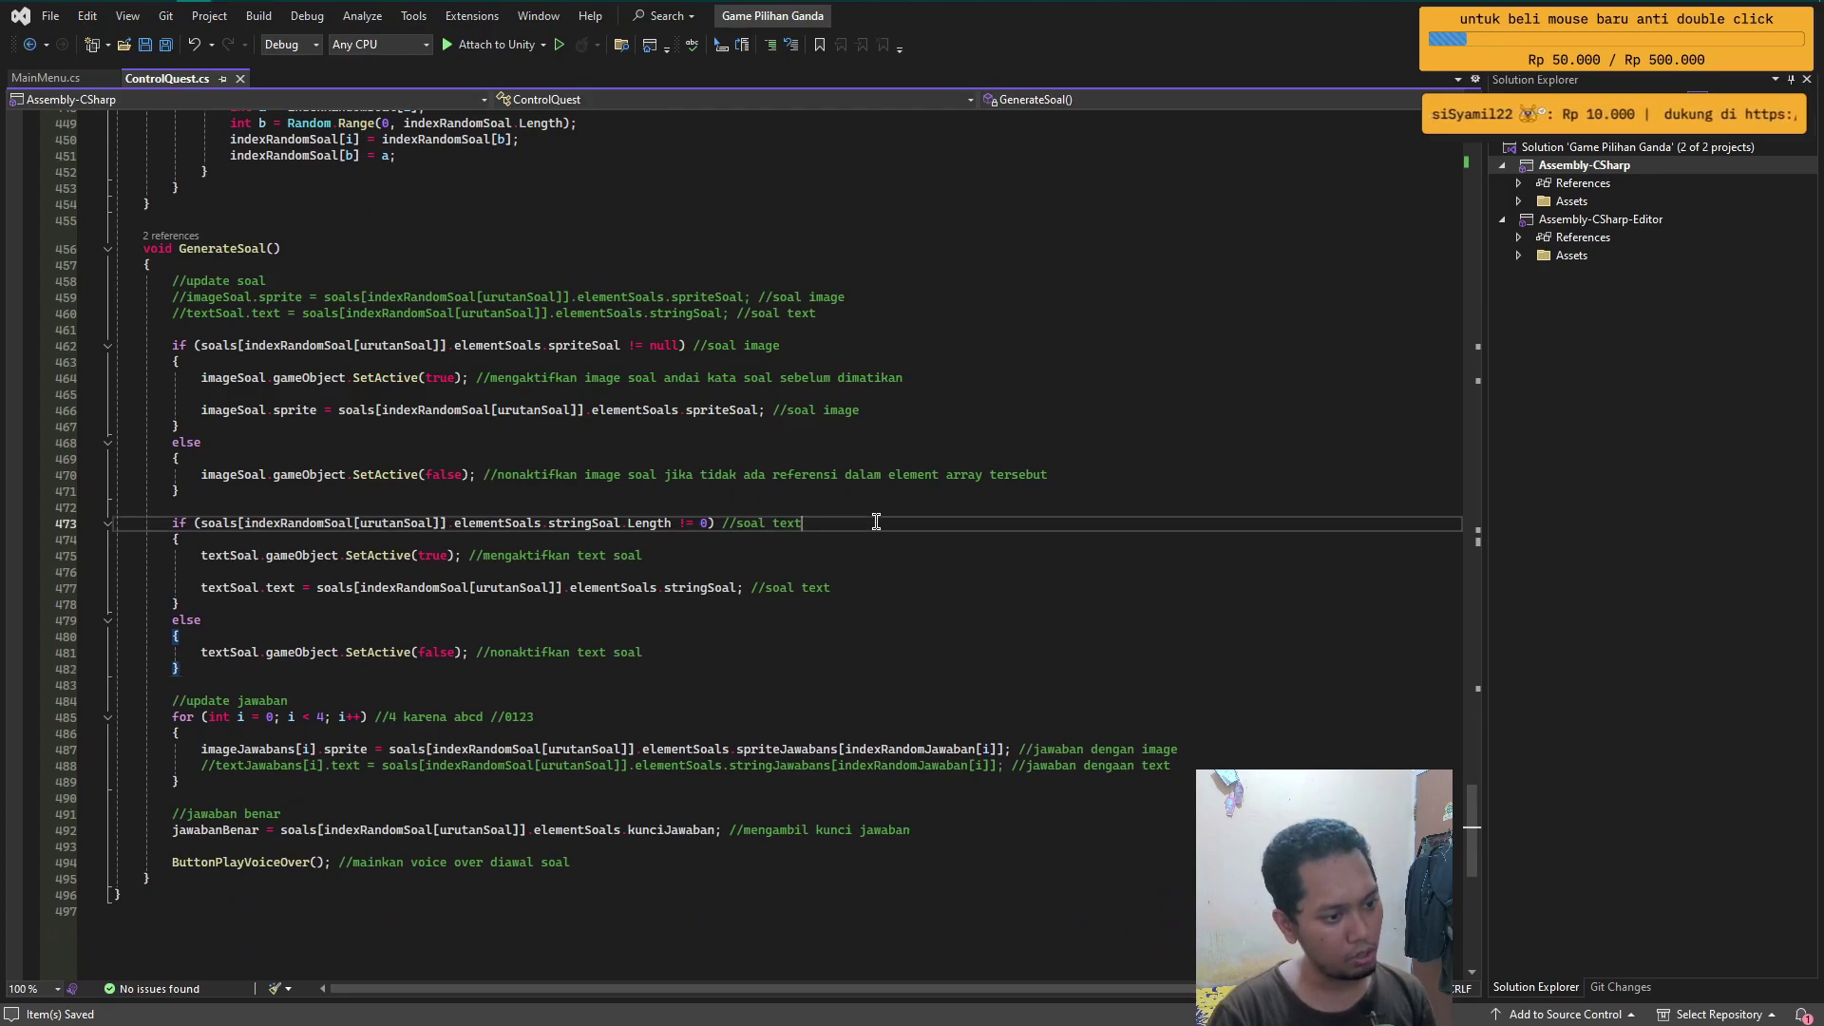
{"action": "left_click", "coordinate": [199, 665]}
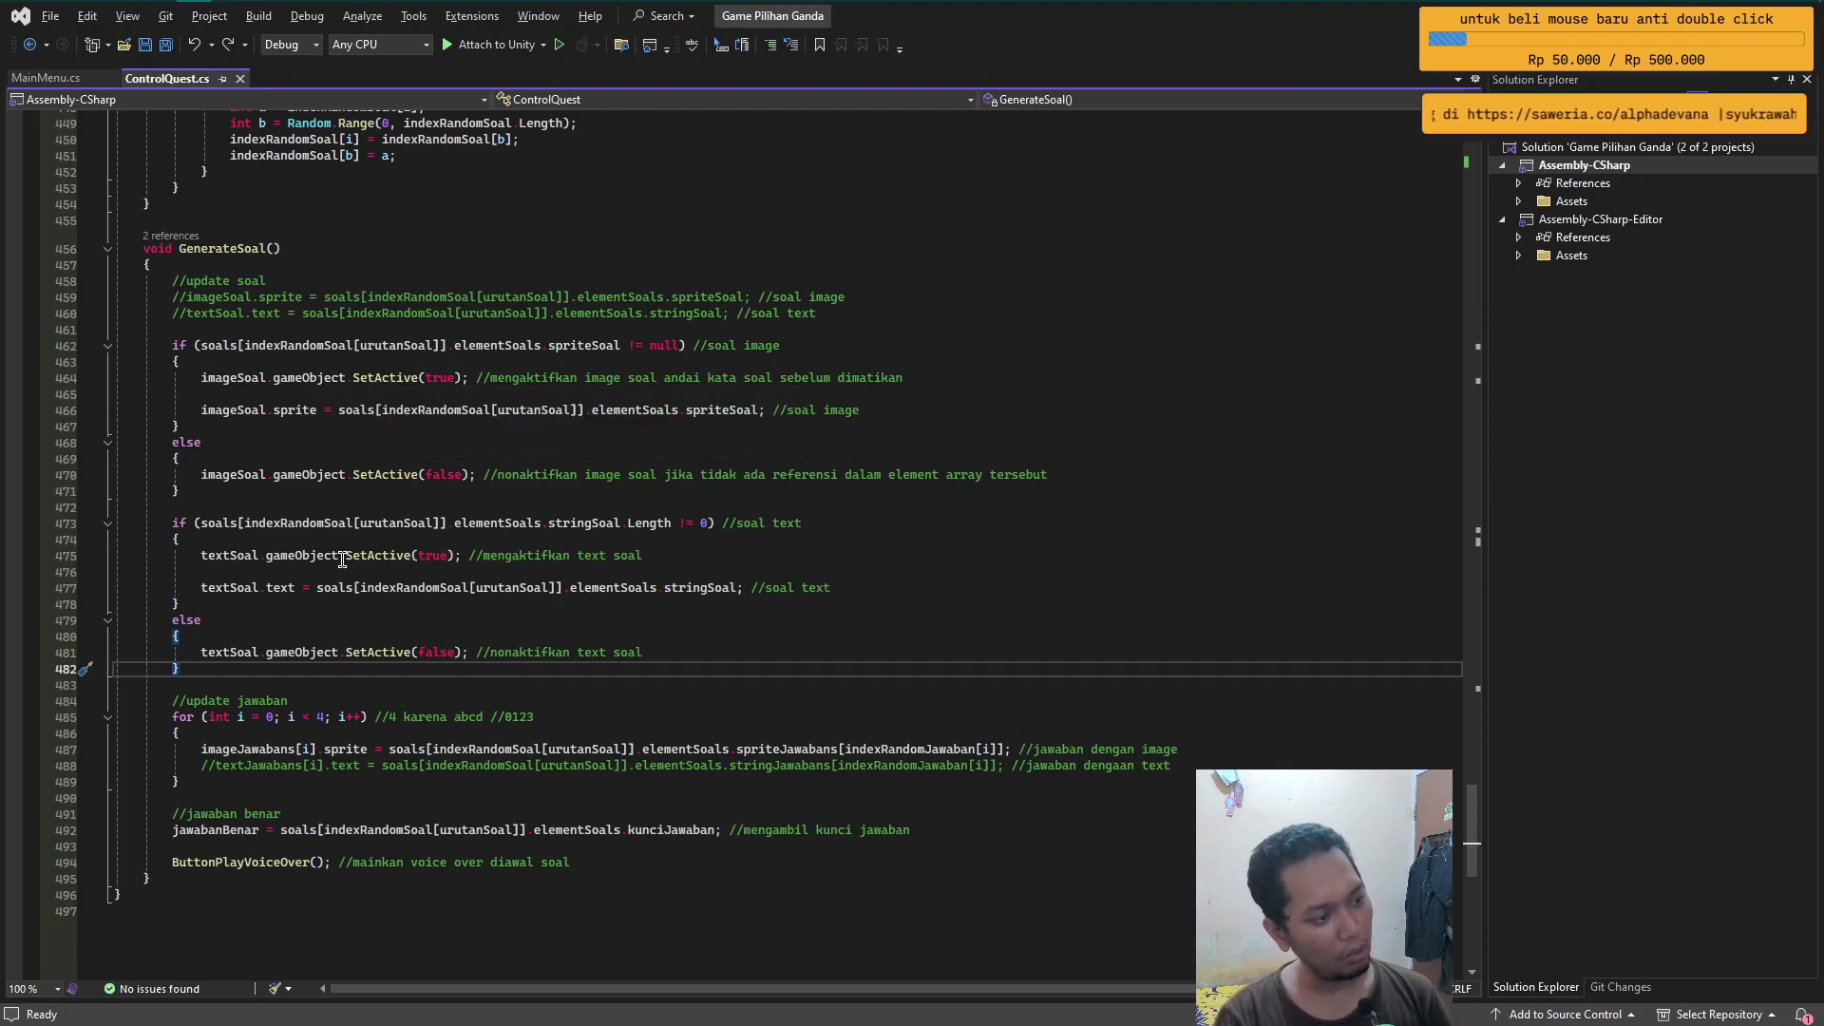
- Check the parent video object in Unity's hierarchy, then add blank lines below the else block
{"action": "key", "text": "alt+Tab"}
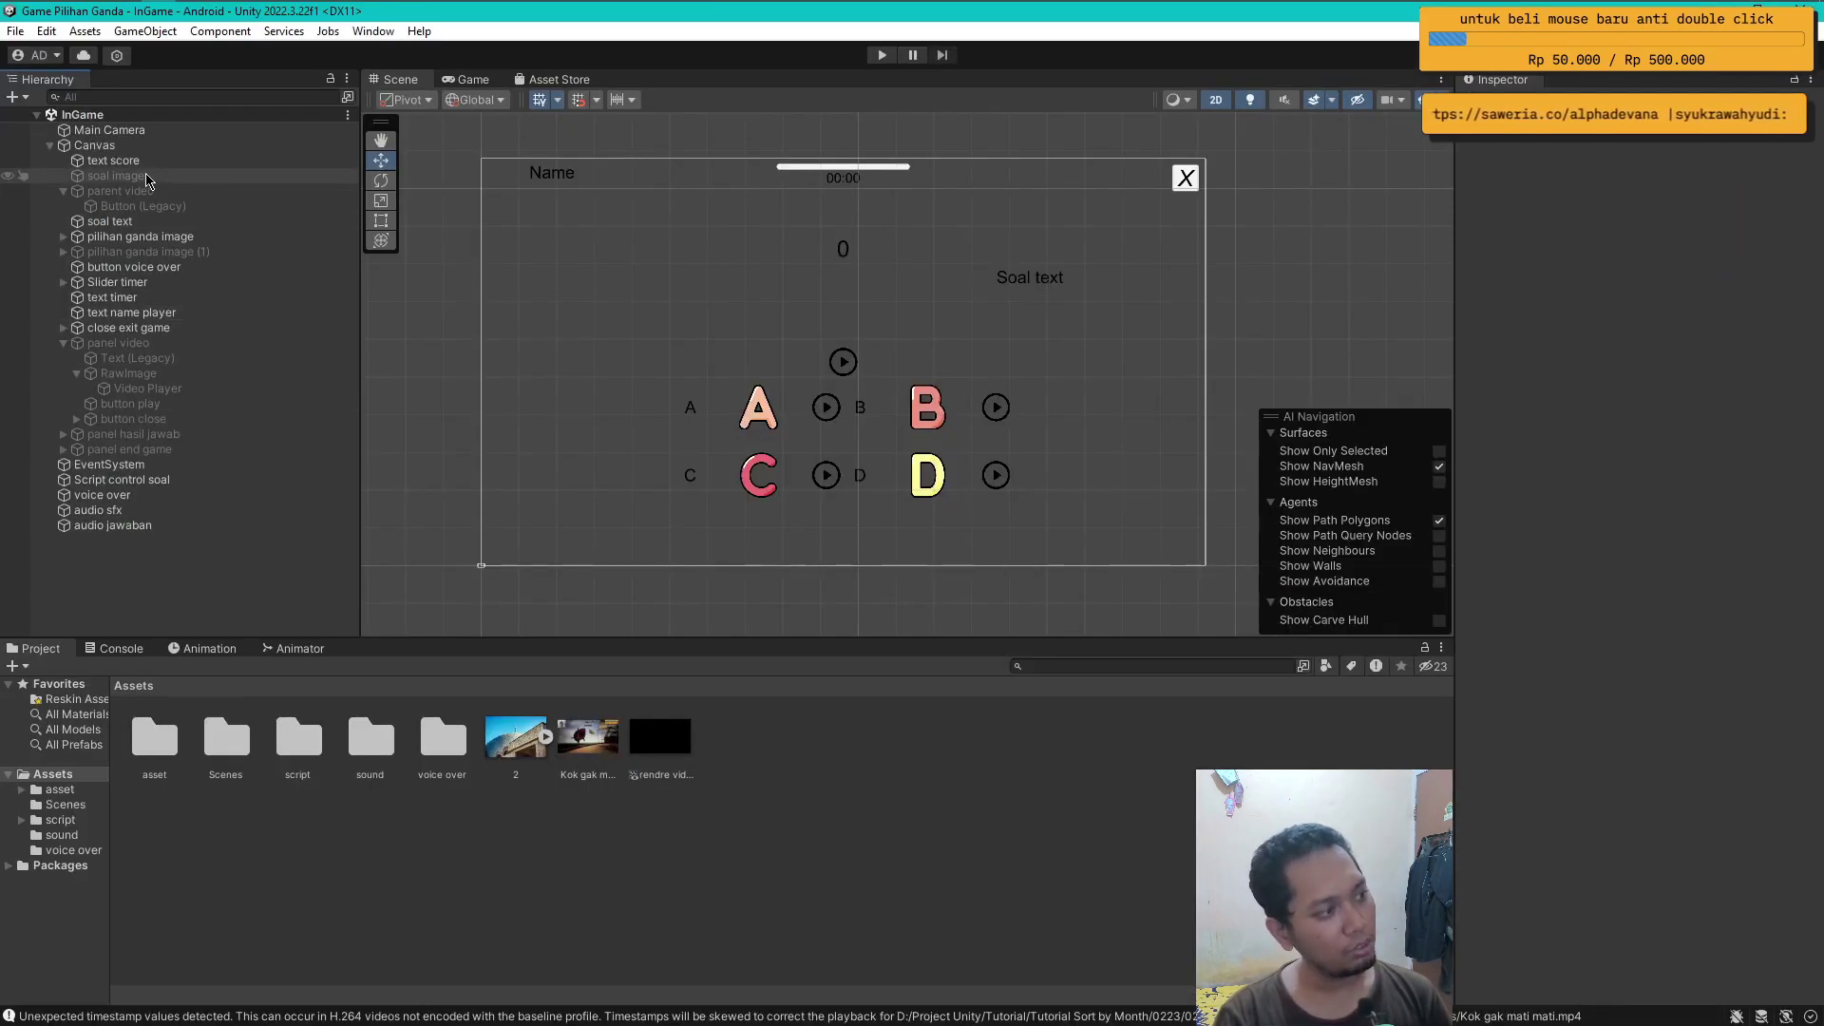
{"action": "left_click", "coordinate": [136, 179]}
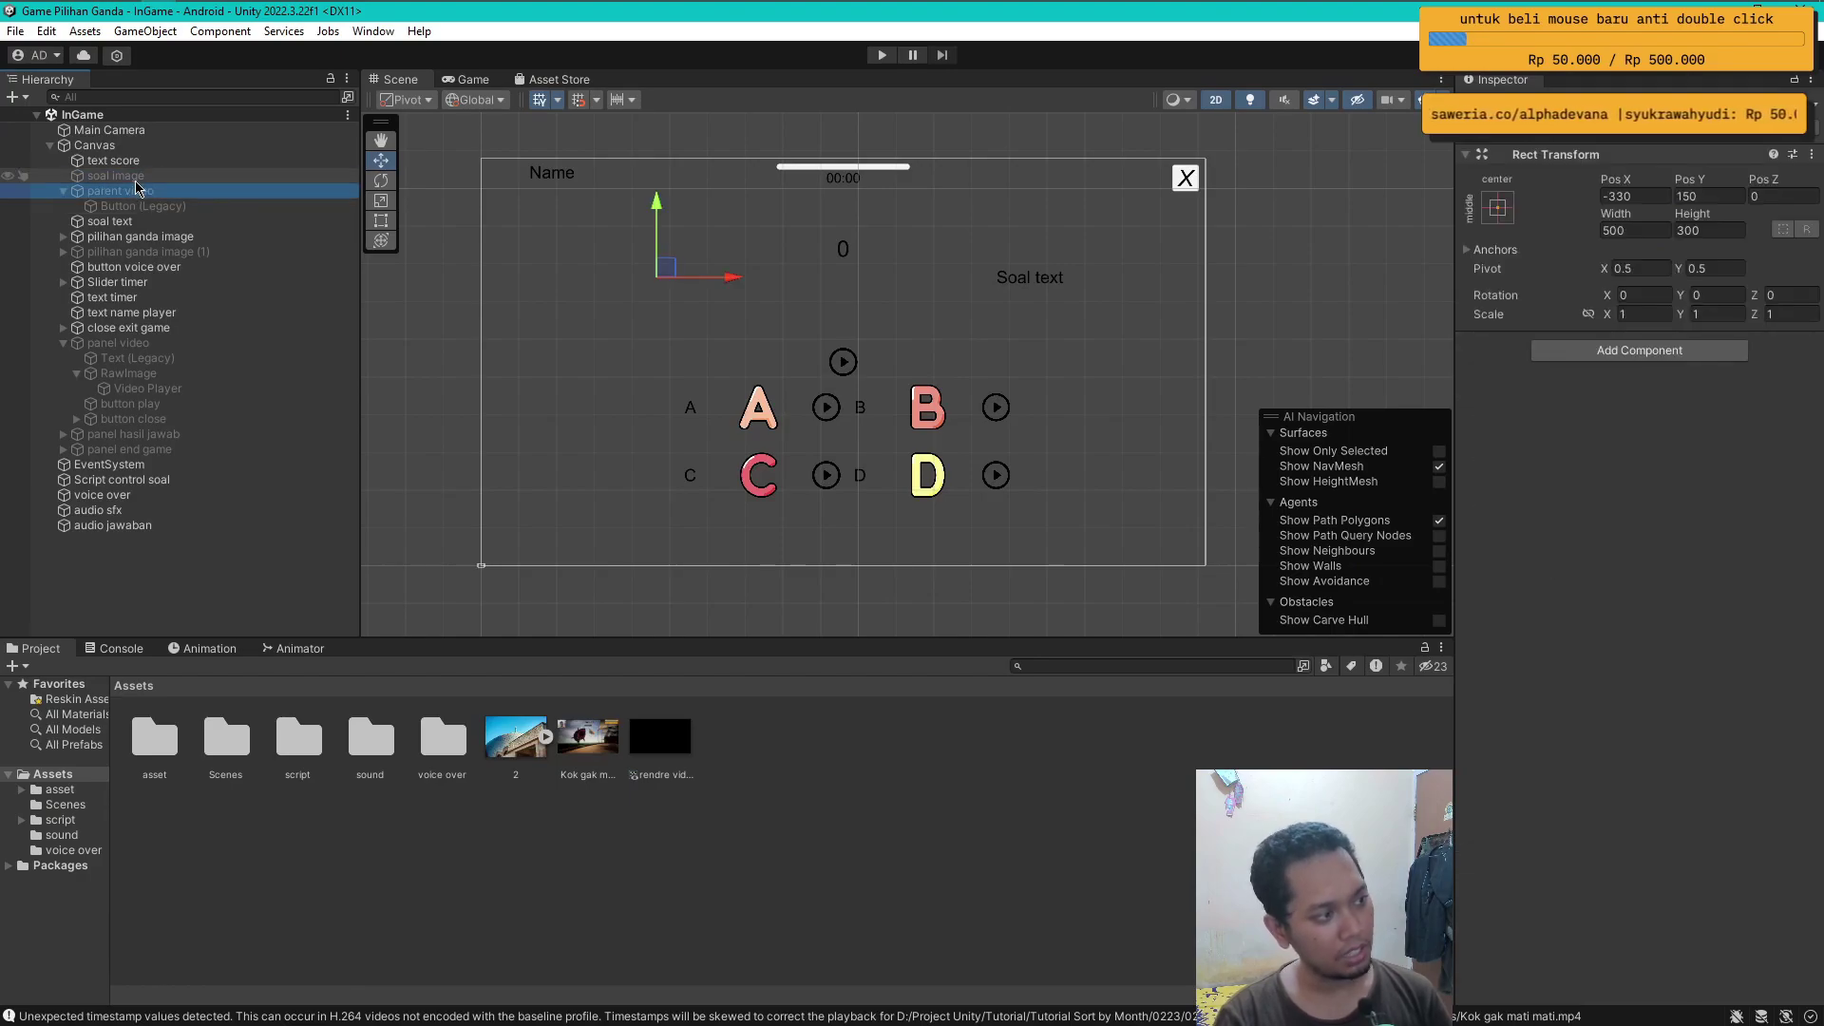
{"action": "key", "text": "alt+Tab"}
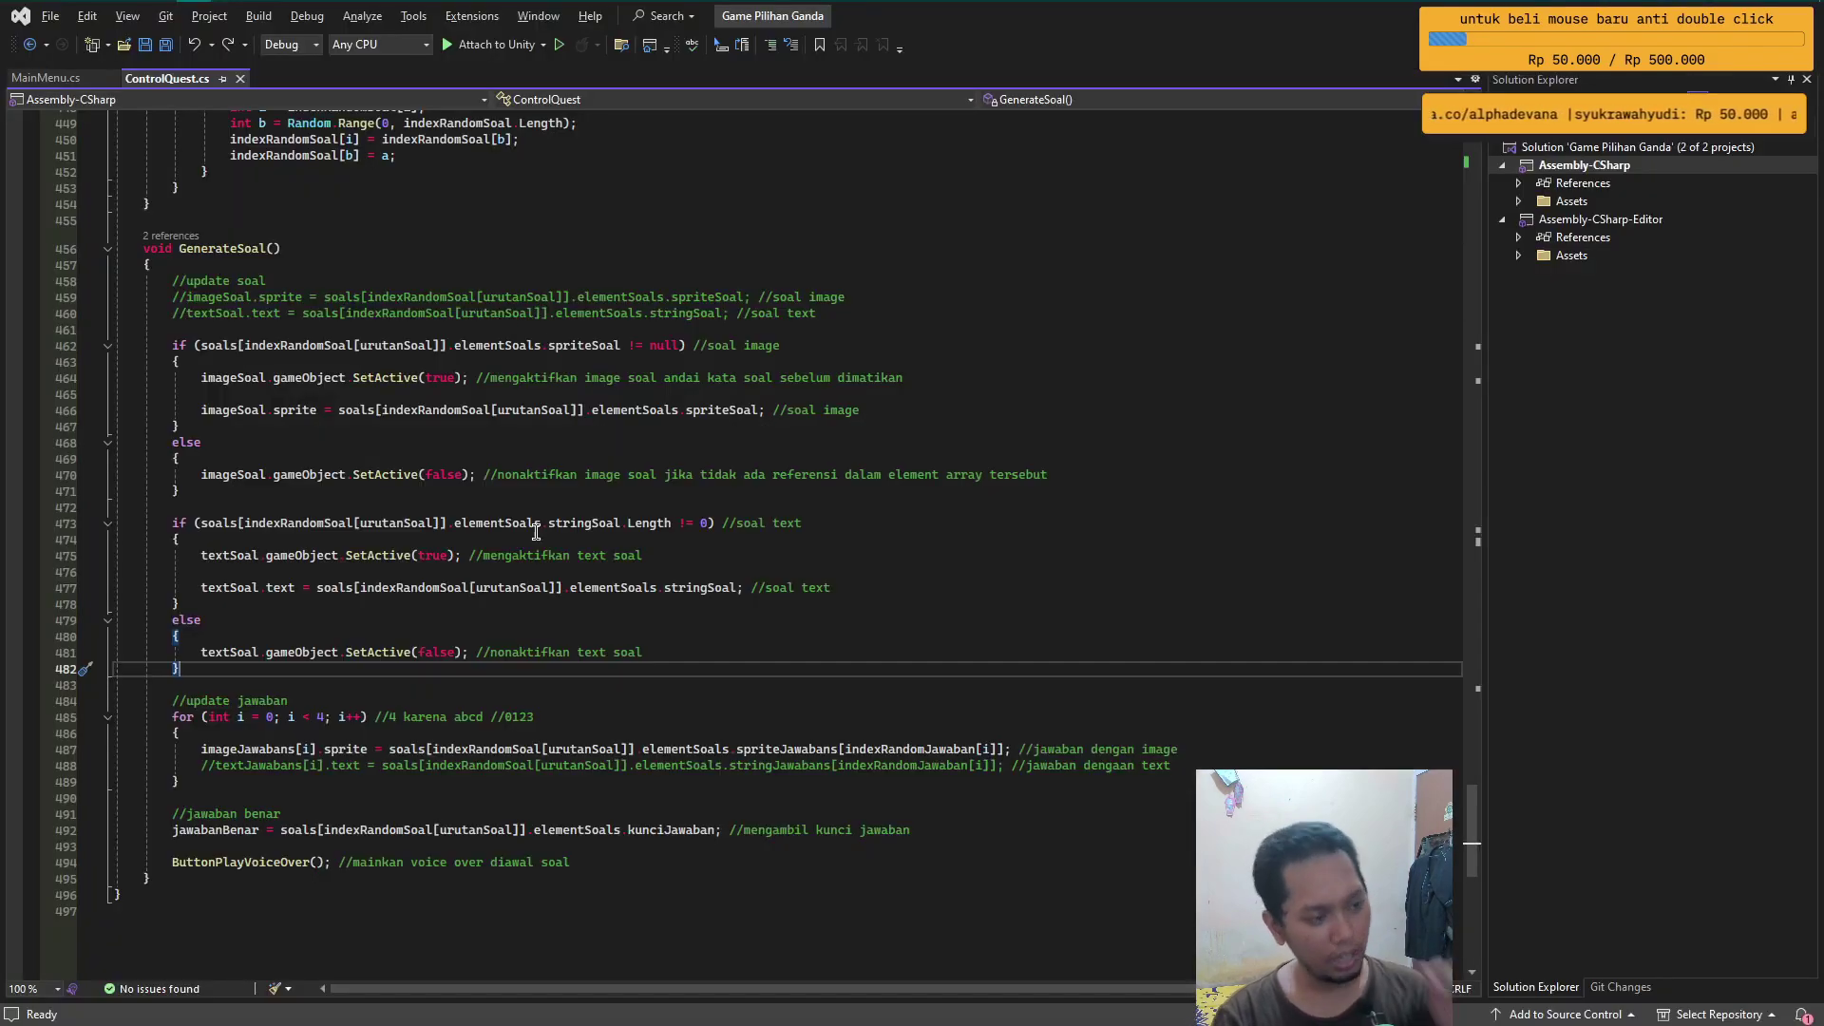
{"action": "scroll", "coordinate": [233, 673], "scroll_direction": "down", "scroll_amount": 1}
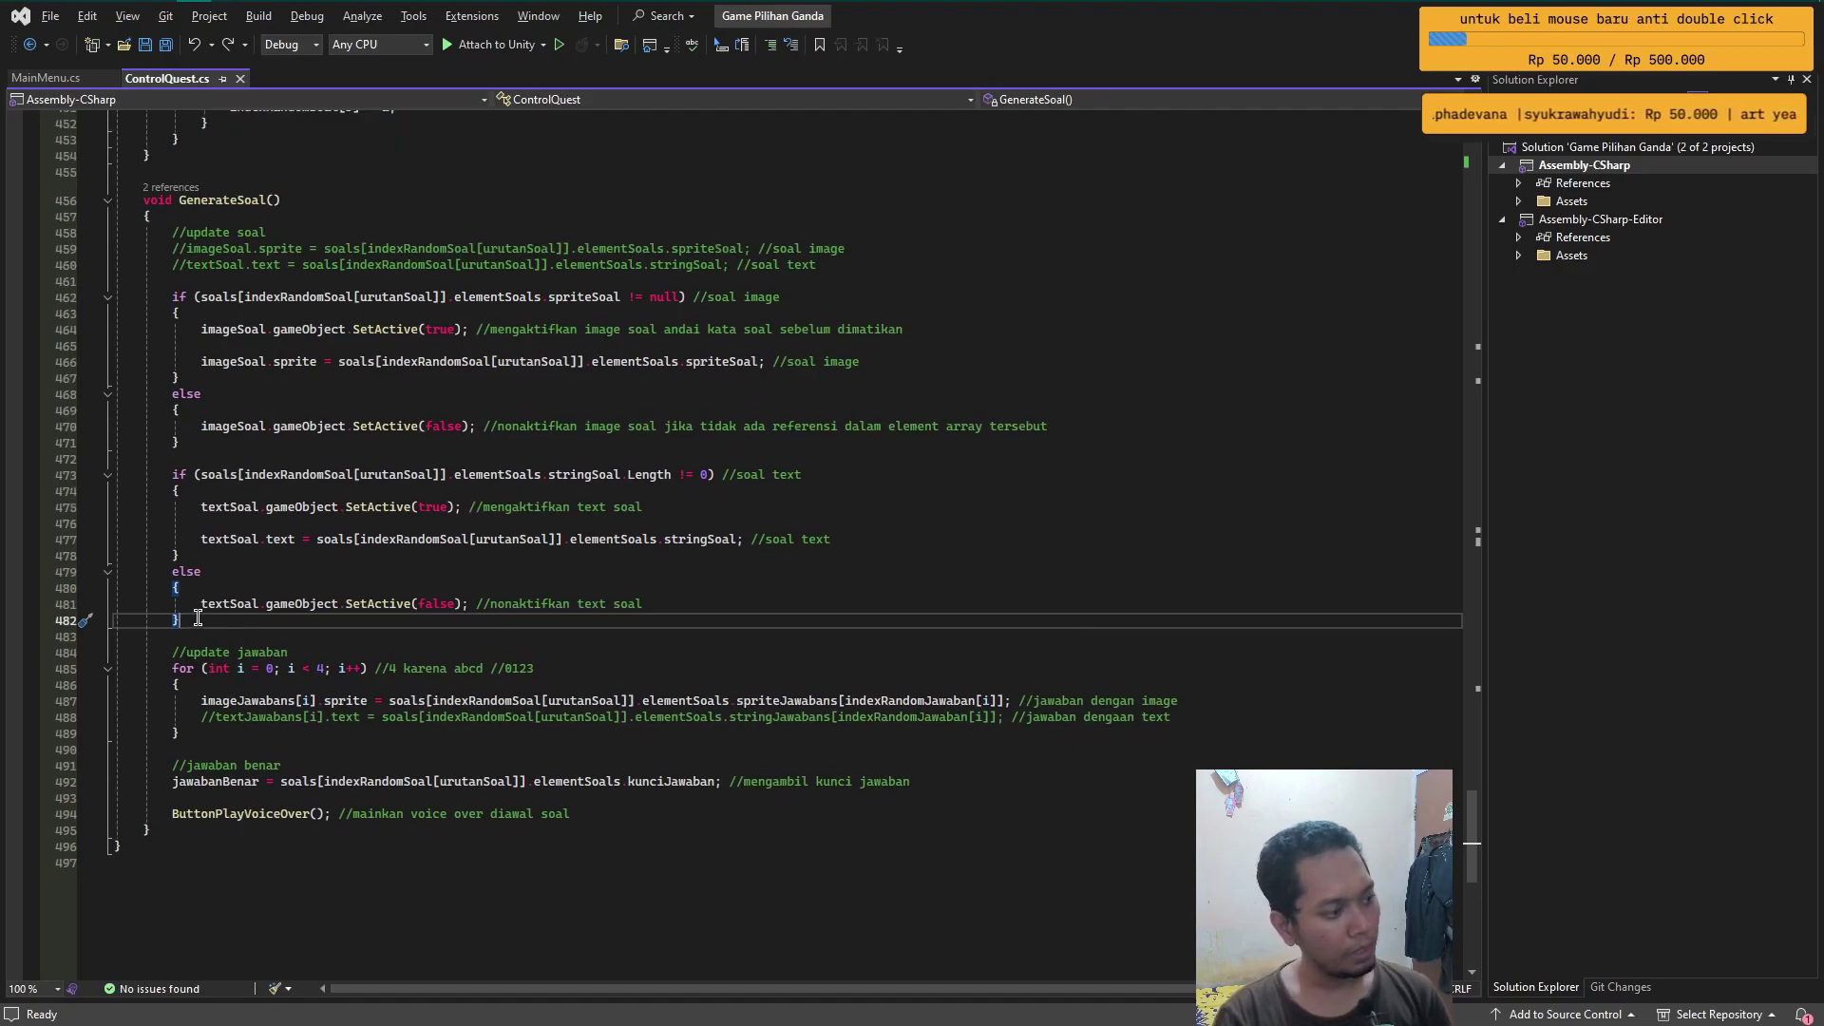
{"action": "key", "text": "Return"}
{"action": "key", "text": "Return"}
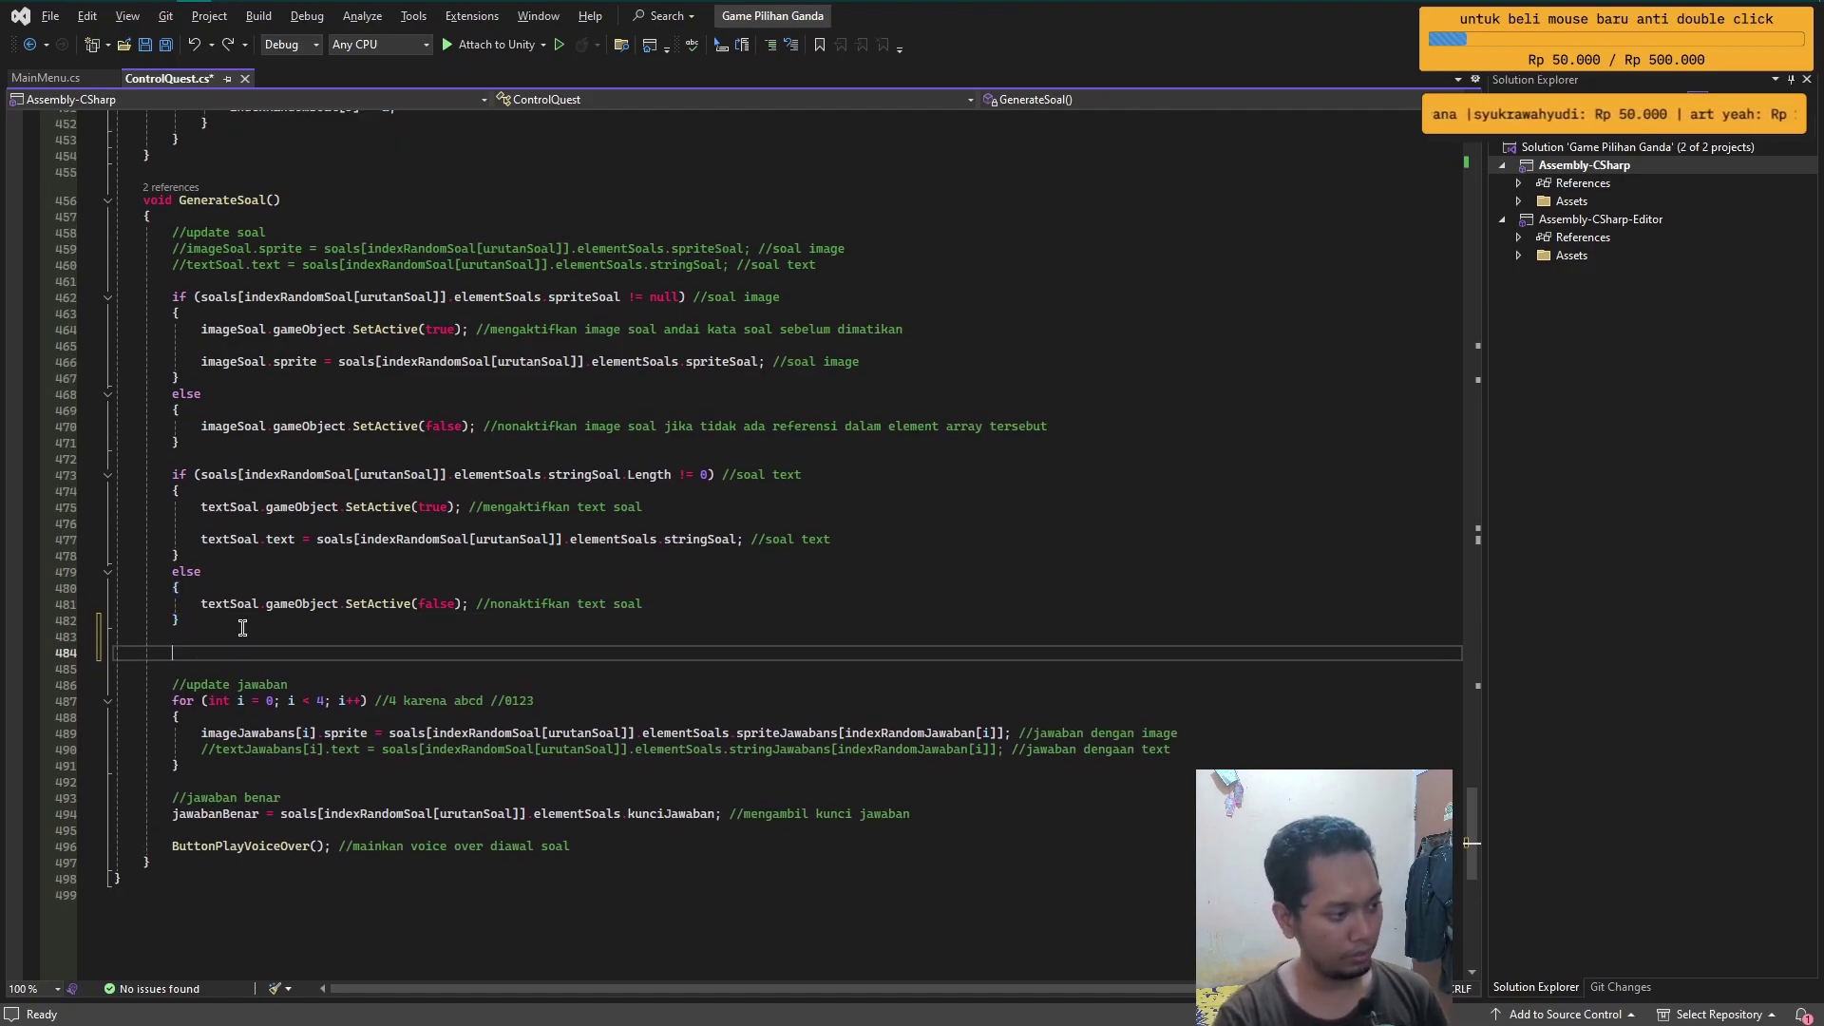
{"action": "key", "text": "Return"}
- Insert an empty if snippet below the else block
{"action": "type", "text": "if"}
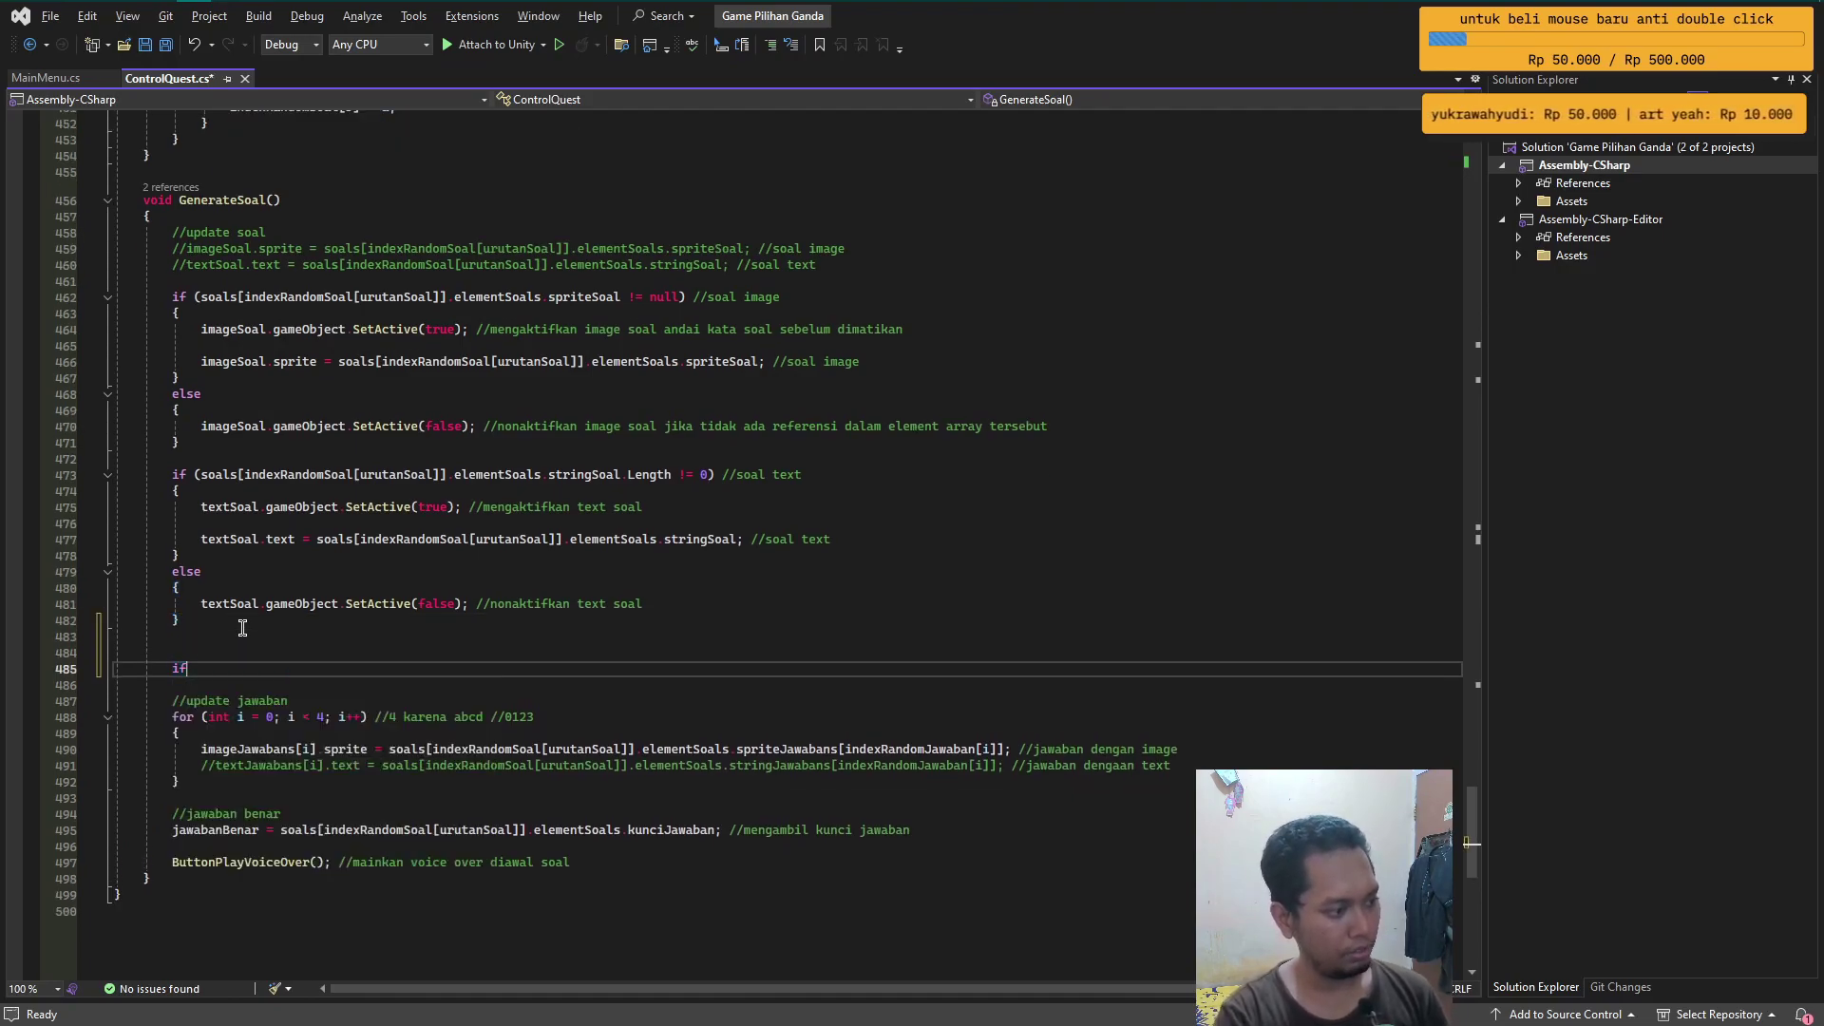
{"action": "key", "text": "Tab"}
{"action": "key", "text": "Tab"}
{"action": "key", "text": "Up"}
{"action": "key", "text": "Delete"}
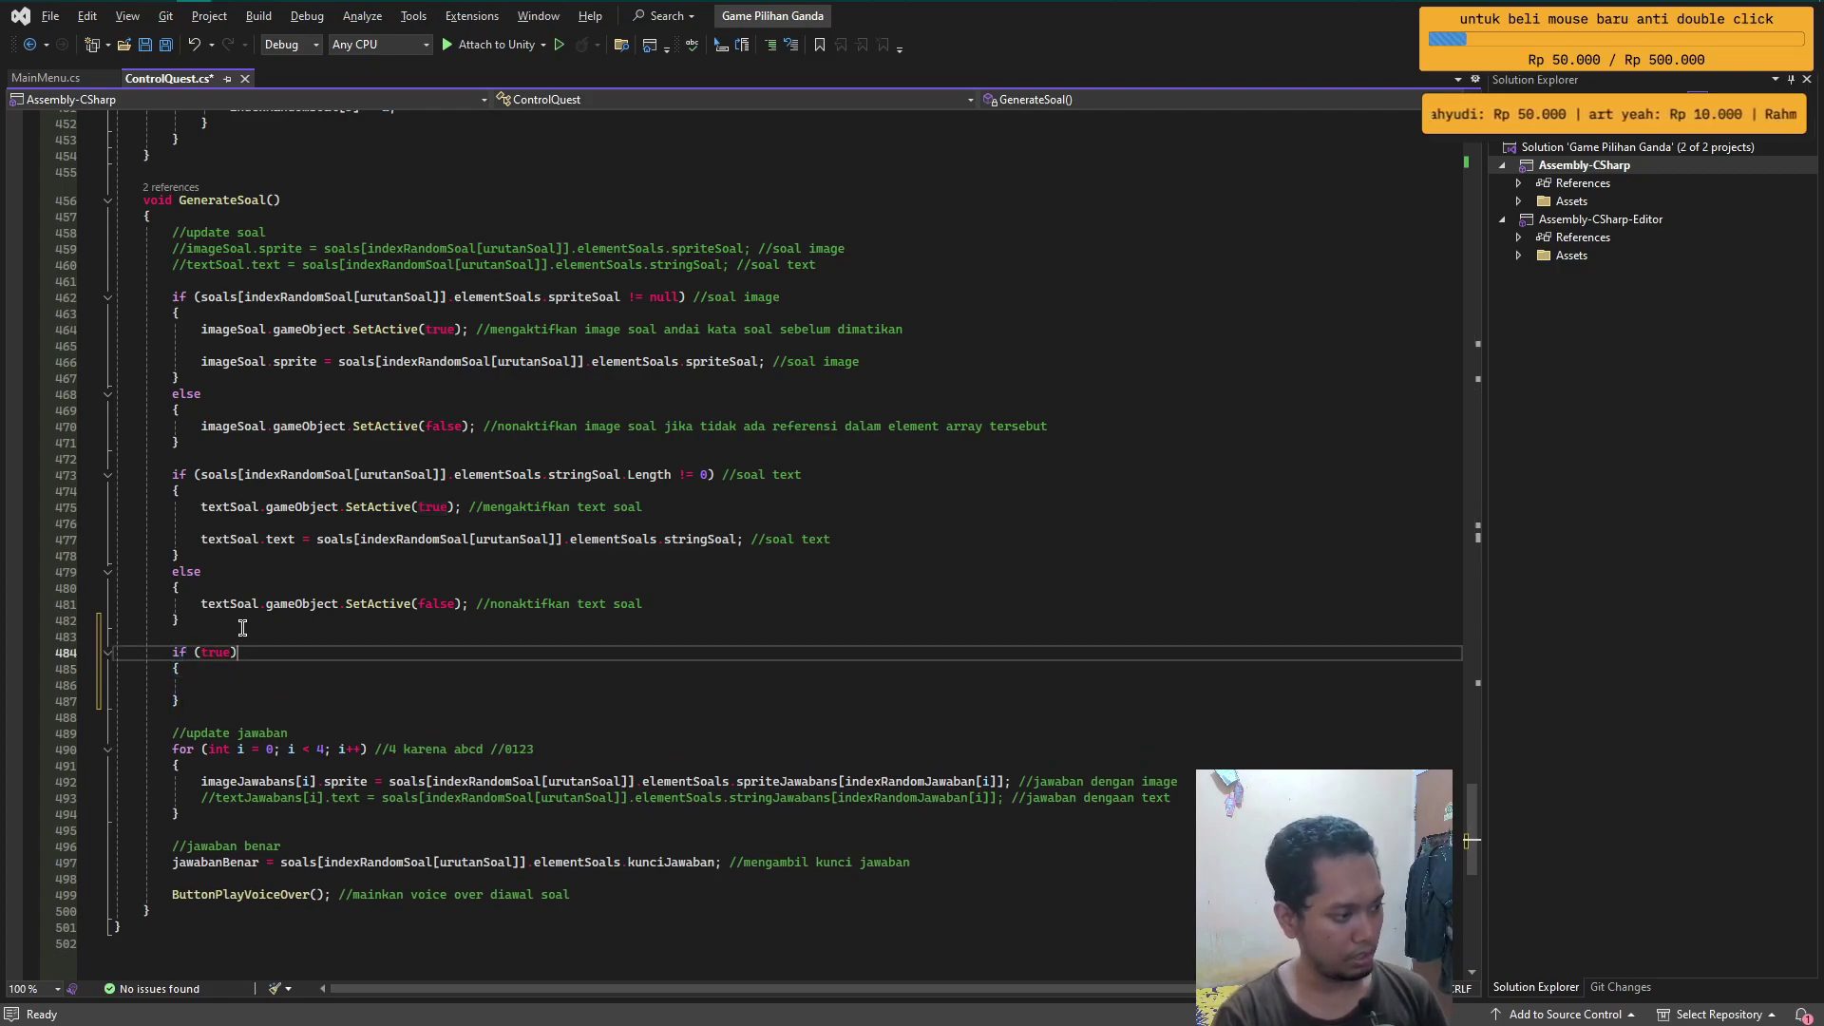
- Write the condition soals[indexRandomSoal[urutanSoal]].elementSoals.videoClipSoal != null
{"action": "key", "text": "ctrl+Right"}
{"action": "key", "text": "ctrl+Right"}
{"action": "key", "text": "ctrl+shift+Right"}
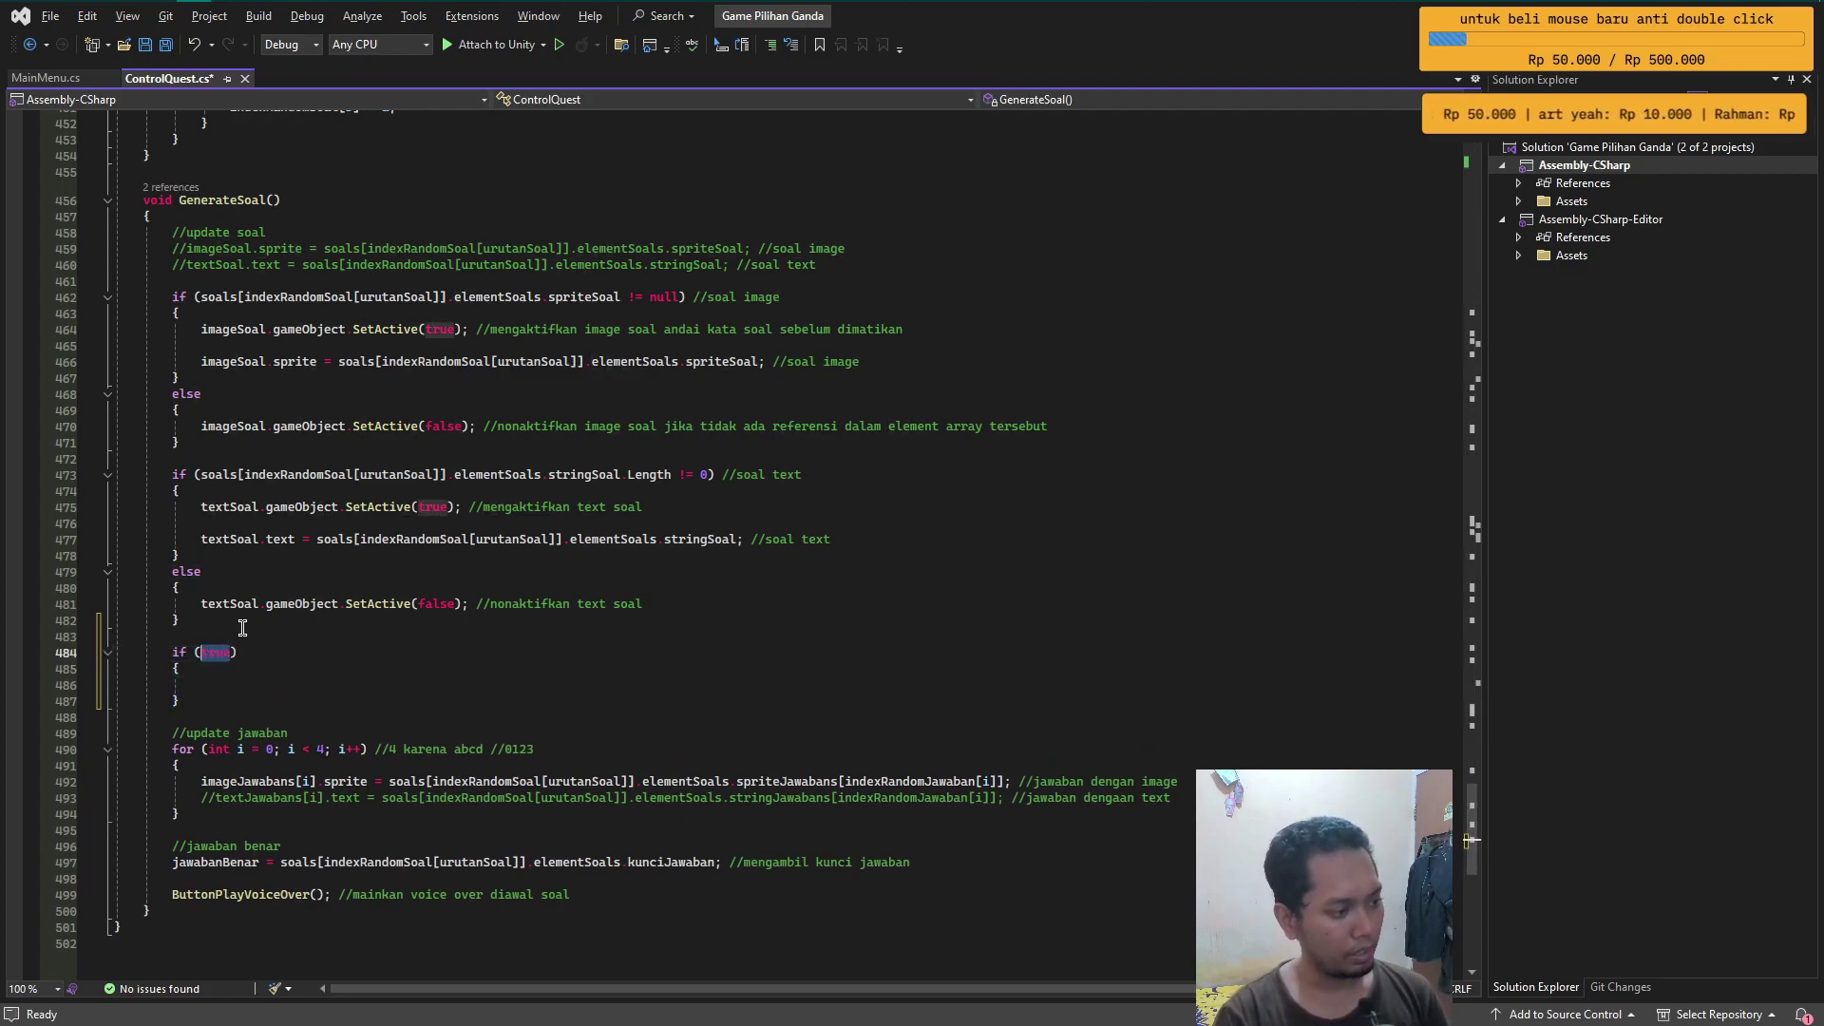
{"action": "type", "text": "soal"}
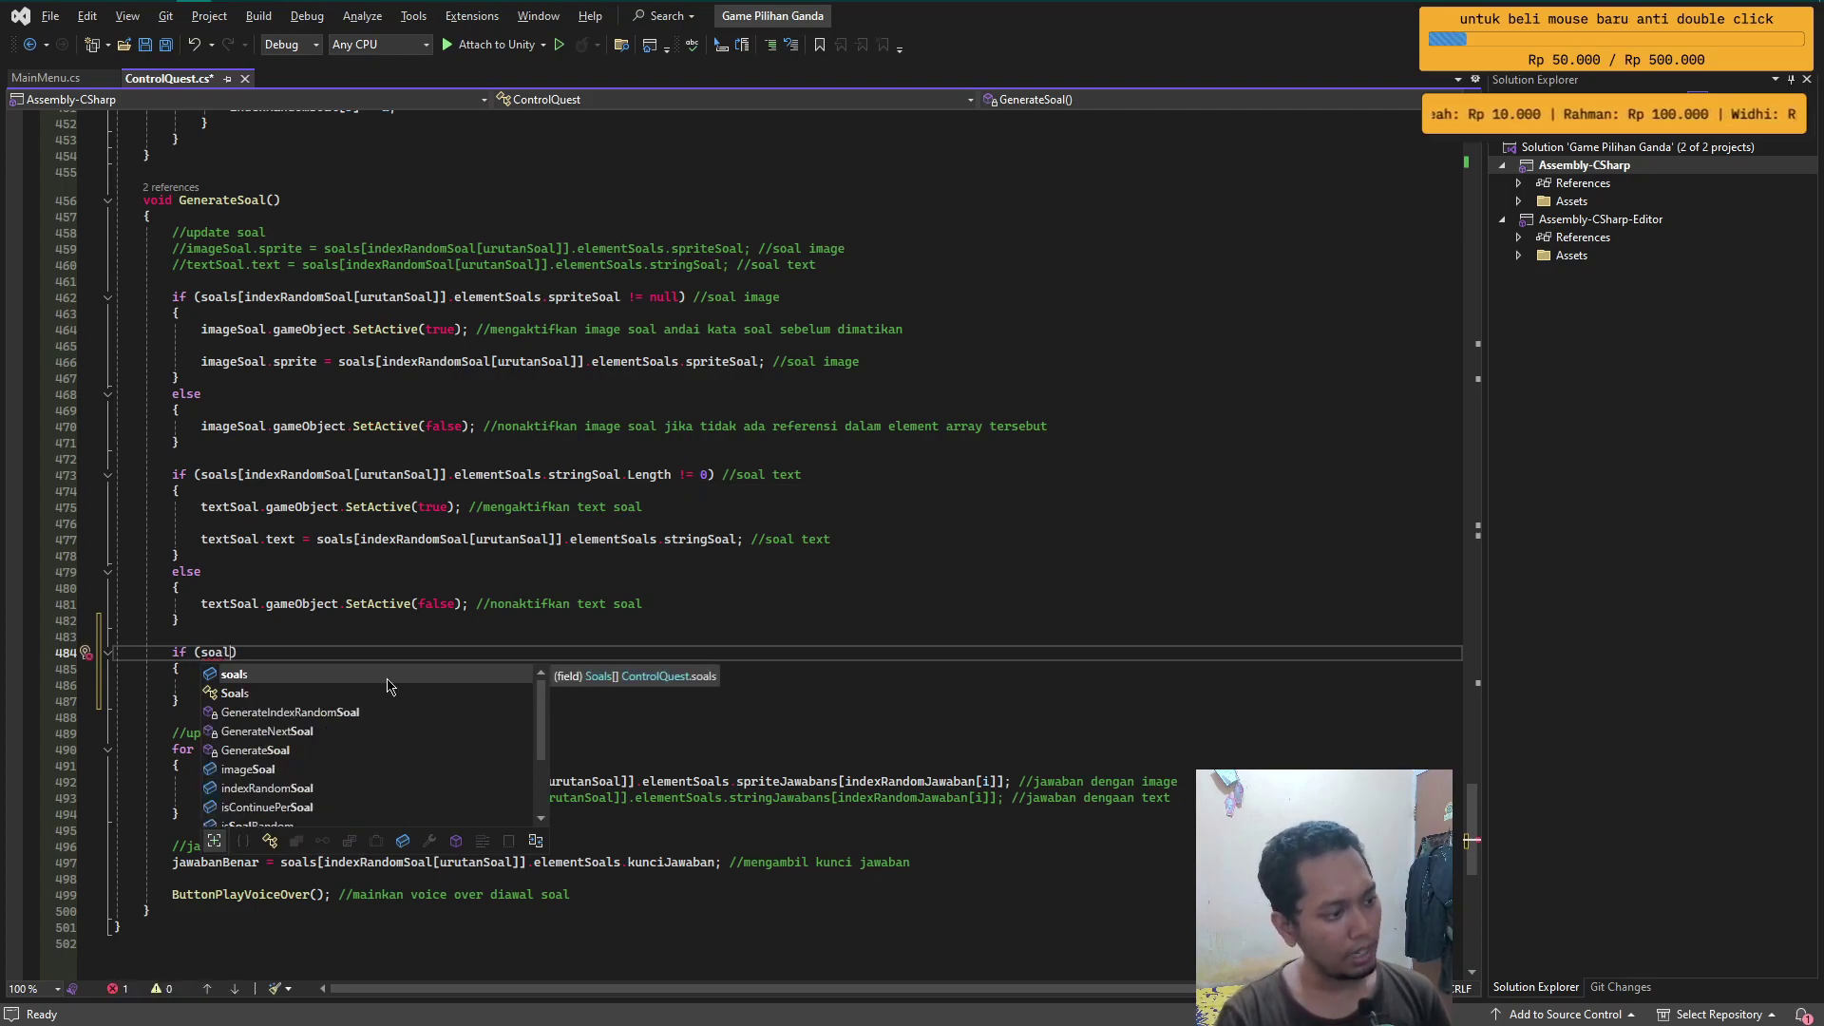
{"action": "type", "text": "["}
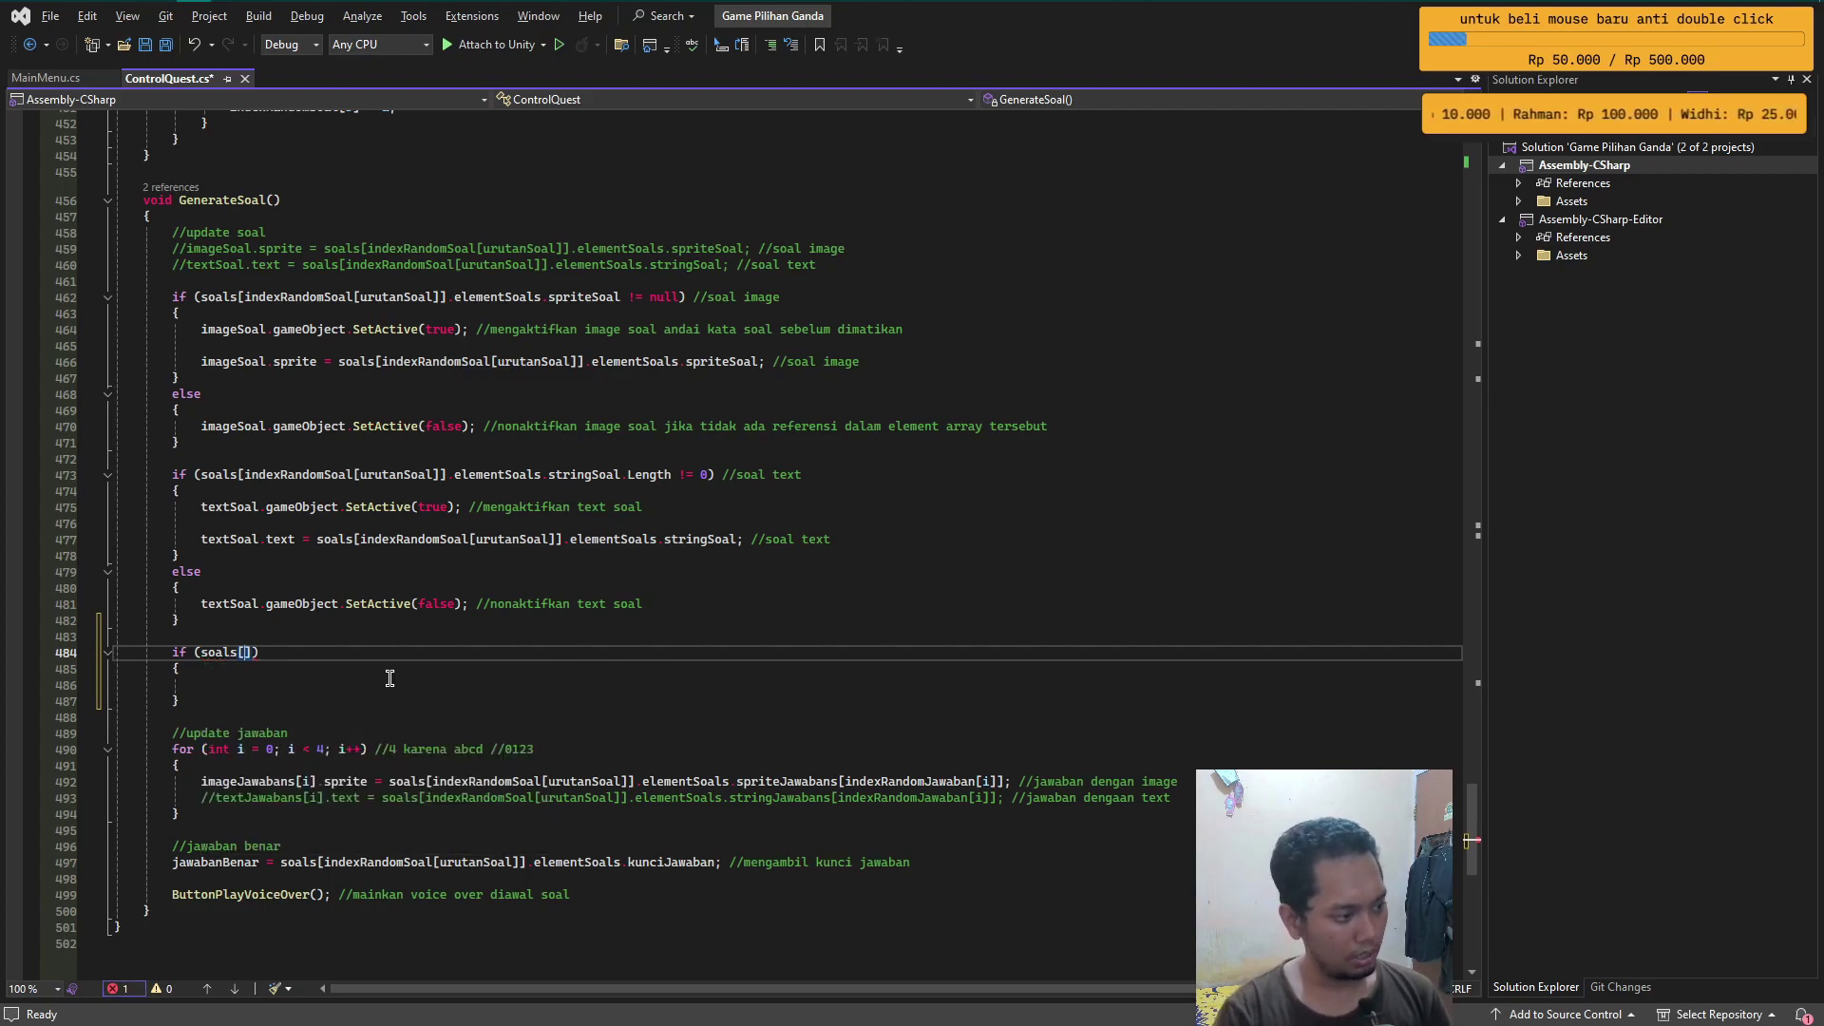
{"action": "type", "text": "index"}
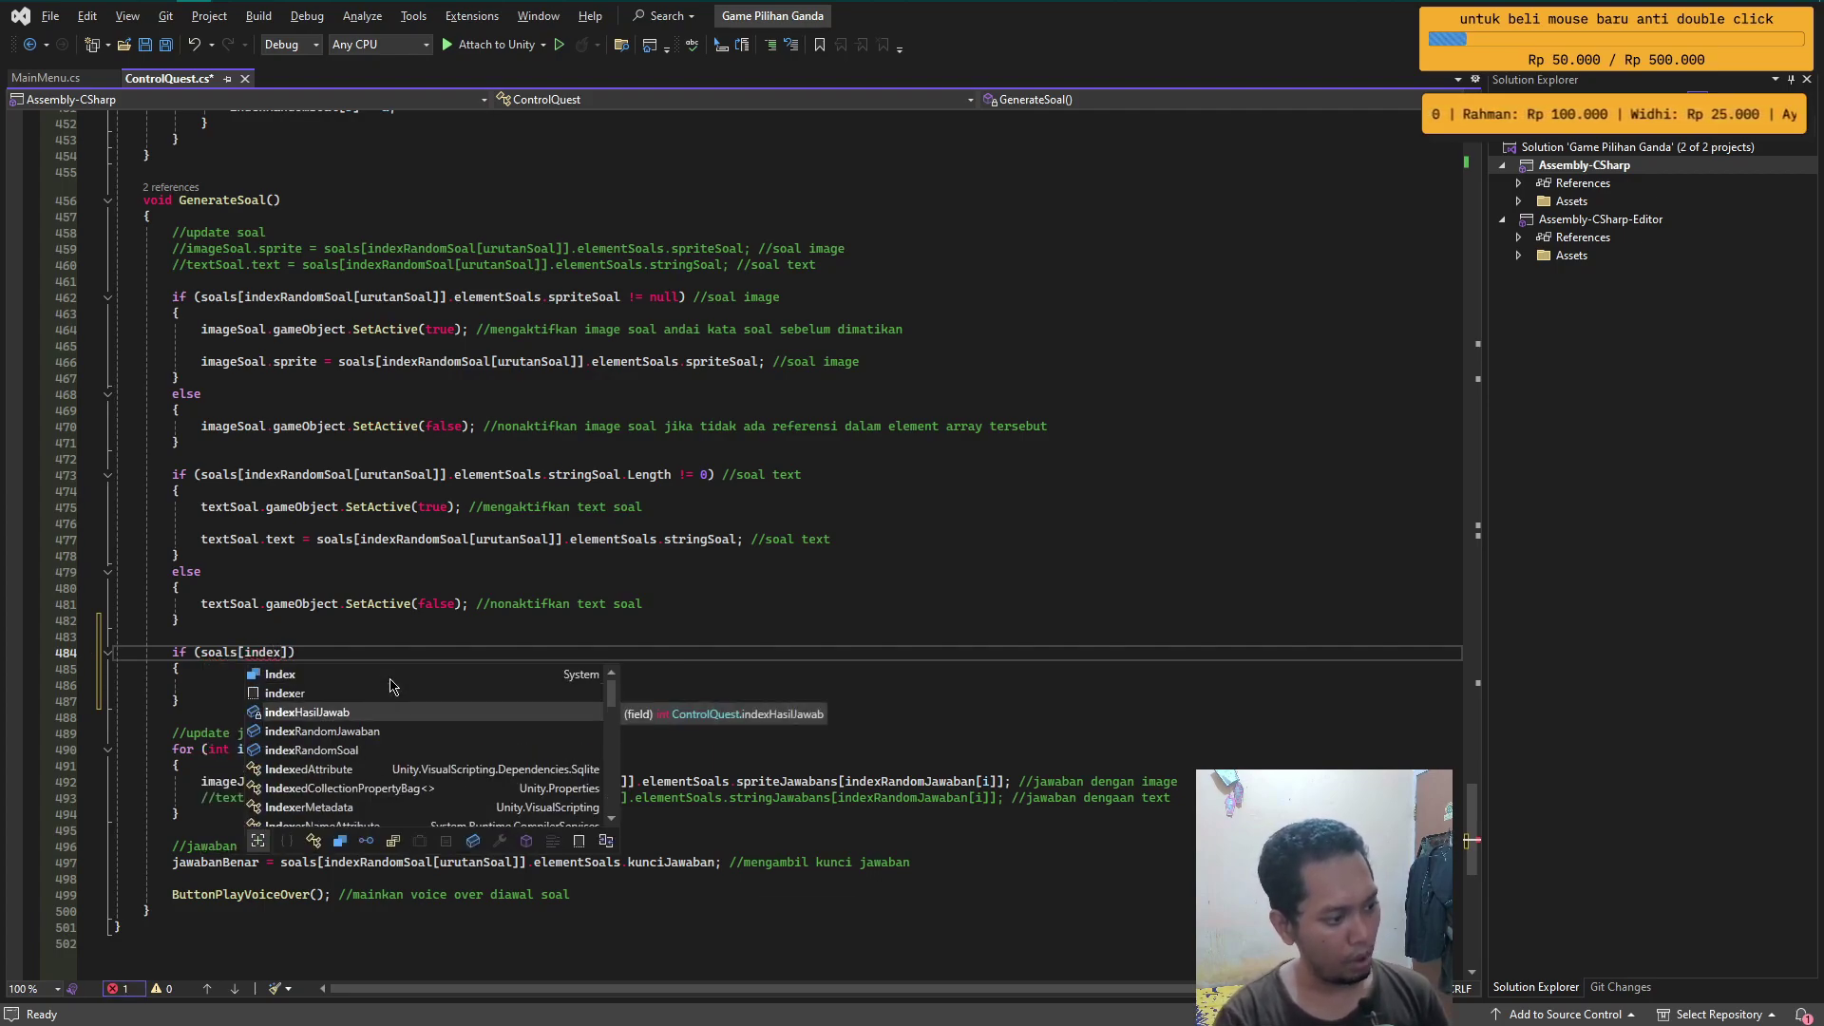
{"action": "key", "text": "Down"}
{"action": "key", "text": "Down"}
{"action": "key", "text": "Tab"}
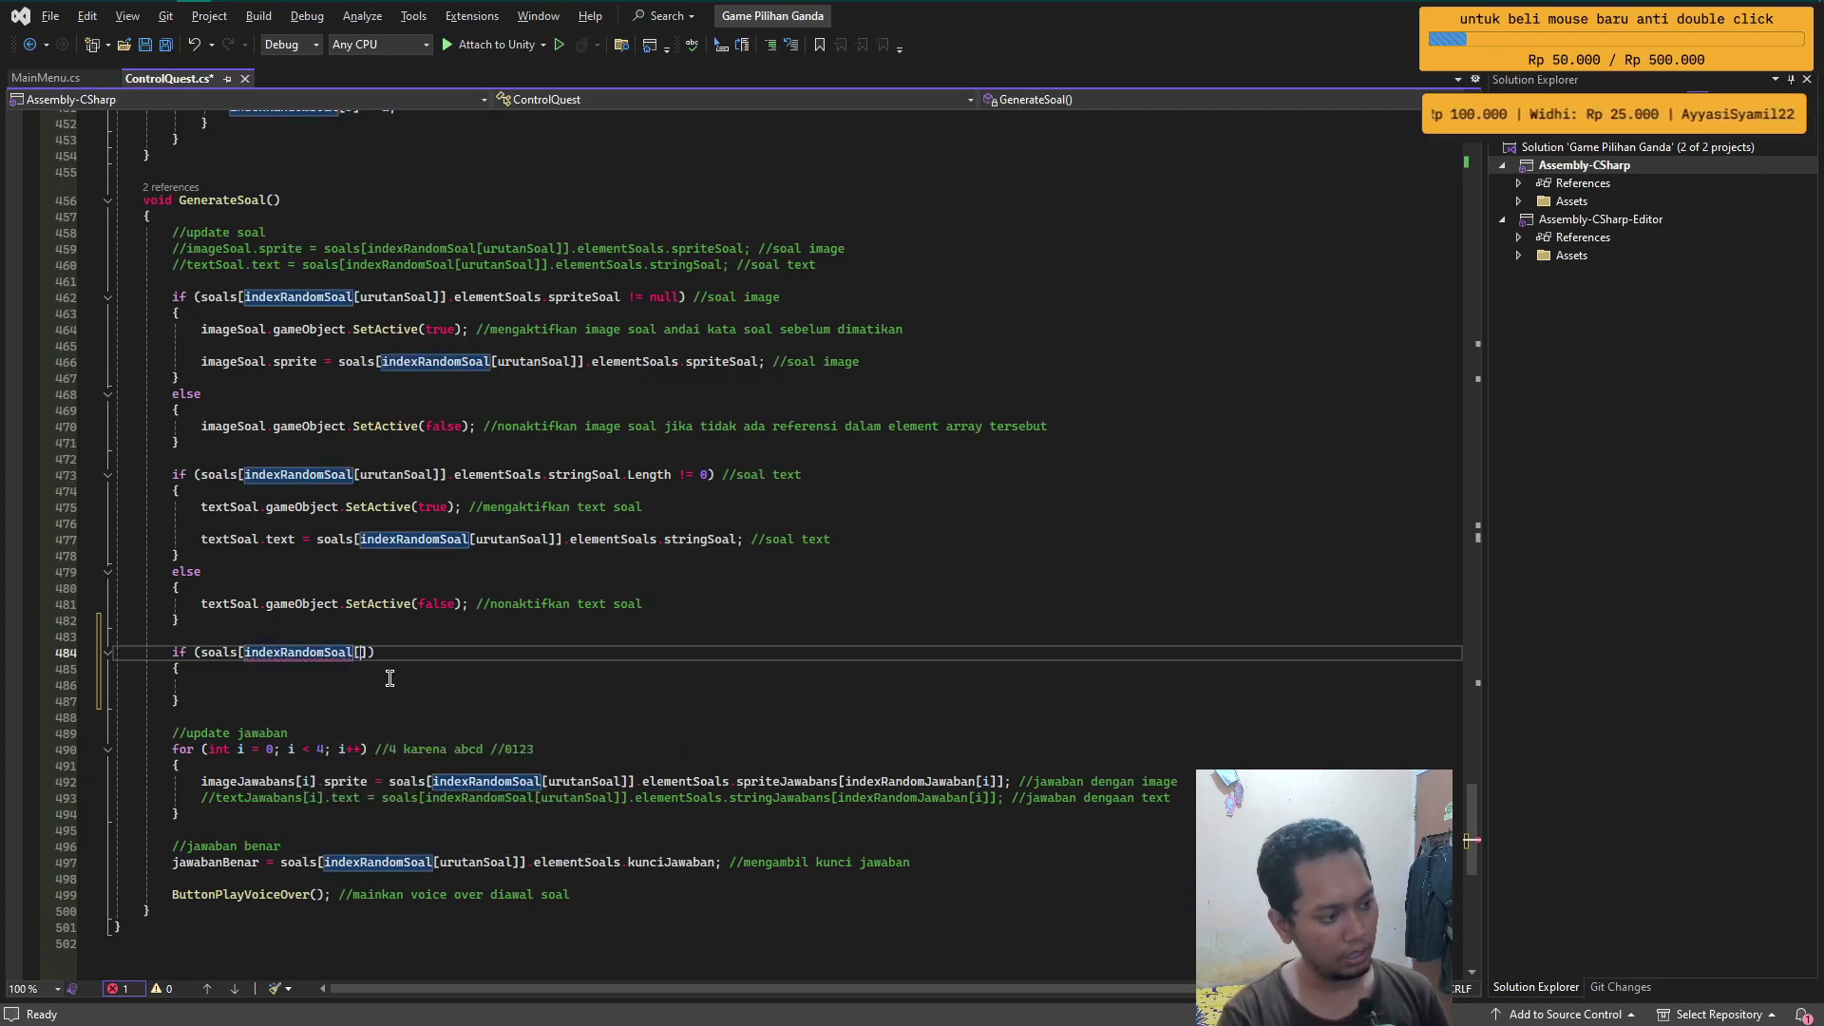
{"action": "type", "text": "["}
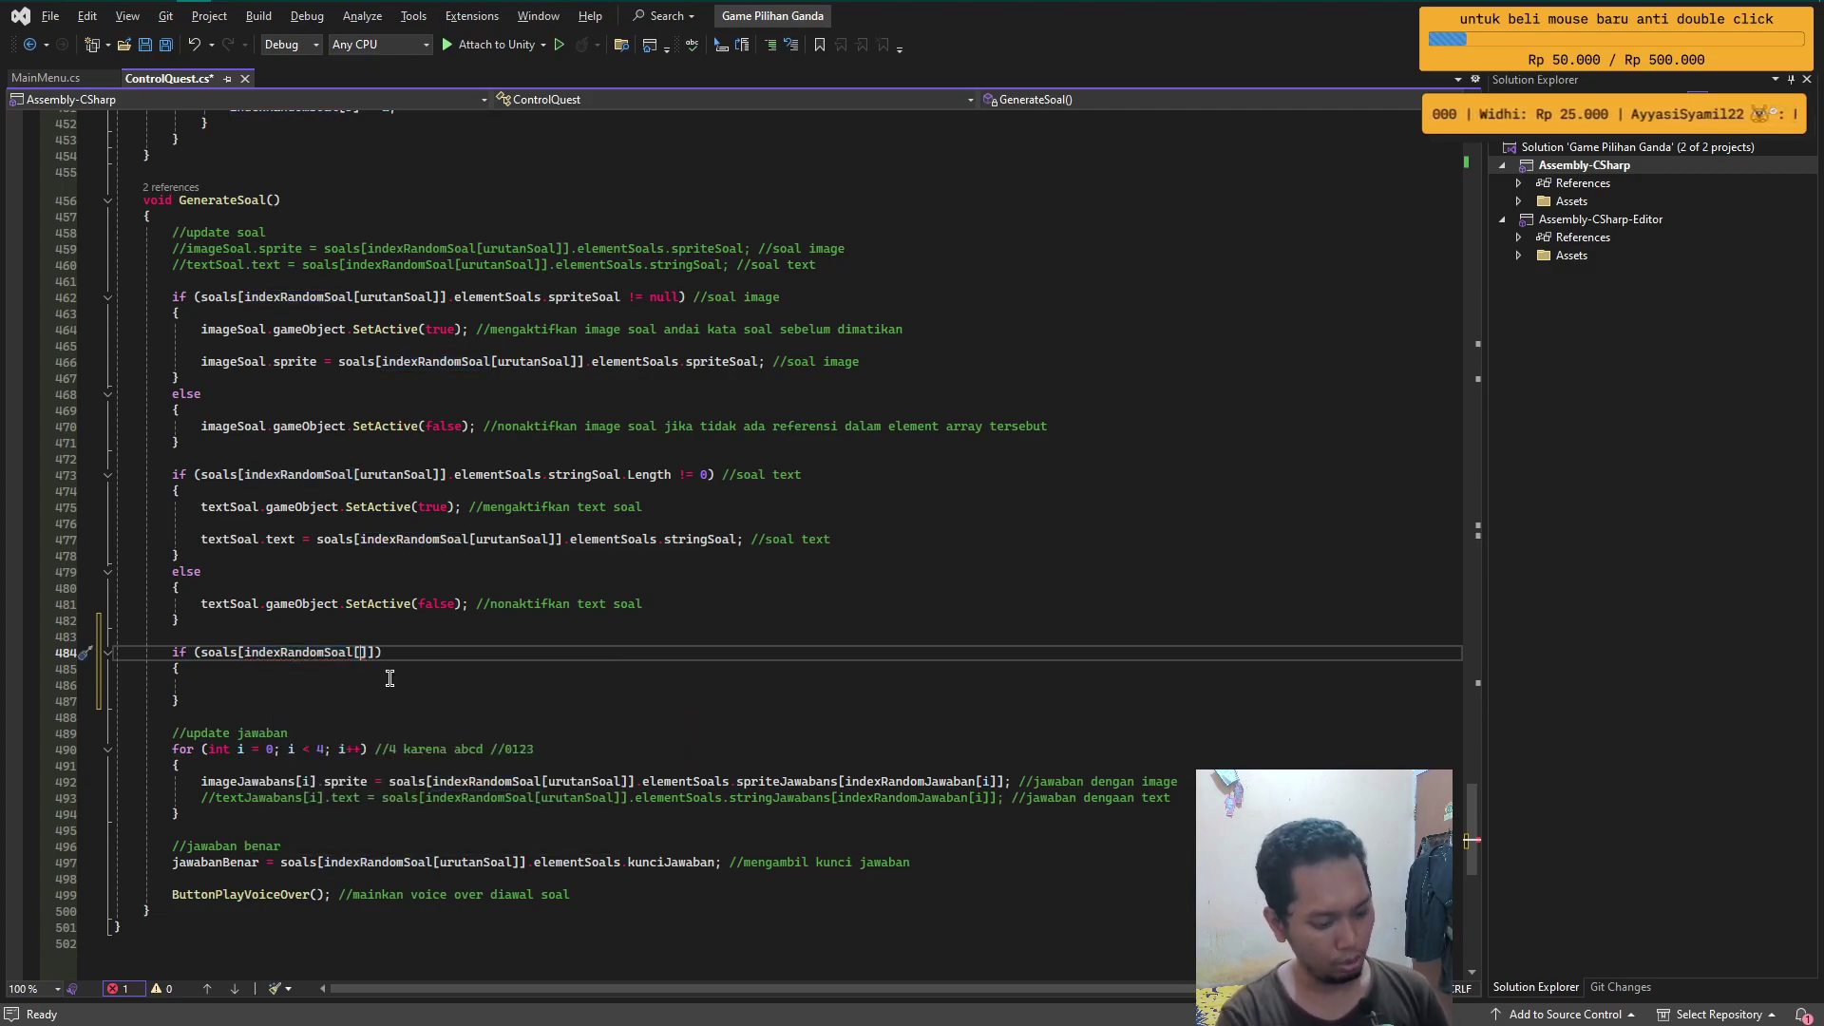
{"action": "type", "text": "ur"}
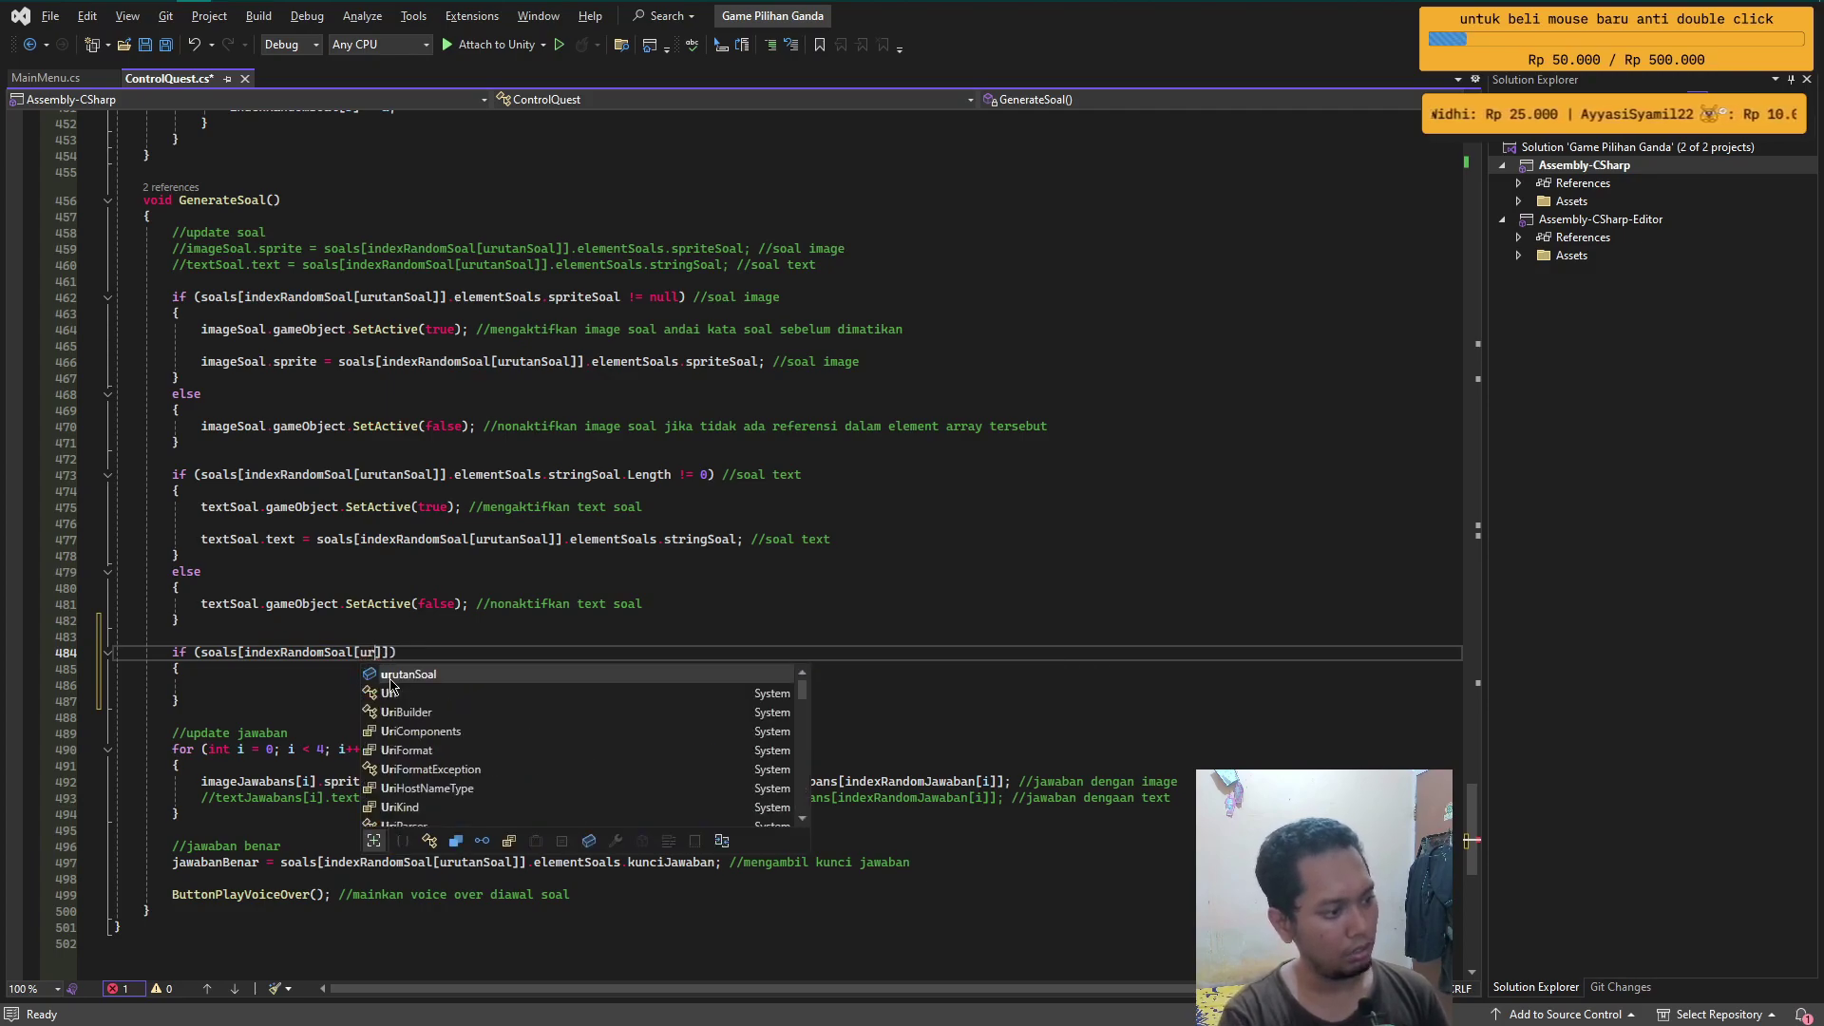
{"action": "key", "text": "Tab"}
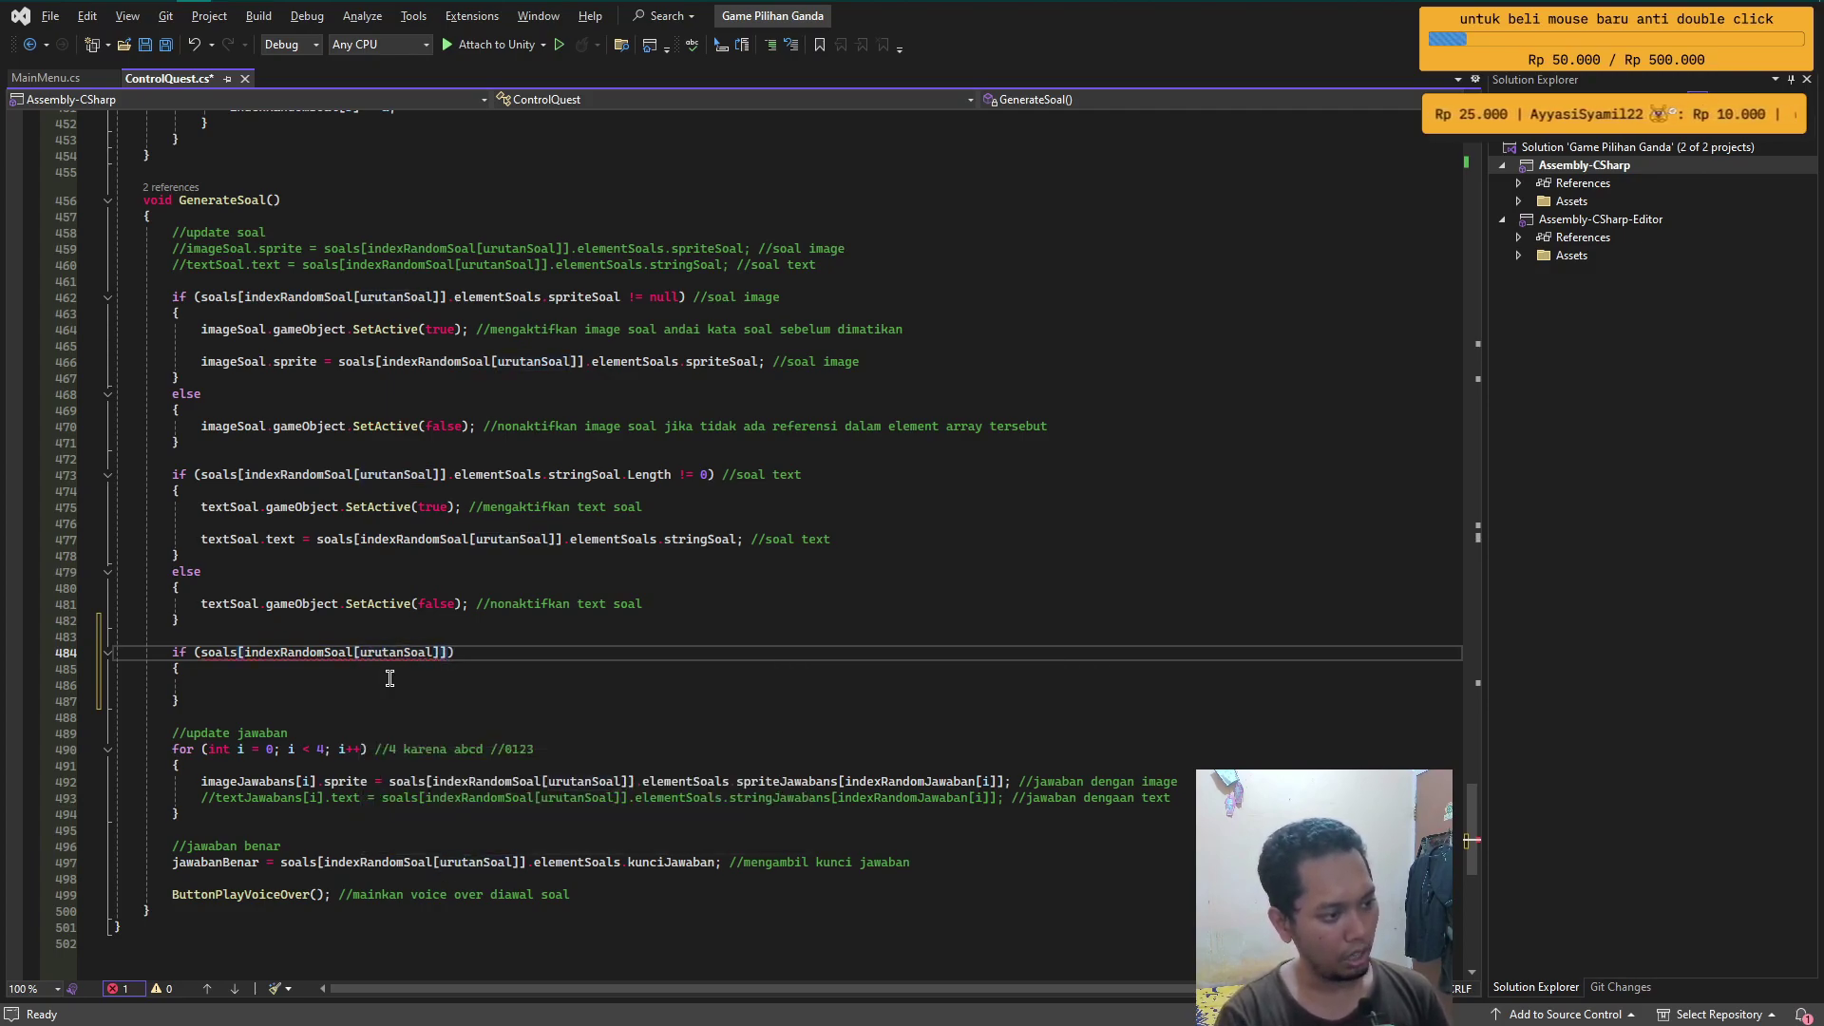
{"action": "type", "text": ".elem"}
{"action": "key", "text": "Tab"}
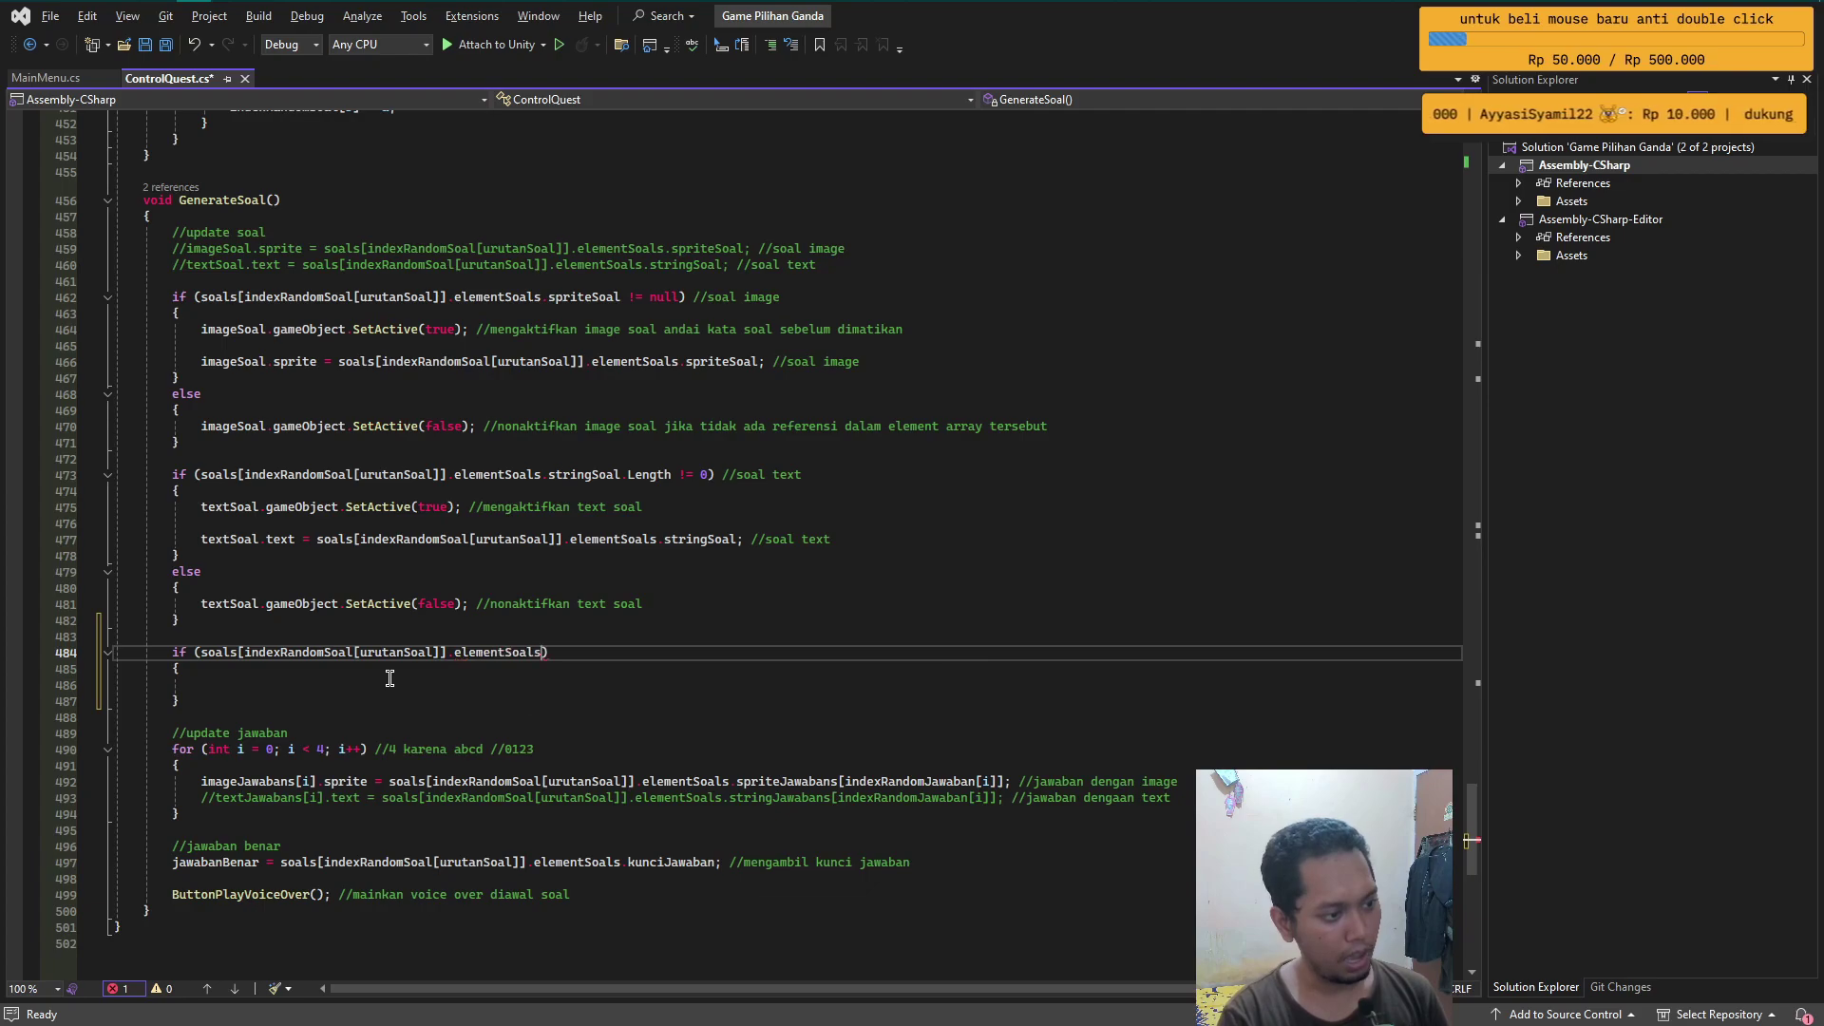
{"action": "type", "text": "."}
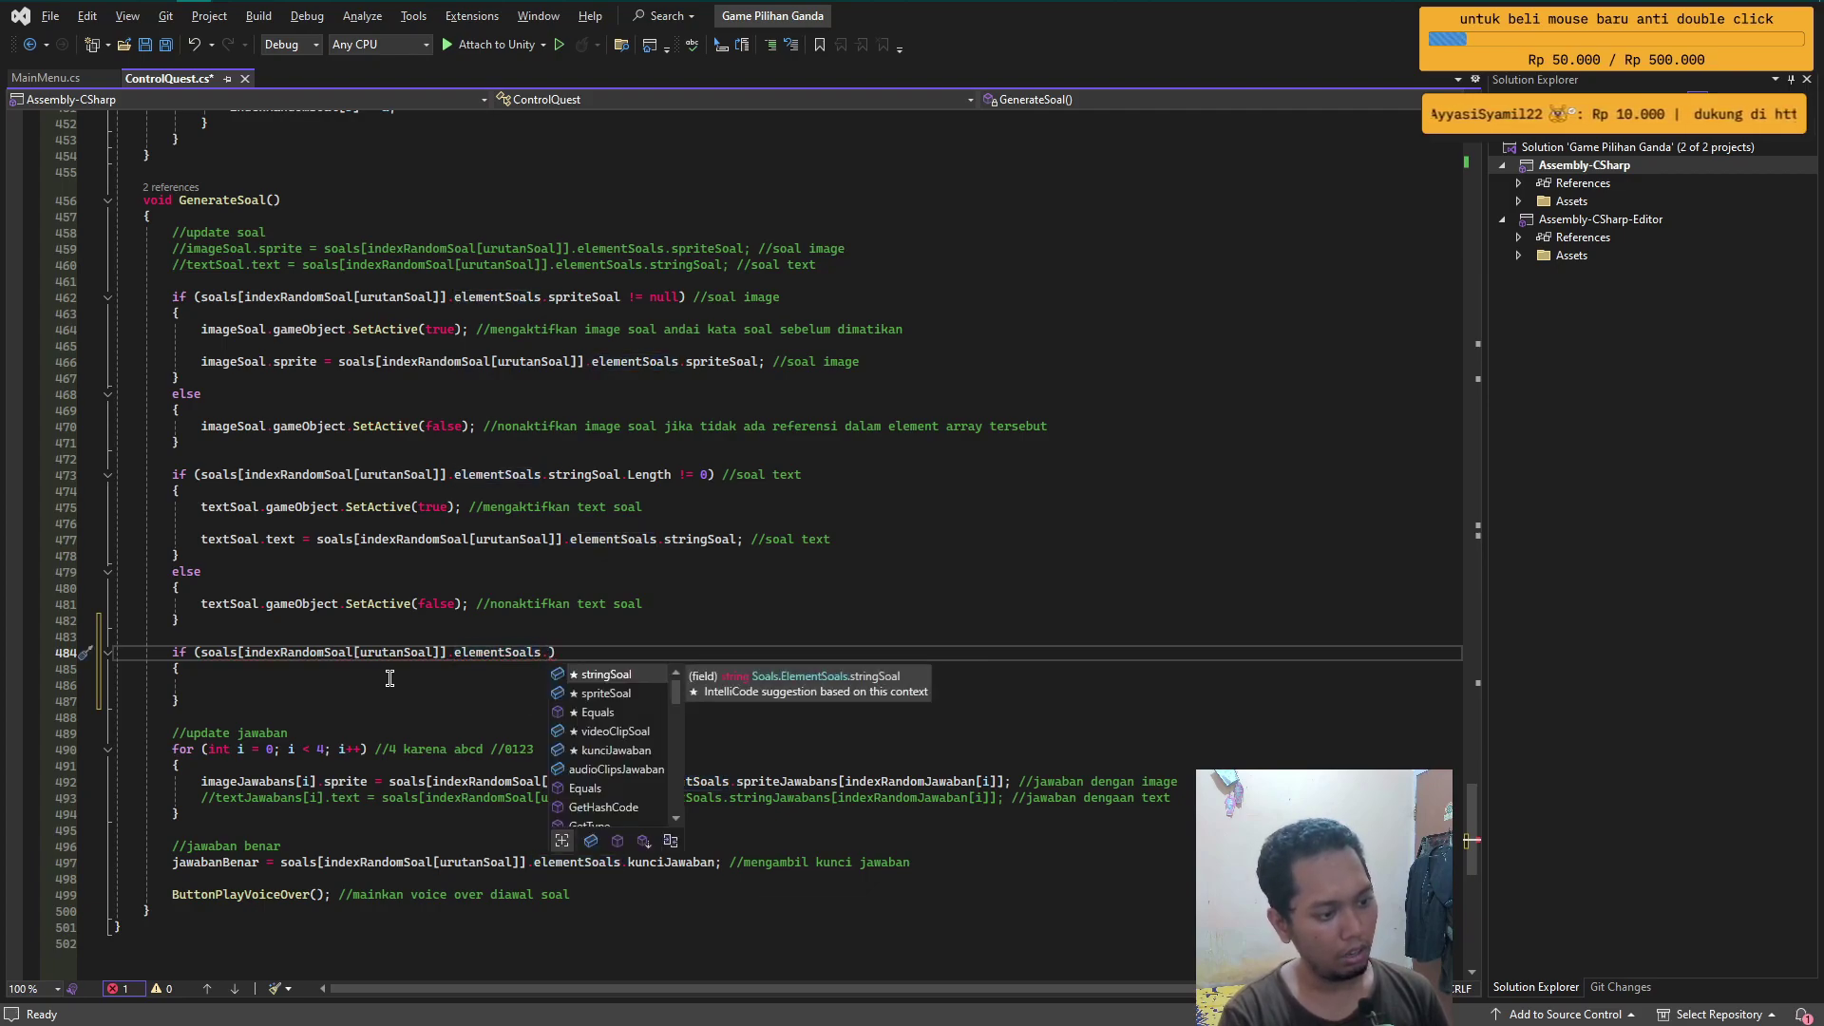
{"action": "type", "text": "vide"}
{"action": "key", "text": "Tab"}
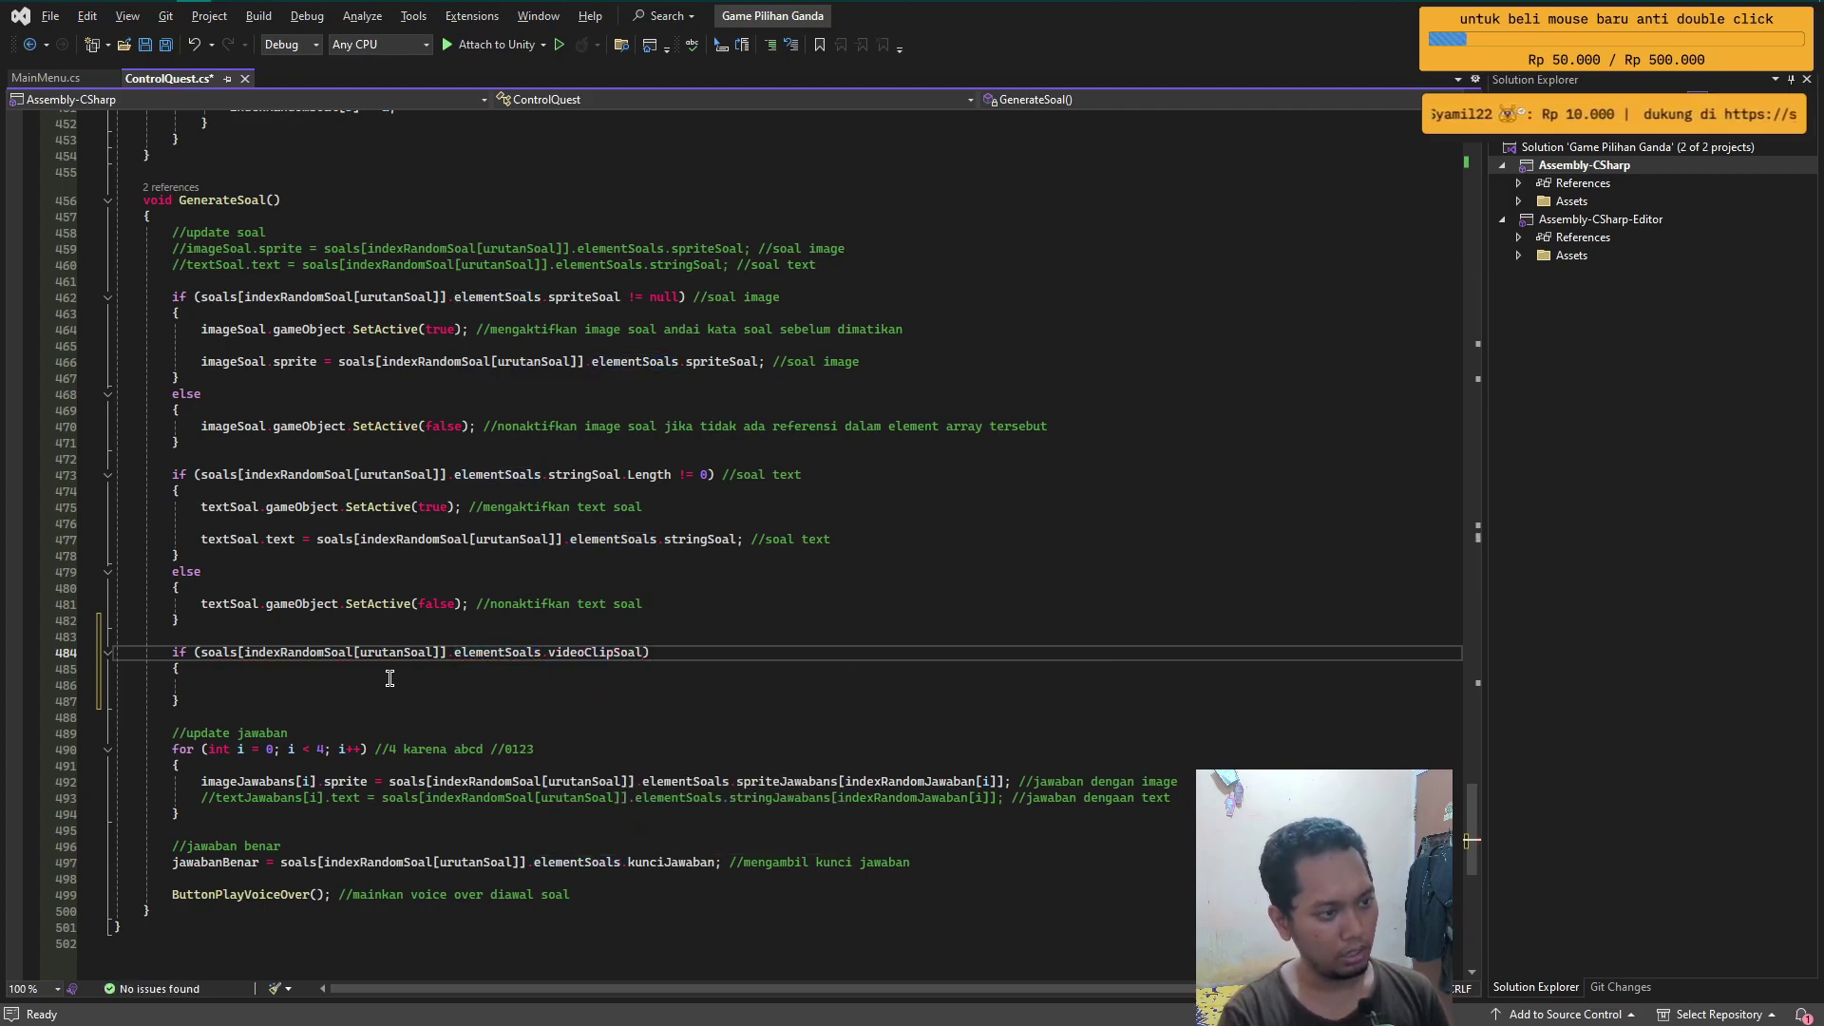
{"action": "type", "text": "!="}
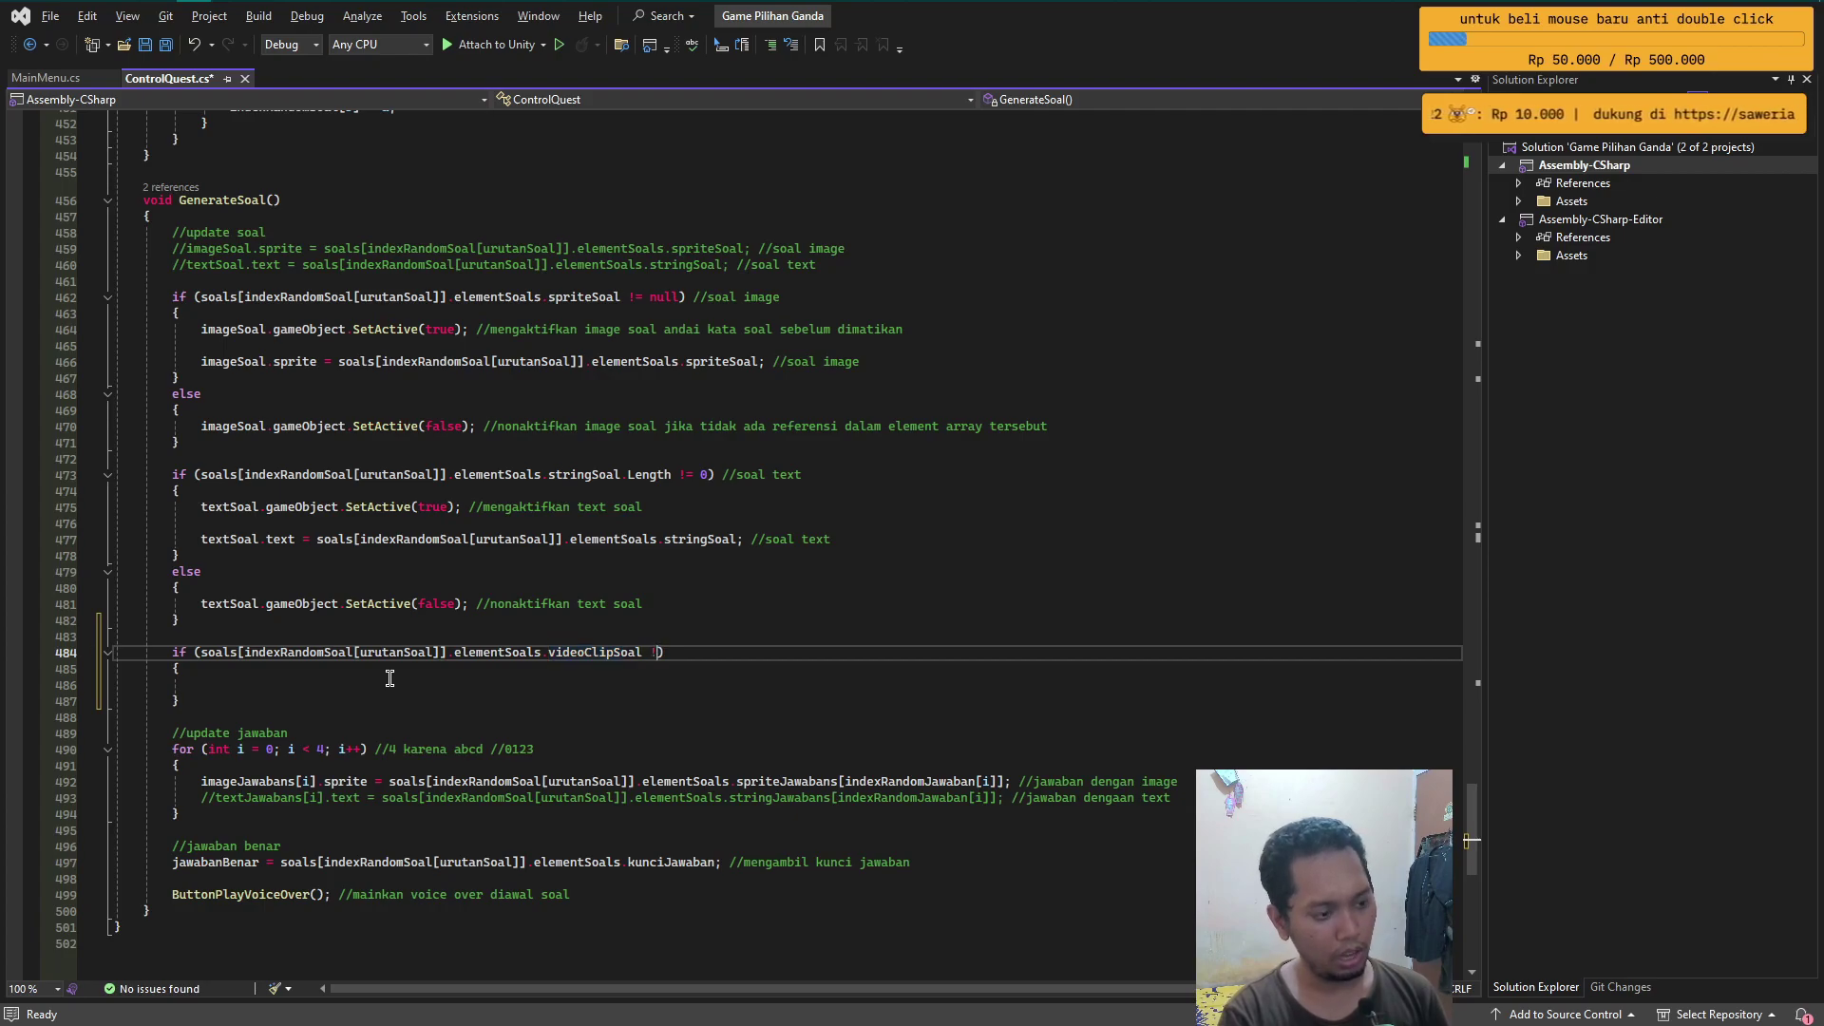
{"action": "type", "text": " nu"}
{"action": "key", "text": "Tab"}
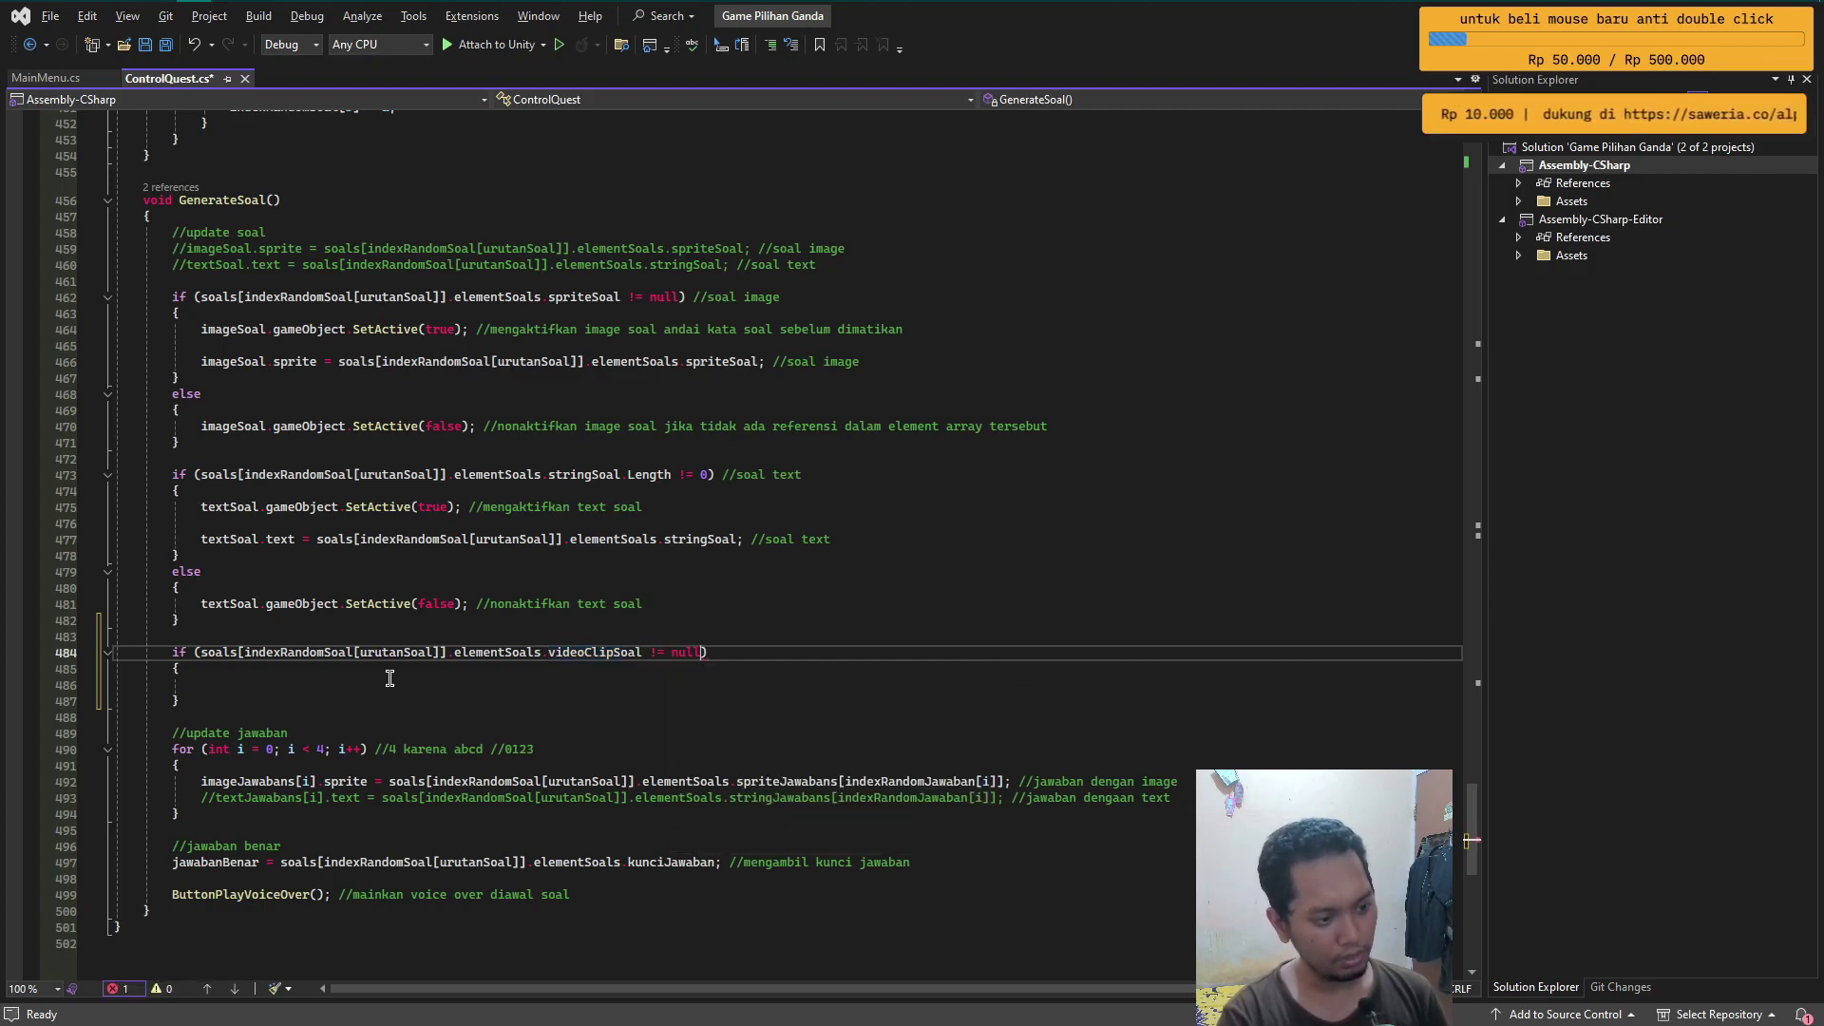
{"action": "left_click", "coordinate": [389, 680]}
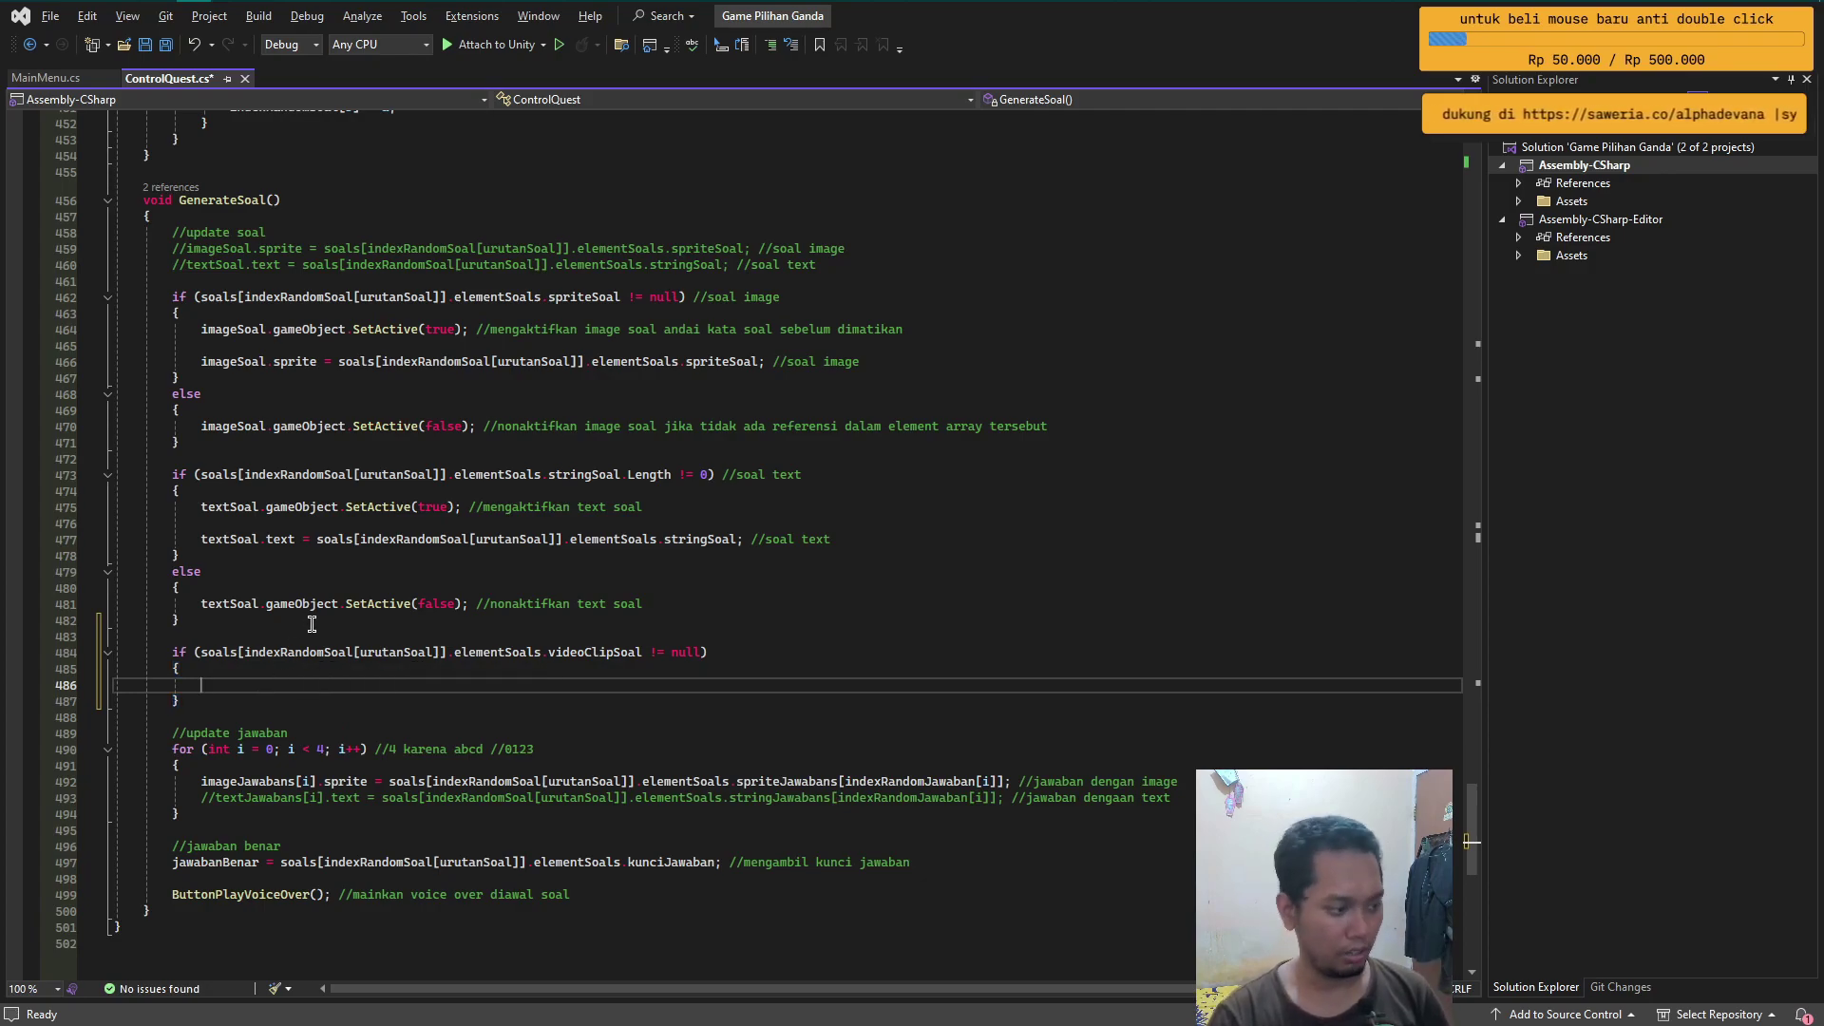
- Add a [Header("soal video")] attribute below the audio jawaban fields
{"action": "scroll", "coordinate": [380, 613], "scroll_direction": "up", "scroll_amount": 20}
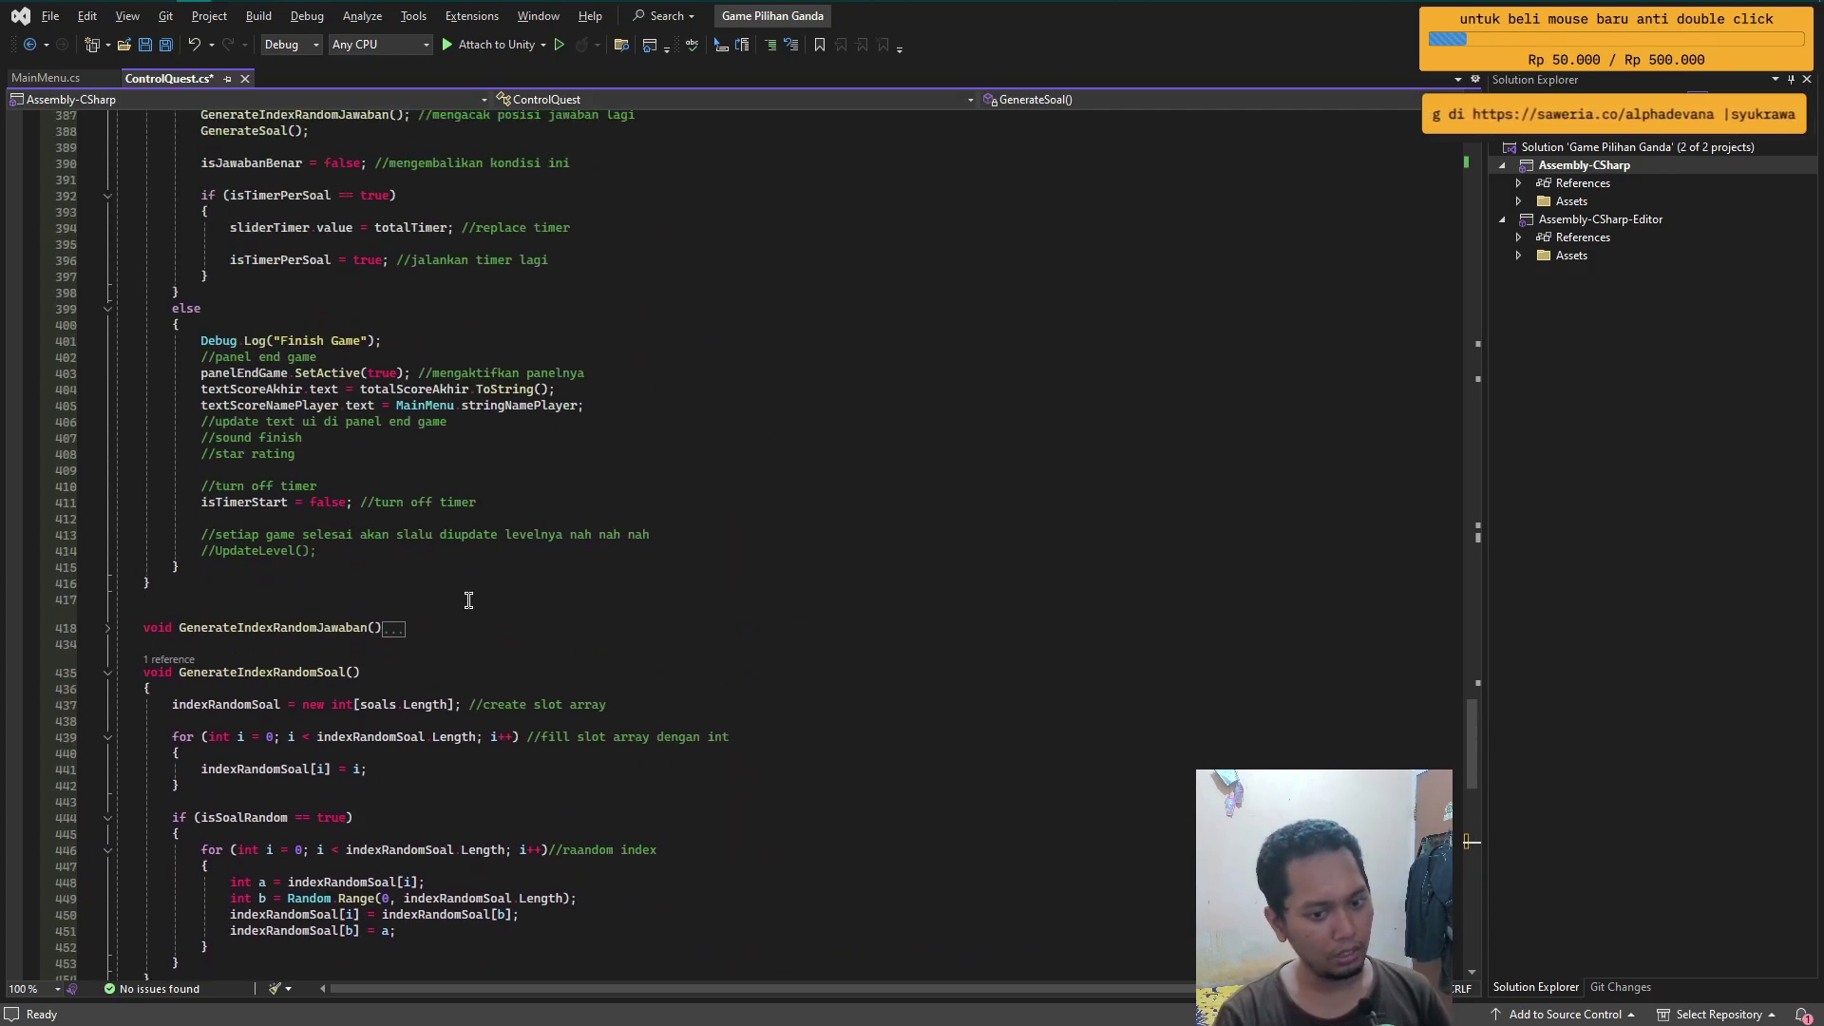
{"action": "left_click_drag", "start_coordinate": [1470, 717], "coordinate": [1470, 181]}
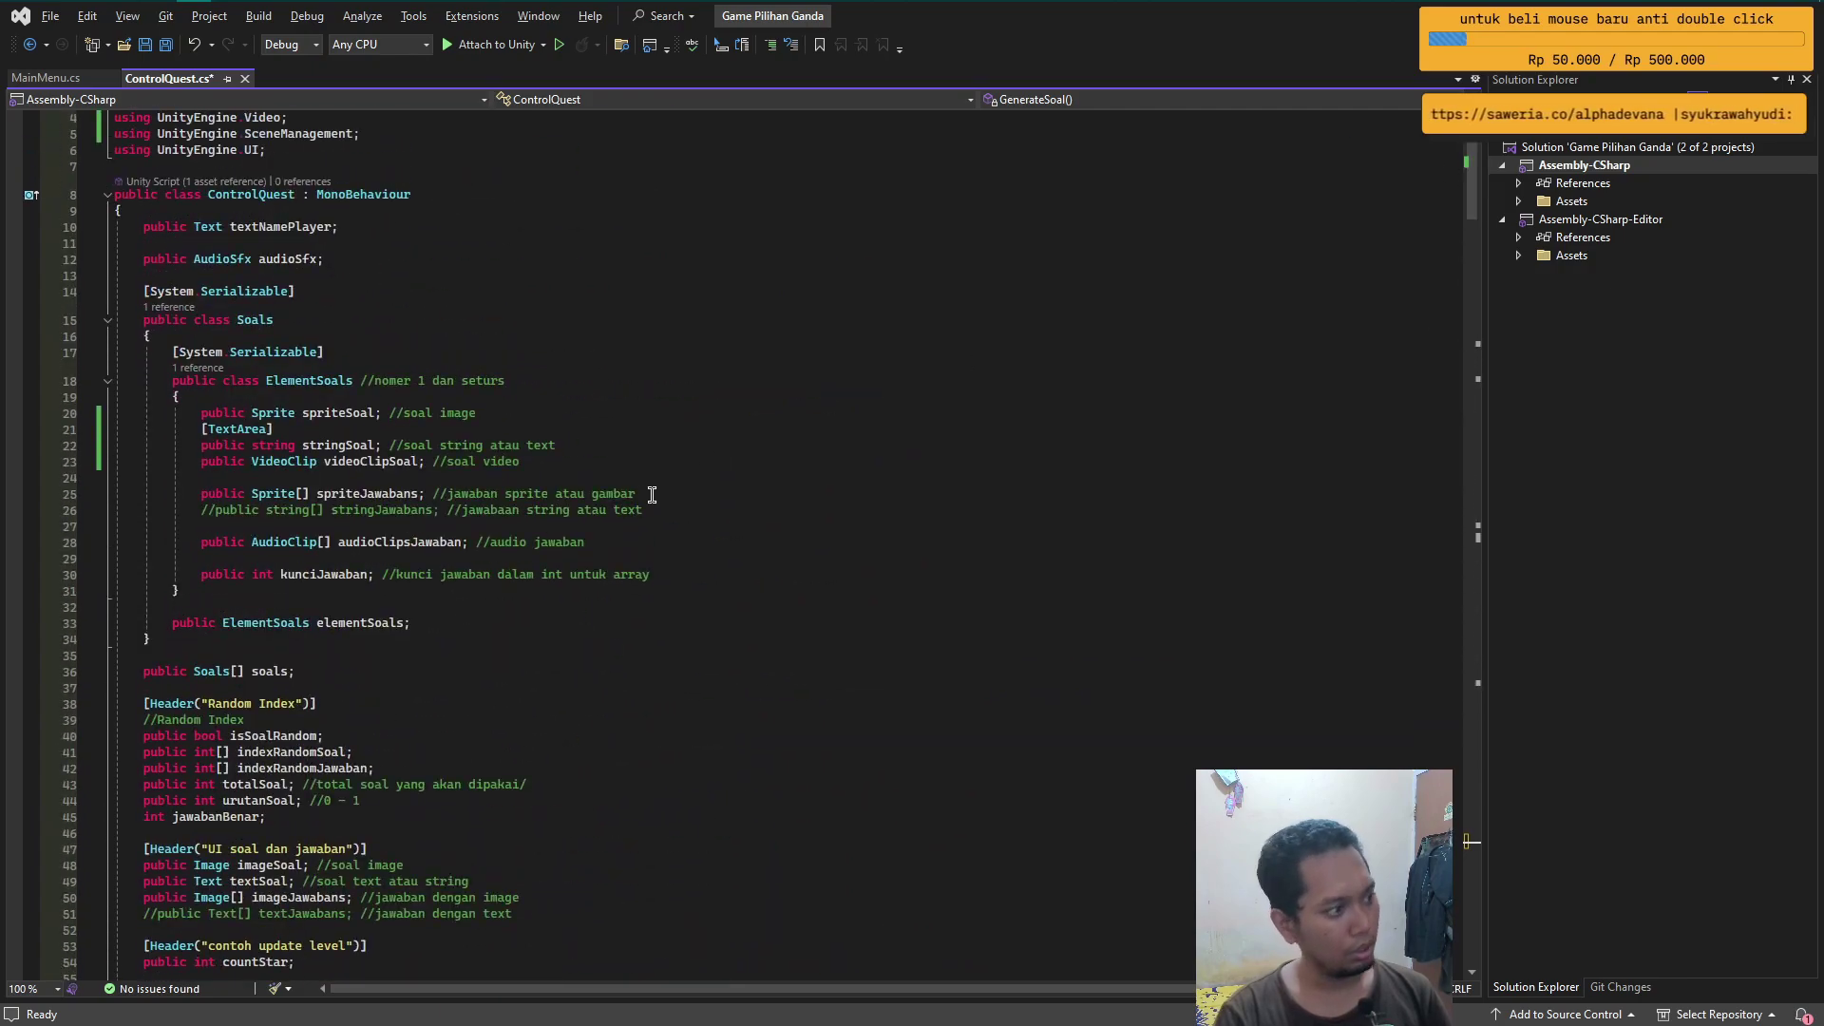
{"action": "scroll", "coordinate": [548, 588], "scroll_direction": "down", "scroll_amount": 5}
{"action": "scroll", "coordinate": [548, 588], "scroll_direction": "down", "scroll_amount": 10}
{"action": "scroll", "coordinate": [471, 596], "scroll_direction": "down", "scroll_amount": 5}
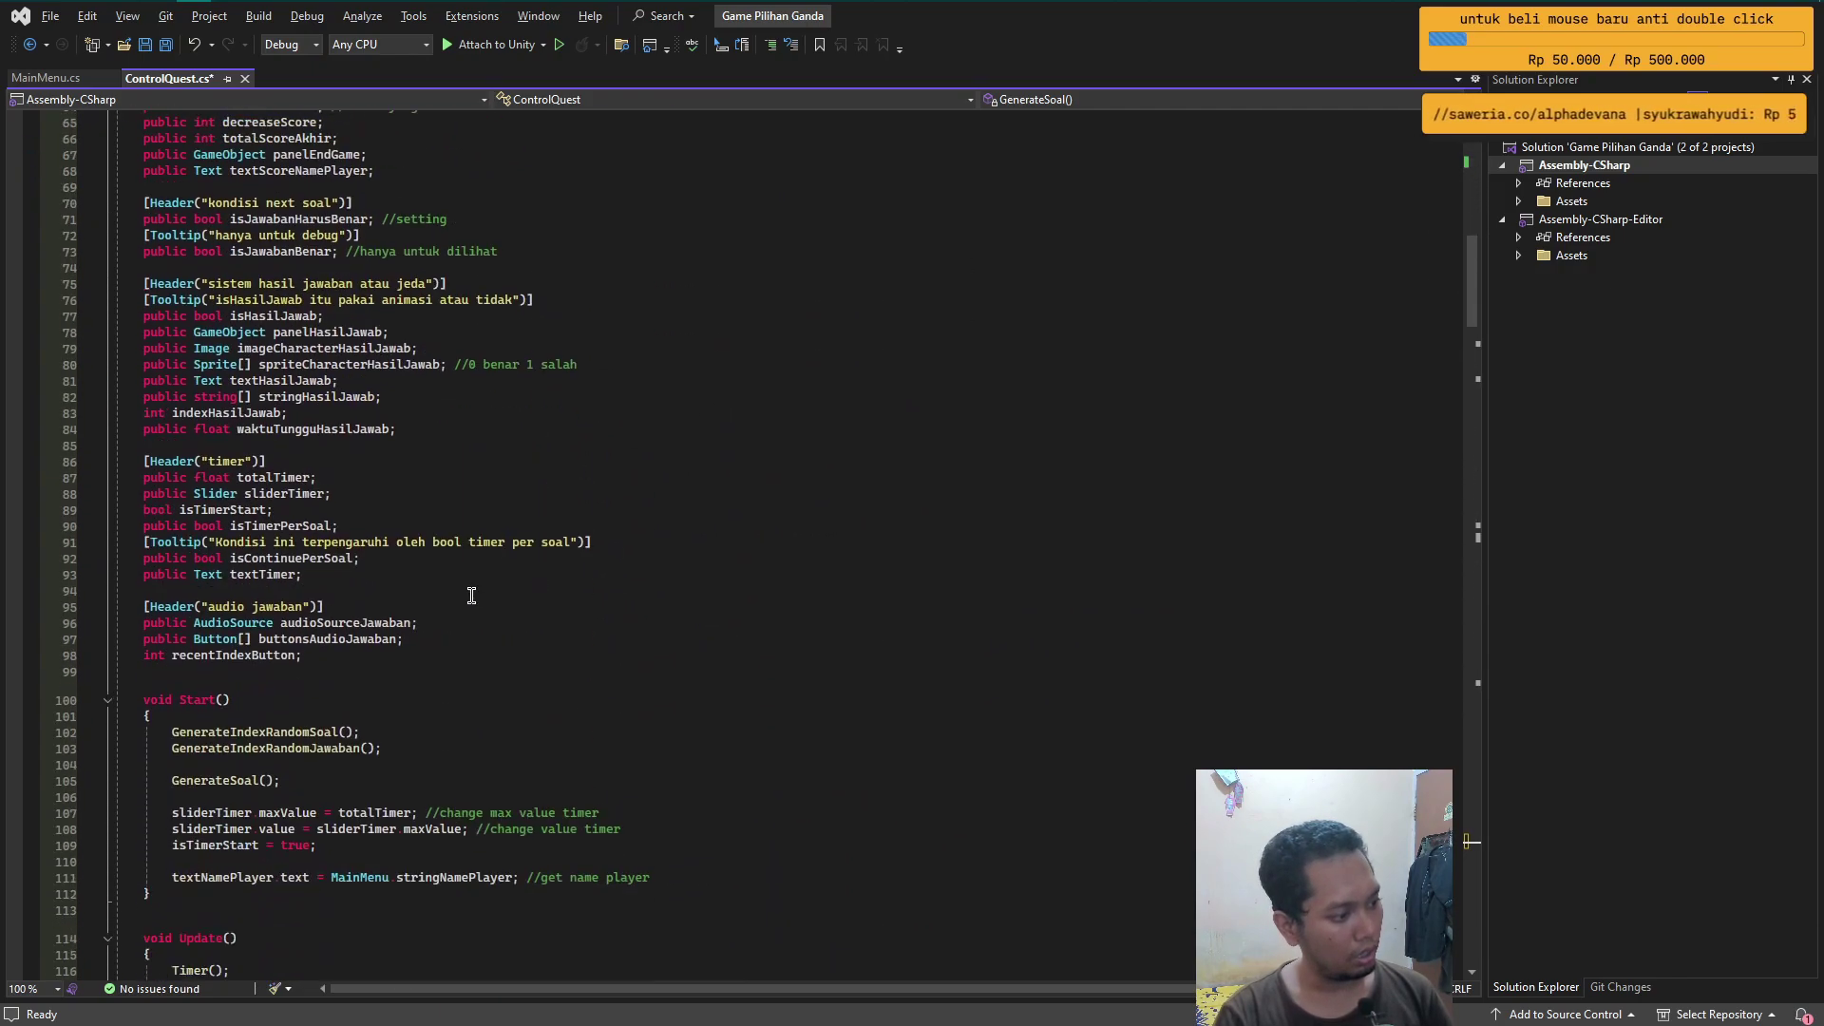
{"action": "left_click", "coordinate": [402, 644]}
{"action": "key", "text": "Return"}
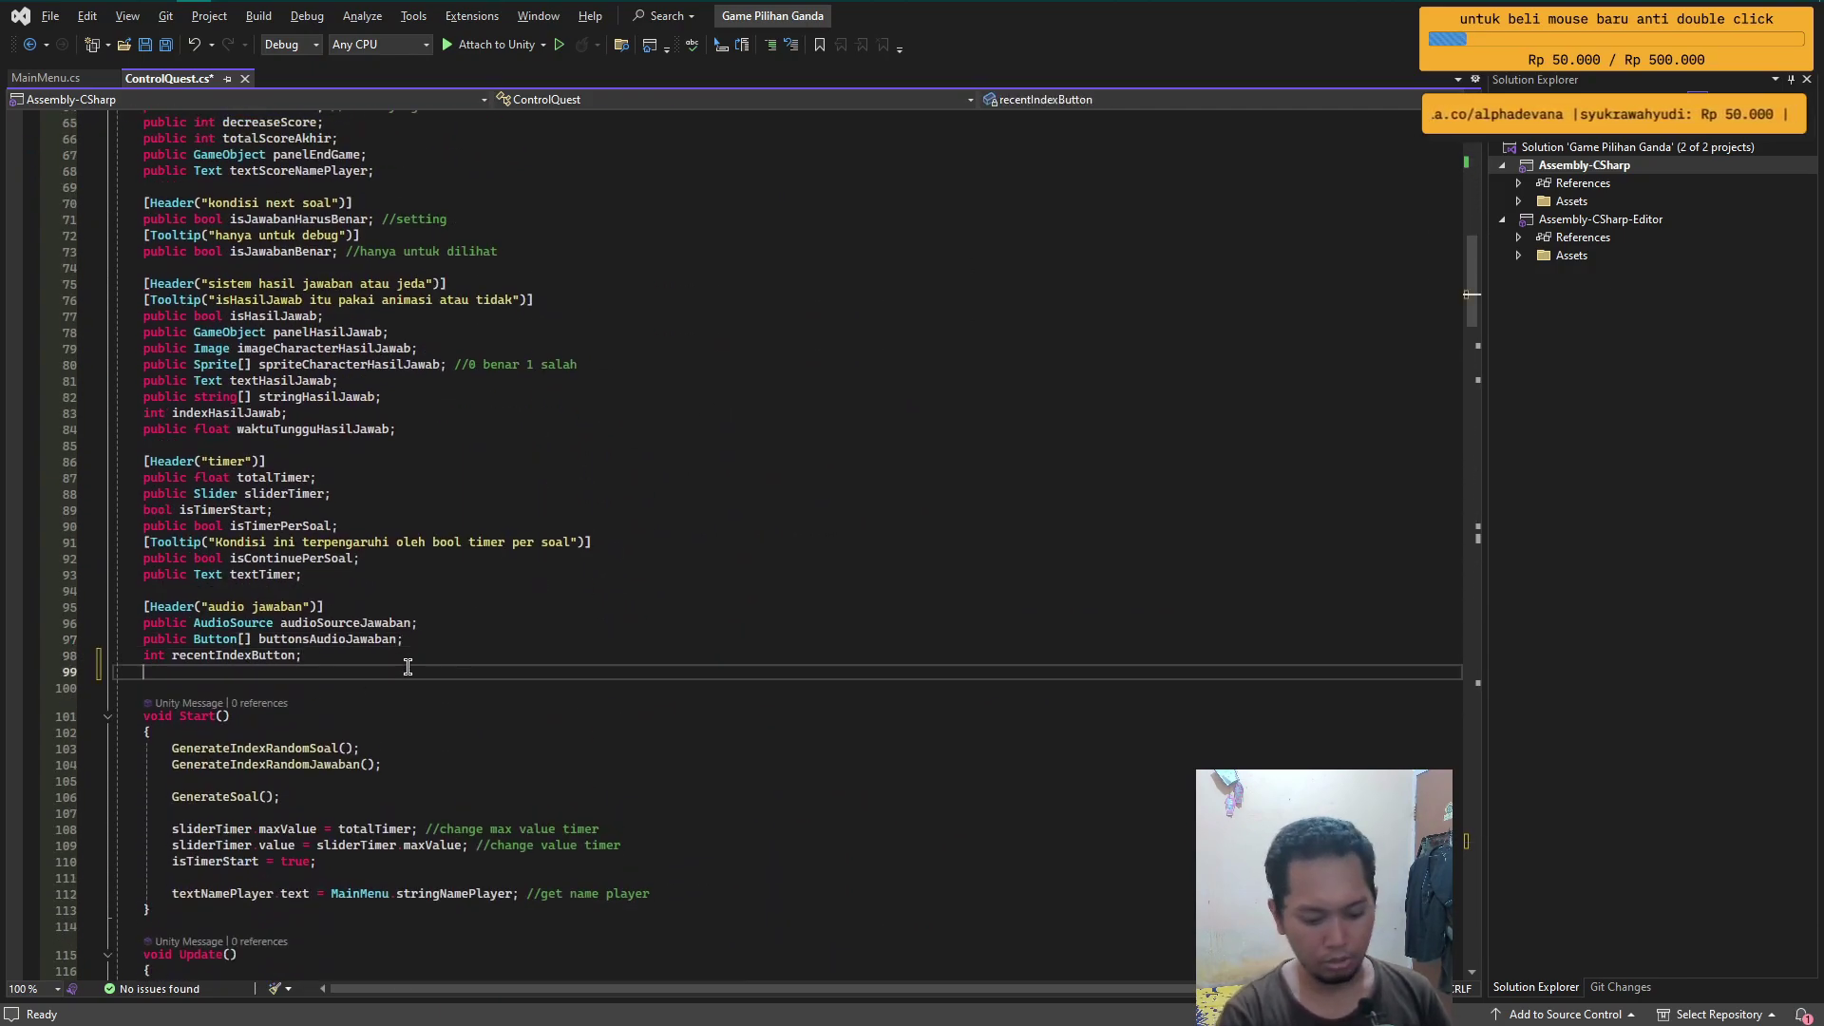
{"action": "key", "text": "Return"}
{"action": "type", "text": "[head"}
{"action": "key", "text": "Tab"}
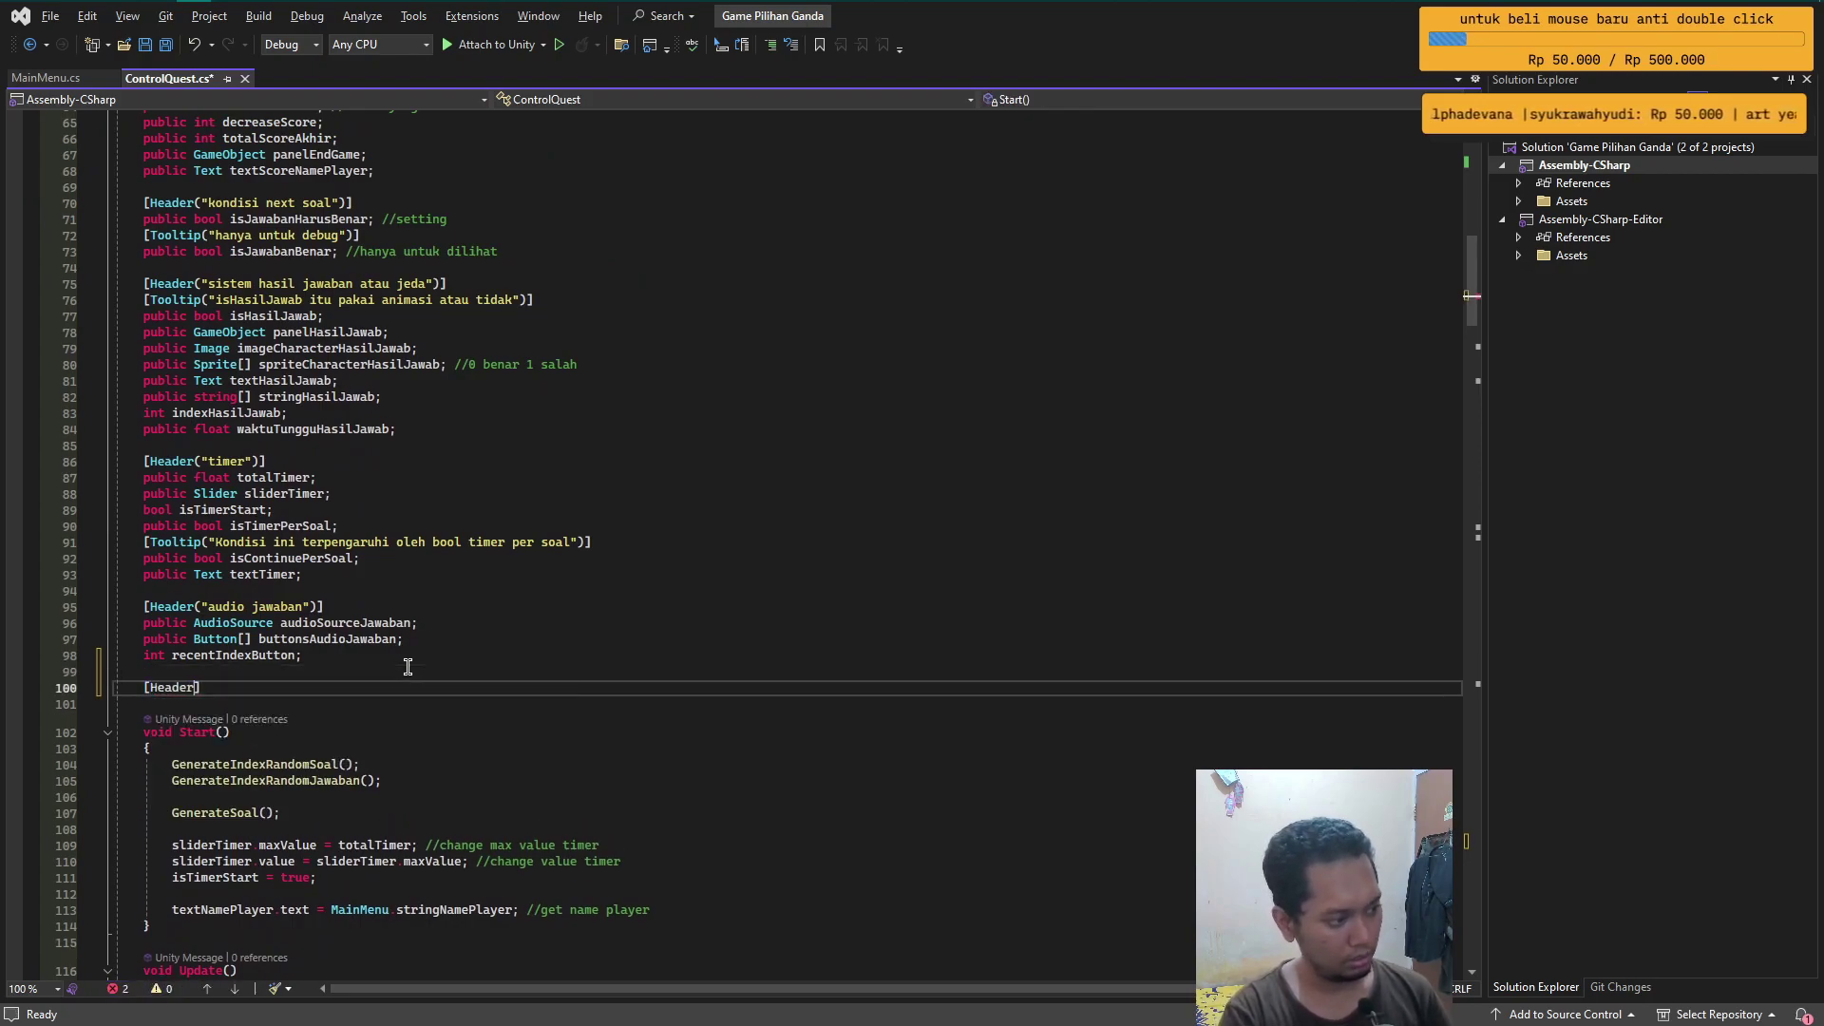
{"action": "type", "text": "(\"soal video"}
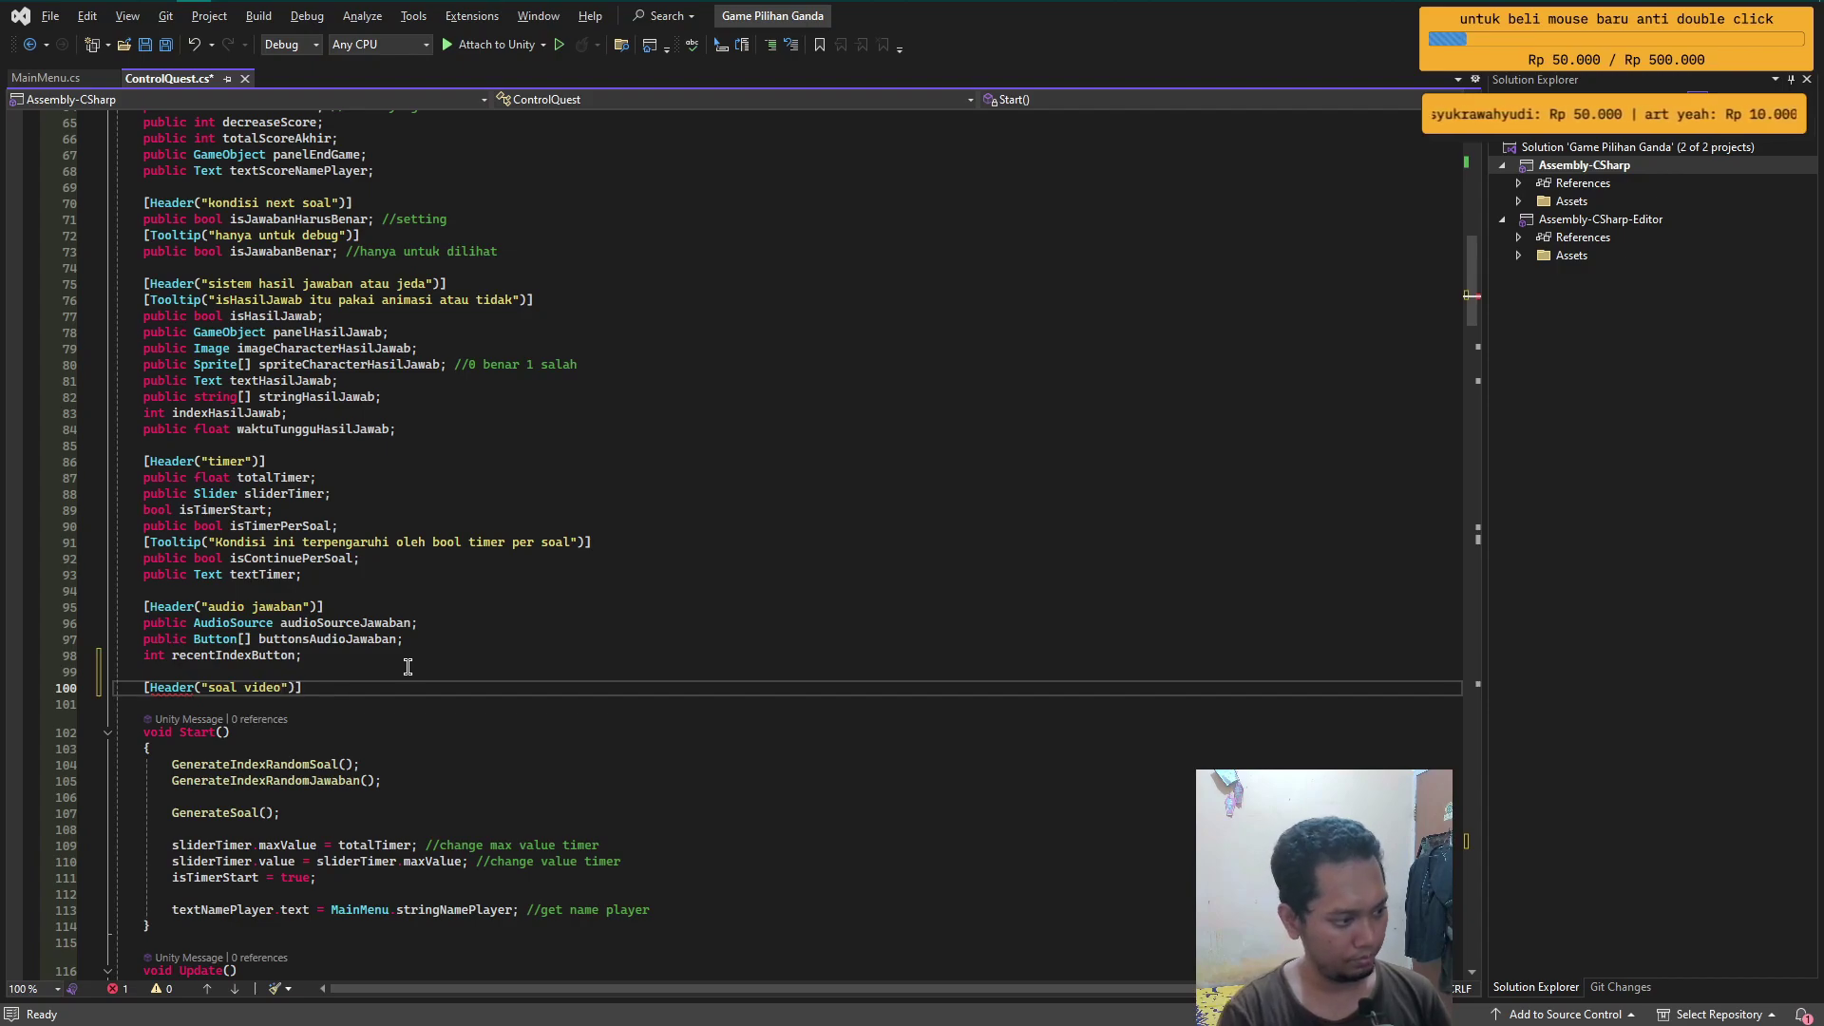
{"action": "key", "text": "Return"}
- Declare a public VideoPlayer field under the soal video header
{"action": "type", "text": "p"}
{"action": "key", "text": "Tab"}
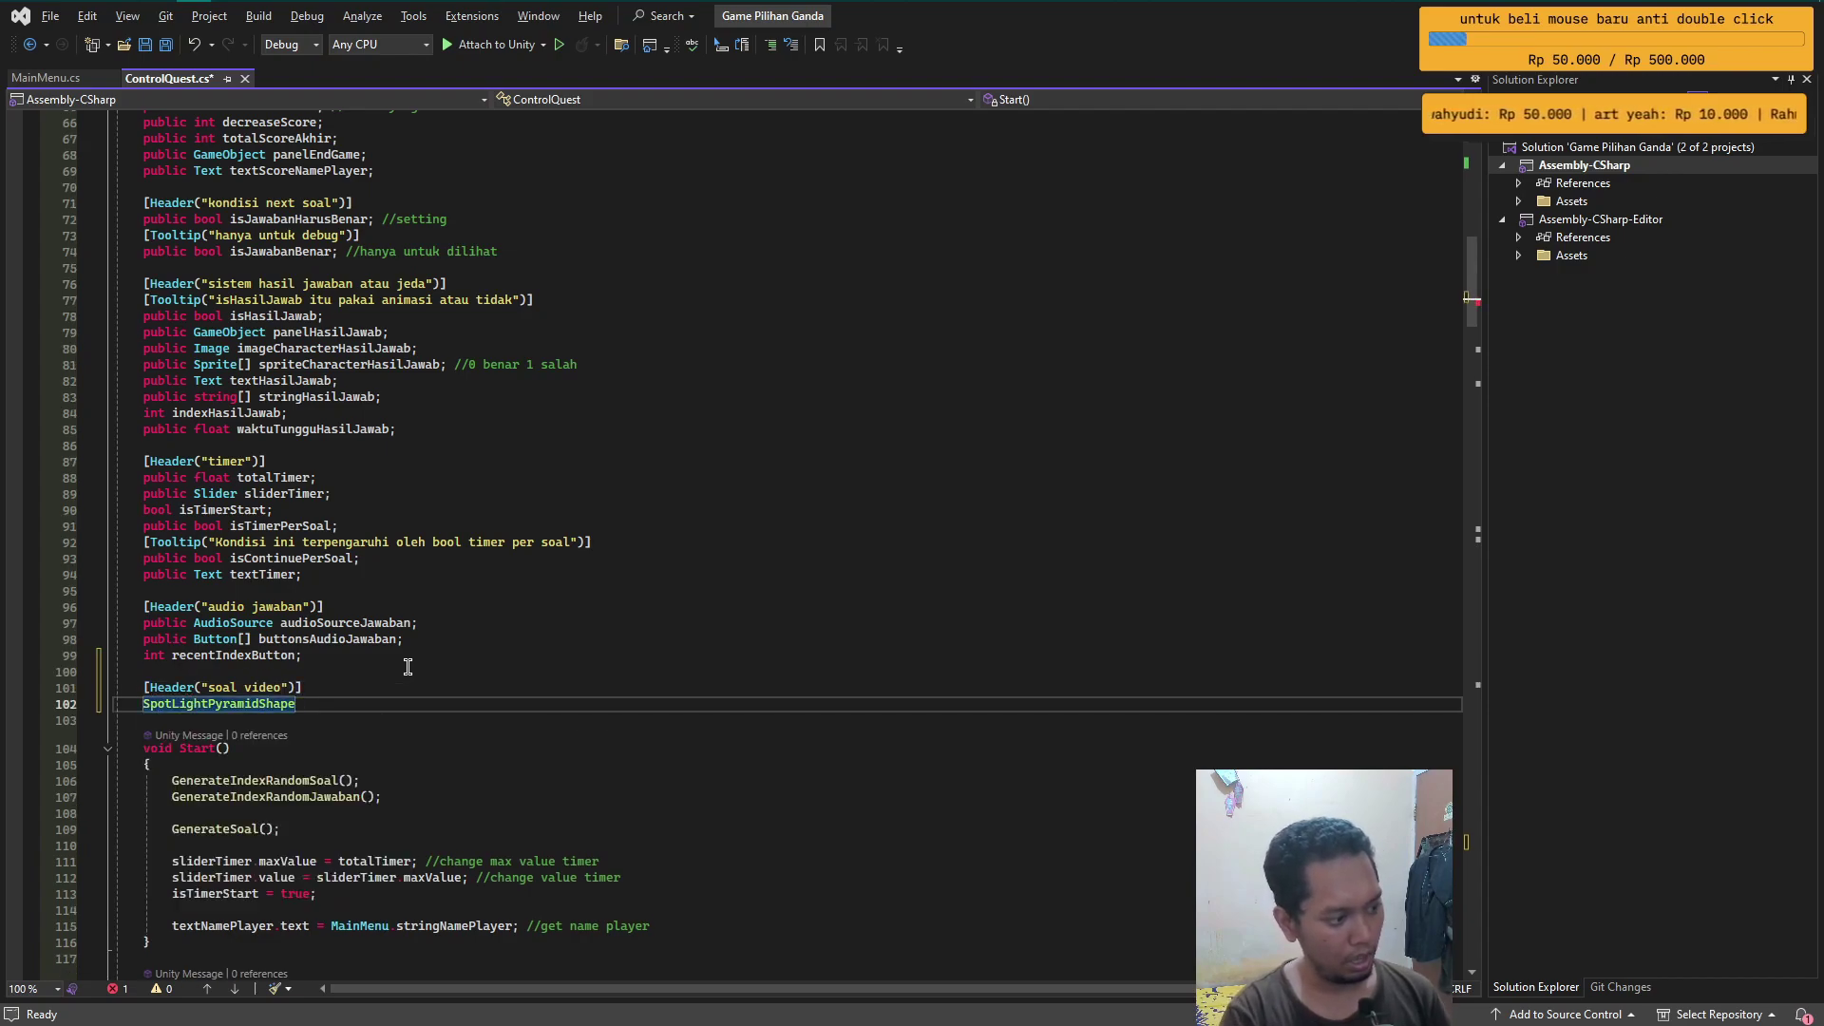
{"action": "key", "text": "ctrl+z"}
{"action": "key", "text": "ctrl+z"}
{"action": "type", "text": "public "}
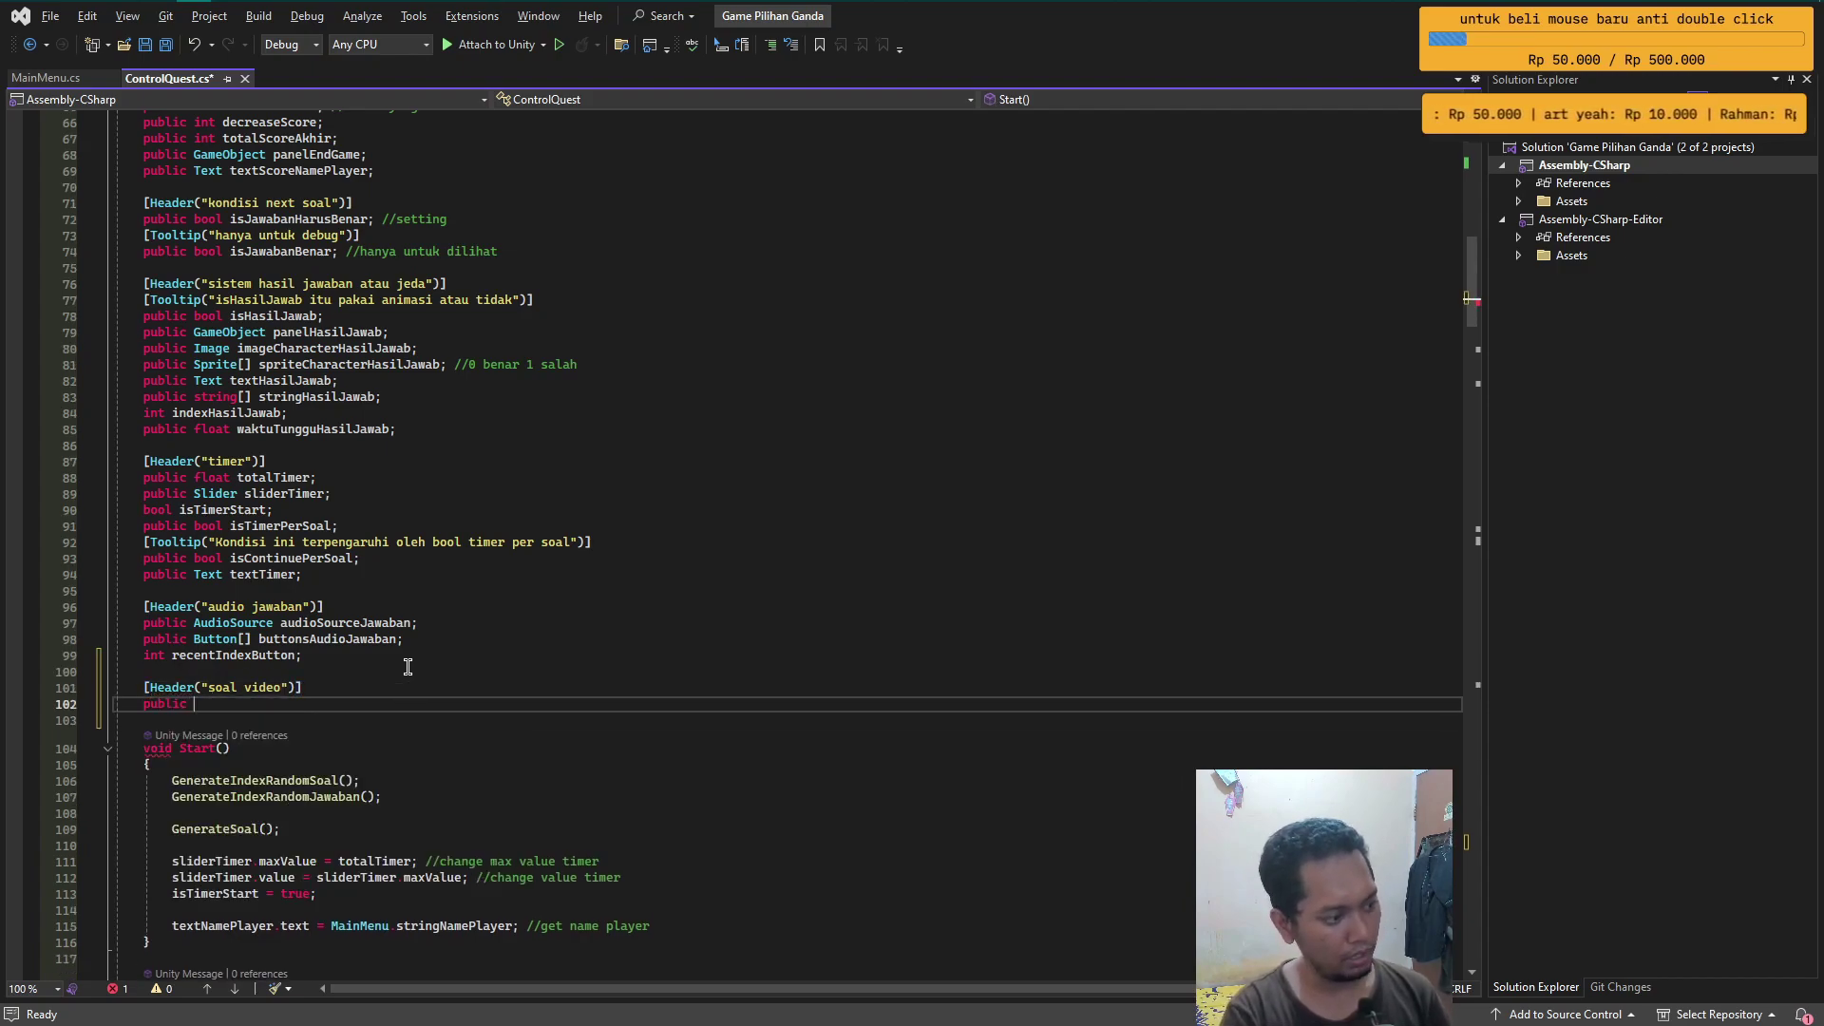
{"action": "type", "text": "videopla"}
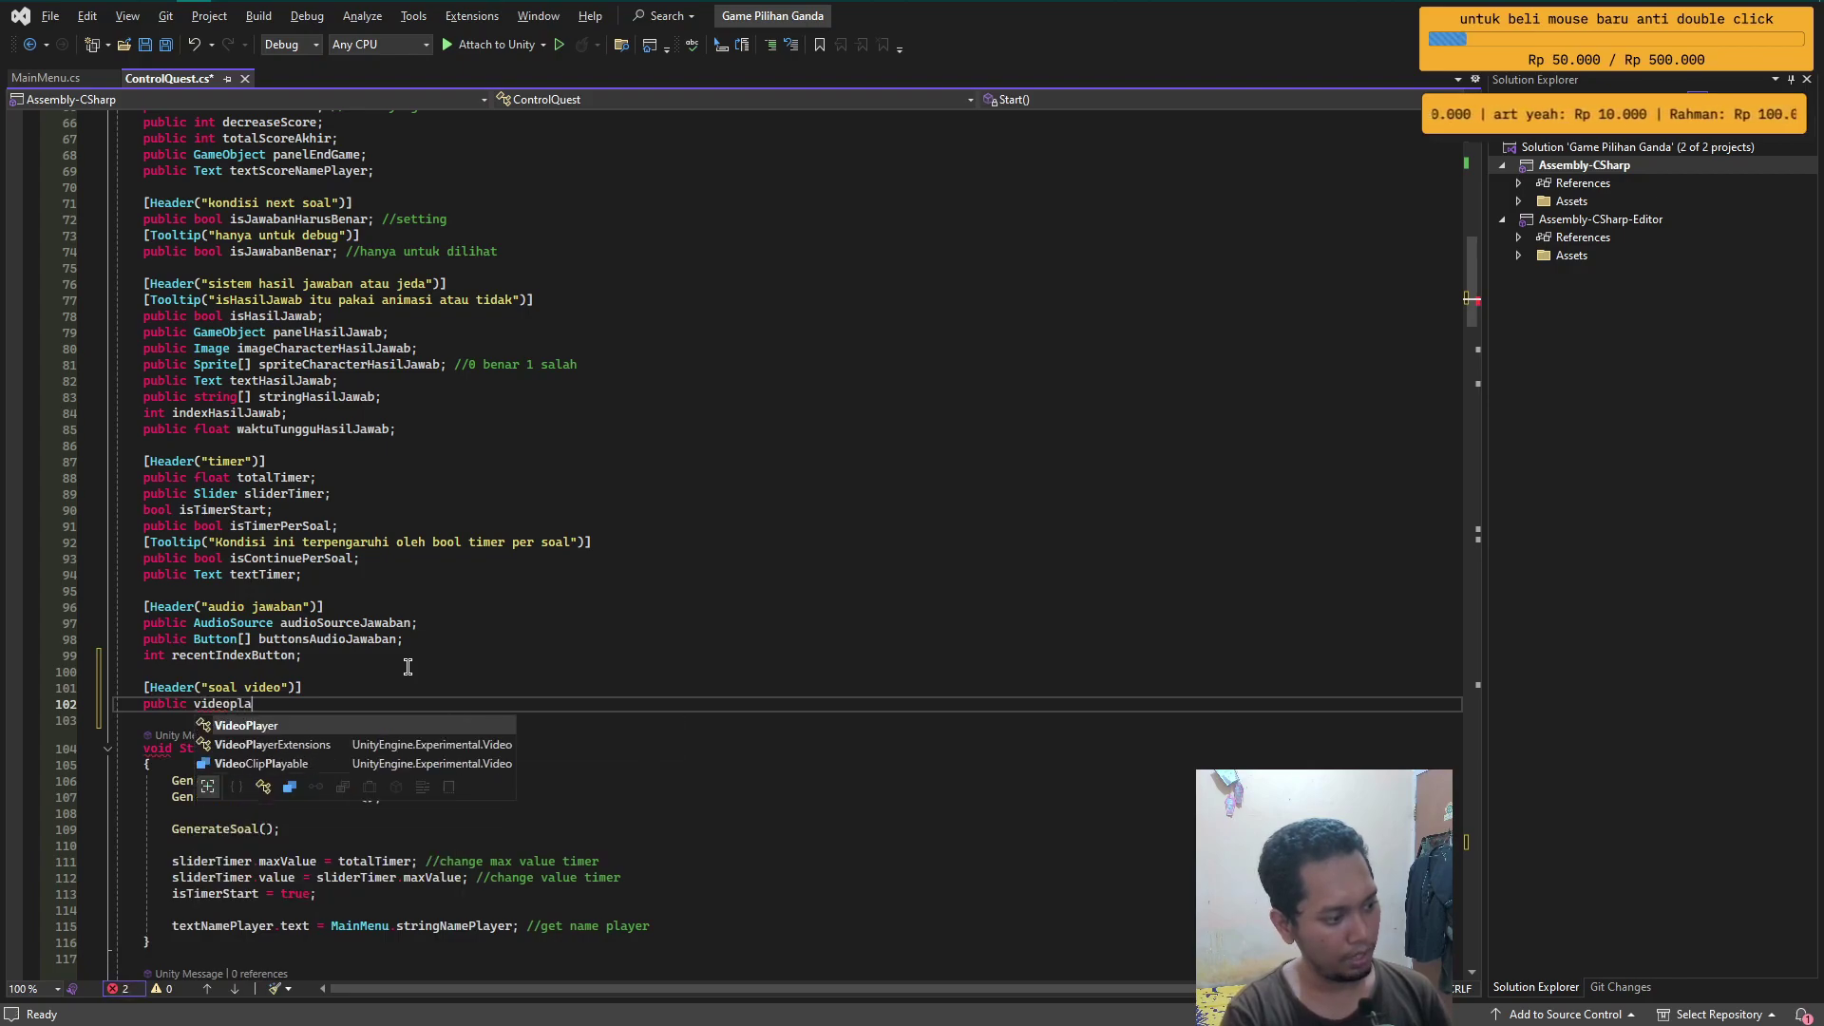
{"action": "key", "text": "Tab"}
{"action": "type", "text": "viud"}
{"action": "key", "text": "Down"}
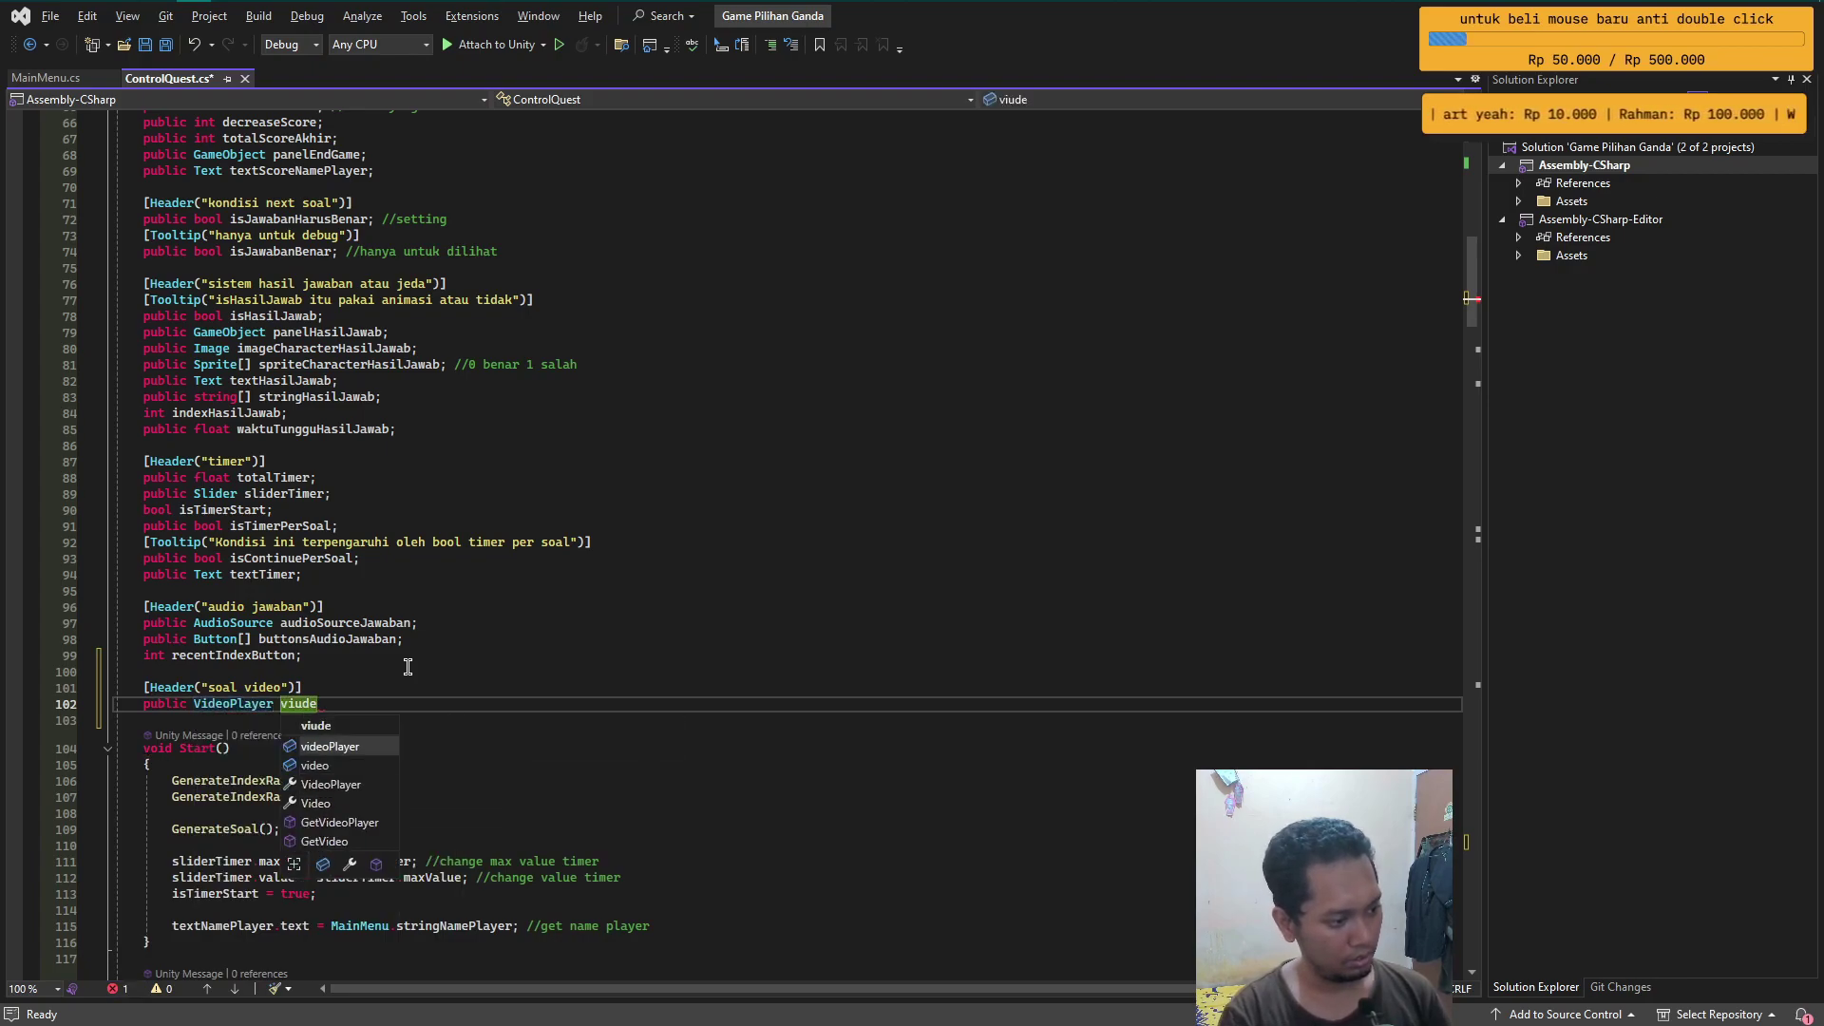
{"action": "key", "text": "Tab"}
{"action": "type", "text": ";"}
{"action": "key", "text": "Return"}
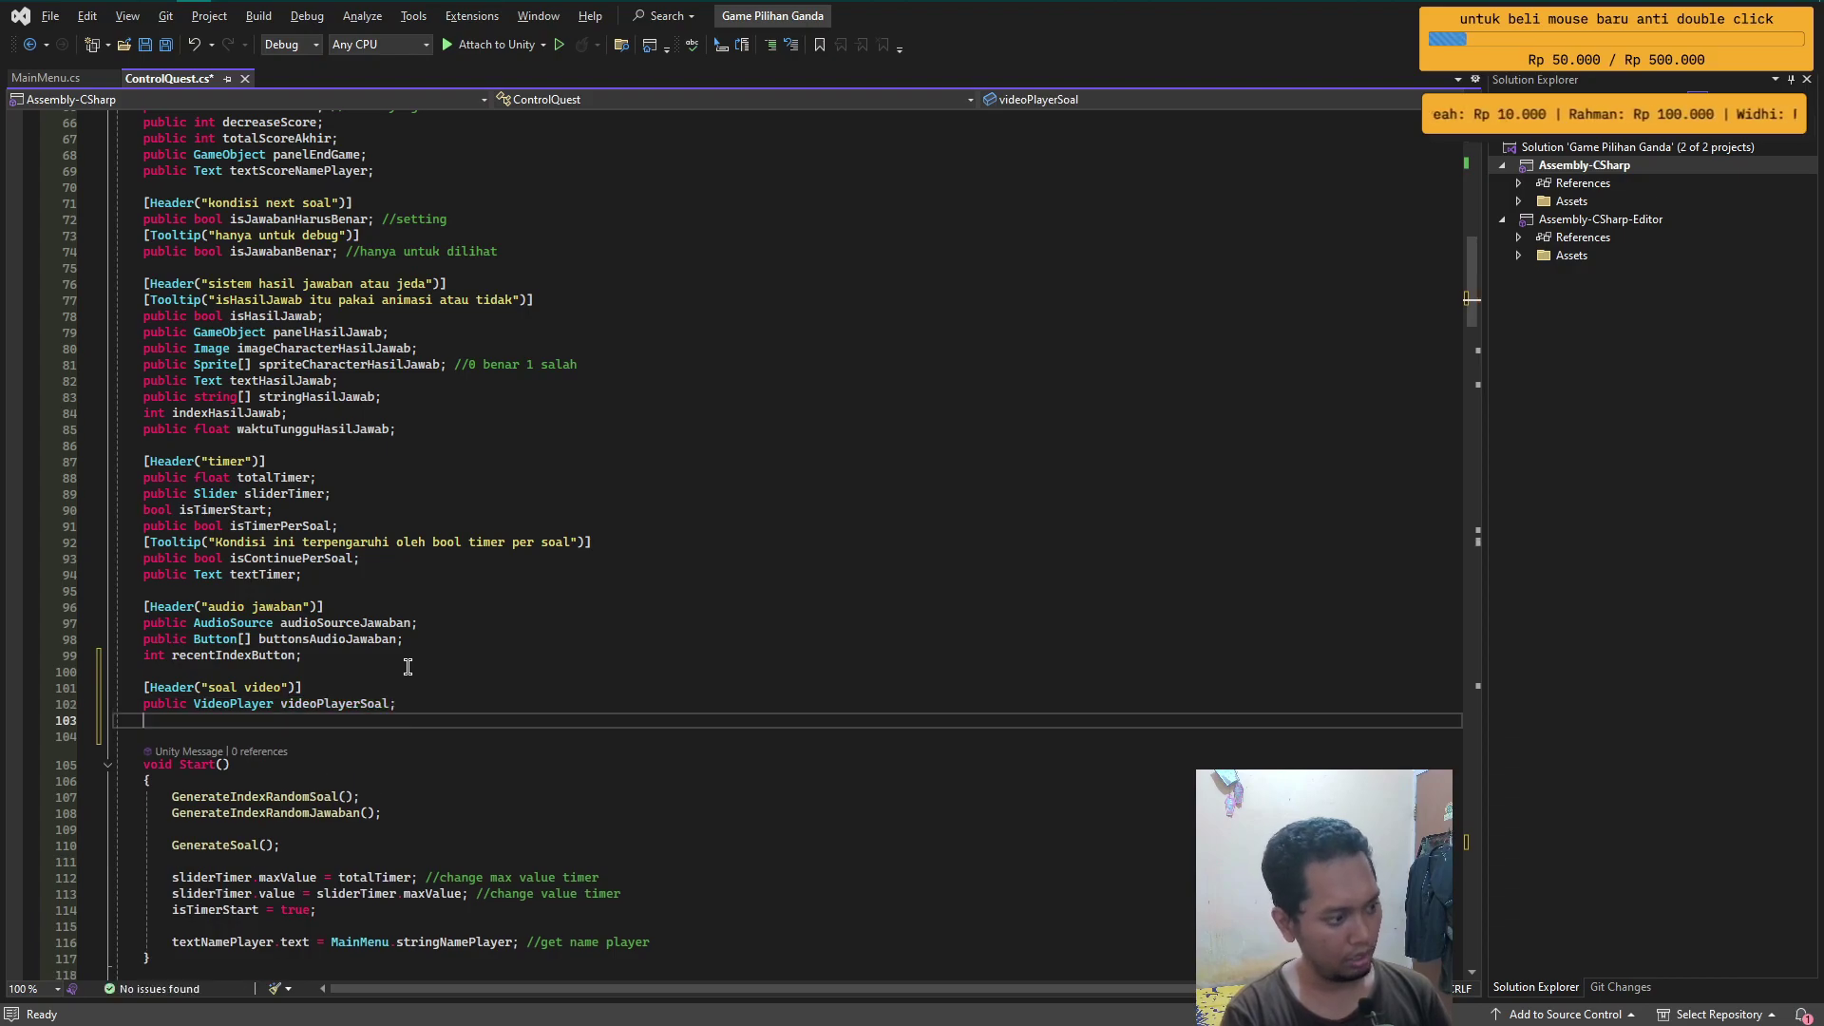
- Declare public GameObject parentVideo and save the script
{"action": "type", "text": "public"}
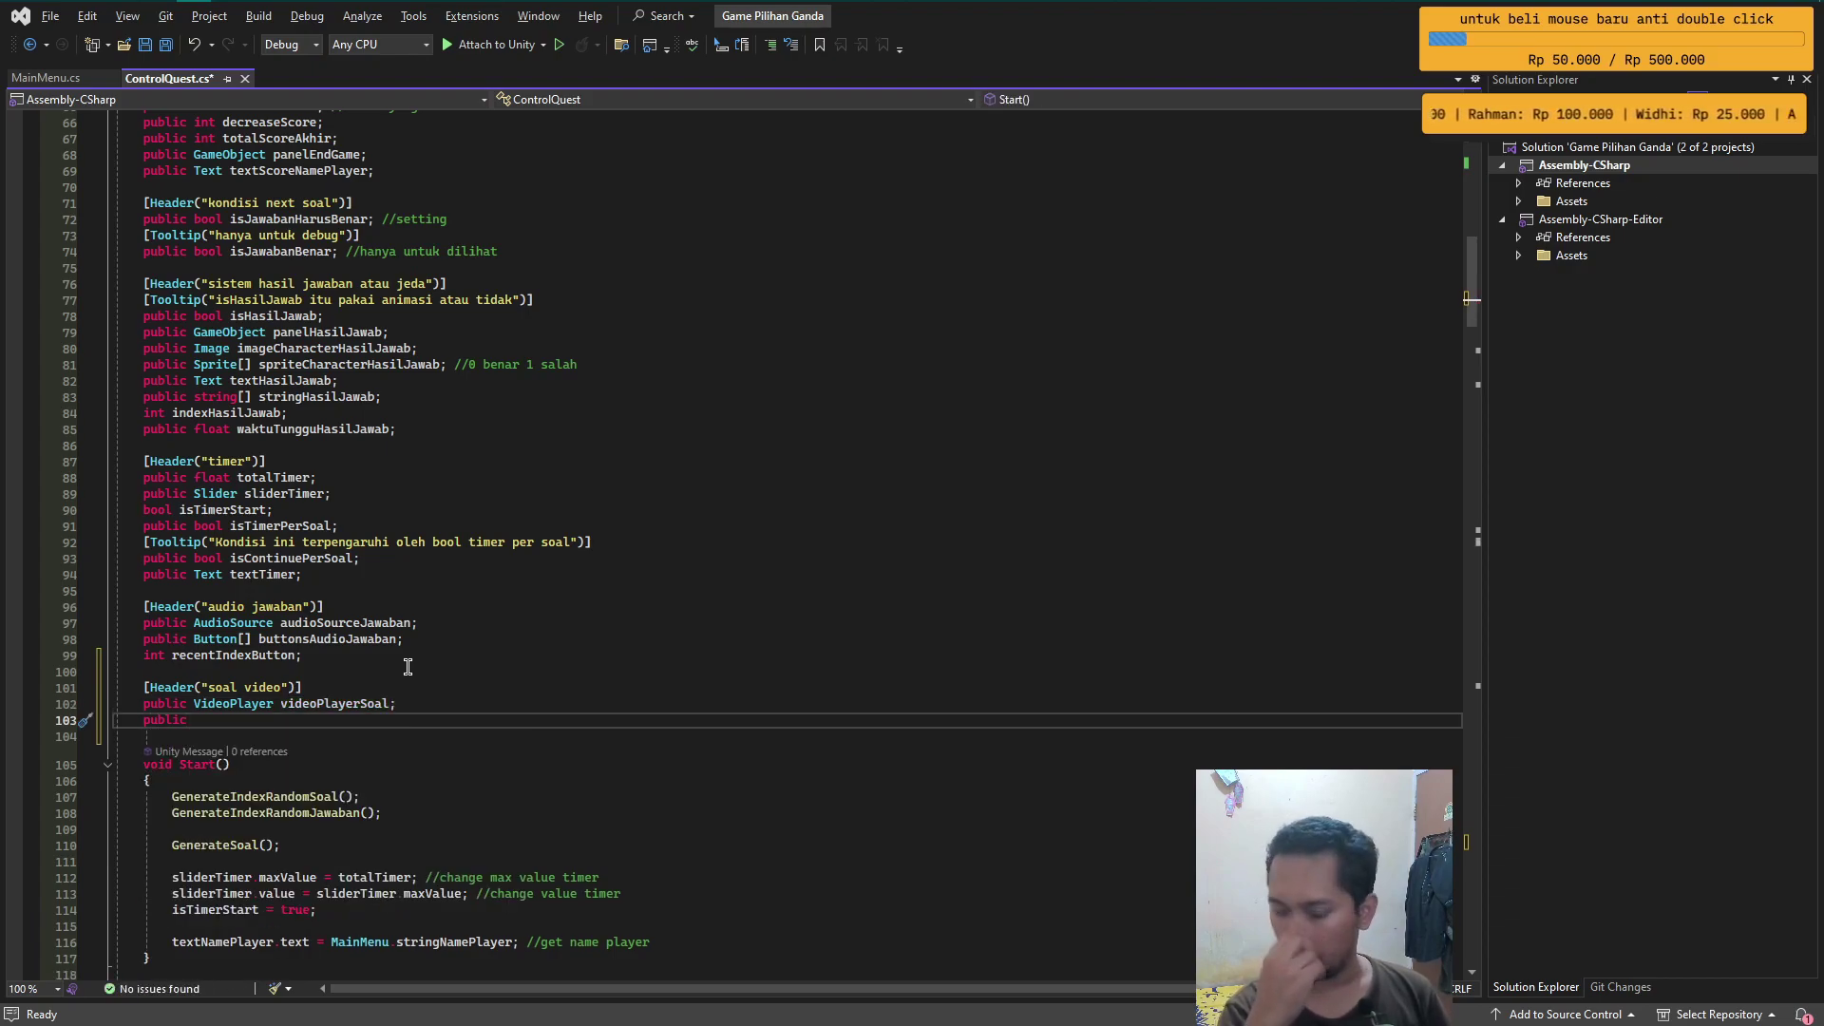
{"action": "type", "text": " game"}
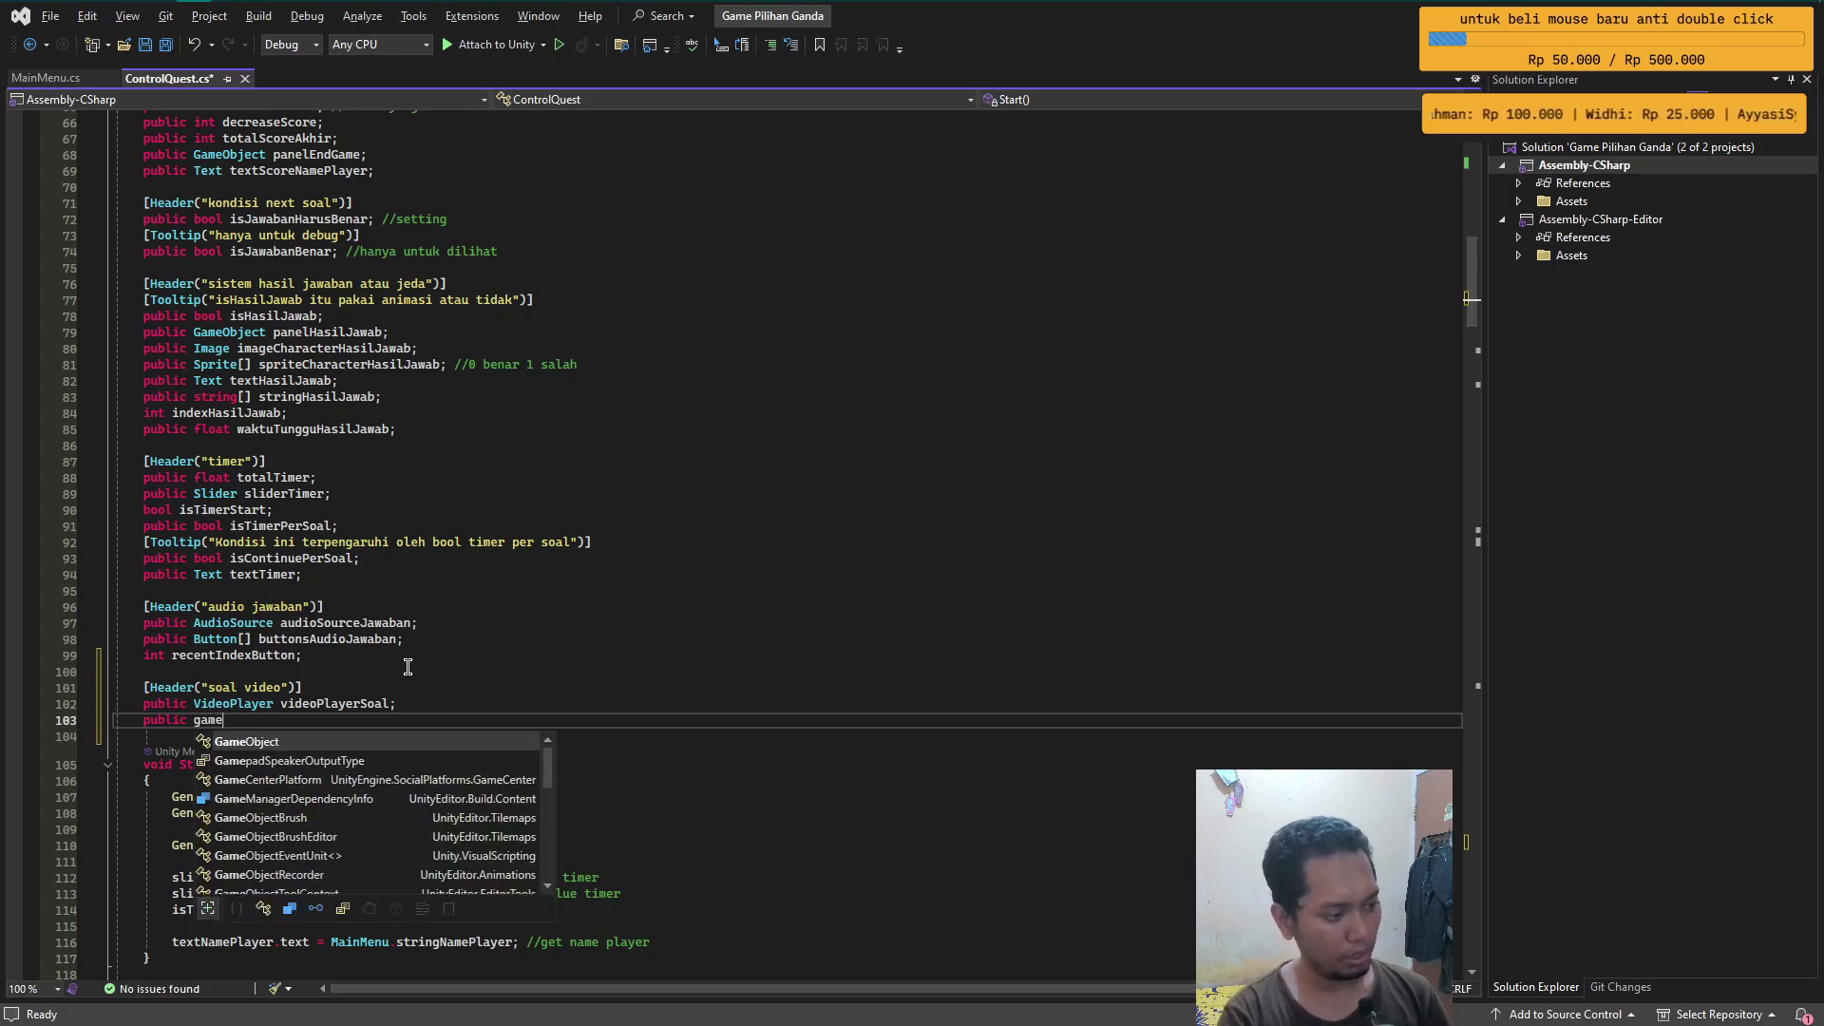
{"action": "type", "text": " panelVid"}
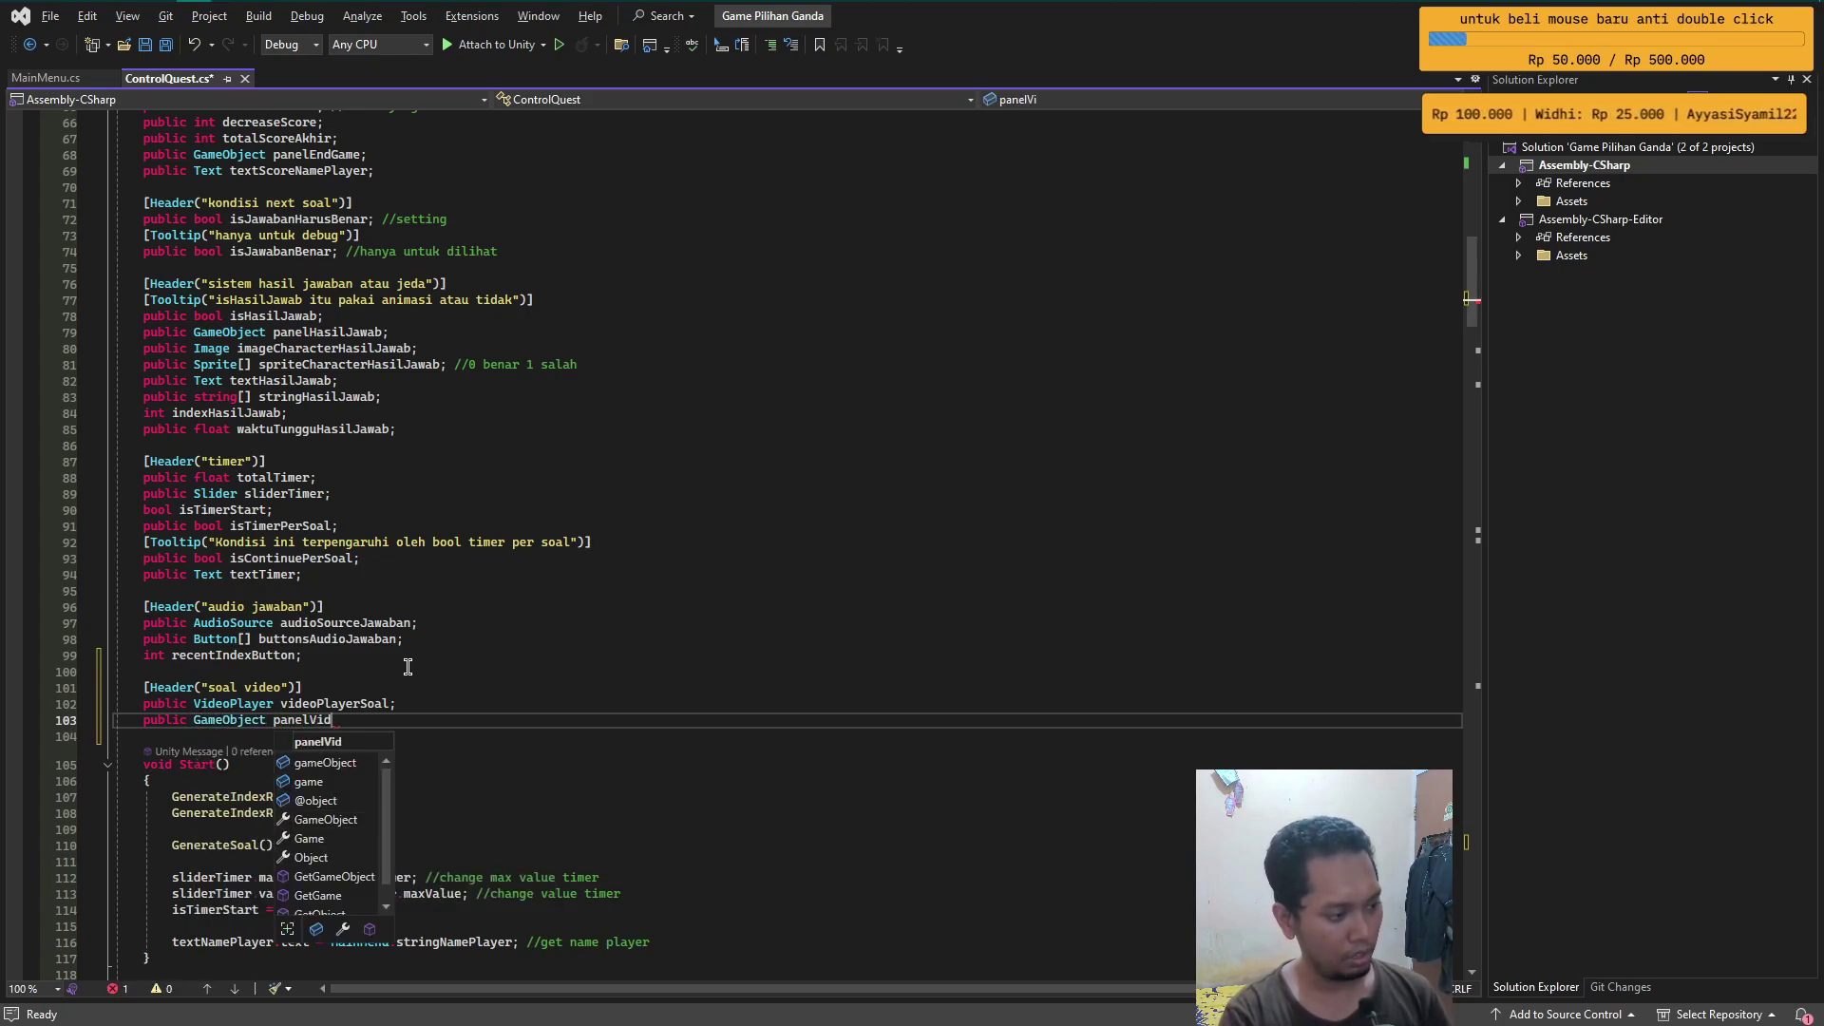
{"action": "type", "text": "e"}
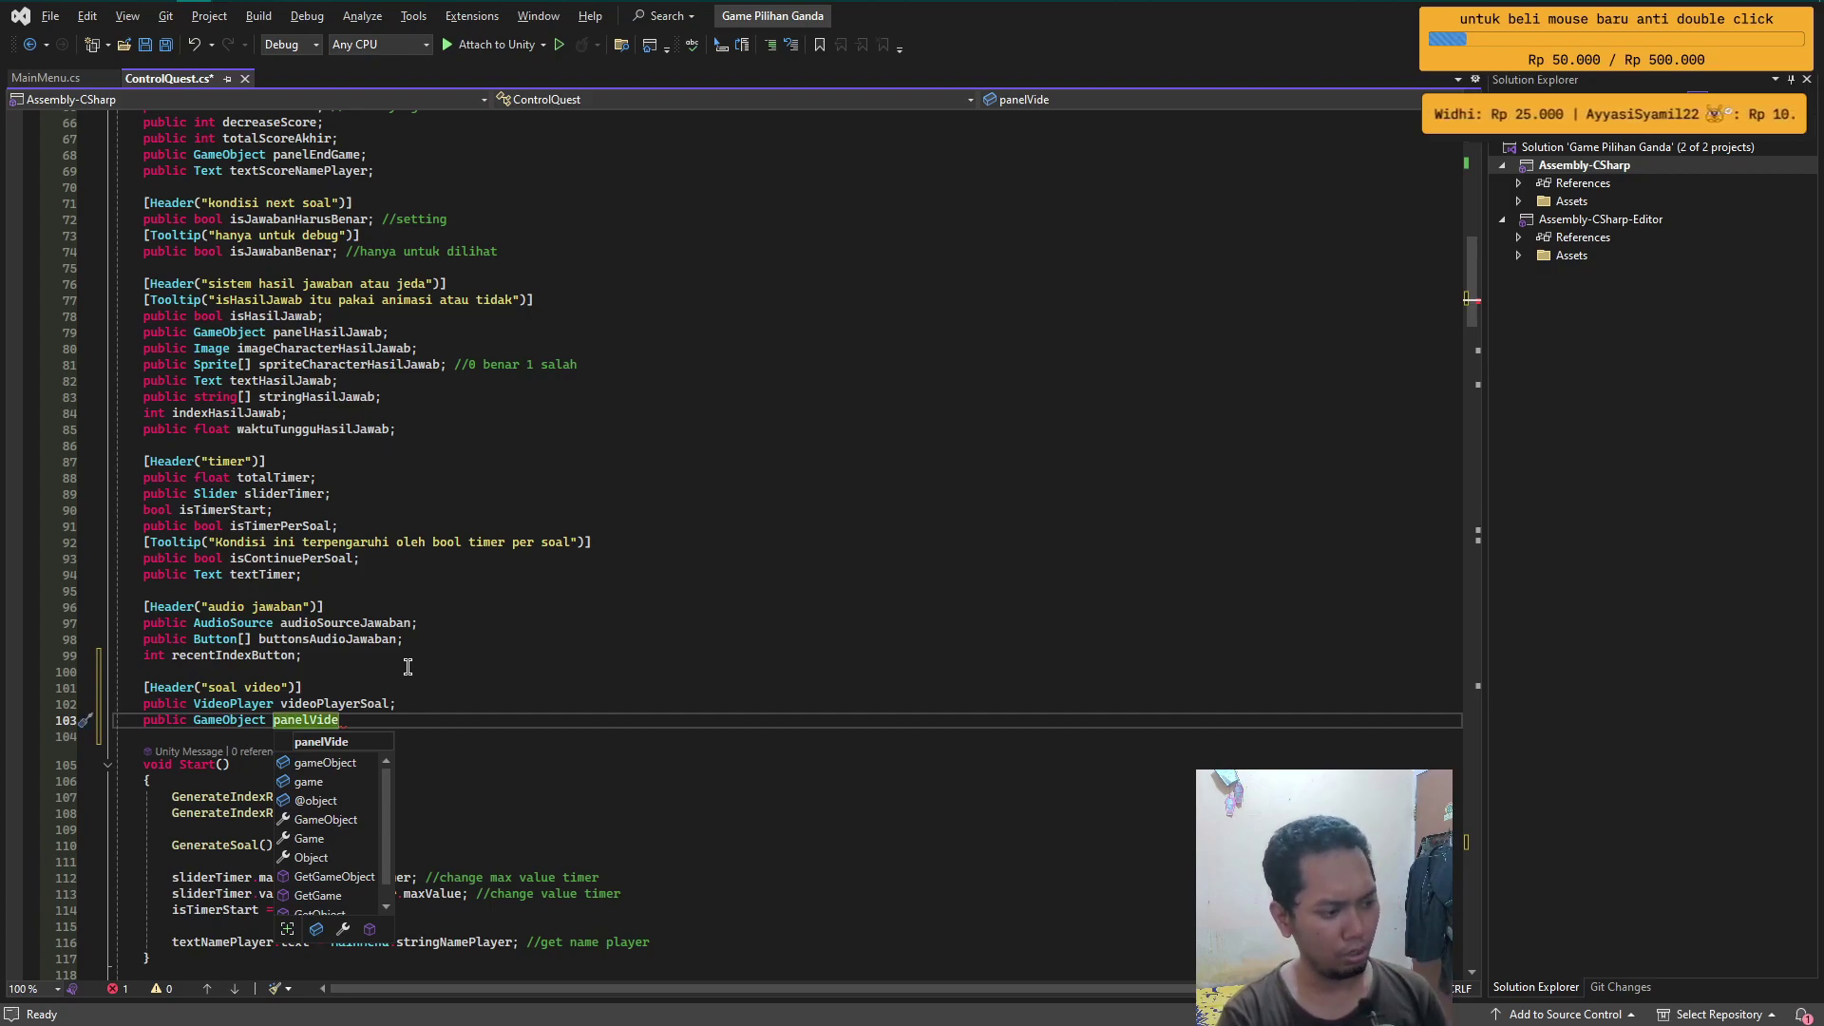
{"action": "key", "text": "BackSpace"}
{"action": "key", "text": "BackSpace"}
{"action": "key", "text": "BackSpace"}
{"action": "key", "text": "BackSpace"}
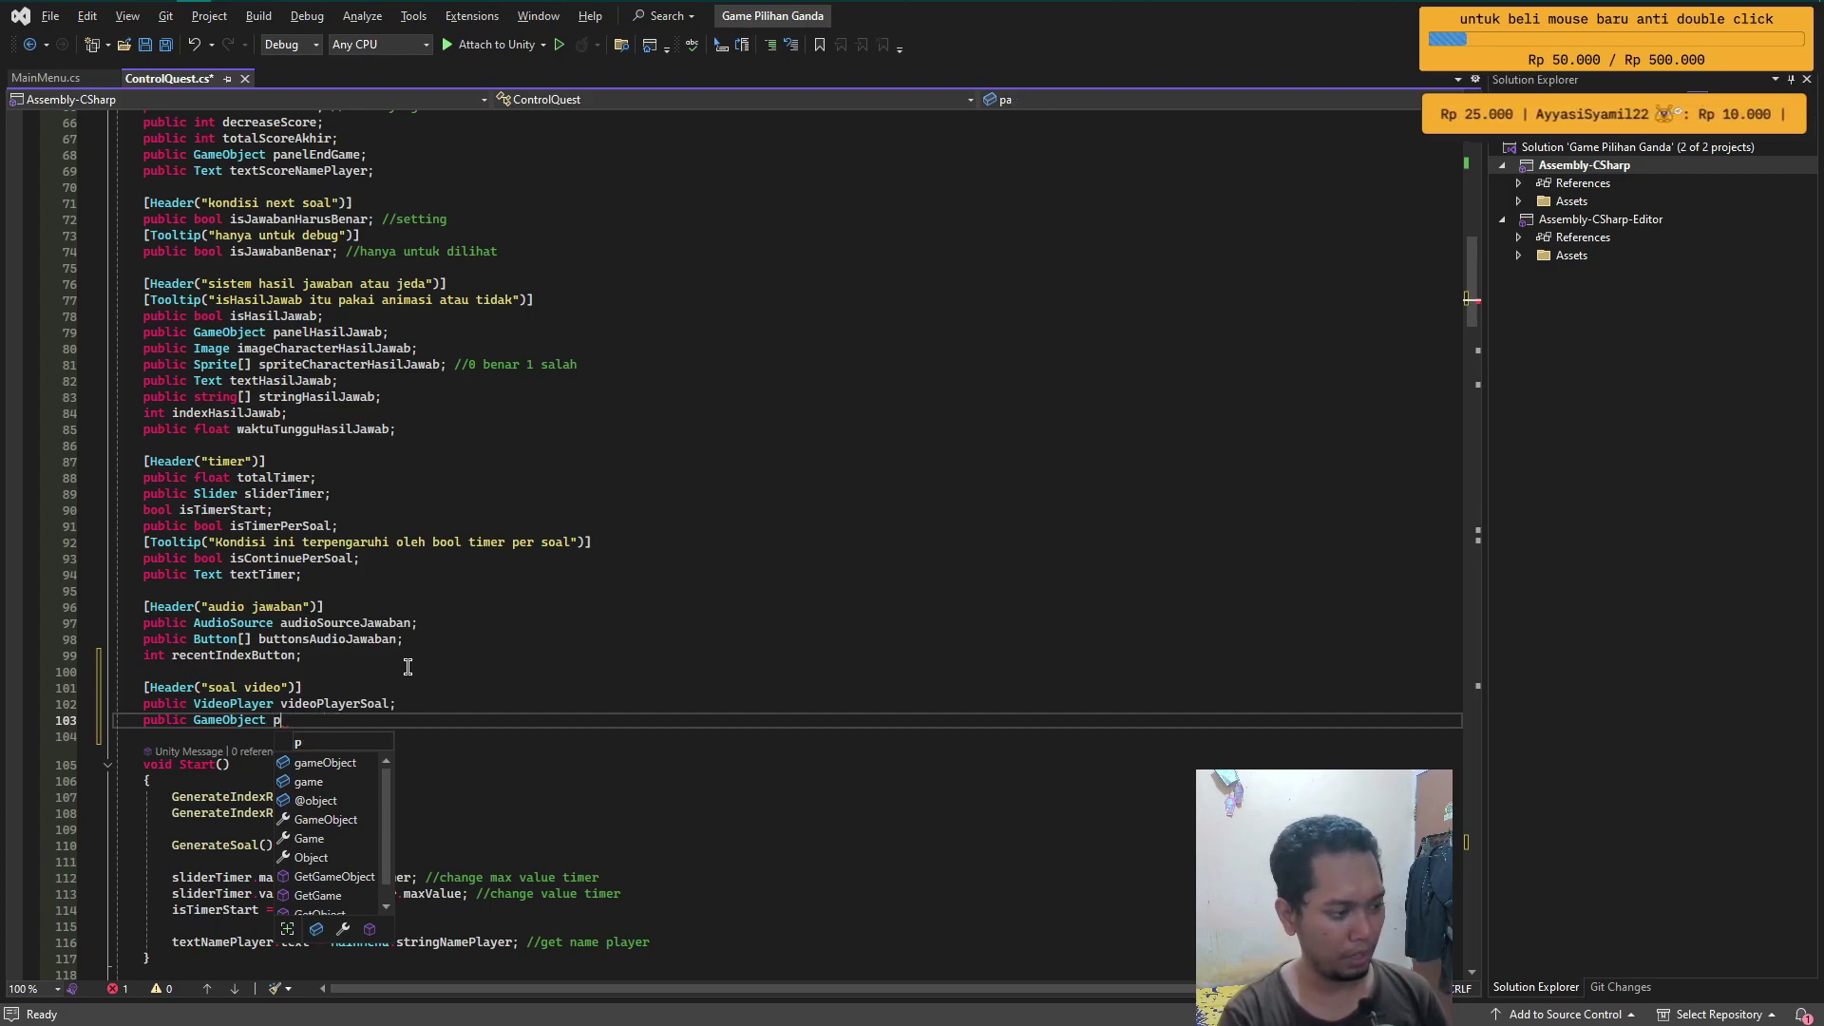
{"action": "type", "text": "rentVideo"}
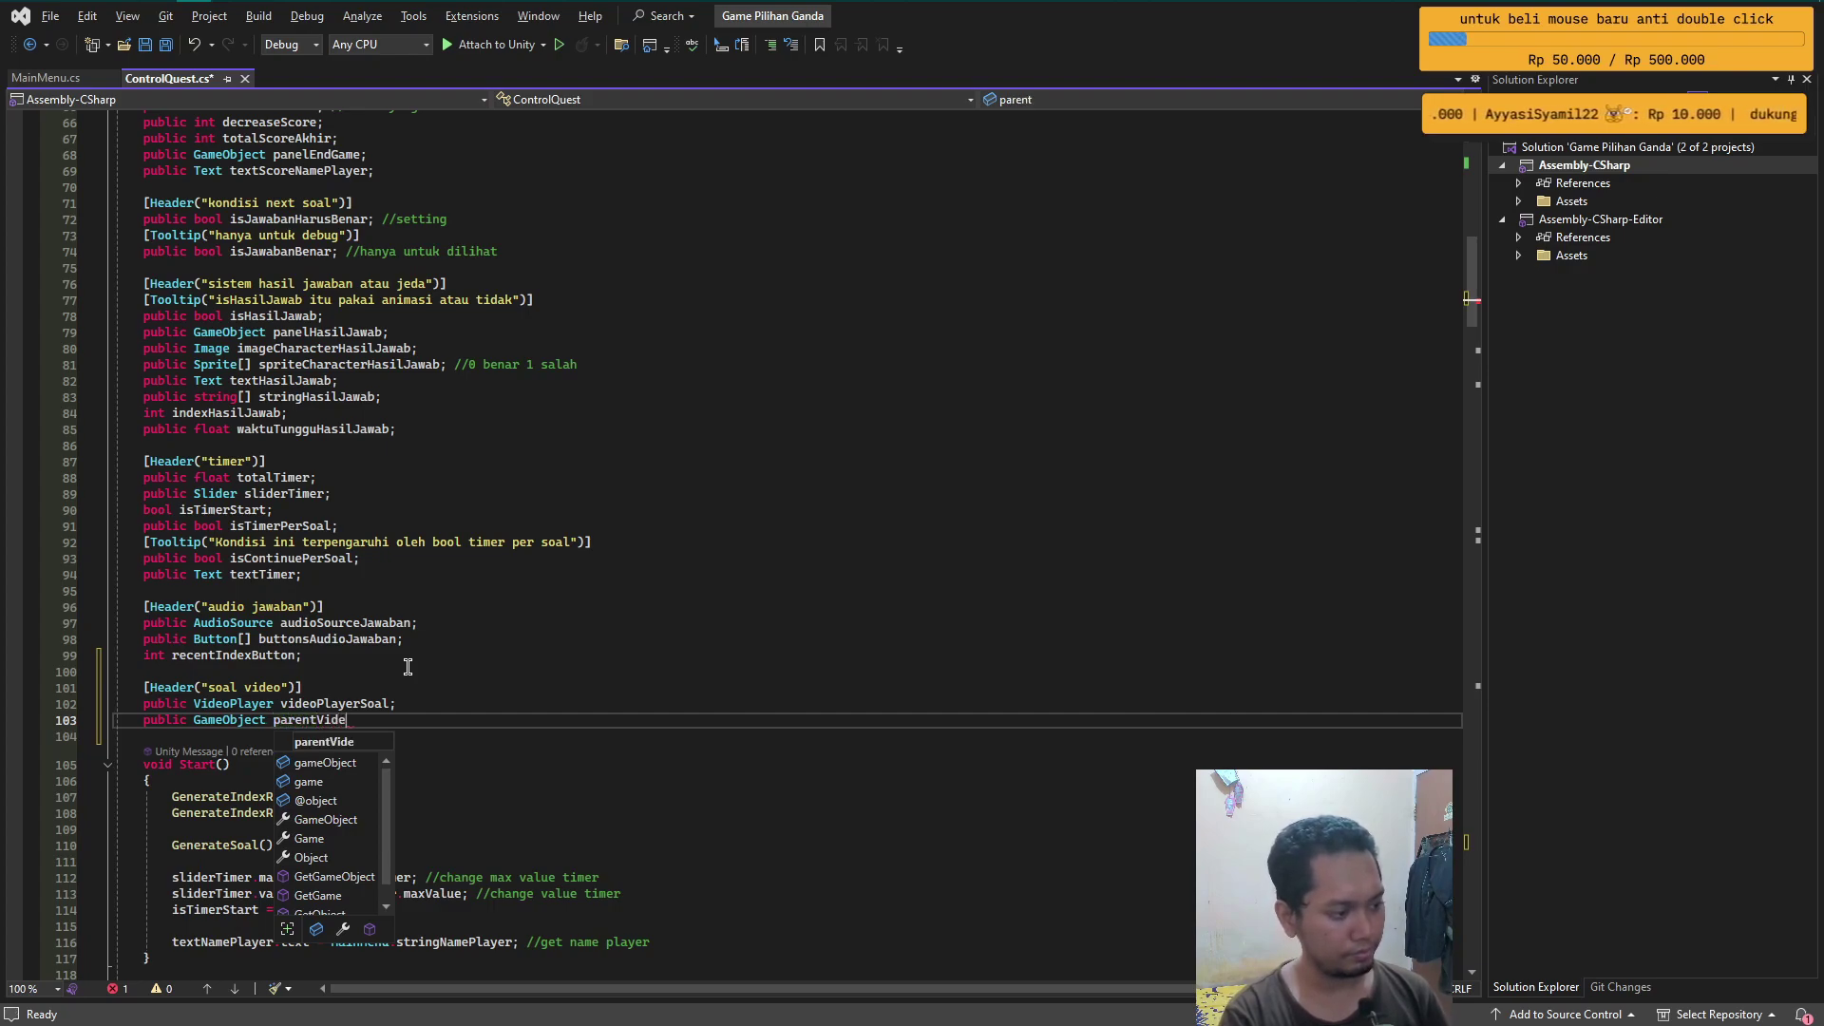
{"action": "type", "text": ";"}
{"action": "key", "text": "ctrl+s"}
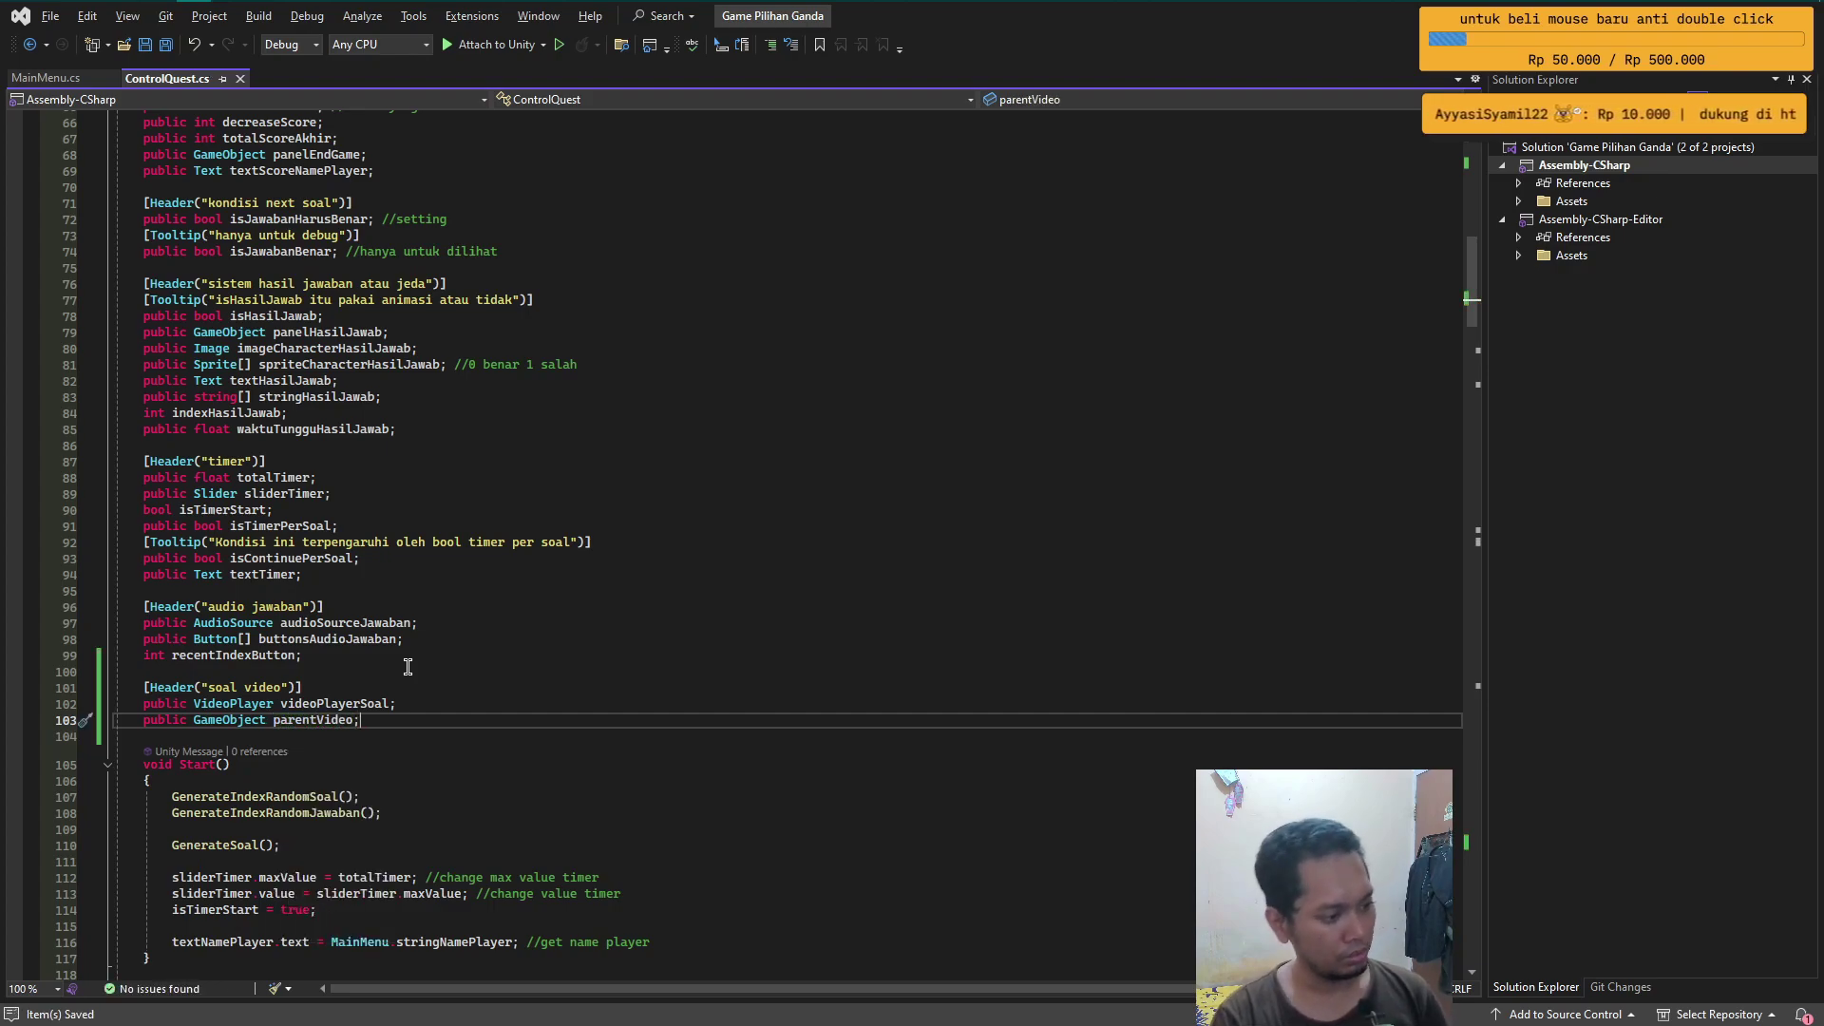
{"action": "scroll", "coordinate": [440, 749], "scroll_direction": "down", "scroll_amount": 4}
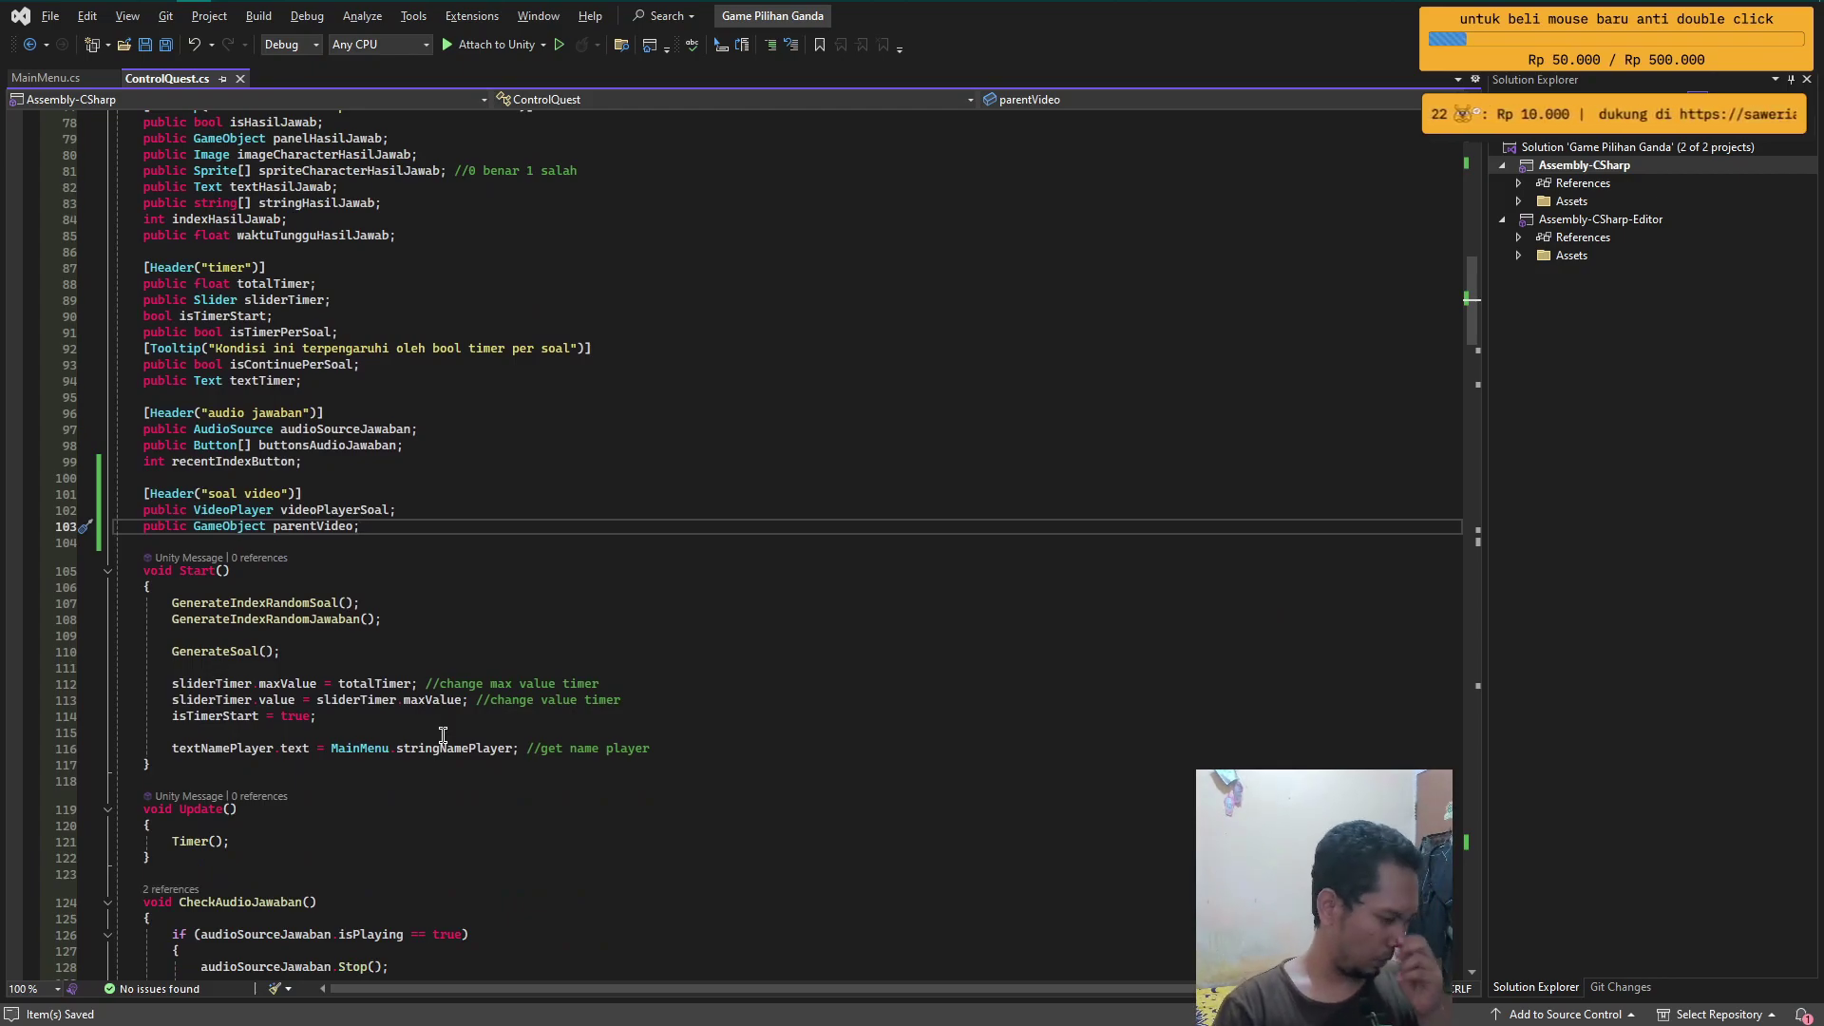
- Add parentVideo.SetActive(true); inside the videoClipSoal != null block
{"action": "scroll", "coordinate": [363, 529], "scroll_direction": "down", "scroll_amount": 7}
{"action": "scroll", "coordinate": [855, 580], "scroll_direction": "down", "scroll_amount": 10}
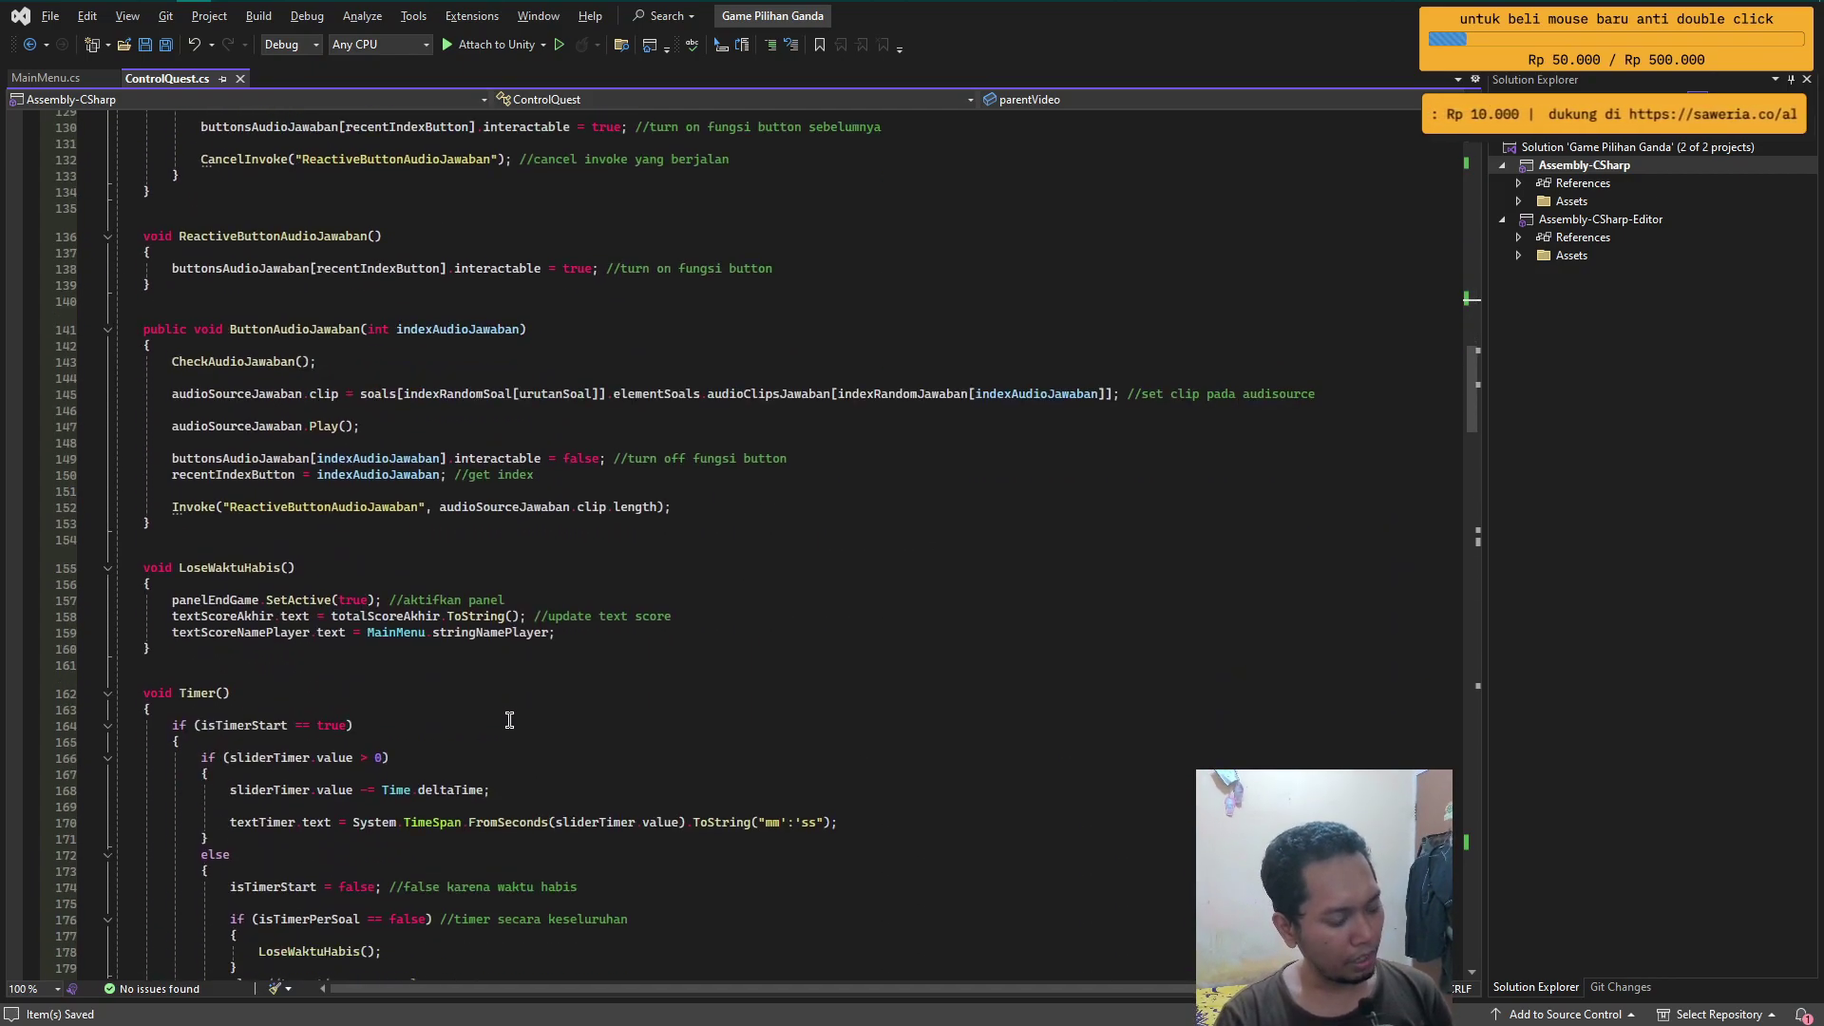
{"action": "scroll", "coordinate": [1235, 617], "scroll_direction": "down", "scroll_amount": 10}
{"action": "scroll", "coordinate": [1453, 638], "scroll_direction": "down", "scroll_amount": 8}
{"action": "scroll", "coordinate": [1454, 639], "scroll_direction": "down", "scroll_amount": 20}
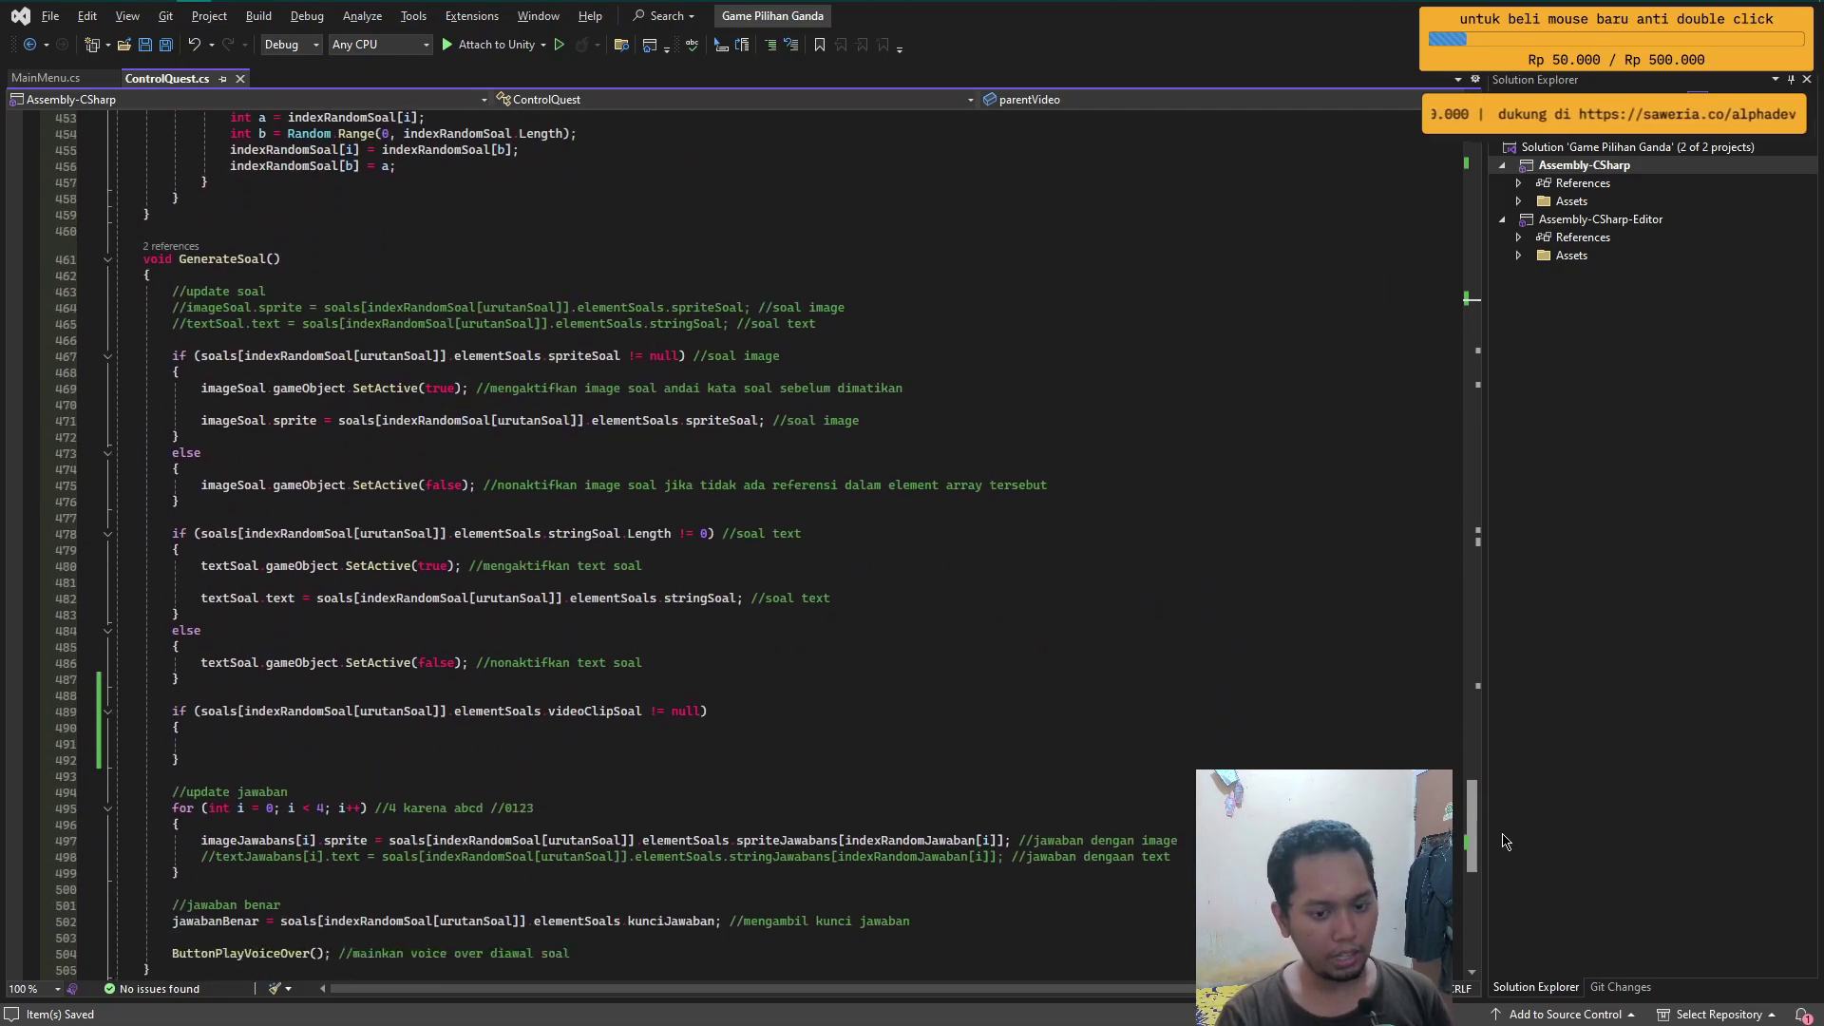
{"action": "scroll", "coordinate": [1135, 785], "scroll_direction": "down", "scroll_amount": 2}
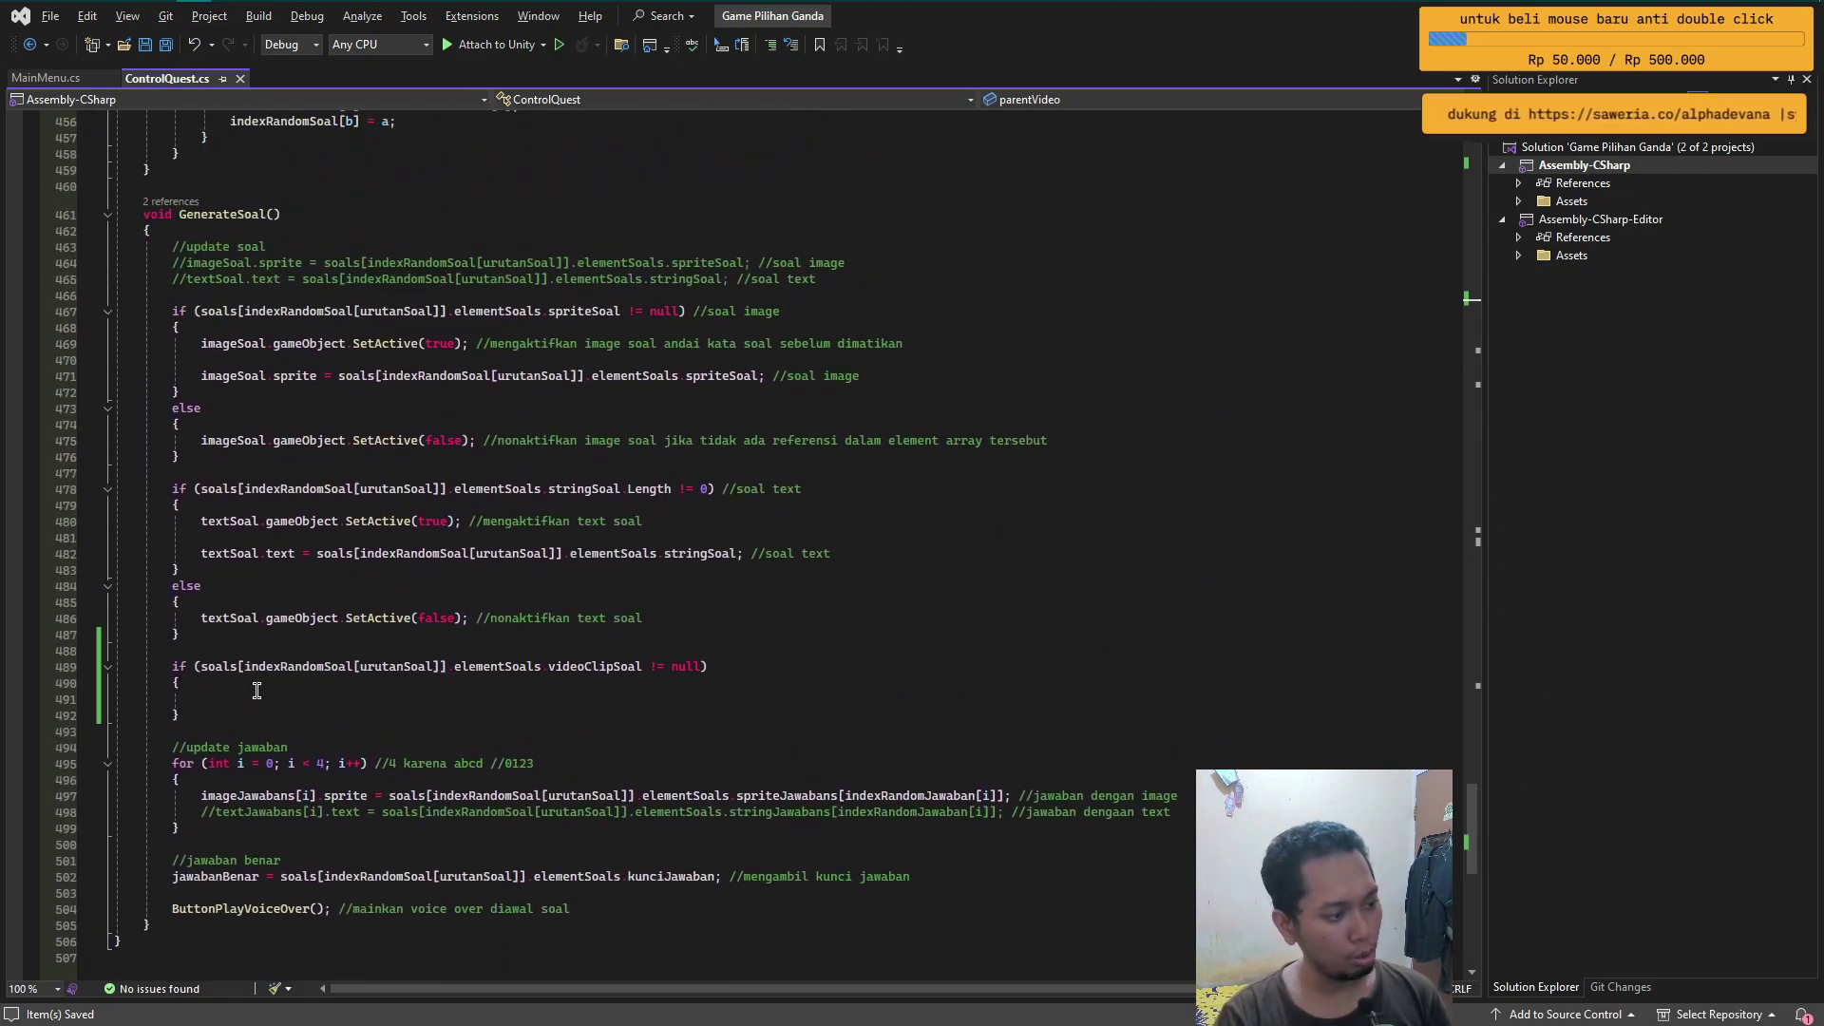
{"action": "left_click", "coordinate": [255, 697]}
{"action": "type", "text": "pa"}
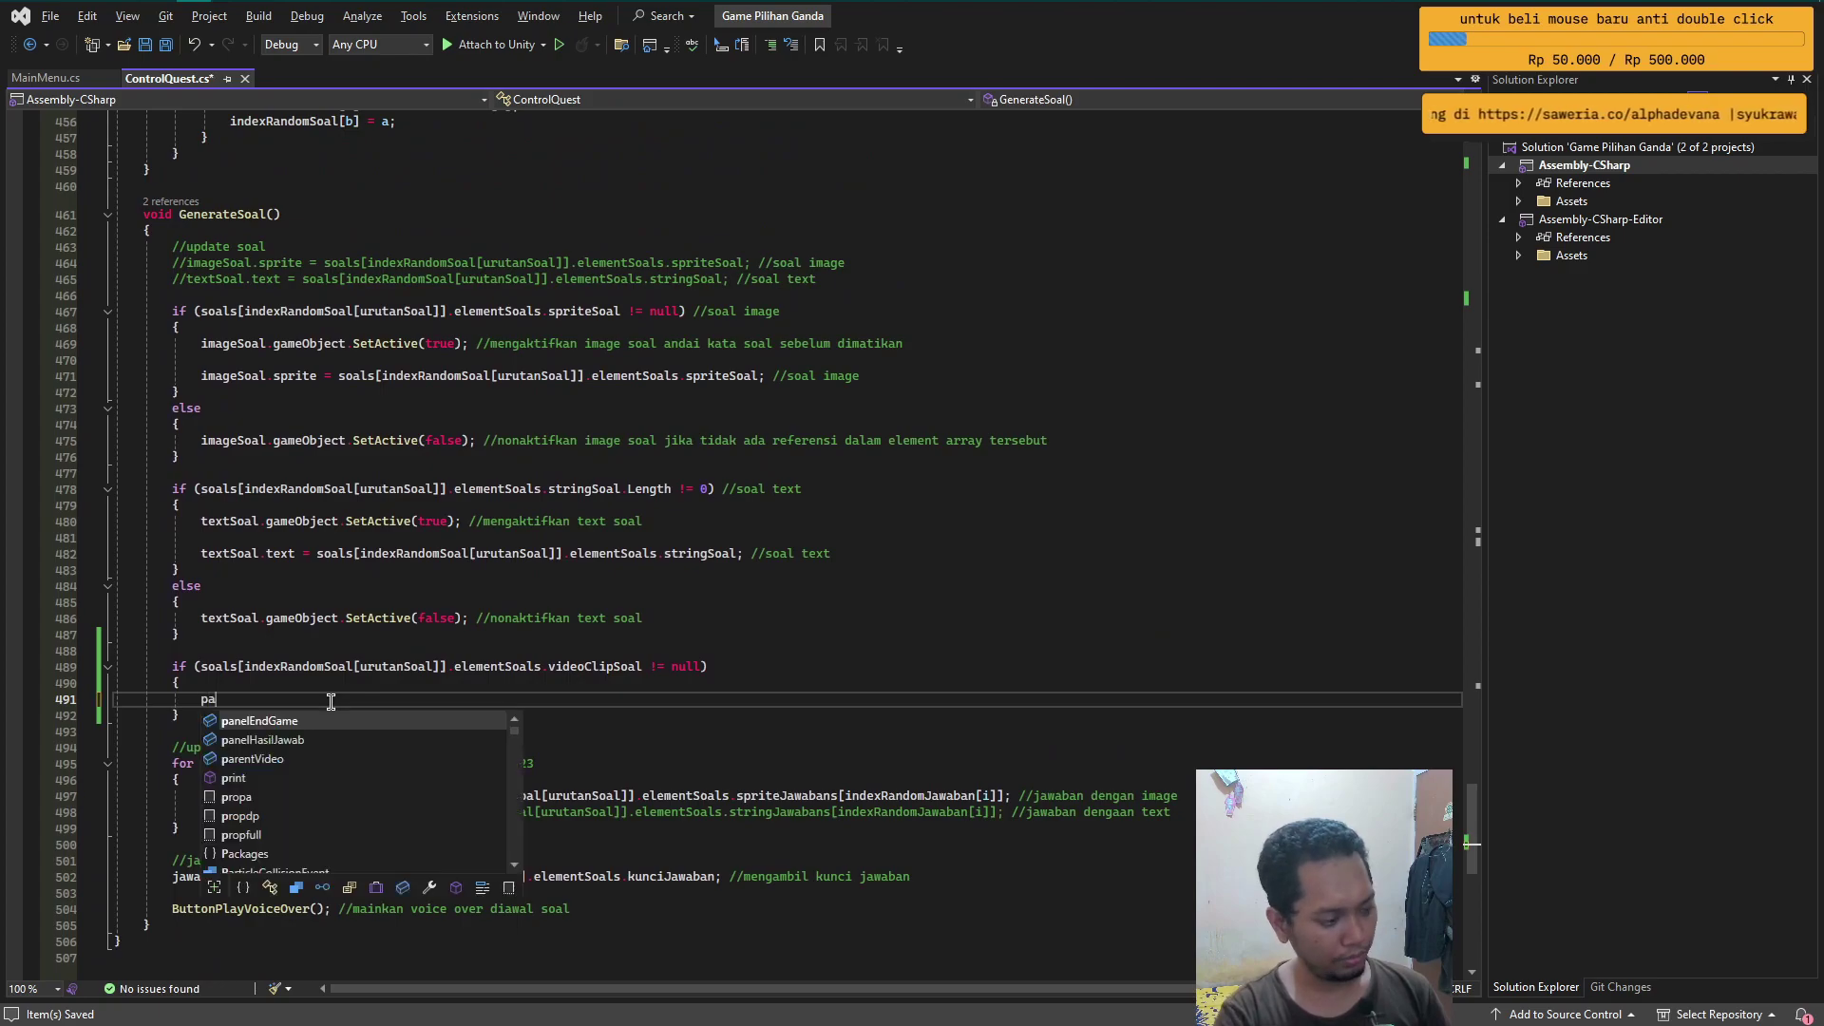
{"action": "type", "text": "re"}
{"action": "key", "text": "Tab"}
{"action": "type", "text": "."}
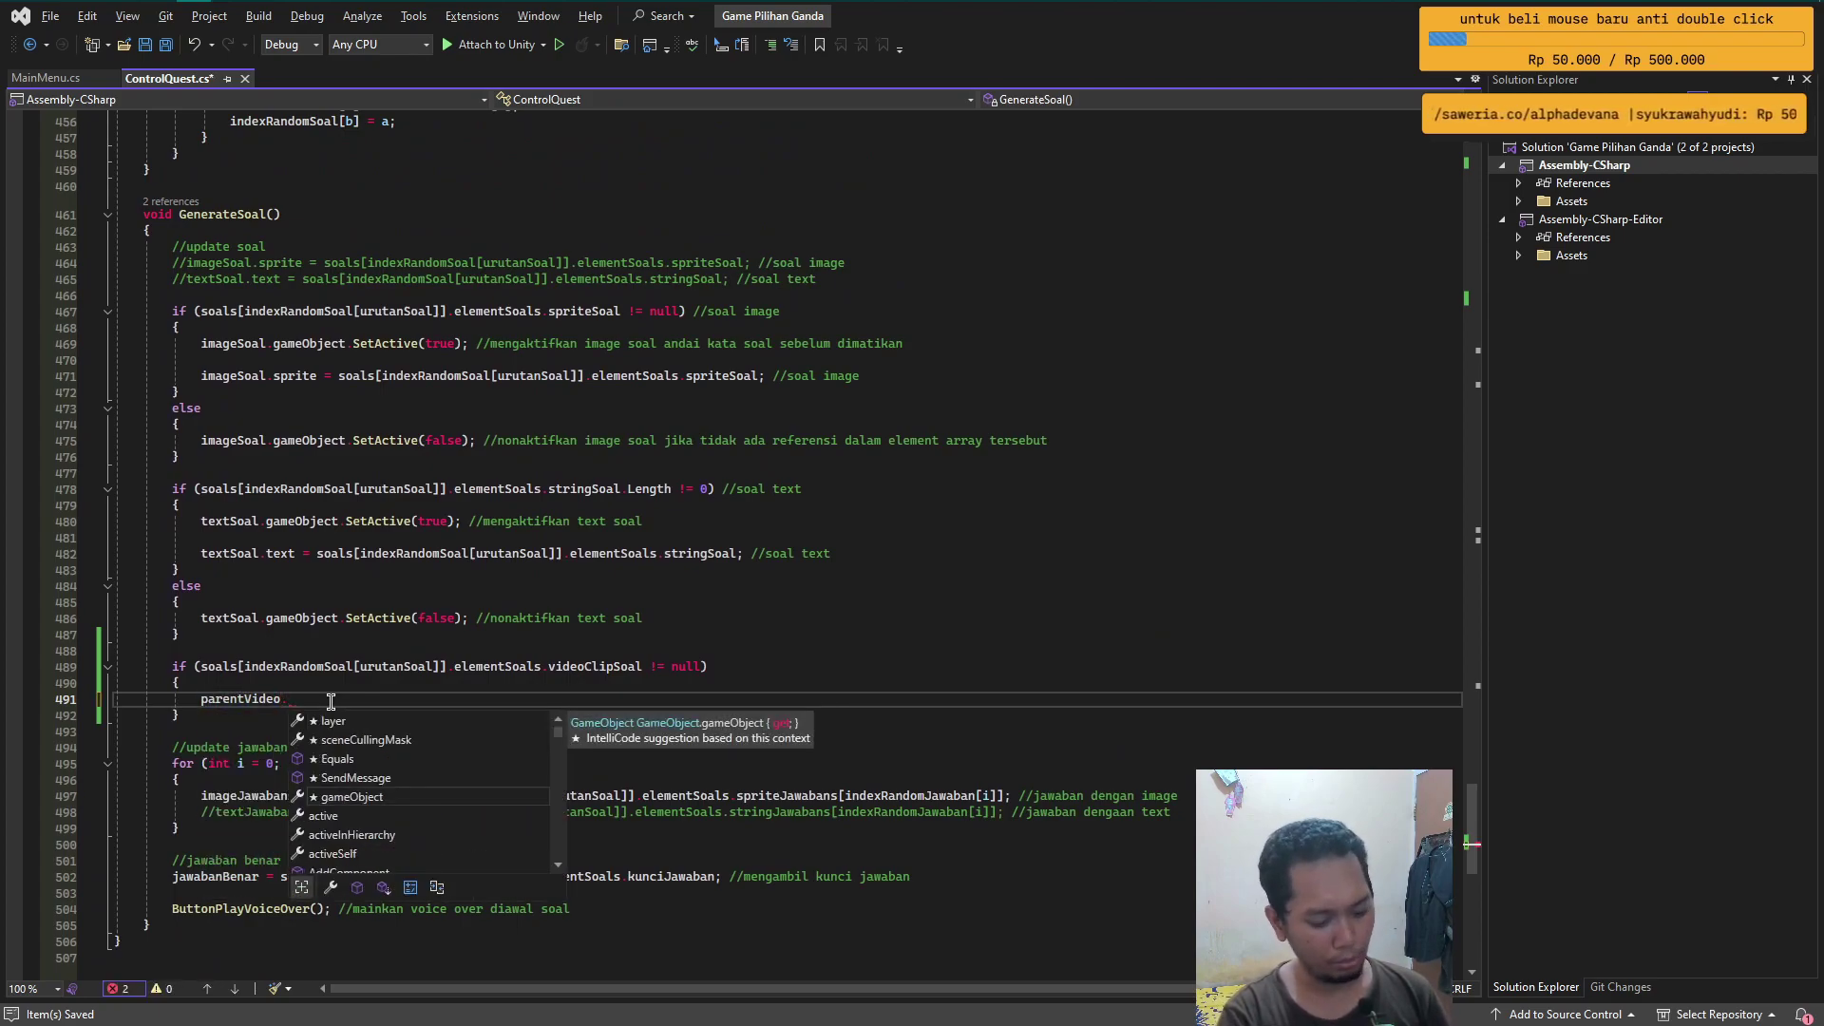
{"action": "type", "text": "set"}
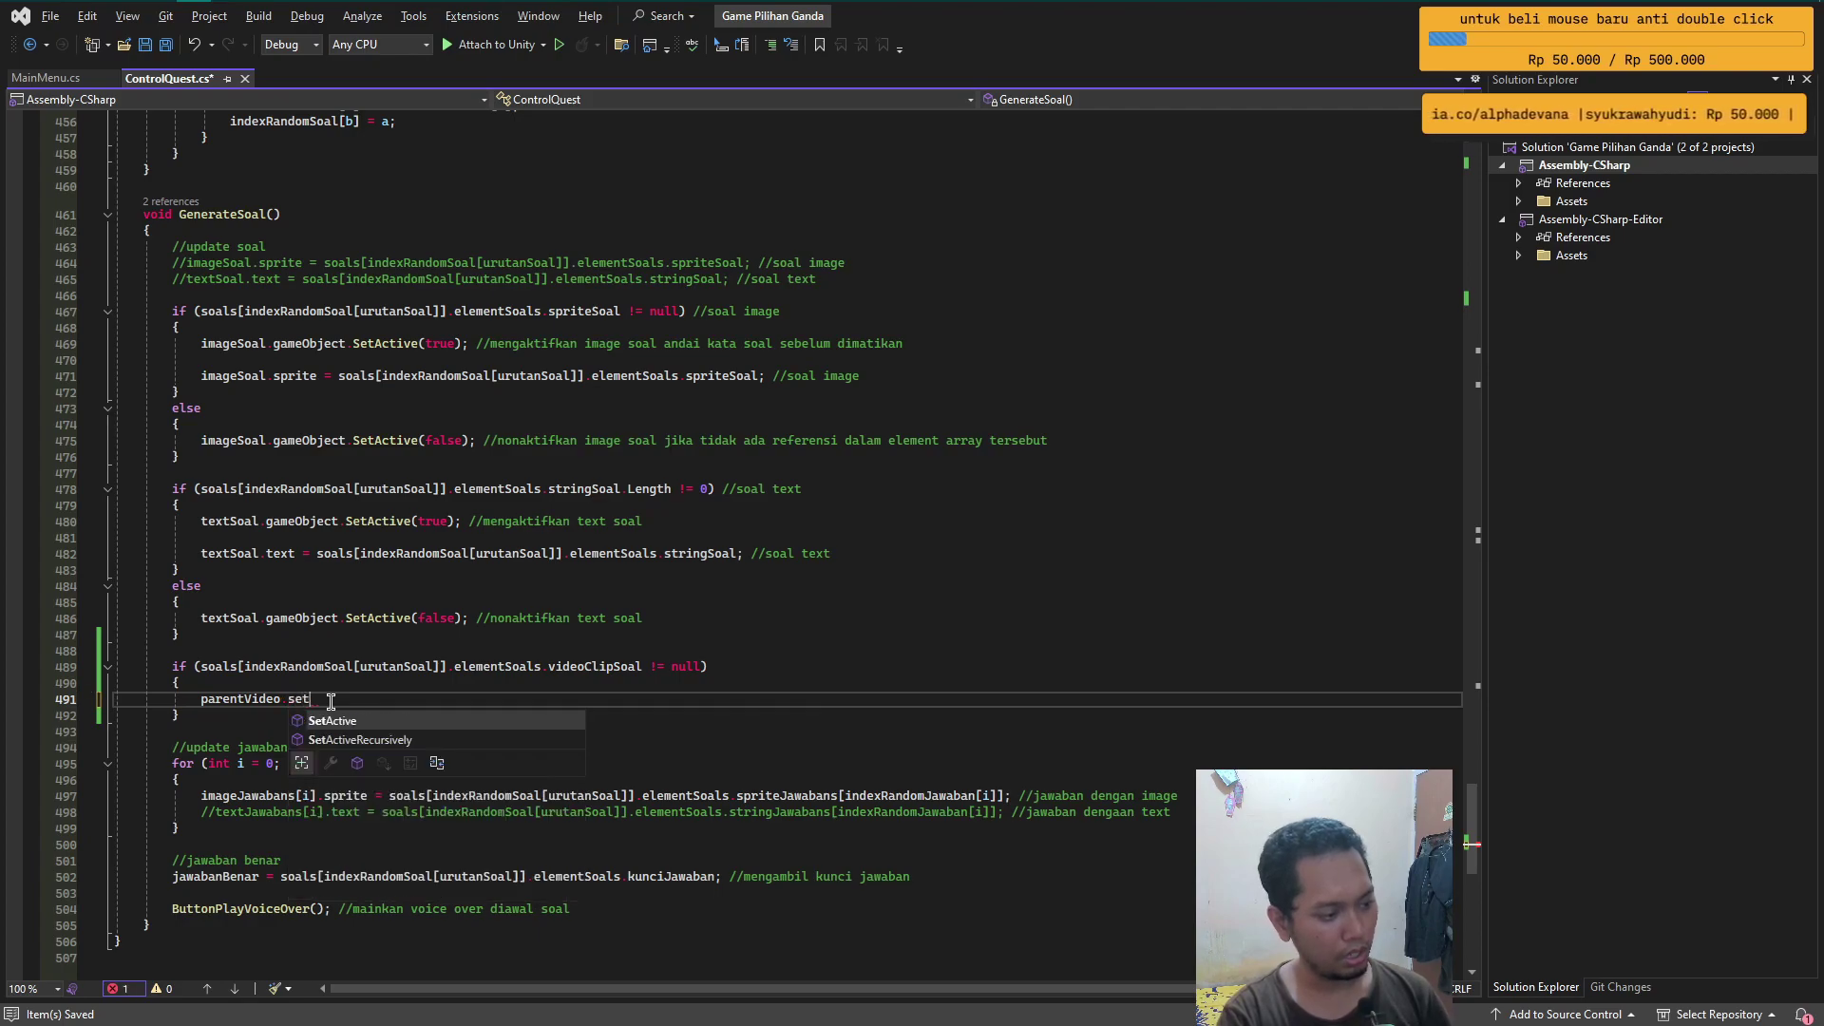
{"action": "key", "text": "Tab"}
{"action": "type", "text": "(true"}
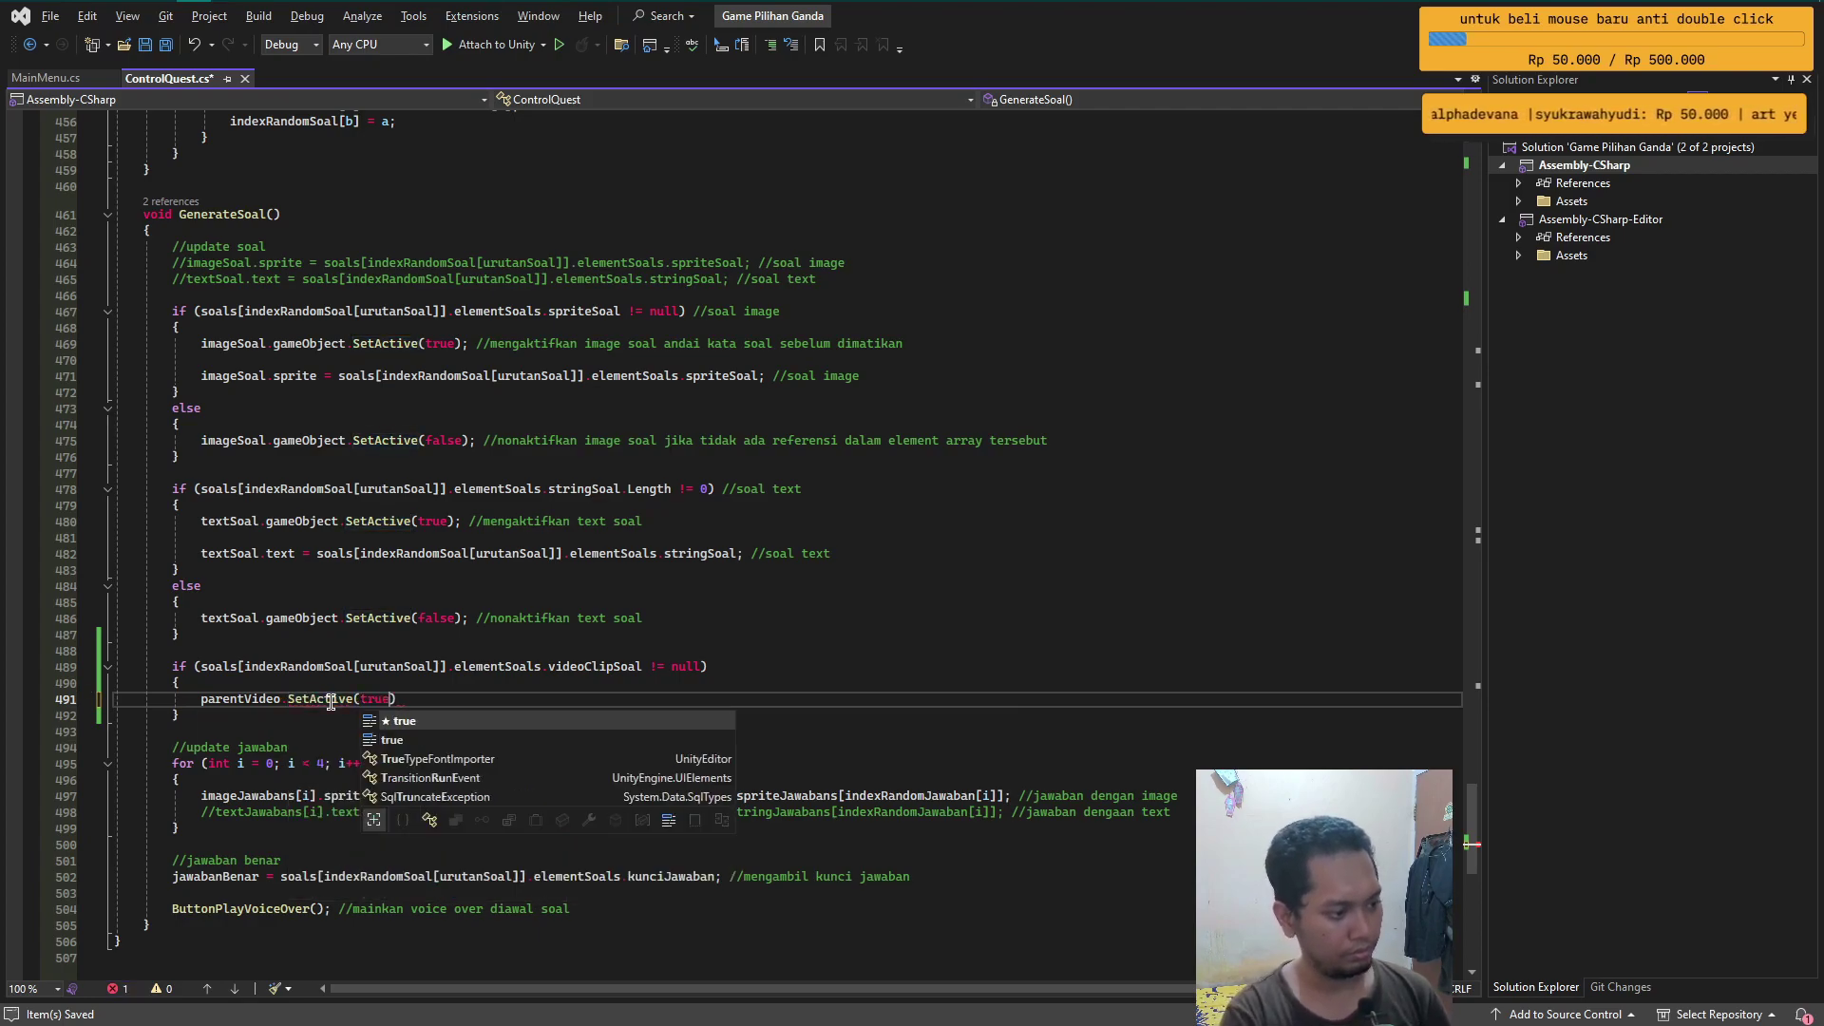
{"action": "key", "text": "Tab"}
{"action": "type", "text": ")"}
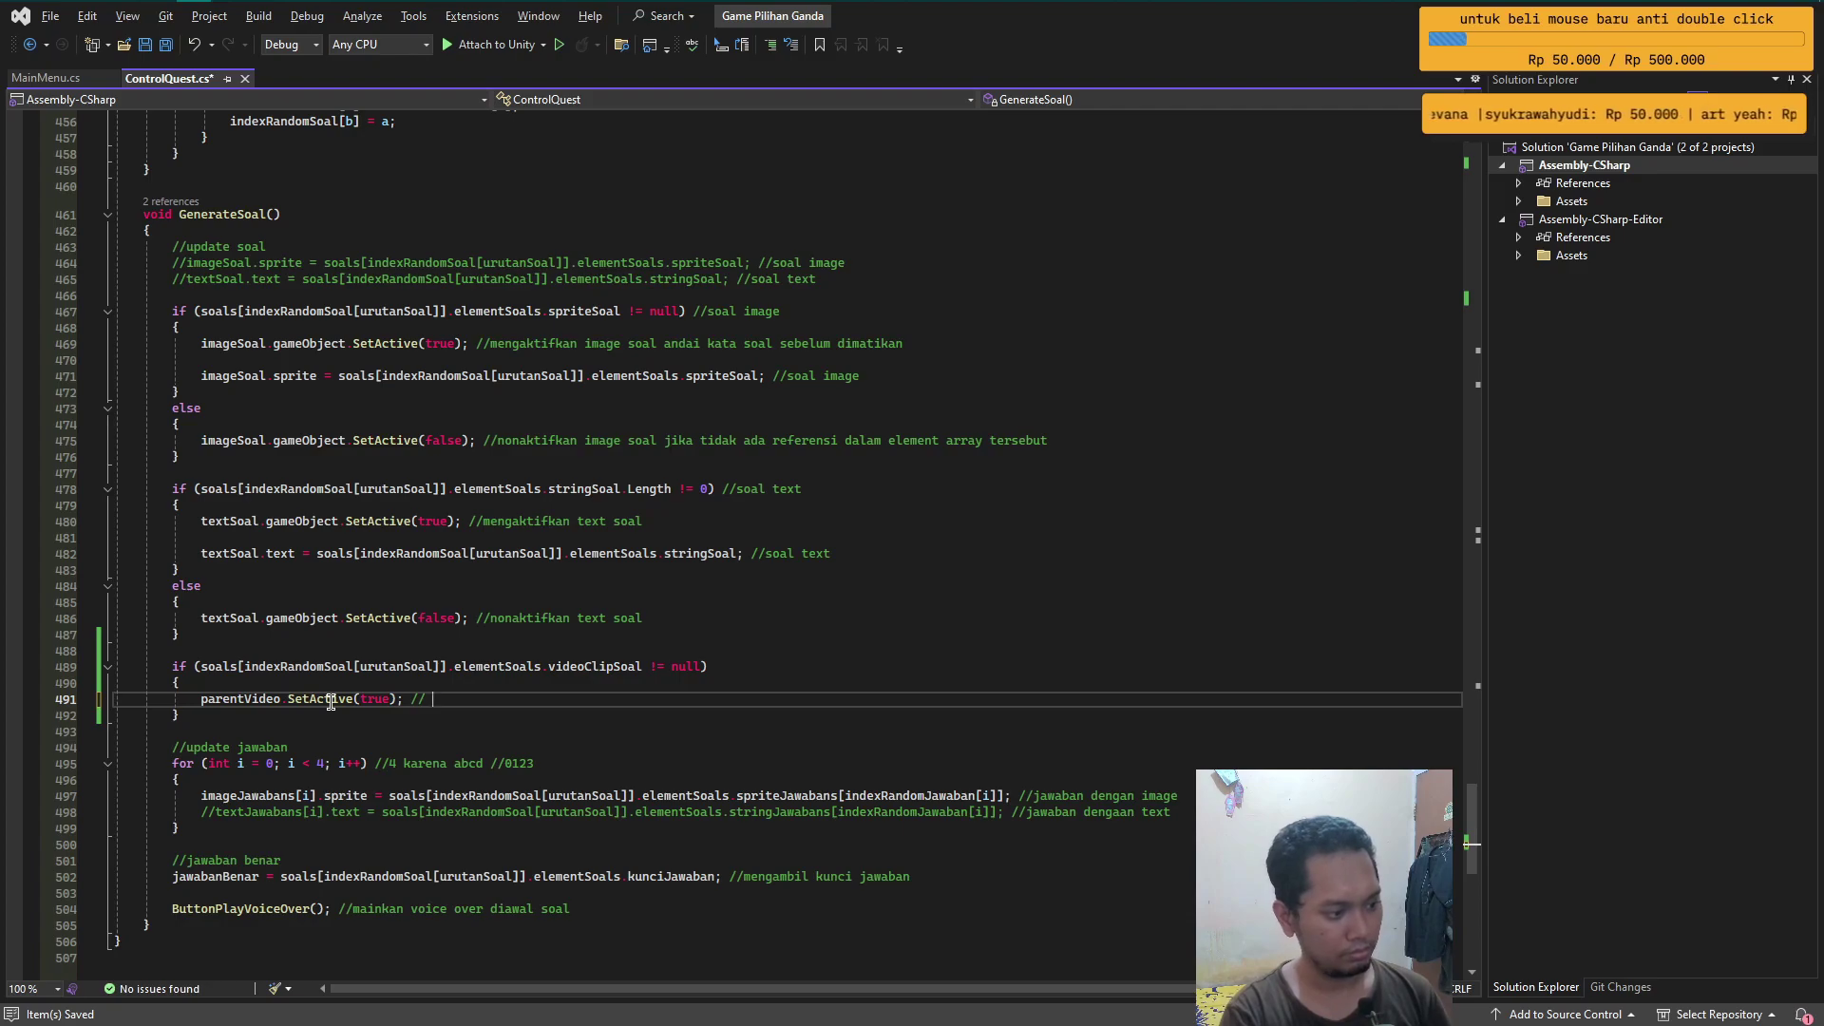
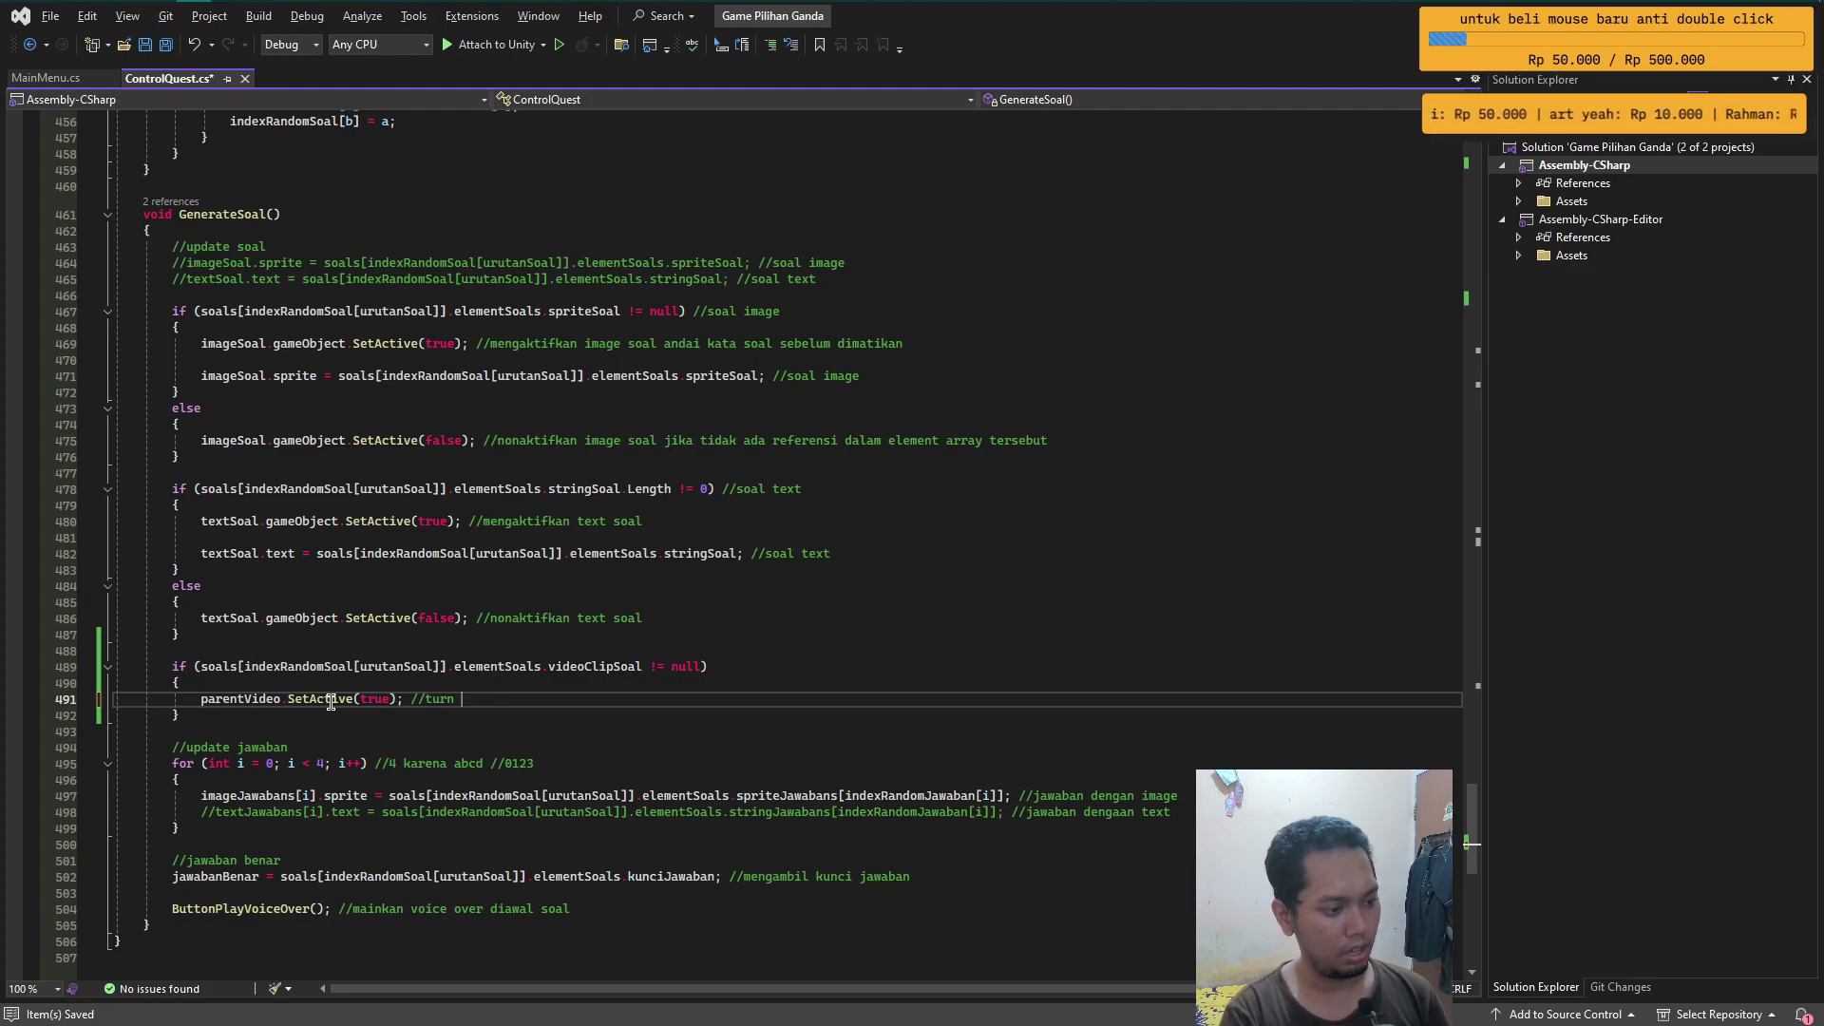
- Add an else branch after the videoClipSoal check in GenerateSoal
{"action": "key", "text": "Down"}
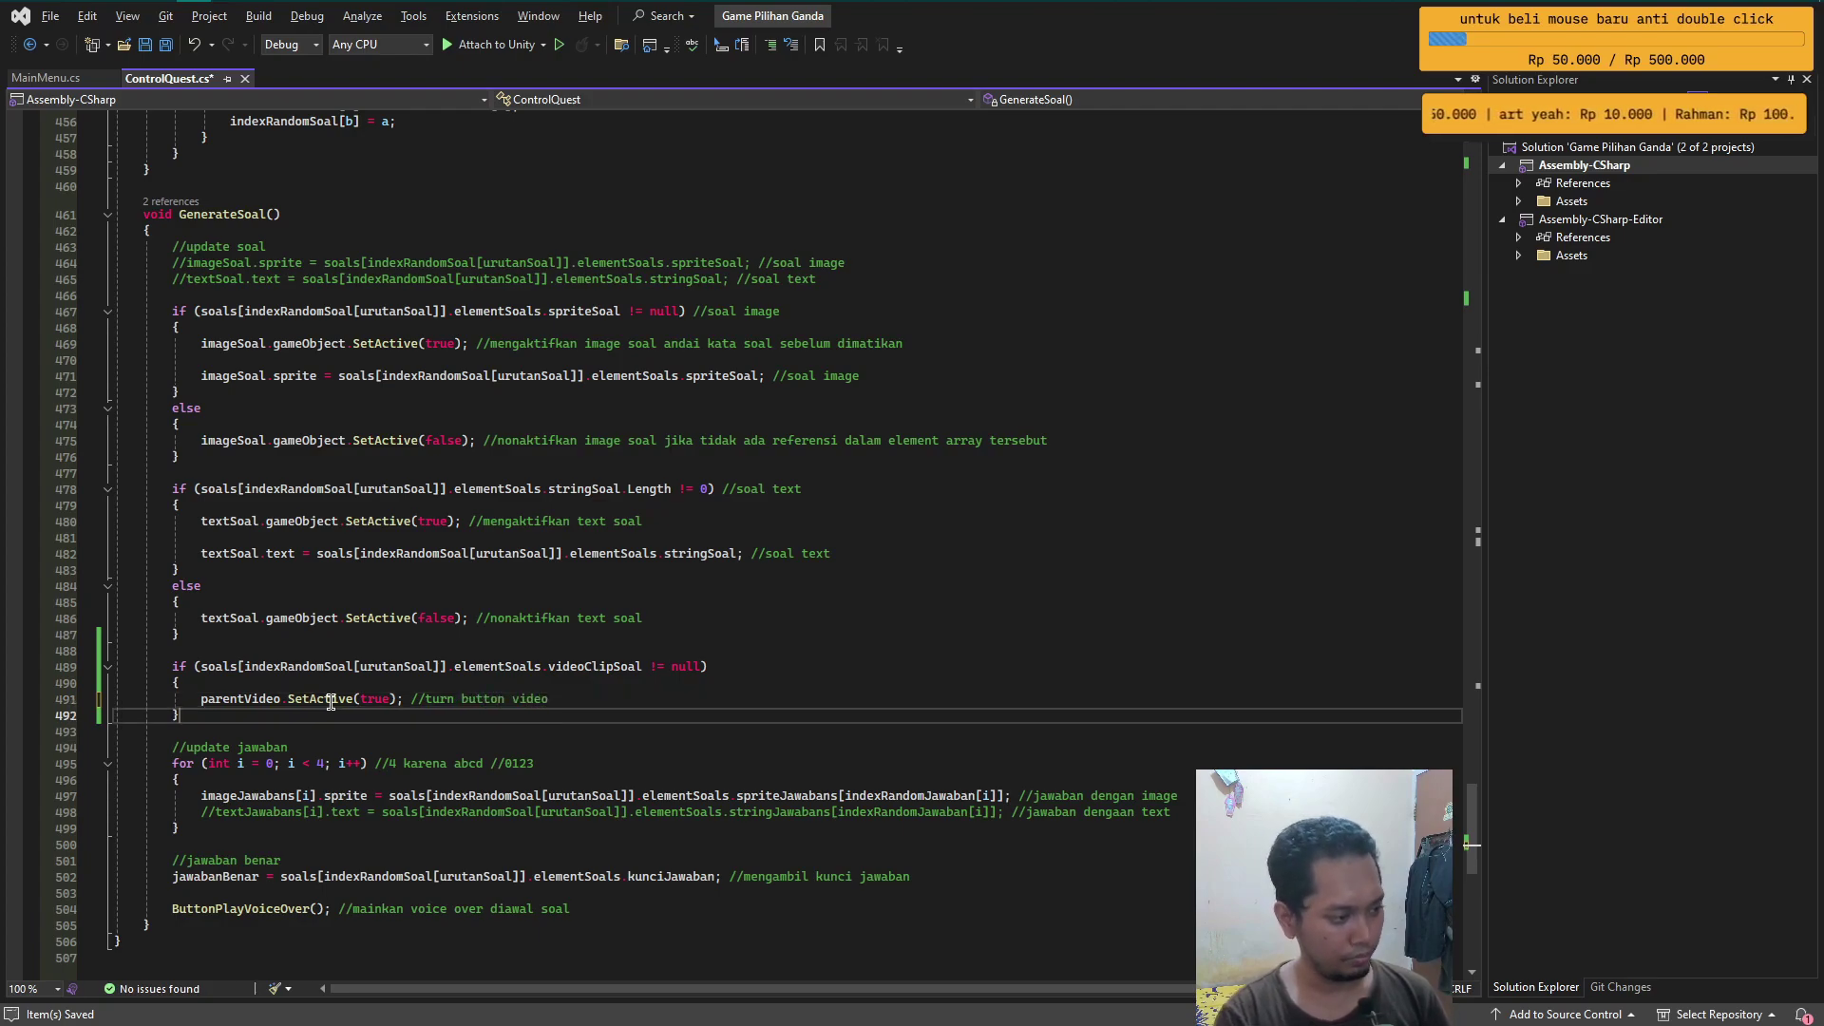
{"action": "key", "text": "Return"}
{"action": "type", "text": "else"}
{"action": "key", "text": "Tab"}
{"action": "key", "text": "Tab"}
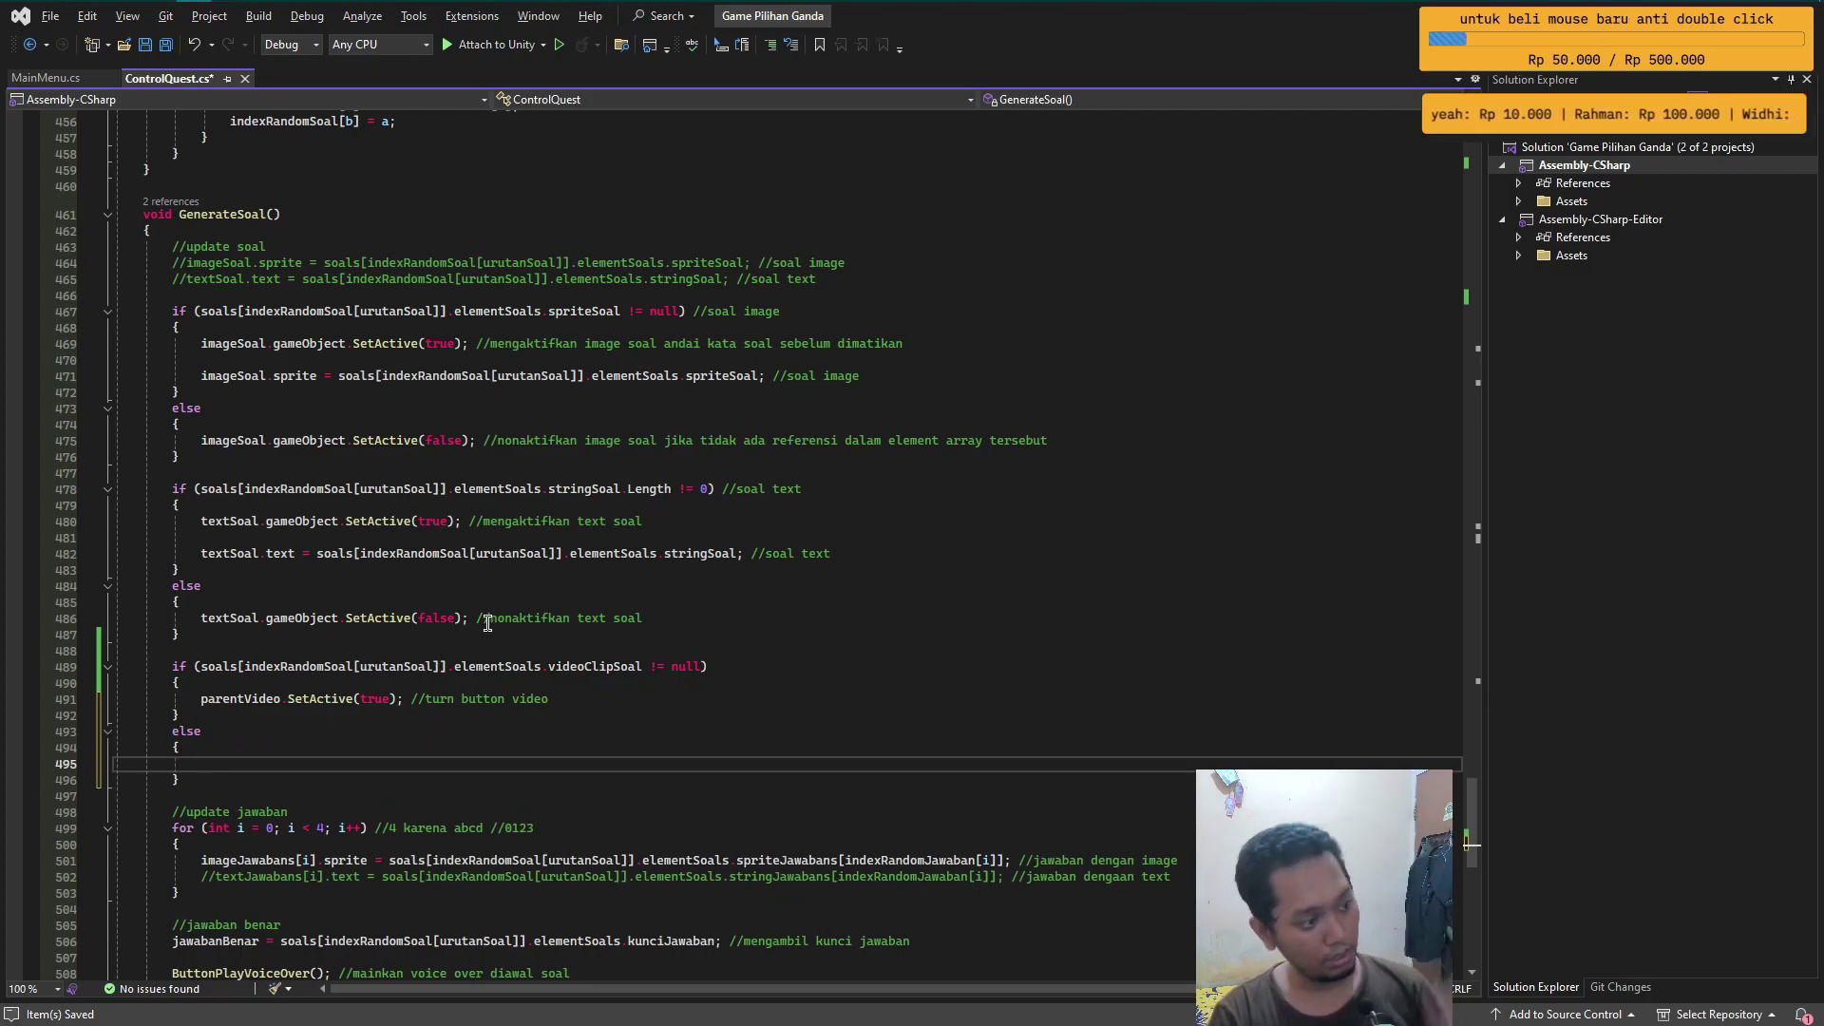
- Put parentVideo.SetActive(false); inside the else, save ControlQuest.cs and return to Unity
{"action": "left_click", "coordinate": [581, 696]}
{"action": "key", "text": "ctrl+c"}
{"action": "left_click", "coordinate": [244, 756]}
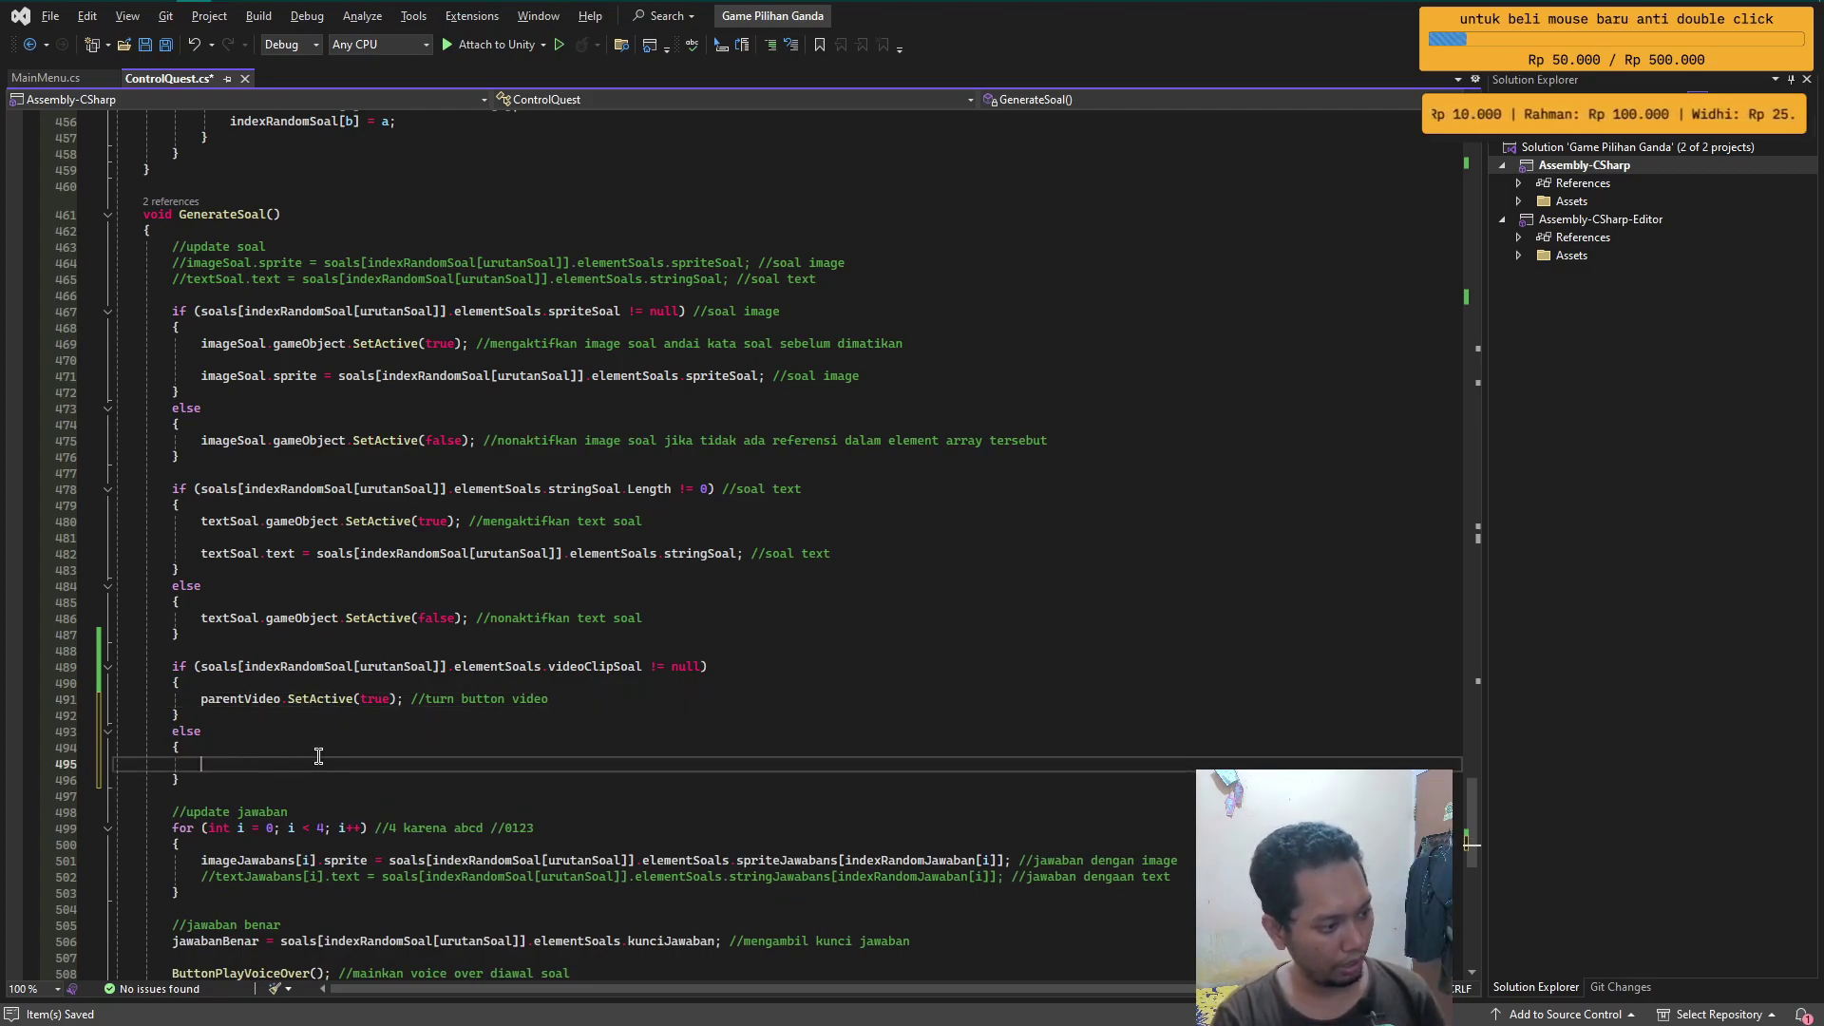
{"action": "key", "text": "ctrl+v"}
{"action": "key", "text": "BackSpace"}
{"action": "left_click", "coordinate": [392, 763]}
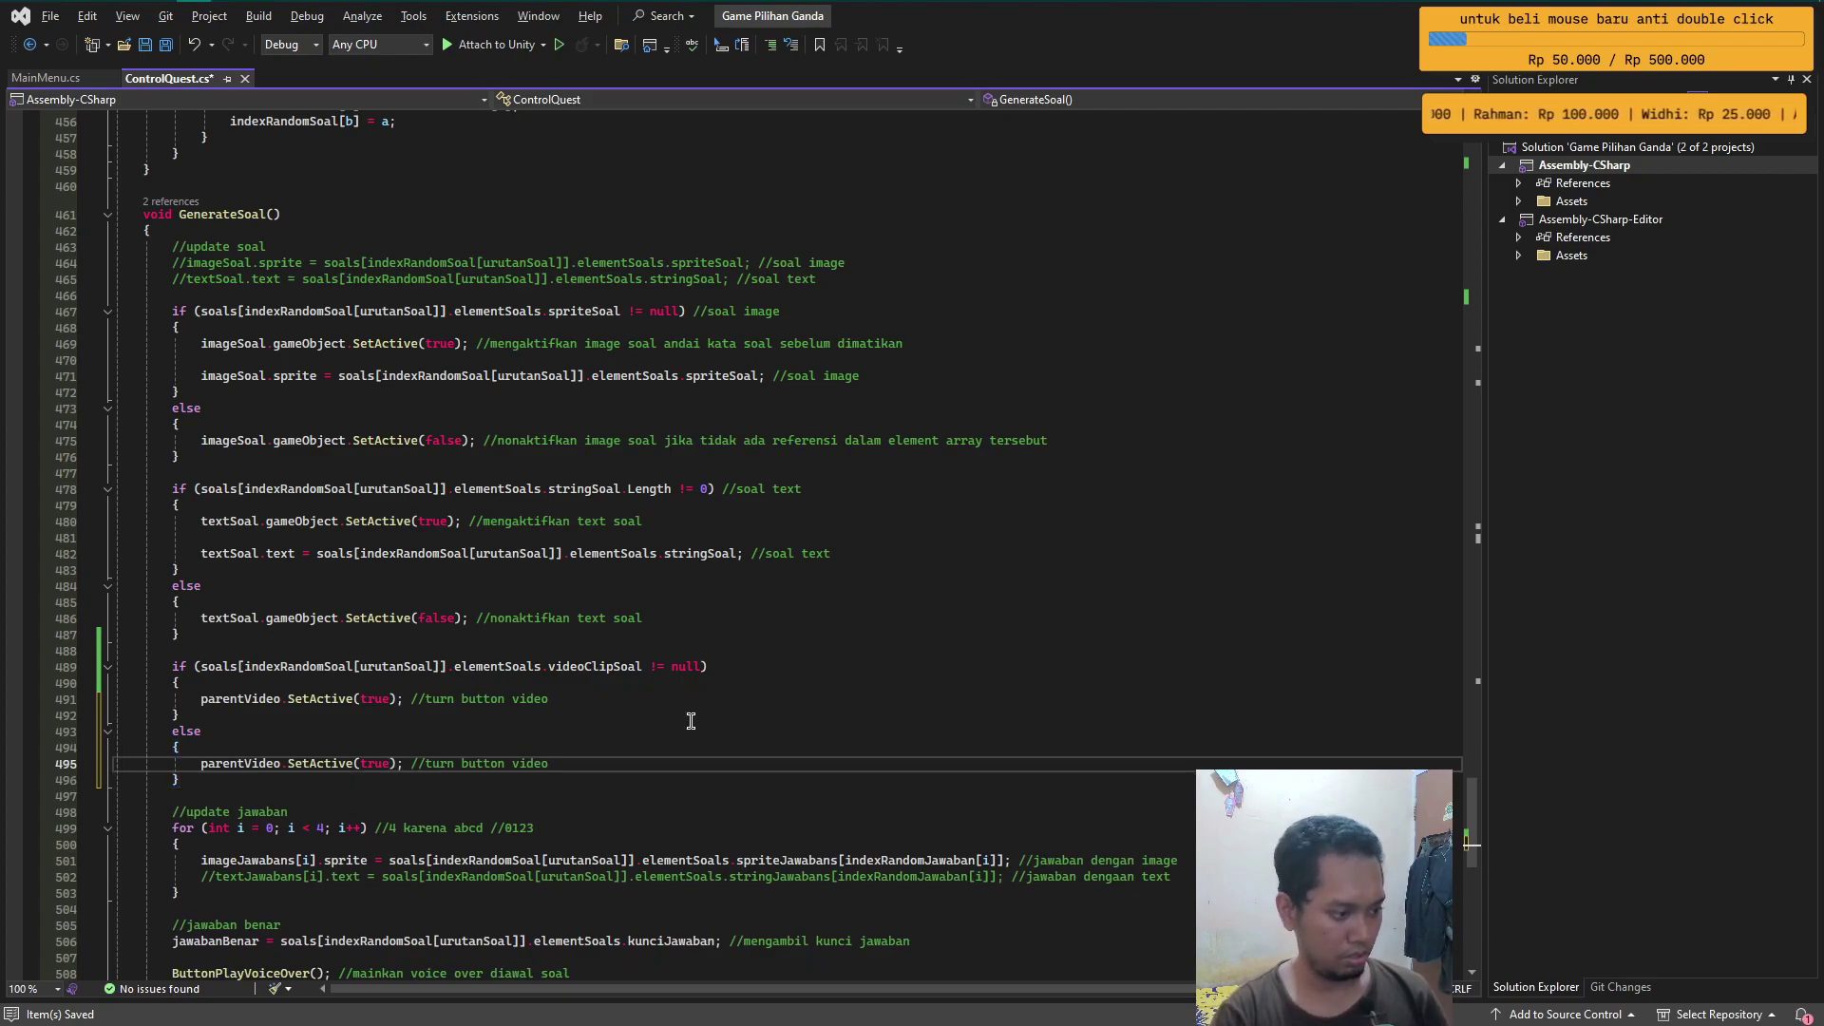
{"action": "key", "text": "BackSpace"}
{"action": "key", "text": "BackSpace"}
{"action": "key", "text": "BackSpace"}
{"action": "type", "text": "false"}
{"action": "key", "text": "End"}
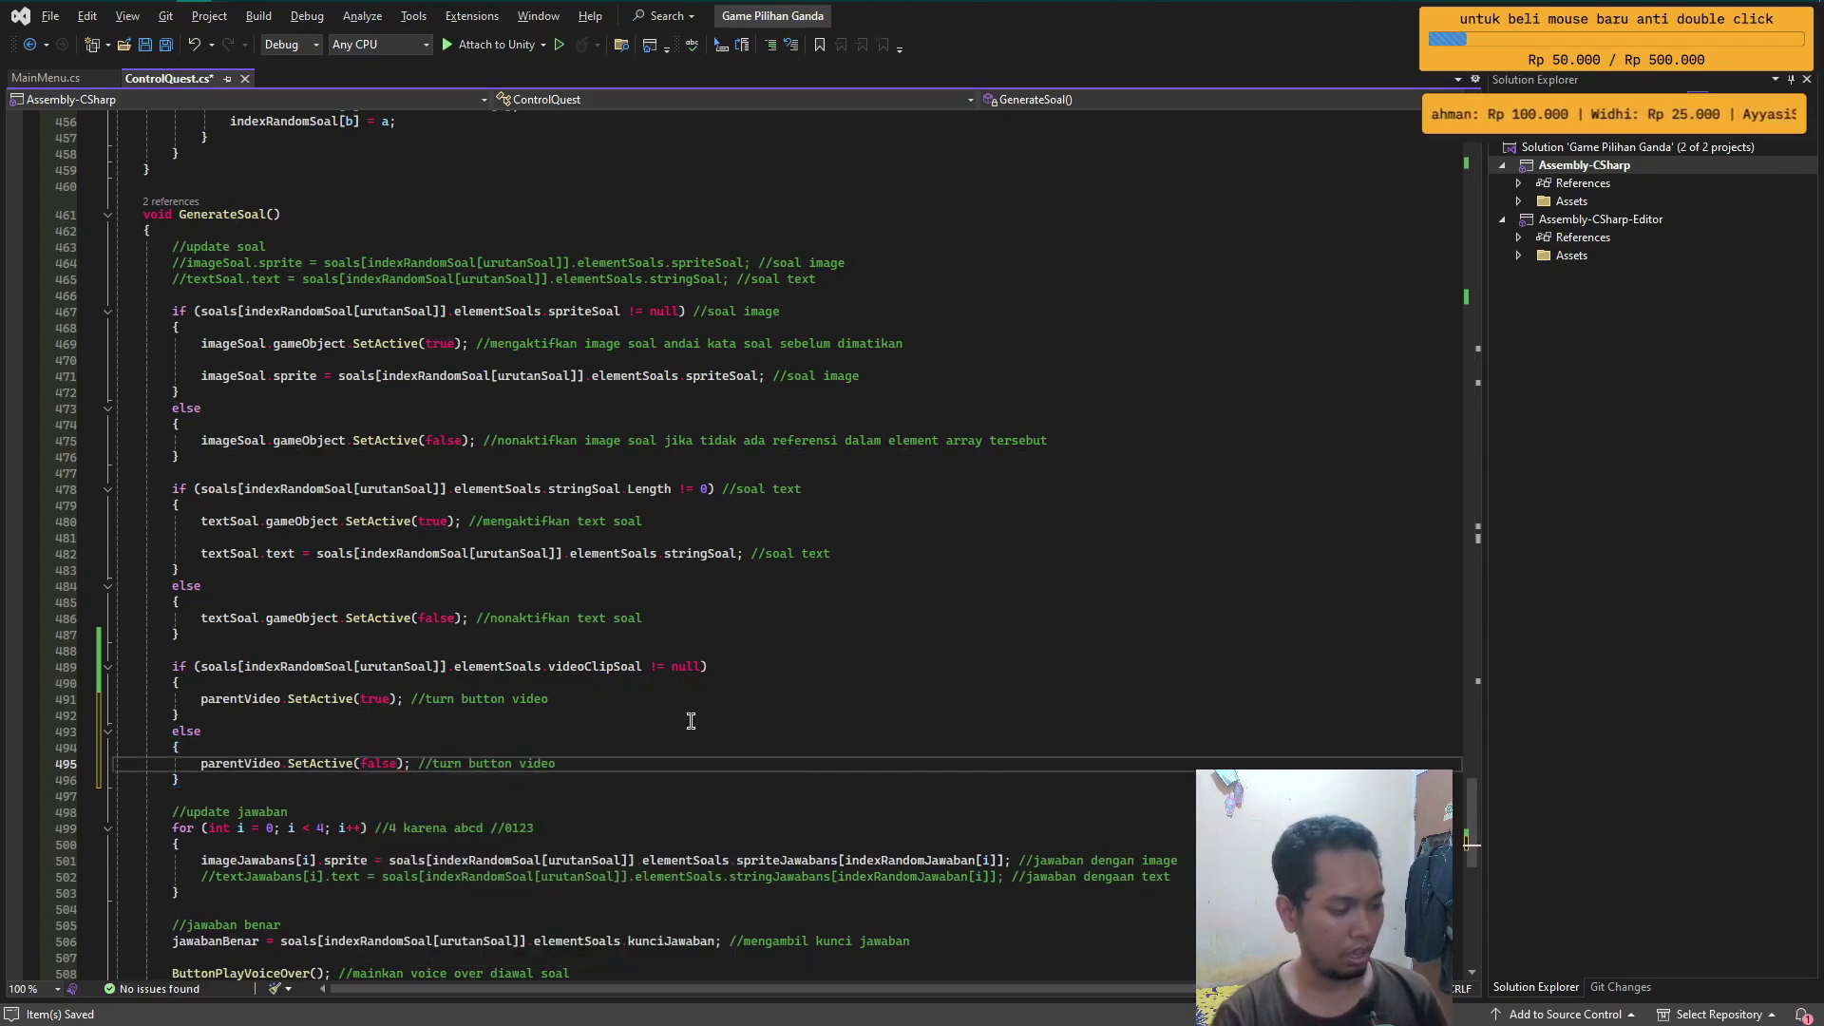
{"action": "key", "text": "ctrl+s"}
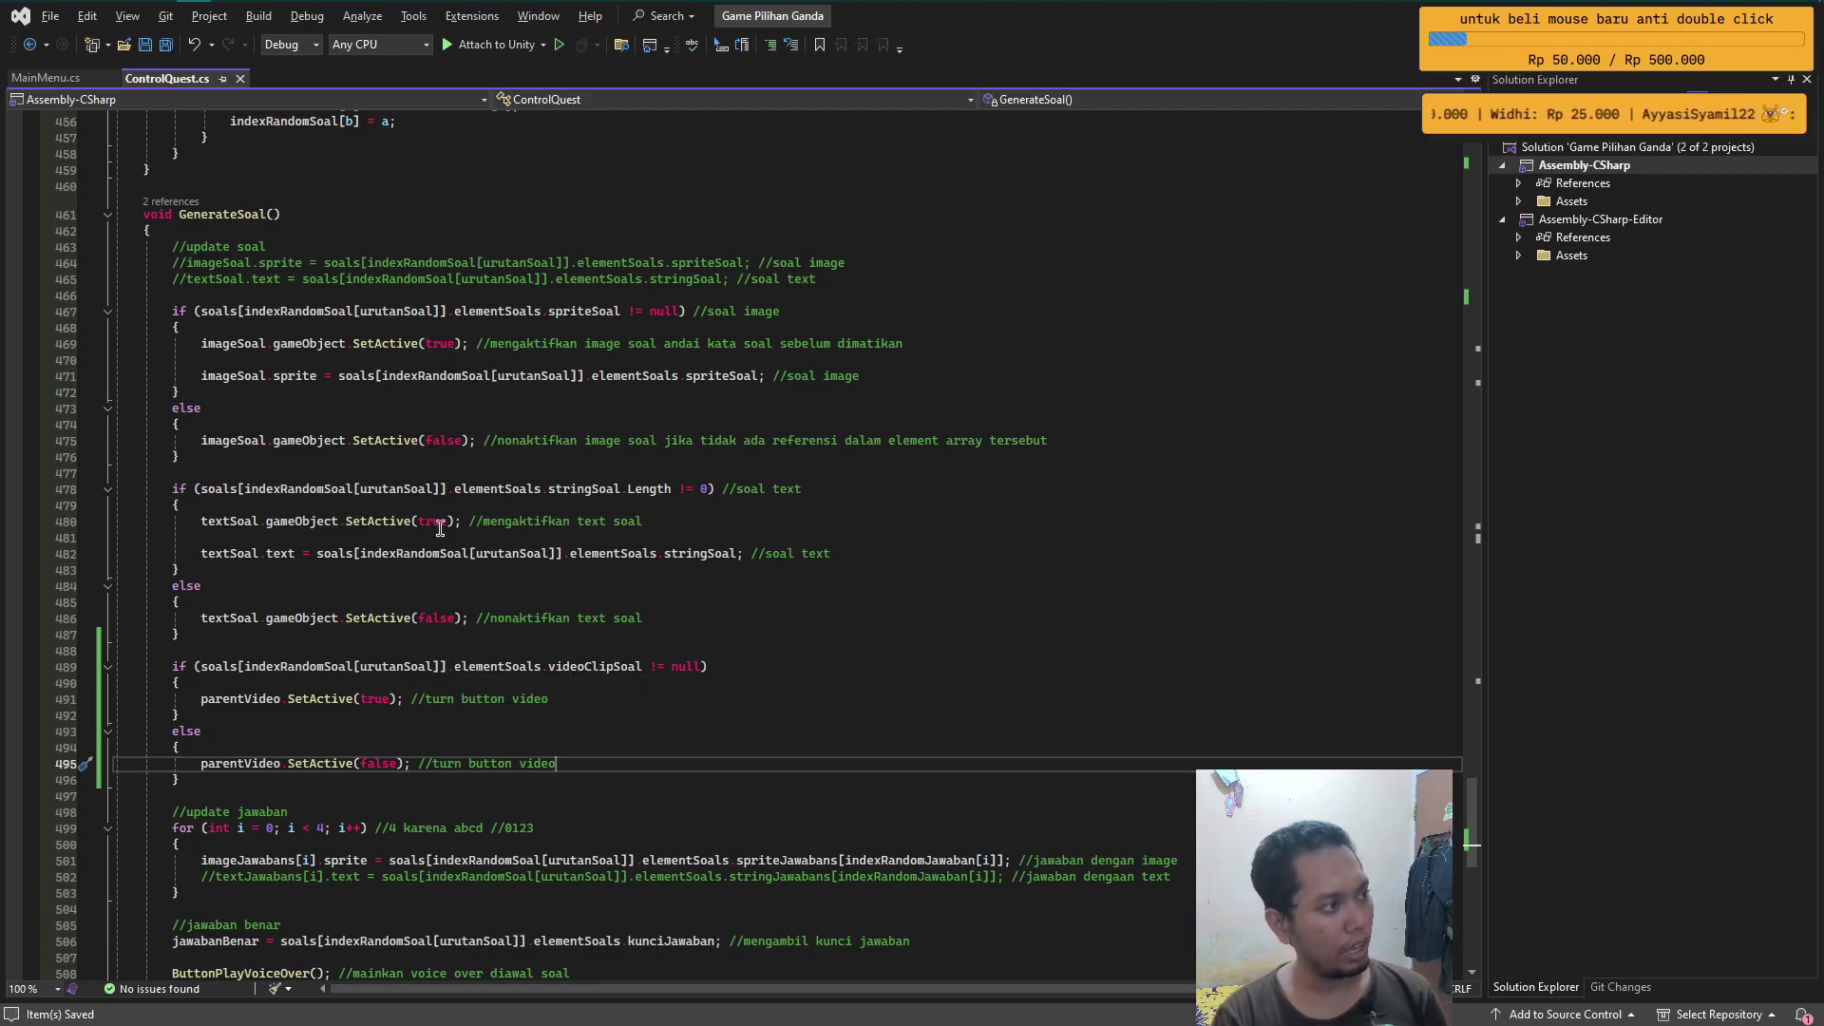
{"action": "key", "text": "alt+Tab"}
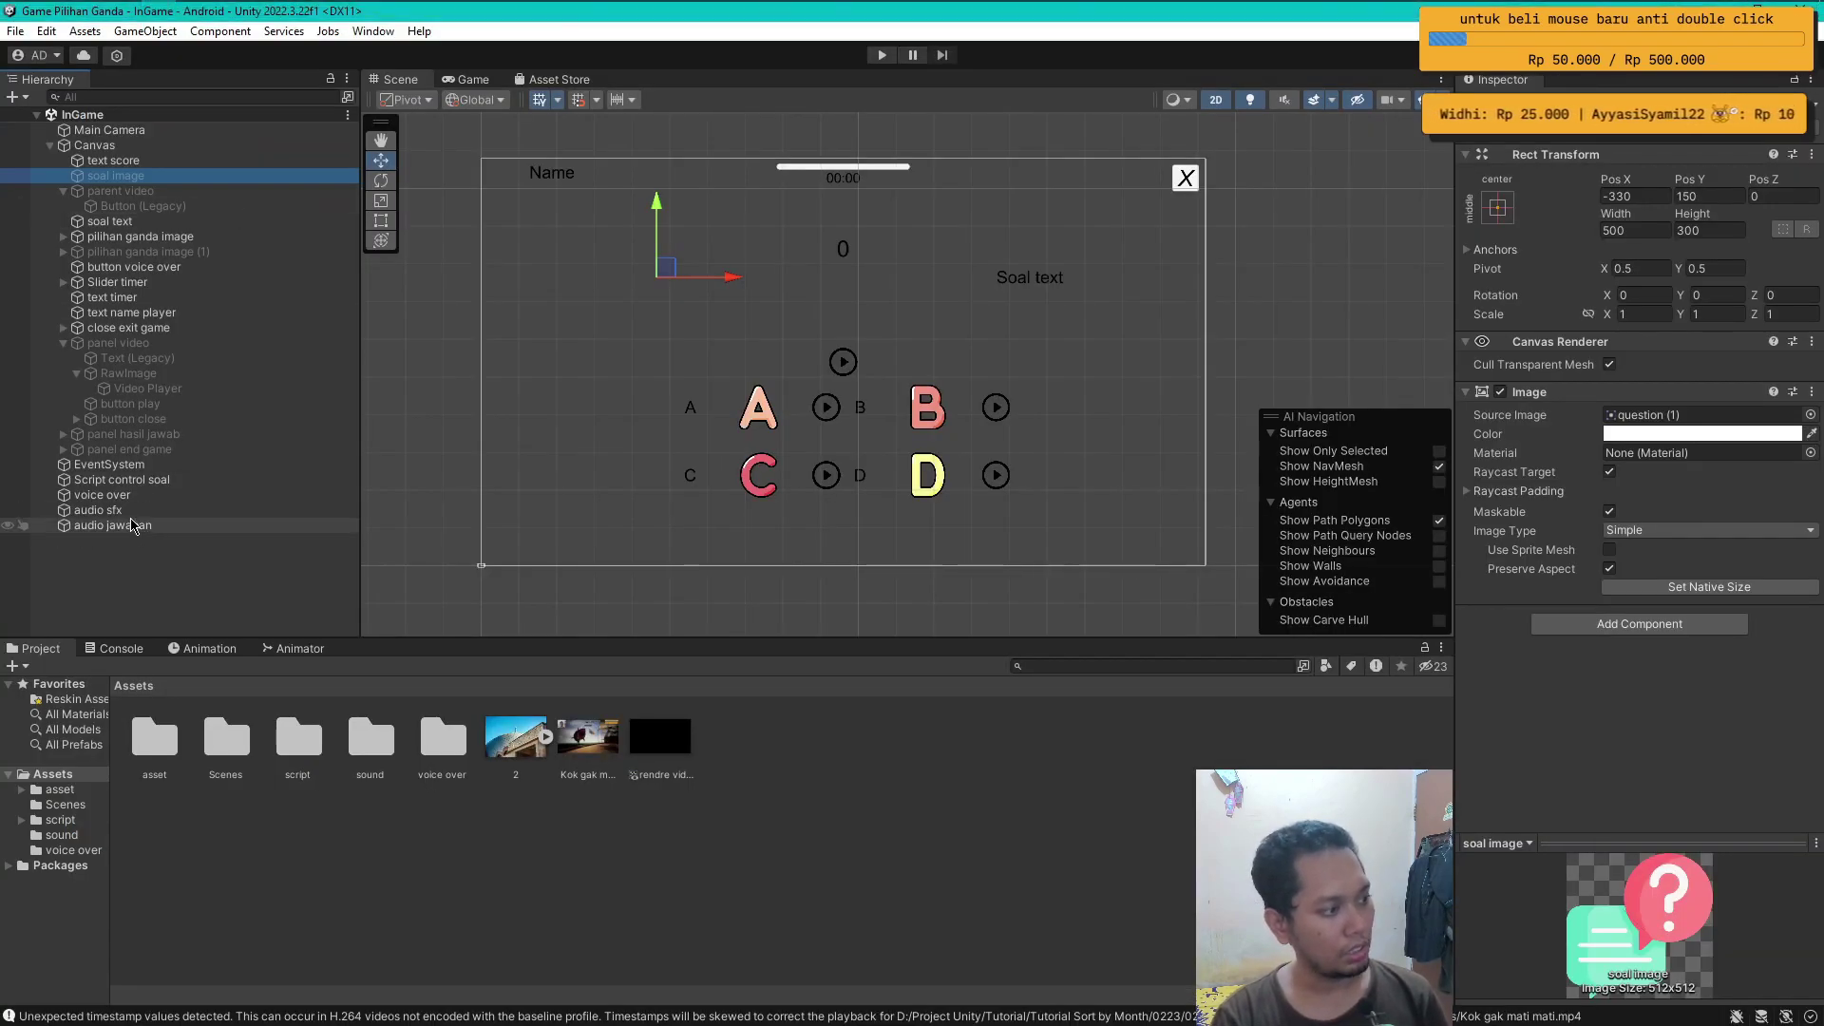
- On Script control soal, assign Video Player to Video Player Soal and parent video to Parent Video
{"action": "left_click", "coordinate": [144, 480]}
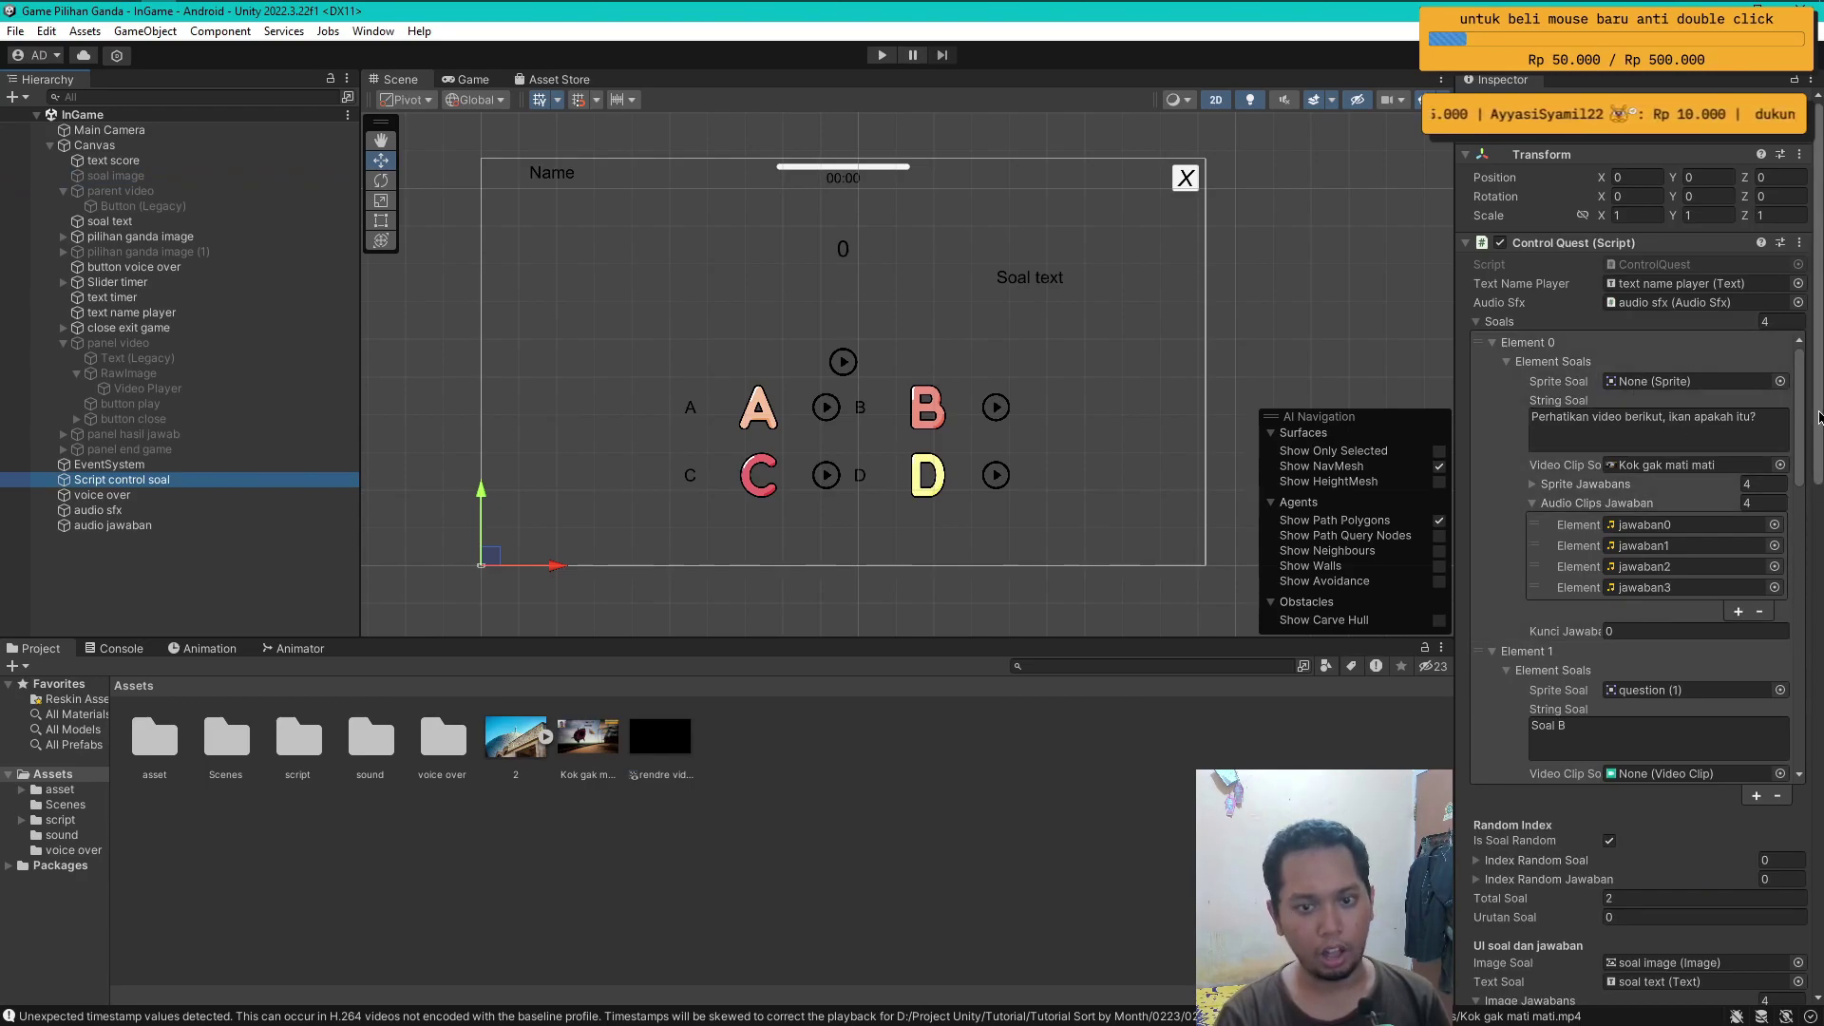
{"action": "left_click_drag", "start_coordinate": [1819, 416], "coordinate": [1815, 641]}
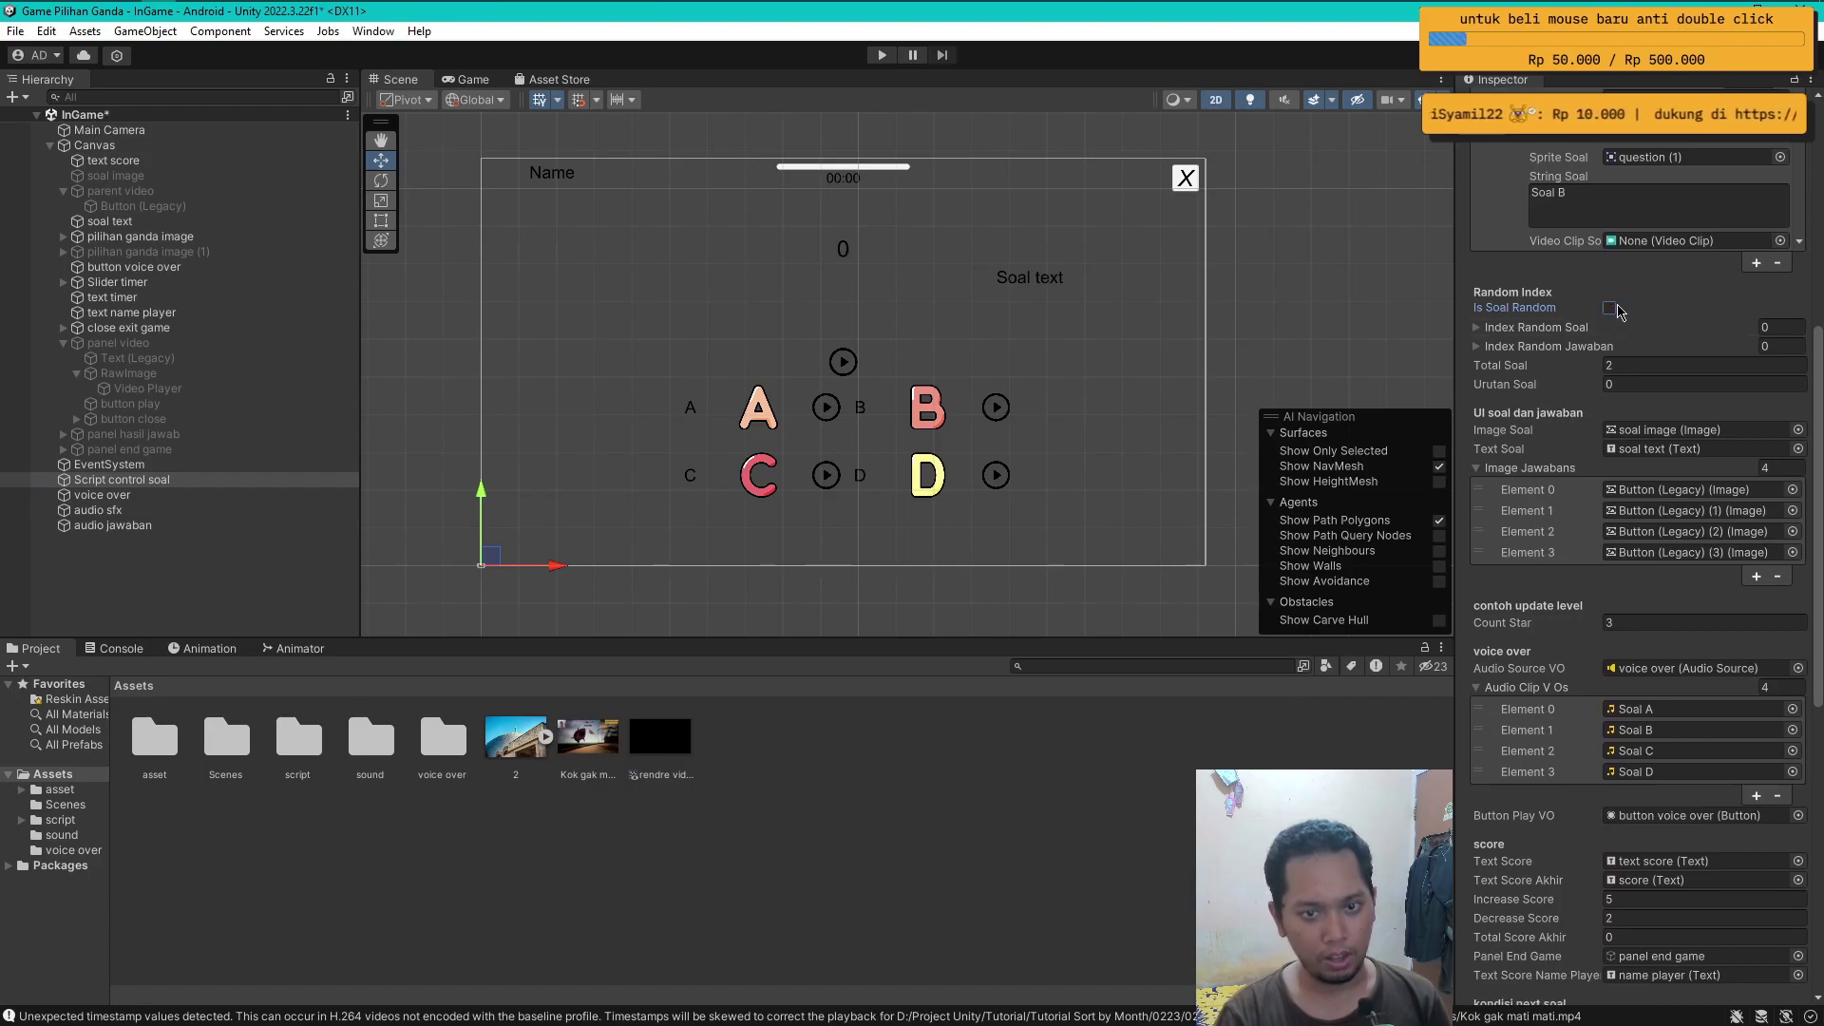
{"action": "left_click_drag", "start_coordinate": [1818, 399], "coordinate": [1808, 872]}
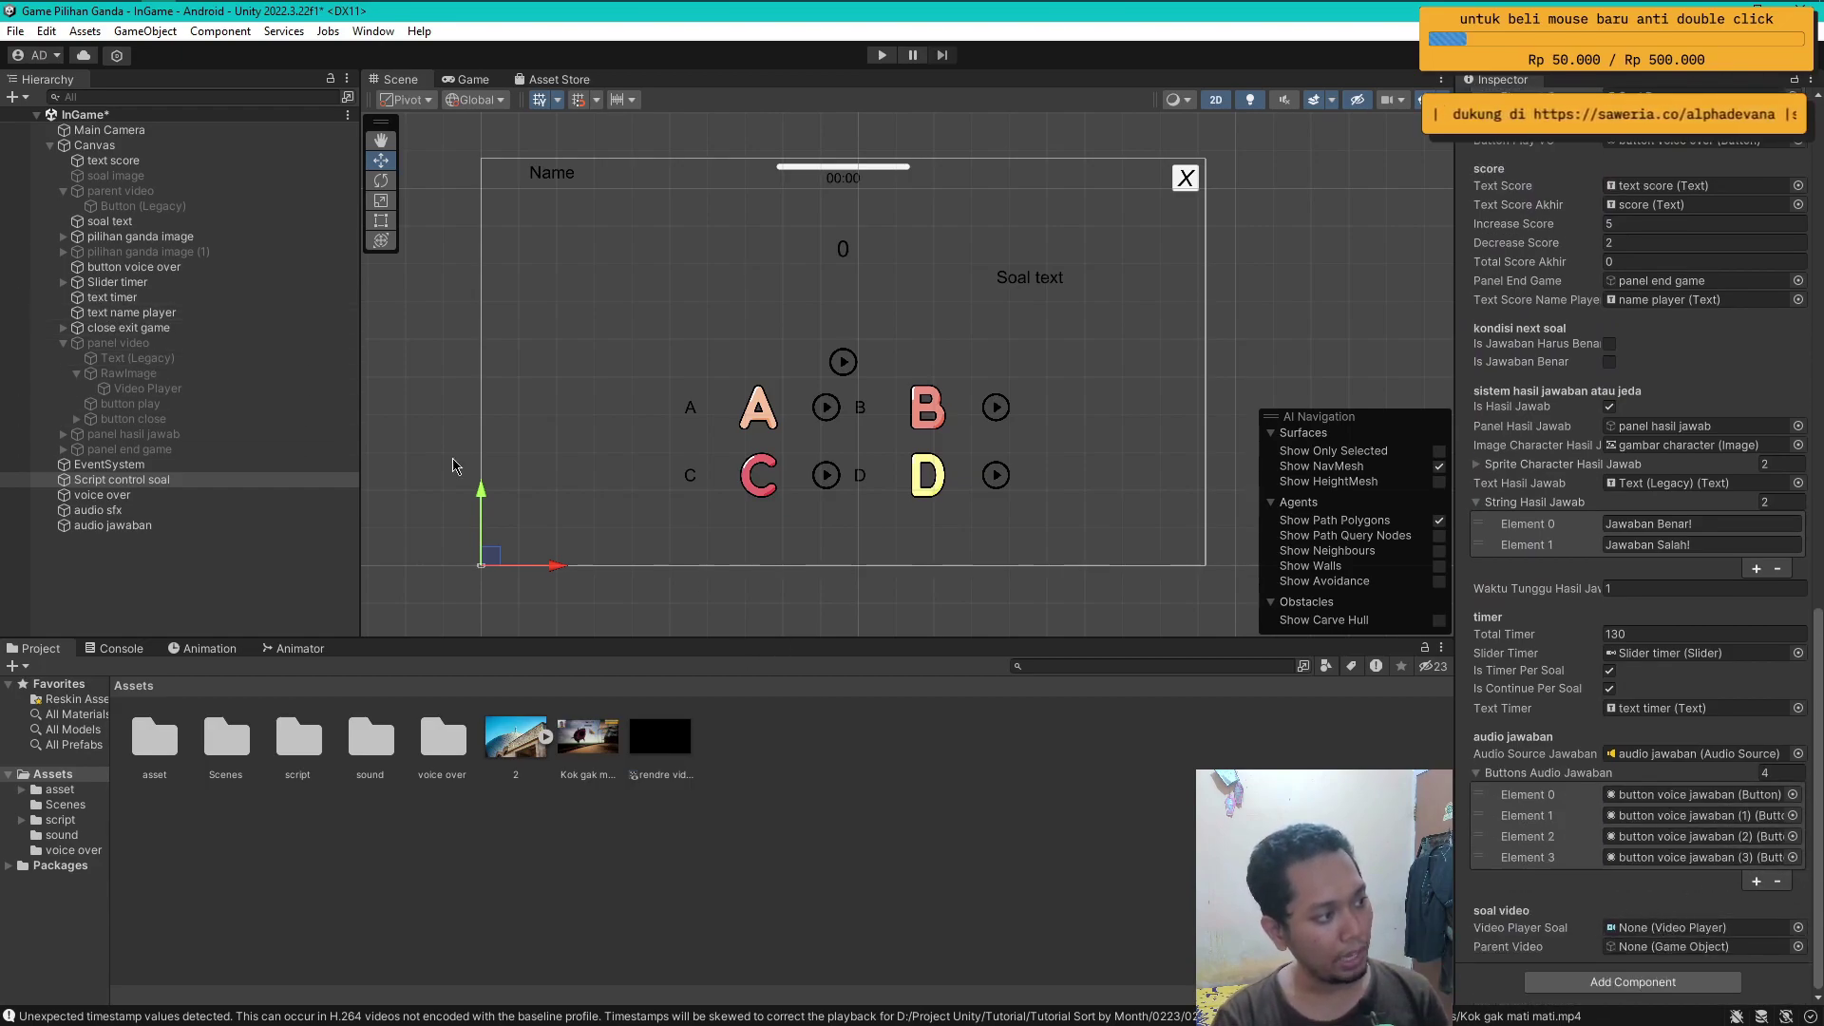
{"action": "left_click_drag", "start_coordinate": [148, 388], "coordinate": [1704, 943]}
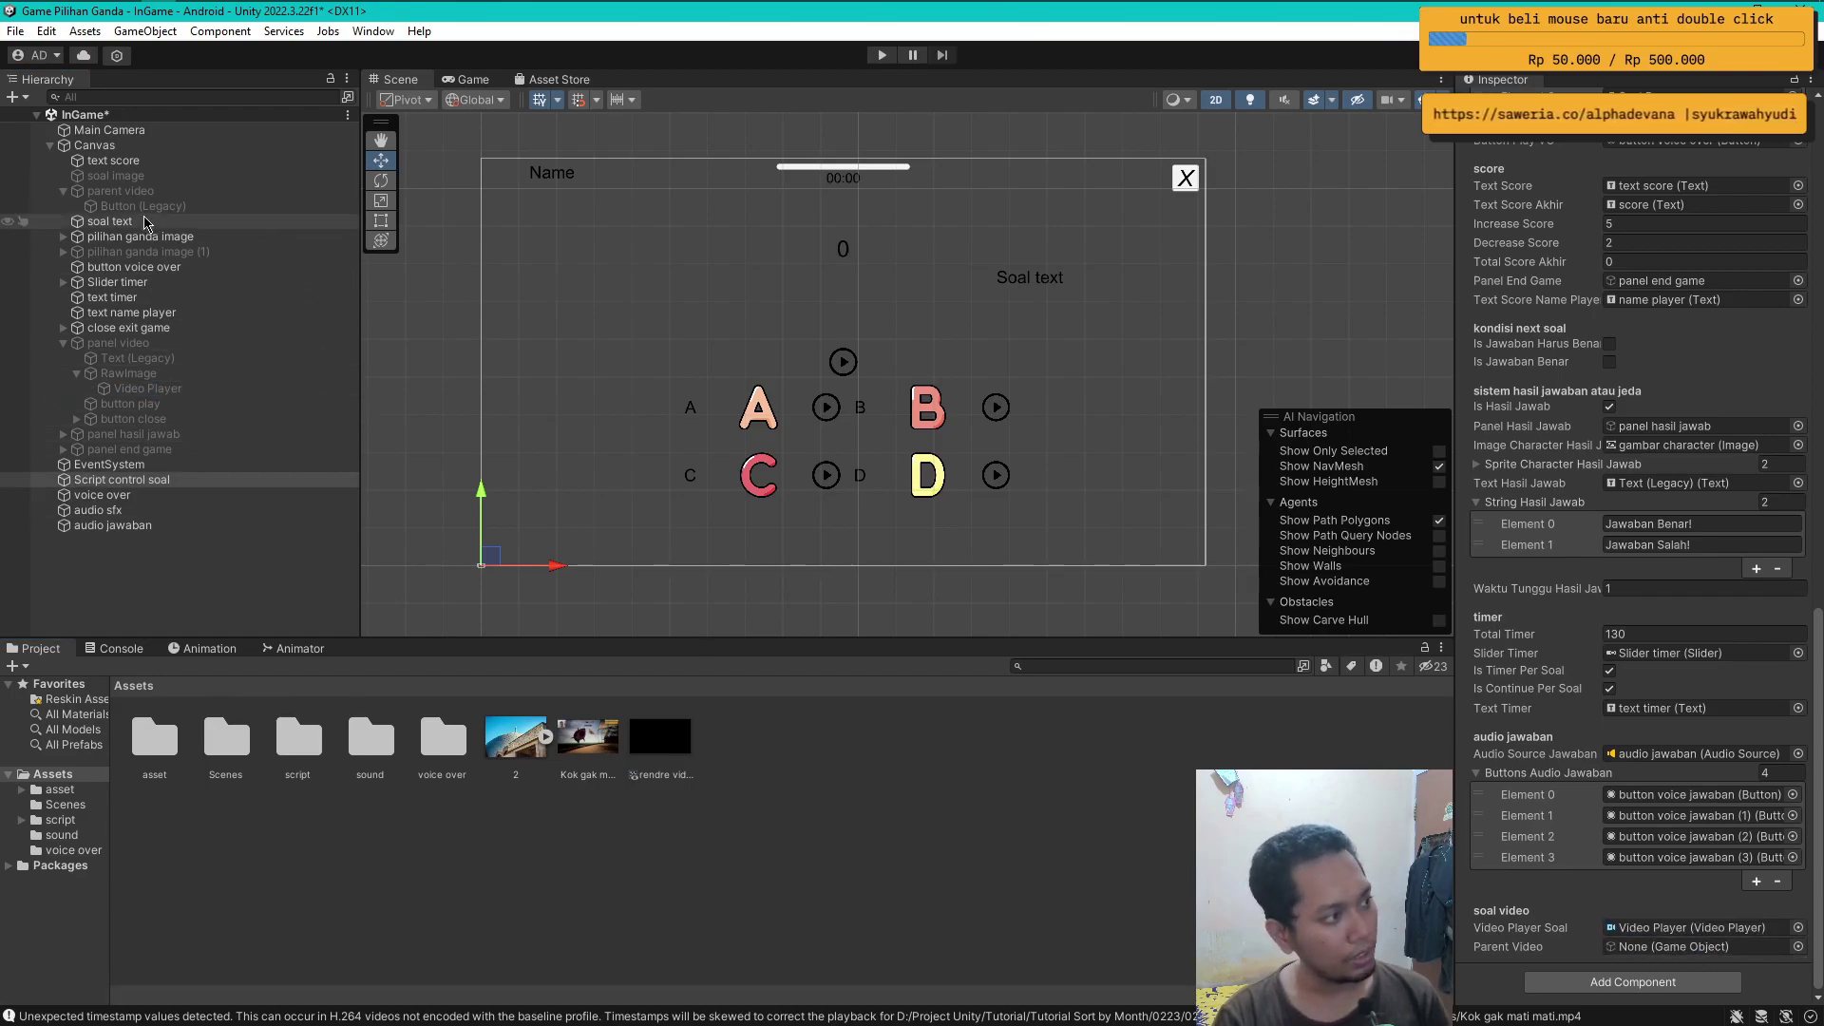
{"action": "left_click_drag", "start_coordinate": [120, 191], "coordinate": [1700, 946]}
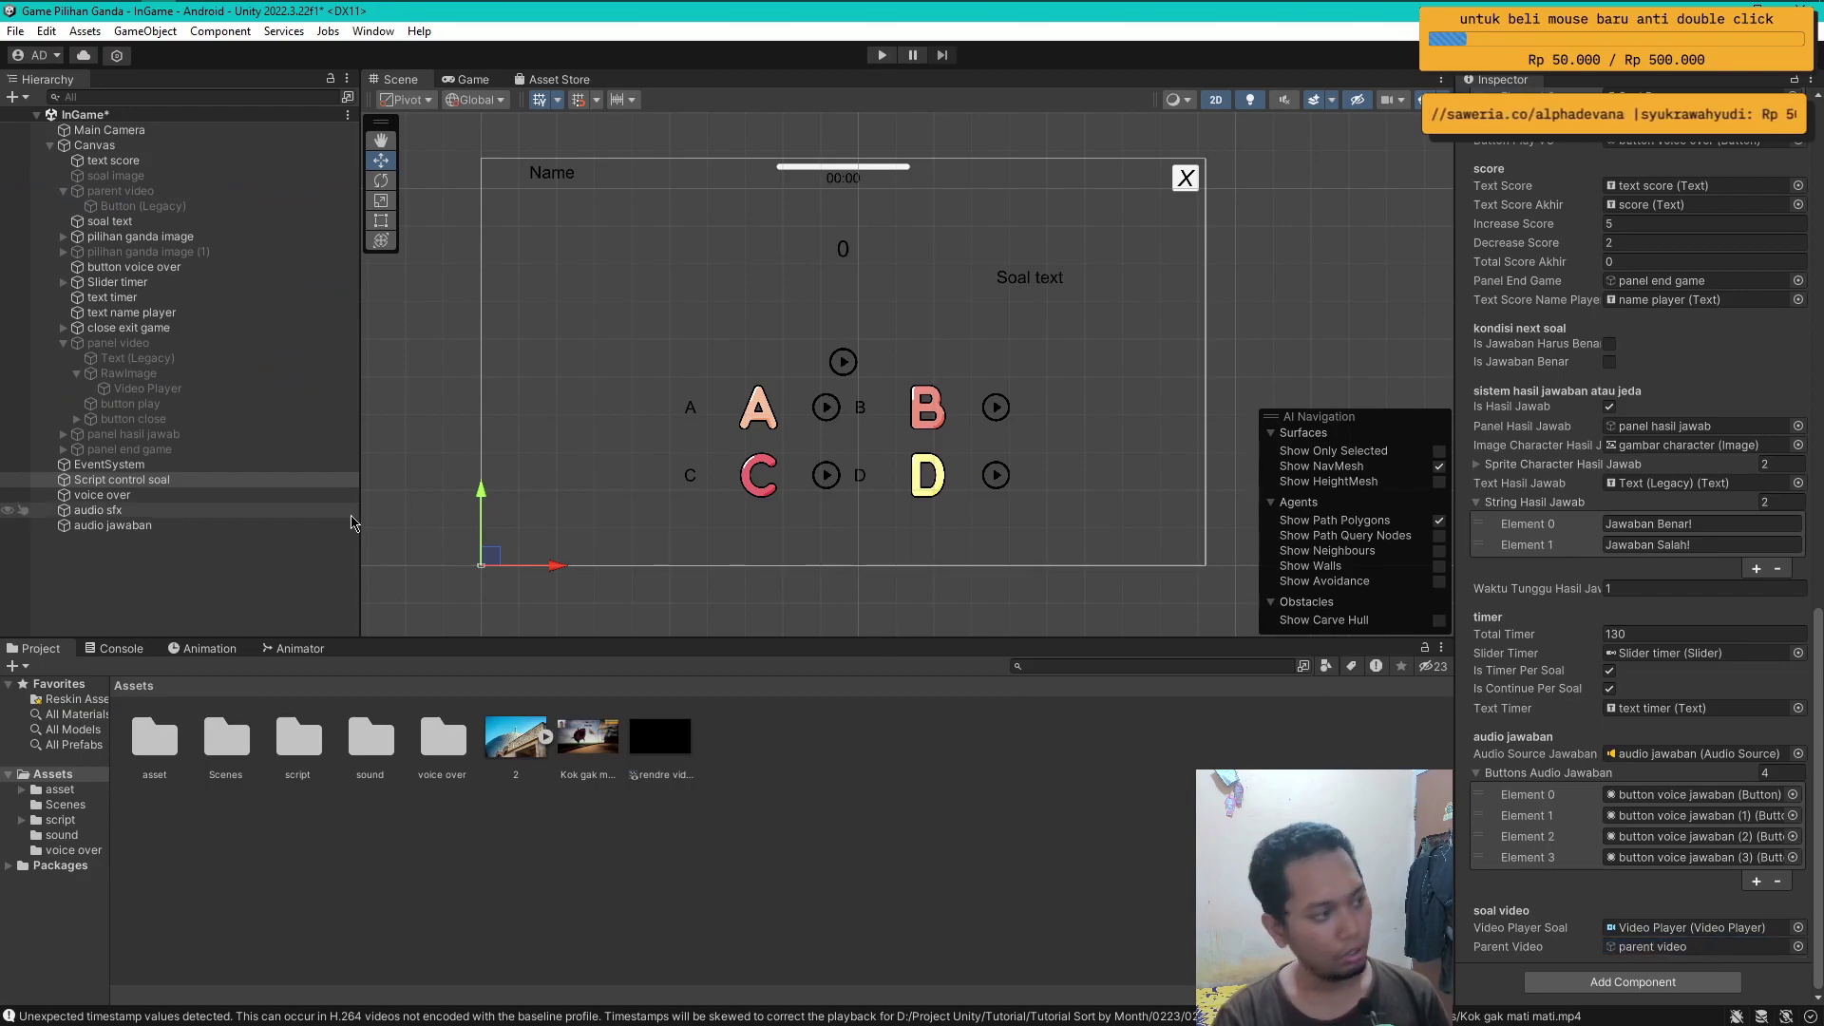
{"action": "left_click", "coordinate": [136, 563]}
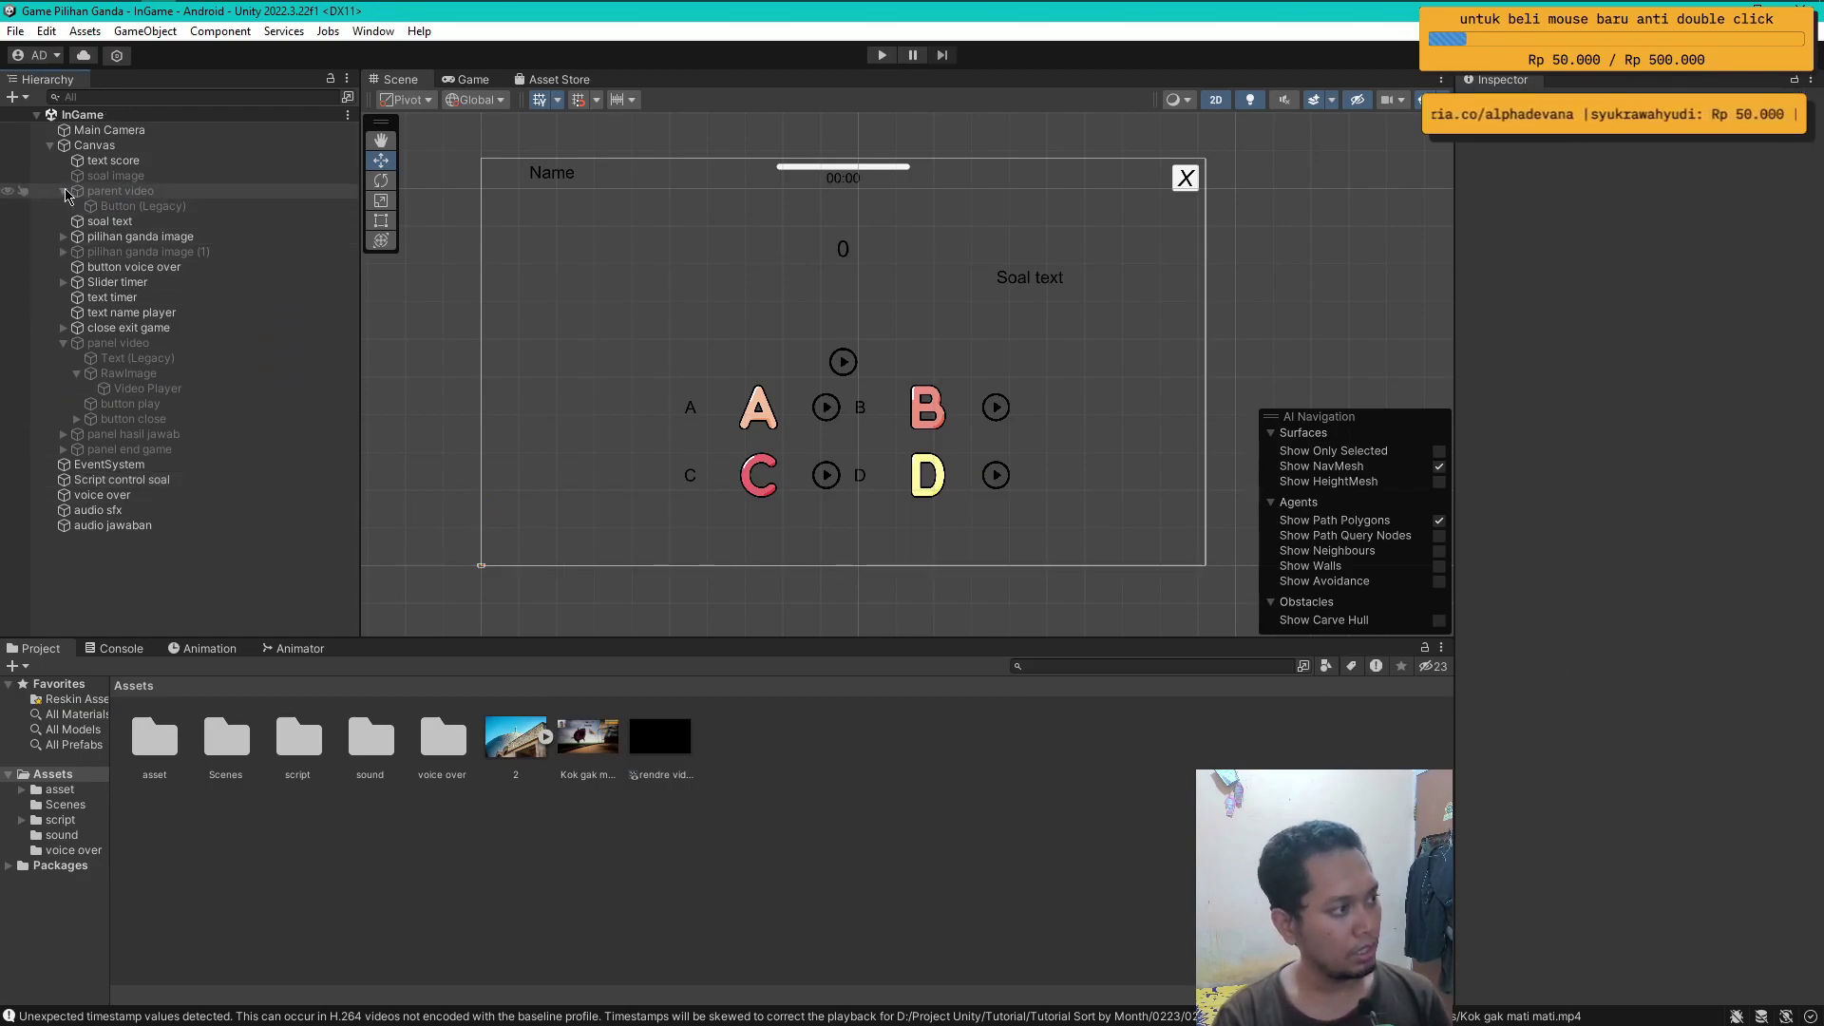
- Play the InGame scene, click the first question's video icon, stop Play mode and return to Visual Studio
{"action": "left_click", "coordinate": [64, 191]}
{"action": "left_click", "coordinate": [63, 328]}
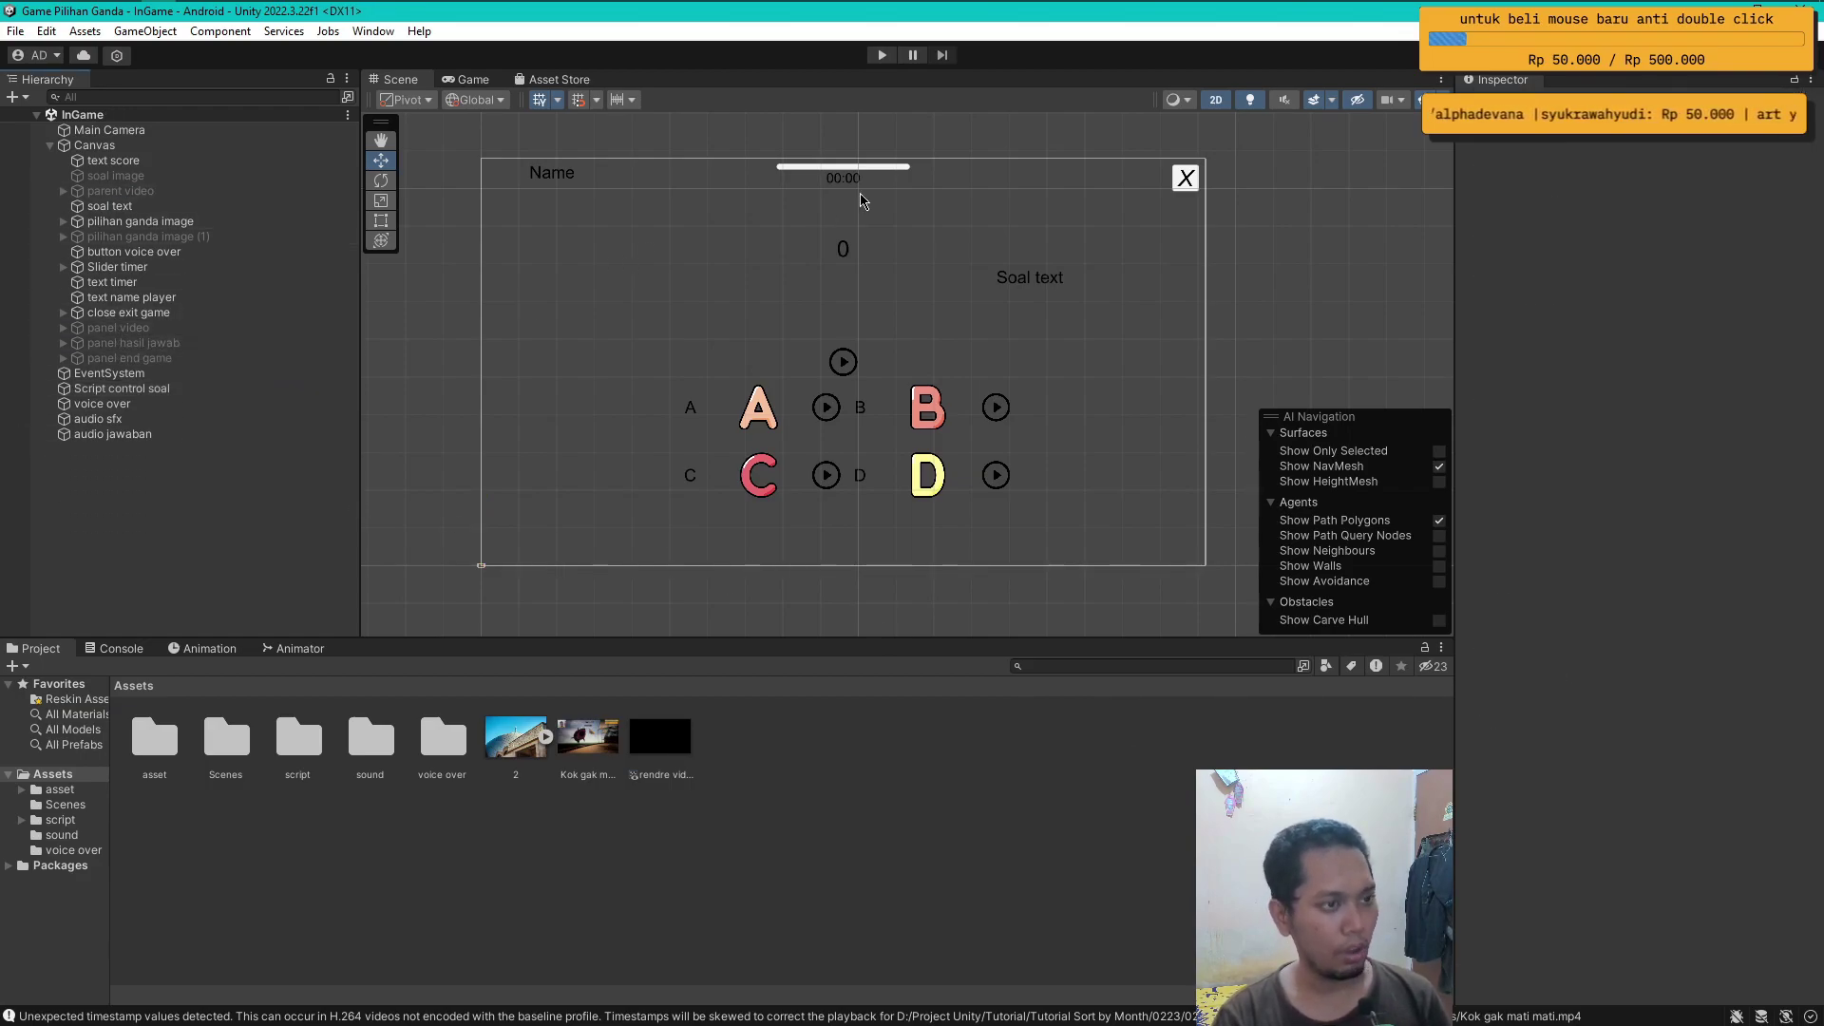
{"action": "left_click", "coordinate": [141, 388]}
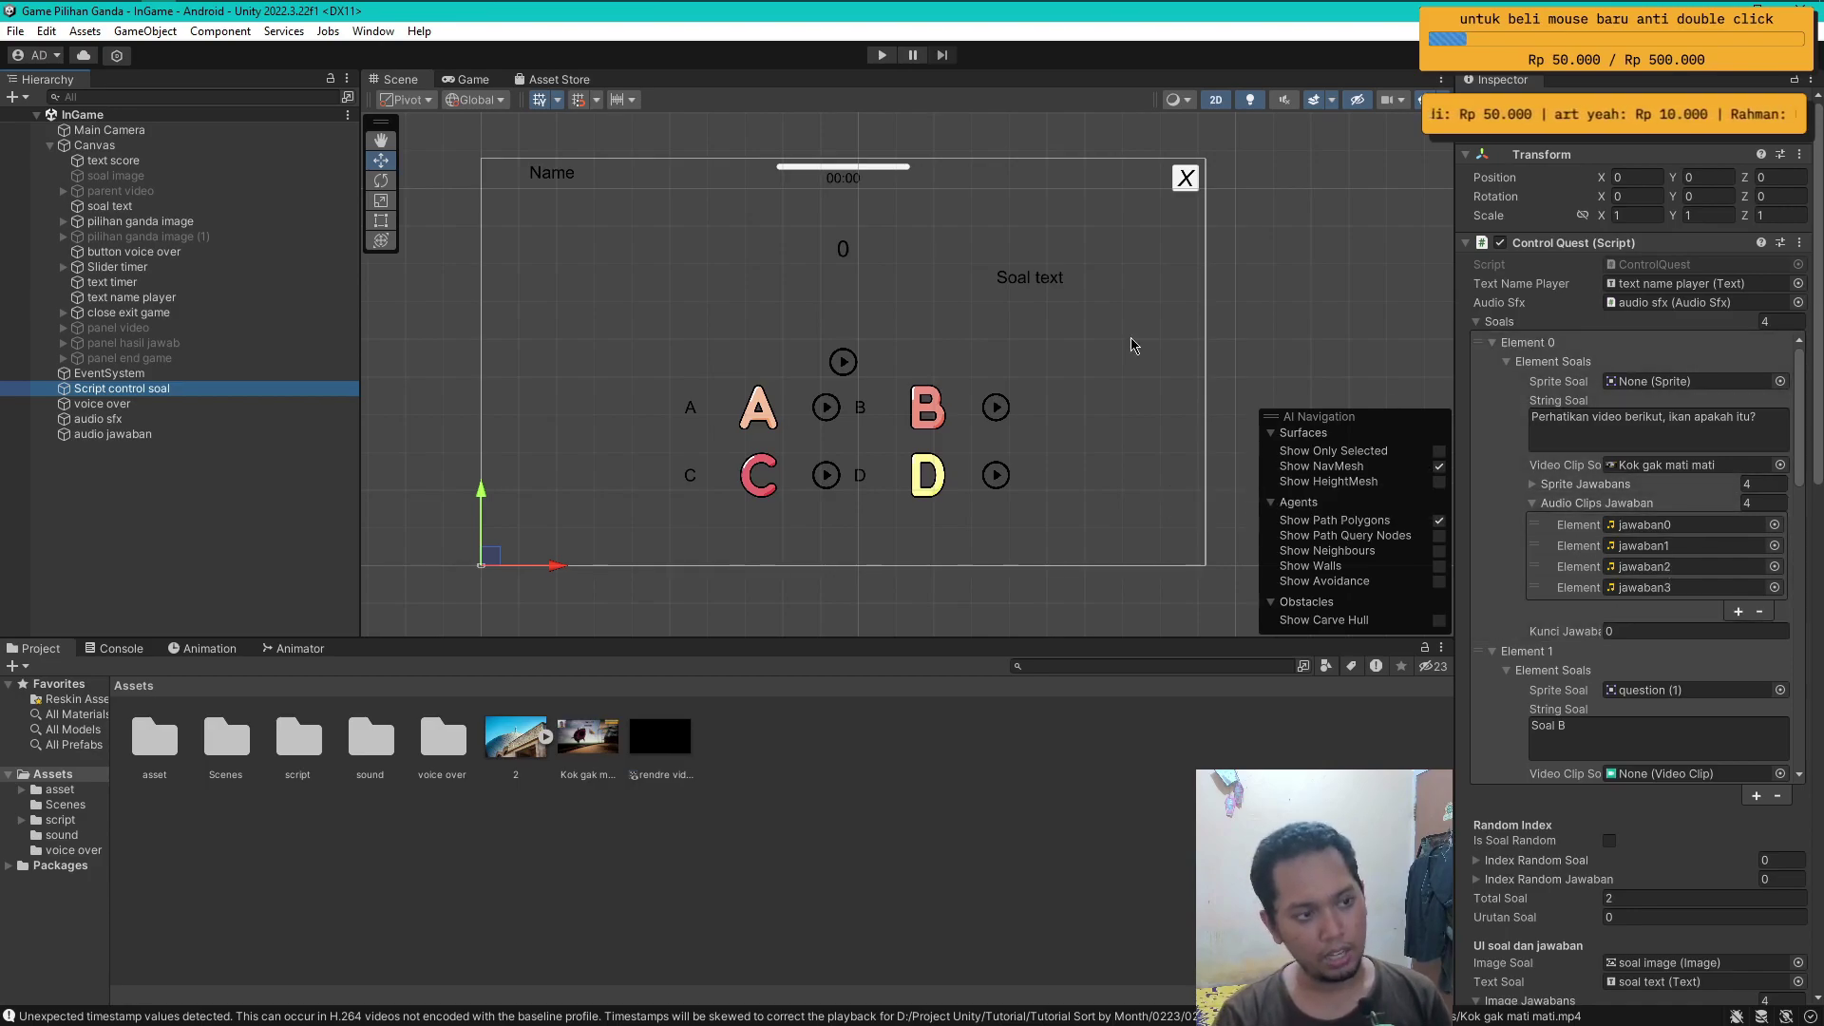
{"action": "left_click", "coordinate": [622, 172]}
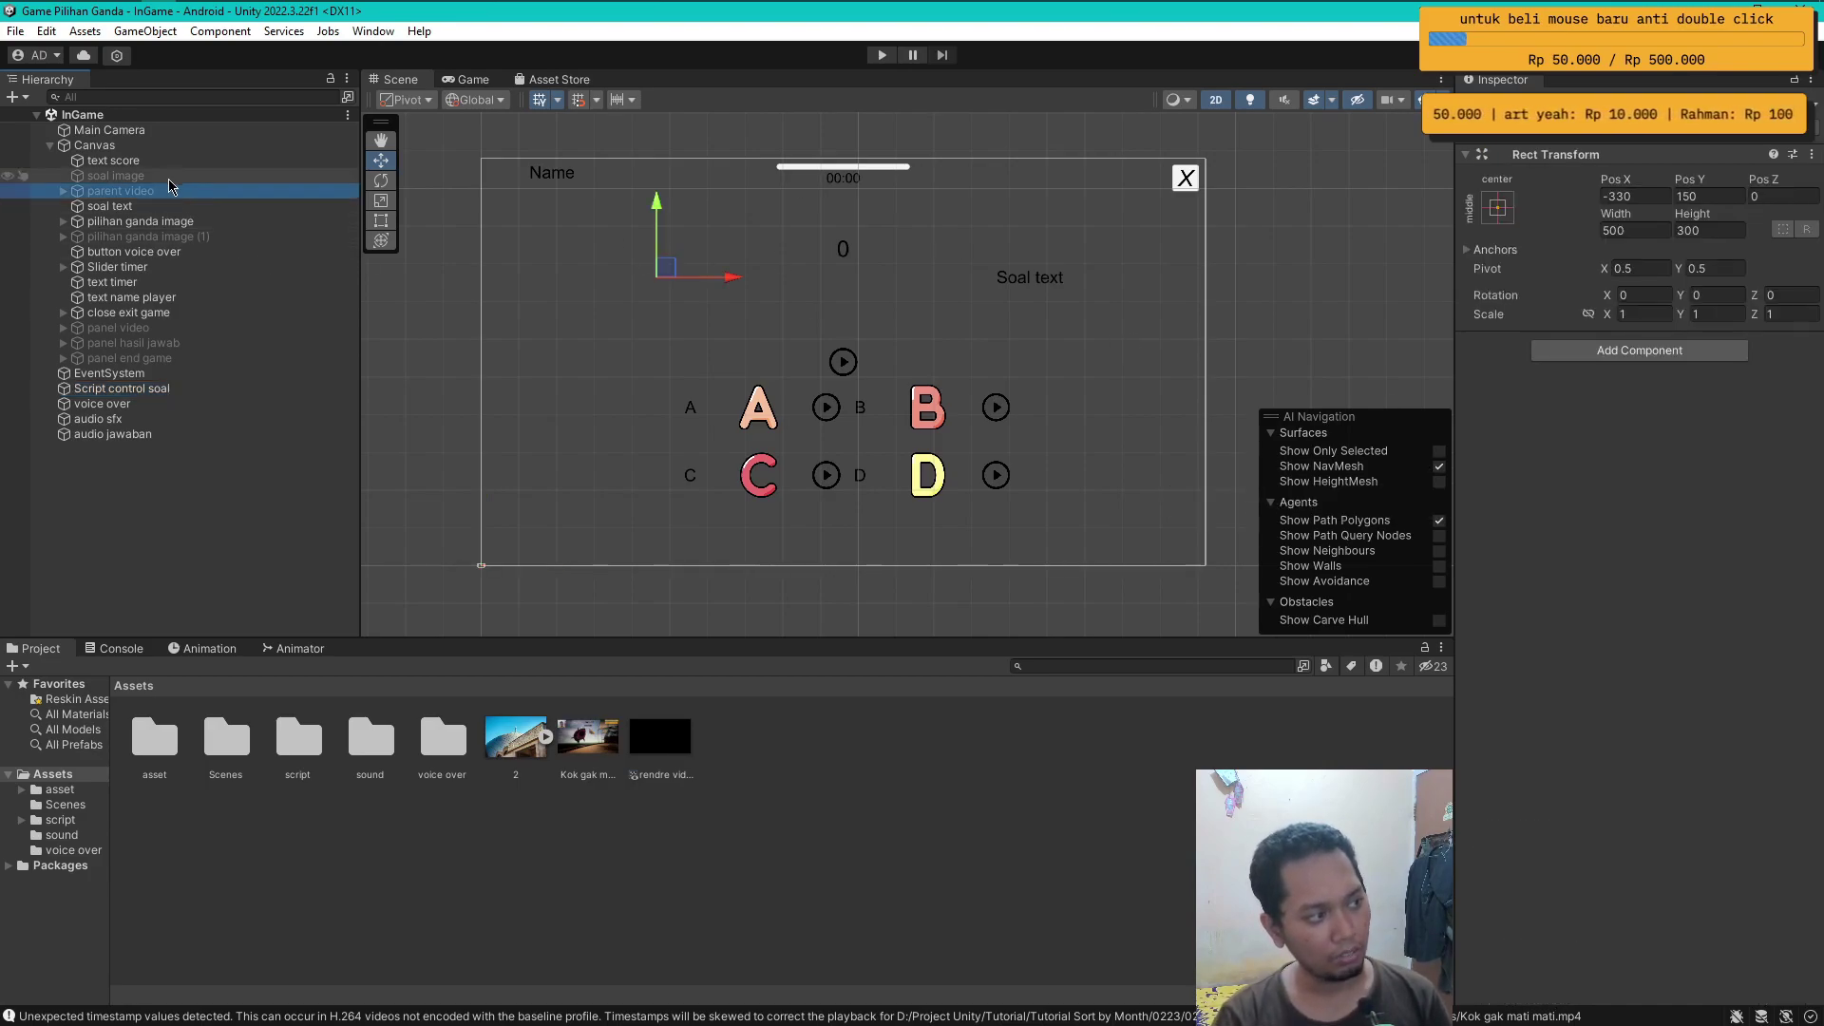
{"action": "left_click", "coordinate": [881, 54]}
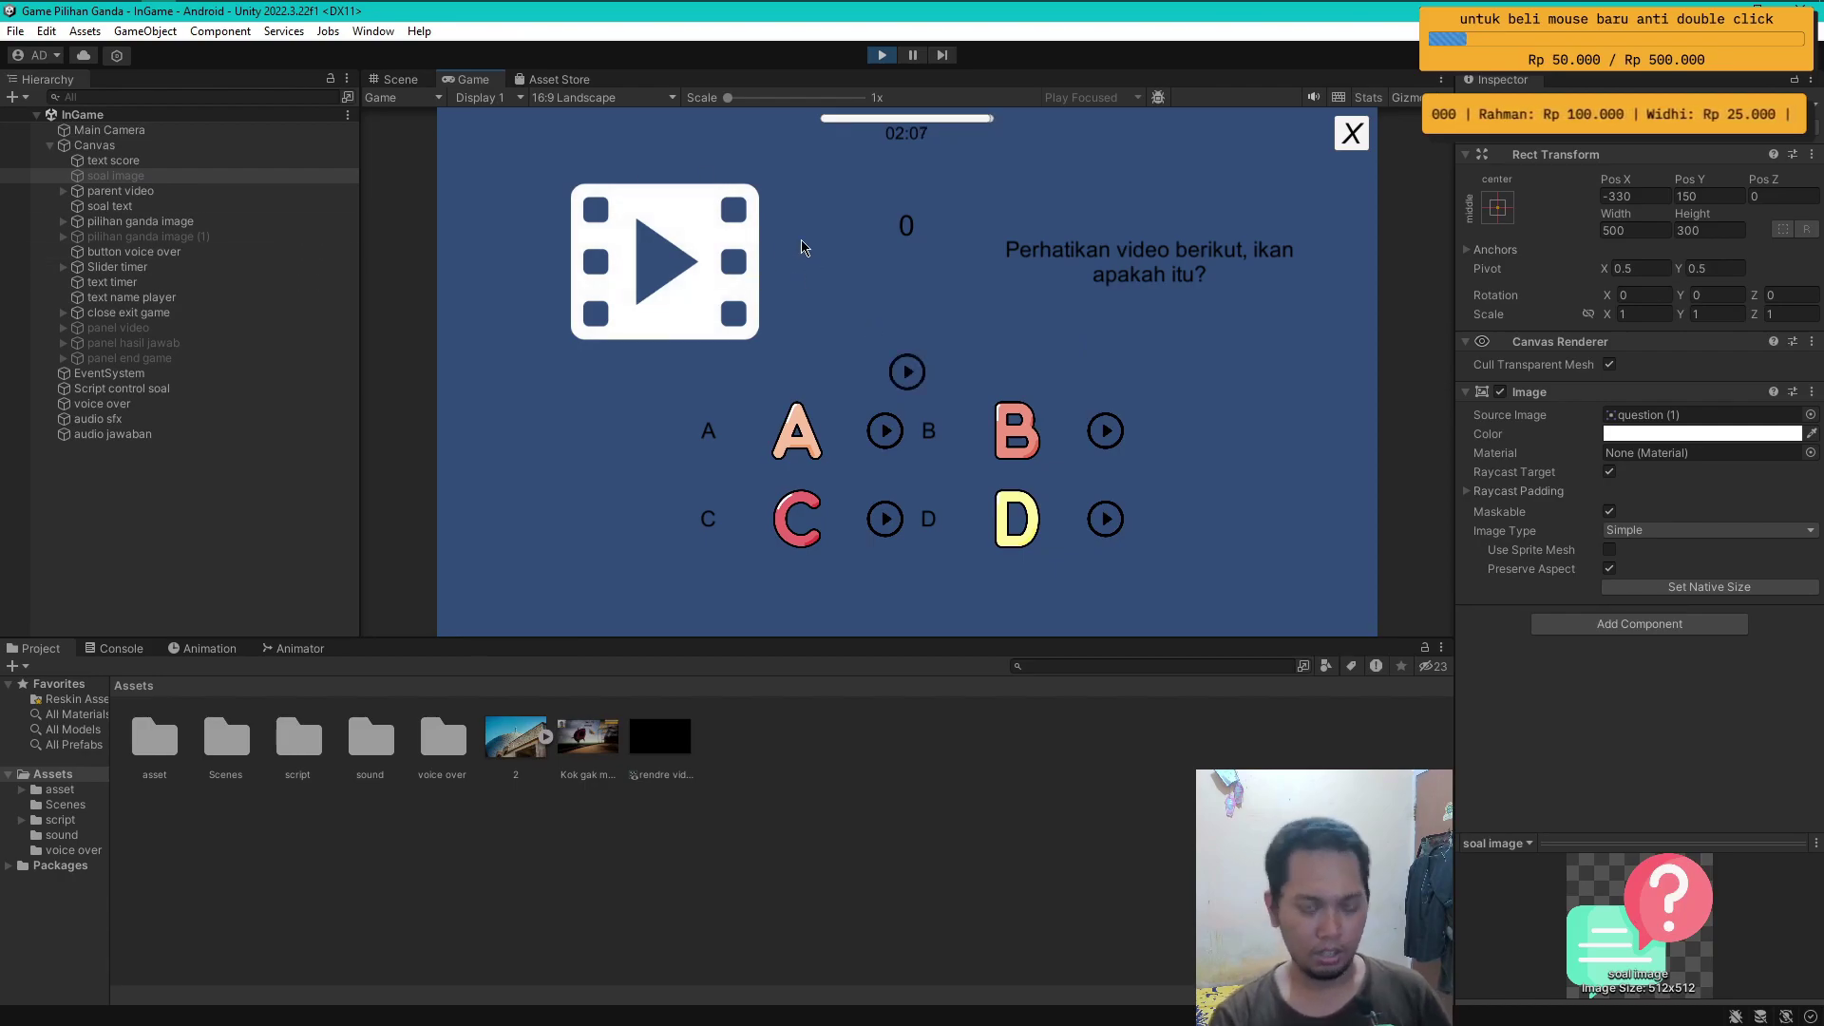
{"action": "left_click", "coordinate": [731, 248]}
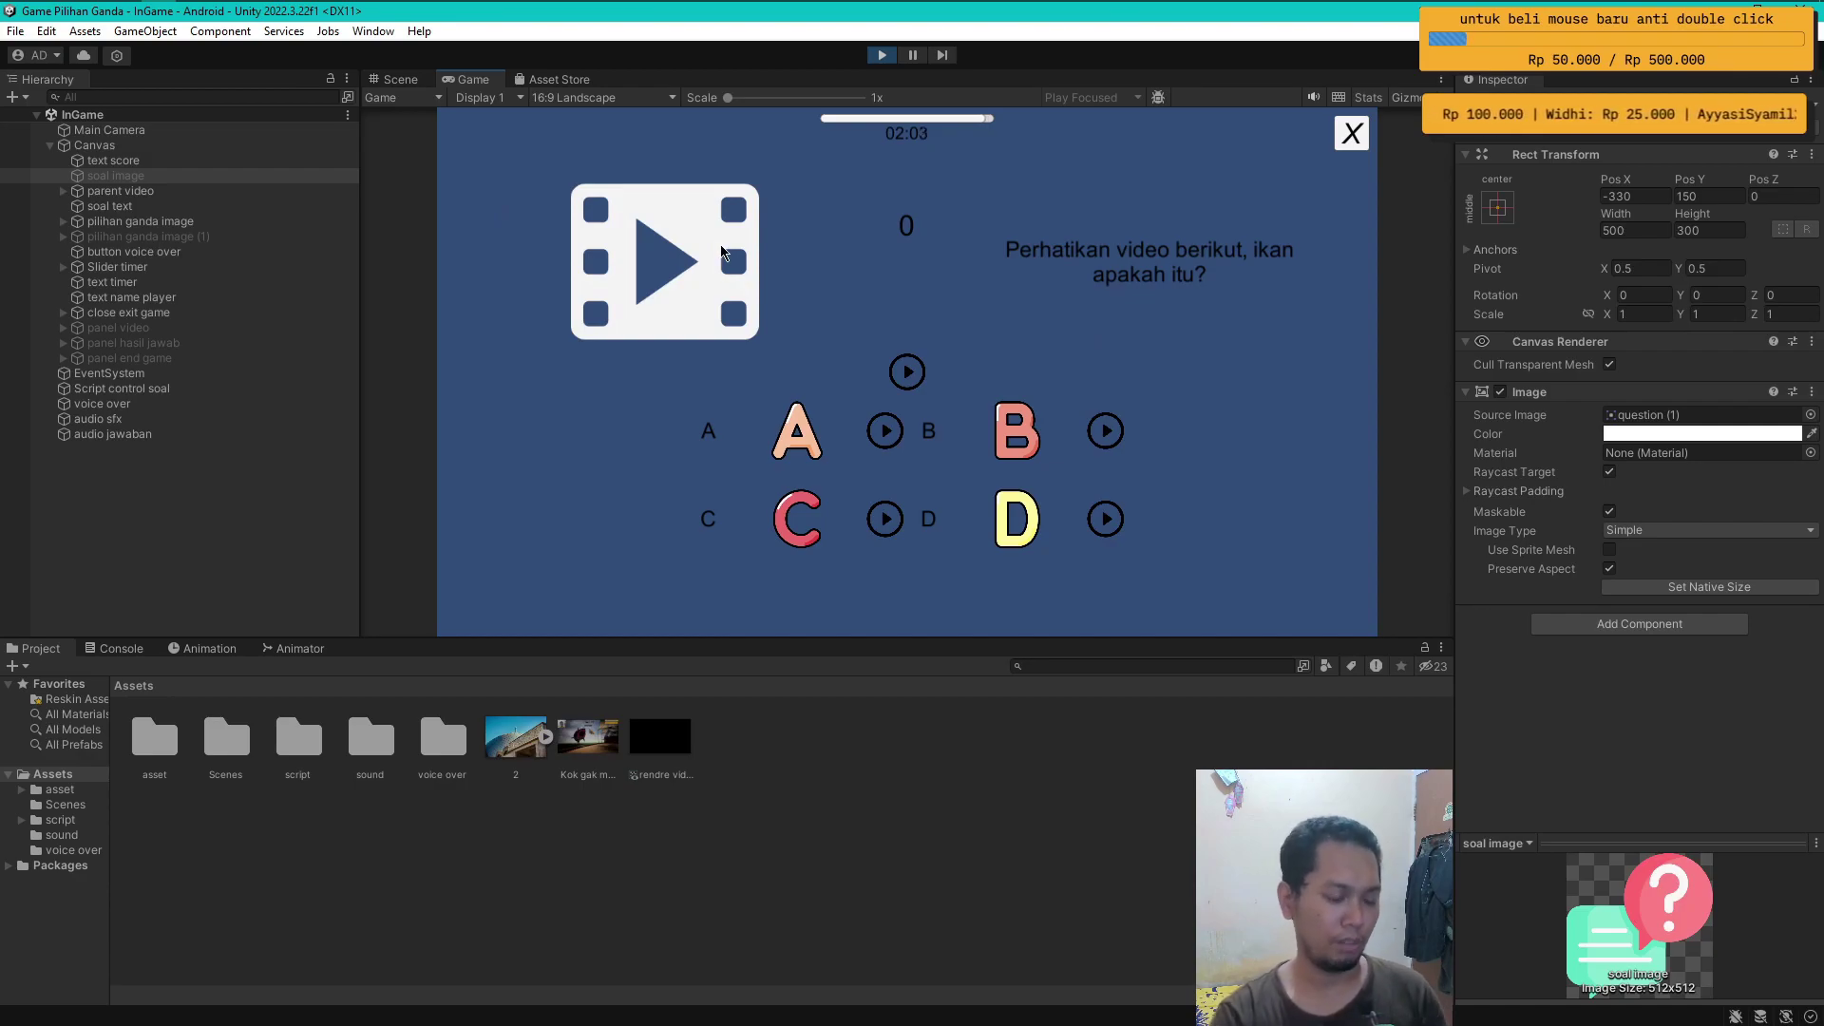
{"action": "left_click", "coordinate": [882, 55]}
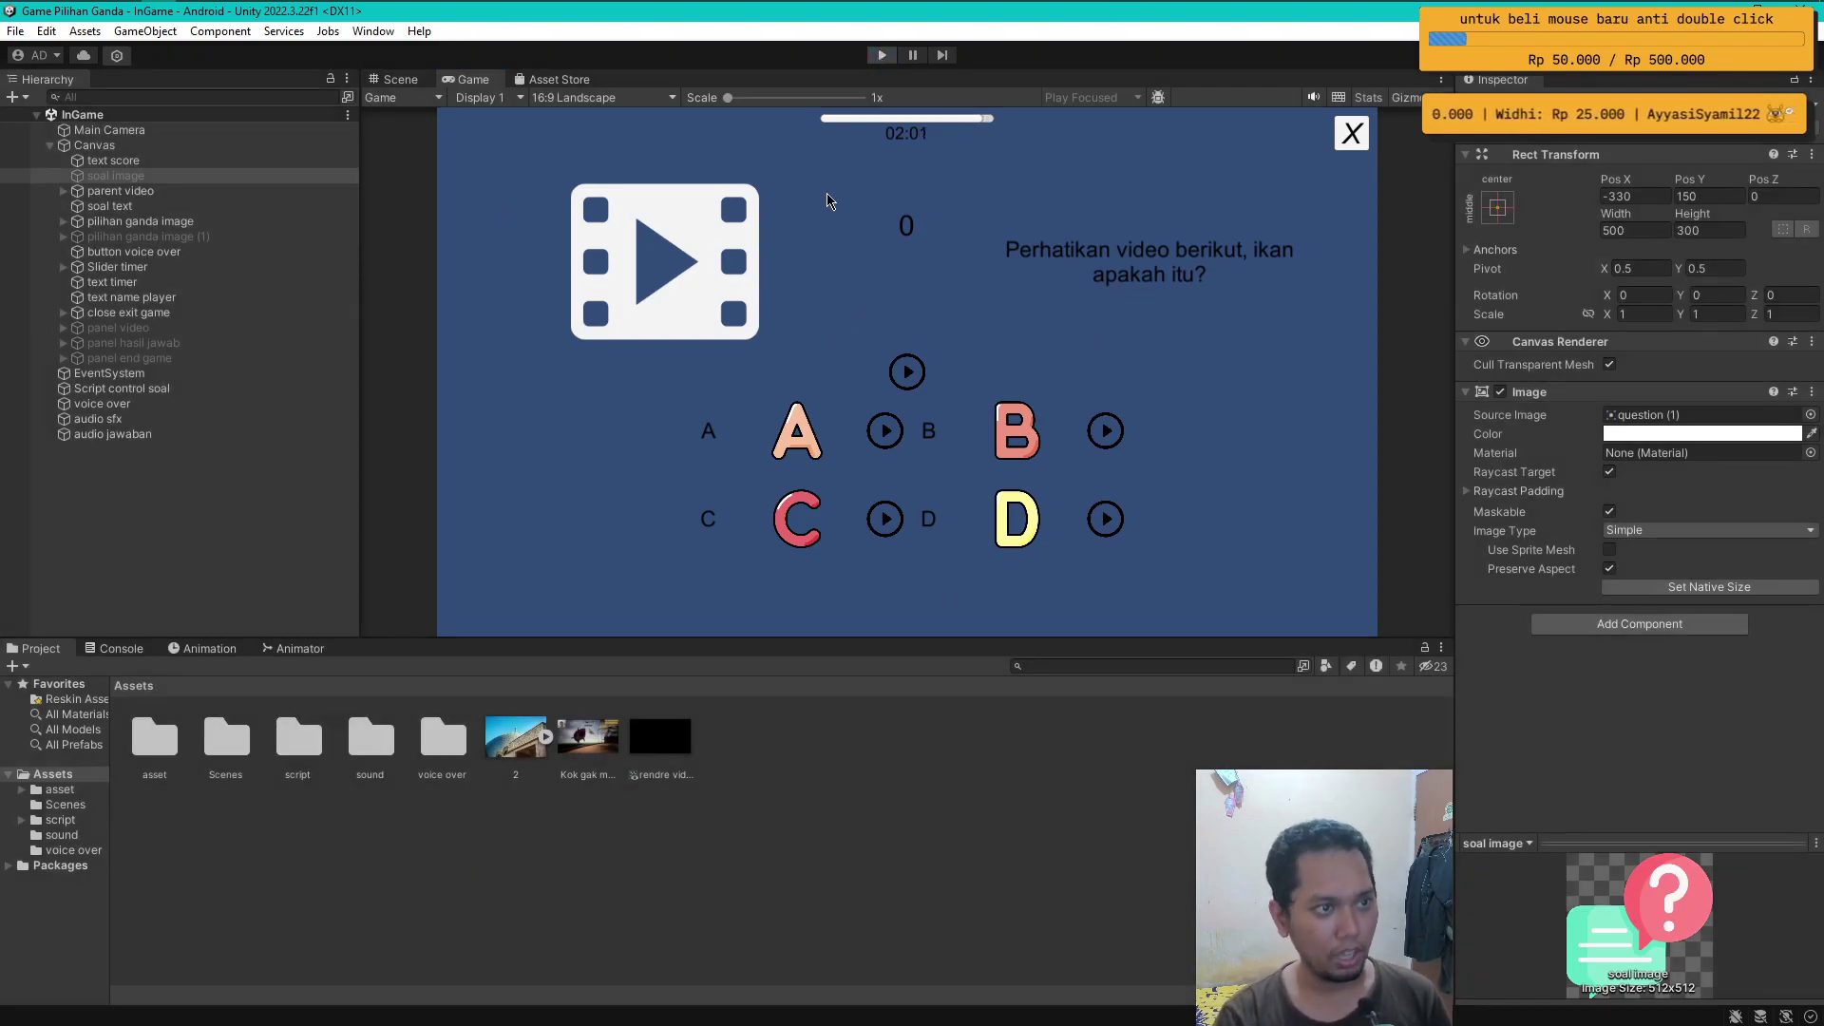
{"action": "left_click", "coordinate": [194, 11]}
- Below Update(), declare a new void ButtonOpenVideo() method
{"action": "scroll", "coordinate": [532, 603], "scroll_direction": "up", "scroll_amount": 5}
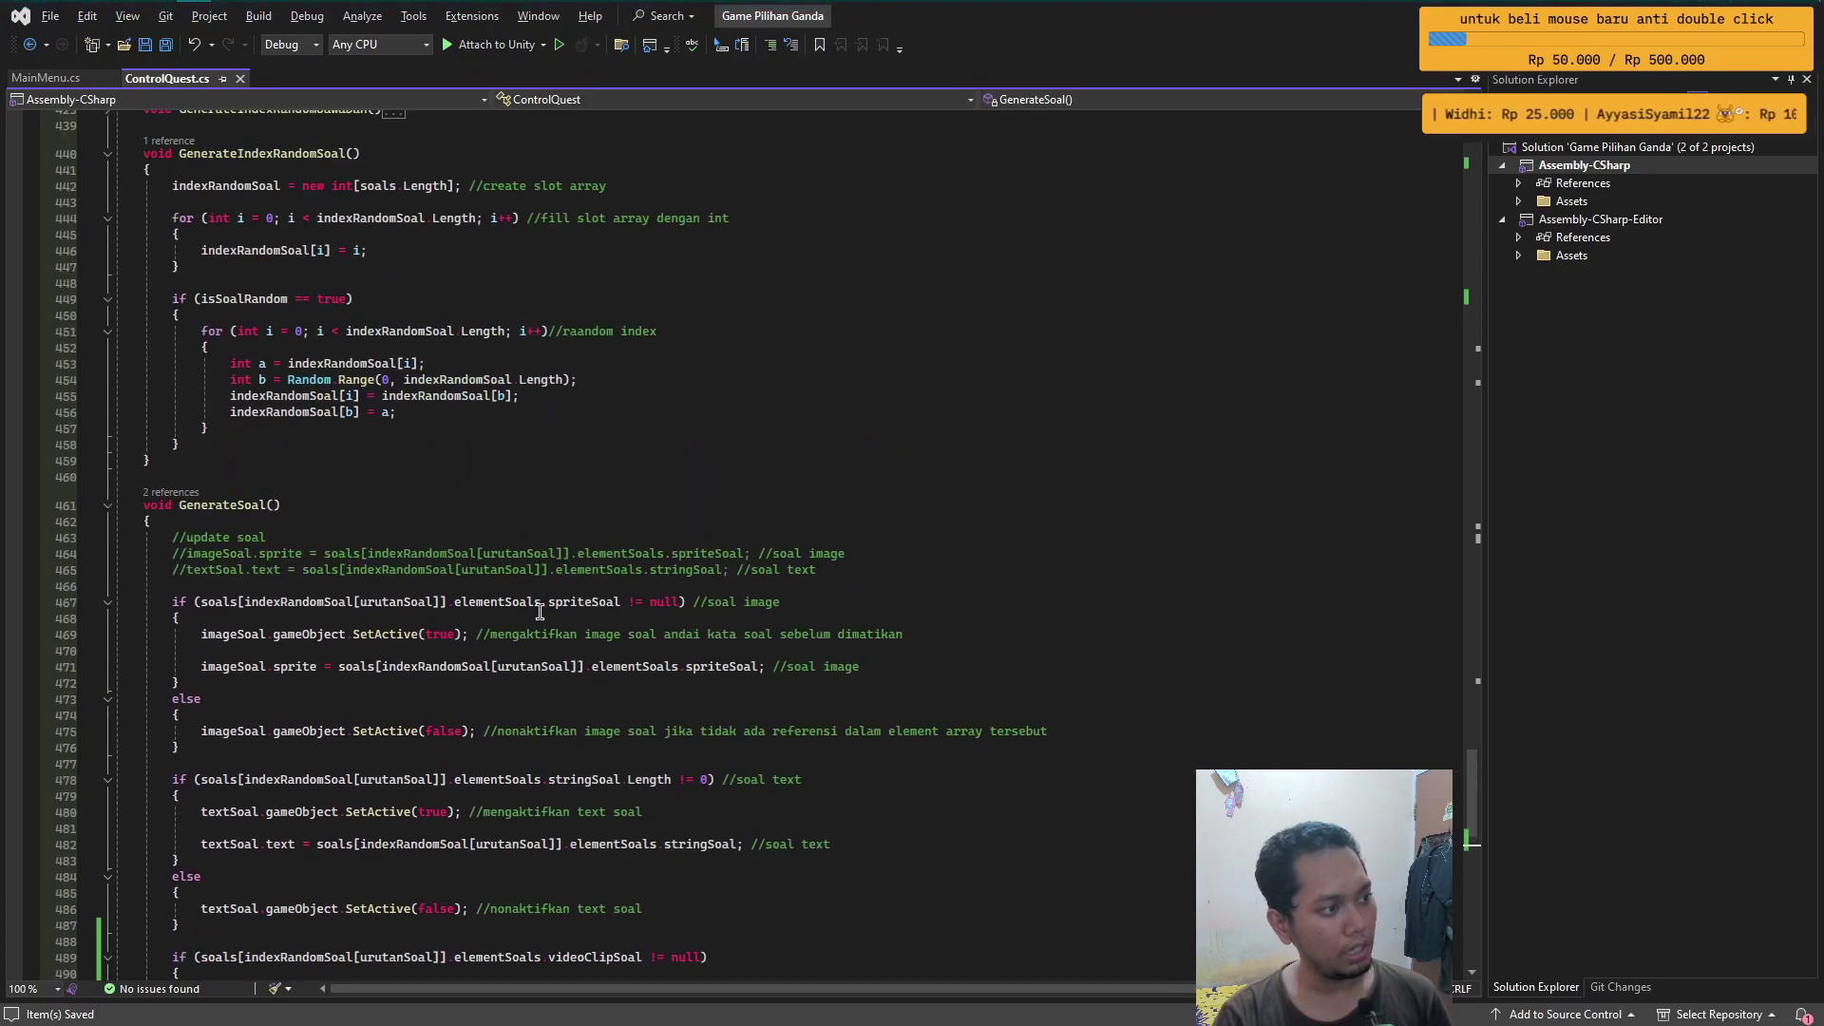
{"action": "scroll", "coordinate": [684, 631], "scroll_direction": "up", "scroll_amount": 8}
{"action": "scroll", "coordinate": [684, 631], "scroll_direction": "up", "scroll_amount": 7}
{"action": "left_click_drag", "start_coordinate": [1472, 691], "coordinate": [1461, 314]}
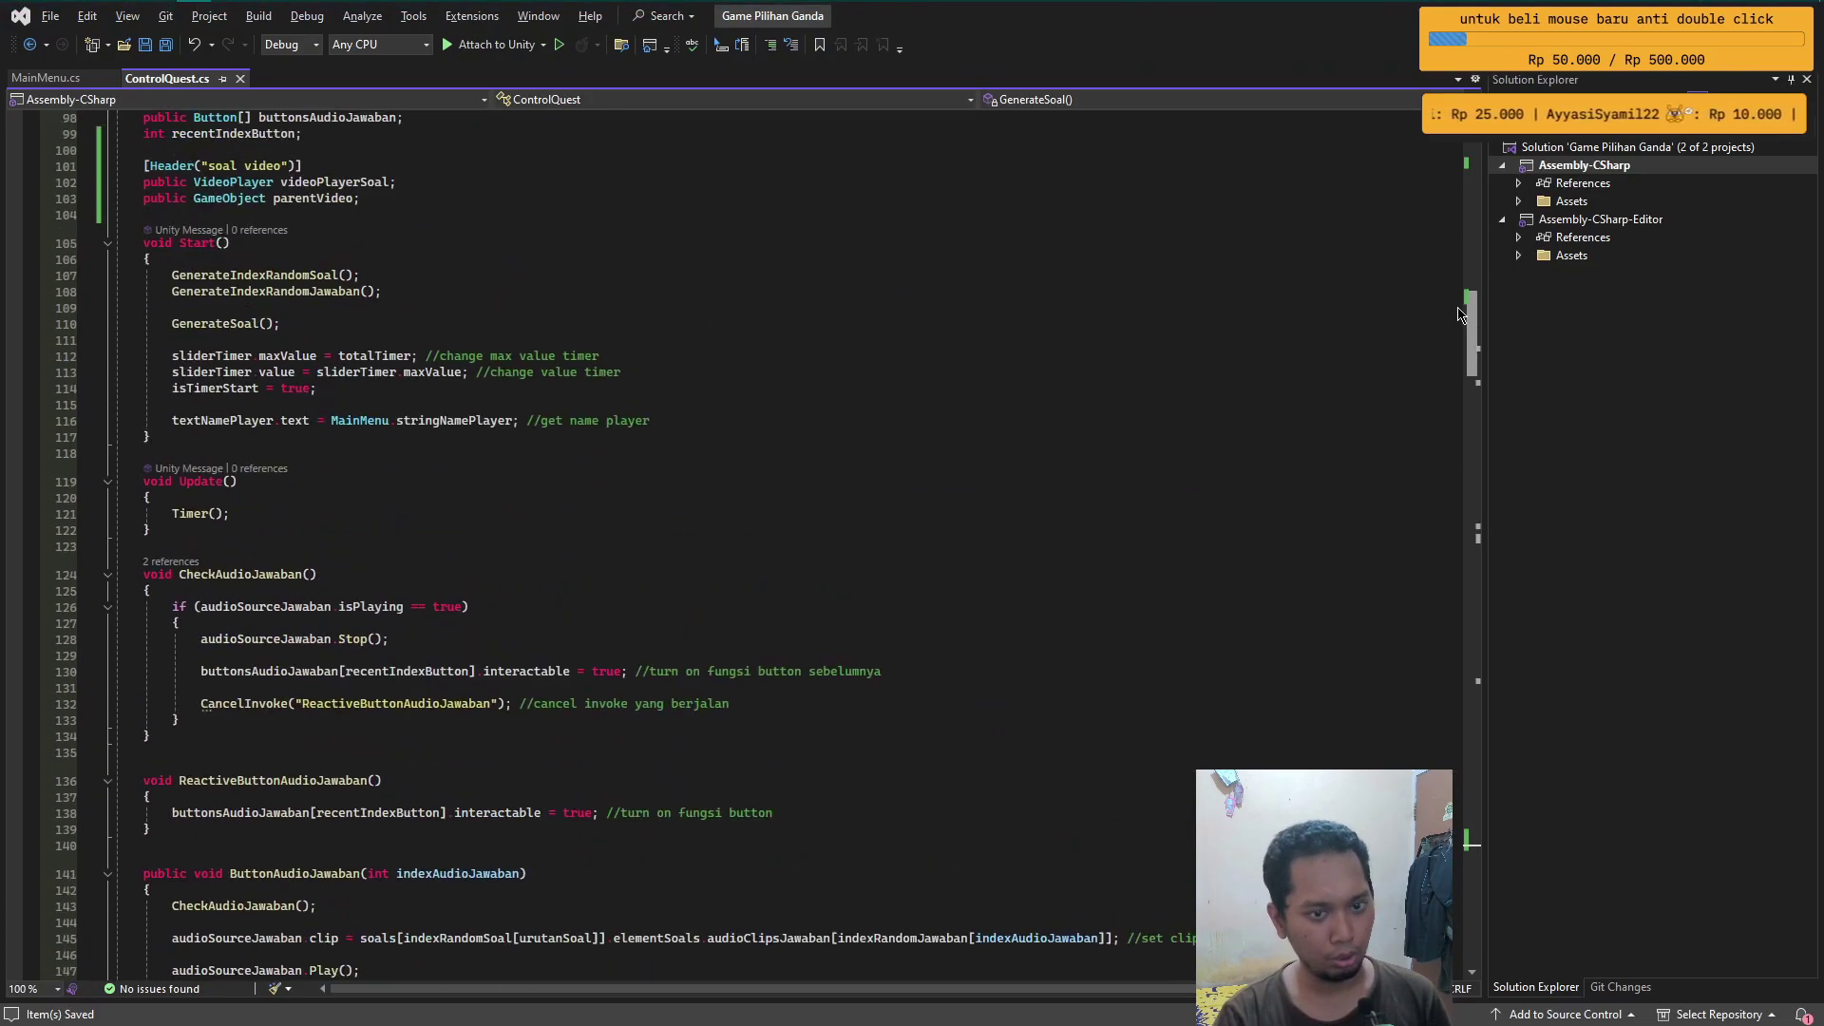
{"action": "left_click", "coordinate": [168, 537]}
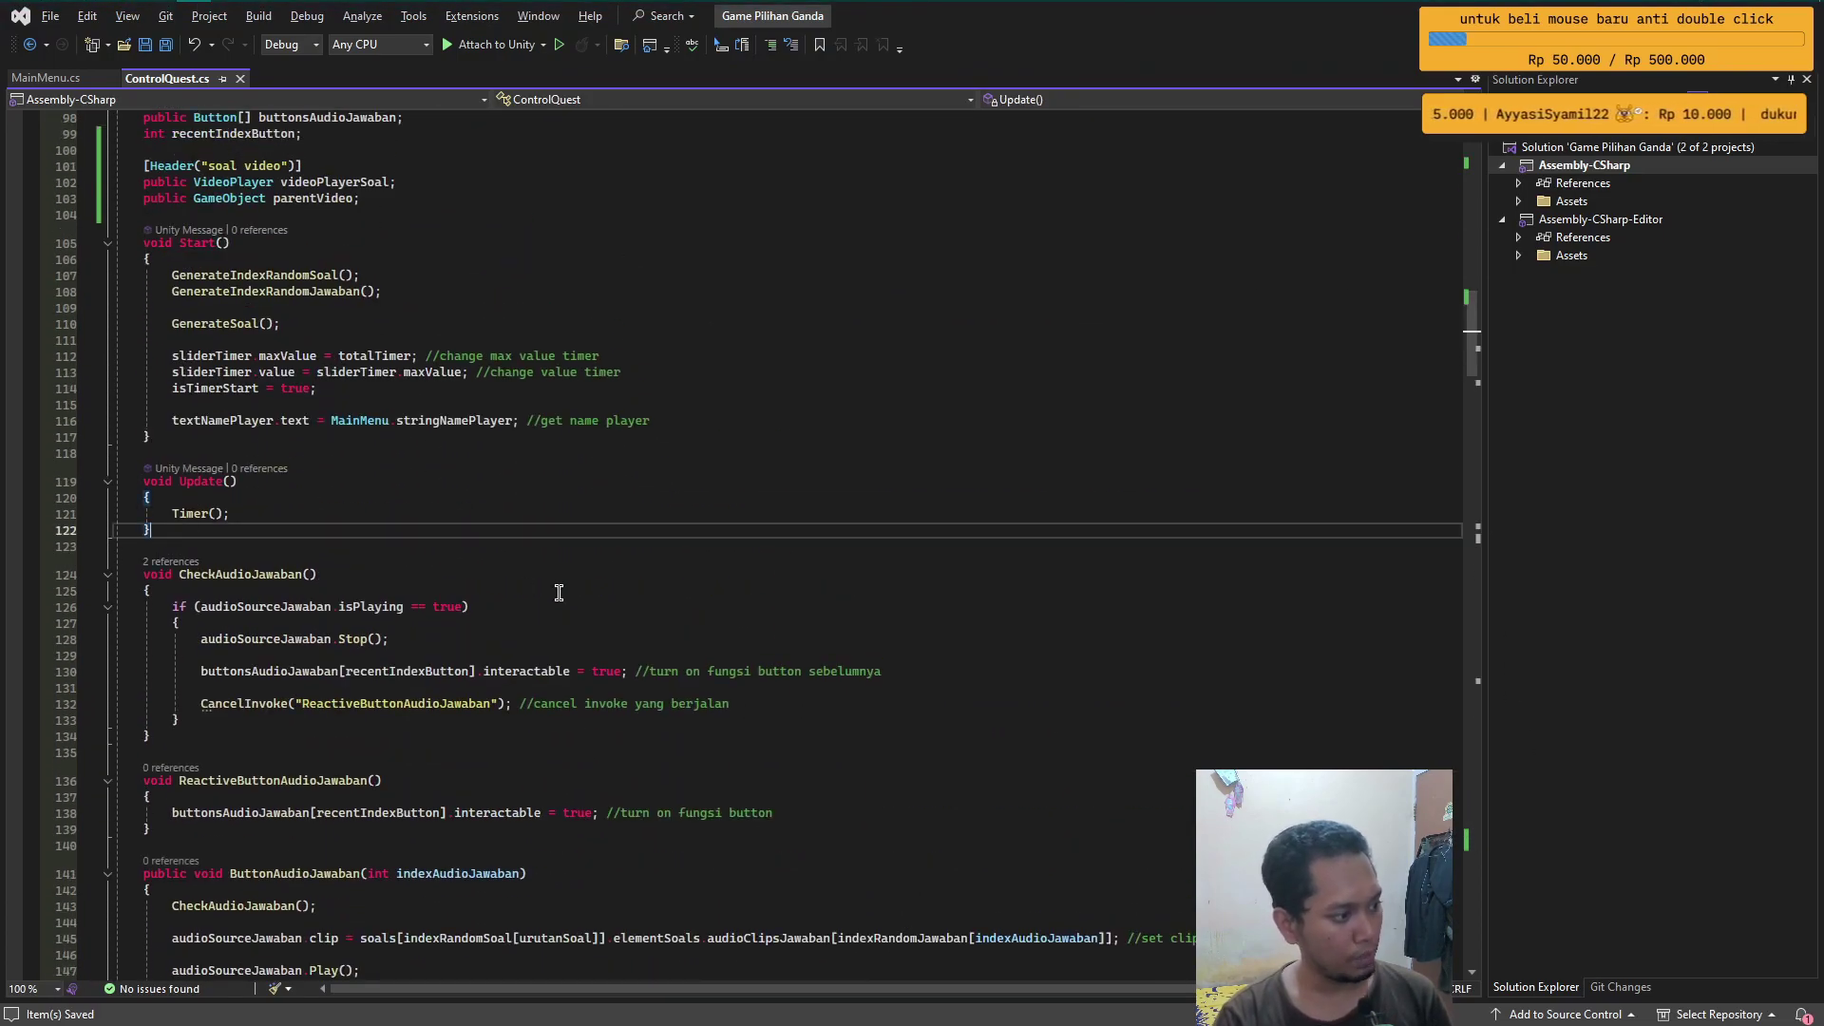
{"action": "key", "text": "Return"}
{"action": "key", "text": "Return"}
{"action": "type", "text": "TMP_EditorPanelUI"}
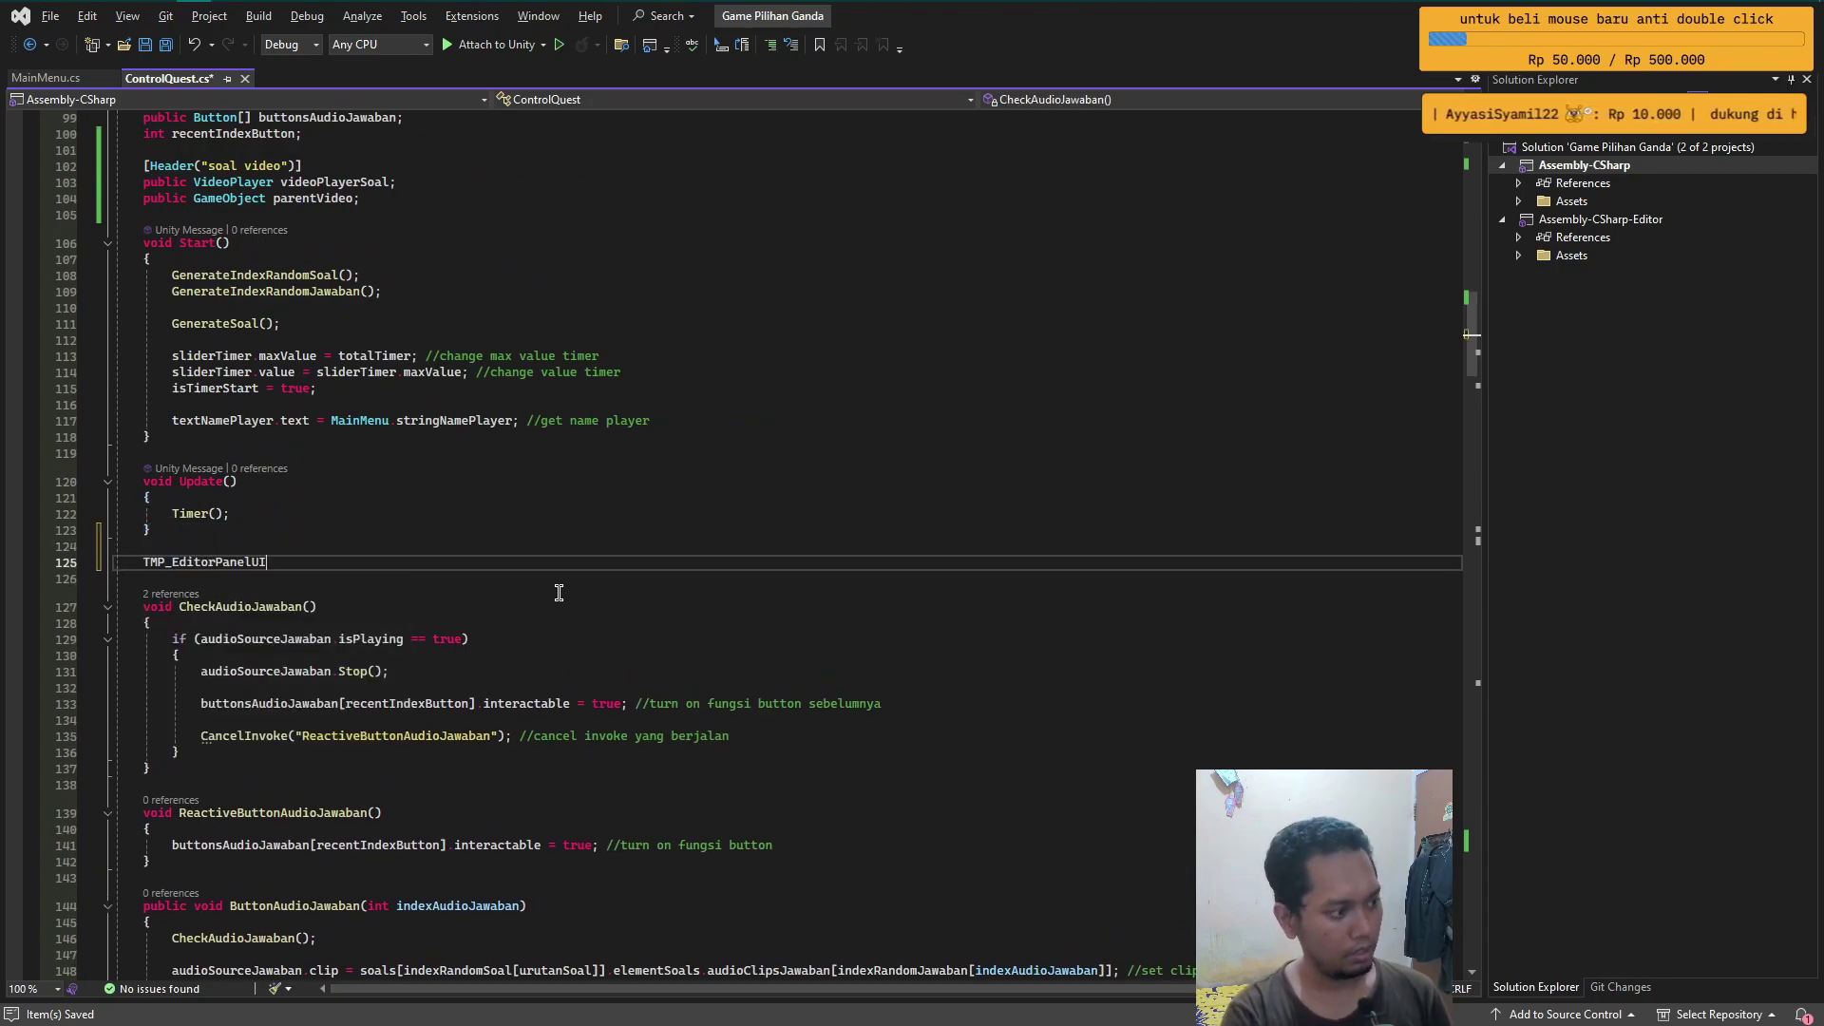
{"action": "key", "text": "ctrl+z"}
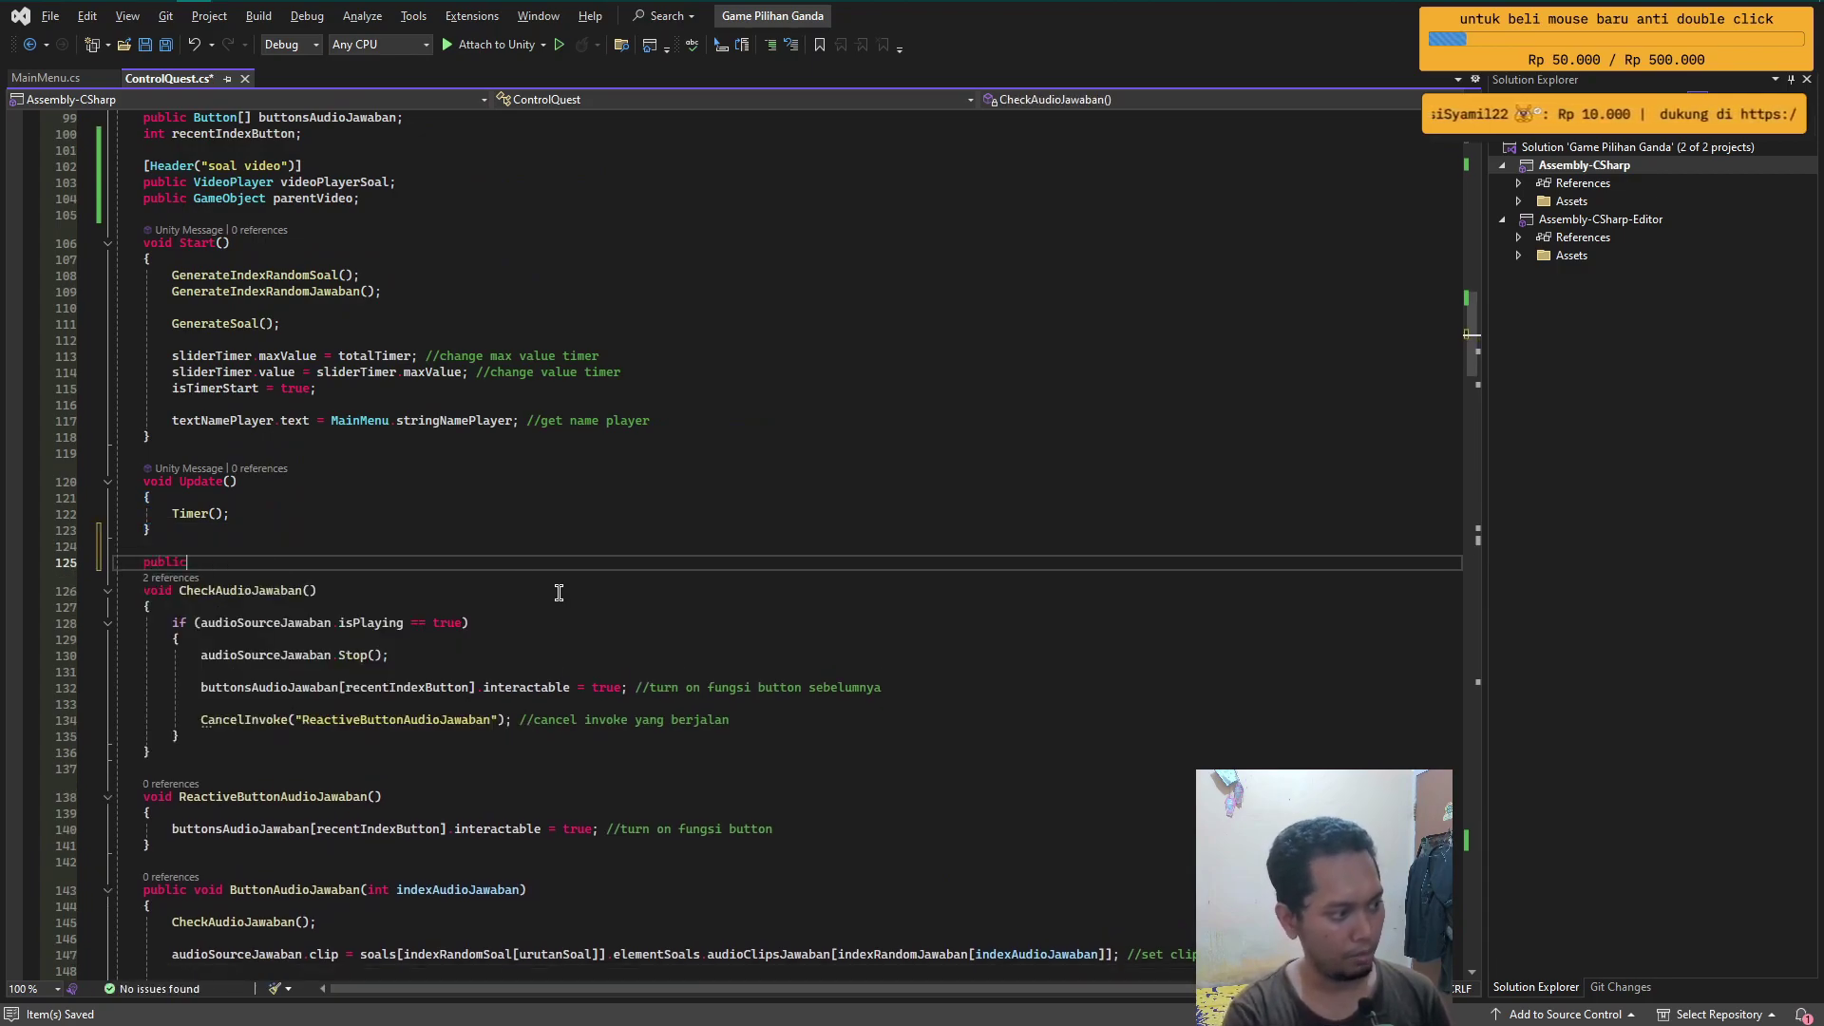
{"action": "type", "text": " void "}
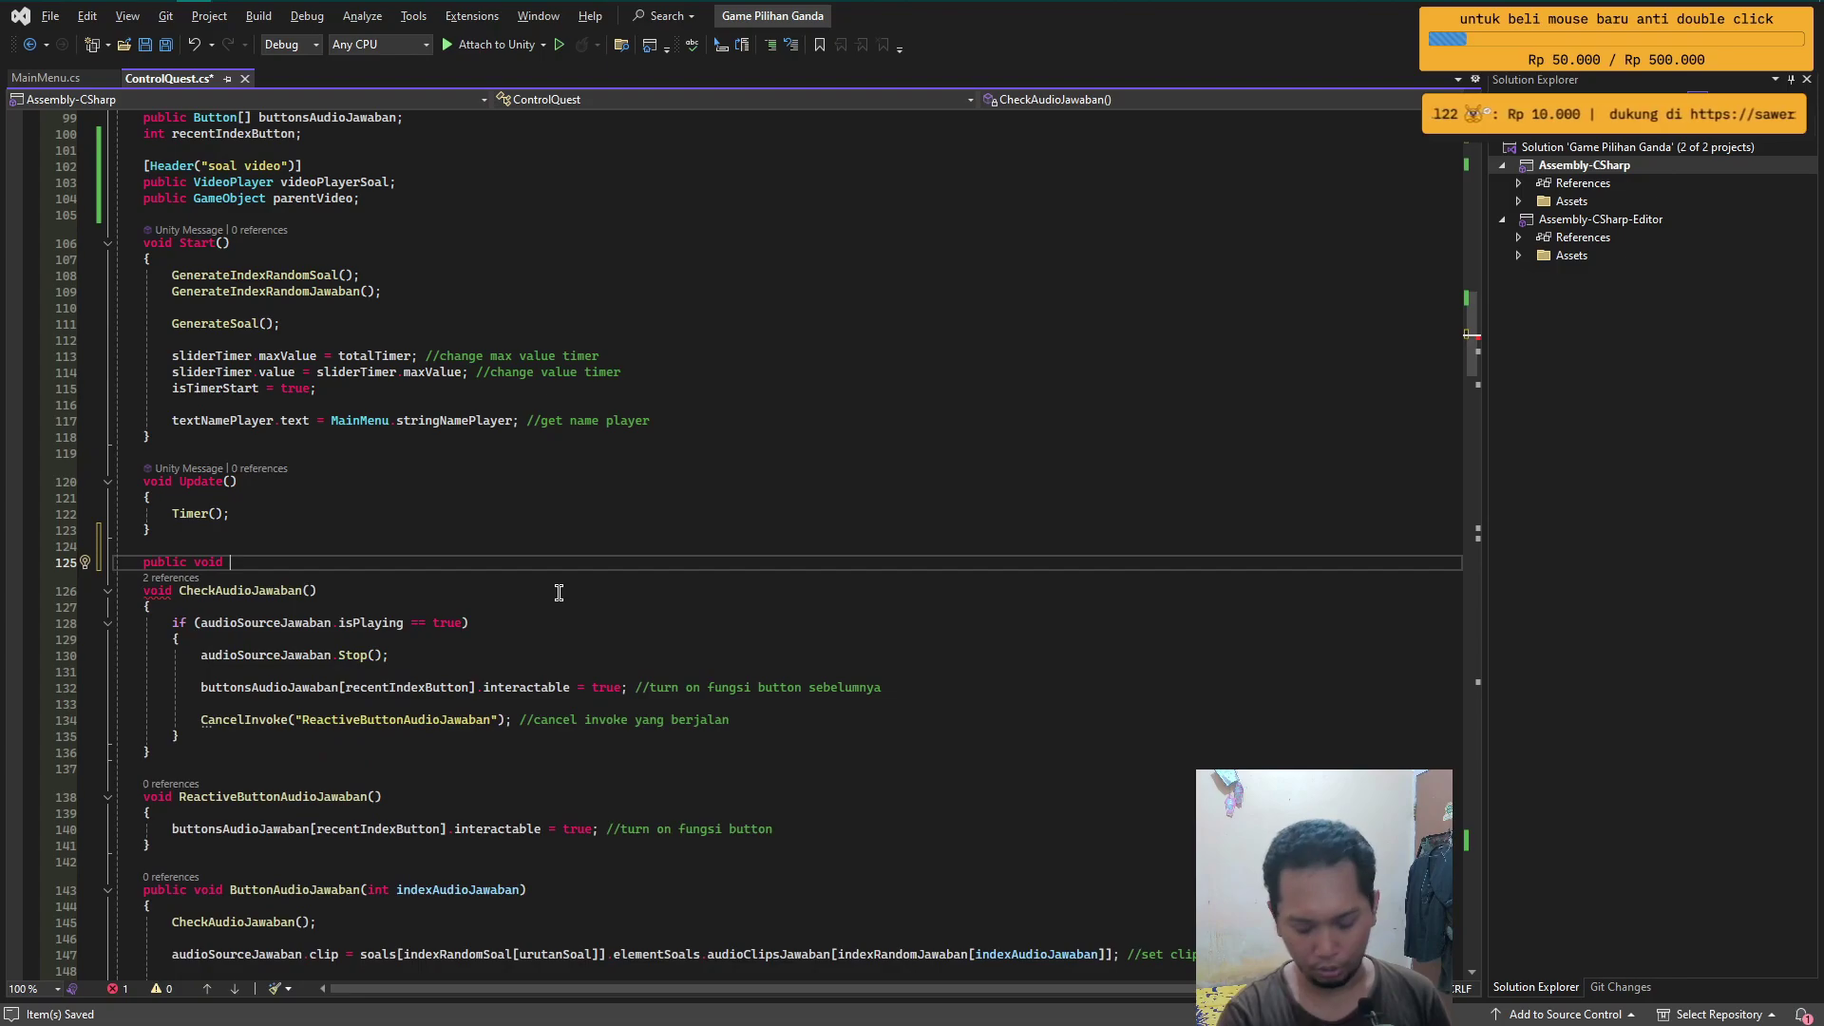
{"action": "type", "text": "Button"}
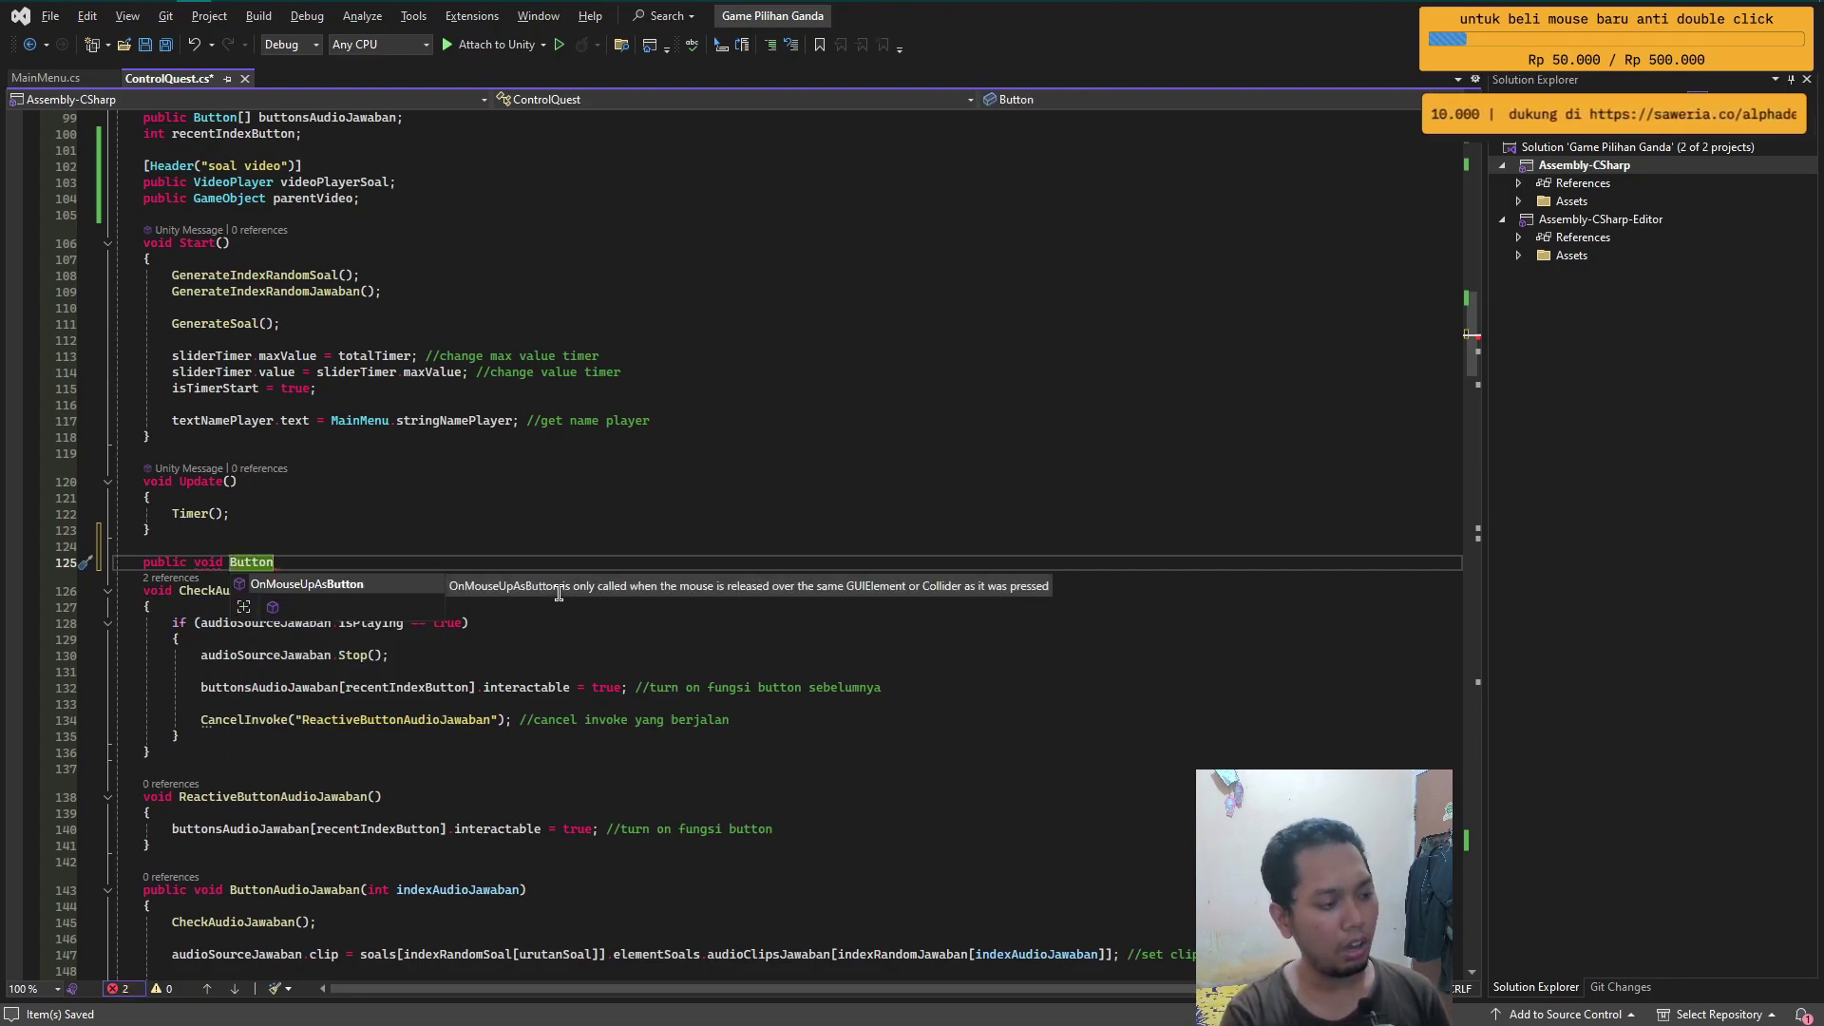
{"action": "type", "text": "OpenVideo"}
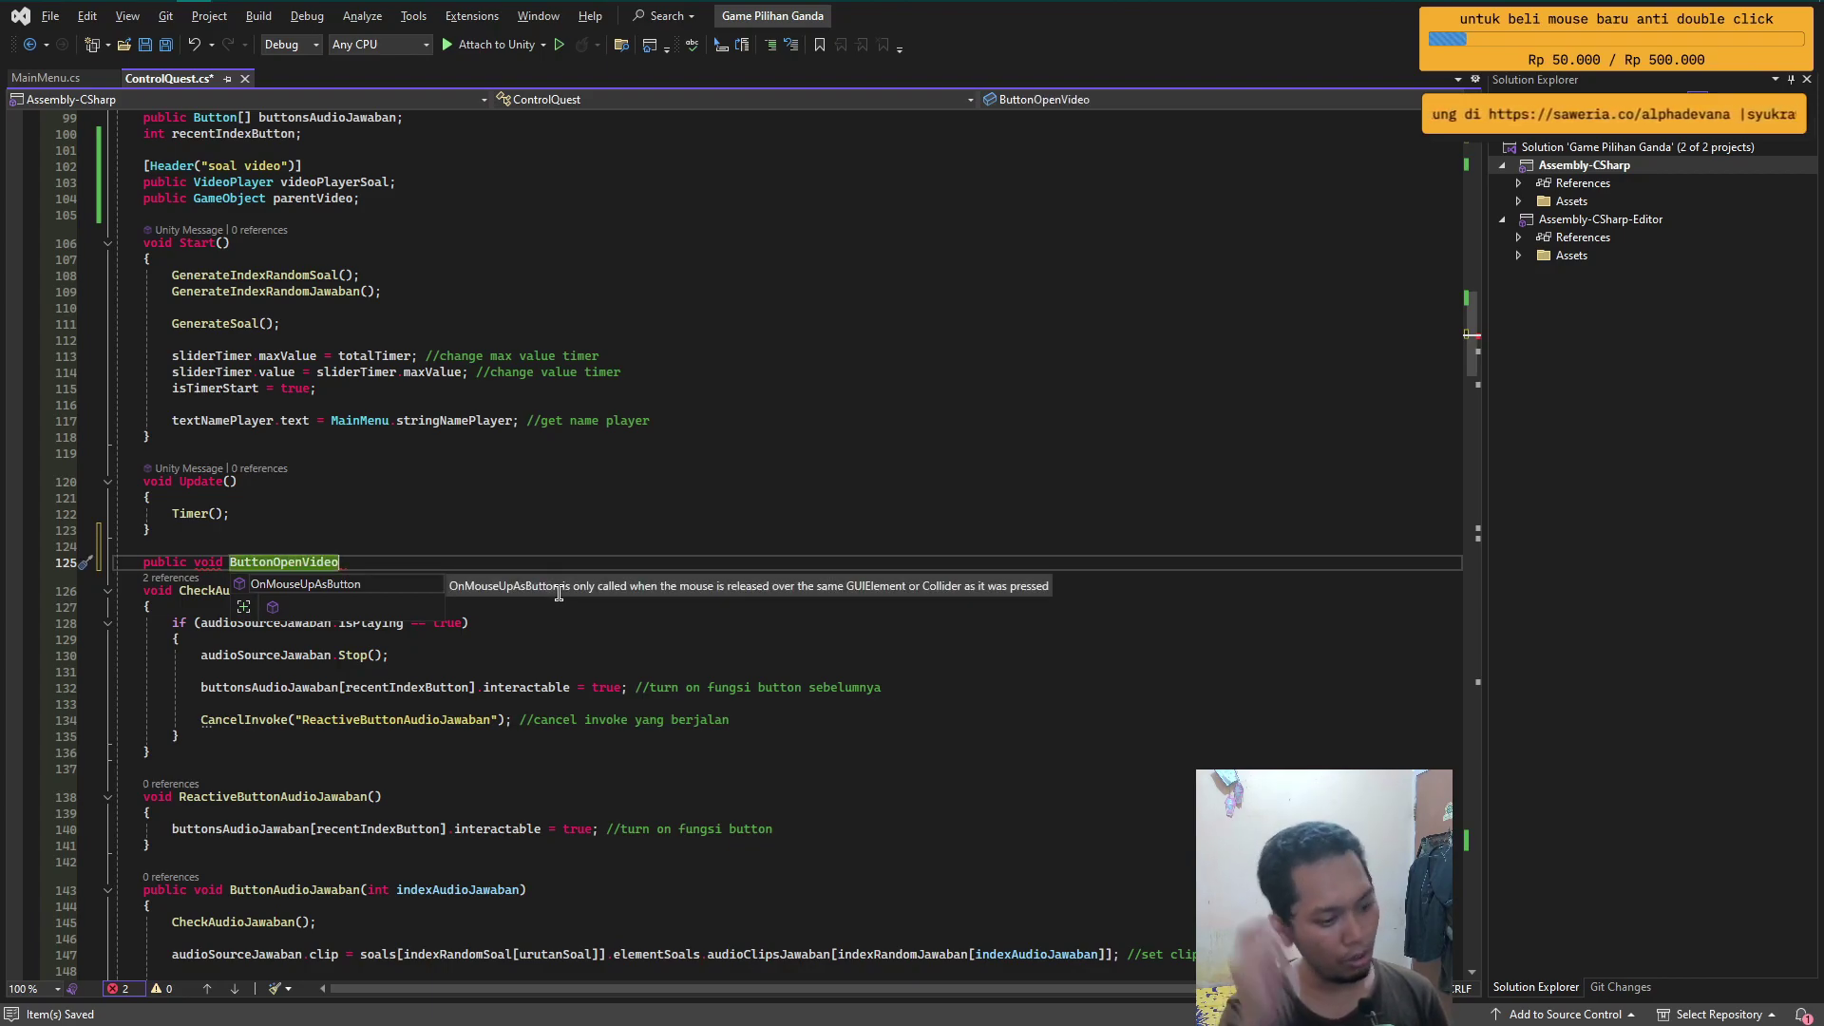
{"action": "key", "text": "BackSpace"}
{"action": "key", "text": "BackSpace"}
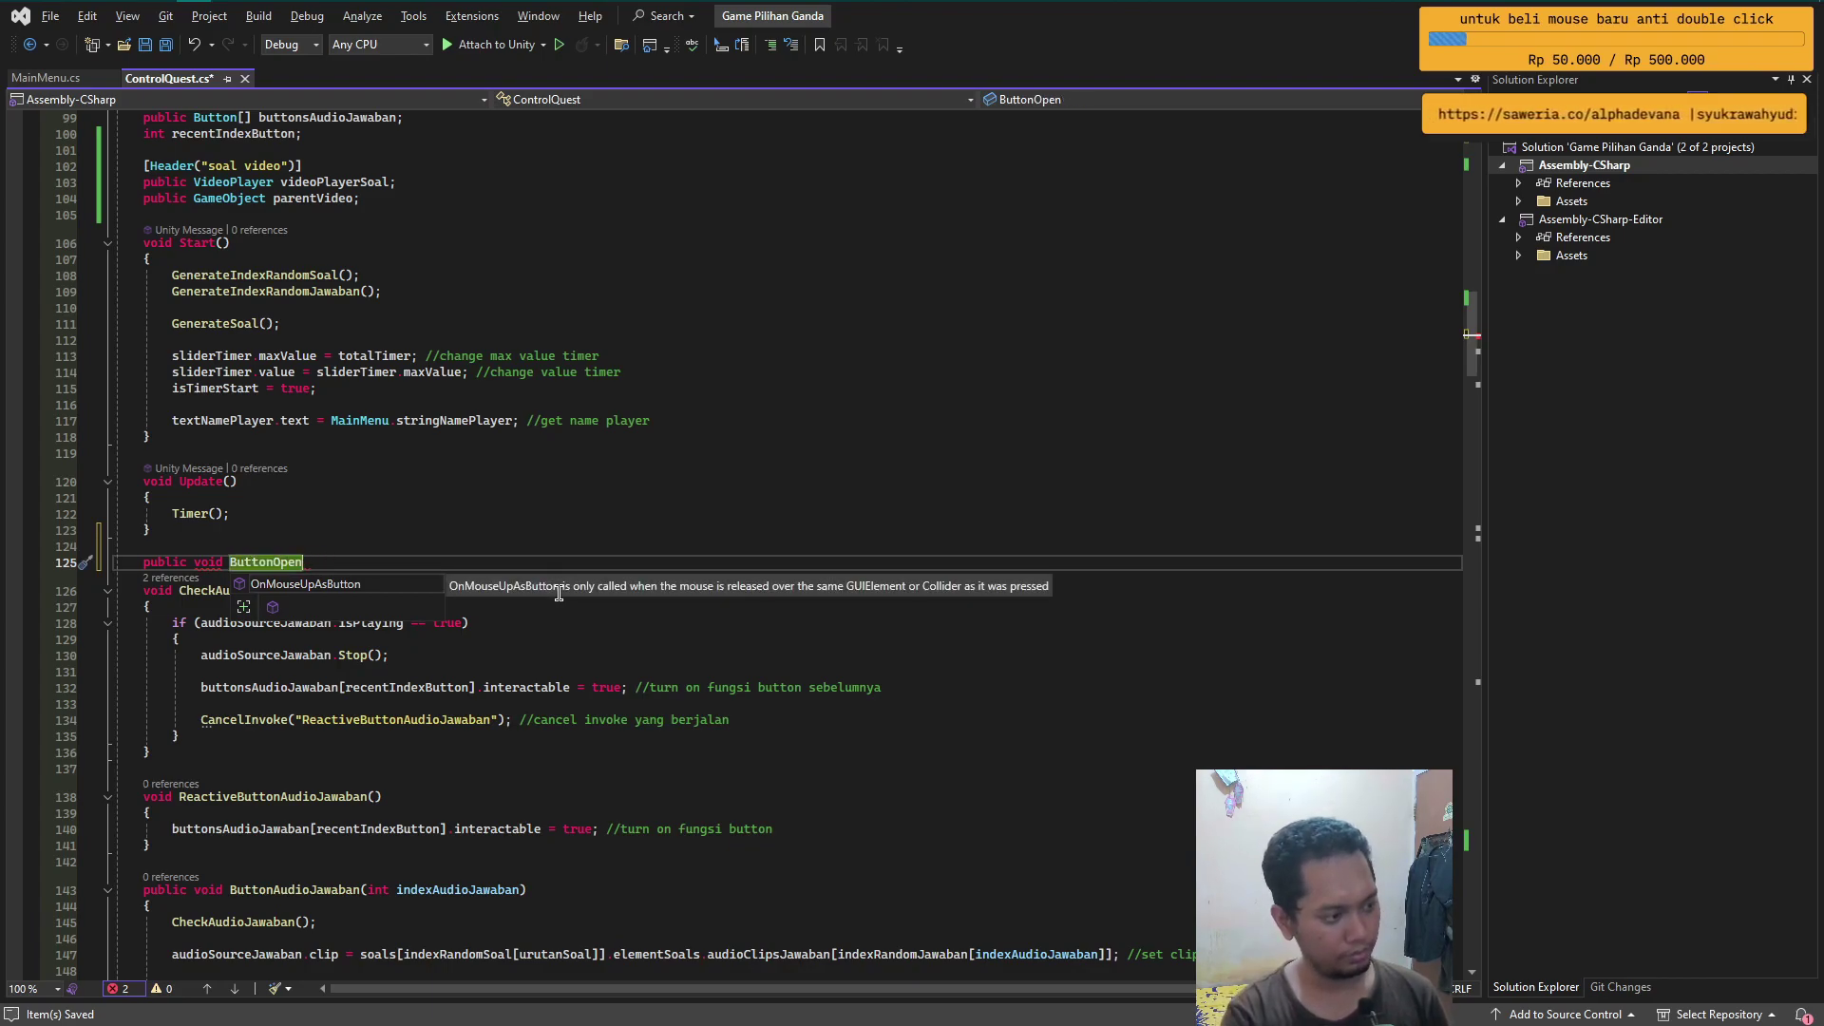
{"action": "type", "text": "Video()"}
{"action": "key", "text": "Return"}
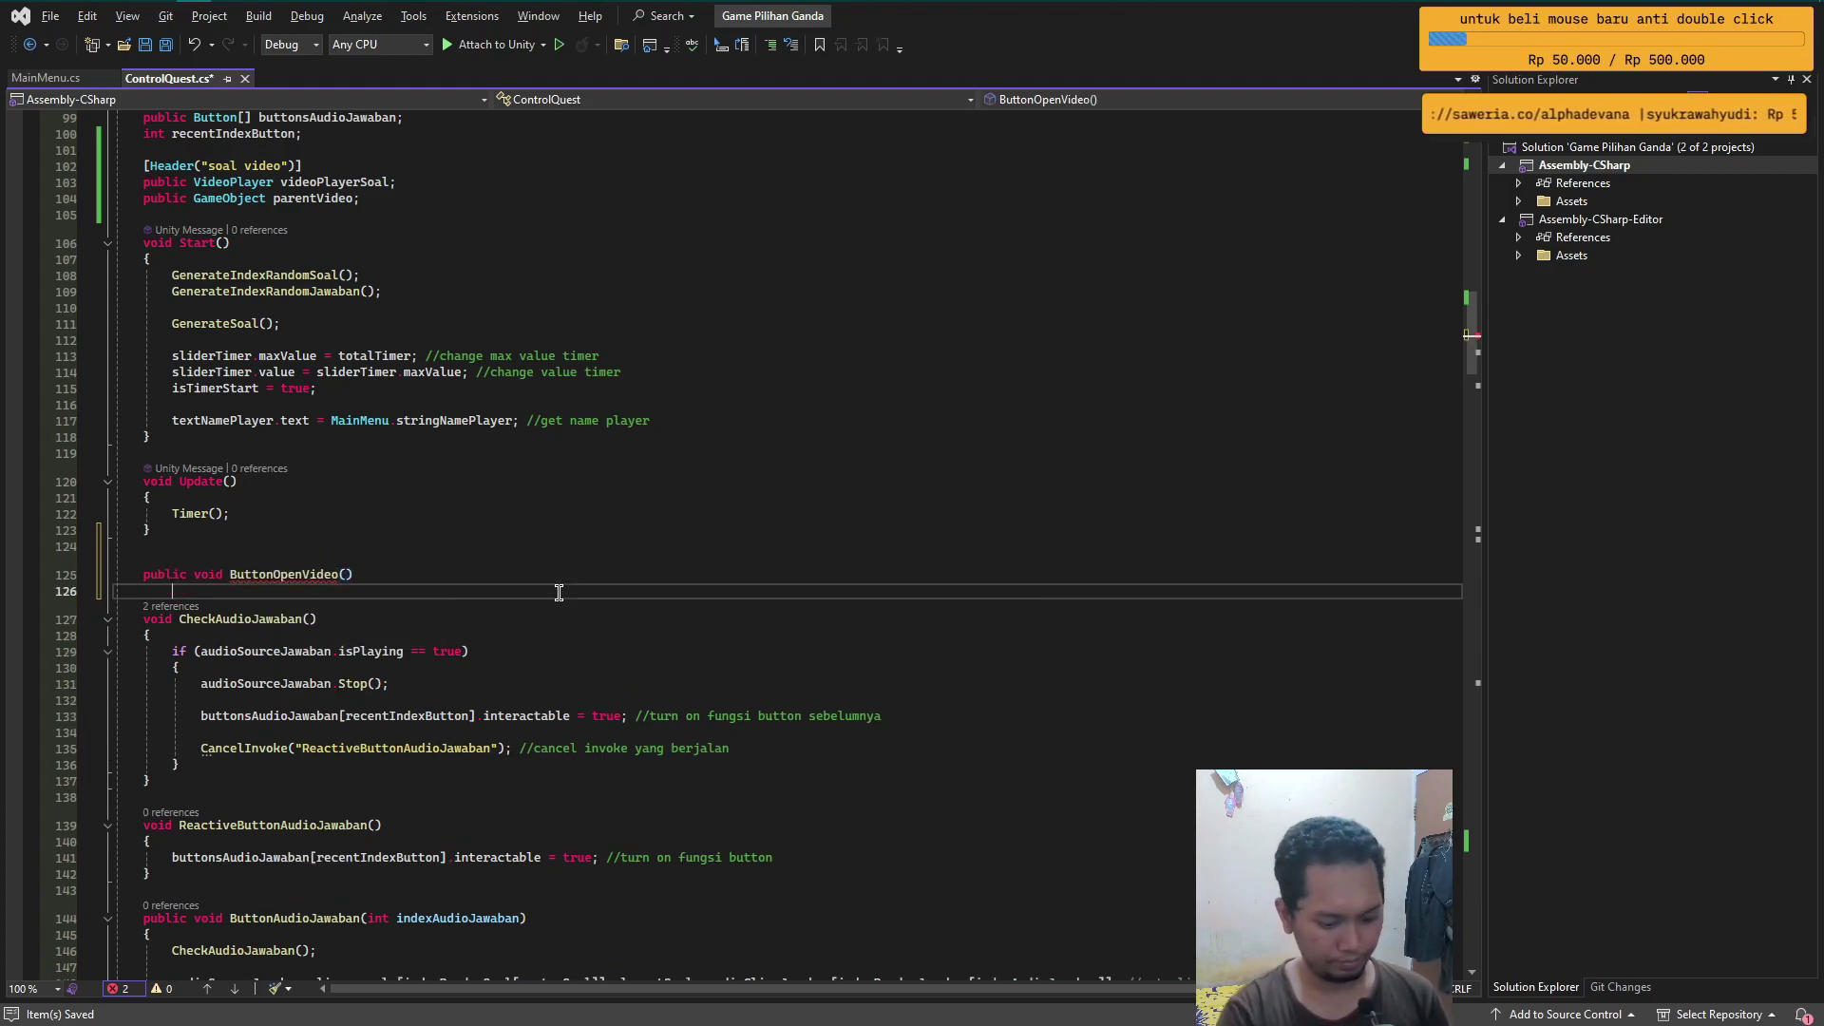
- Give ButtonOpenVideo a body holding an if statement with its condition left empty
{"action": "type", "text": "{"}
{"action": "key", "text": "Return"}
{"action": "type", "text": "}"}
{"action": "key", "text": "Return"}
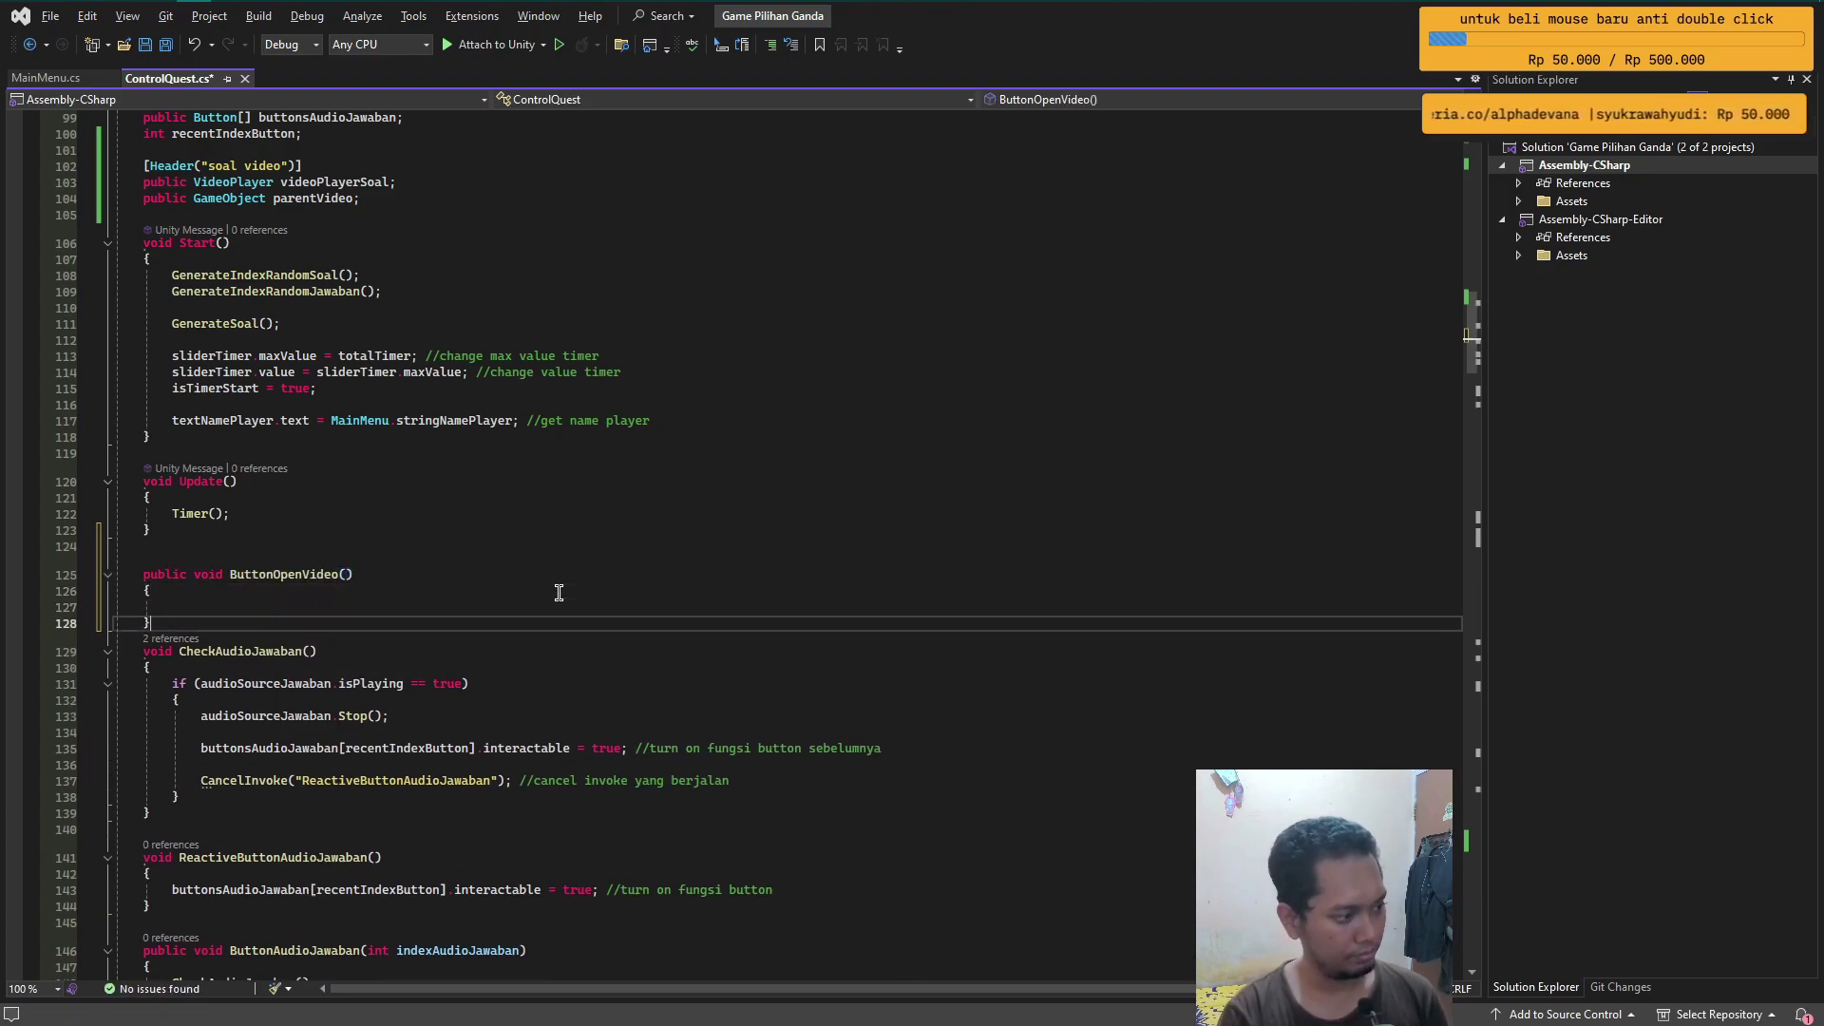
{"action": "key", "text": "Up"}
{"action": "key", "text": "Left"}
{"action": "key", "text": "Return"}
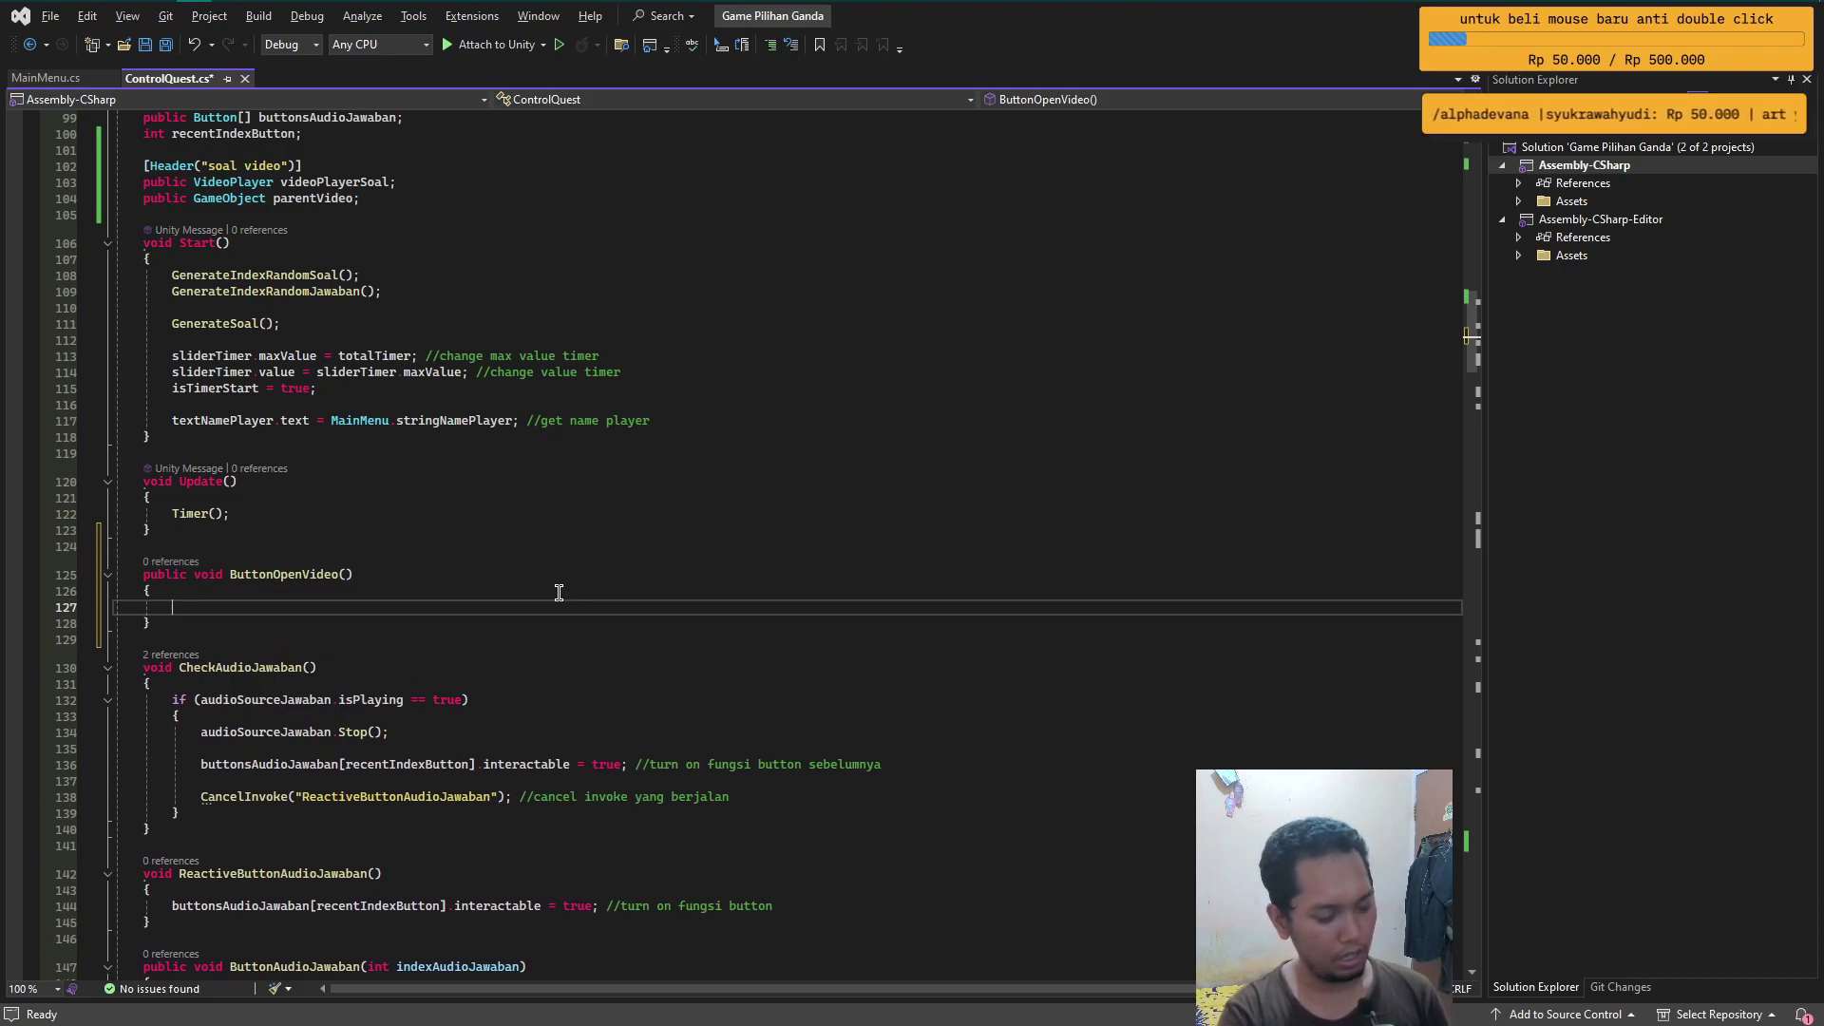
{"action": "type", "text": "if"}
{"action": "key", "text": "Tab"}
{"action": "key", "text": "Tab"}
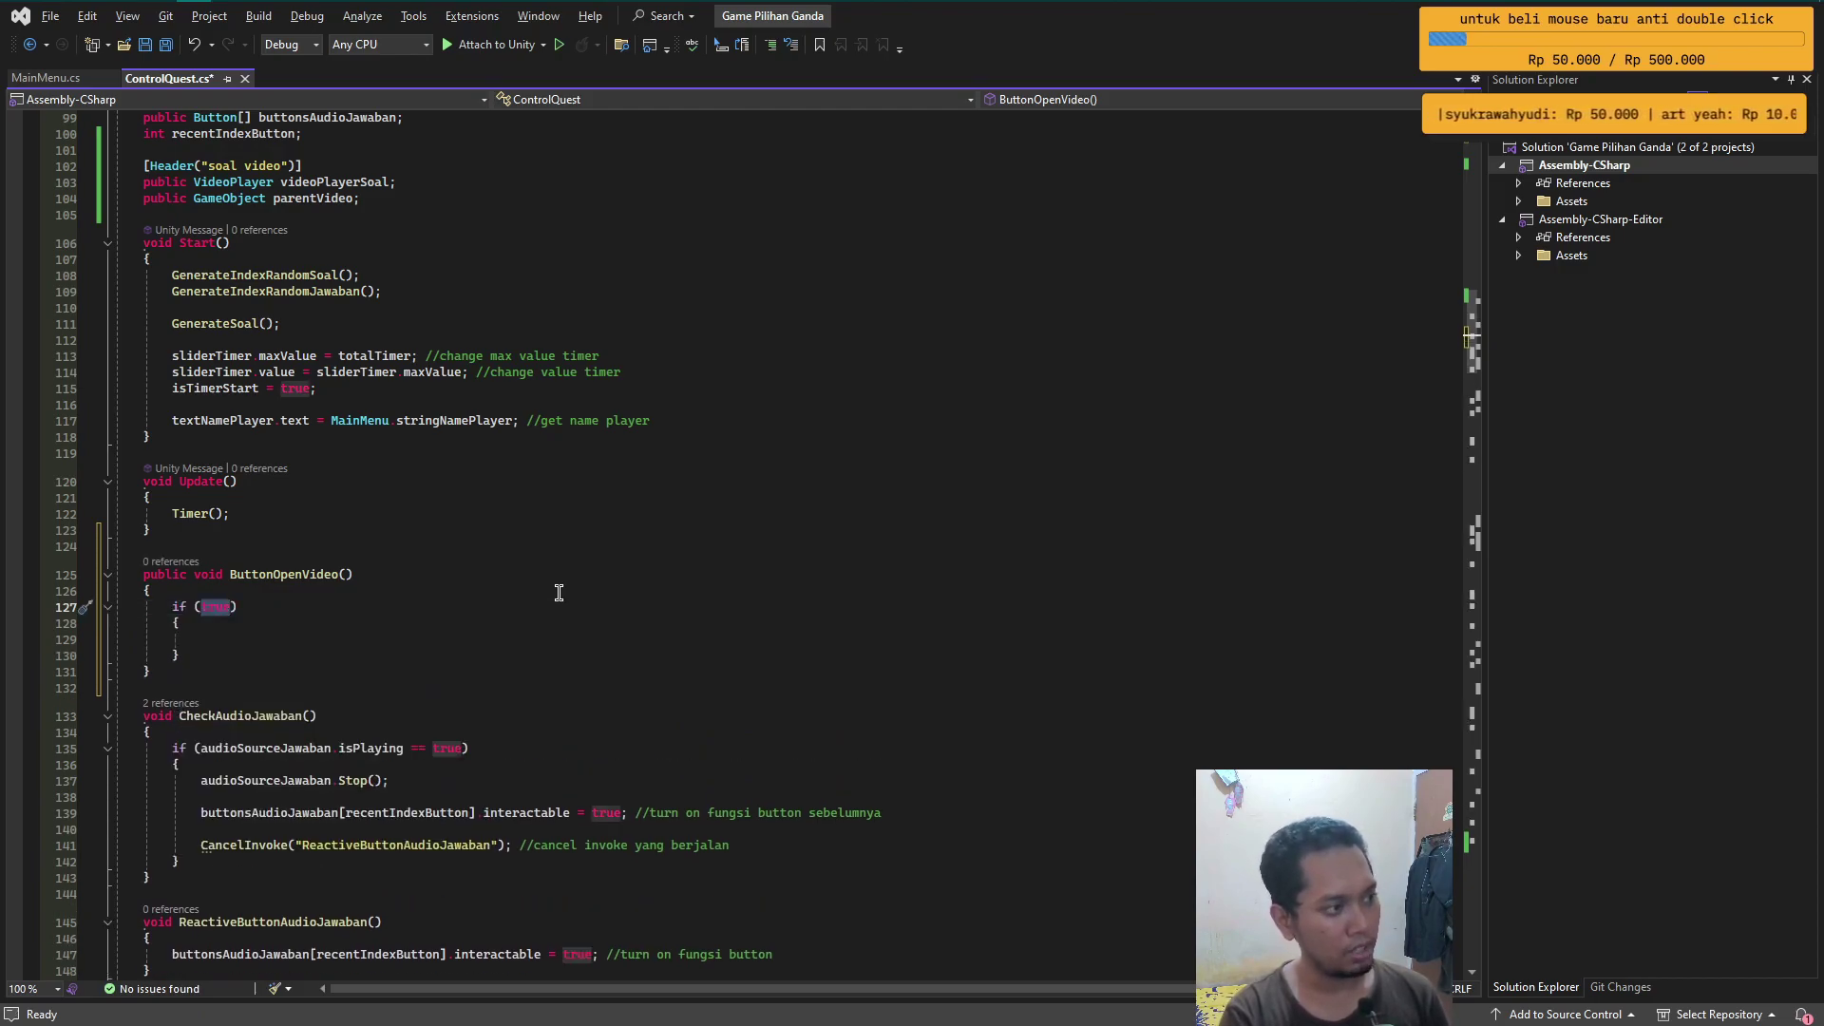
{"action": "key", "text": "BackSpace"}
{"action": "type", "text": "p"}
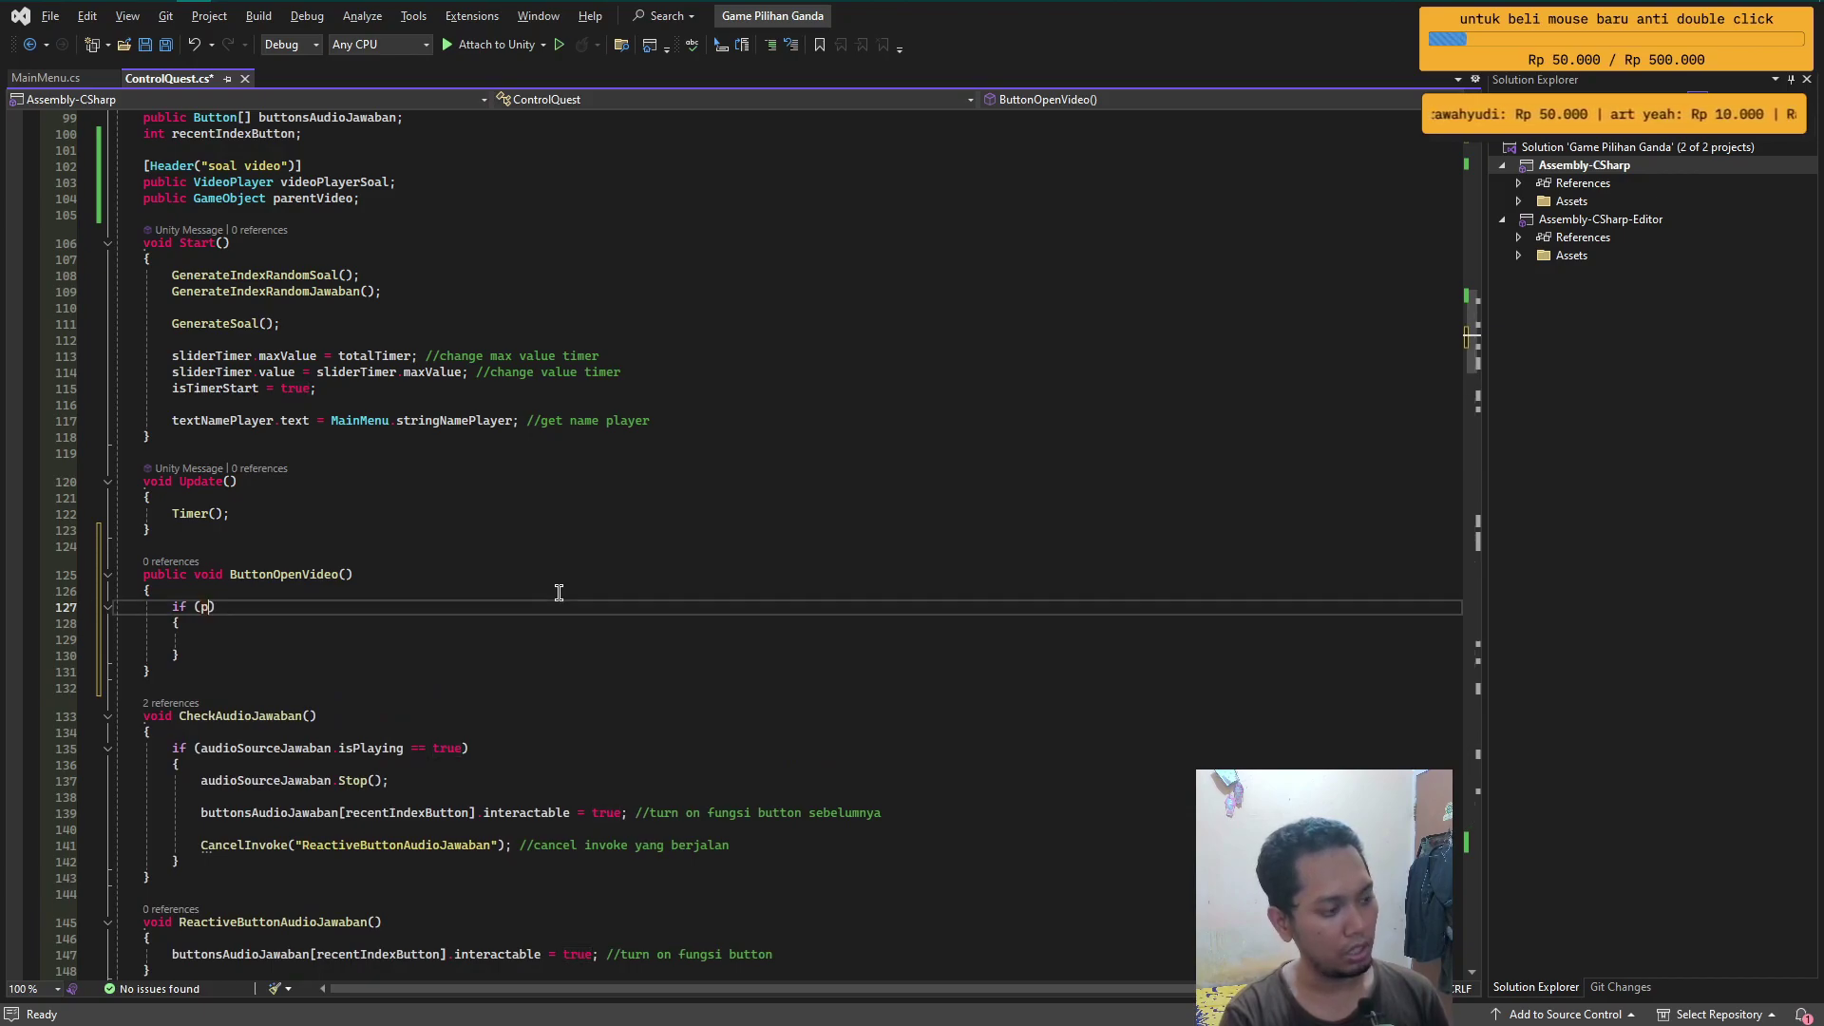
{"action": "key", "text": "ctrl+space"}
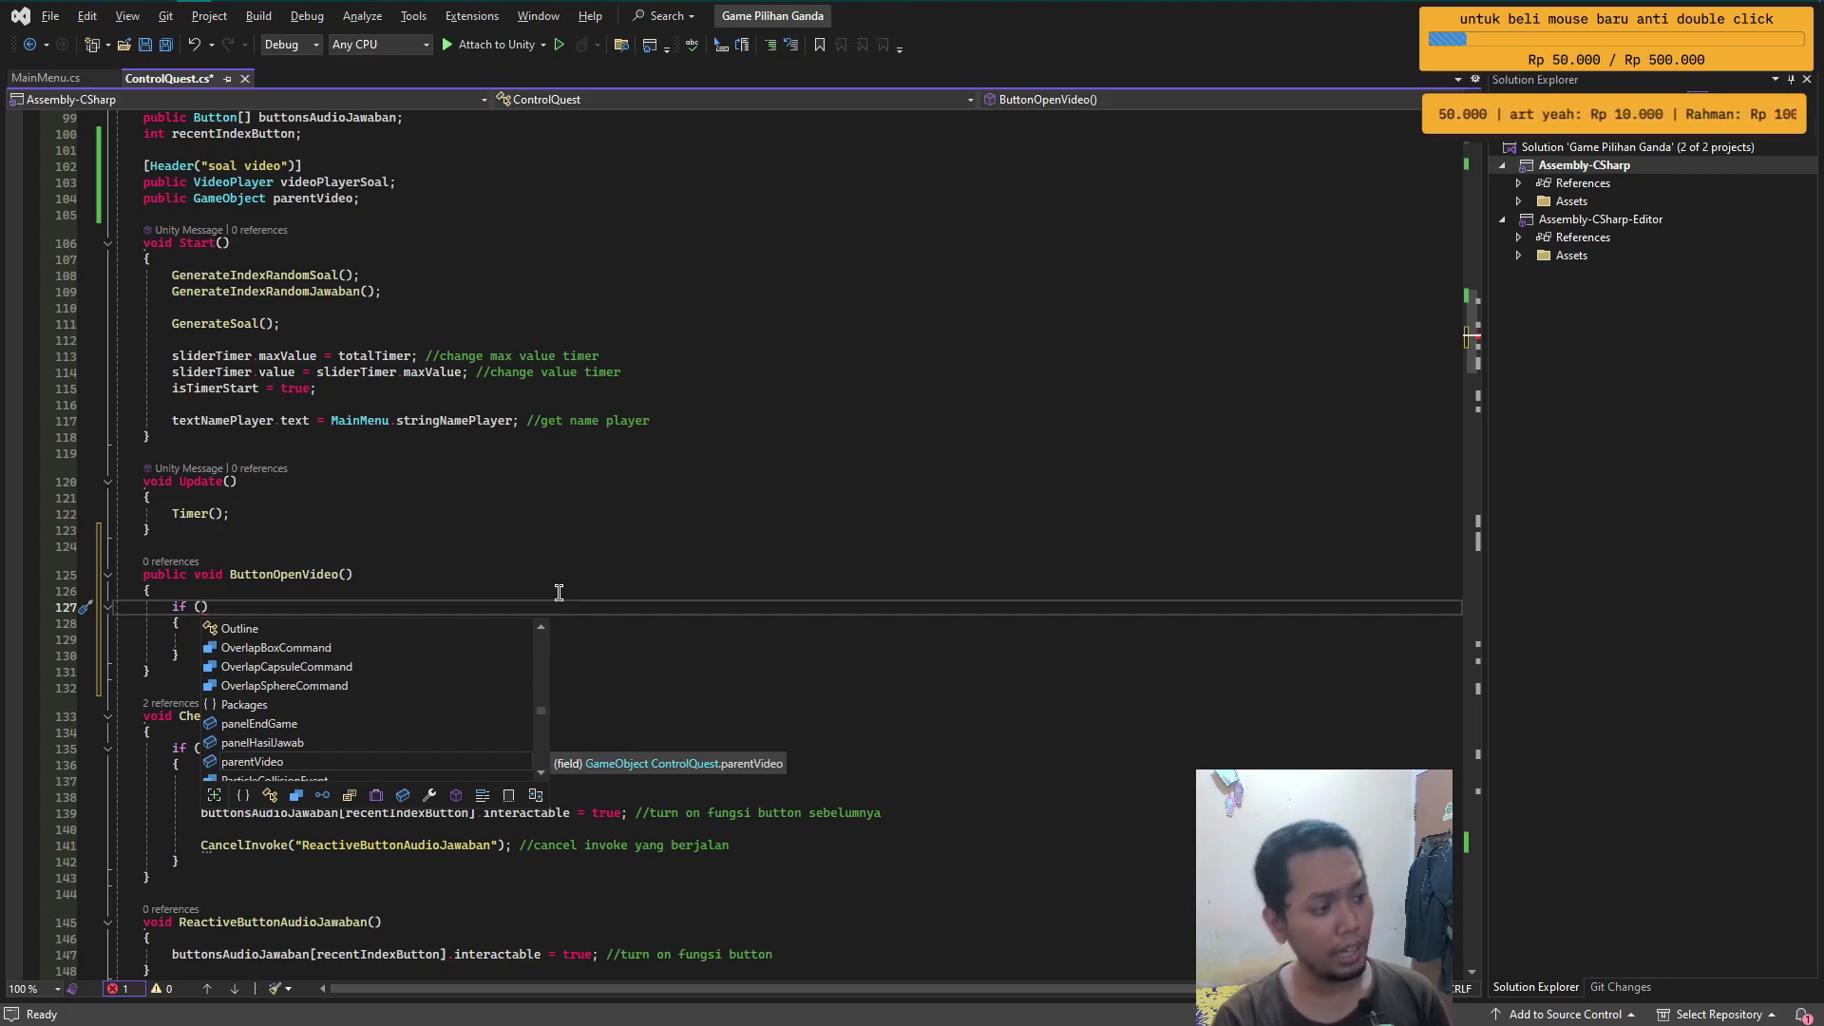
- Declare public GameObject panelVideo; after parentVideo and save the script
{"action": "left_click", "coordinate": [418, 199]}
{"action": "key", "text": "Return"}
{"action": "type", "text": "public gam"}
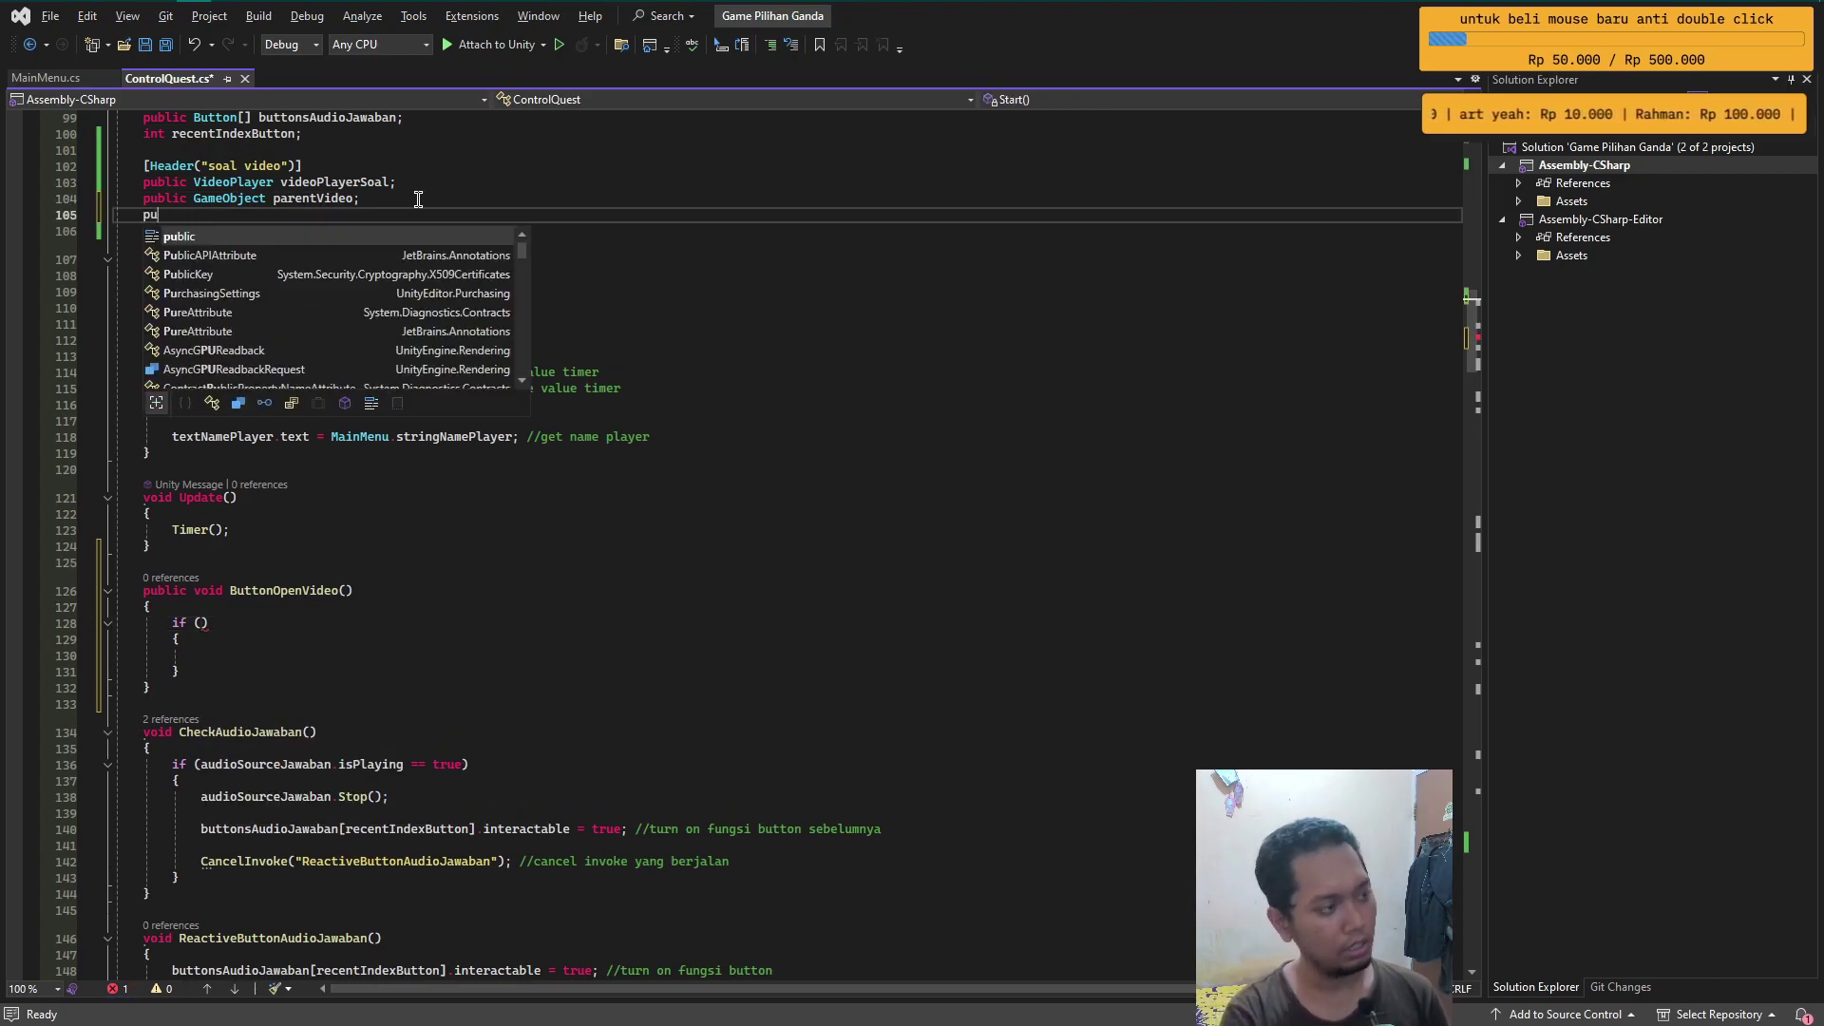
{"action": "key", "text": "space"}
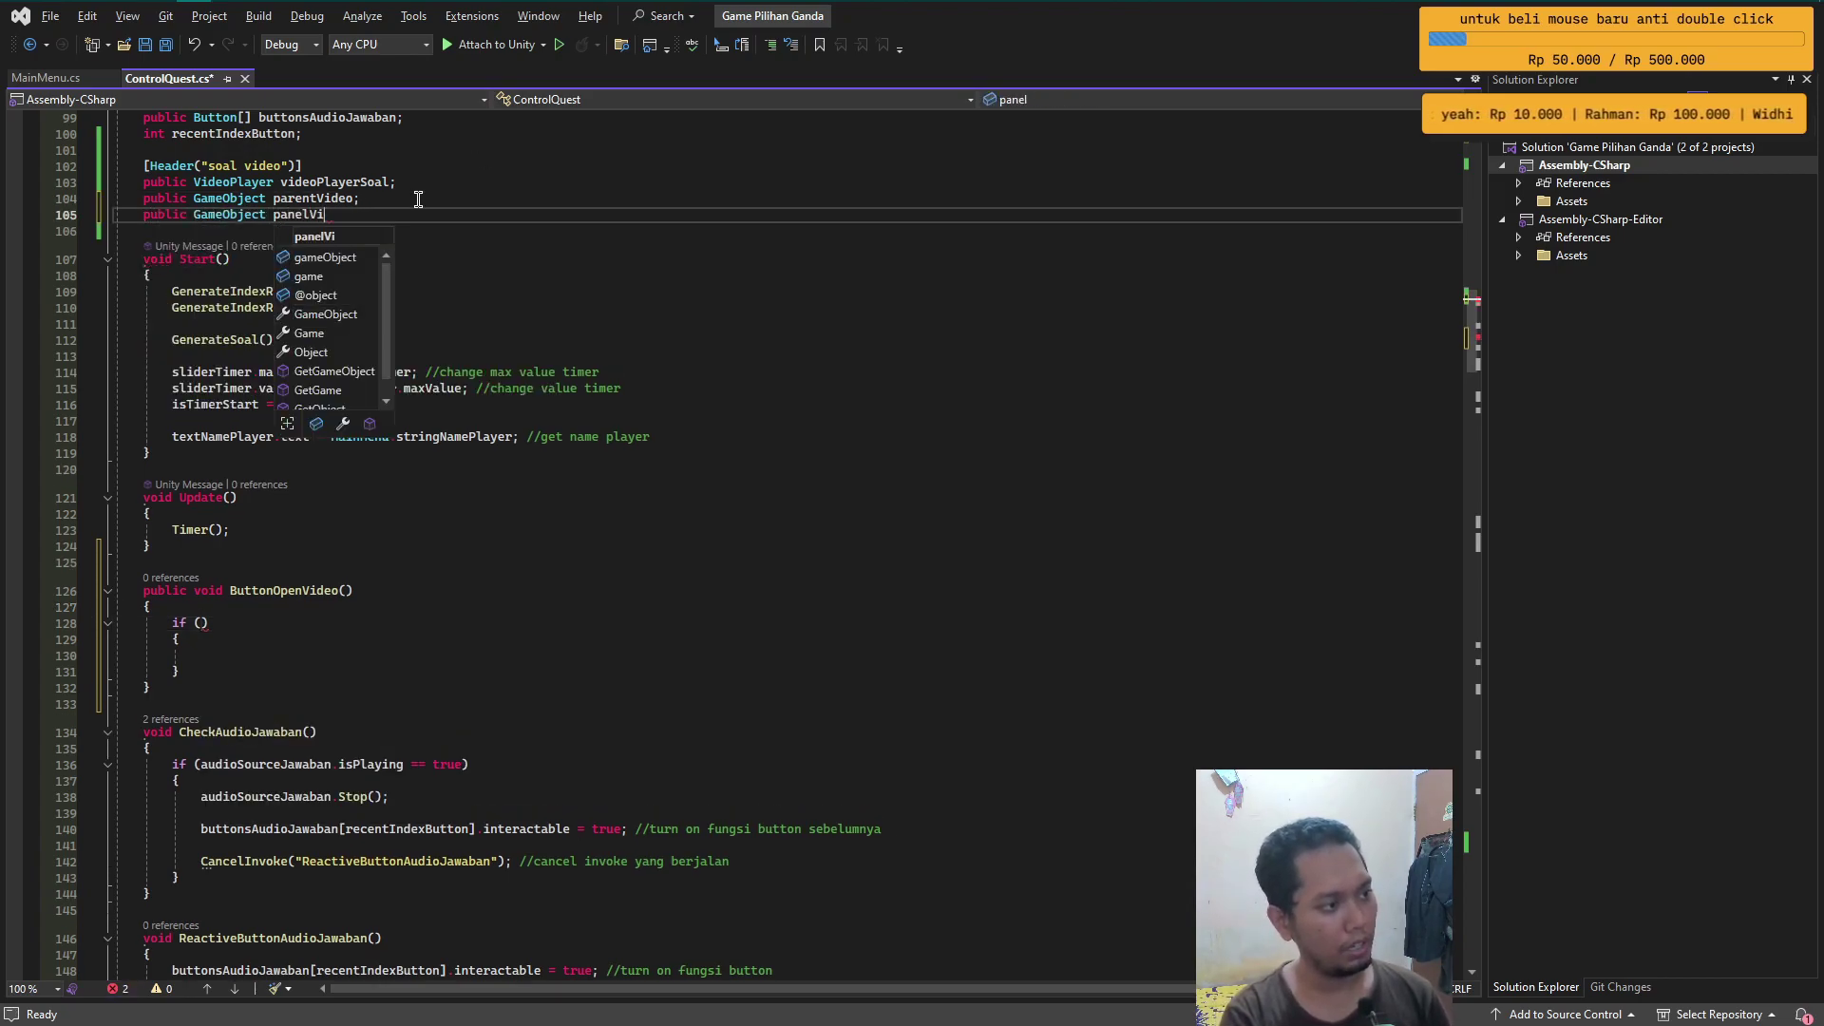
{"action": "type", "text": "deo;"}
{"action": "key", "text": "ctrl+s"}
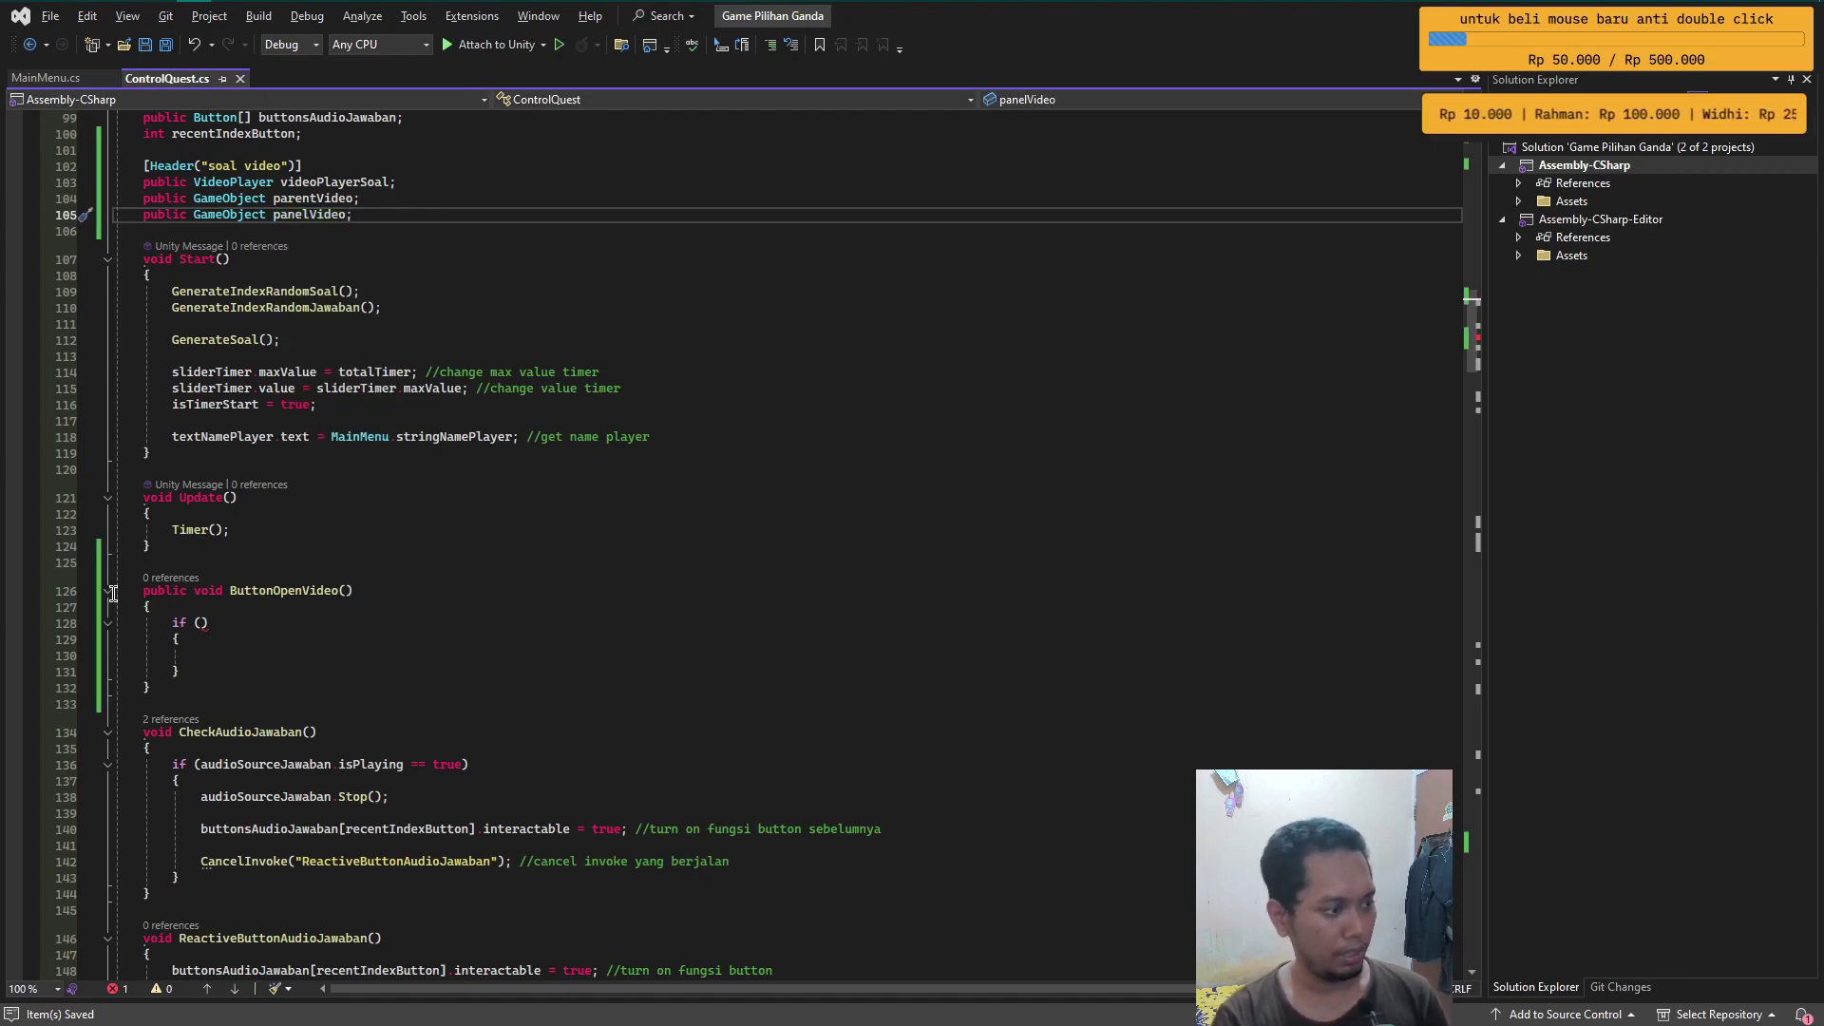
- Make the if test panelVideo.activeInHierarchy == false and call panelVideo.SetActive(true)
{"action": "left_click", "coordinate": [200, 622]}
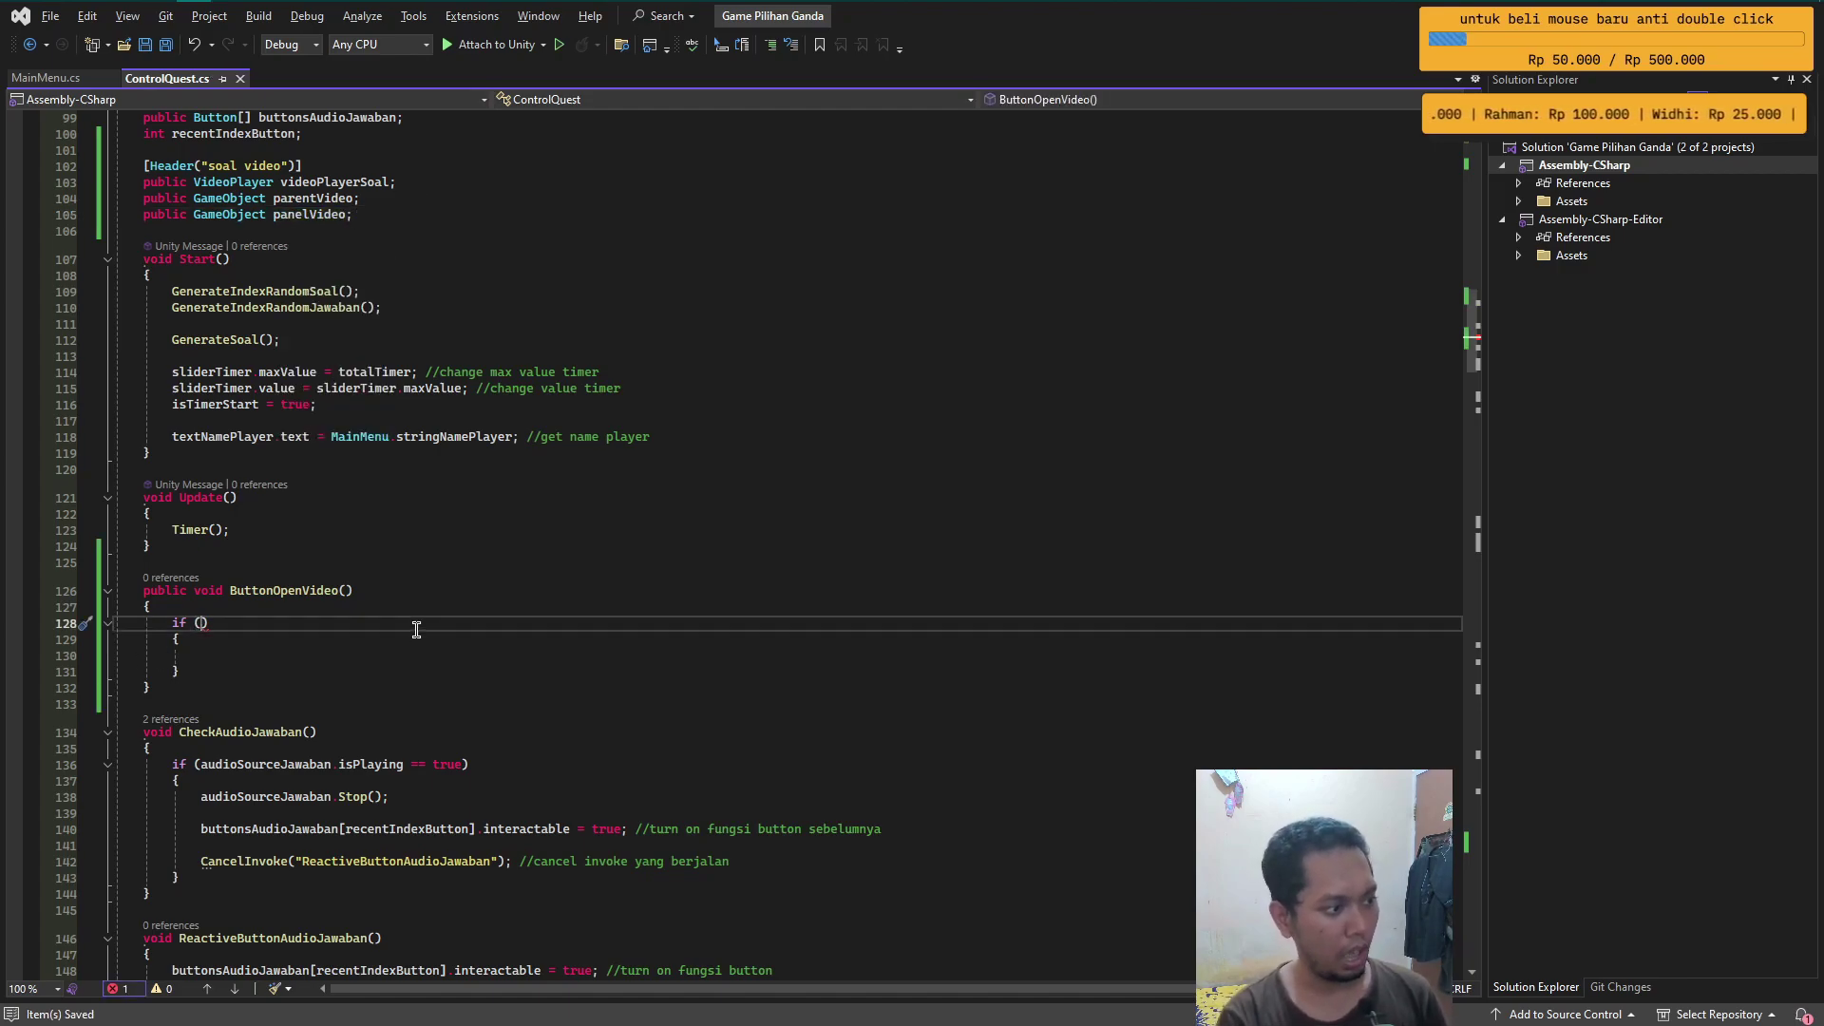
{"action": "type", "text": "pane"}
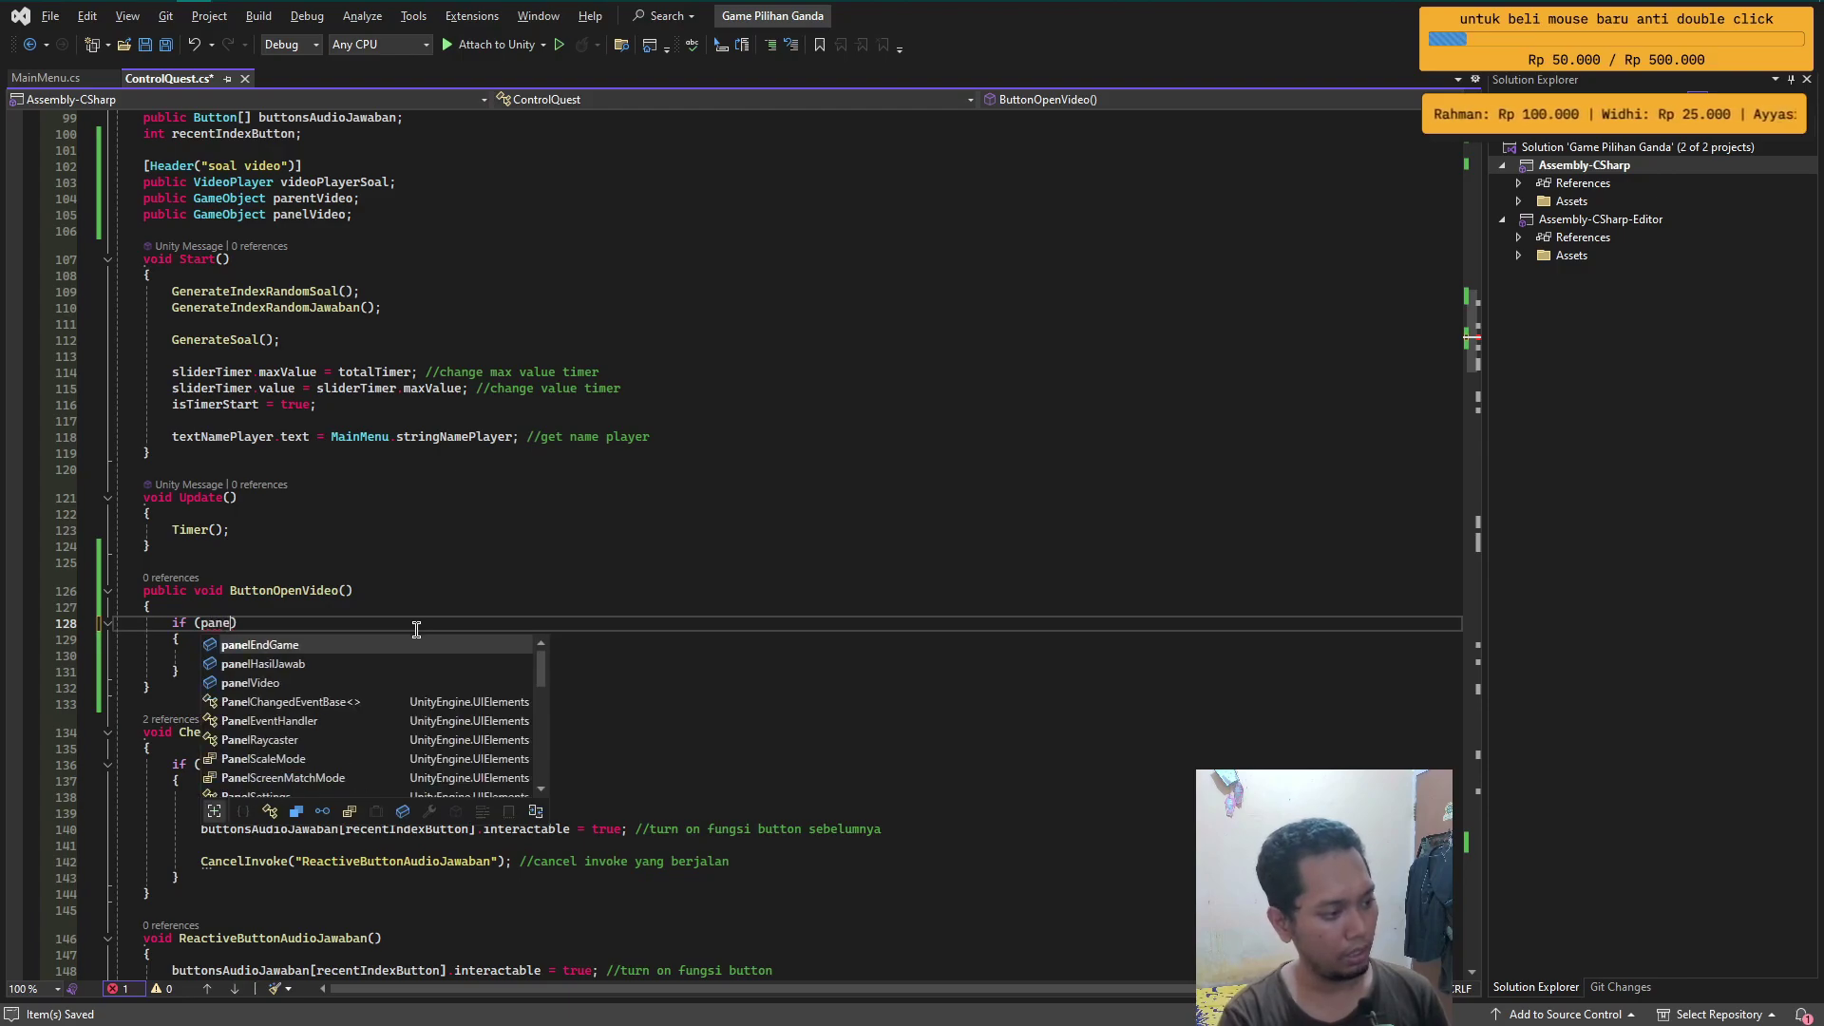
{"action": "key", "text": "Tab"}
{"action": "type", "text": "."}
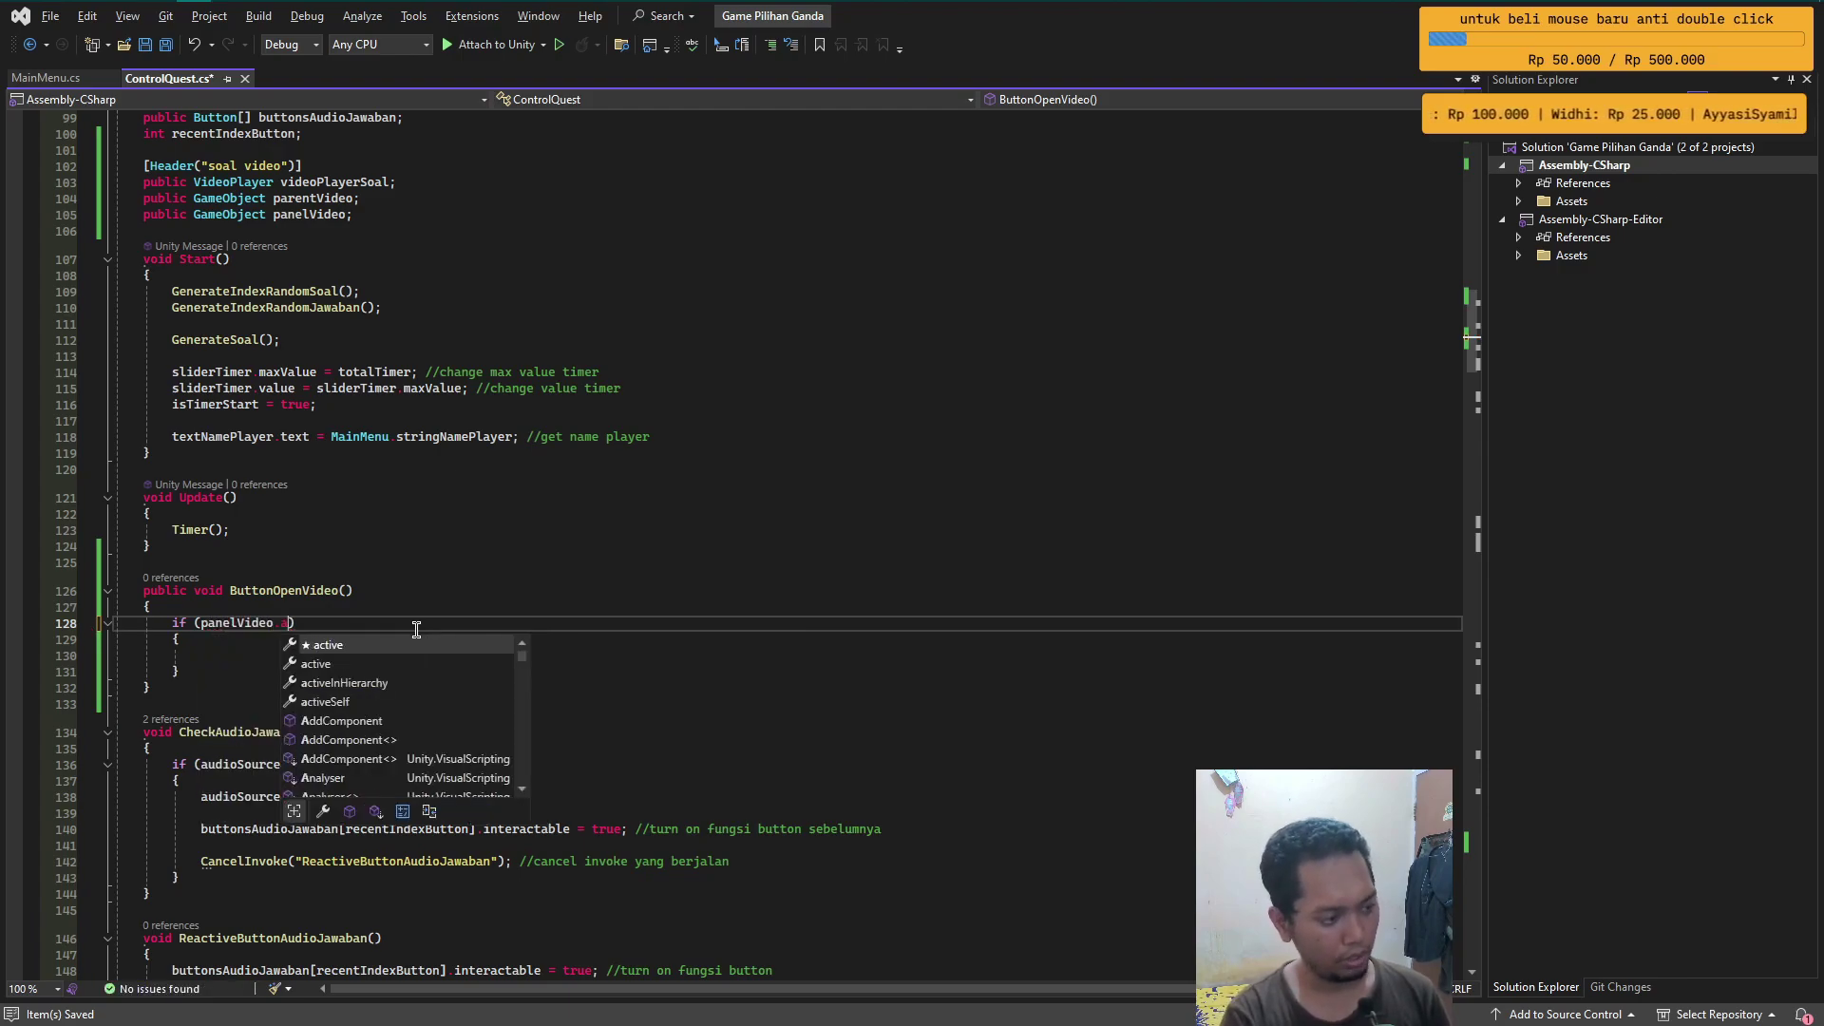
{"action": "type", "text": "act"}
{"action": "key", "text": "Tab"}
{"action": "type", "text": "== false"}
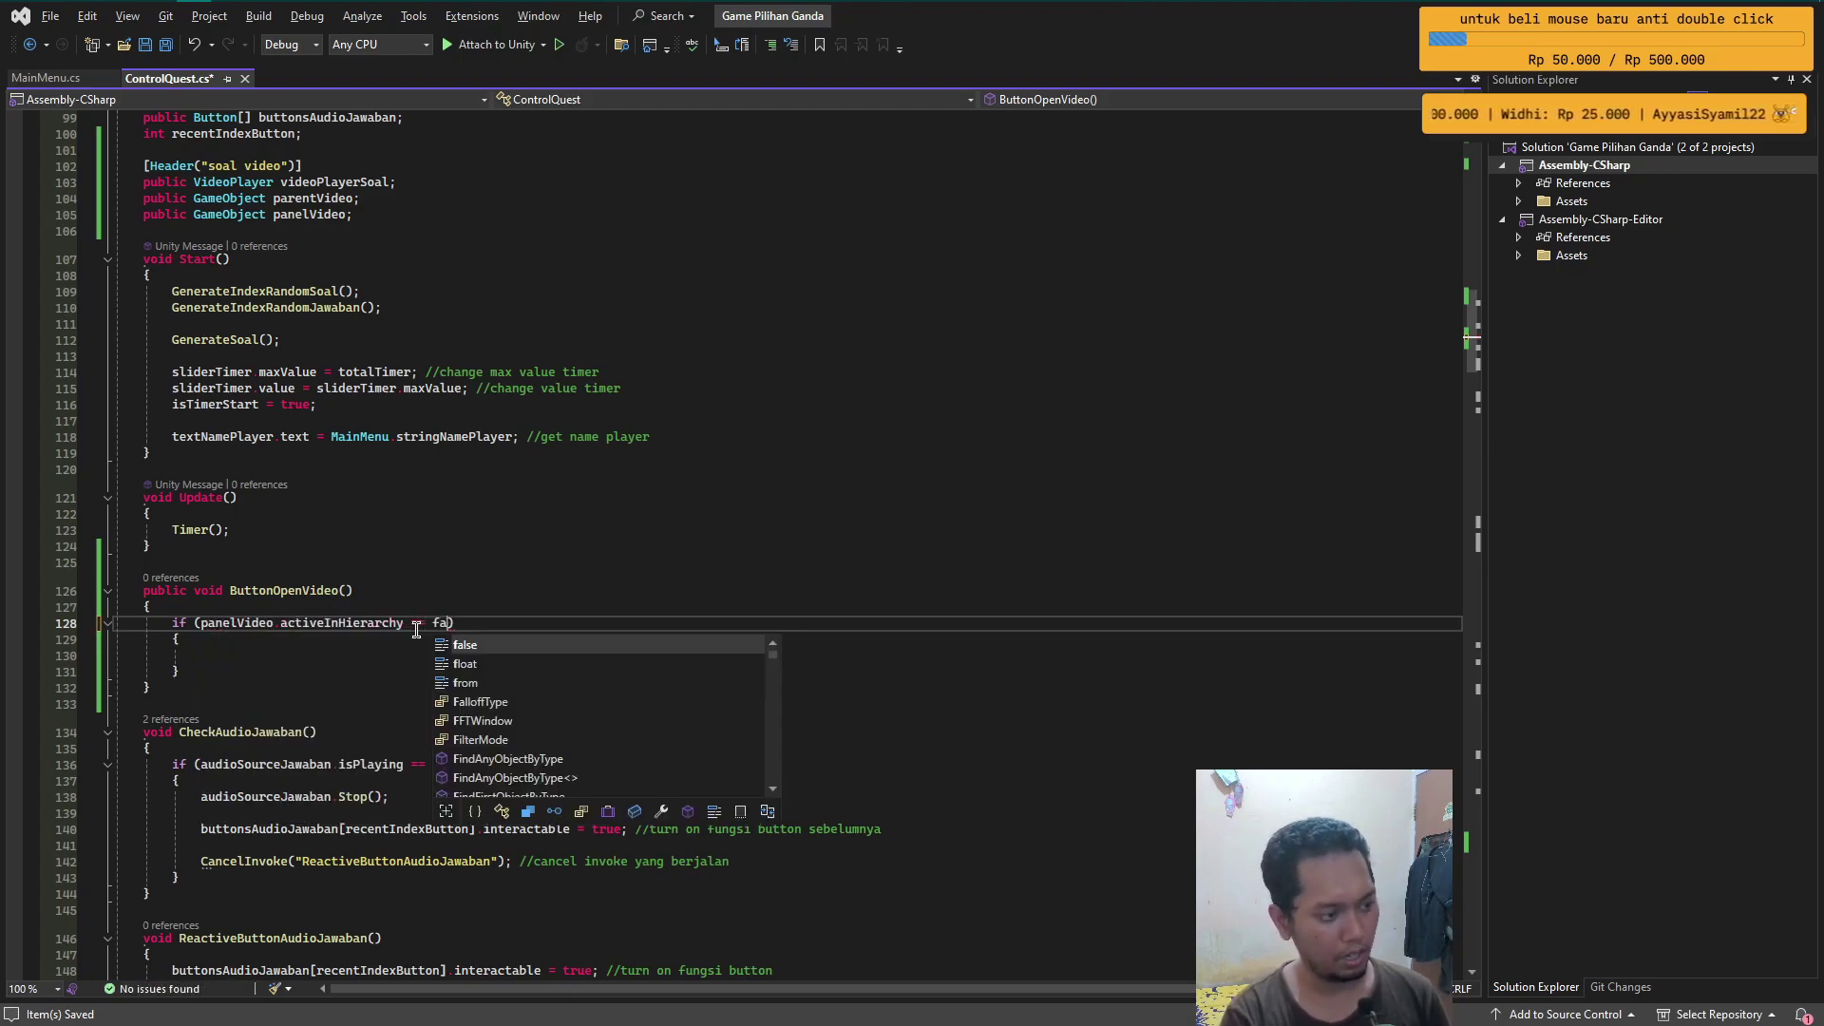
{"action": "key", "text": "Down"}
{"action": "key", "text": "Down"}
{"action": "type", "text": "pane"}
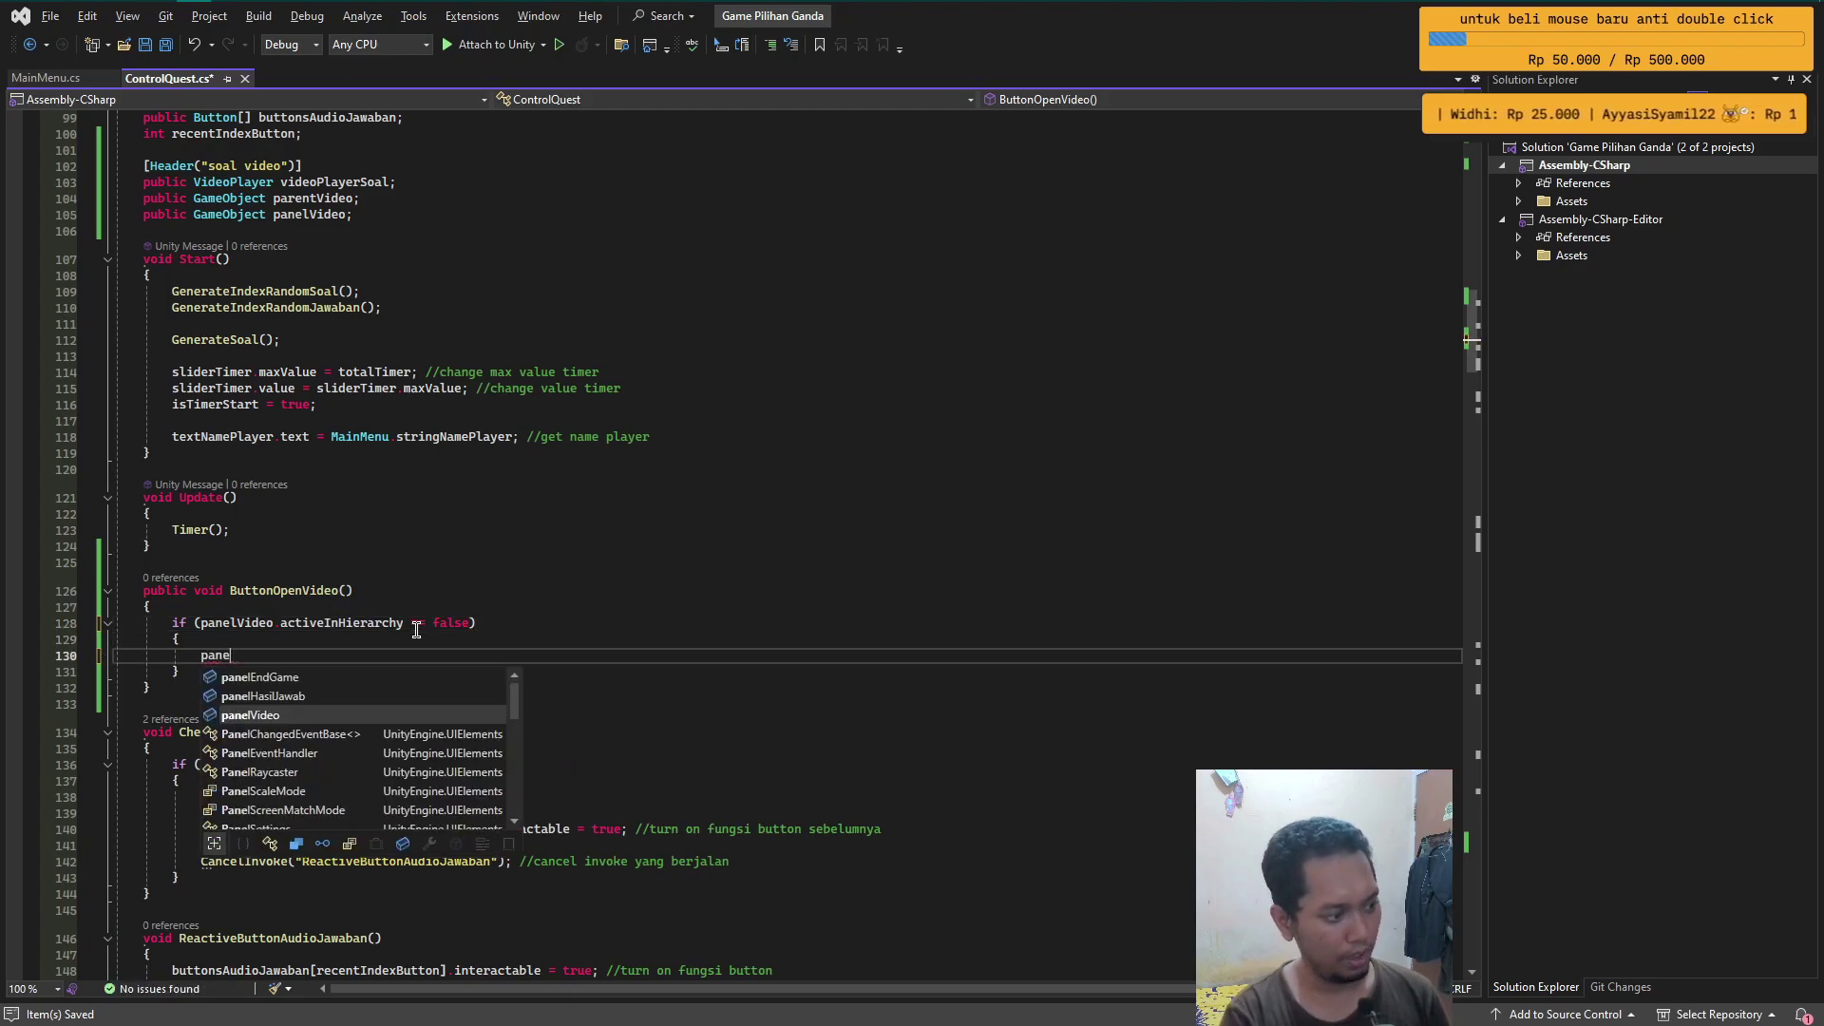
{"action": "key", "text": "Tab"}
{"action": "type", "text": ".set"}
{"action": "key", "text": "Tab"}
{"action": "type", "text": "("}
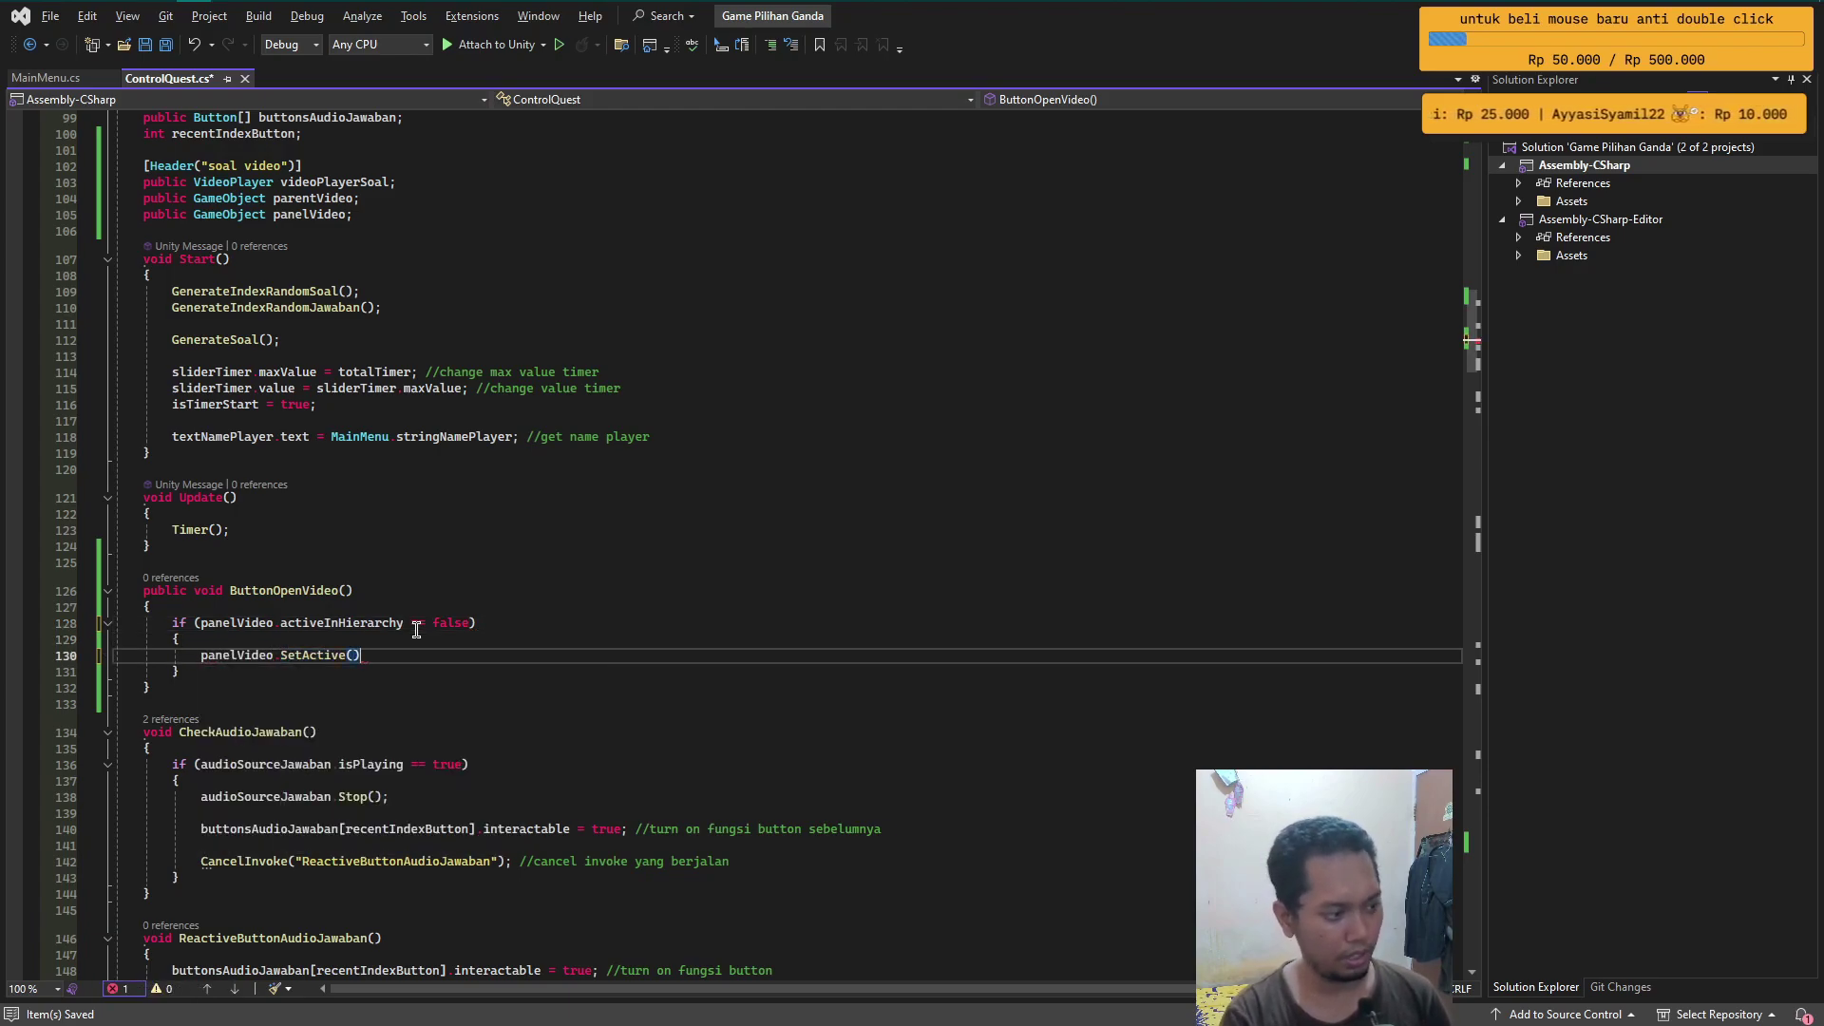
{"action": "type", "text": "tr"}
{"action": "key", "text": "Tab"}
{"action": "type", "text": ";"}
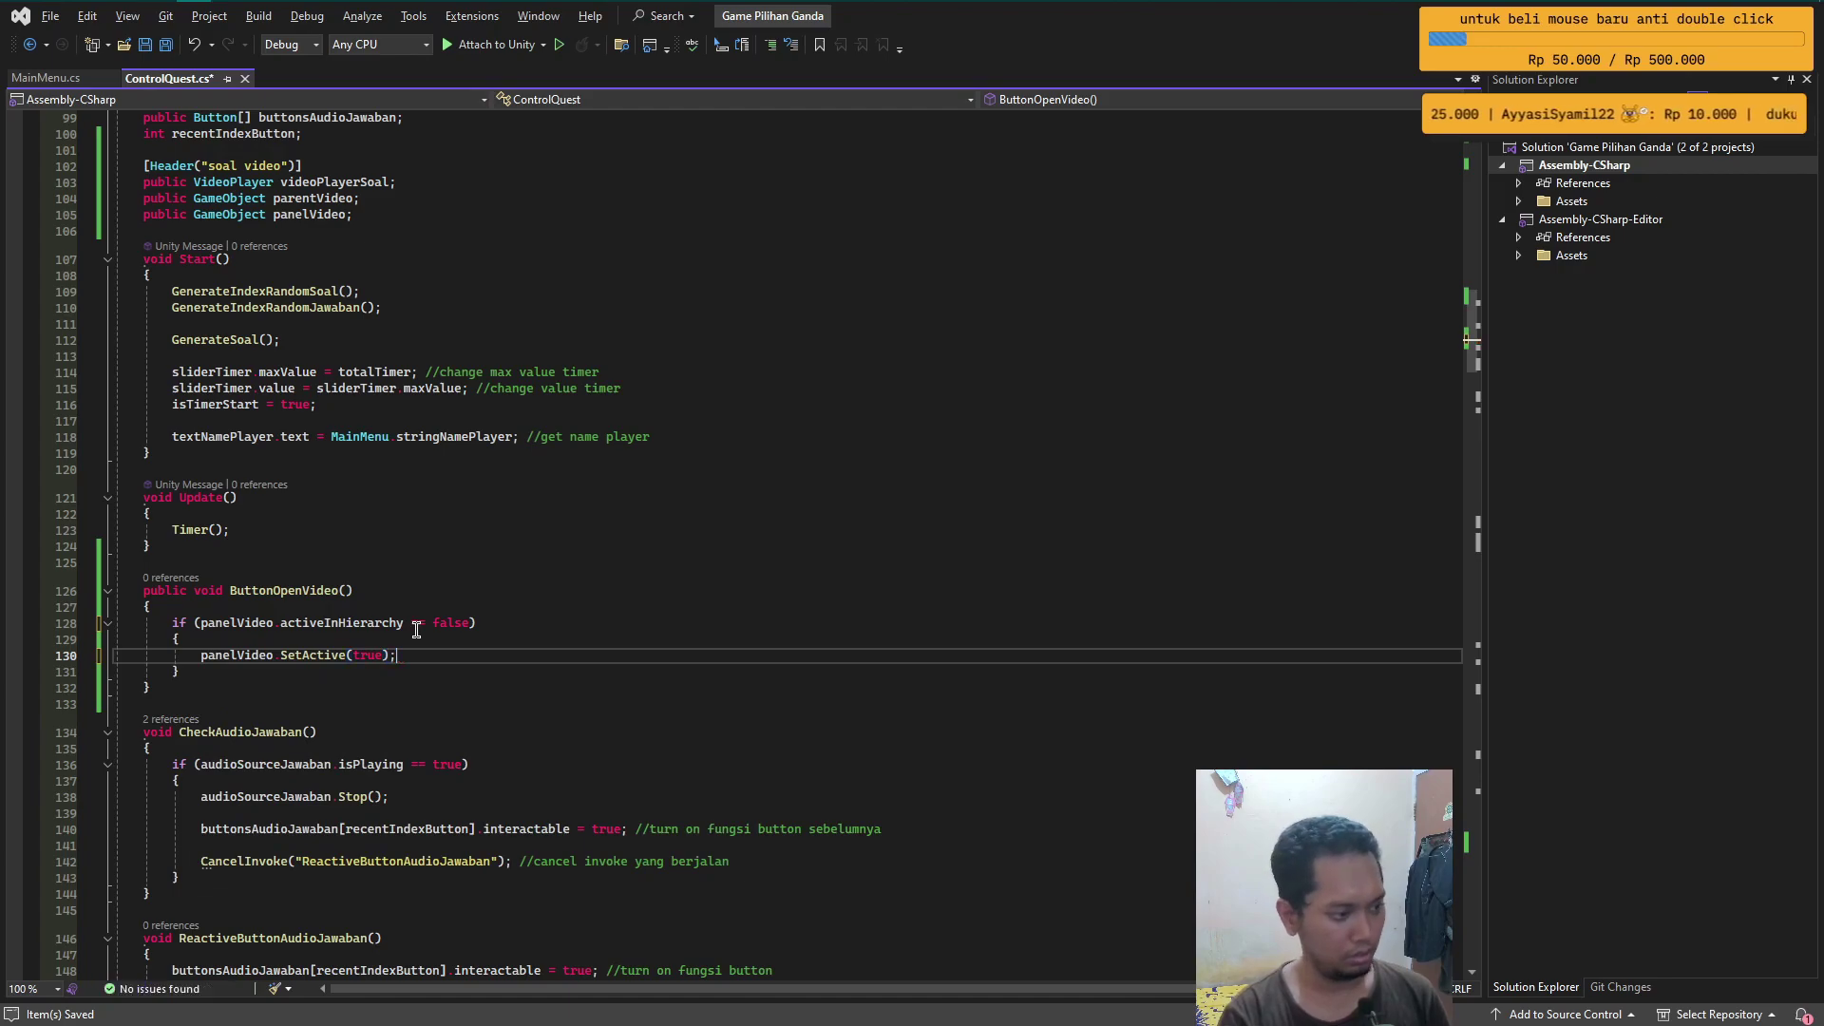
- Add an else branch below the if block
{"action": "key", "text": "Down"}
{"action": "key", "text": "End"}
{"action": "key", "text": "Return"}
{"action": "type", "text": "else"}
{"action": "key", "text": "Return"}
- Open the else body and label it with a //close comment
{"action": "type", "text": "{"}
{"action": "key", "text": "Return"}
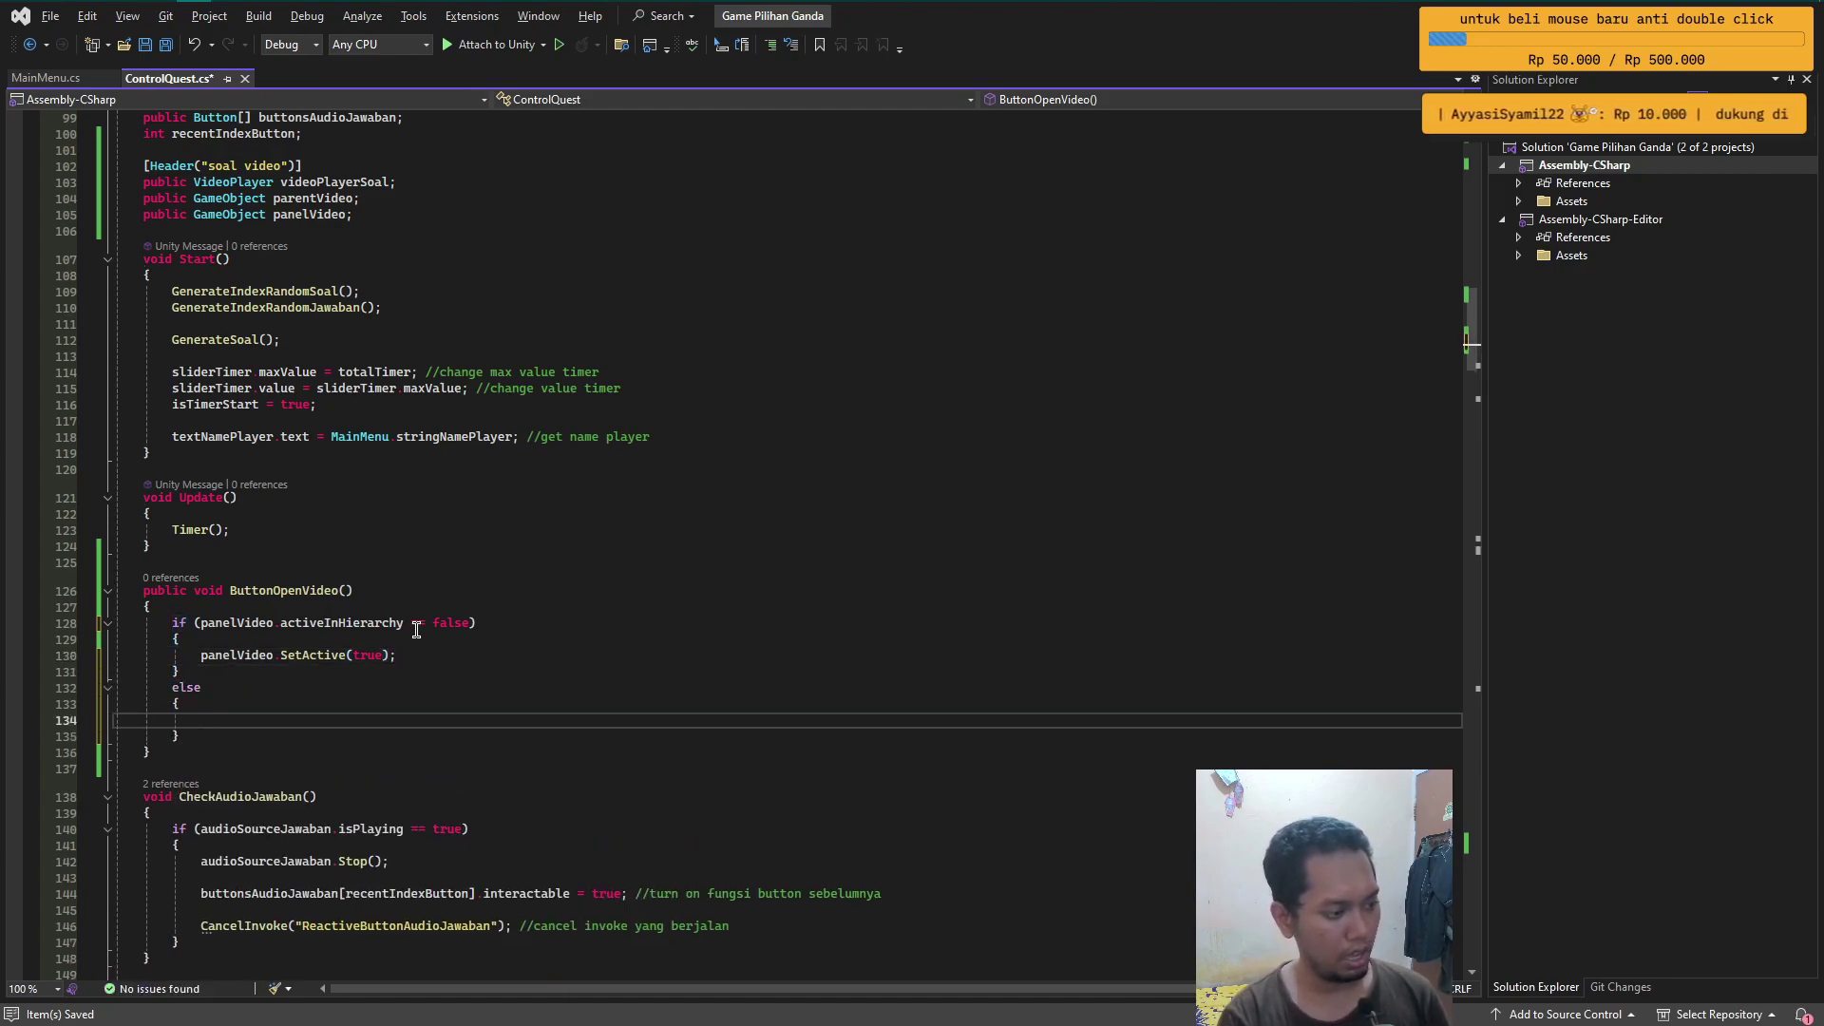
{"action": "key", "text": "Up"}
{"action": "key", "text": "Up"}
{"action": "type", "text": "//cl"}
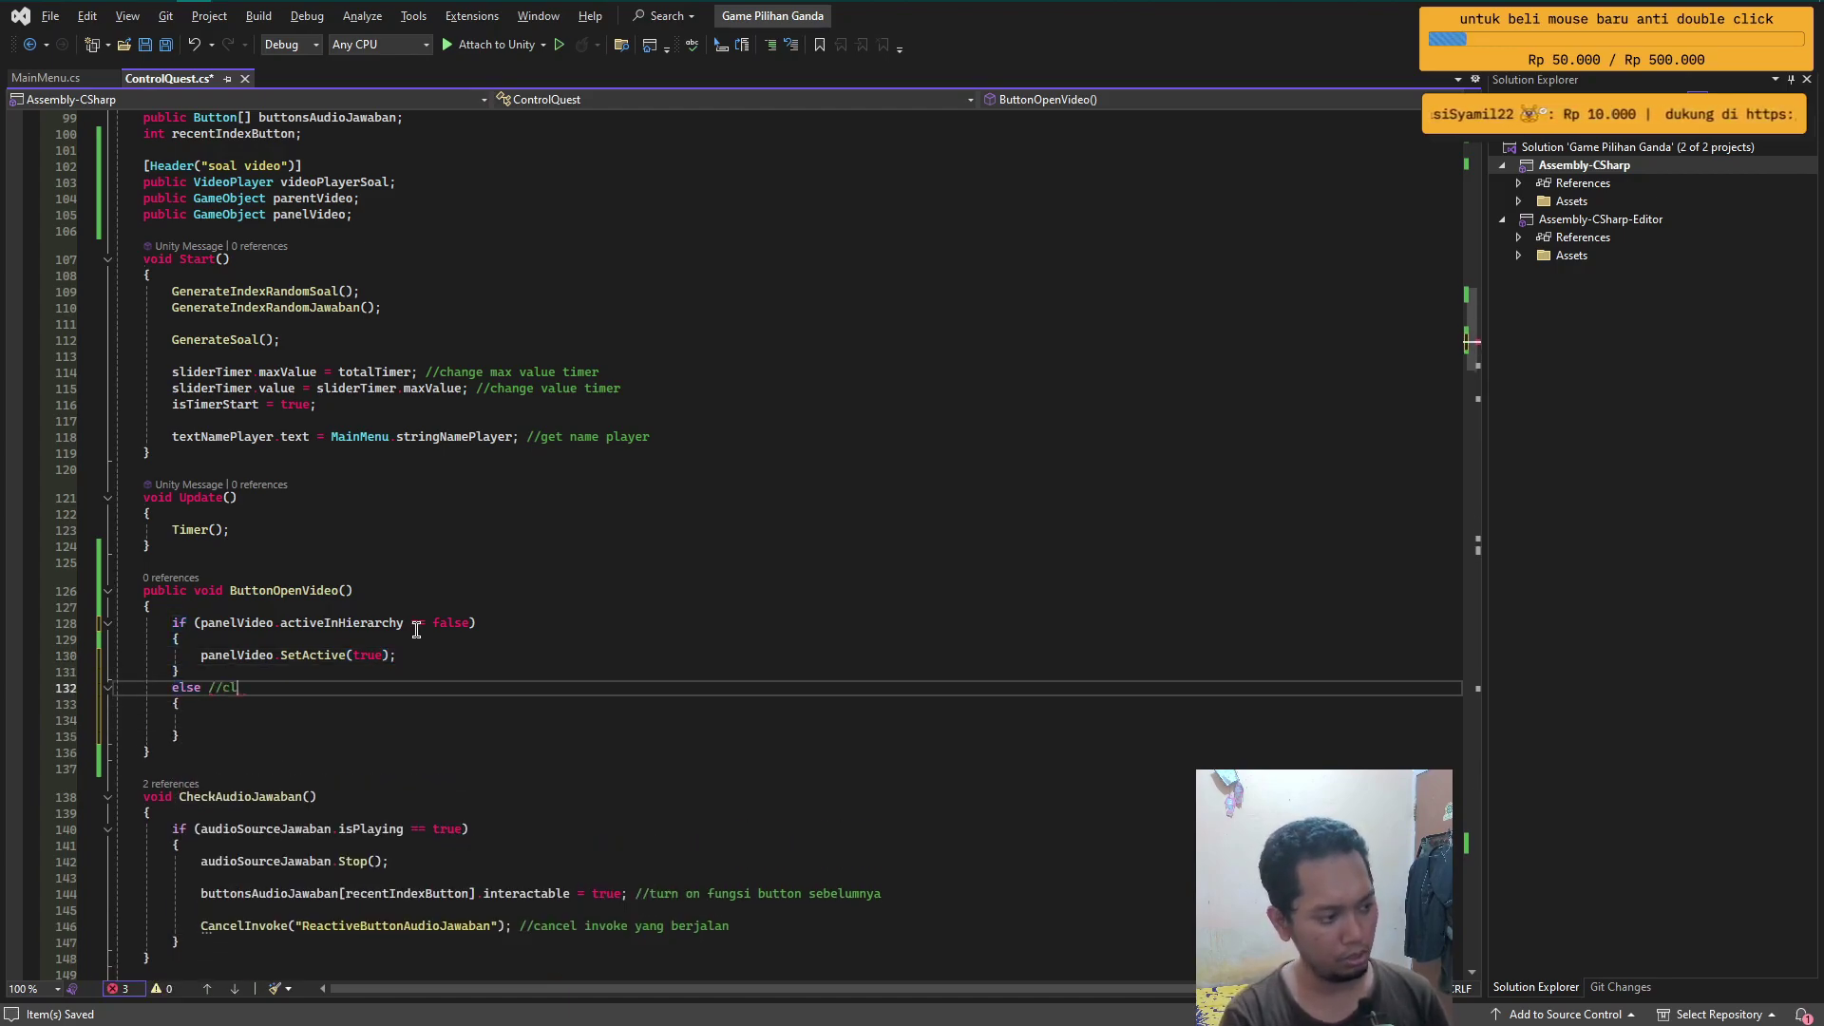
{"action": "type", "text": "ose"}
- Copy the SetActive line into the else, change true to false, and save ControlQuest.cs
{"action": "key", "text": "Up"}
{"action": "key", "text": "Up"}
{"action": "key", "text": "ctrl+c"}
{"action": "key", "text": "Down"}
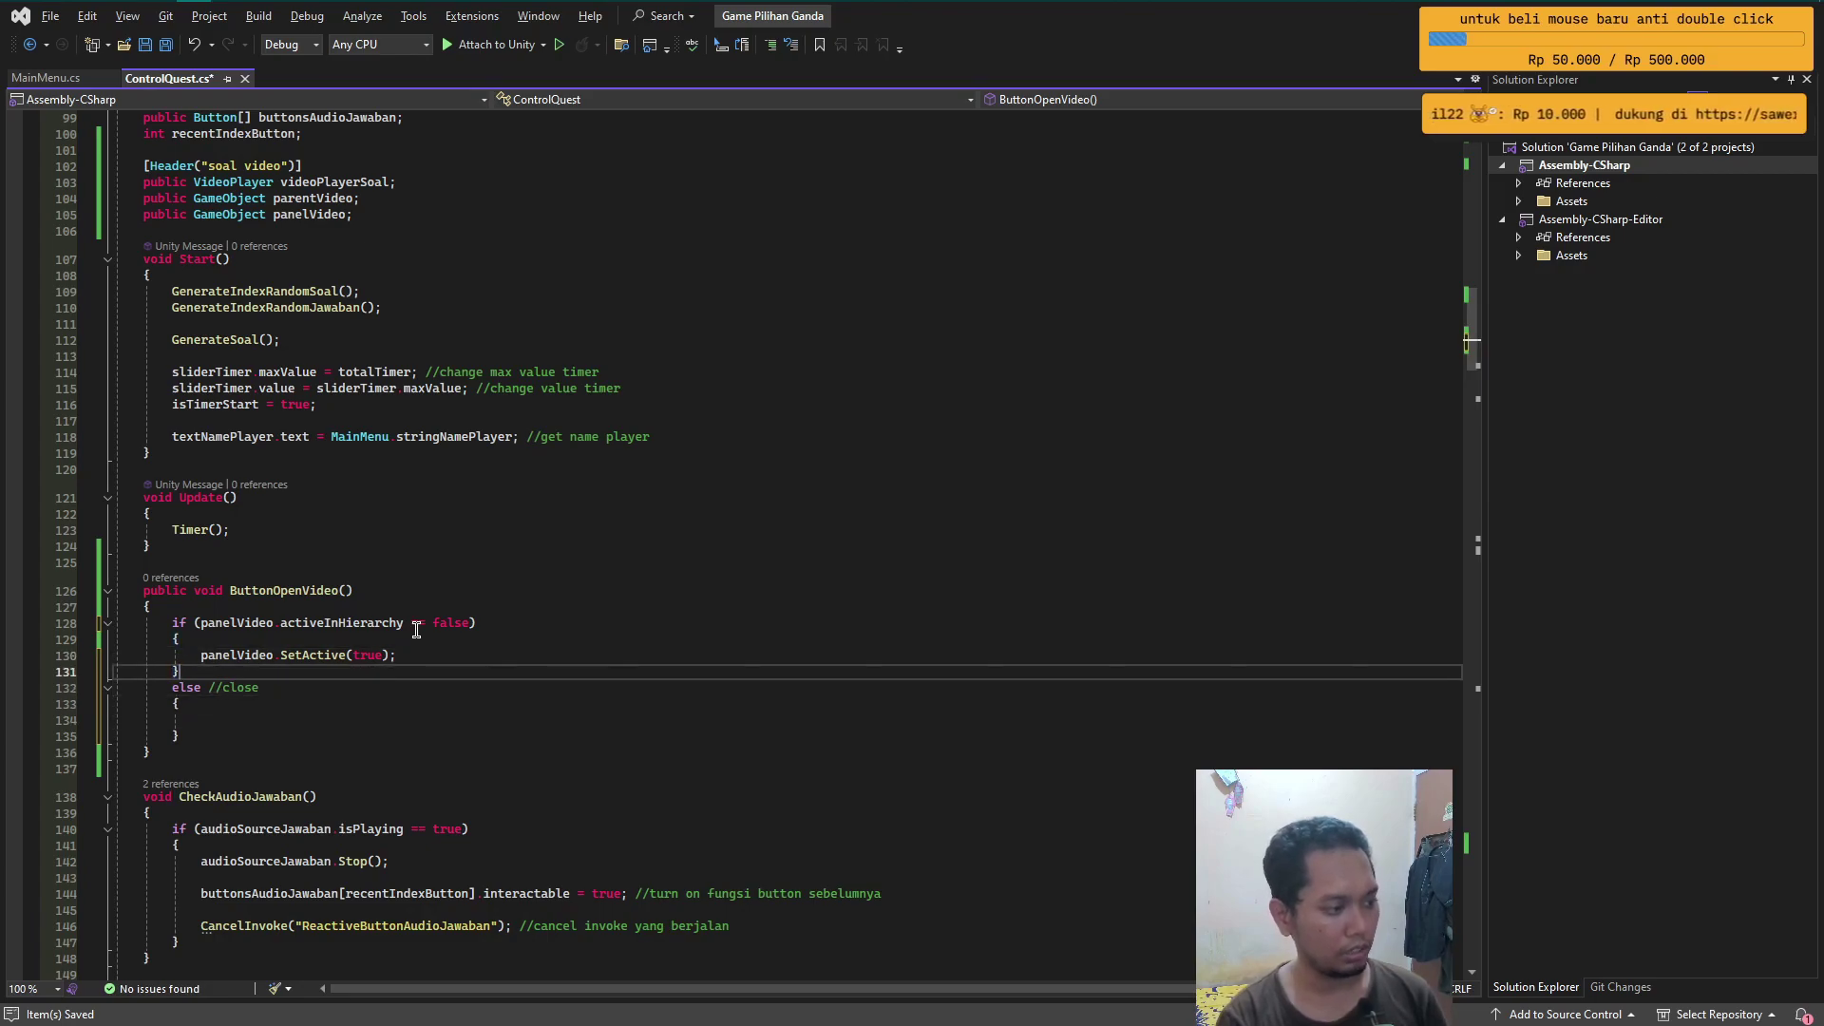
{"action": "key", "text": "Down"}
{"action": "key", "text": "Down"}
{"action": "key", "text": "Down"}
{"action": "key", "text": "ctrl+v"}
{"action": "key", "text": "BackSpace"}
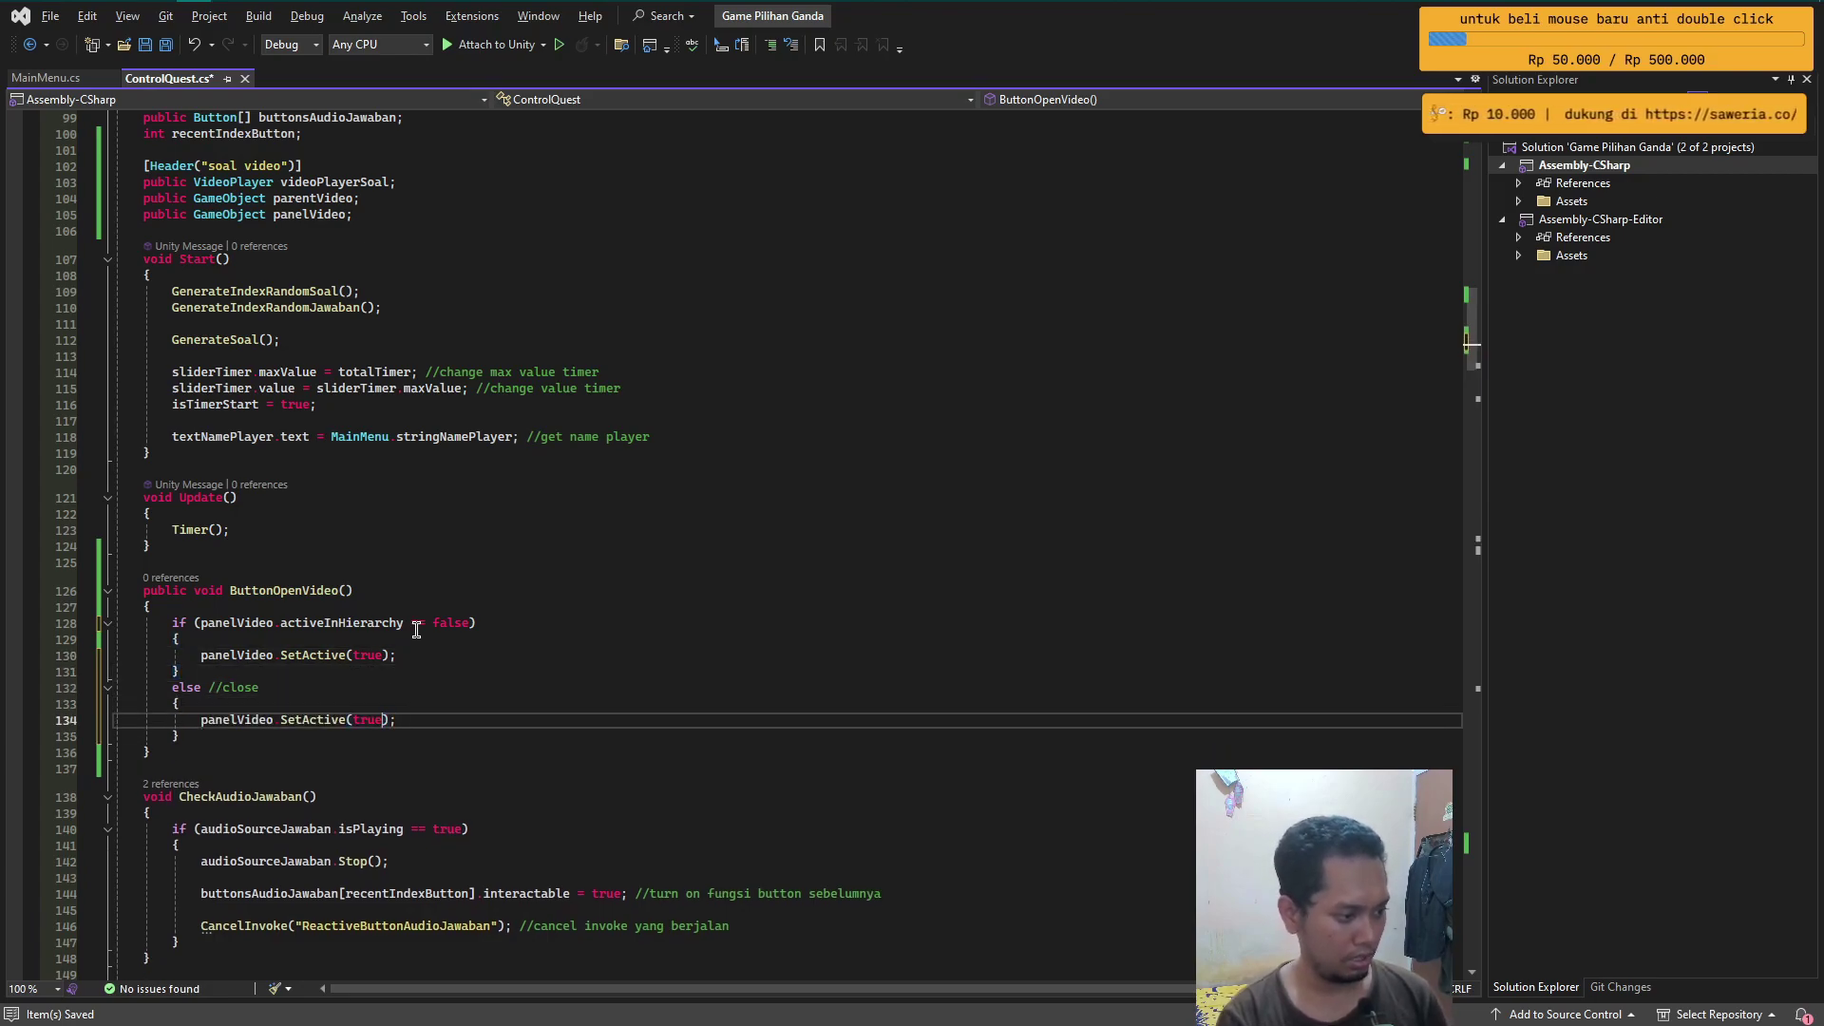
{"action": "key", "text": "ctrl+shift+Left"}
{"action": "type", "text": "false"}
{"action": "key", "text": "ctrl+s"}
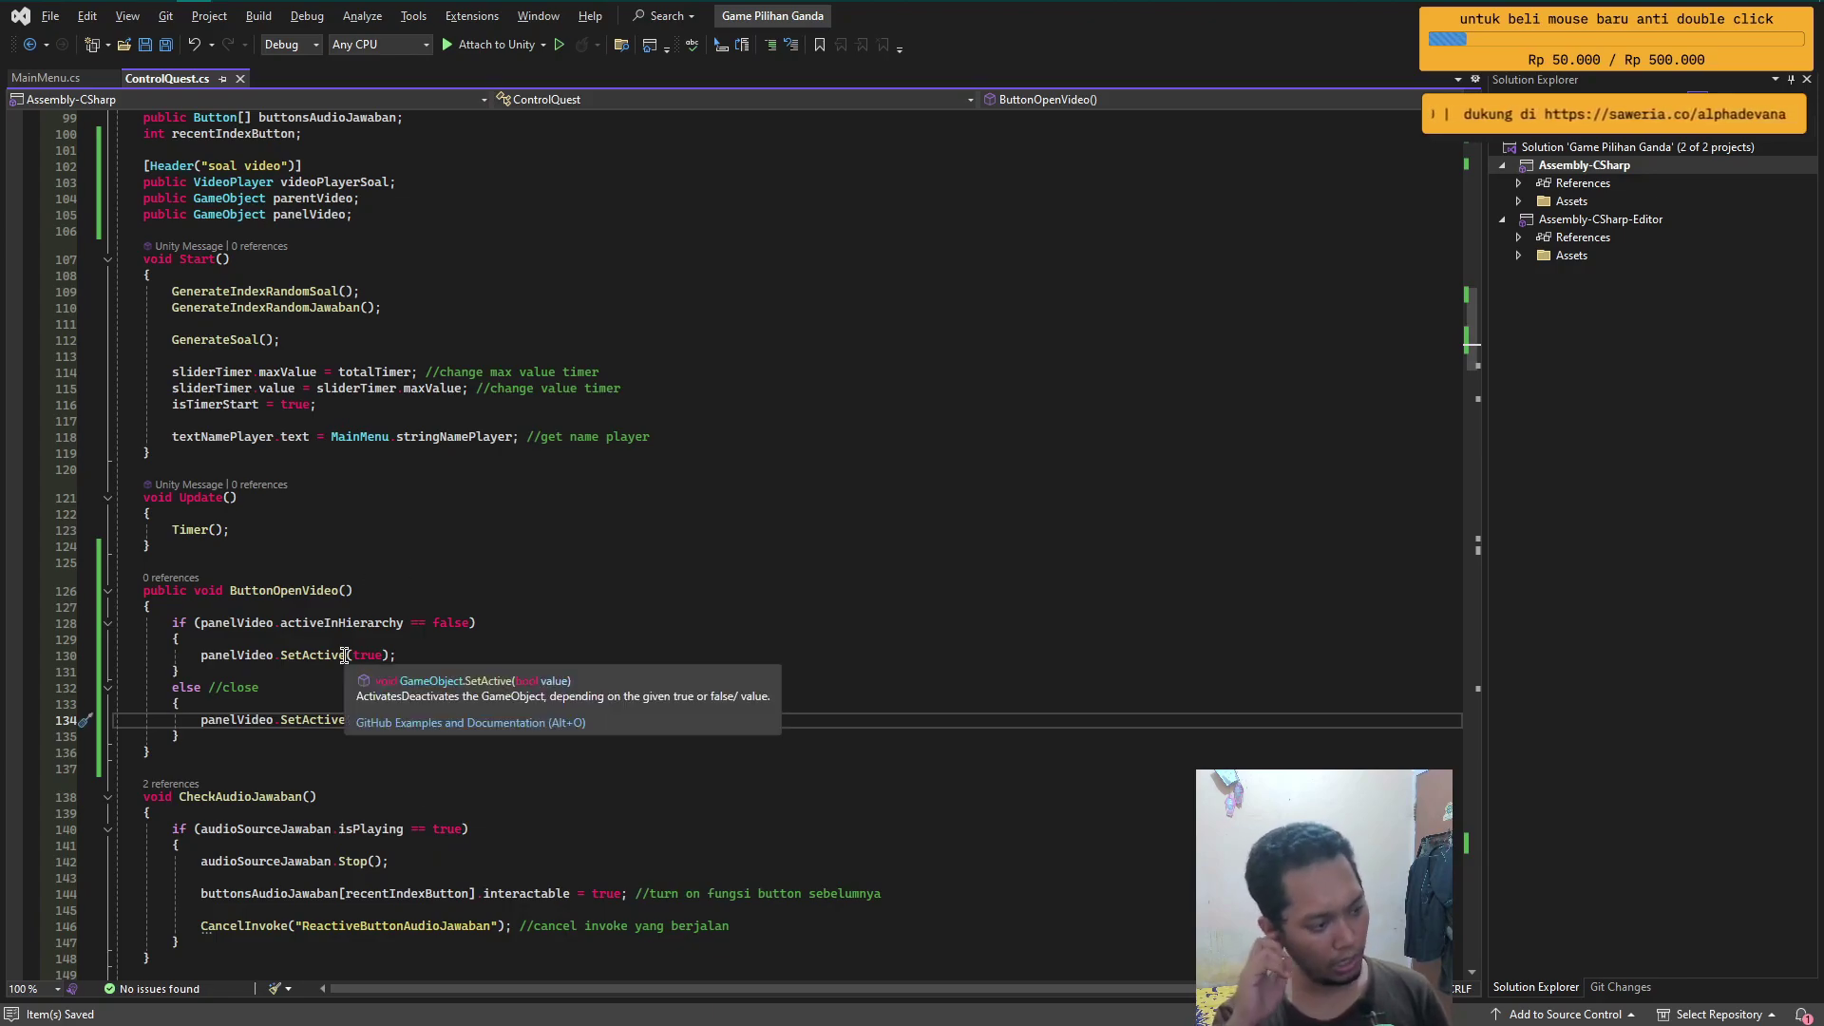
{"action": "left_click", "coordinate": [361, 655]}
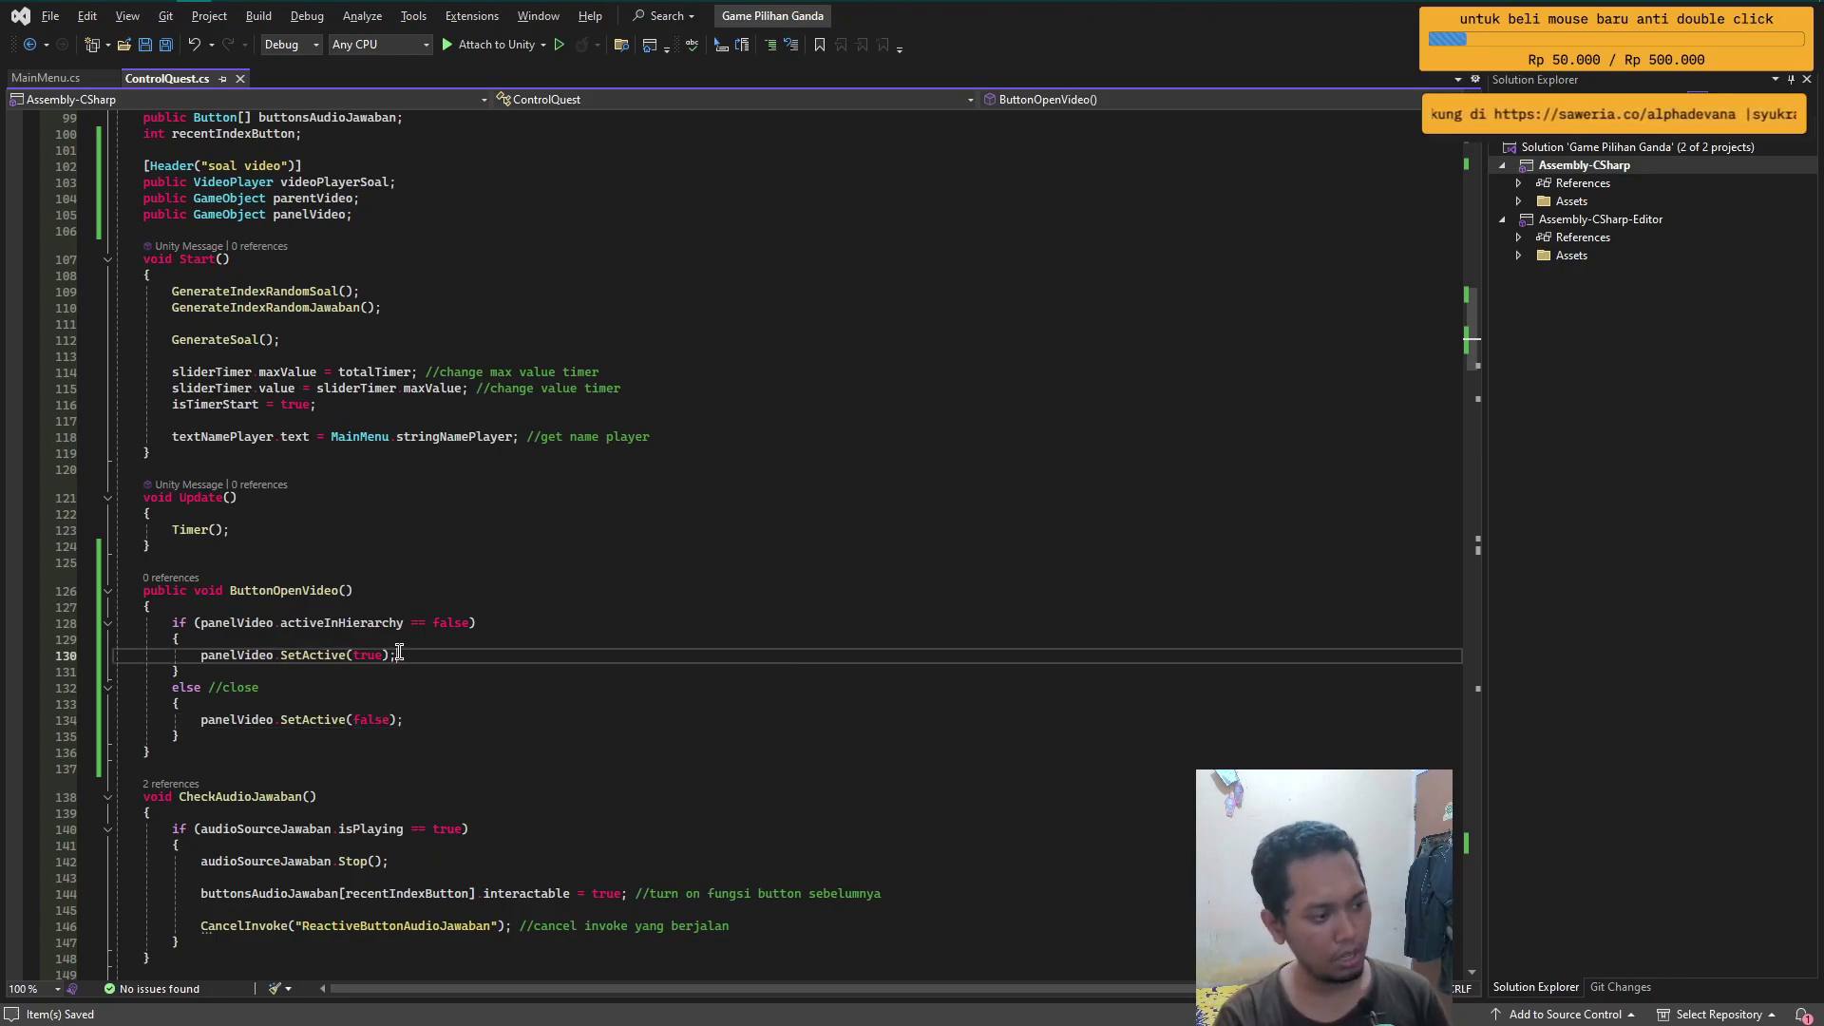
{"action": "left_click", "coordinate": [344, 556]}
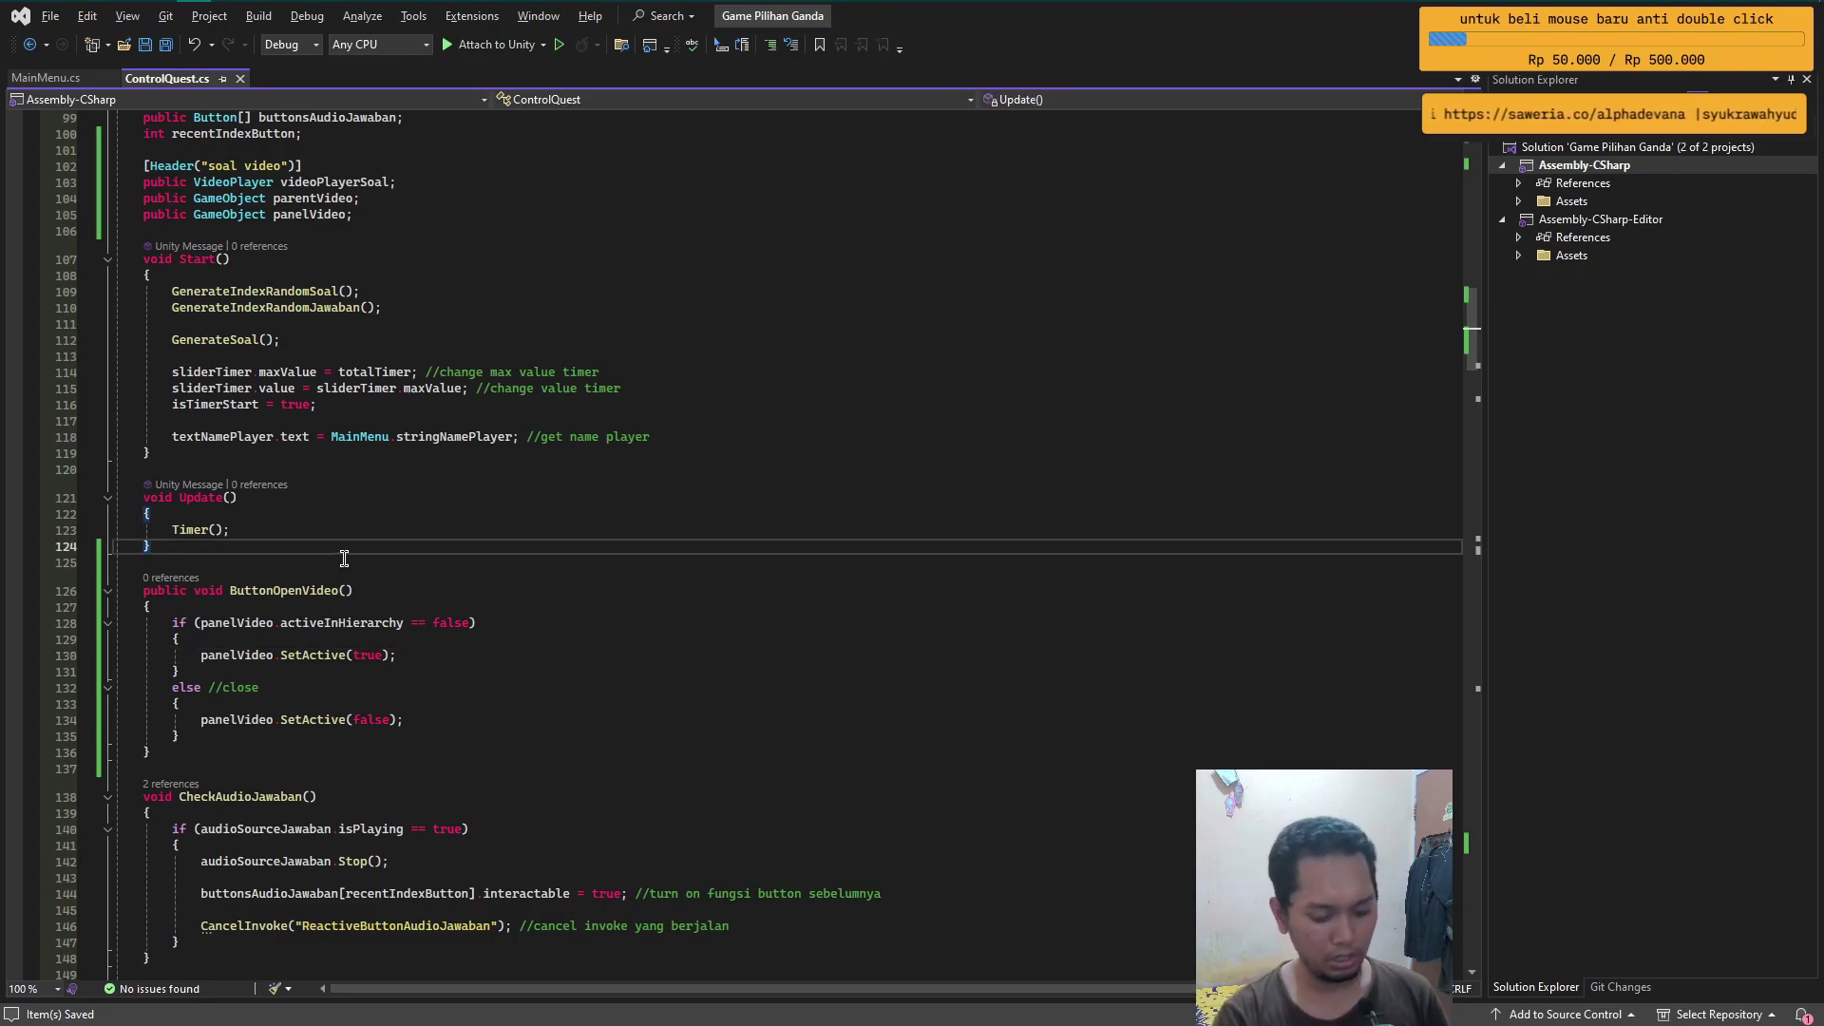
- Write public void ButtonPlayVideo() with an empty body below Update(), save, and return to Unity
{"action": "key", "text": "Return"}
{"action": "key", "text": "Return"}
{"action": "type", "text": "public void"}
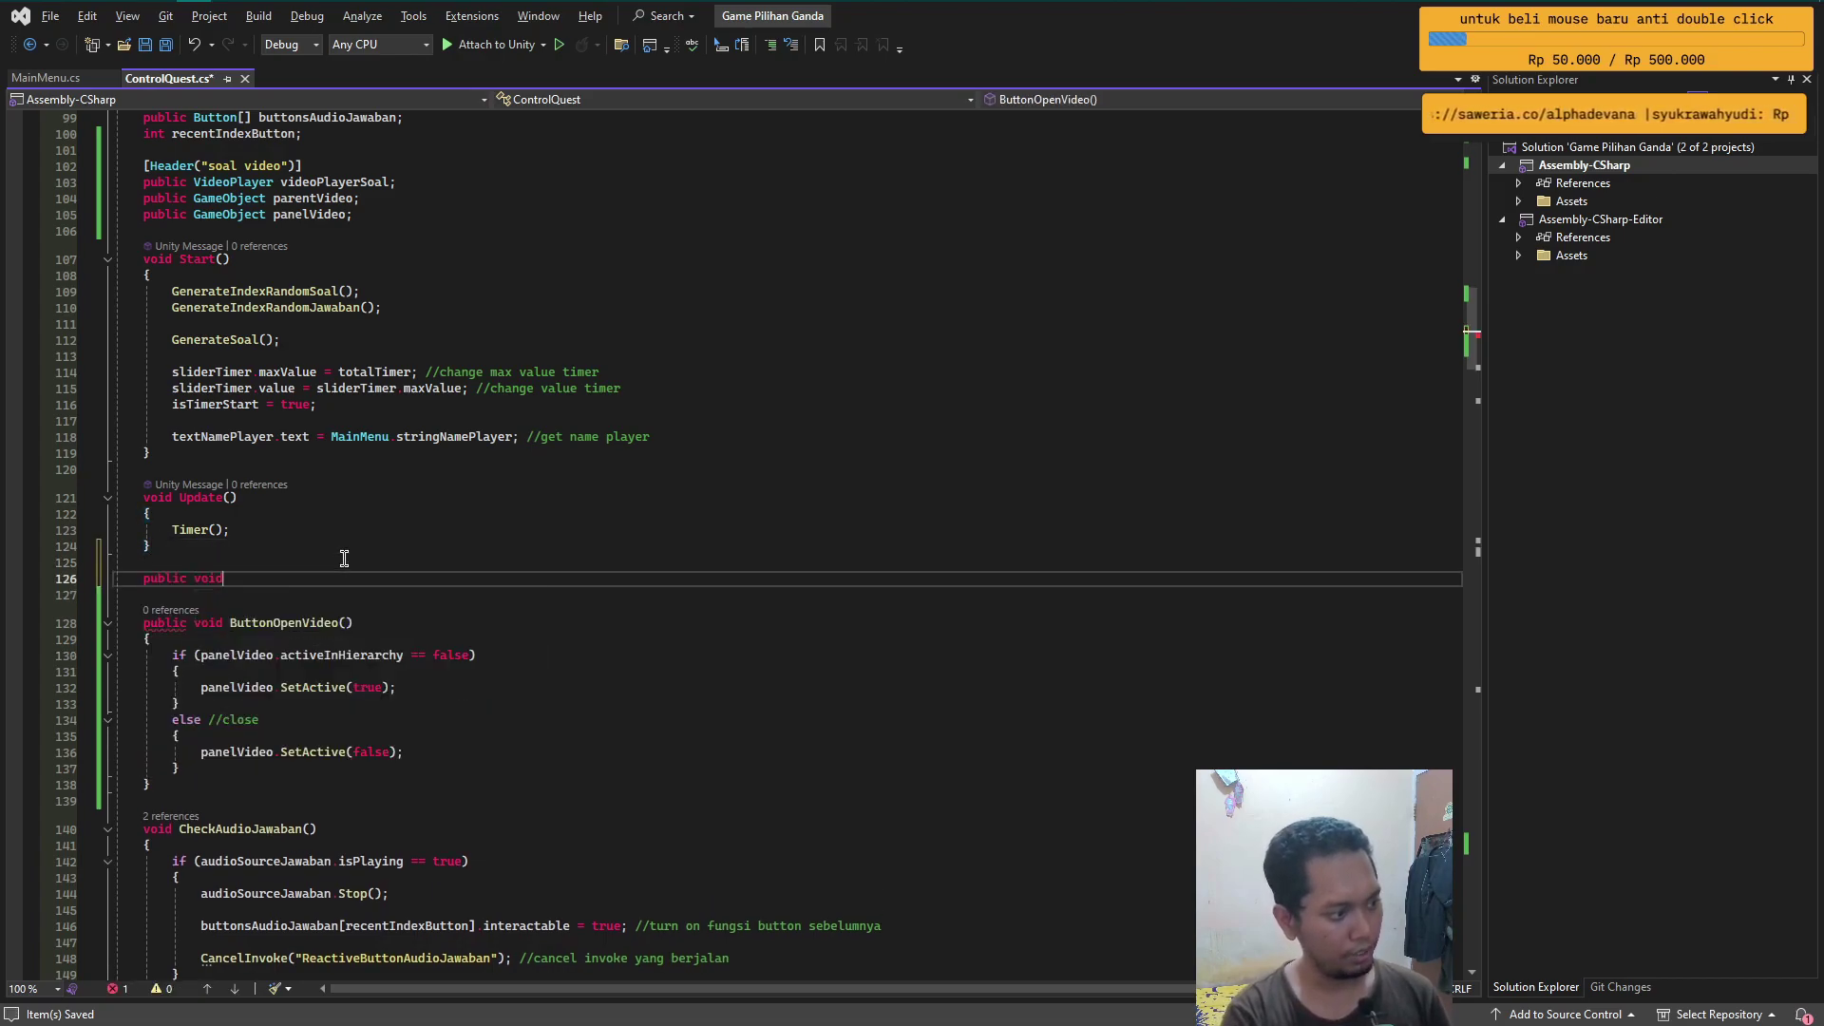
{"action": "type", "text": " Butto"}
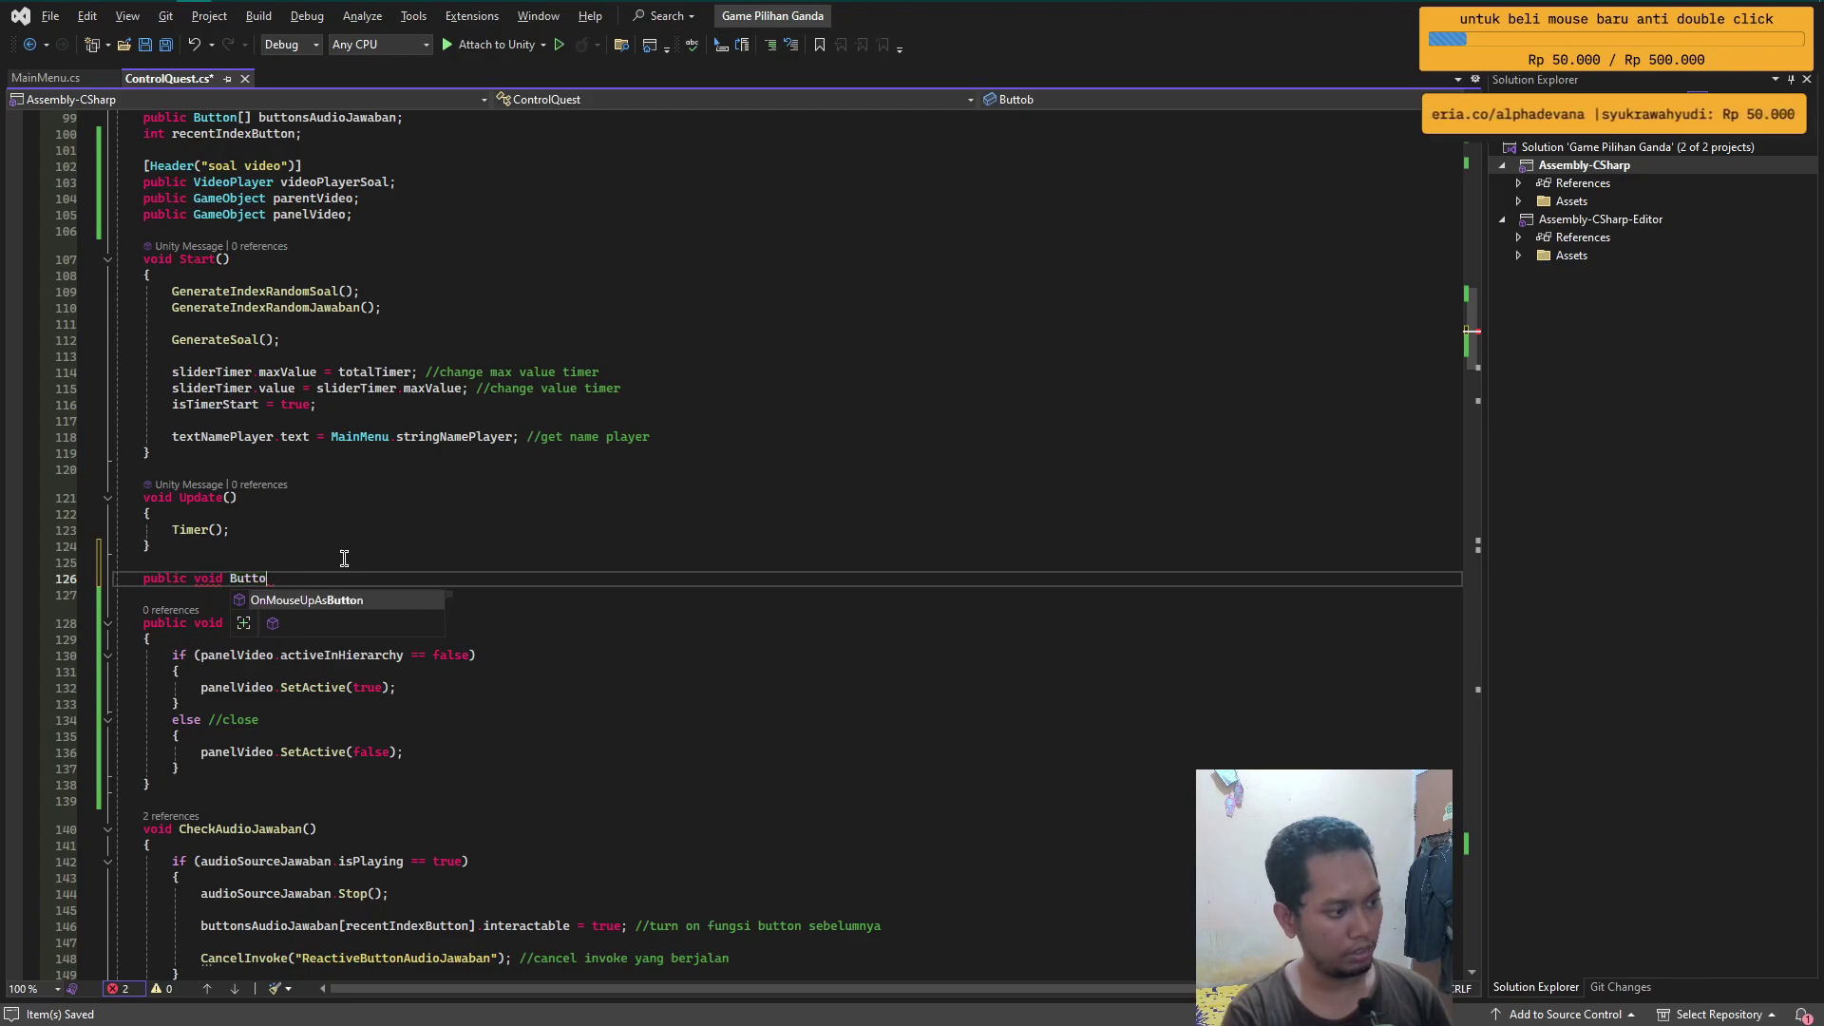
{"action": "type", "text": "Play"}
{"action": "key", "text": "super"}
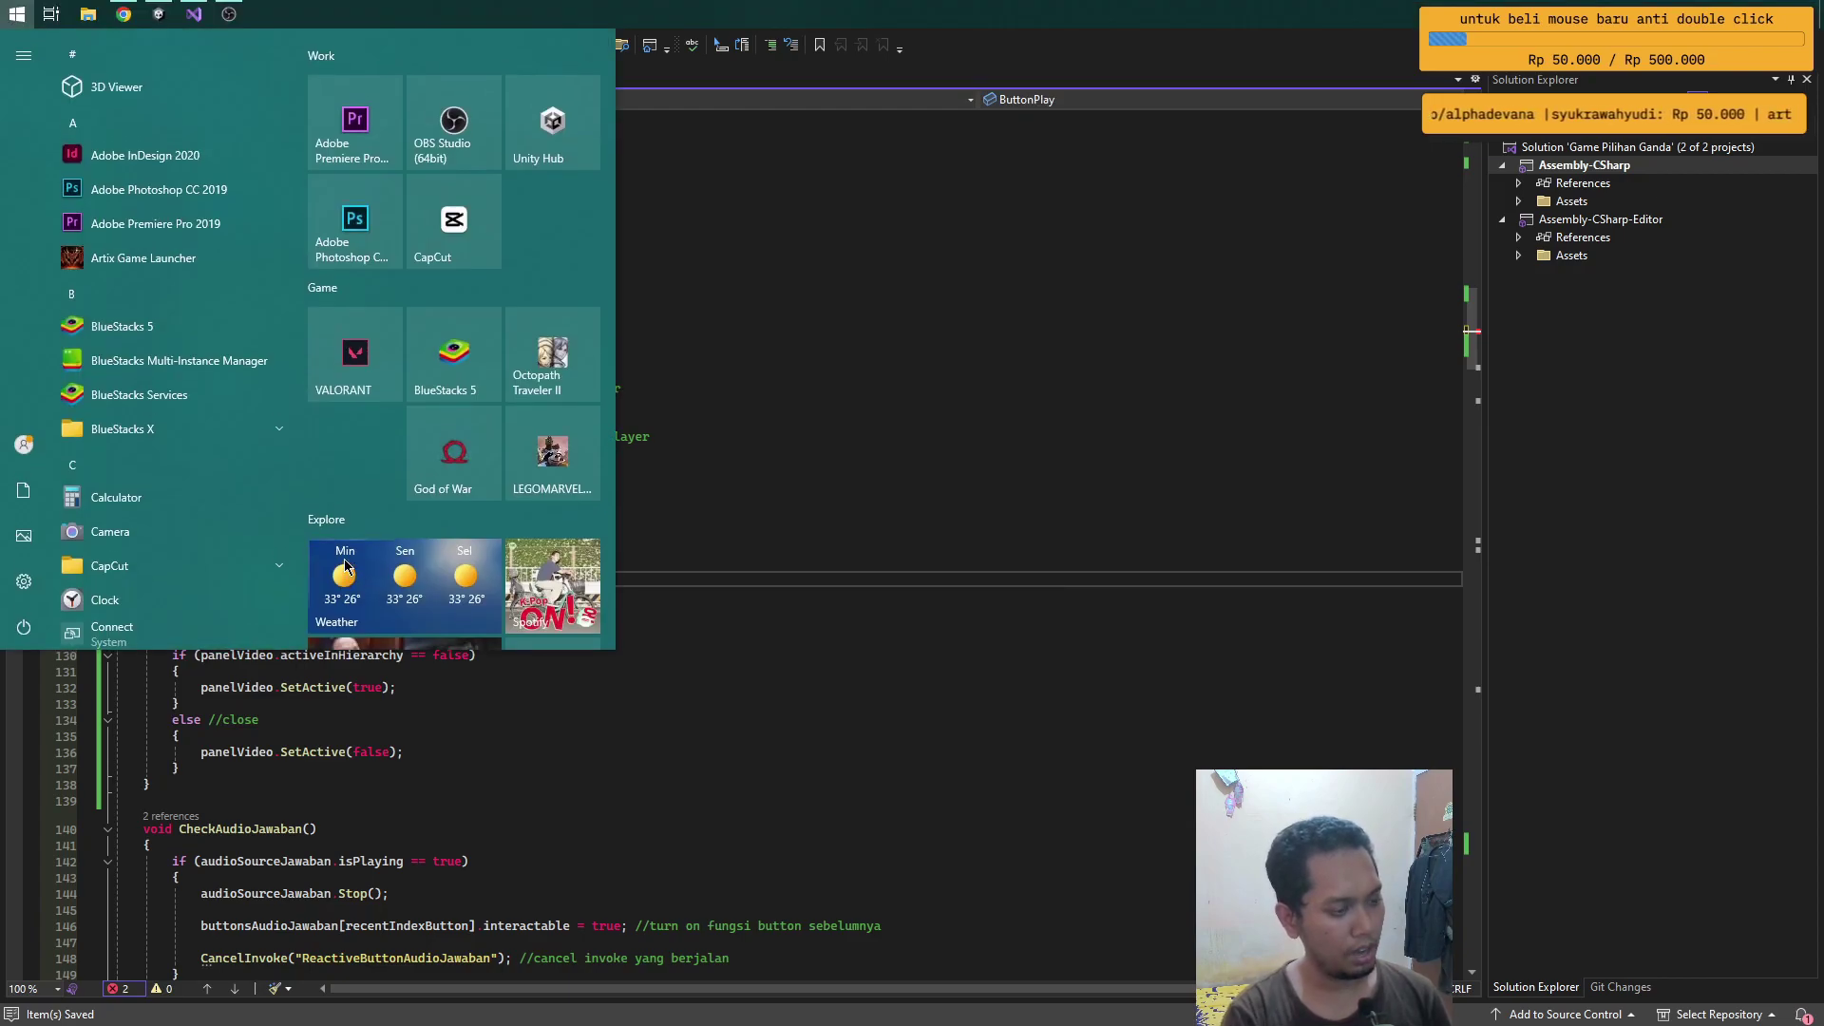
{"action": "key", "text": "Escape"}
{"action": "type", "text": "Vi"}
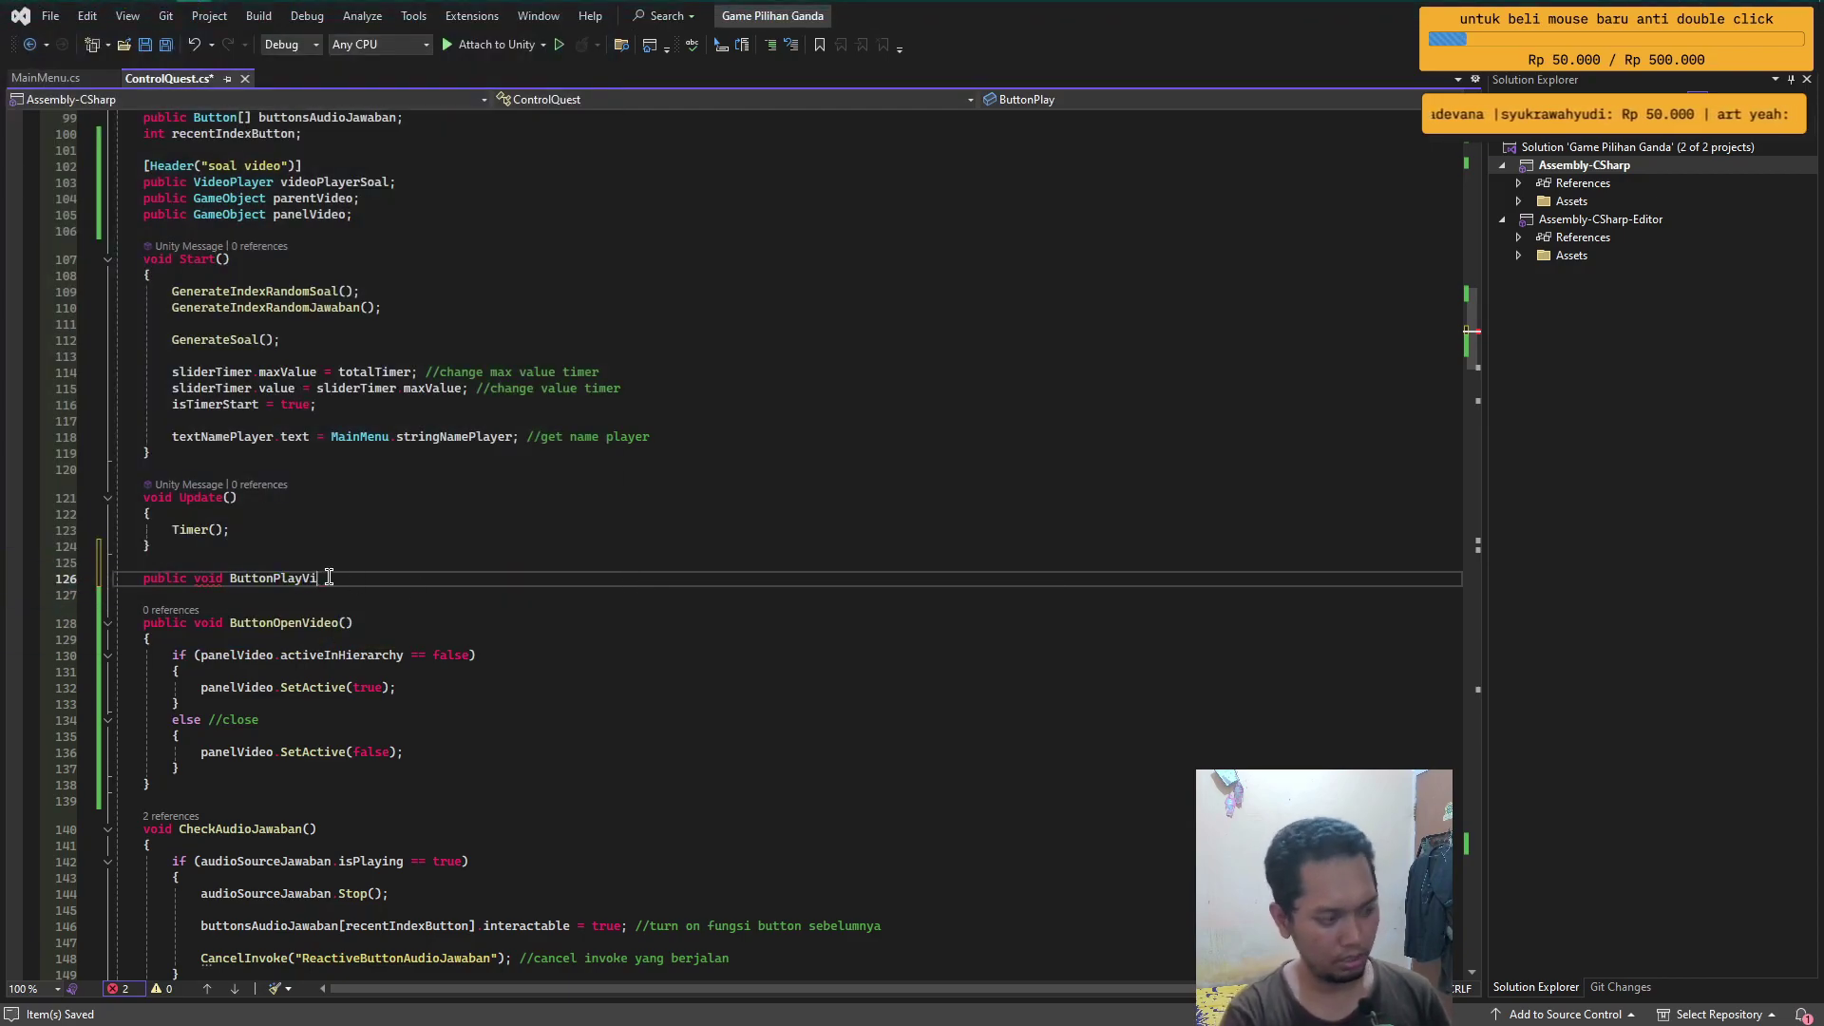
{"action": "type", "text": "deo("}
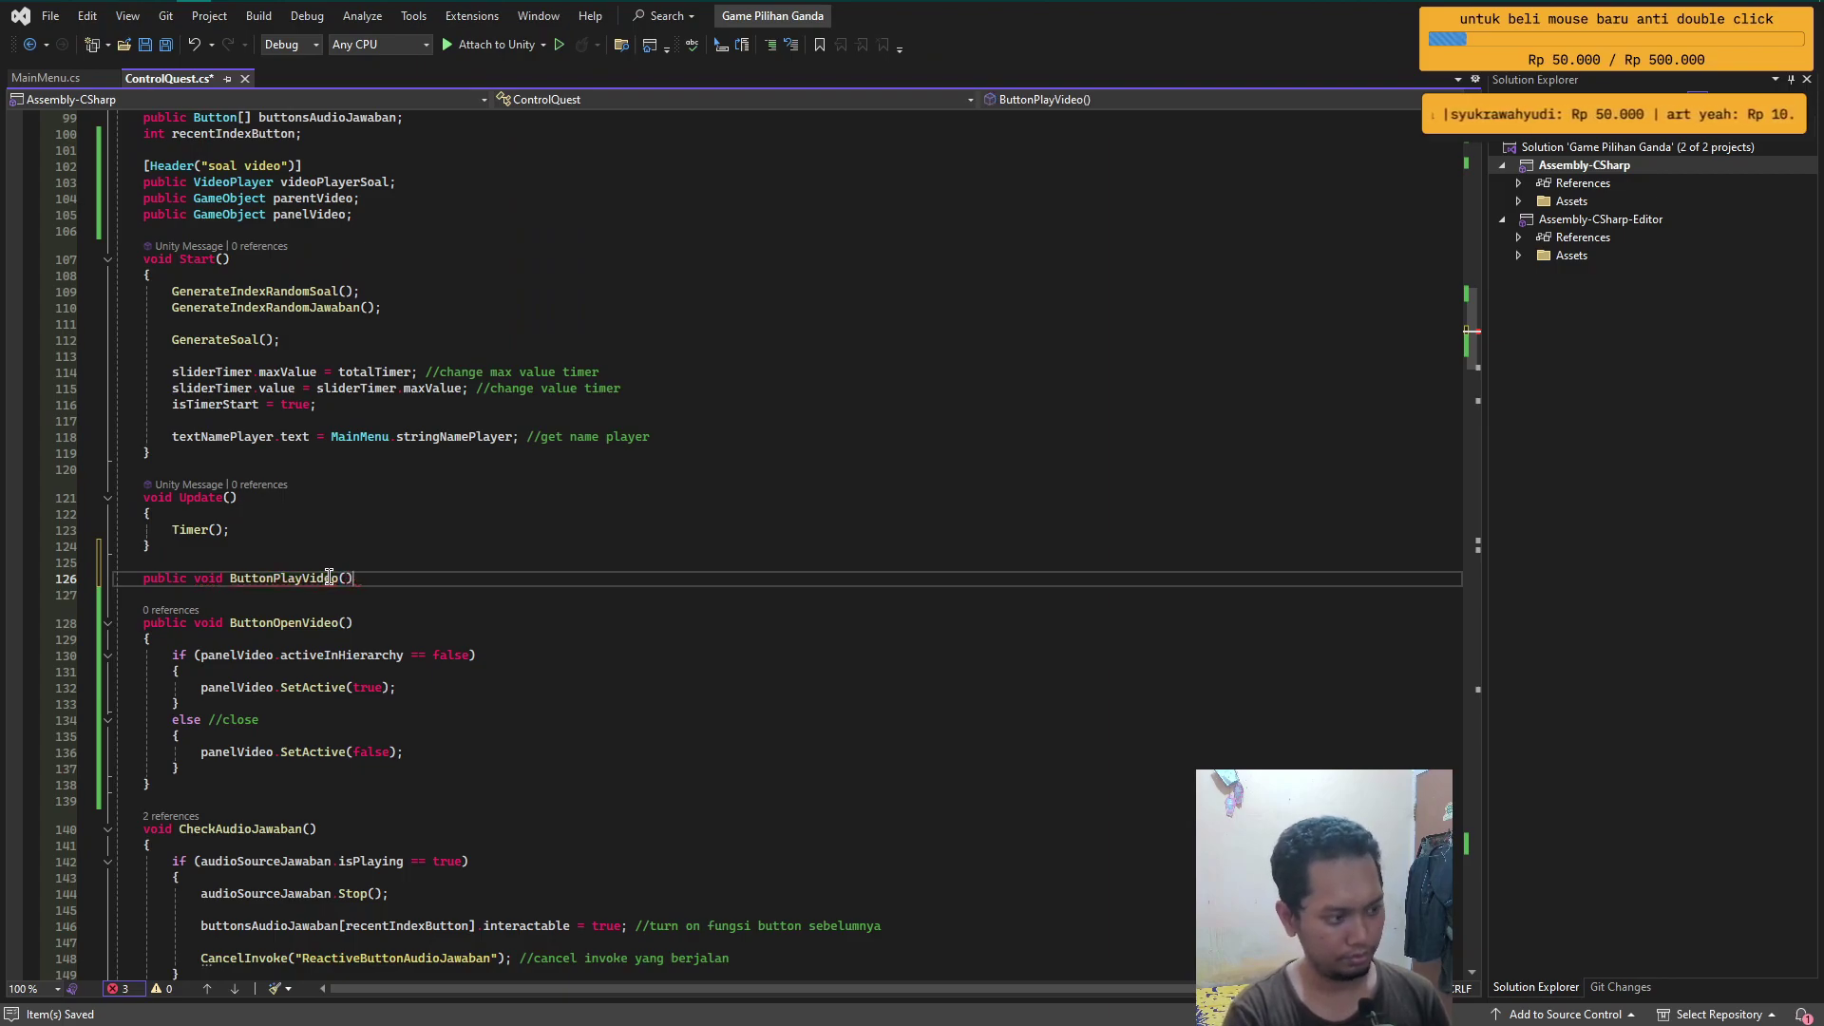
{"action": "key", "text": "Return"}
{"action": "type", "text": "{"}
{"action": "key", "text": "Return"}
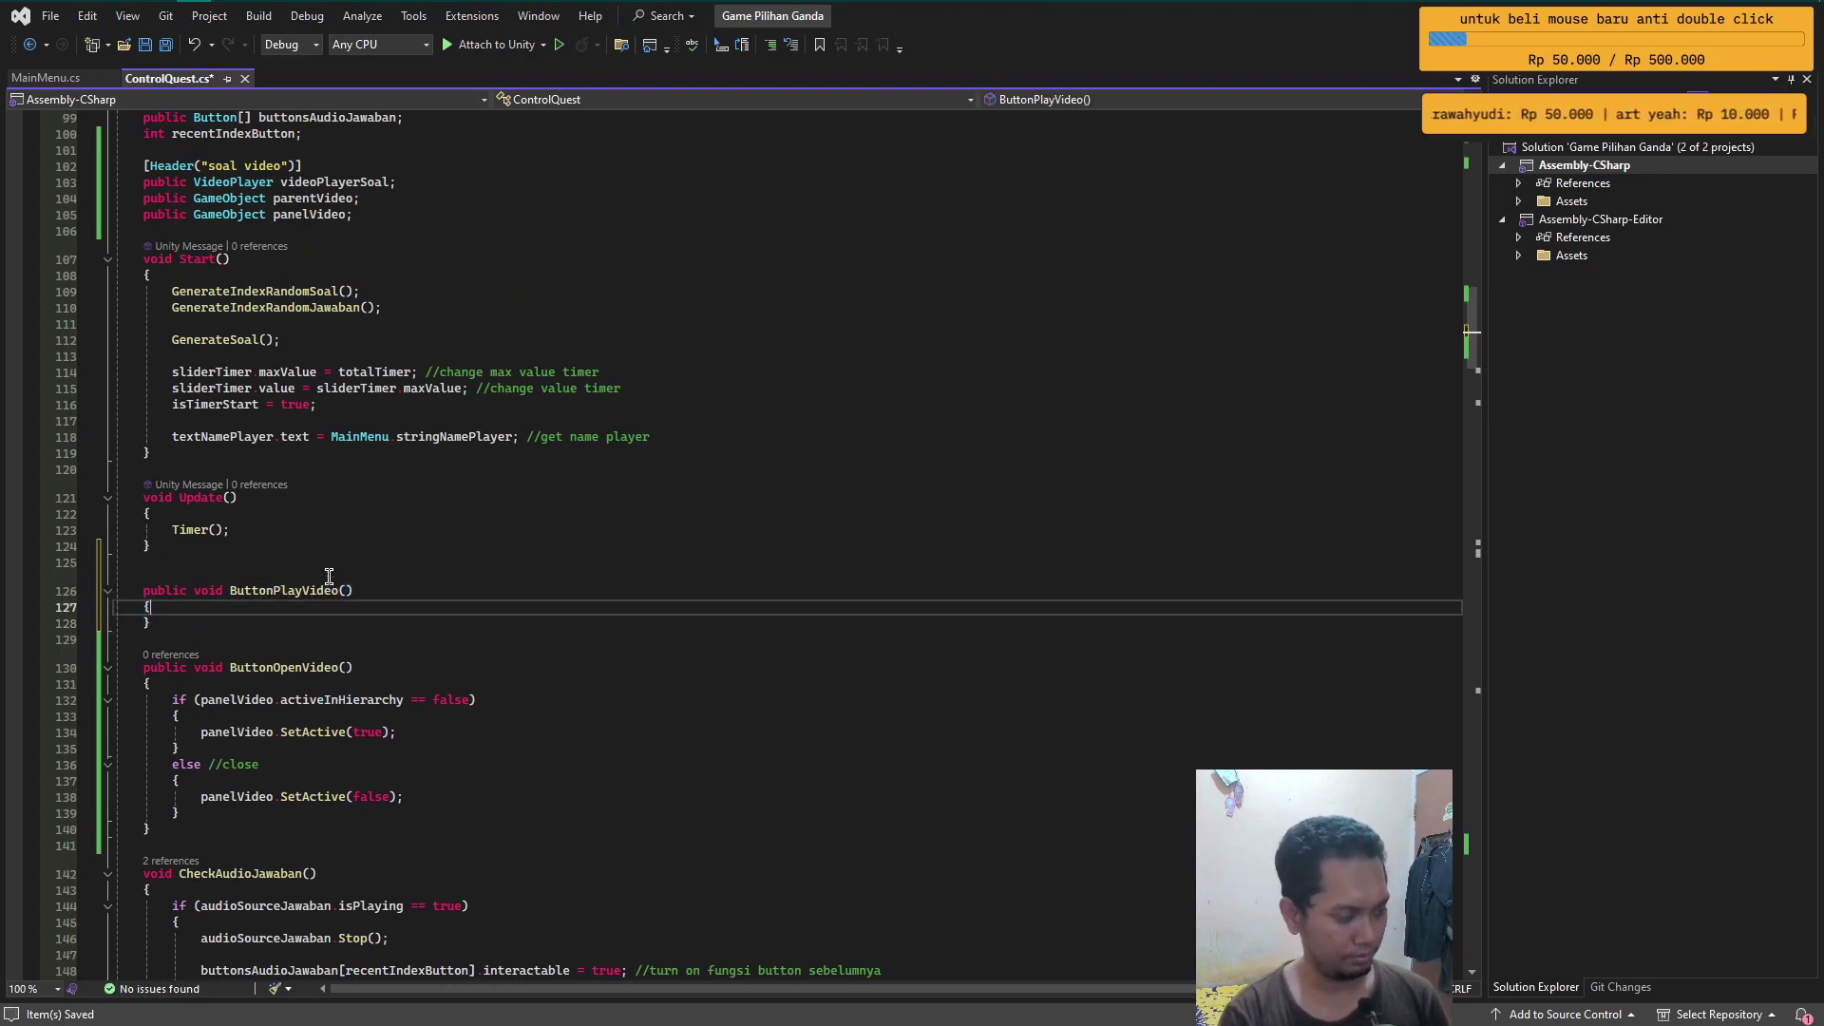
{"action": "key", "text": "ctrl+s"}
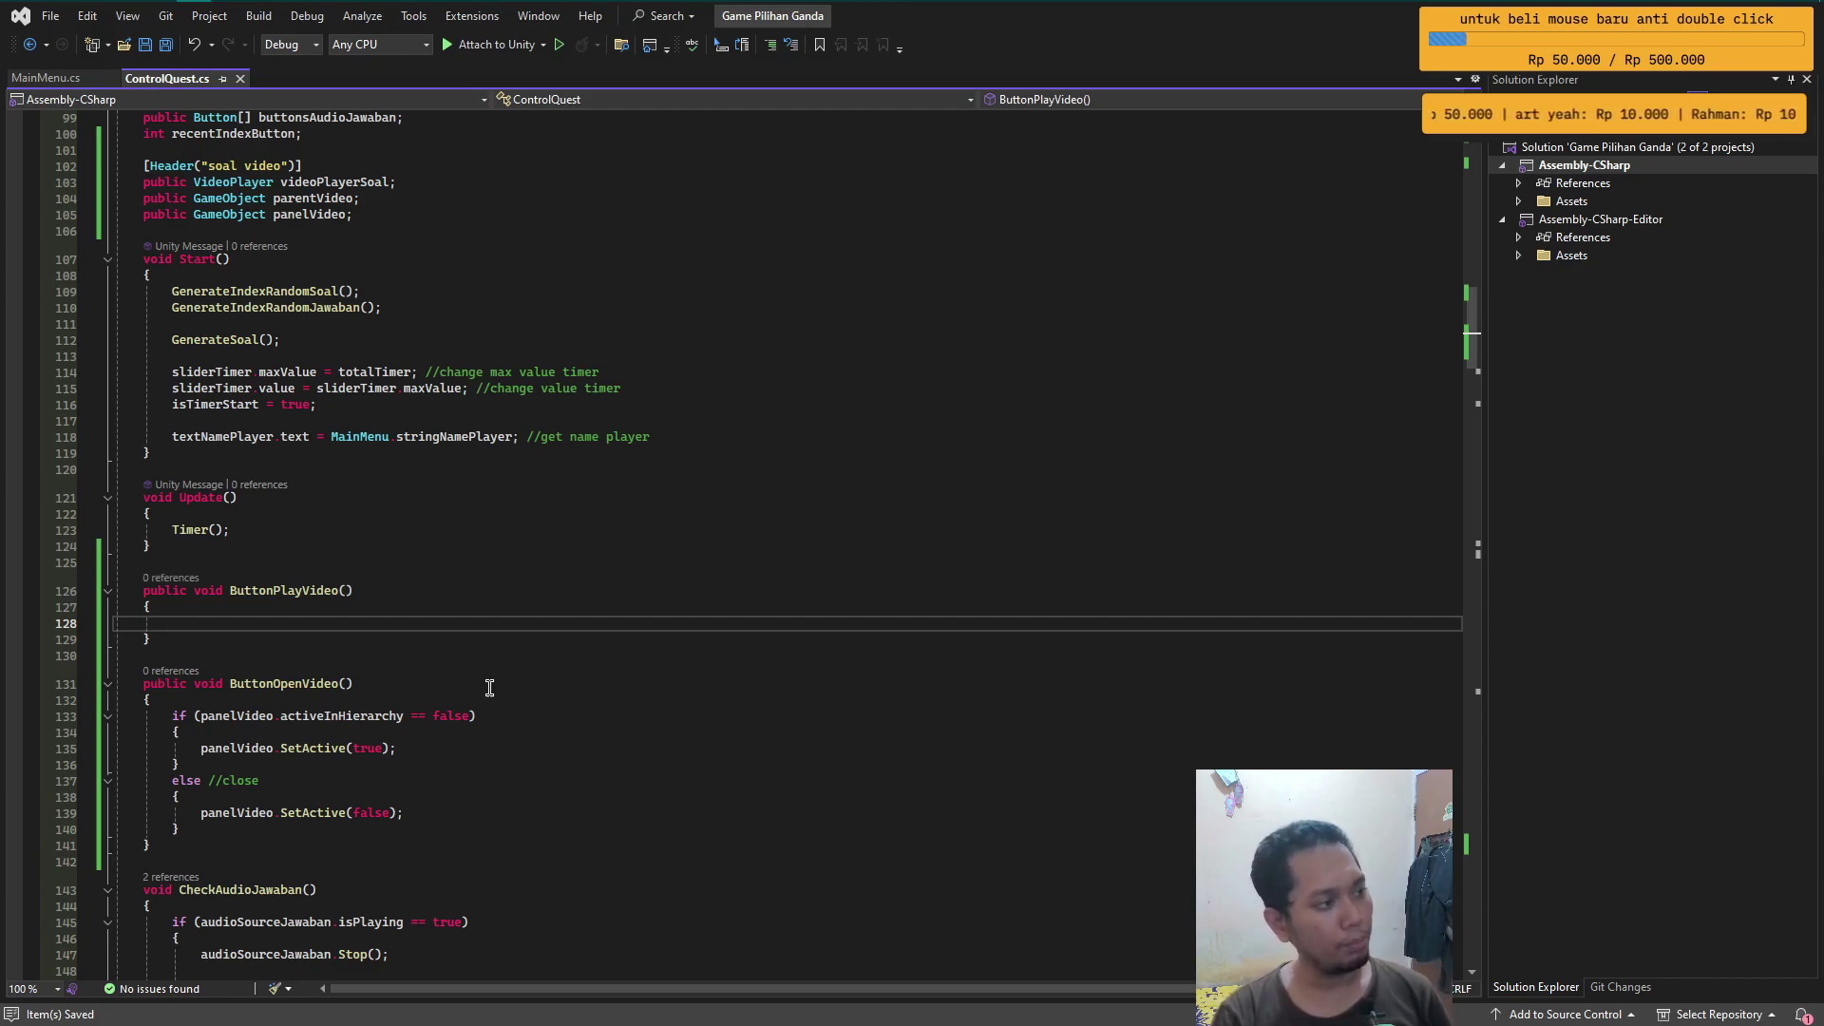
{"action": "left_click", "coordinate": [158, 10]}
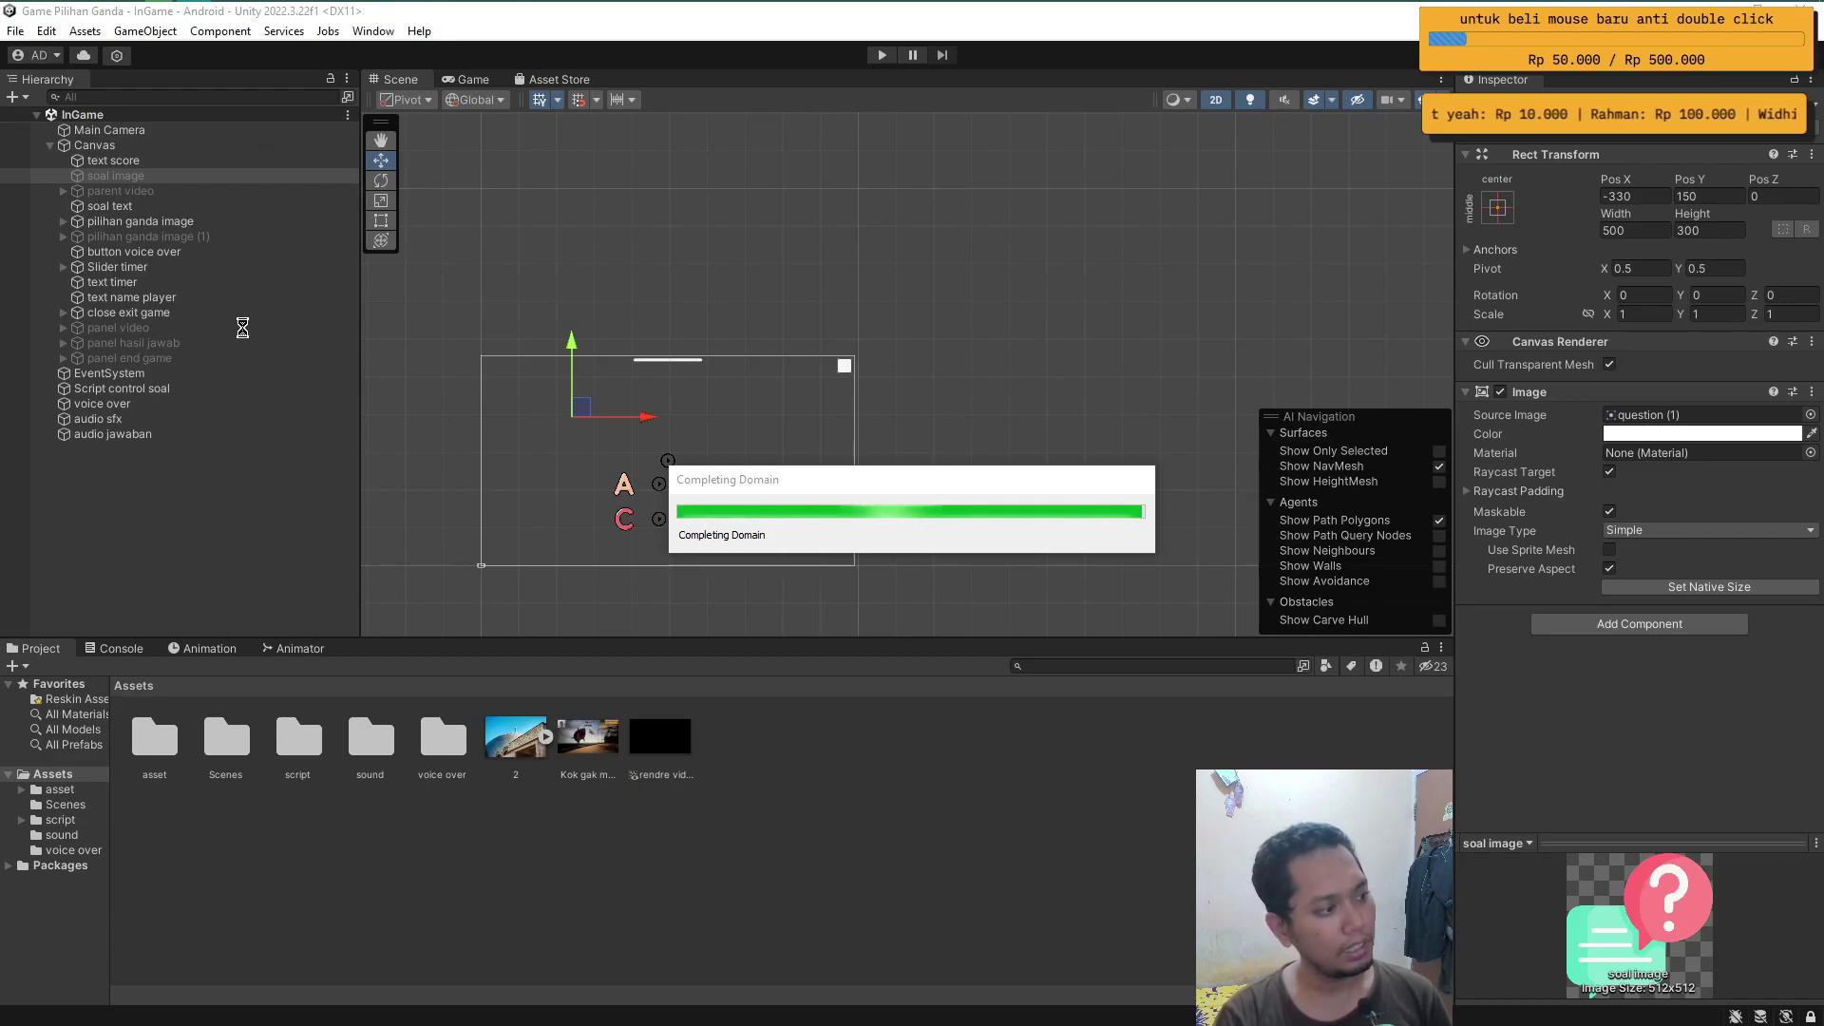
- Set the Video Clip of Video Player under panel video > RawImage to None, then return to the script
{"action": "left_click", "coordinate": [63, 328]}
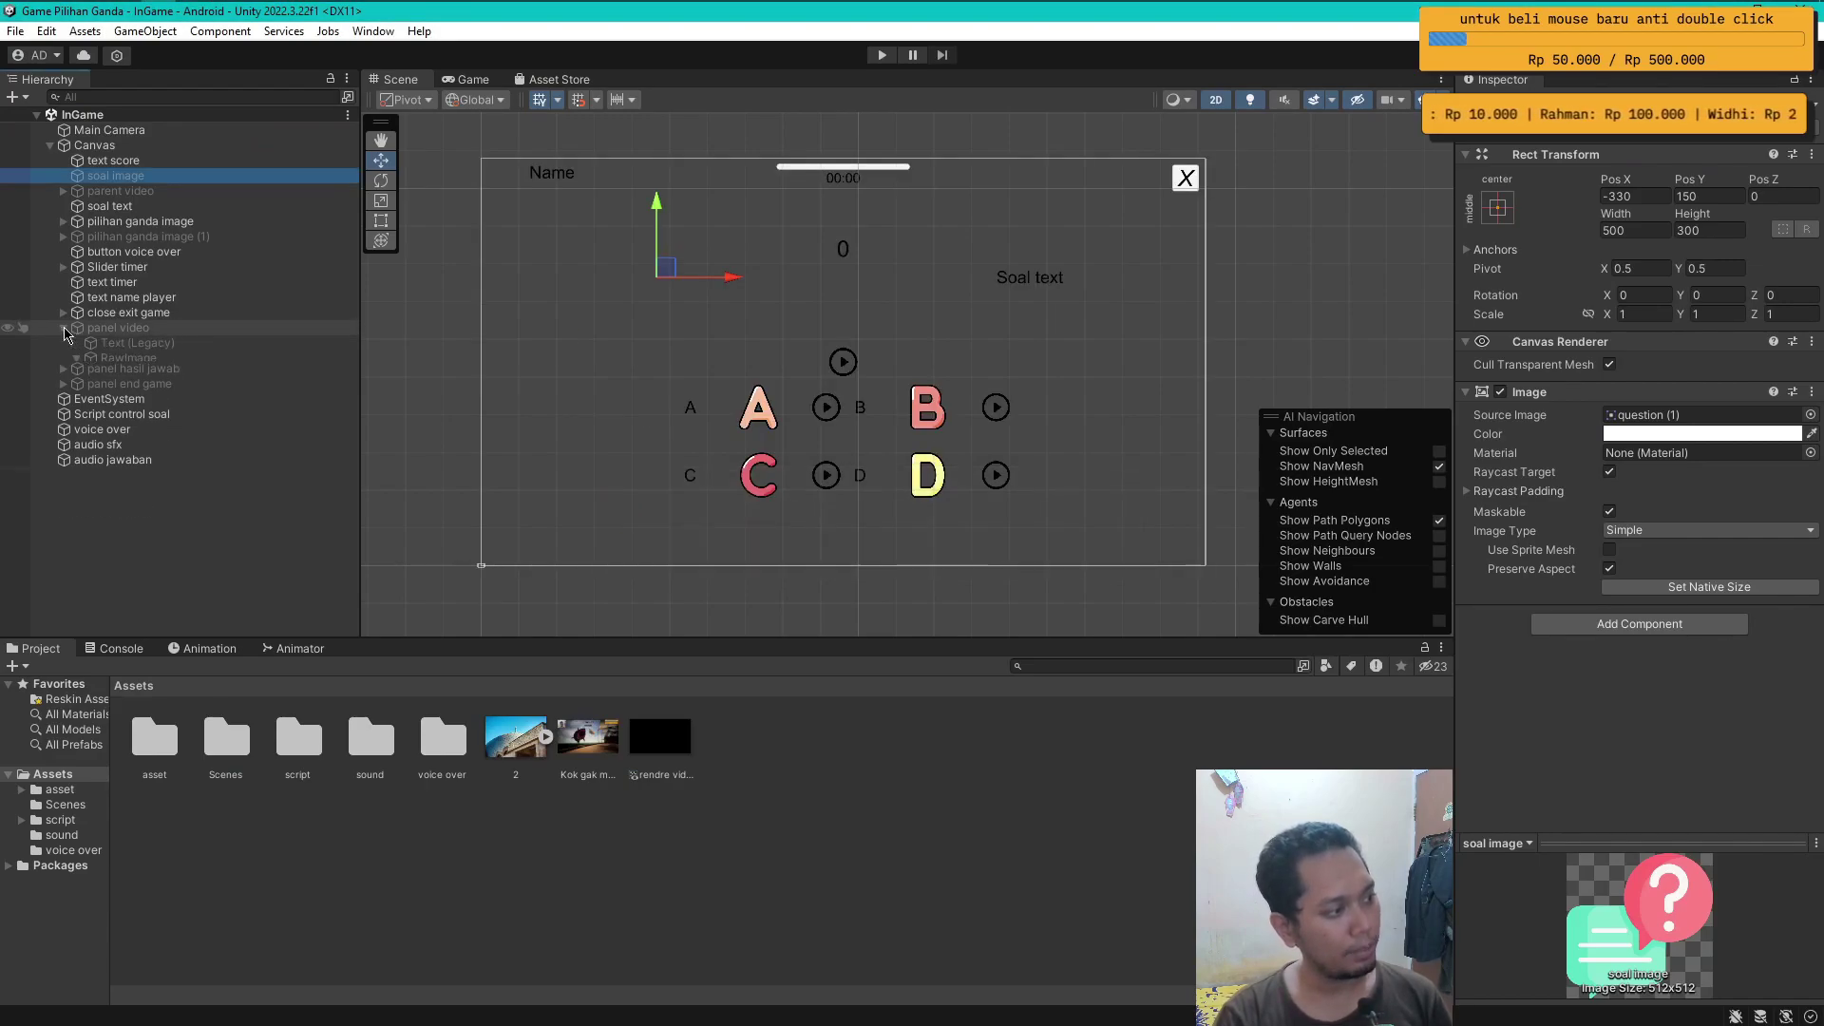
{"action": "left_click", "coordinate": [77, 358]}
{"action": "left_click", "coordinate": [147, 372]}
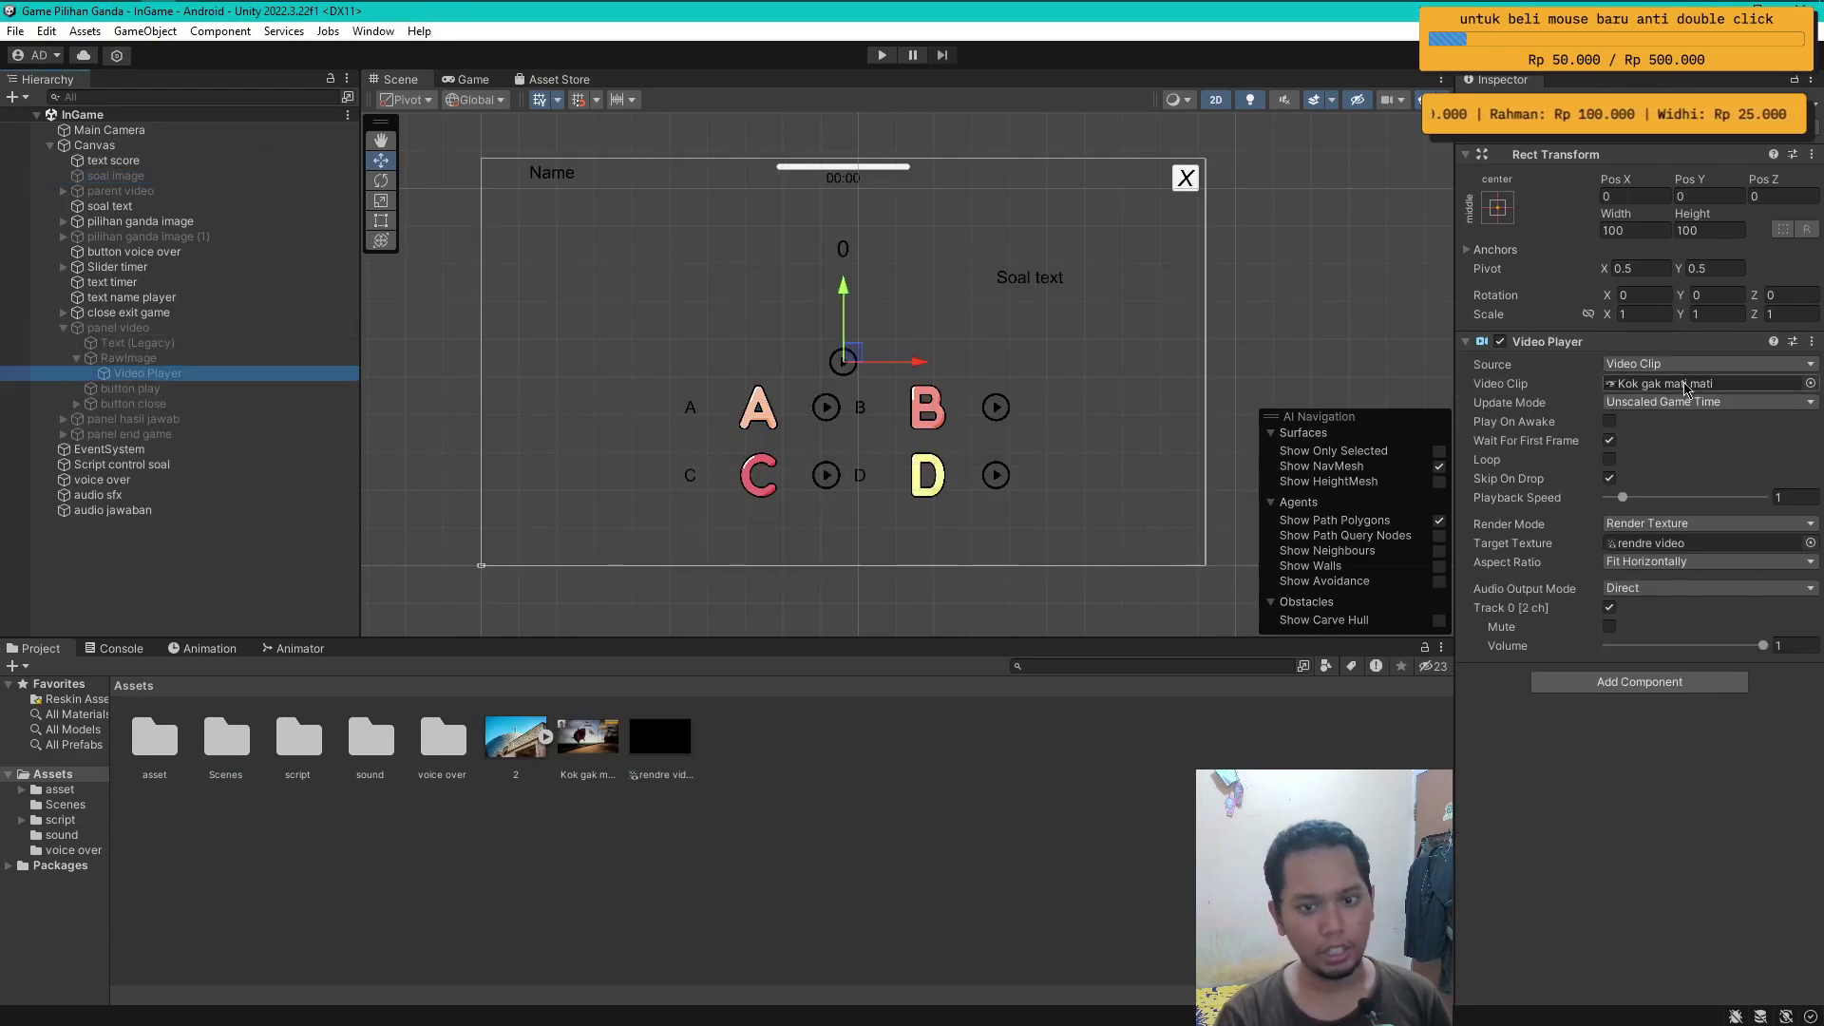
{"action": "left_click", "coordinate": [1810, 382]}
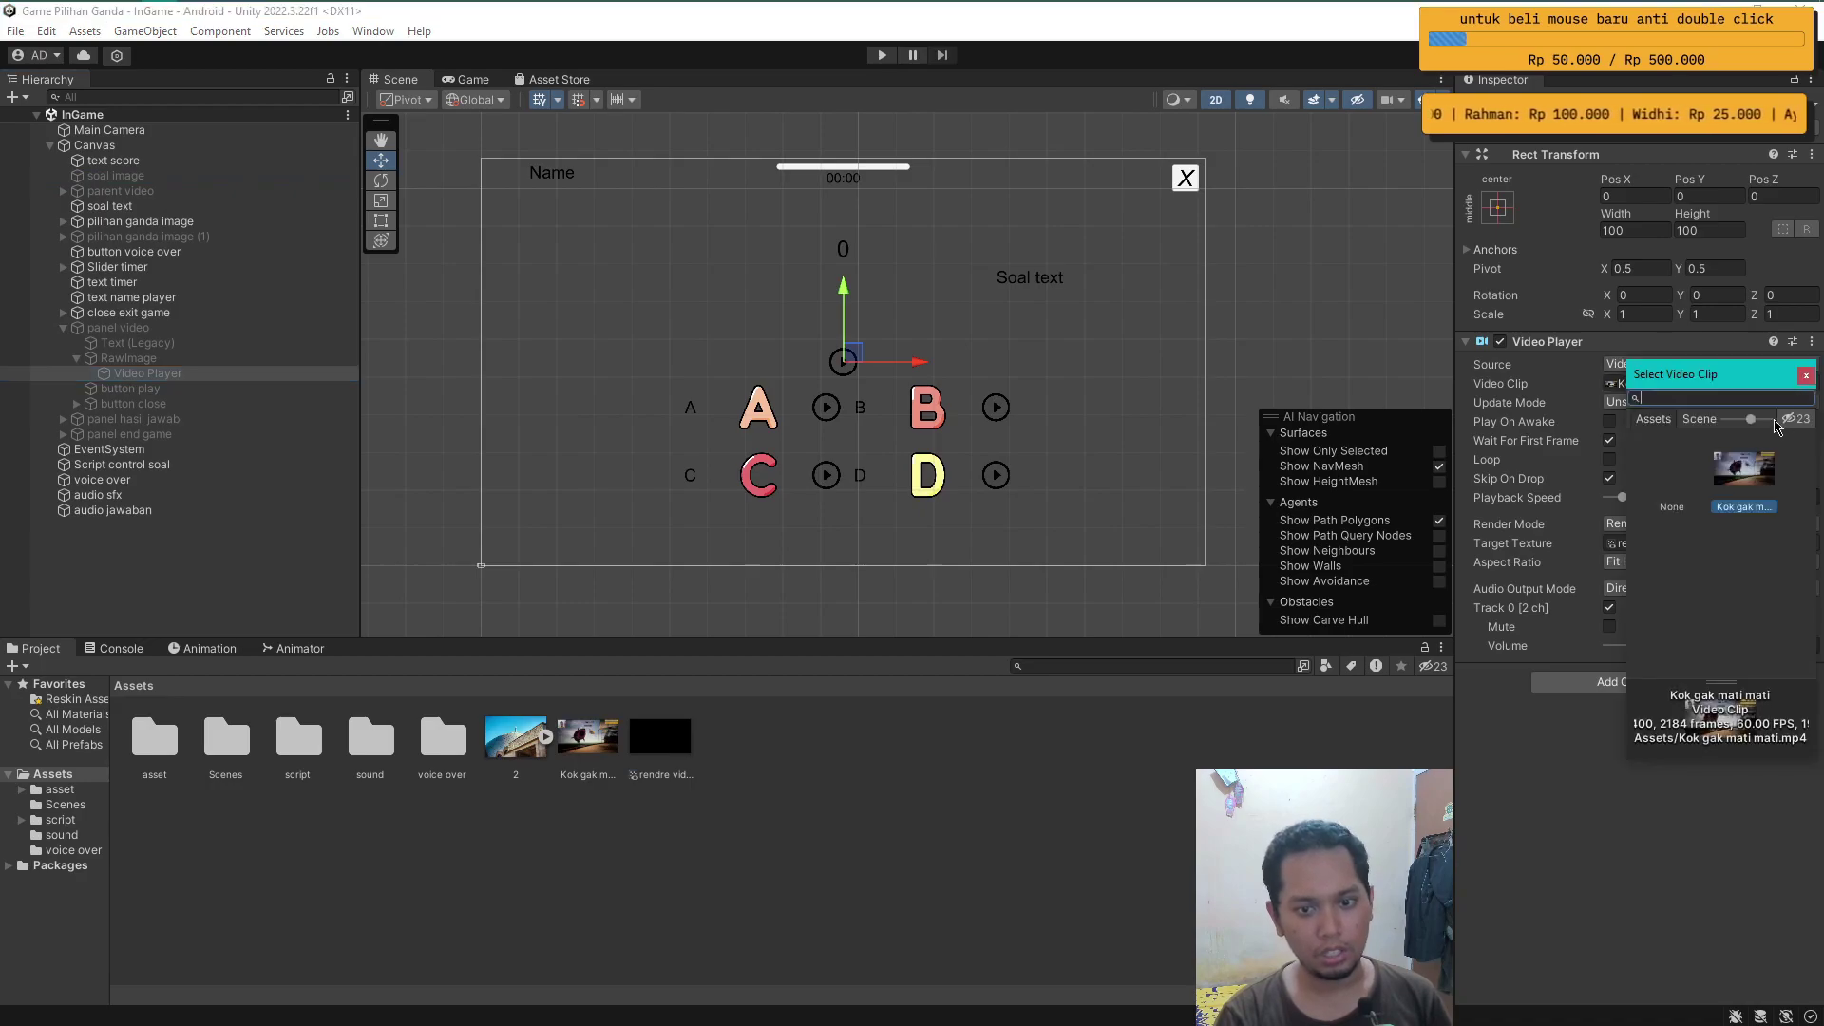
{"action": "left_click", "coordinate": [1805, 375]}
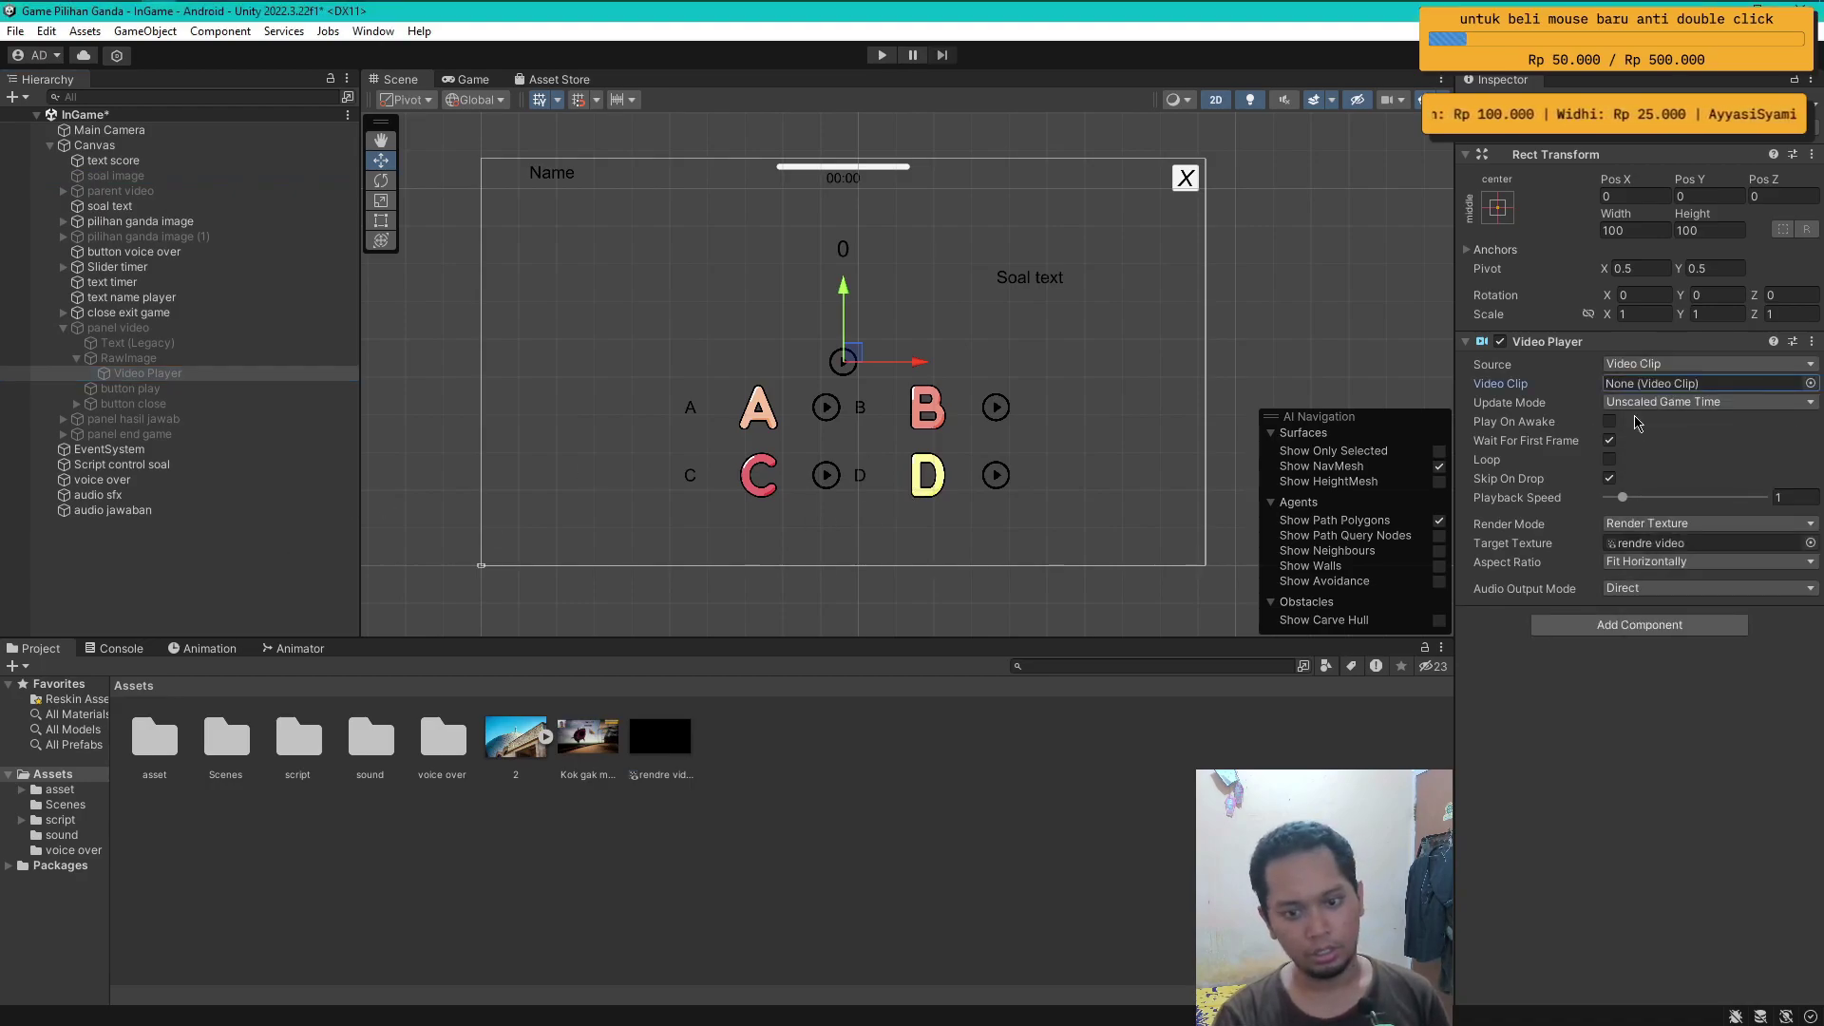
{"action": "left_click", "coordinate": [157, 570]}
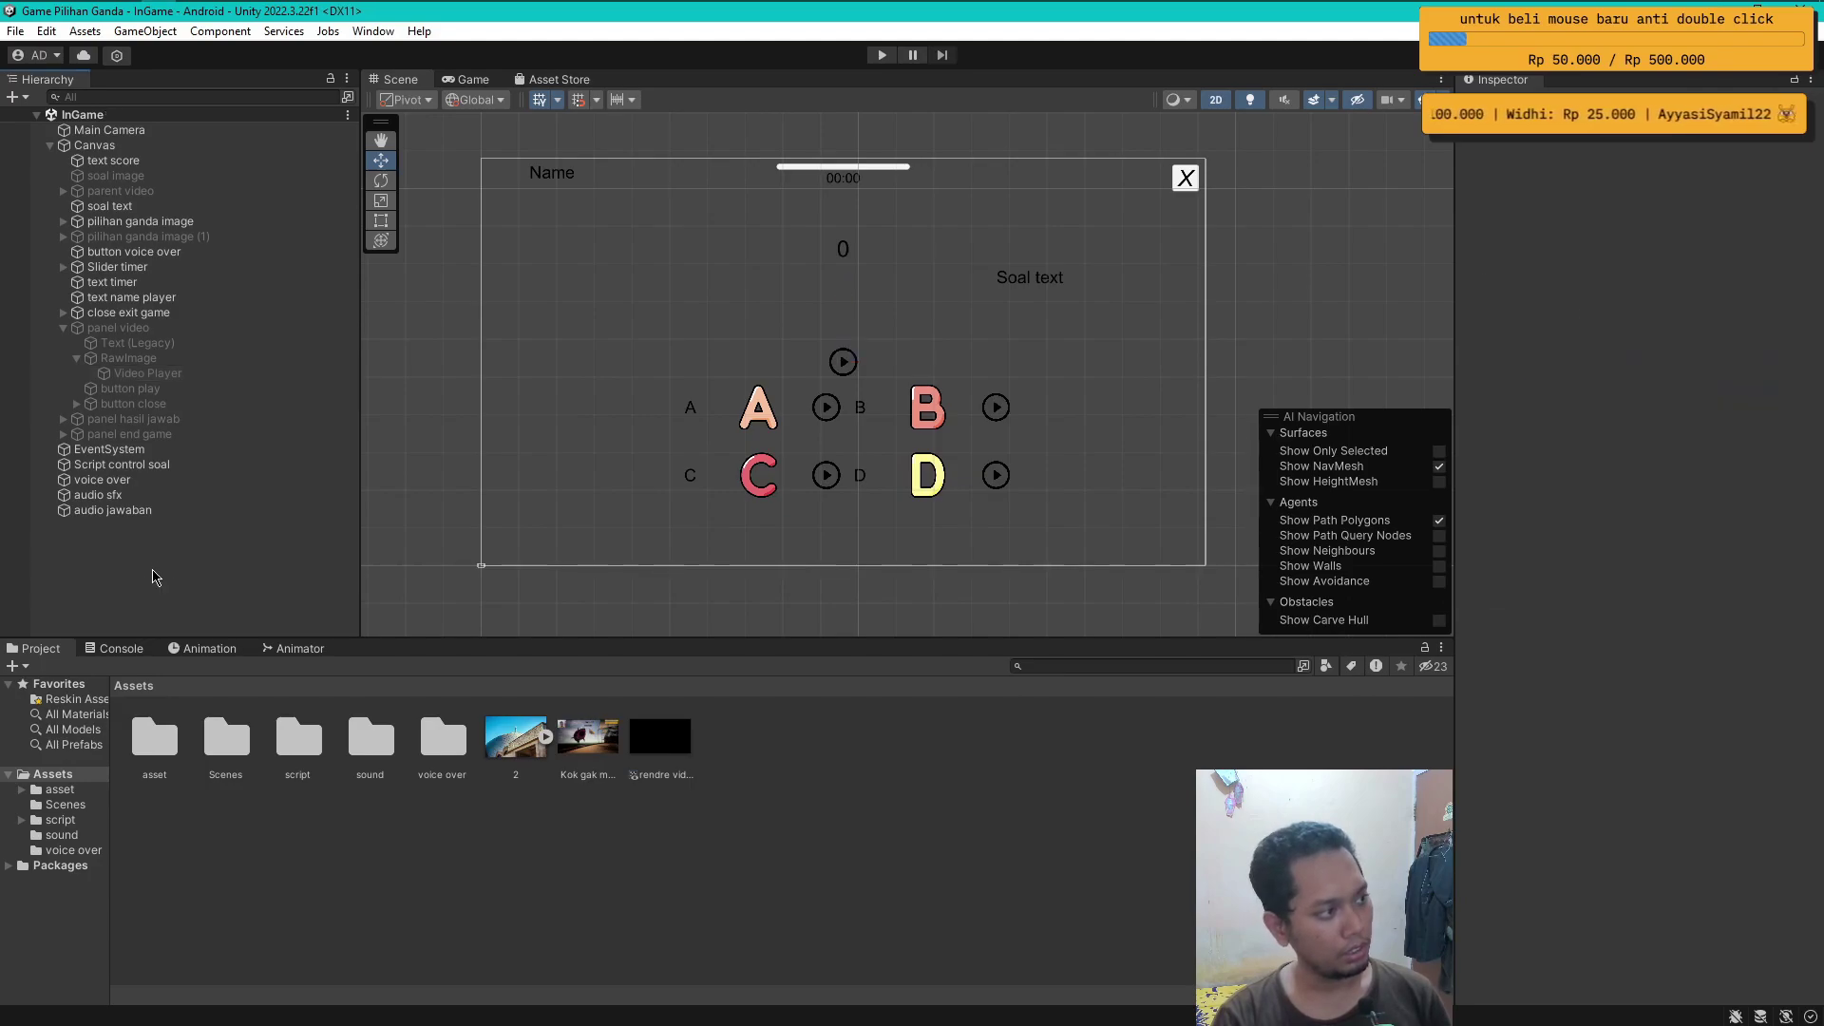
{"action": "left_click", "coordinate": [194, 11]}
- Below panelVideo.SetActive(true), begin the statement videoPlayerSoal.clip = in ButtonOpenVideo
{"action": "scroll", "coordinate": [389, 586], "scroll_direction": "down", "scroll_amount": 2}
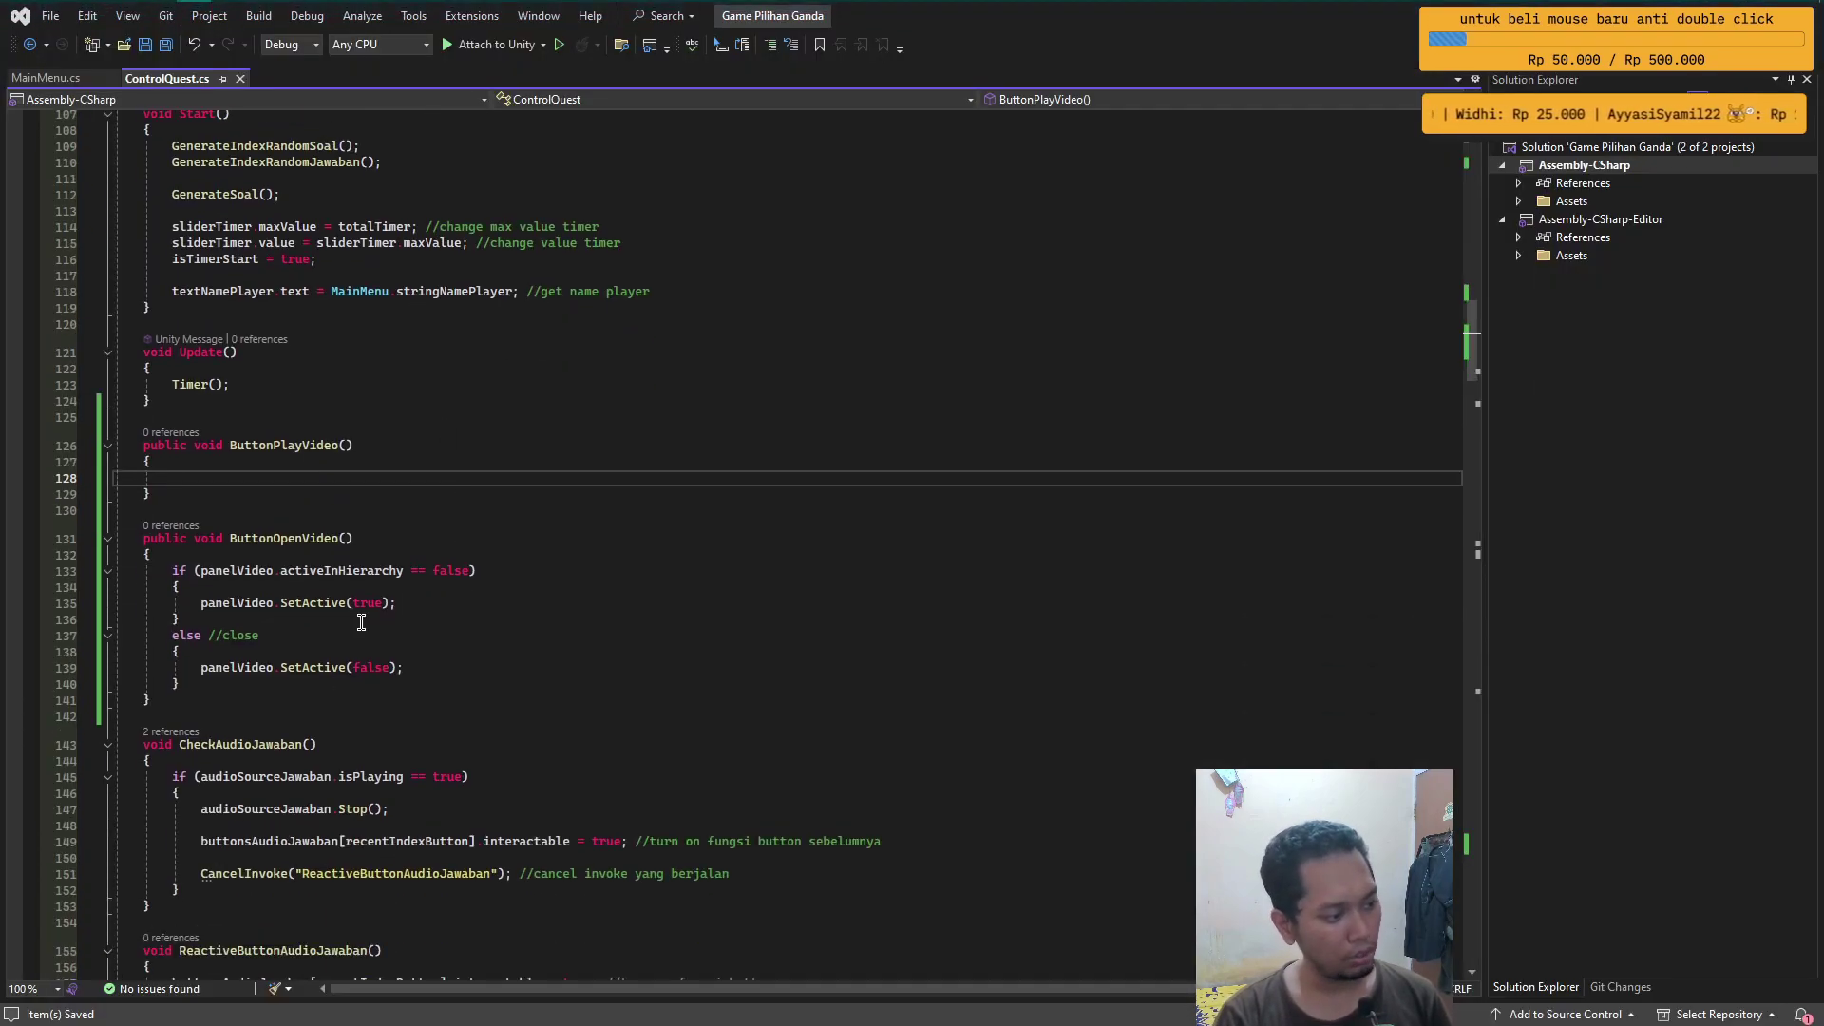
{"action": "left_click", "coordinate": [437, 603]}
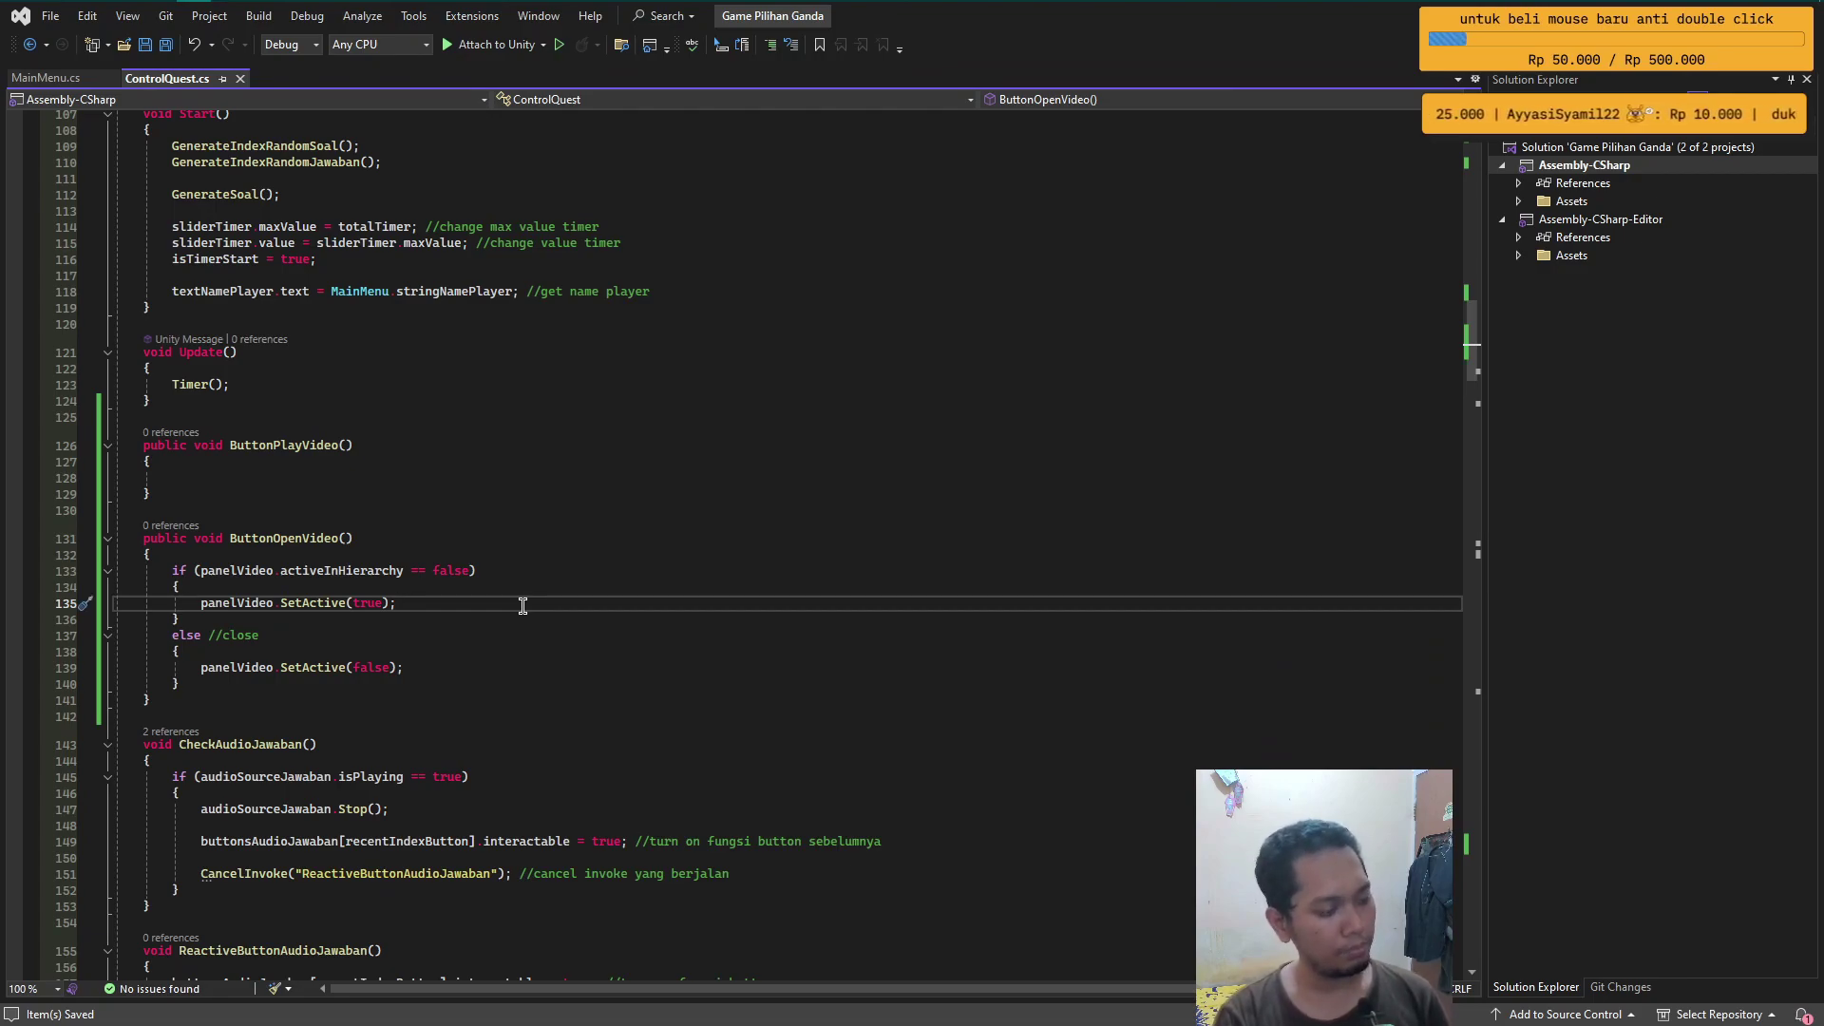
{"action": "key", "text": "Return"}
{"action": "key", "text": "Return"}
{"action": "type", "text": "v"}
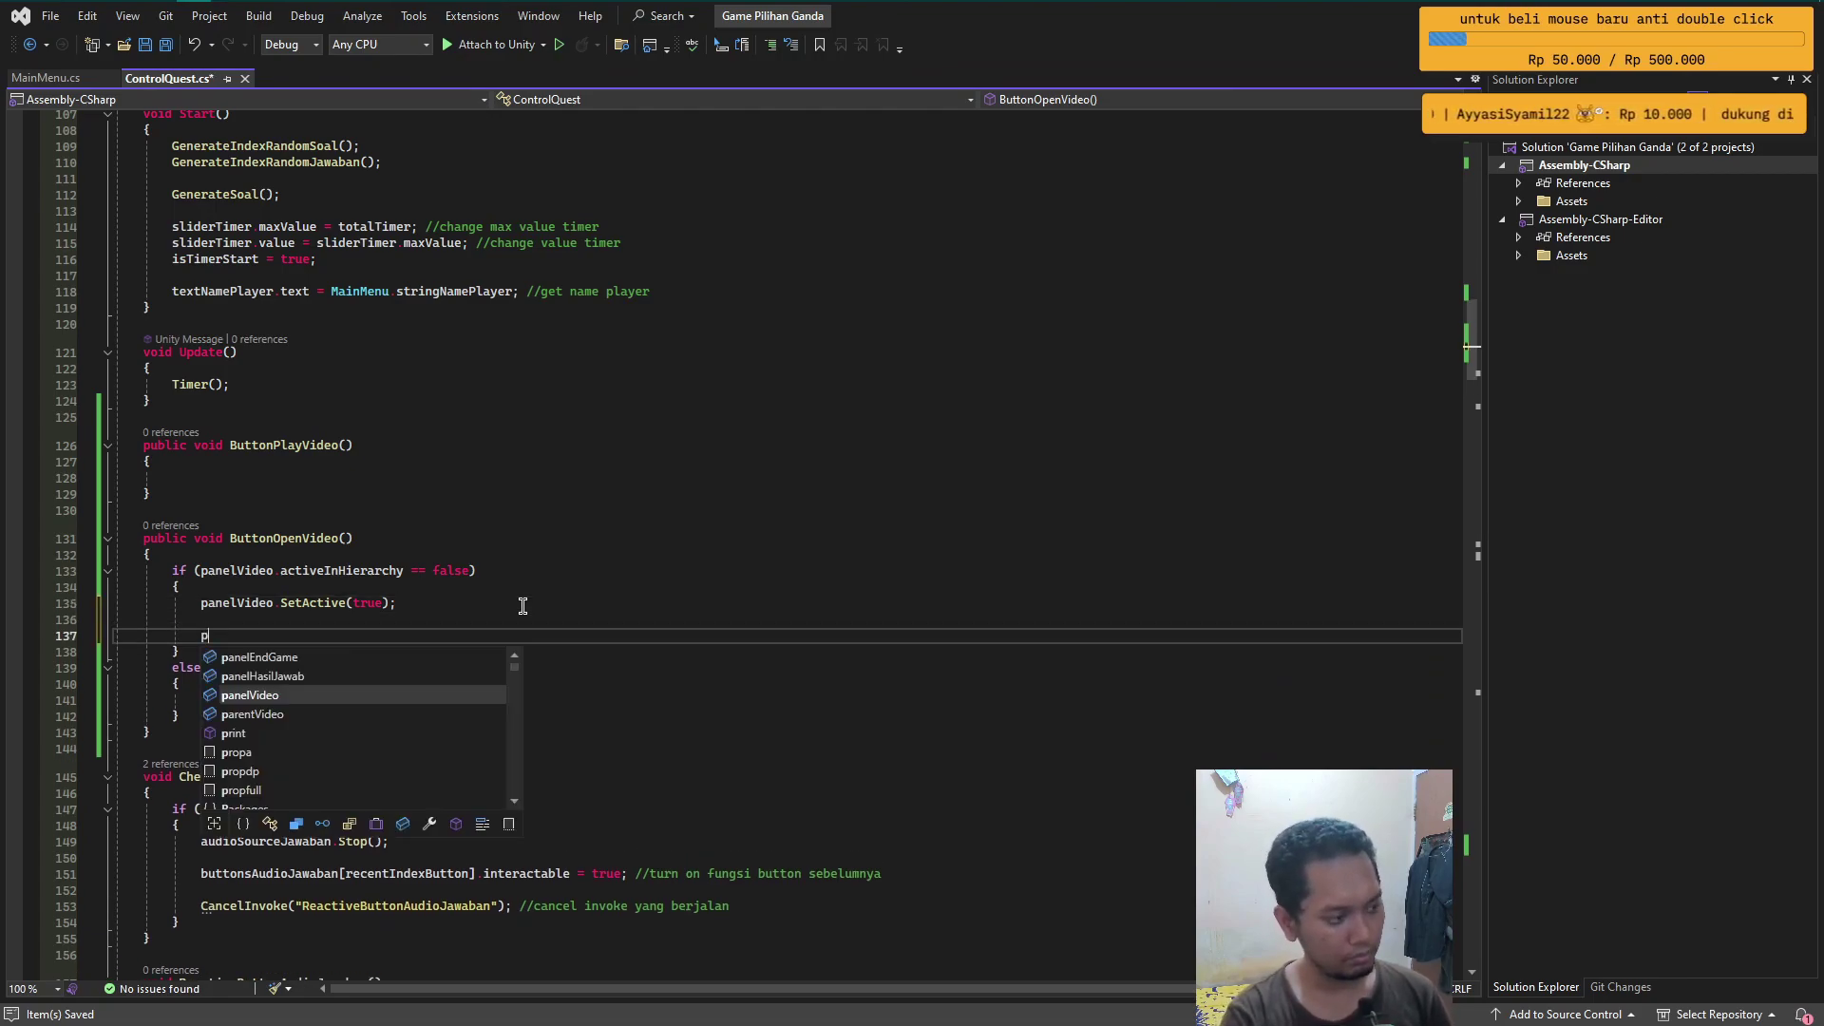
{"action": "type", "text": "ideo"}
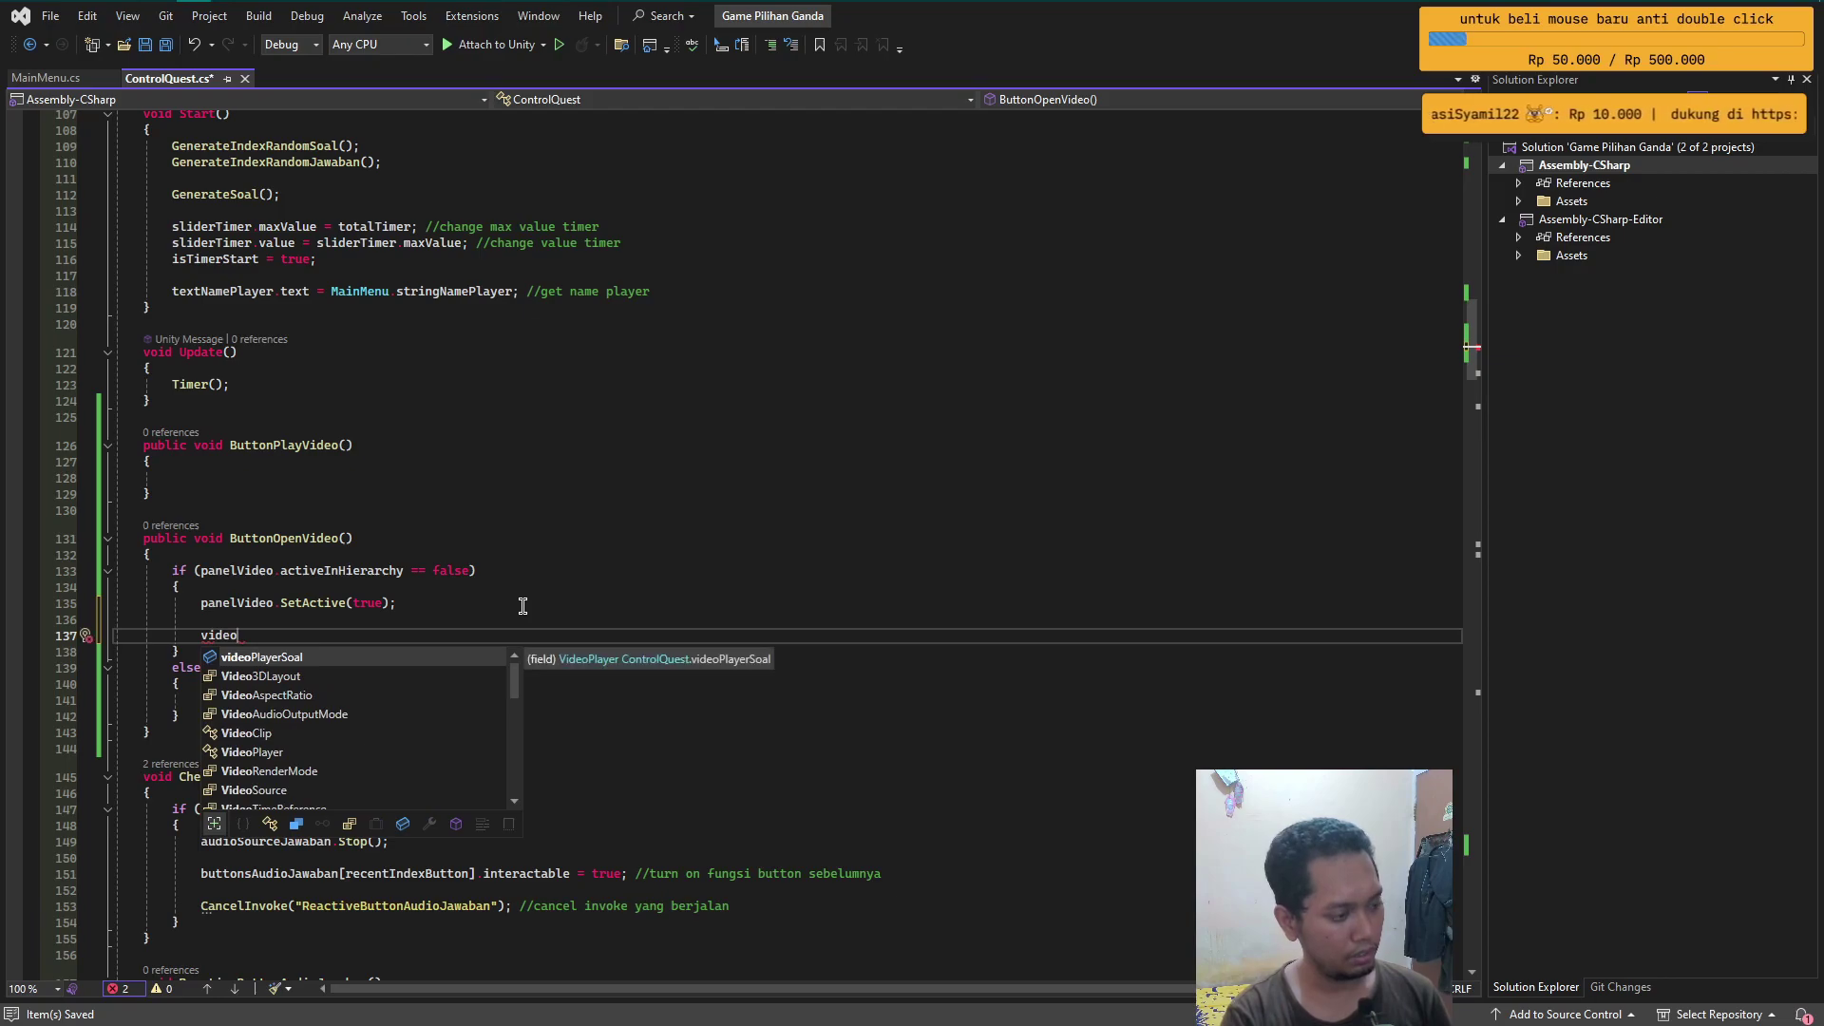
{"action": "key", "text": "Tab"}
{"action": "type", "text": "."}
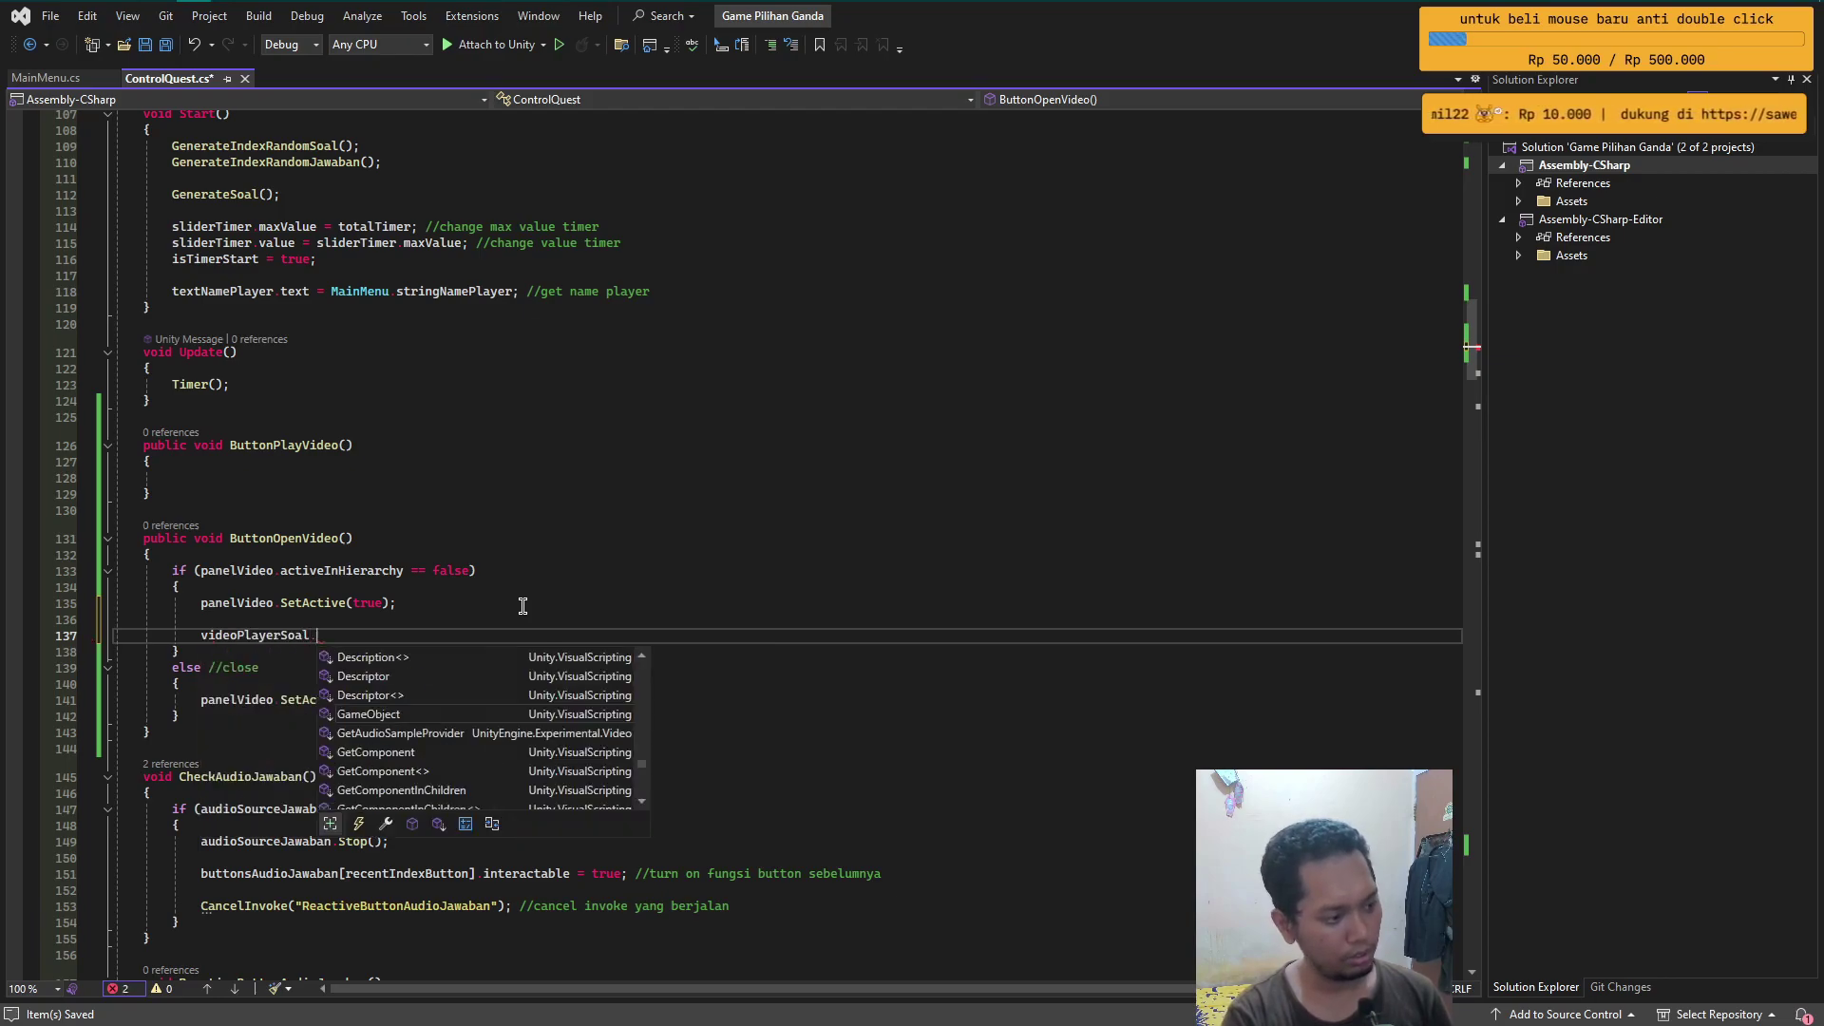
{"action": "key", "text": "BackSpace"}
{"action": "key", "text": "shift+Home"}
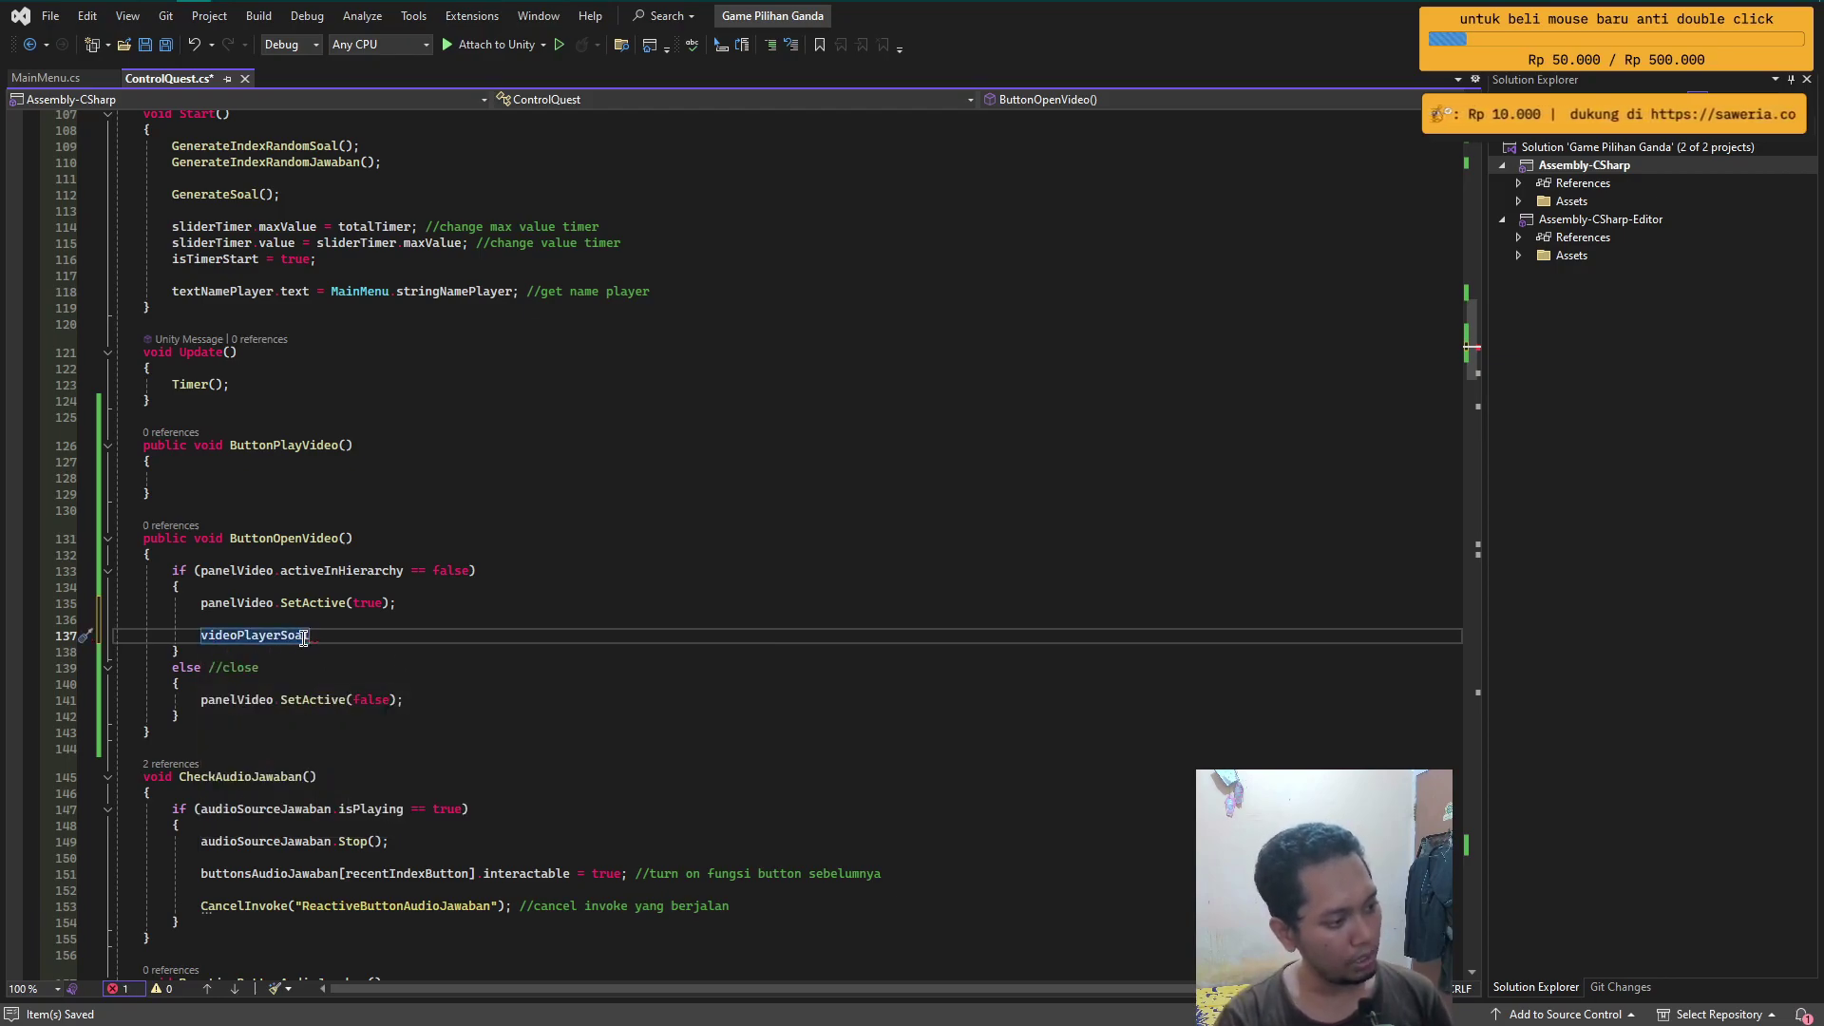
{"action": "type", "text": ".cl"}
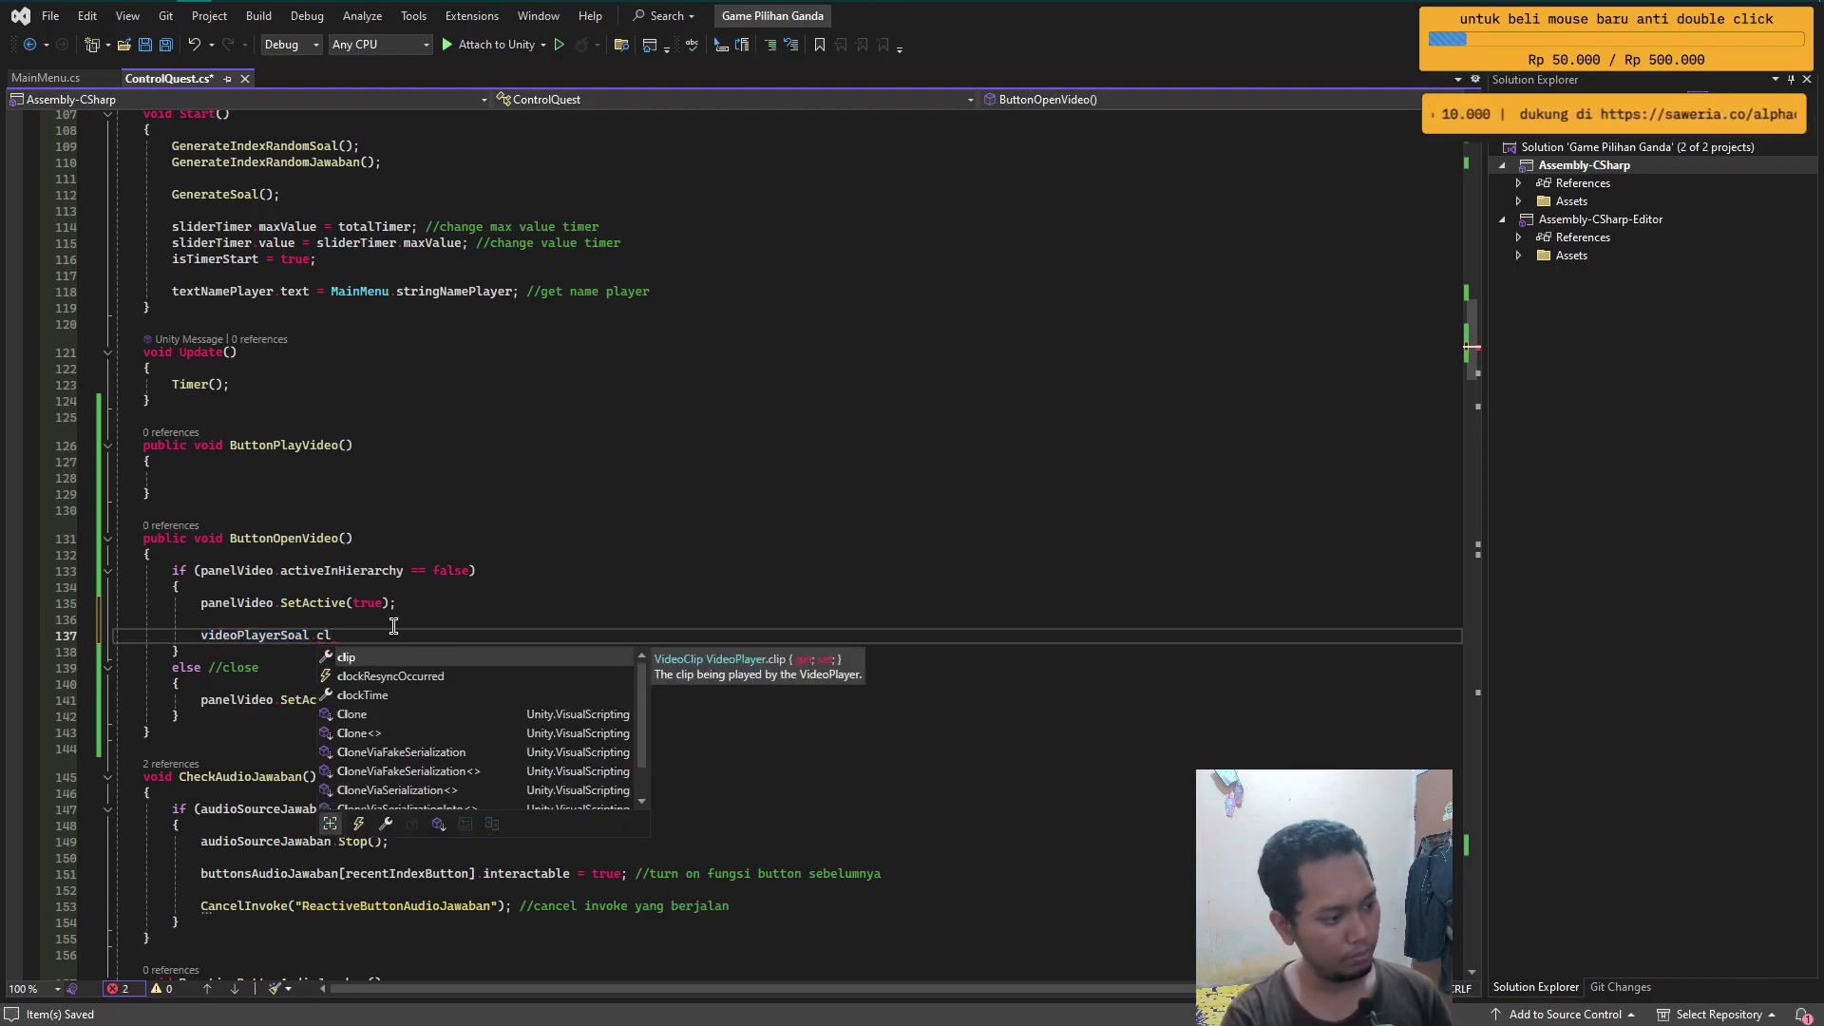
{"action": "type", "text": "ip ="}
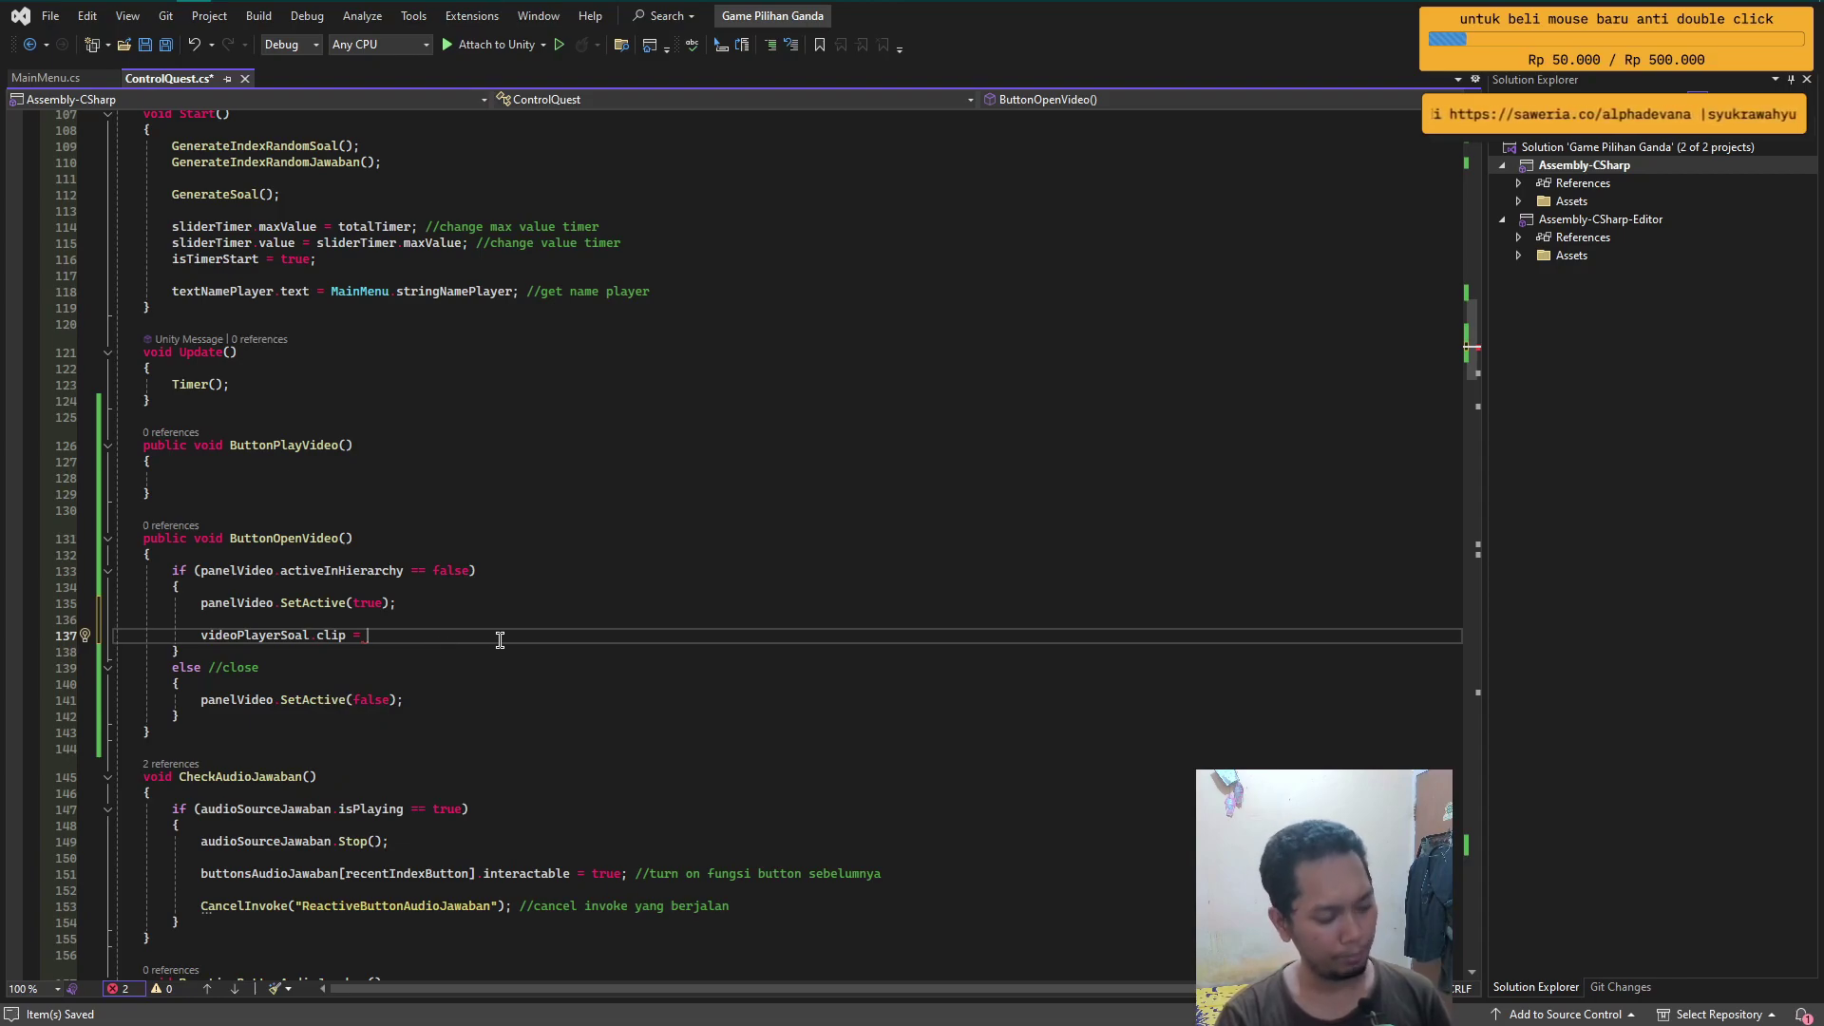
- Copy soals[indexRandomSoal[urutanSoal]].elementSoals.videoClipSoal from GenerateSoal, then scroll back to ButtonOpenVideo
{"action": "scroll", "coordinate": [500, 639], "scroll_direction": "up", "scroll_amount": 8}
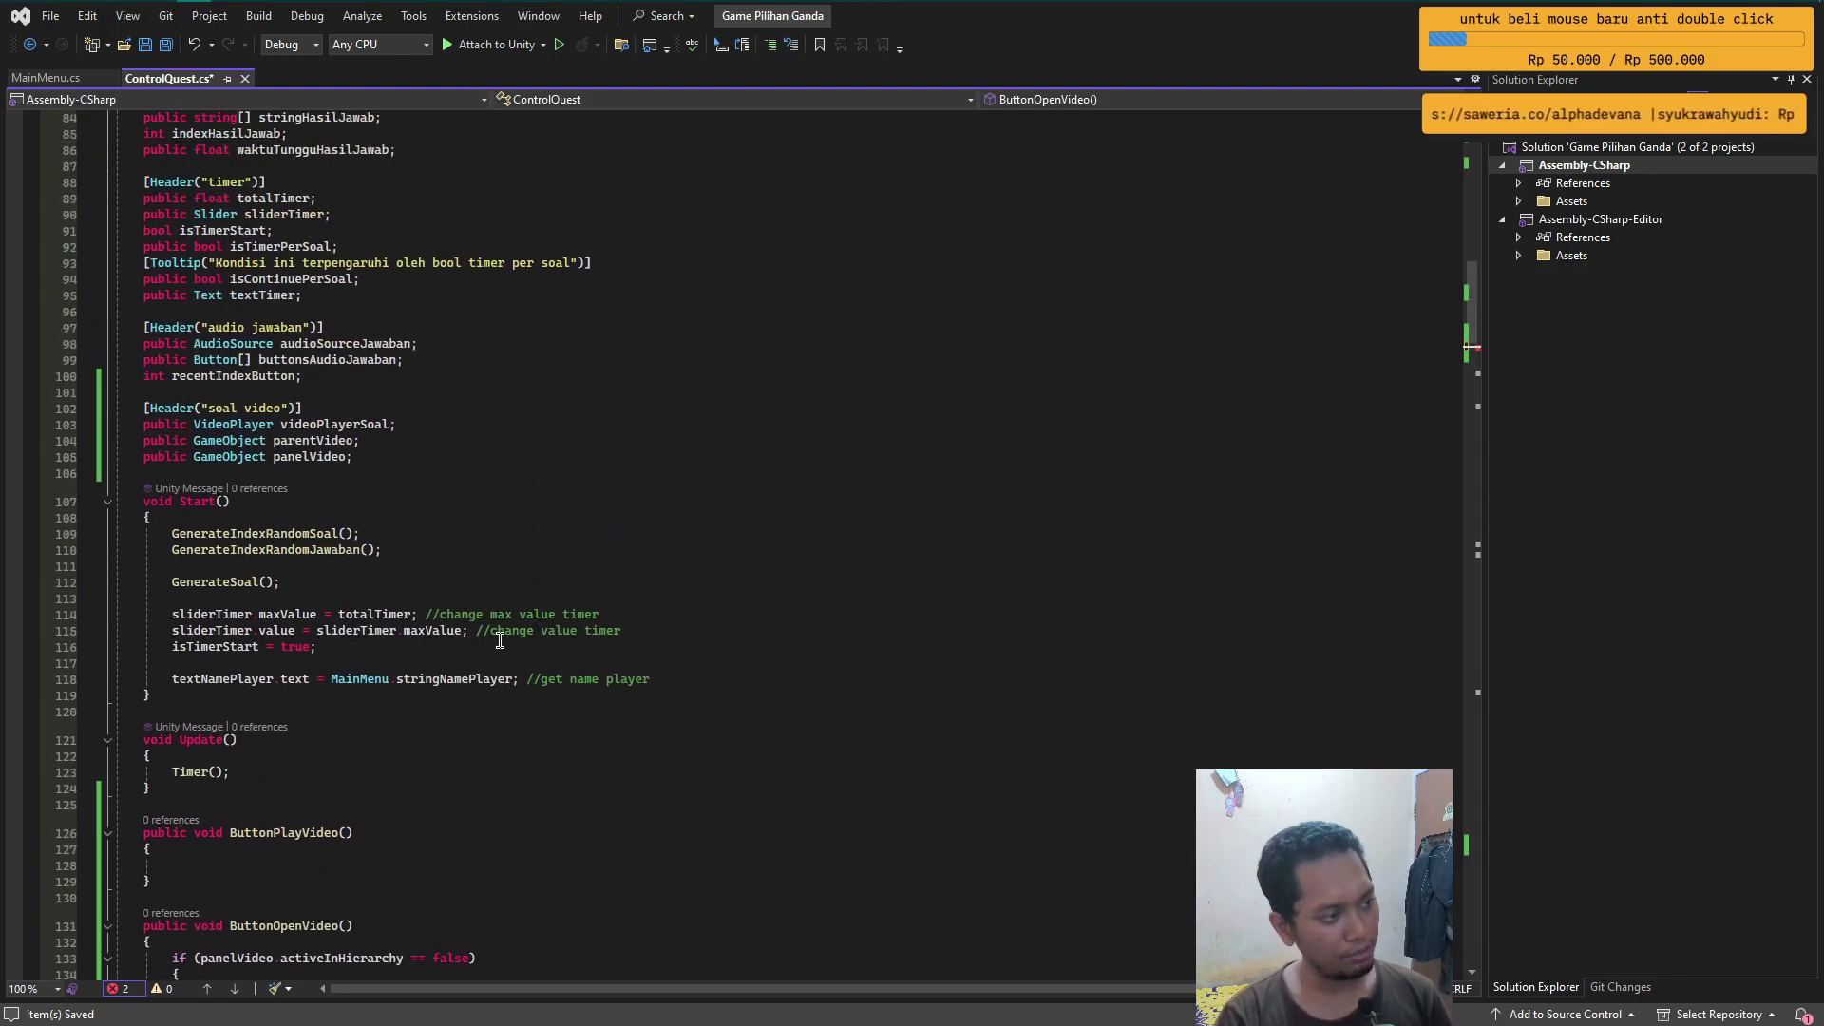
{"action": "scroll", "coordinate": [500, 639], "scroll_direction": "down", "scroll_amount": 10}
{"action": "scroll", "coordinate": [500, 640], "scroll_direction": "down", "scroll_amount": 7}
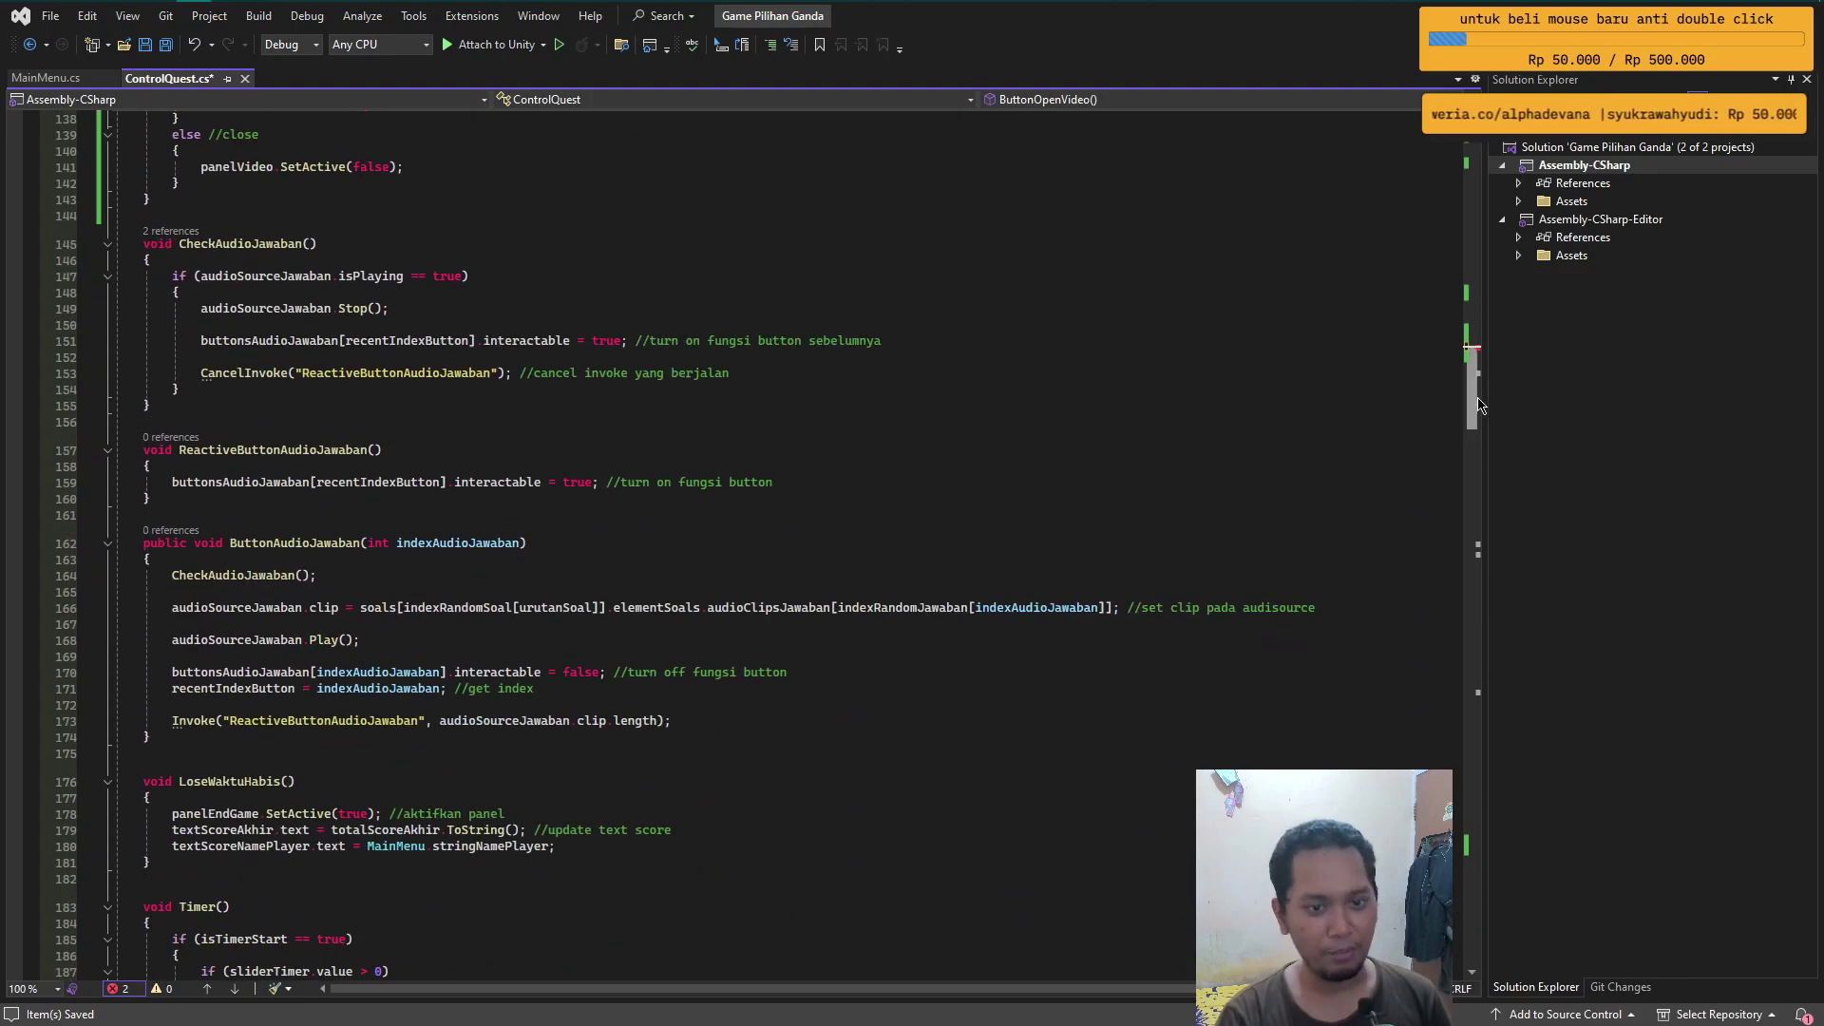
{"action": "left_click_drag", "start_coordinate": [1478, 412], "coordinate": [1482, 708]}
{"action": "scroll", "coordinate": [481, 757], "scroll_direction": "down", "scroll_amount": 20}
{"action": "scroll", "coordinate": [482, 758], "scroll_direction": "down", "scroll_amount": 15}
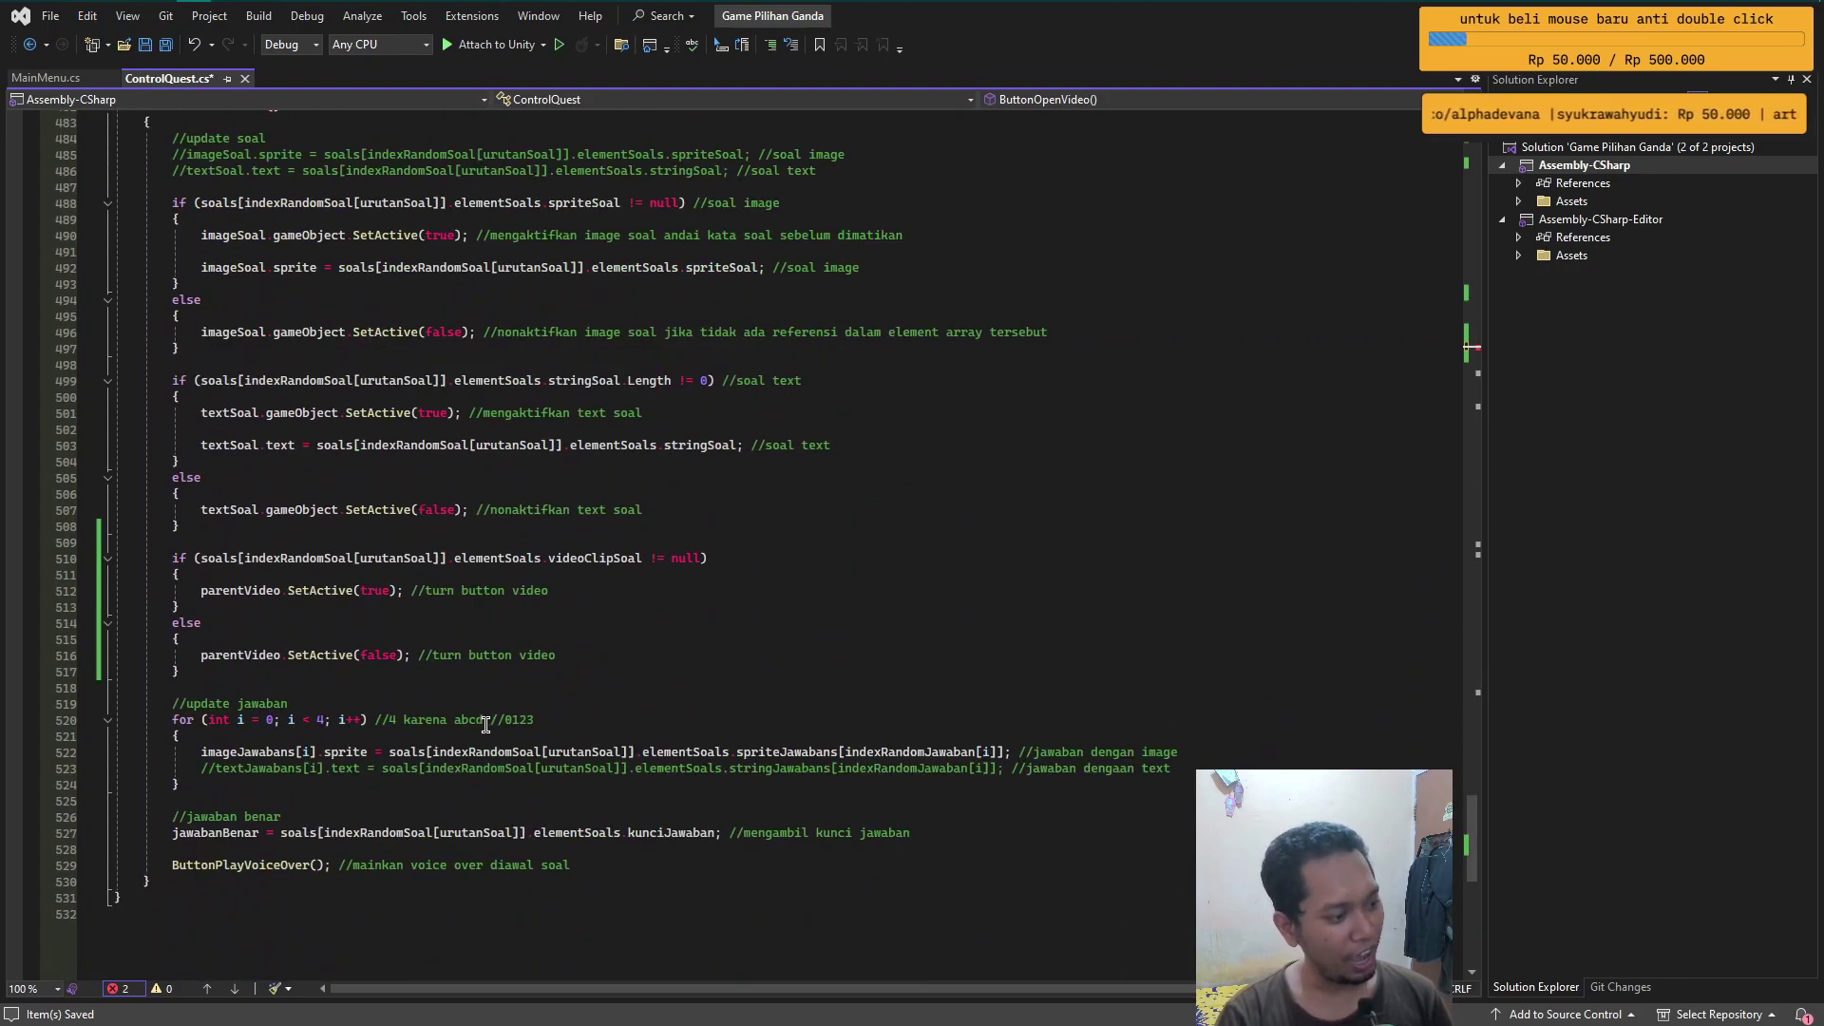
{"action": "scroll", "coordinate": [485, 724], "scroll_direction": "up", "scroll_amount": 4}
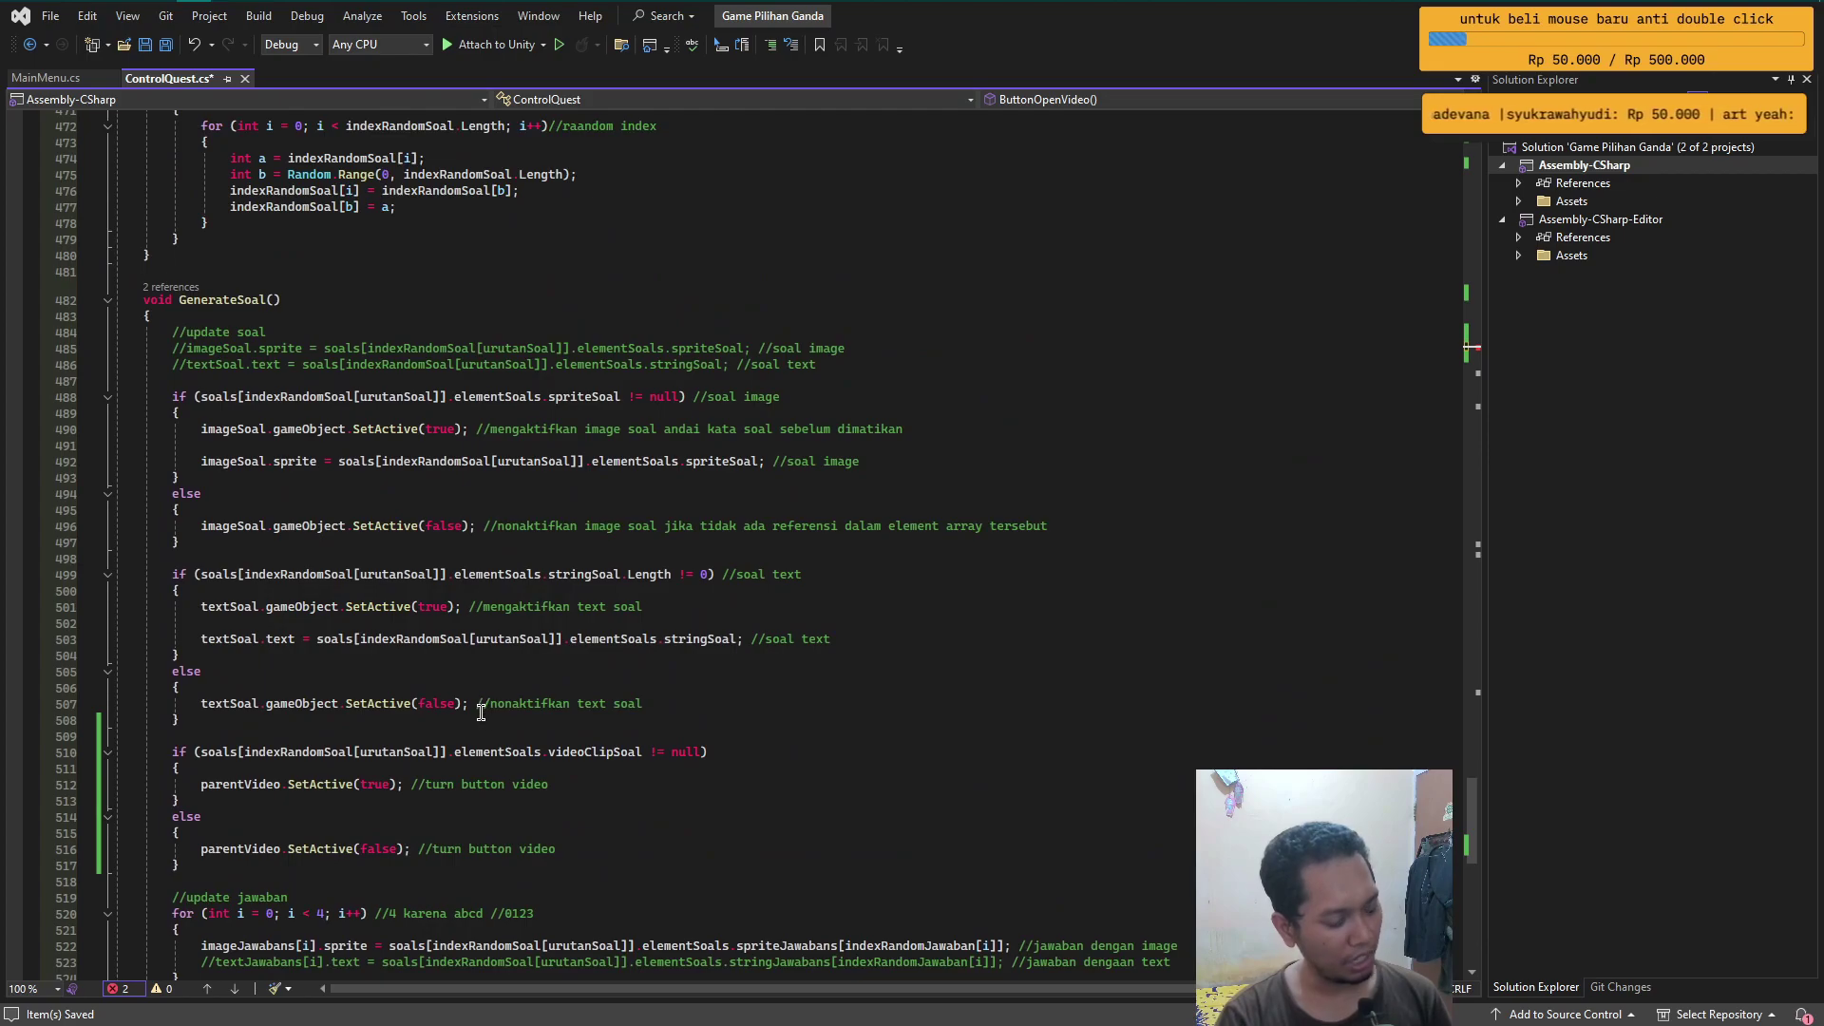
{"action": "scroll", "coordinate": [488, 705], "scroll_direction": "down", "scroll_amount": 2}
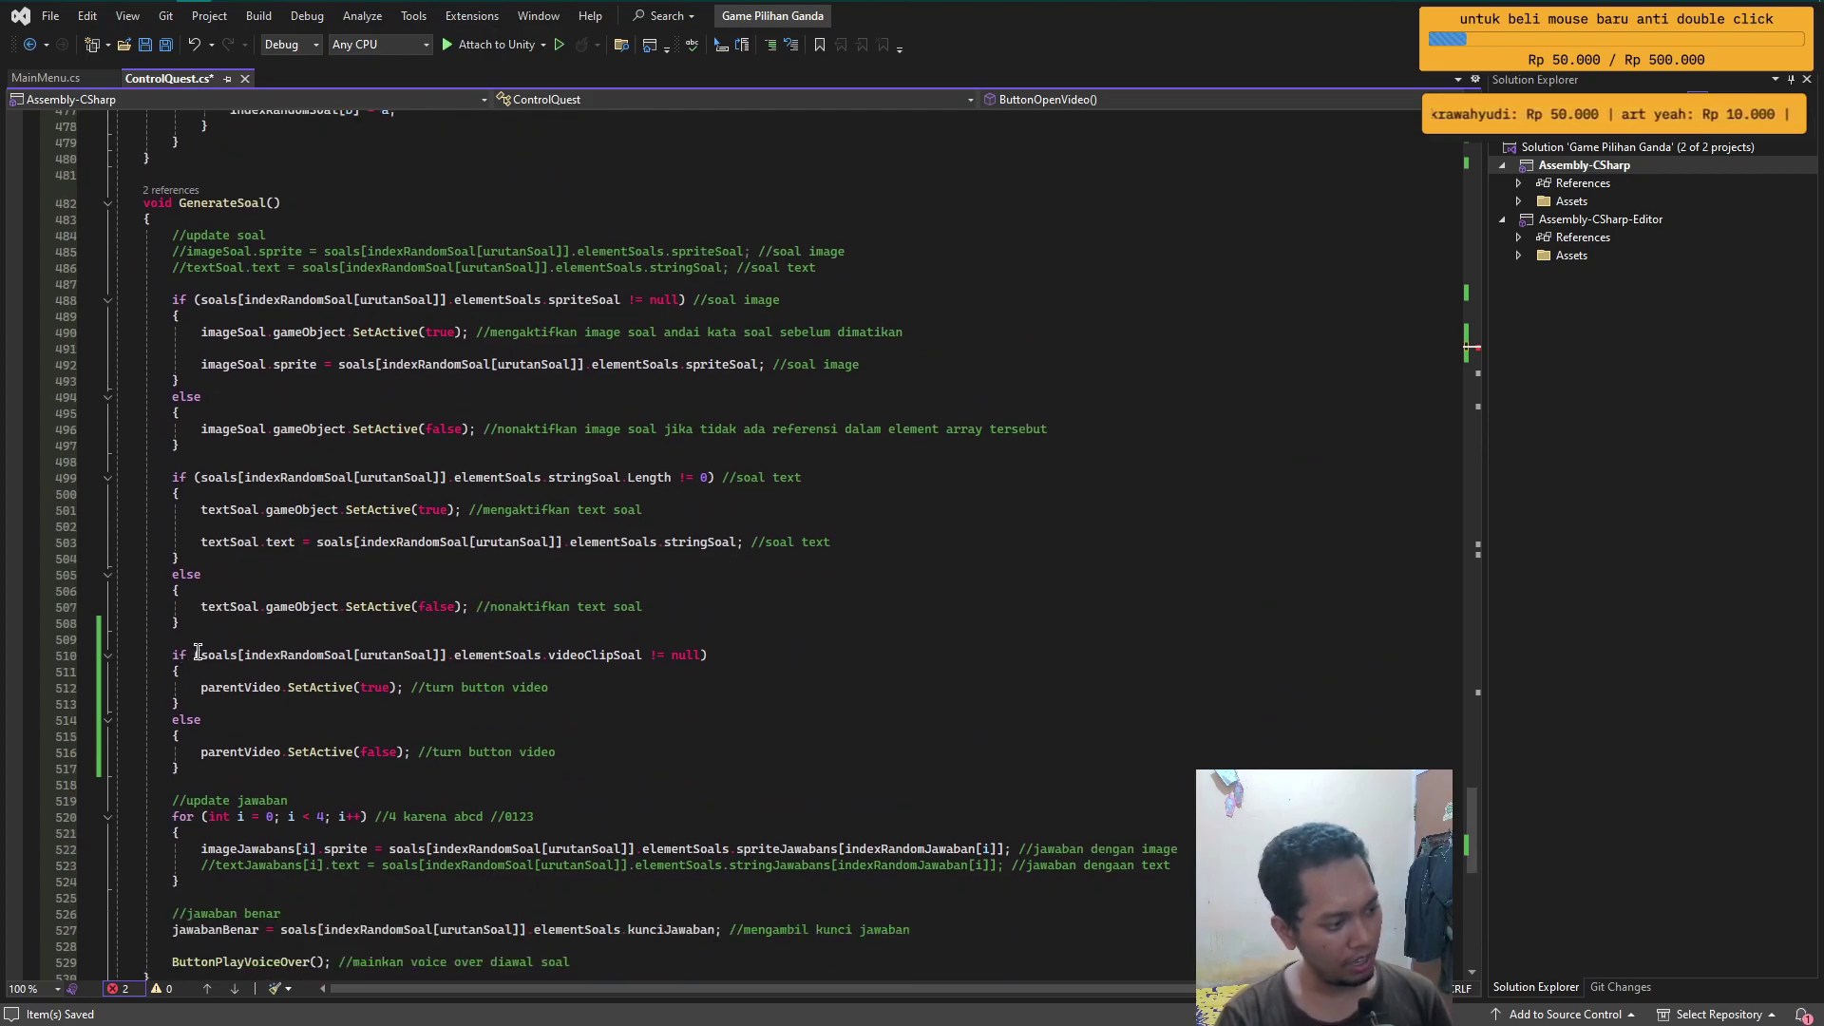
{"action": "left_click_drag", "start_coordinate": [200, 654], "coordinate": [641, 654]}
{"action": "key", "text": "ctrl+c"}
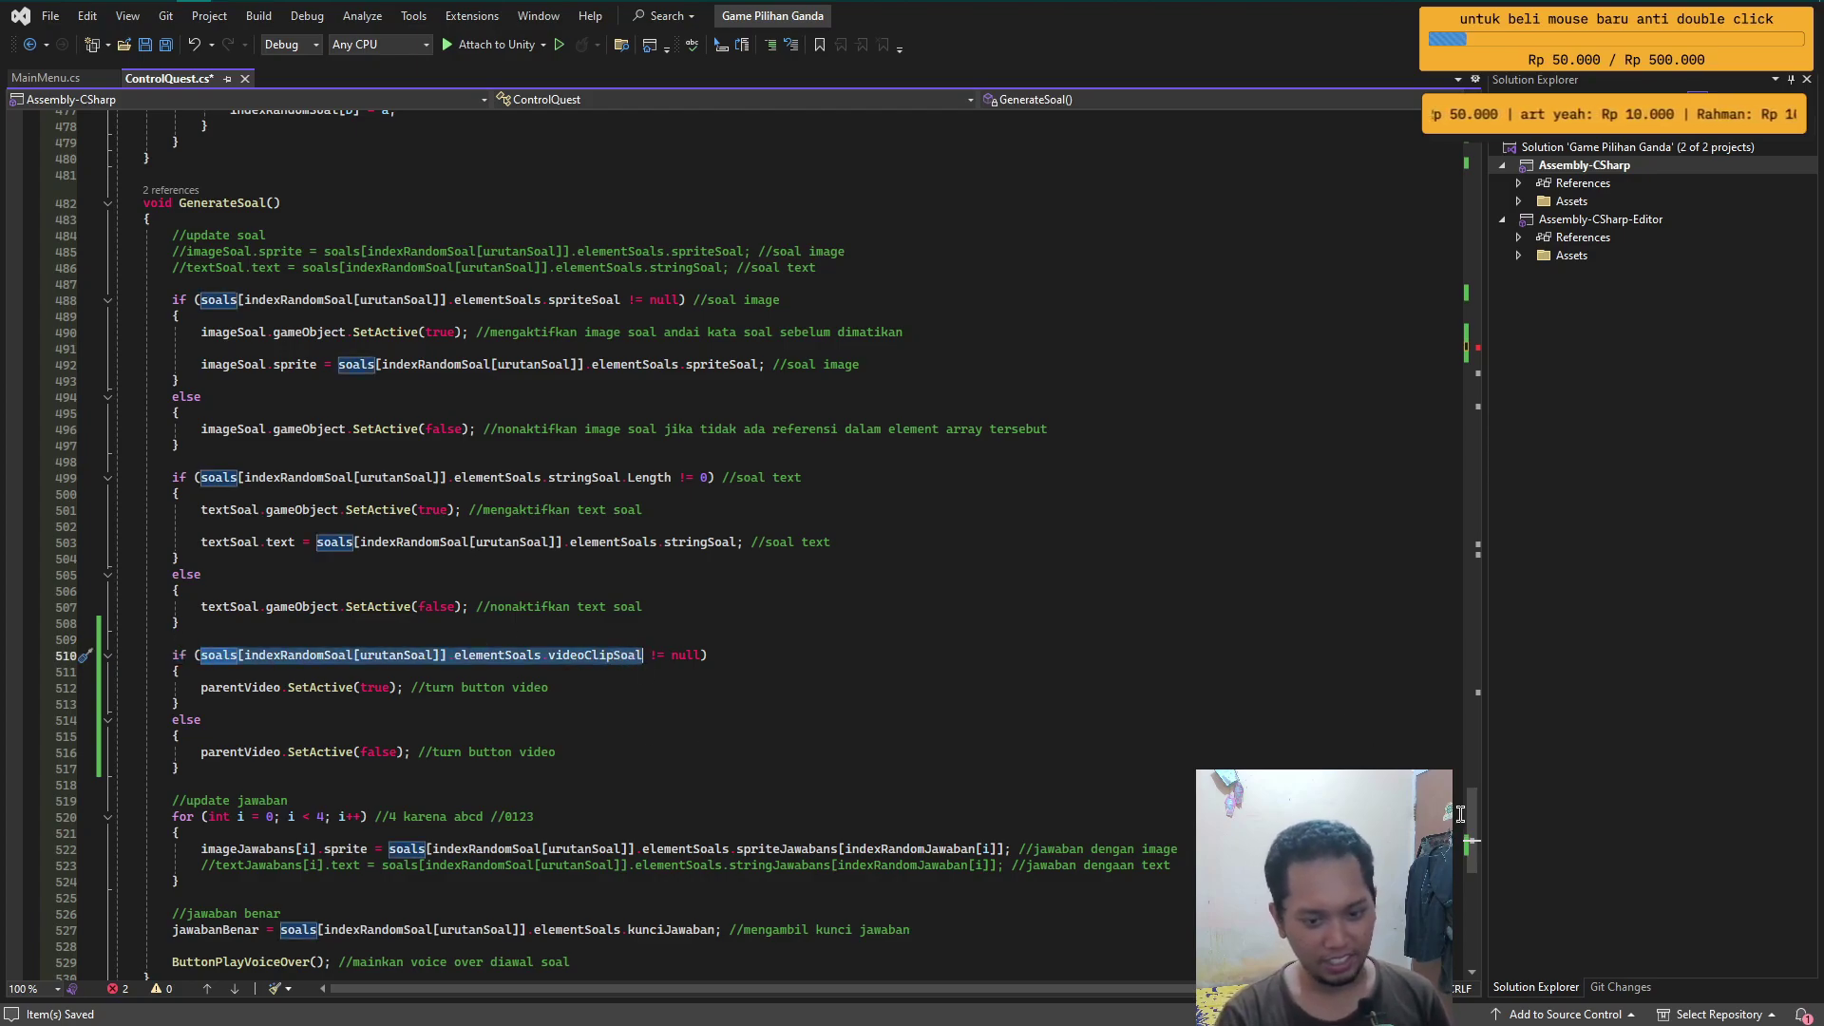
{"action": "left_click_drag", "start_coordinate": [1471, 832], "coordinate": [1471, 262]}
{"action": "scroll", "coordinate": [574, 780], "scroll_direction": "down", "scroll_amount": 13}
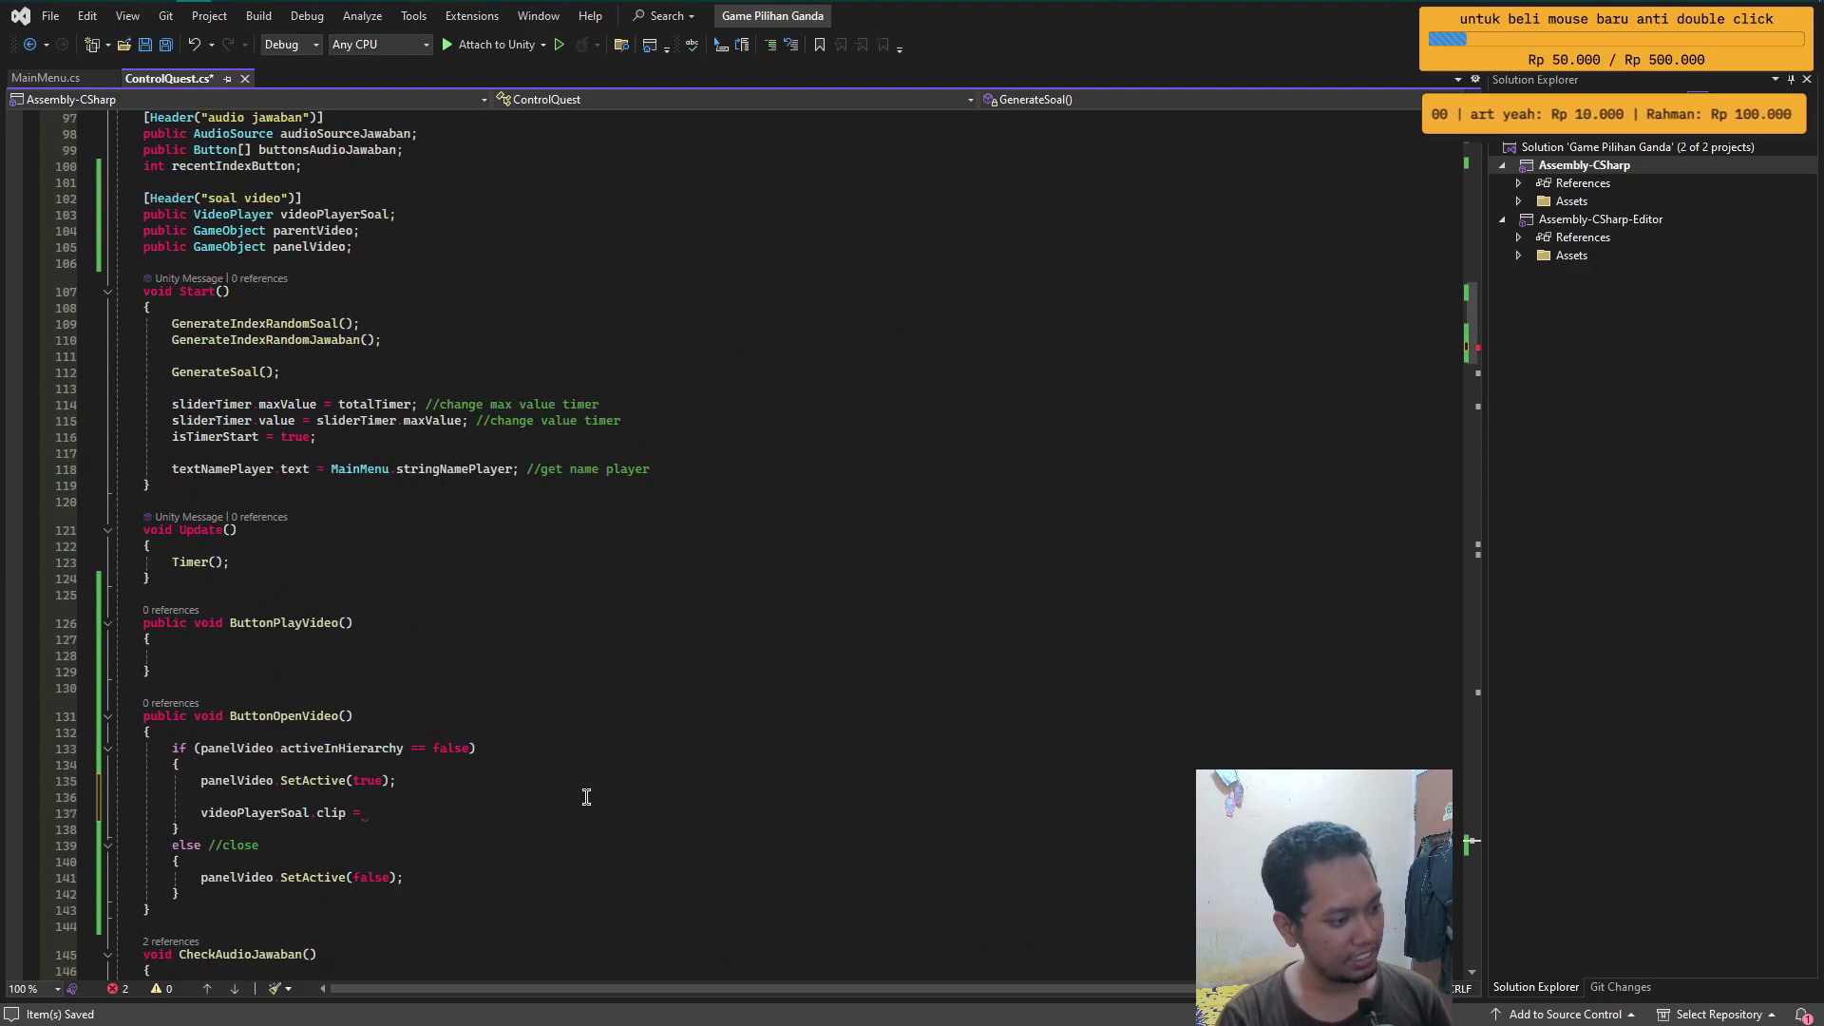
{"action": "scroll", "coordinate": [580, 787], "scroll_direction": "down", "scroll_amount": 6}
- In ButtonOpenVideo, set videoPlayerSoal.clip to the current question's videoClipSoal
{"action": "left_click", "coordinate": [437, 522]}
{"action": "key", "text": "ctrl+v"}
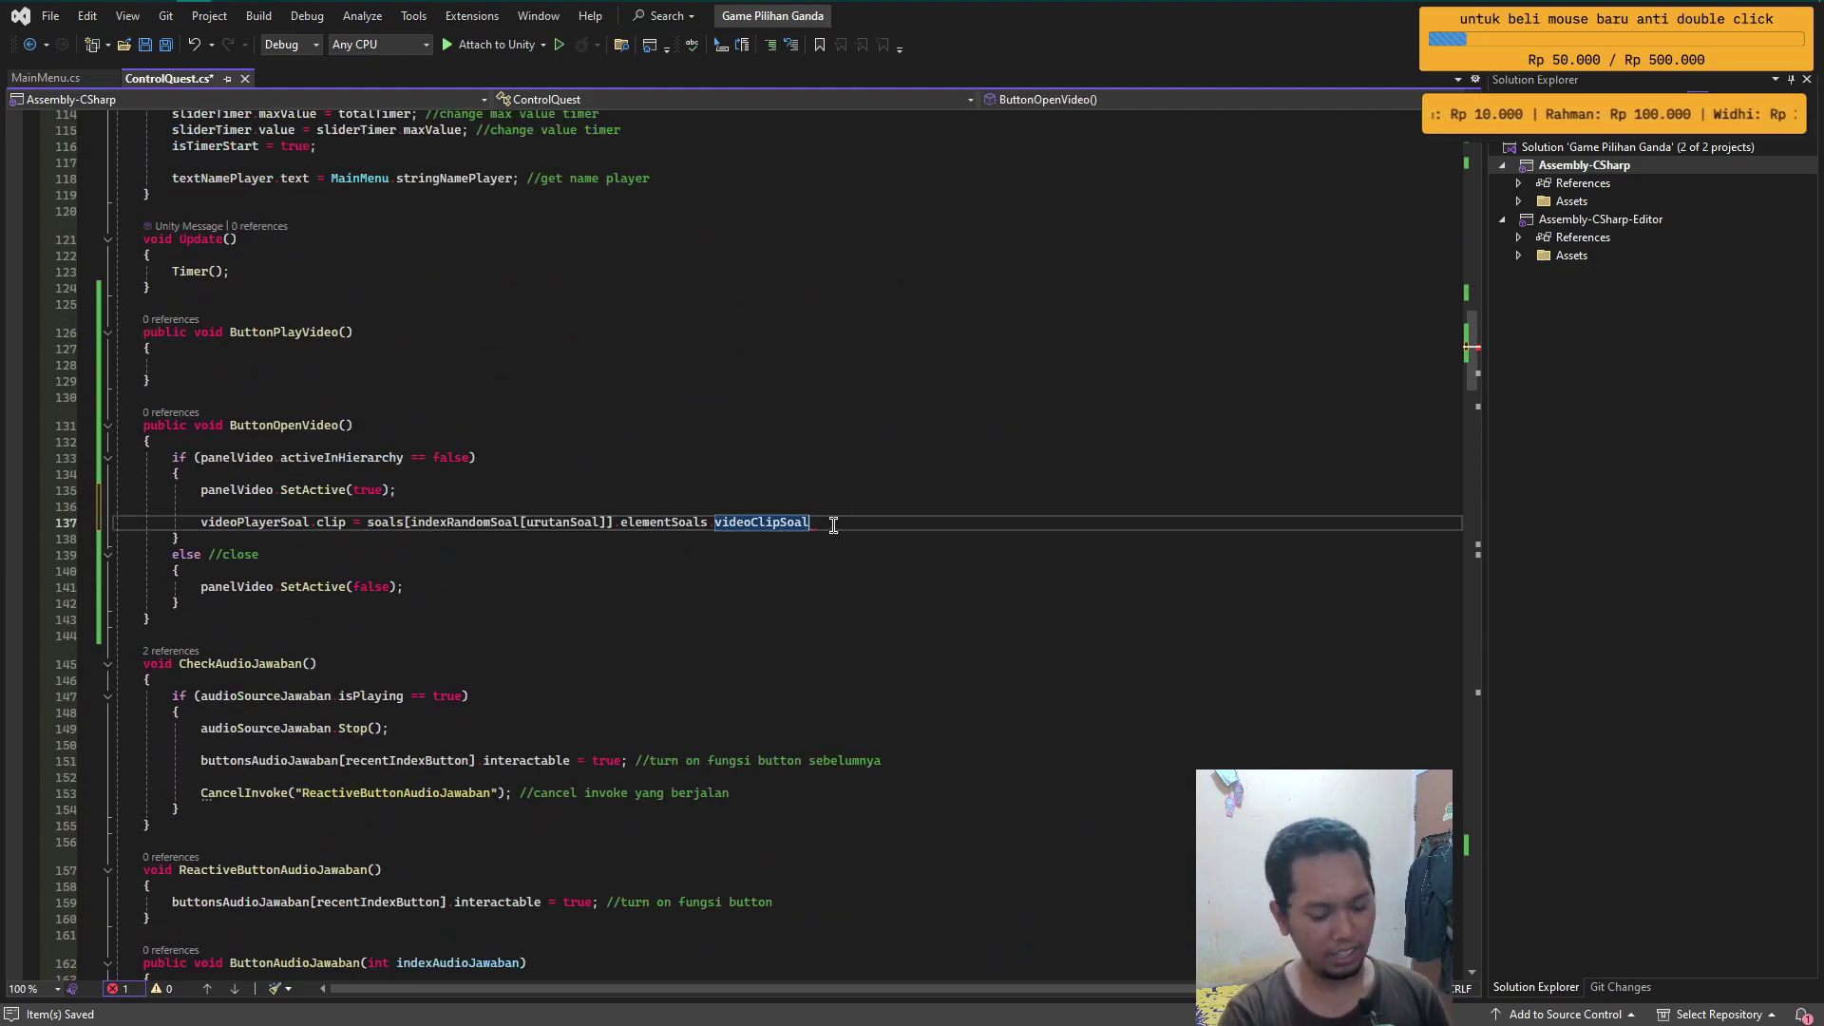
{"action": "type", "text": ";"}
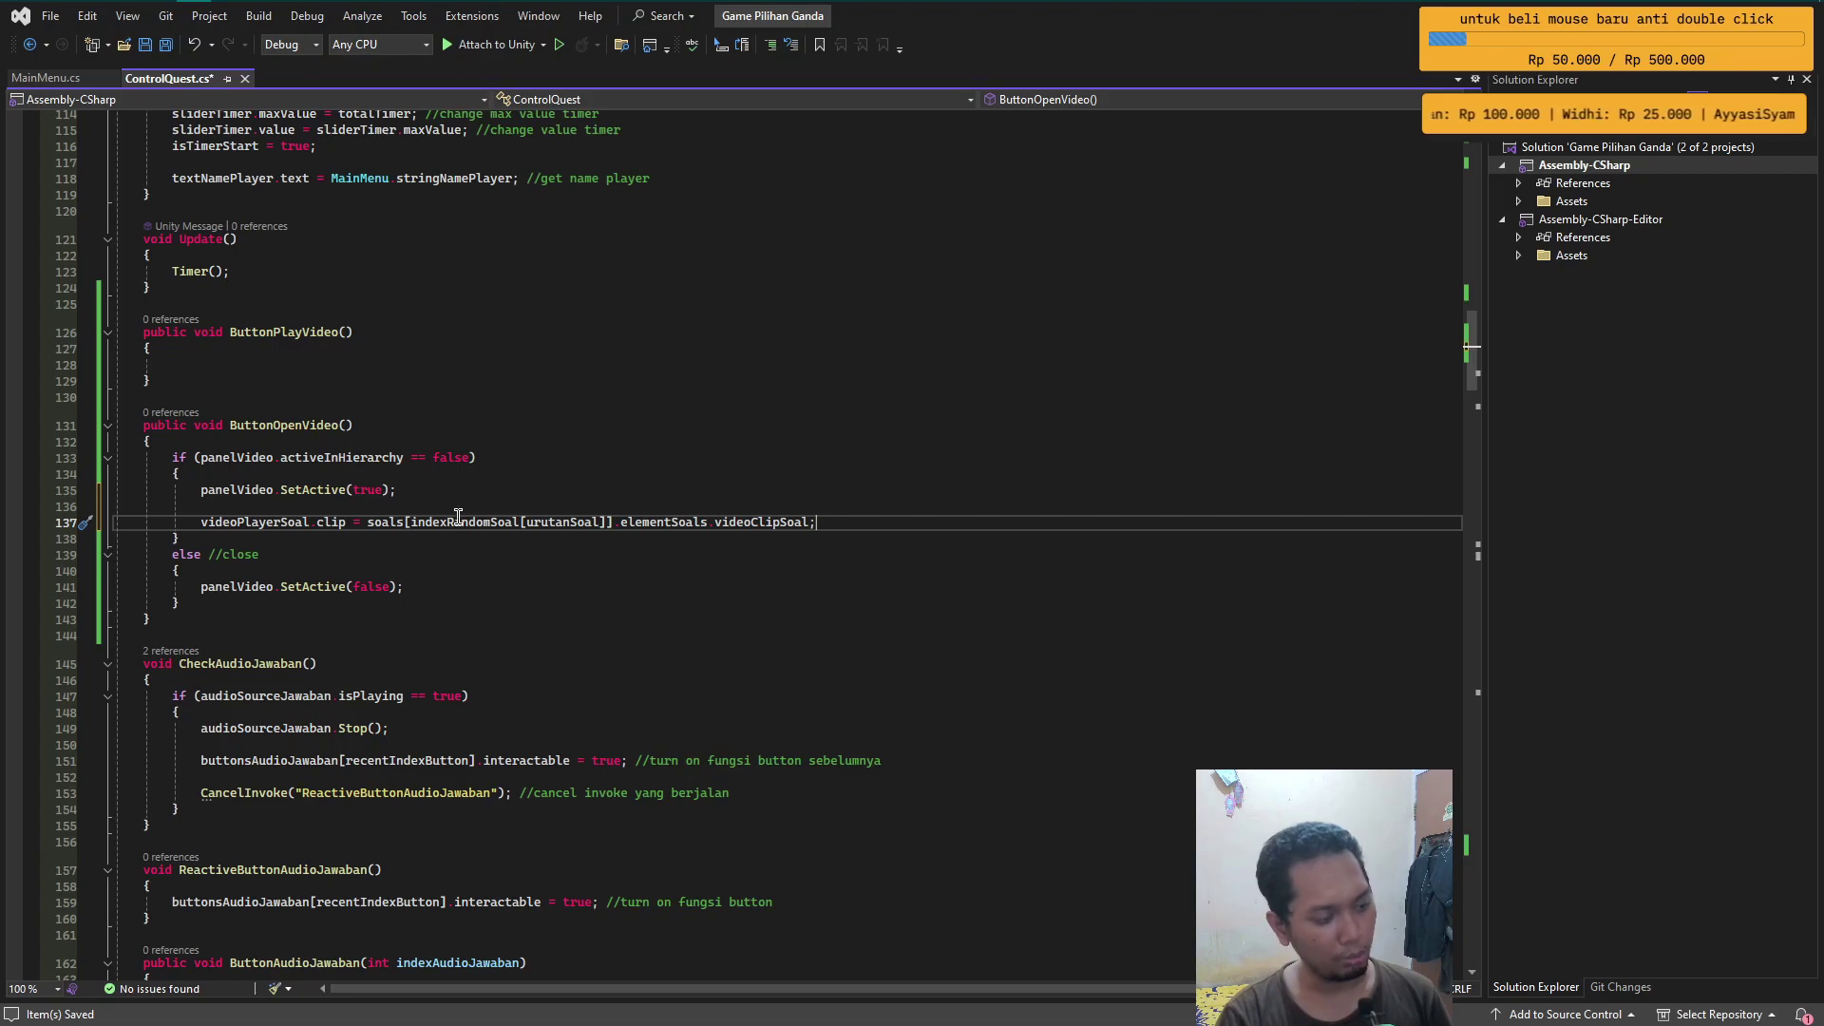
{"action": "double_click", "coordinate": [457, 523]}
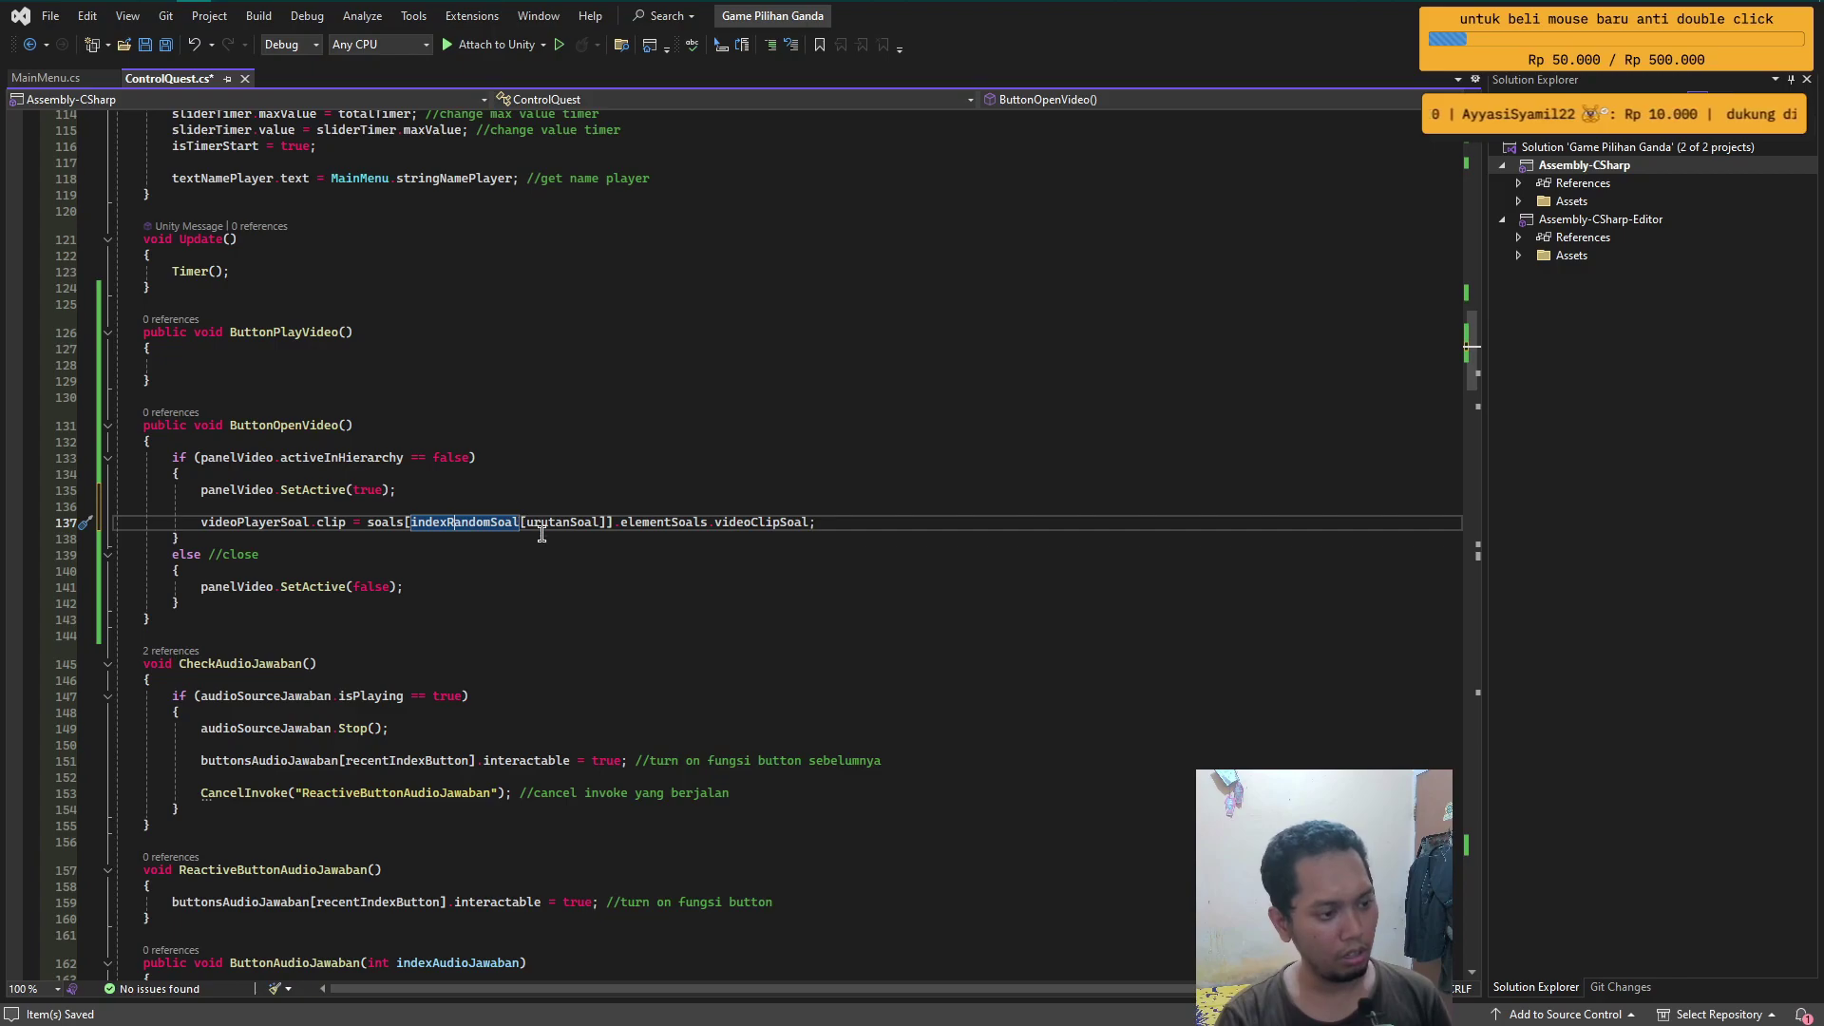
- Comment the clip assignment with //set clip video and save the script
{"action": "left_click", "coordinate": [869, 529]}
{"action": "type", "text": "//fill clip video"}
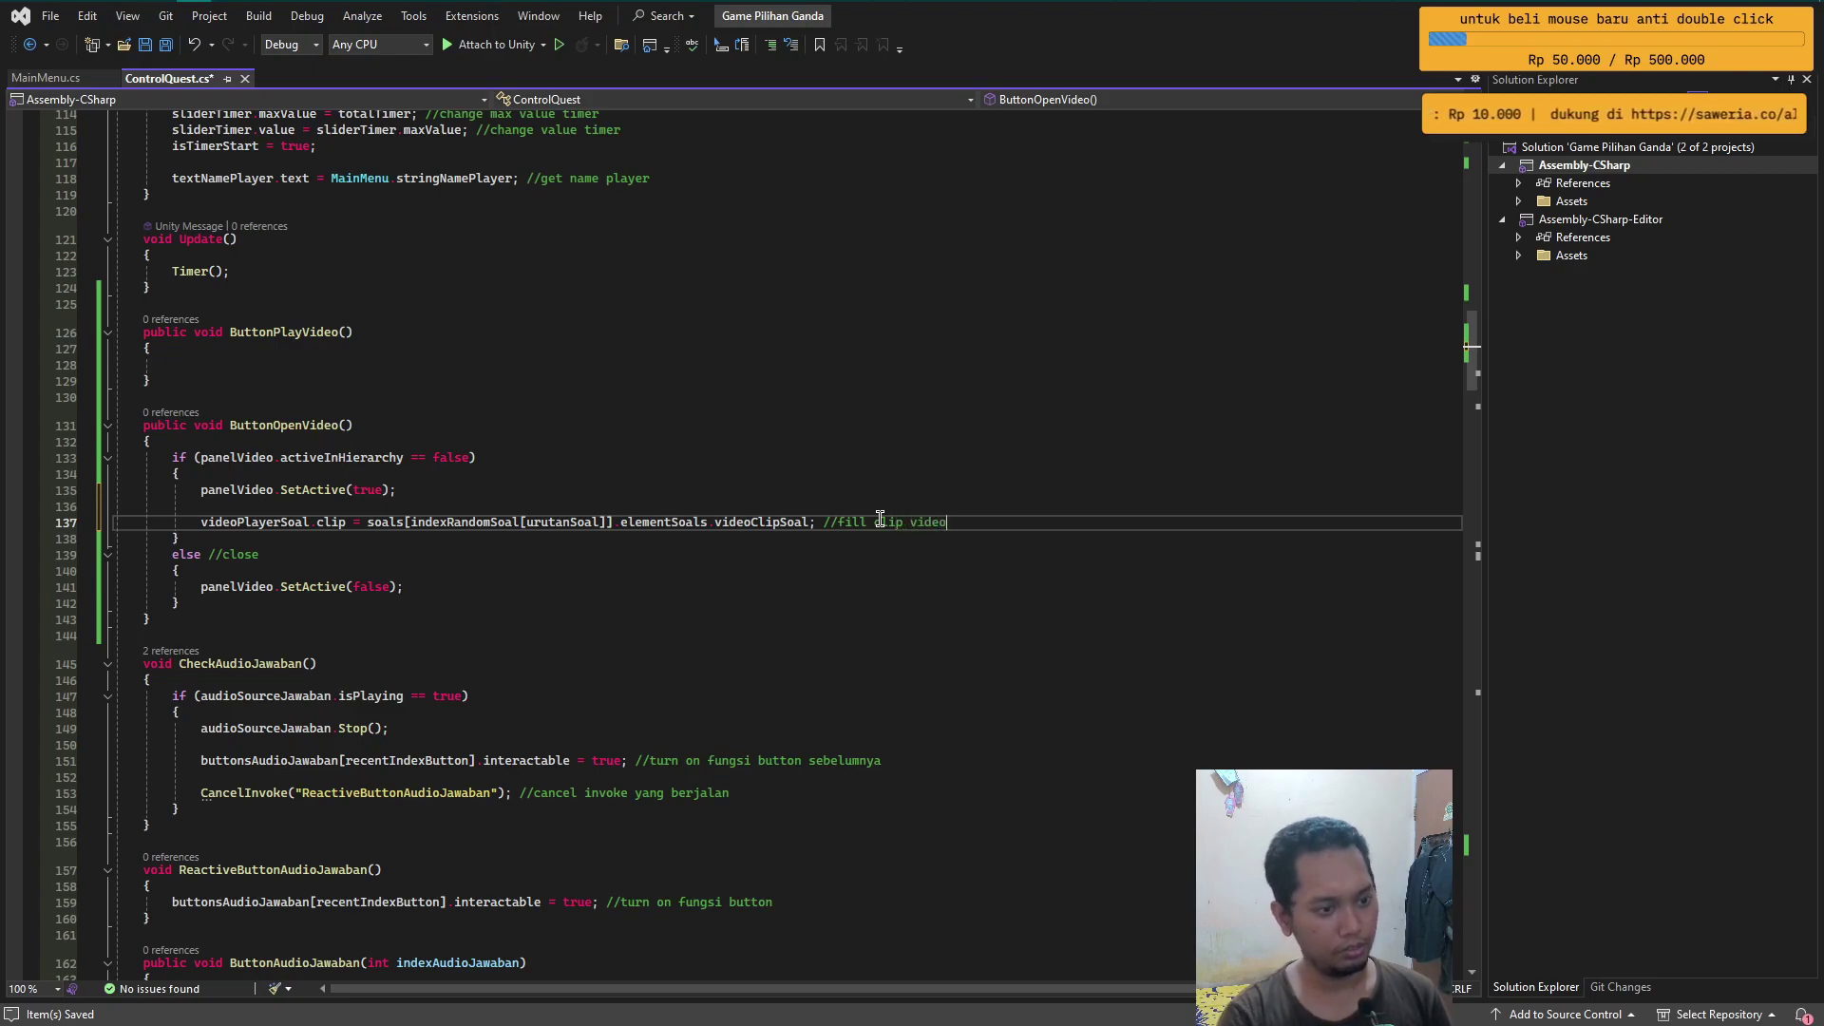
{"action": "key", "text": "ctrl+s"}
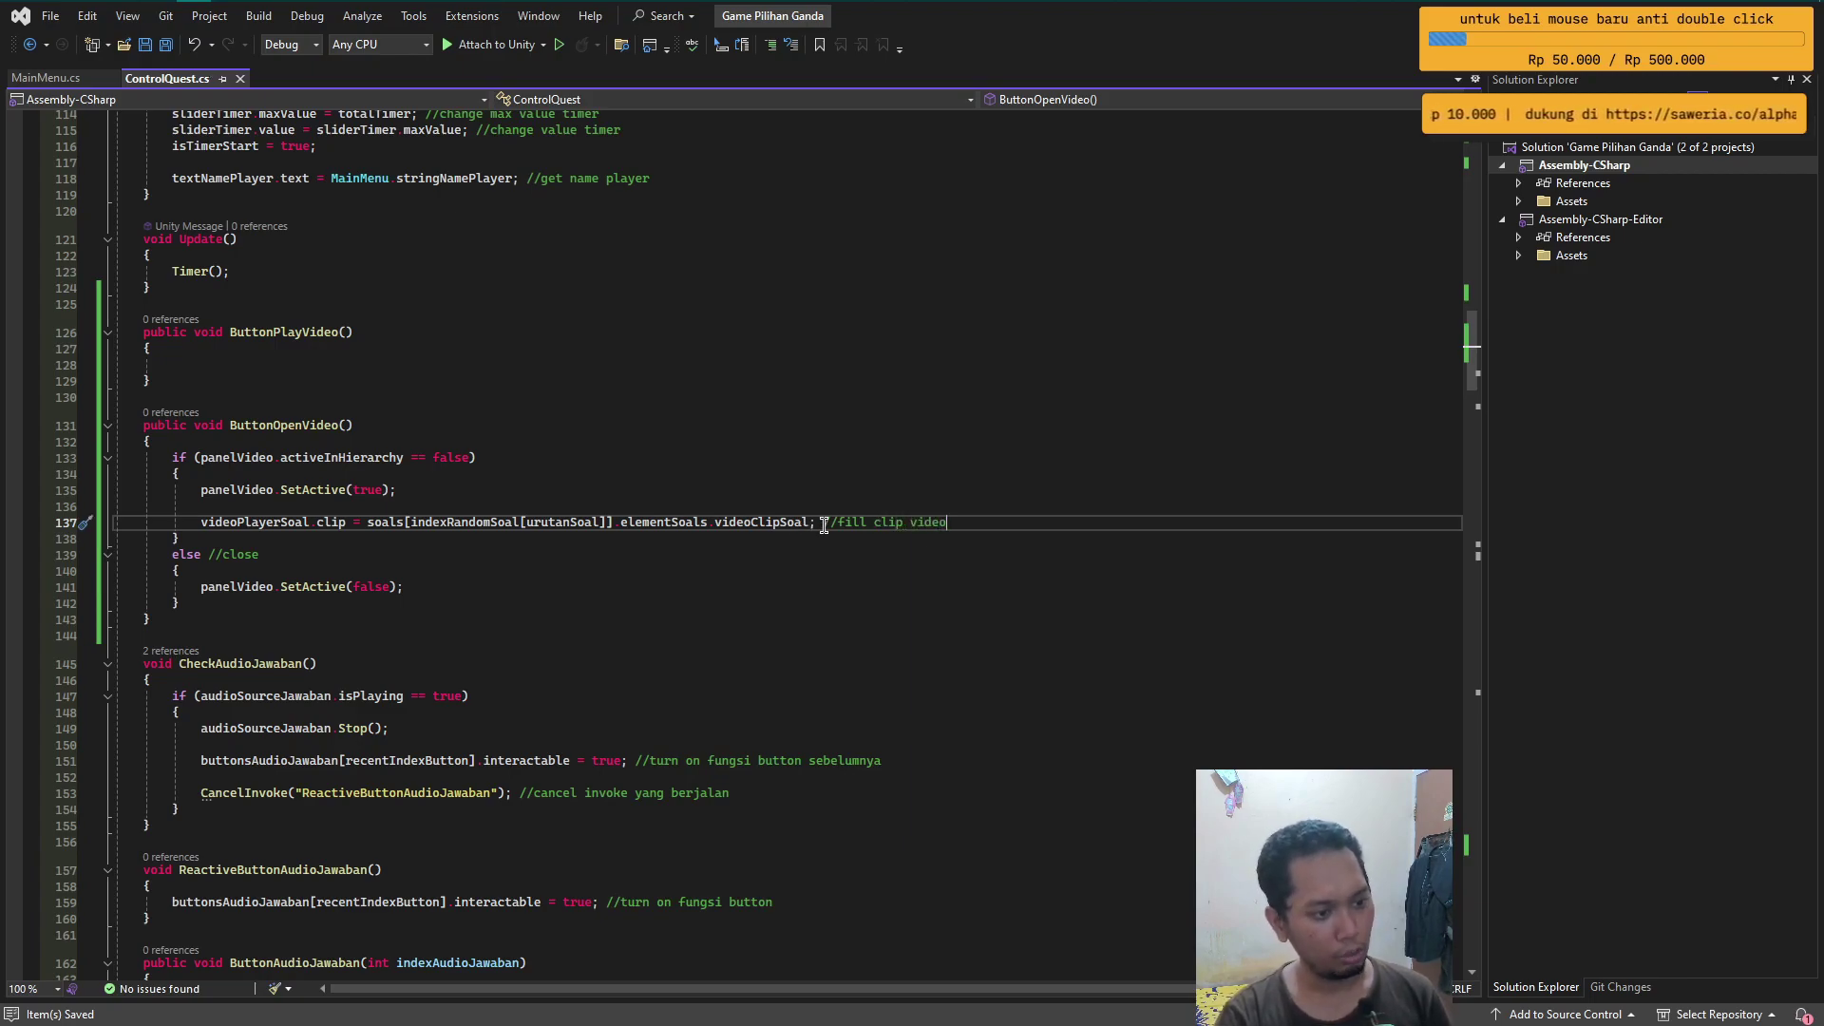
{"action": "key", "text": "BackSpace"}
{"action": "key", "text": "BackSpace"}
{"action": "key", "text": "BackSpace"}
{"action": "key", "text": "Delete"}
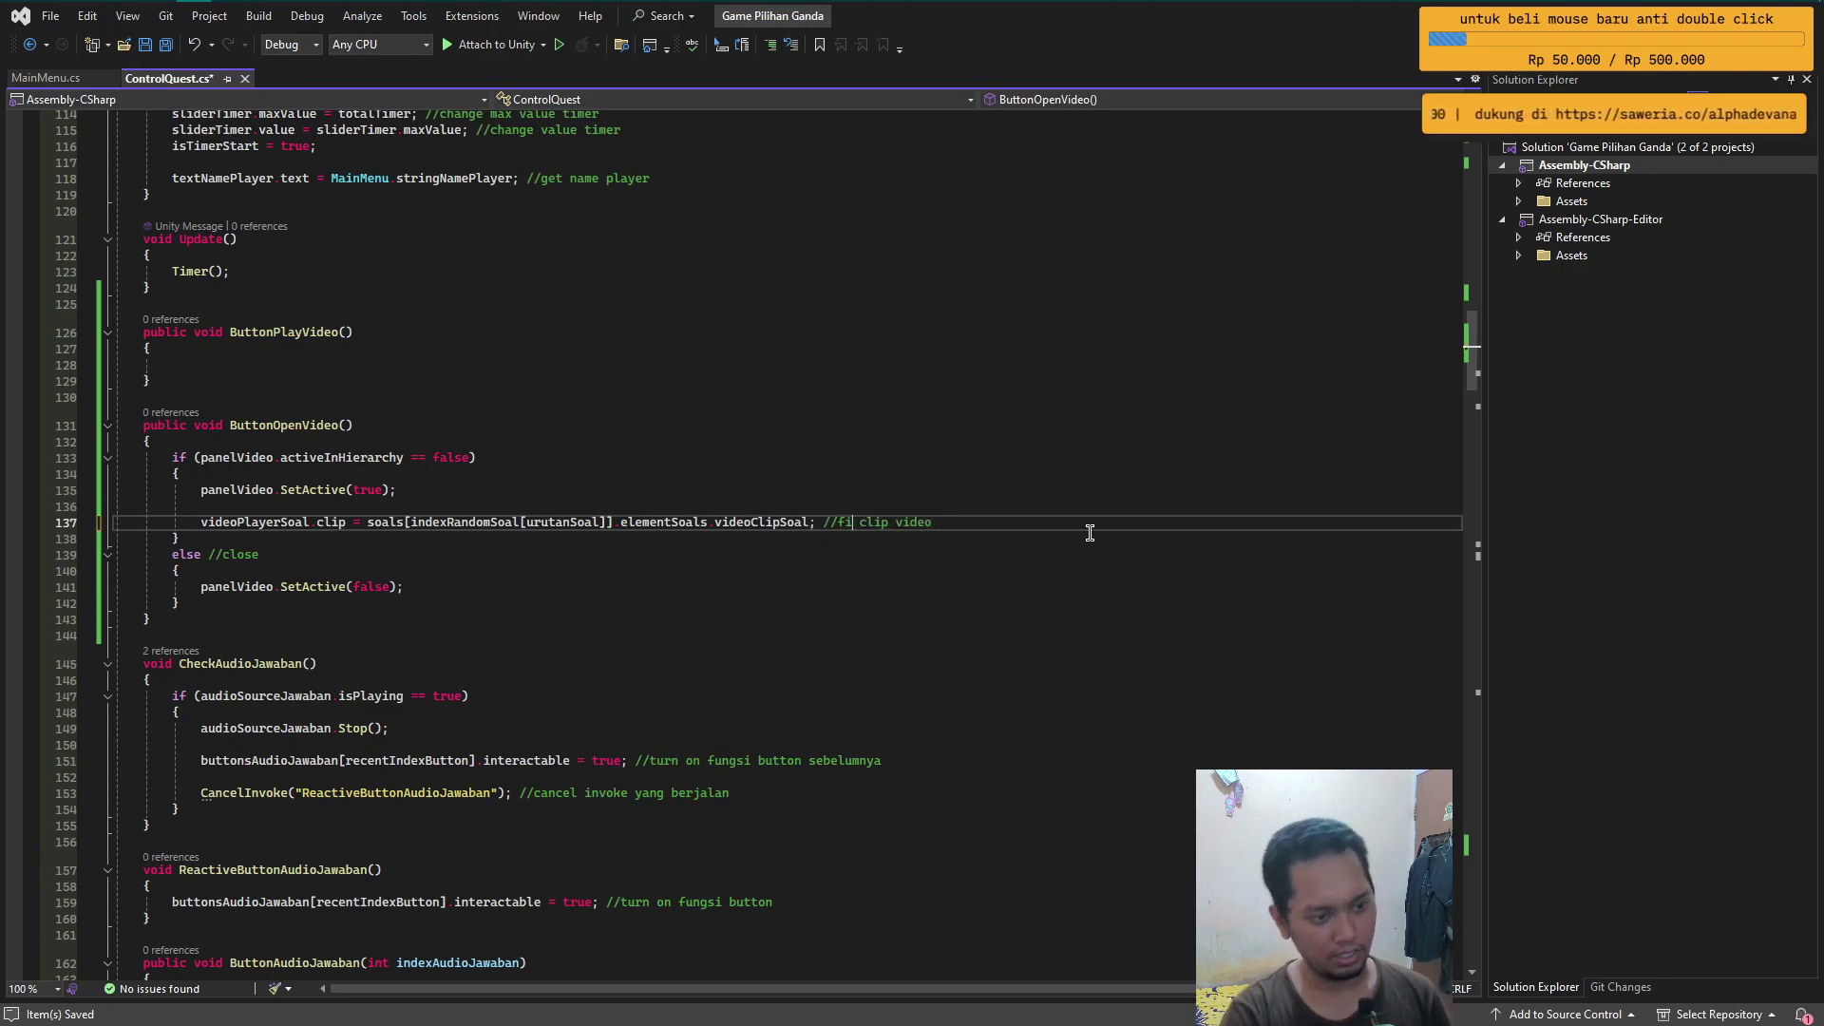
{"action": "type", "text": "set"}
{"action": "key", "text": "ctrl+s"}
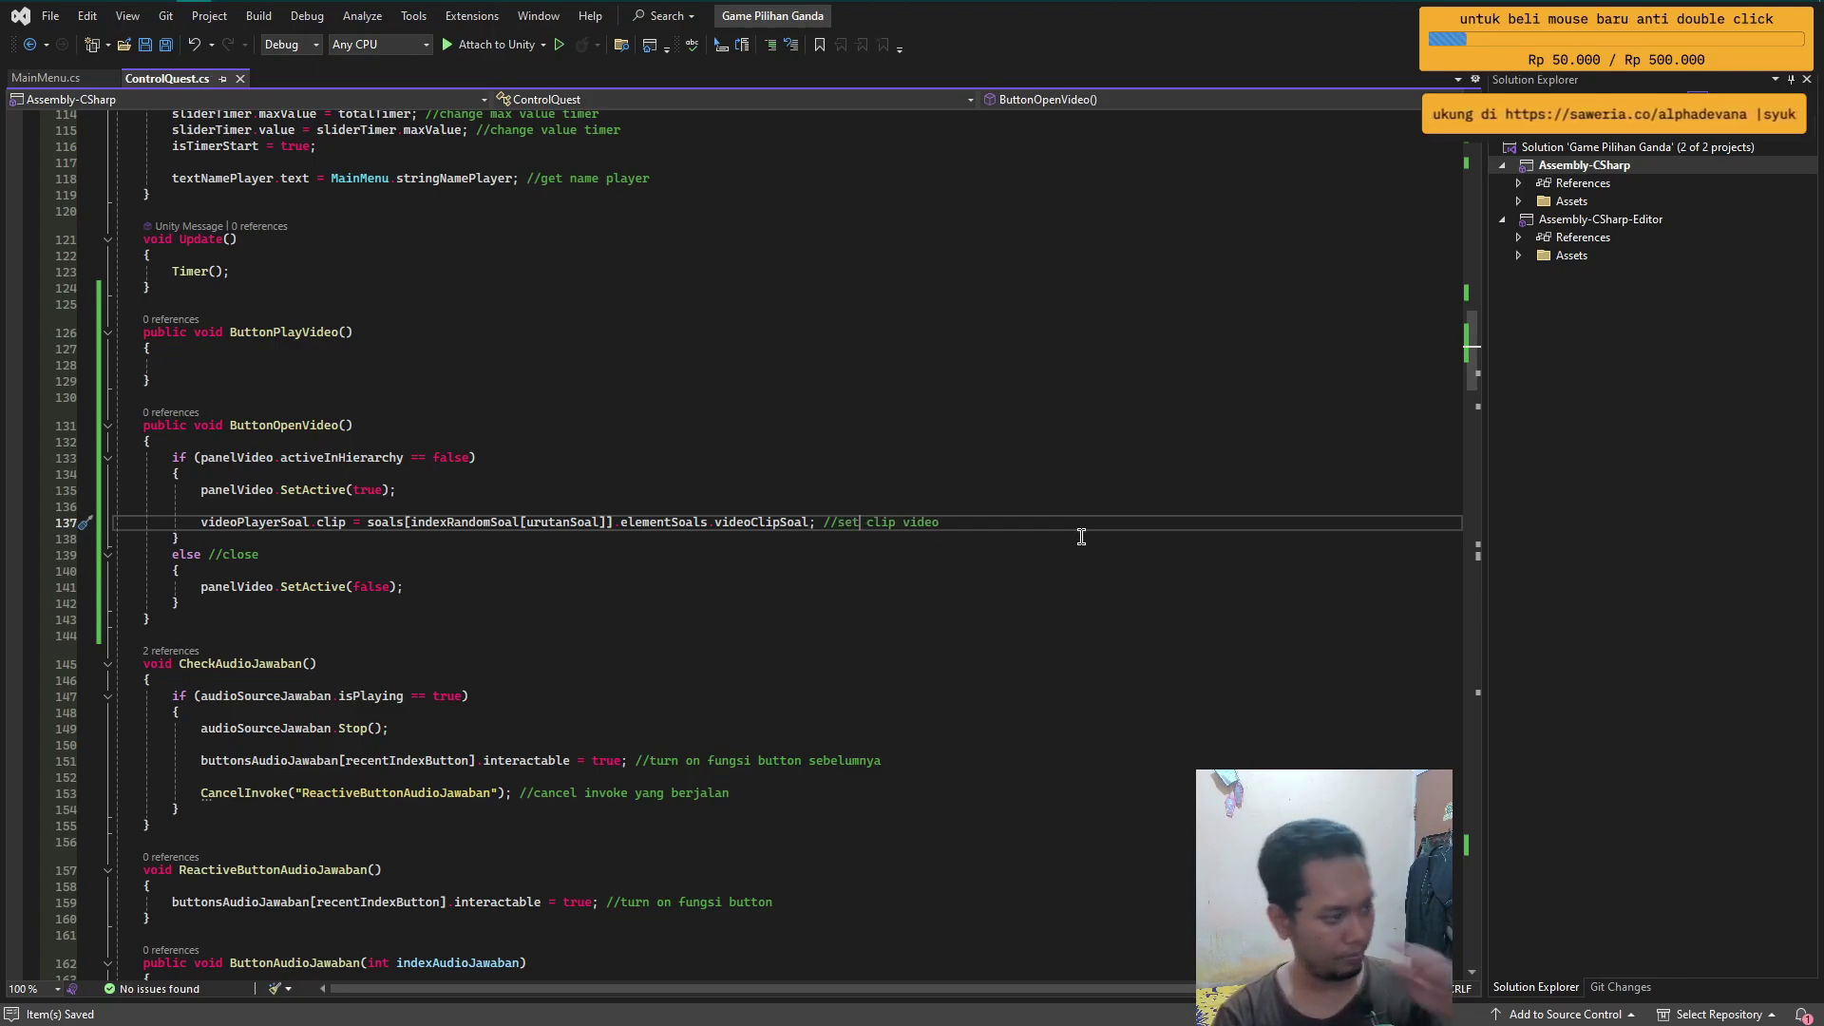
{"action": "left_click", "coordinate": [971, 521]}
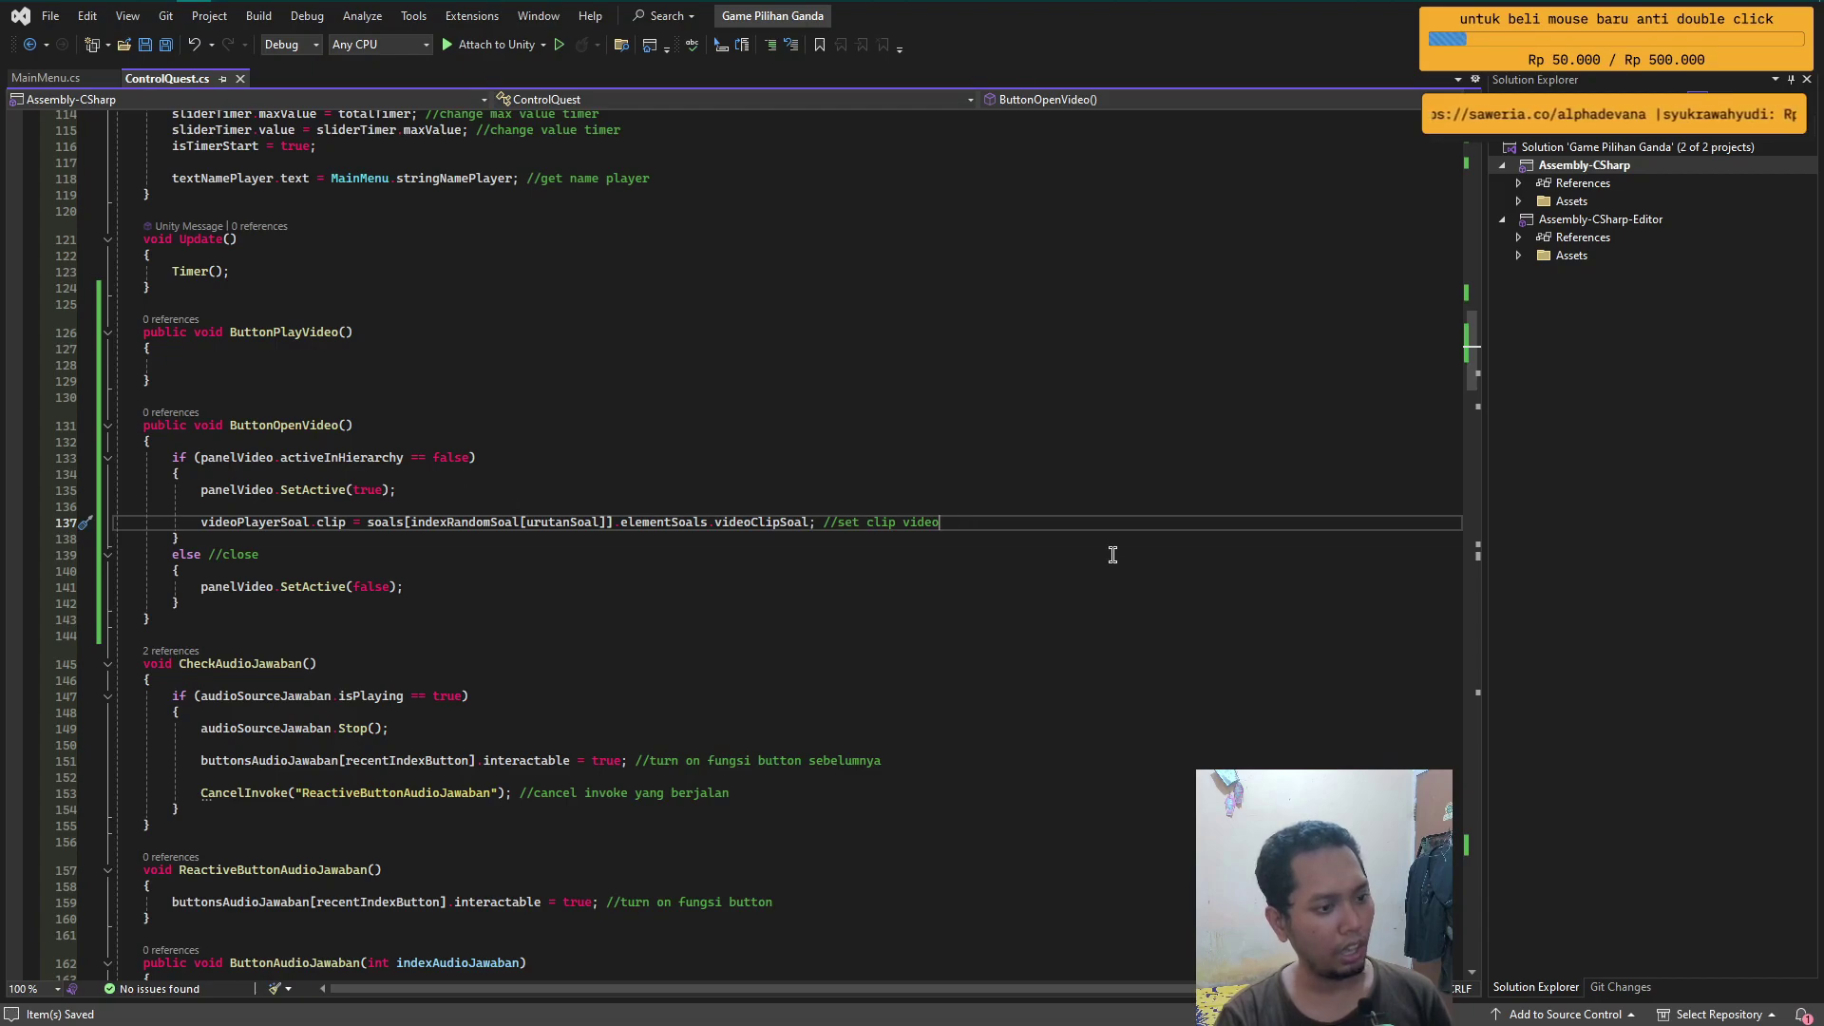
{"action": "scroll", "coordinate": [570, 551], "scroll_direction": "up", "scroll_amount": 2}
{"action": "left_click", "coordinate": [229, 465]}
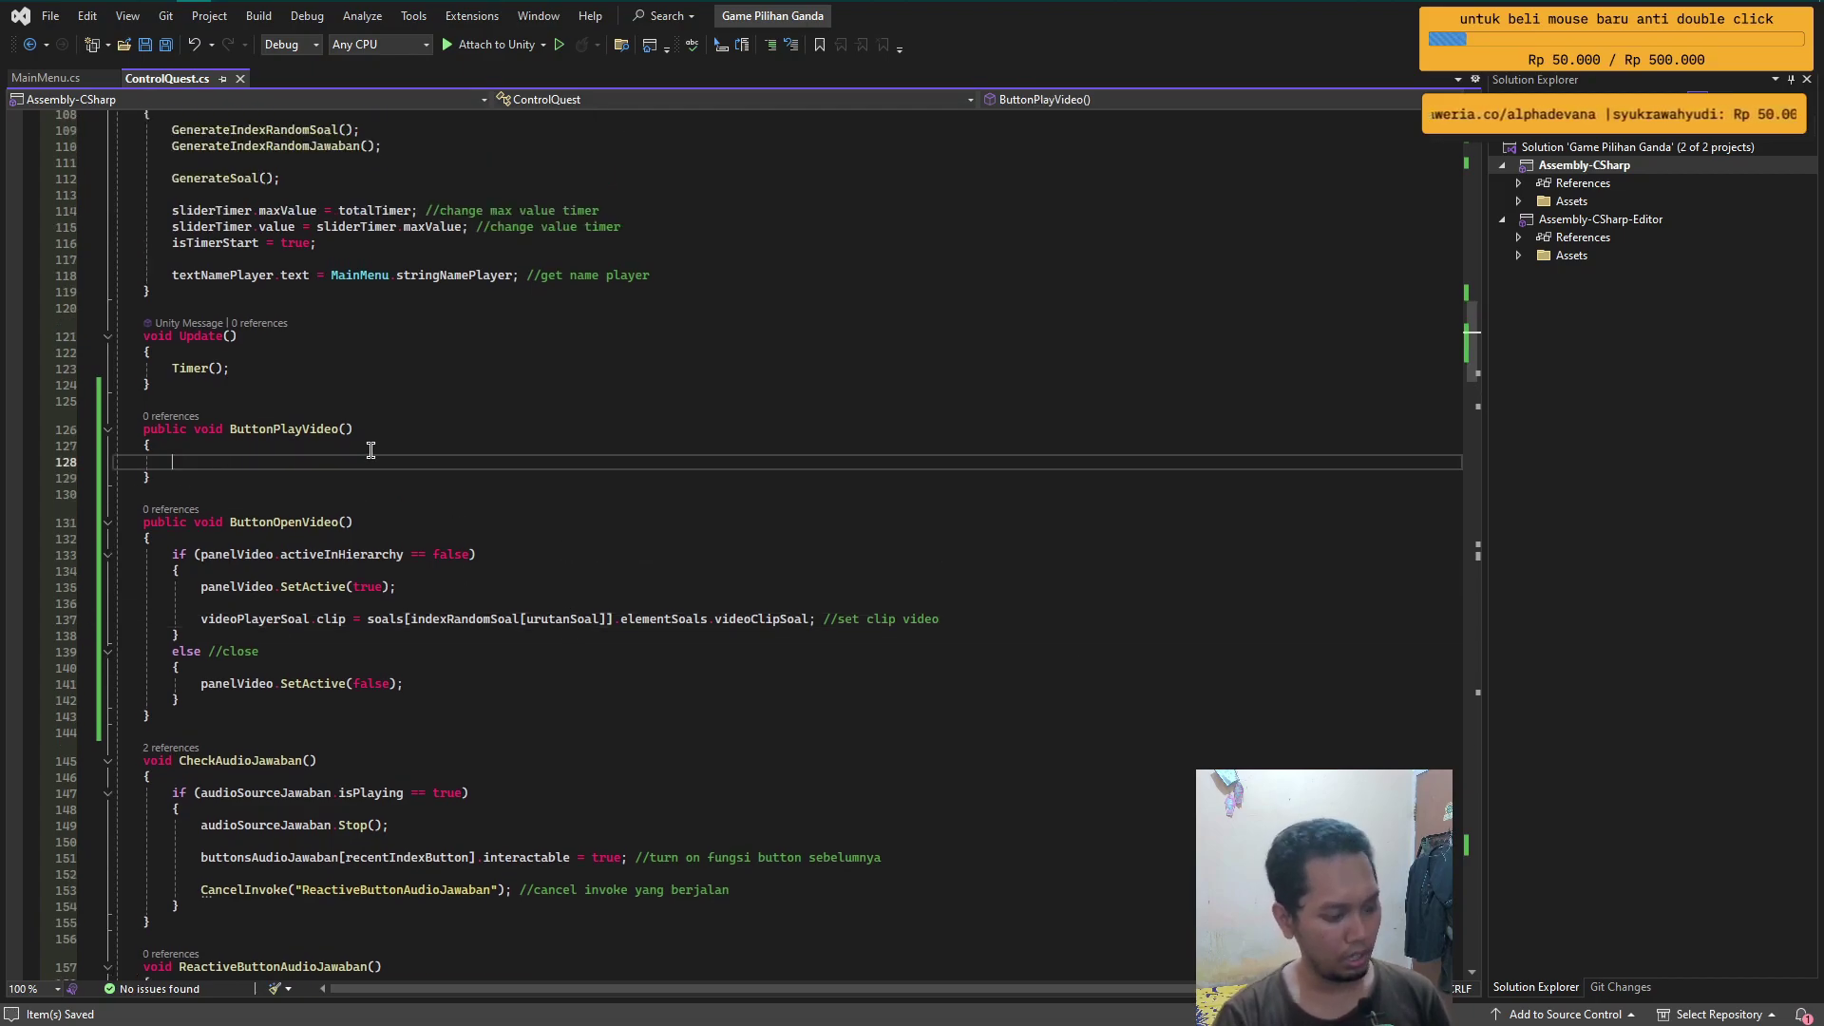
- Add an if (videoPlayerSoal.isPlaying == false) check in ButtonPlayVideo
{"action": "type", "text": "if"}
{"action": "key", "text": "Tab"}
{"action": "key", "text": "Tab"}
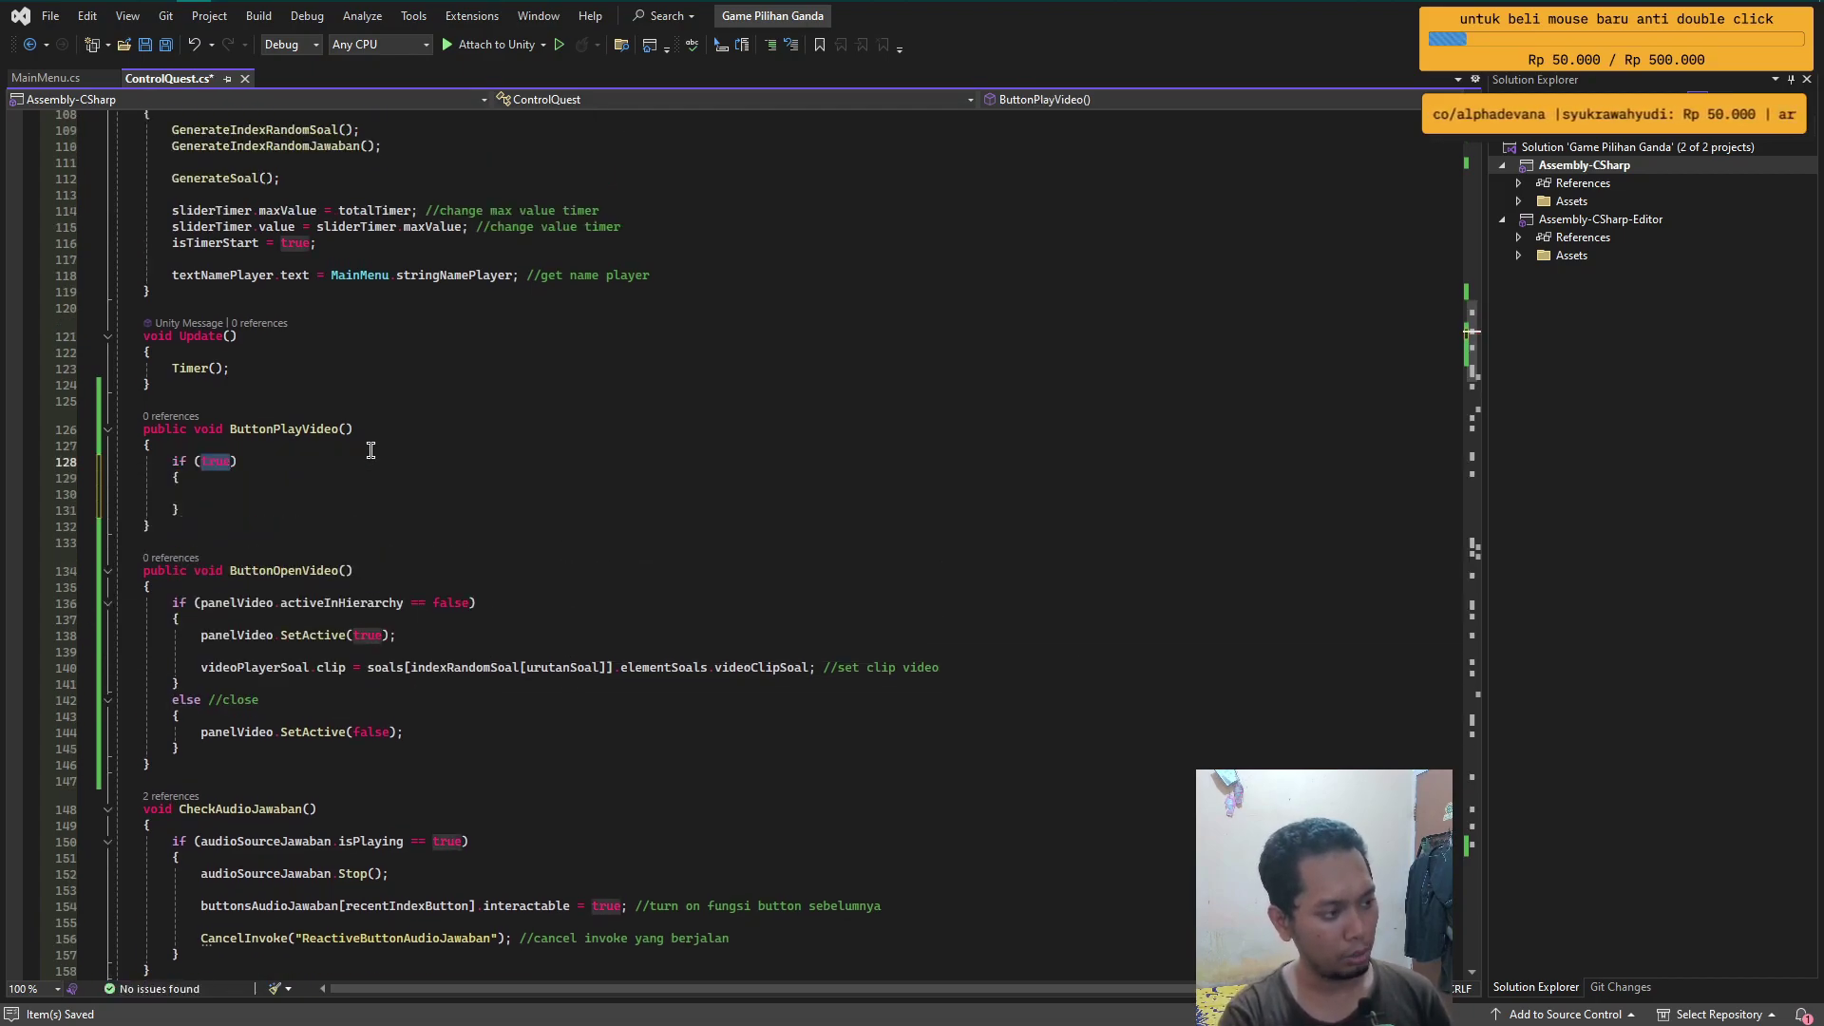
{"action": "type", "text": "v"}
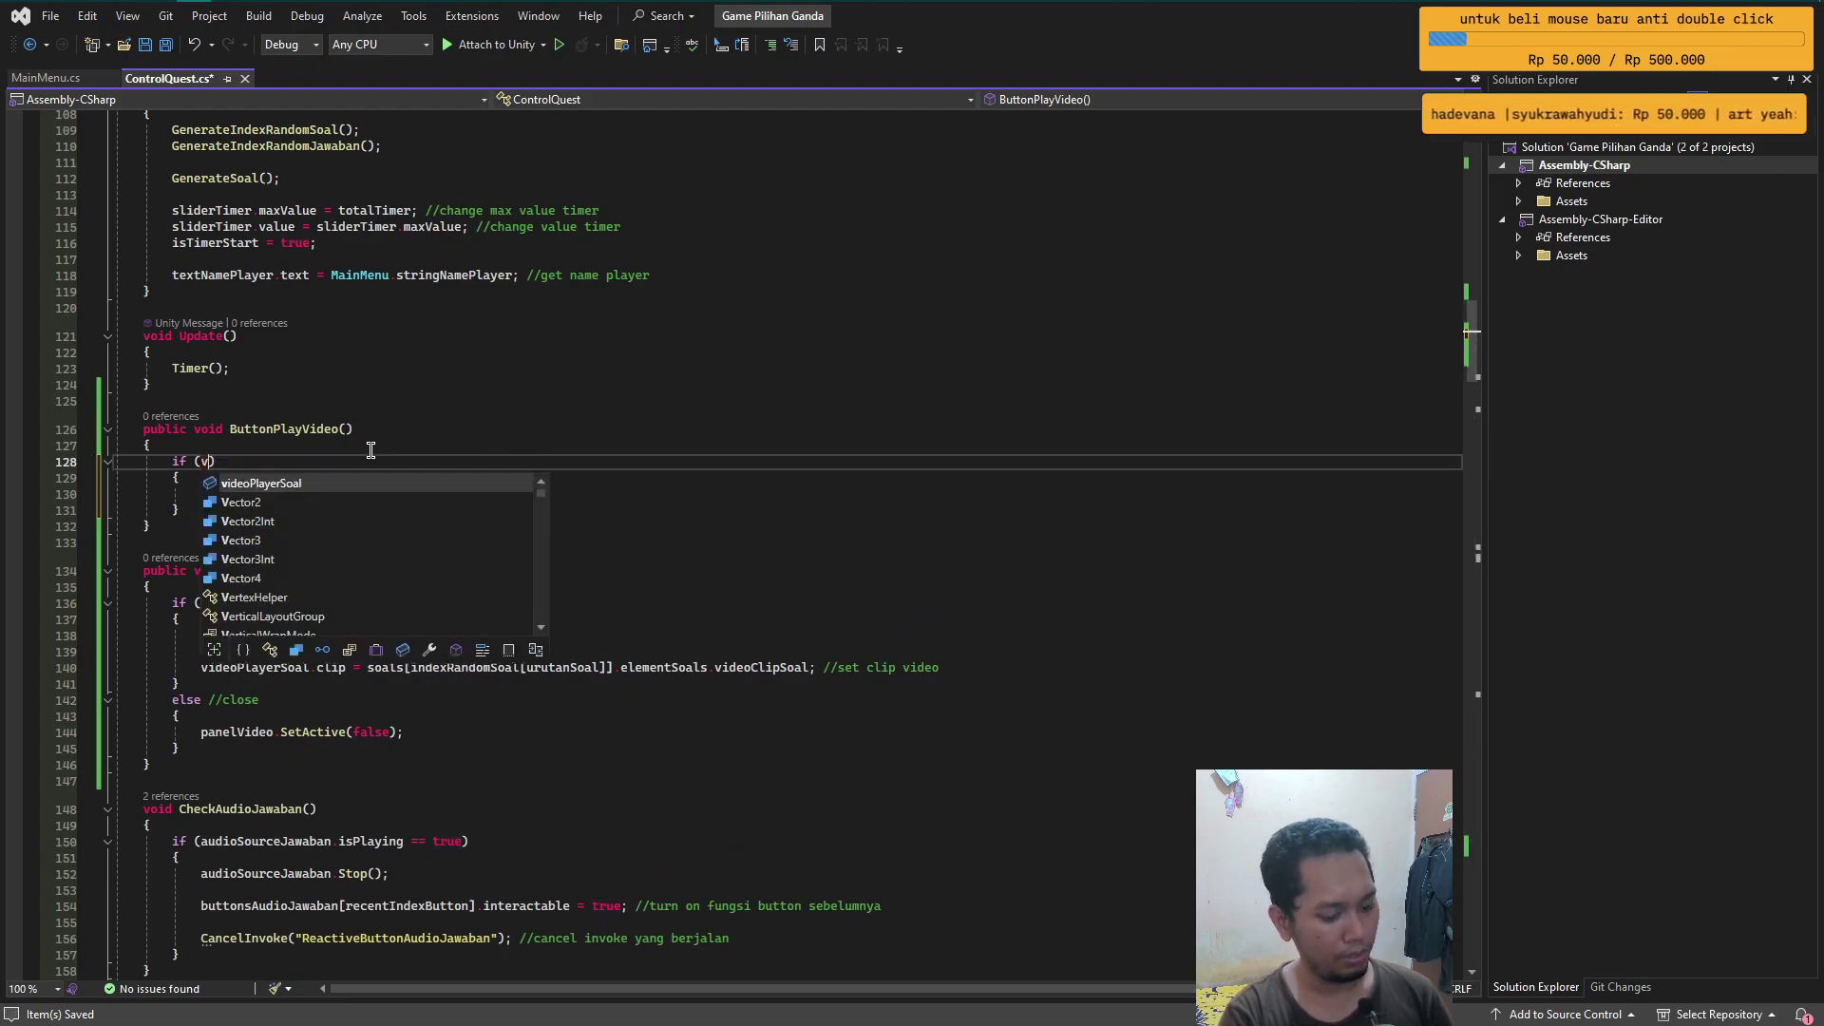
{"action": "type", "text": "ideo"}
{"action": "key", "text": "Tab"}
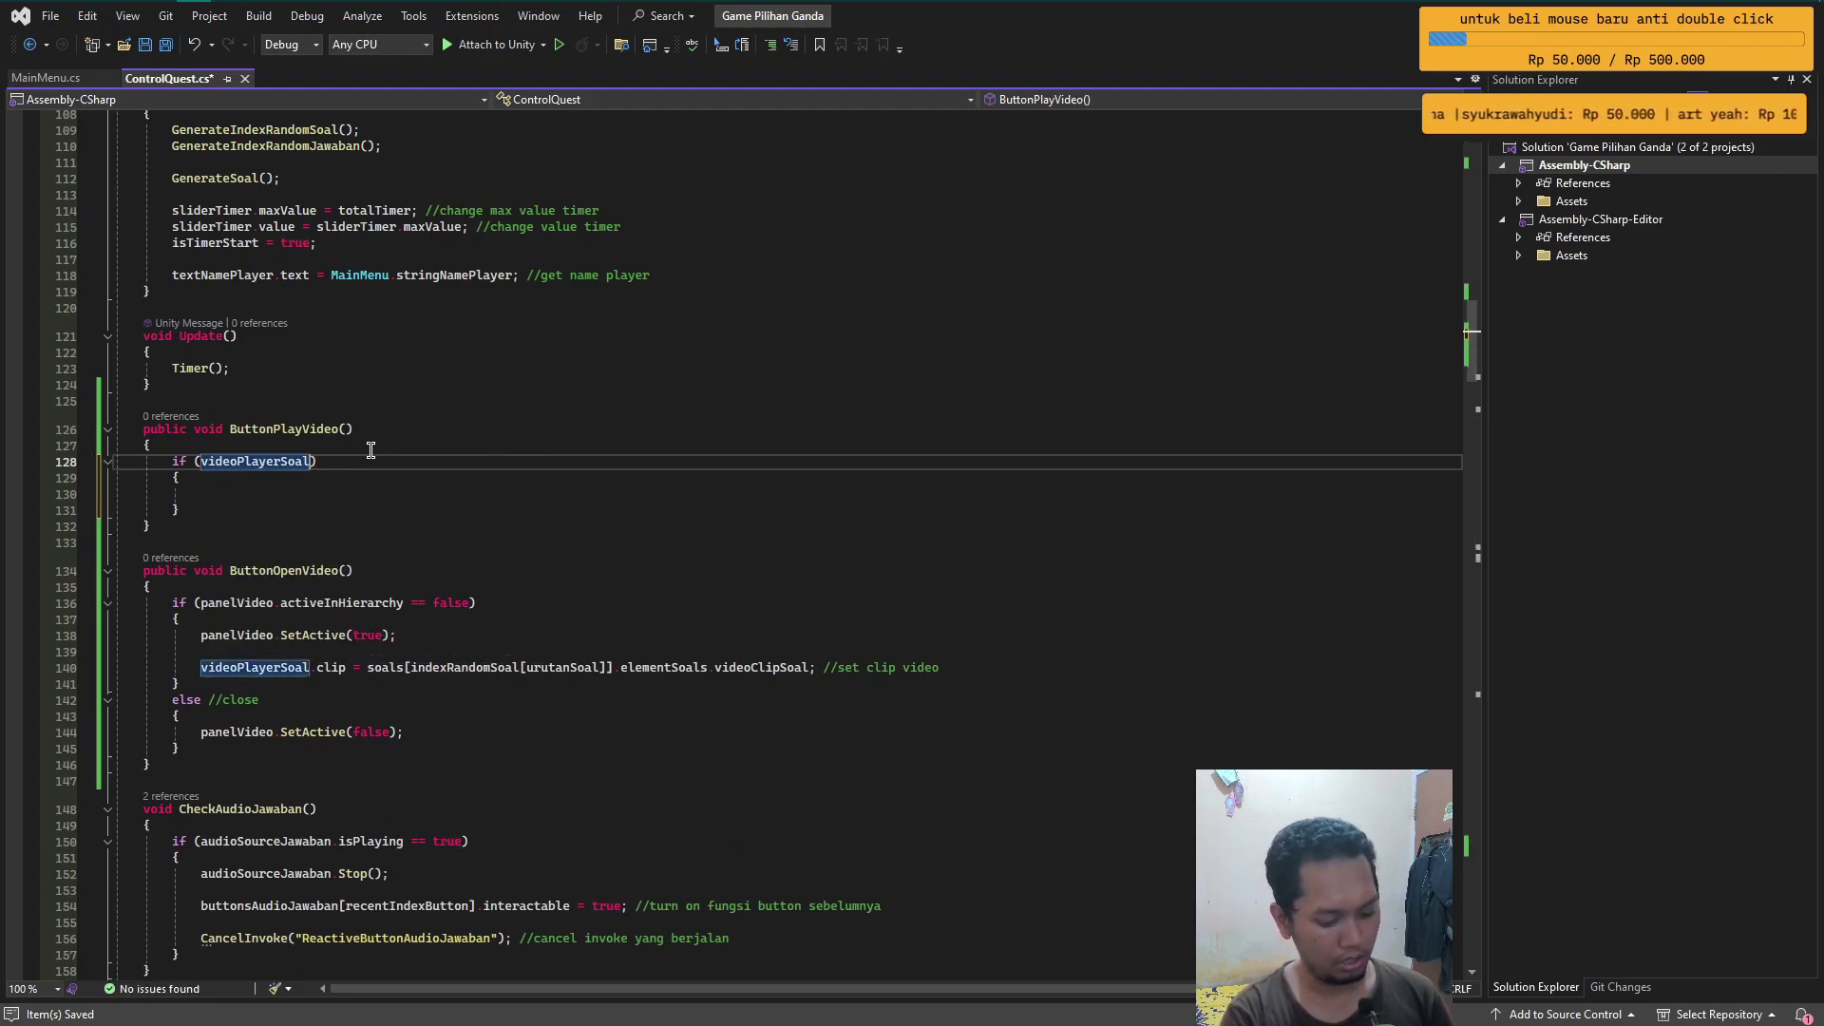
{"action": "type", "text": ".isp"}
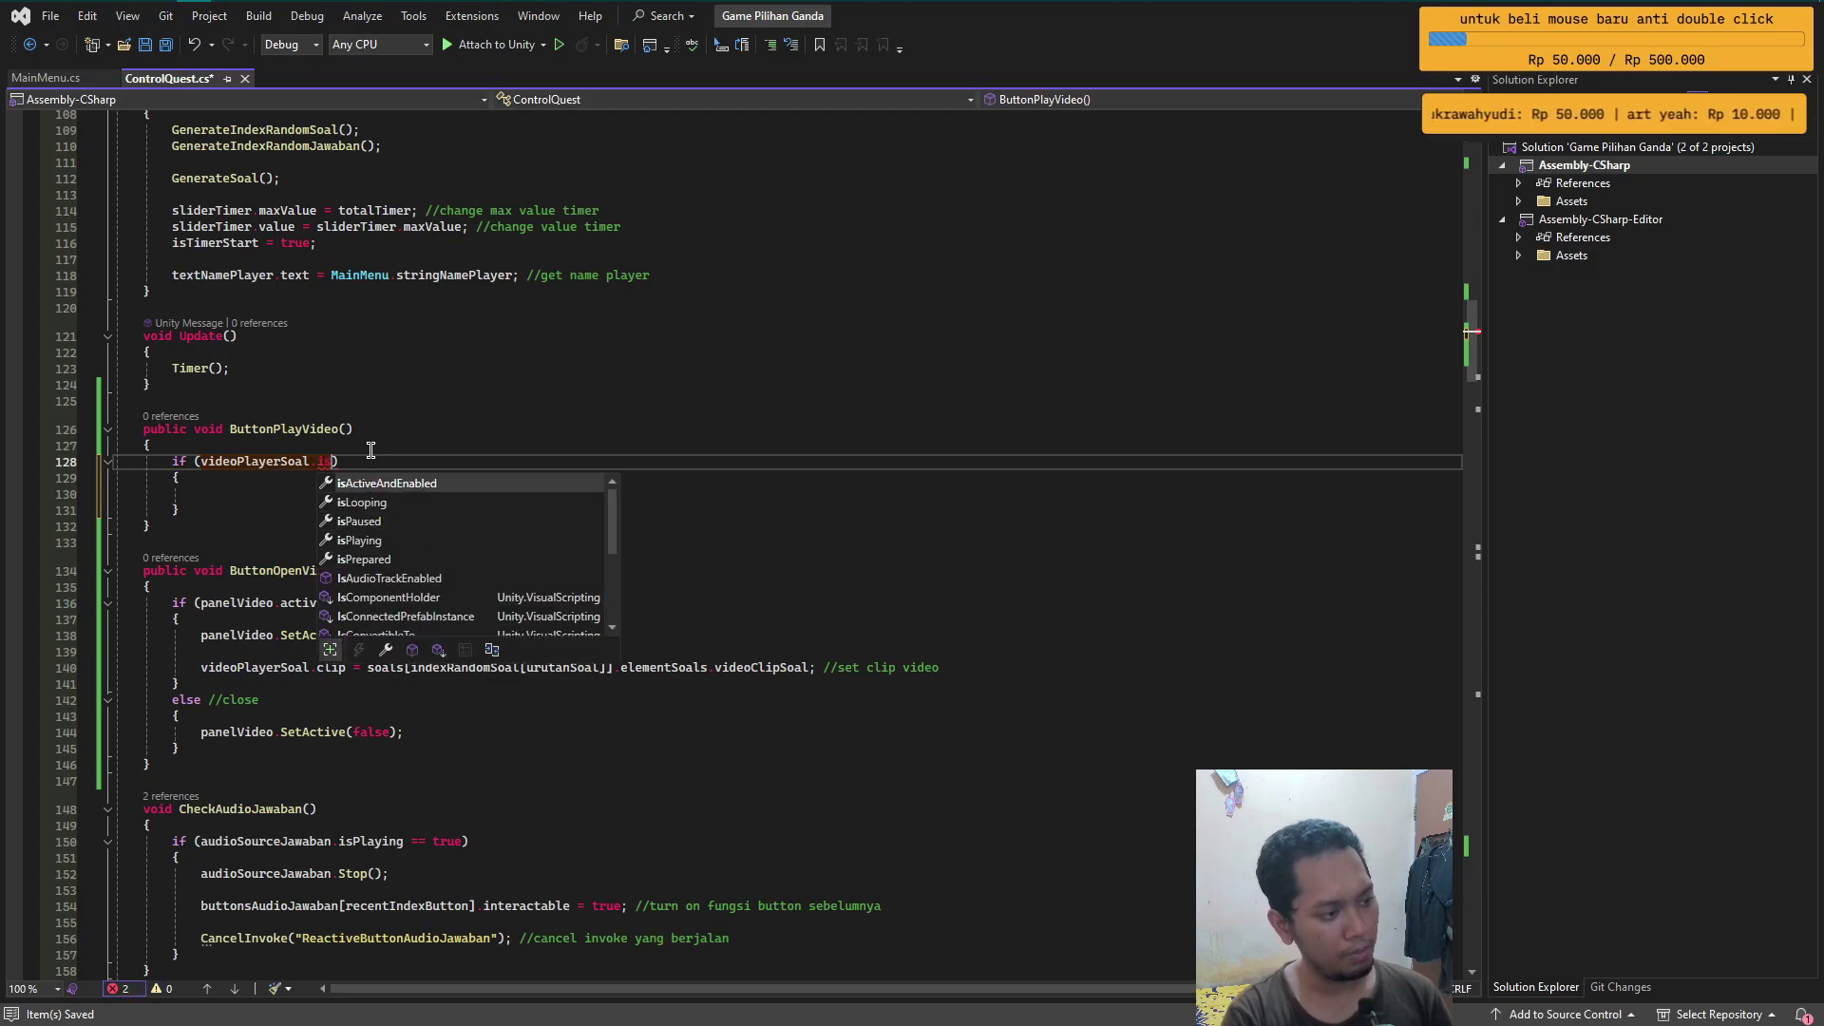
{"action": "key", "text": "Down"}
{"action": "key", "text": "Tab"}
{"action": "type", "text": "="}
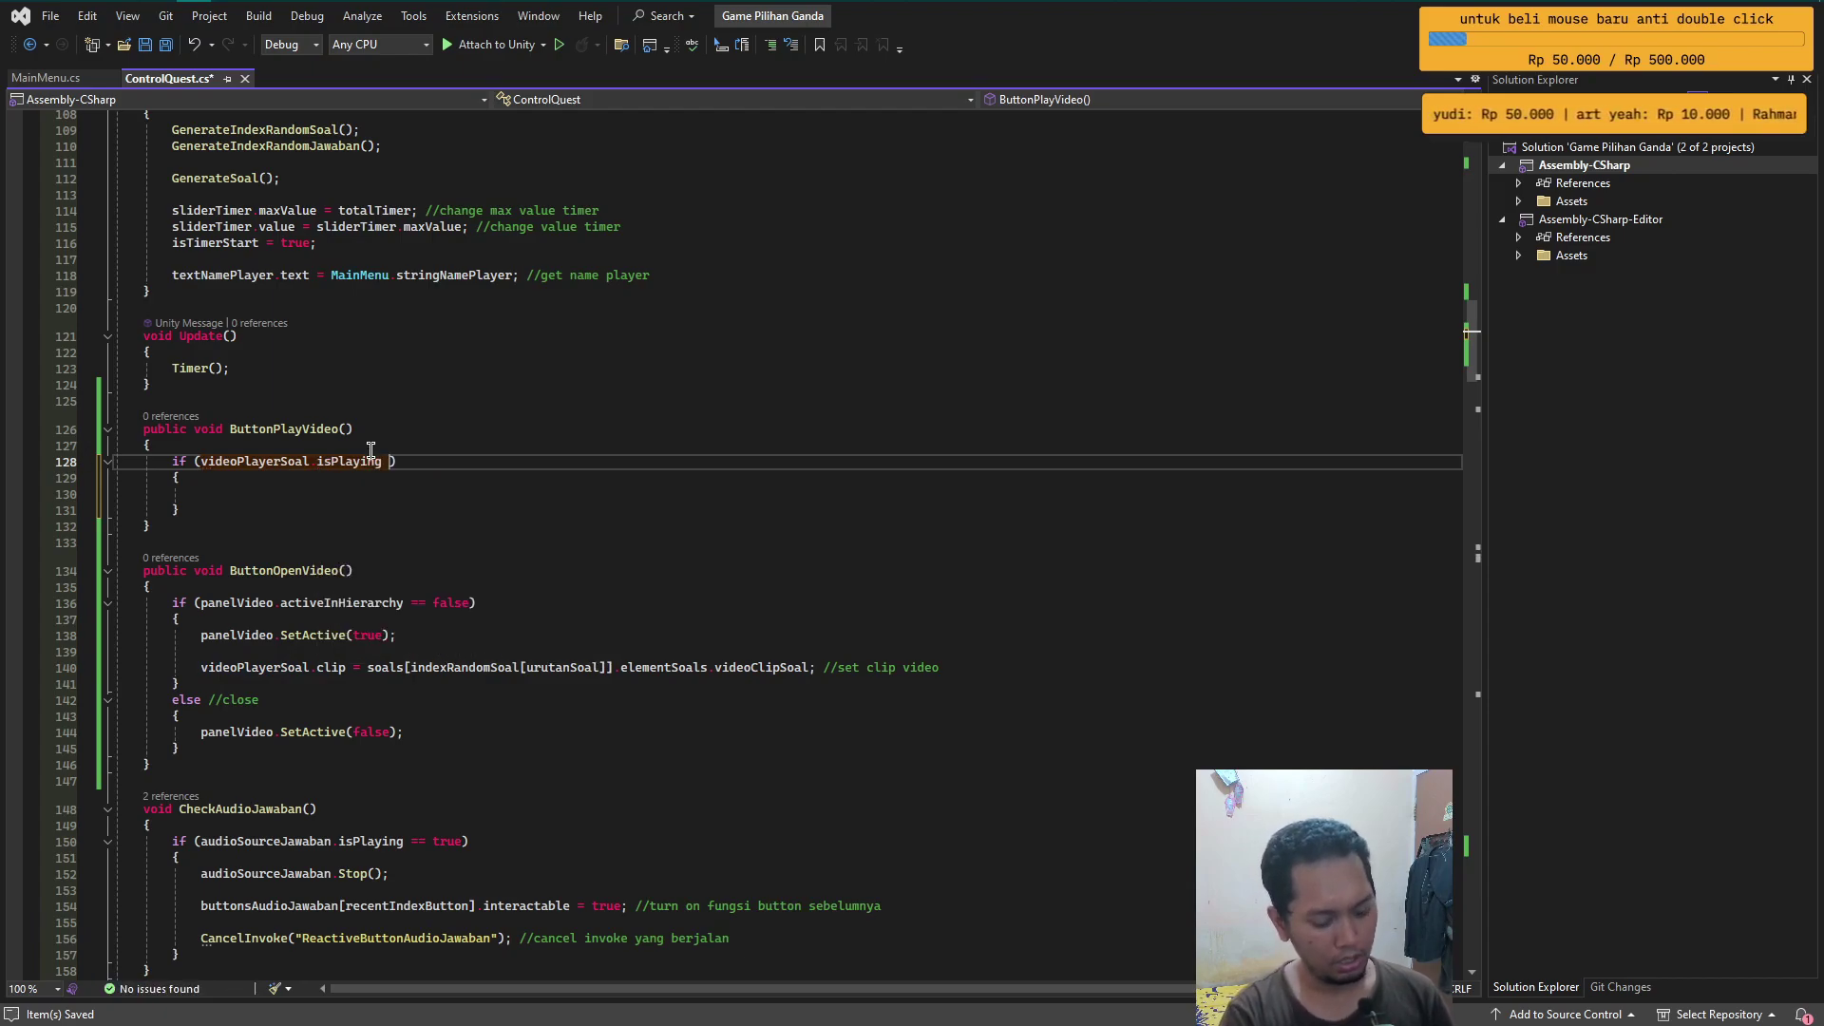
{"action": "type", "text": "= f"}
{"action": "key", "text": "Tab"}
- Add an empty else branch after the if-block
{"action": "key", "text": "Down"}
{"action": "key", "text": "Down"}
{"action": "key", "text": "Down"}
{"action": "key", "text": "Return"}
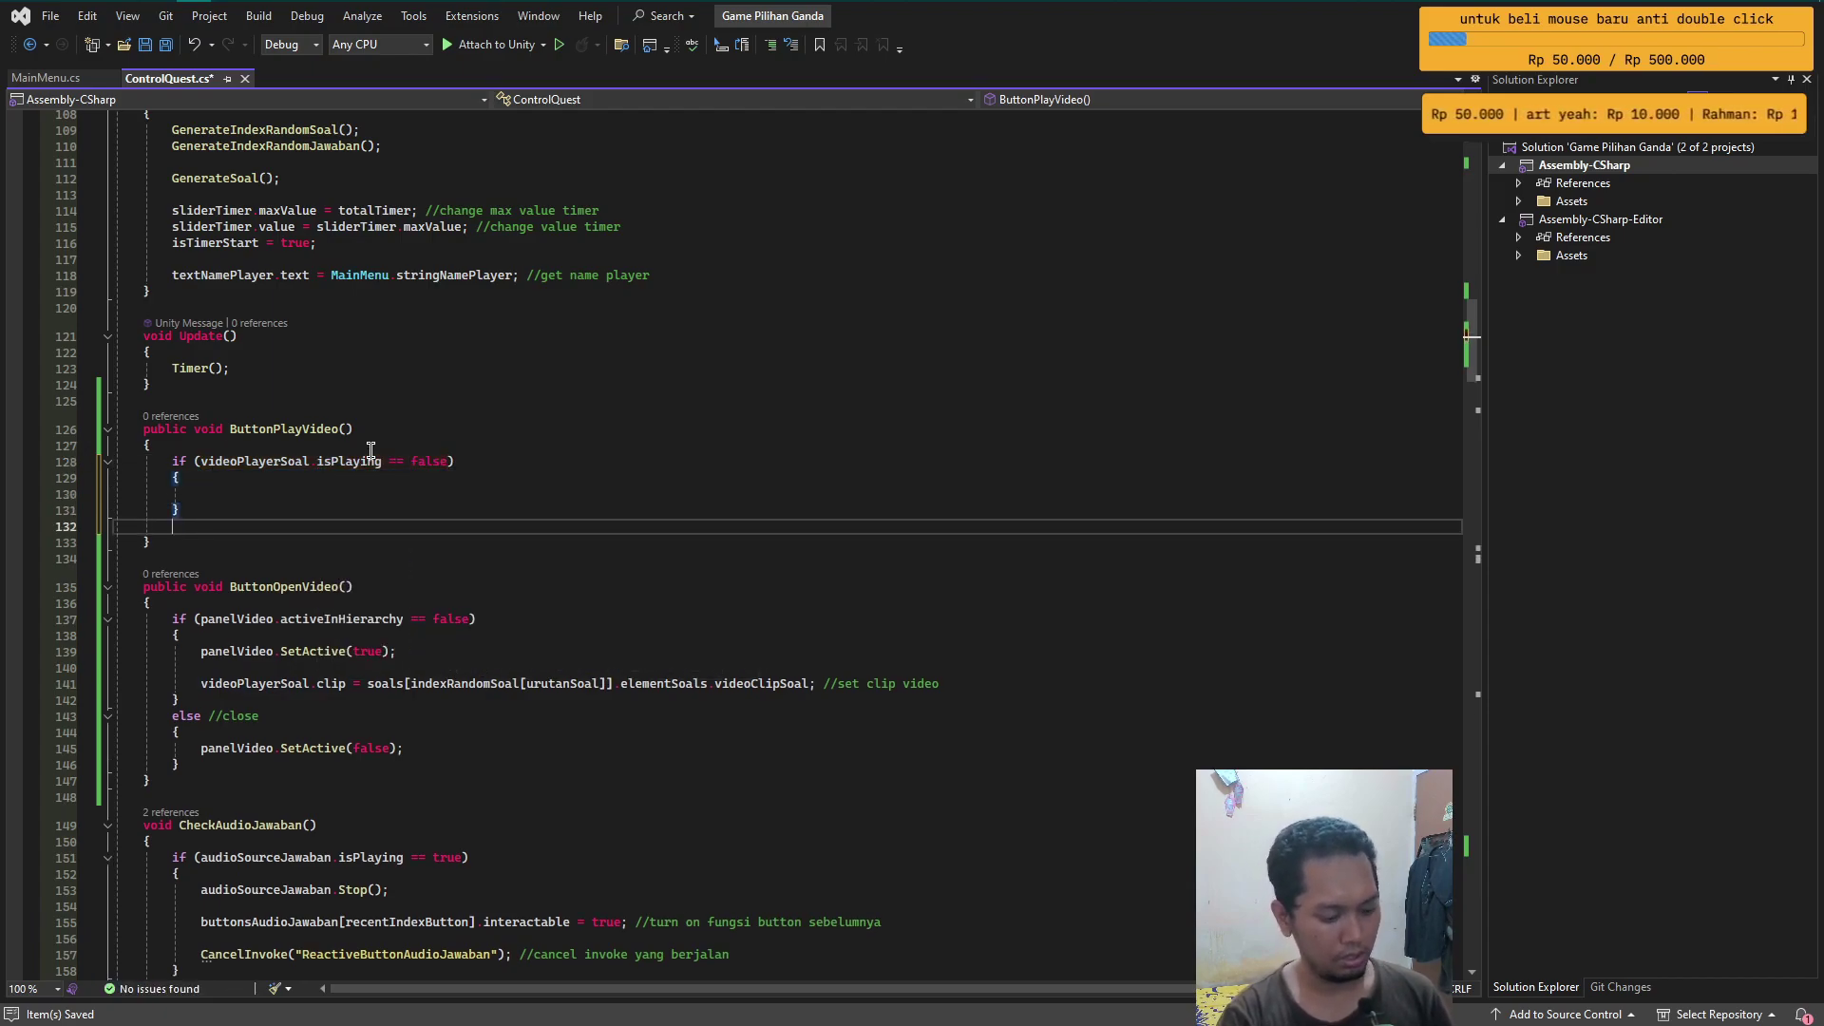
{"action": "type", "text": "else"}
{"action": "key", "text": "Tab"}
{"action": "key", "text": "Tab"}
{"action": "key", "text": "Up"}
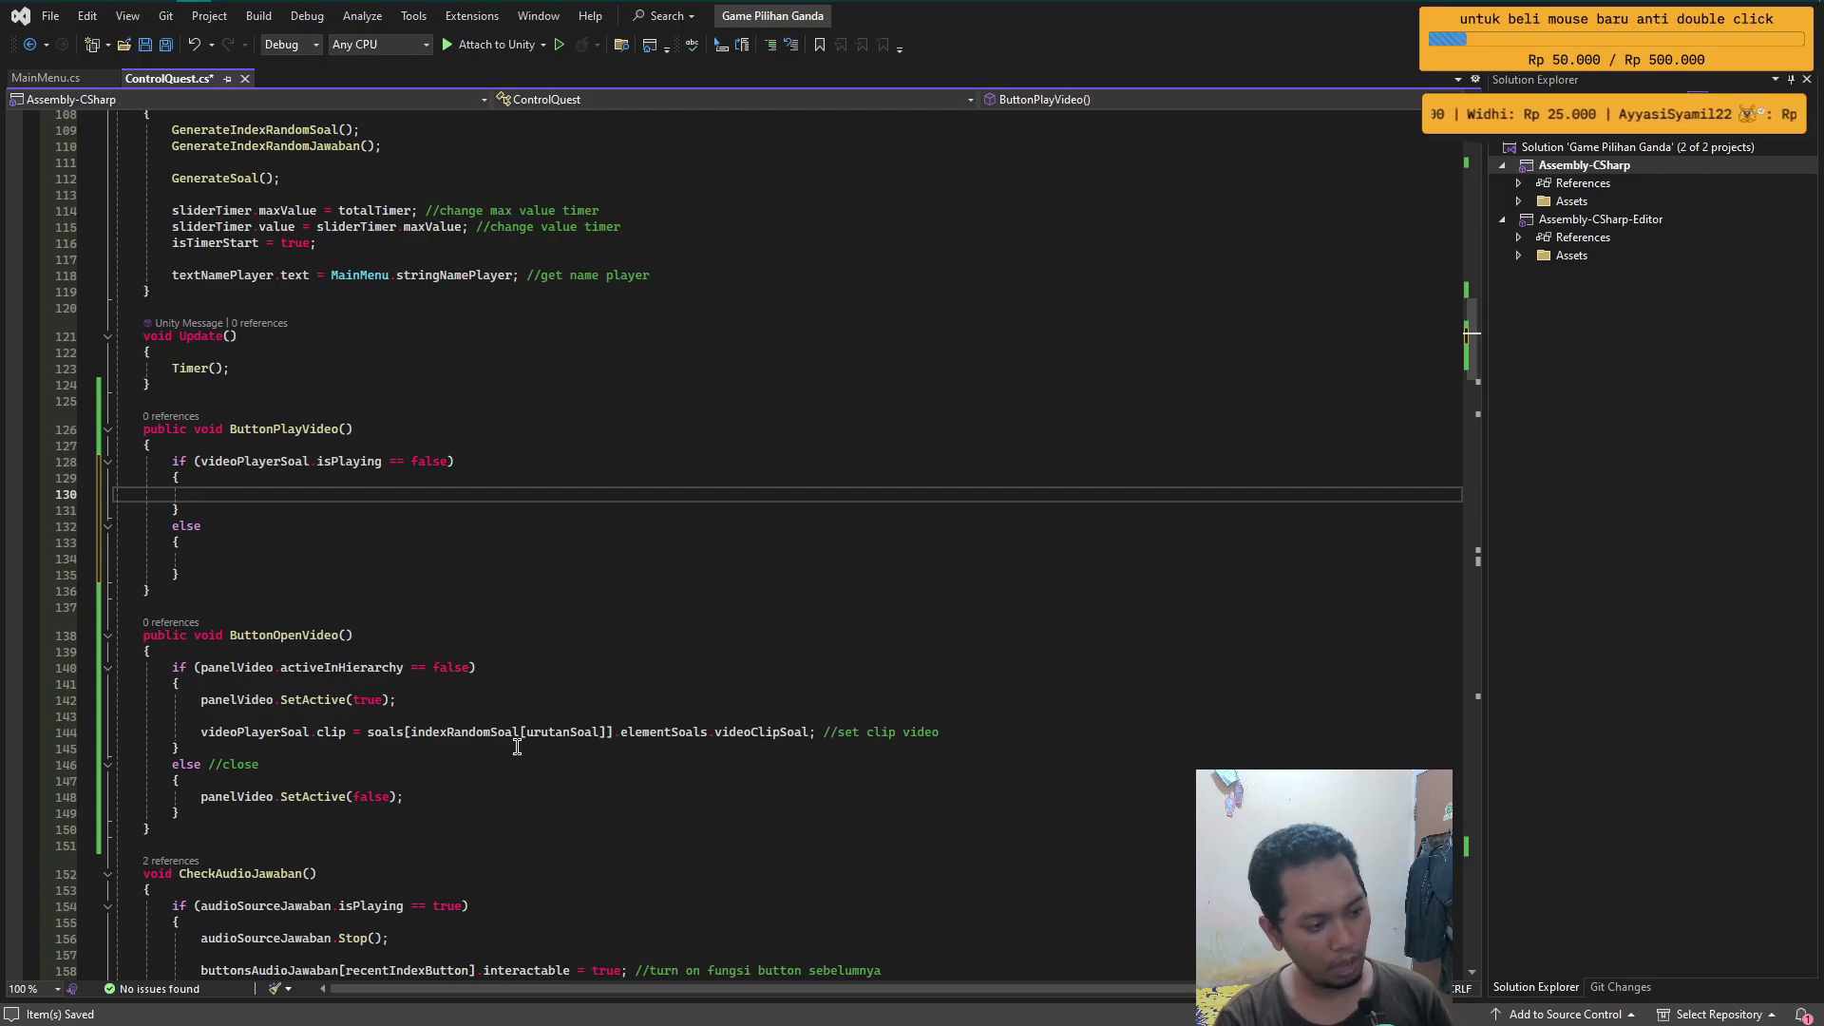
- Move the set clip video line from ButtonOpenVideo into ButtonPlayVideo's if-block and save
{"action": "left_click", "coordinate": [927, 738]}
{"action": "key", "text": "ctrl+x"}
{"action": "left_click", "coordinate": [255, 496]}
{"action": "key", "text": "ctrl+v"}
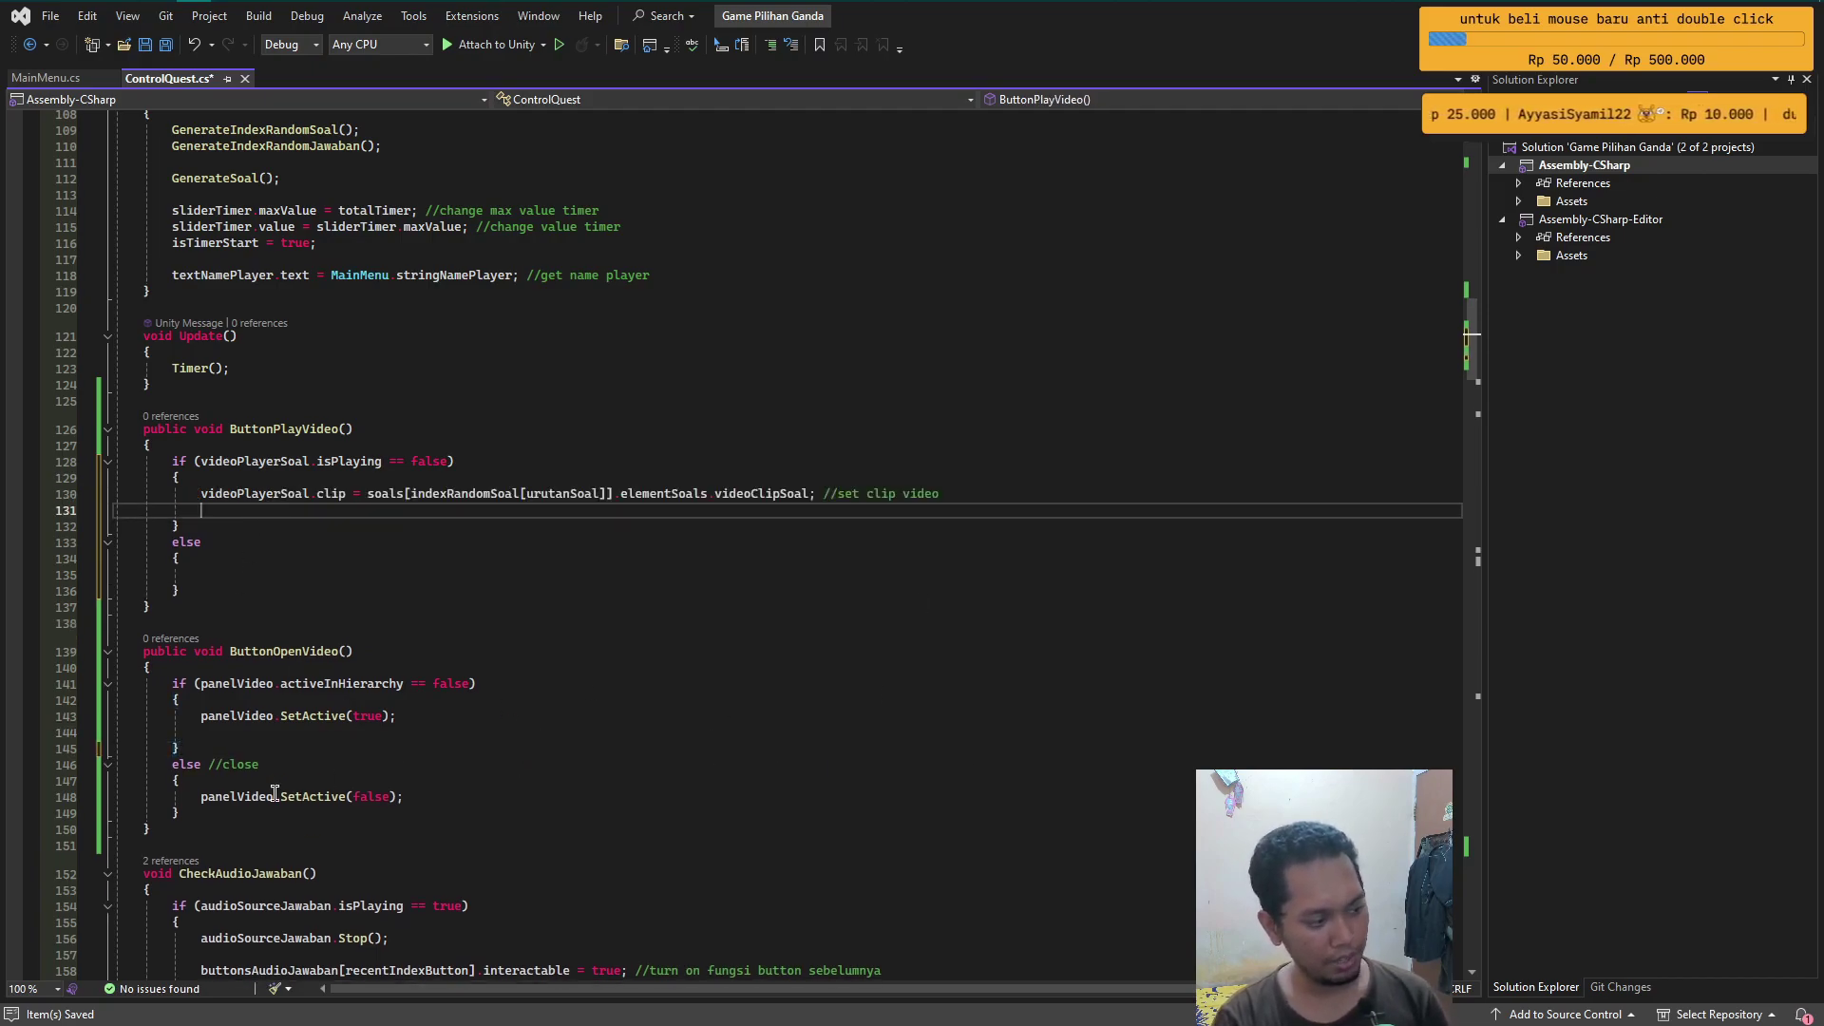
{"action": "left_click", "coordinate": [240, 739]}
{"action": "key", "text": "ctrl+x"}
{"action": "key", "text": "ctrl+s"}
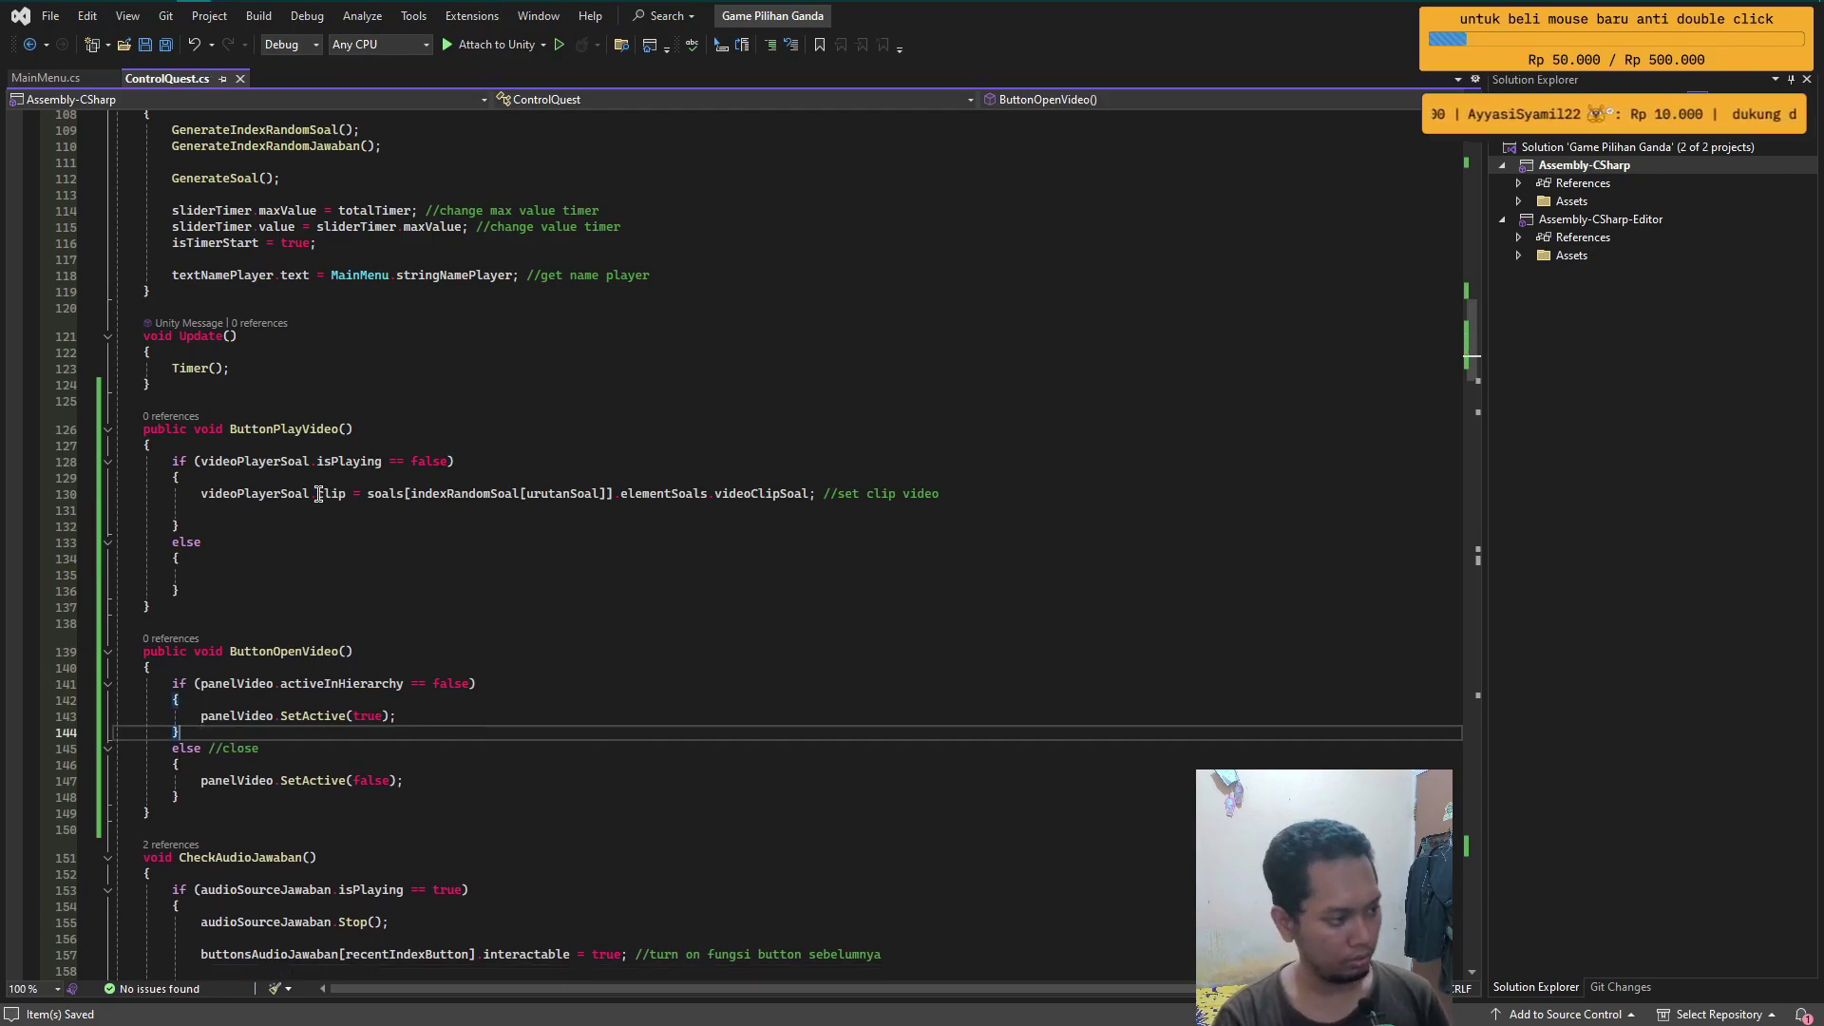
- Add videoPlayerSoal.Play(); with a //play video comment below the clip line and save
{"action": "left_click", "coordinate": [273, 511]}
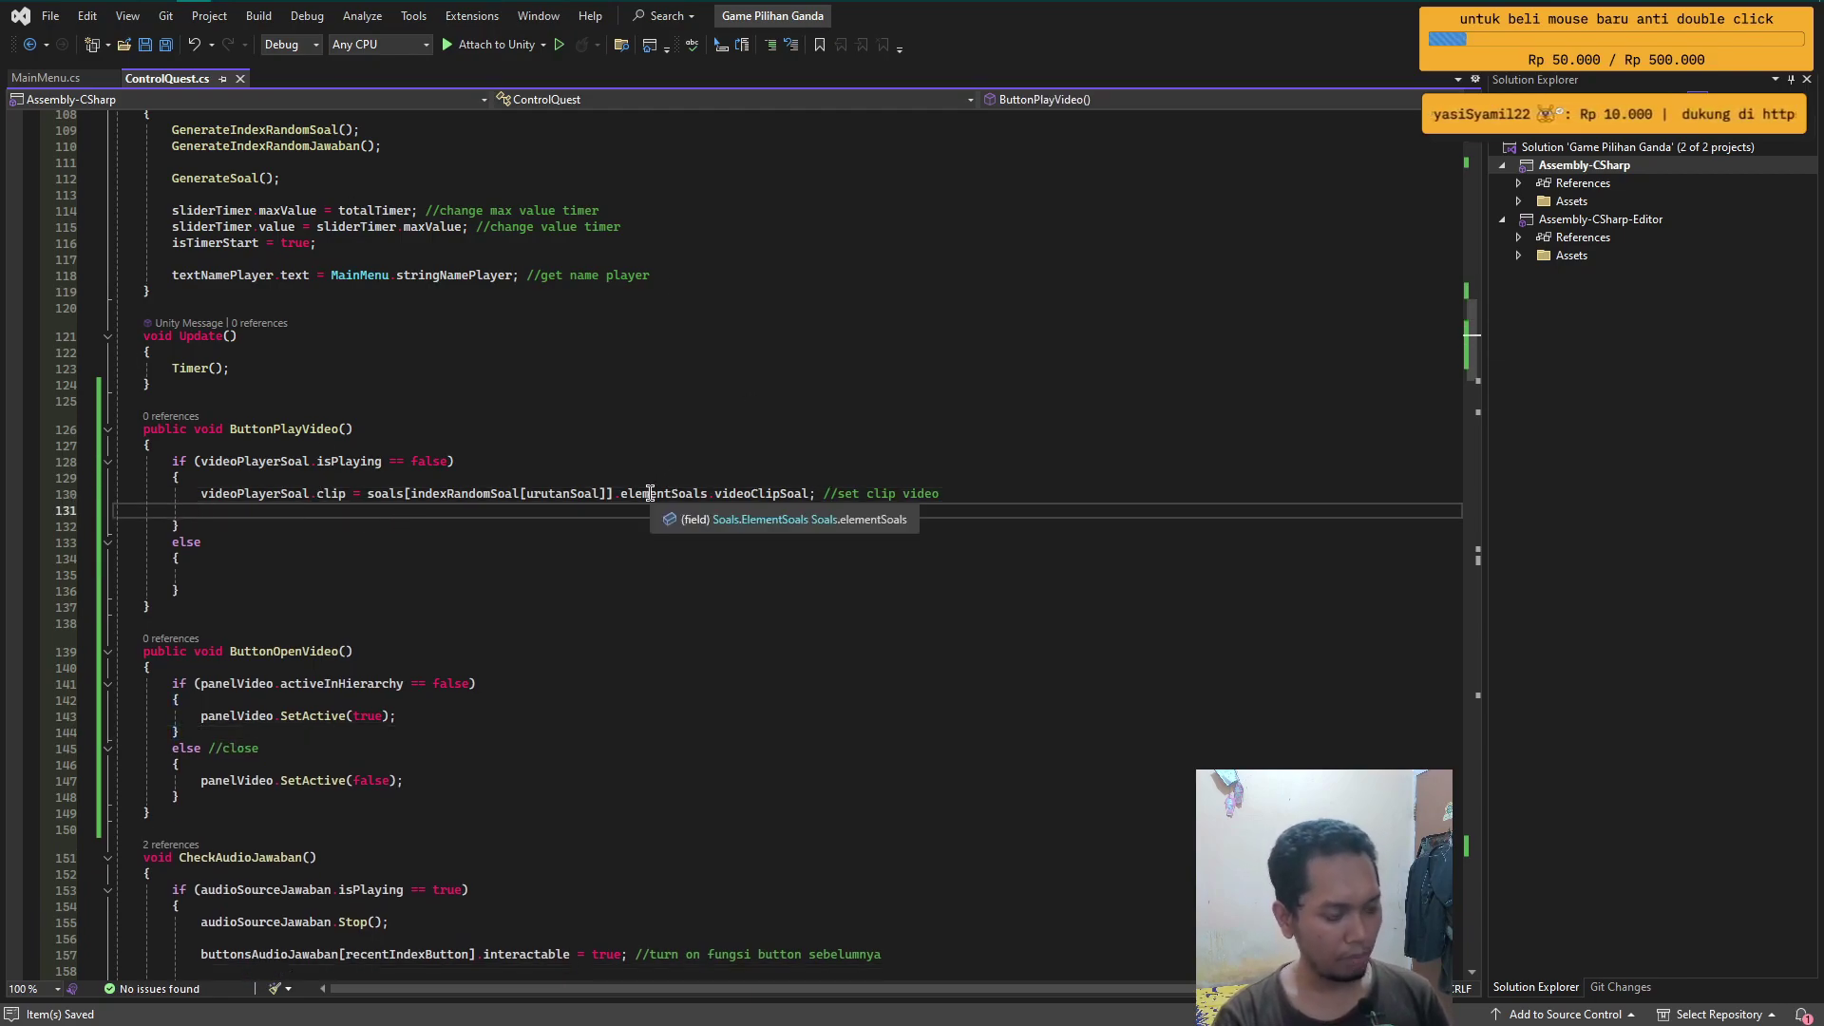
{"action": "key", "text": "Return"}
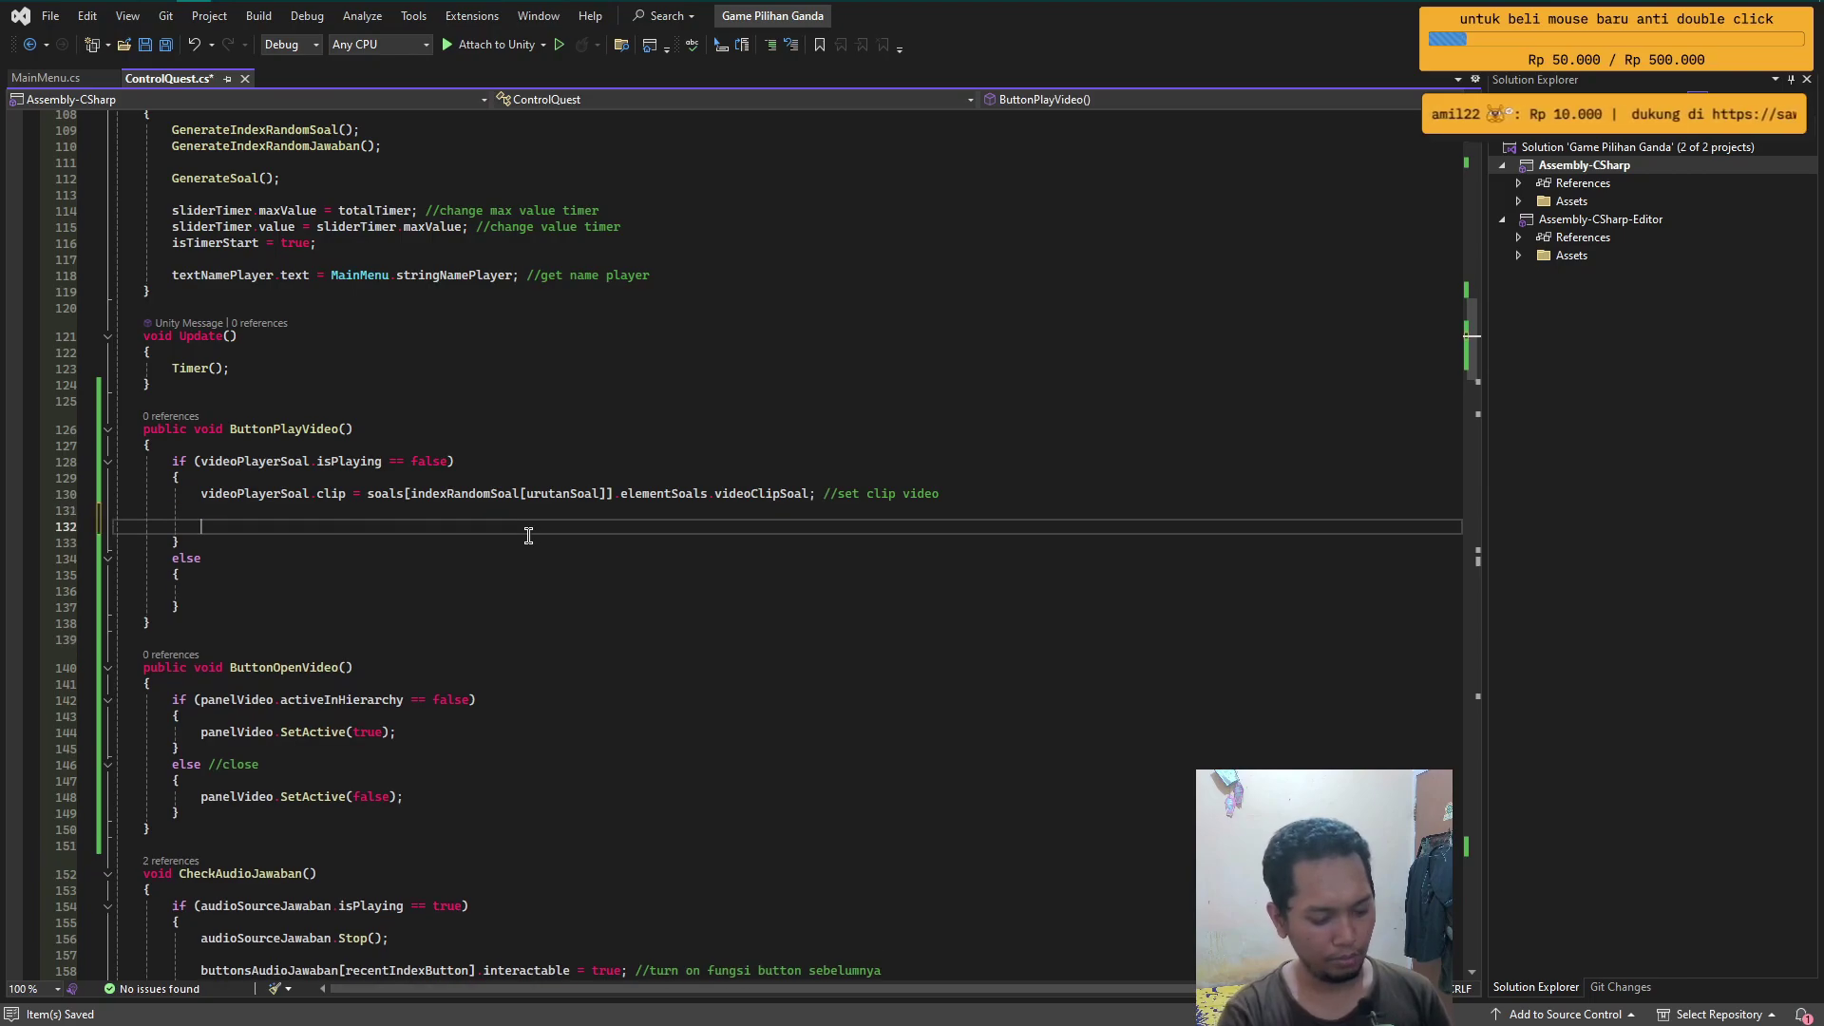
{"action": "type", "text": "vide"}
{"action": "key", "text": "Tab"}
{"action": "type", "text": "."}
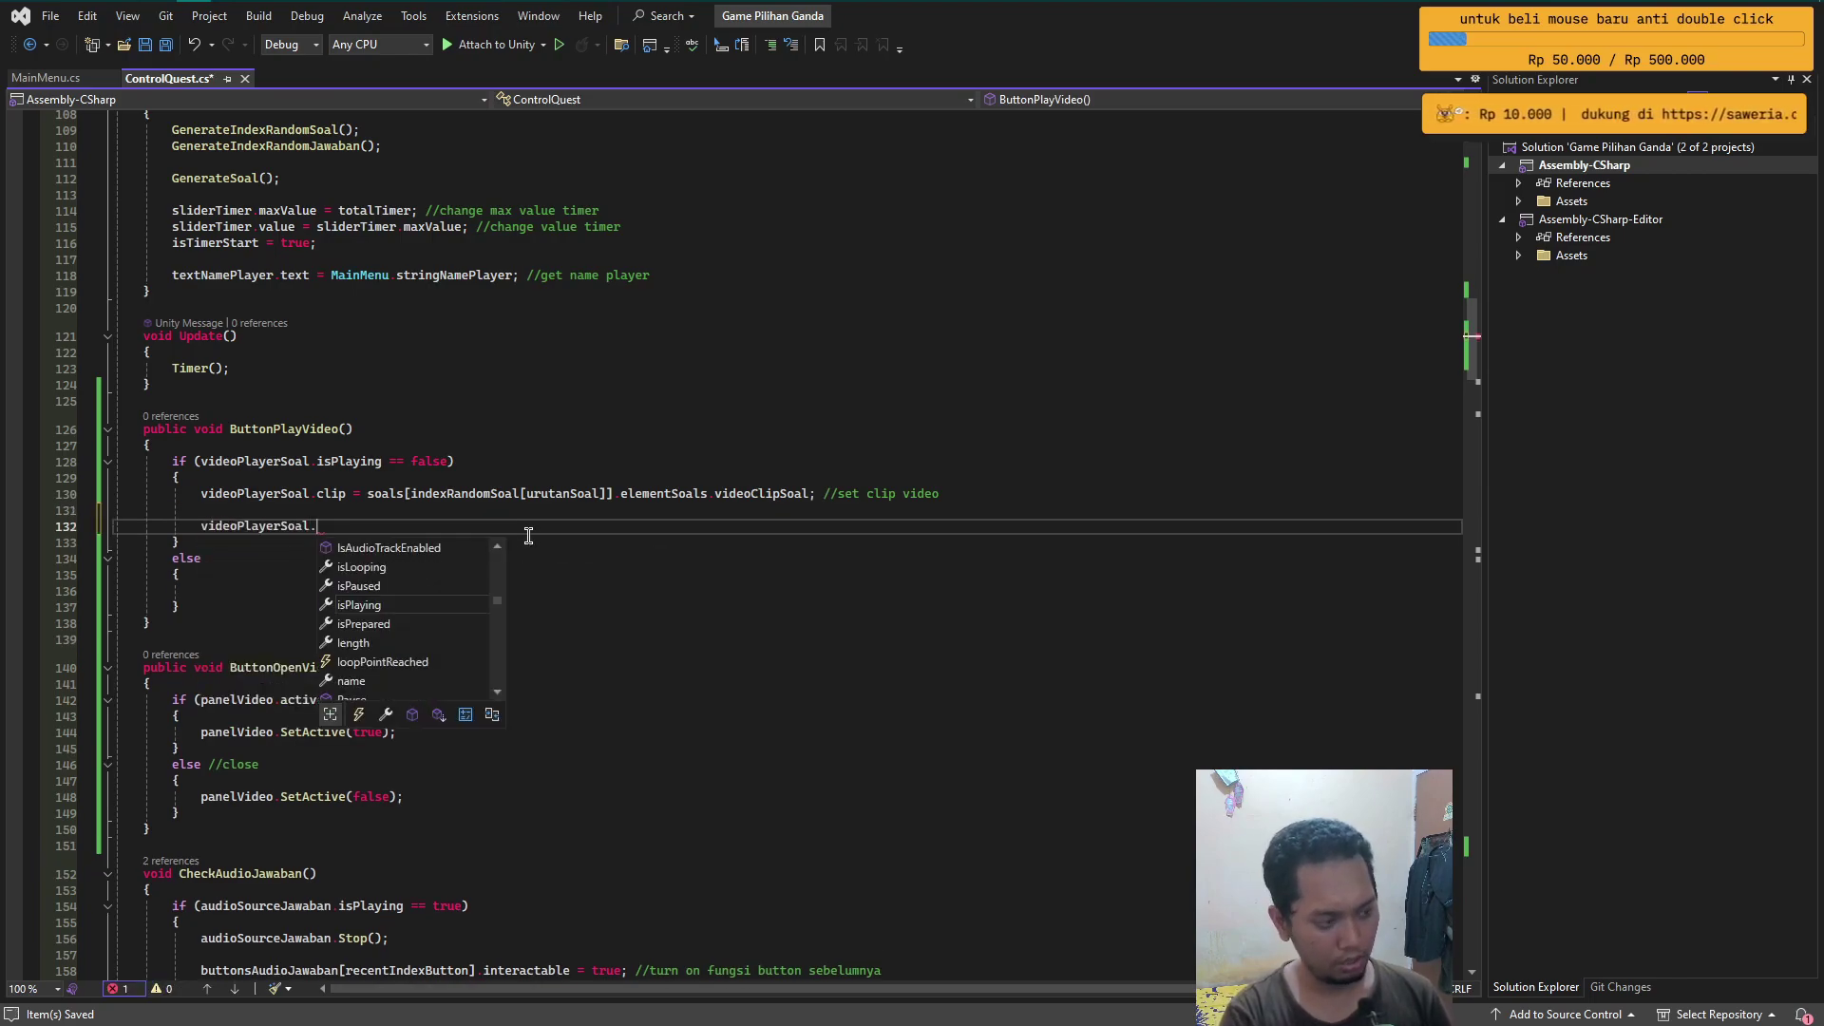
{"action": "type", "text": "play"}
{"action": "key", "text": "Tab"}
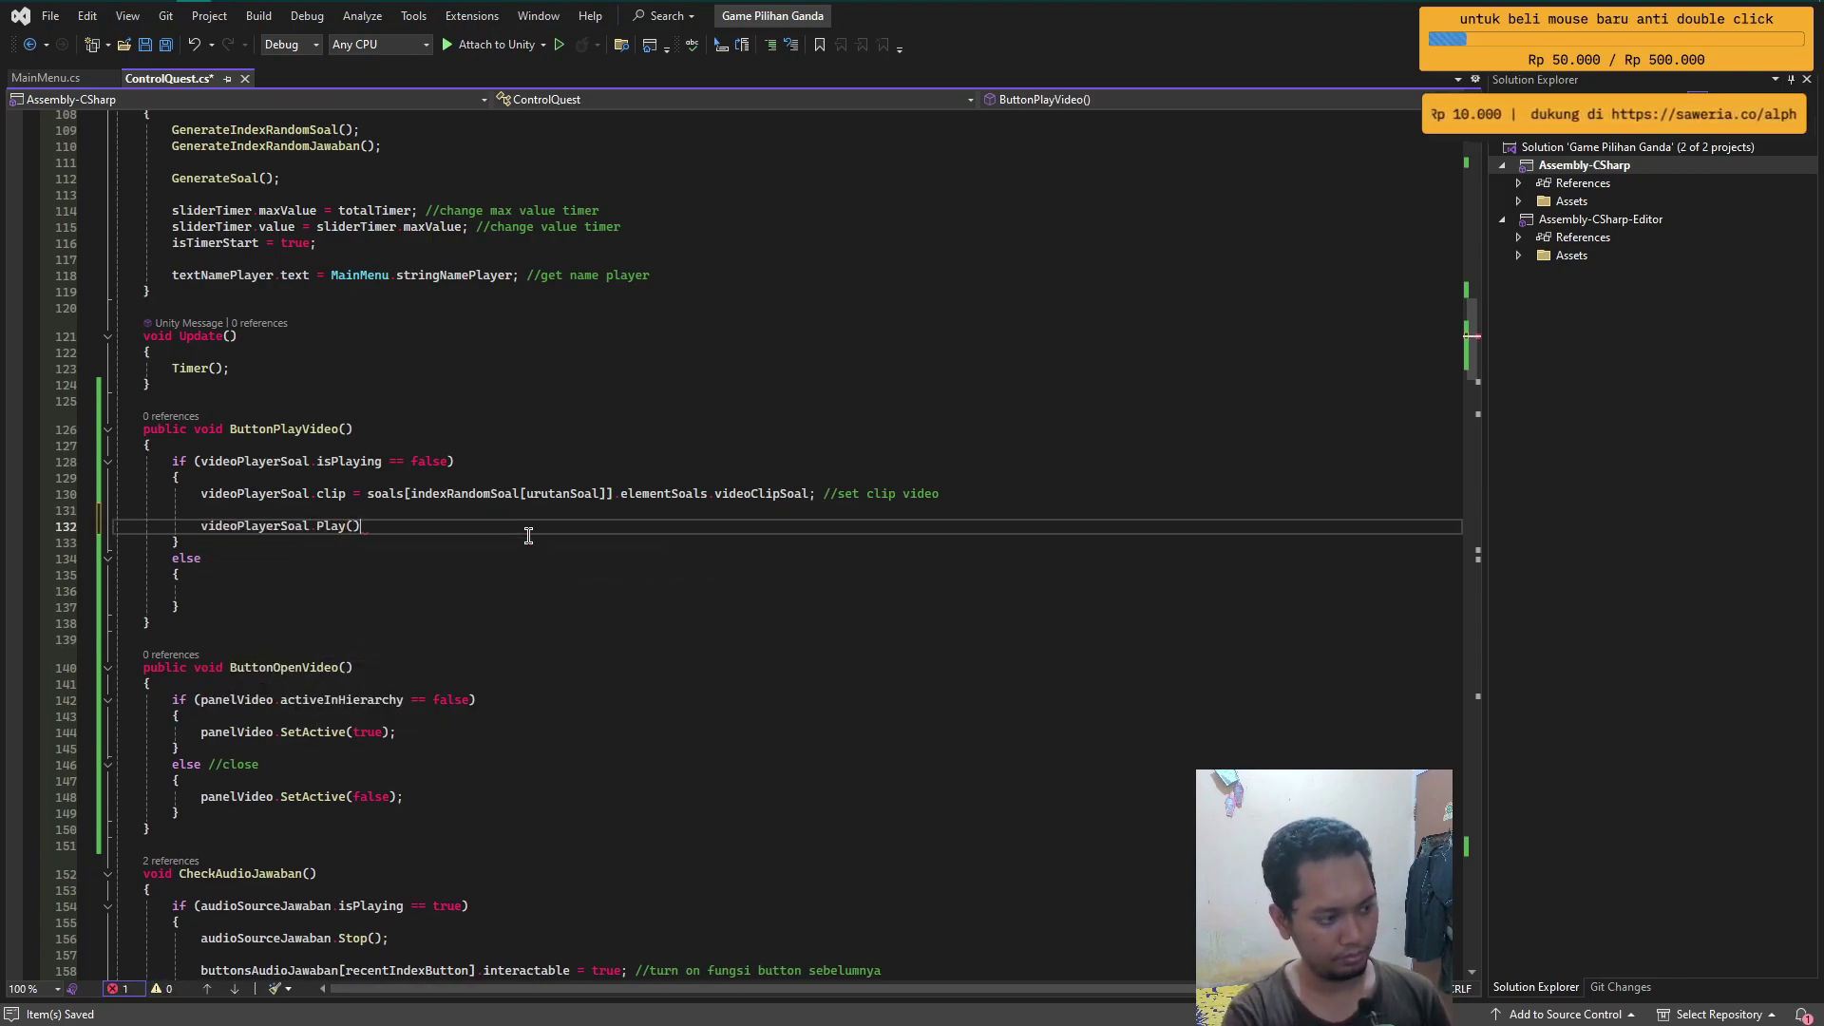
{"action": "type", "text": "; //play video"}
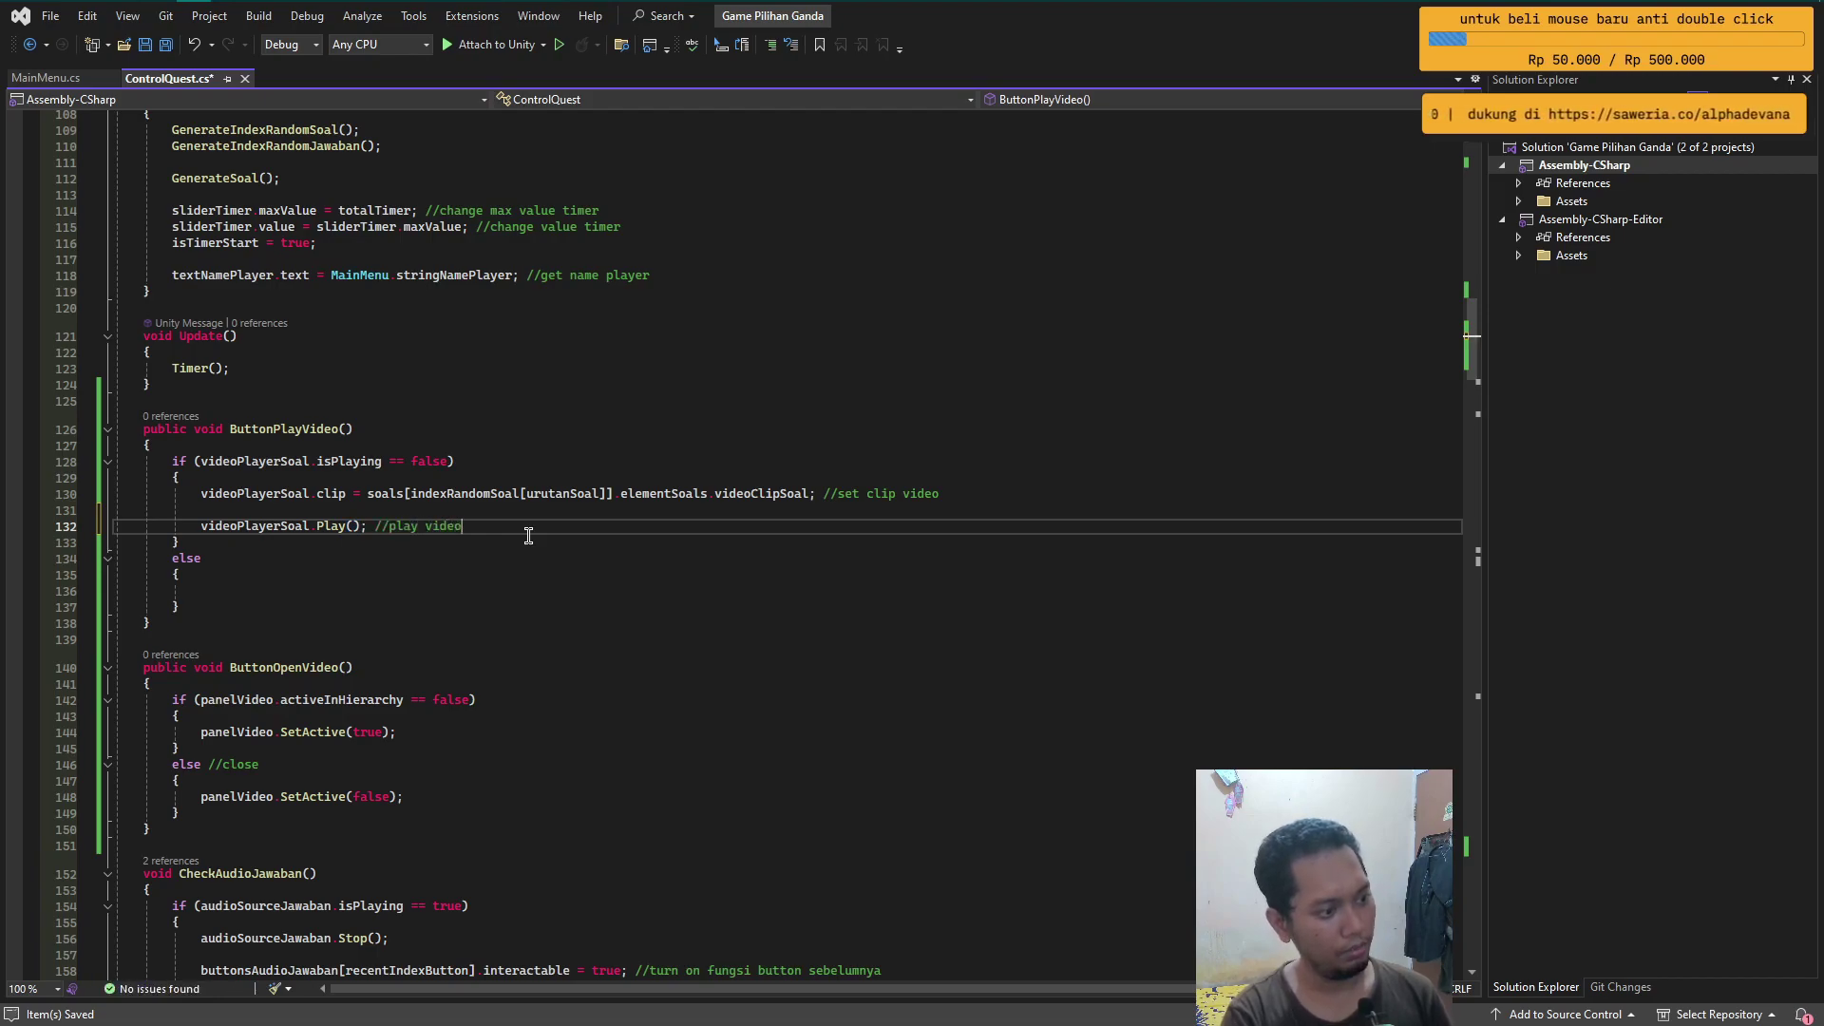
{"action": "key", "text": "ctrl+s"}
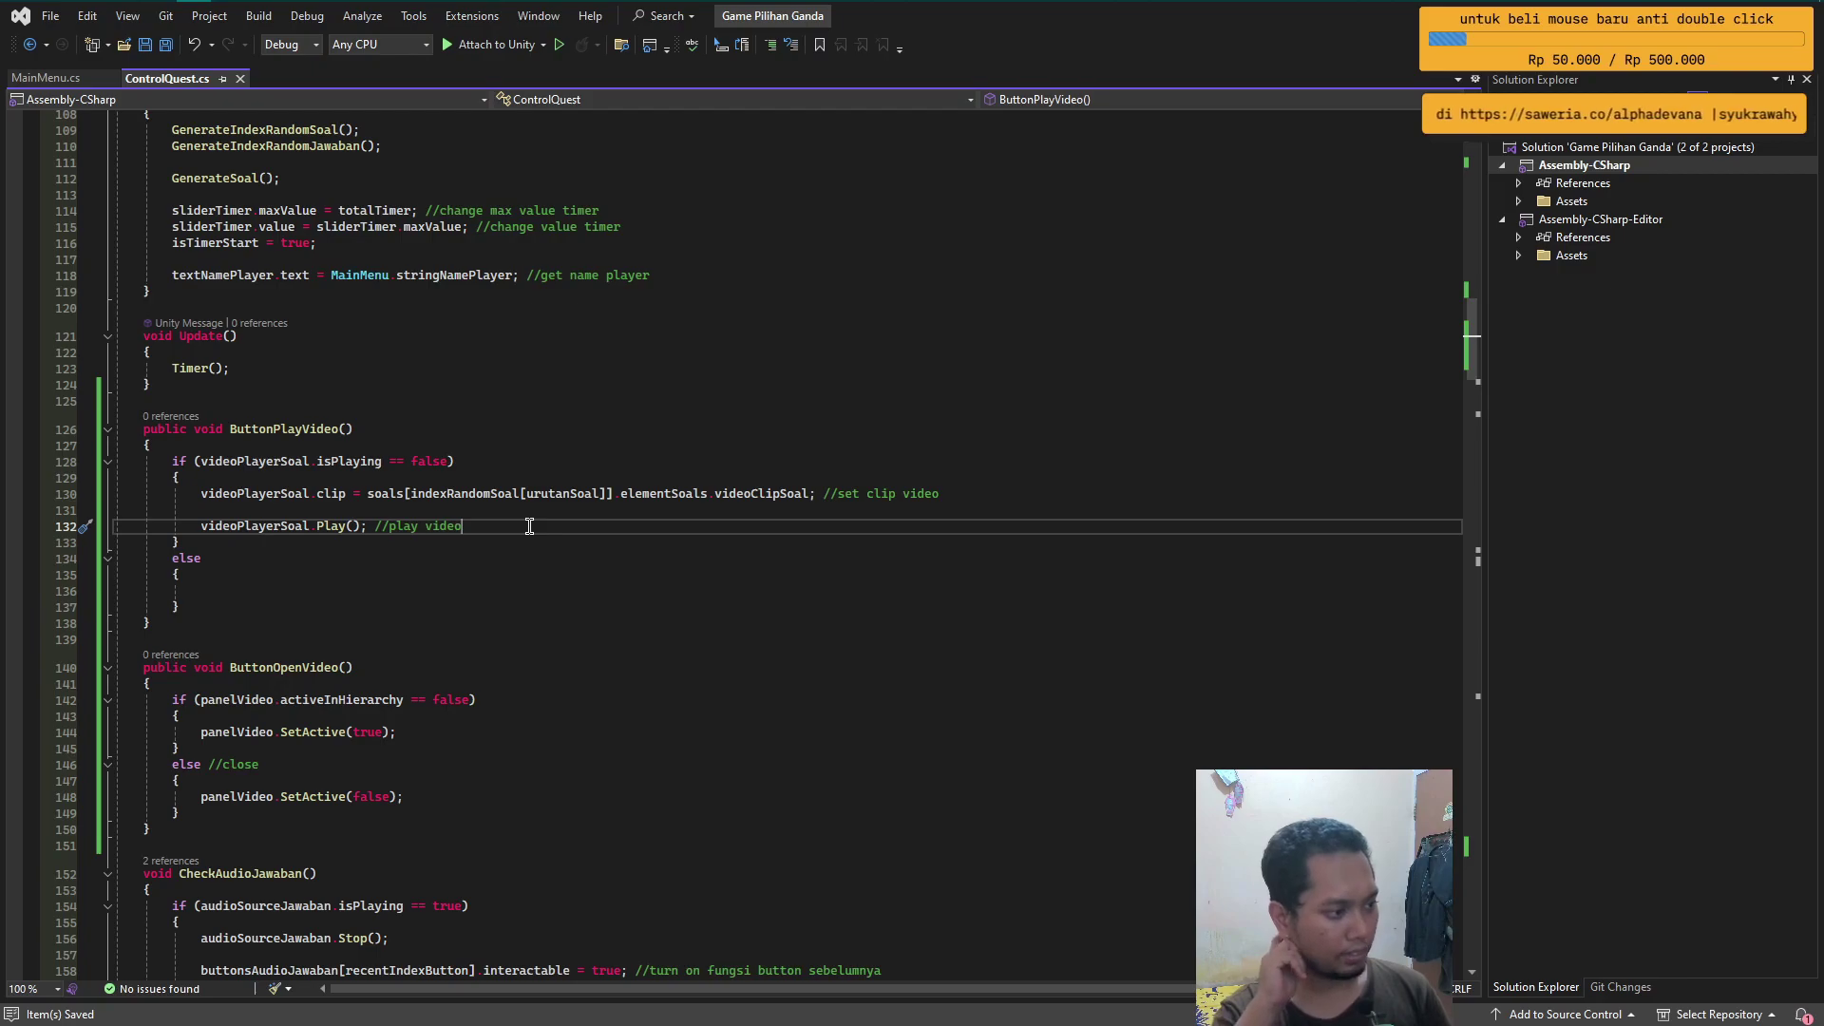
{"action": "key", "text": "Return"}
{"action": "key", "text": "Return"}
- Declare a public Button field buttonPlayVideo below panelVideo
{"action": "scroll", "coordinate": [529, 526], "scroll_direction": "up", "scroll_amount": 3}
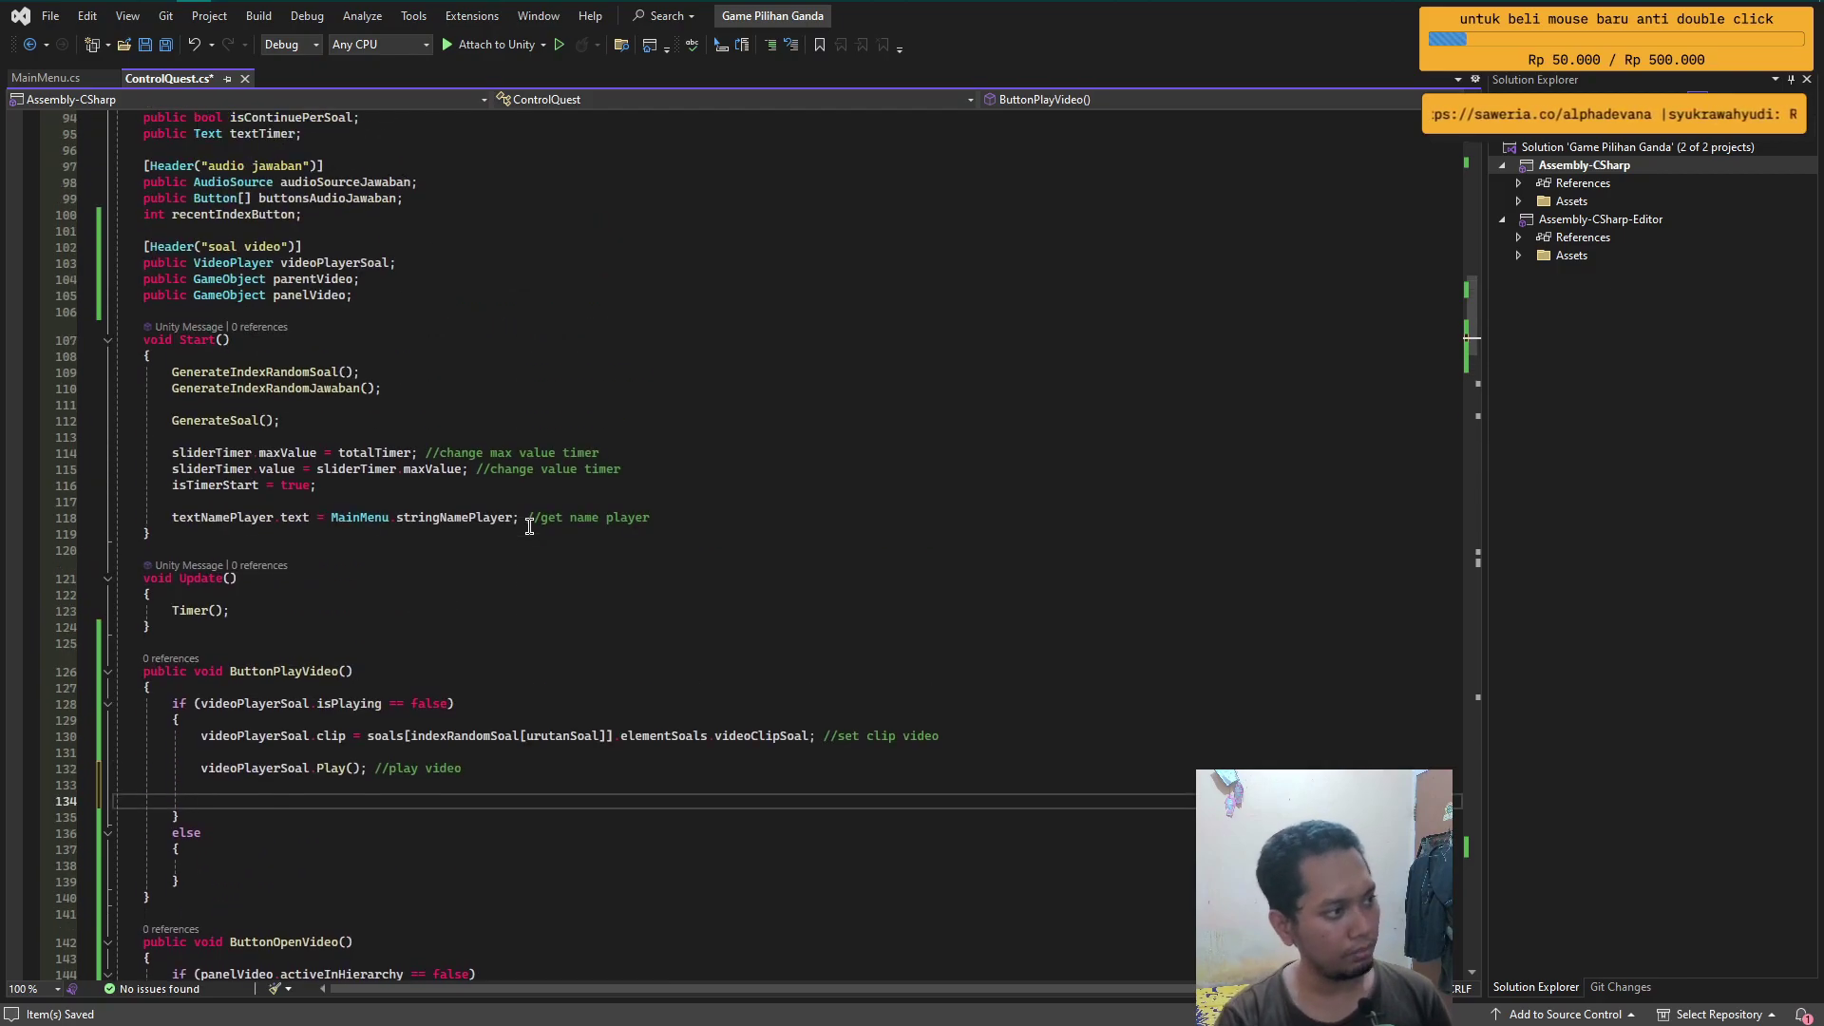
{"action": "scroll", "coordinate": [284, 443], "scroll_direction": "up", "scroll_amount": 6}
{"action": "left_click", "coordinate": [380, 491]}
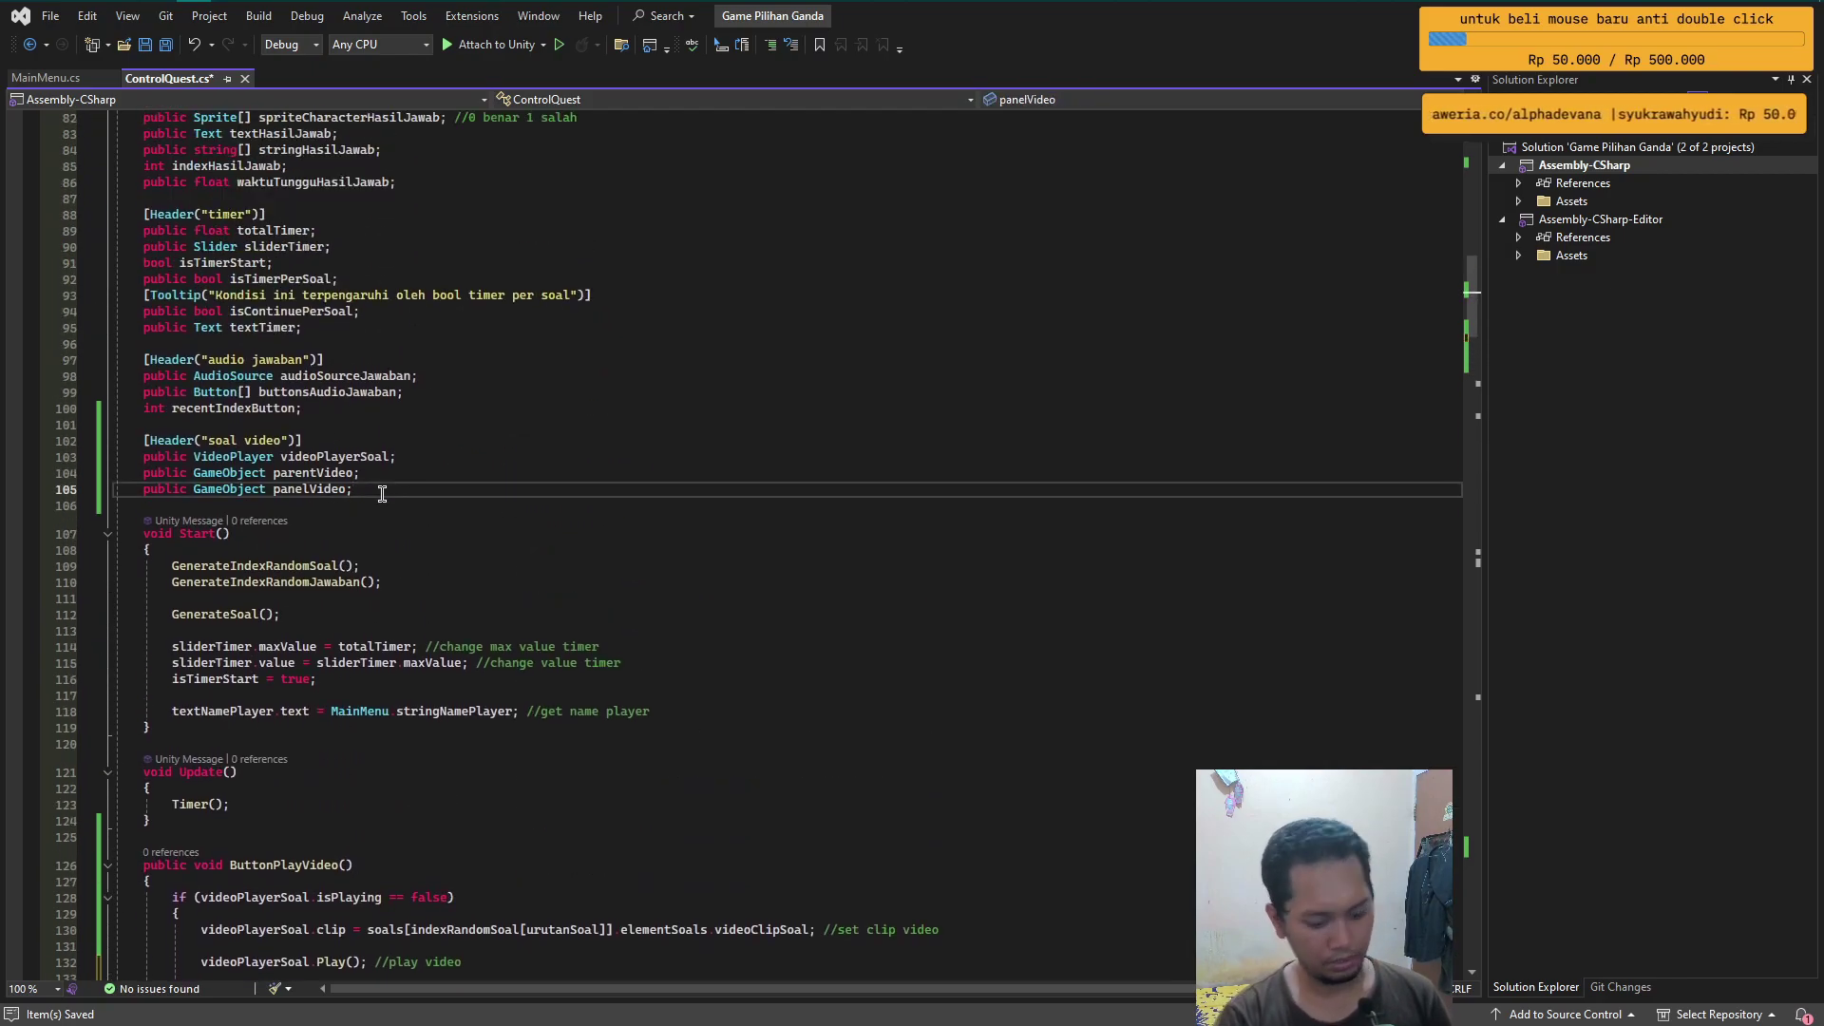
{"action": "key", "text": "Return"}
{"action": "type", "text": "public but"}
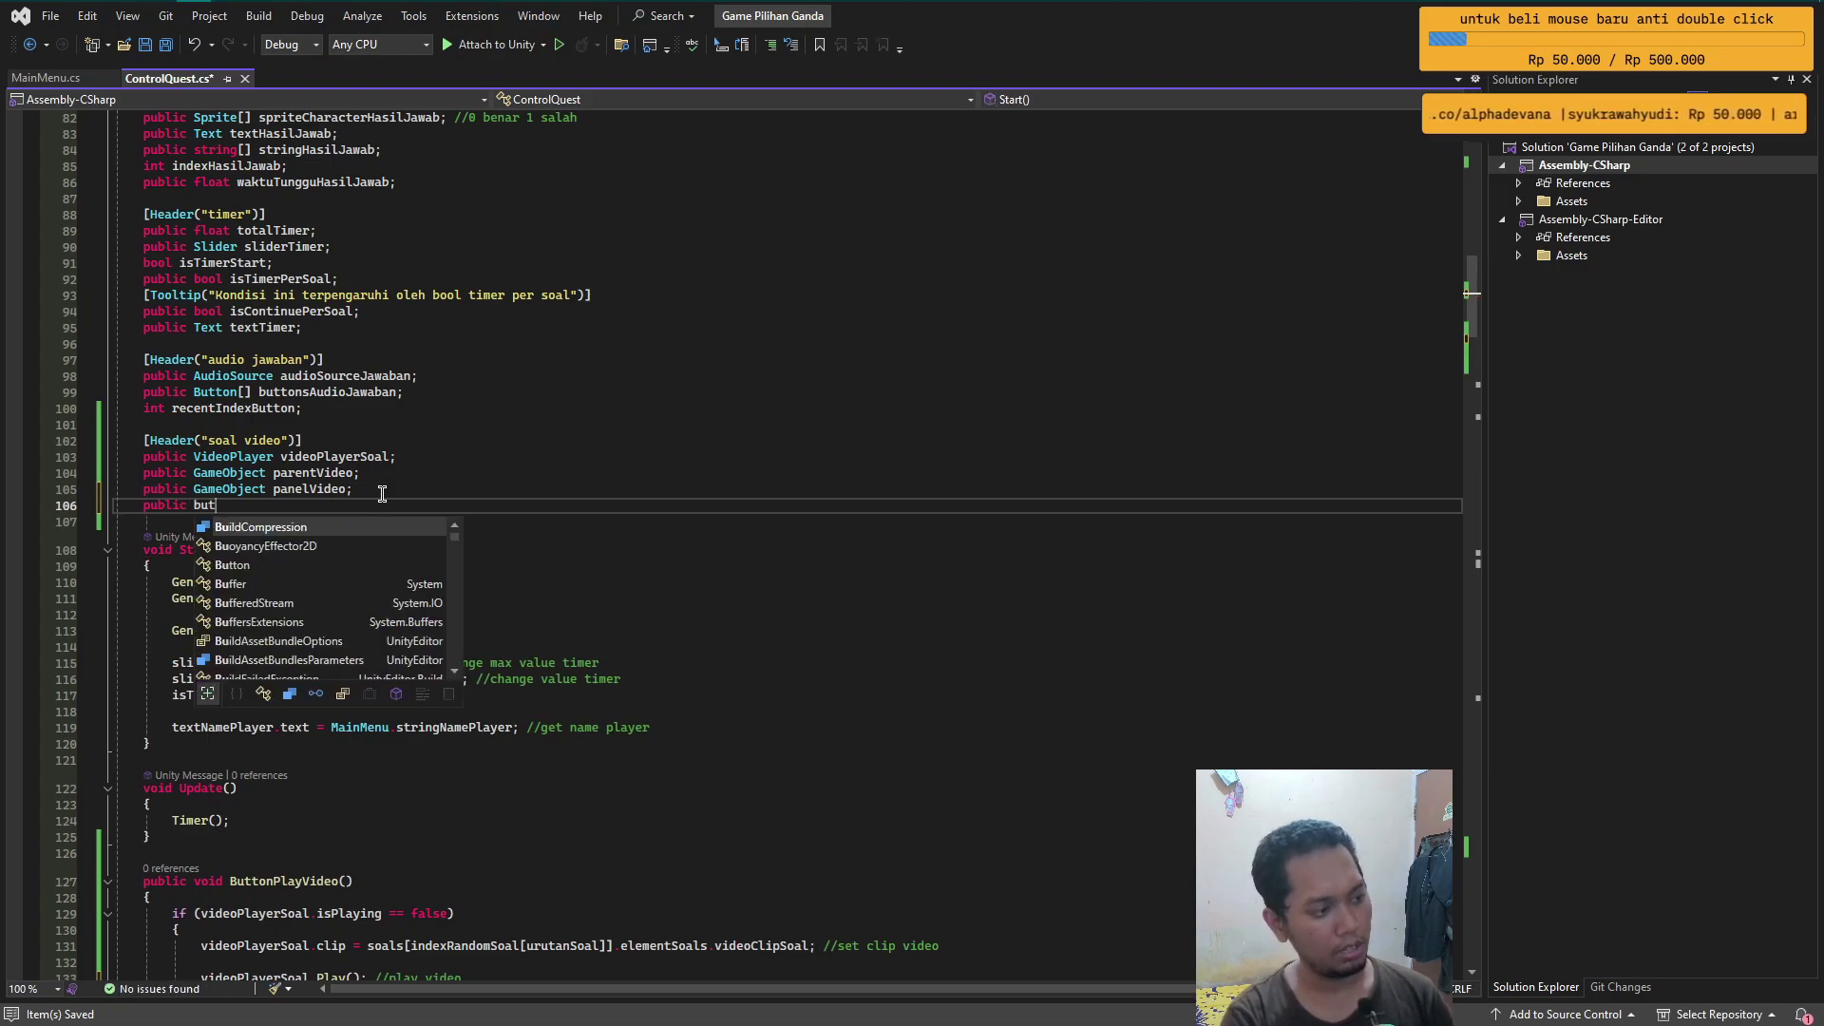
{"action": "type", "text": "t"}
{"action": "key", "text": "Tab"}
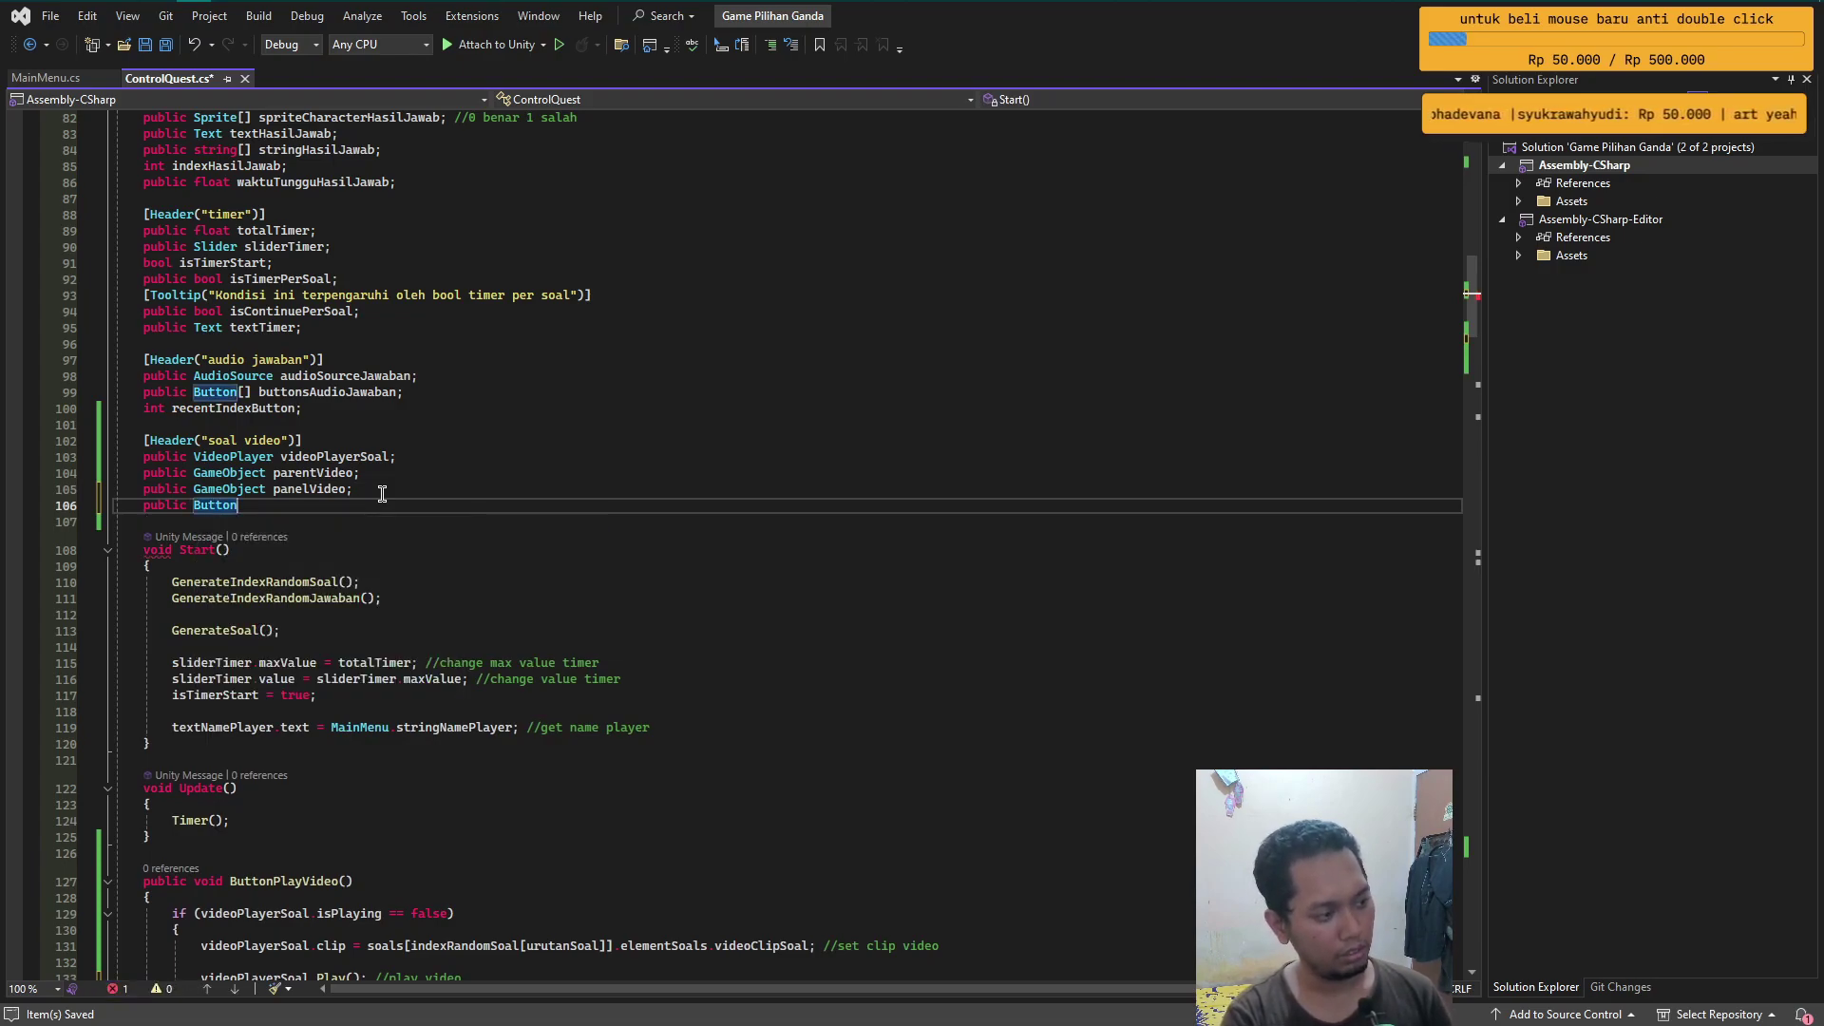
{"action": "type", "text": " b"}
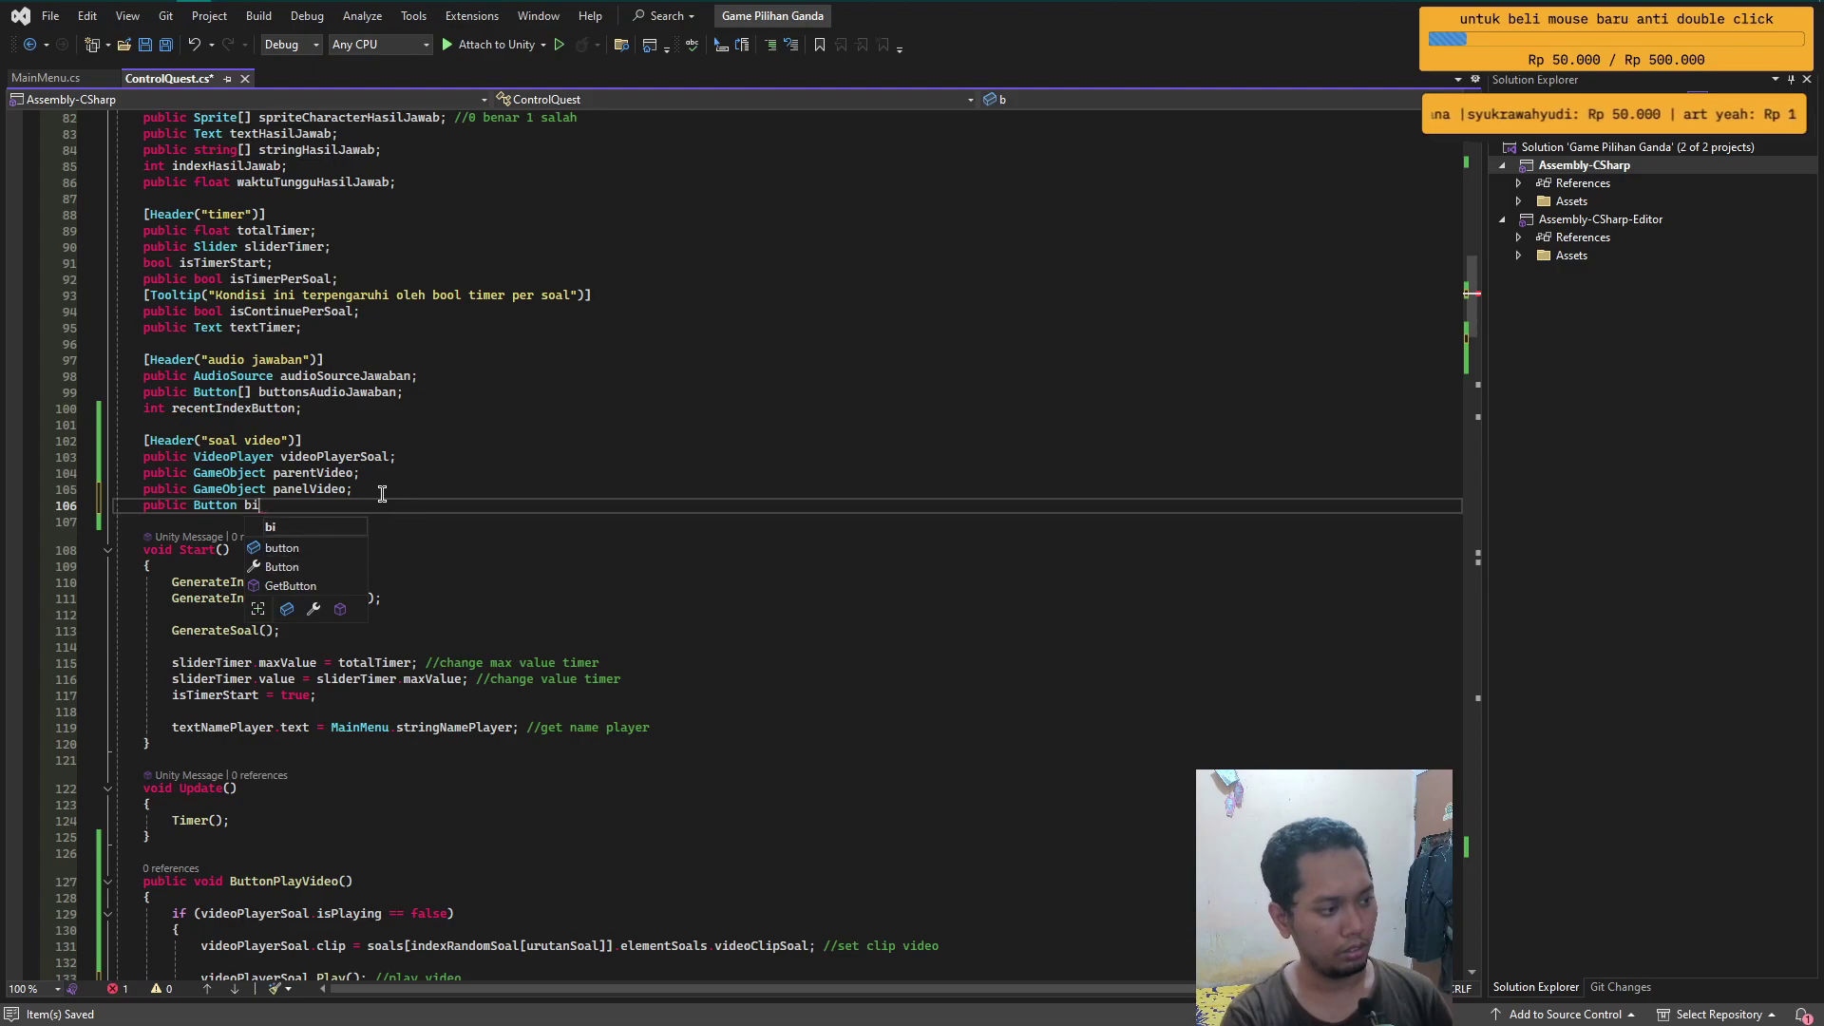
{"action": "type", "text": "i"}
{"action": "key", "text": "BackSpace"}
{"action": "key", "text": "BackSpace"}
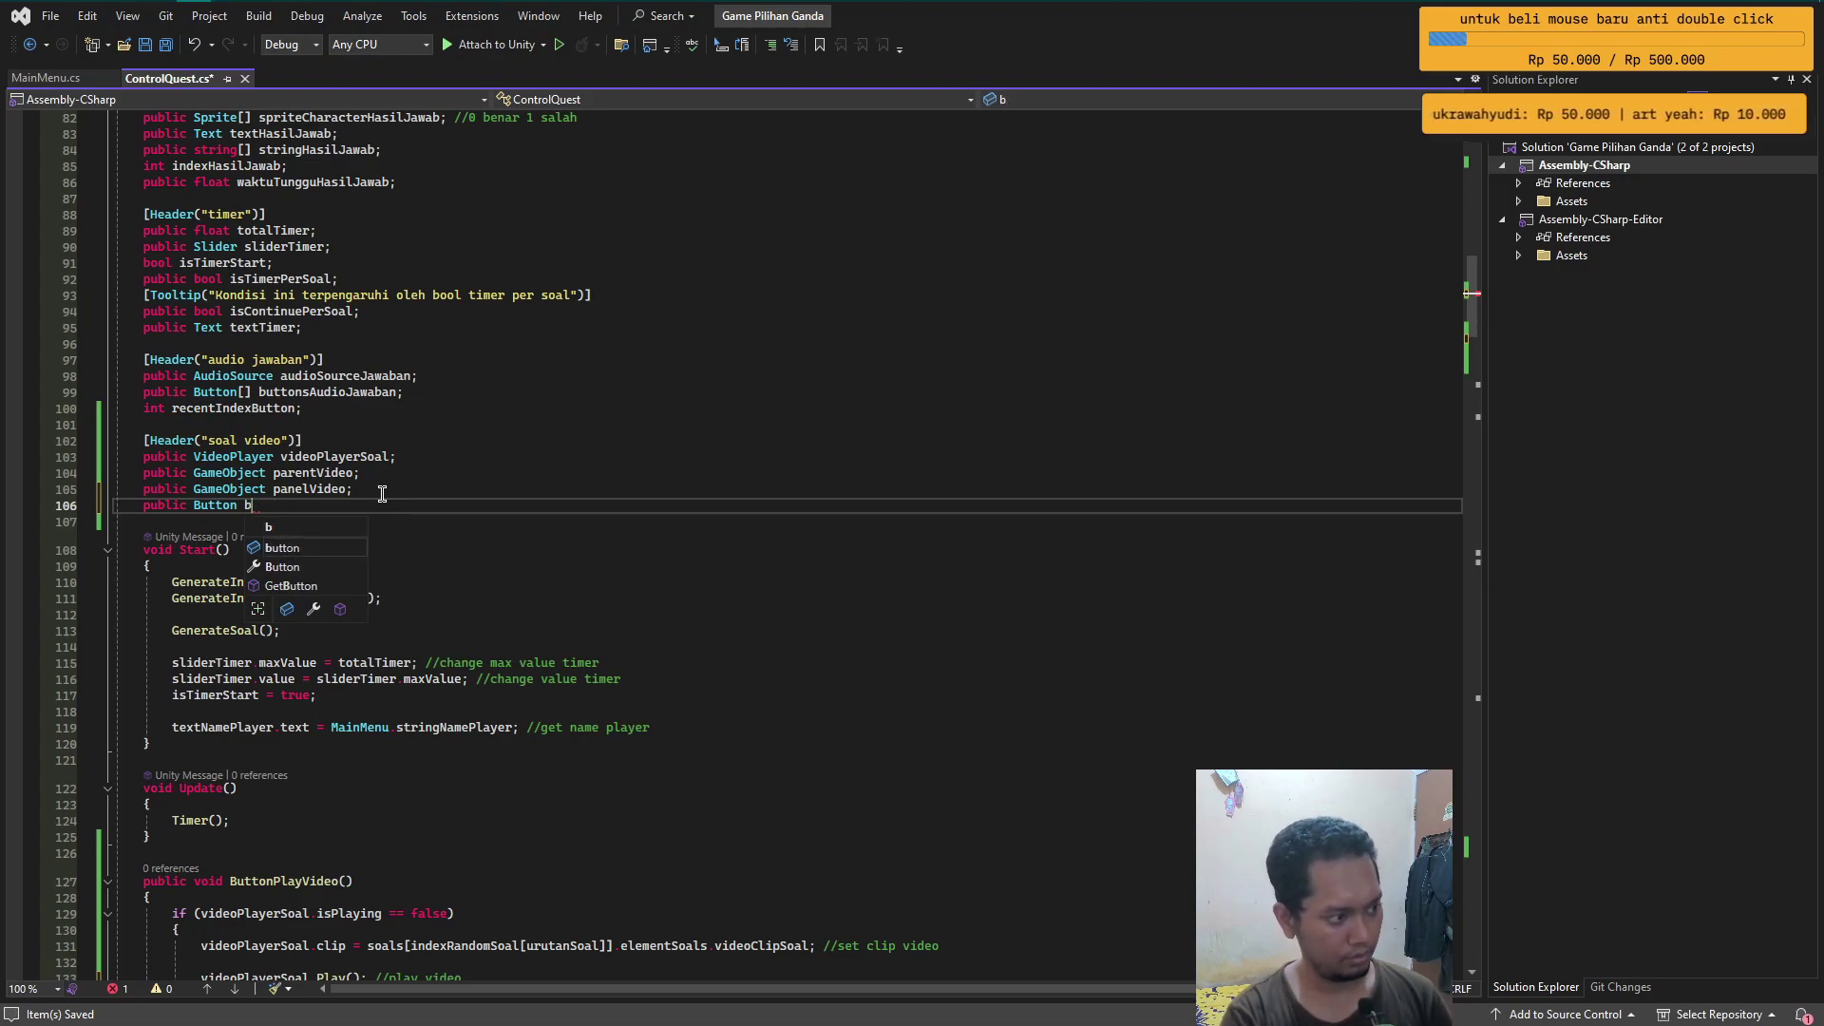
{"action": "type", "text": "buttonPlayuV"}
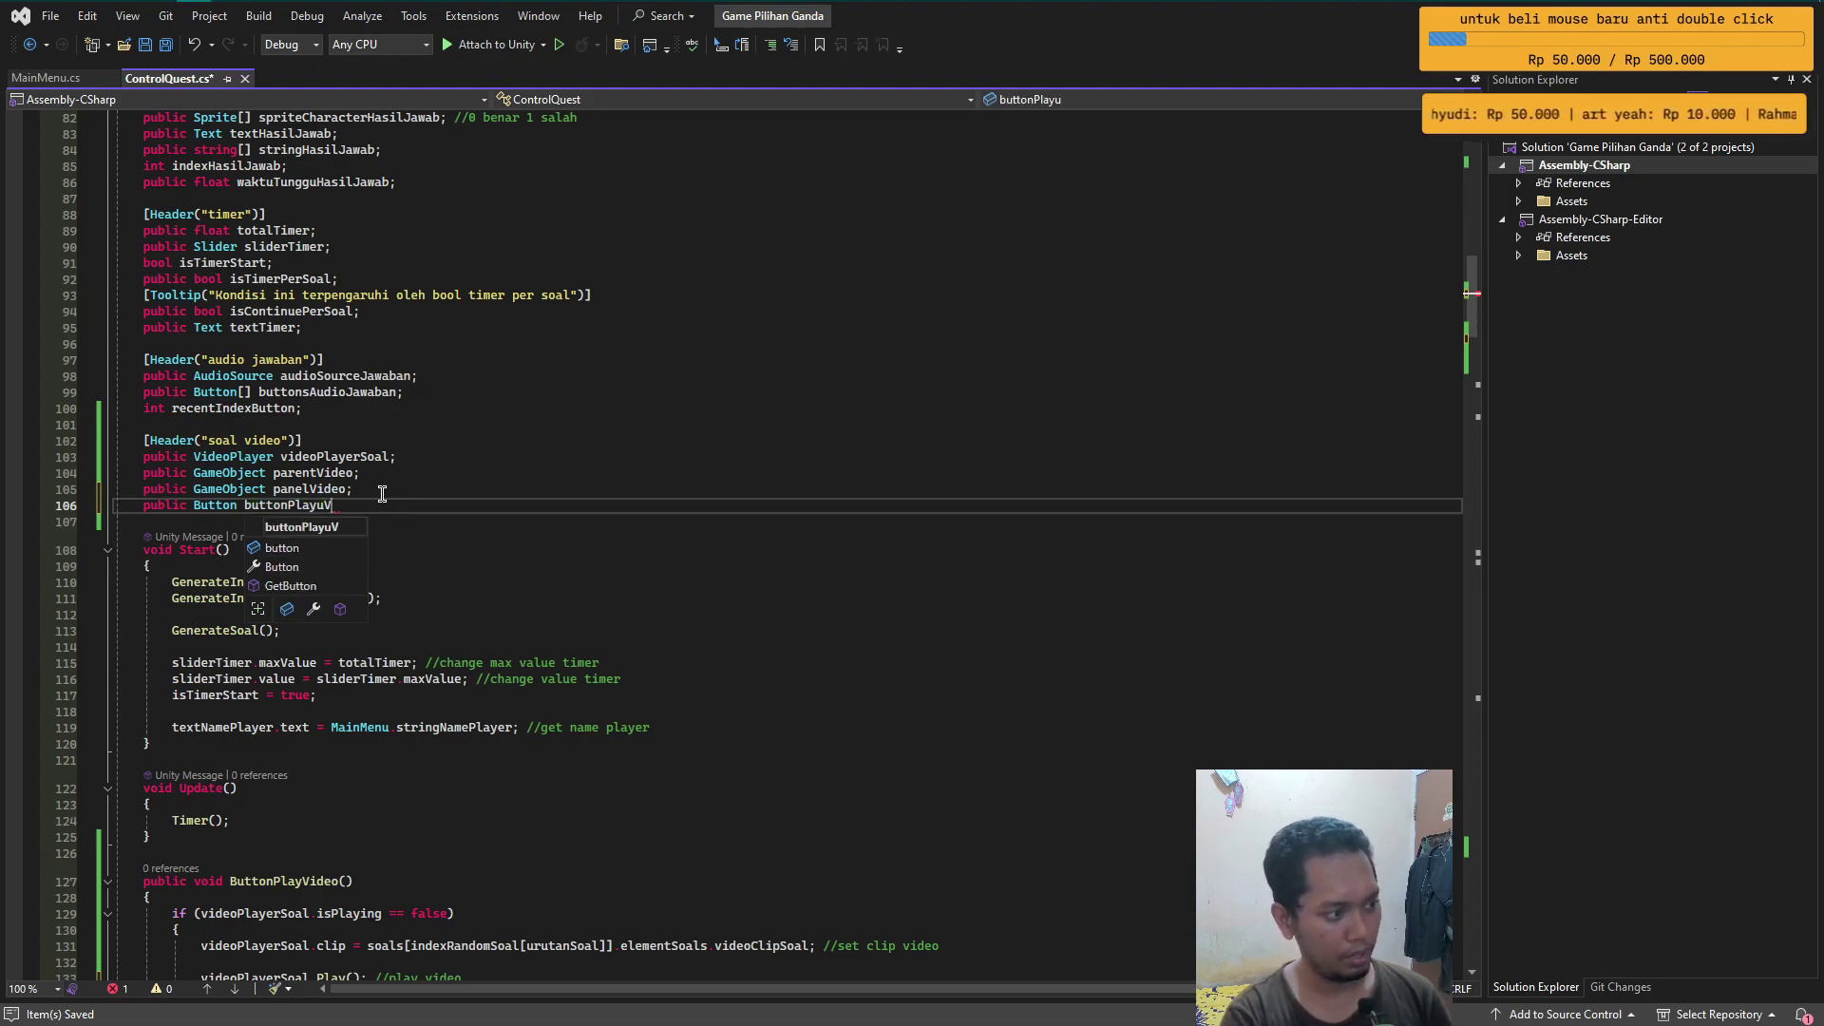
{"action": "key", "text": "BackSpace"}
{"action": "key", "text": "BackSpace"}
{"action": "type", "text": "Video"}
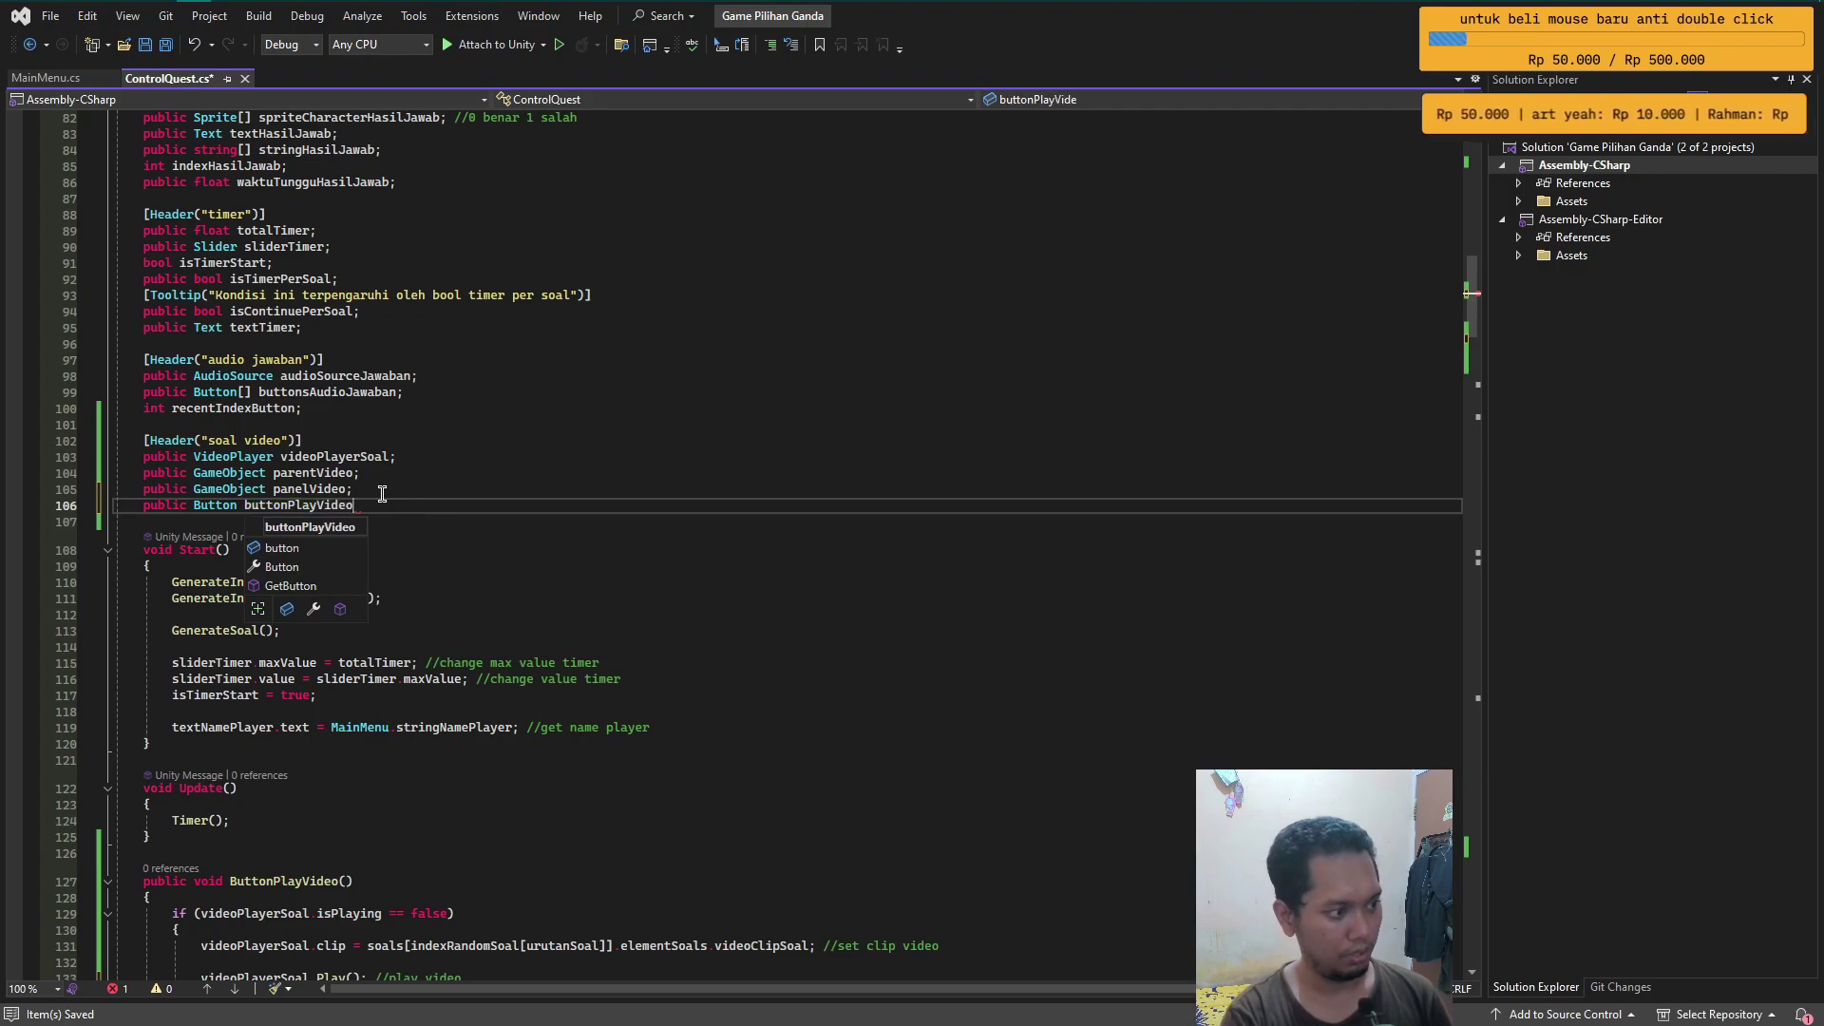
{"action": "type", "text": ";"}
- Start a buttonPlayVideo.image.sprite = assignment in ButtonPlayVideo's if-block
{"action": "scroll", "coordinate": [382, 493], "scroll_direction": "down", "scroll_amount": 7}
{"action": "scroll", "coordinate": [382, 493], "scroll_direction": "down", "scroll_amount": 3}
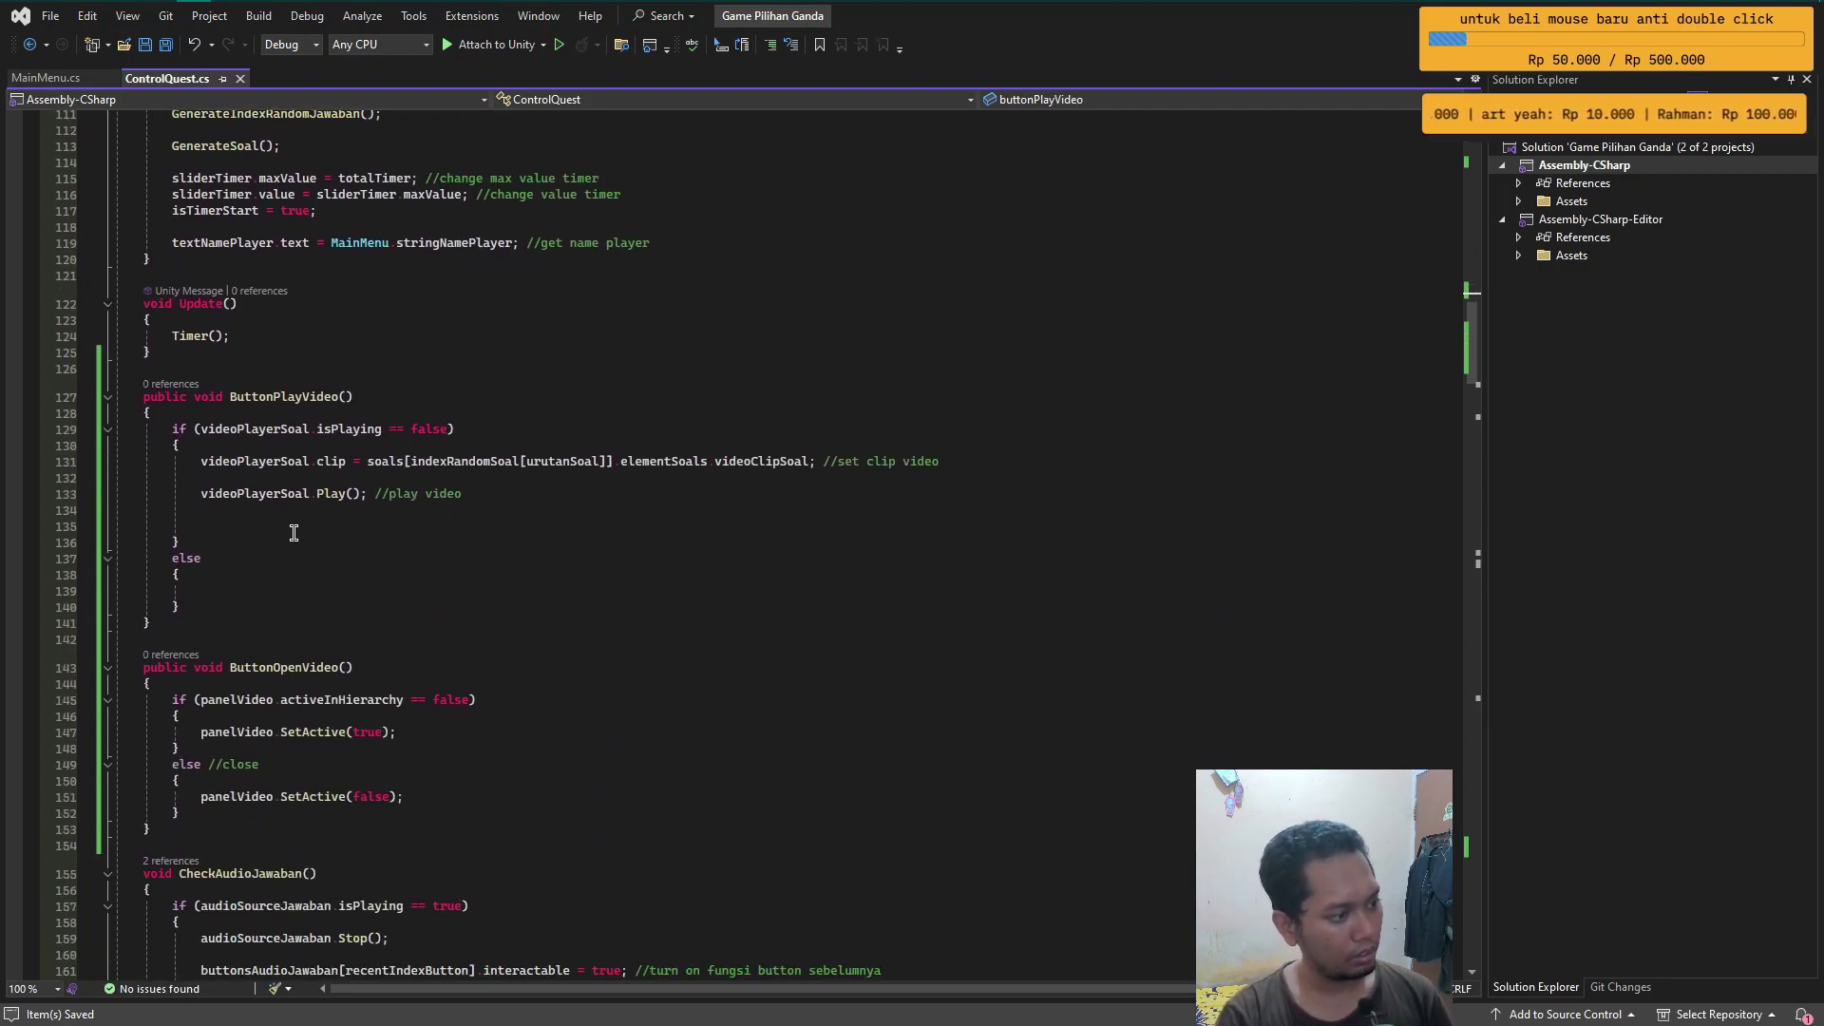
{"action": "left_click", "coordinate": [283, 520]}
{"action": "type", "text": "butt"}
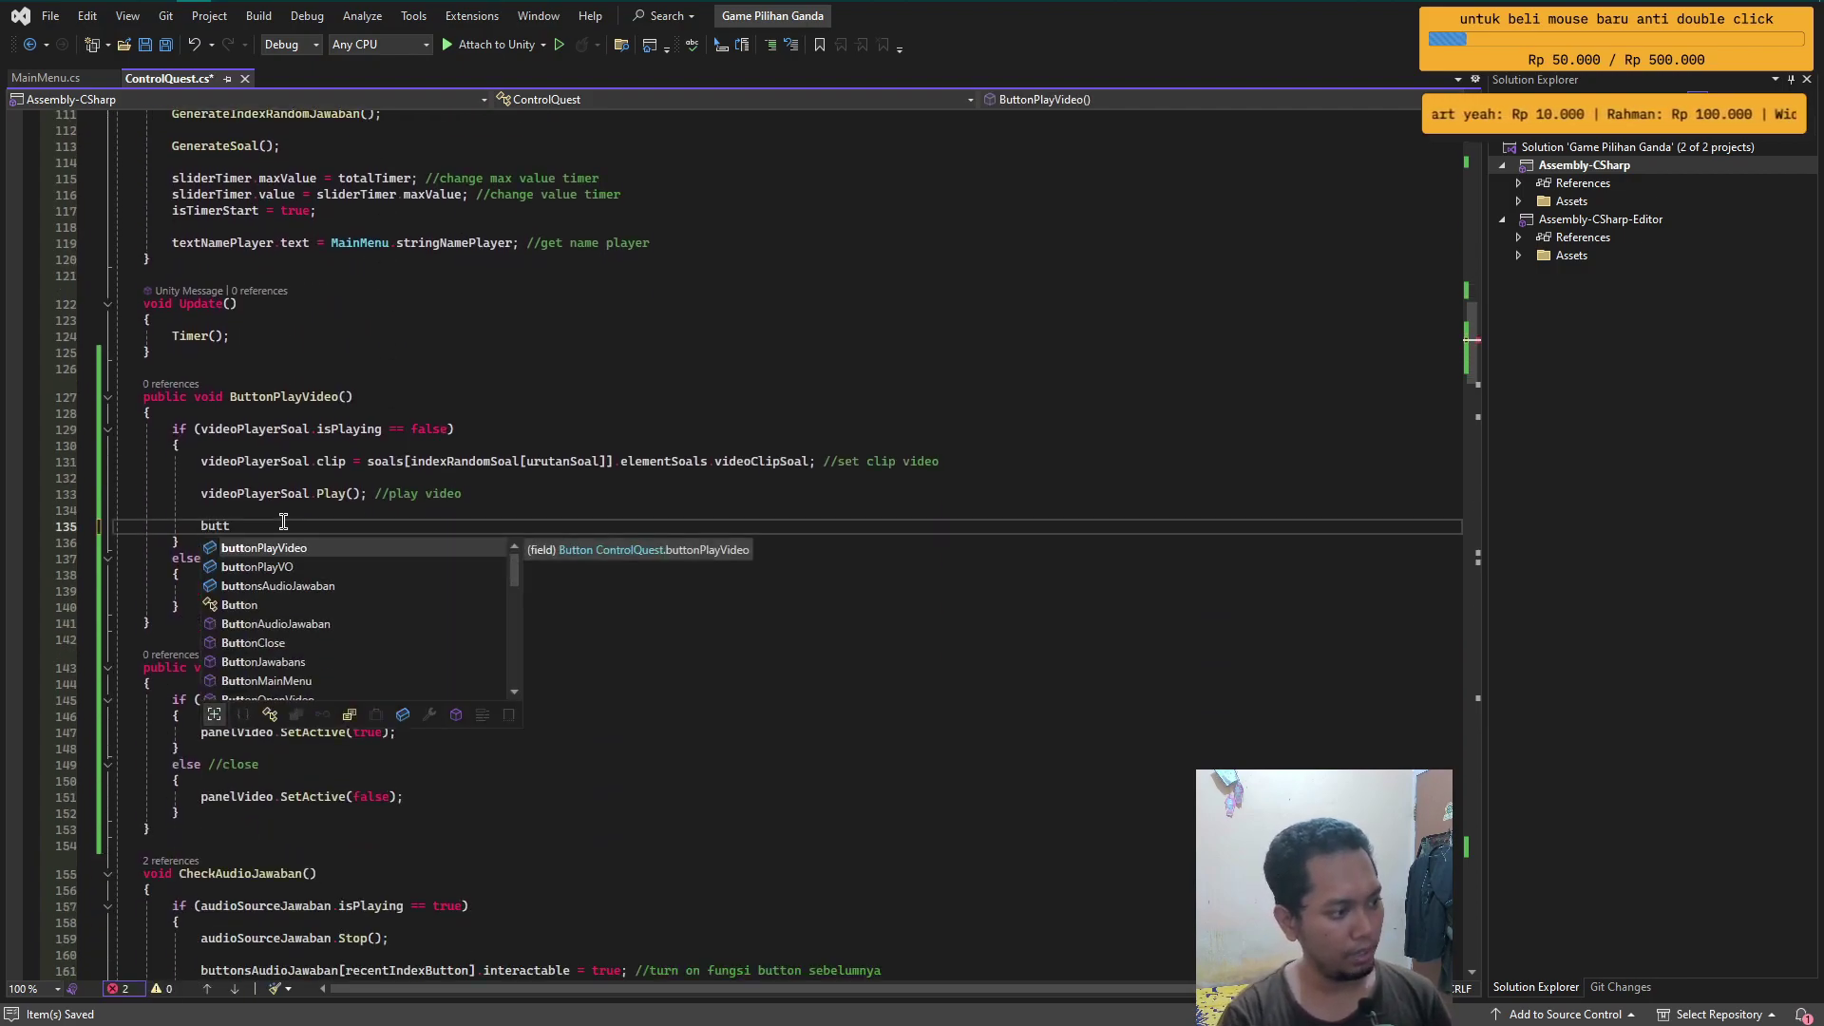
{"action": "key", "text": "Tab"}
{"action": "type", "text": "."}
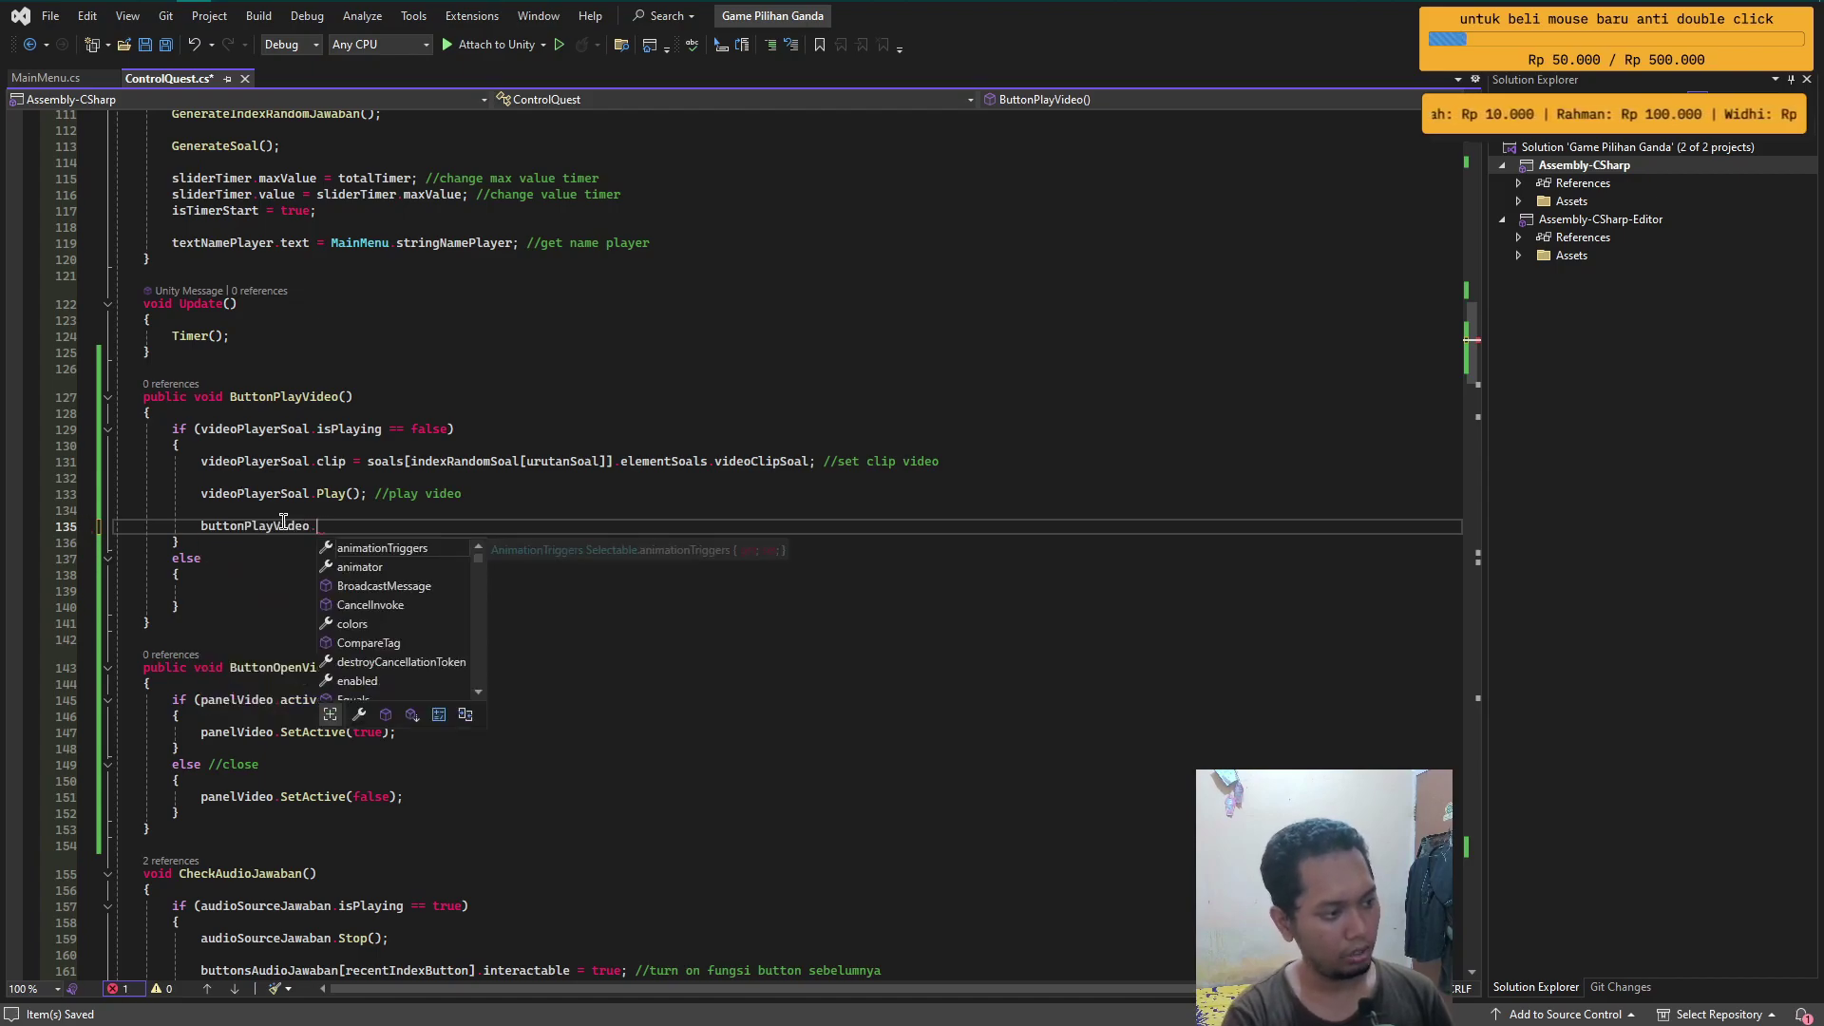
{"action": "type", "text": "image.sp"}
{"action": "key", "text": "Tab"}
{"action": "type", "text": "="}
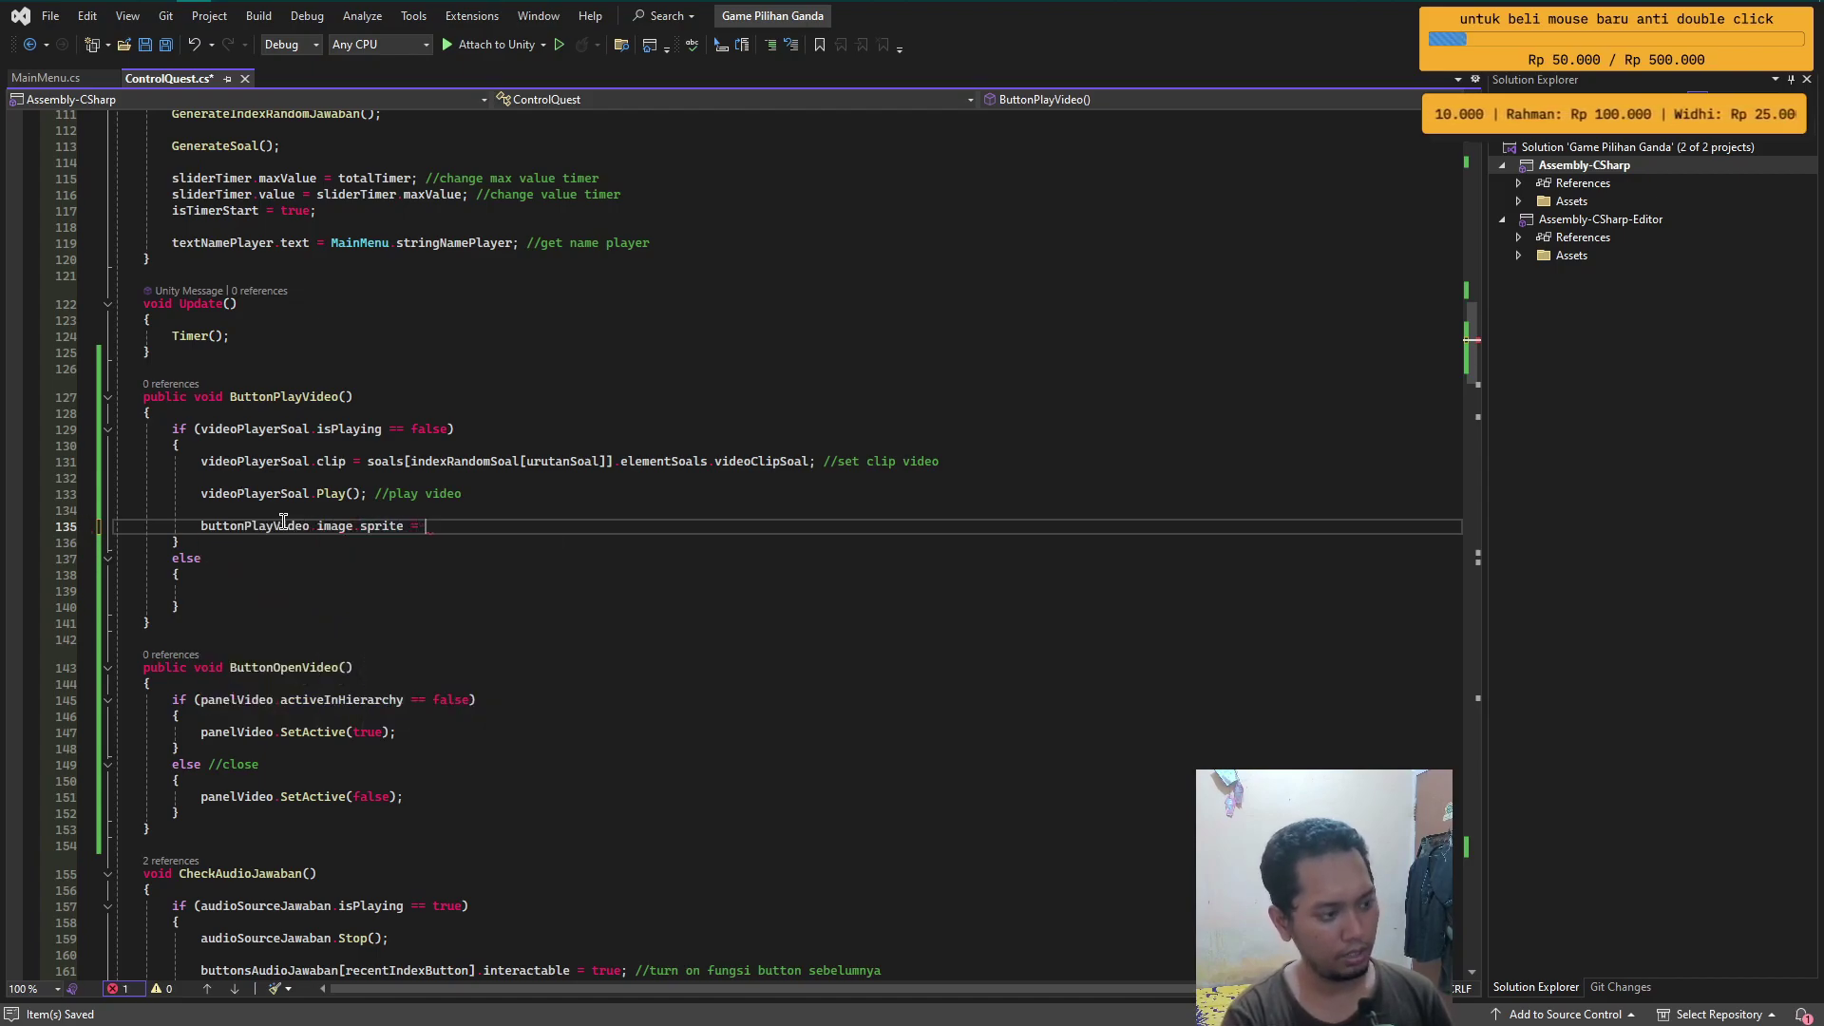
- Declare public Sprite fields spritePlayVideo and spriteStopVideo and save the script
{"action": "scroll", "coordinate": [342, 505], "scroll_direction": "up", "scroll_amount": 10}
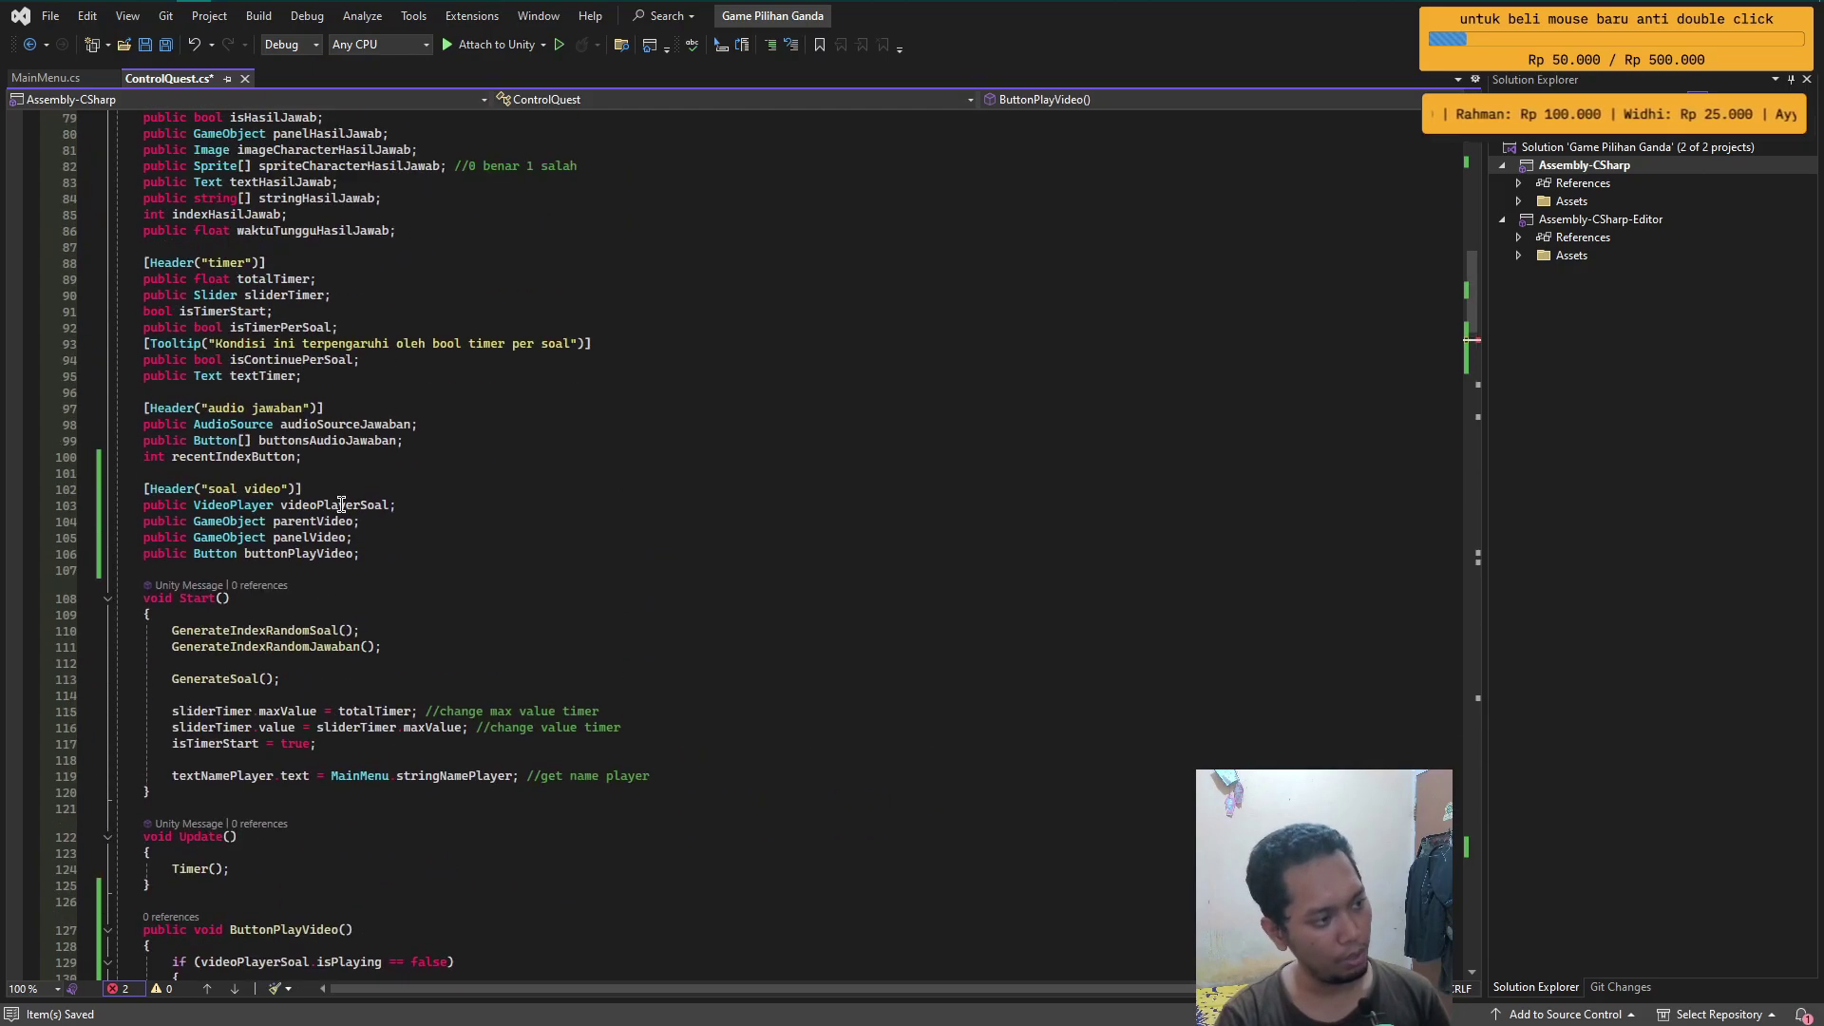
{"action": "left_click", "coordinate": [387, 556]}
{"action": "key", "text": "Return"}
{"action": "type", "text": "p"}
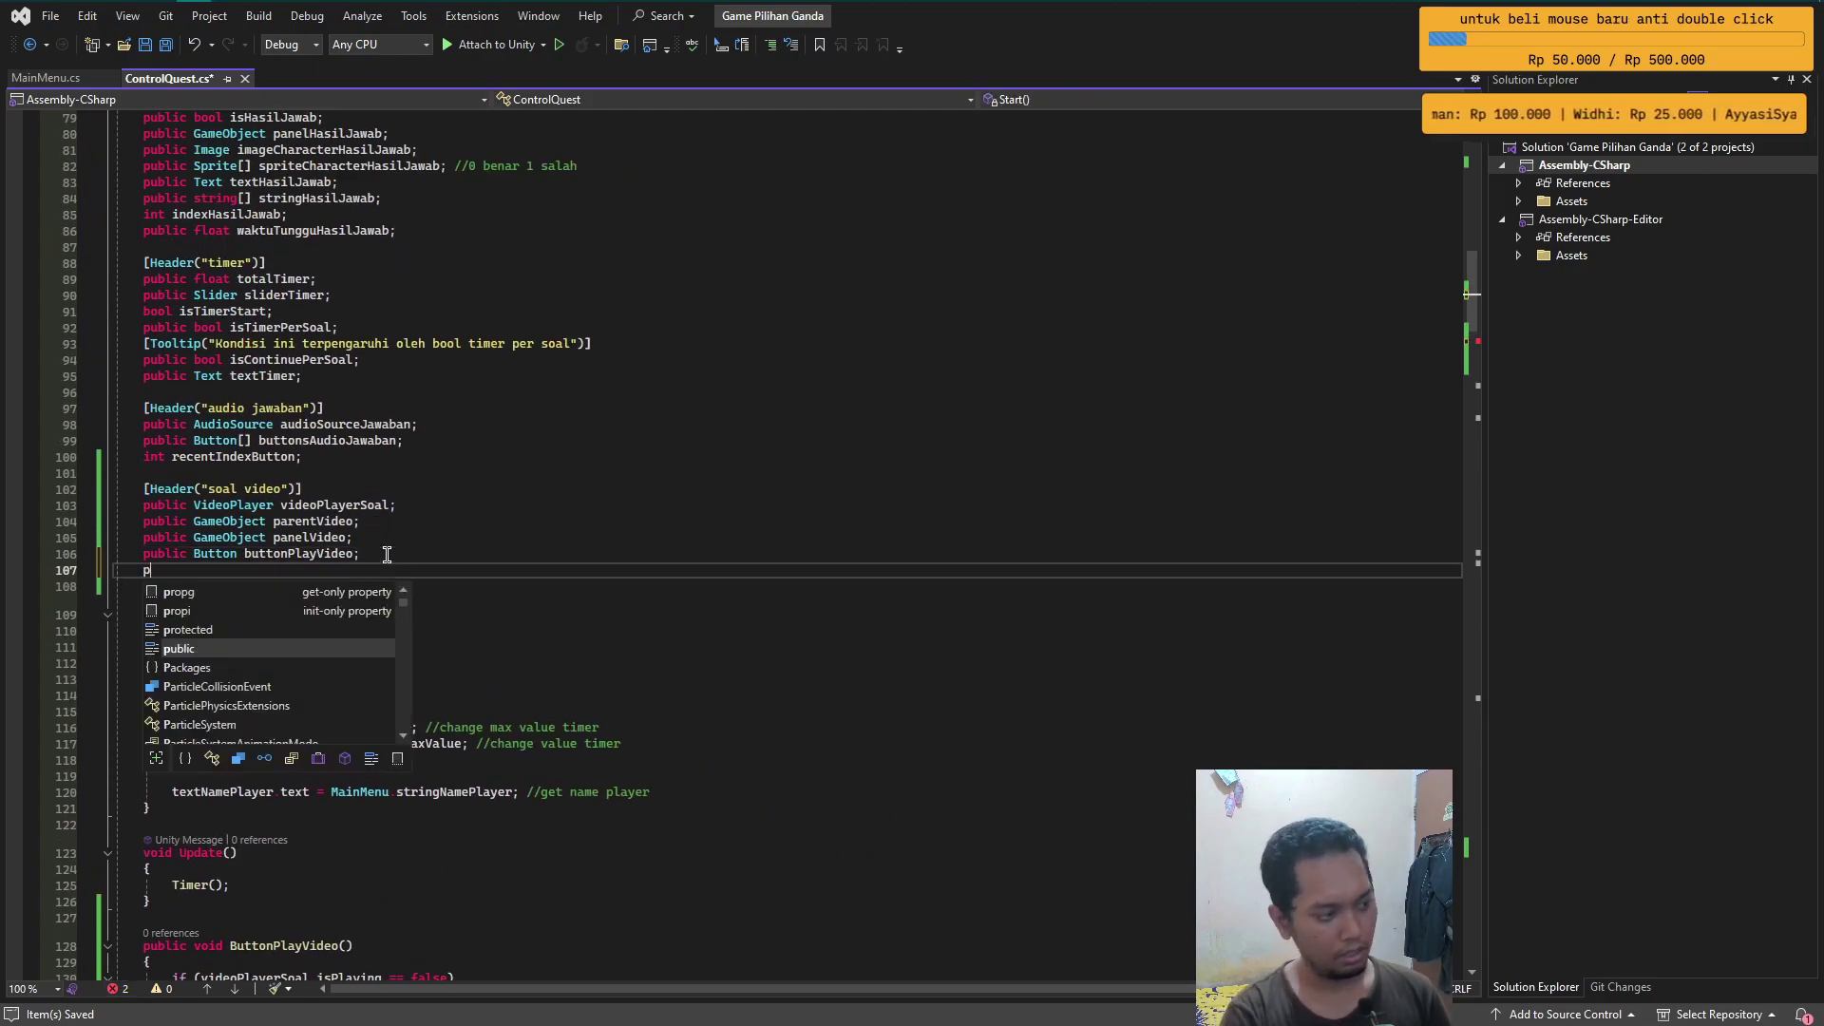
{"action": "type", "text": "ublic Sprite"}
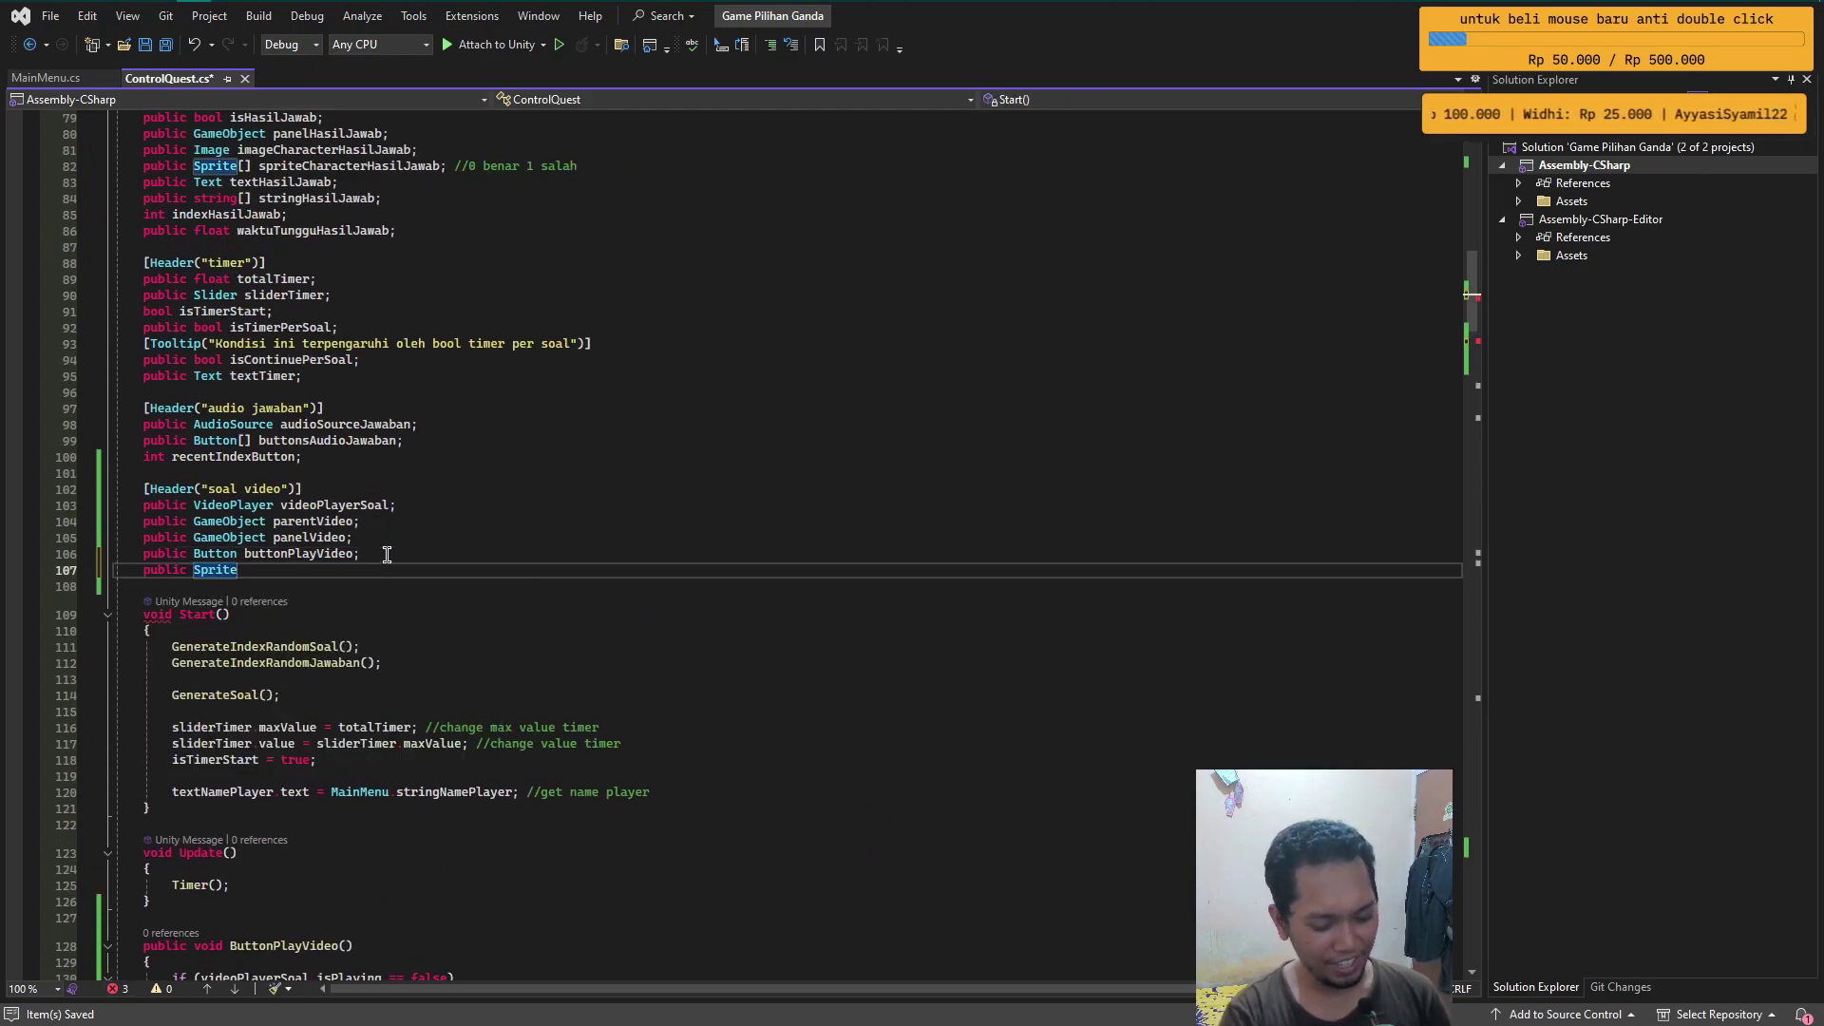
{"action": "type", "text": " sprite"}
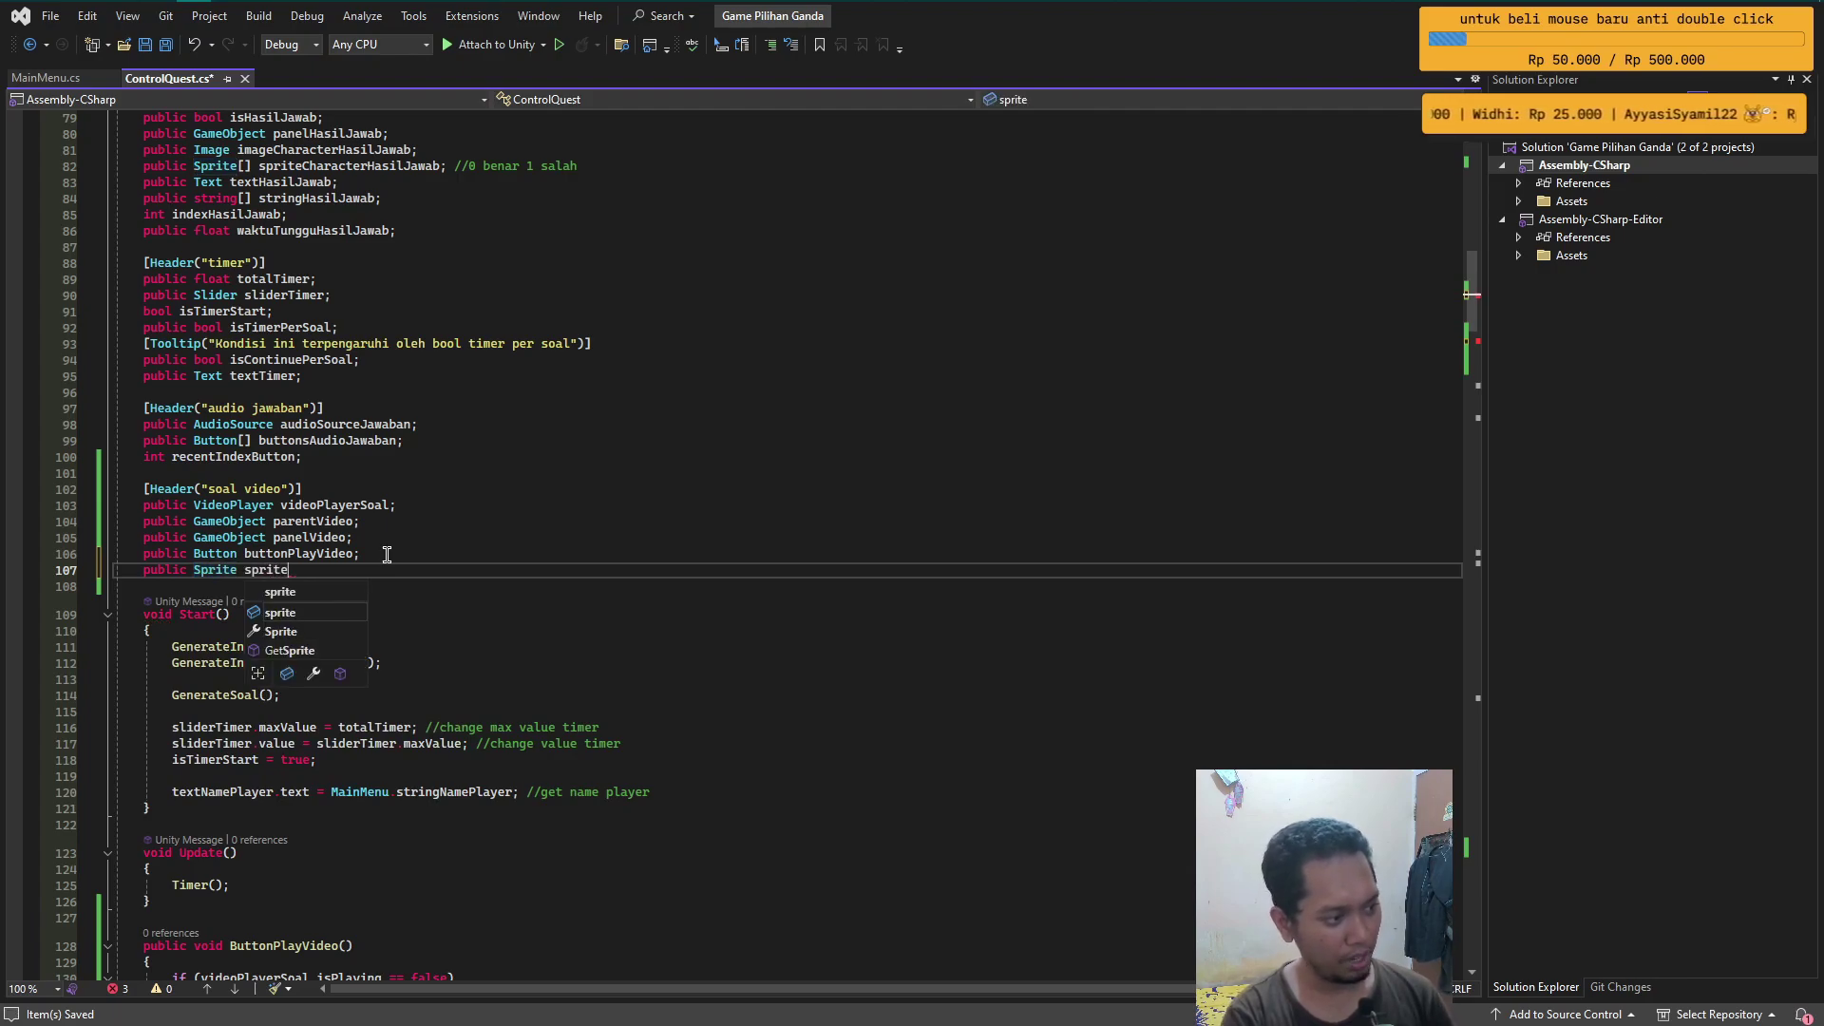
{"action": "type", "text": "Play"}
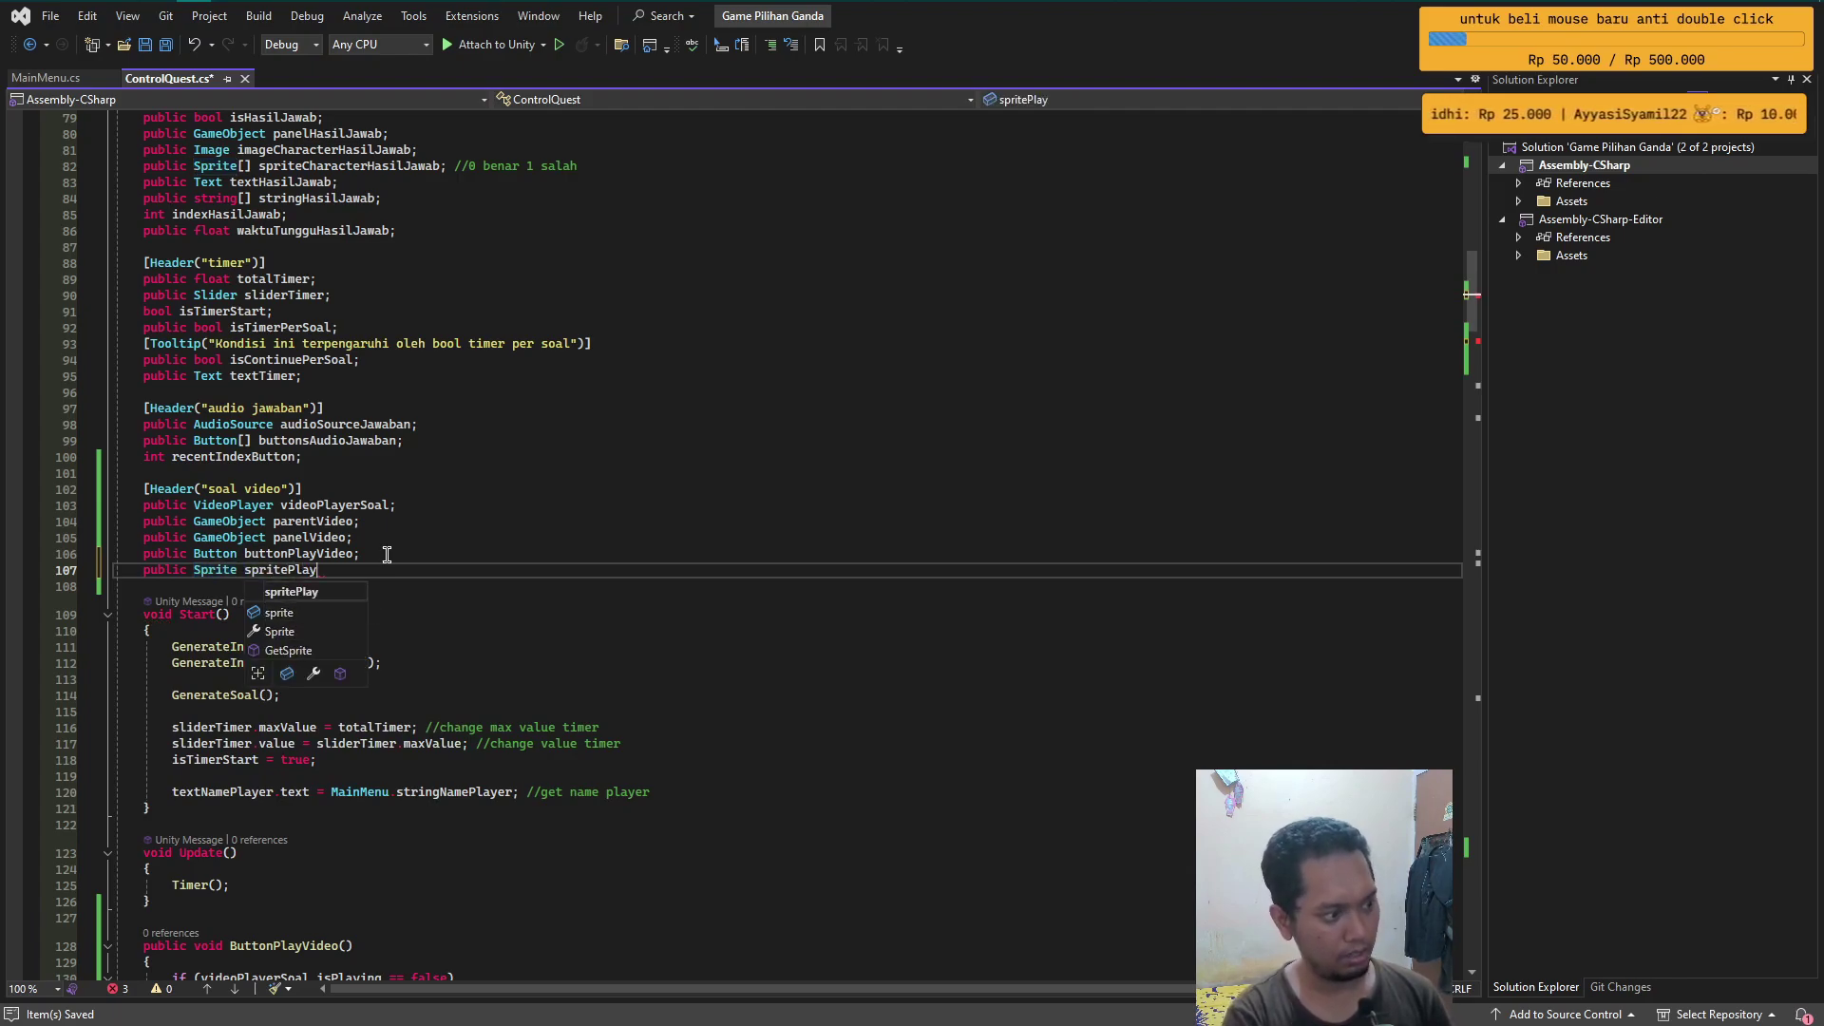
{"action": "type", "text": "Video, "}
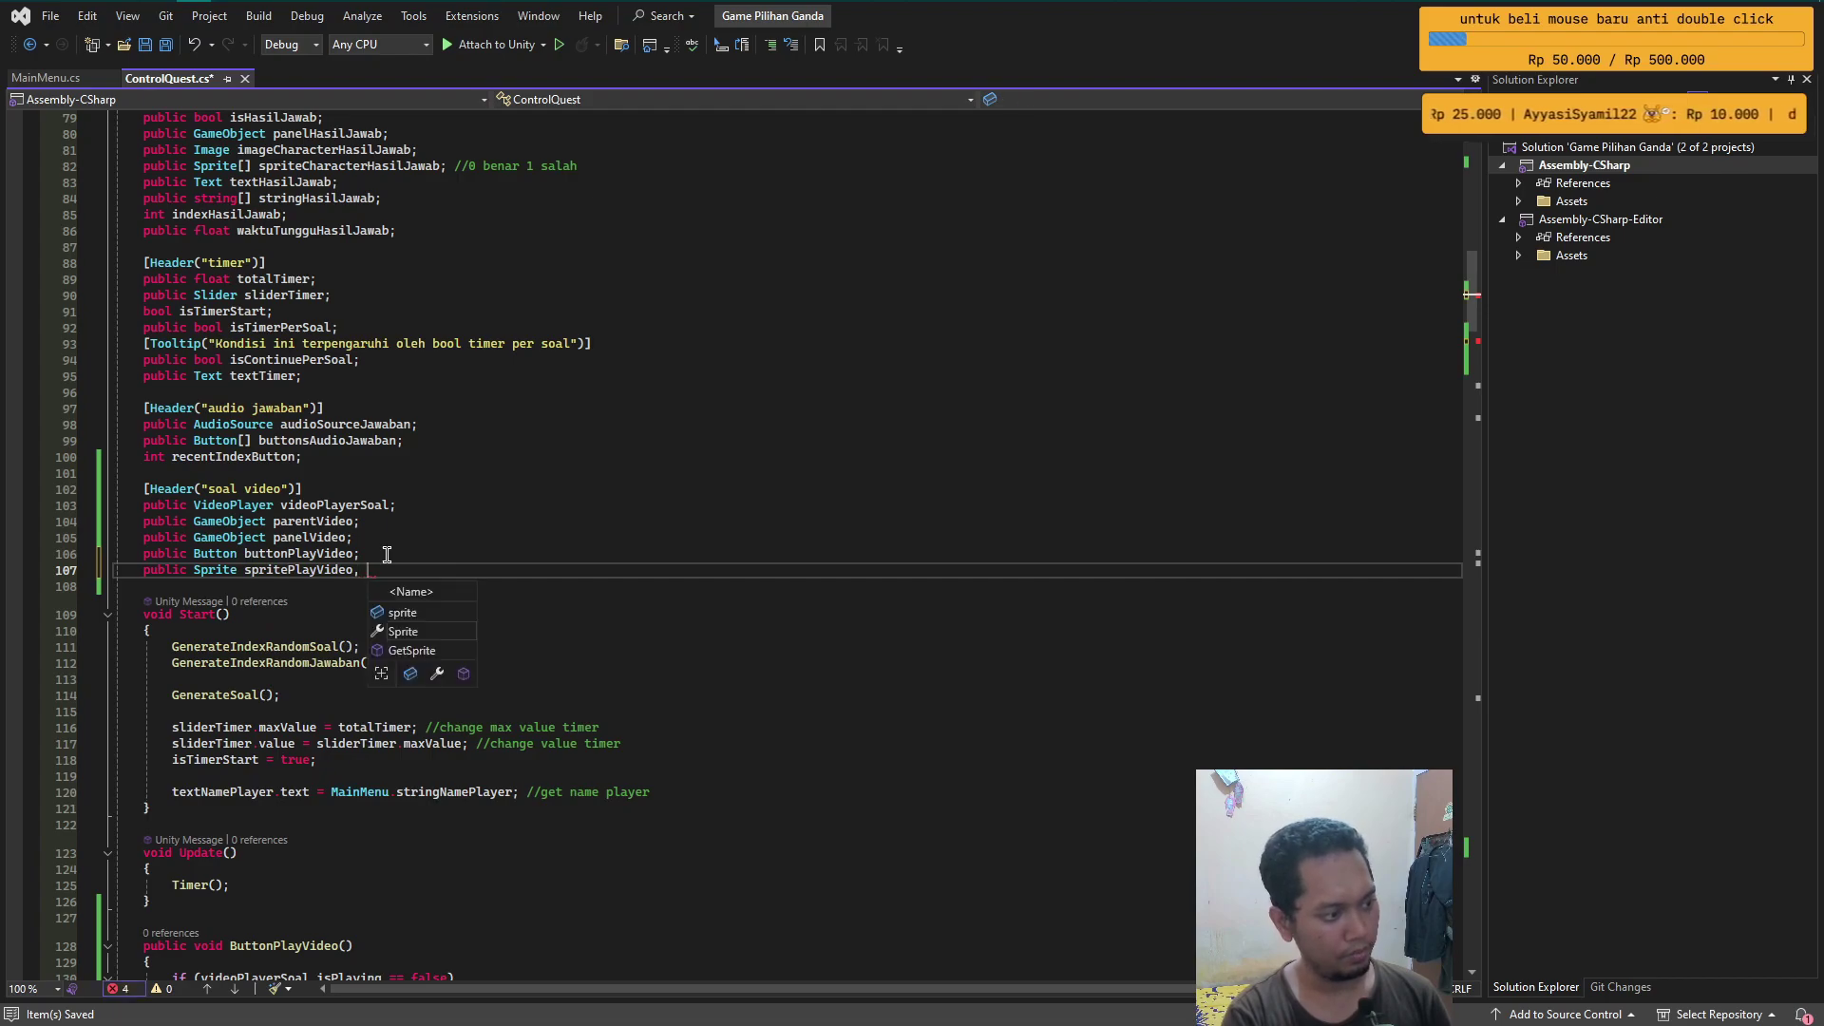
{"action": "type", "text": "spriteP"}
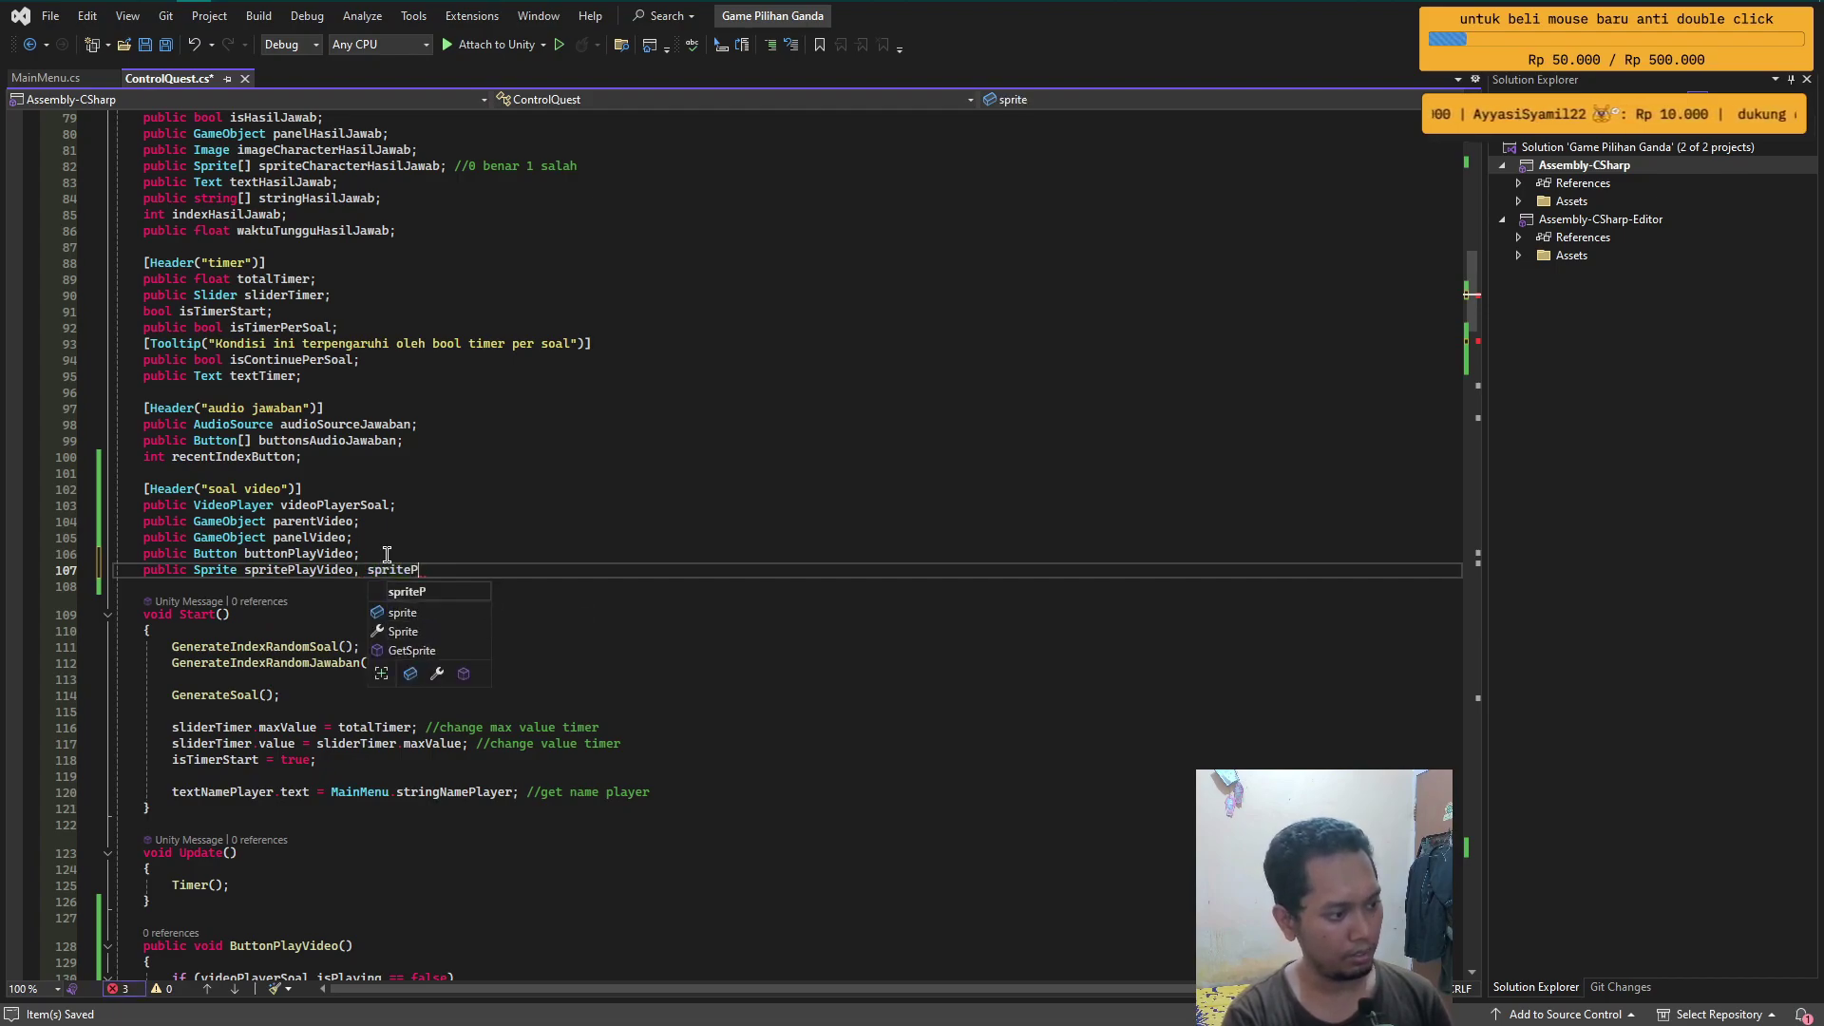
{"action": "key", "text": "BackSpace"}
{"action": "type", "text": "StopVideo"}
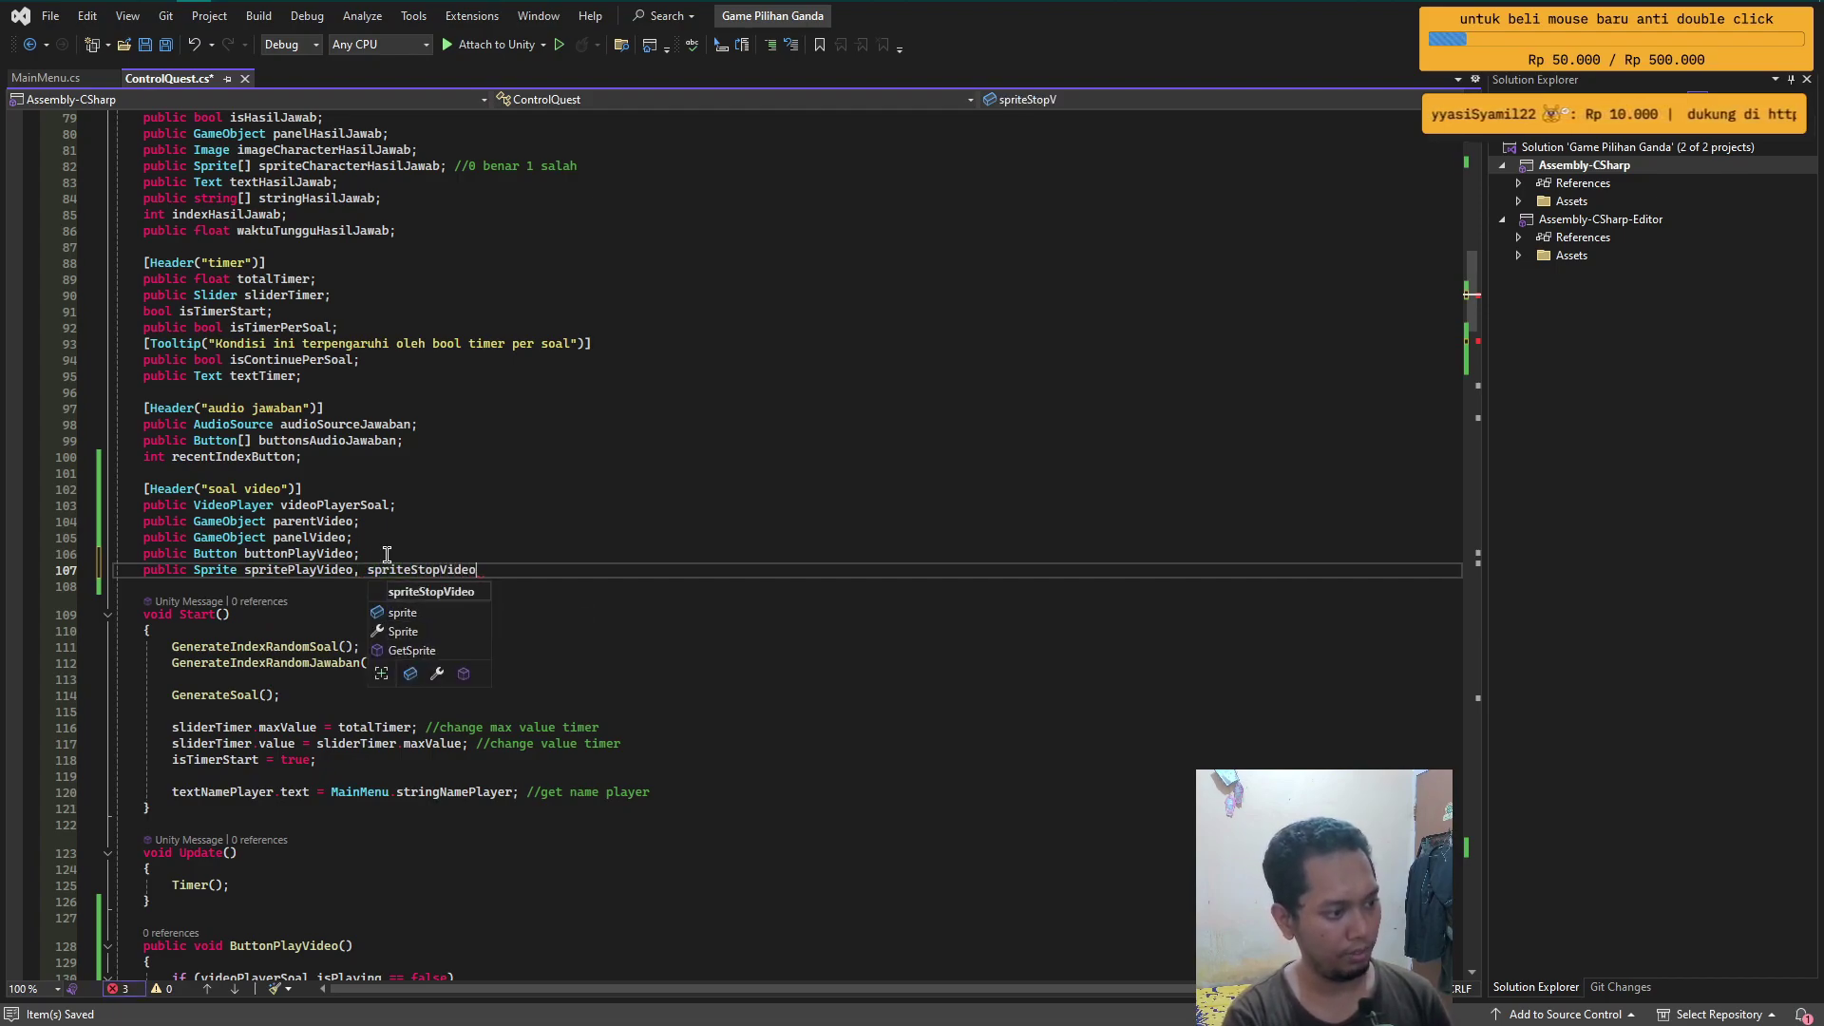
{"action": "type", "text": ";"}
{"action": "key", "text": "ctrl+s"}
{"action": "scroll", "coordinate": [458, 560], "scroll_direction": "down", "scroll_amount": 7}
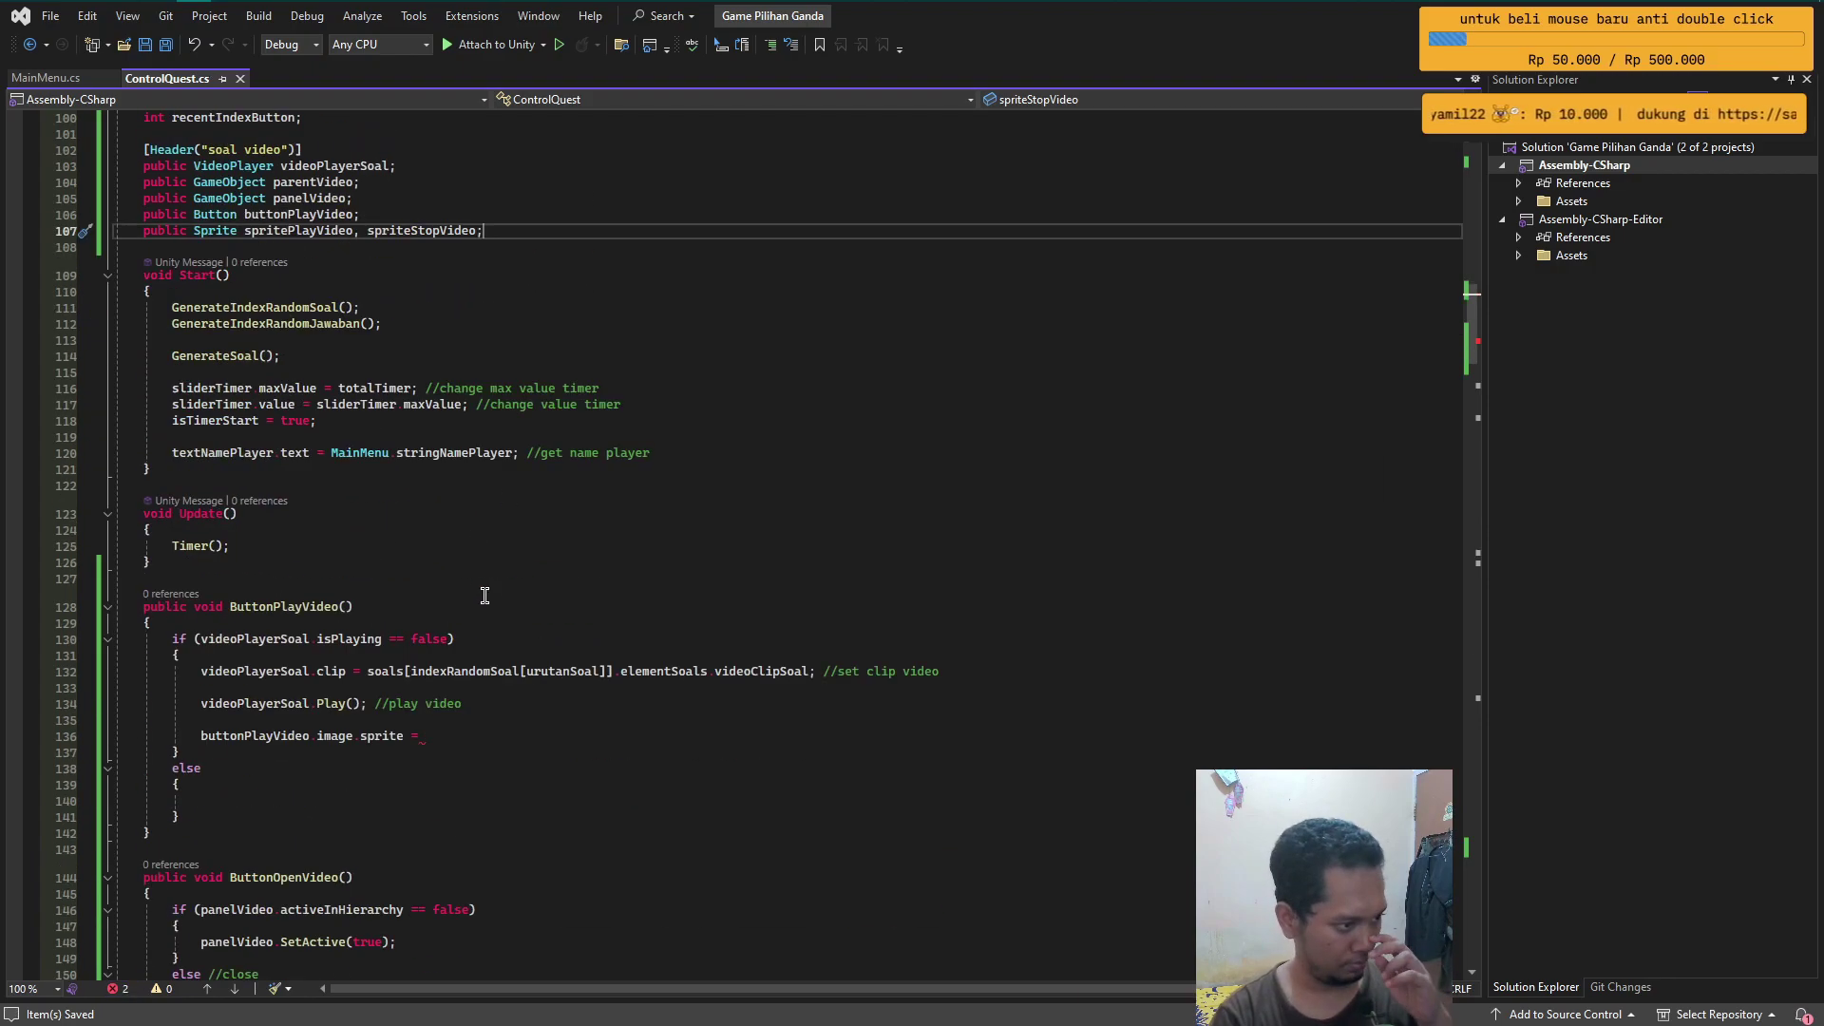
{"action": "scroll", "coordinate": [459, 570], "scroll_direction": "down", "scroll_amount": 5}
- Assign spriteStopVideo to the button's image sprite after the Play() call
{"action": "left_click", "coordinate": [476, 491]}
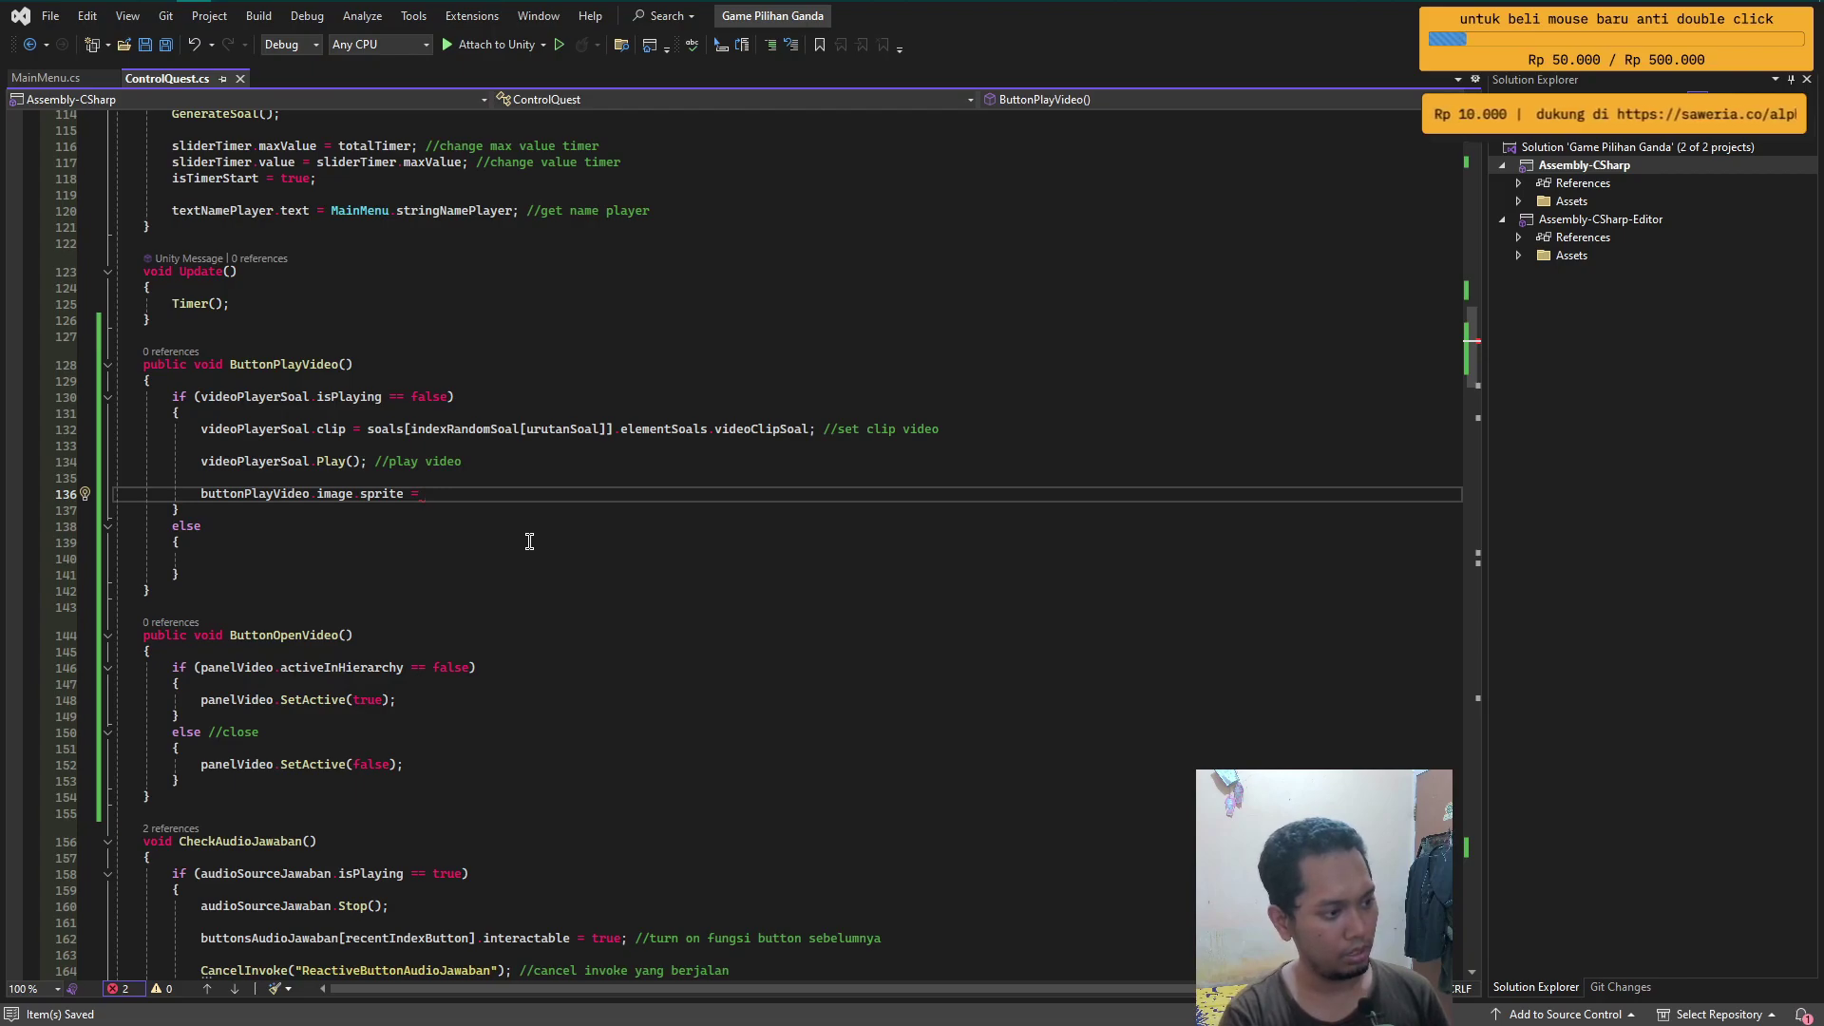
{"action": "type", "text": "spritest"}
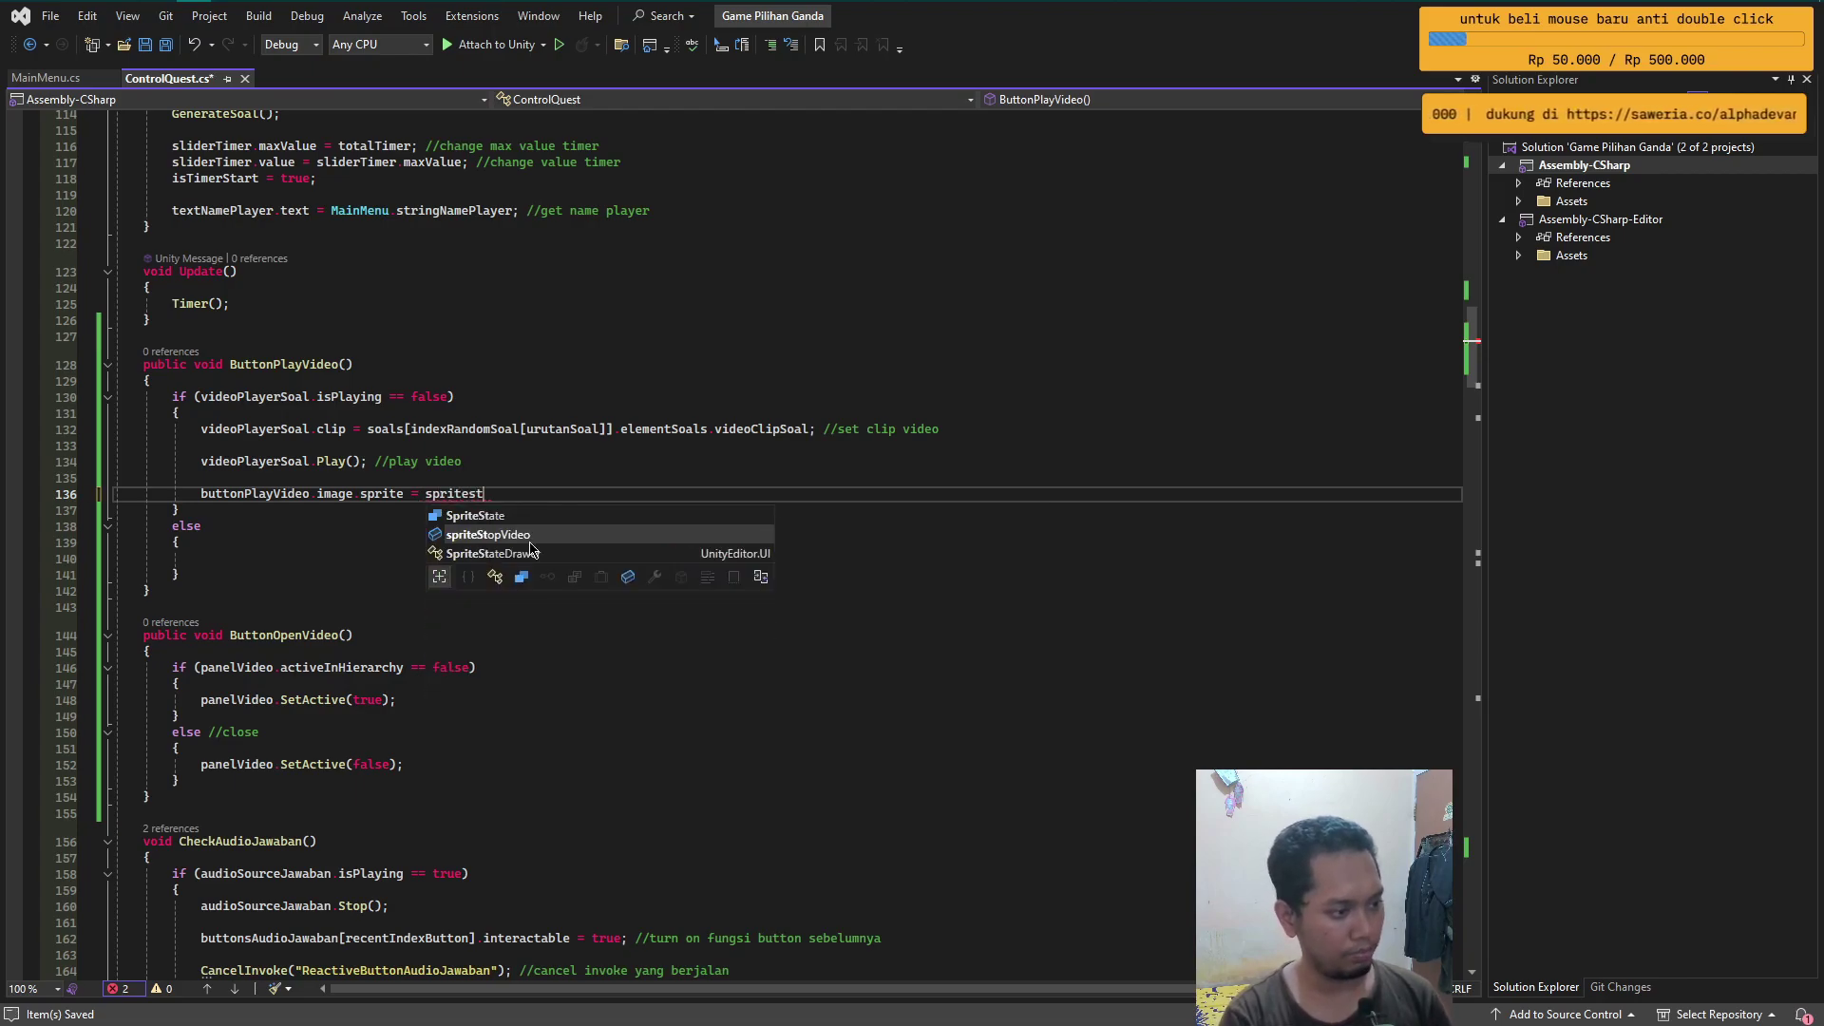
{"action": "key", "text": "Tab"}
{"action": "type", "text": "/ch"}
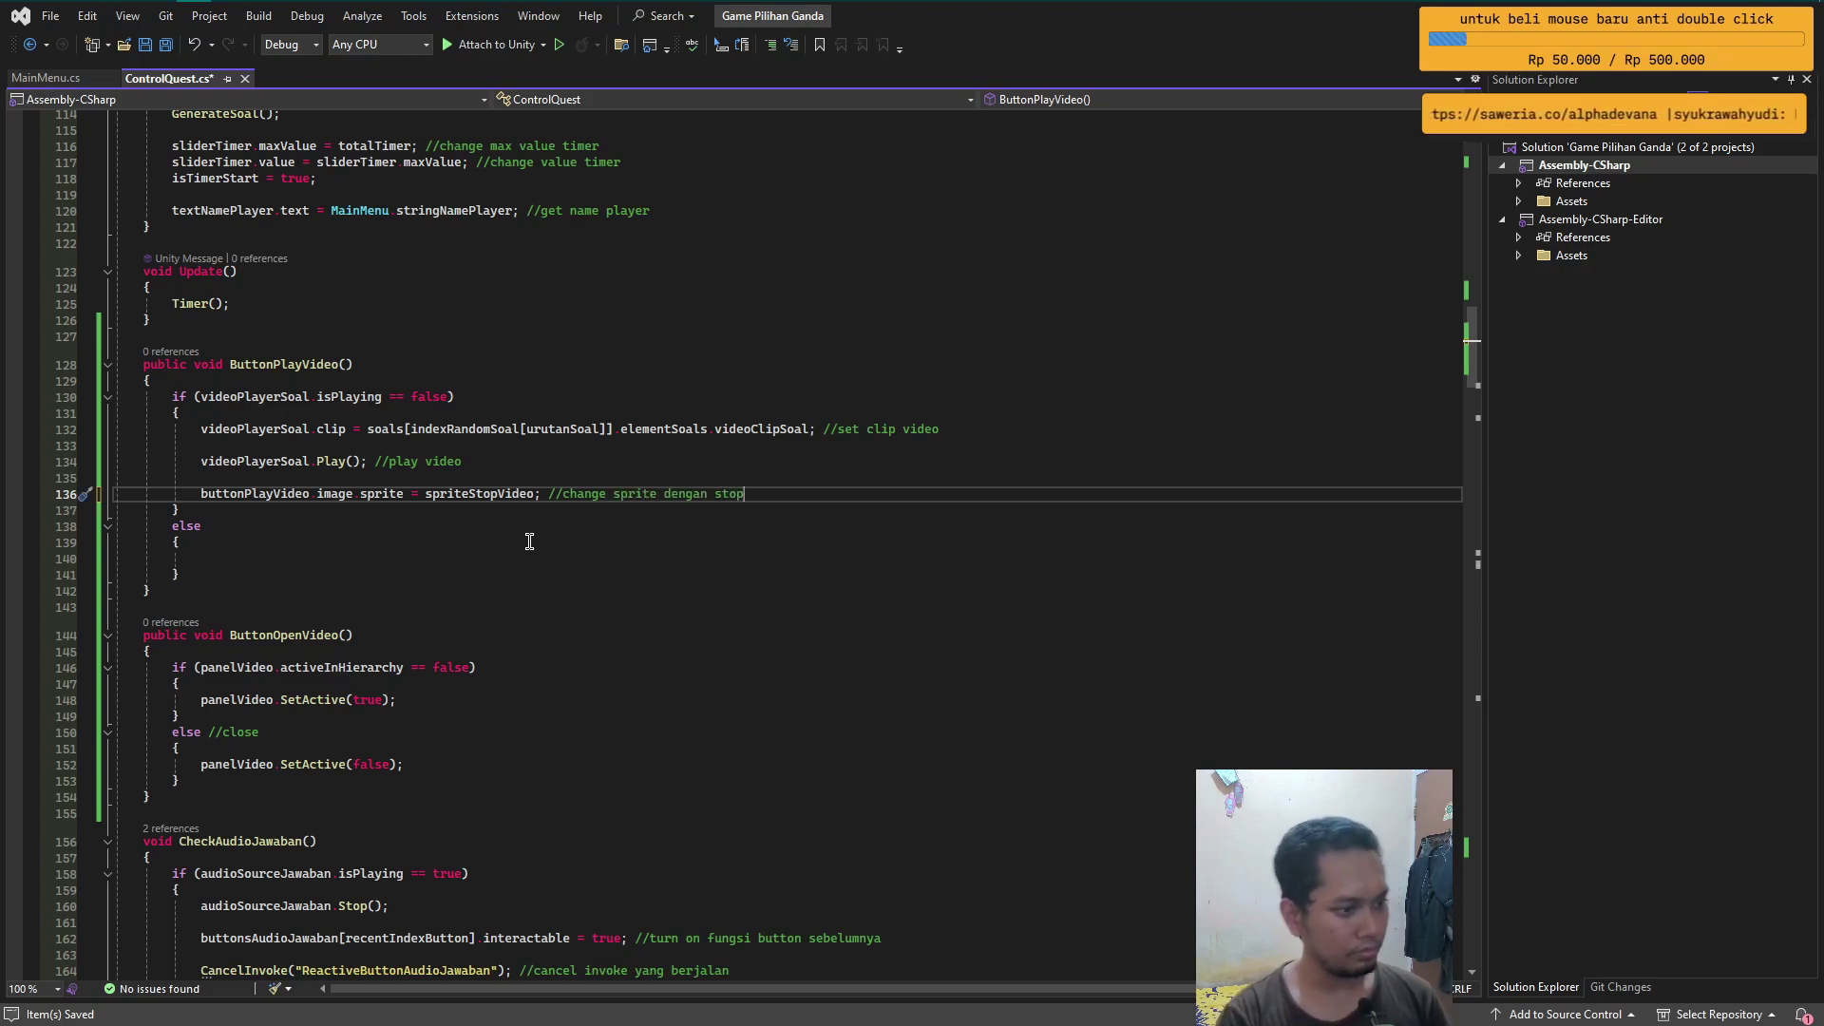
- Call videoPlayerSoal.Stop() with a //stop video comment in the else branch
{"action": "left_click", "coordinate": [212, 553]}
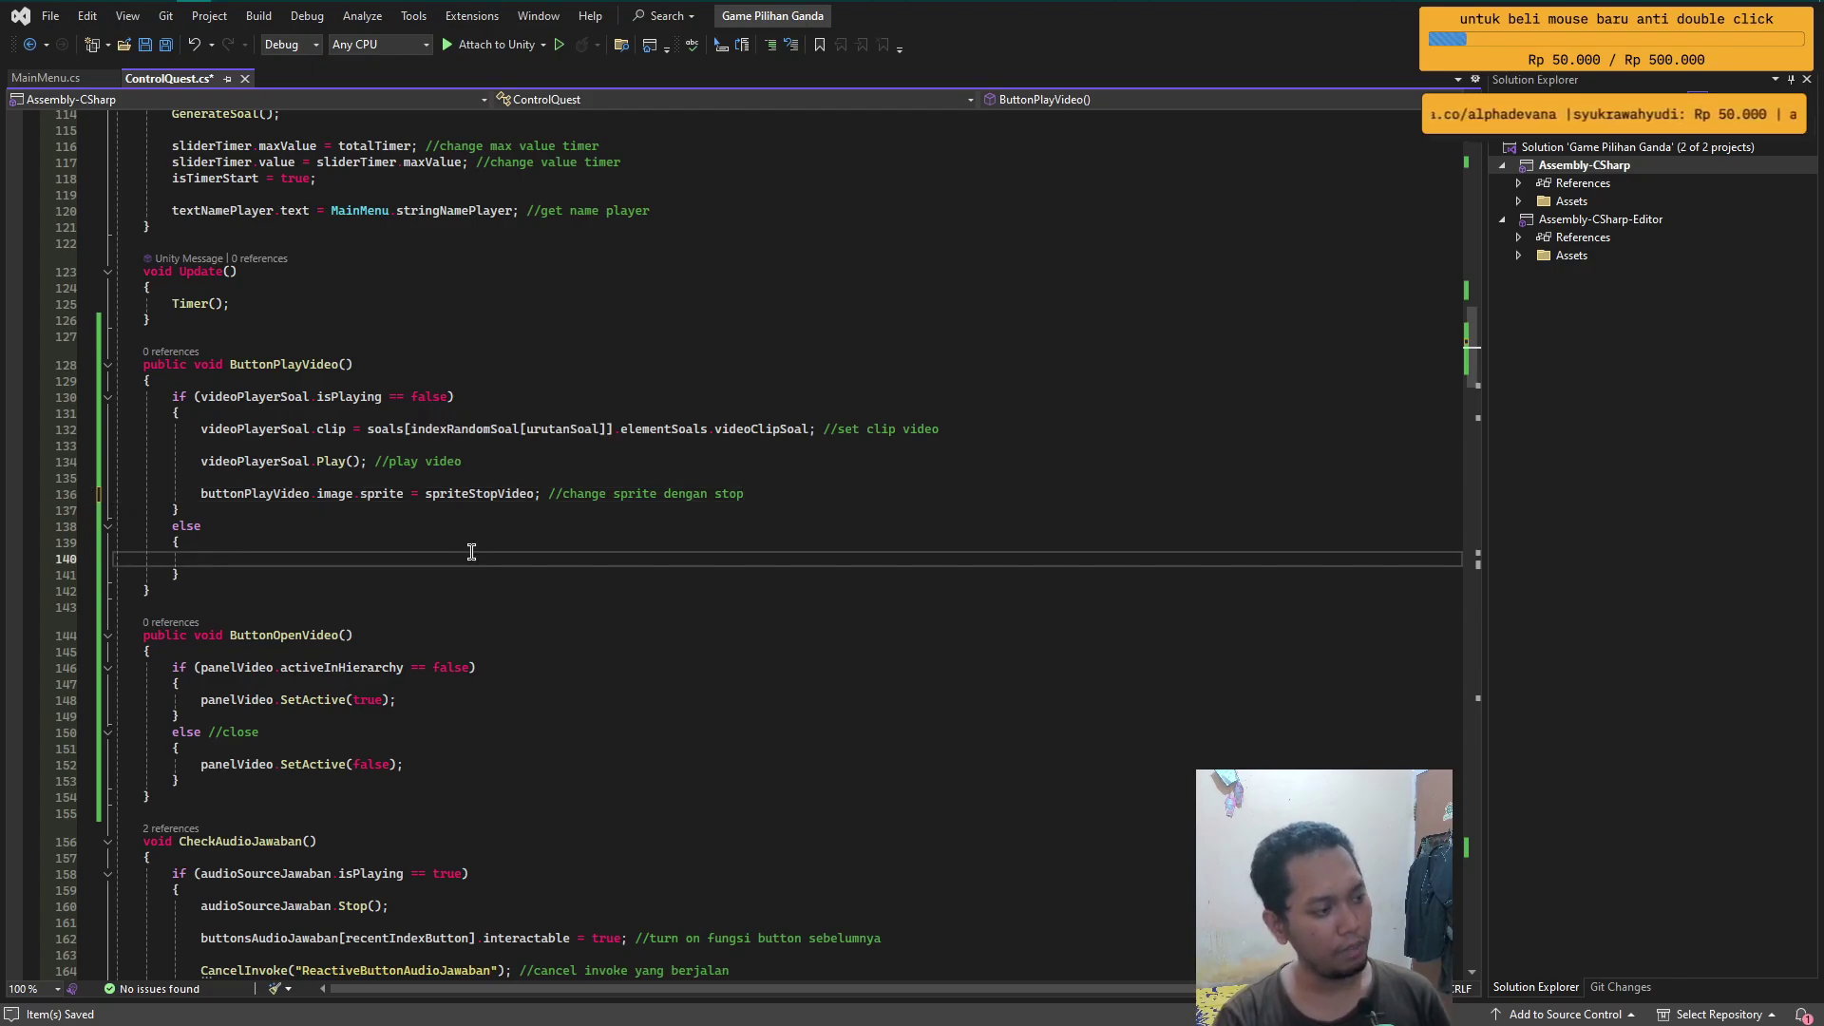
{"action": "type", "text": "video"}
{"action": "key", "text": "Tab"}
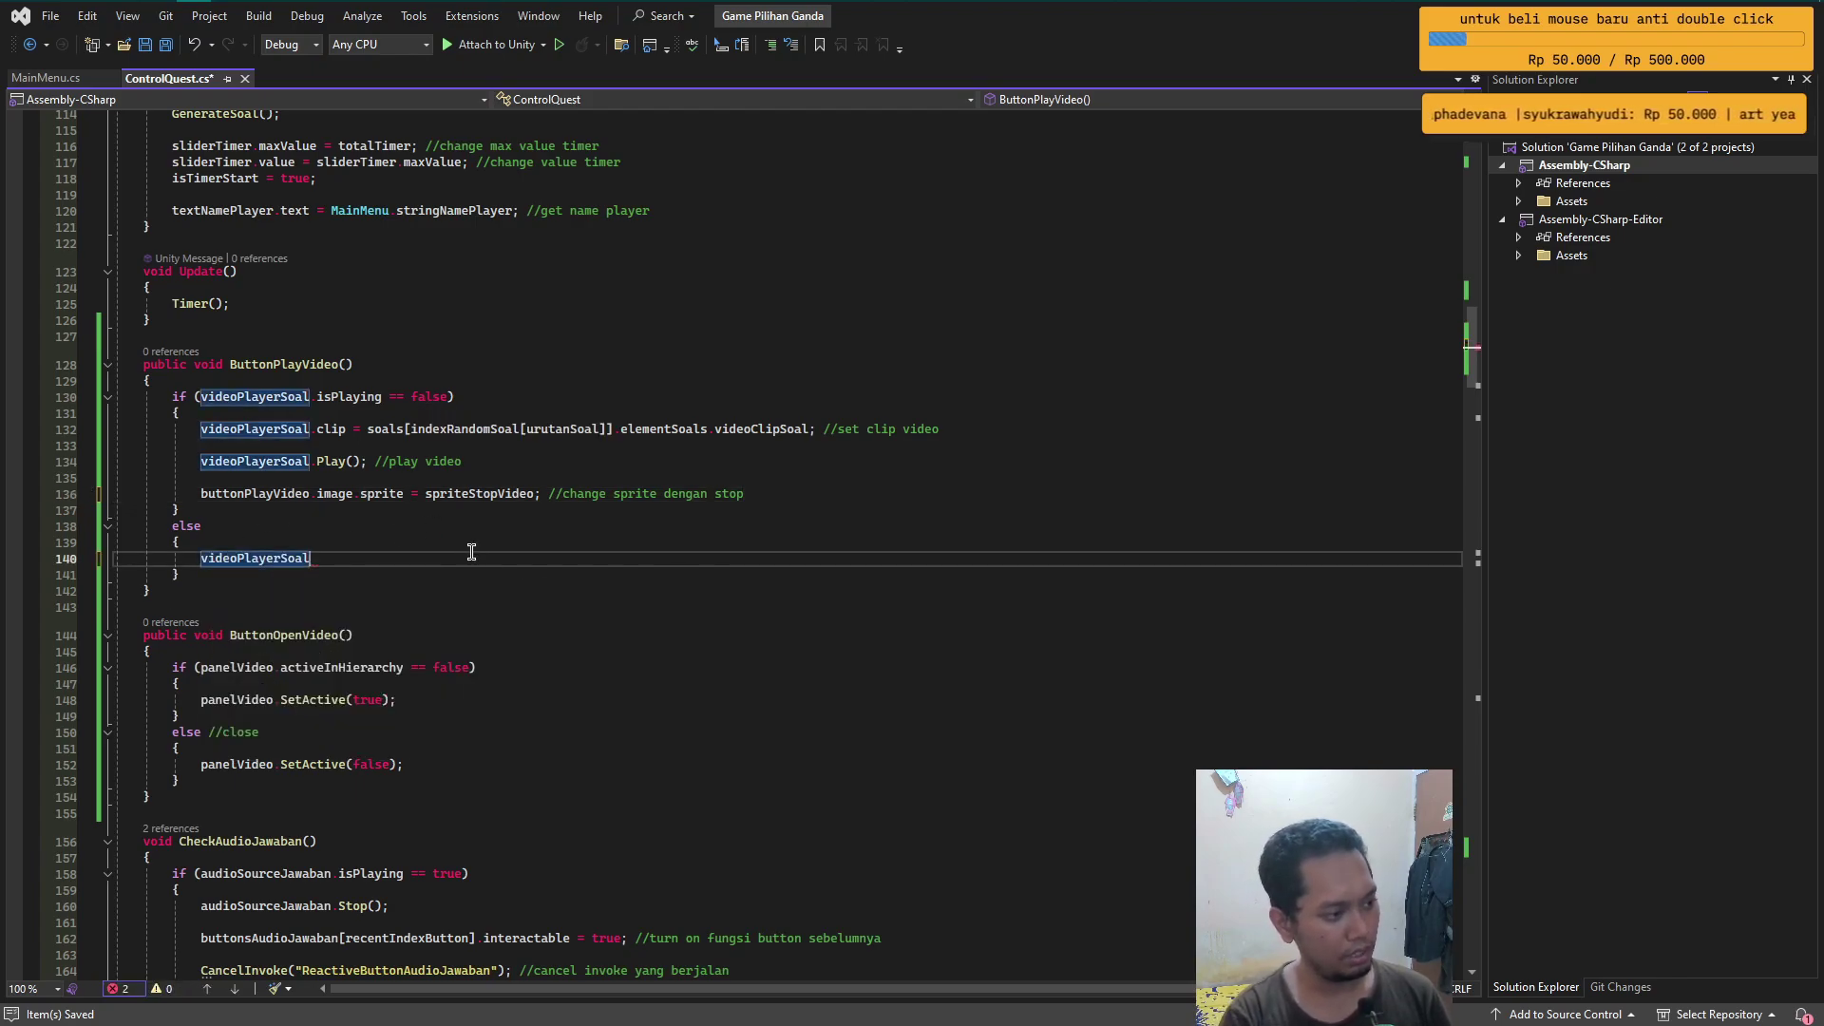
{"action": "type", "text": ".Sto"}
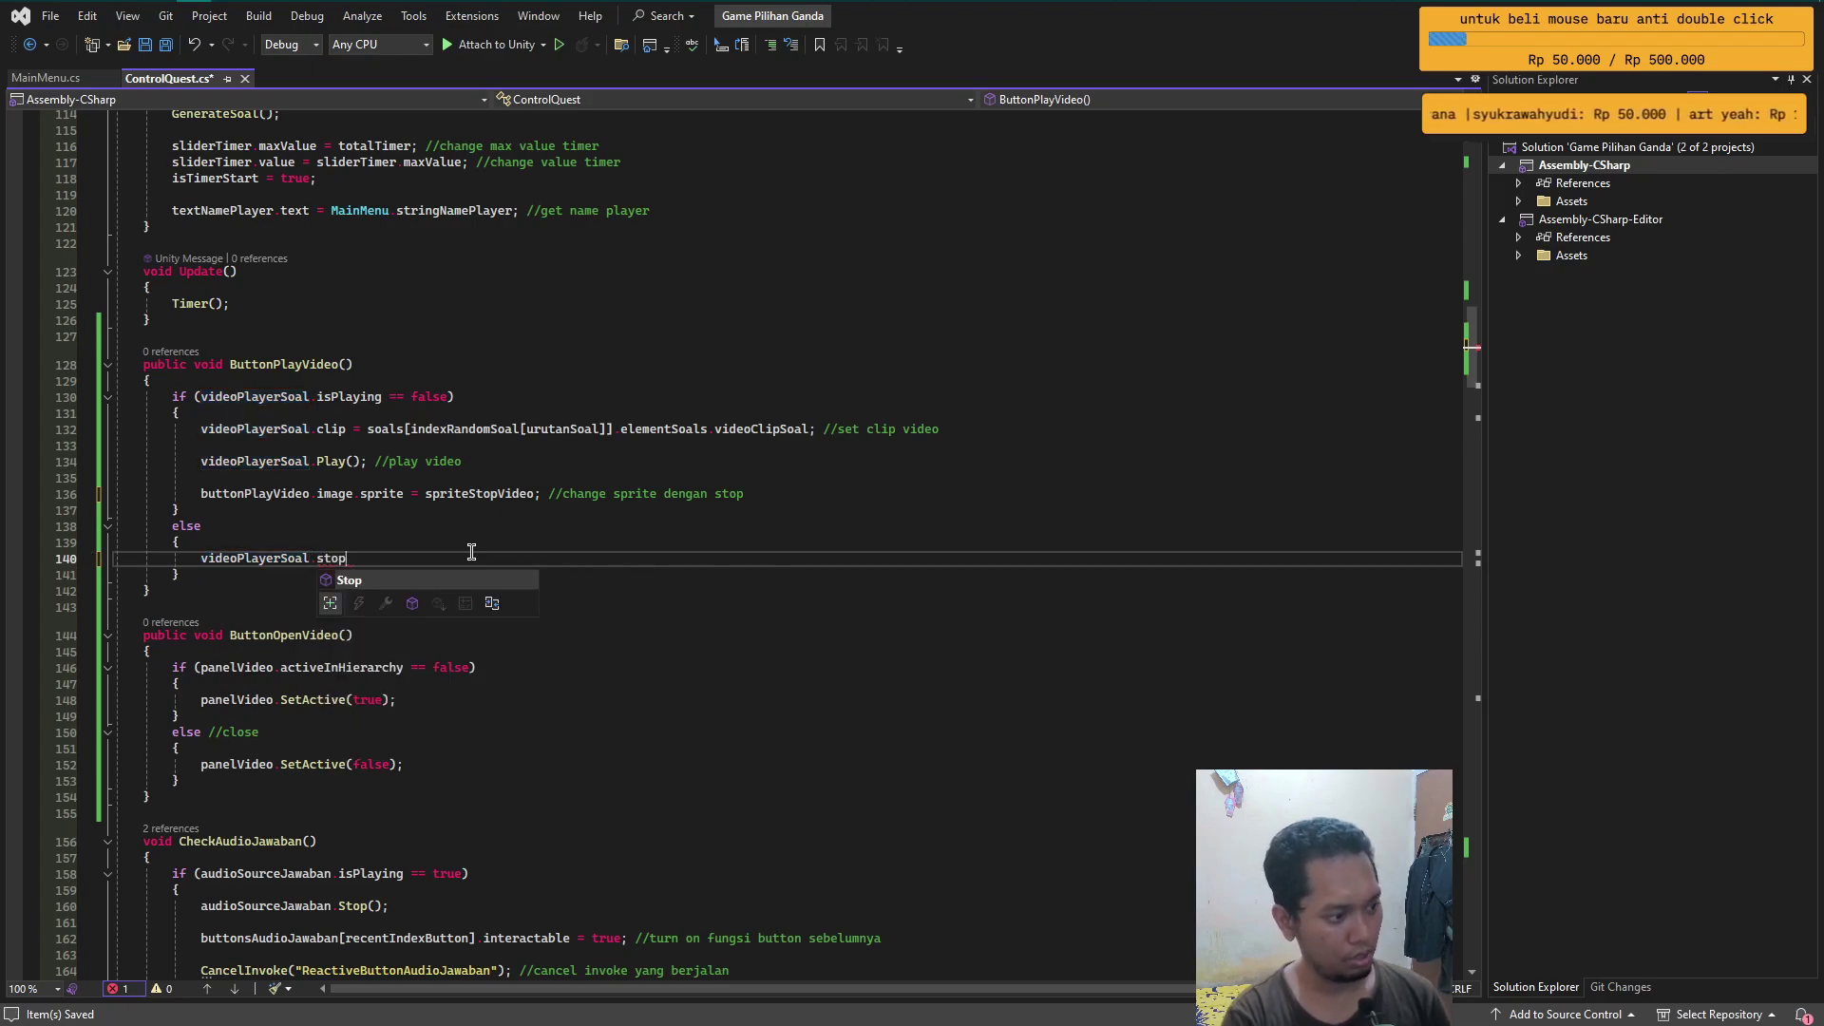
{"action": "key", "text": "Tab"}
{"action": "type", "text": "(); "}
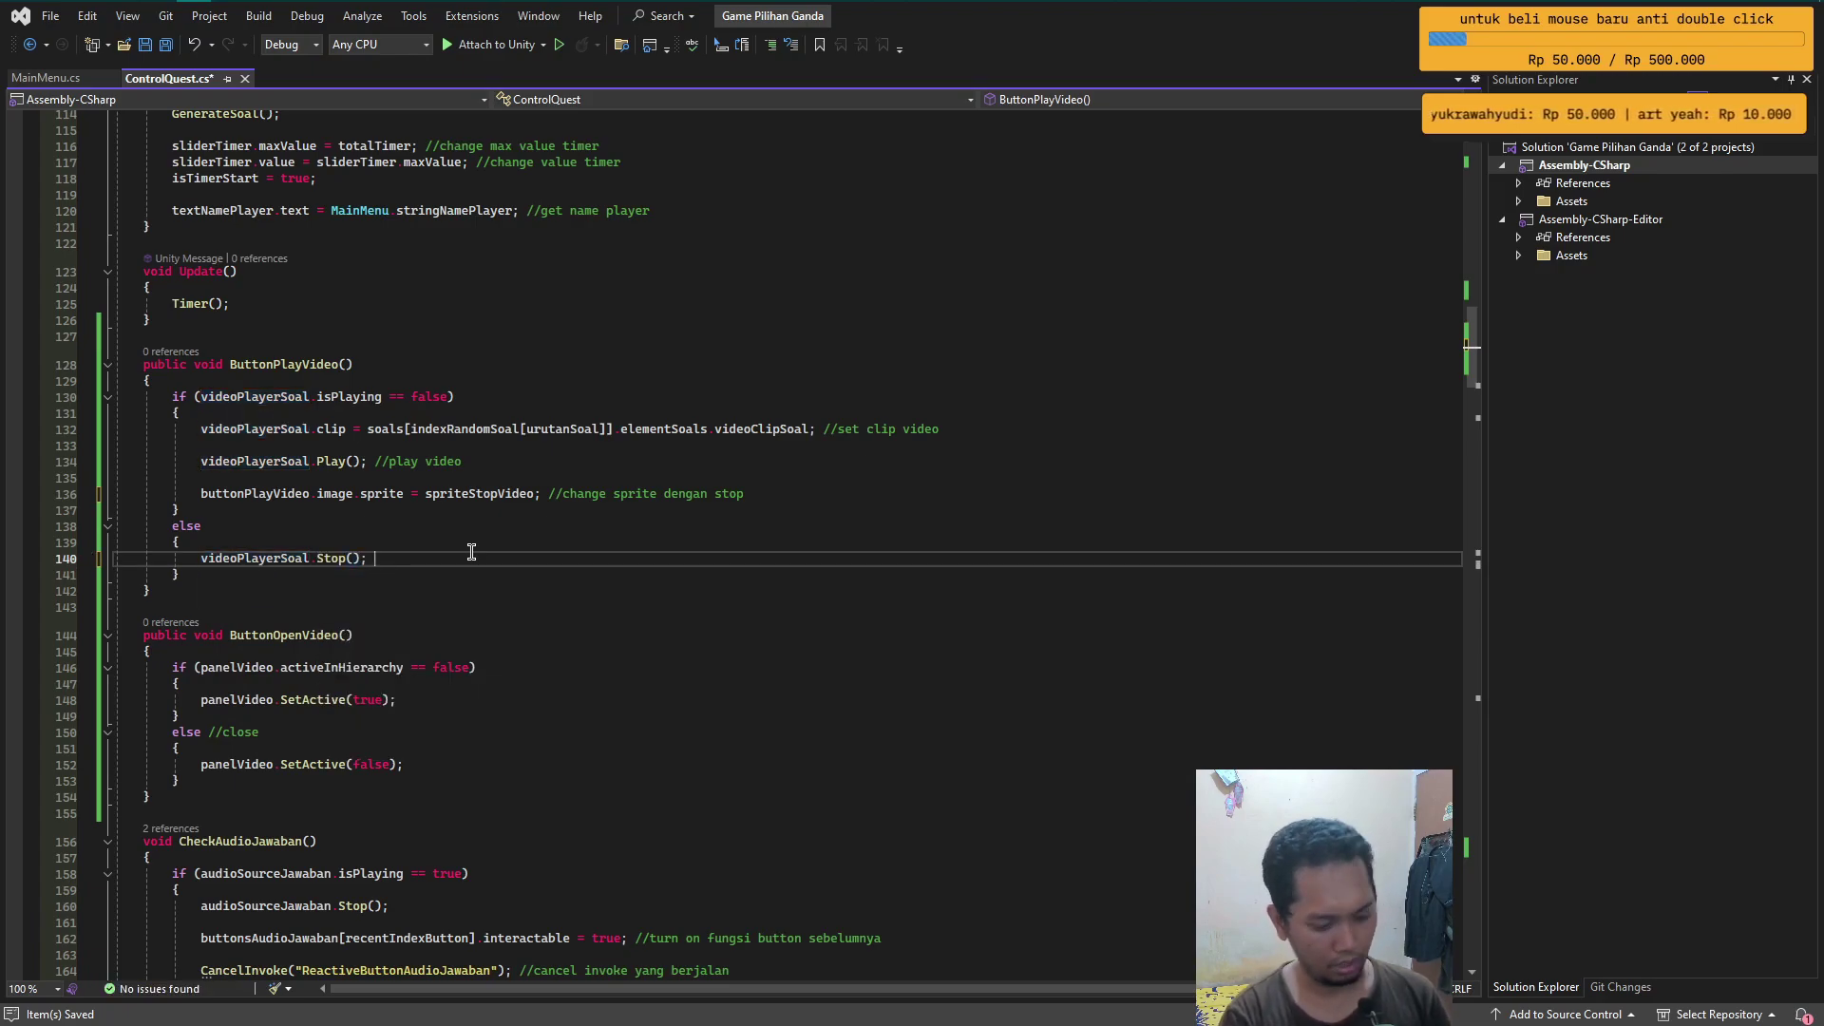
{"action": "type", "text": "//stop video"}
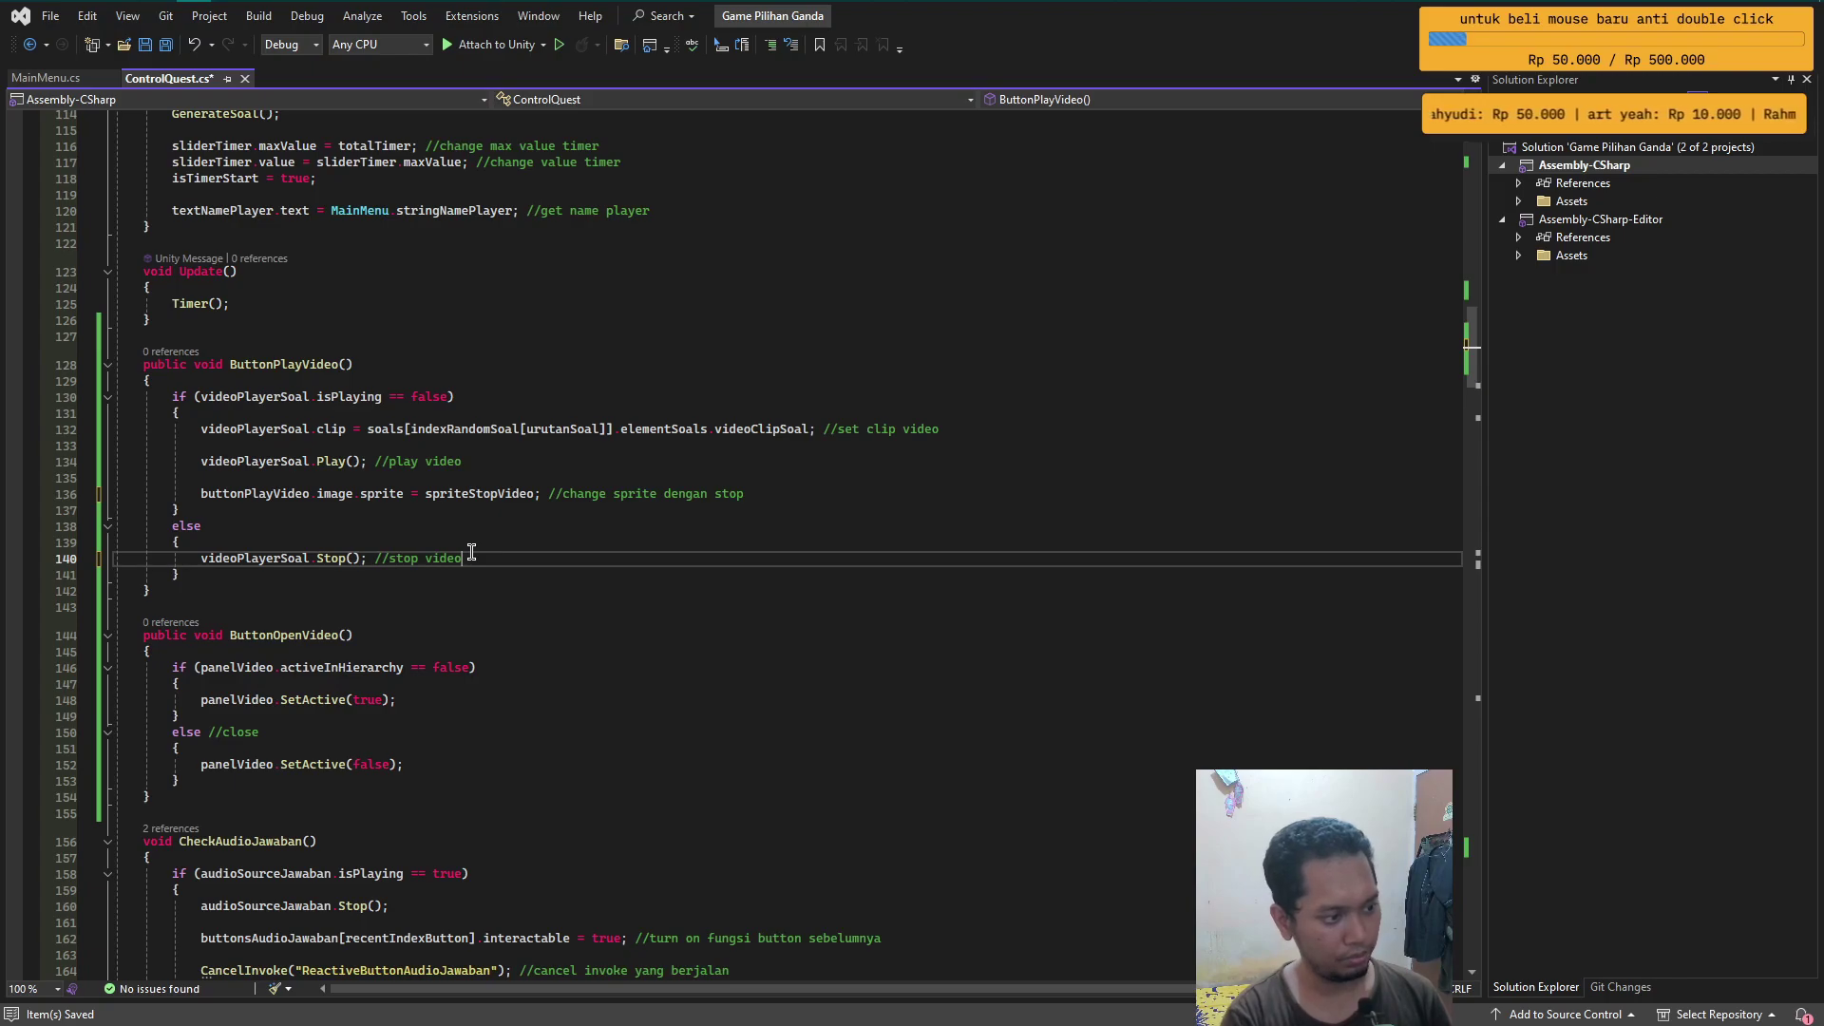
{"action": "key", "text": "Return"}
{"action": "key", "text": "Return"}
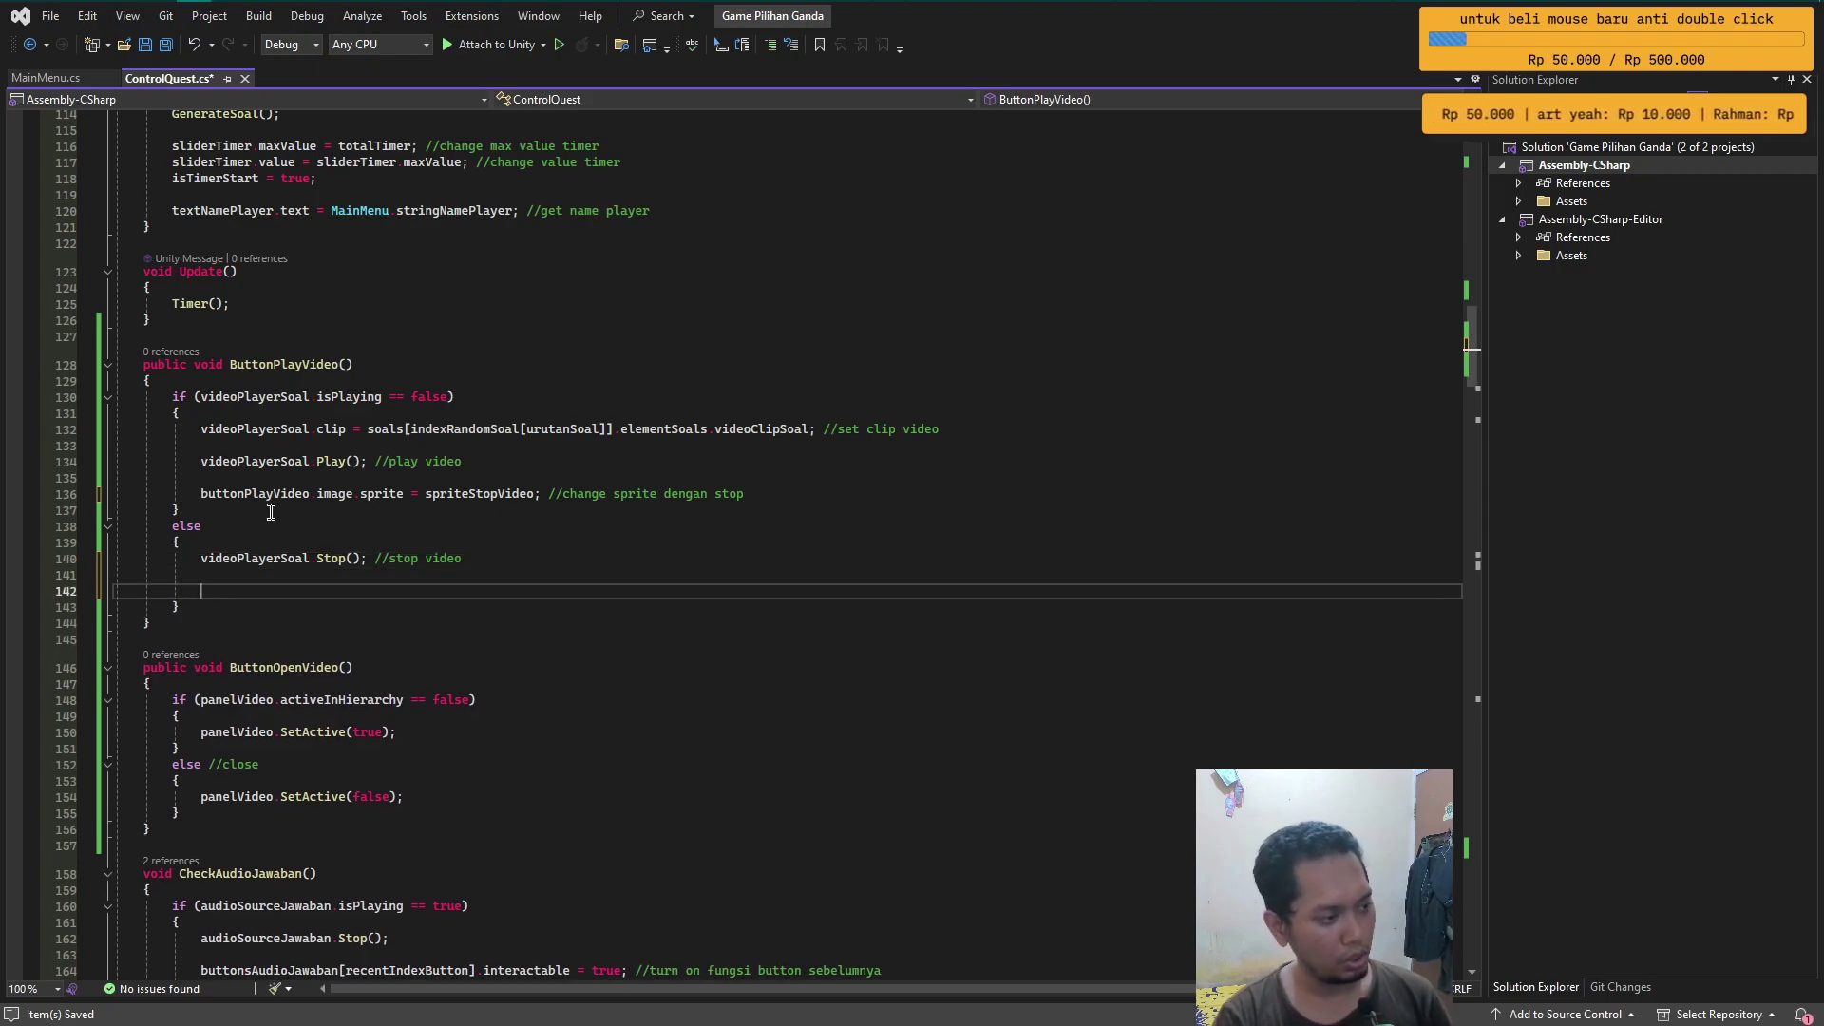
- Copy the sprite assignment into the else branch, switch it to spritePlayVideo, and save
{"action": "left_click", "coordinate": [821, 494]}
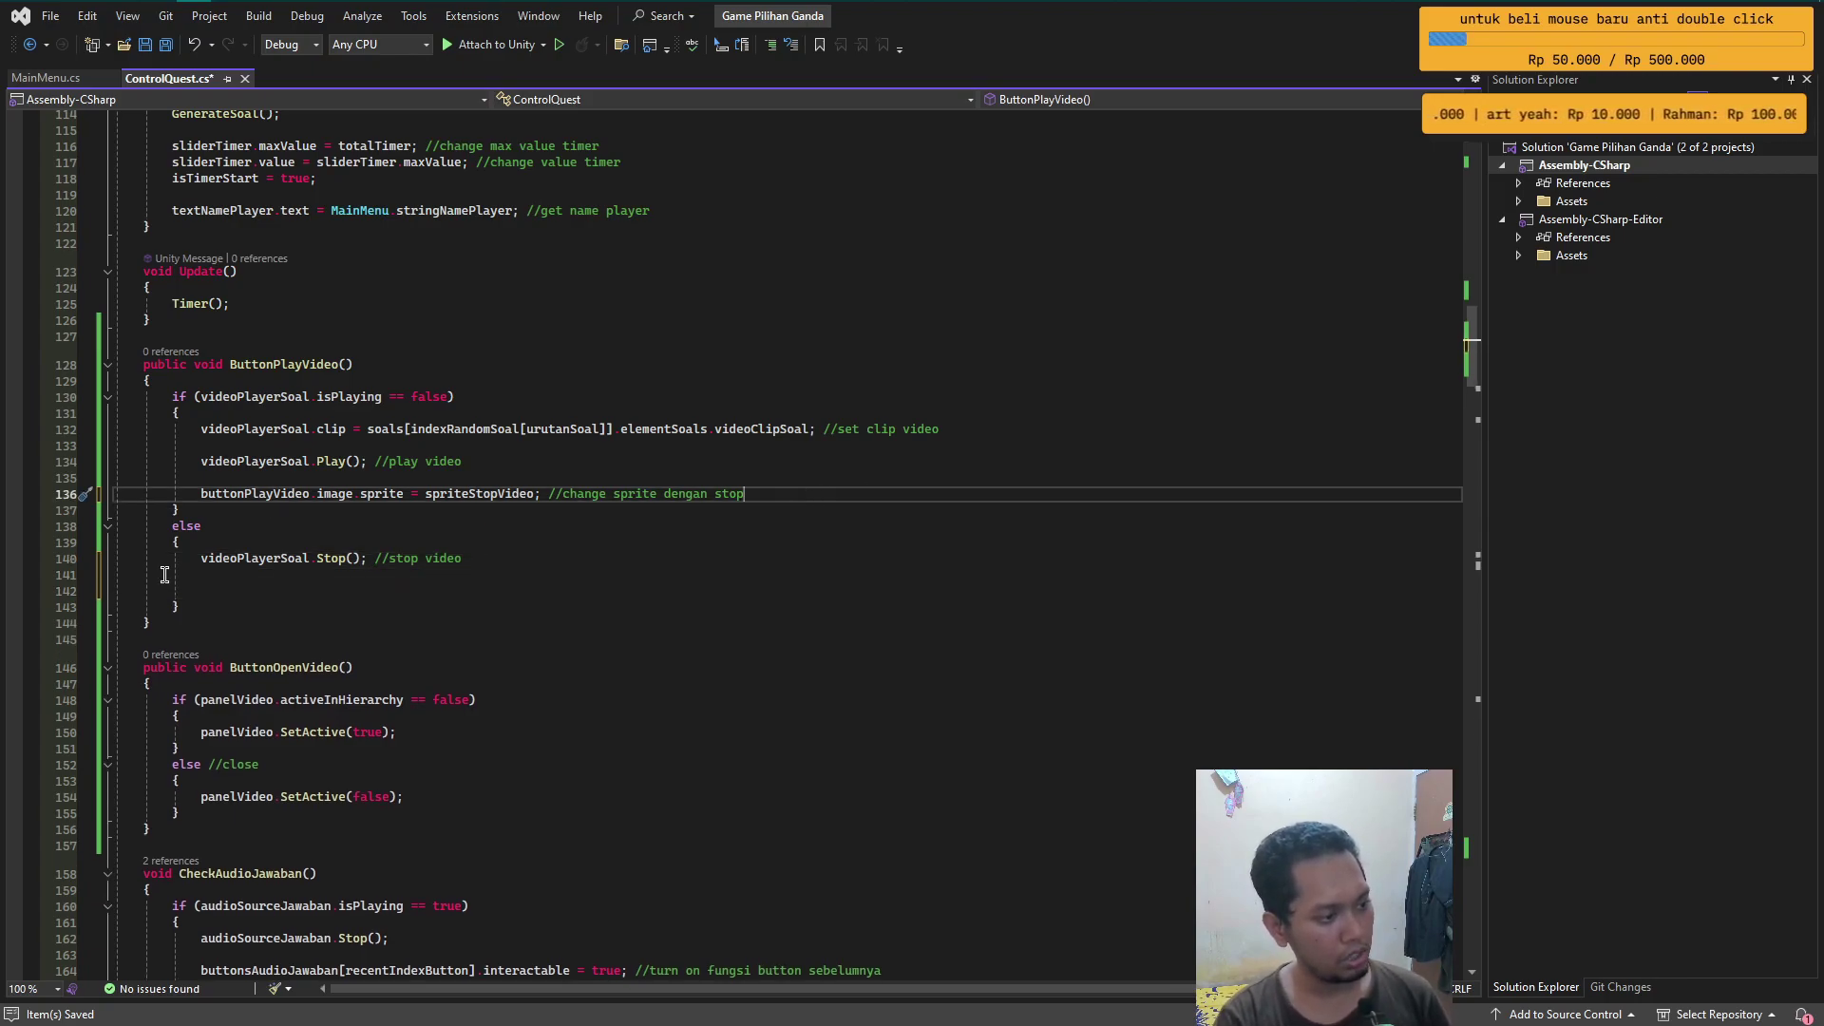
{"action": "key", "text": "ctrl+c"}
{"action": "left_click", "coordinate": [217, 590]}
{"action": "key", "text": "ctrl+v"}
{"action": "key", "text": "Delete"}
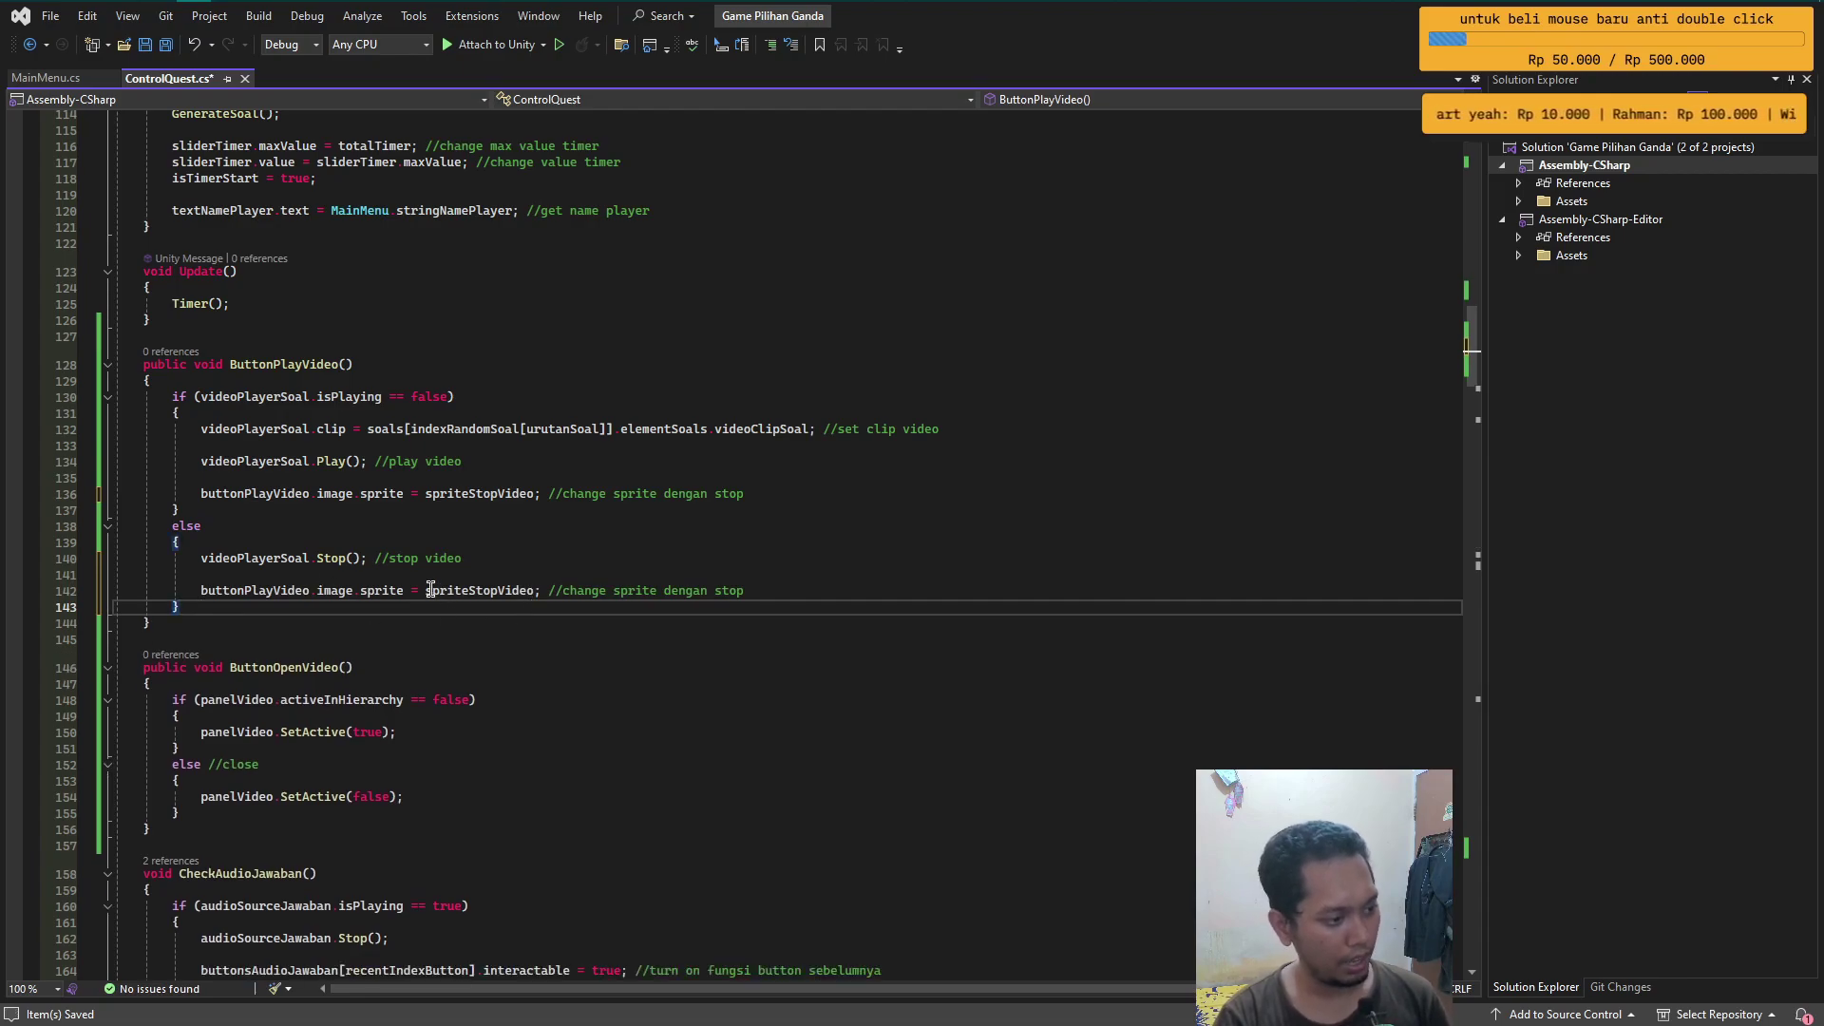
{"action": "left_click", "coordinate": [431, 590]}
{"action": "left_click", "coordinate": [774, 591], "text": "shift"}
{"action": "type", "text": "s"}
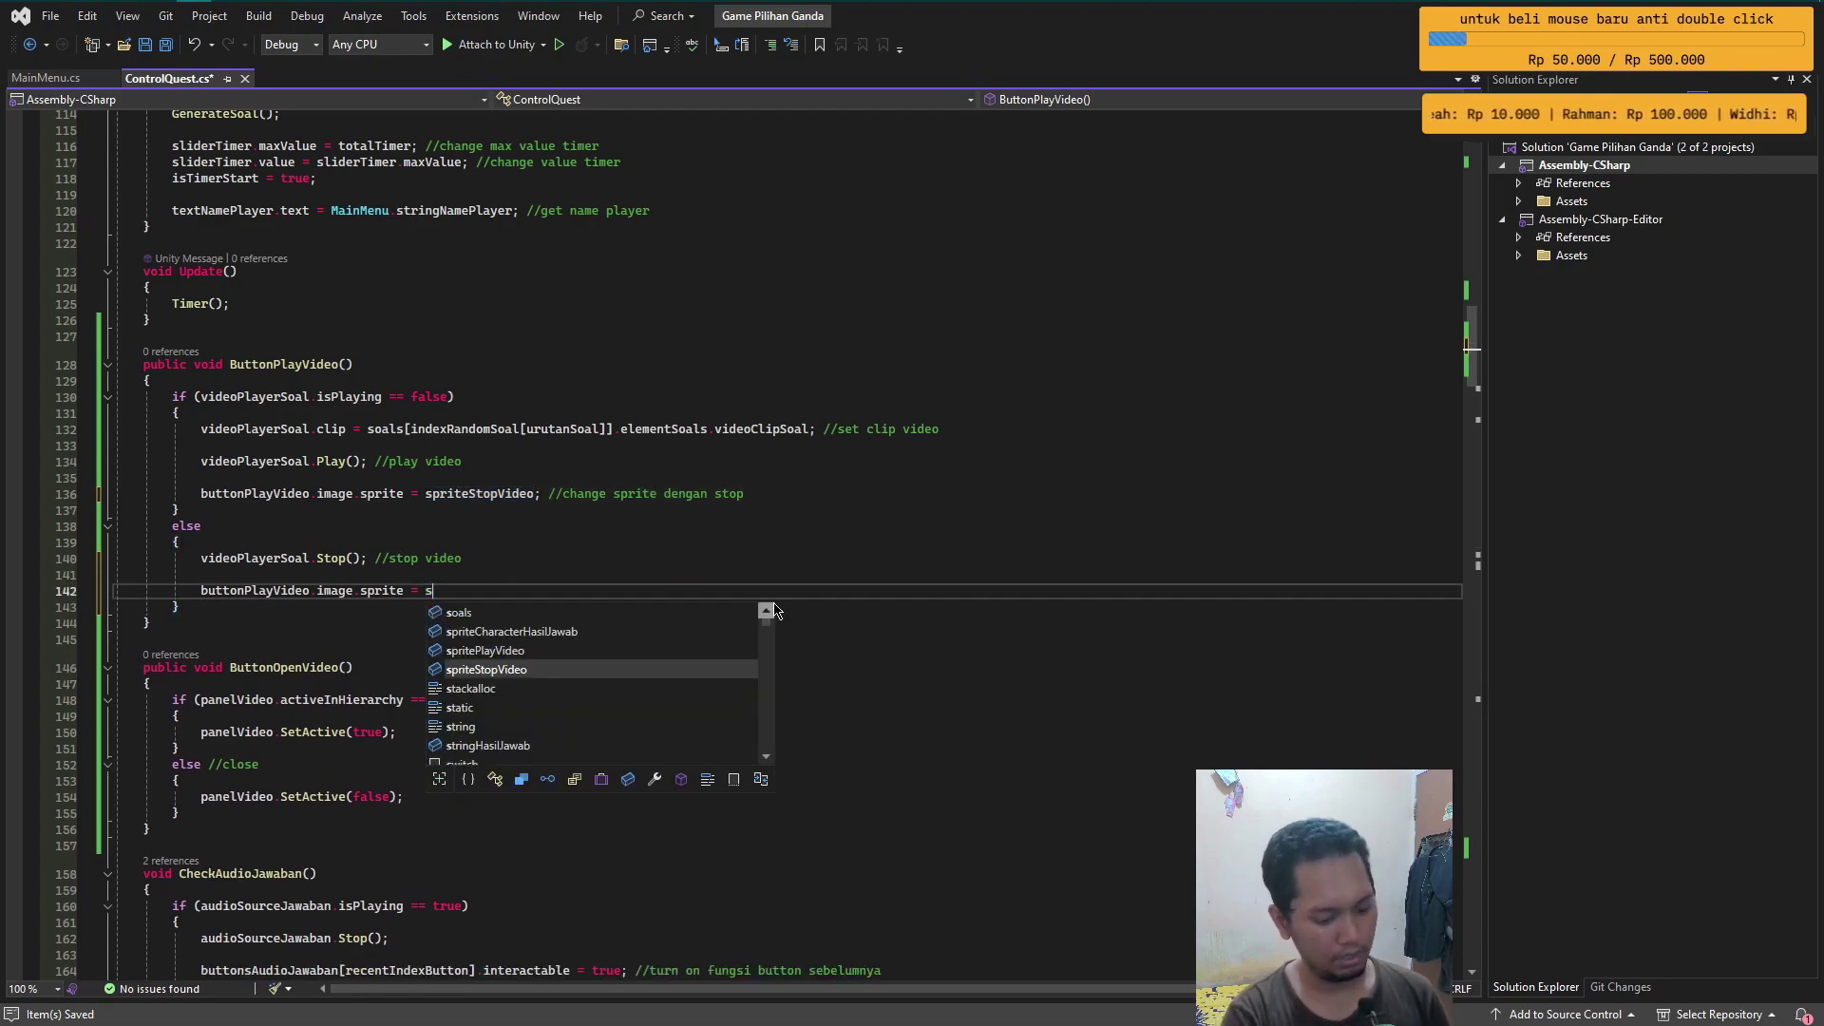
{"action": "type", "text": "prite"}
{"action": "key", "text": "Down"}
{"action": "key", "text": "Down"}
{"action": "key", "text": "Tab"}
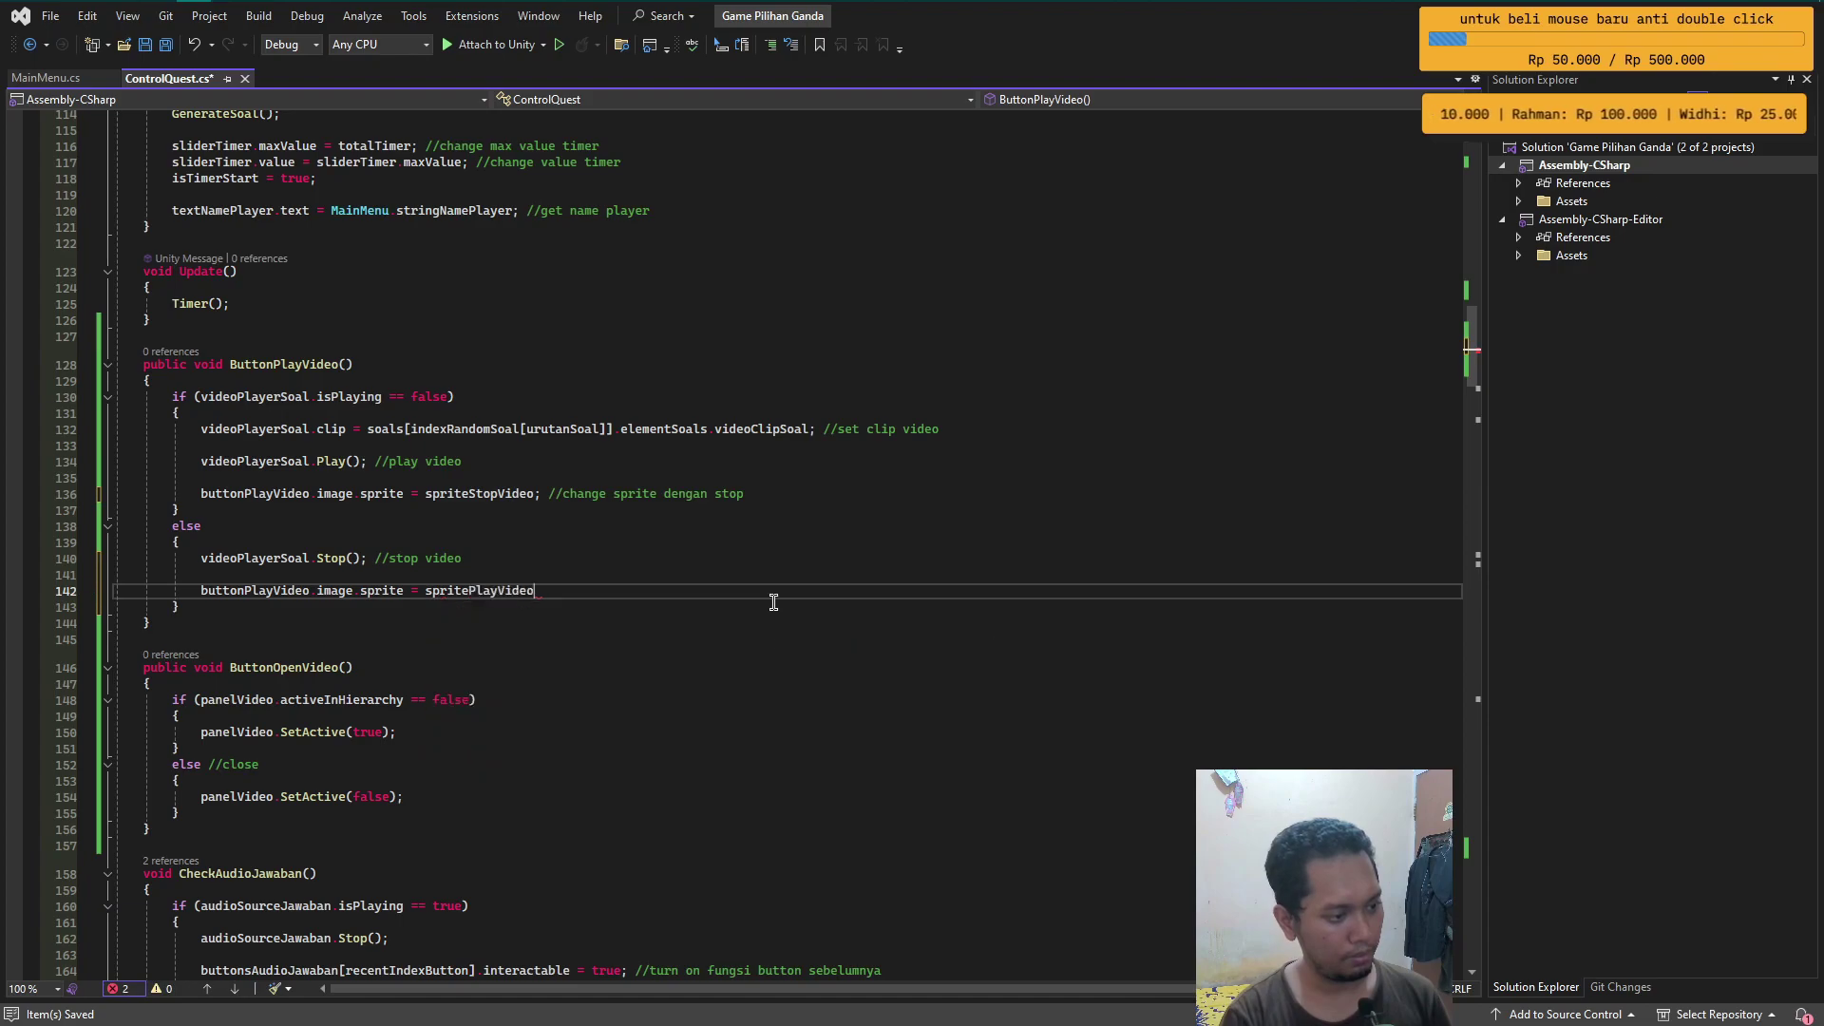
{"action": "type", "text": "; // change sprite dengan play"}
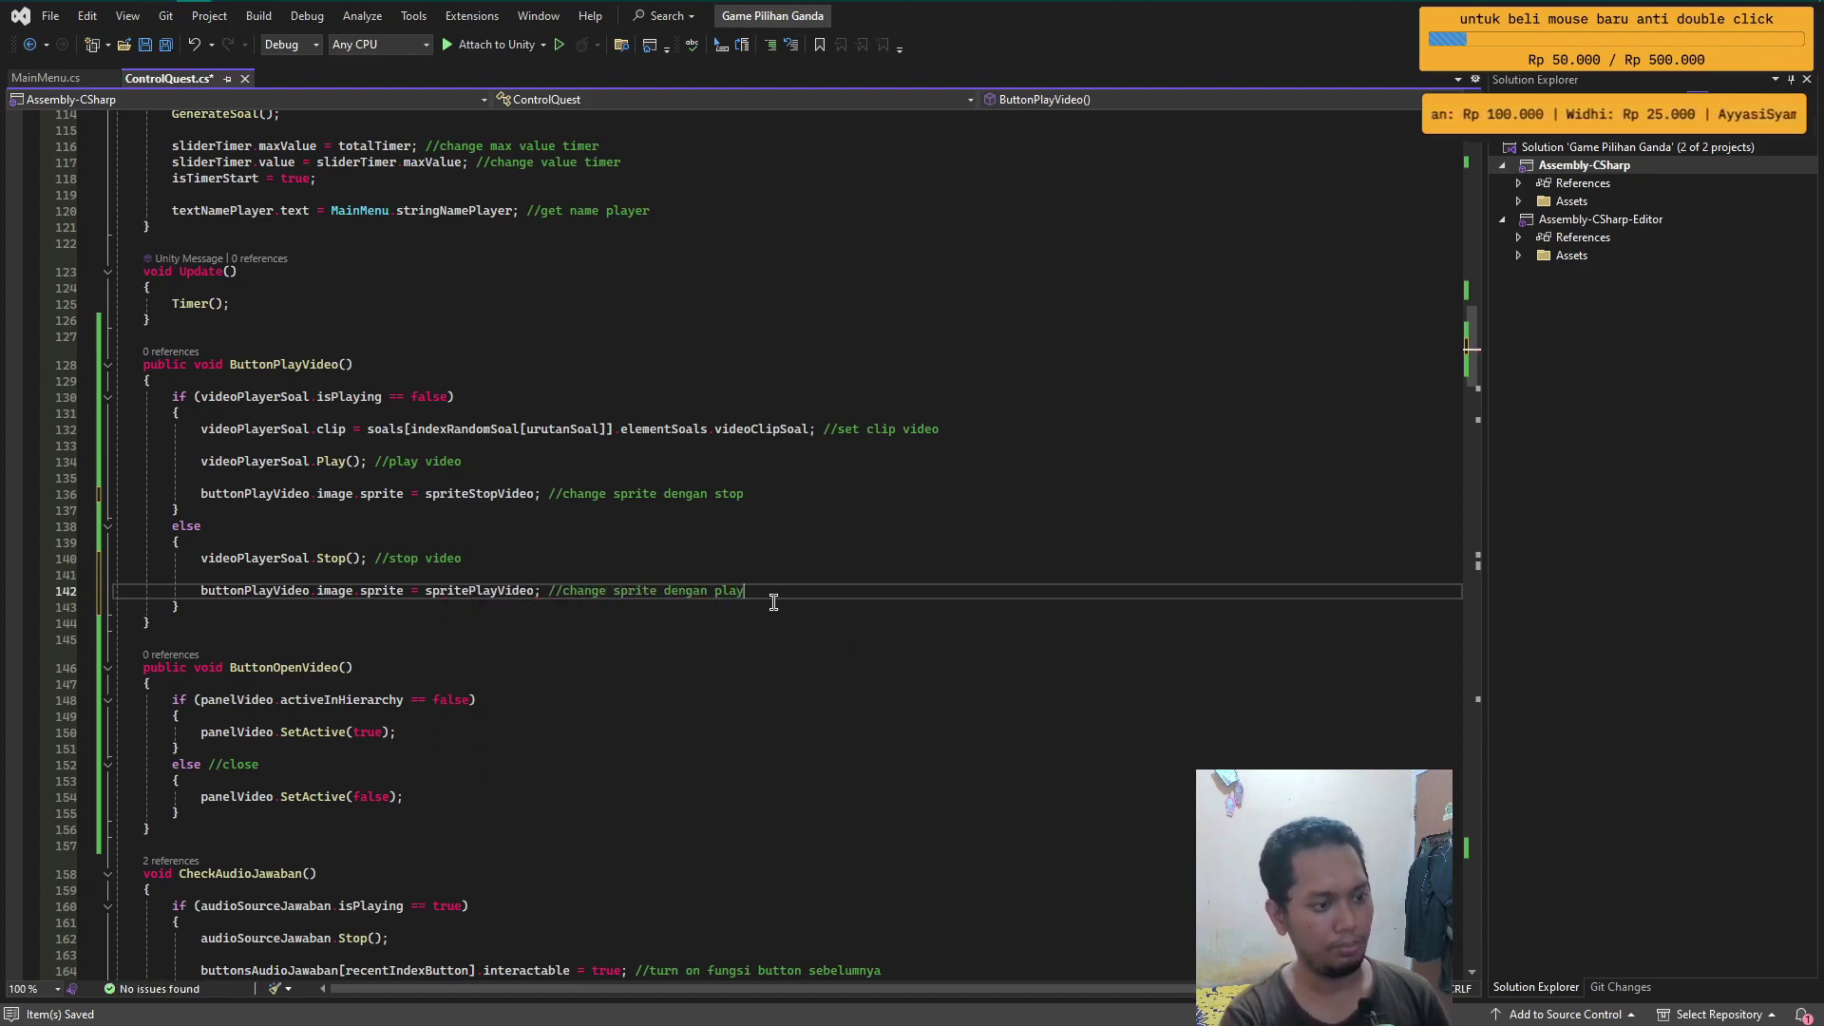
{"action": "key", "text": "ctrl+s"}
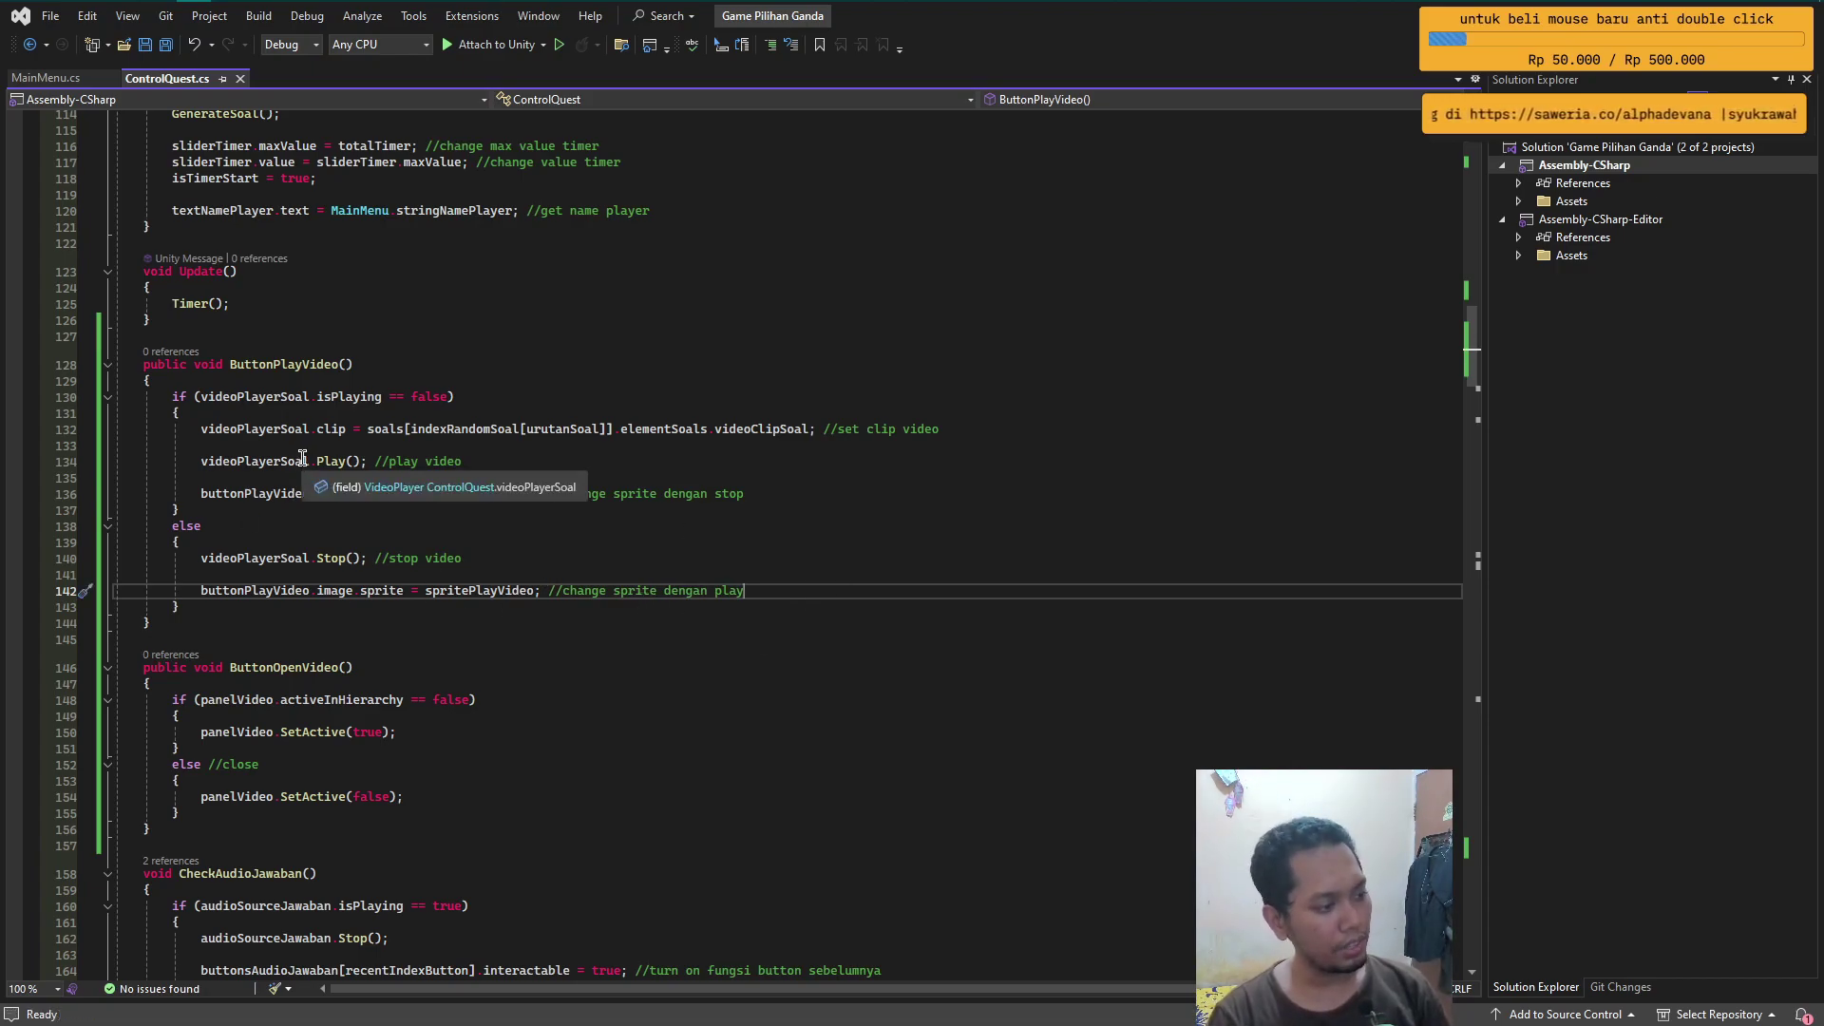
{"action": "scroll", "coordinate": [447, 519], "scroll_direction": "down", "scroll_amount": 2}
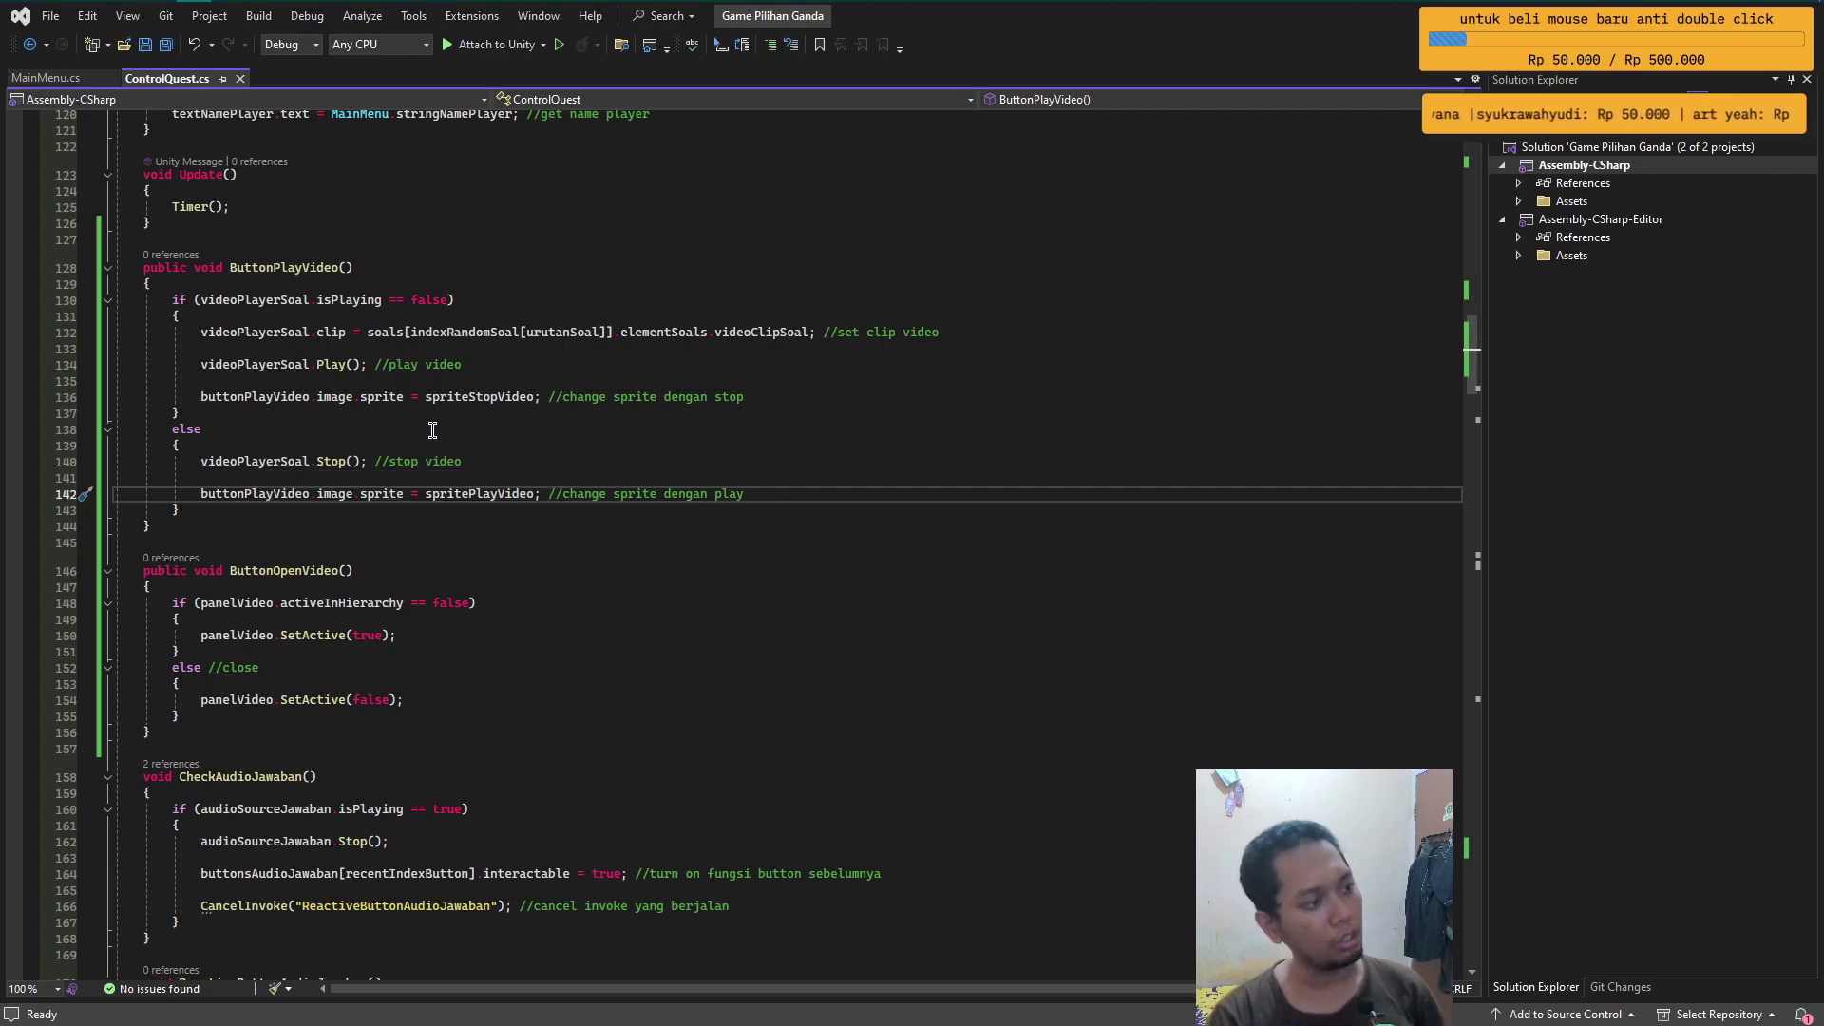
{"action": "scroll", "coordinate": [429, 433], "scroll_direction": "down", "scroll_amount": 2}
- Add an if (videoPlayerSoal.isPlaying == true) check to ButtonOpenVideo's close branch
{"action": "left_click", "coordinate": [464, 602]}
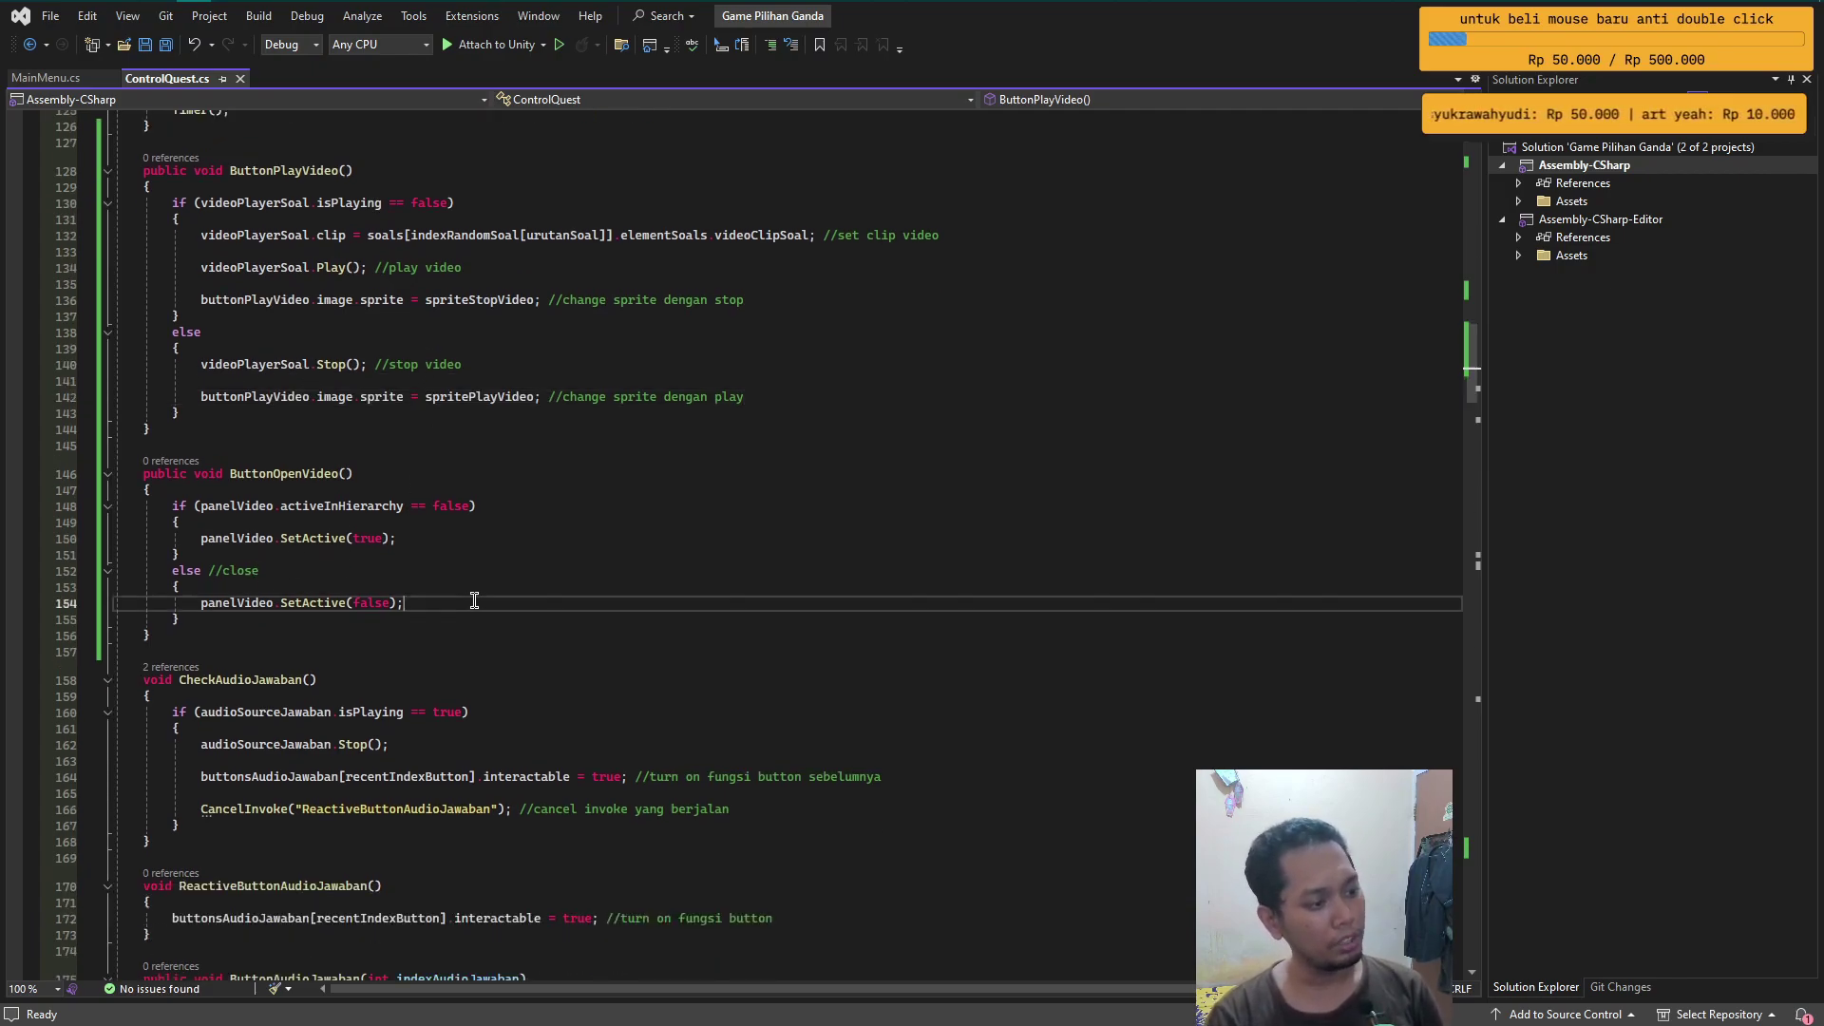
{"action": "key", "text": "Return"}
{"action": "key", "text": "Return"}
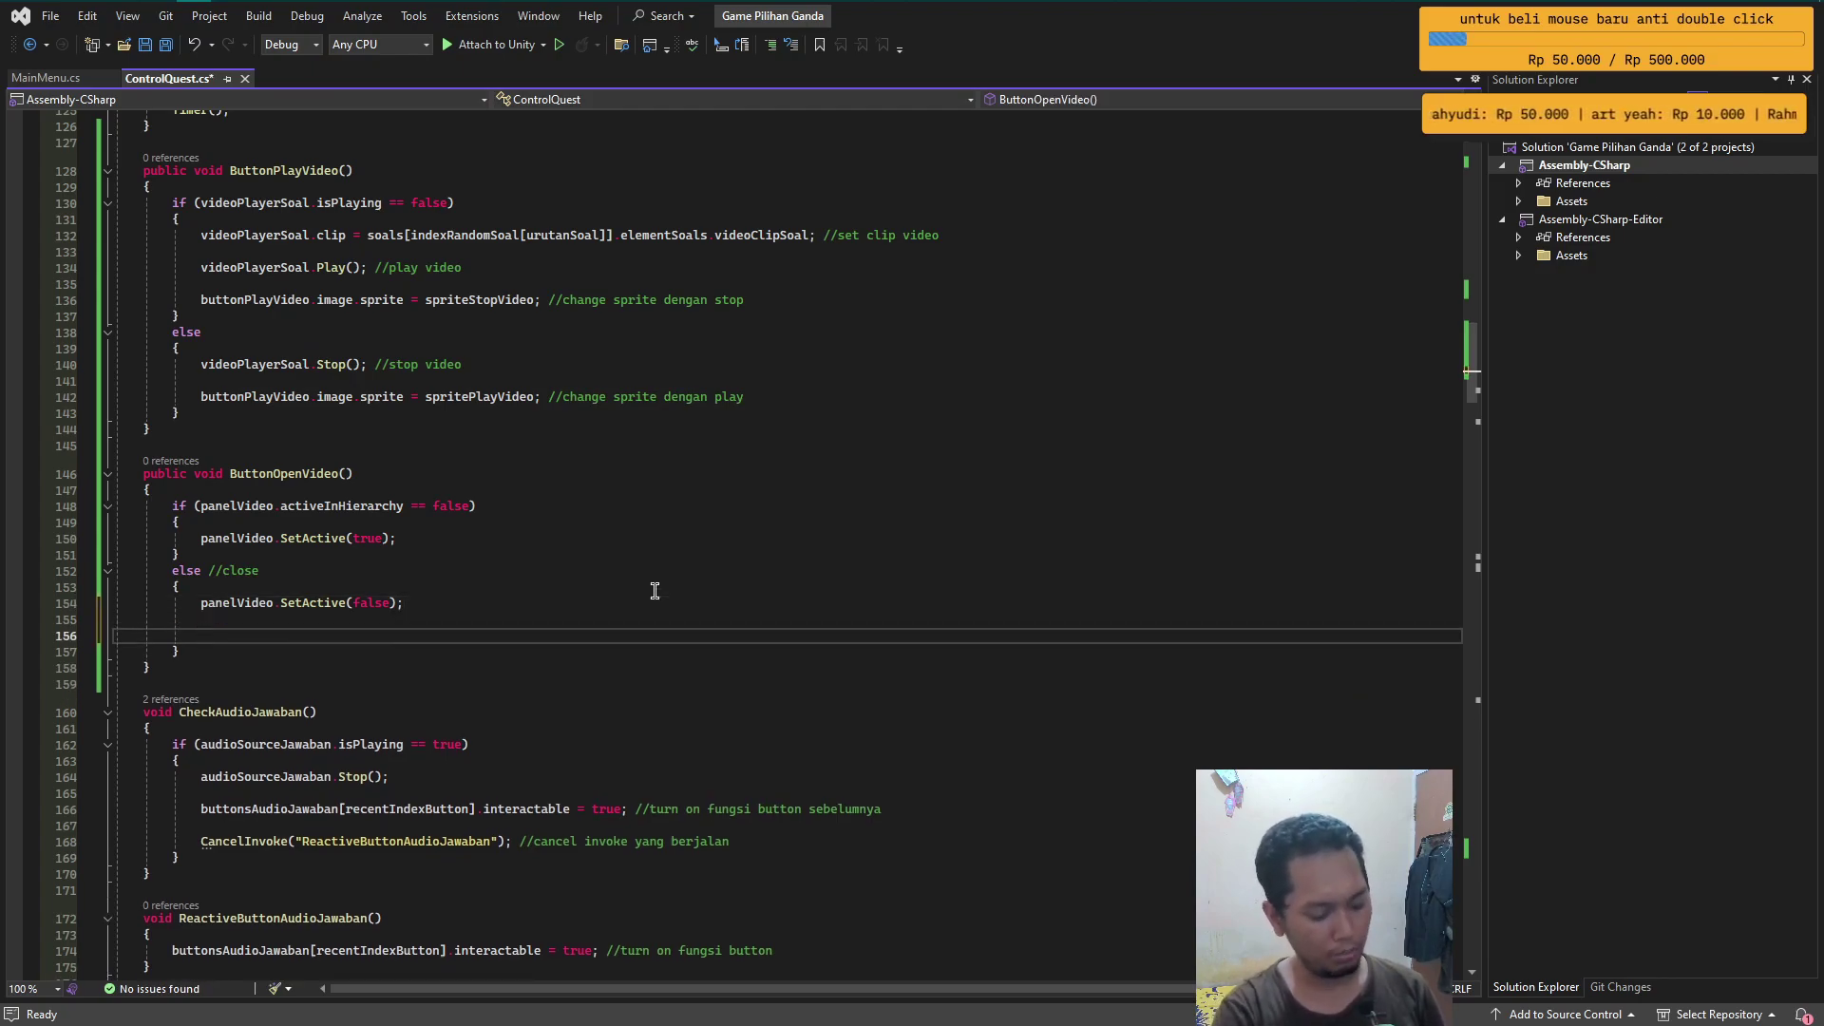
{"action": "type", "text": "if"}
{"action": "key", "text": "Tab"}
{"action": "key", "text": "Tab"}
{"action": "type", "text": "video"}
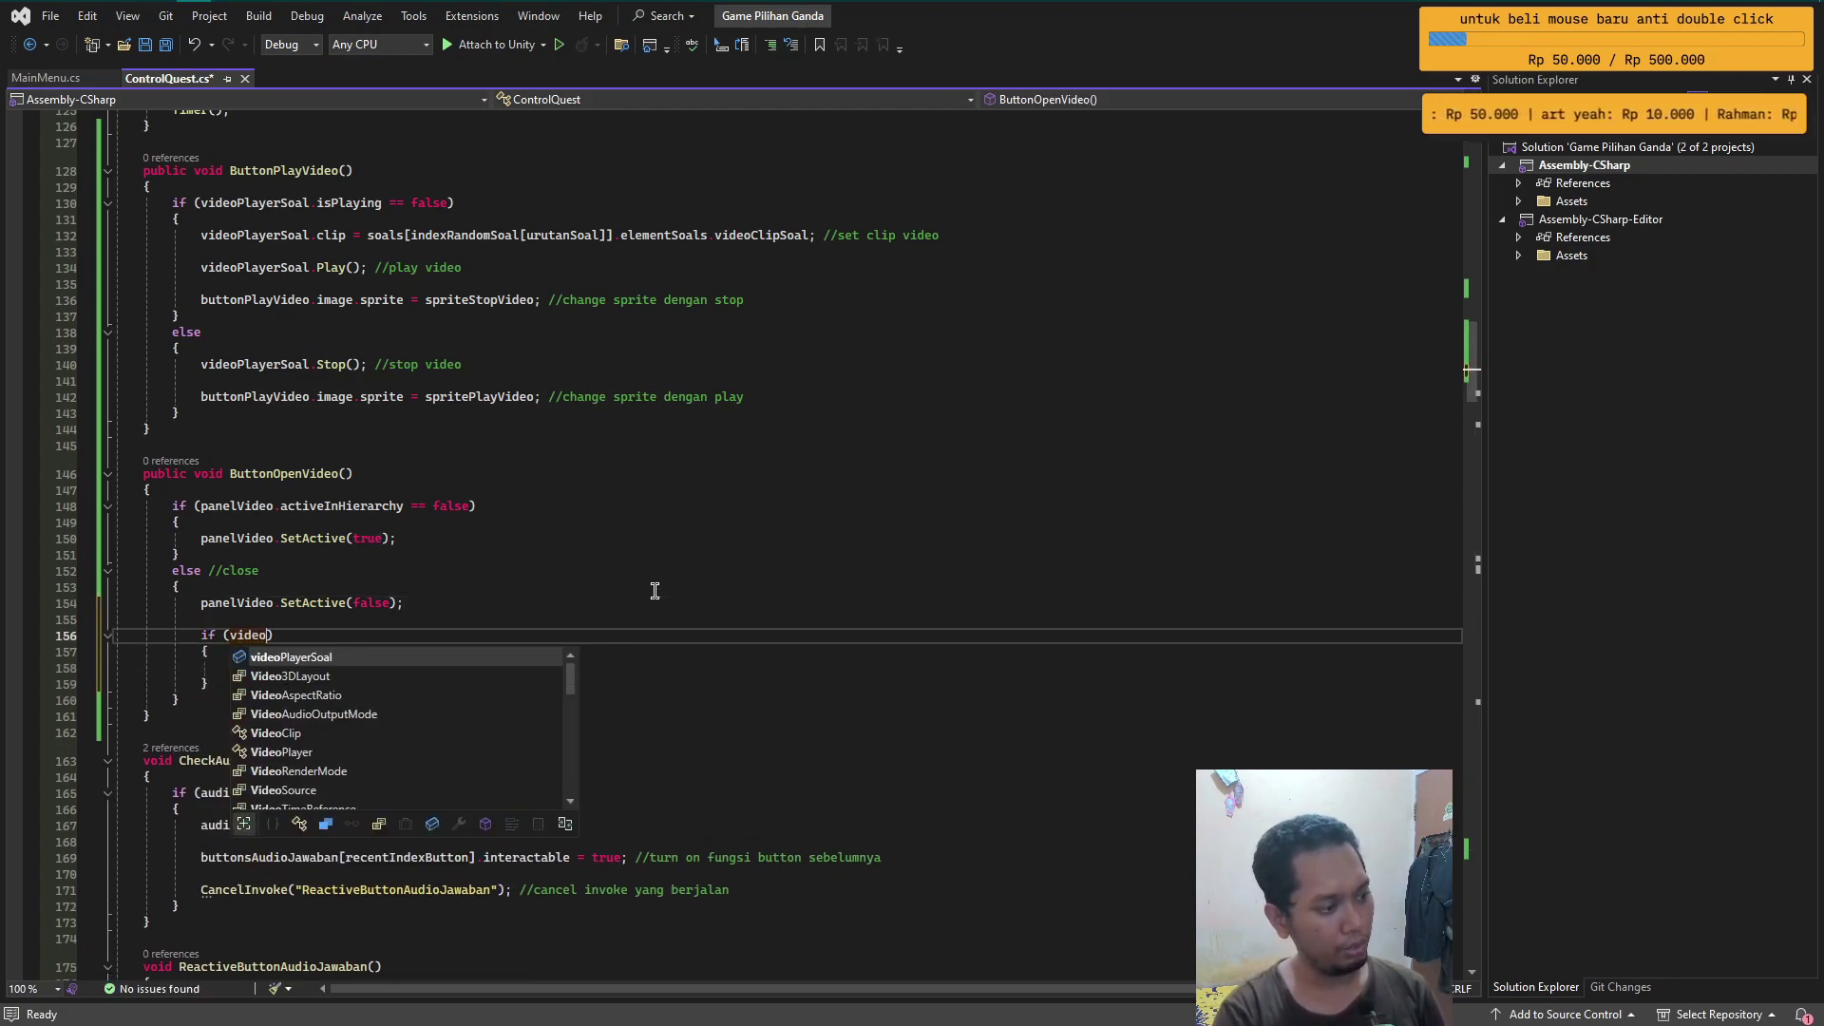
{"action": "key", "text": "Tab"}
{"action": "type", "text": ".is"}
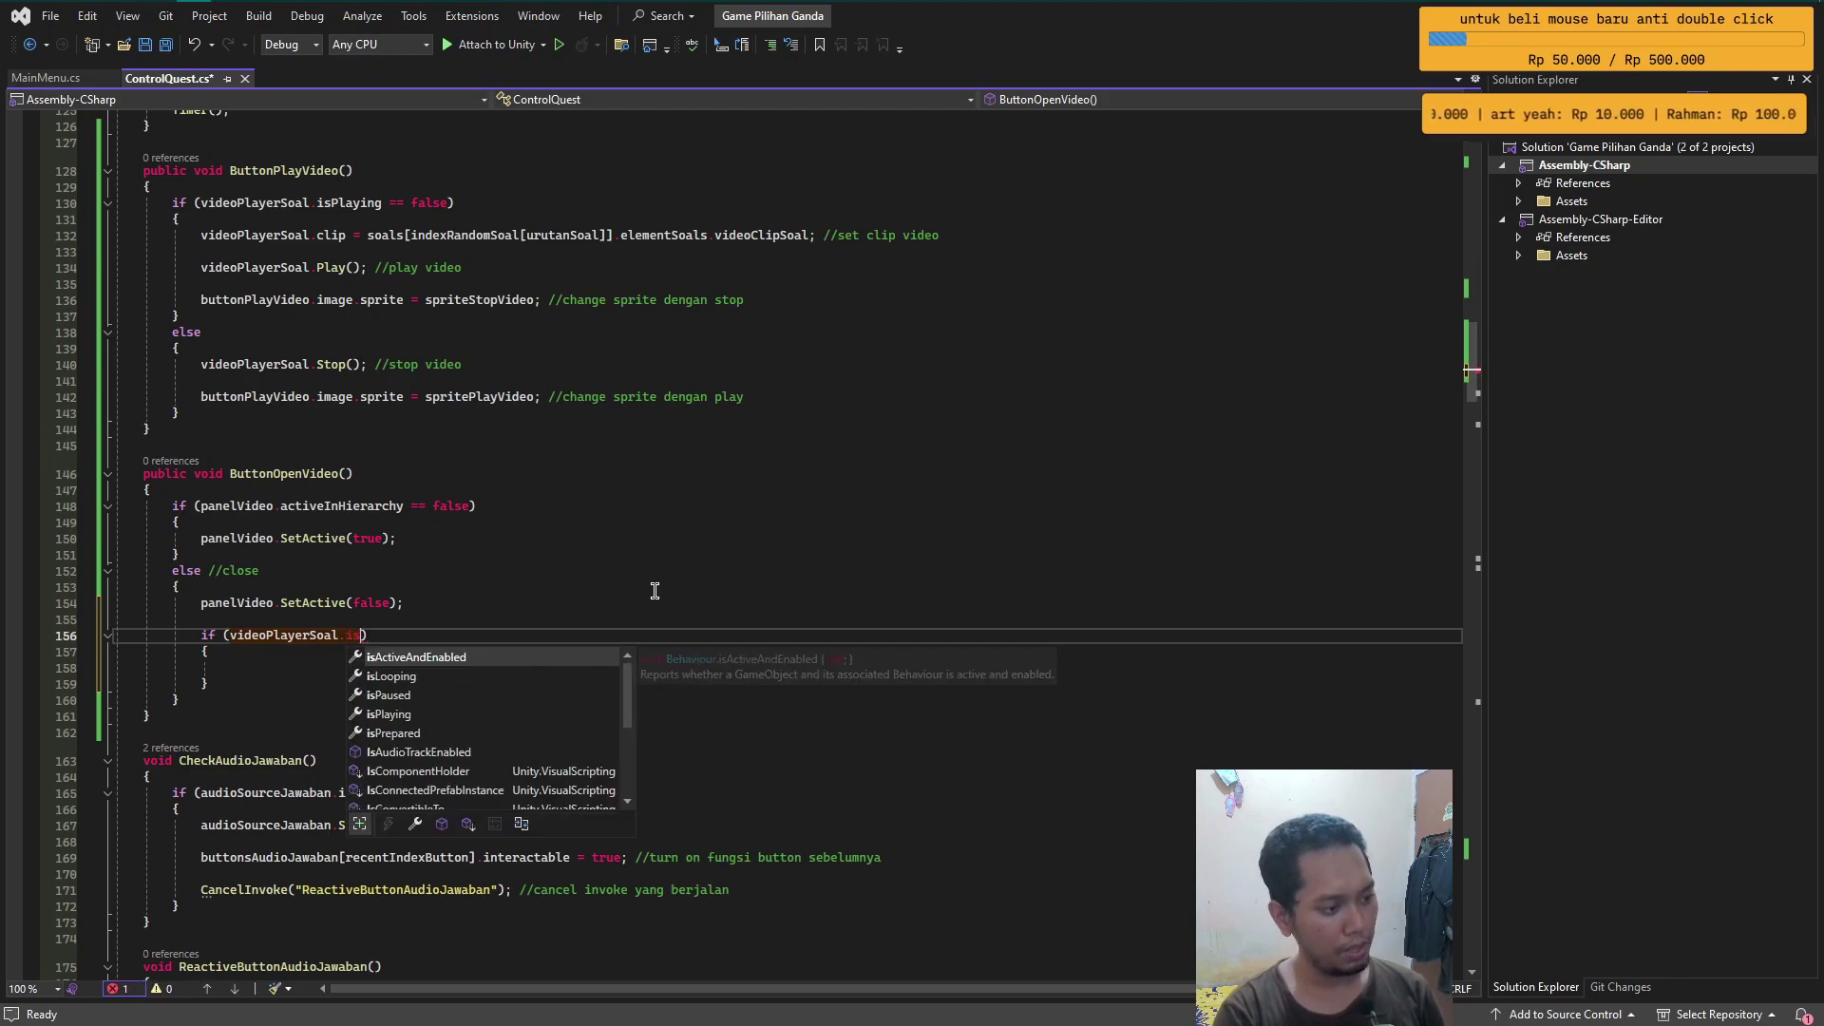
{"action": "key", "text": "Down"}
{"action": "key", "text": "Down"}
{"action": "key", "text": "Down"}
{"action": "key", "text": "Tab"}
{"action": "type", "text": "=="}
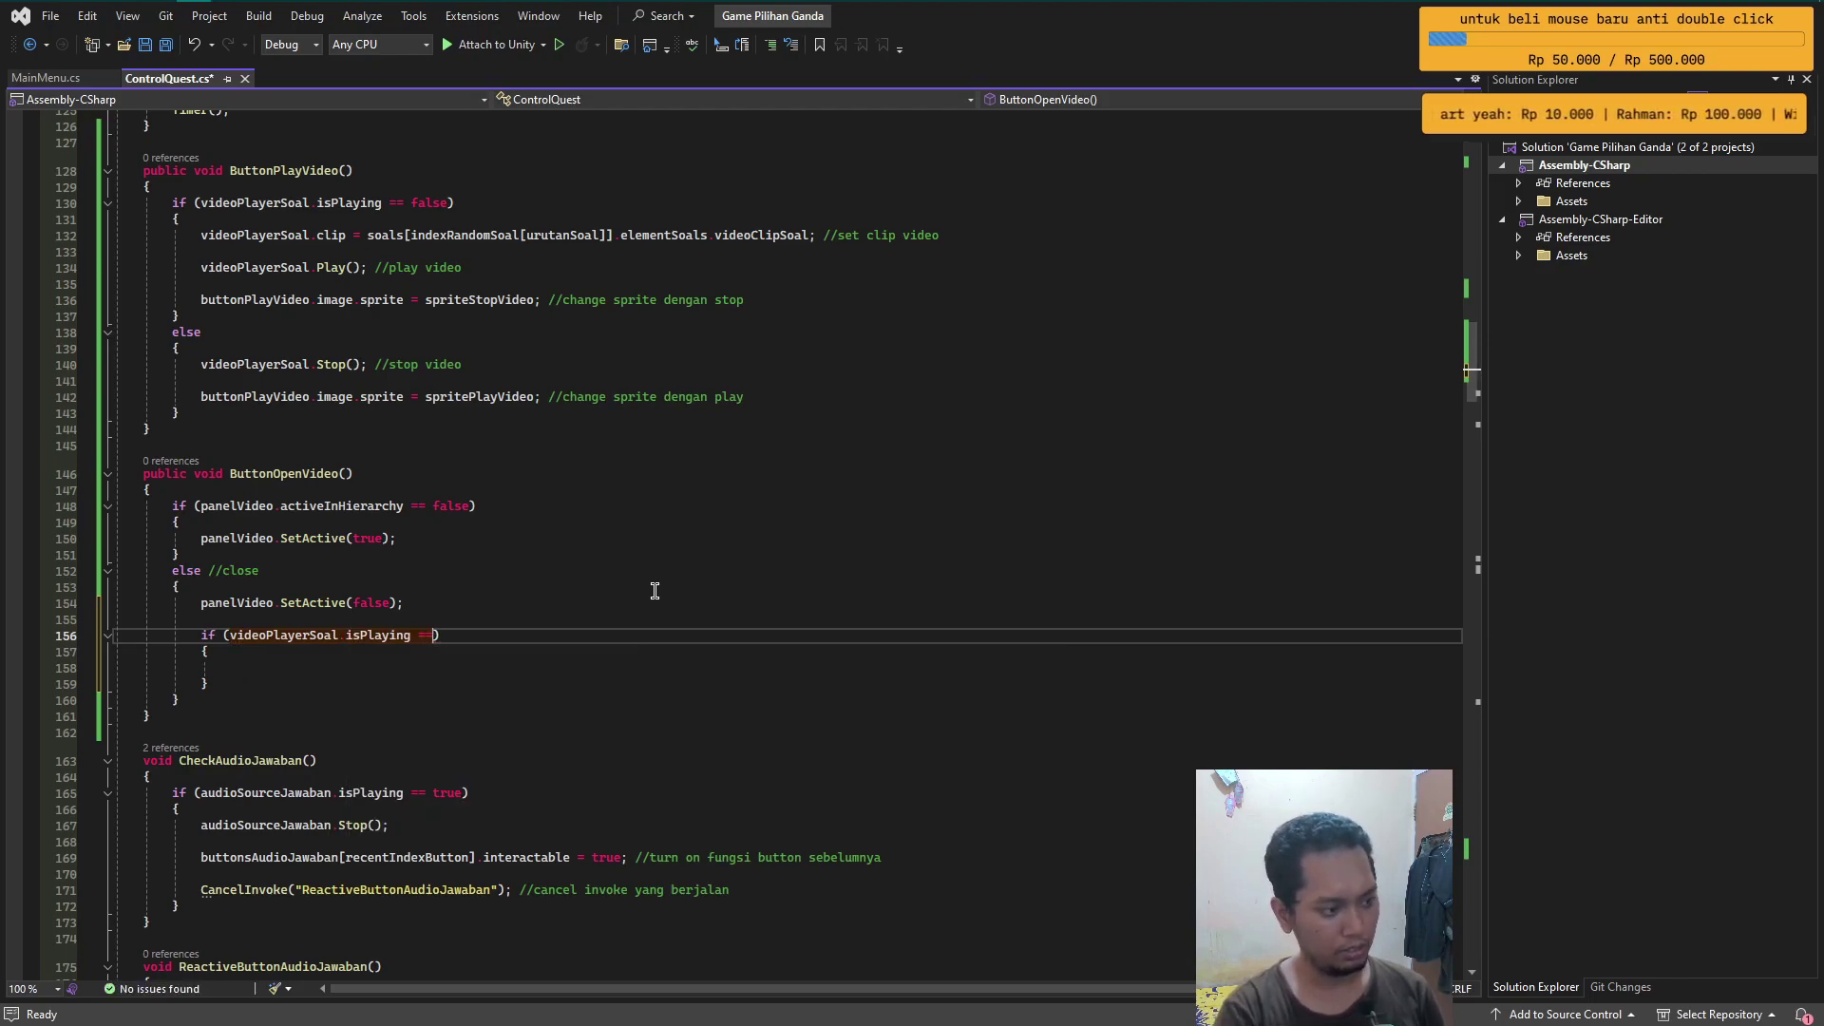
{"action": "type", "text": " true"}
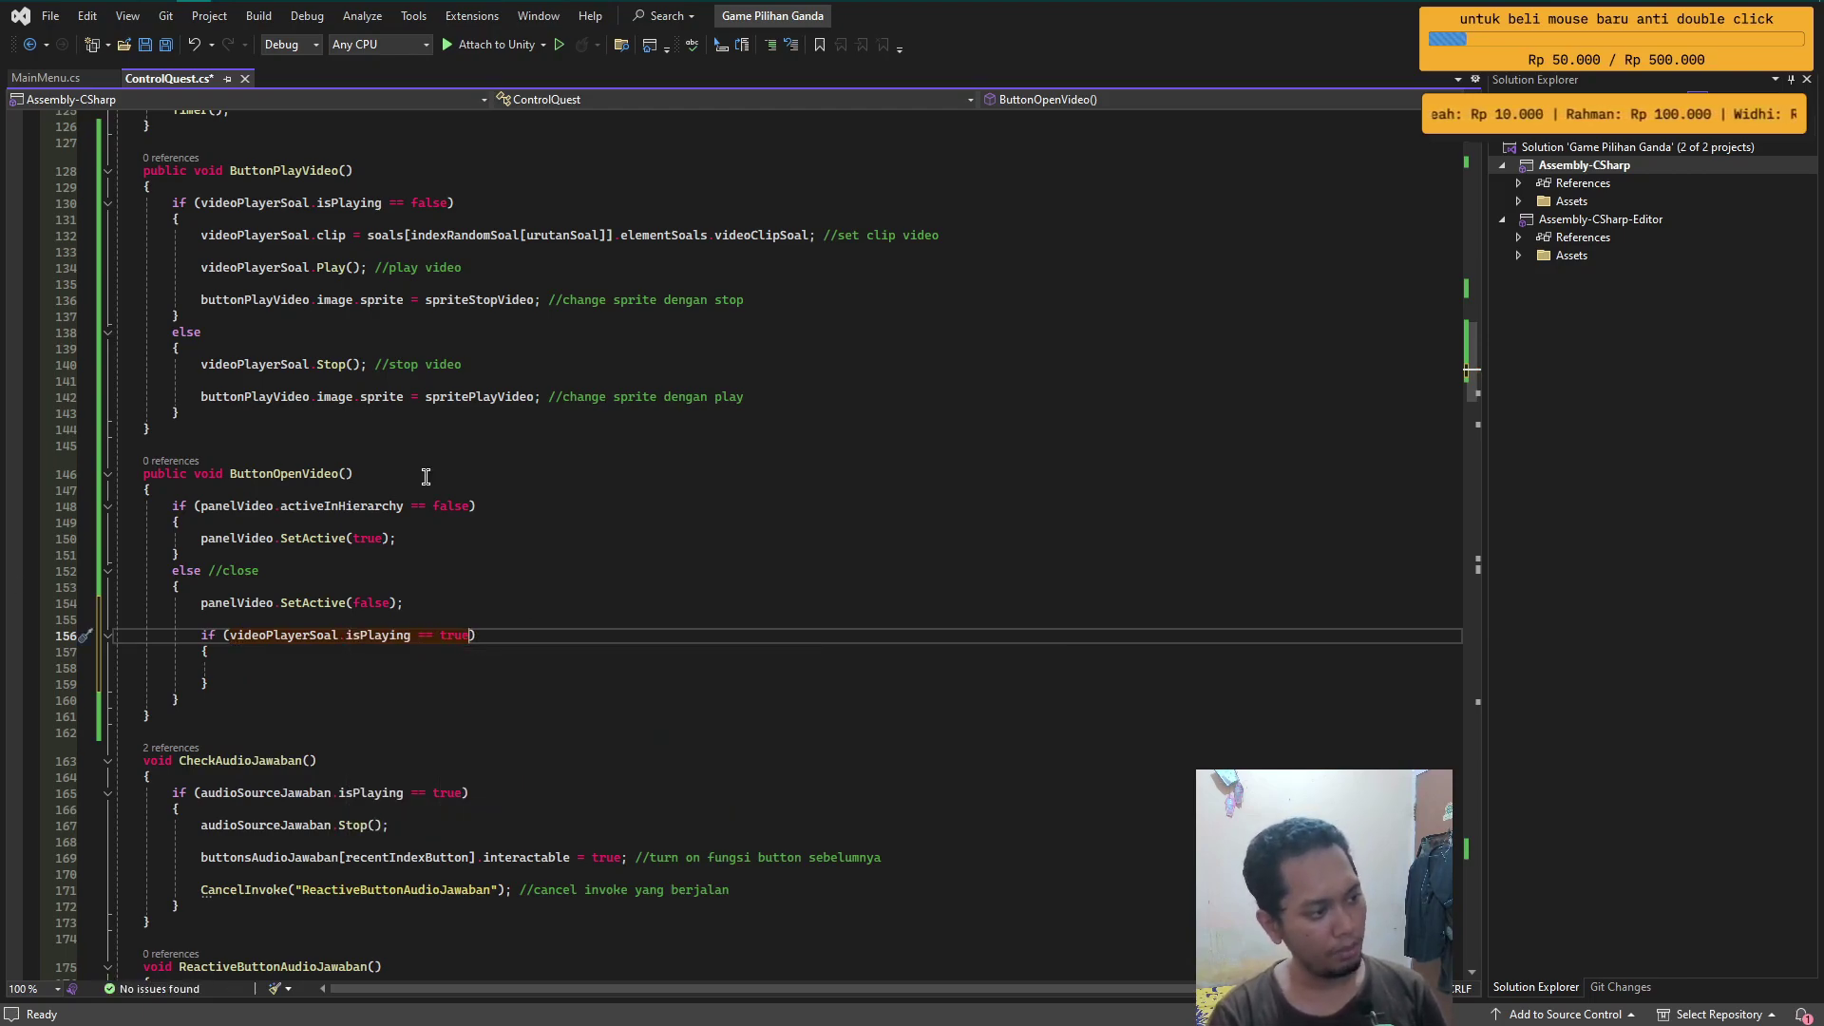
- Copy the Stop() and spritePlayVideo lines into that new if-block and save
{"action": "left_click_drag", "start_coordinate": [829, 402], "coordinate": [114, 365]}
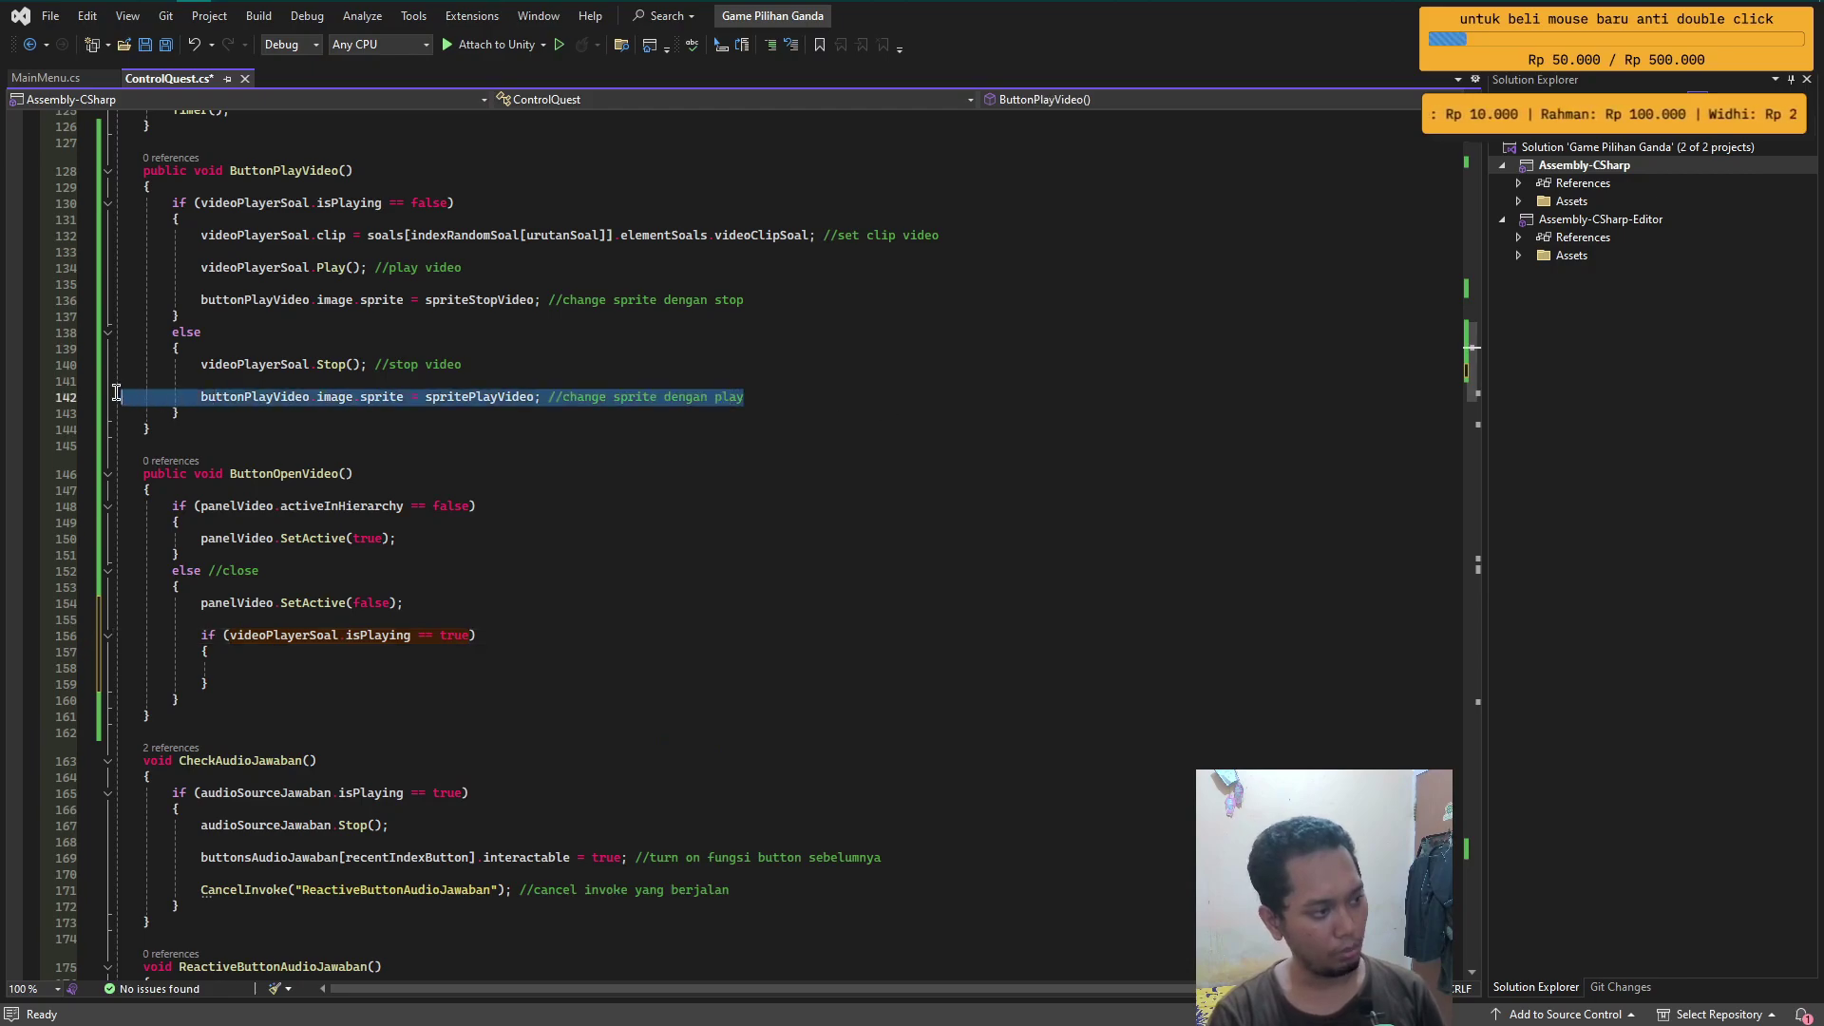
{"action": "key", "text": "ctrl+c"}
{"action": "left_click", "coordinate": [294, 668]}
{"action": "key", "text": "ctrl+v"}
{"action": "key", "text": "ctrl+s"}
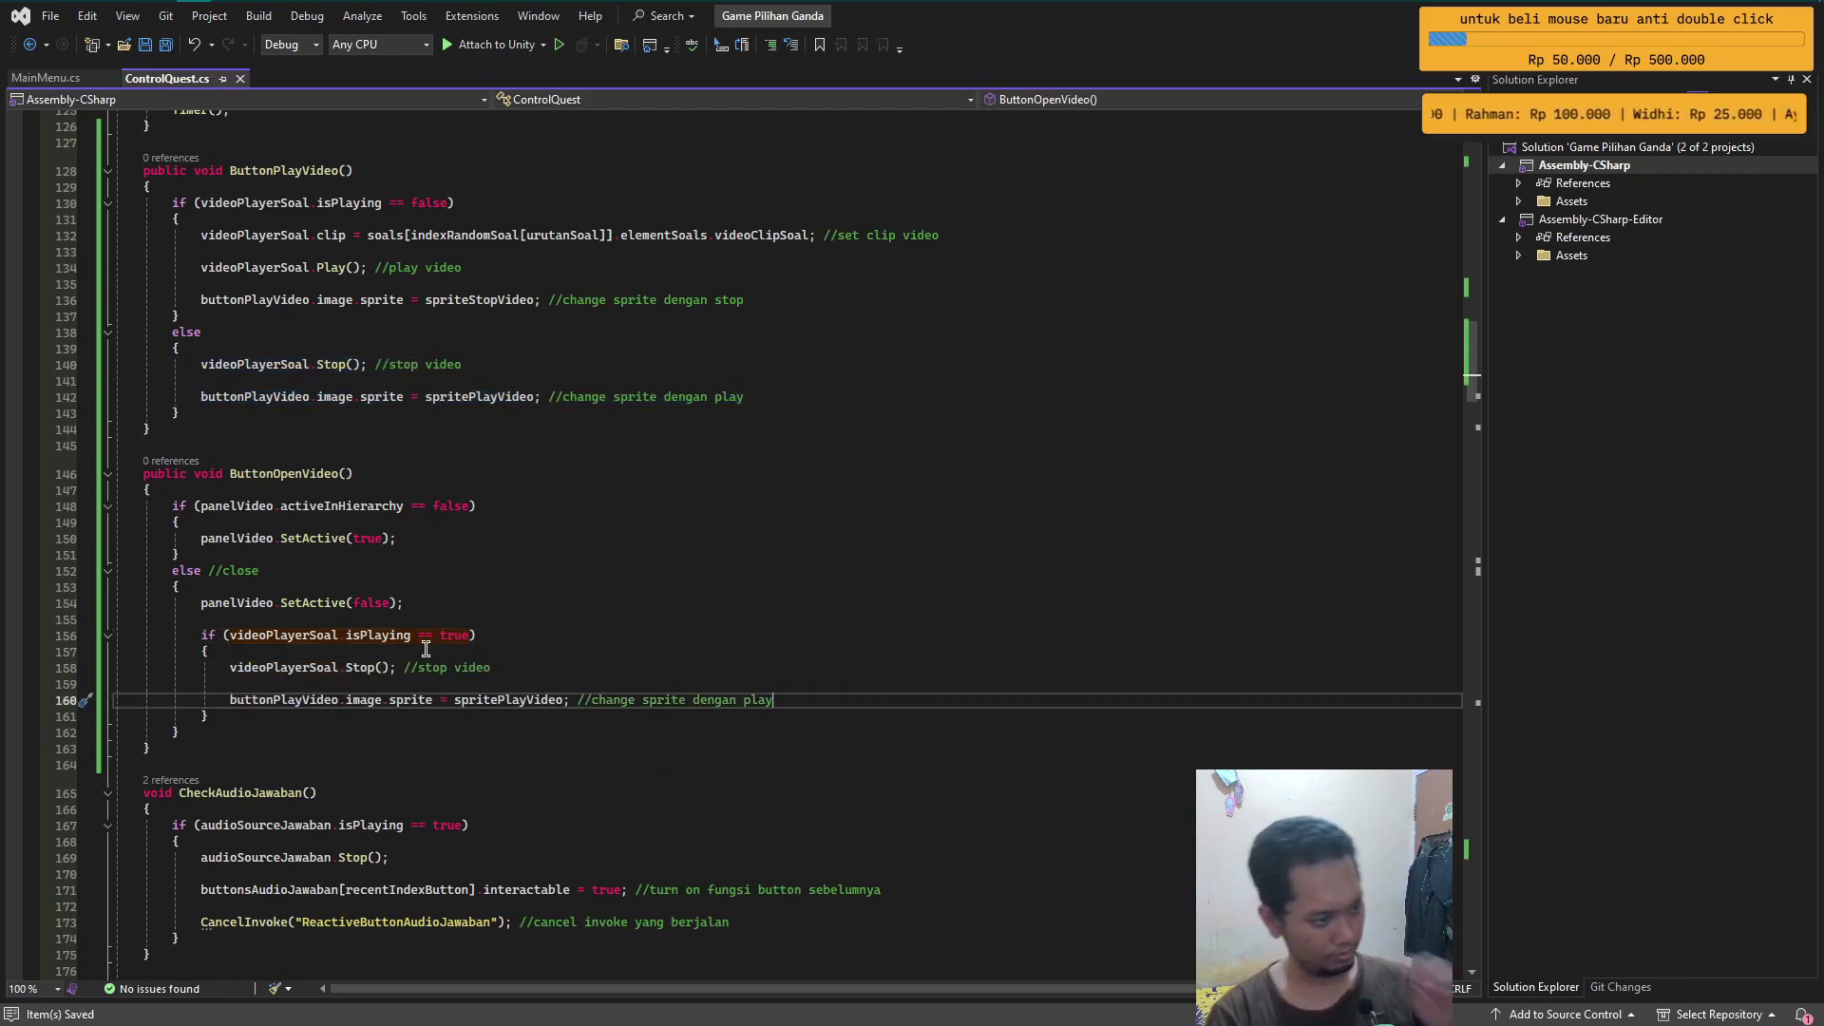
- Move panelVideo.SetActive(false); after the isPlaying check's closing brace and save
{"action": "left_click", "coordinate": [444, 604]}
{"action": "key", "text": "ctrl+x"}
{"action": "left_click", "coordinate": [247, 700]}
{"action": "key", "text": "Return"}
{"action": "key", "text": "Return"}
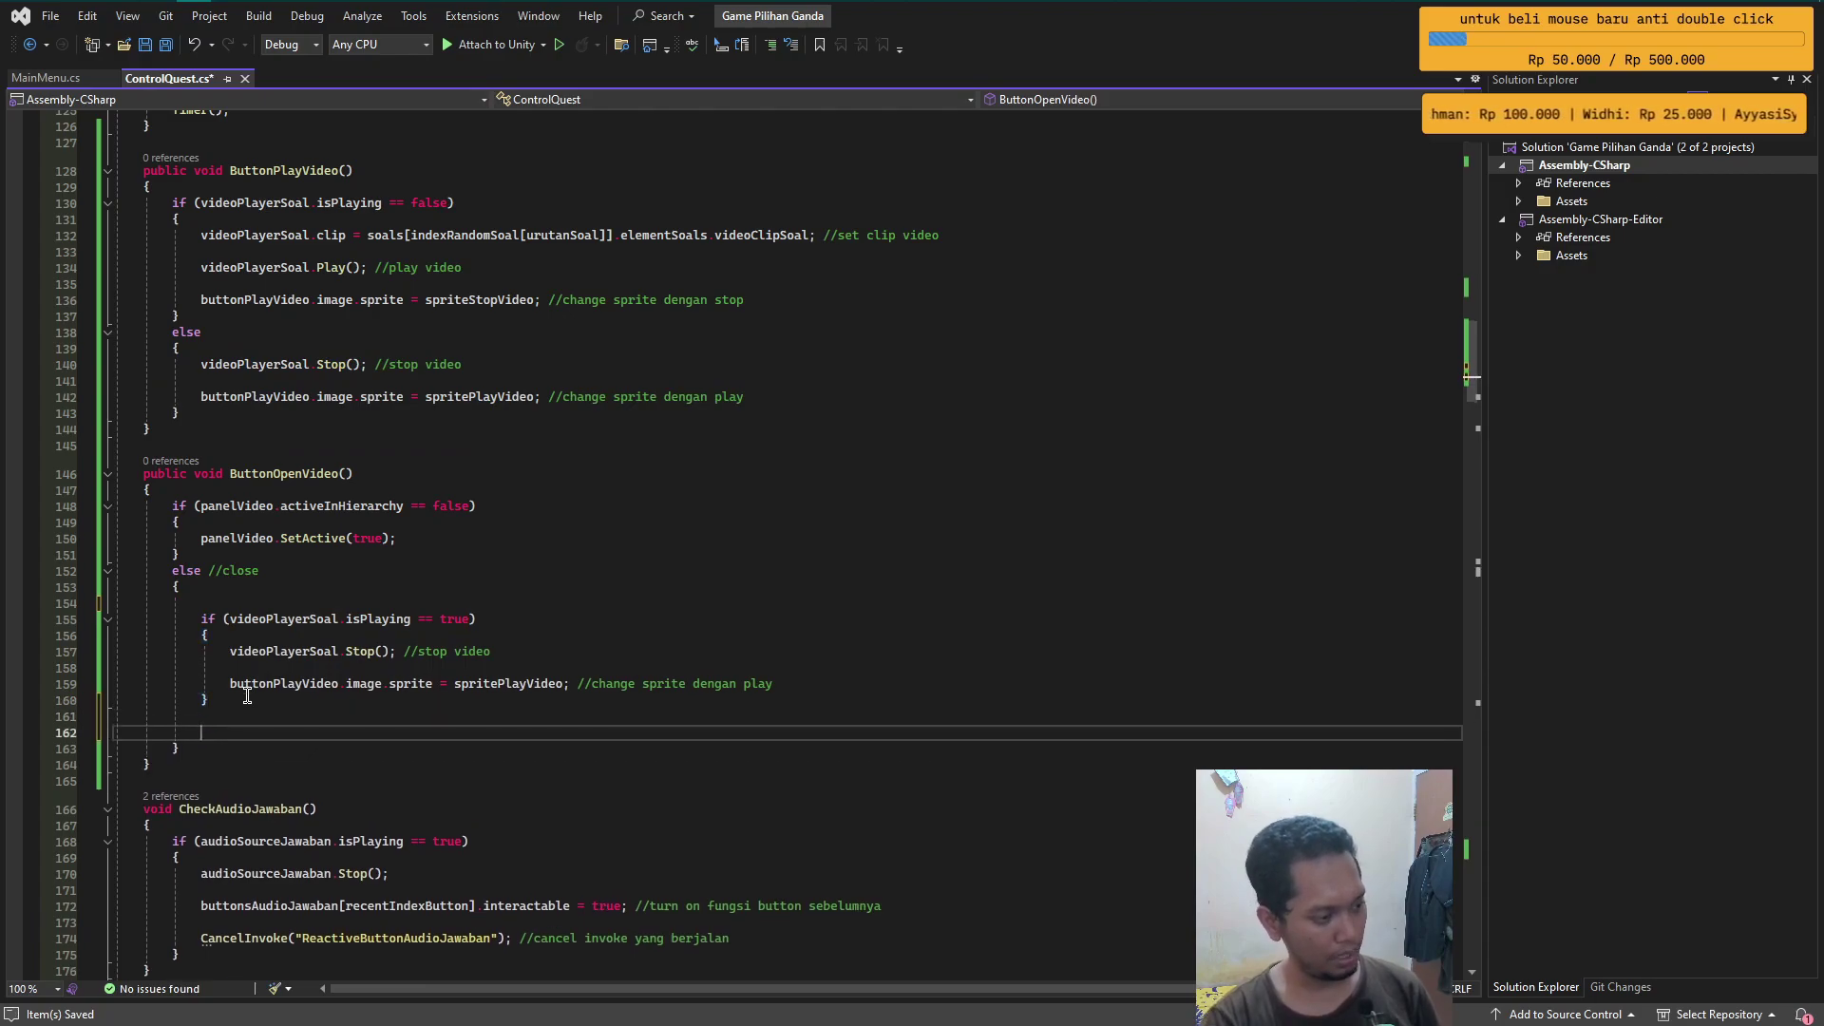
{"action": "key", "text": "ctrl+v"}
{"action": "key", "text": "BackSpace"}
{"action": "left_click", "coordinate": [285, 605]}
{"action": "key", "text": "ctrl+x"}
{"action": "key", "text": "ctrl+s"}
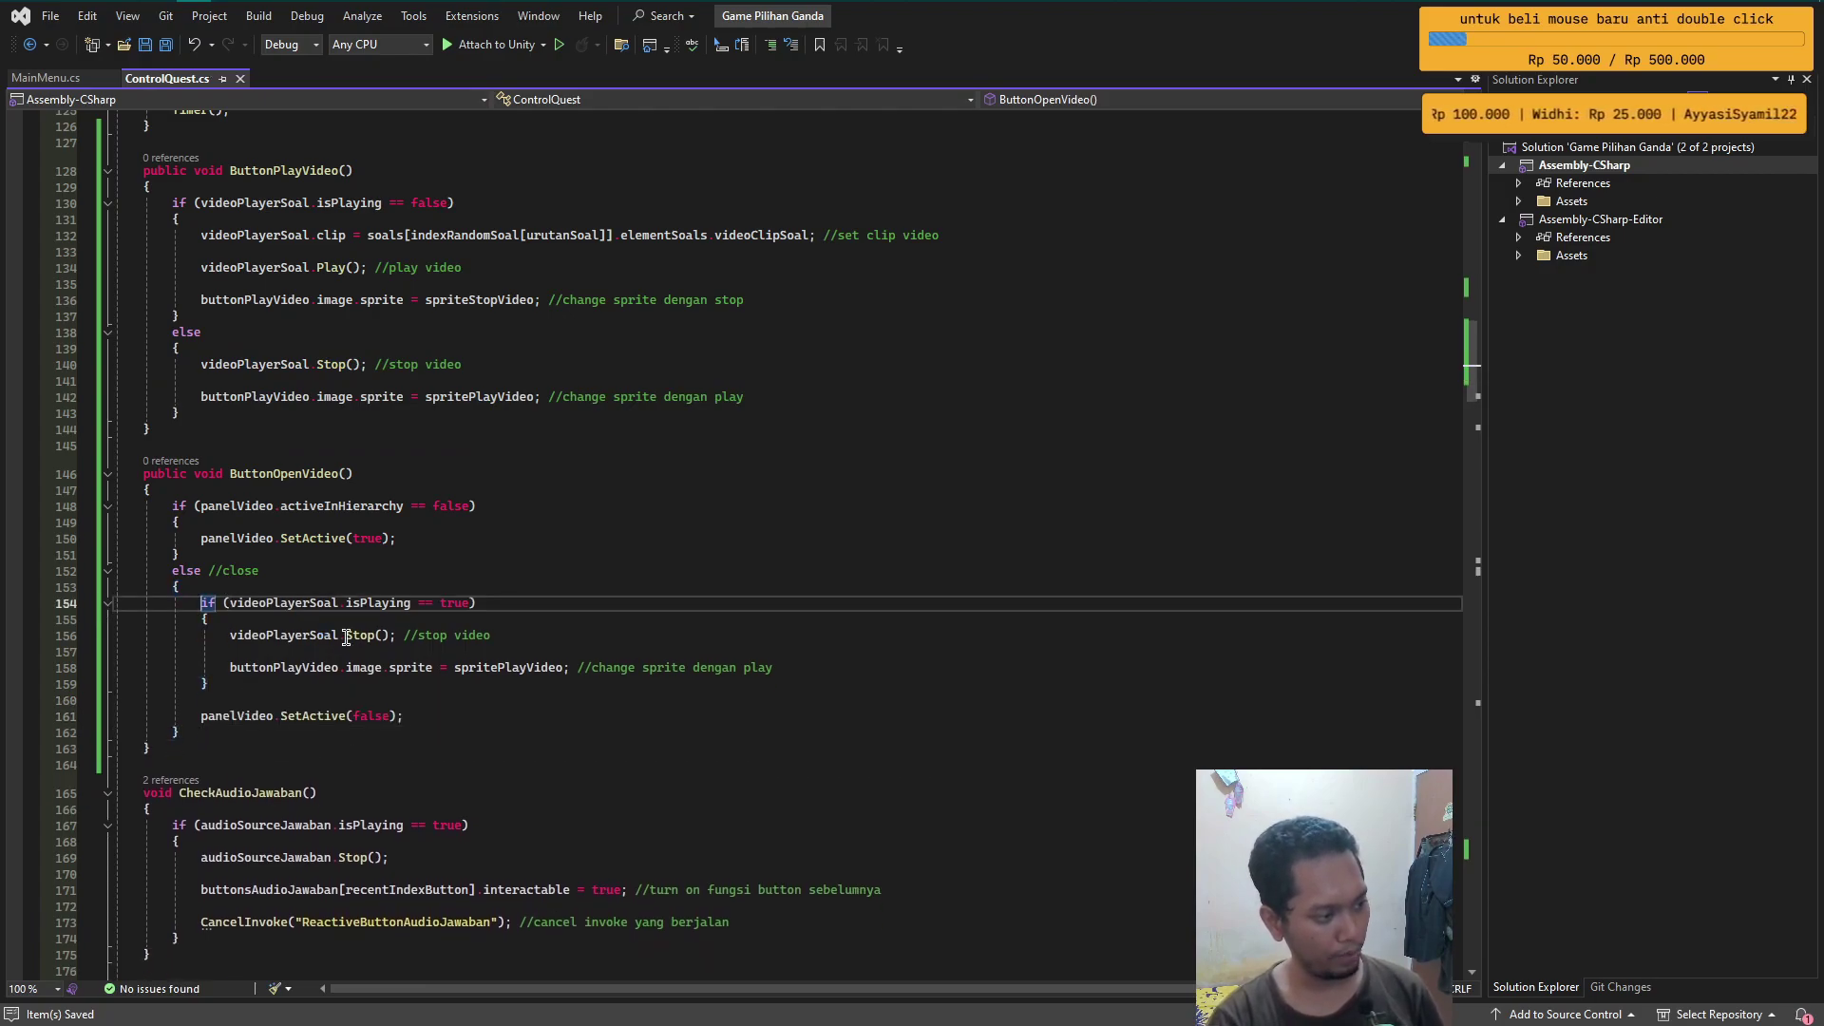
{"action": "scroll", "coordinate": [336, 669], "scroll_direction": "up", "scroll_amount": 3}
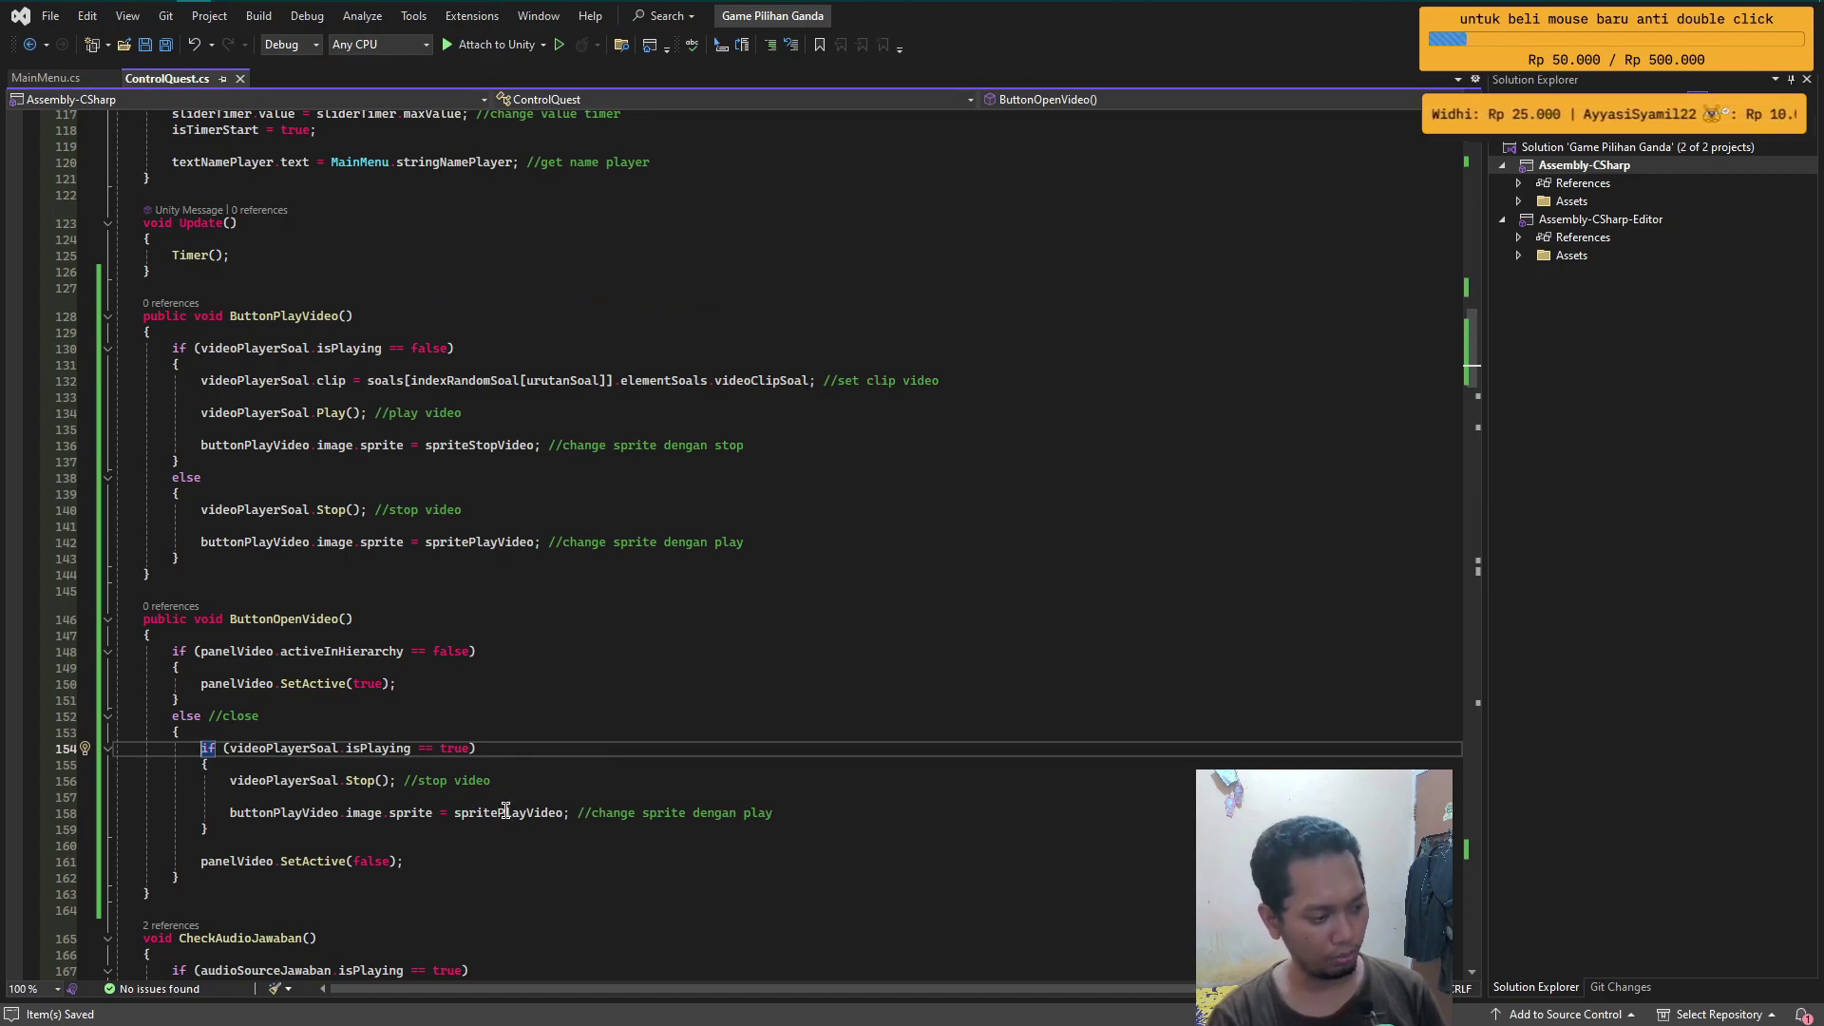
{"action": "left_click", "coordinate": [418, 862]}
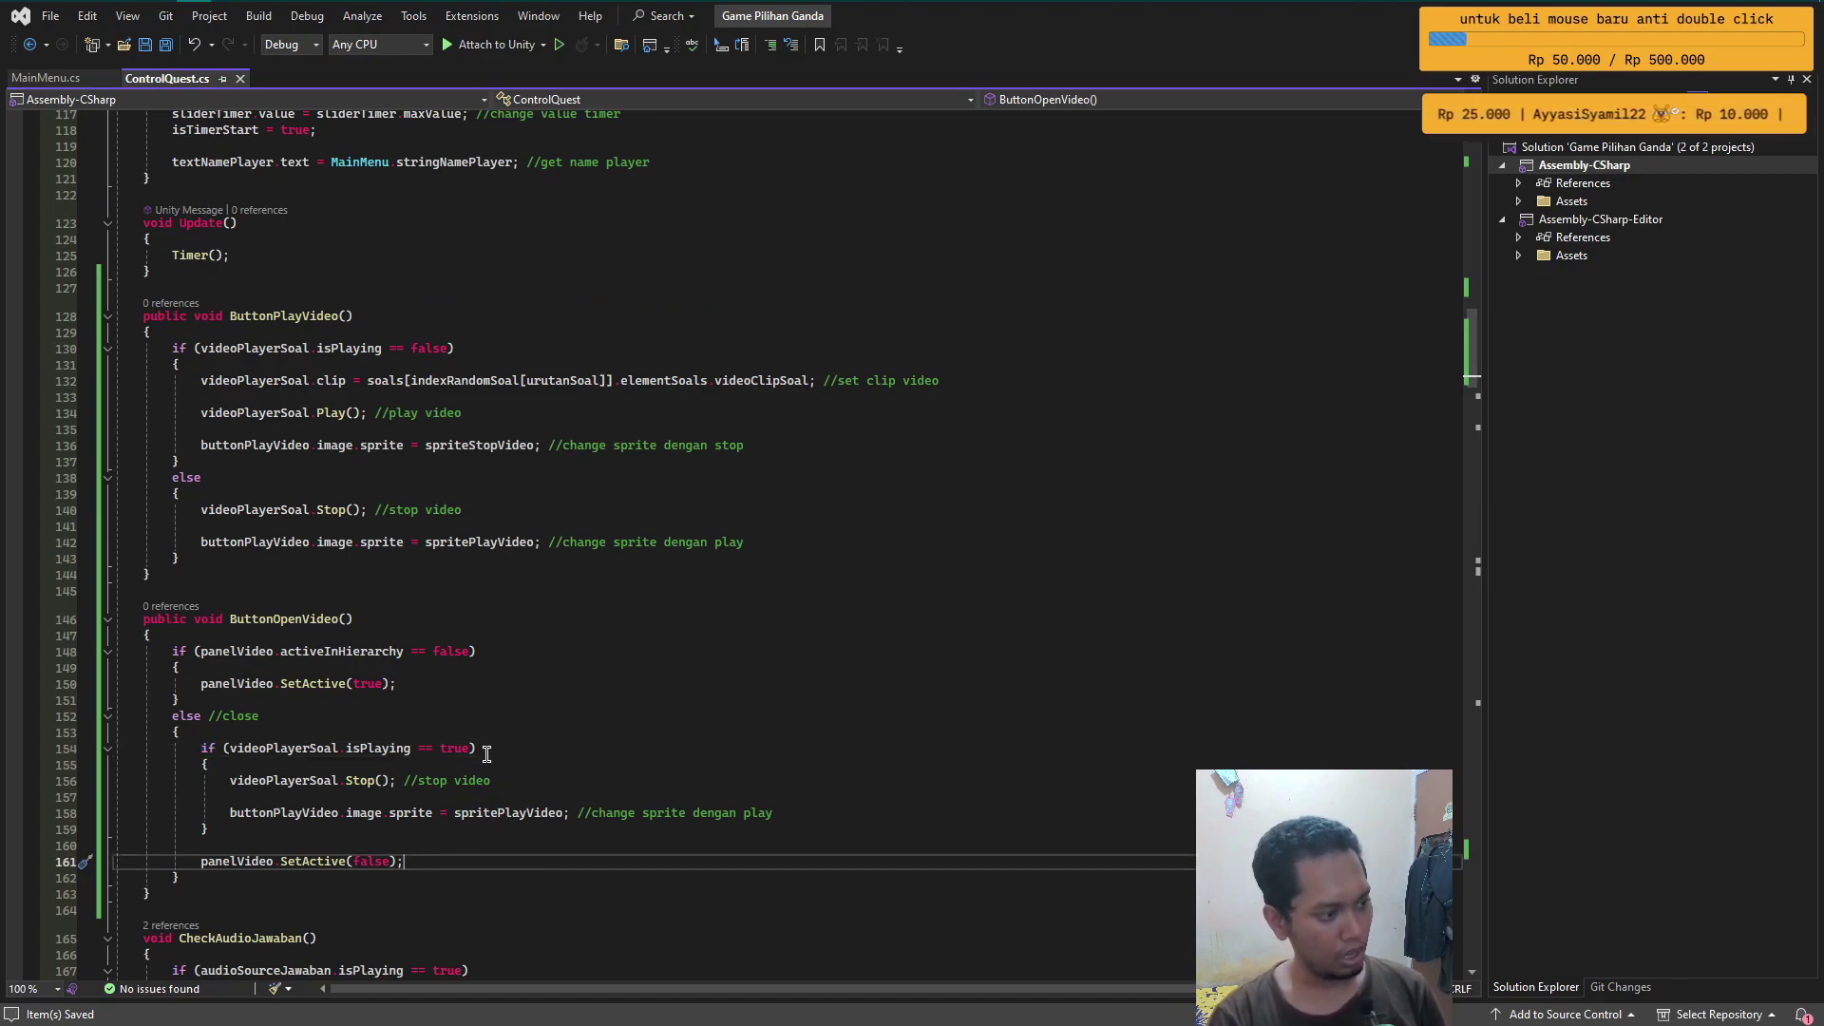
{"action": "left_click", "coordinate": [419, 684]}
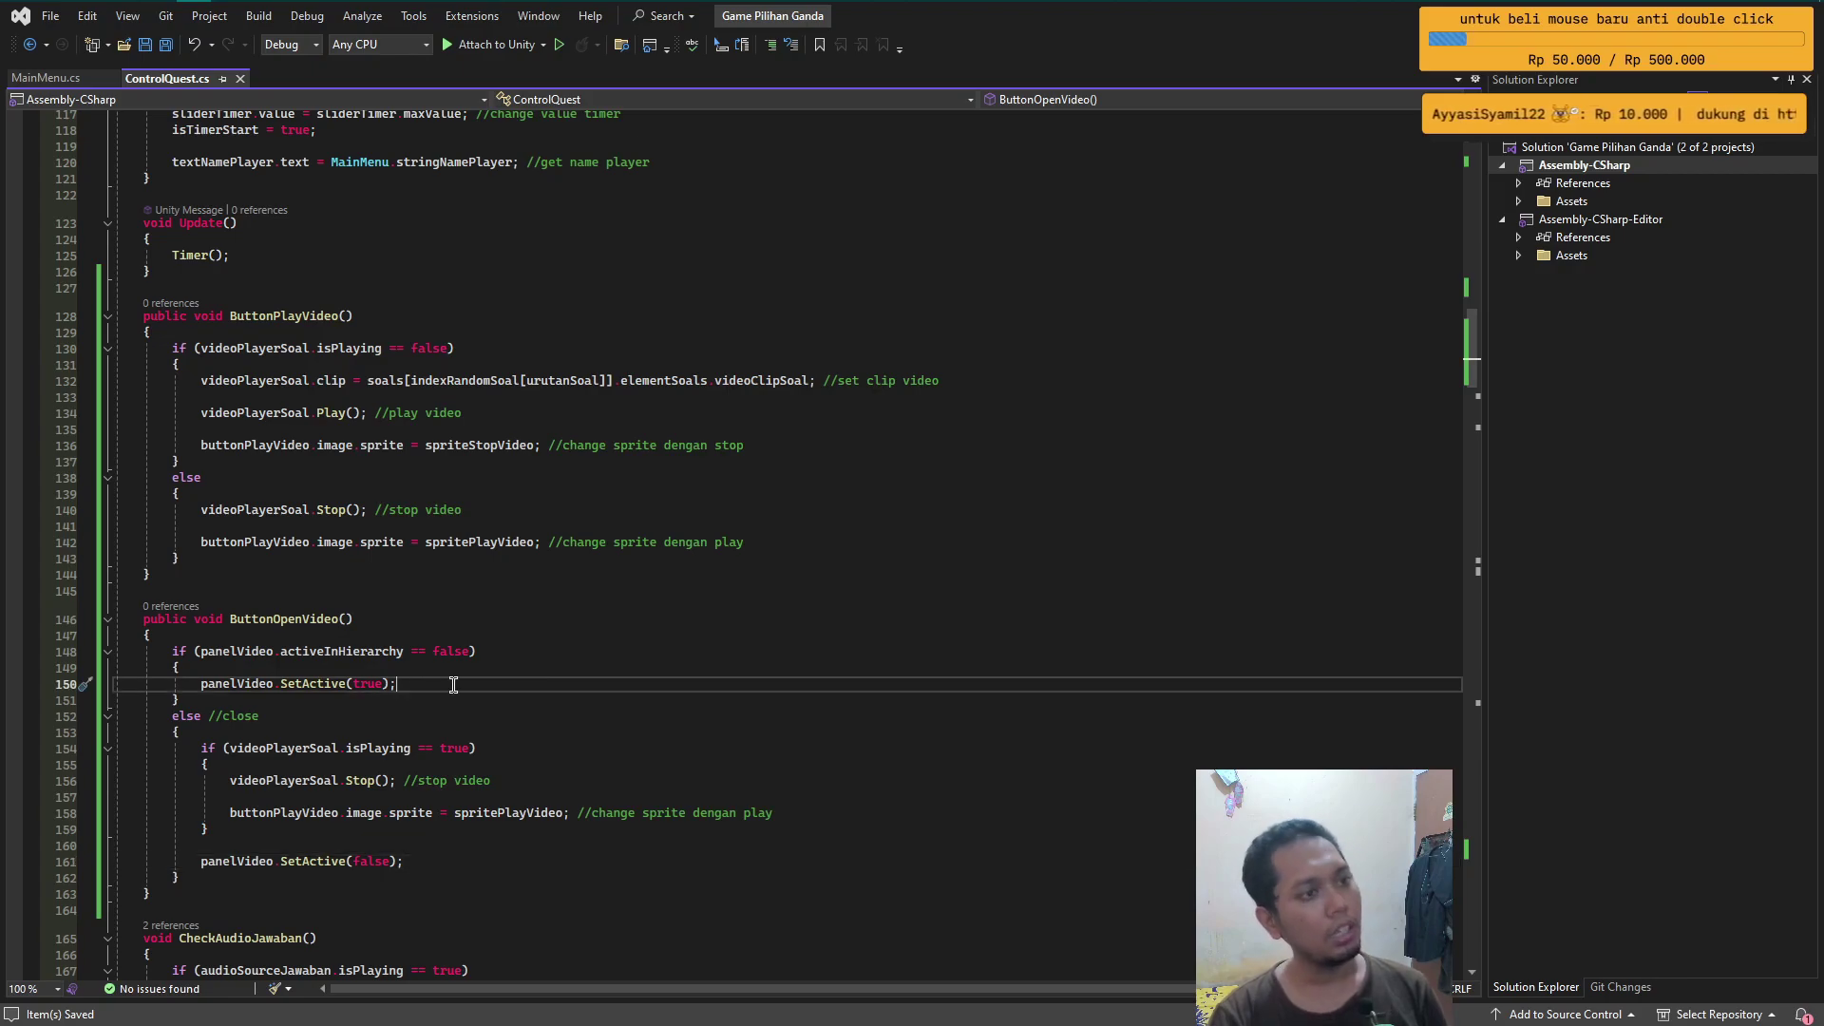
{"action": "scroll", "coordinate": [453, 684], "scroll_direction": "up", "scroll_amount": 2}
{"action": "scroll", "coordinate": [453, 684], "scroll_direction": "up", "scroll_amount": 8}
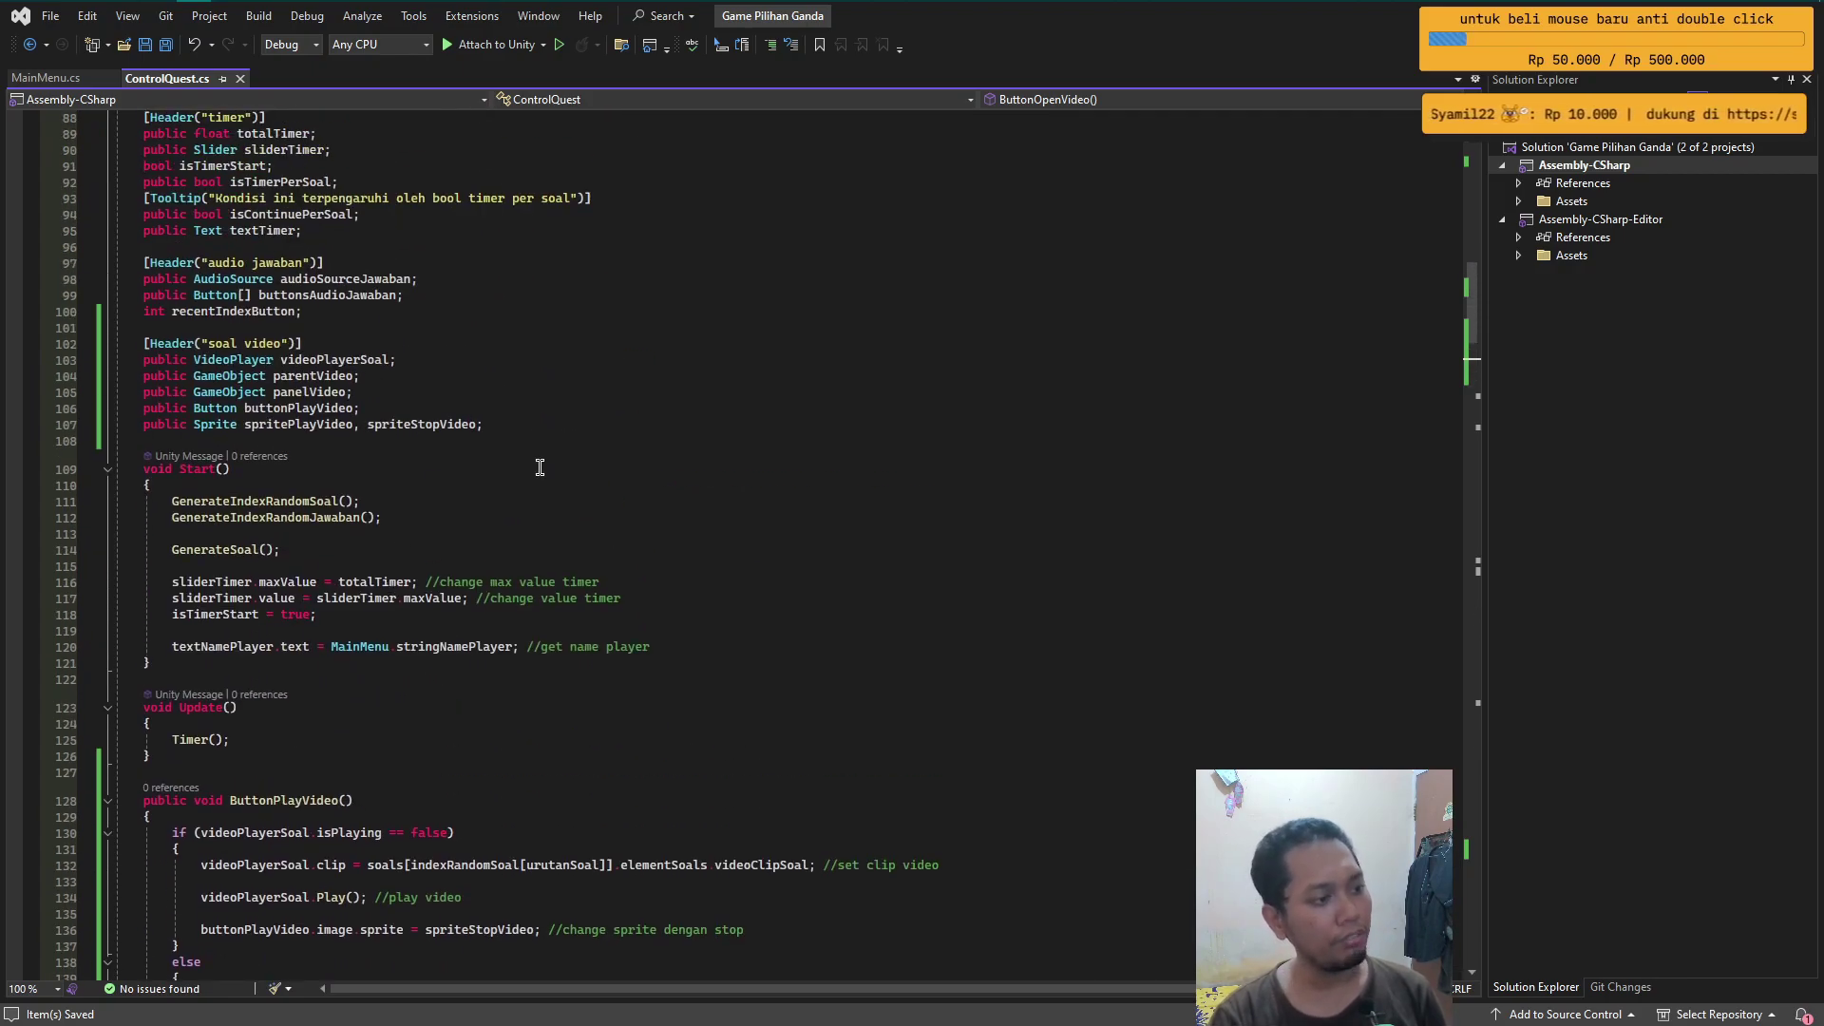
- Declare 'public SpriteRenderer spriteRendererVideo;' below the sprite field declarations
{"action": "left_click", "coordinate": [539, 414]}
{"action": "left_click", "coordinate": [526, 424]}
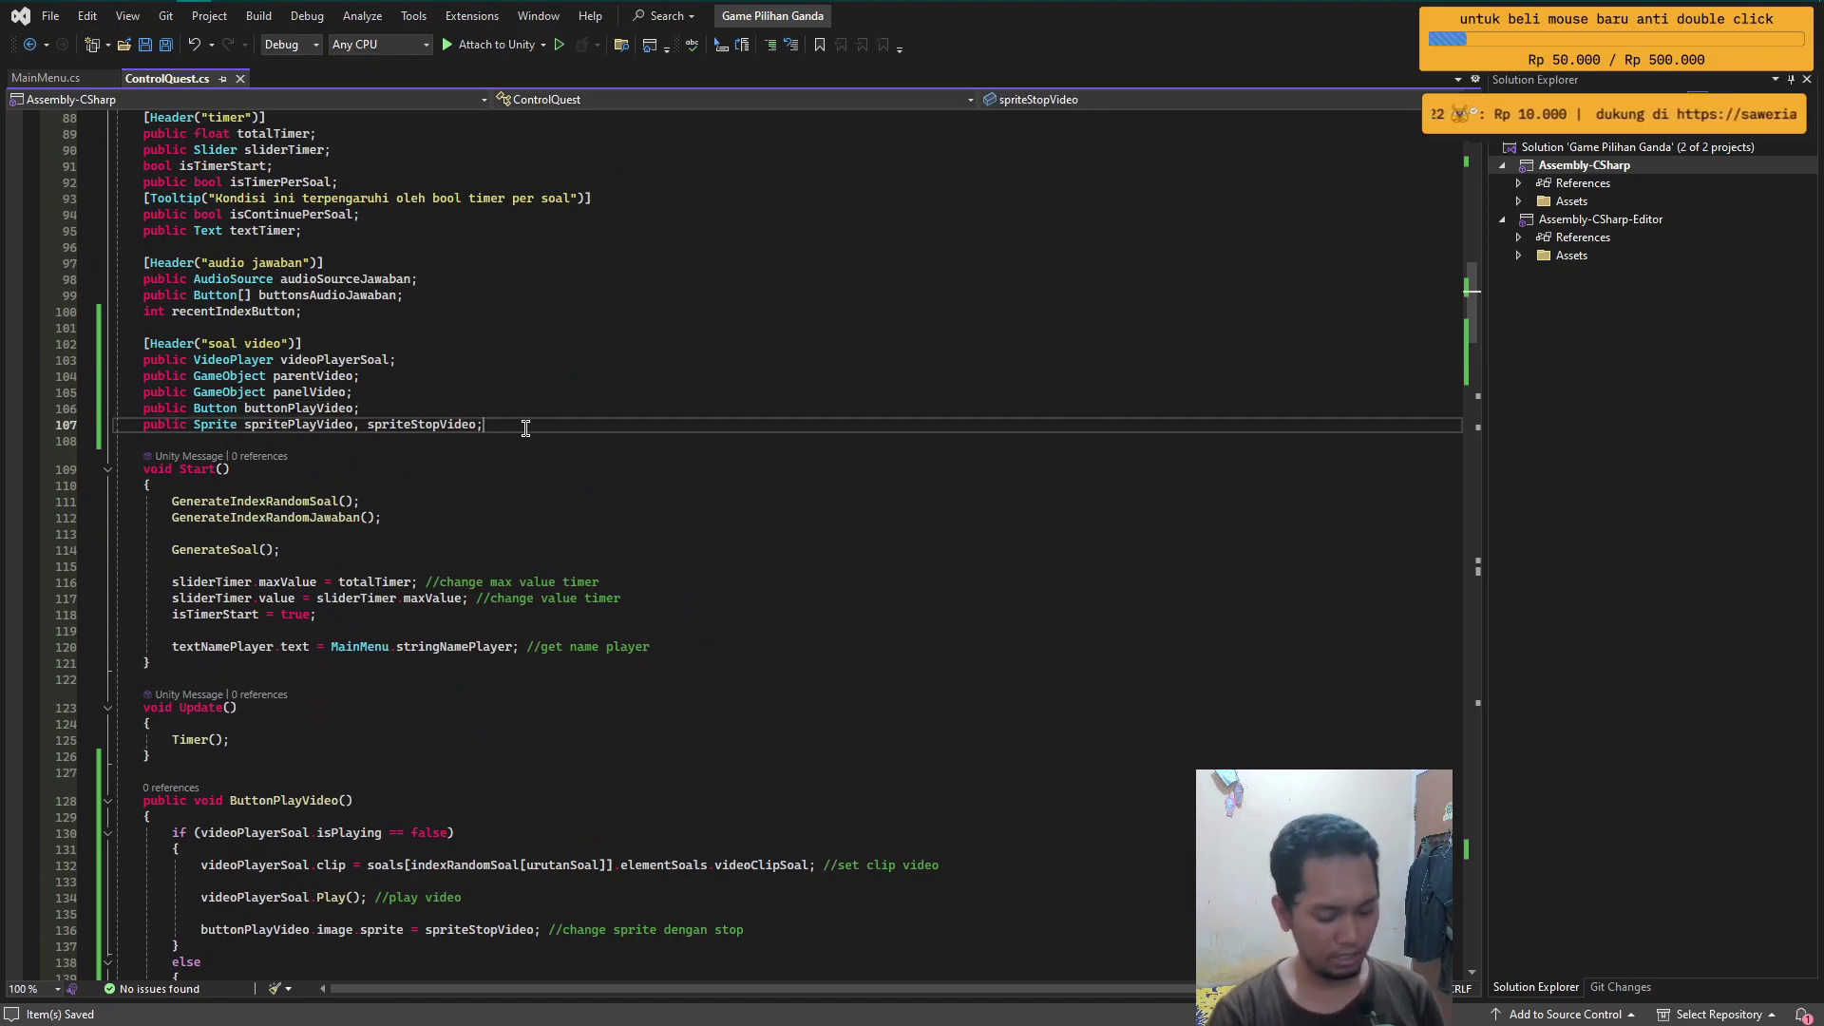
{"action": "key", "text": "Return"}
{"action": "type", "text": "public sp"}
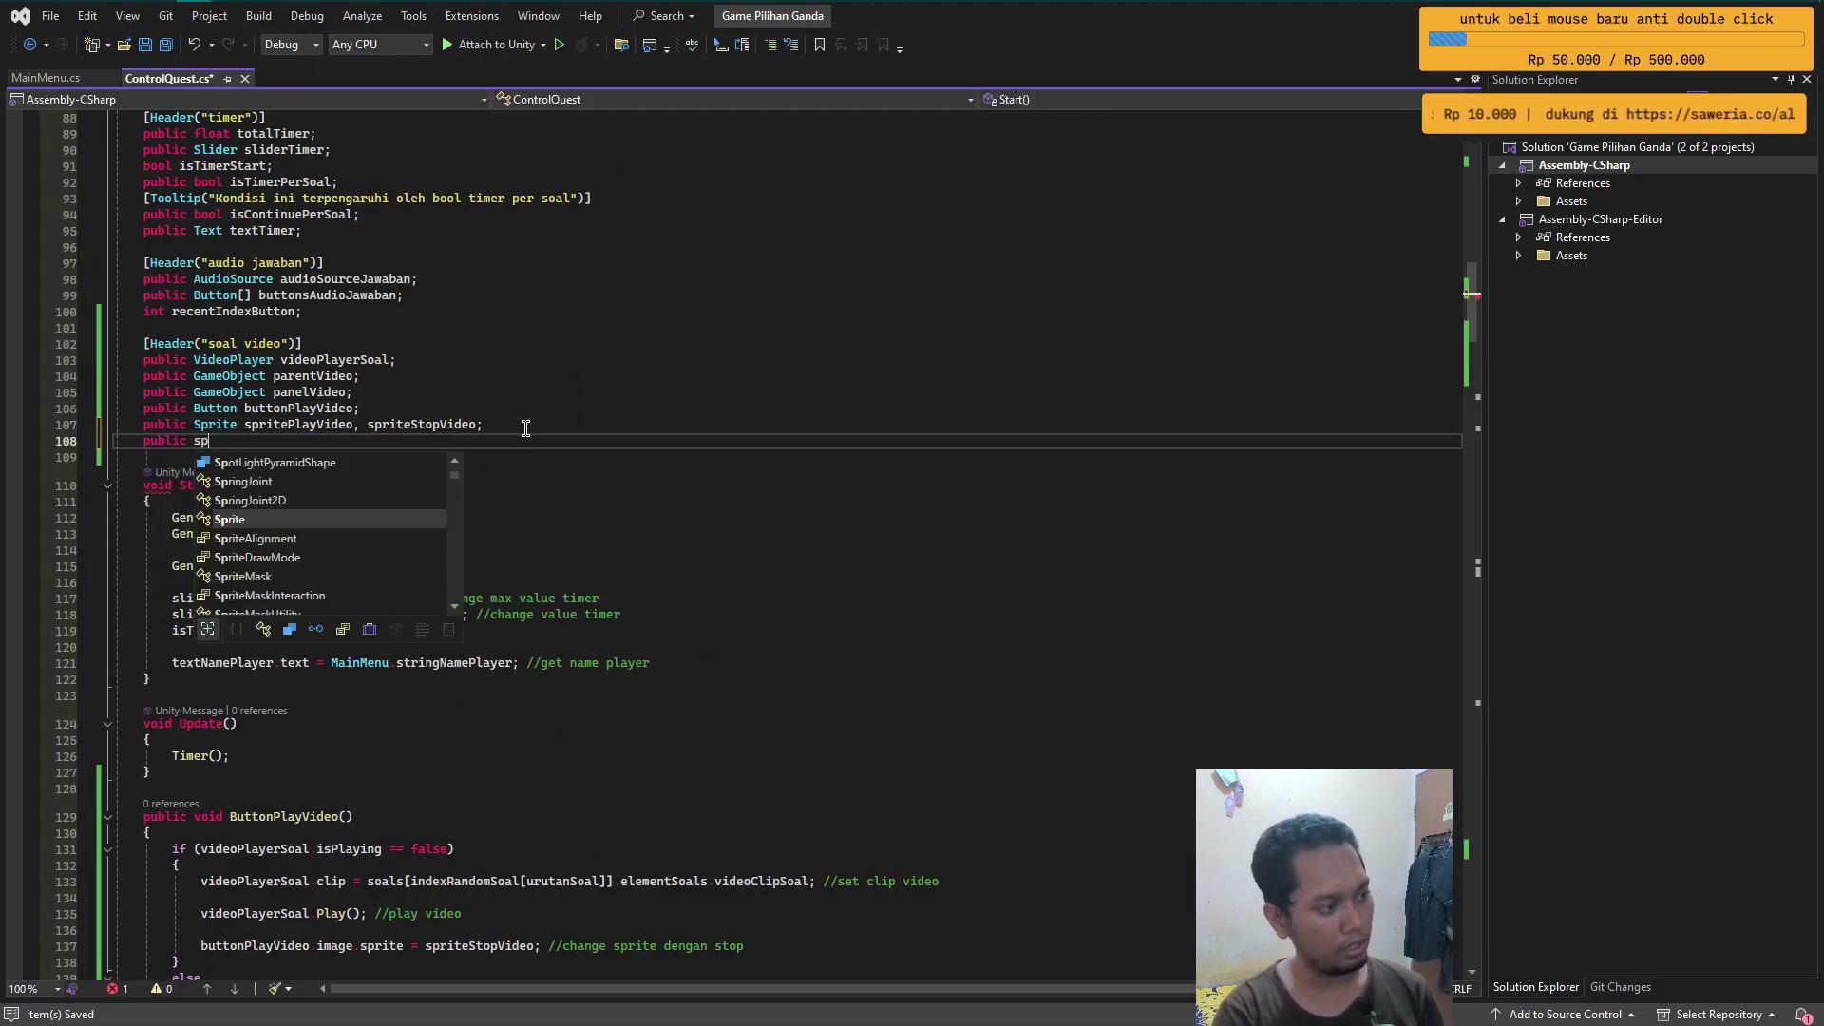
{"action": "type", "text": "ritere spr"}
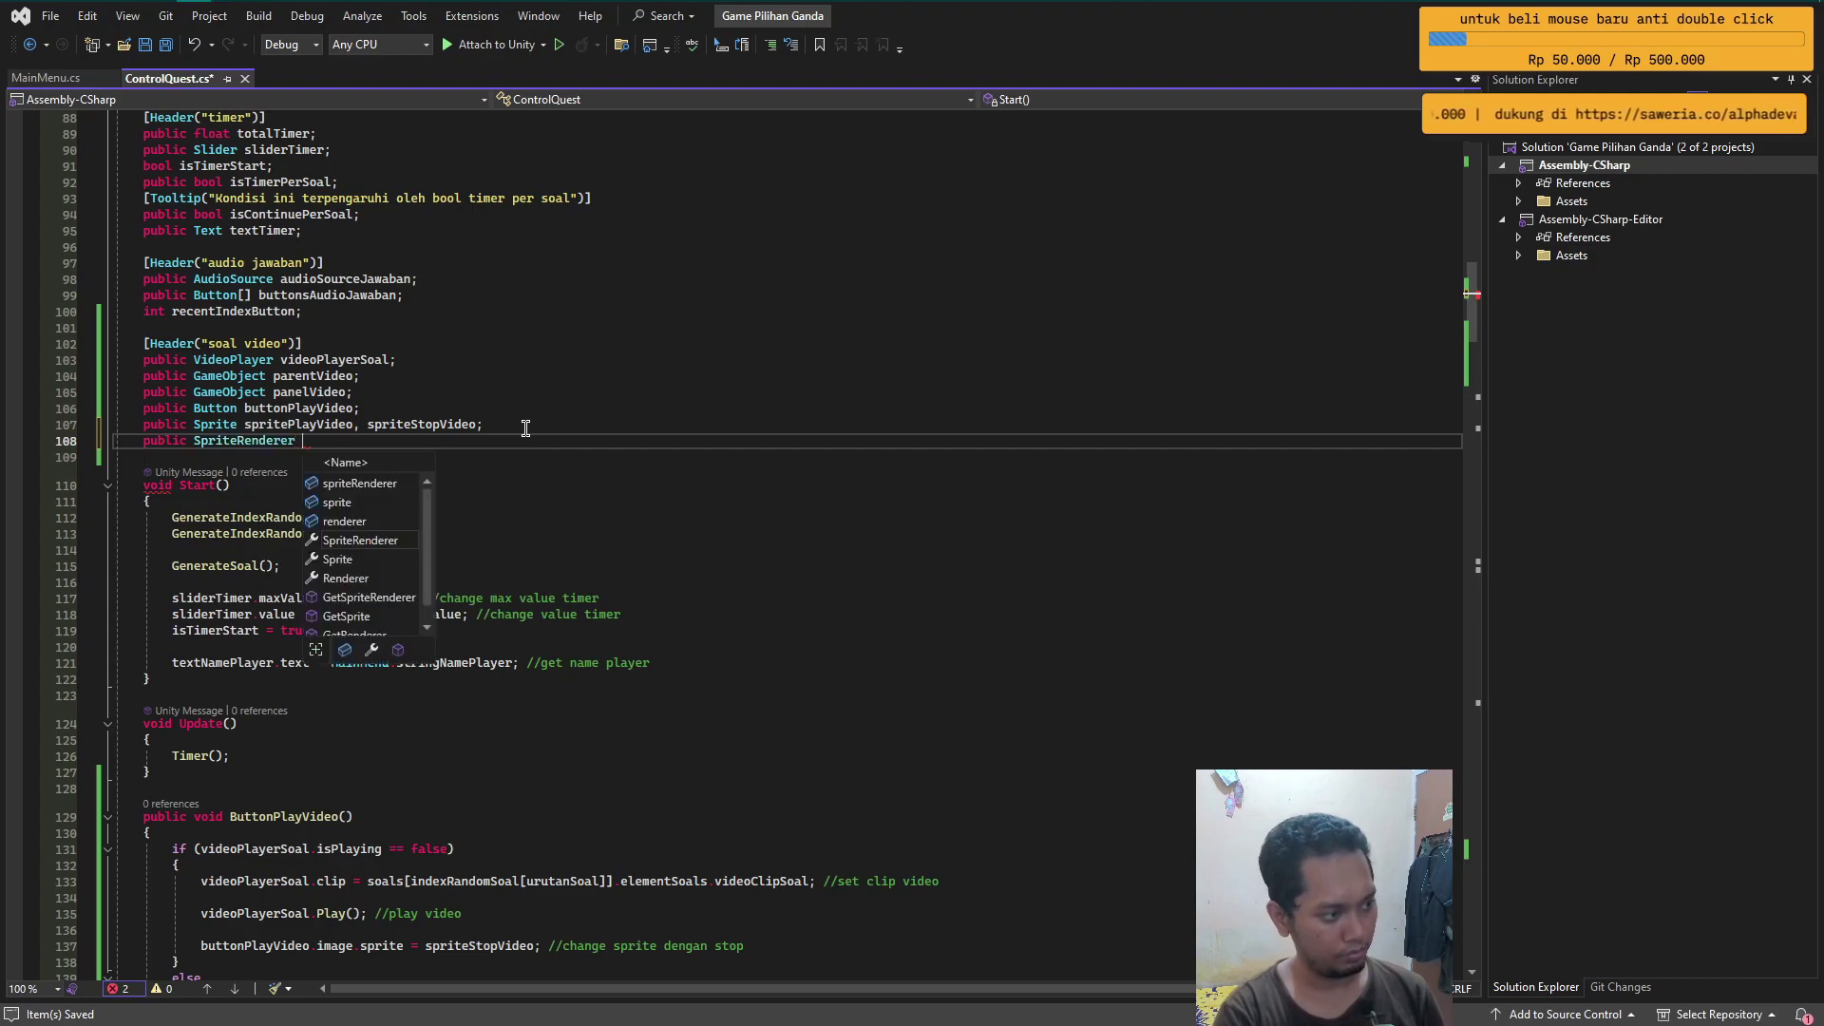
{"action": "type", "text": "i"}
{"action": "key", "text": "Escape"}
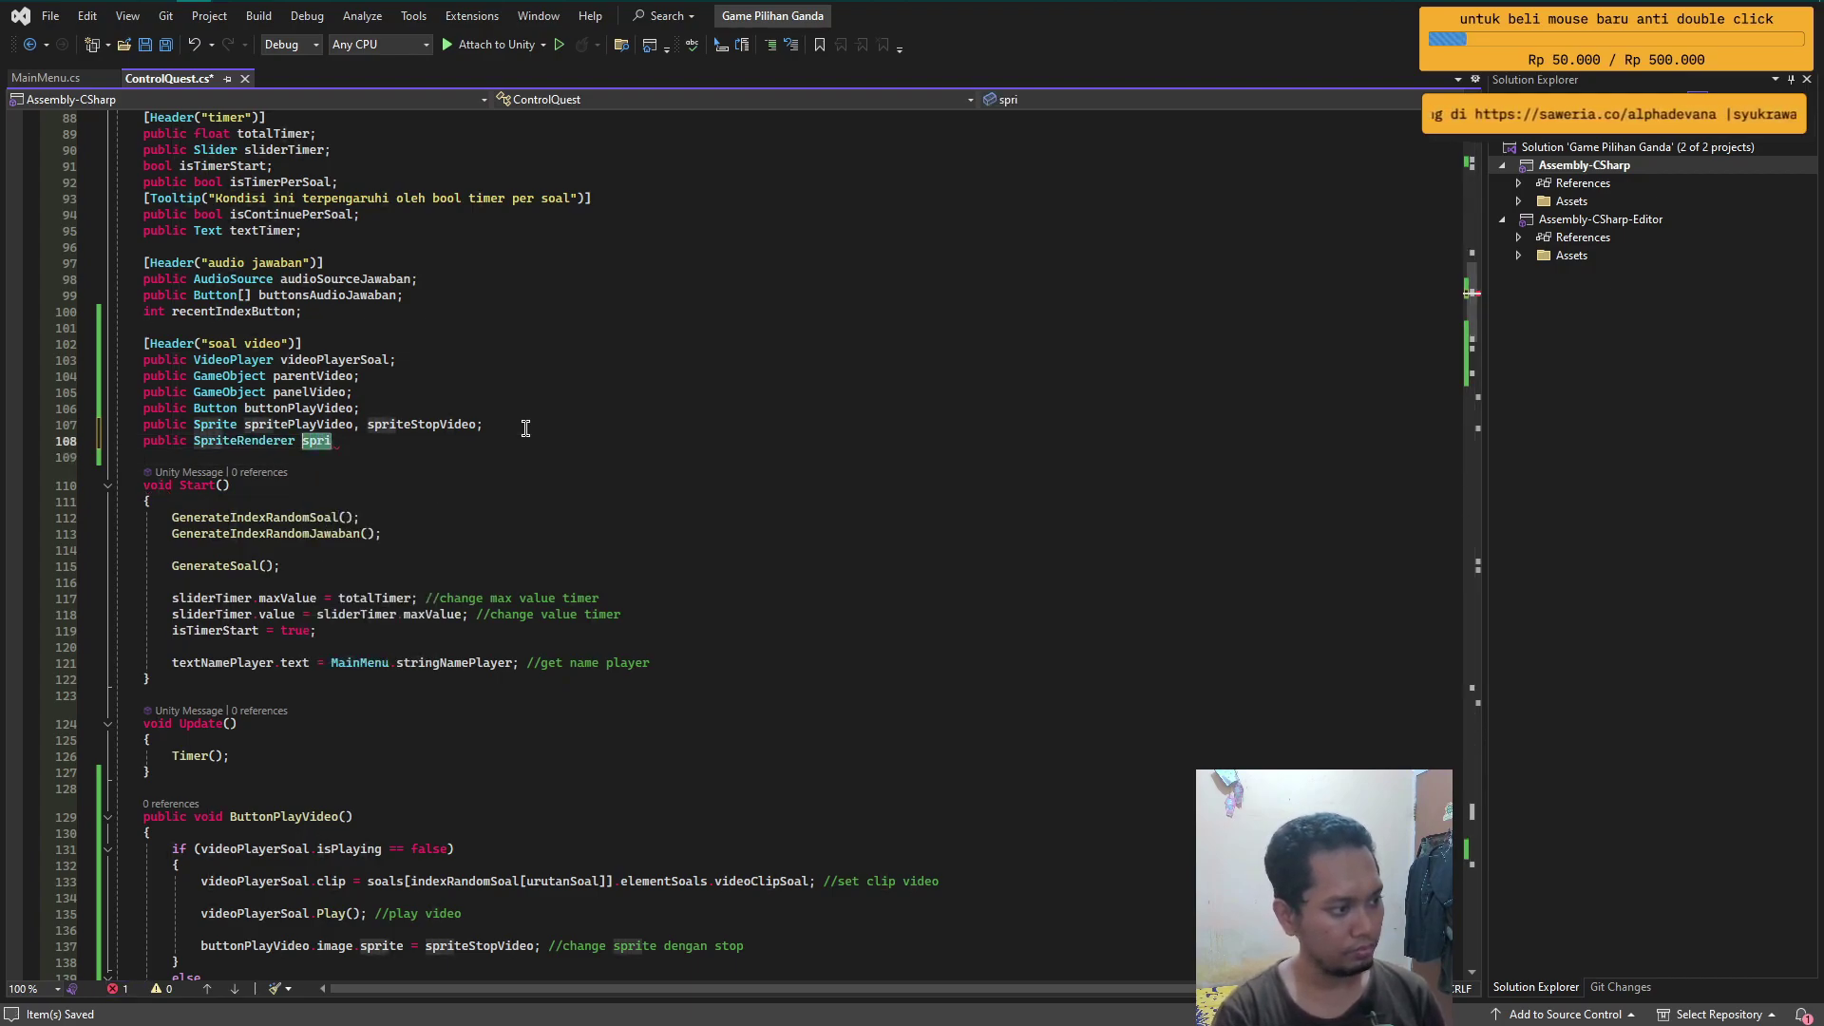
{"action": "type", "text": "te"}
{"action": "key", "text": "Down"}
{"action": "key", "text": "Down"}
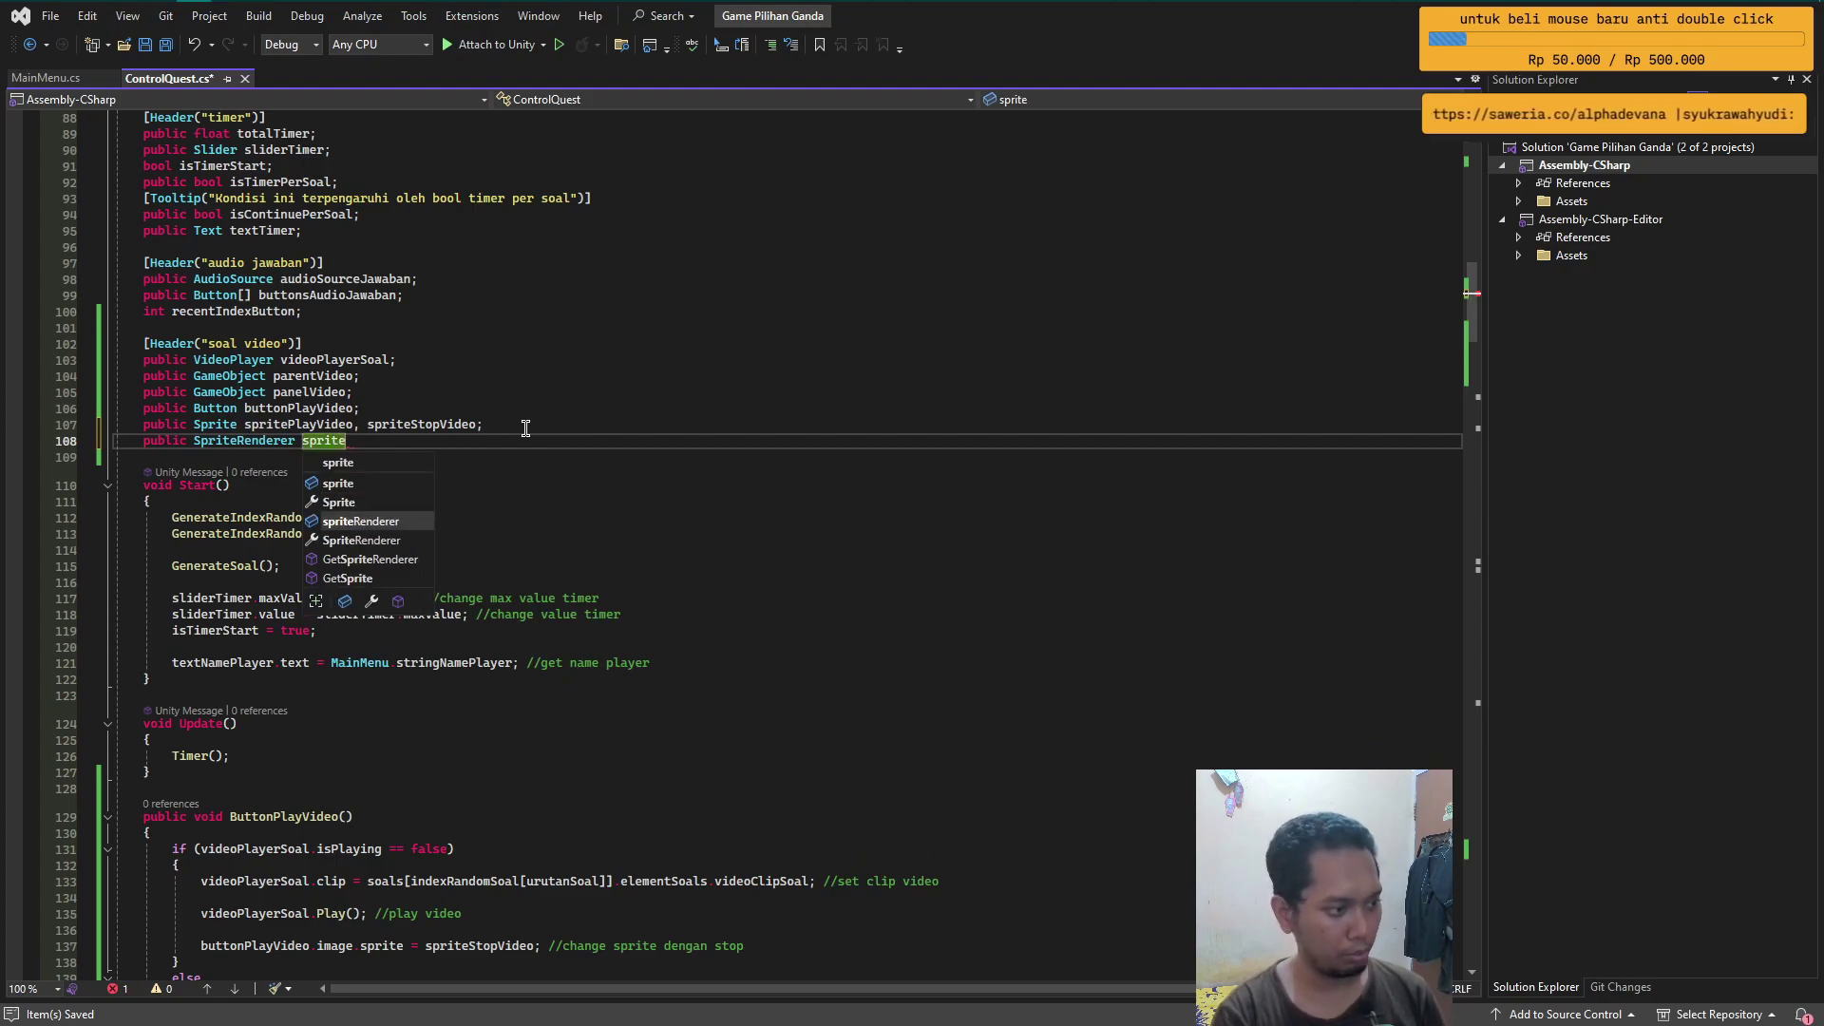
{"action": "key", "text": "Tab"}
{"action": "type", "text": "V"}
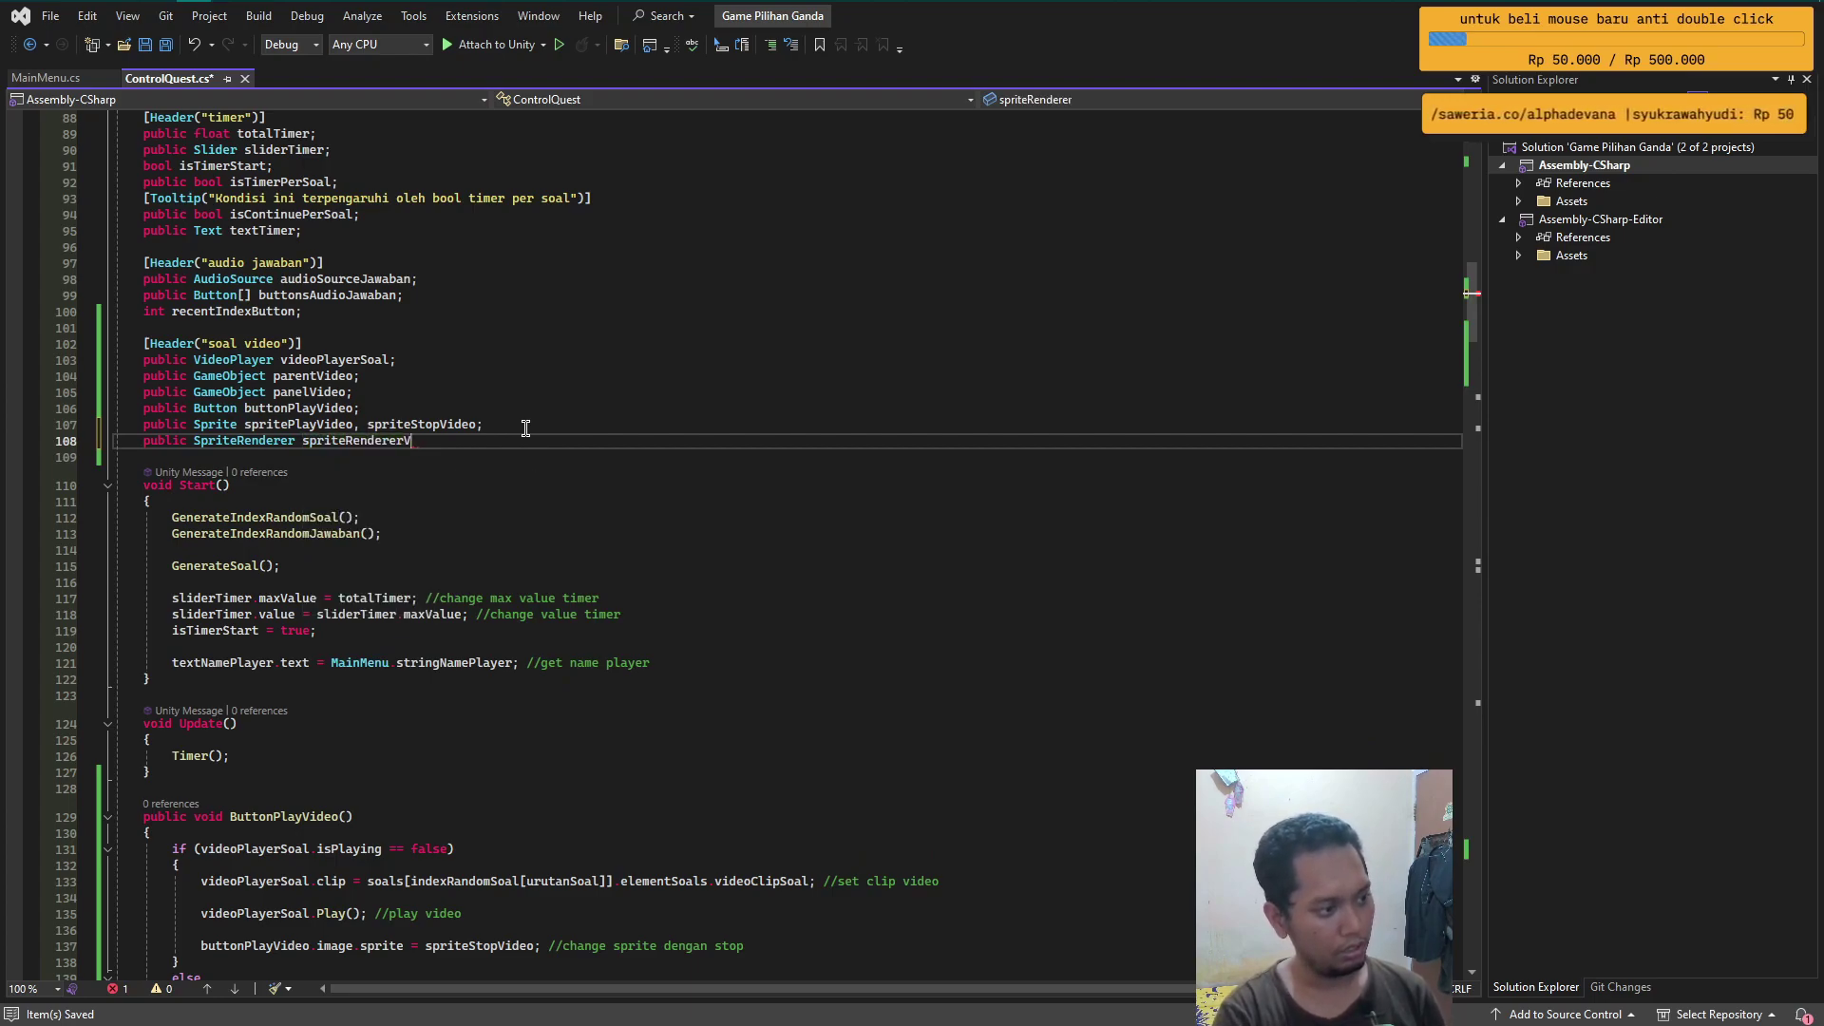
{"action": "type", "text": ";"}
- Begin a spriteRendererVideo.Relase line above panelVideo.SetActive(true), then check the rendre video render texture in Unity
{"action": "scroll", "coordinate": [509, 454], "scroll_direction": "down", "scroll_amount": 8}
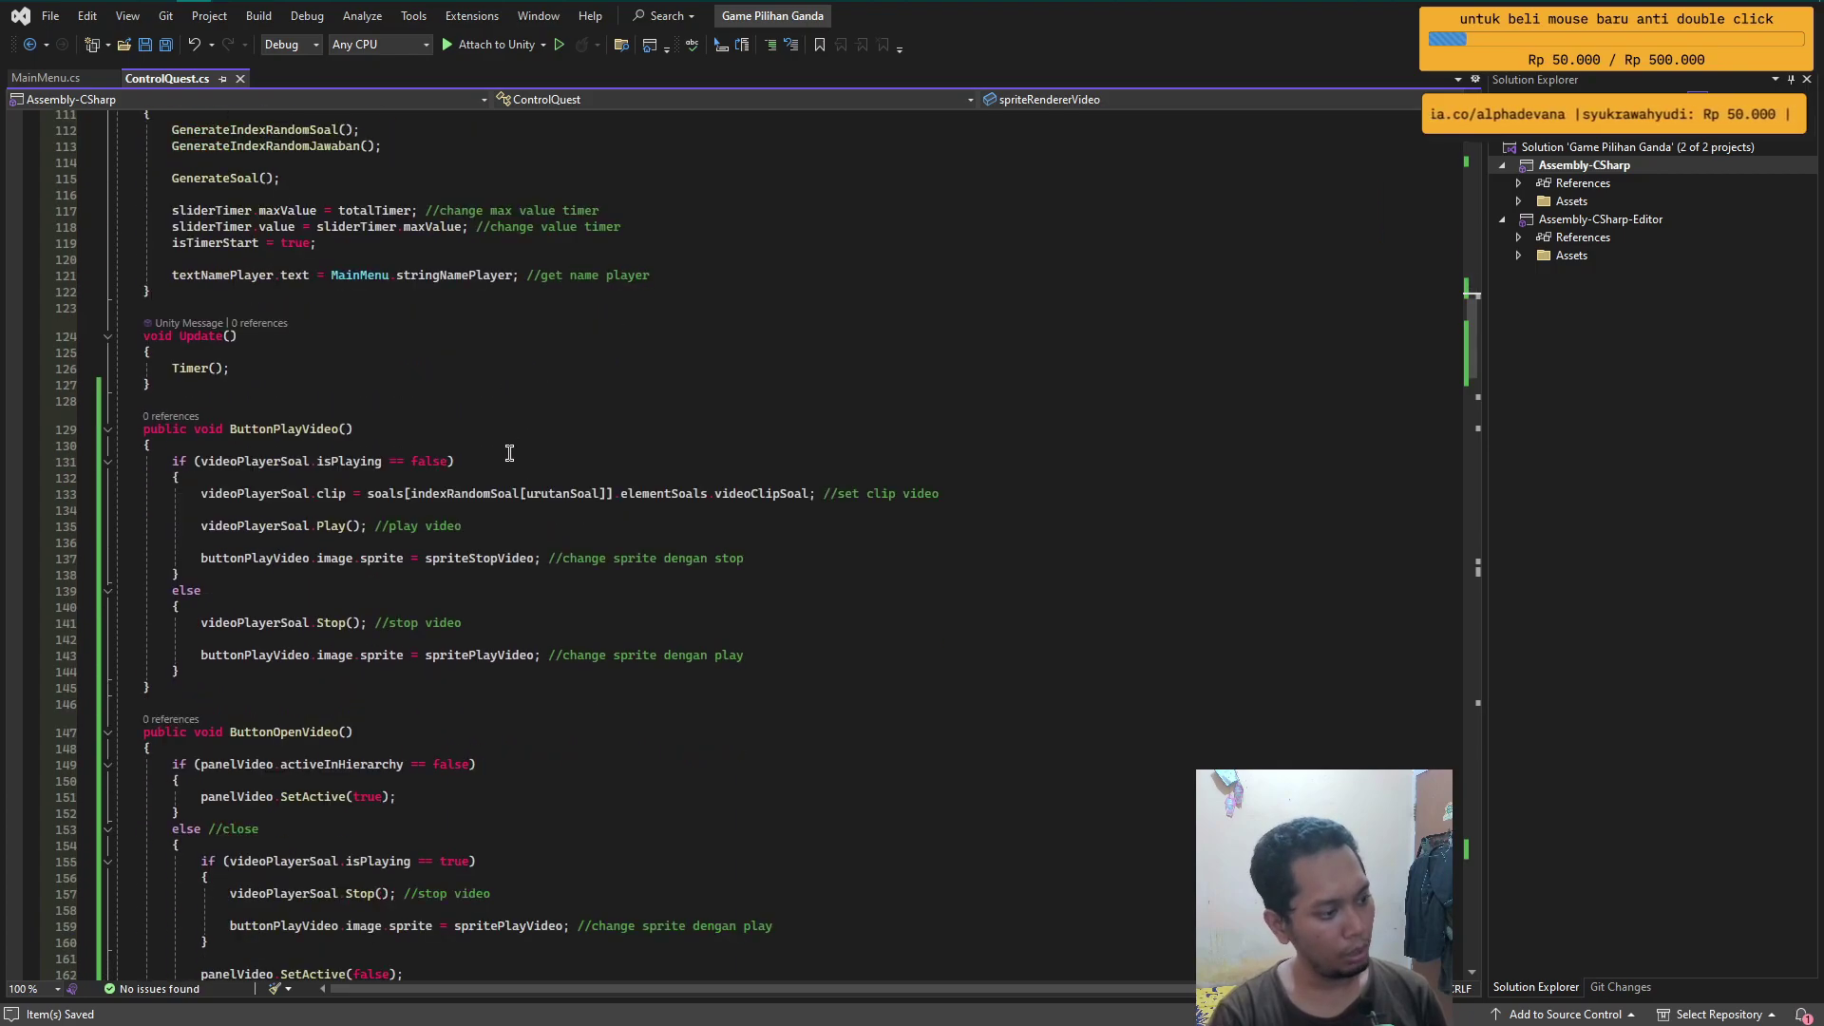
{"action": "scroll", "coordinate": [321, 518], "scroll_direction": "down", "scroll_amount": 4}
{"action": "left_click", "coordinate": [263, 585]}
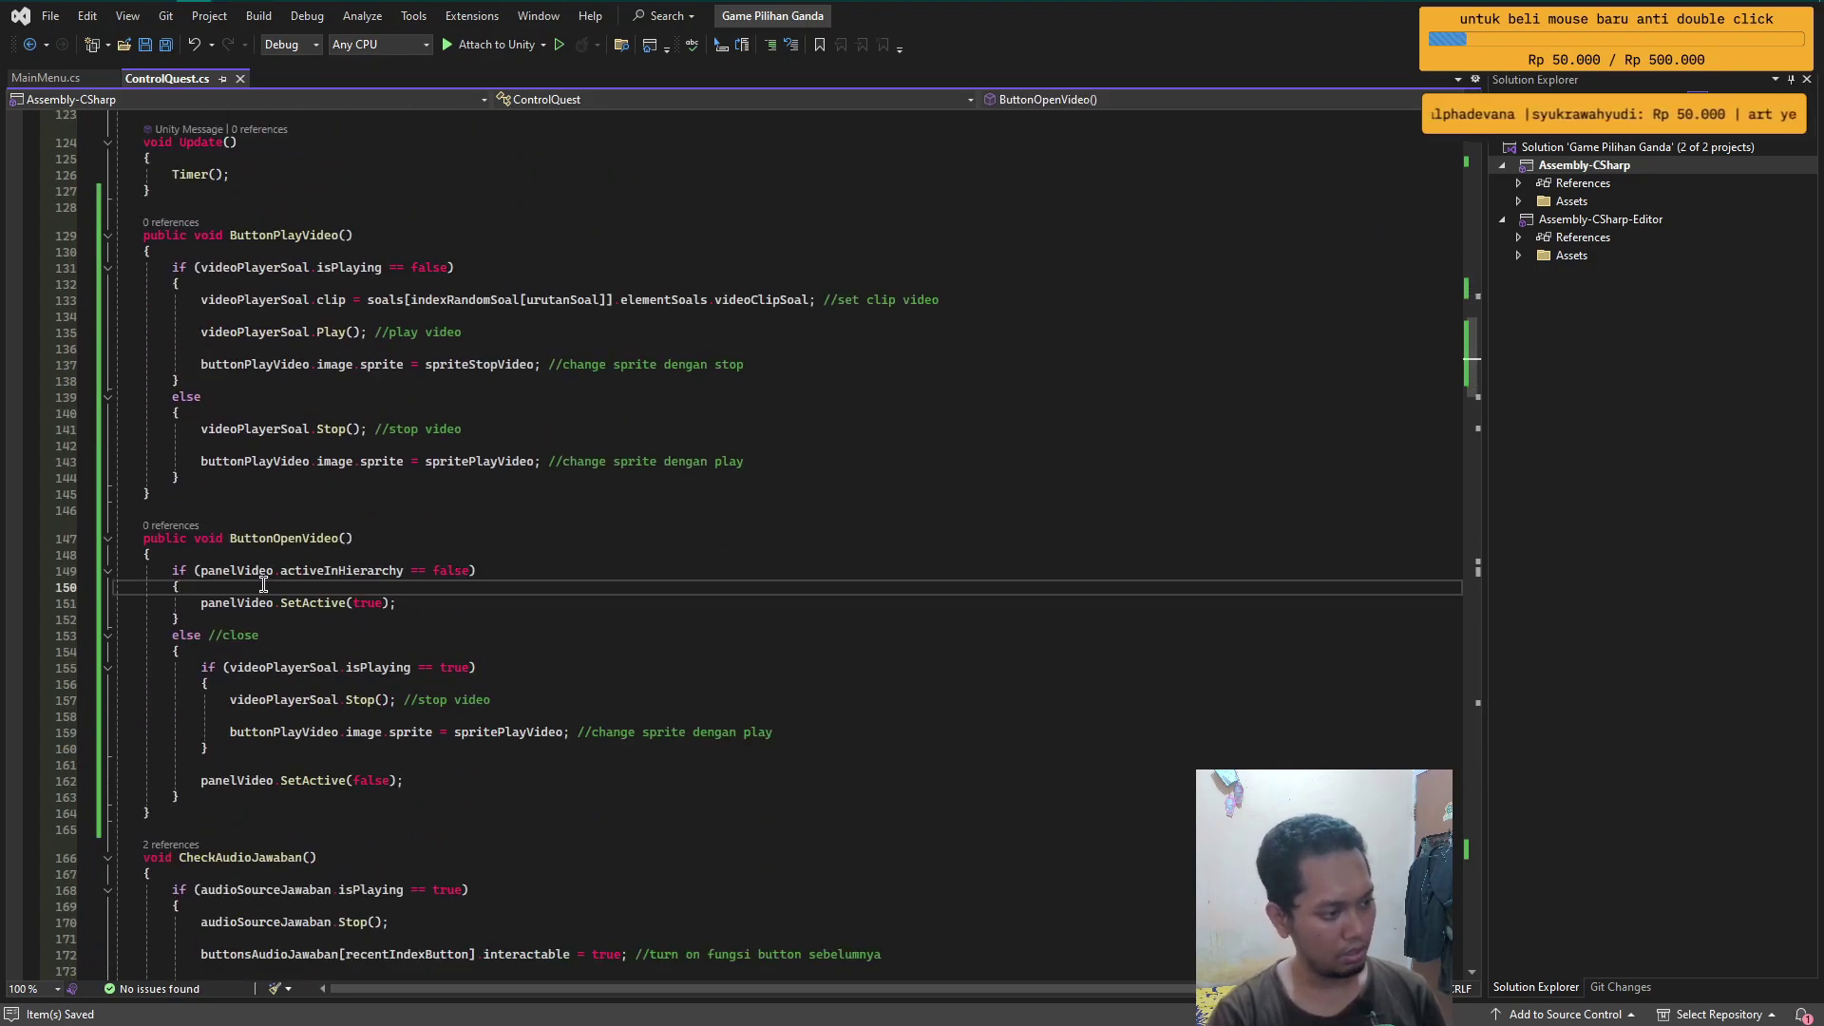
{"action": "key", "text": "Return"}
{"action": "left_click", "coordinate": [263, 584]}
{"action": "key", "text": "Return"}
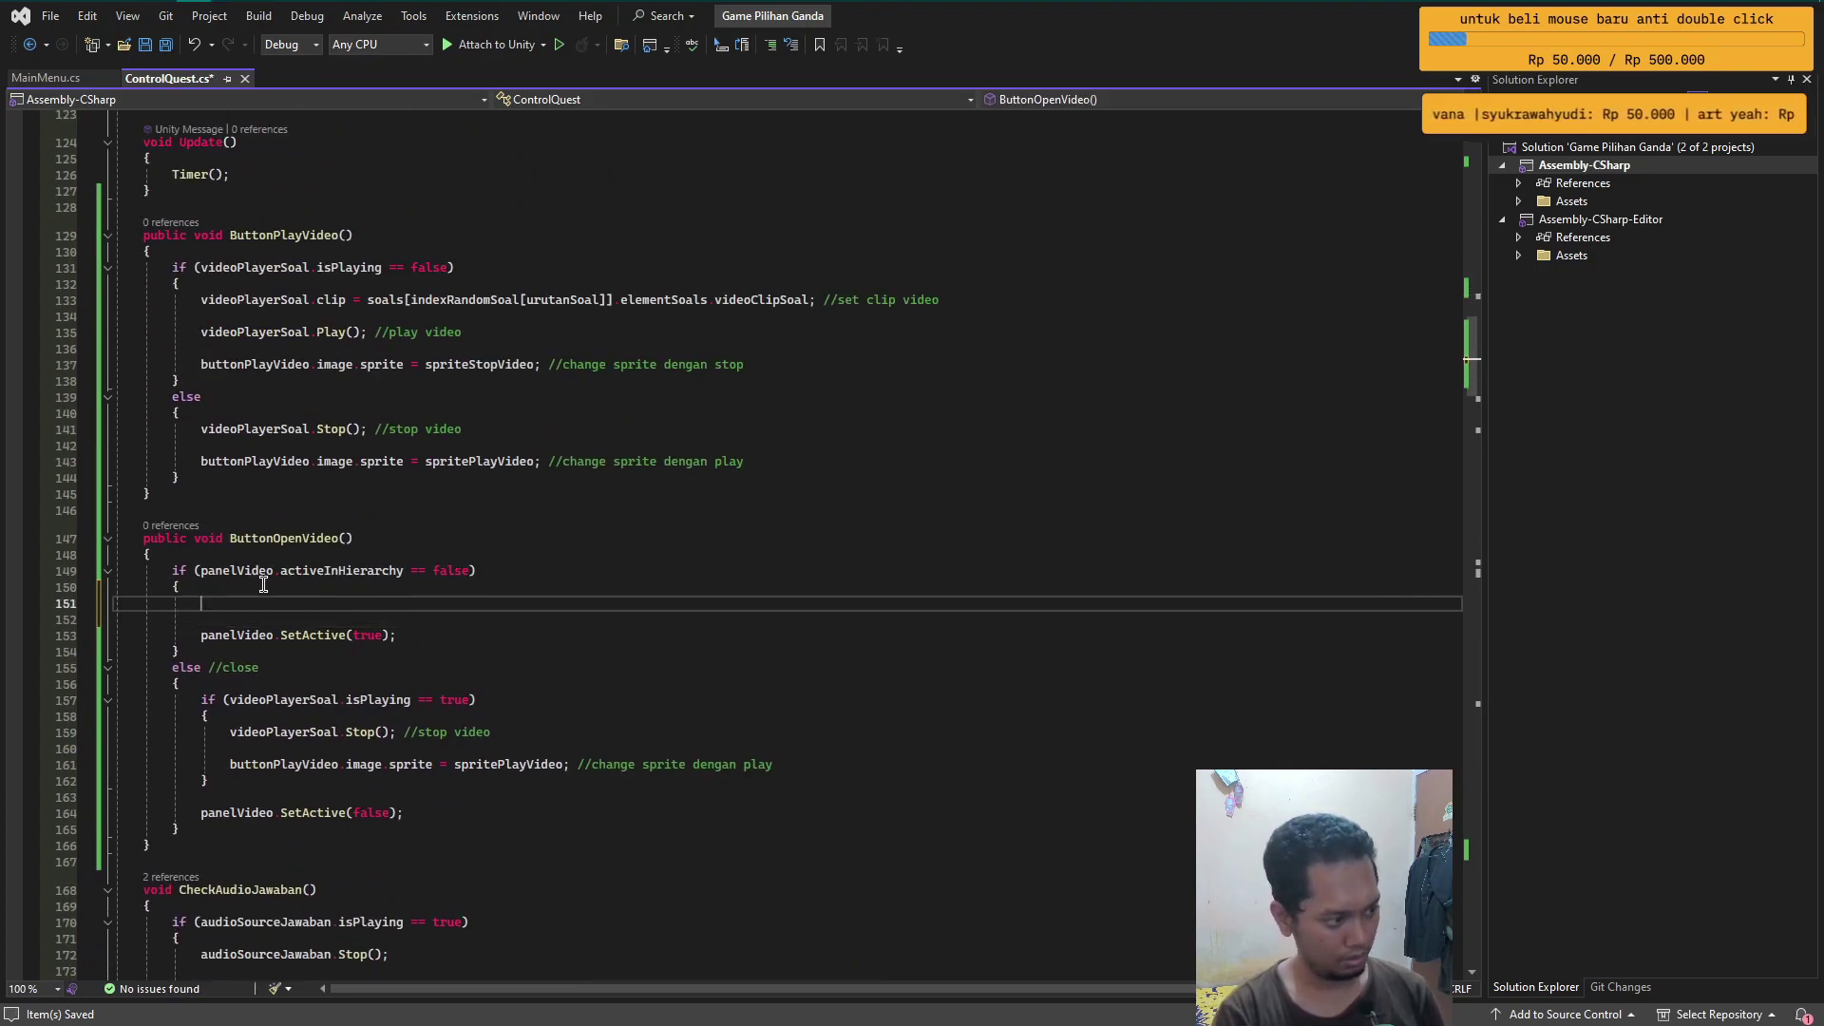
{"action": "type", "text": "spriteR"}
{"action": "type", "text": "en"}
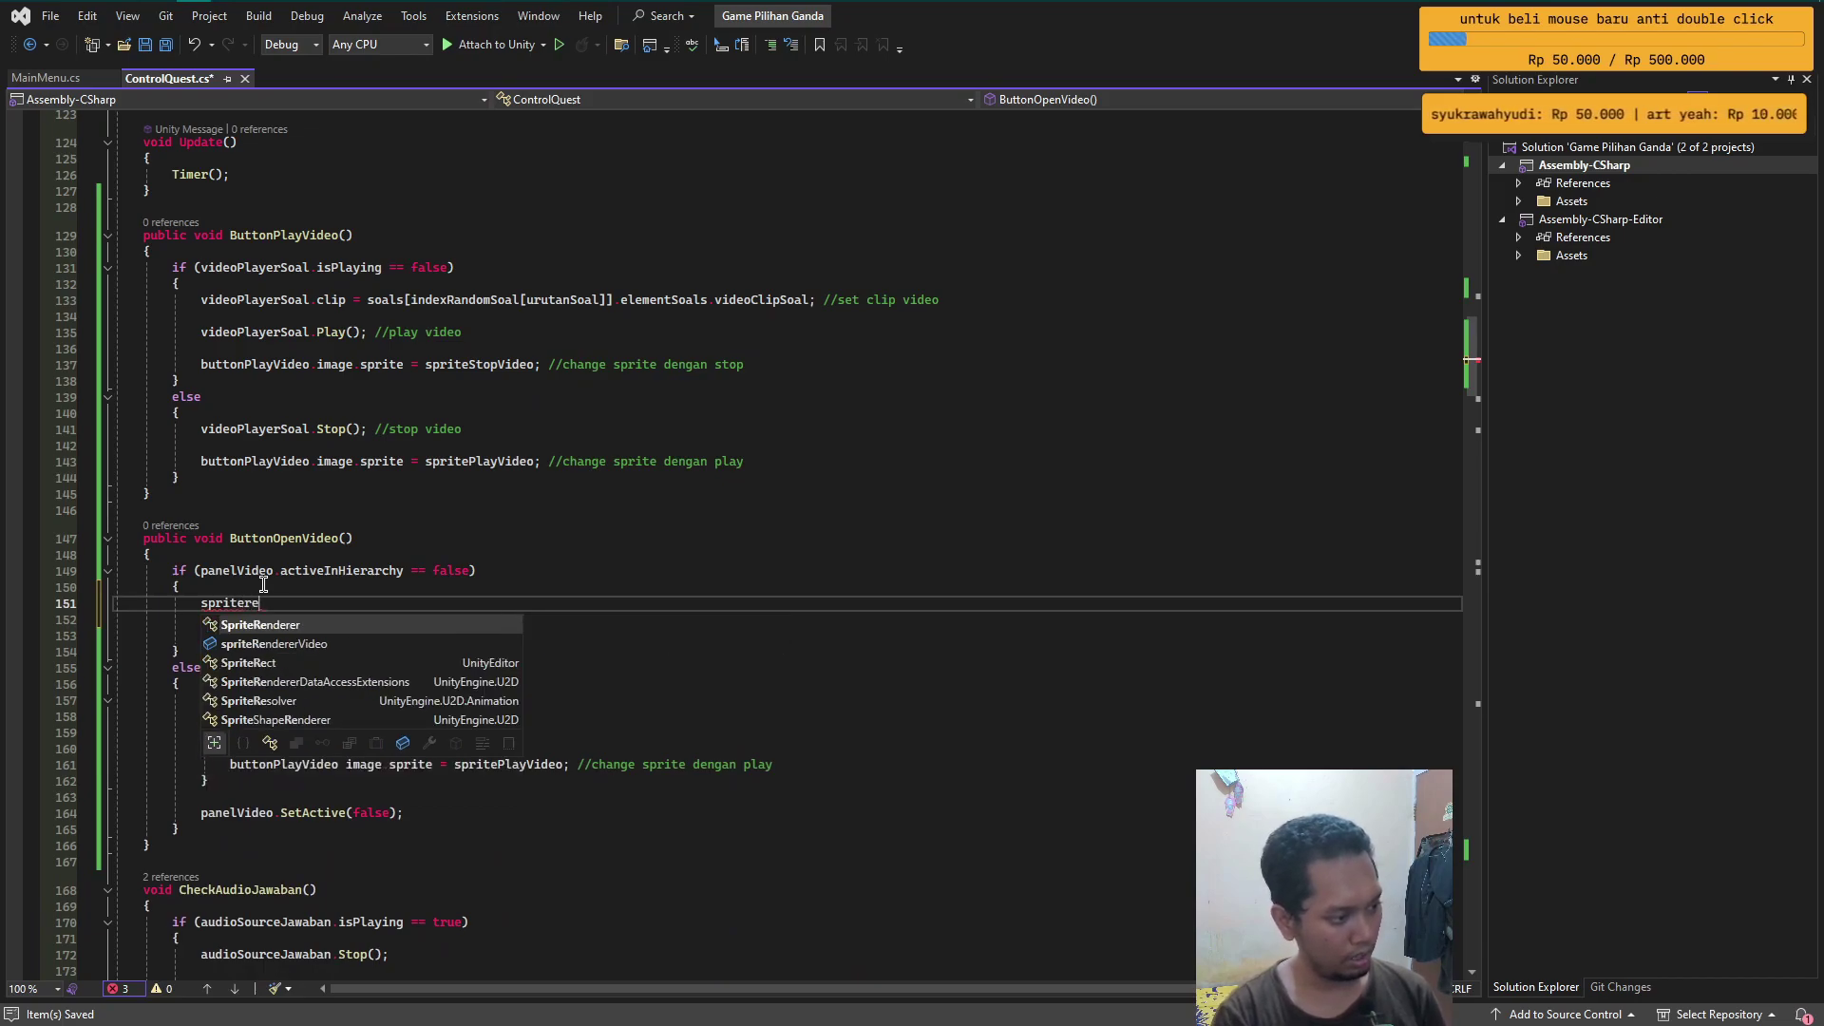
{"action": "key", "text": "Tab"}
{"action": "type", "text": ".r"}
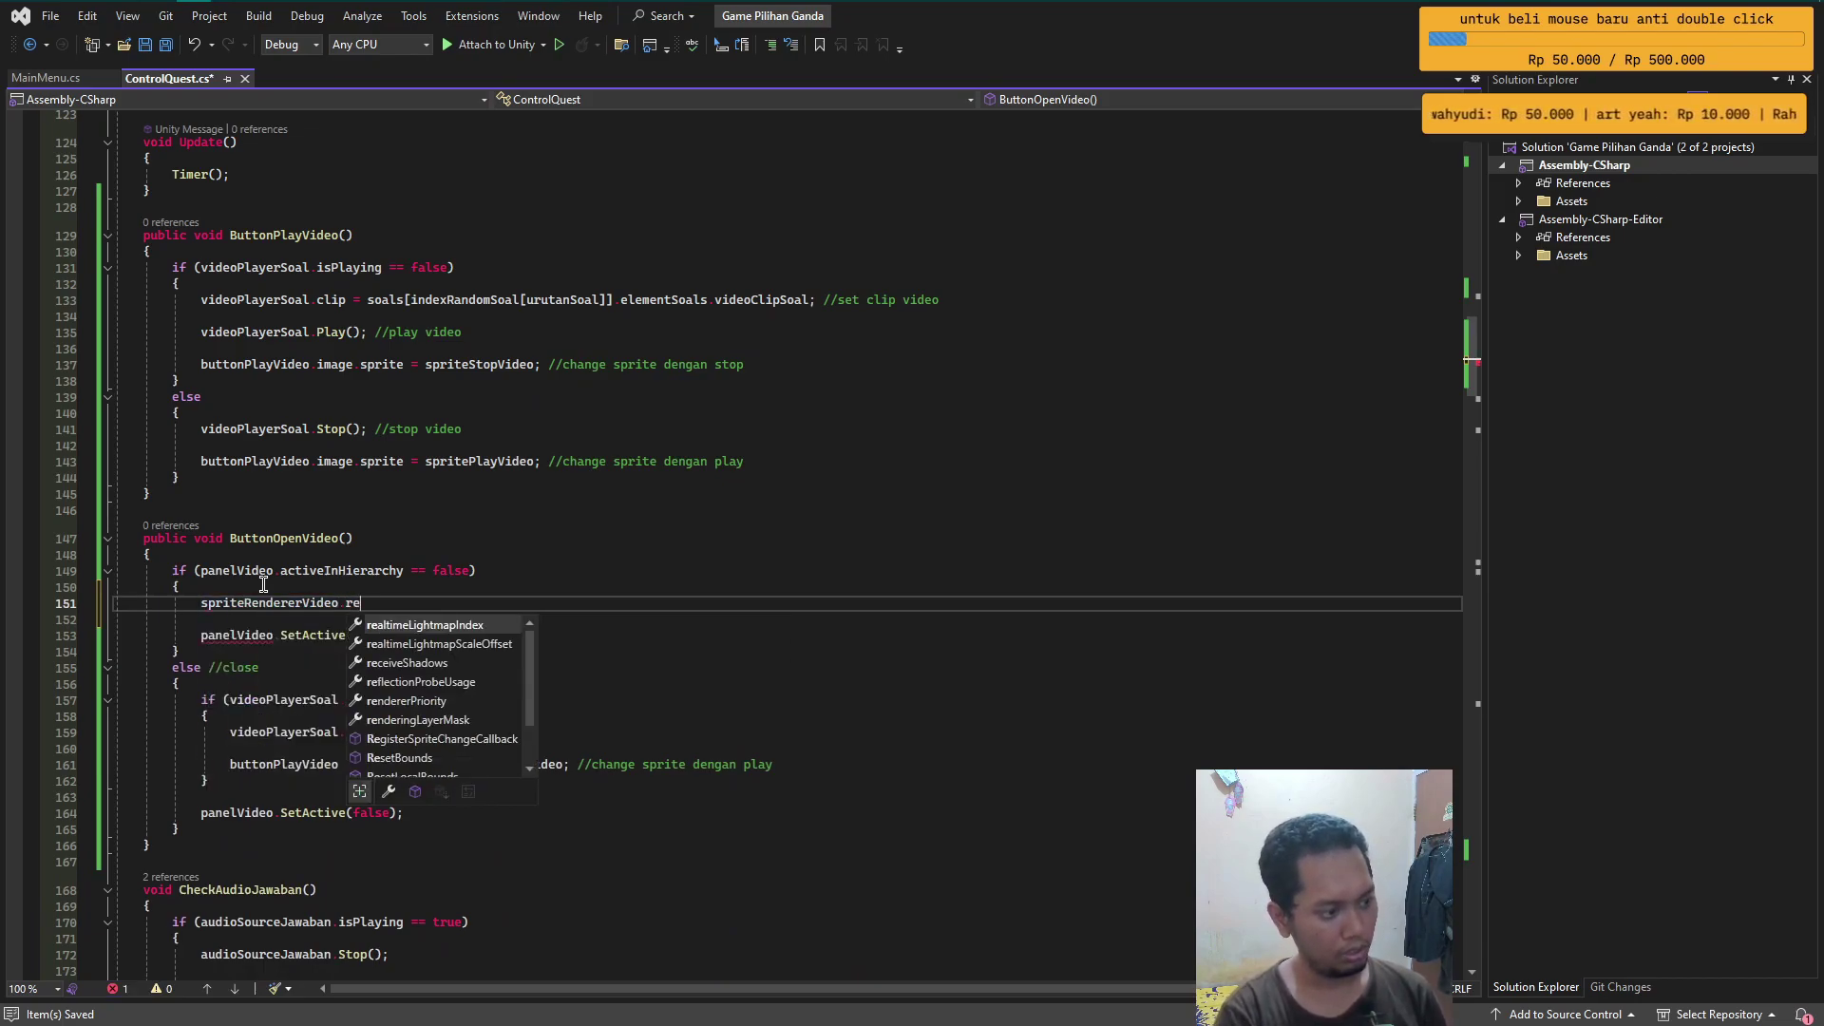
{"action": "type", "text": "ela"}
{"action": "key", "text": "BackSpace"}
{"action": "key", "text": "BackSpace"}
{"action": "key", "text": "BackSpace"}
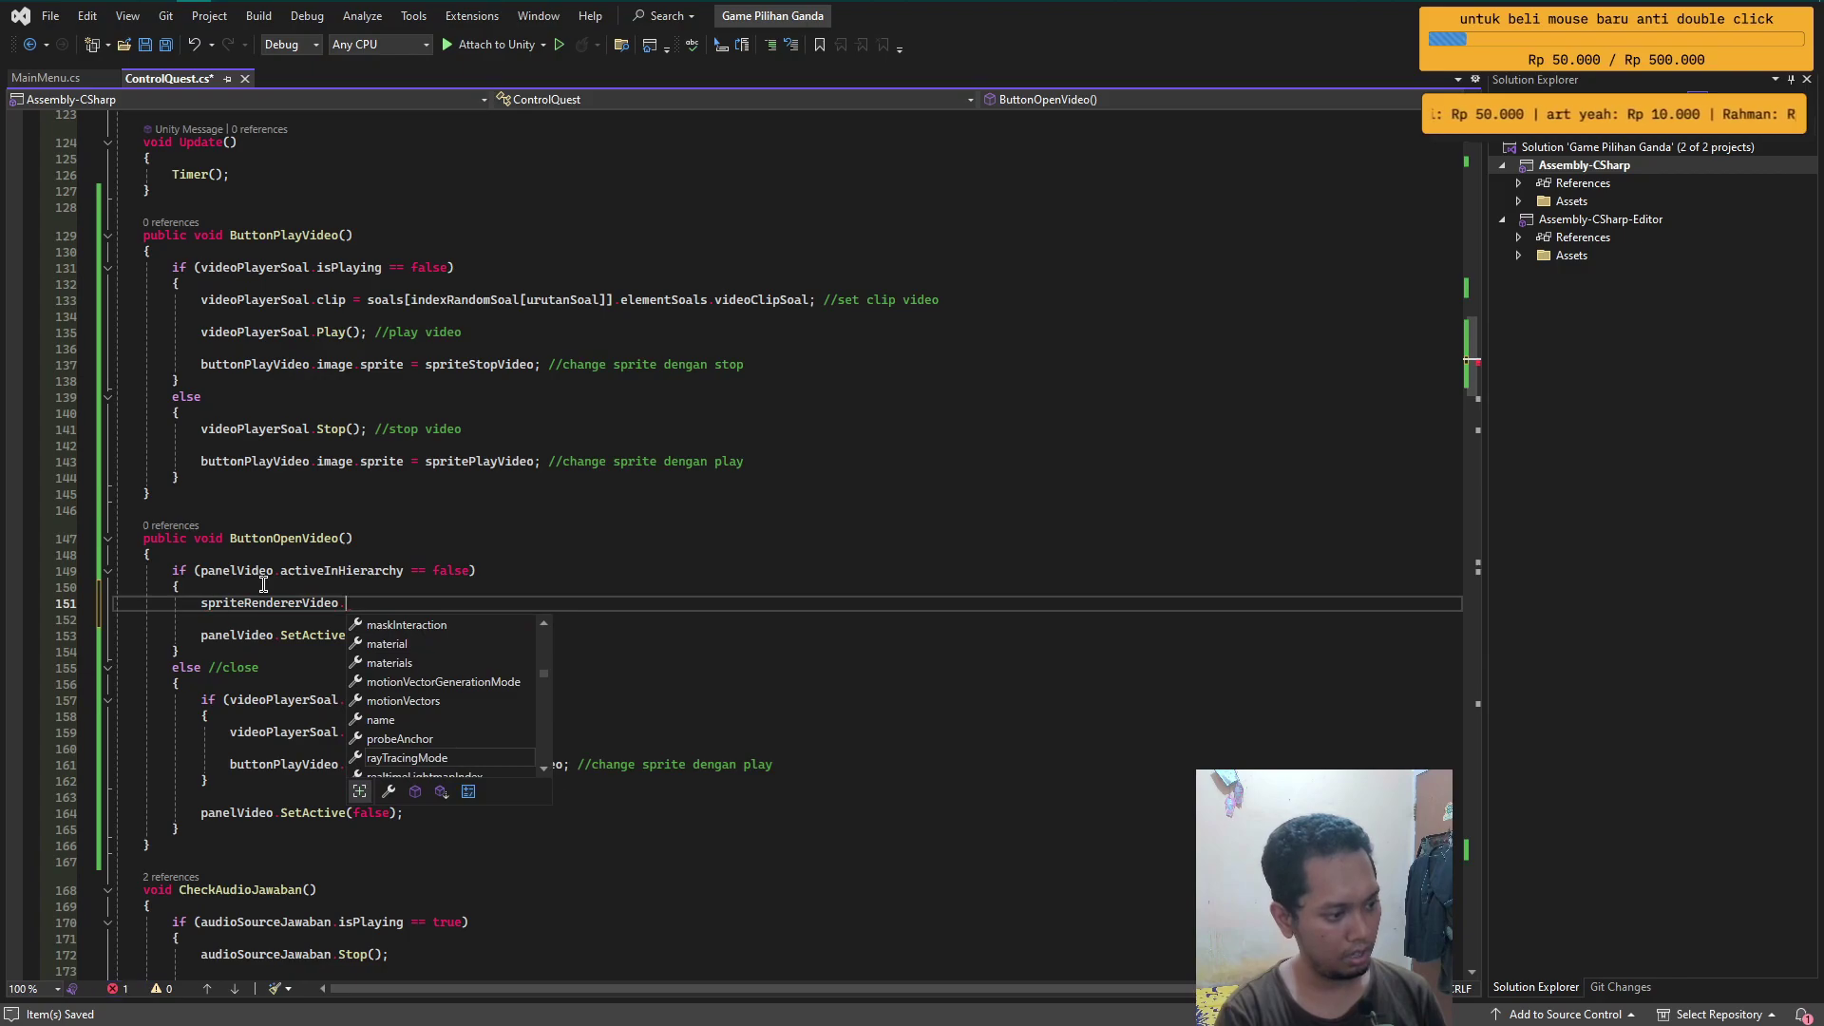
{"action": "type", "text": "Rela"}
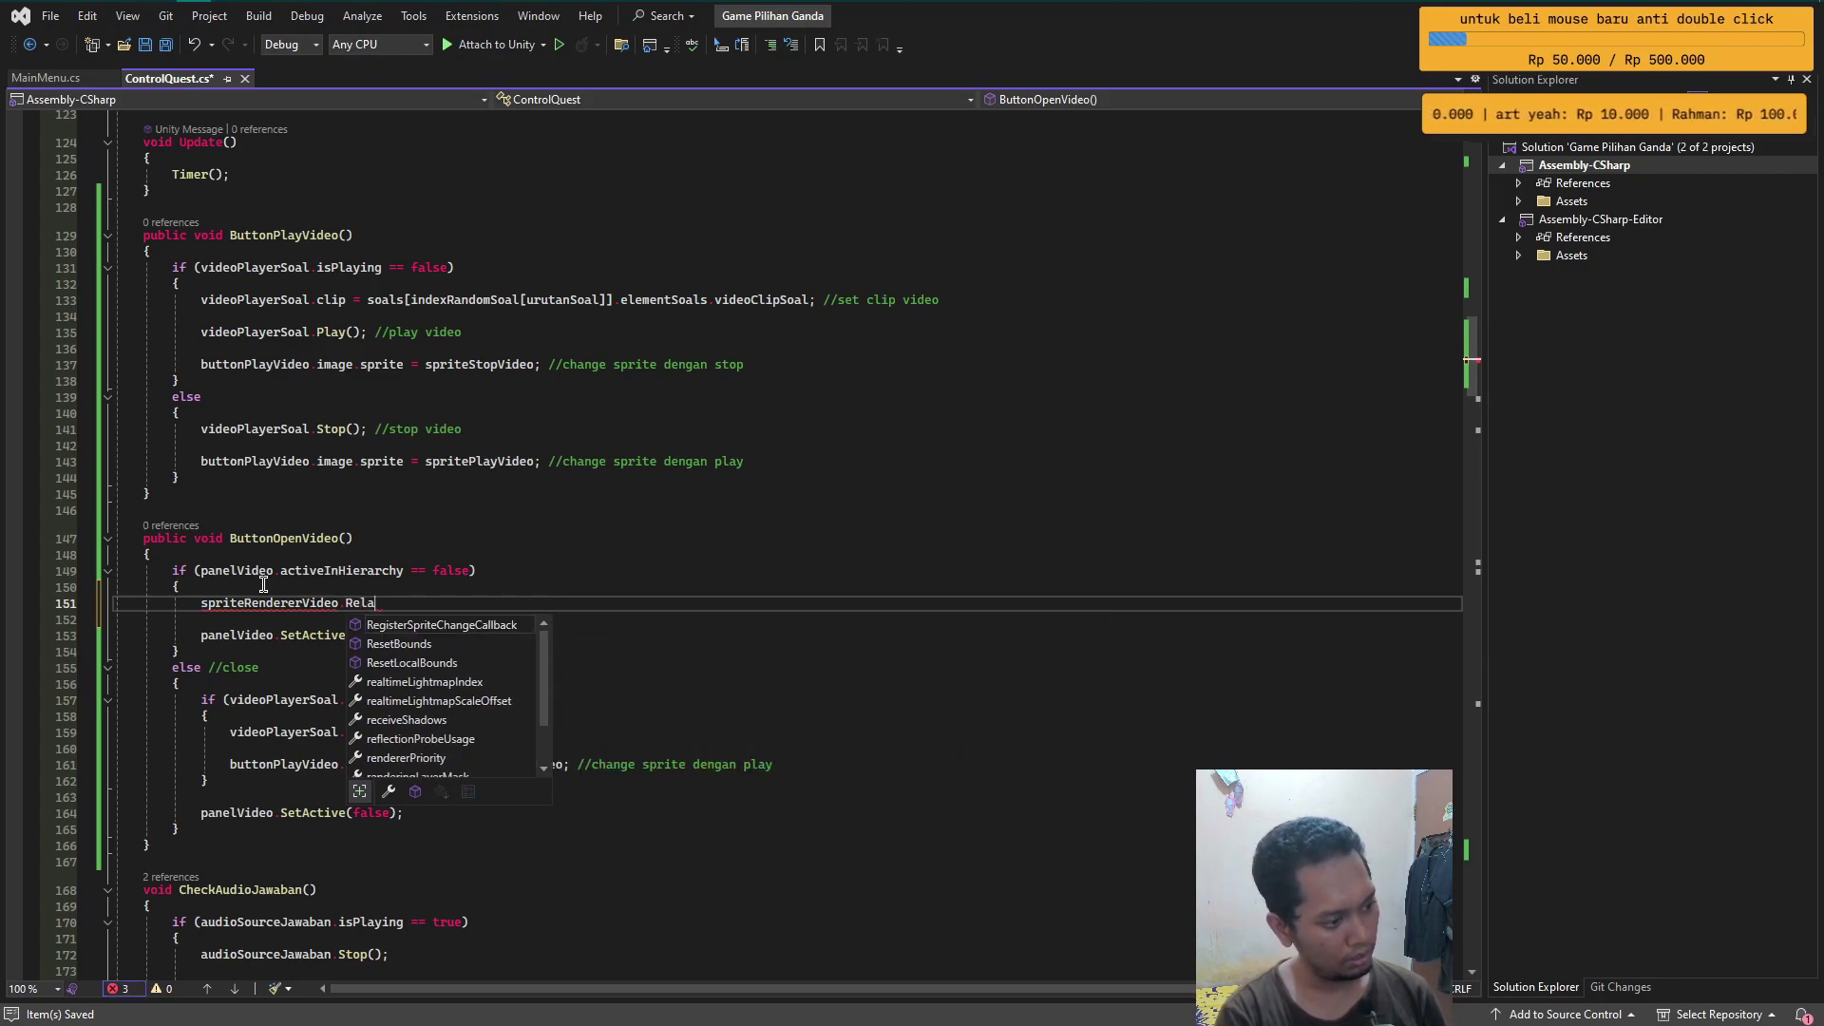
{"action": "type", "text": "se"}
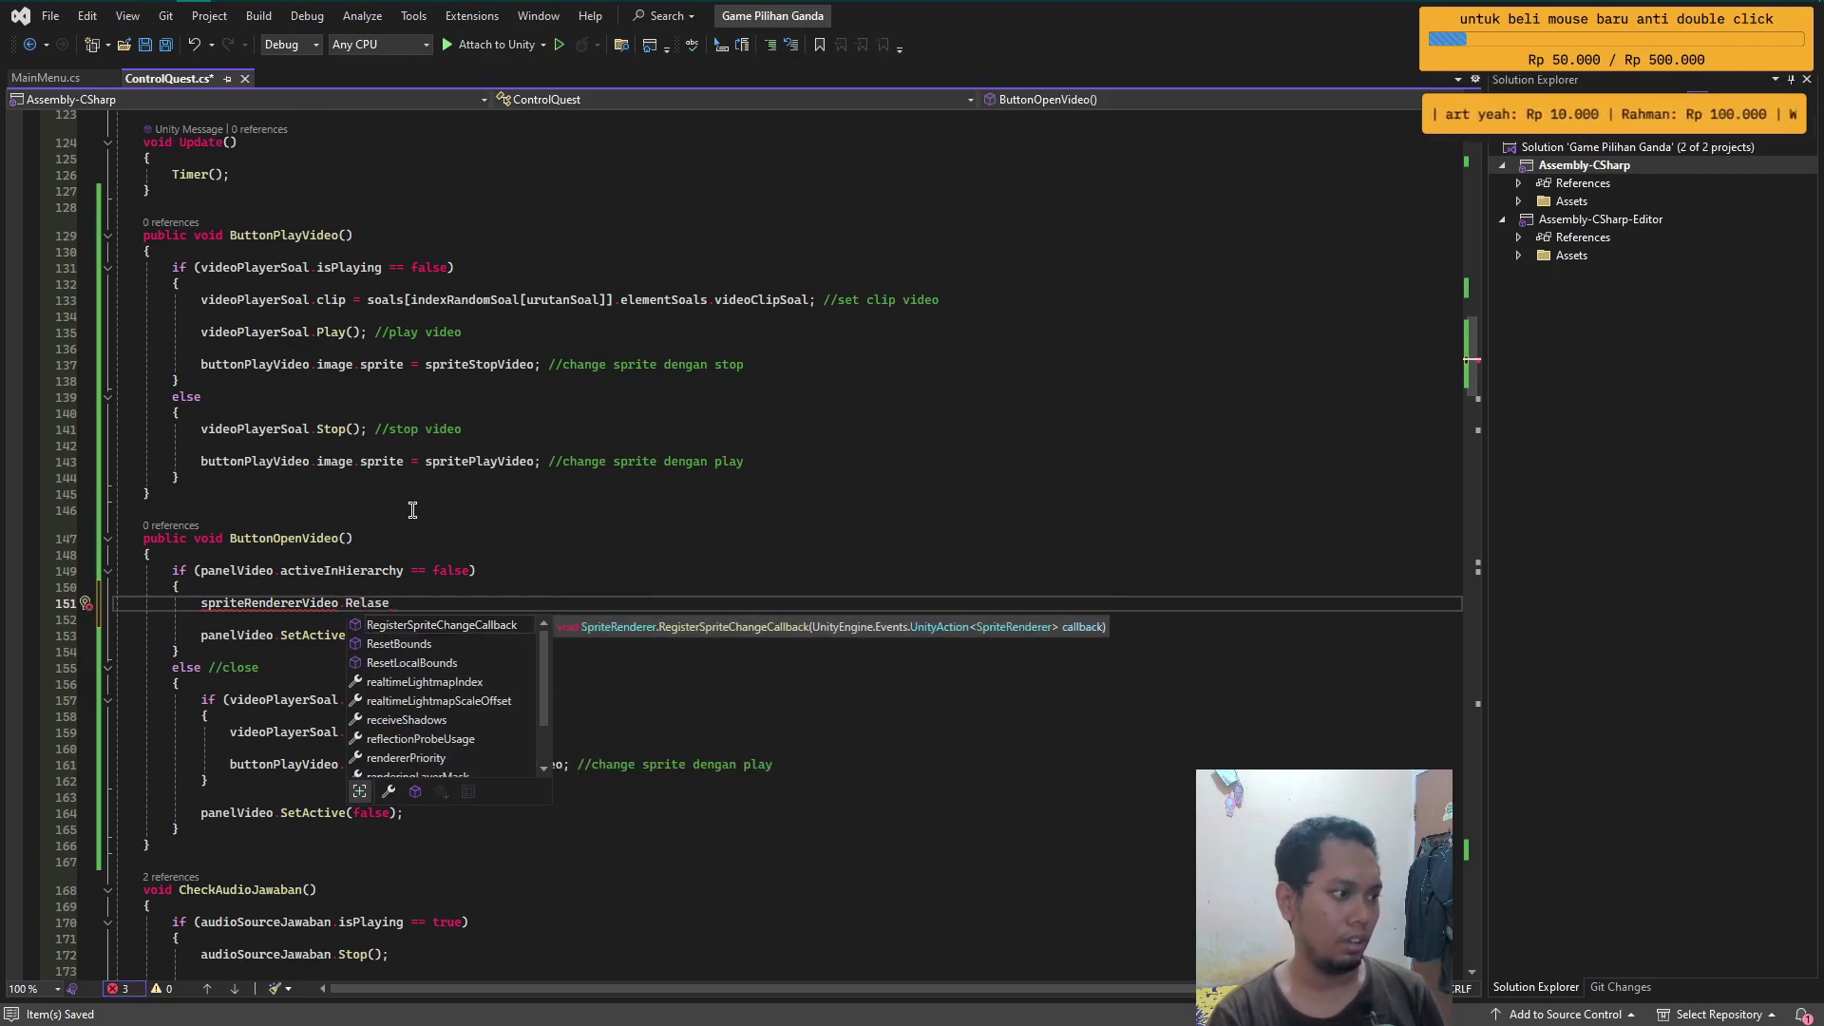
{"action": "left_click", "coordinate": [178, 9]}
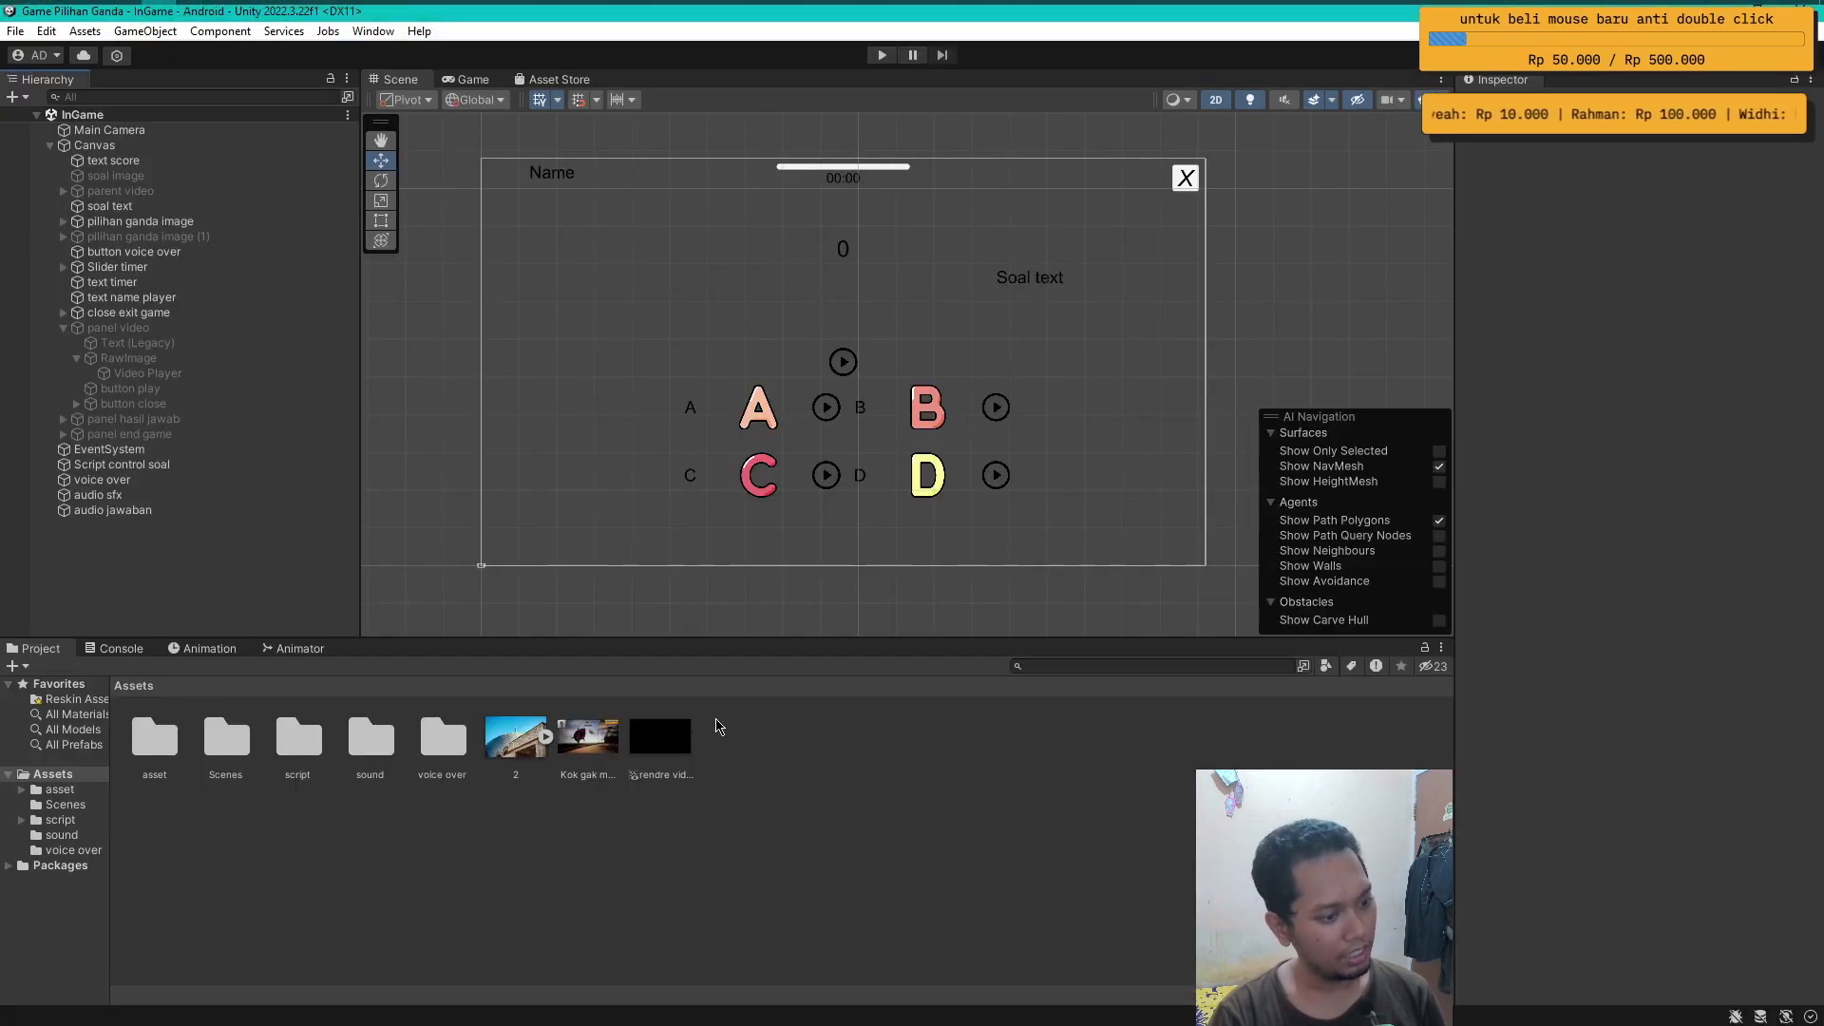
{"action": "left_click", "coordinate": [669, 755]}
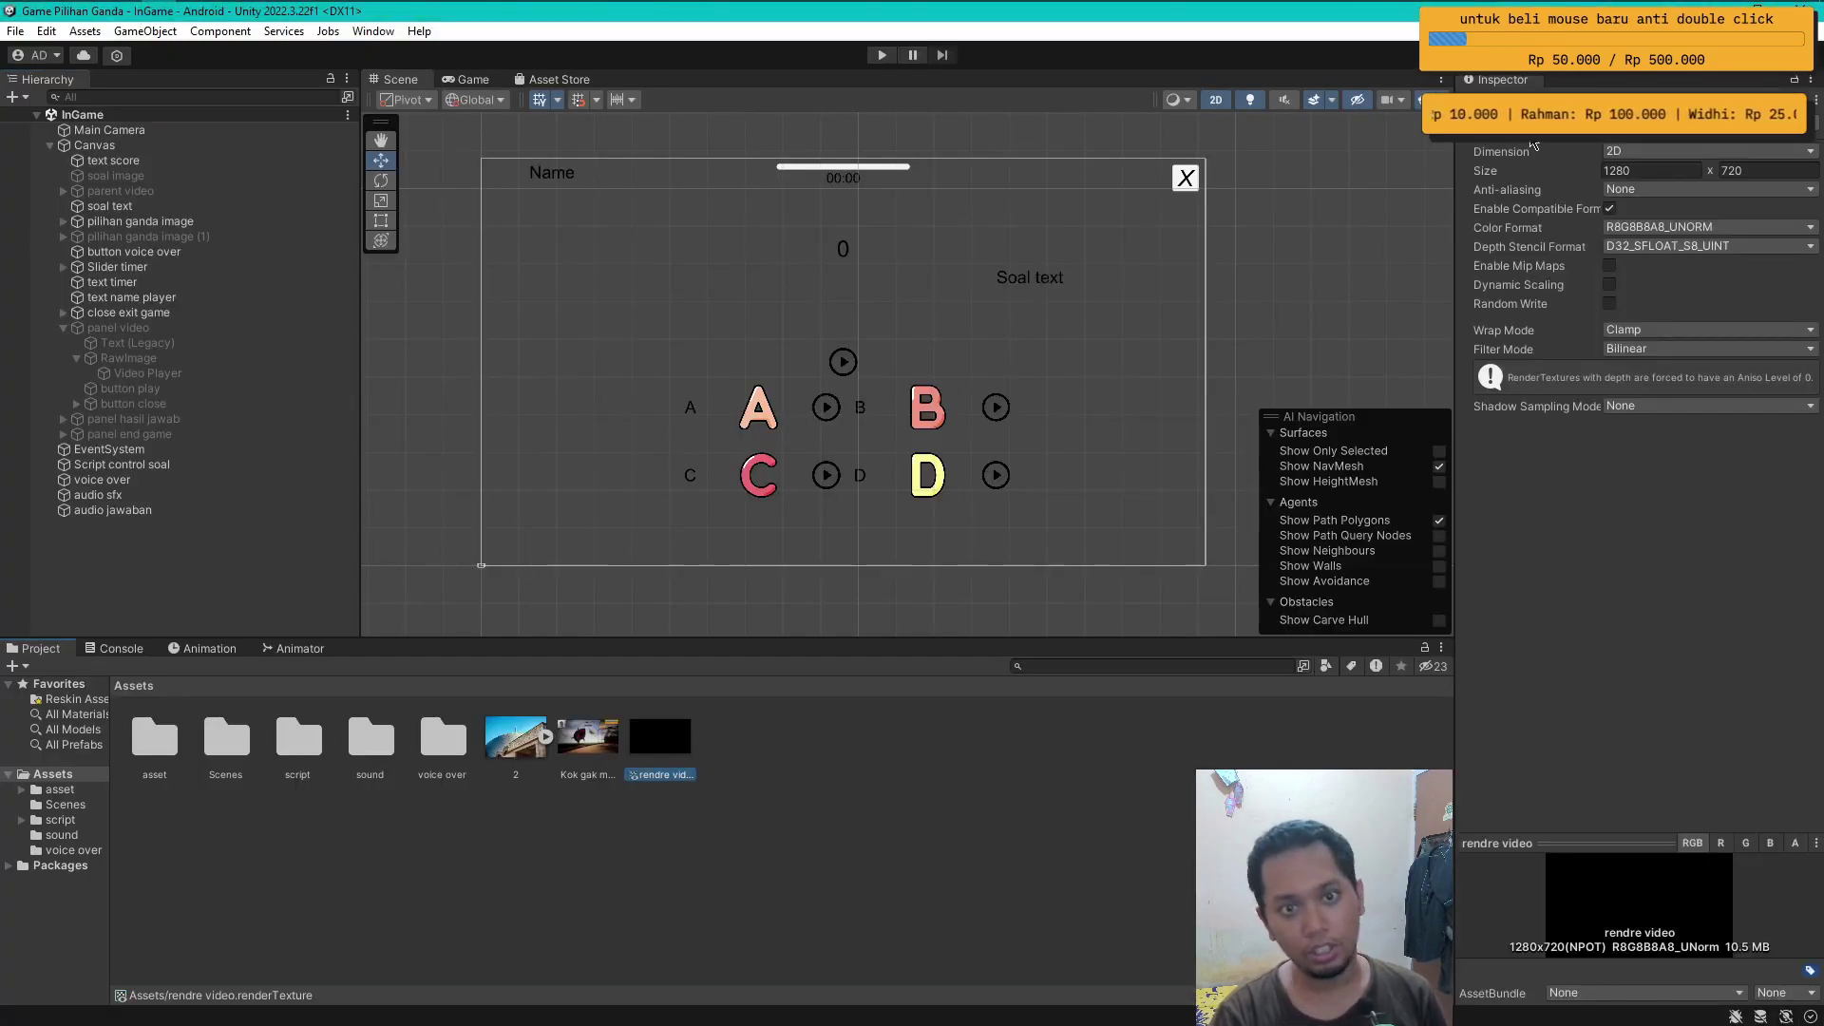
{"action": "key", "text": "alt+Tab"}
- Rewrite the new field as 'public RenderTexture renderTextureVideo;'
{"action": "scroll", "coordinate": [459, 529], "scroll_direction": "up", "scroll_amount": 3}
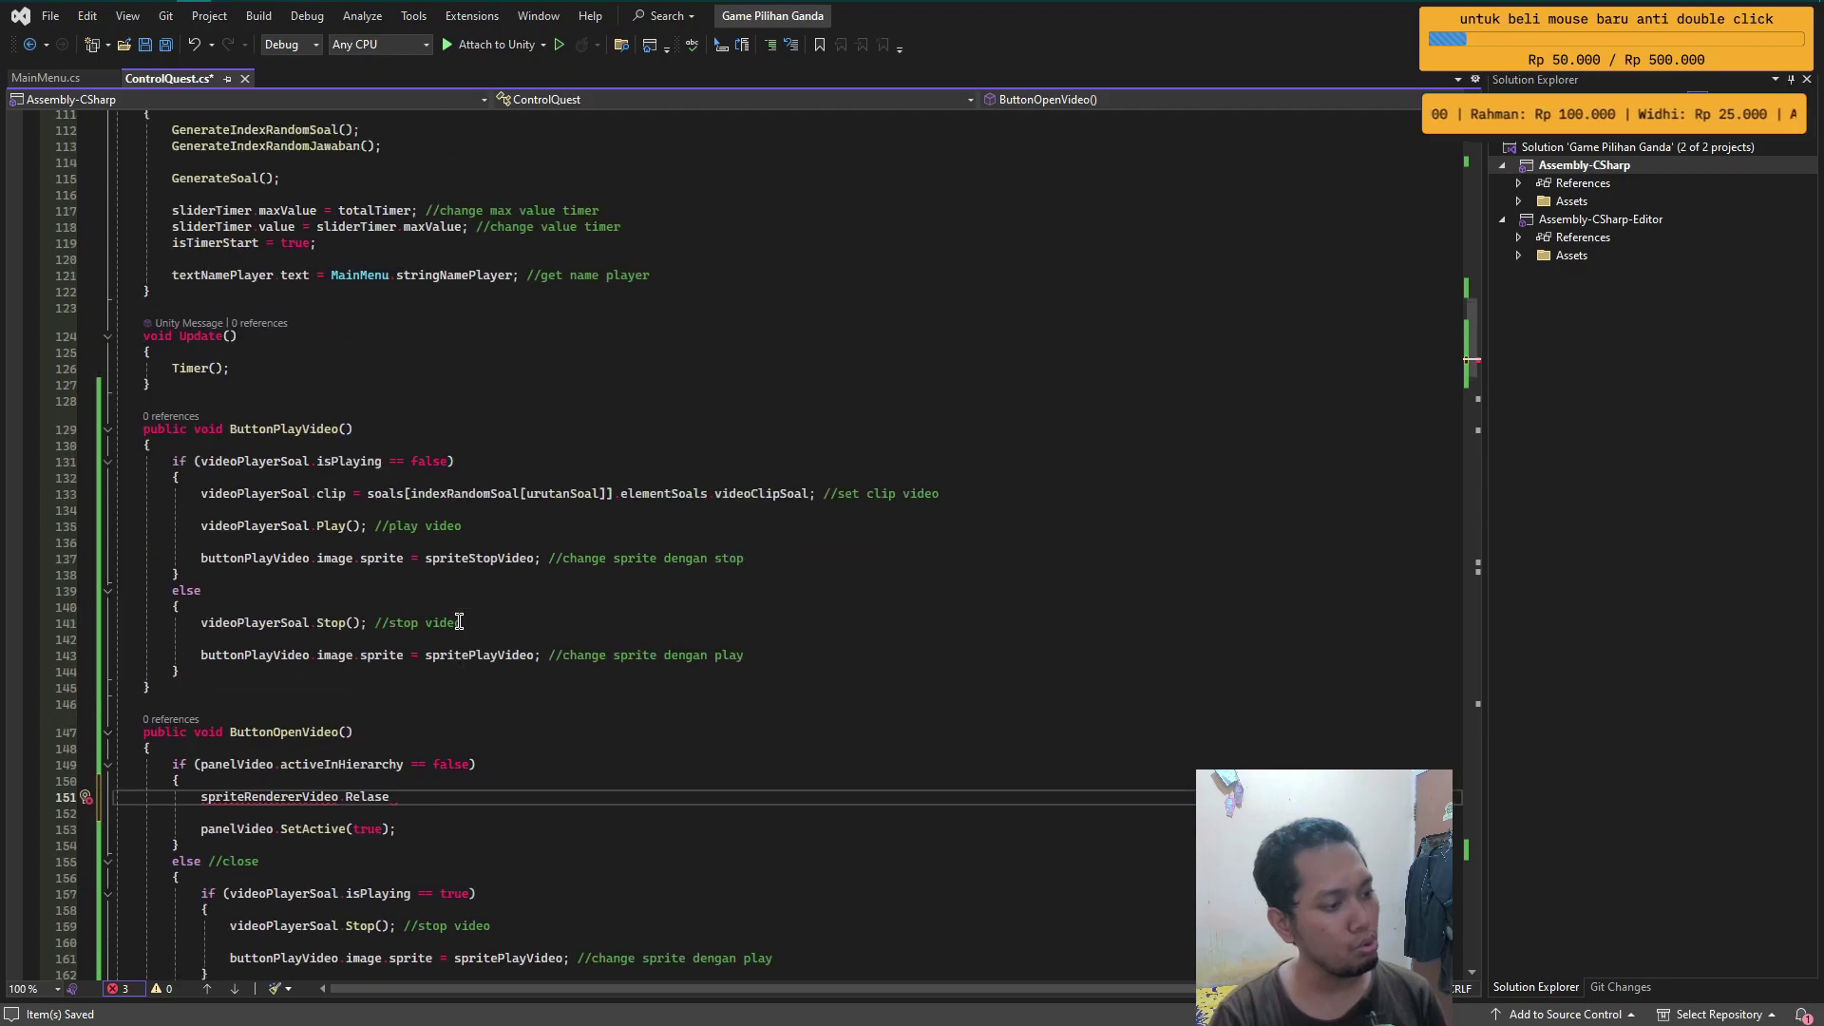
{"action": "scroll", "coordinate": [458, 529], "scroll_direction": "up", "scroll_amount": 4}
{"action": "scroll", "coordinate": [459, 529], "scroll_direction": "up", "scroll_amount": 2}
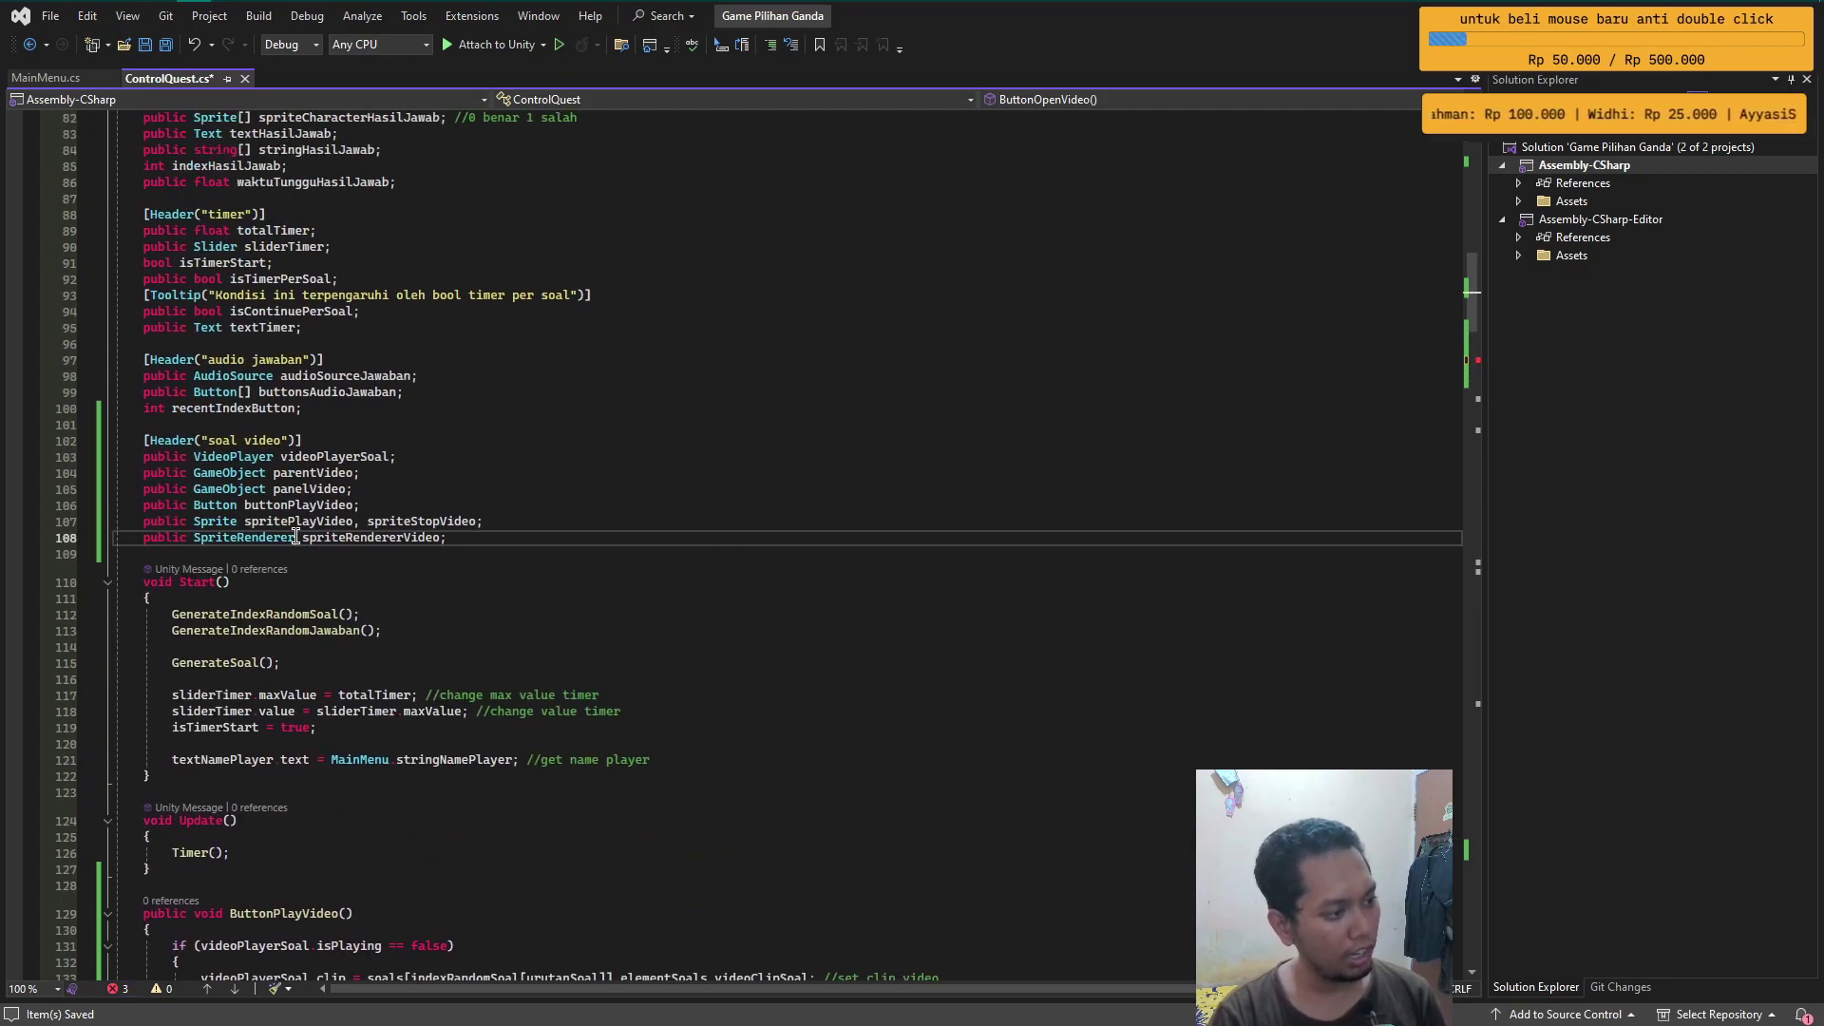
{"action": "double_click", "coordinate": [218, 538]}
{"action": "key", "text": "shift+End"}
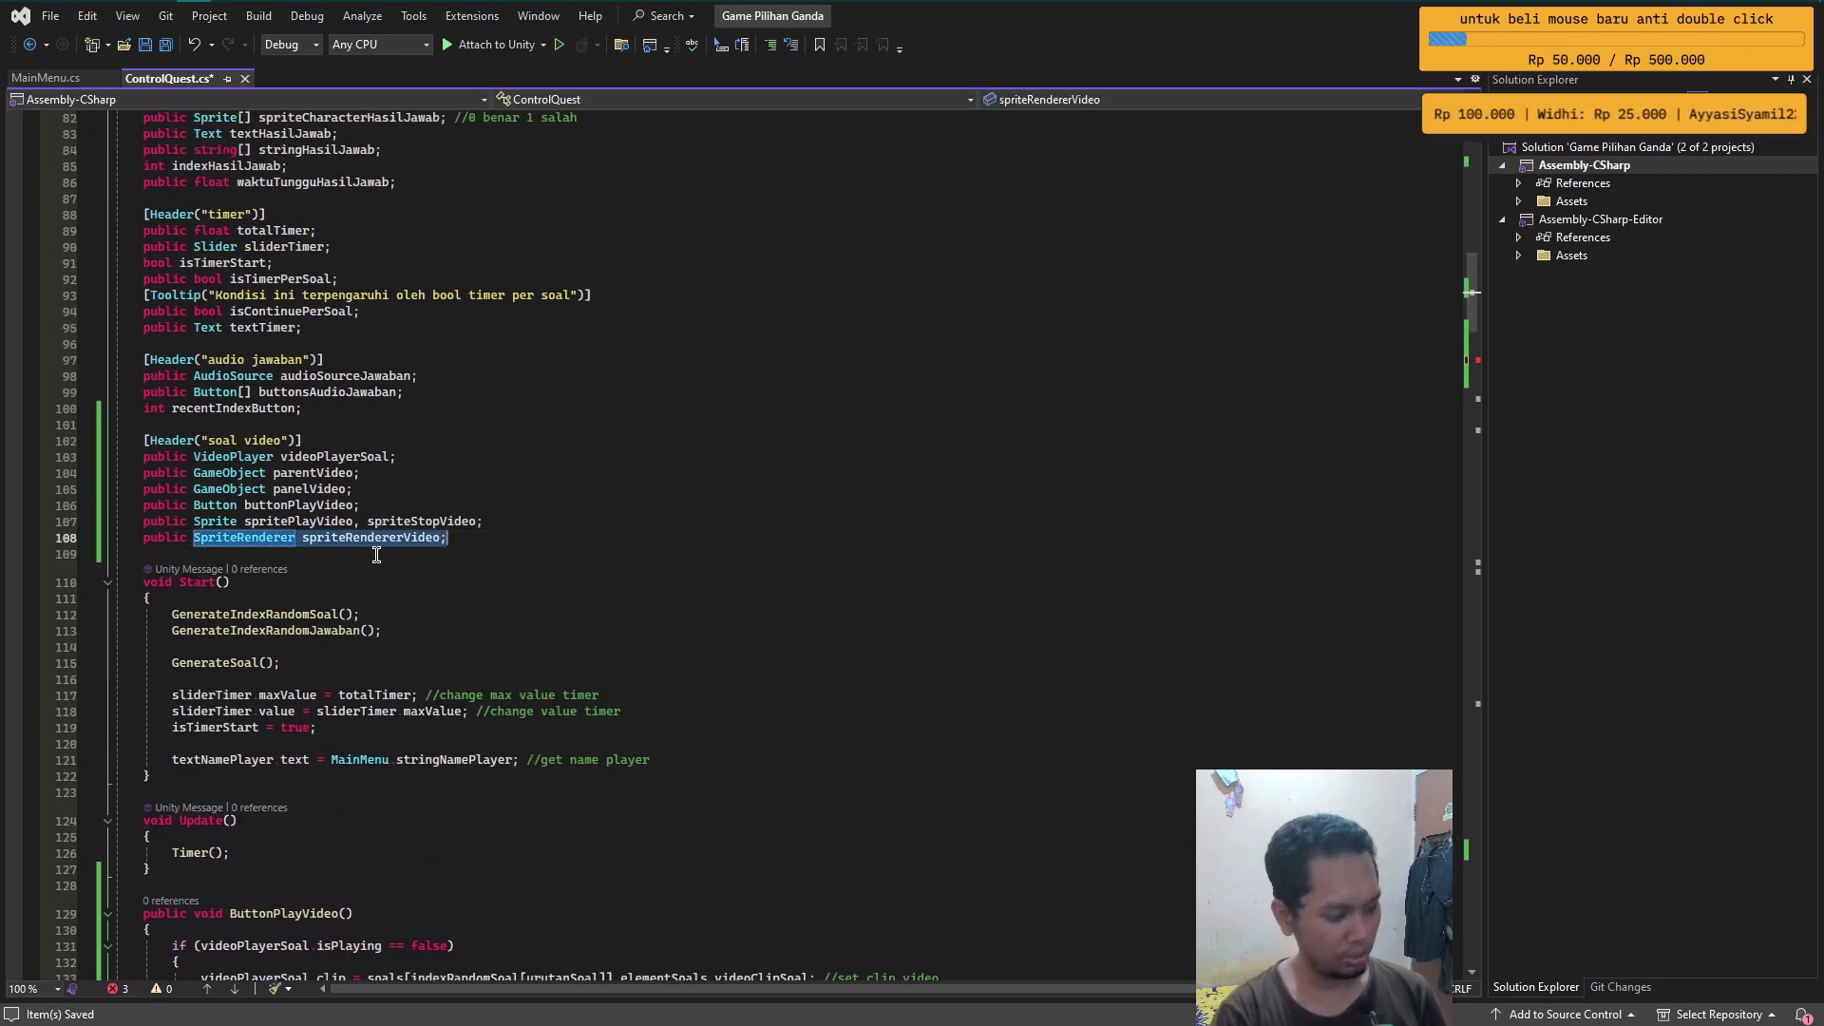
{"action": "key", "text": "BackSpace"}
{"action": "type", "text": "rende"}
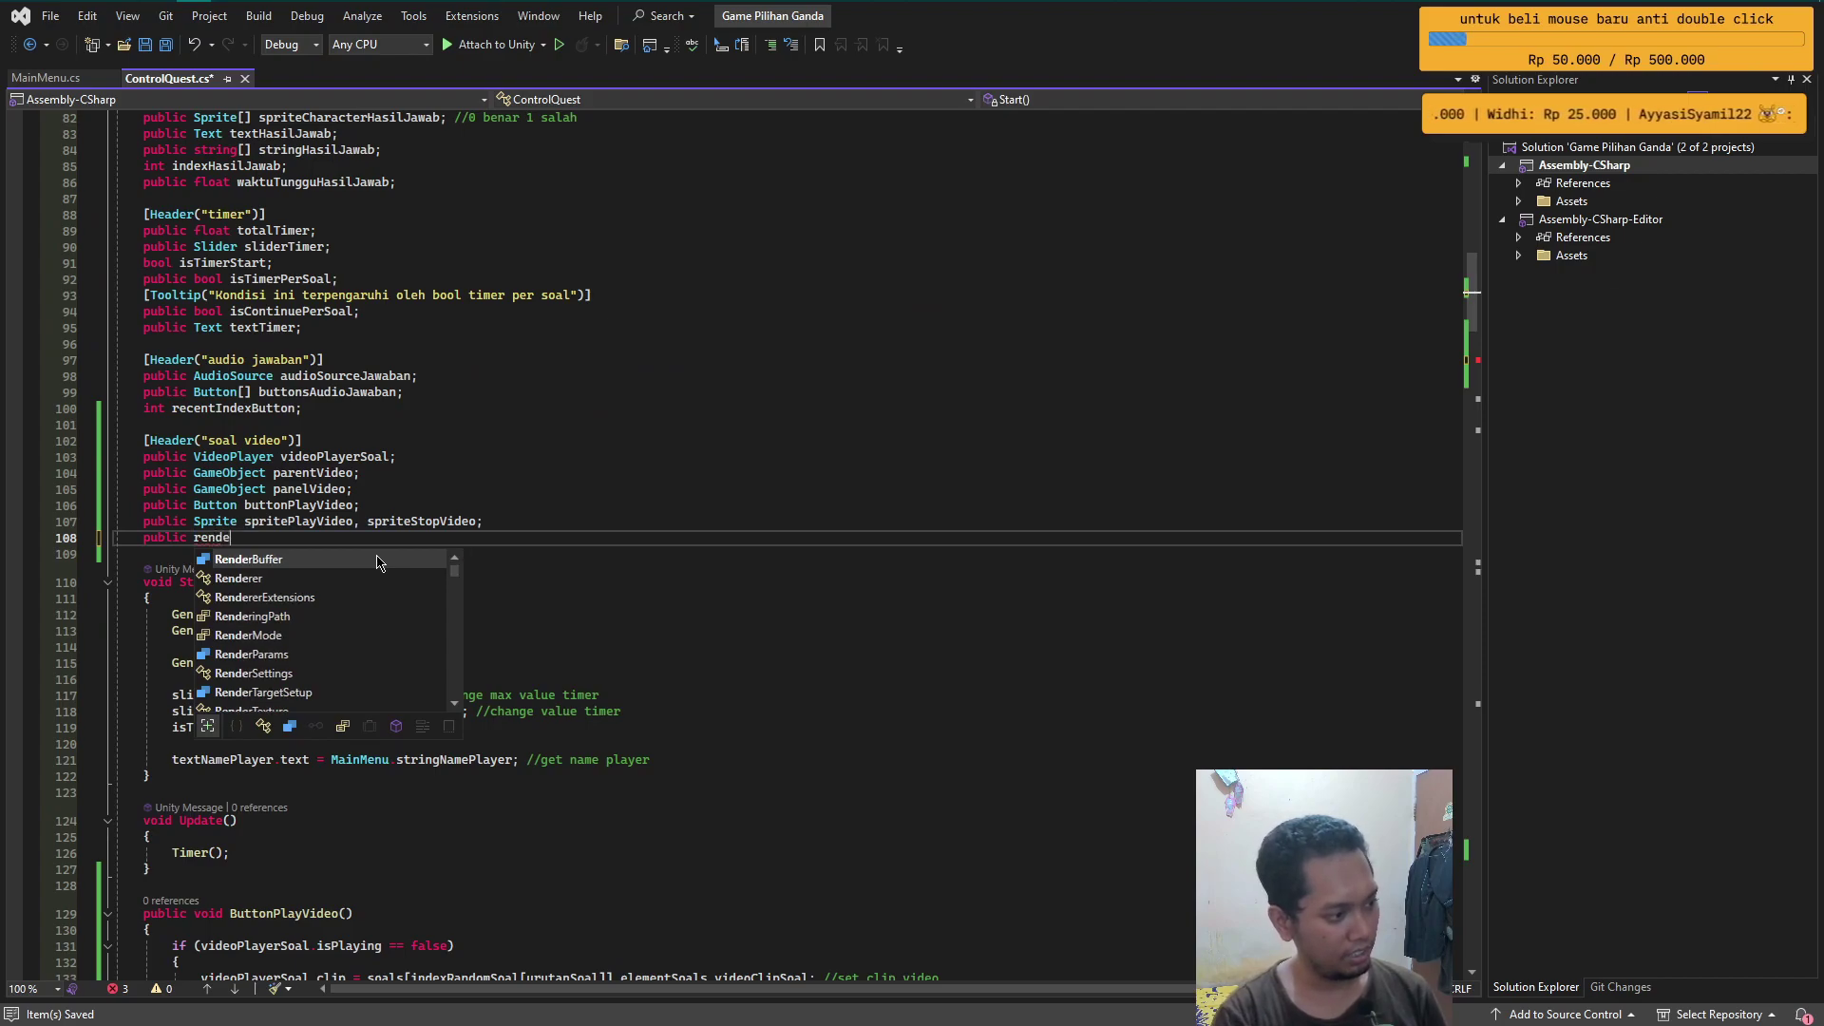
{"action": "type", "text": "rtext"}
{"action": "key", "text": "space"}
{"action": "type", "text": "re"}
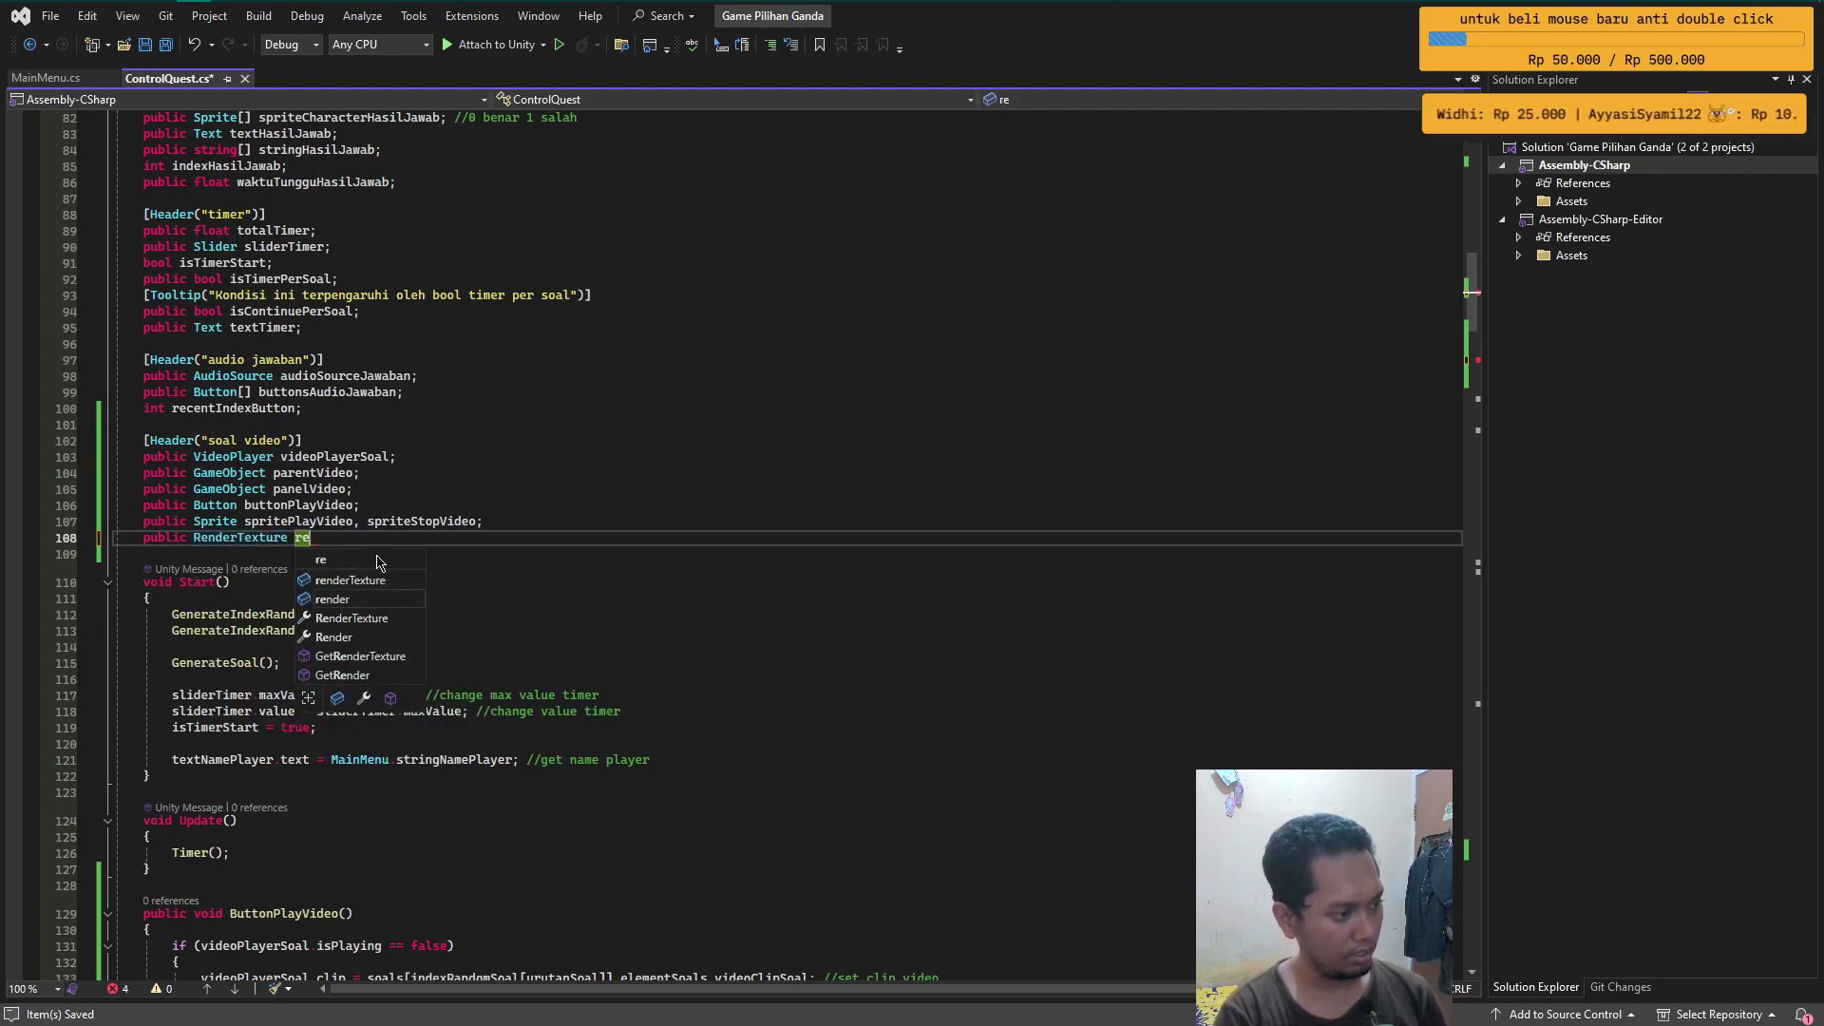
{"action": "type", "text": "nderTextureVideo;"}
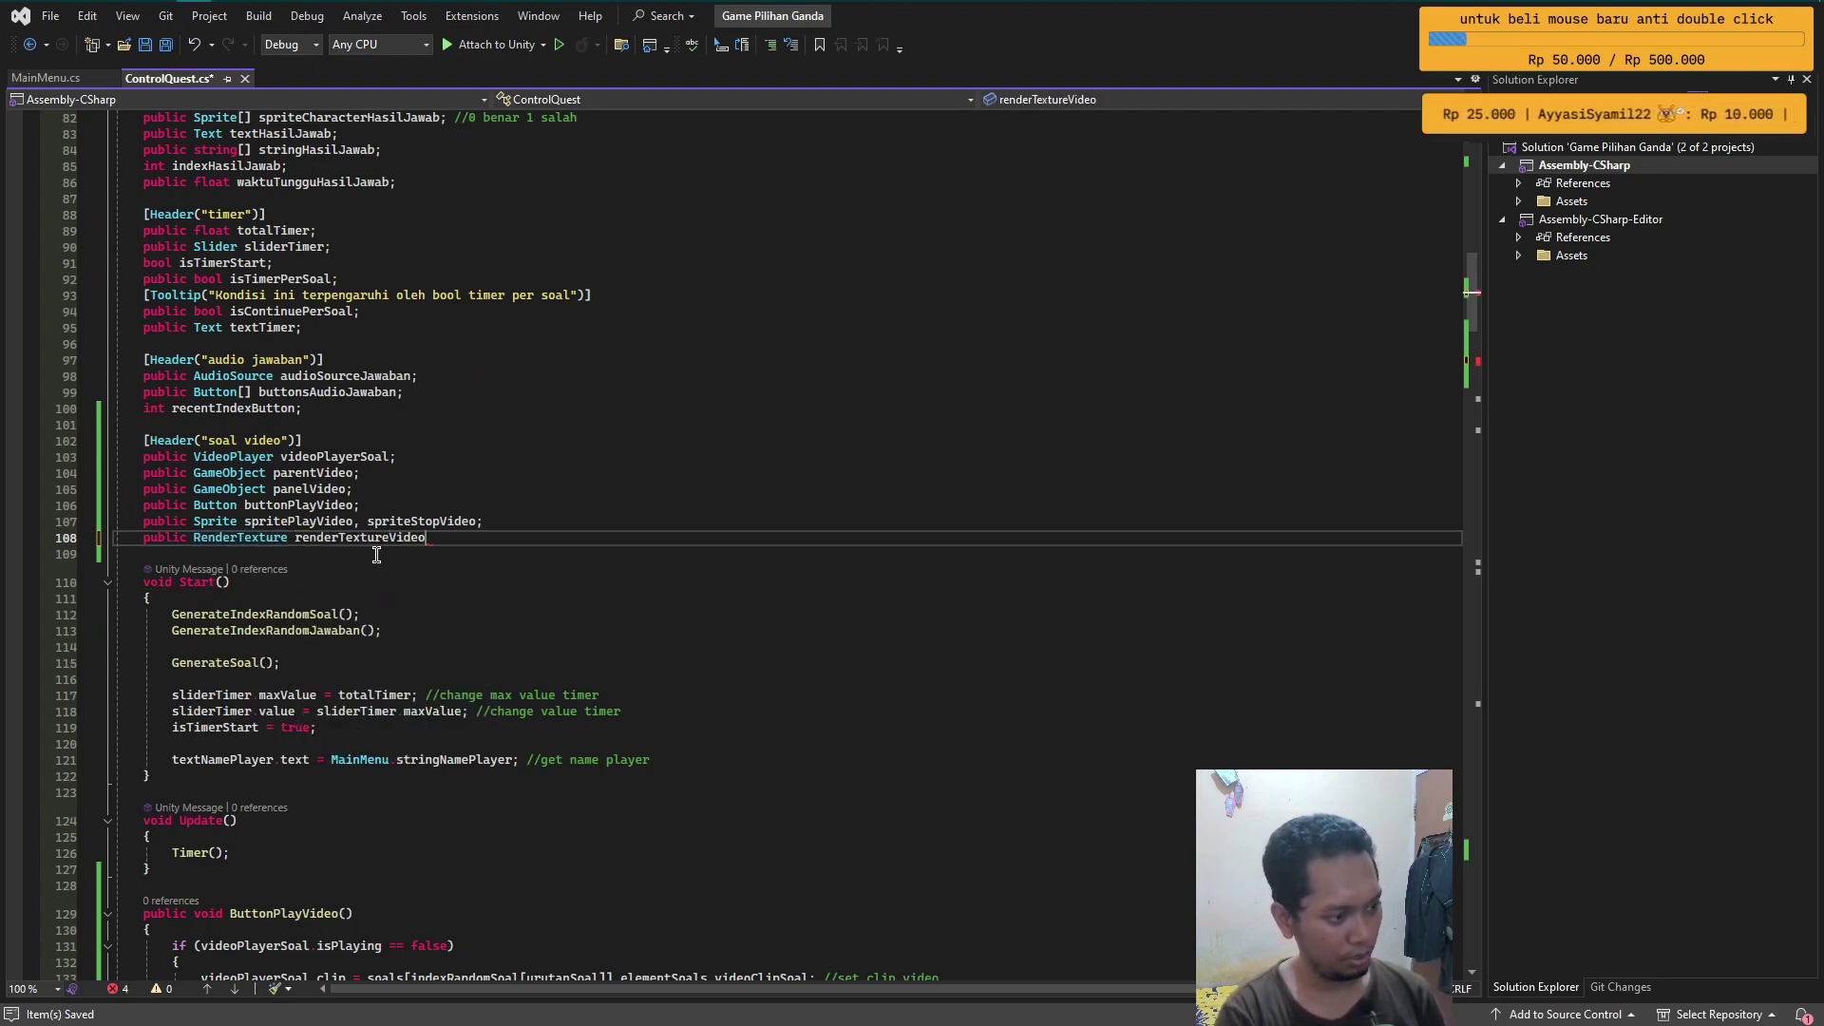
- Go back to the broken line 151 in ButtonOpenVideo's open branch
{"action": "scroll", "coordinate": [396, 598], "scroll_direction": "down", "scroll_amount": 2}
{"action": "scroll", "coordinate": [396, 599], "scroll_direction": "down", "scroll_amount": 9}
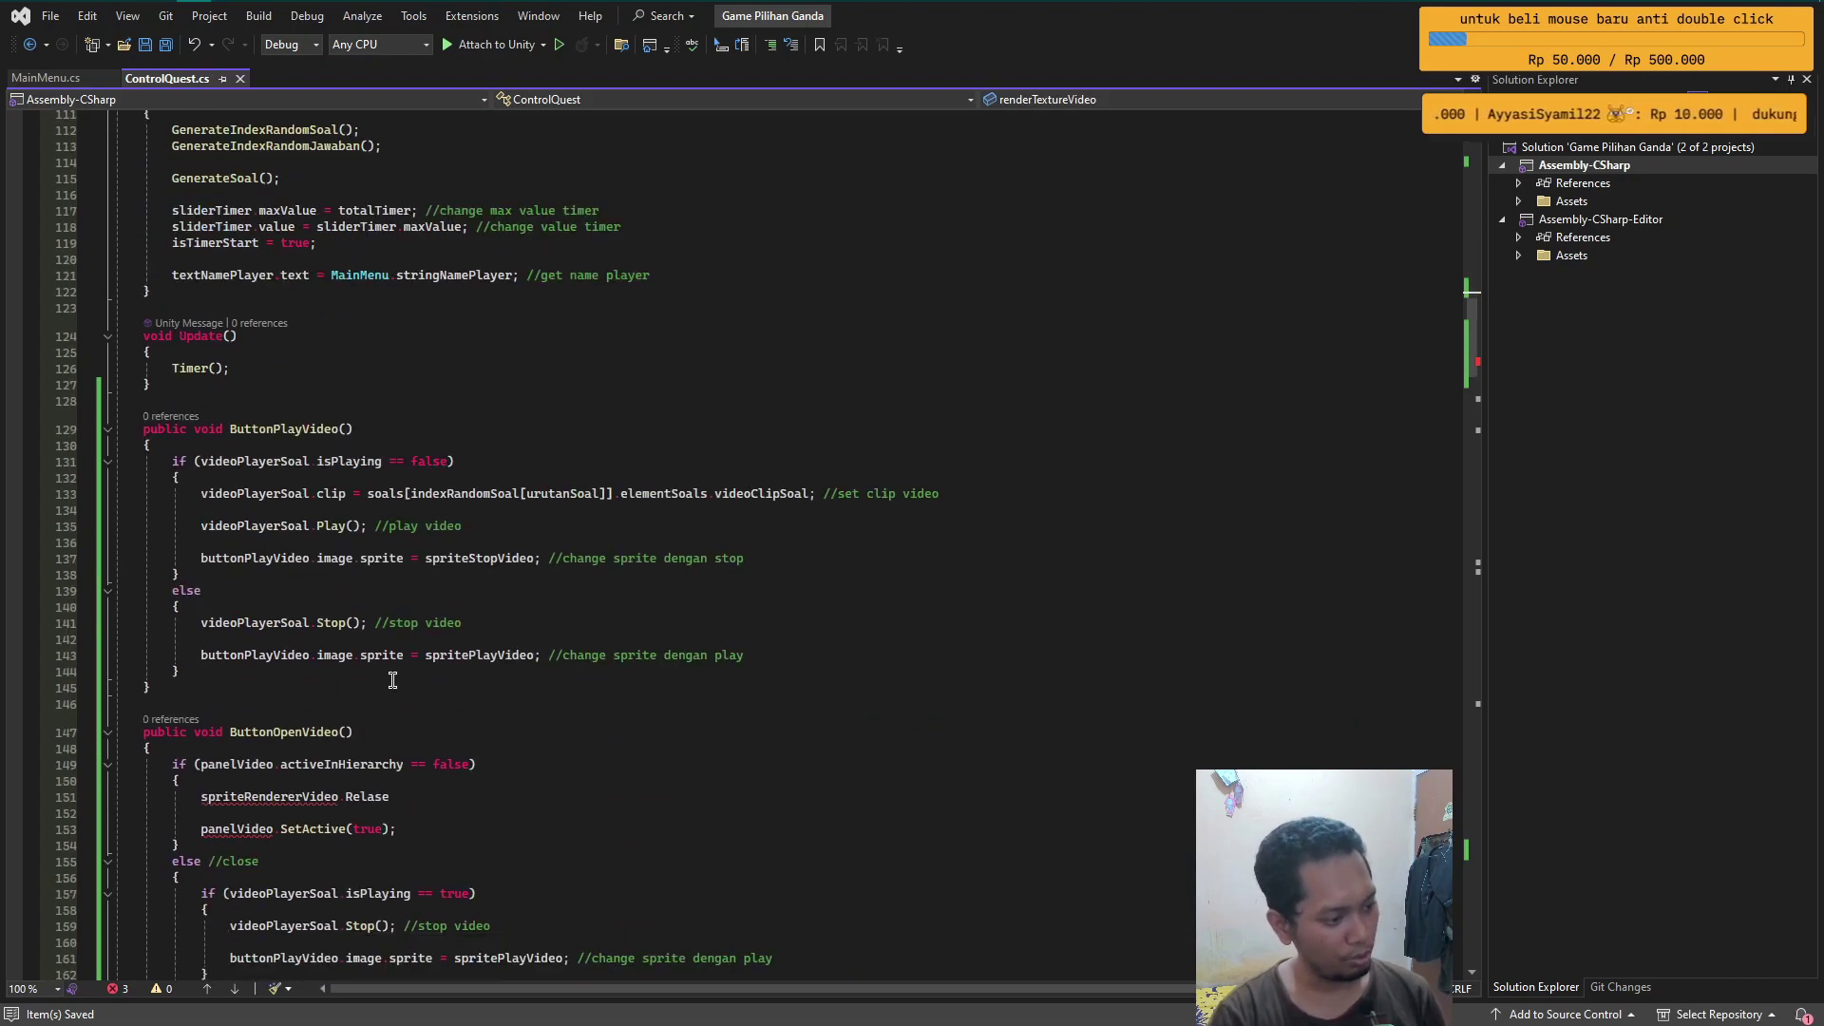
{"action": "scroll", "coordinate": [414, 774], "scroll_direction": "down", "scroll_amount": 2}
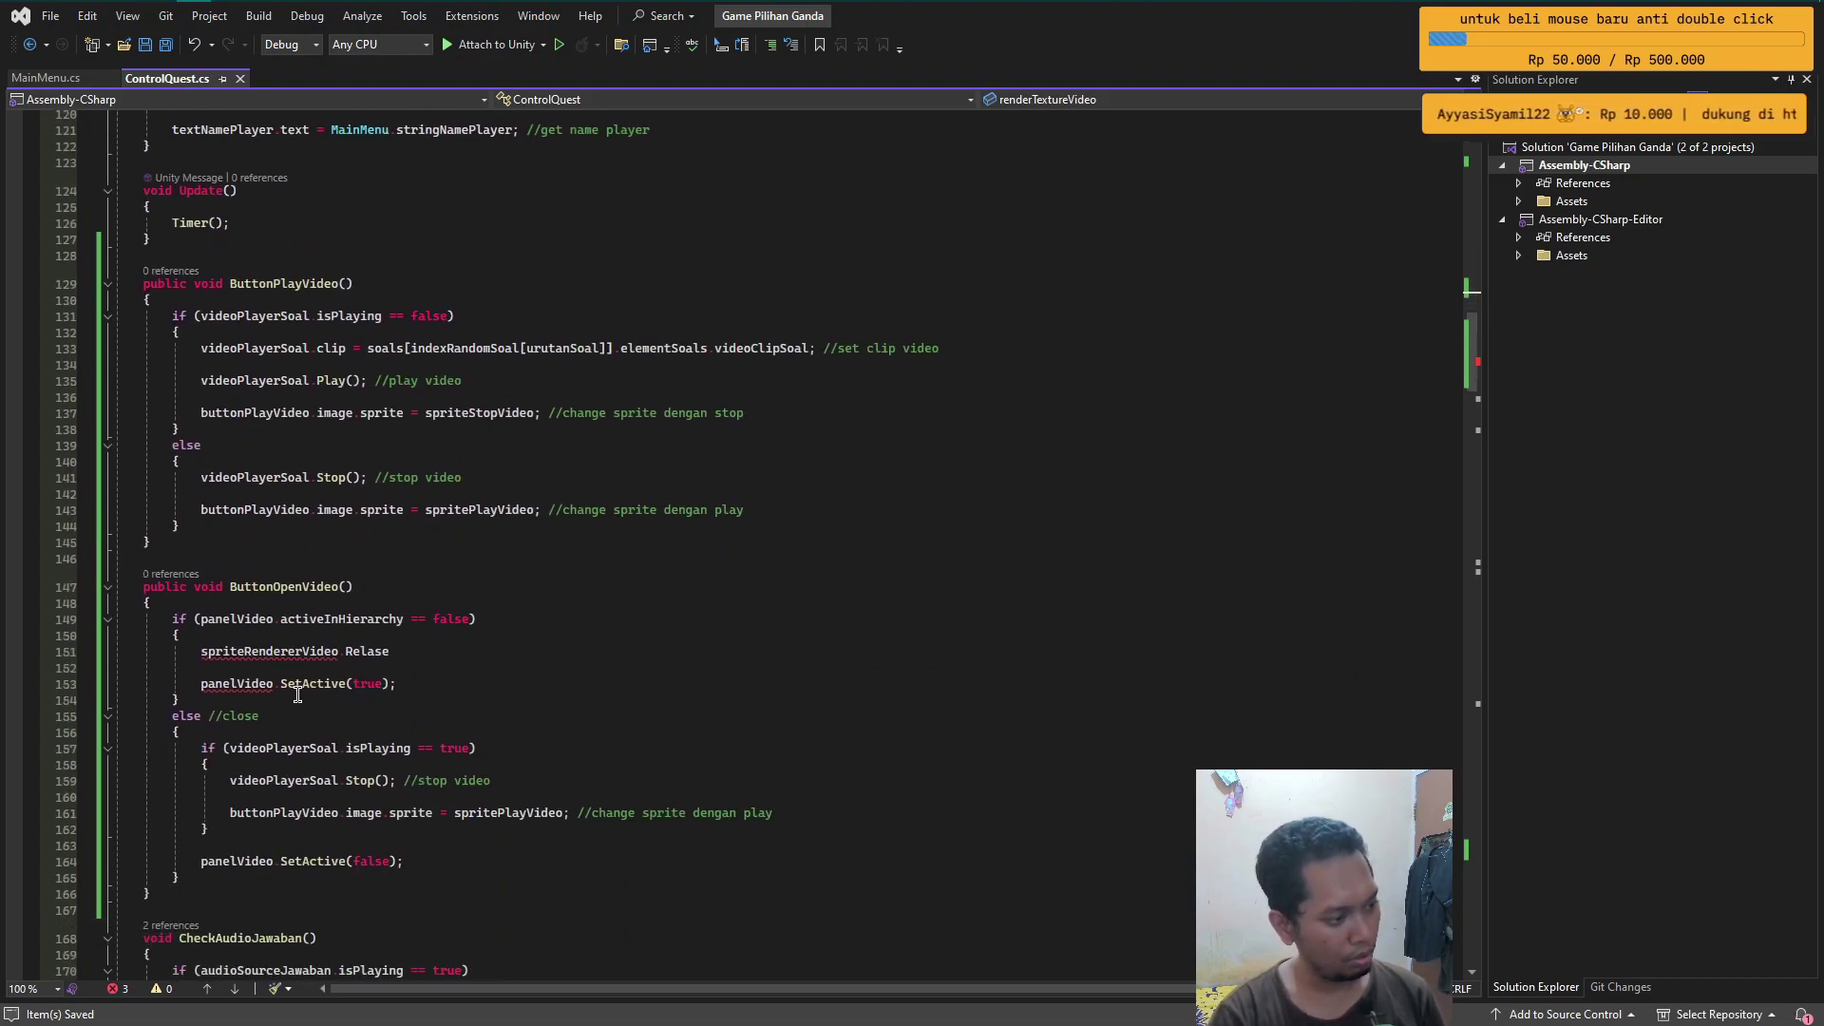
{"action": "left_click", "coordinate": [298, 694]}
{"action": "scroll", "coordinate": [476, 712], "scroll_direction": "up", "scroll_amount": 10}
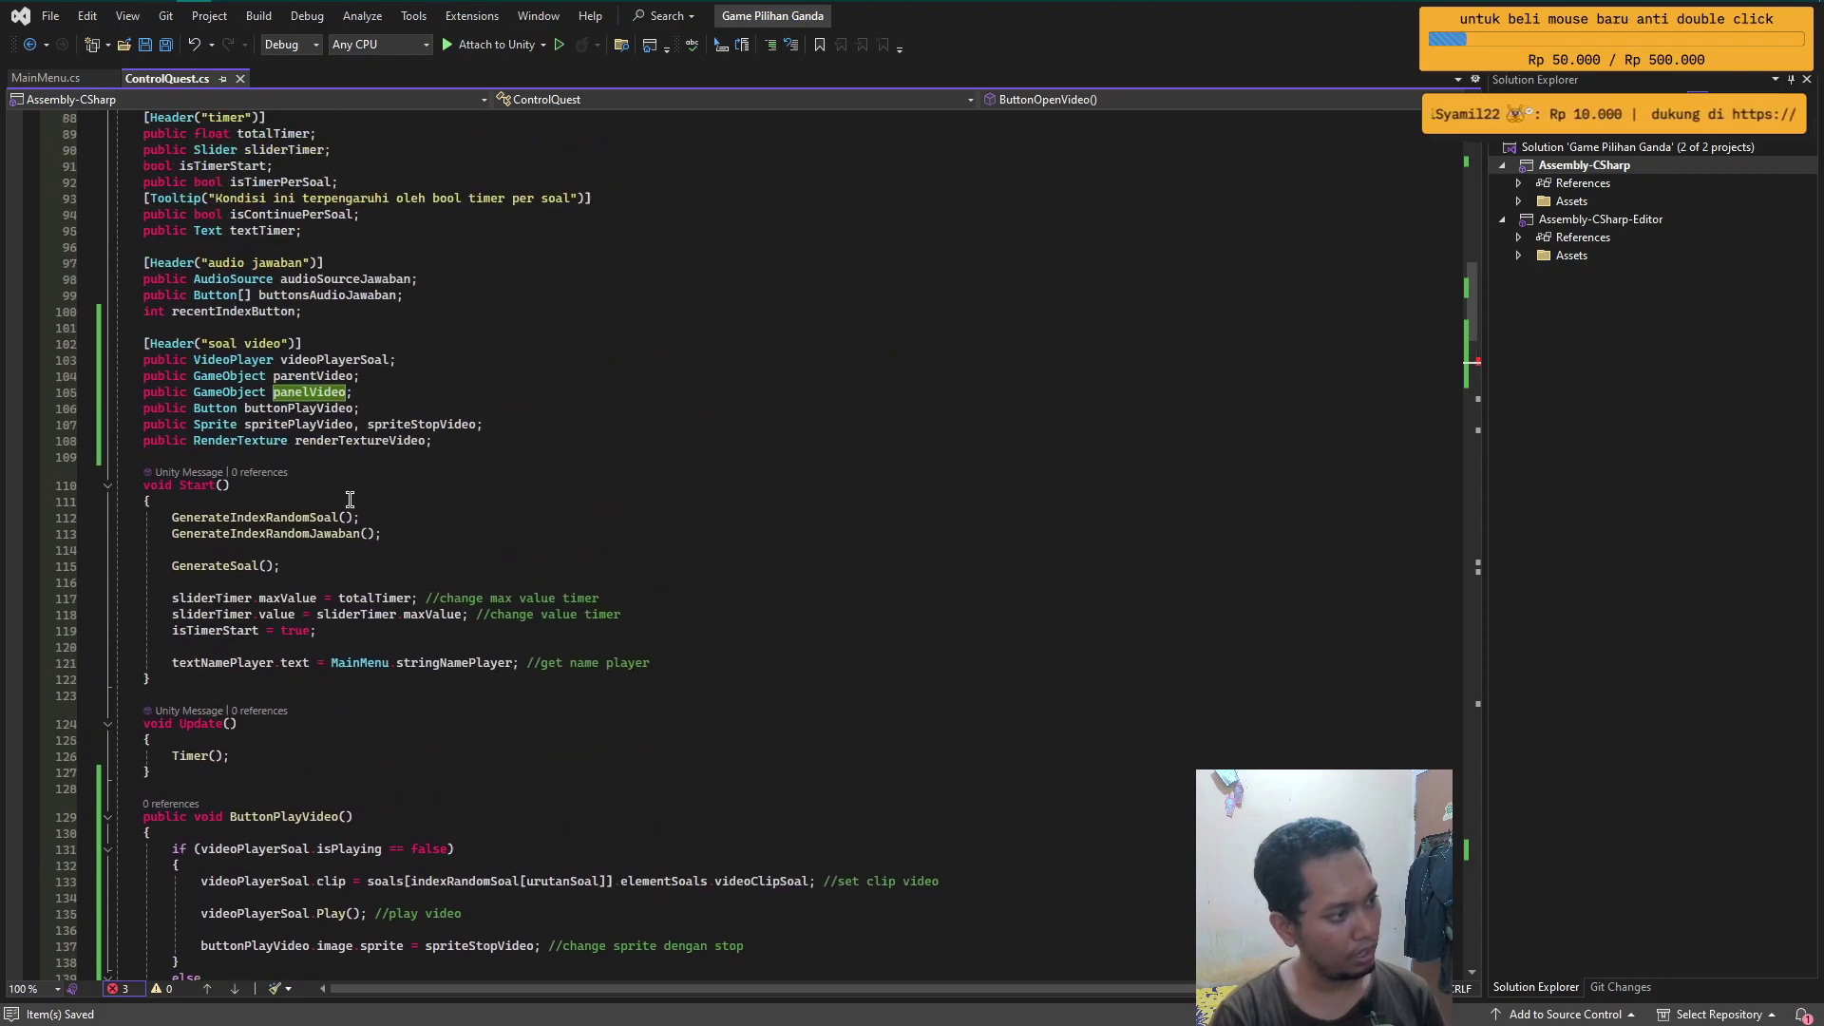
{"action": "scroll", "coordinate": [350, 499], "scroll_direction": "down", "scroll_amount": 6}
{"action": "scroll", "coordinate": [451, 860], "scroll_direction": "down", "scroll_amount": 3}
{"action": "left_click", "coordinate": [480, 751]}
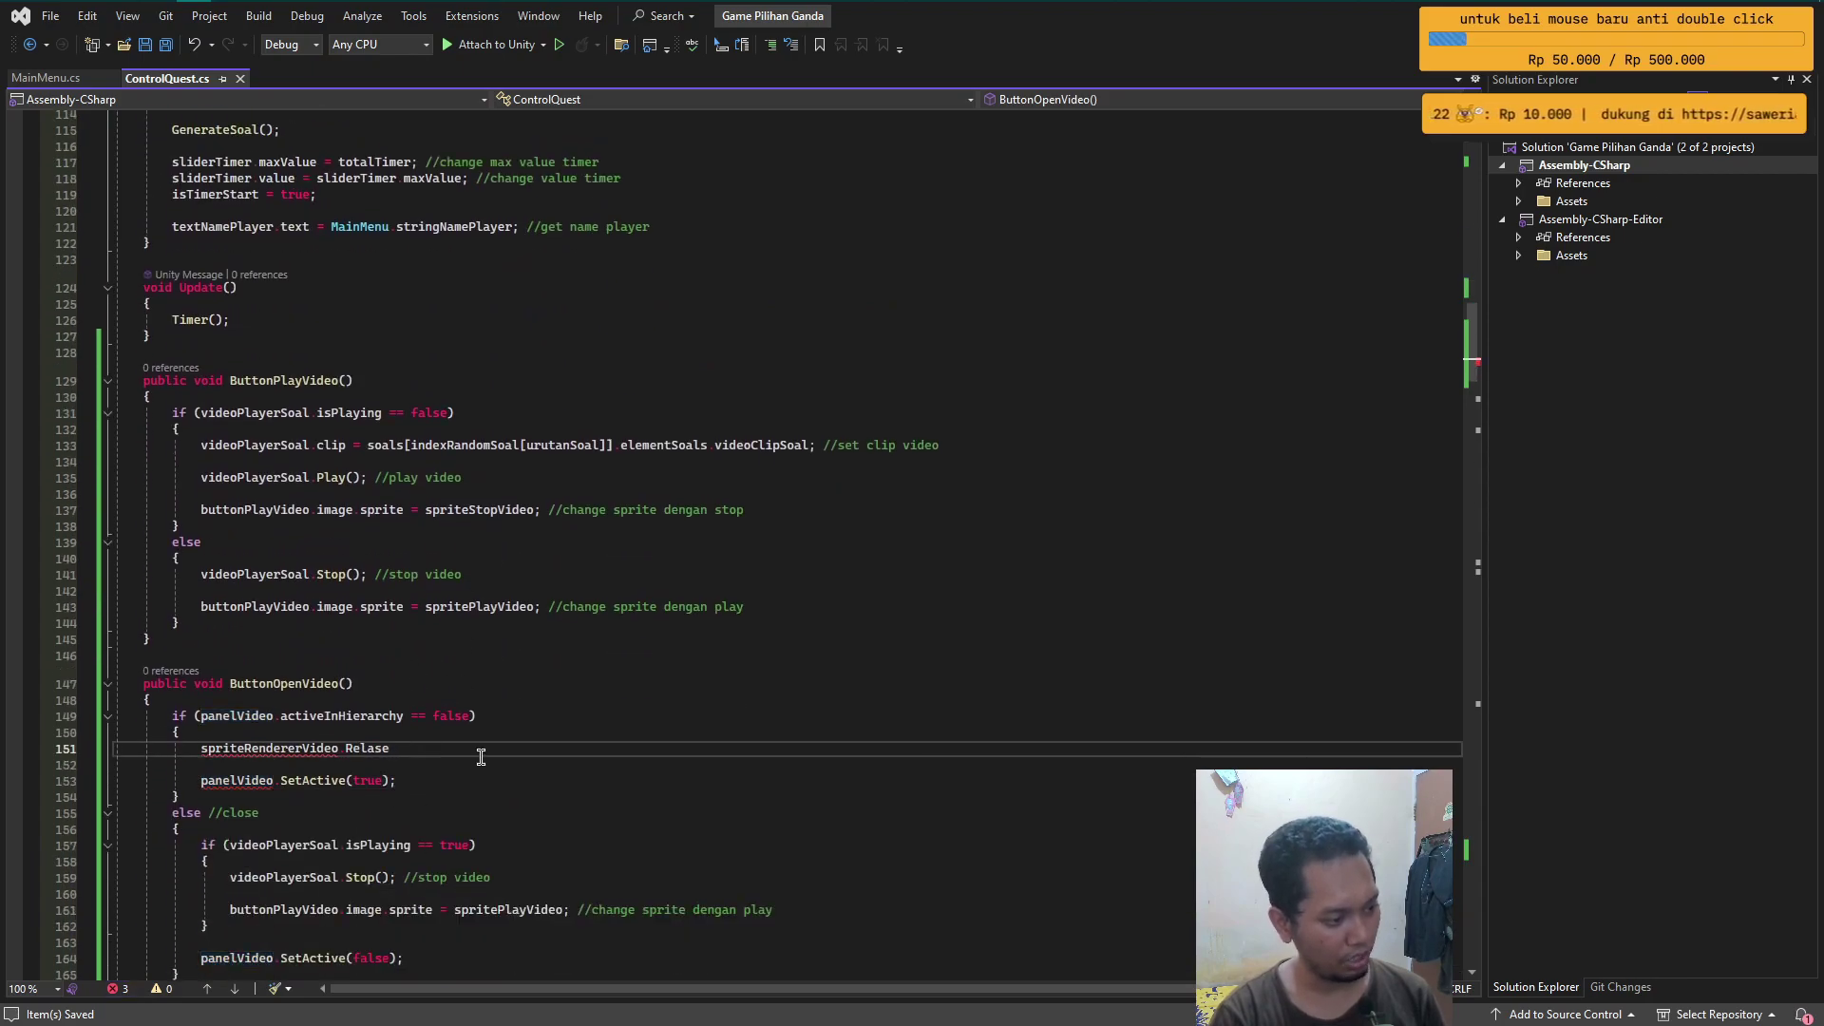
- Replace line 151 with 'renderTextureVideo.Release(); //refresh texture'
{"action": "key", "text": "shift+Home"}
{"action": "type", "text": "t"}
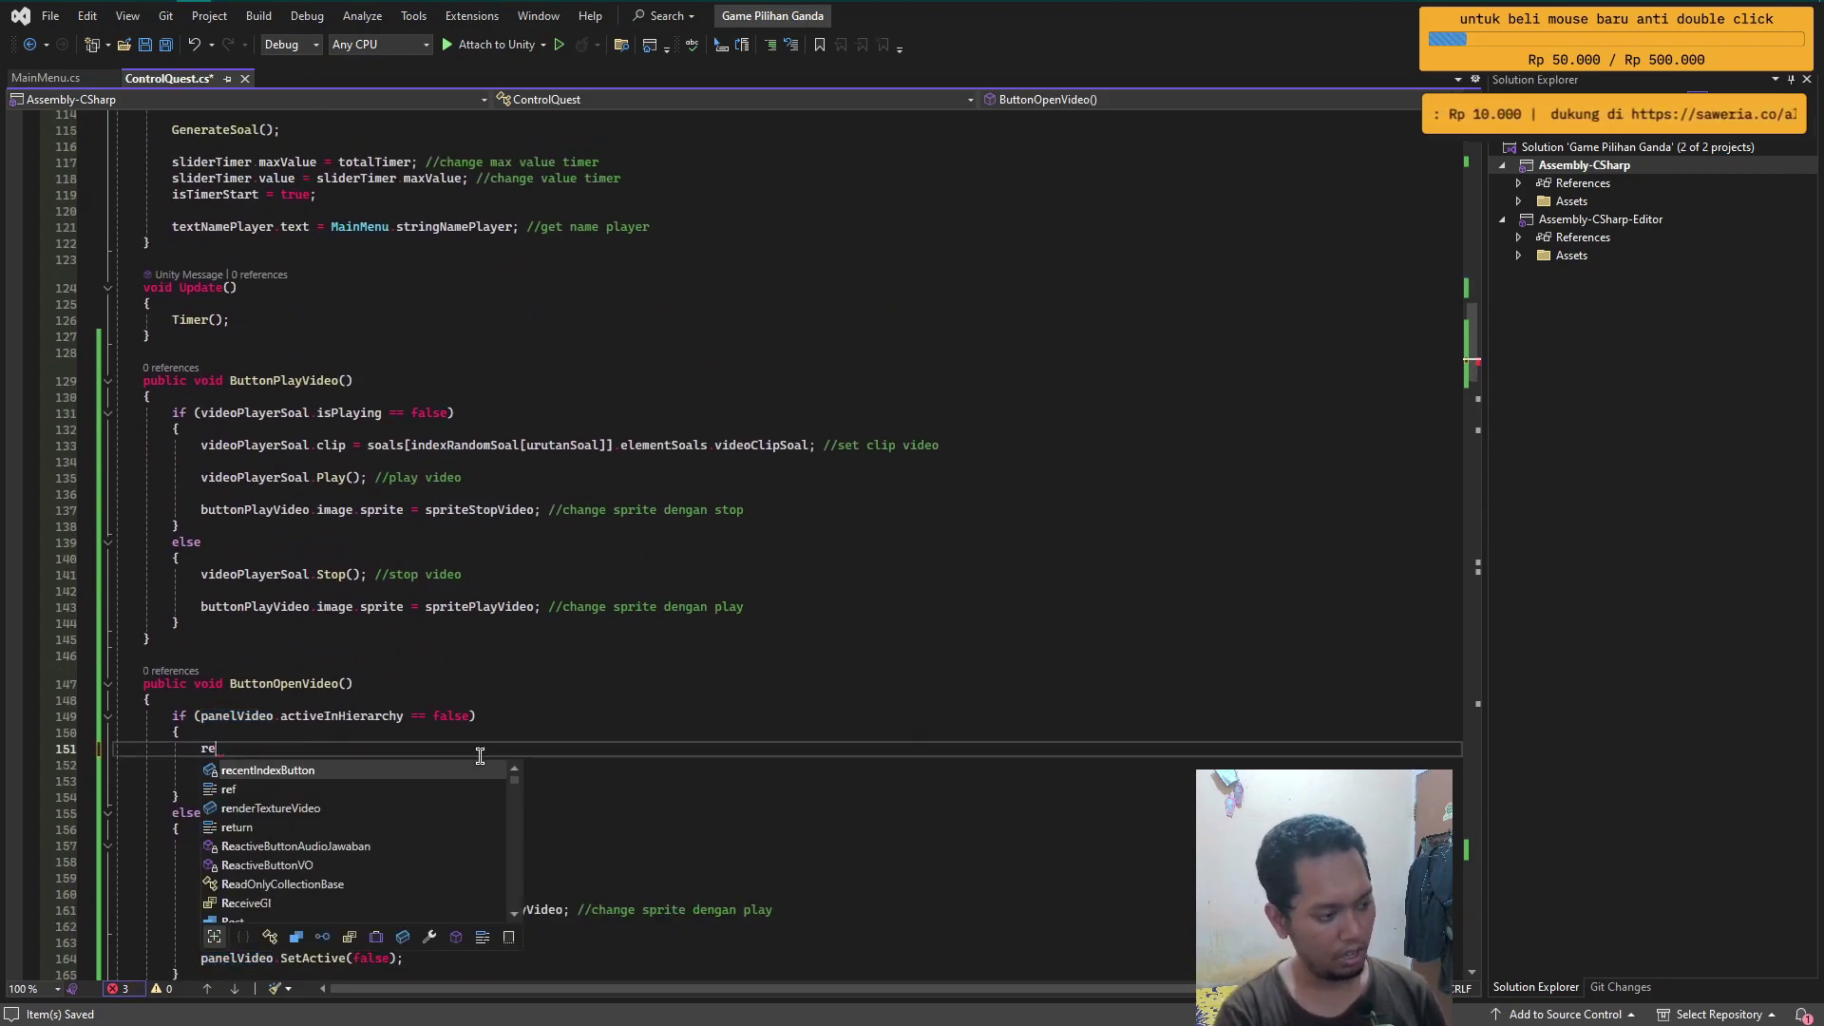
{"action": "type", "text": "ex"}
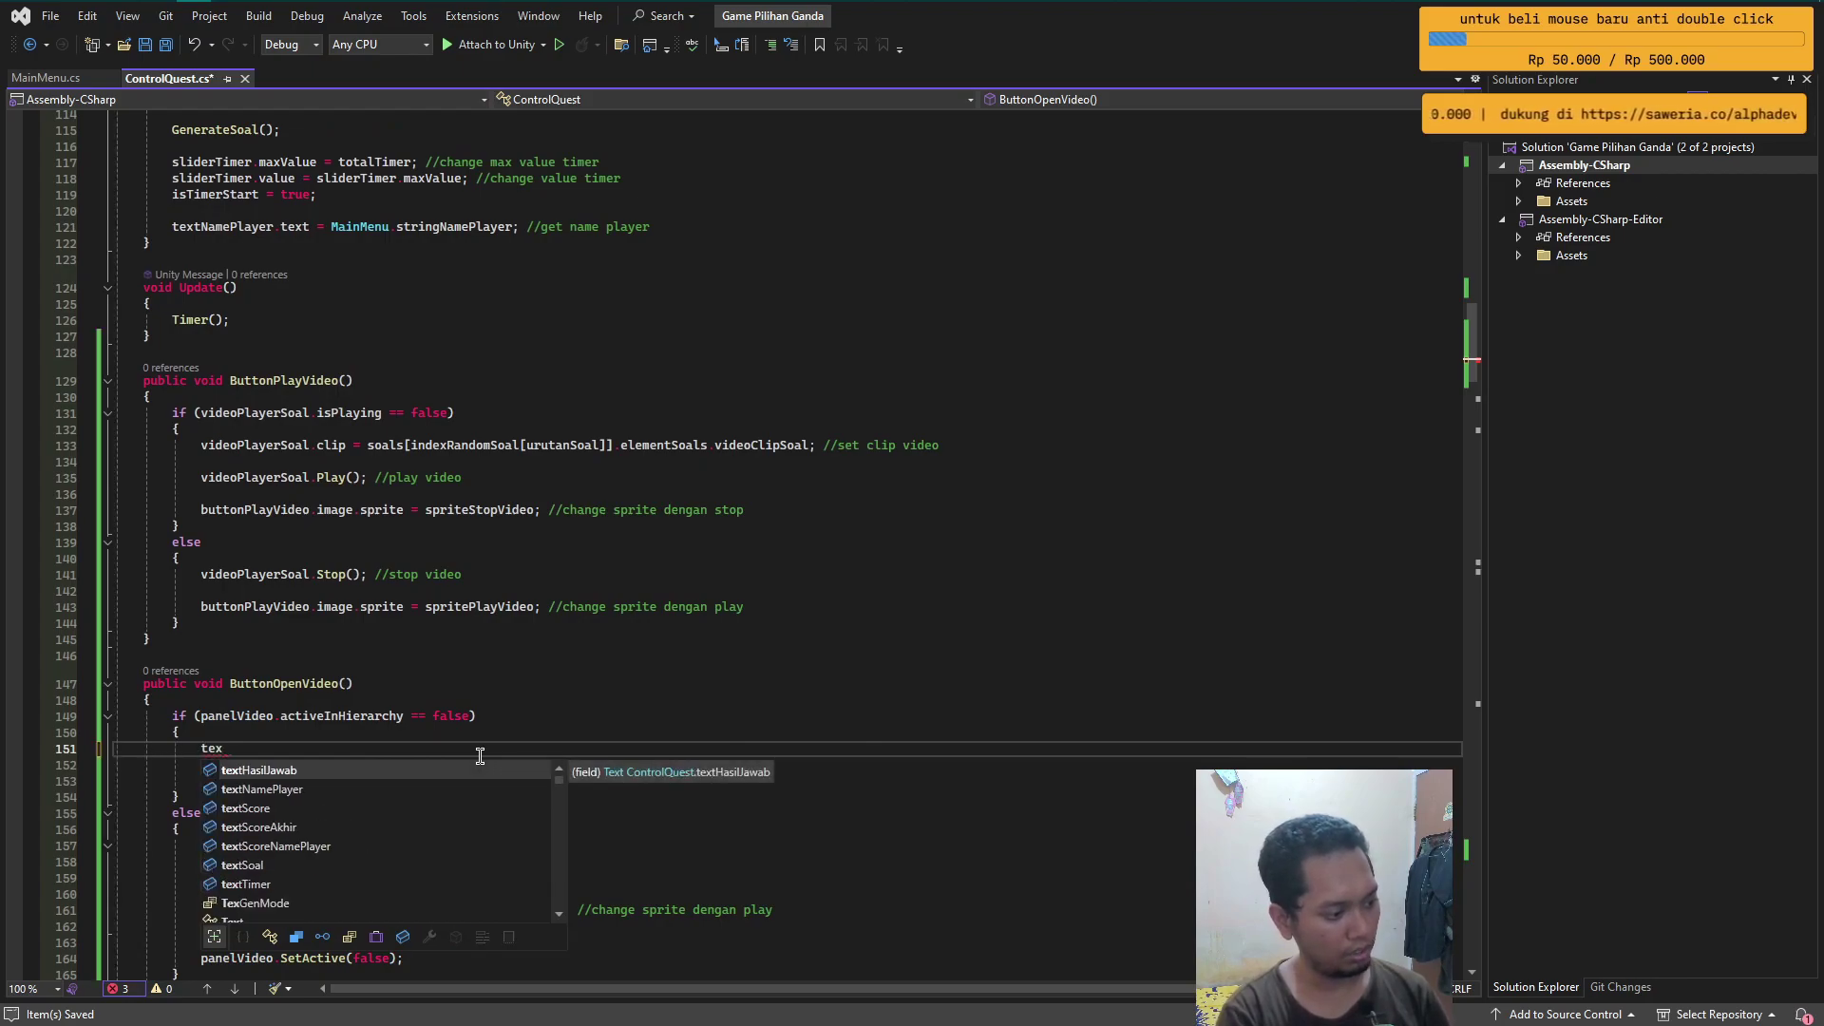
{"action": "type", "text": "ture"}
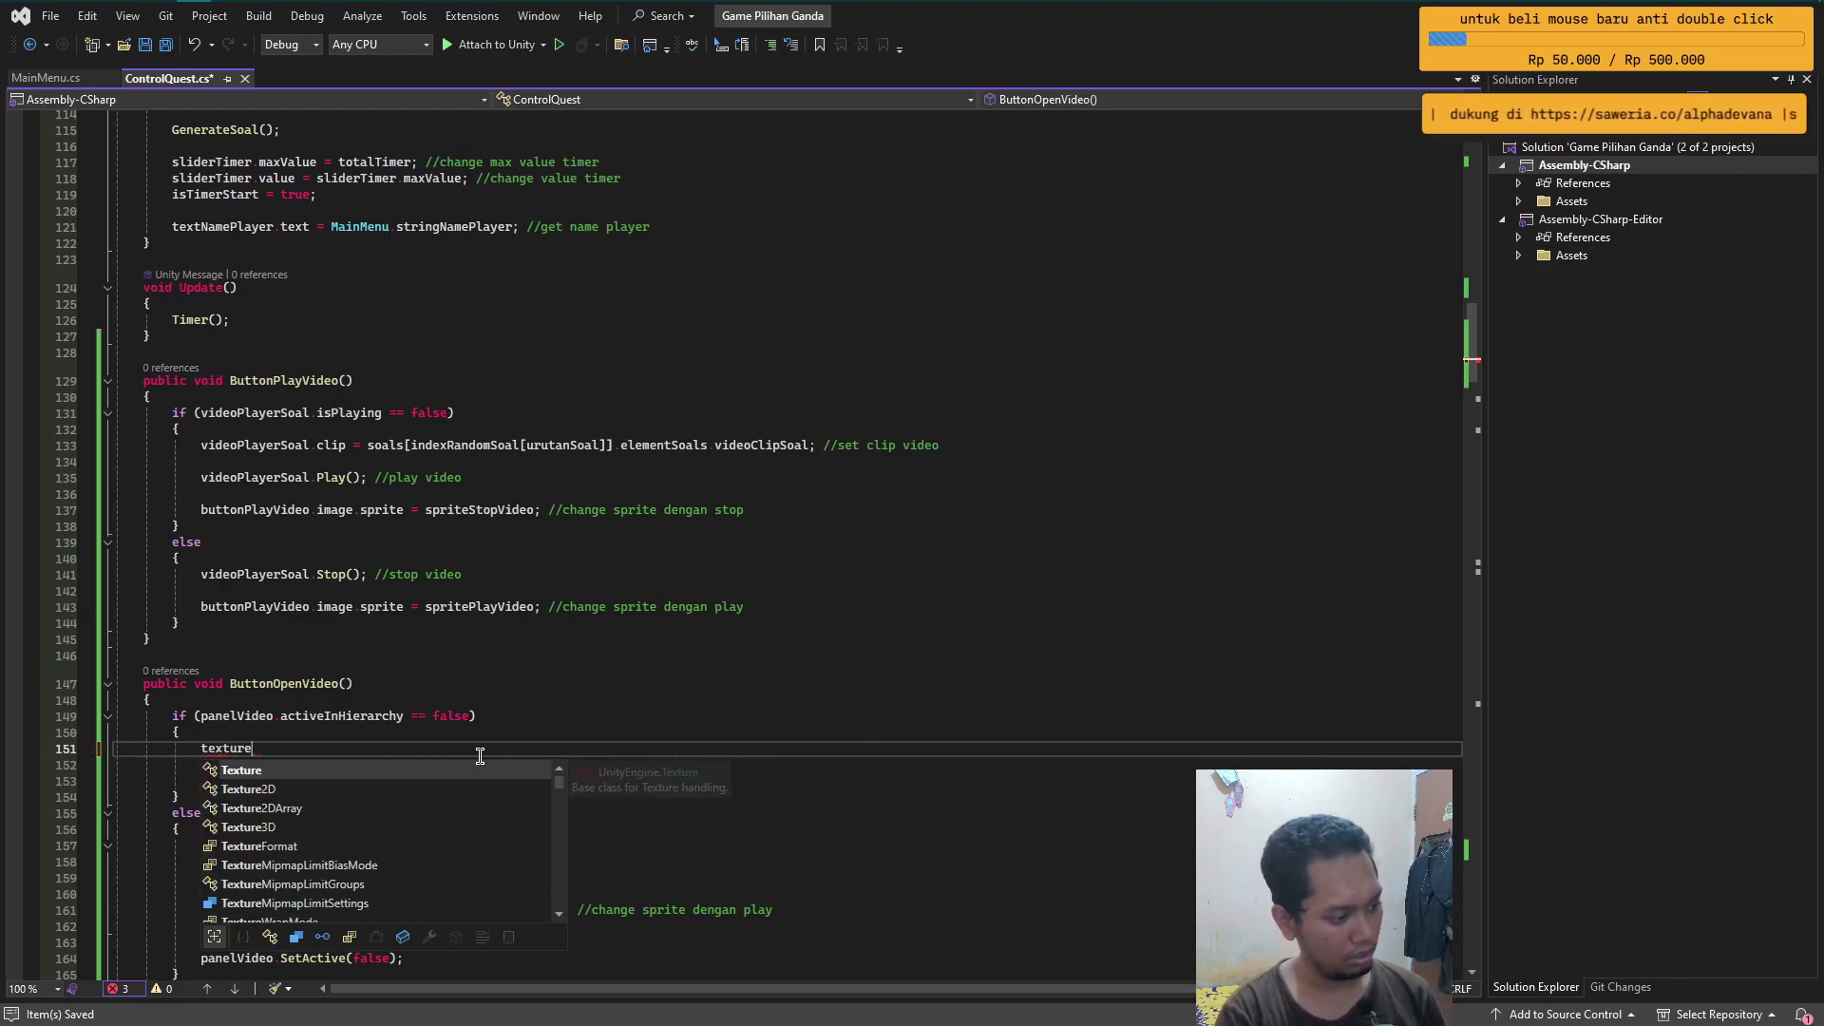
{"action": "type", "text": "re"}
{"action": "key", "text": "BackSpace"}
{"action": "key", "text": "BackSpace"}
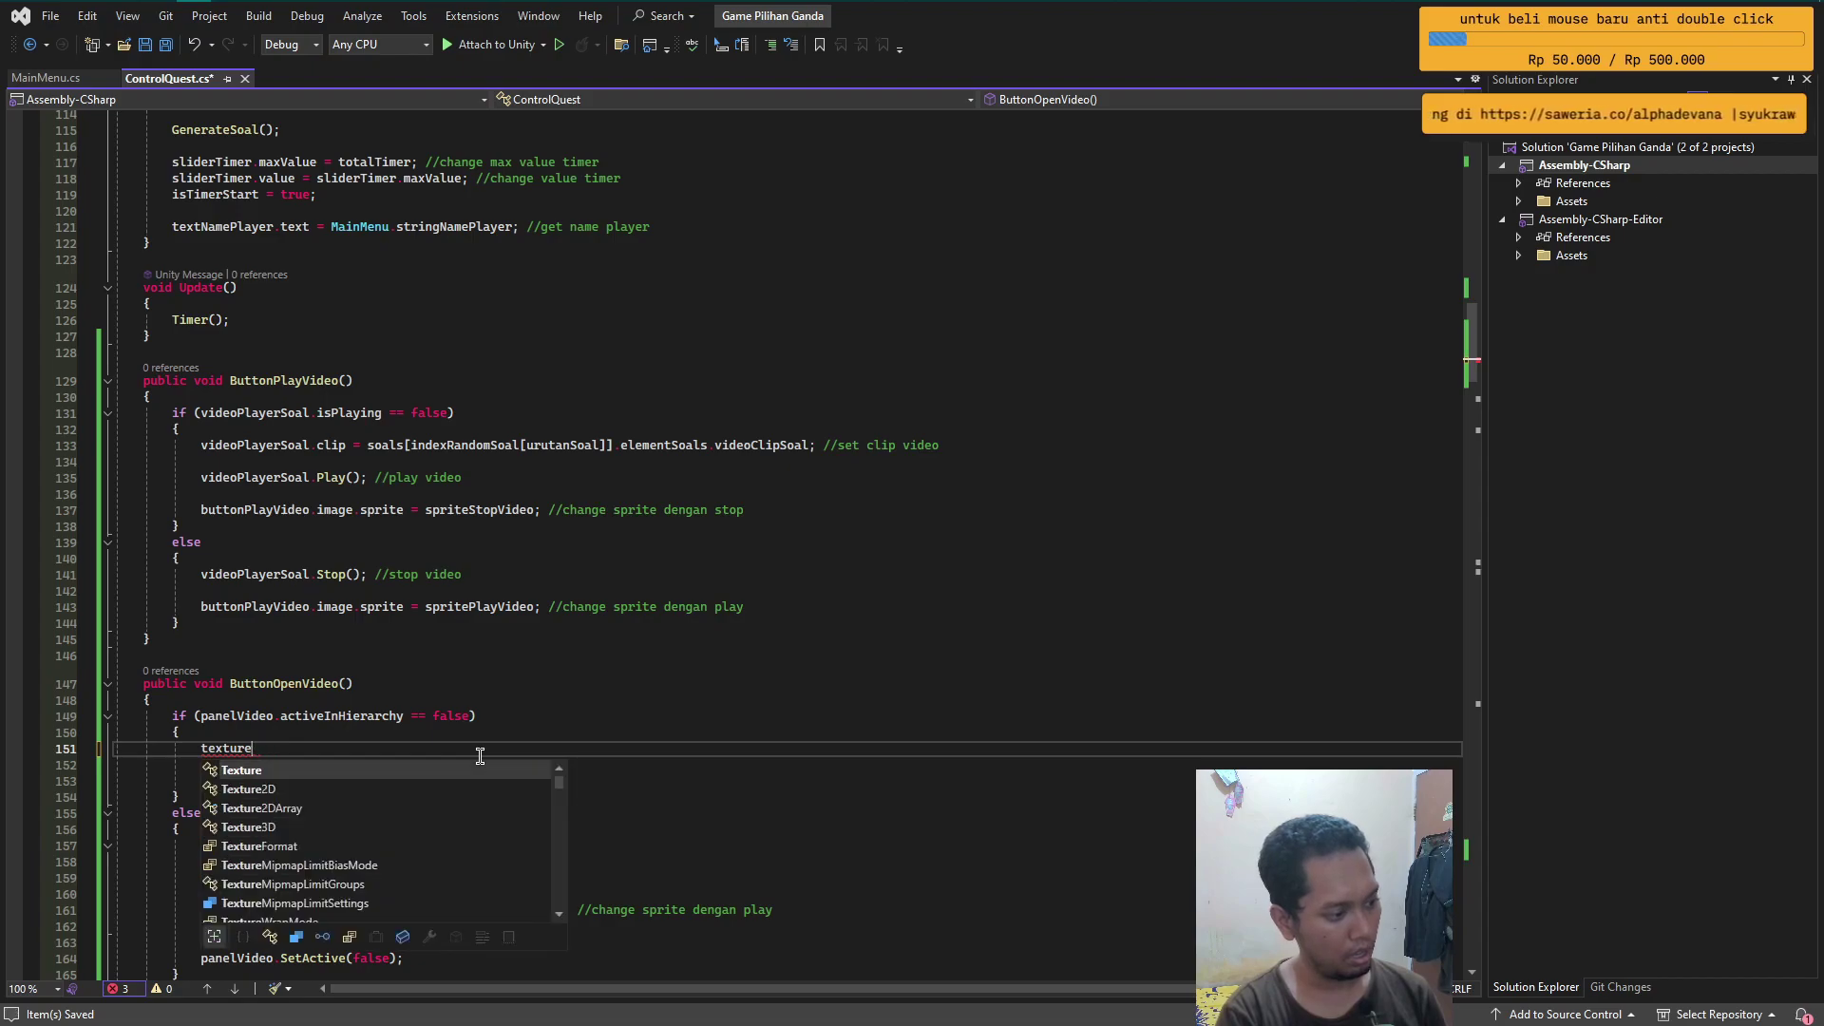
{"action": "scroll", "coordinate": [463, 737], "scroll_direction": "up", "scroll_amount": 3}
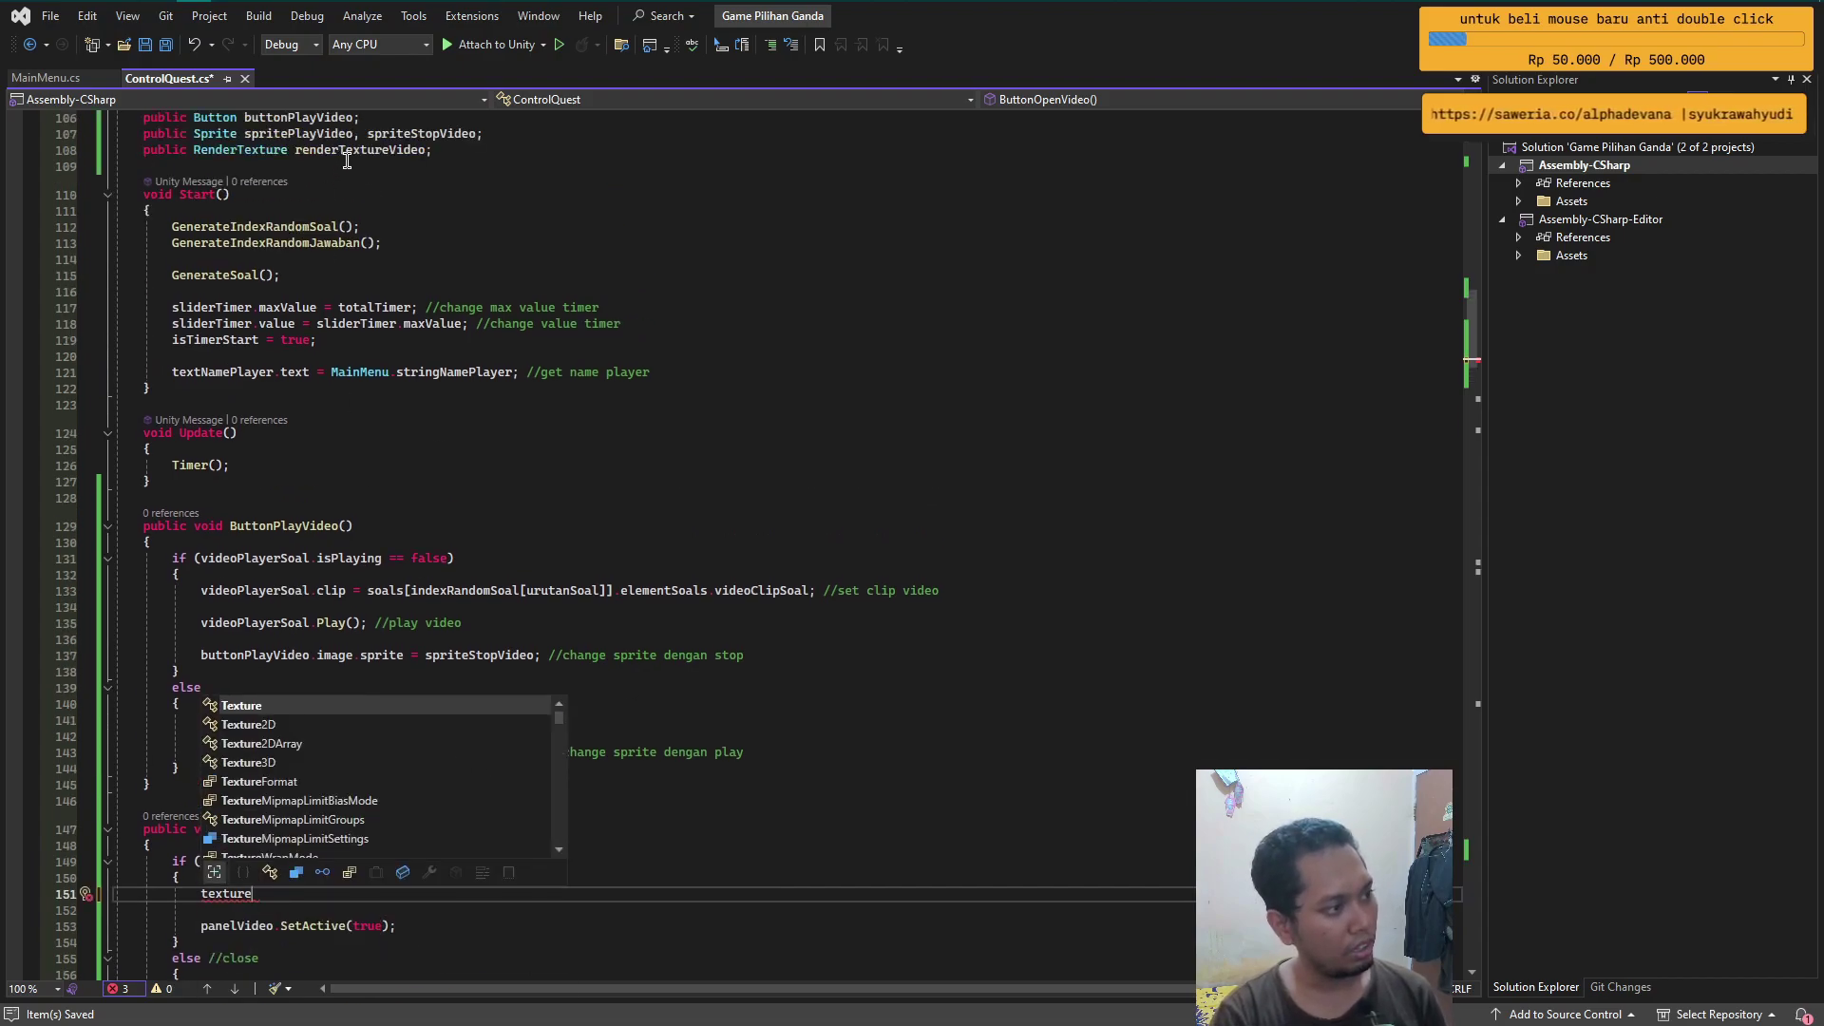
{"action": "scroll", "coordinate": [439, 740], "scroll_direction": "down", "scroll_amount": 3}
{"action": "key", "text": "ctrl+BackSpace"}
{"action": "type", "text": "tex"}
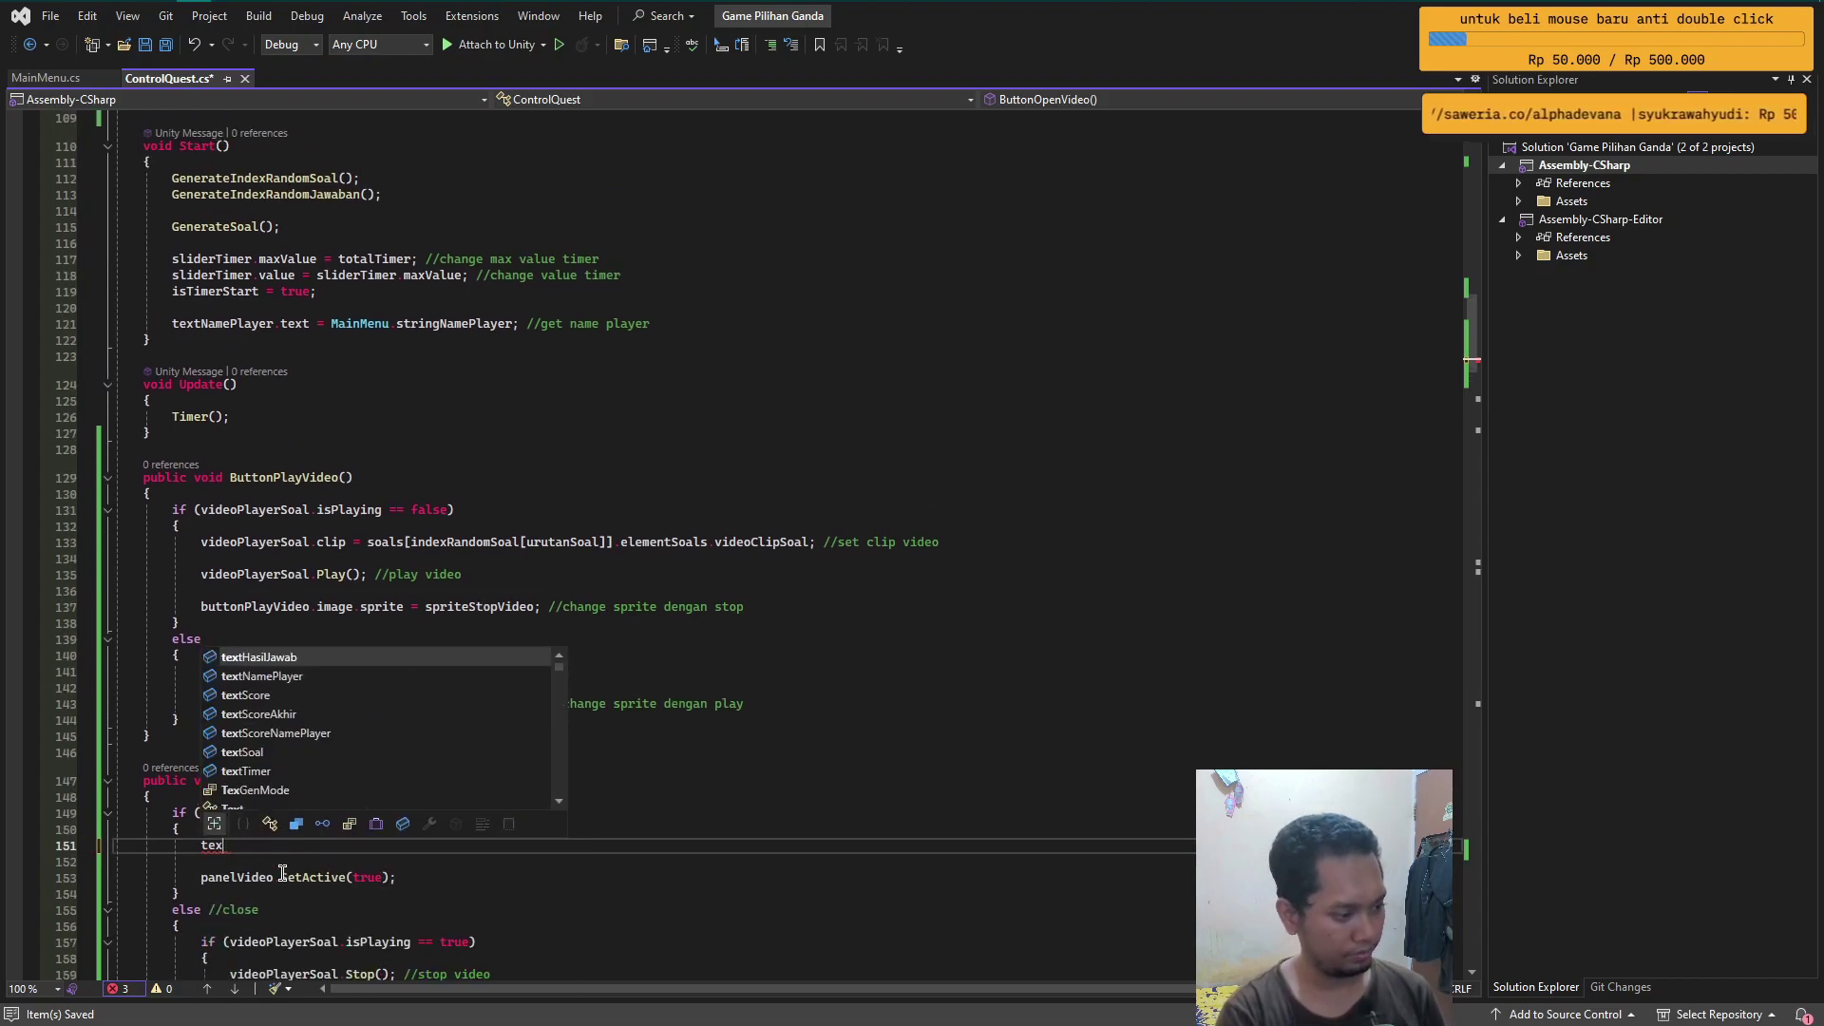
{"action": "type", "text": "ren"}
{"action": "key", "text": "Tab"}
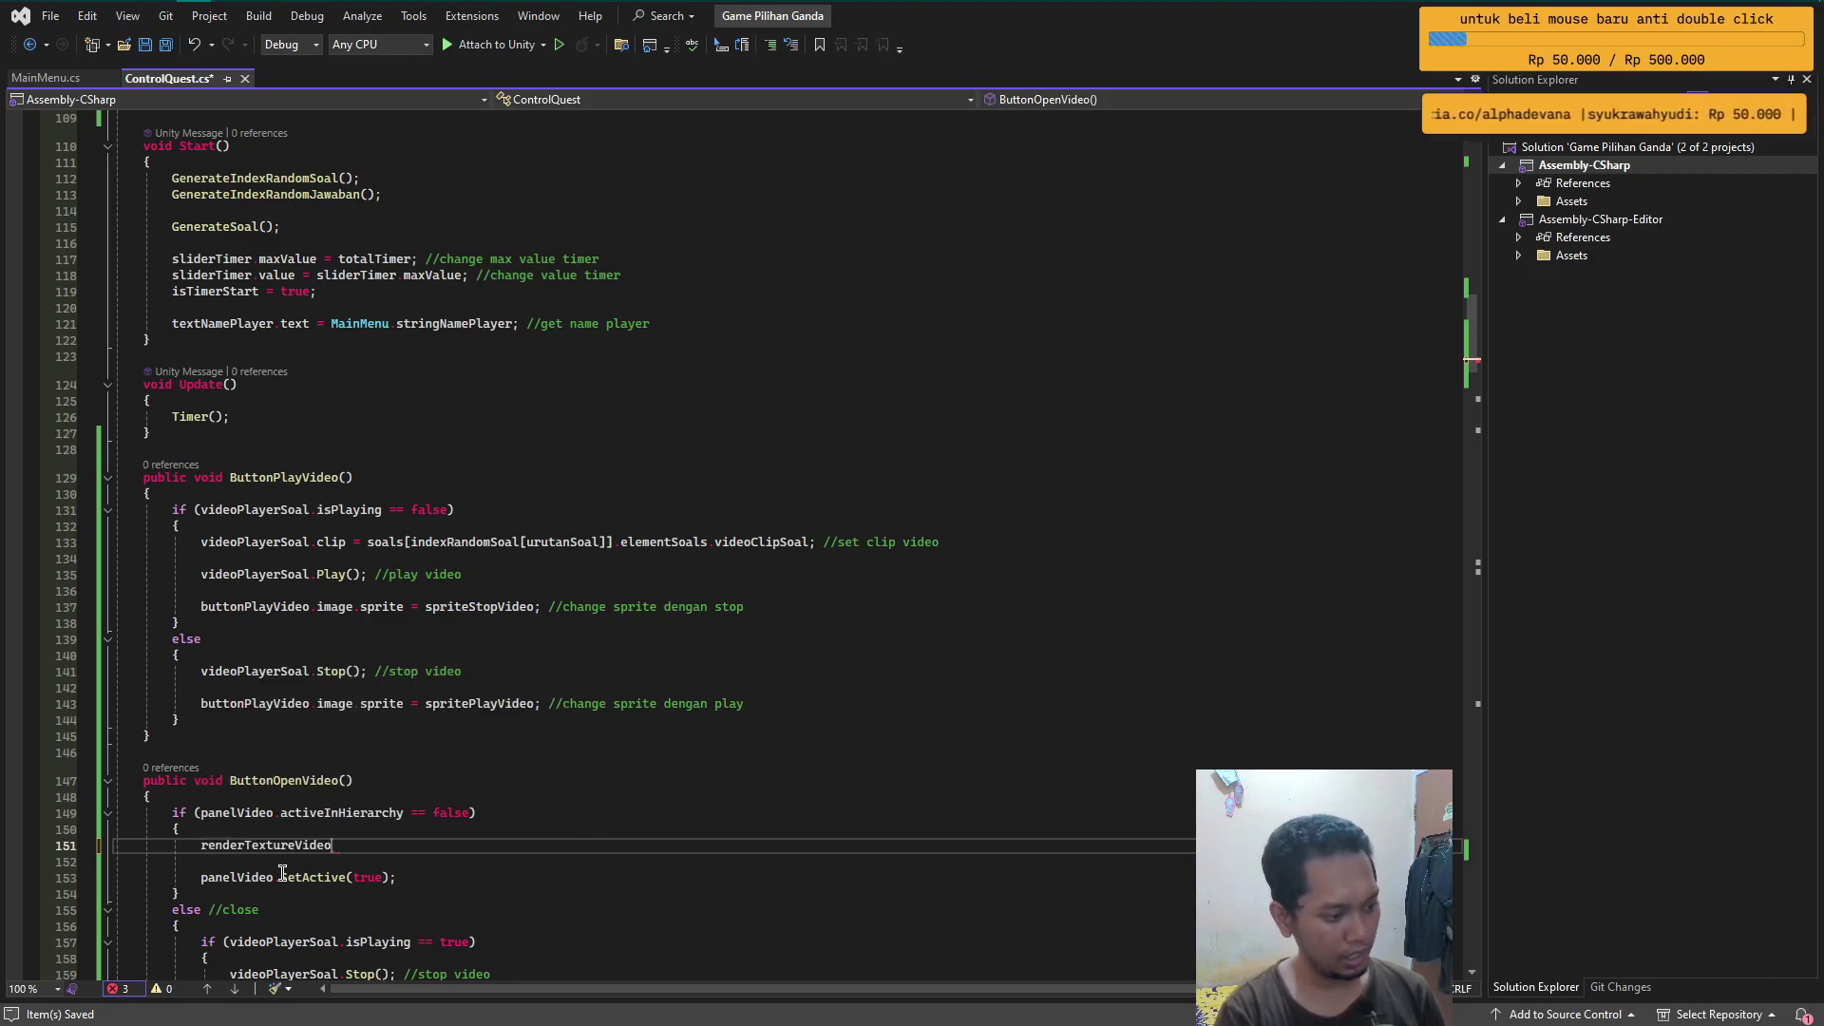
{"action": "type", "text": ".re"}
{"action": "key", "text": "Tab"}
{"action": "type", "text": "()"}
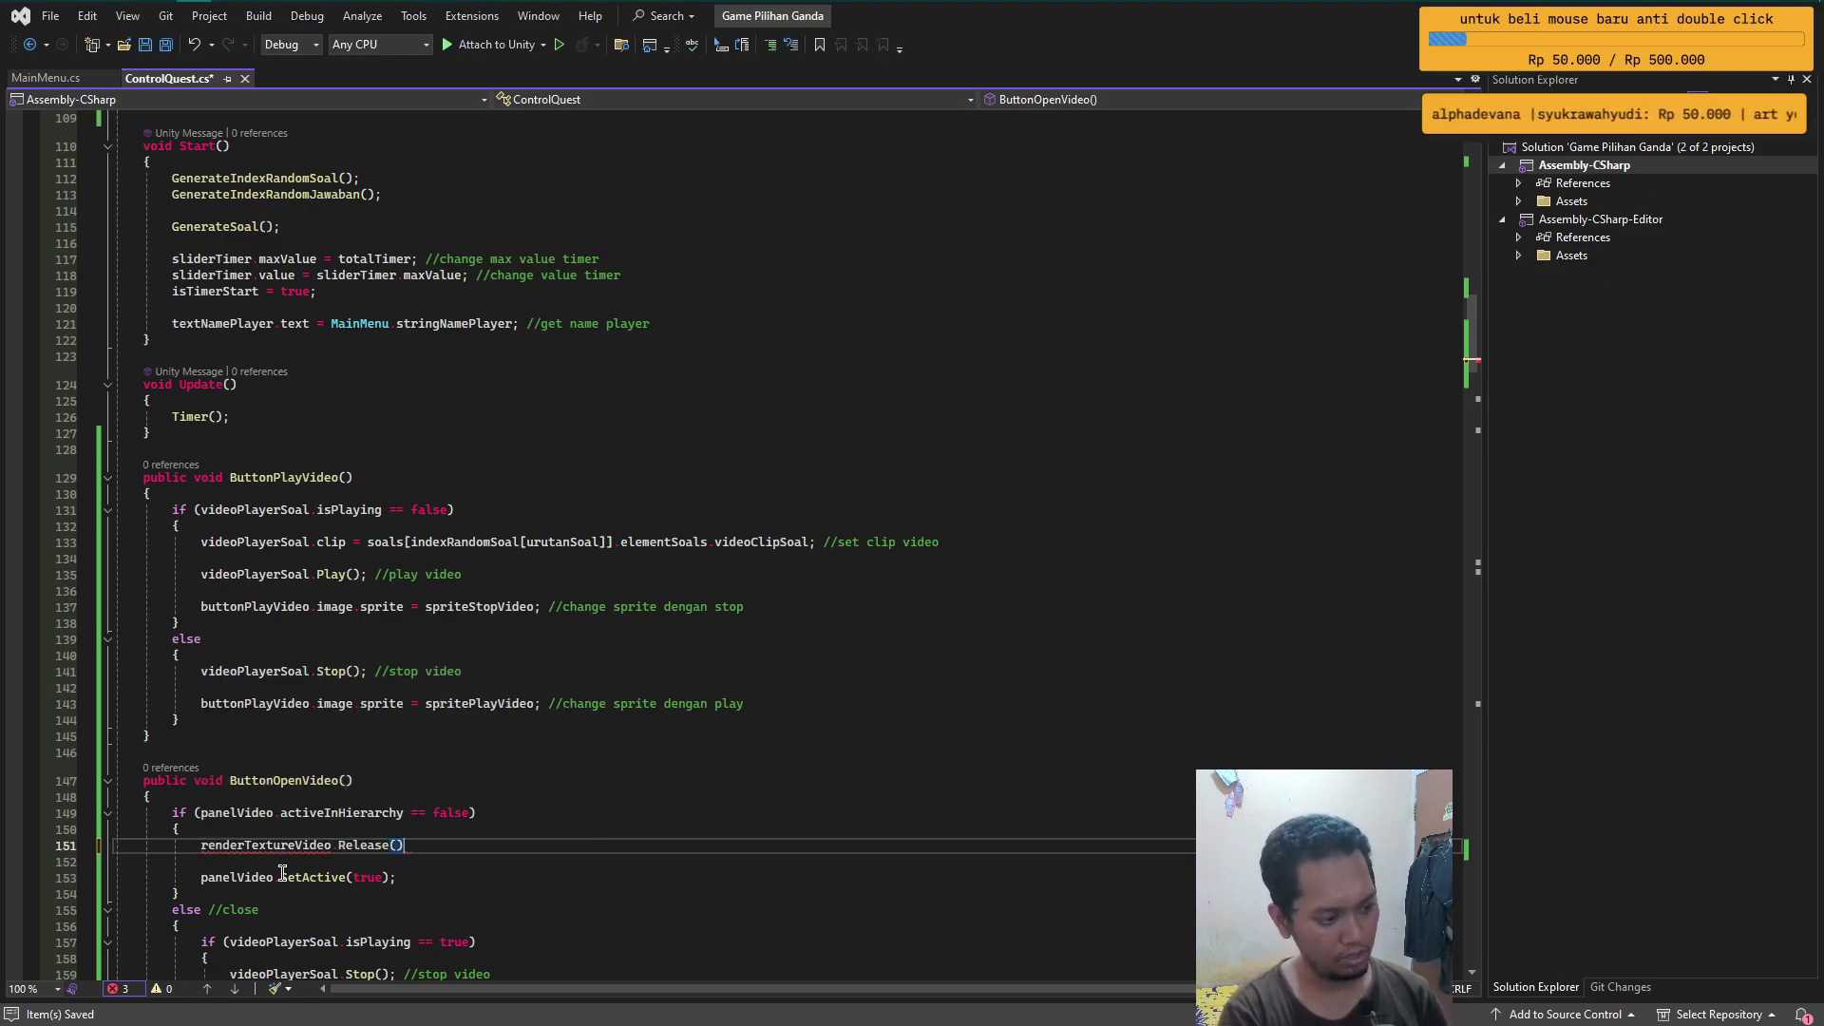
{"action": "type", "text": "; //refresh"}
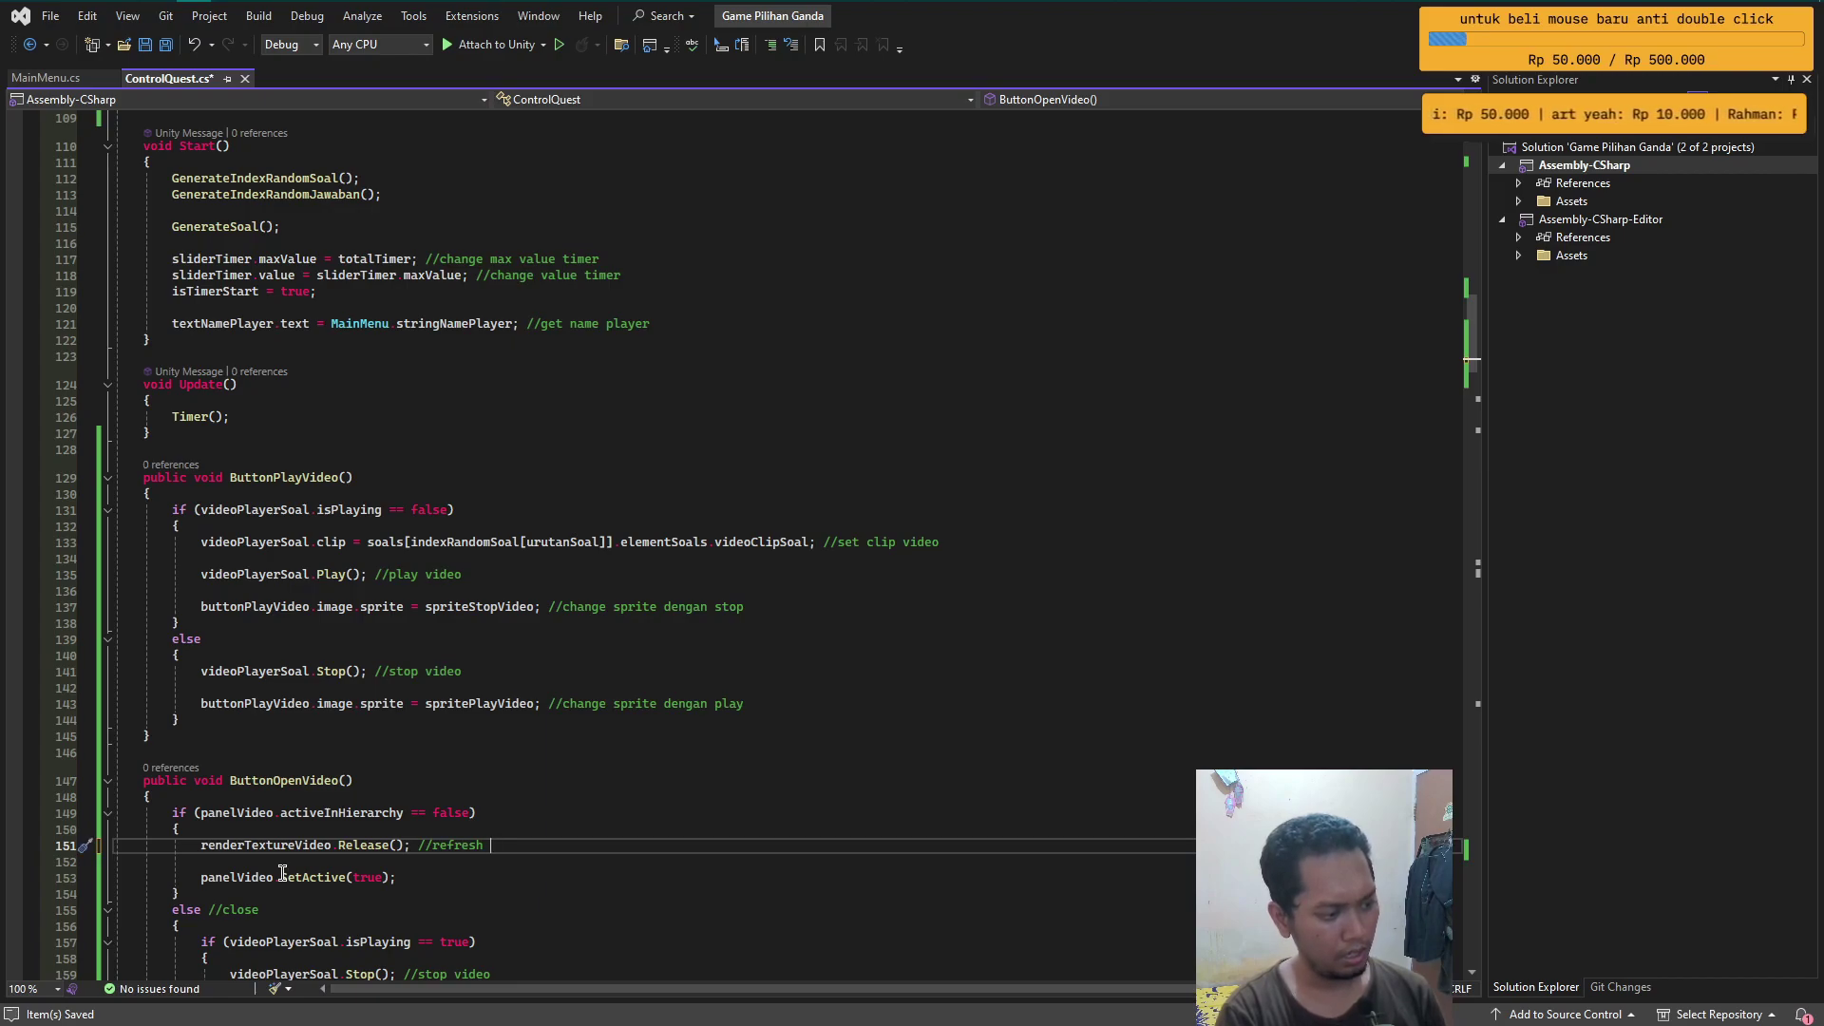
{"action": "type", "text": "xture"}
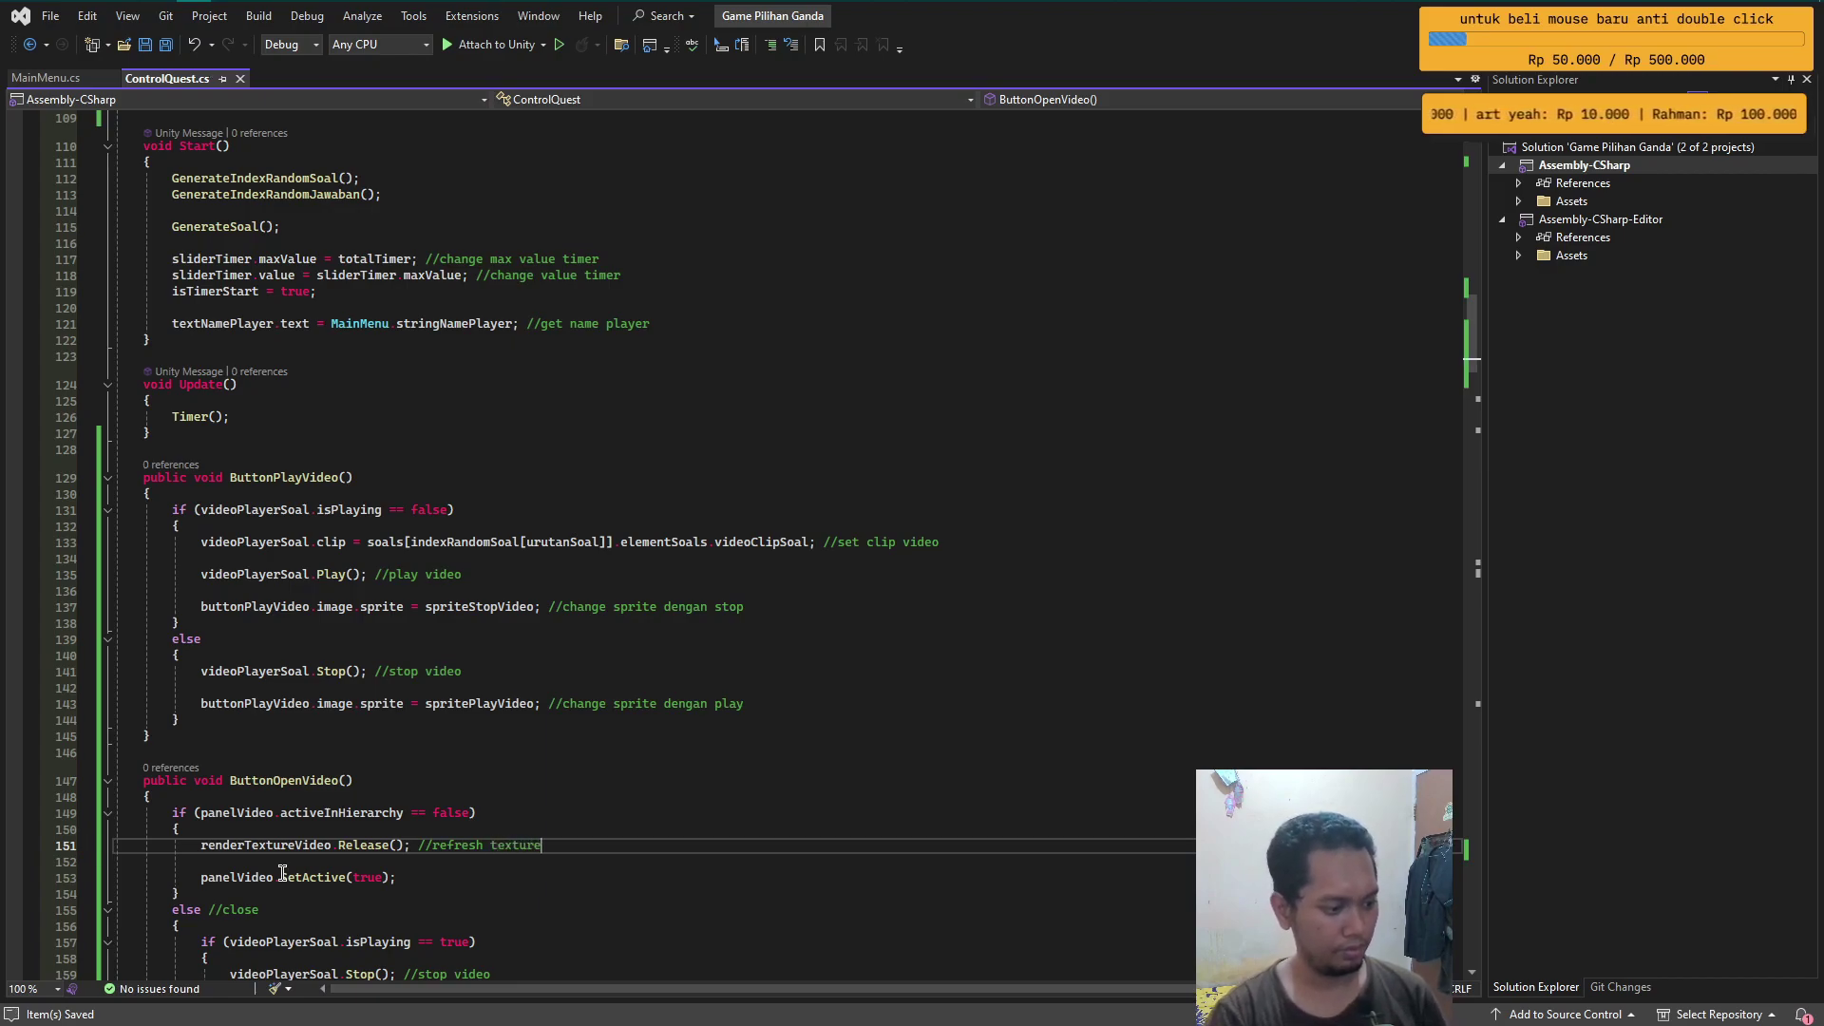
{"action": "scroll", "coordinate": [285, 874], "scroll_direction": "down", "scroll_amount": 4}
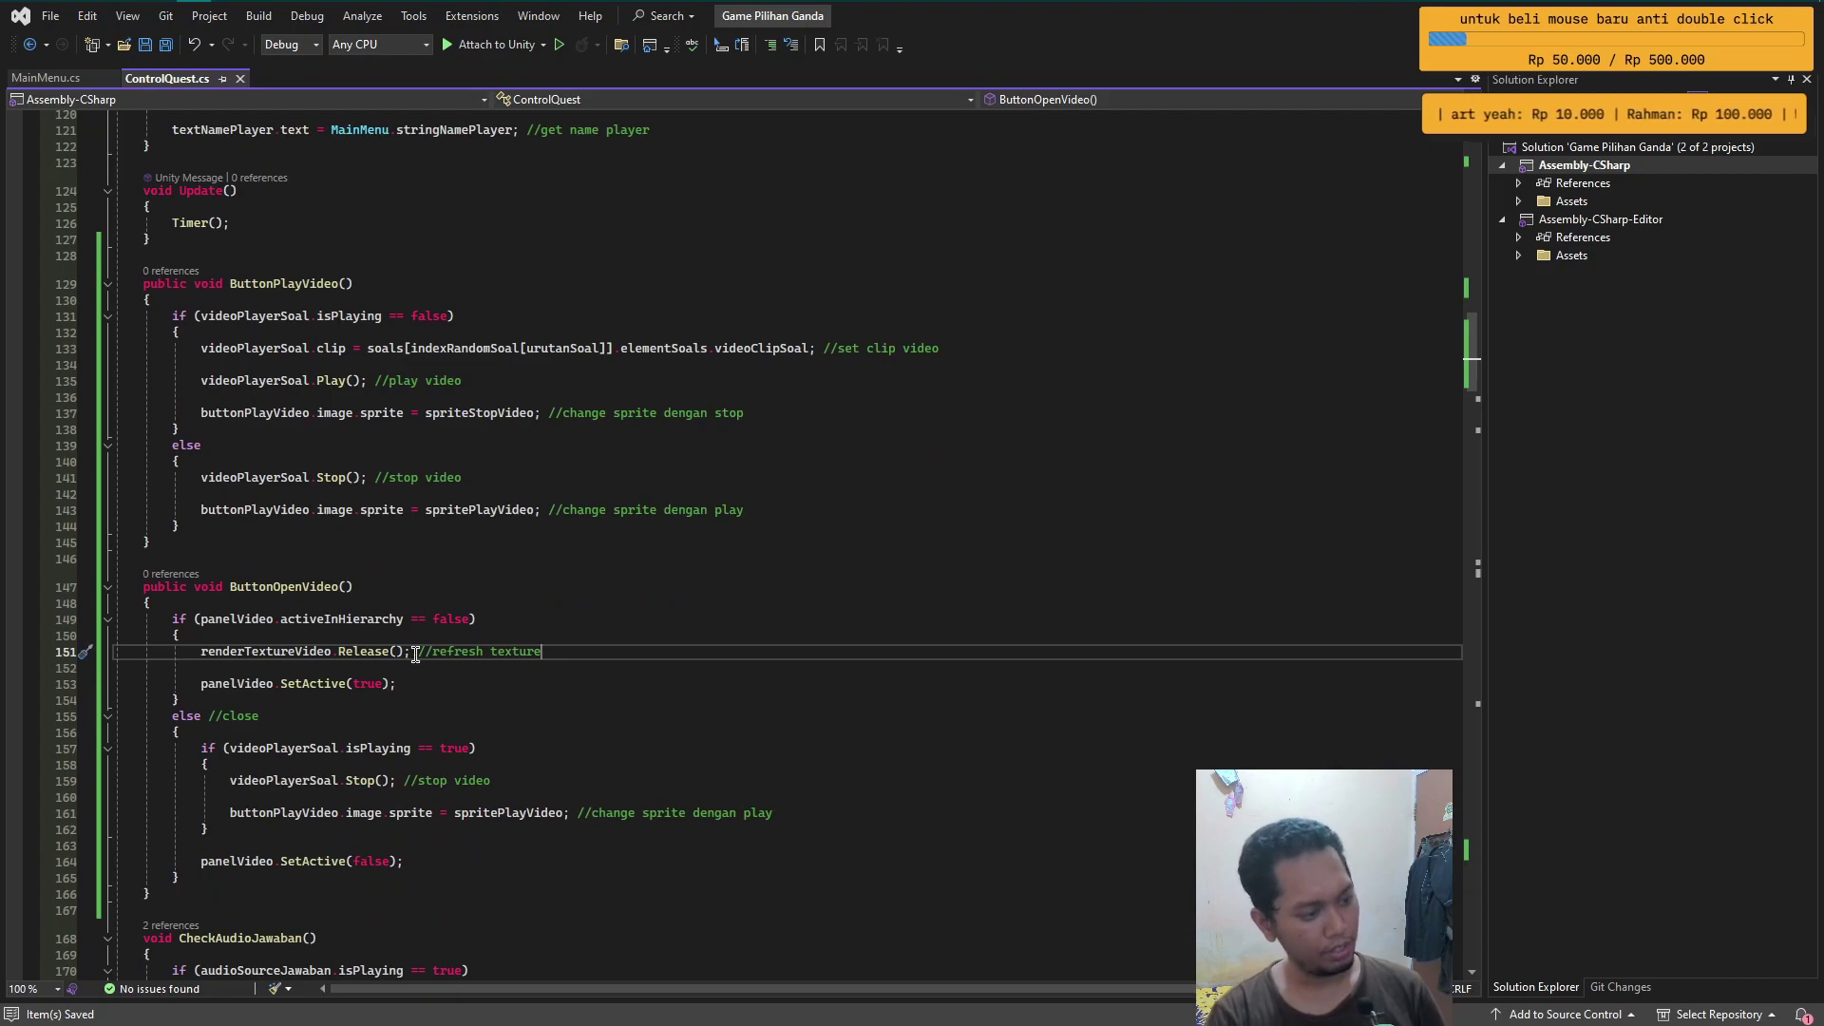
{"action": "scroll", "coordinate": [508, 750], "scroll_direction": "down", "scroll_amount": 4}
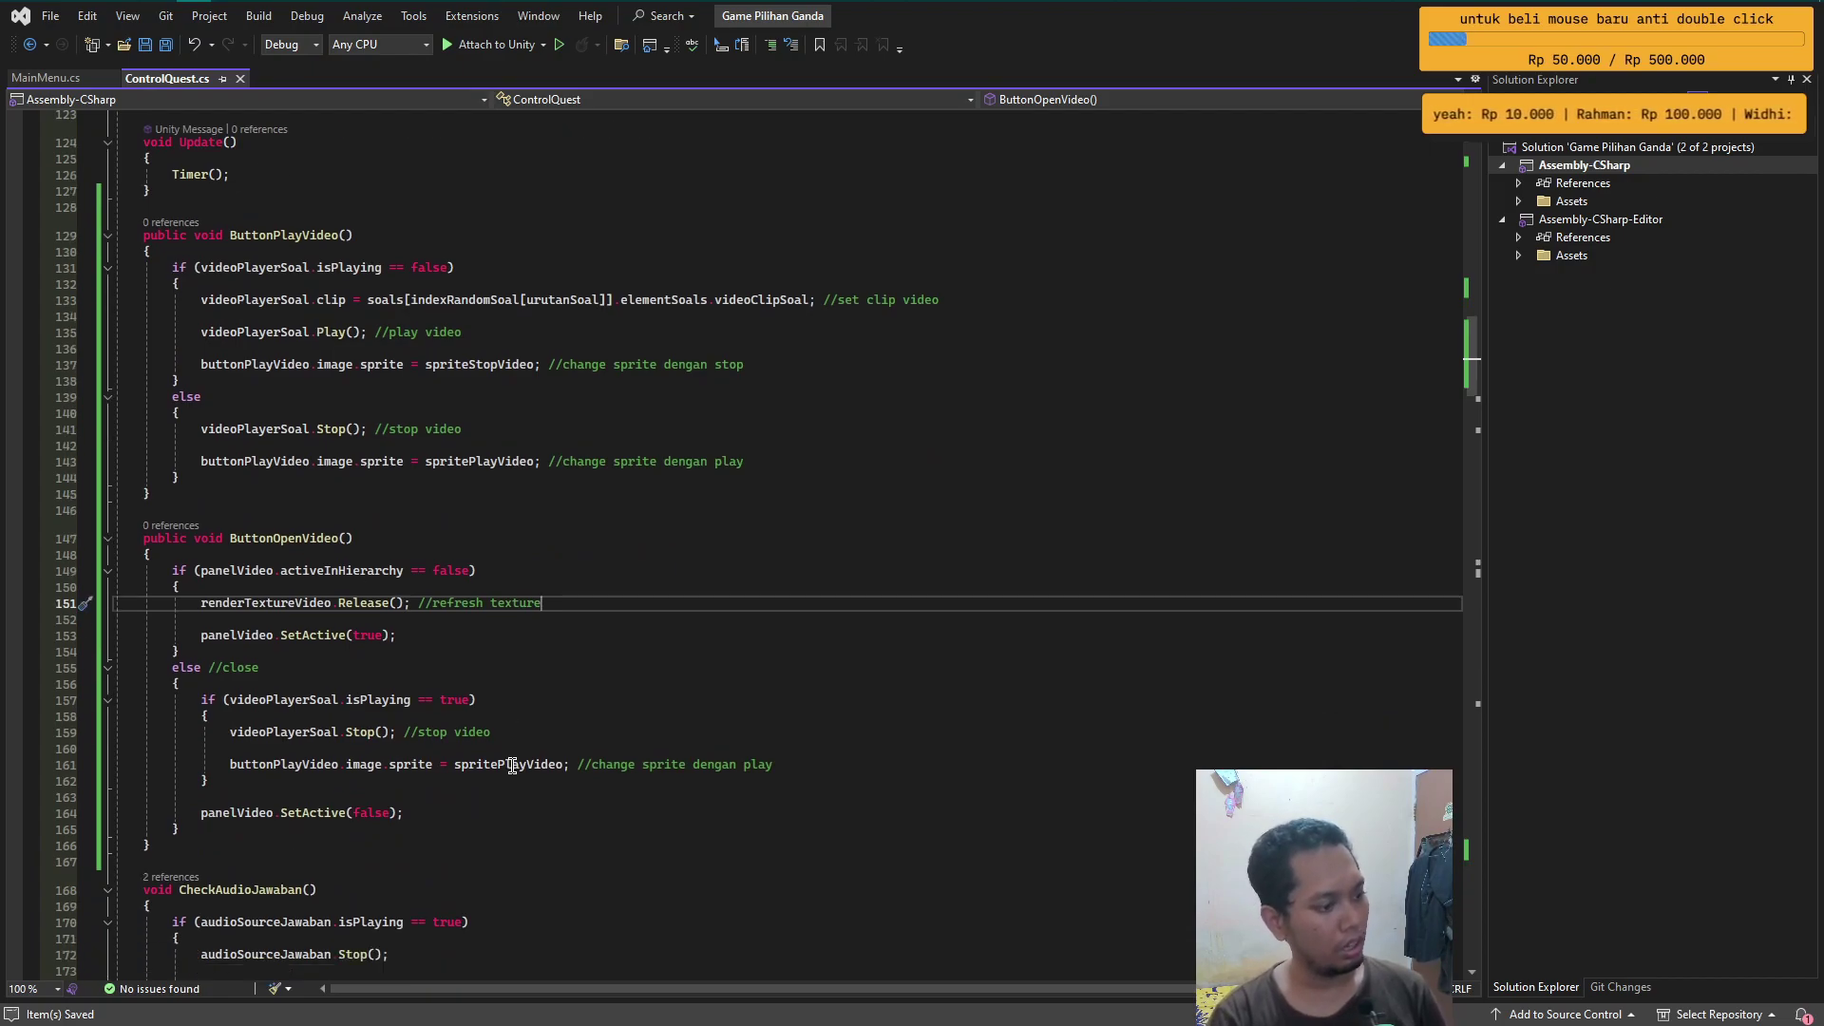
{"action": "scroll", "coordinate": [512, 766], "scroll_direction": "up", "scroll_amount": 4}
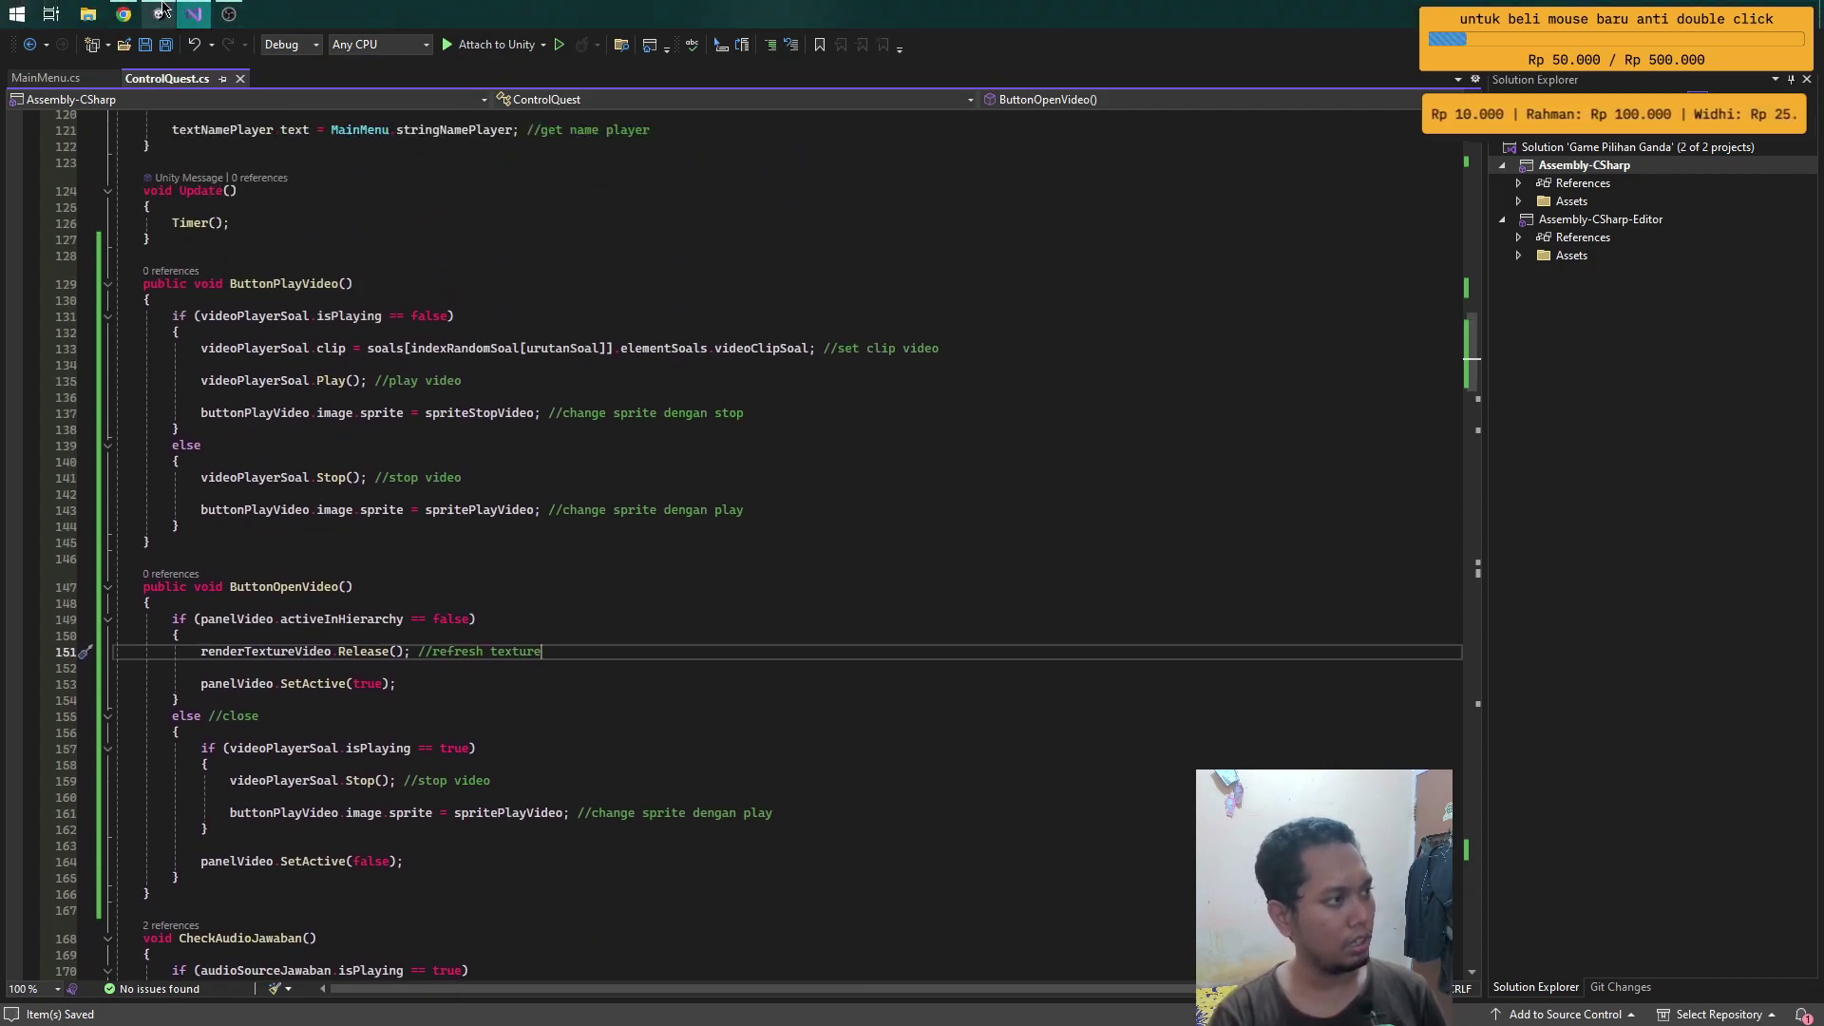
- On Script control soal, assign panel video to Panel Video and button play to Button Play Video
{"action": "left_click", "coordinate": [158, 12]}
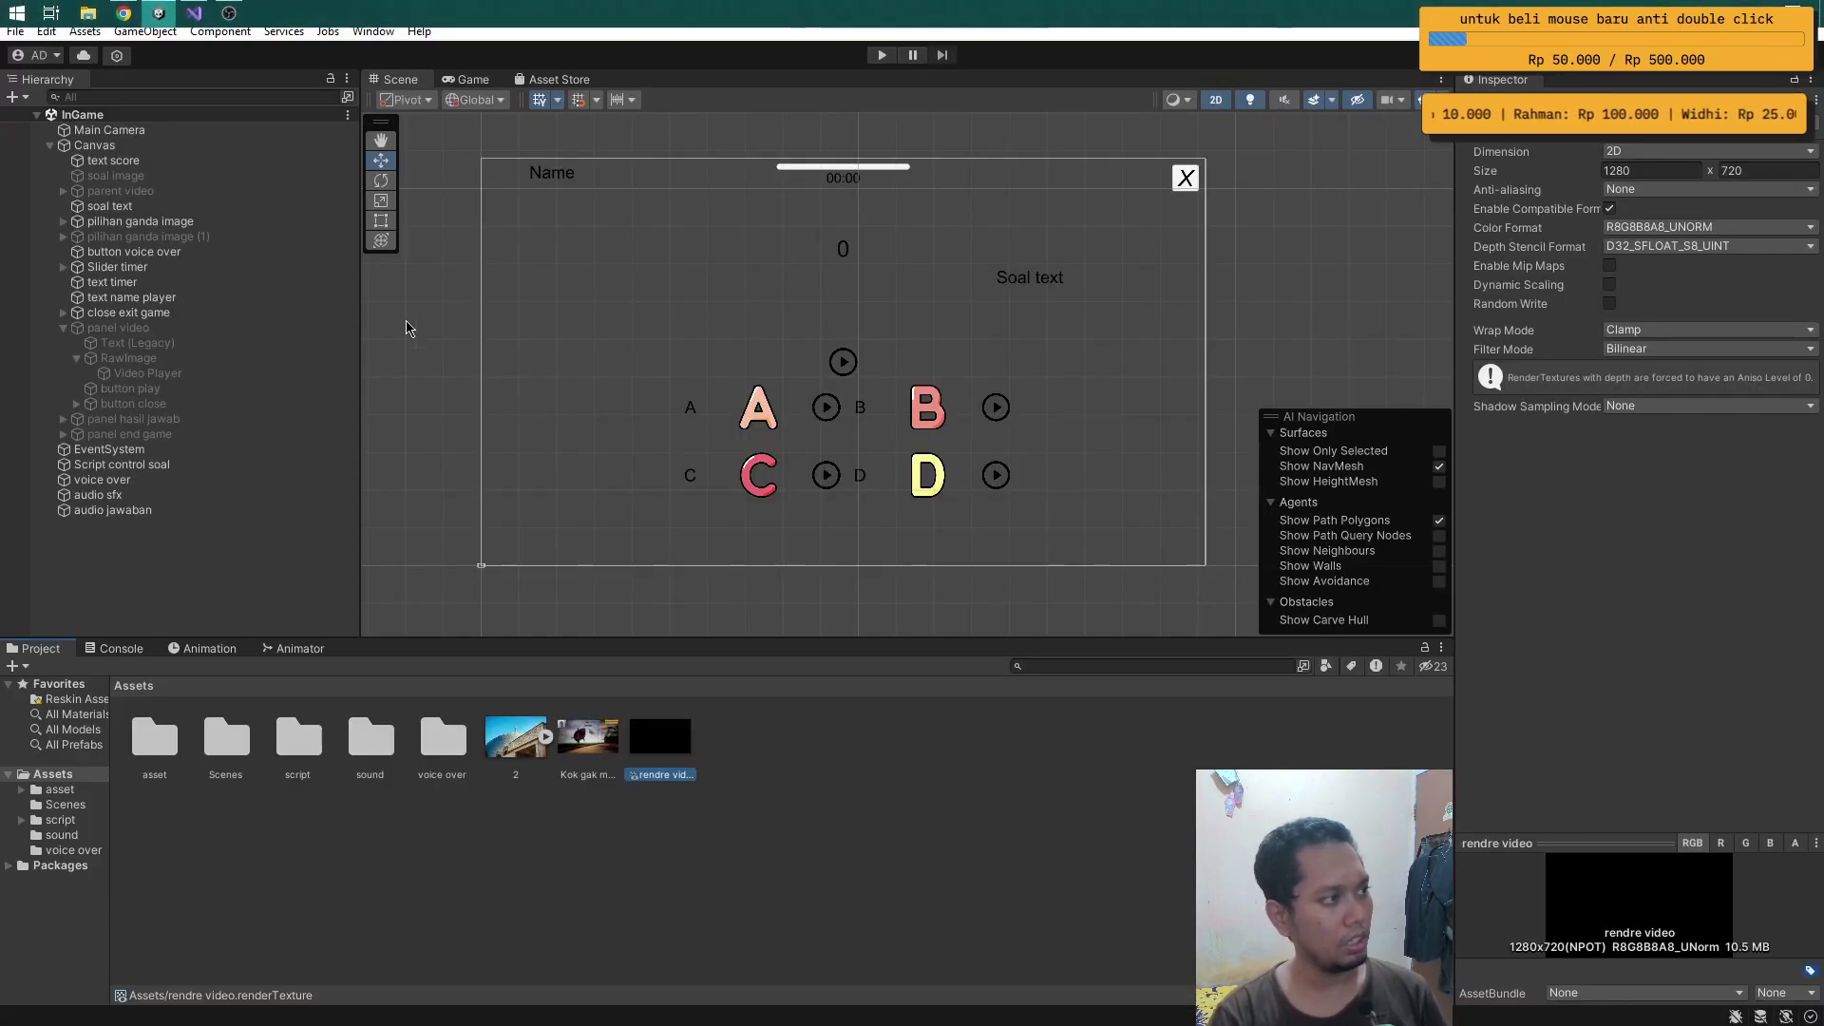
{"action": "left_click", "coordinate": [133, 465]}
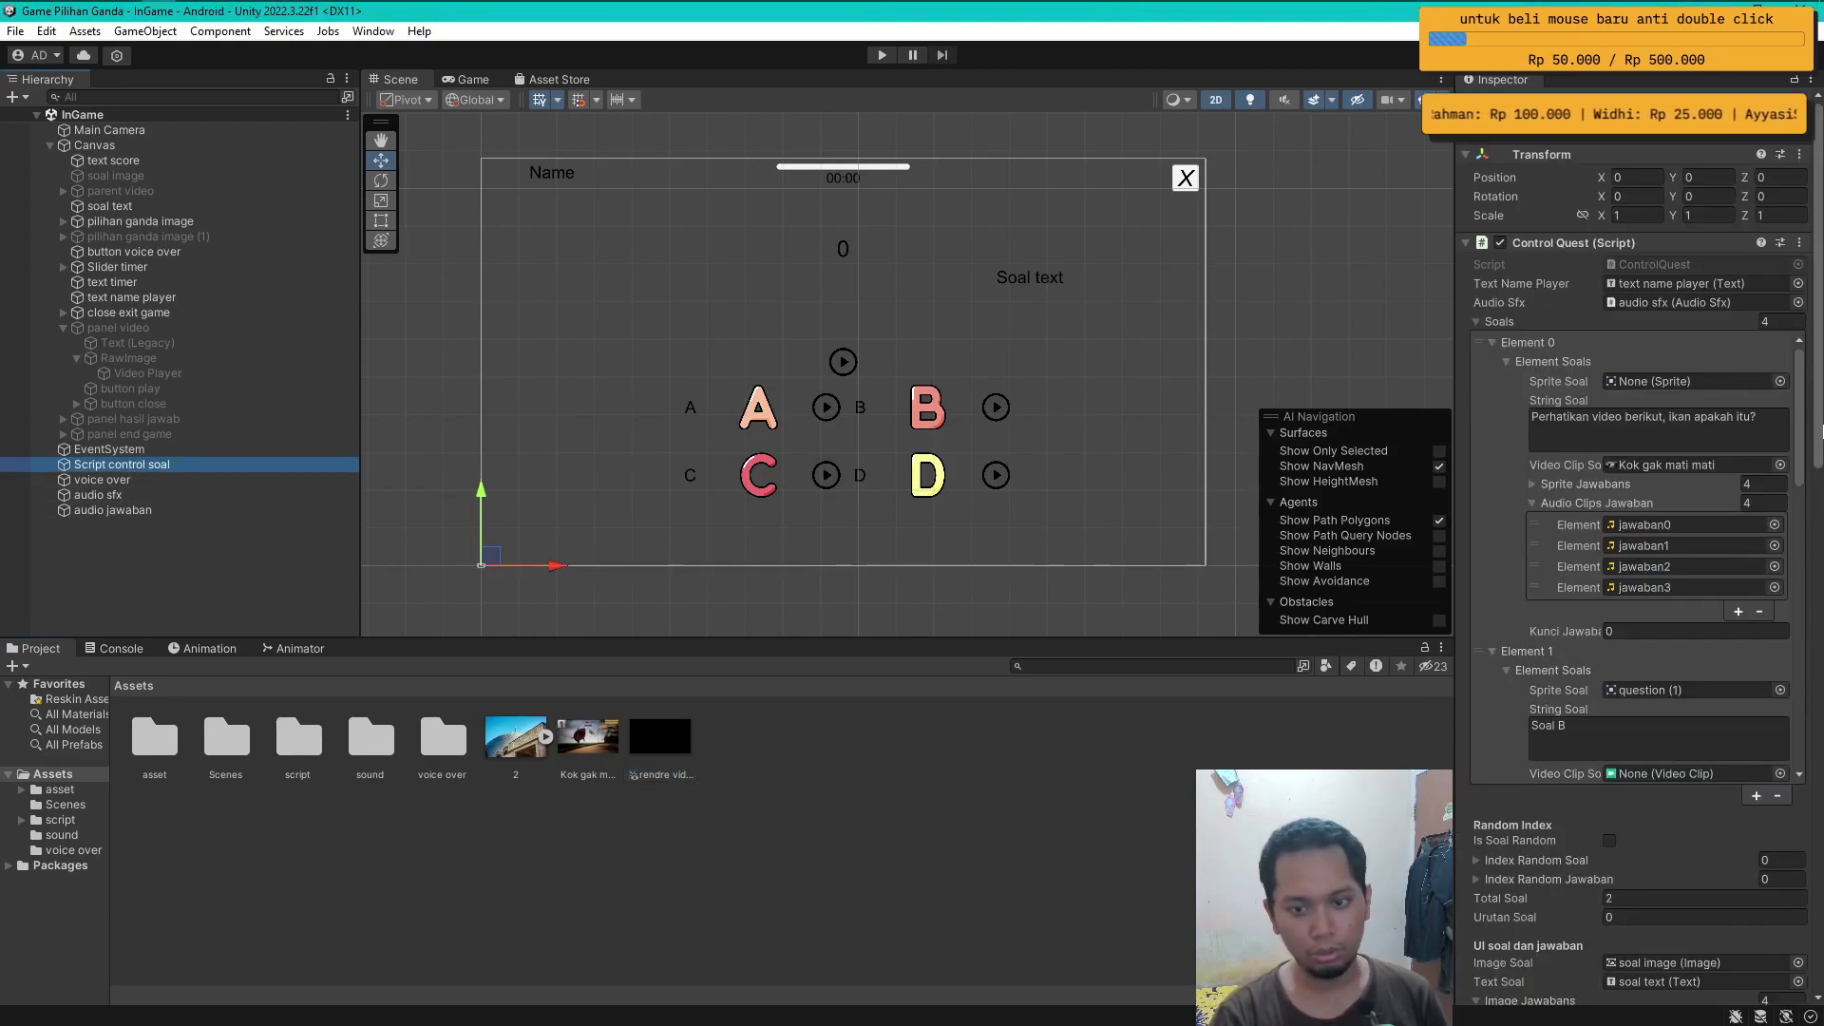
{"action": "left_click_drag", "start_coordinate": [1818, 463], "coordinate": [1817, 933]}
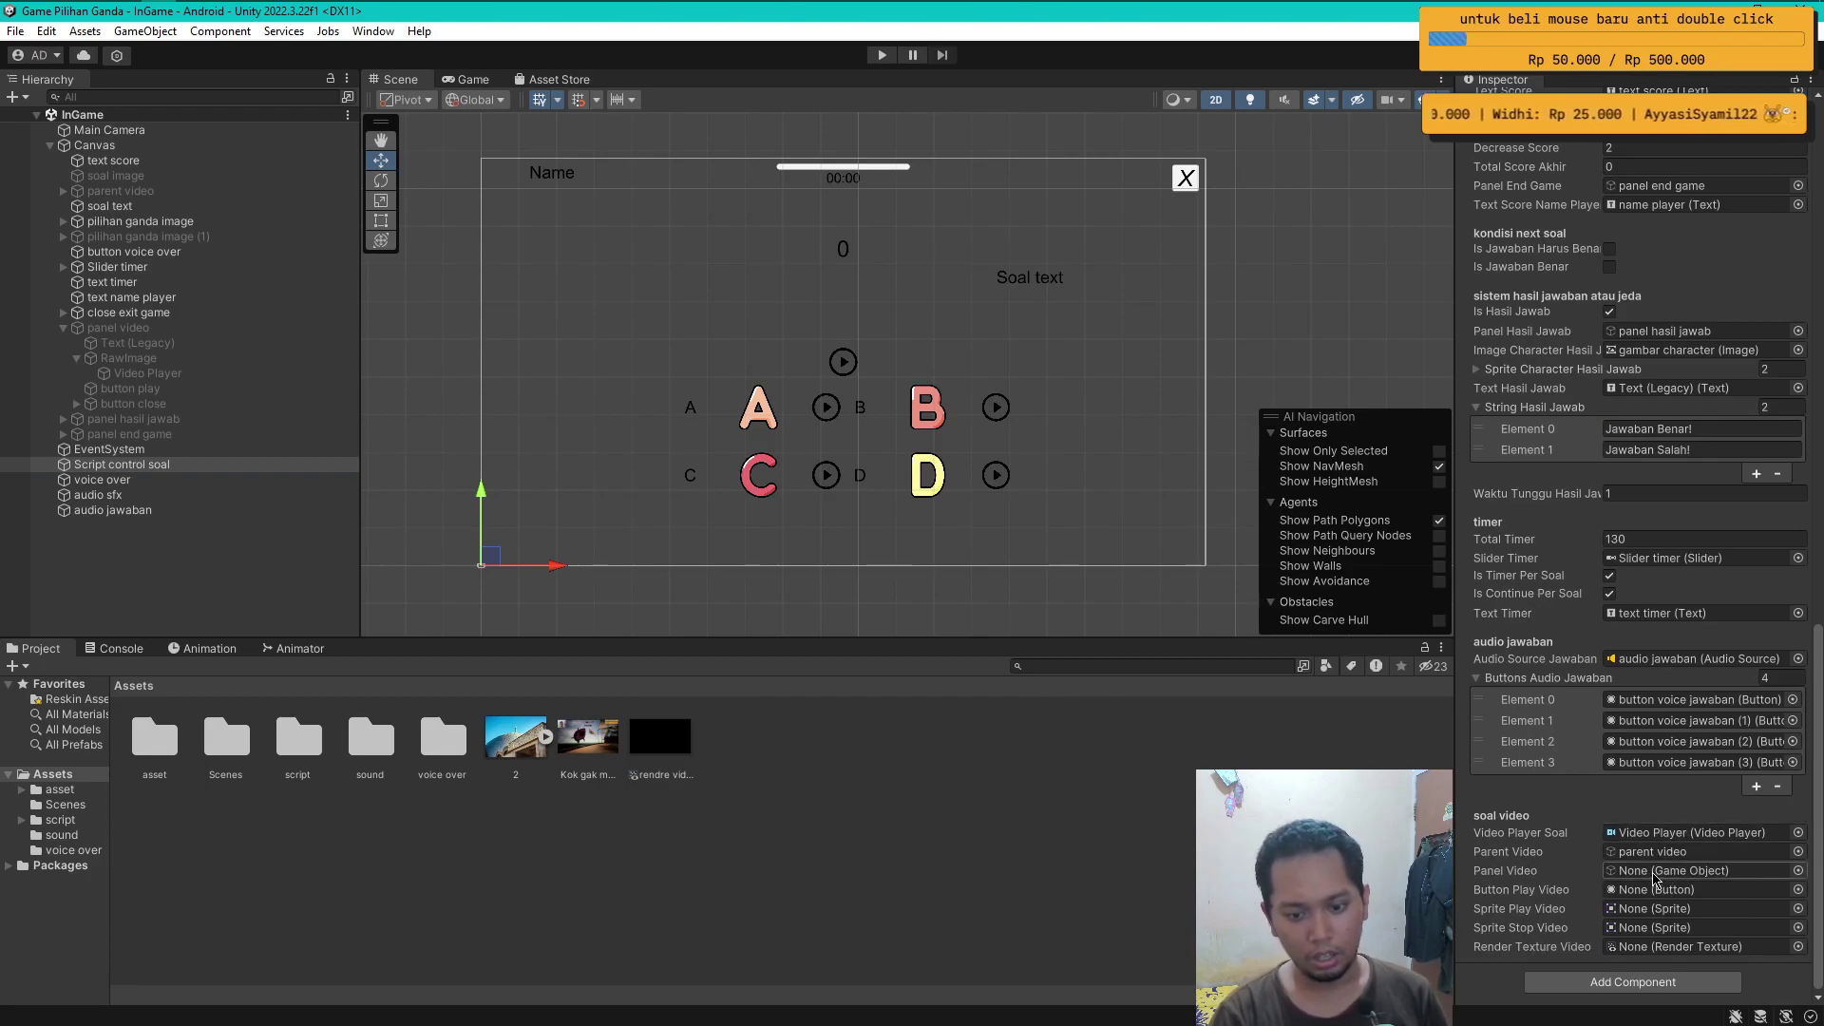
{"action": "mouse_move", "coordinate": [118, 327]}
{"action": "left_mouse_down"}
{"action": "mouse_move", "coordinate": [1582, 970]}
{"action": "mouse_move", "coordinate": [1658, 870]}
{"action": "left_mouse_up"}
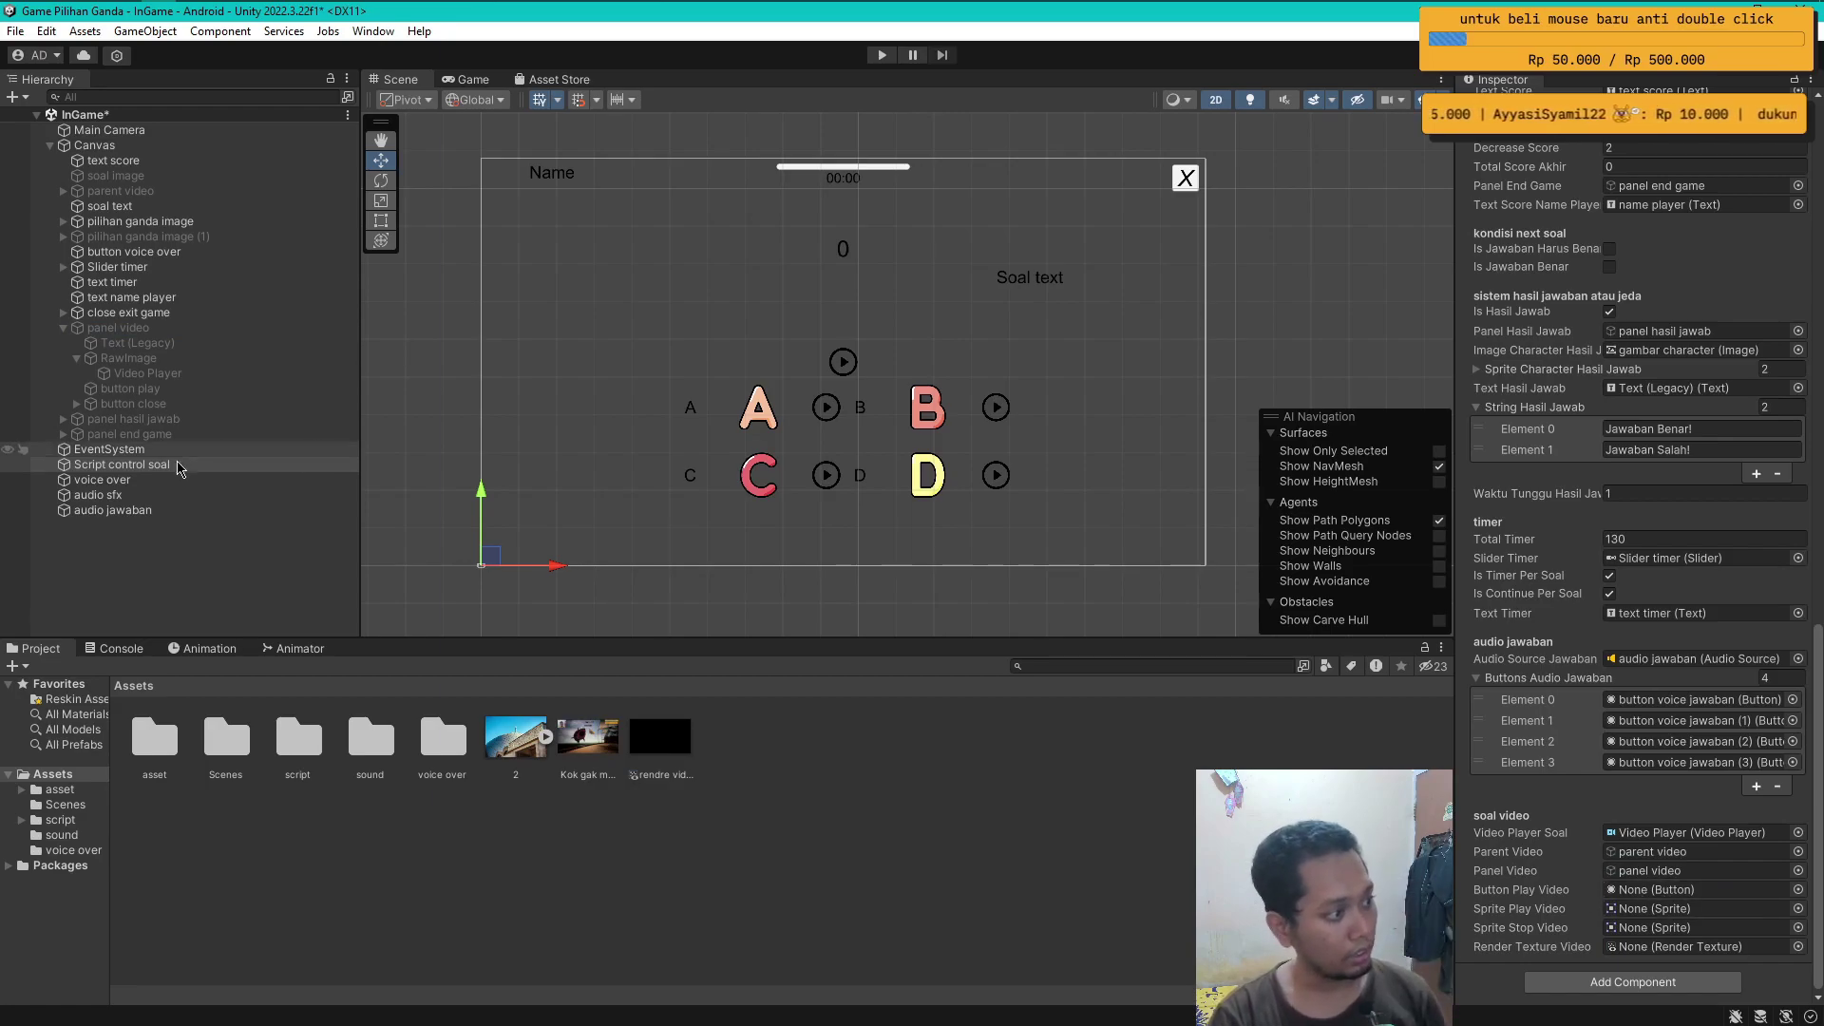
{"action": "left_click_drag", "start_coordinate": [118, 388], "coordinate": [1653, 893]}
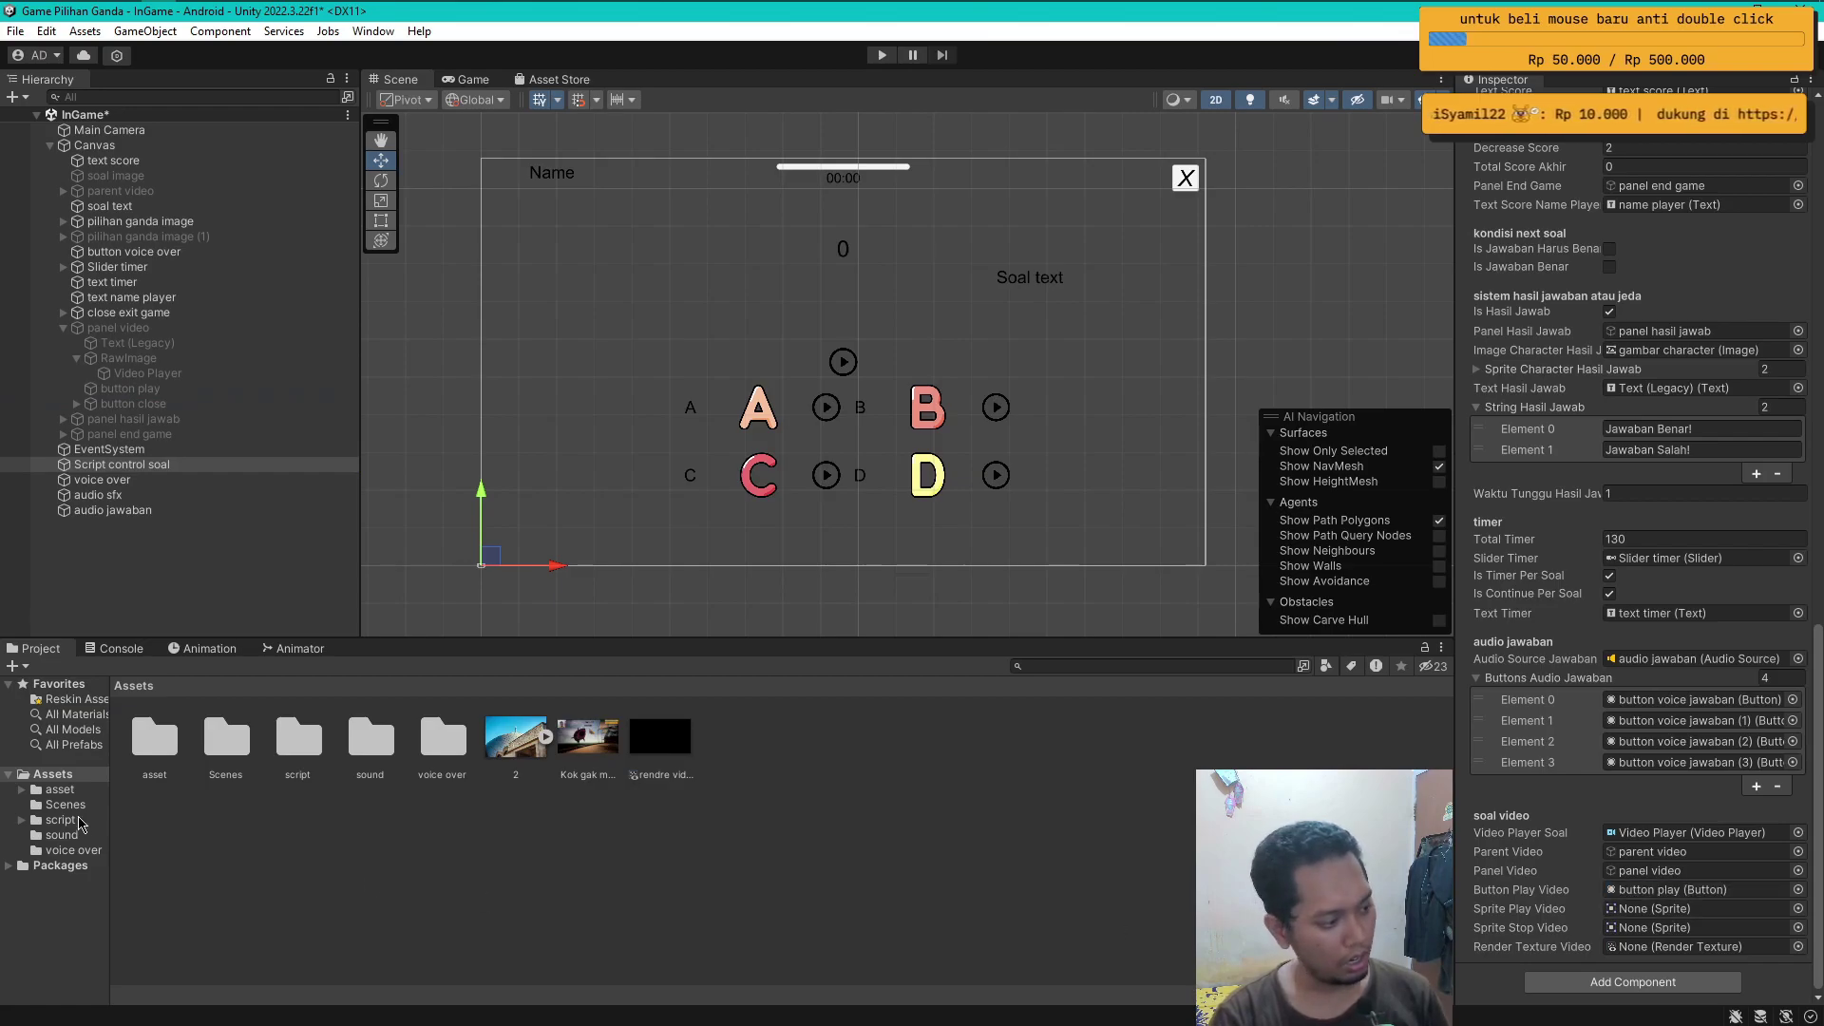
- Set Sprite Play Video to video play, Sprite Stop Video to video stop button, and Render Texture Video to rendre video
{"action": "left_click", "coordinate": [59, 790]}
{"action": "left_click_drag", "start_coordinate": [1117, 760], "coordinate": [1650, 908]}
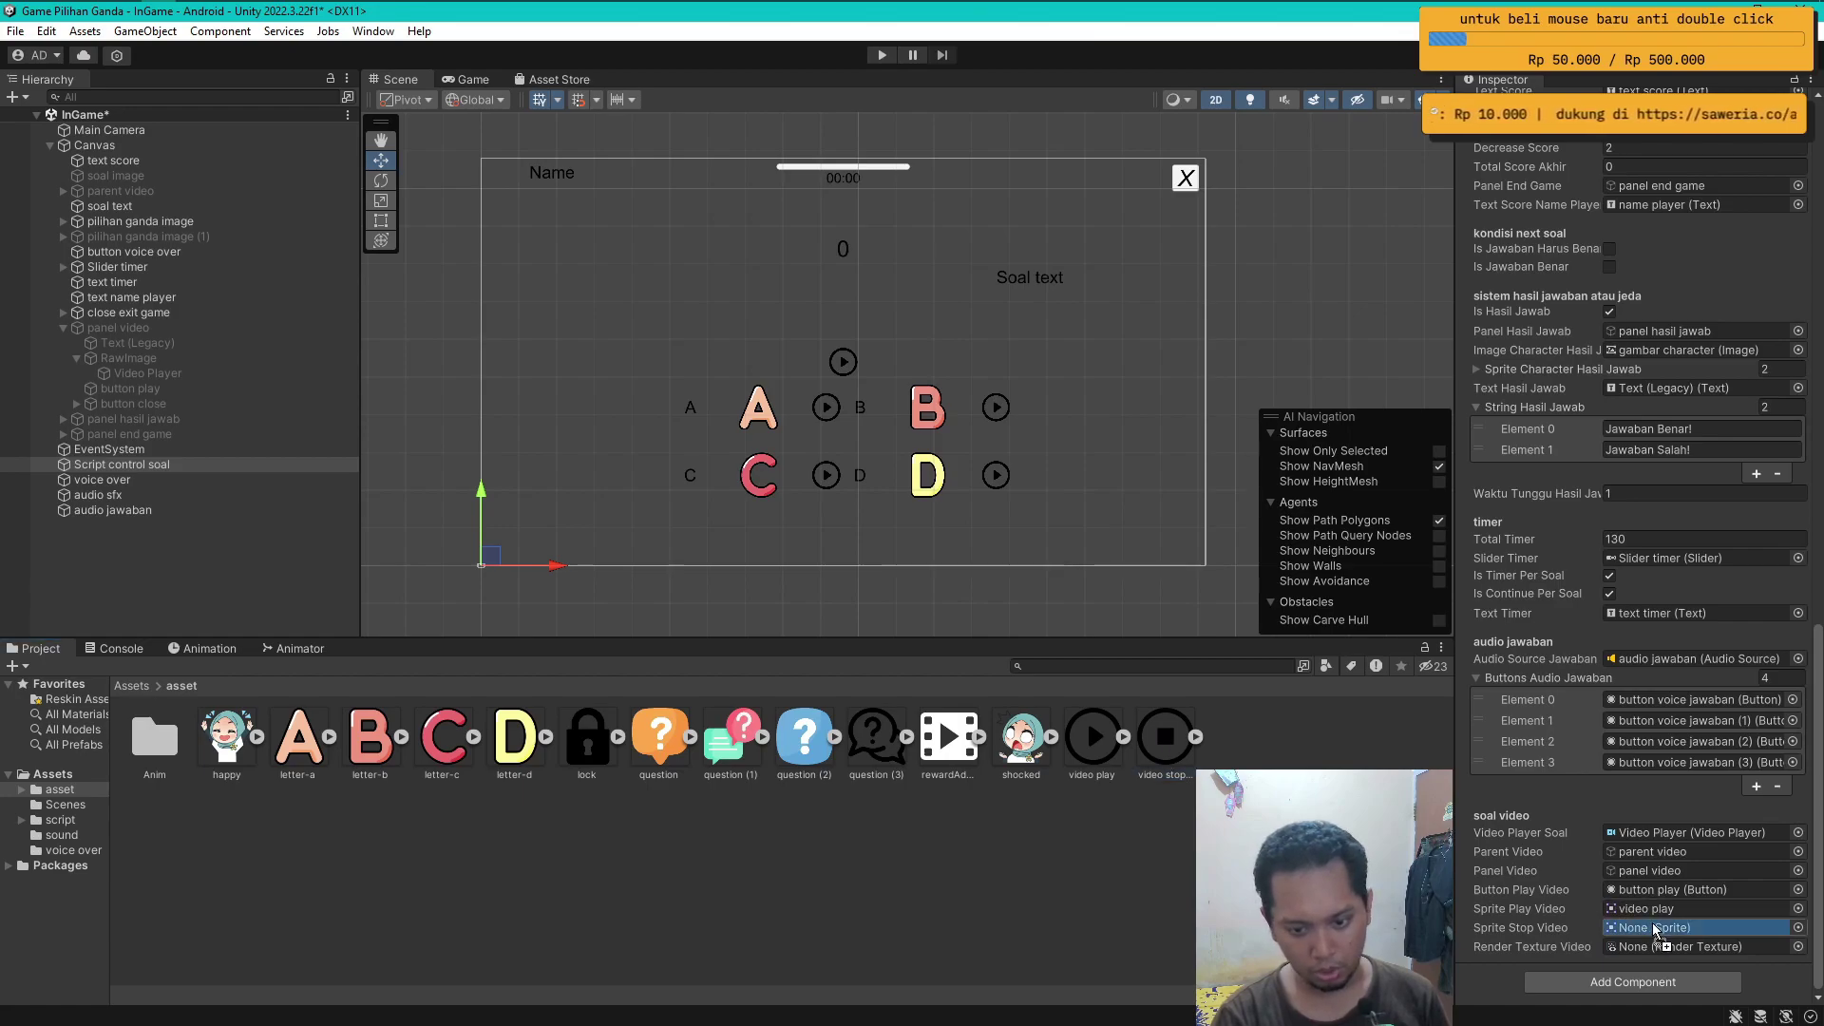
{"action": "left_click_drag", "start_coordinate": [1168, 753], "coordinate": [1672, 928]}
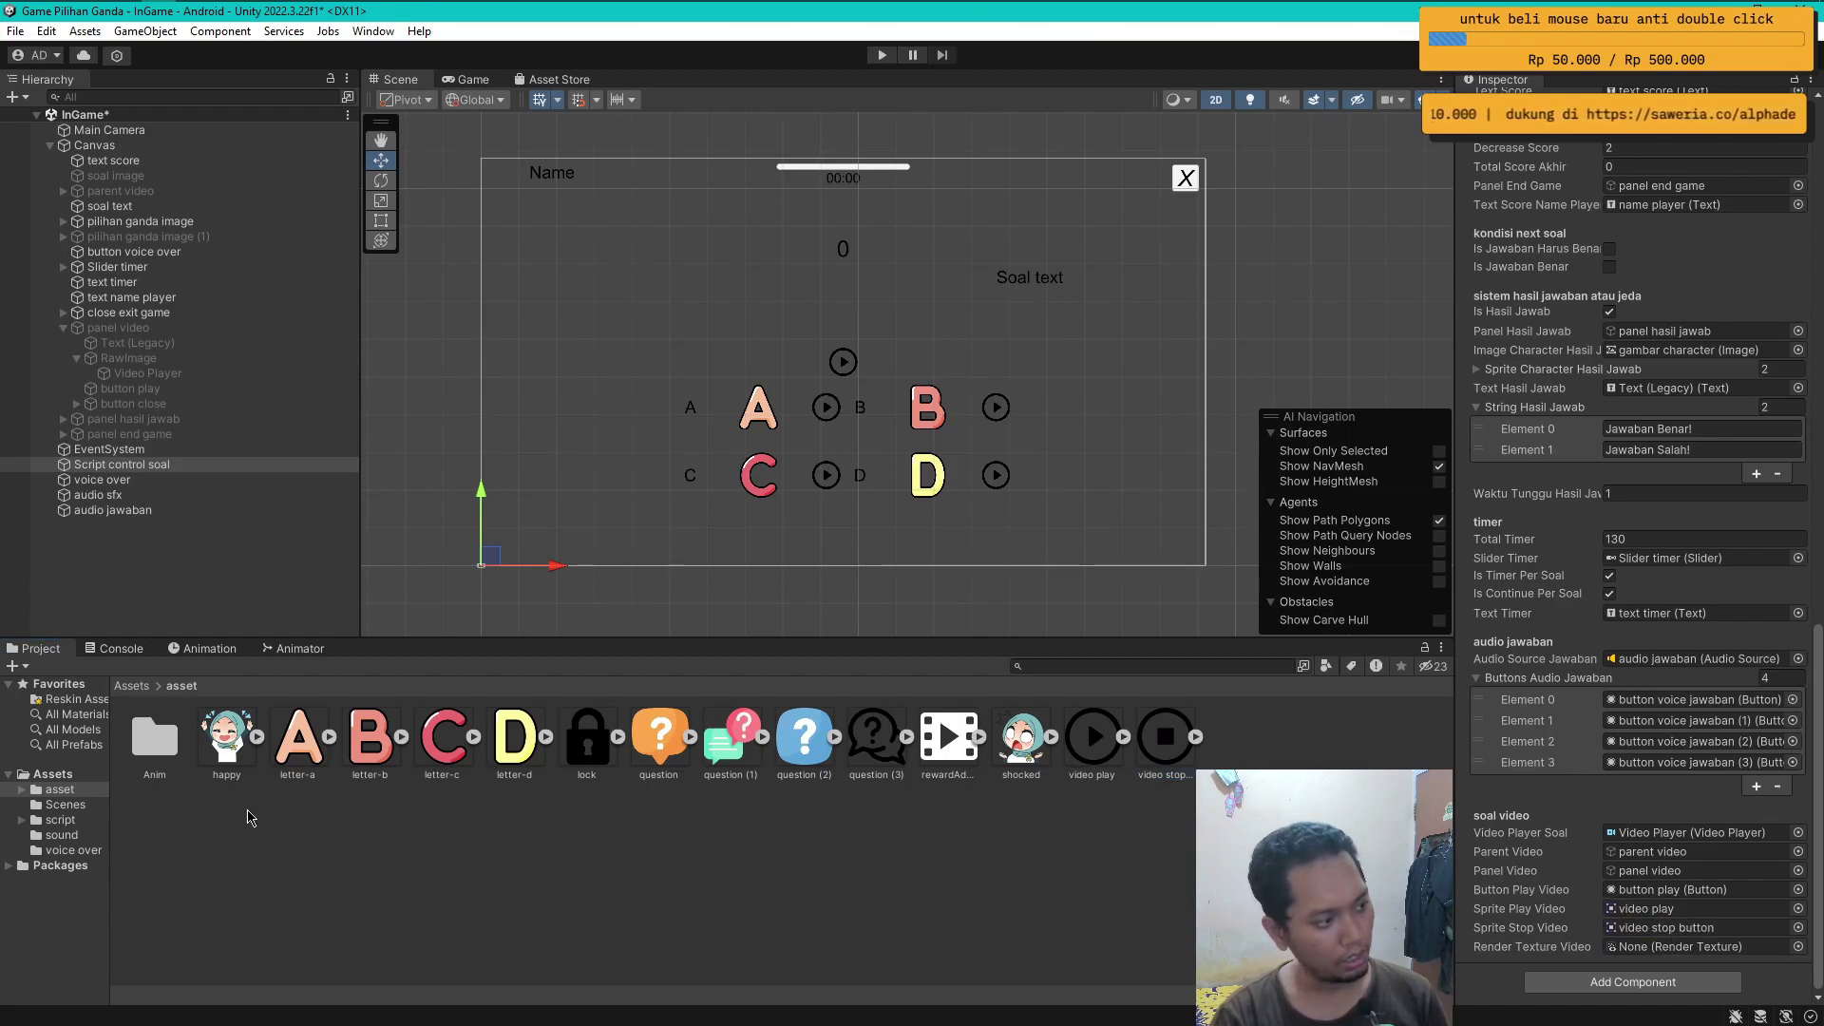
{"action": "left_click", "coordinate": [73, 777]}
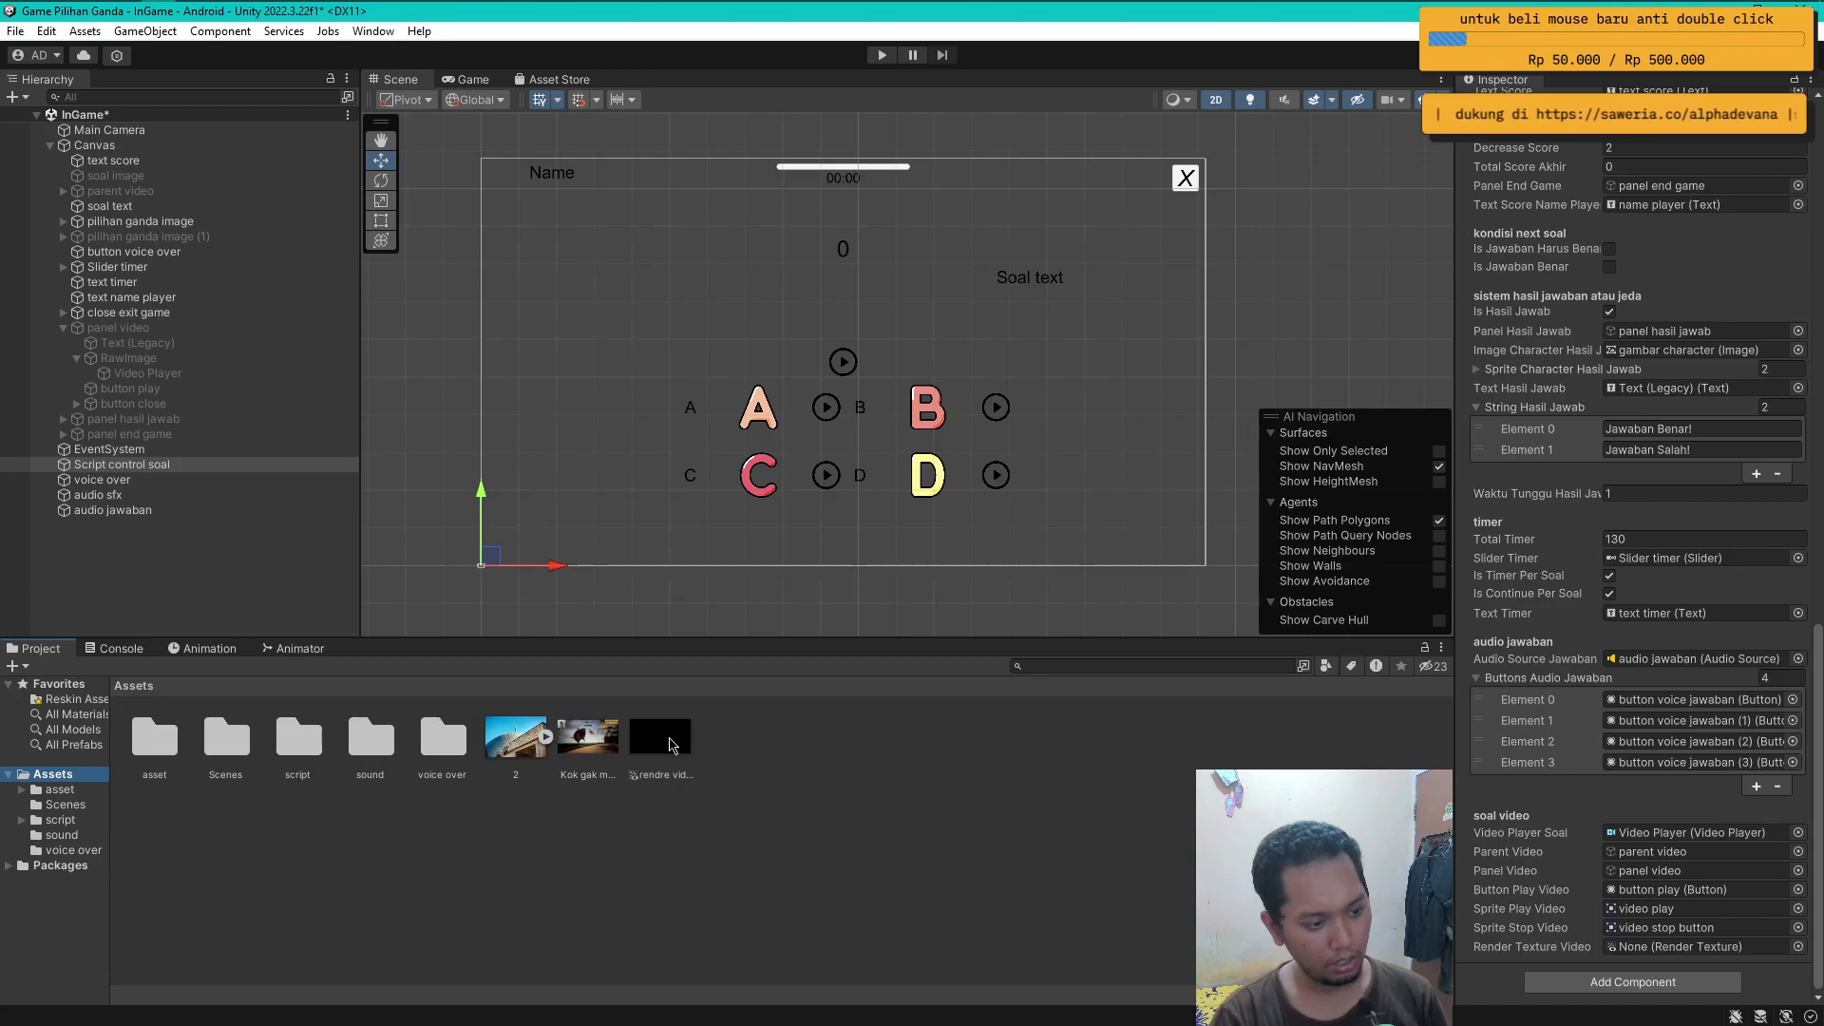
{"action": "left_click_drag", "start_coordinate": [686, 753], "coordinate": [1461, 951]}
{"action": "left_click_drag", "start_coordinate": [1659, 954], "coordinate": [1658, 955]}
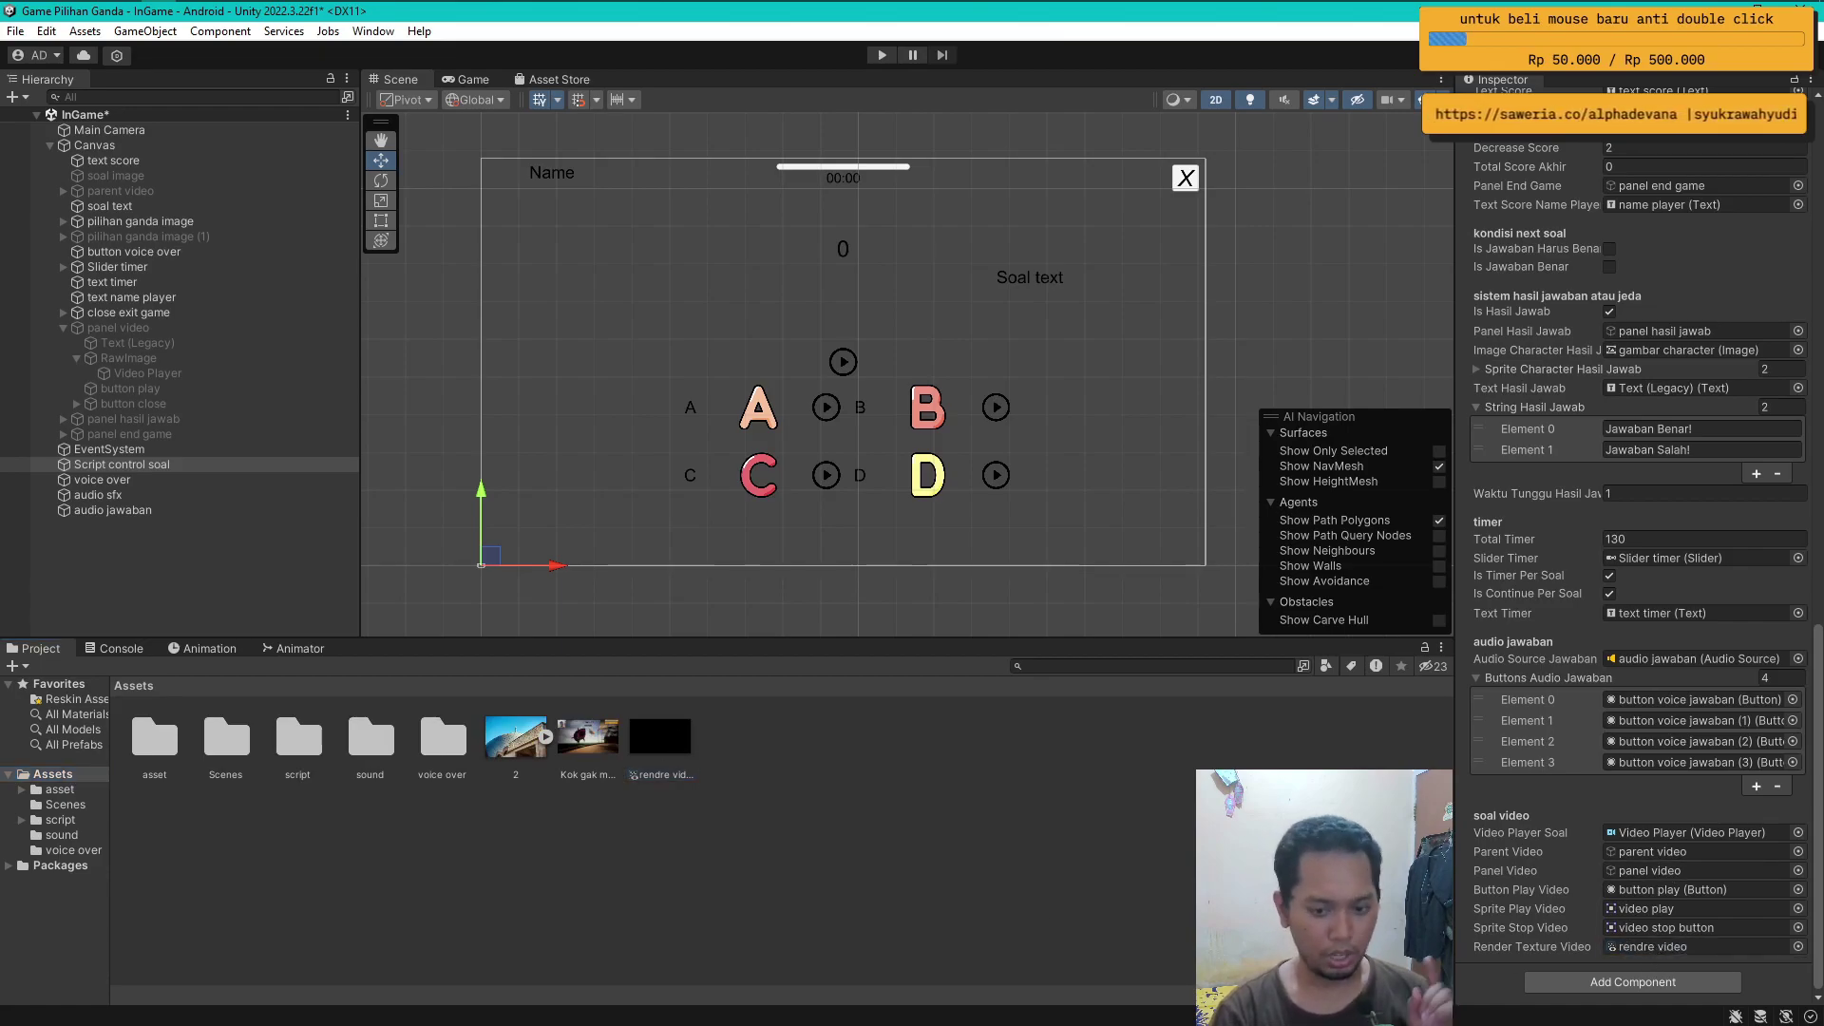
- Add an On Click entry to button close calling ControlQuest.ButtonOpenVideo on Script control soal
{"action": "left_click", "coordinate": [169, 406]}
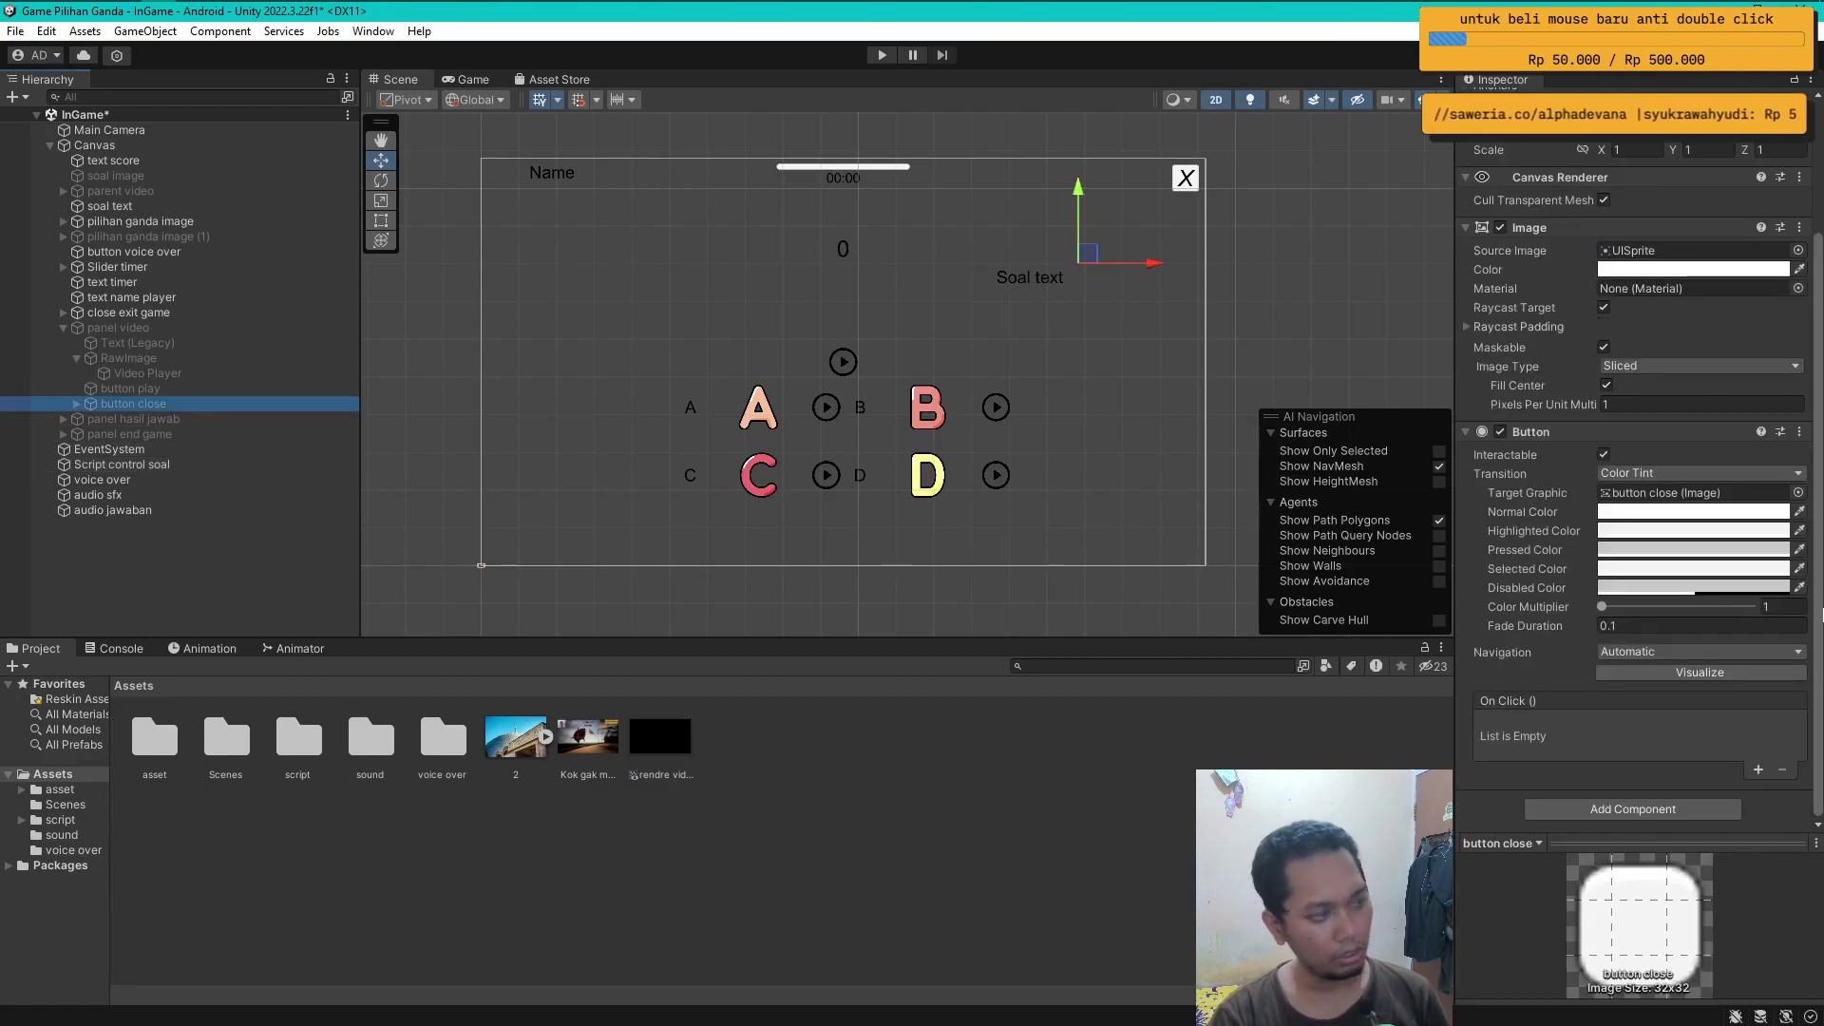
{"action": "left_click", "coordinate": [1758, 771]}
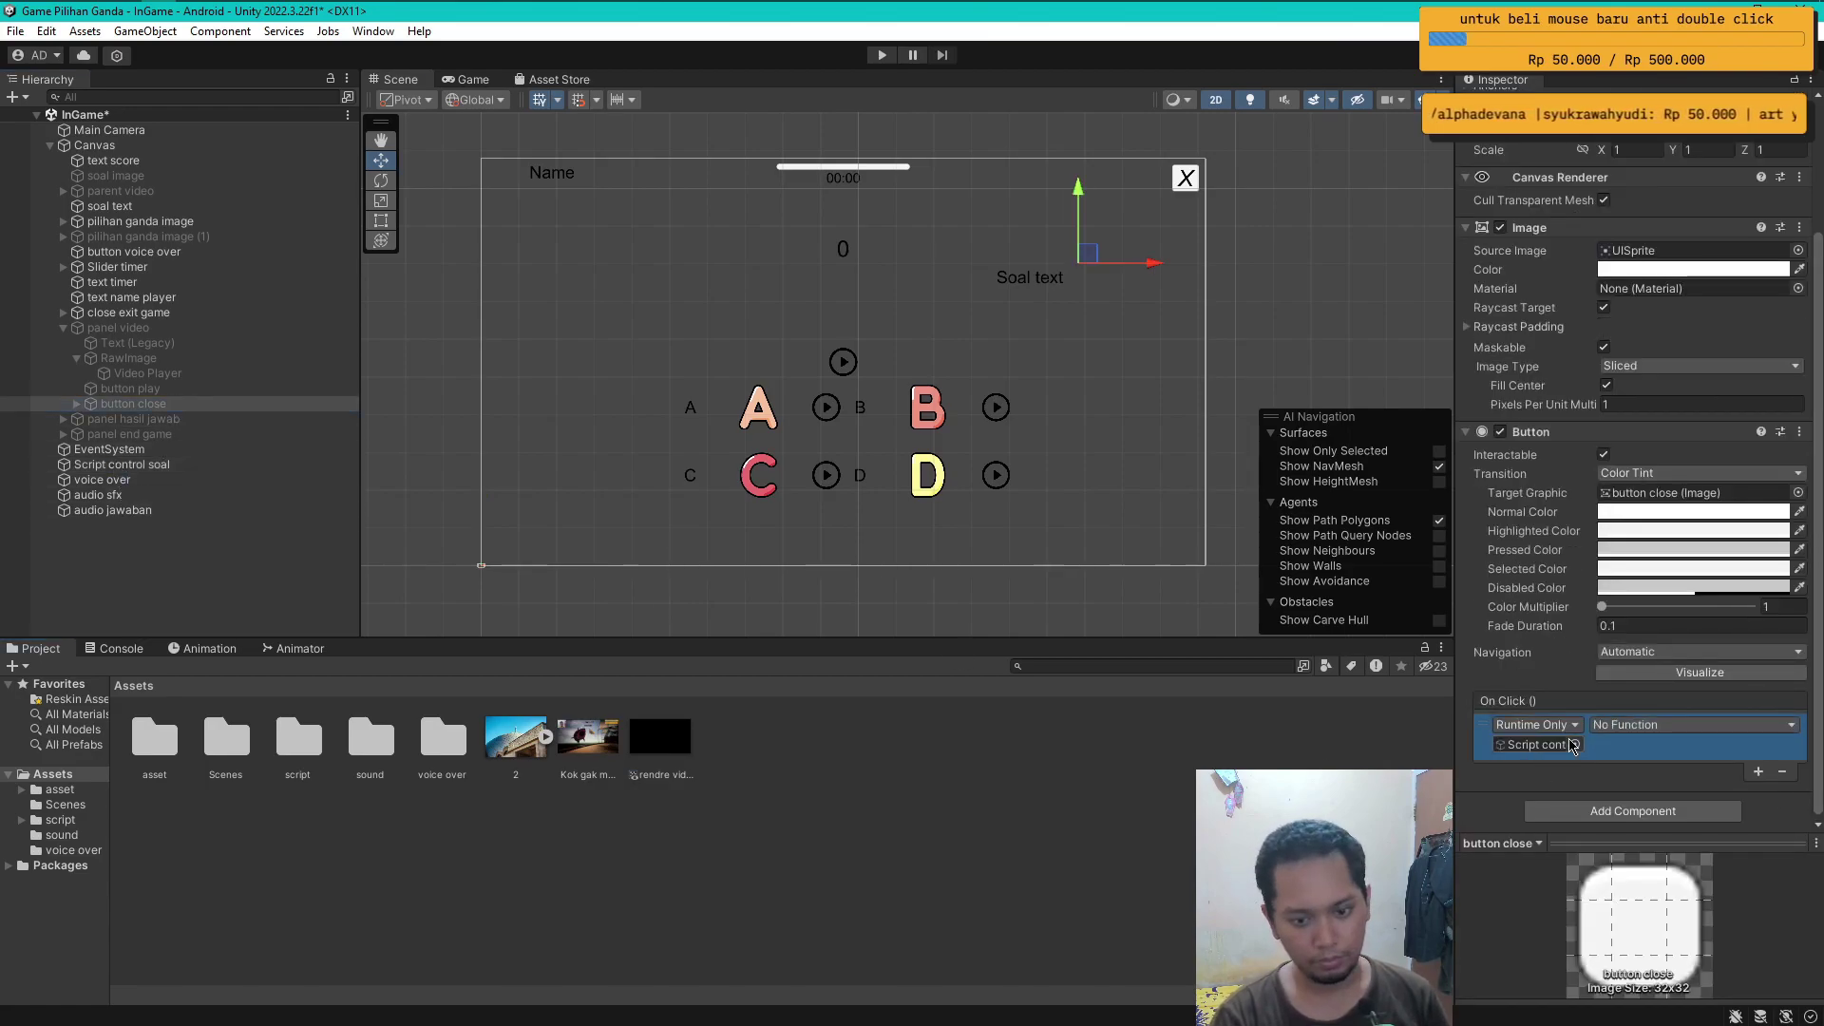
{"action": "left_click", "coordinate": [1691, 724]}
{"action": "mouse_move", "coordinate": [1670, 817]}
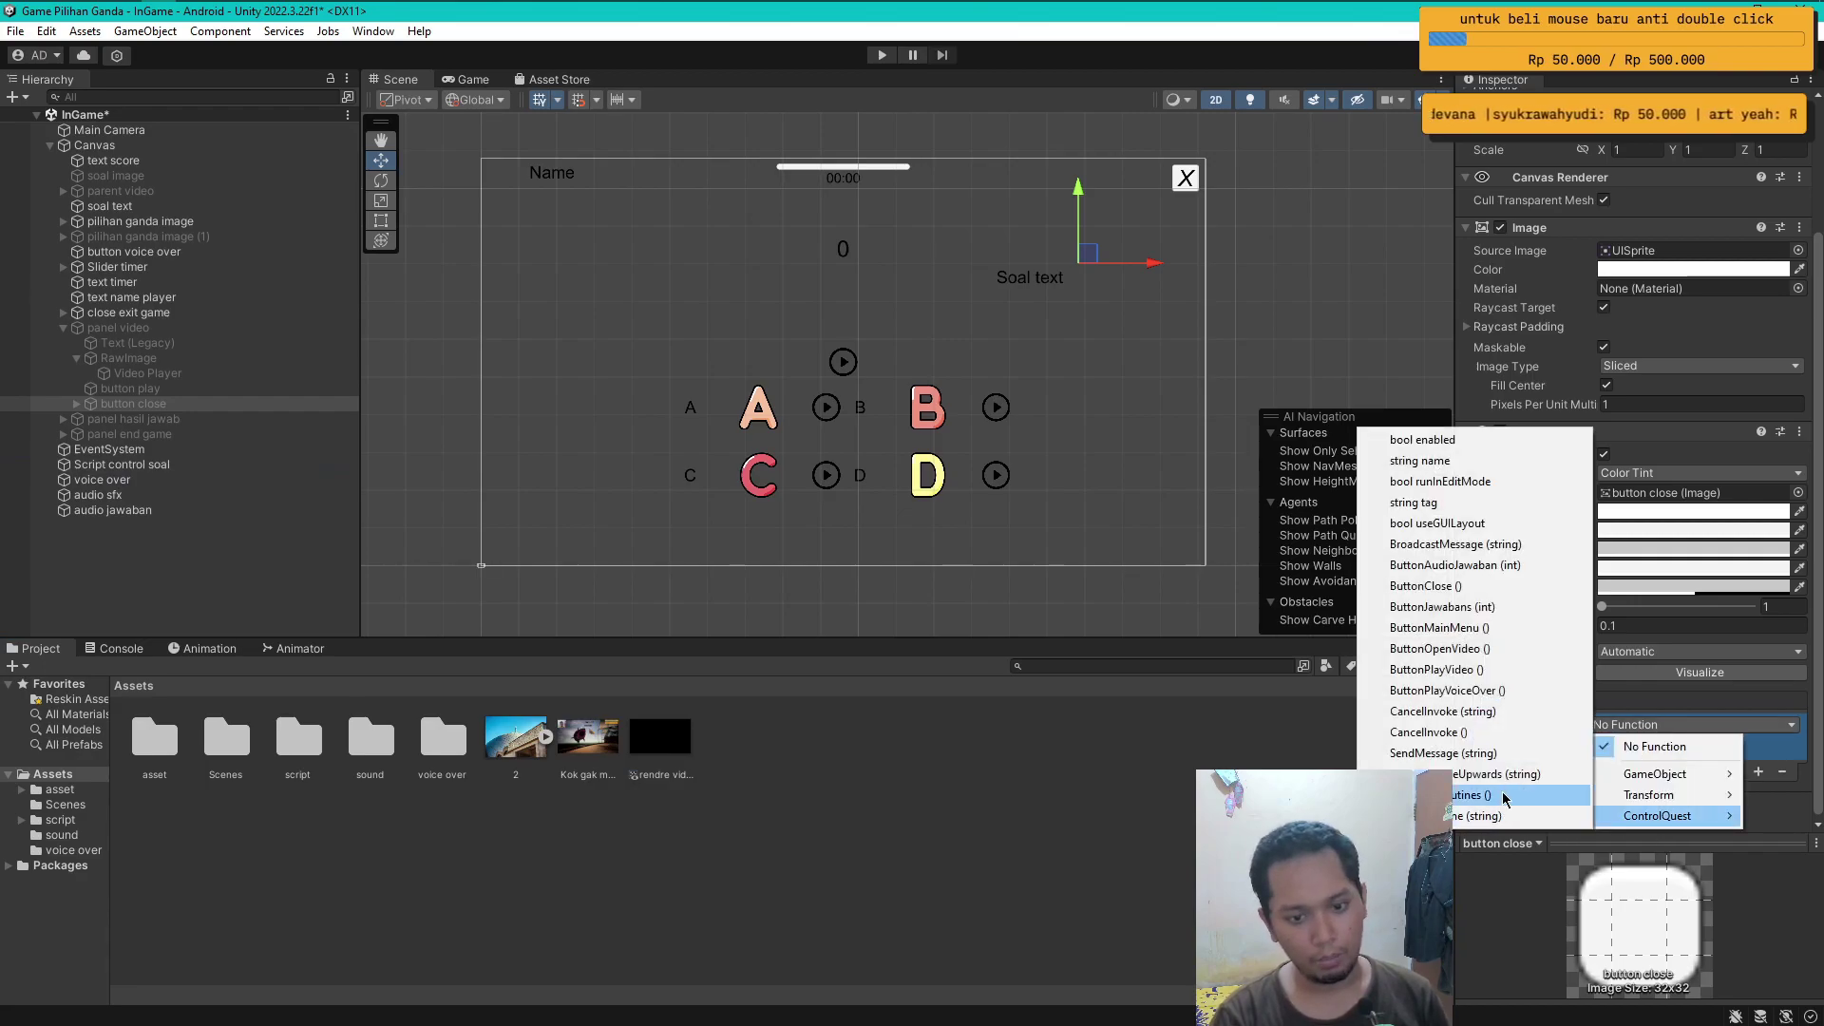
{"action": "left_click", "coordinate": [1473, 650]}
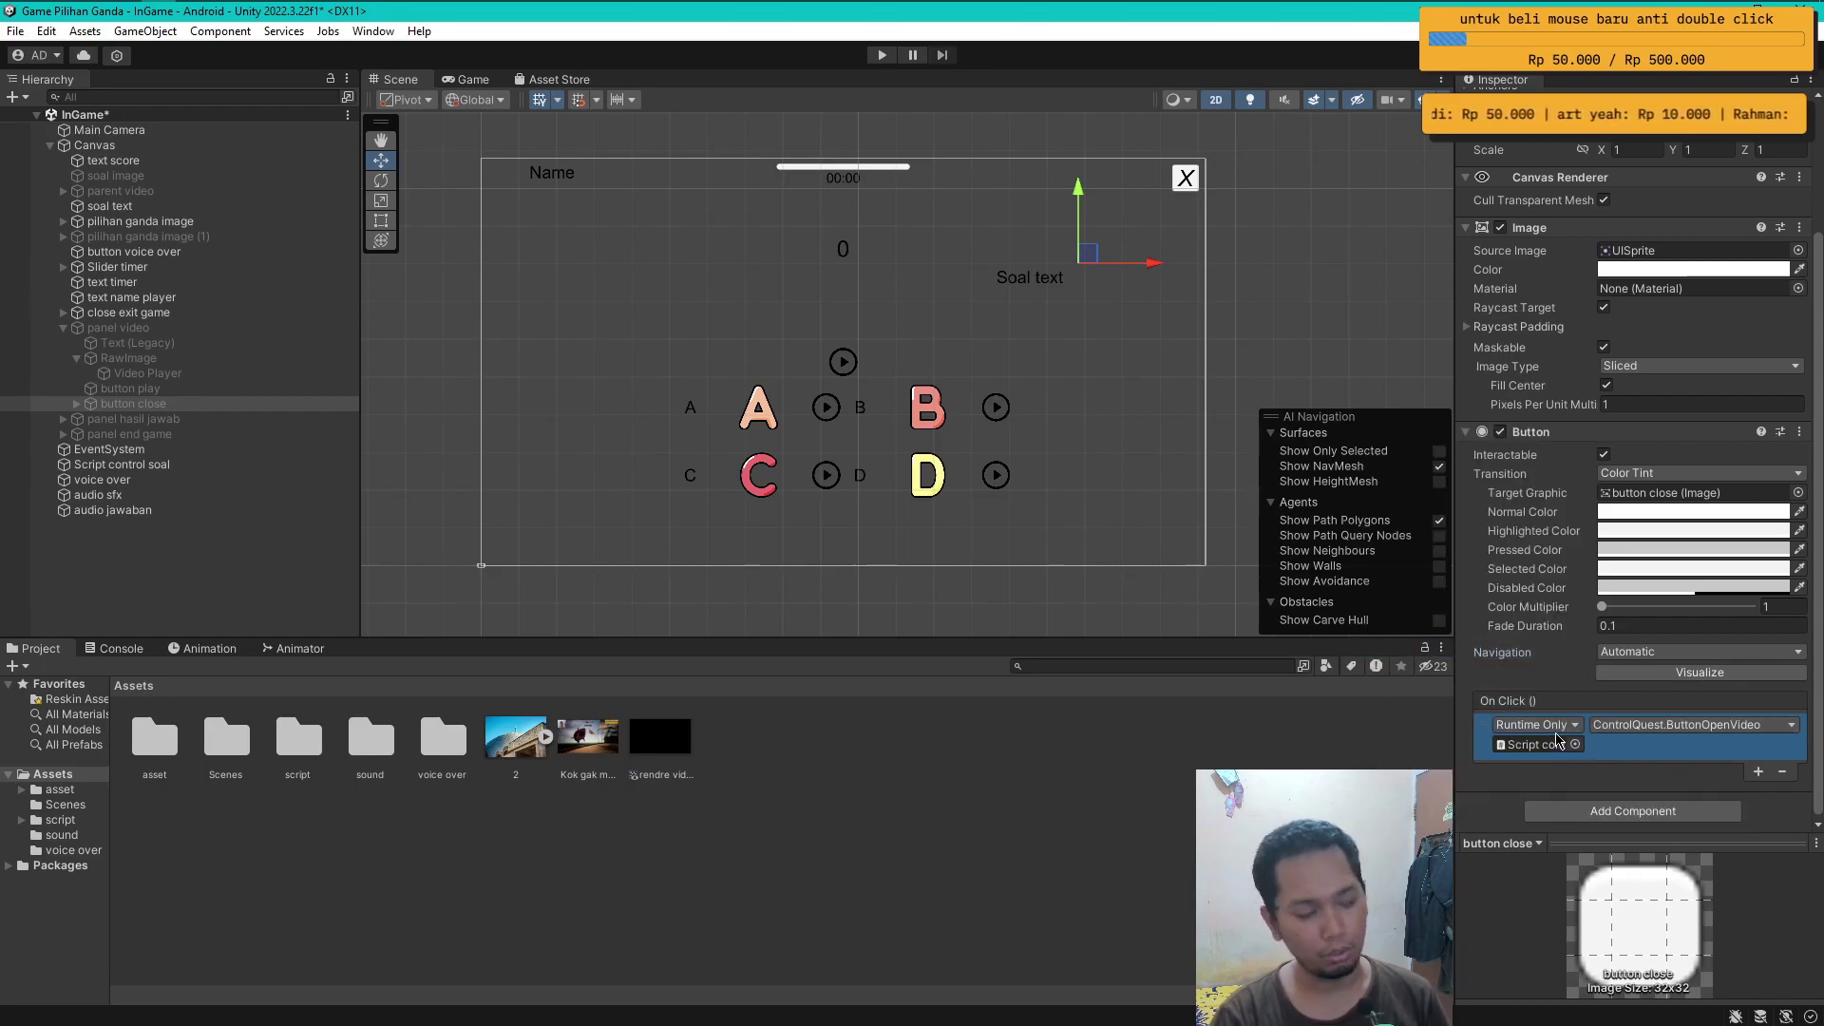
{"action": "key", "text": "alt+Tab"}
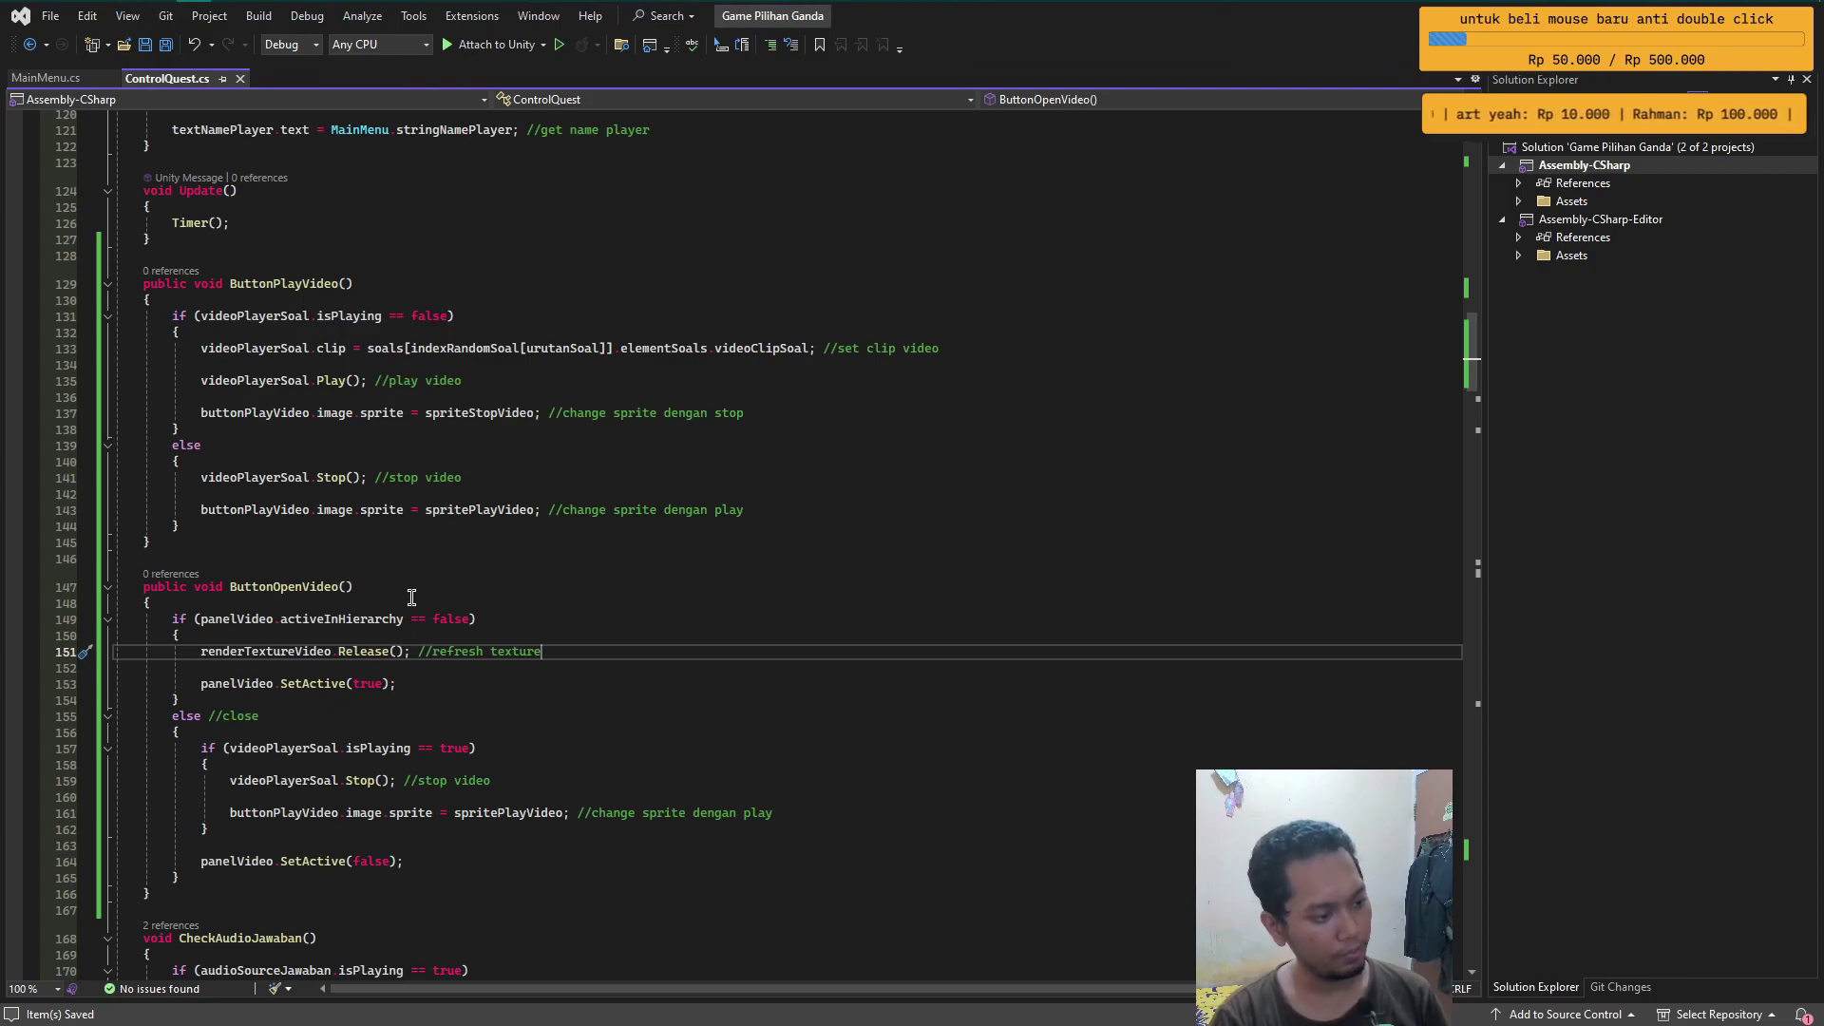
{"action": "key", "text": "alt+Tab"}
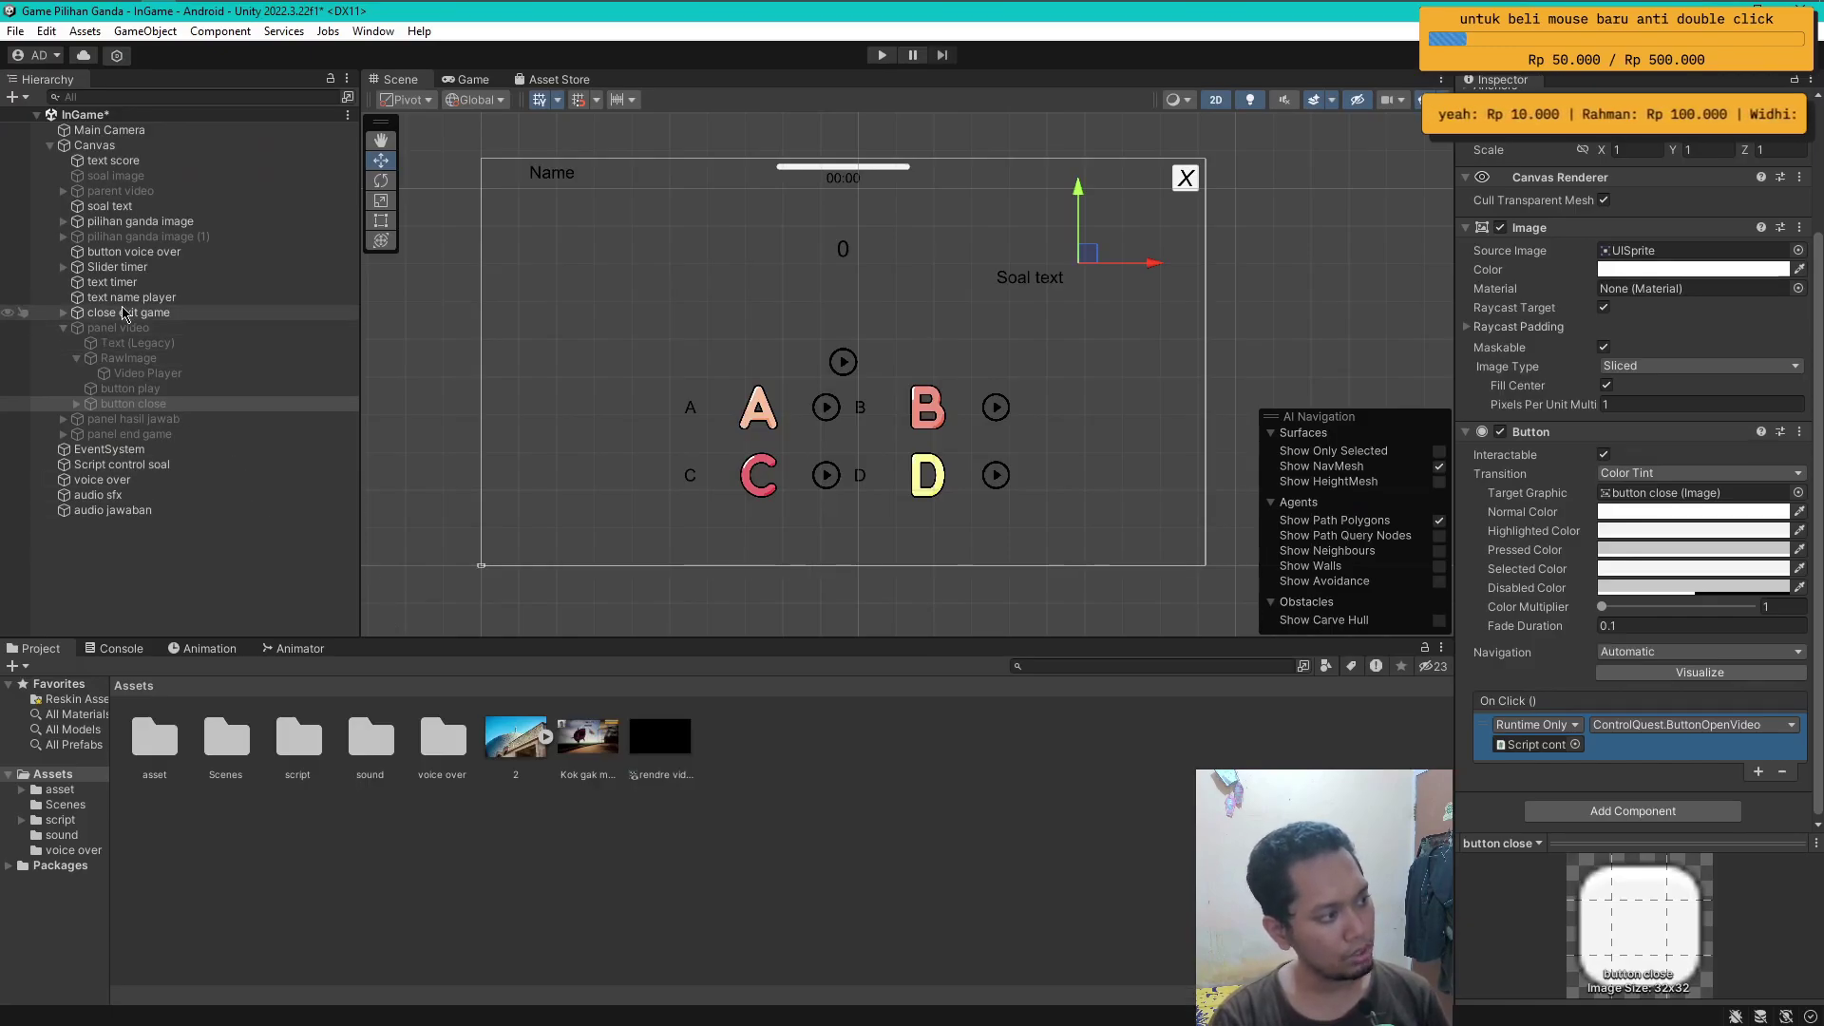
- Give the button under parent video an On Click entry calling ControlQuest.ButtonOpenVideo on Script control soal
{"action": "left_click", "coordinate": [64, 193]}
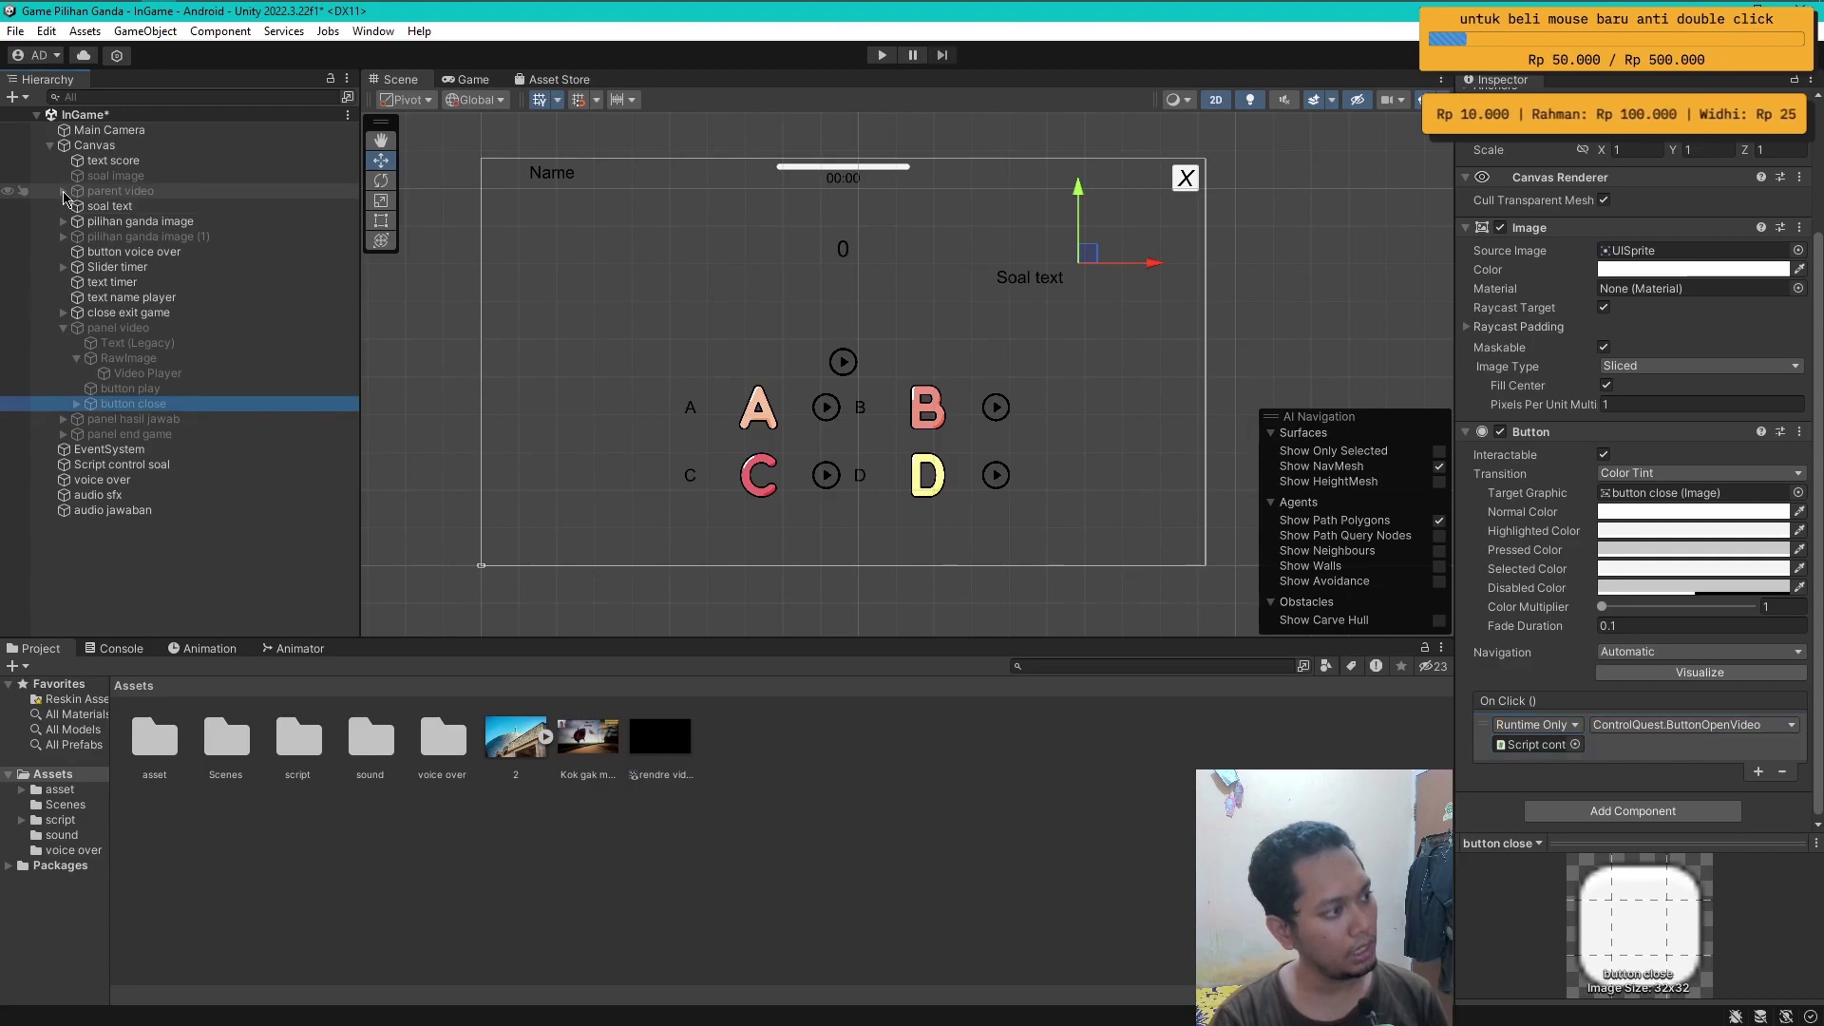
{"action": "left_click", "coordinate": [64, 193]}
{"action": "left_click", "coordinate": [138, 206]}
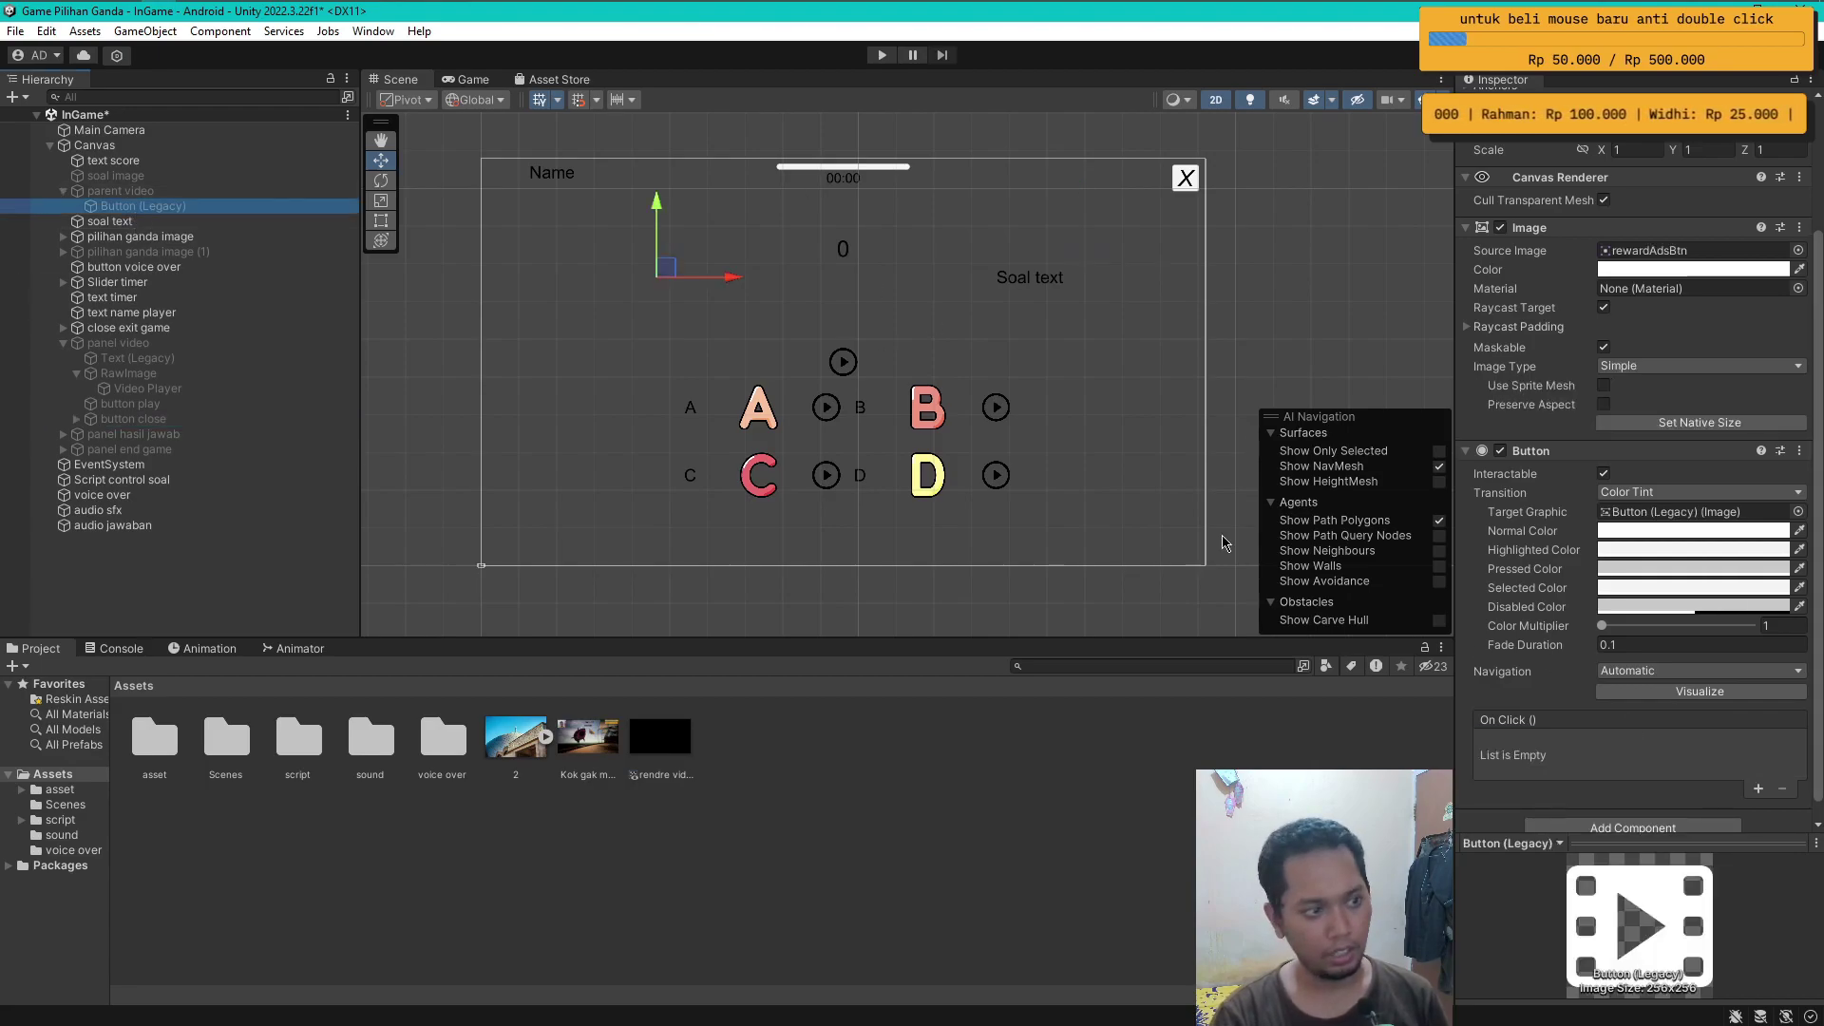
{"action": "left_click", "coordinate": [1757, 789]}
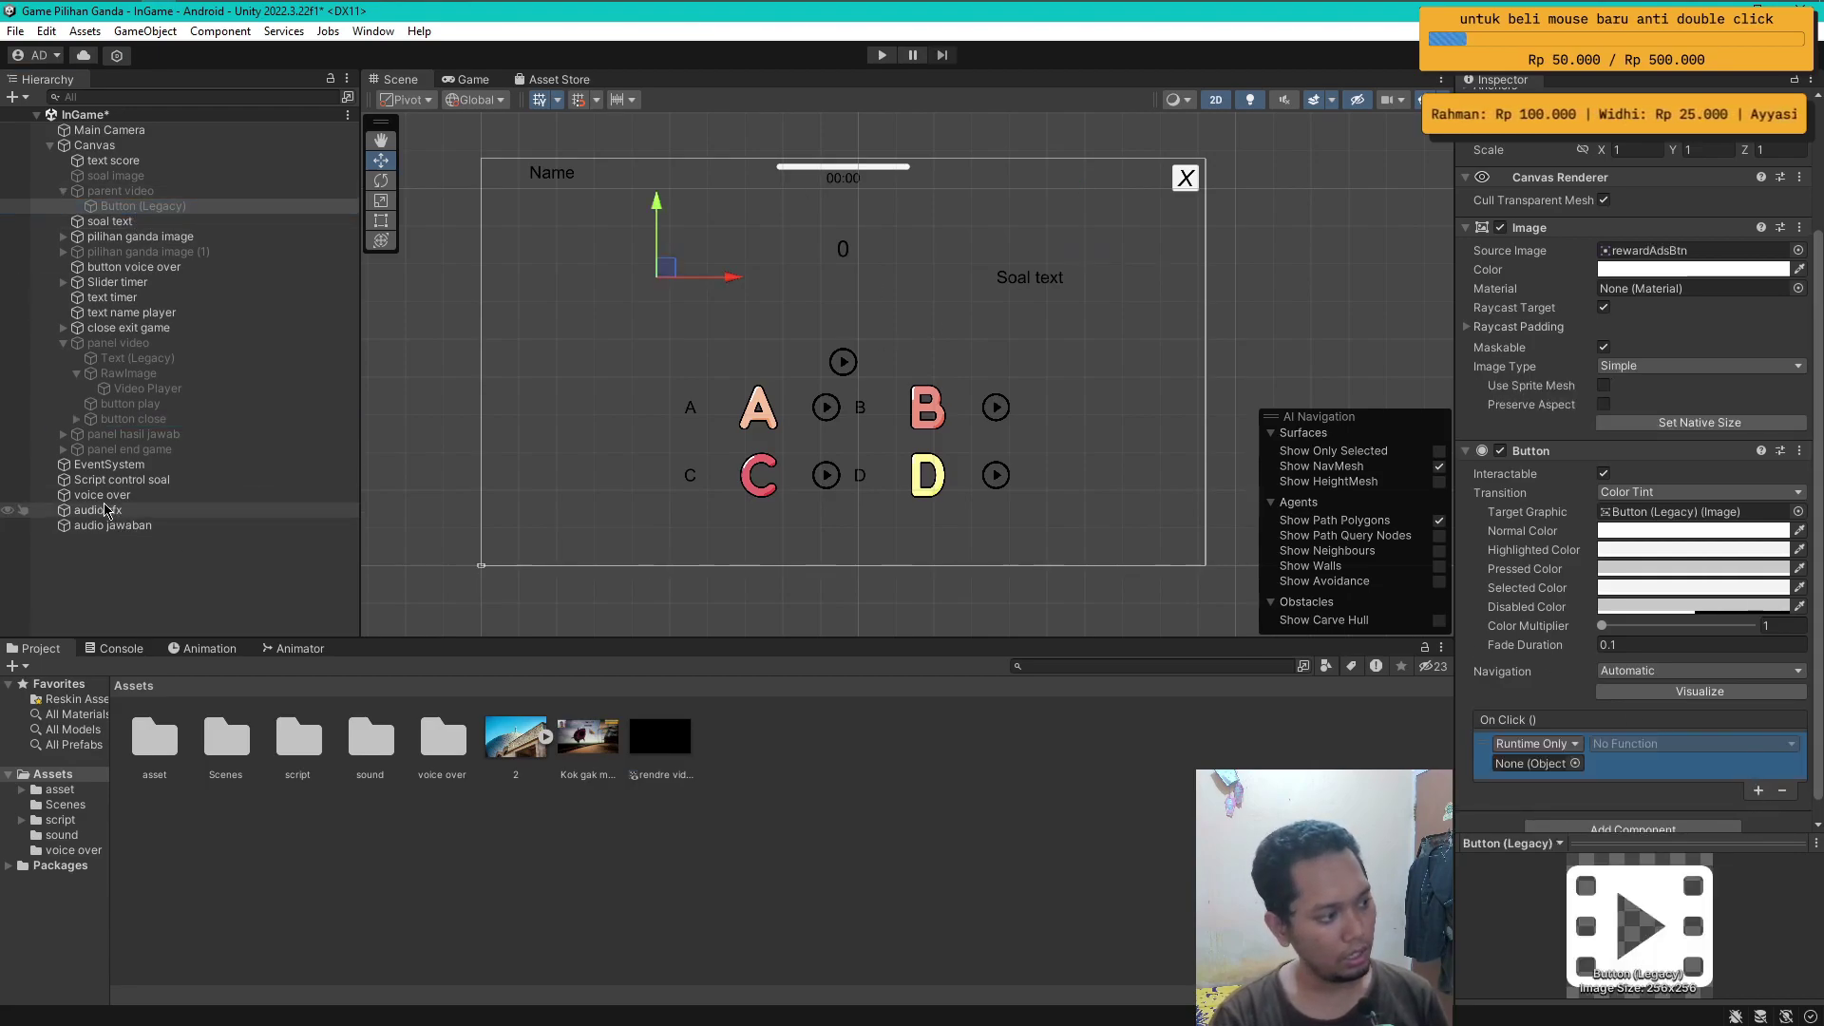
{"action": "left_click_drag", "start_coordinate": [114, 480], "coordinate": [1536, 764]}
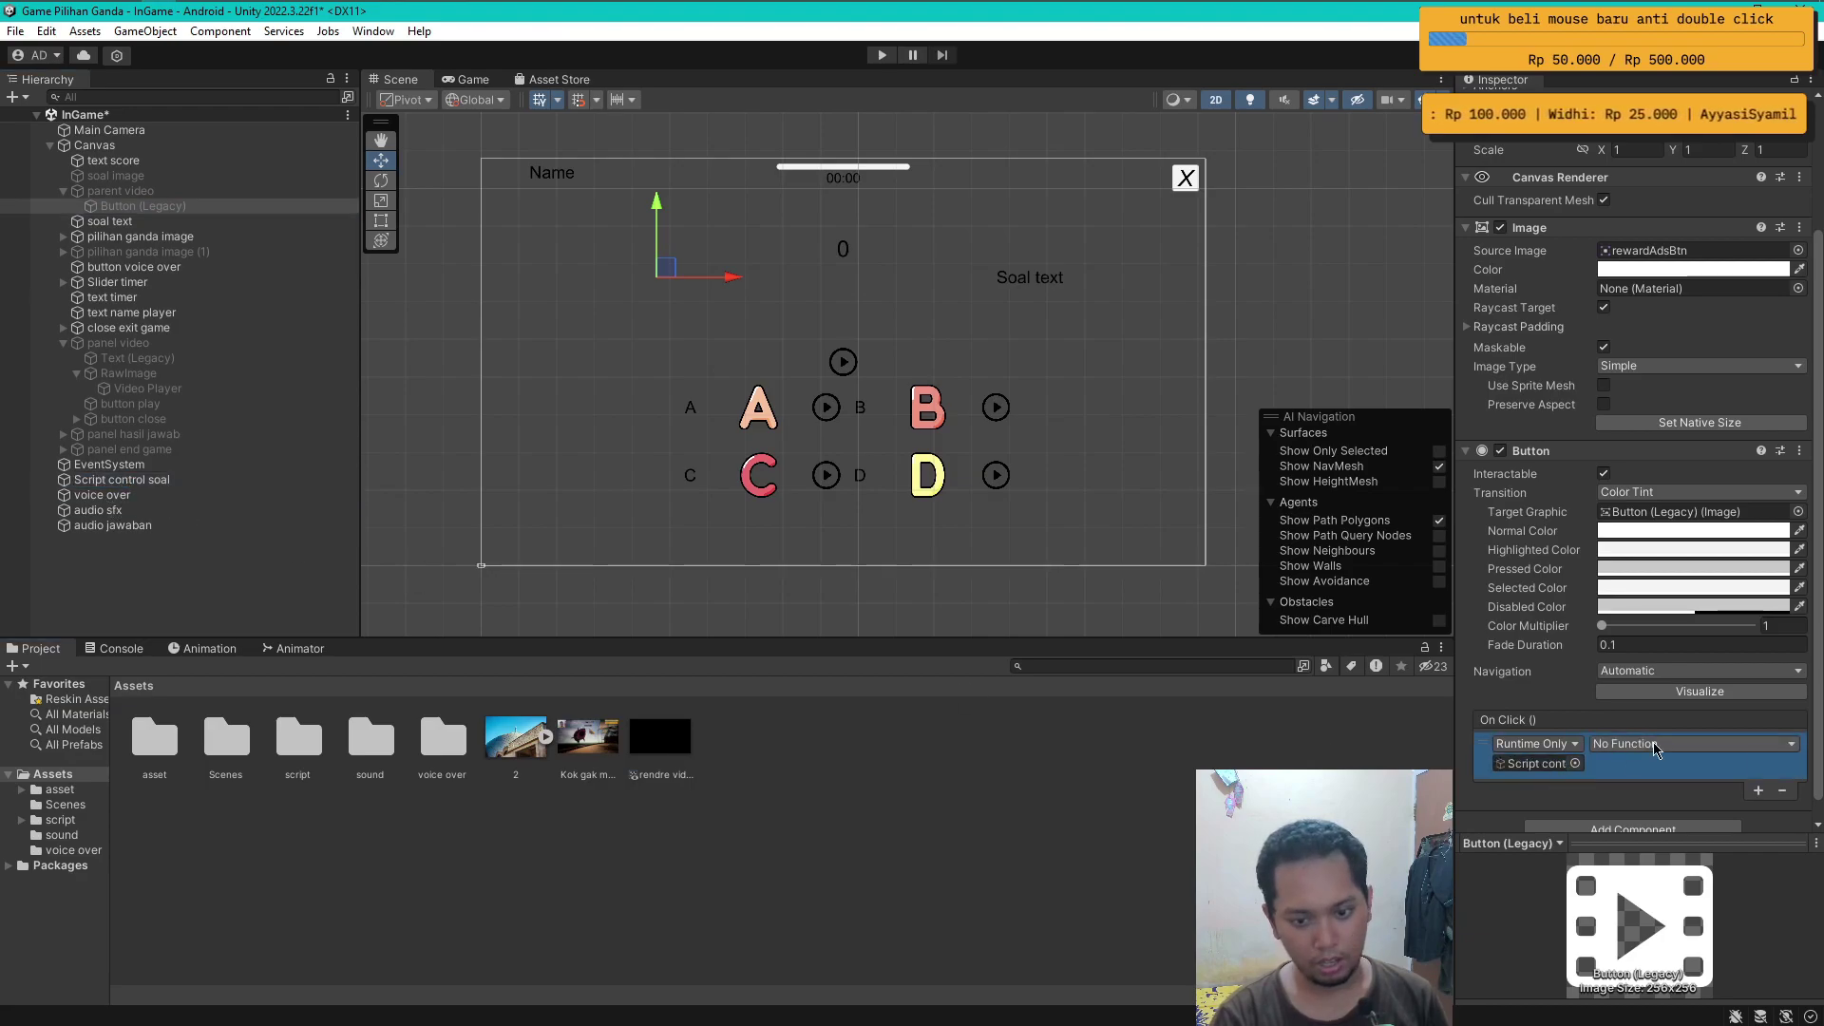
{"action": "left_click", "coordinate": [1691, 744]}
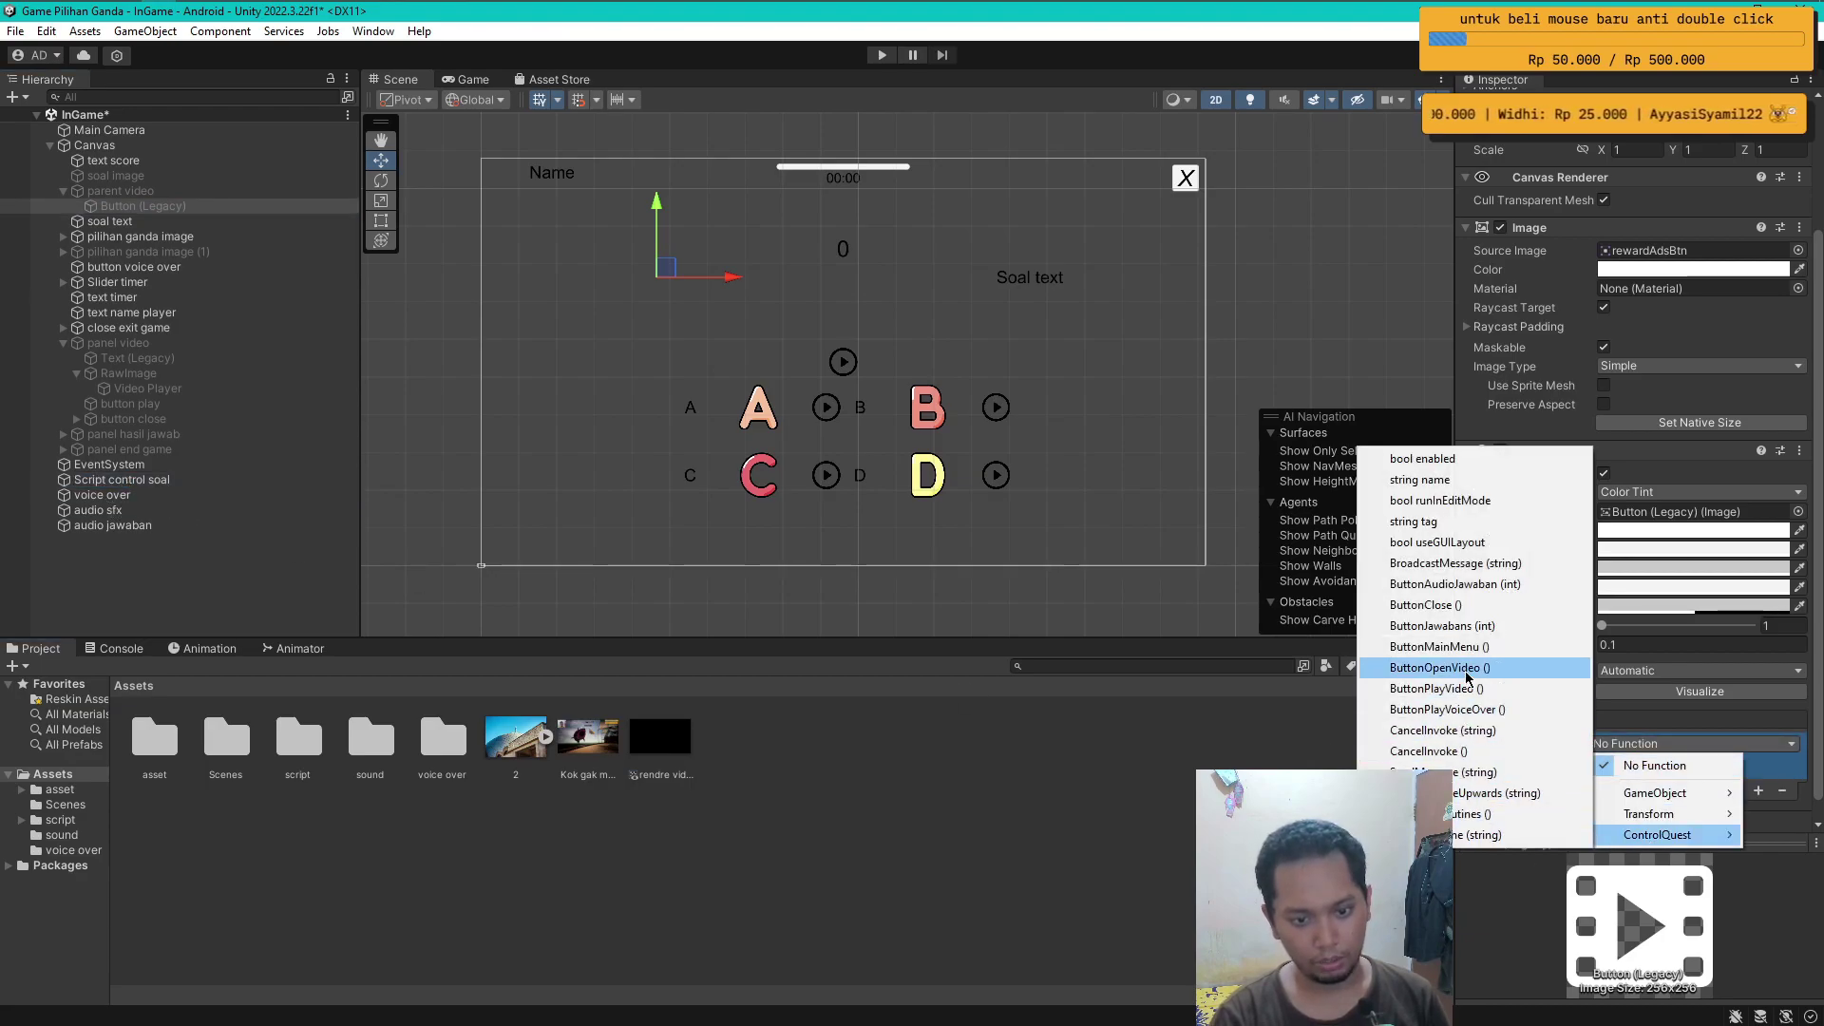
{"action": "left_click", "coordinate": [1454, 667]}
- Give button play an On Click entry calling ControlQuest.ButtonPlayVideo on Script control soal
{"action": "left_click", "coordinate": [77, 374]}
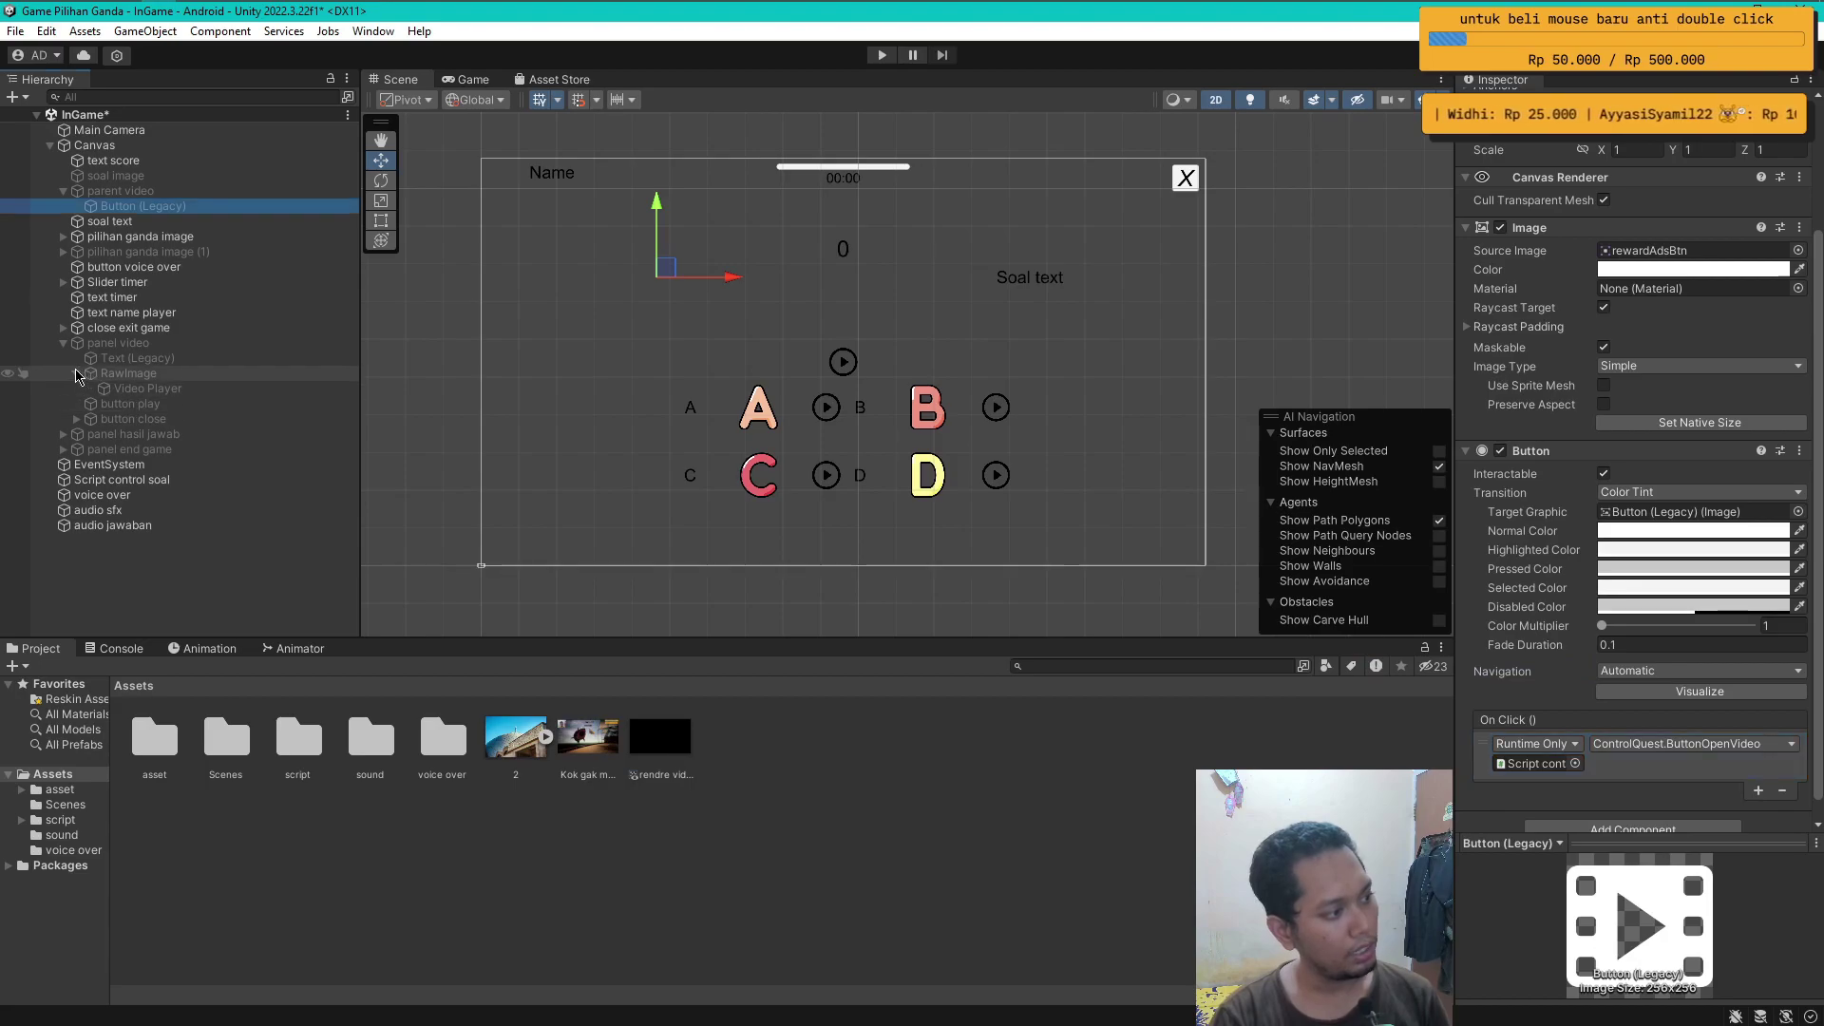
{"action": "left_click", "coordinate": [124, 388]}
{"action": "left_click", "coordinate": [1758, 791]}
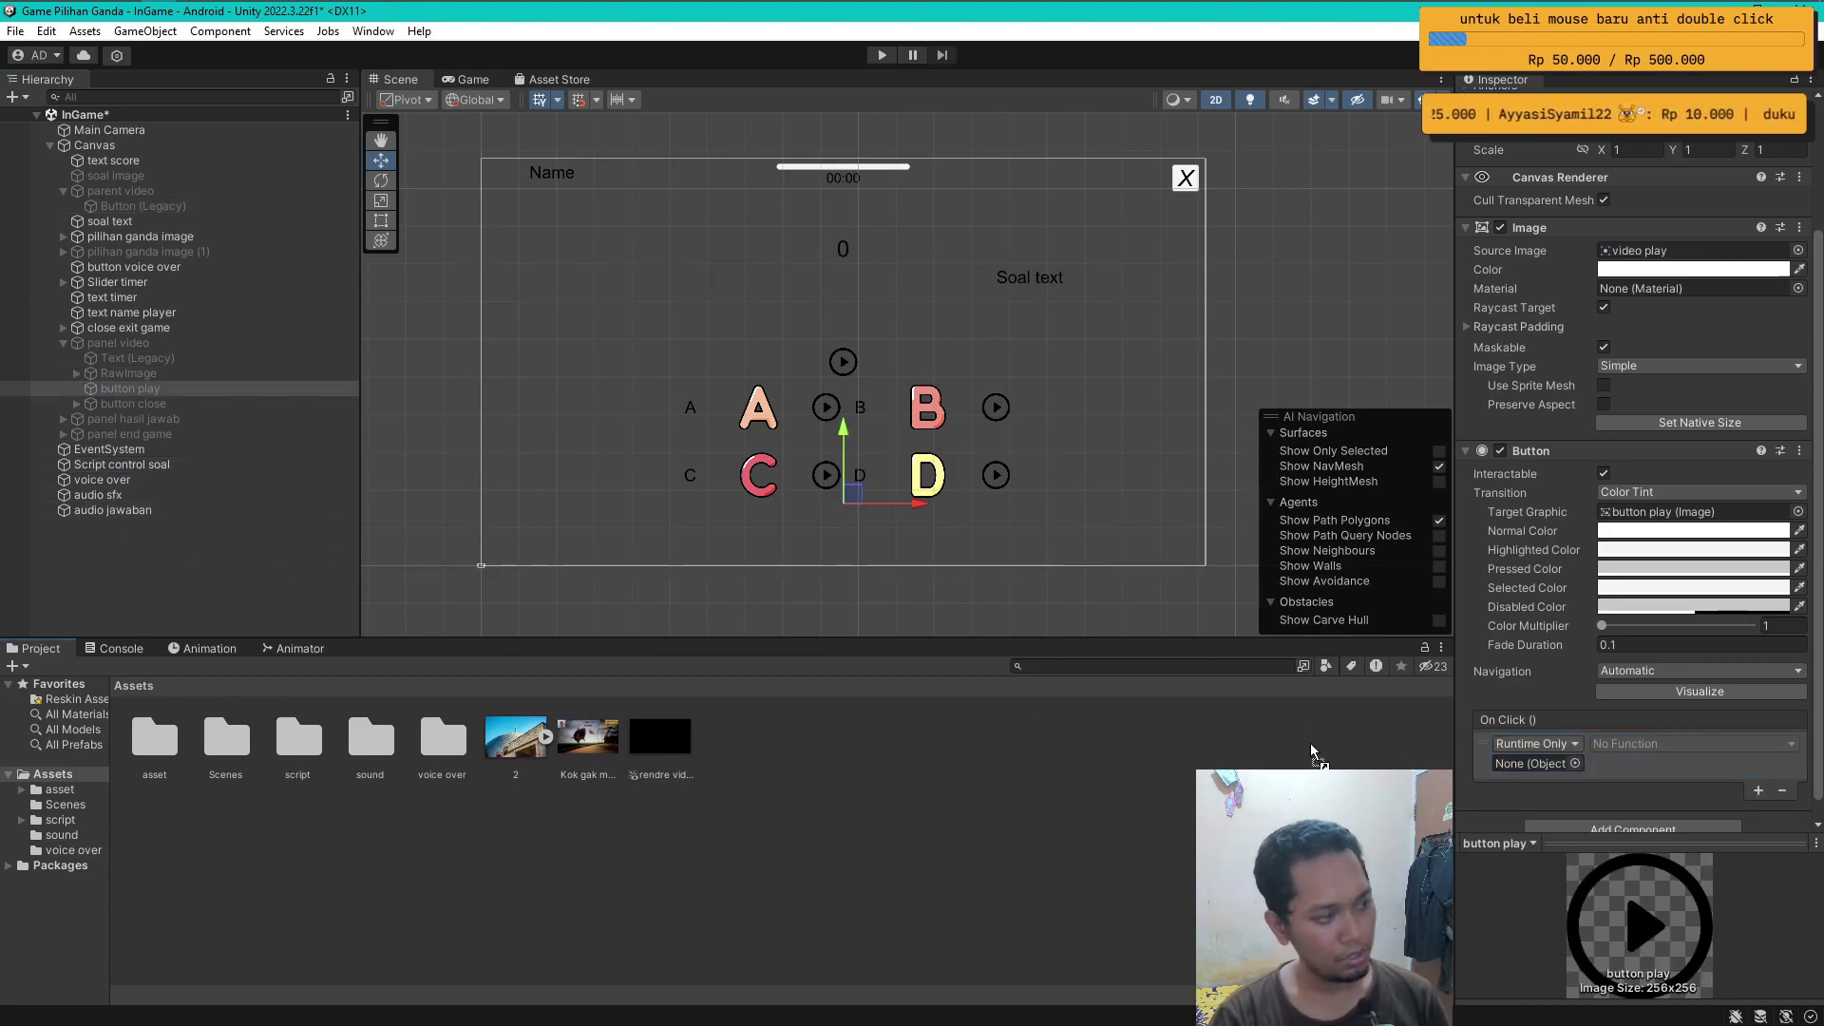
{"action": "left_click_drag", "start_coordinate": [126, 465], "coordinate": [1536, 764]}
{"action": "left_click", "coordinate": [1672, 744]}
{"action": "mouse_move", "coordinate": [1657, 834]}
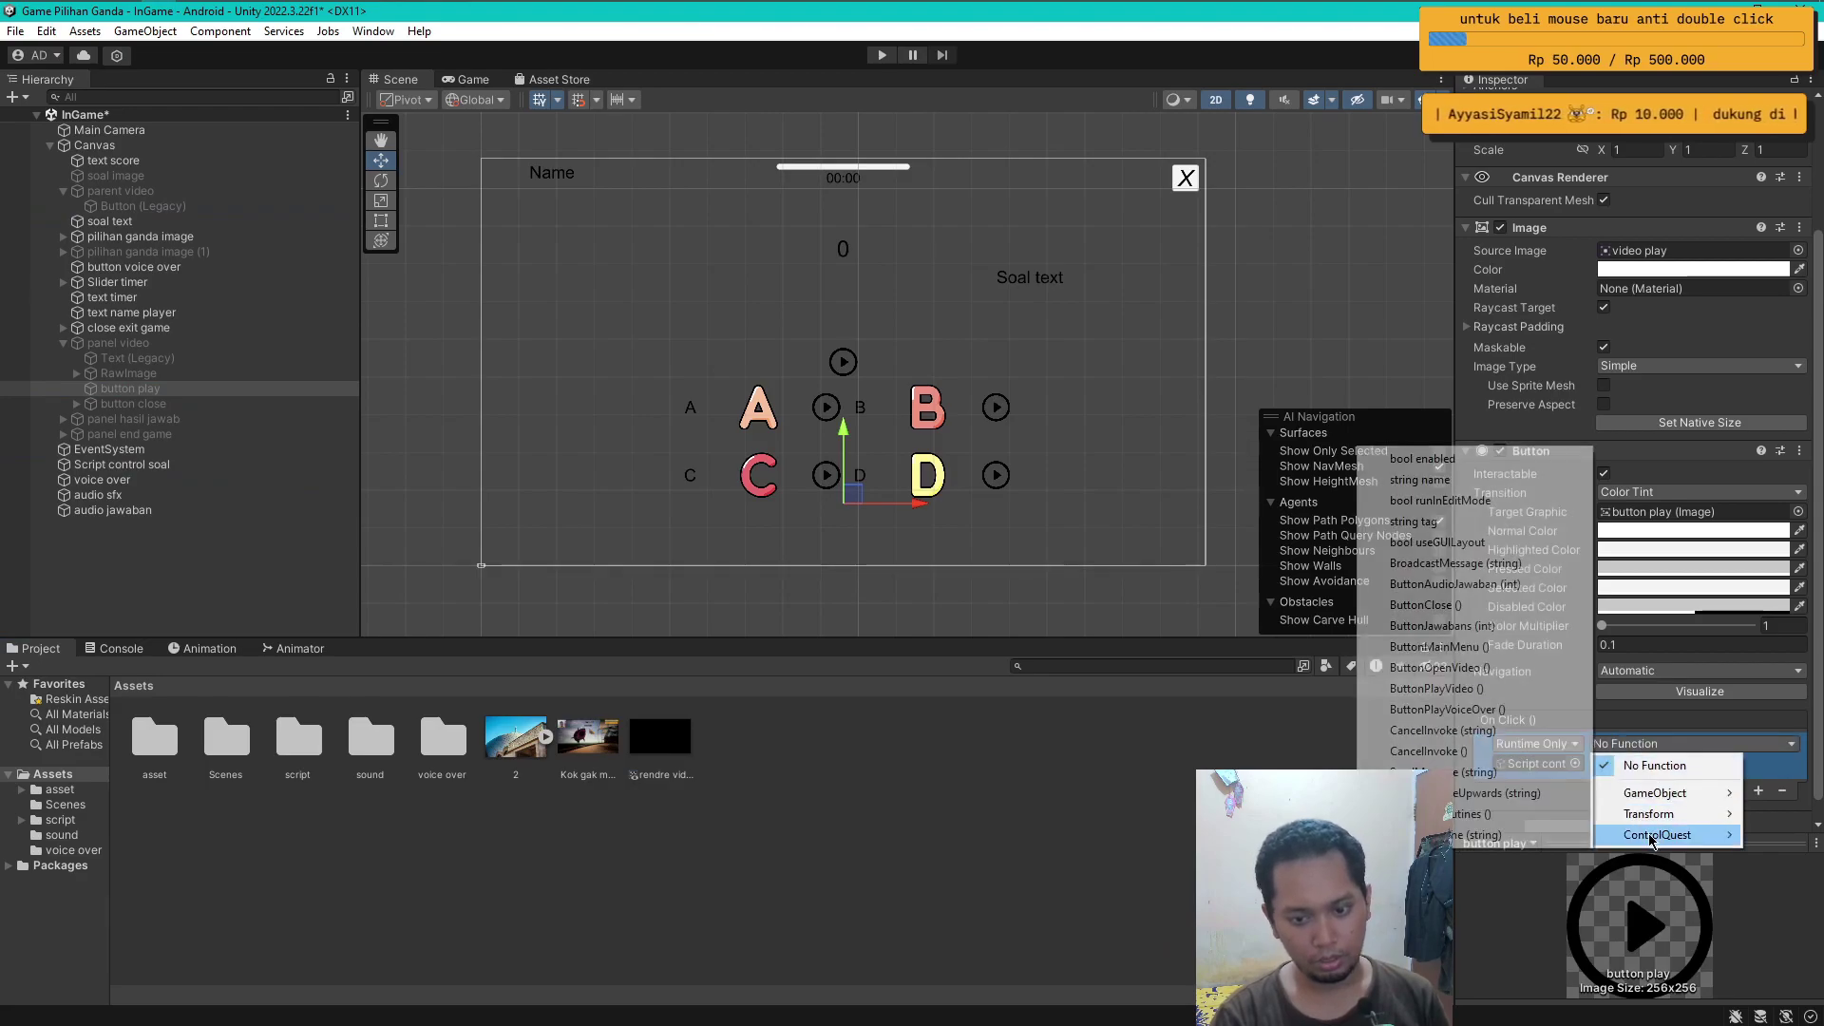
{"action": "left_click", "coordinate": [1472, 698]}
{"action": "left_click", "coordinate": [193, 566]}
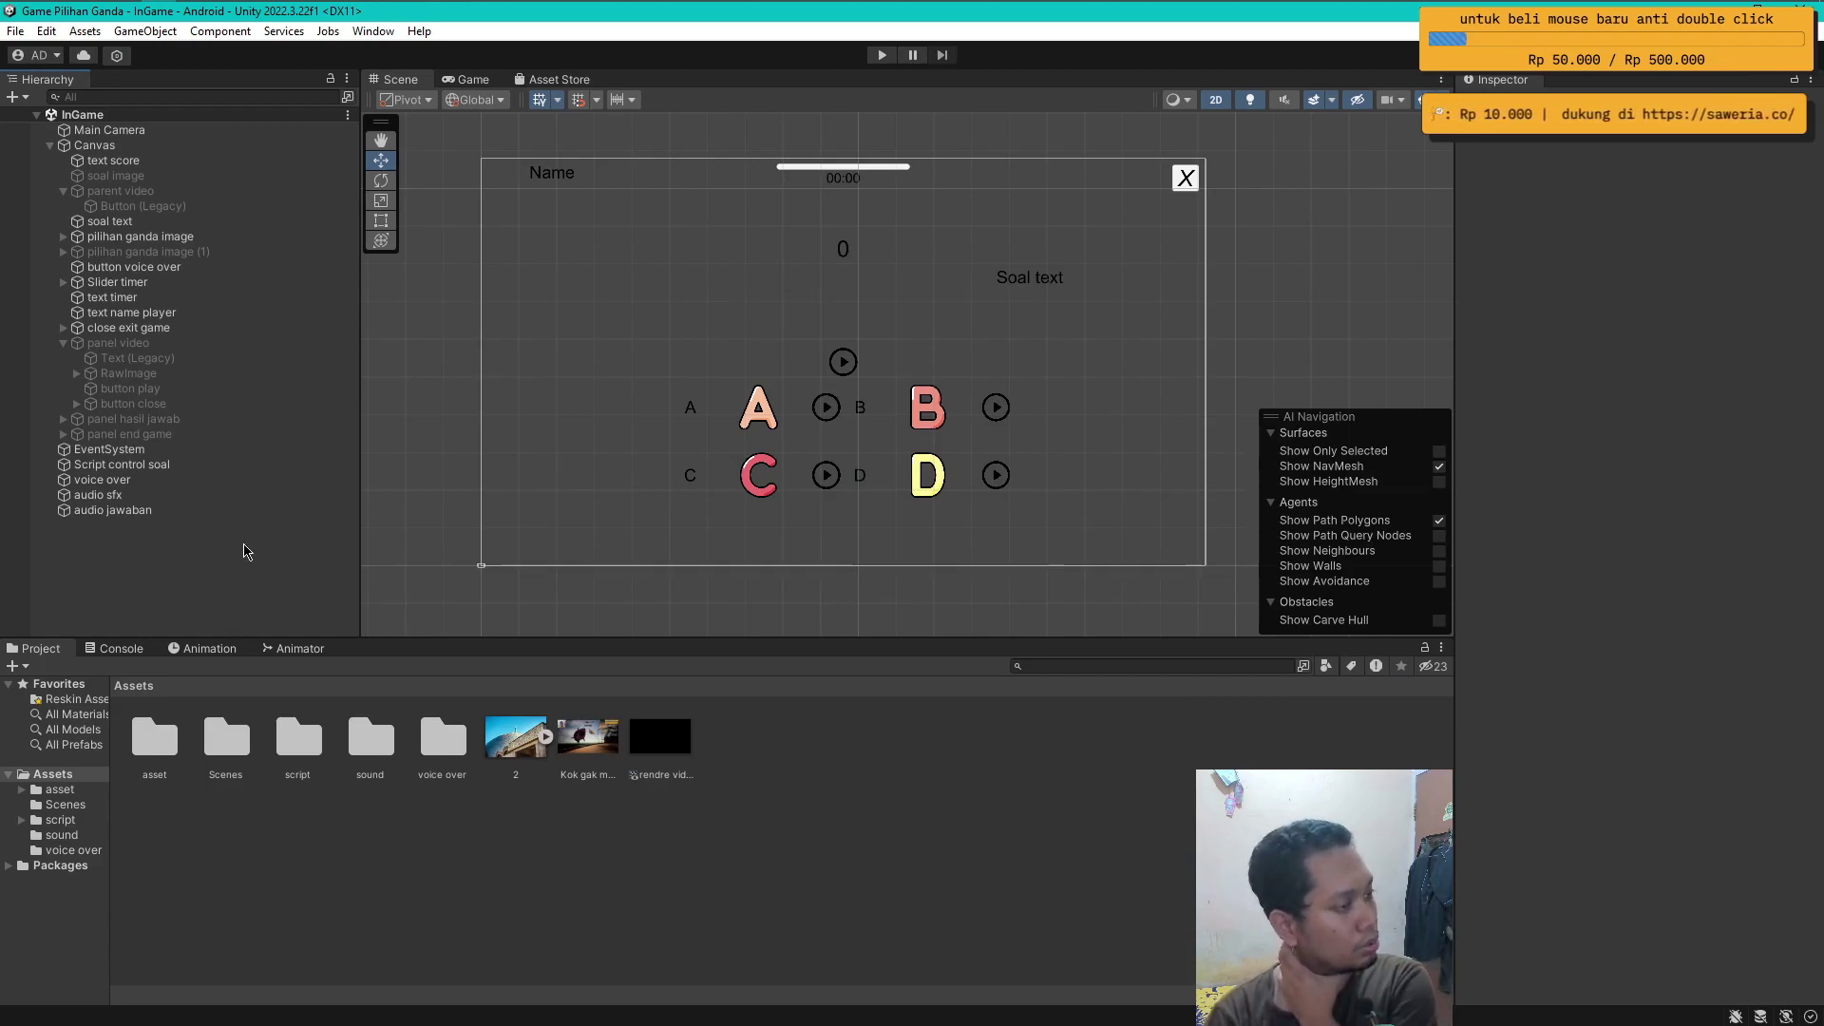
- Play-test the scene, open the video panel titled Judul video, then stop and return to ControlQuest.cs
{"action": "left_click", "coordinate": [882, 56]}
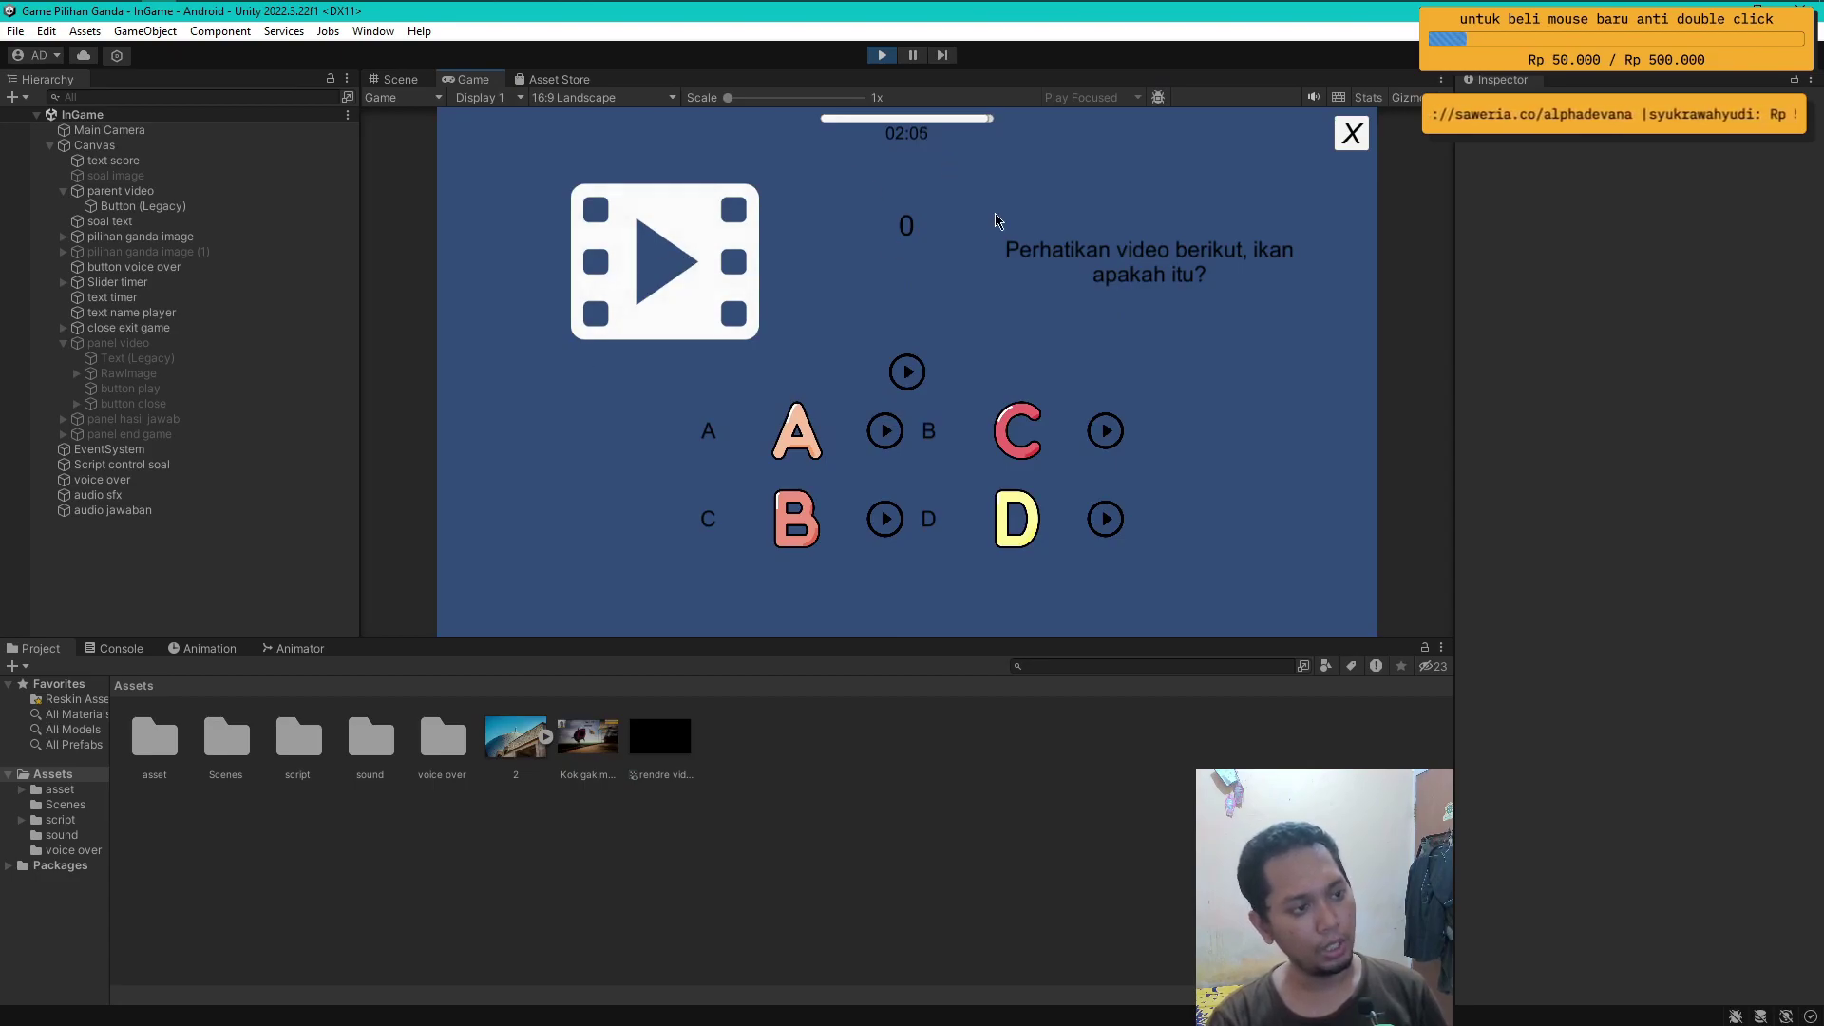
{"action": "left_click", "coordinate": [717, 278]}
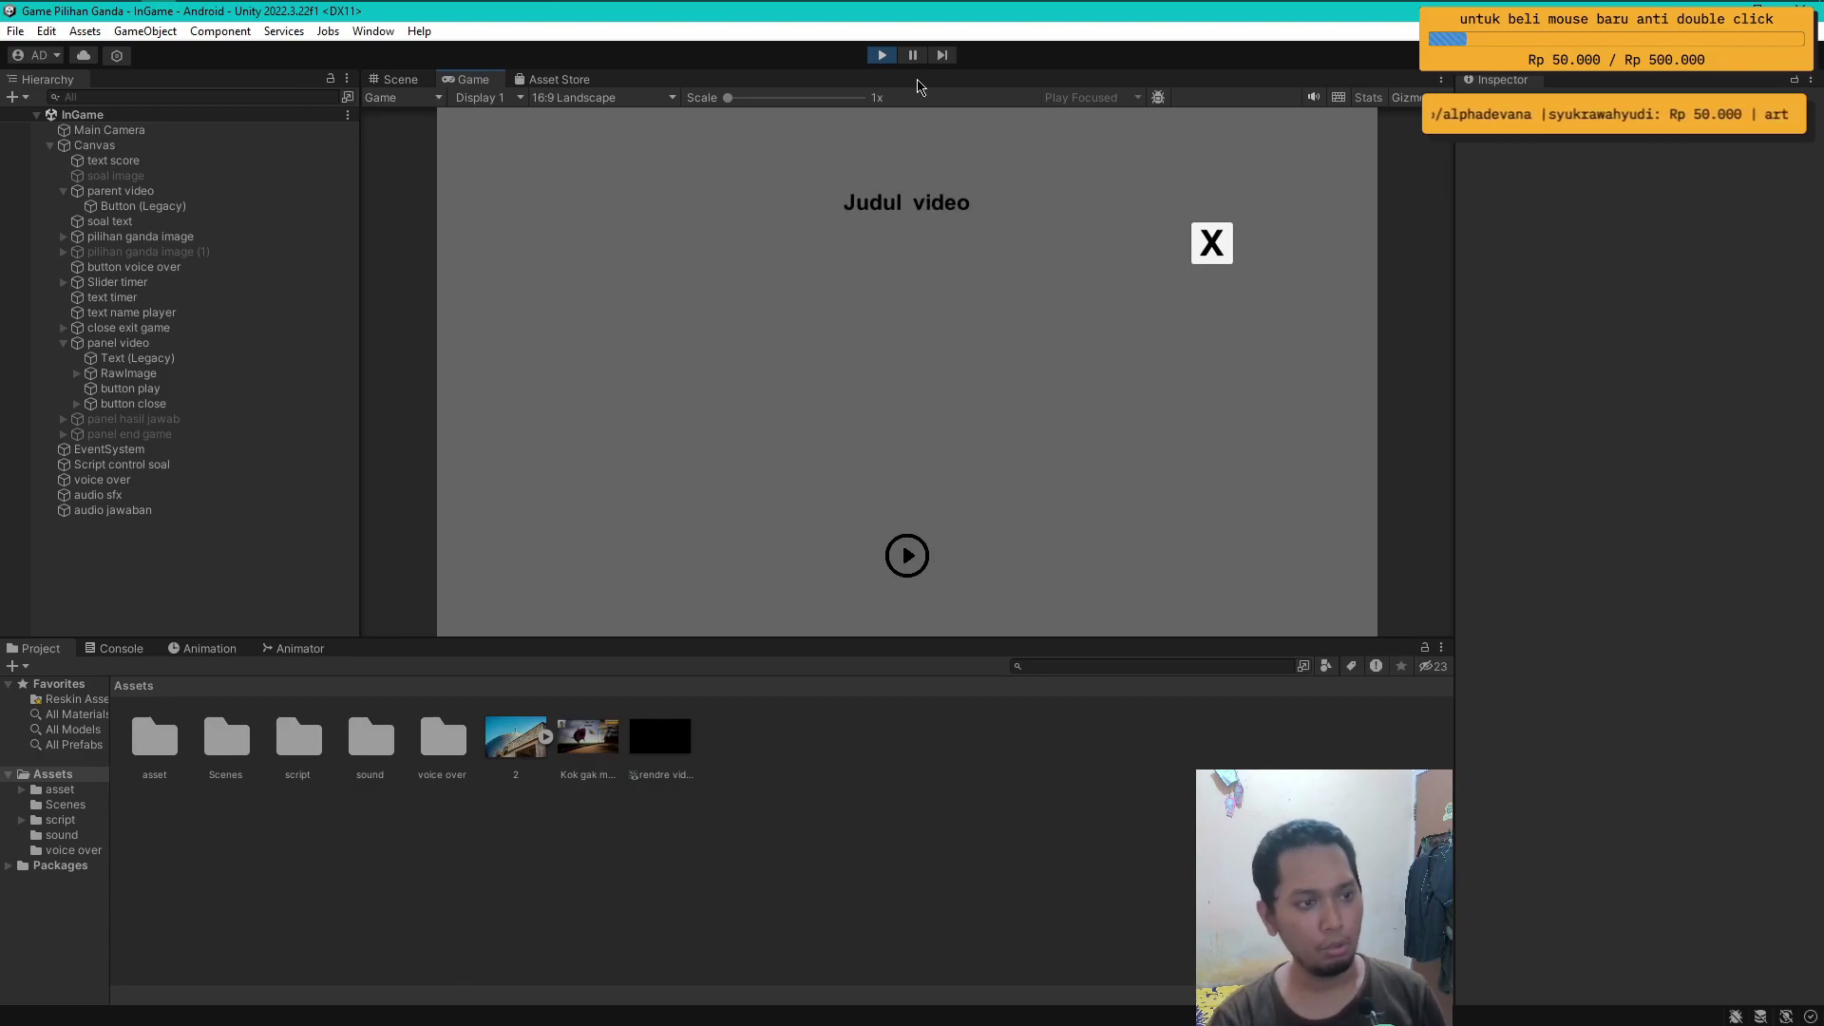
{"action": "left_click", "coordinate": [882, 55]}
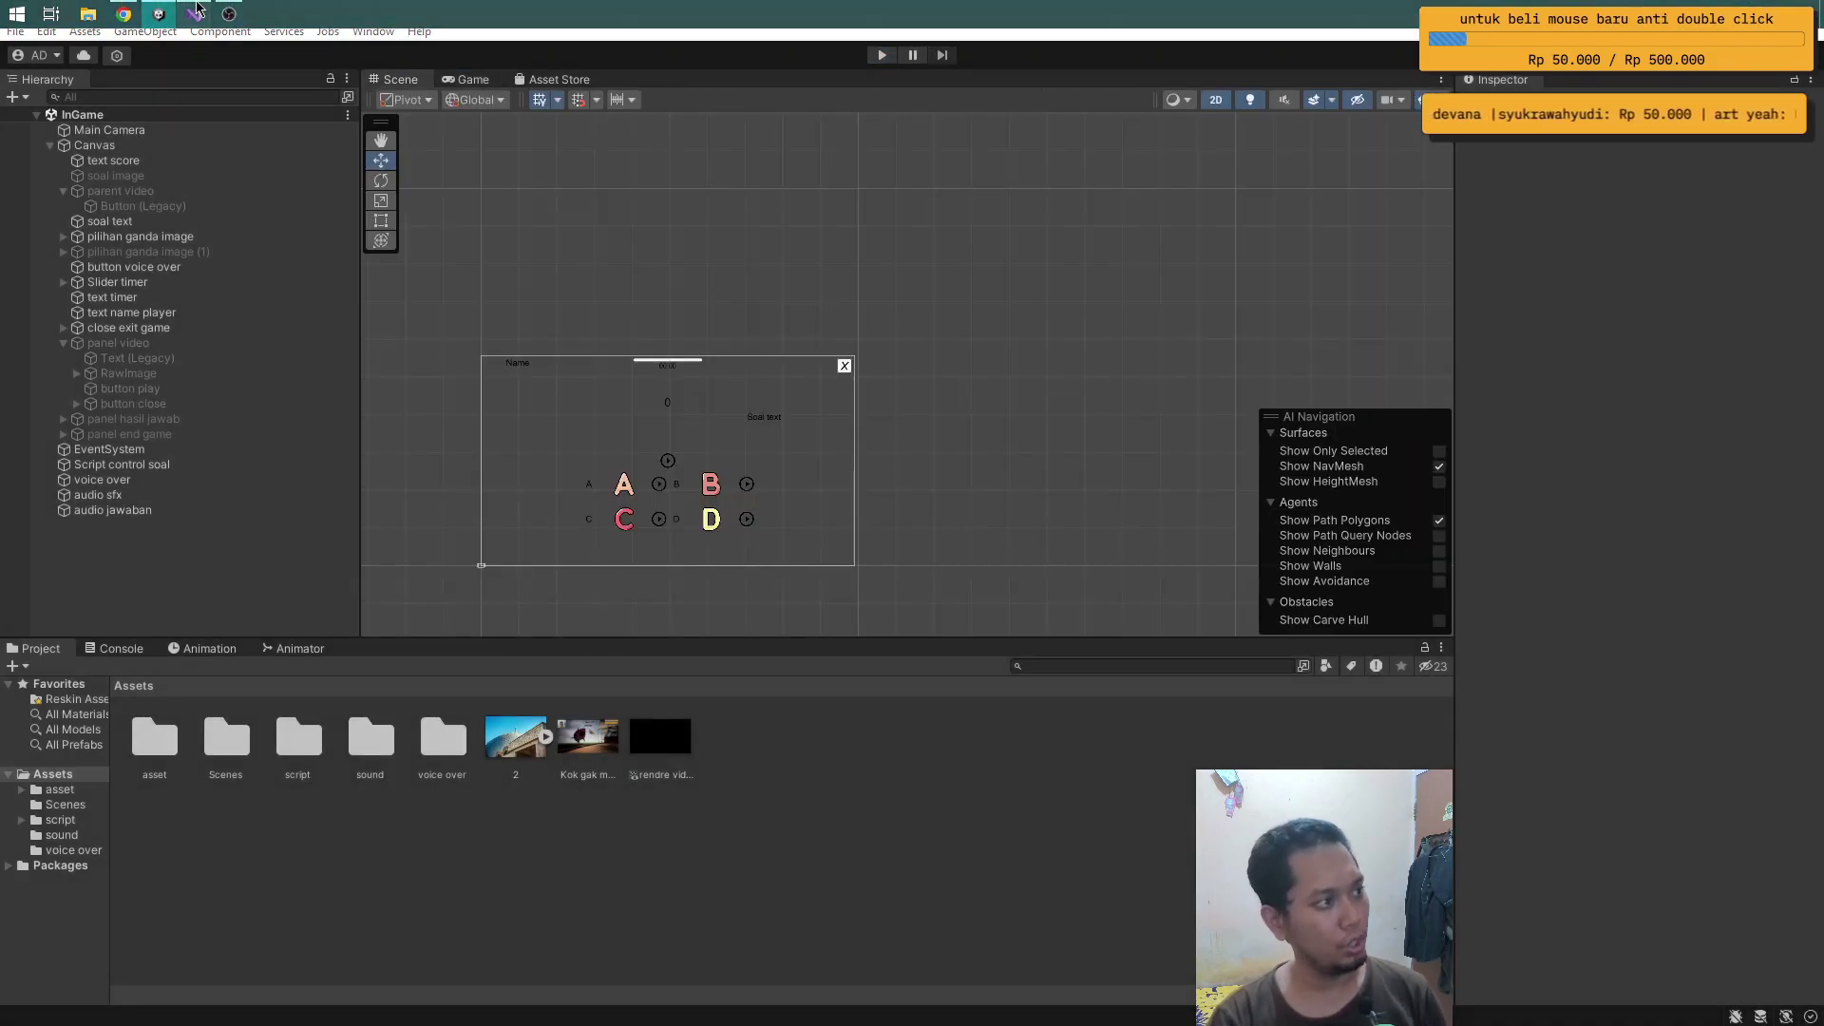
{"action": "left_click", "coordinate": [188, 11]}
{"action": "left_click", "coordinate": [180, 8]}
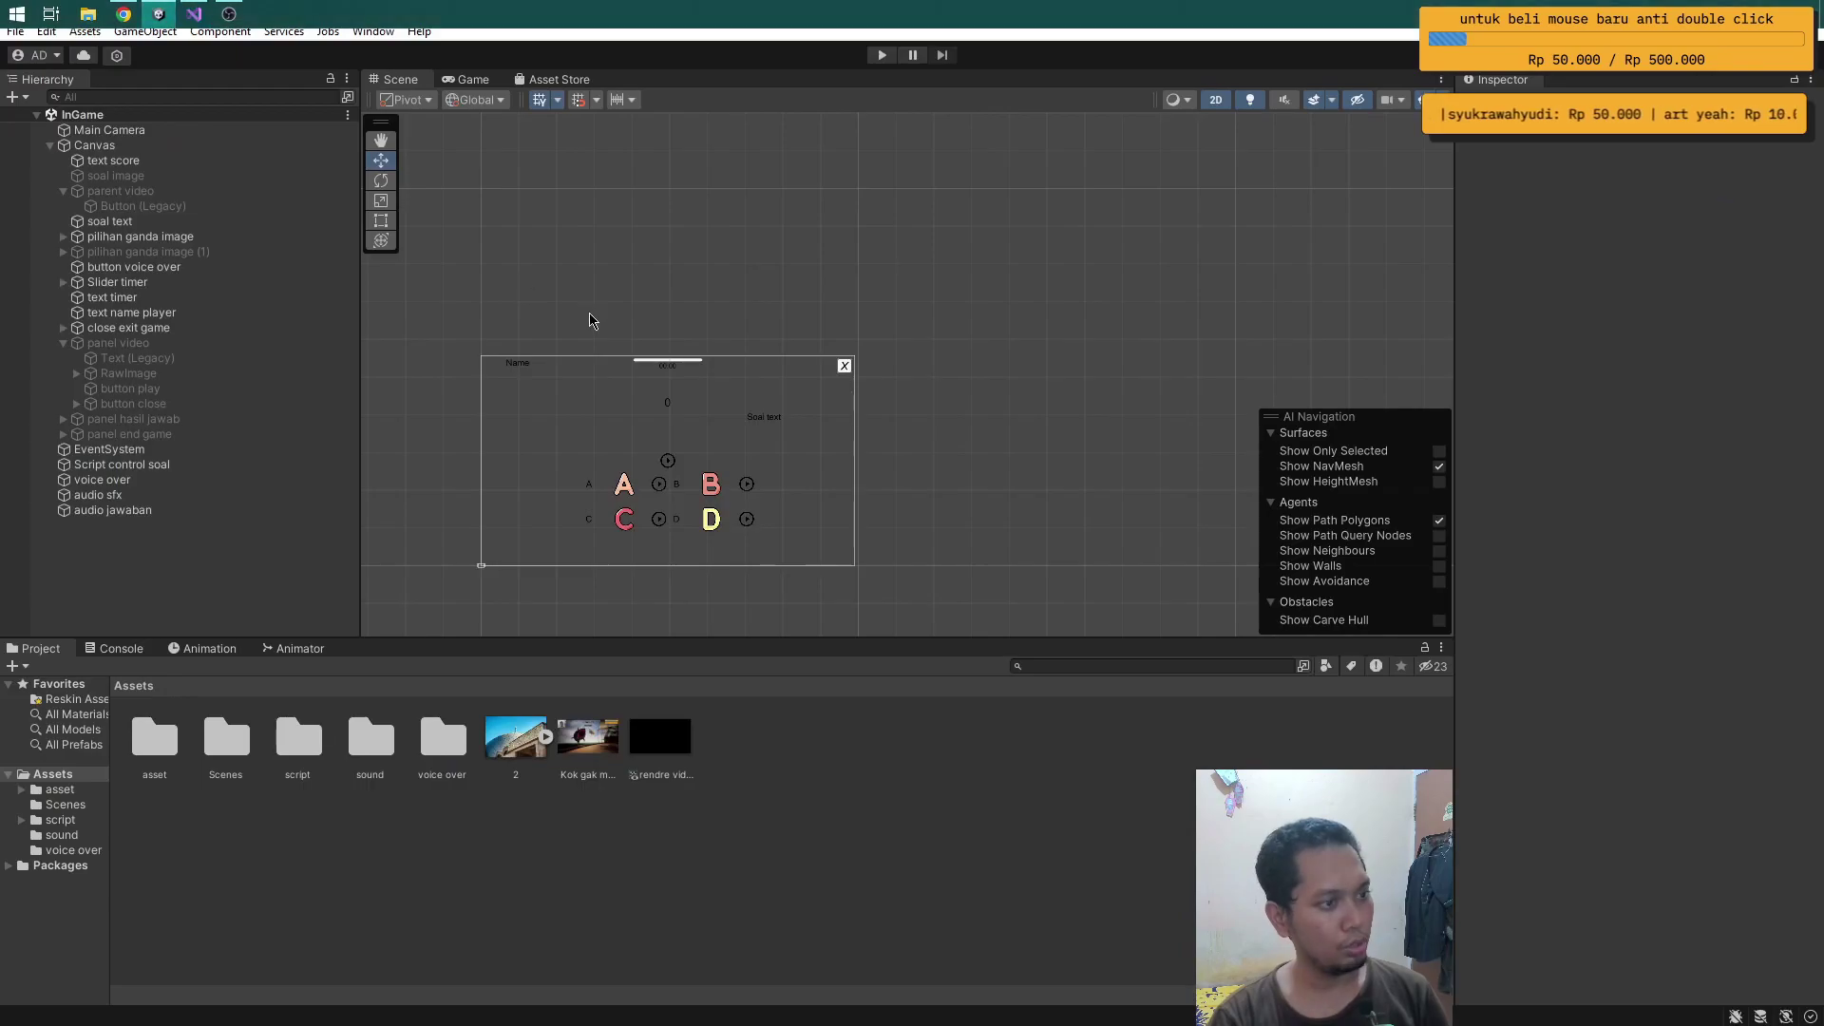
{"action": "left_click", "coordinate": [193, 14]}
- Declare 'public Text textVideoName;' after renderTextureVideo and save the script
{"action": "scroll", "coordinate": [413, 315], "scroll_direction": "up", "scroll_amount": 7}
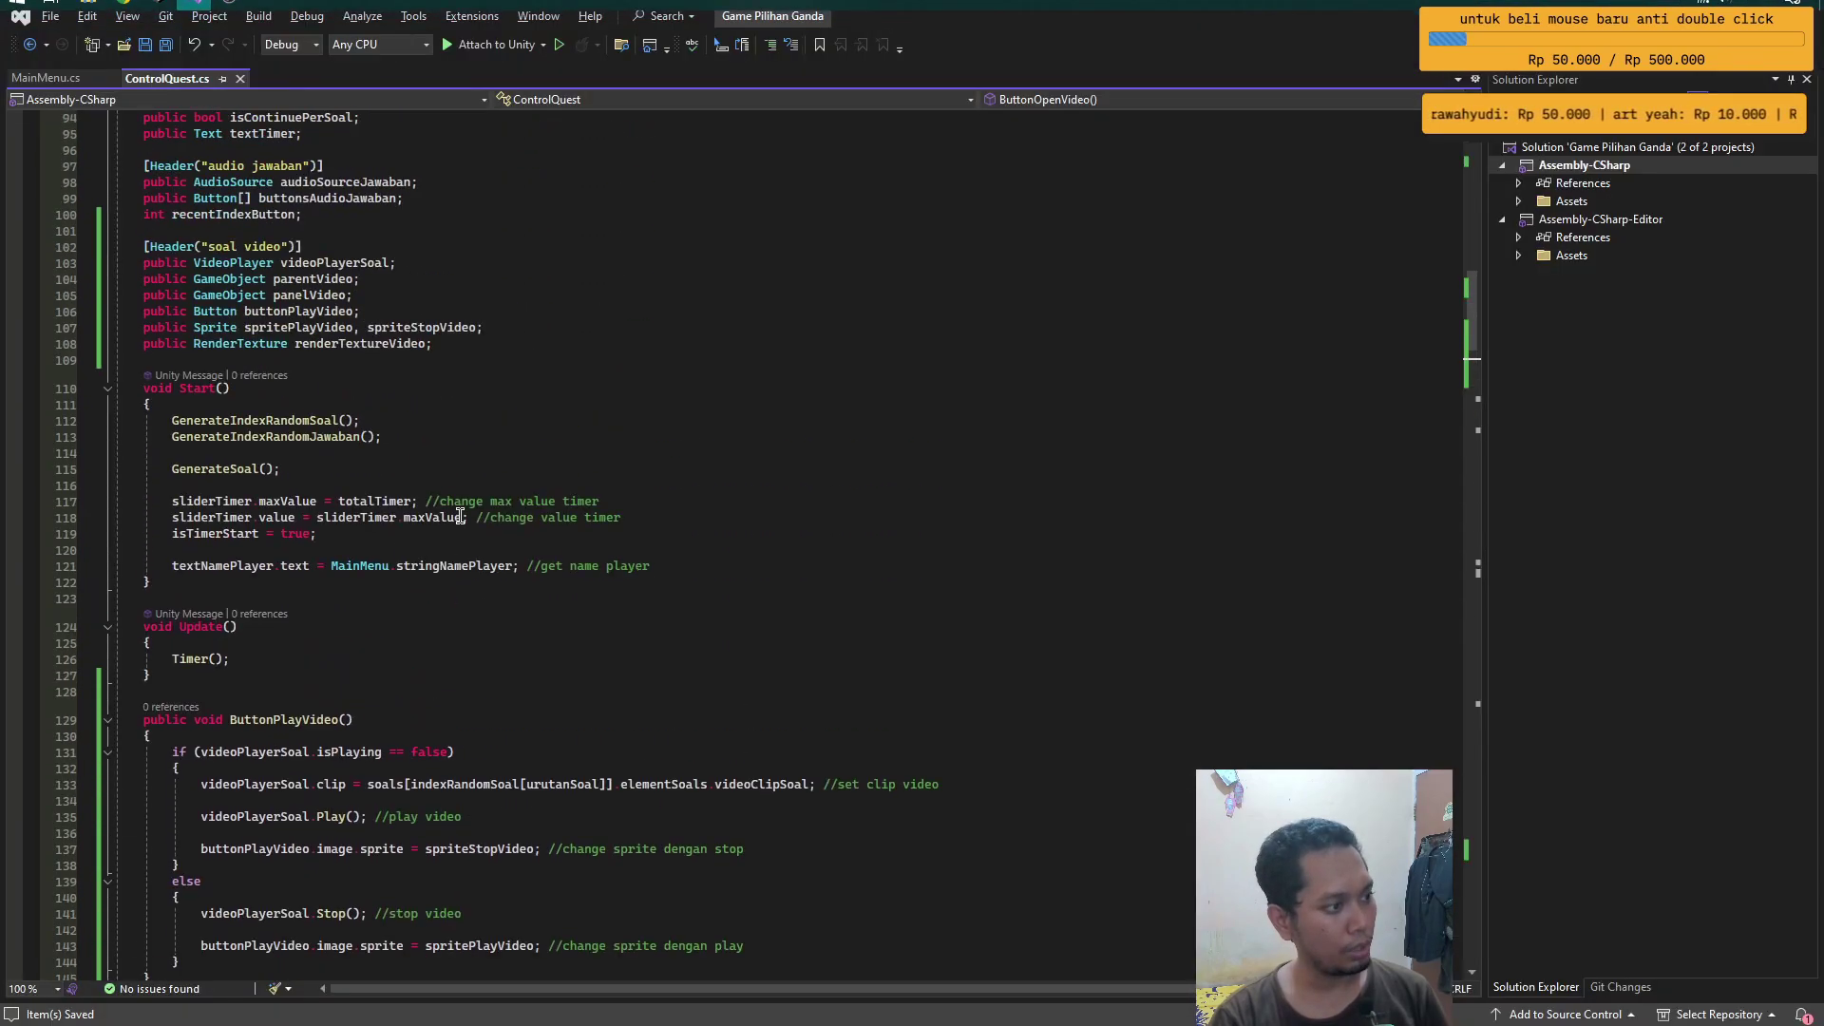
{"action": "scroll", "coordinate": [414, 315], "scroll_direction": "up", "scroll_amount": 6}
{"action": "left_click", "coordinate": [497, 539]}
{"action": "key", "text": "Return"}
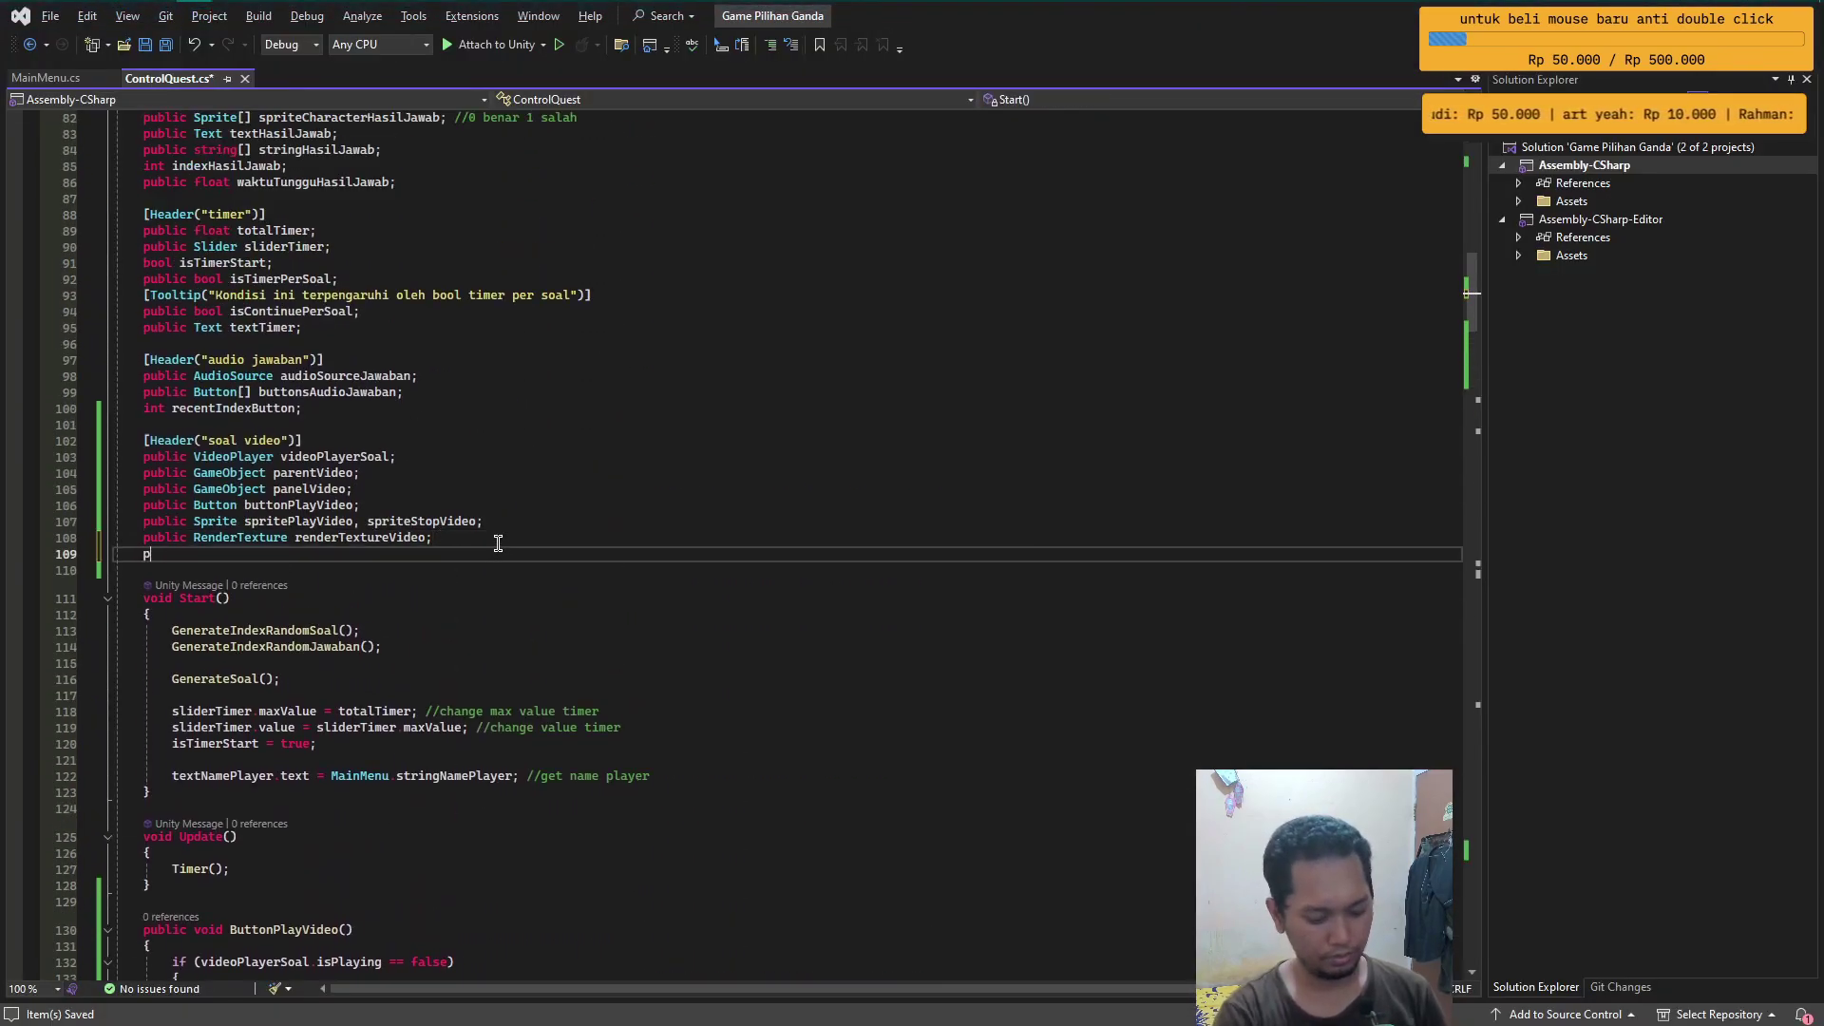
{"action": "type", "text": "public Text"}
{"action": "key", "text": "Escape"}
{"action": "type", "text": " text"}
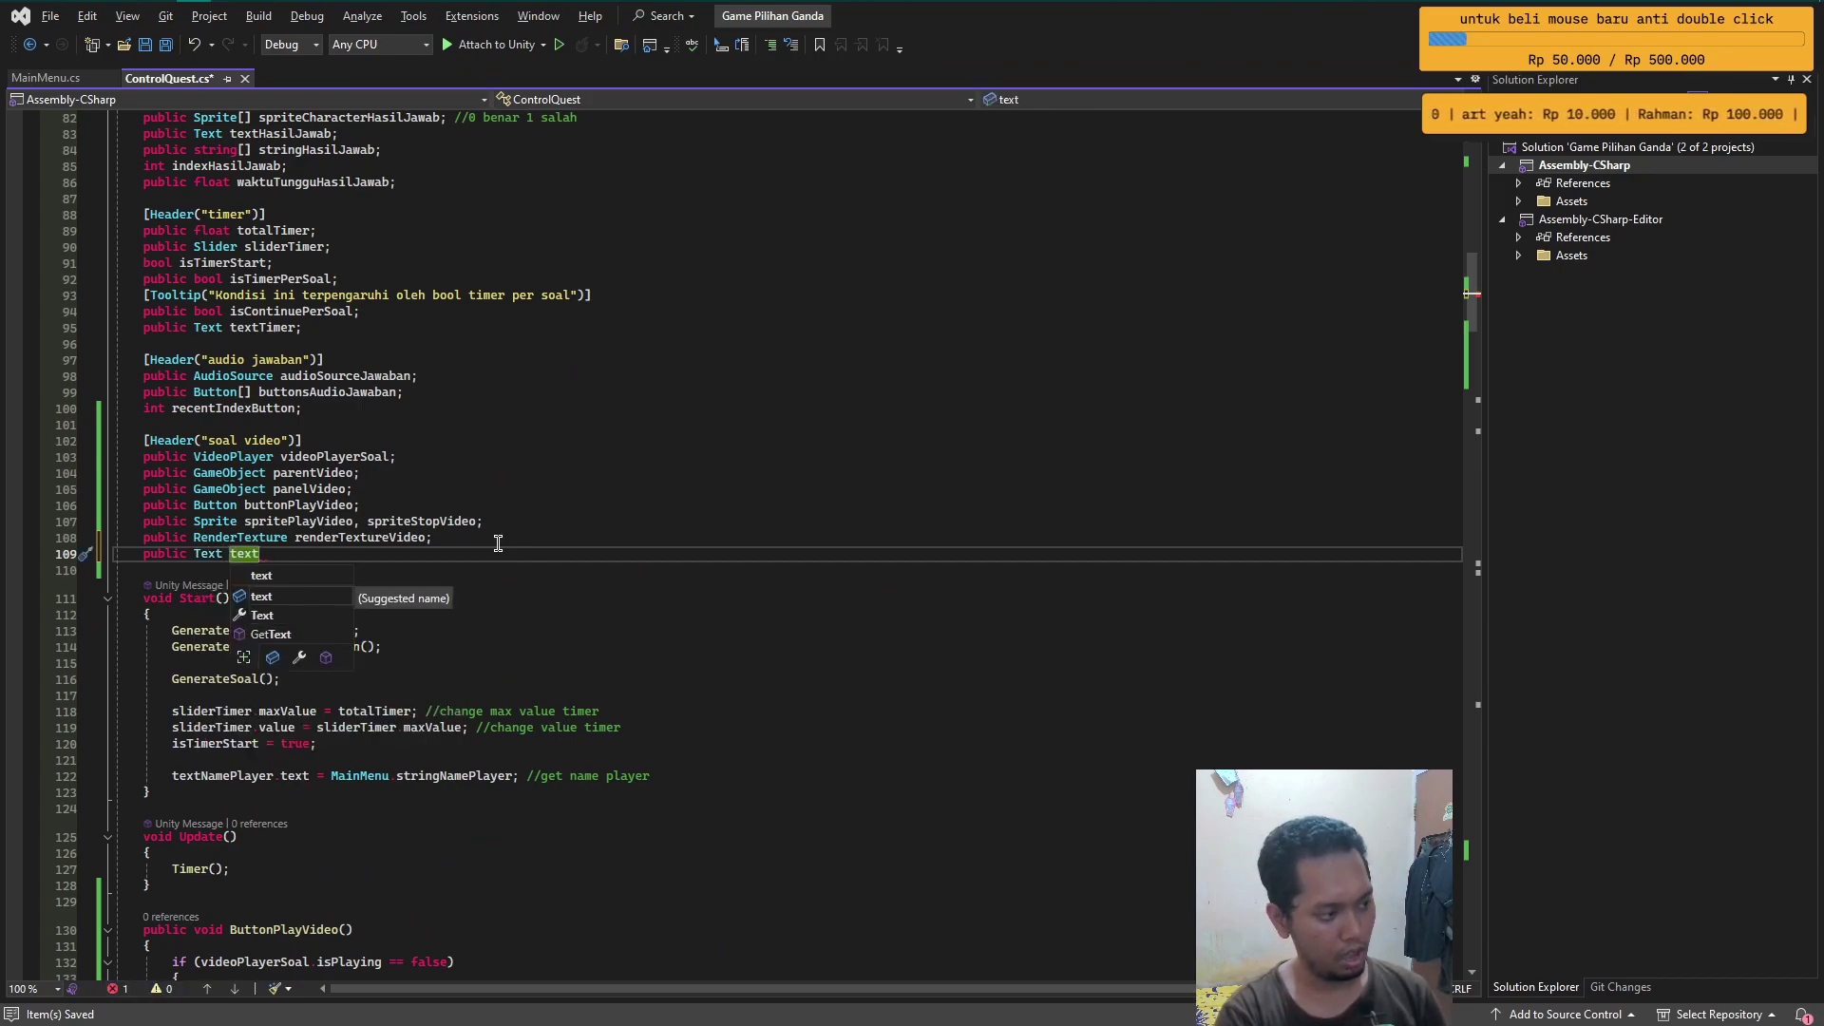
{"action": "type", "text": "Vide"}
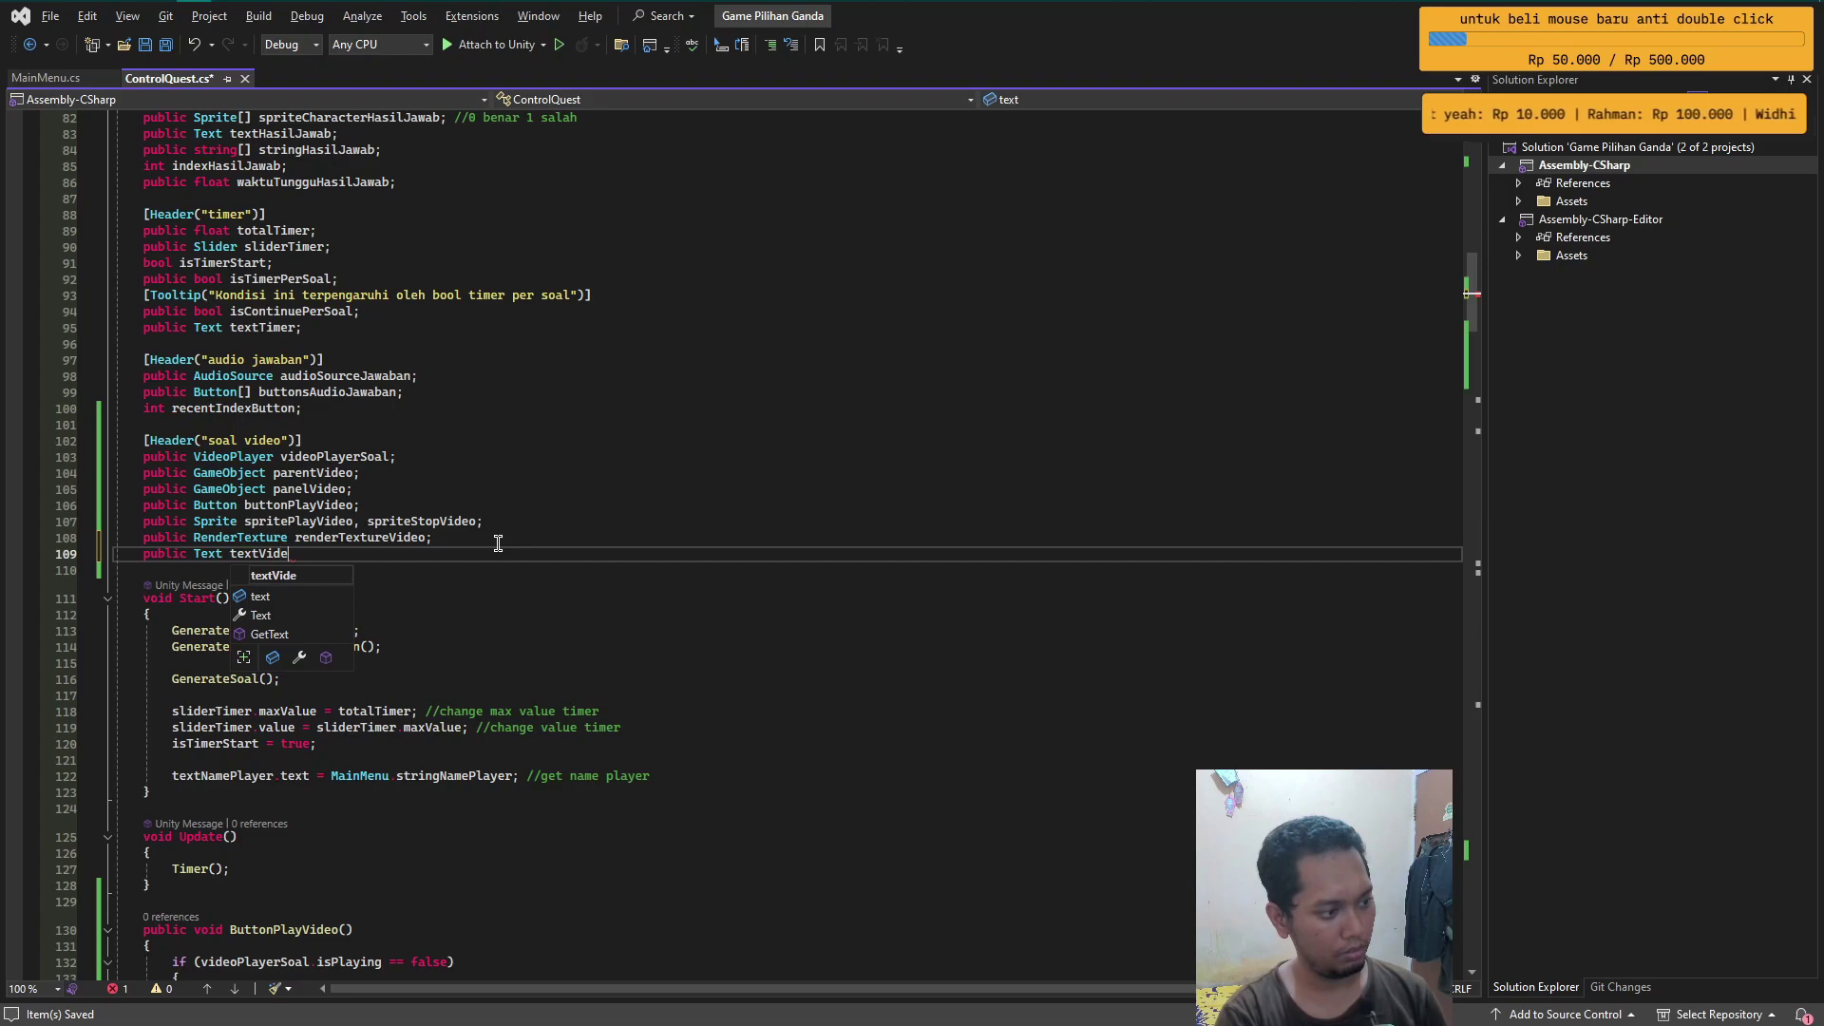
{"action": "type", "text": "oName;"}
{"action": "key", "text": "ctrl+s"}
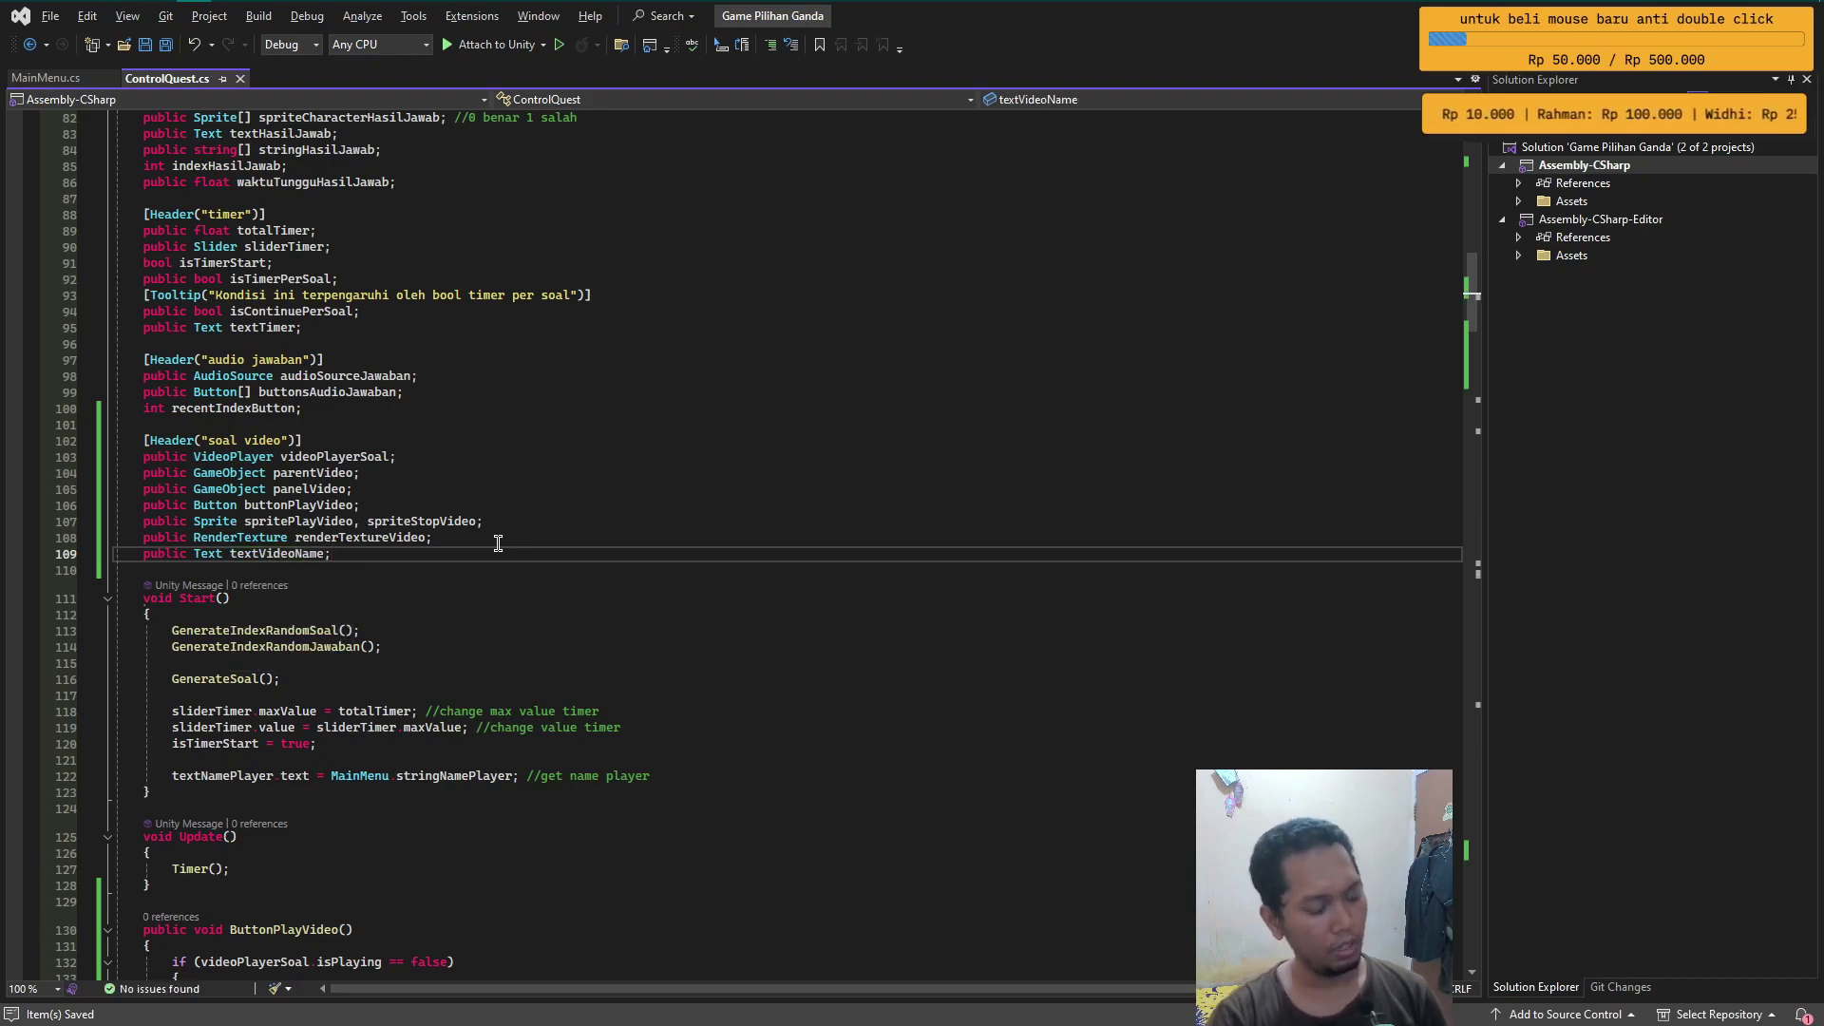
- Inspect the Kok gak mati mati.mp4 video asset in Unity, then return to the code
{"action": "scroll", "coordinate": [503, 476], "scroll_direction": "down", "scroll_amount": 4}
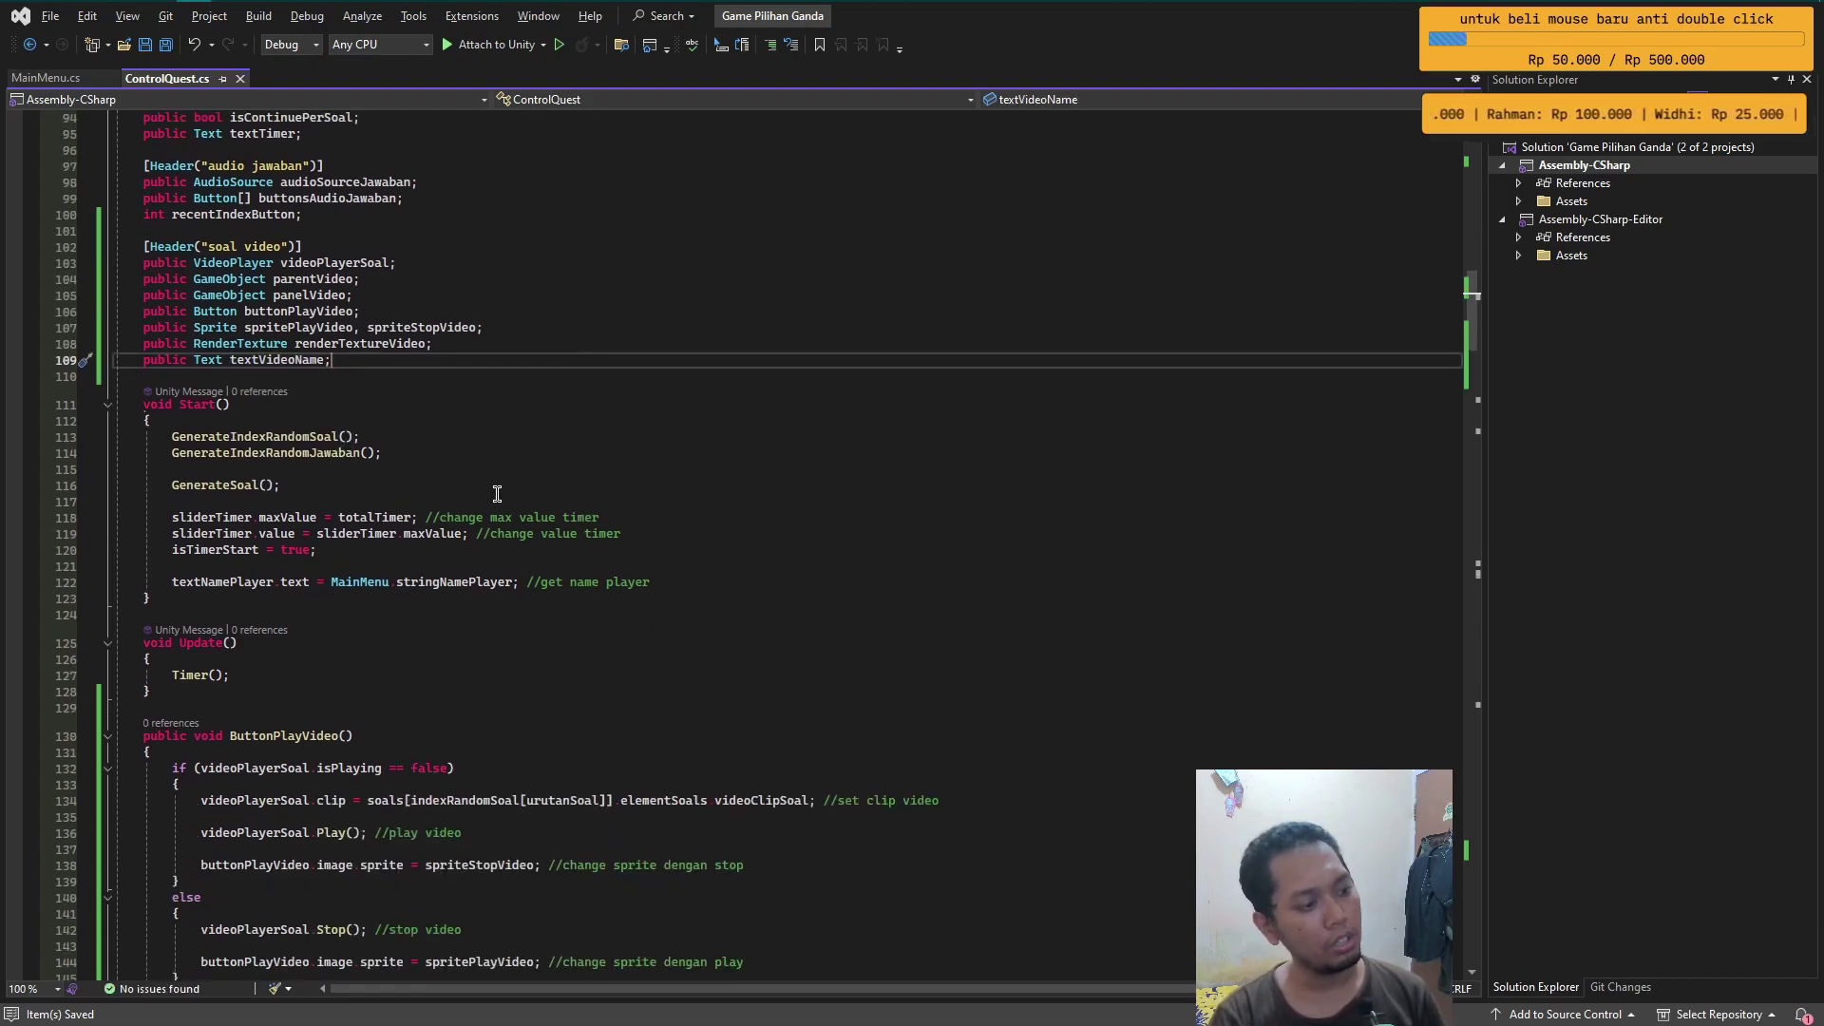
{"action": "scroll", "coordinate": [505, 485], "scroll_direction": "down", "scroll_amount": 5}
{"action": "left_click", "coordinate": [159, 13]}
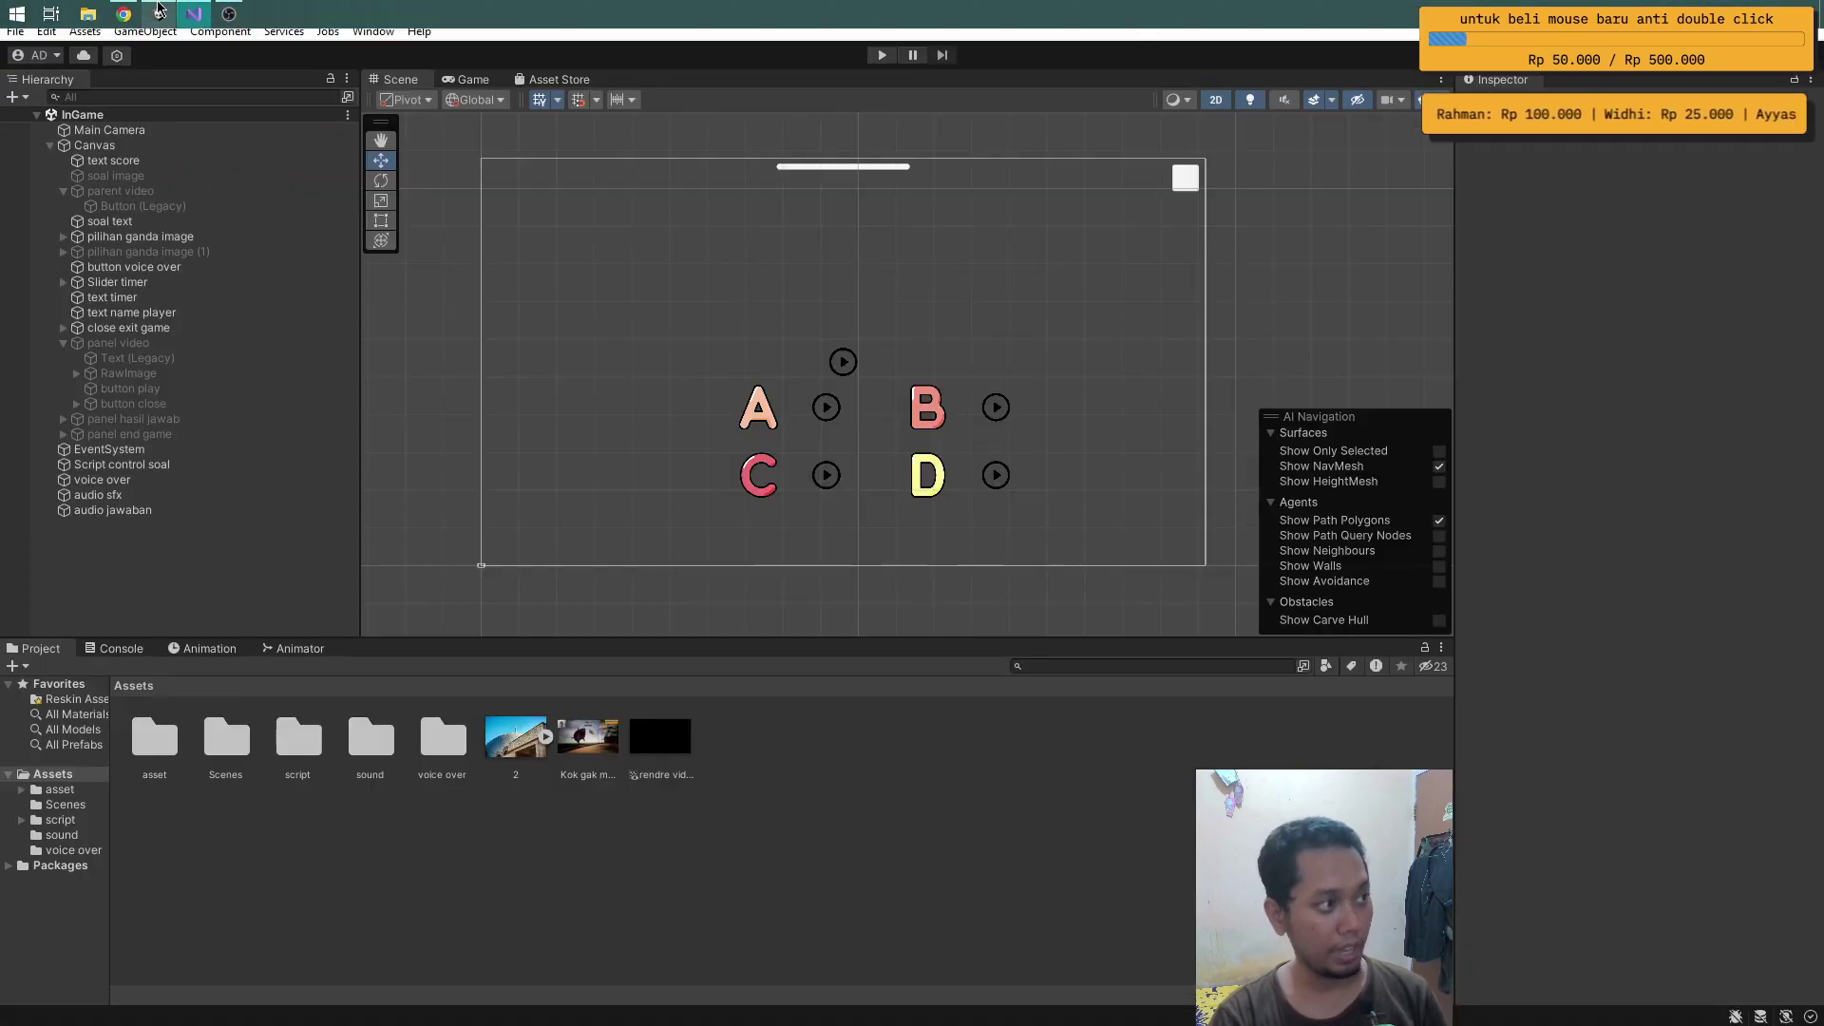
{"action": "left_click", "coordinate": [581, 771]}
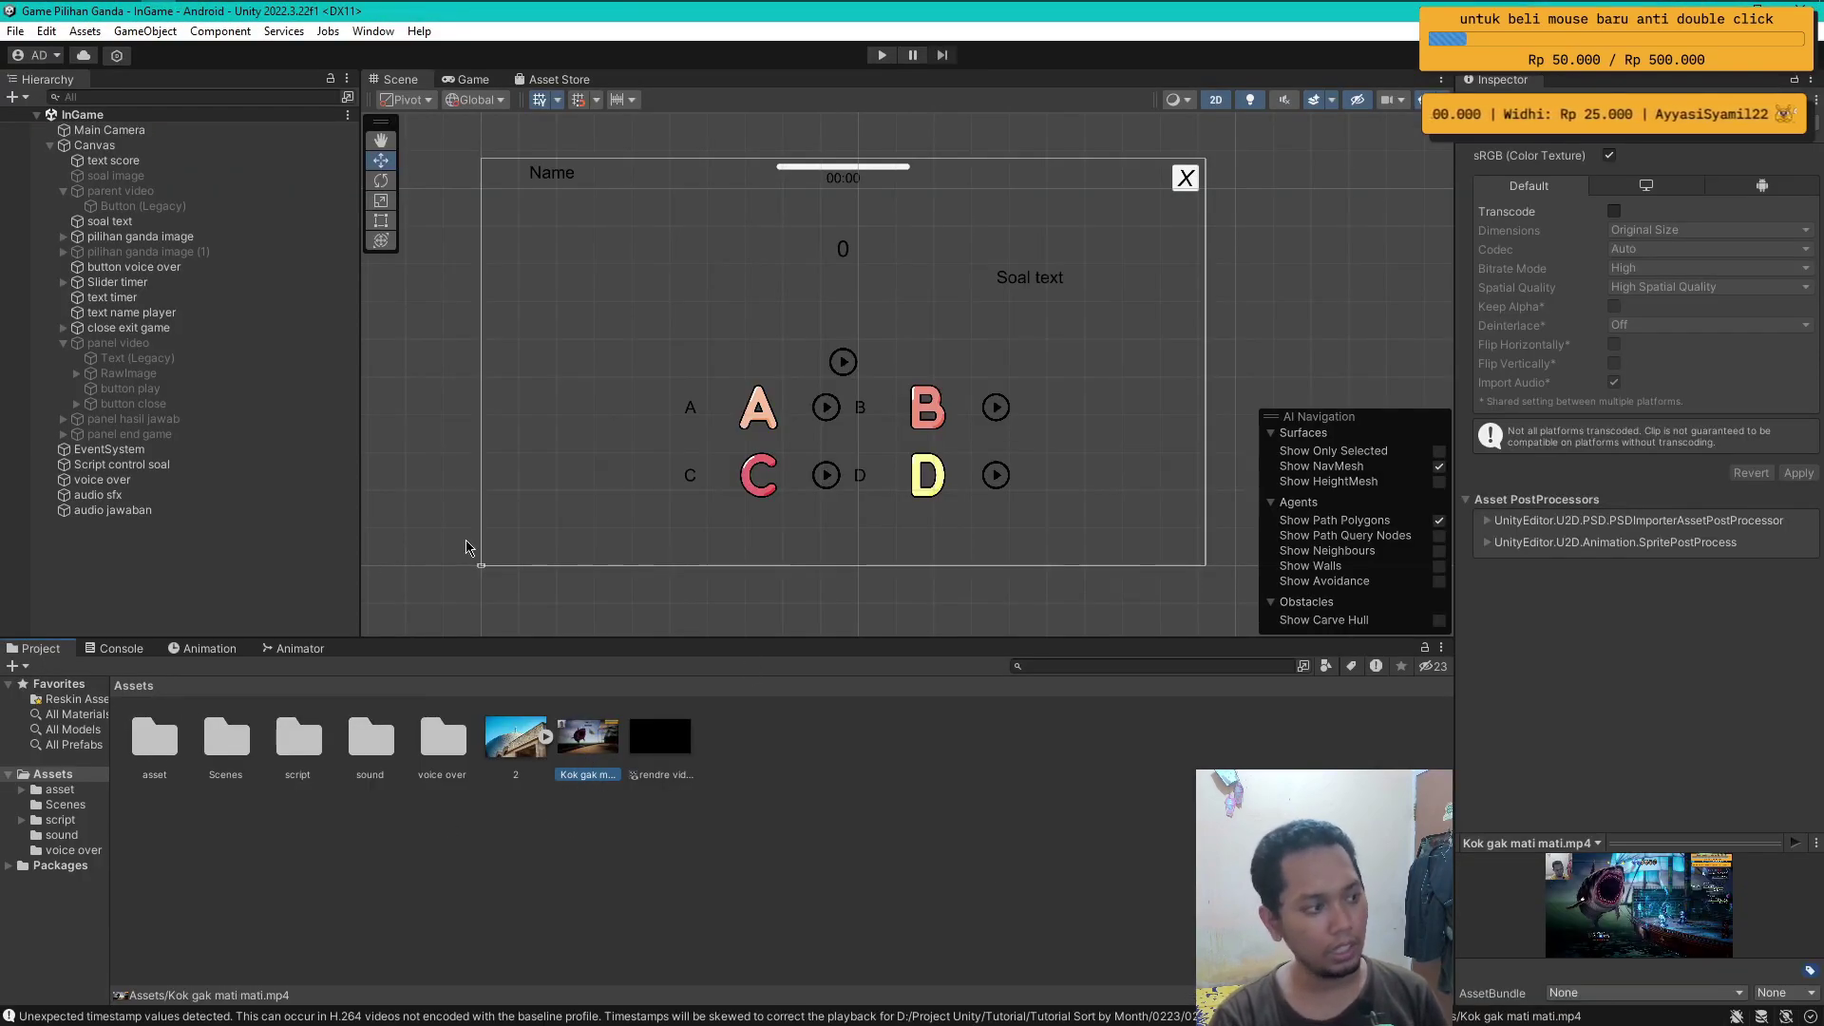
{"action": "key", "text": "alt+Tab"}
- Start a textVideoName.text statement in ButtonOpenVideo's open branch
{"action": "scroll", "coordinate": [639, 766], "scroll_direction": "down", "scroll_amount": 3}
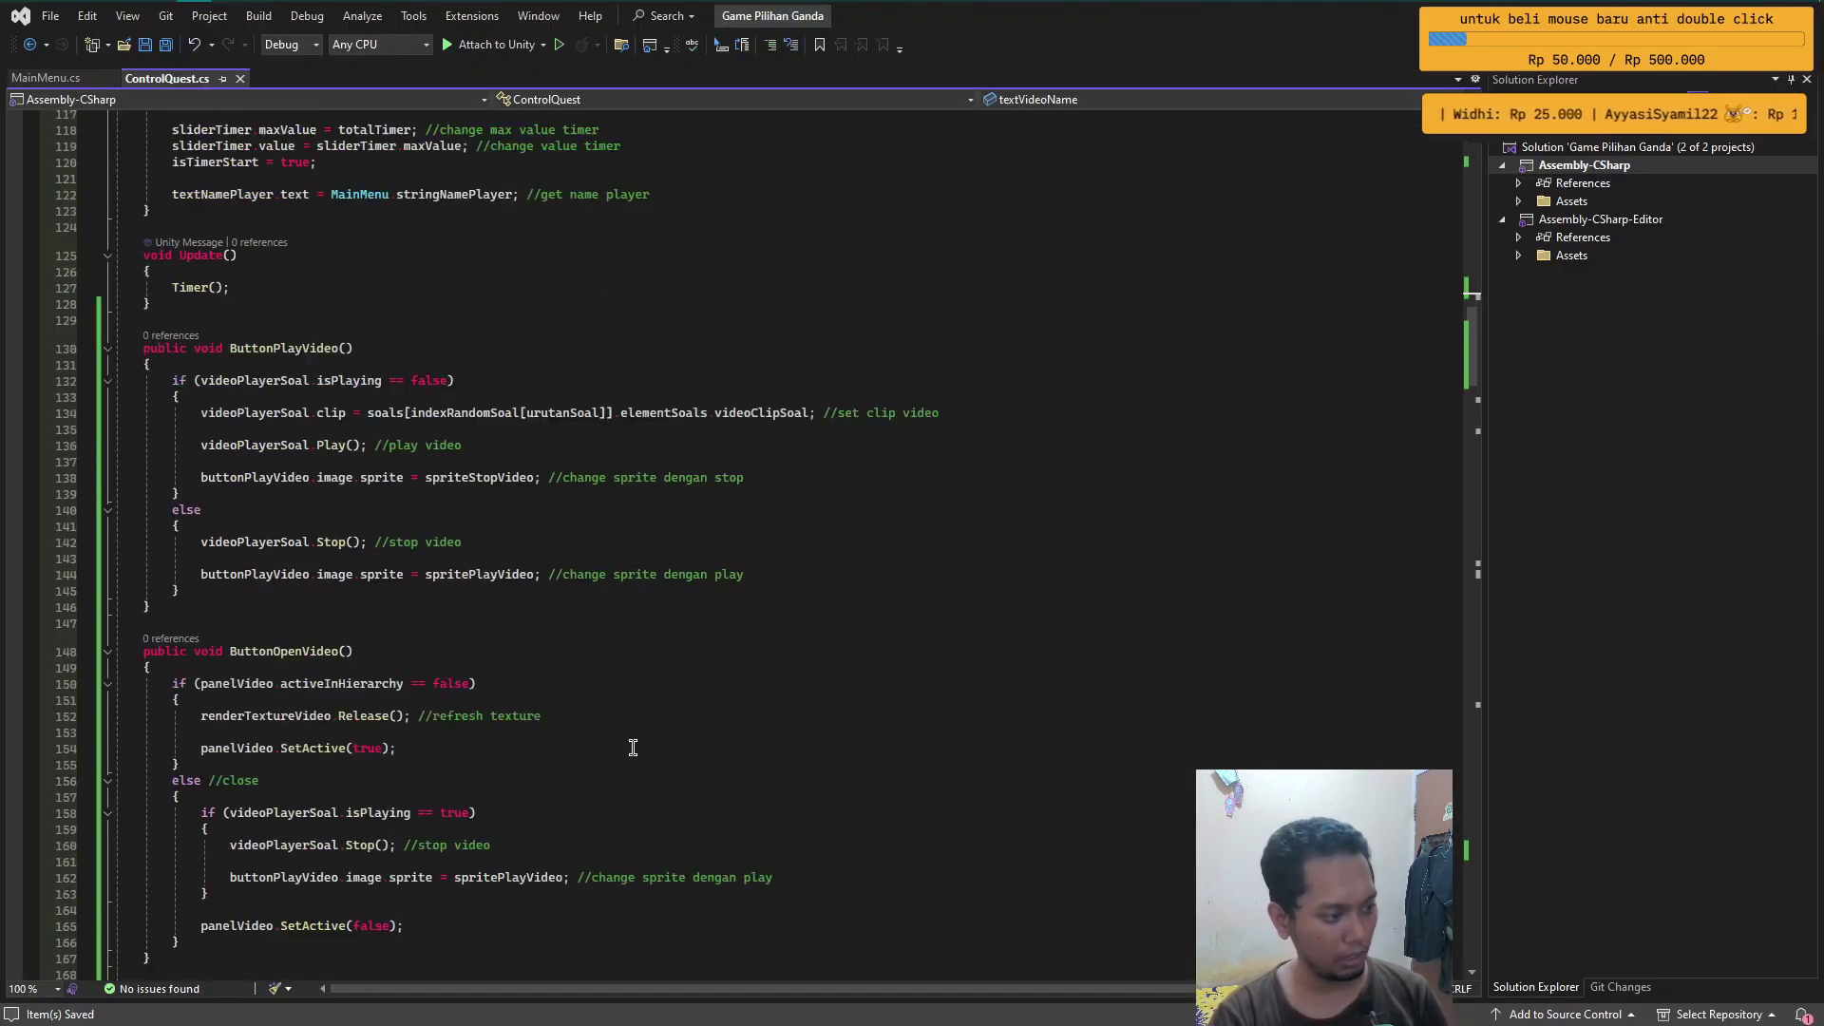
{"action": "scroll", "coordinate": [637, 762], "scroll_direction": "down", "scroll_amount": 7}
{"action": "scroll", "coordinate": [636, 758], "scroll_direction": "down", "scroll_amount": 10}
{"action": "scroll", "coordinate": [629, 758], "scroll_direction": "down", "scroll_amount": 6}
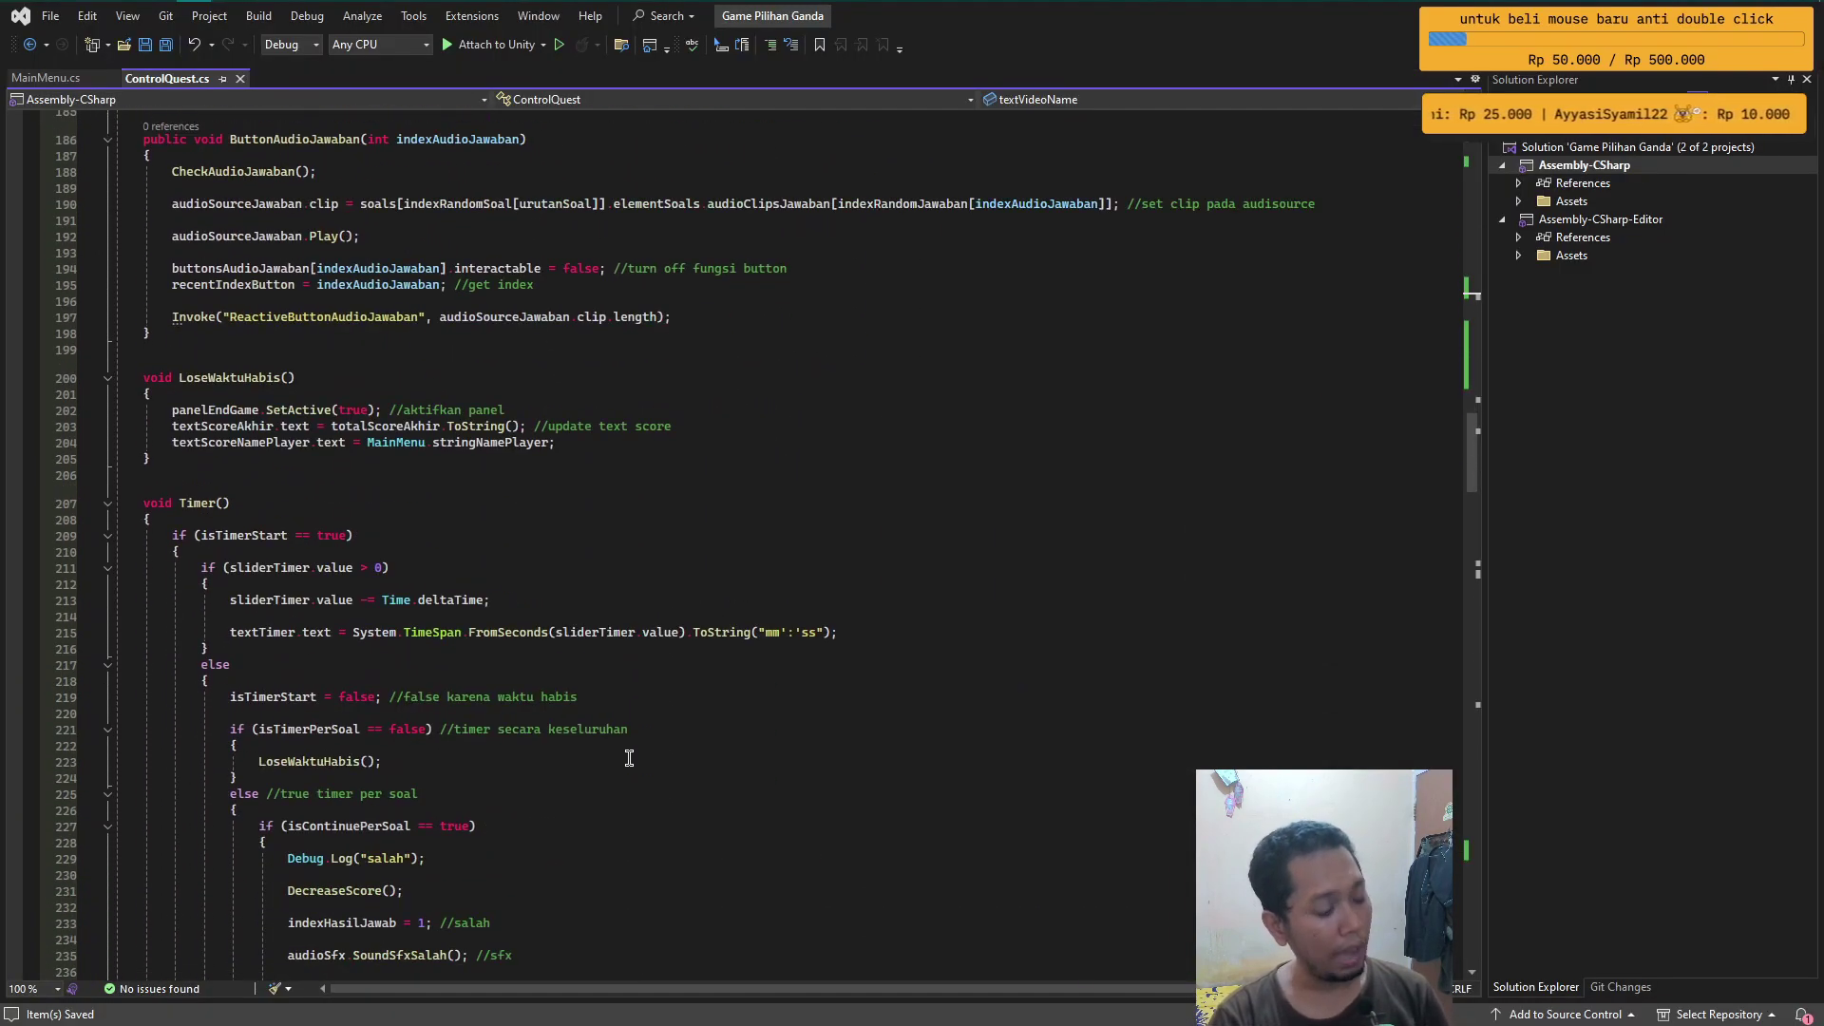
{"action": "scroll", "coordinate": [628, 757], "scroll_direction": "down", "scroll_amount": 4}
{"action": "scroll", "coordinate": [629, 757], "scroll_direction": "up", "scroll_amount": 4}
{"action": "scroll", "coordinate": [629, 758], "scroll_direction": "up", "scroll_amount": 12}
{"action": "scroll", "coordinate": [616, 760], "scroll_direction": "up", "scroll_amount": 8}
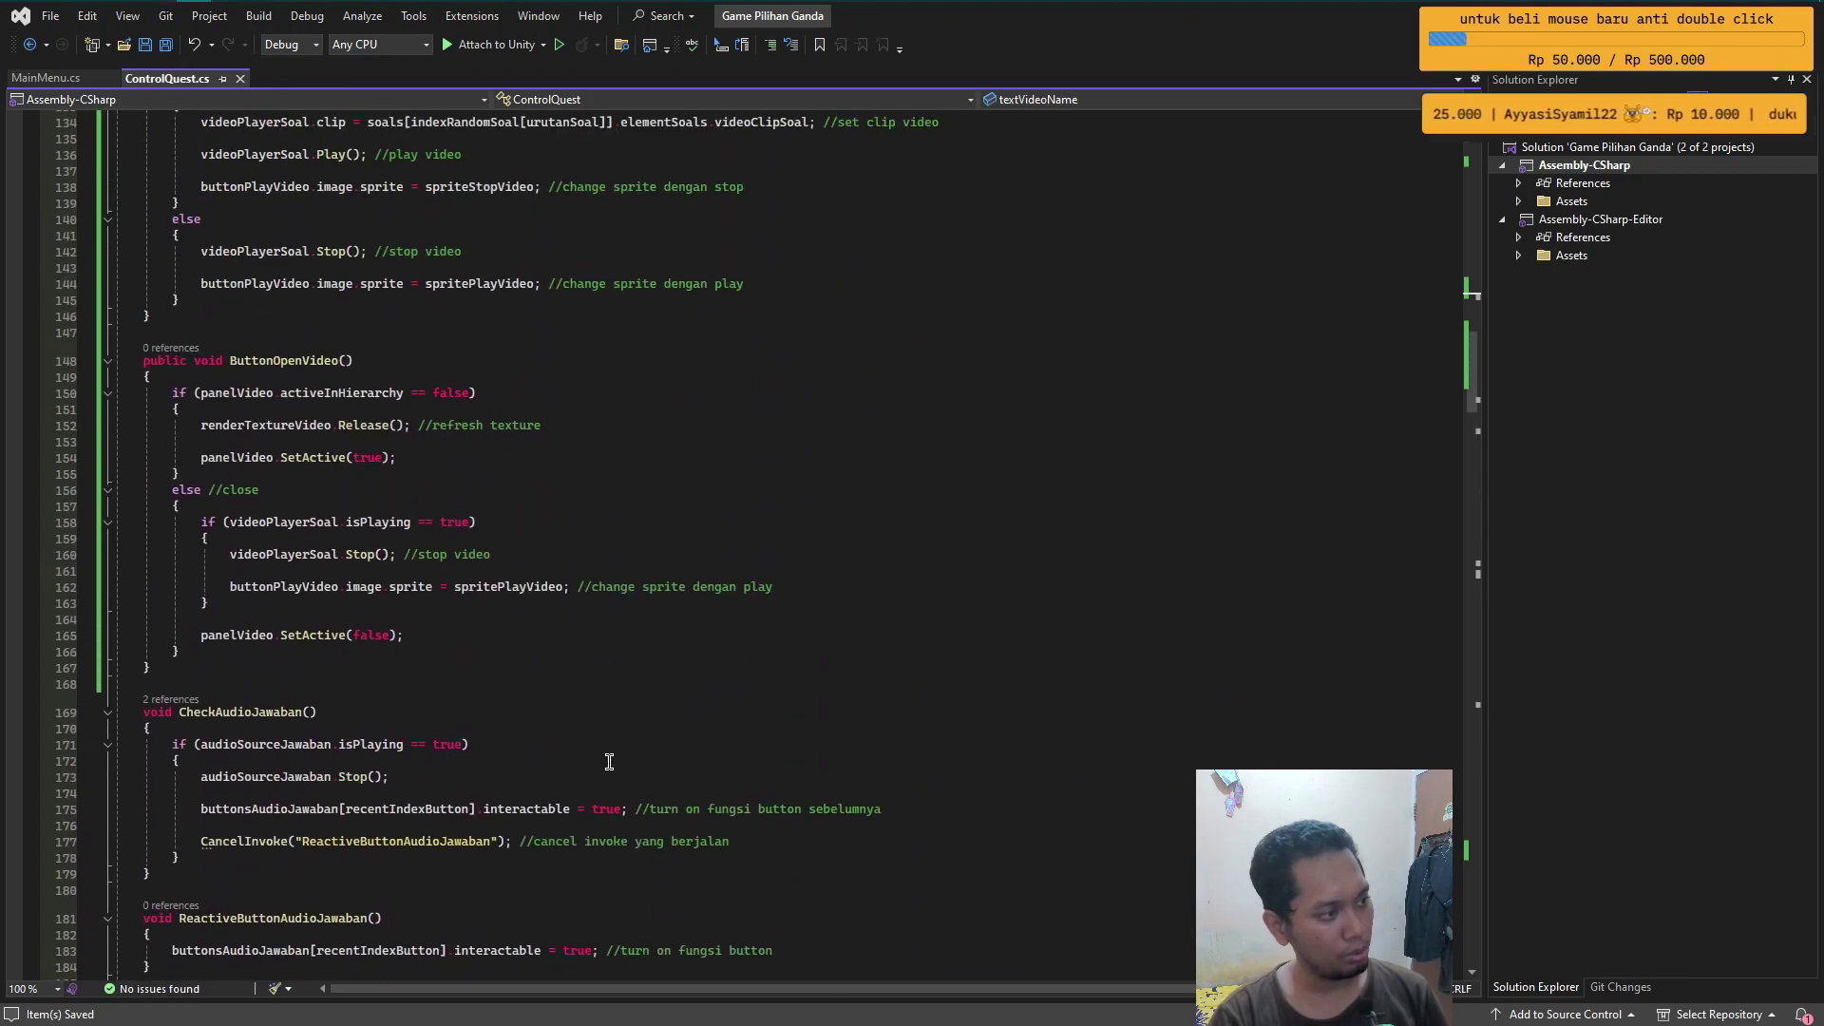
{"action": "scroll", "coordinate": [380, 779], "scroll_direction": "up", "scroll_amount": 3}
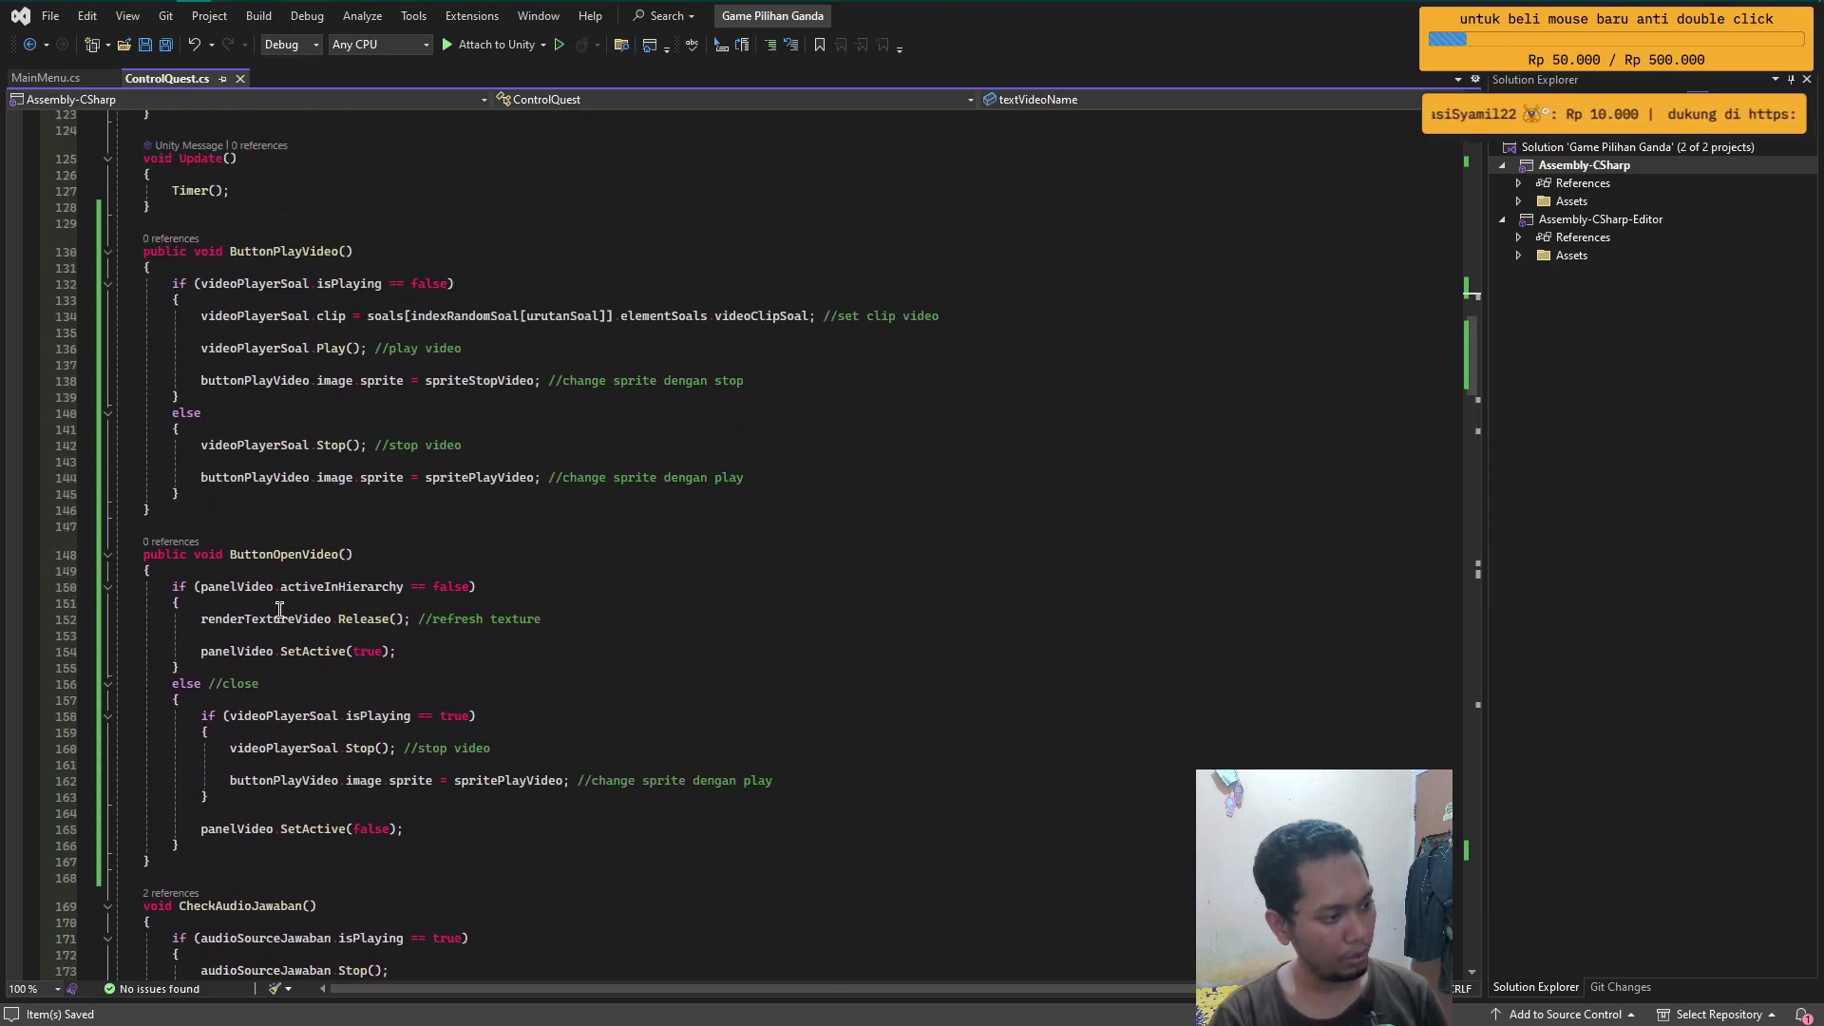
{"action": "left_click", "coordinate": [488, 609]}
{"action": "key", "text": "Return"}
{"action": "key", "text": "Return"}
{"action": "key", "text": "Up"}
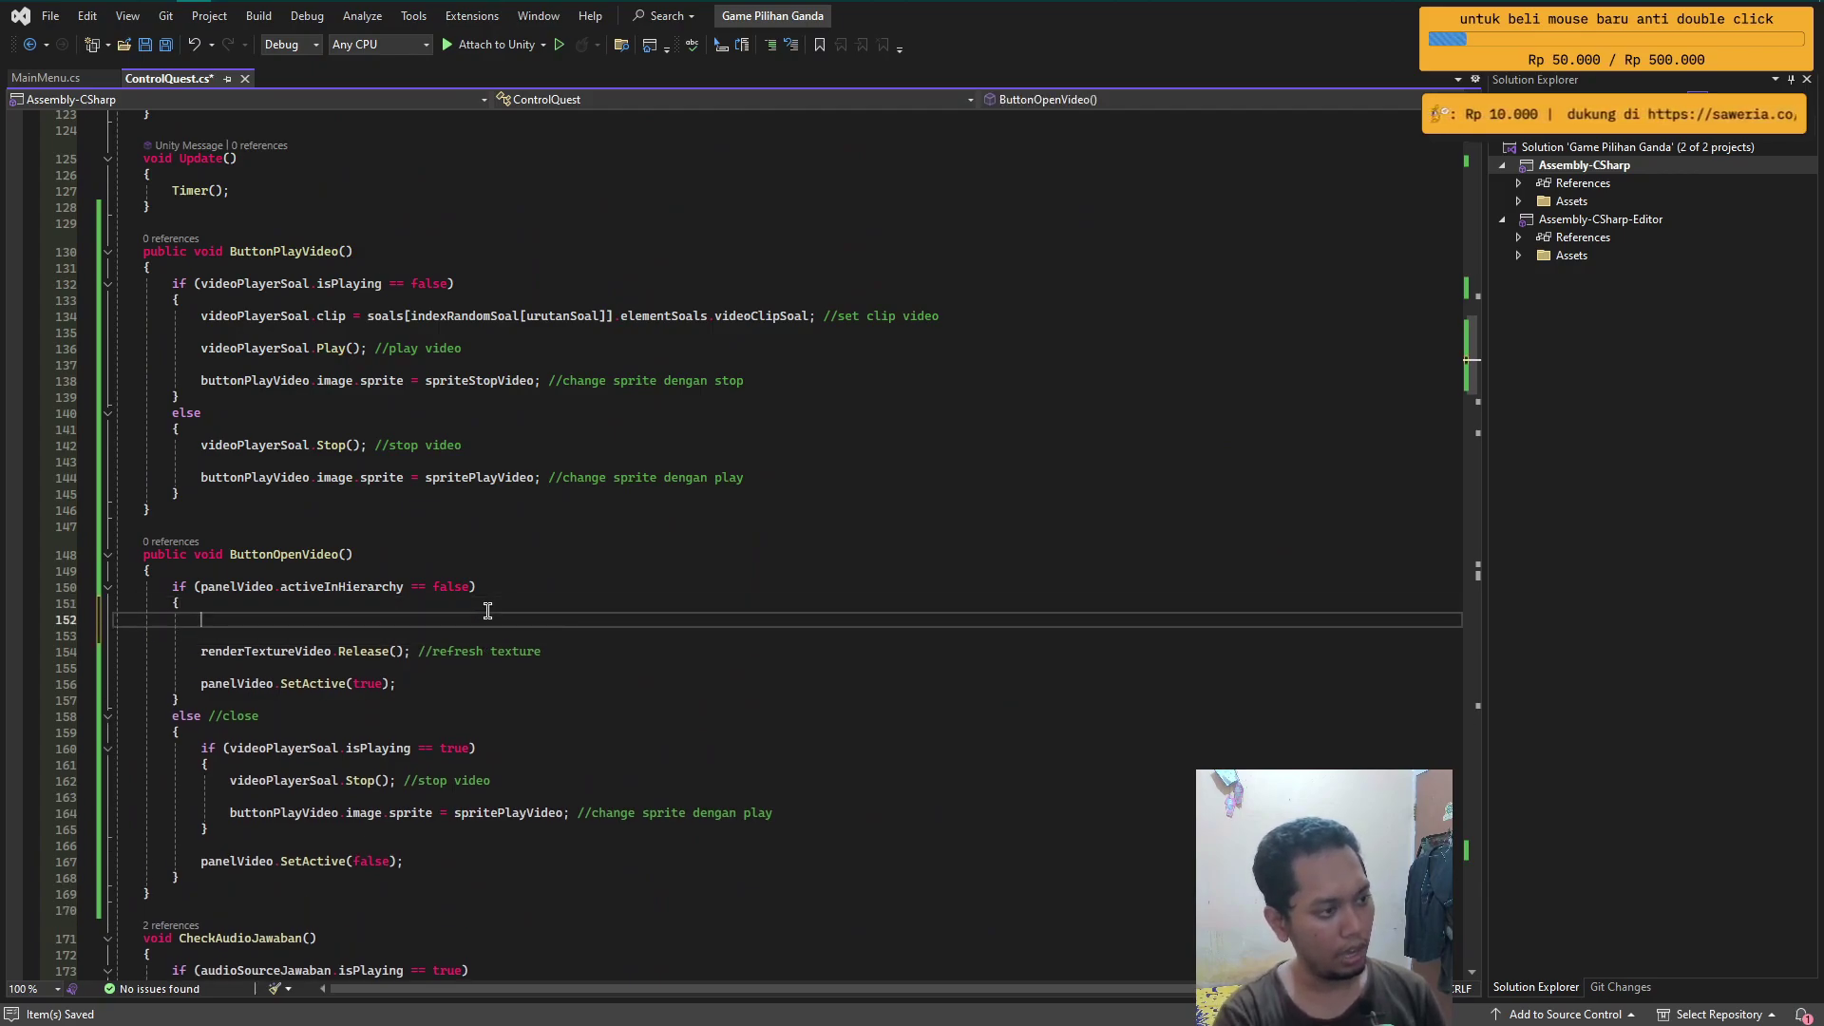
{"action": "type", "text": "text"}
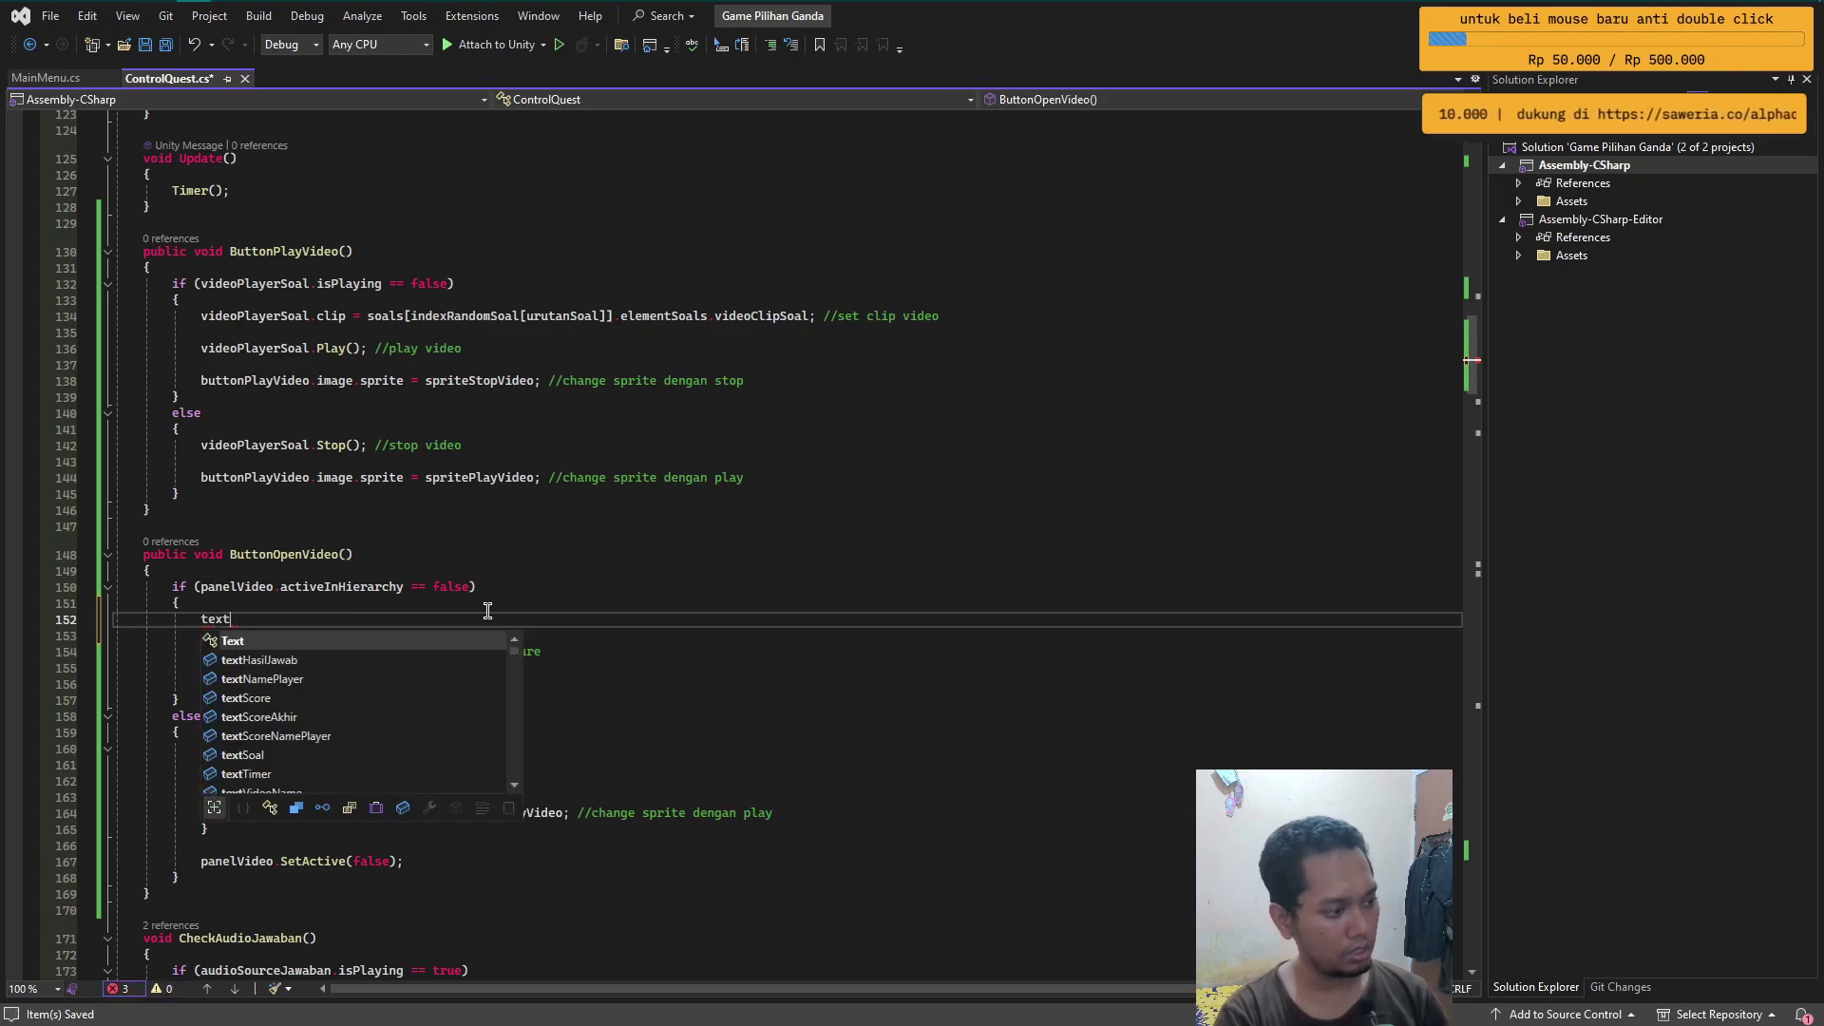
{"action": "type", "text": "VideoN"}
{"action": "key", "text": "Tab"}
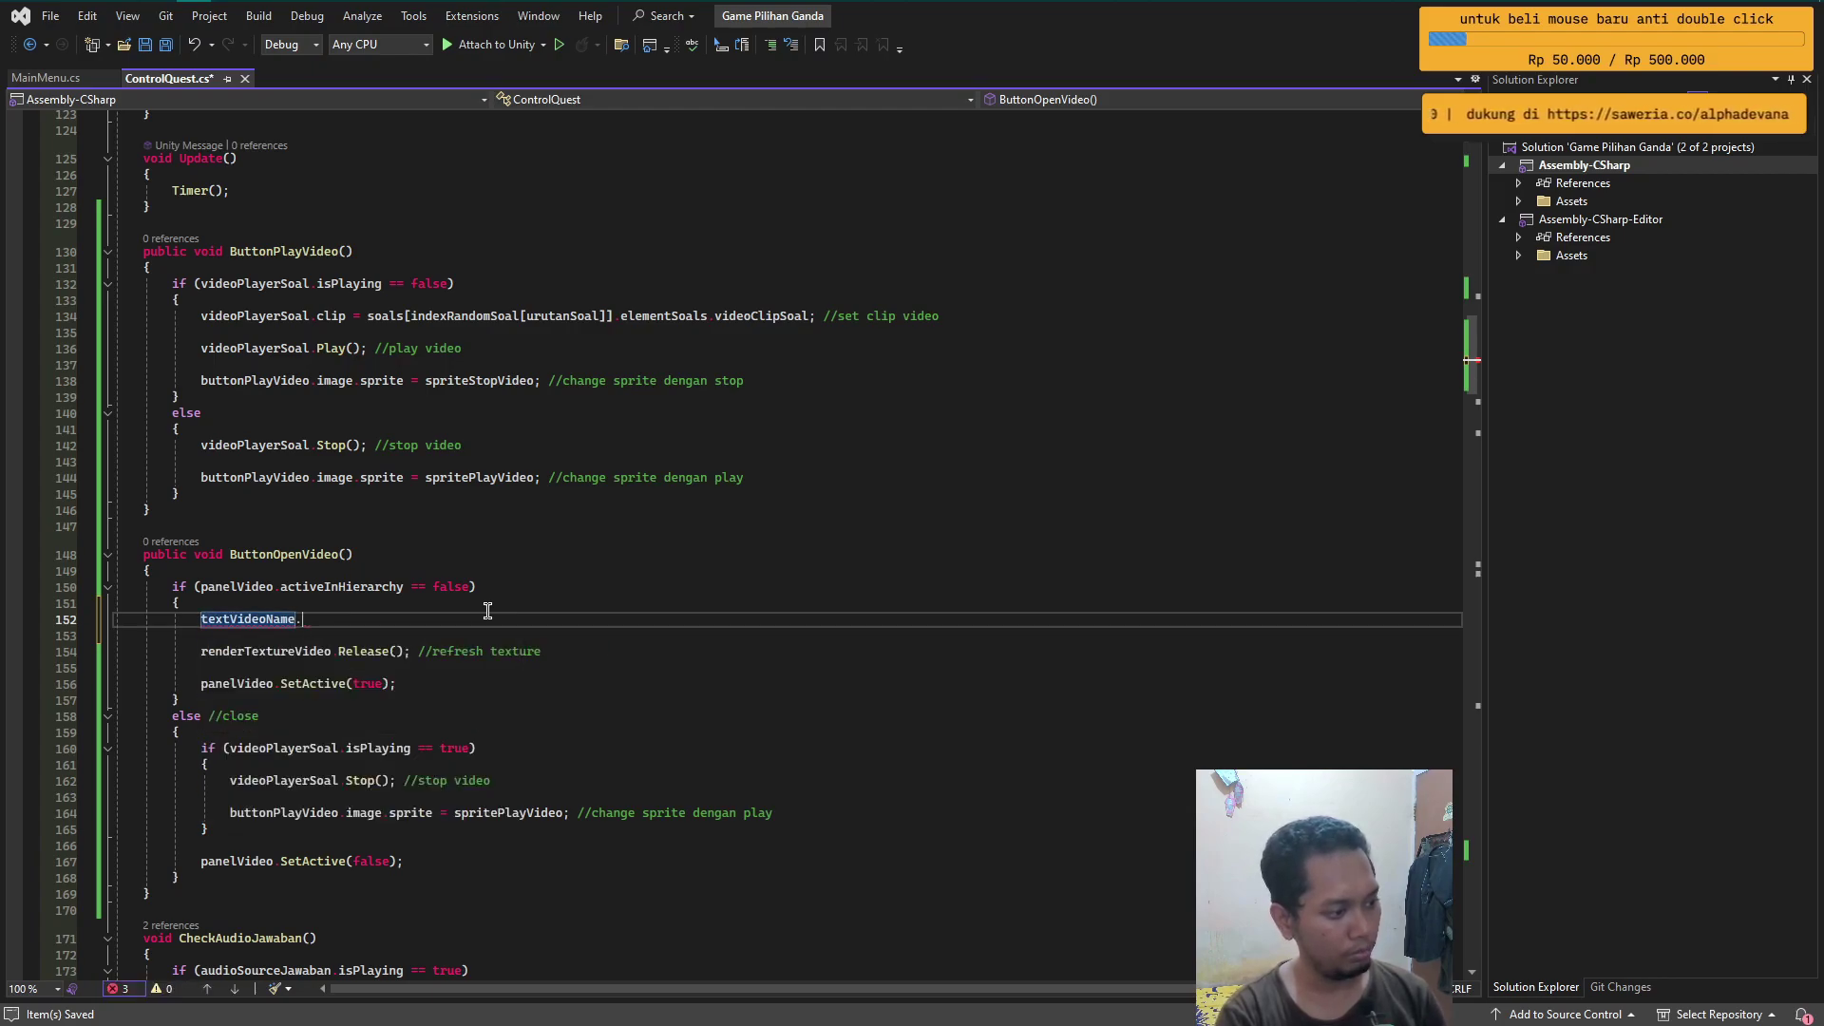
{"action": "type", "text": ".text ="}
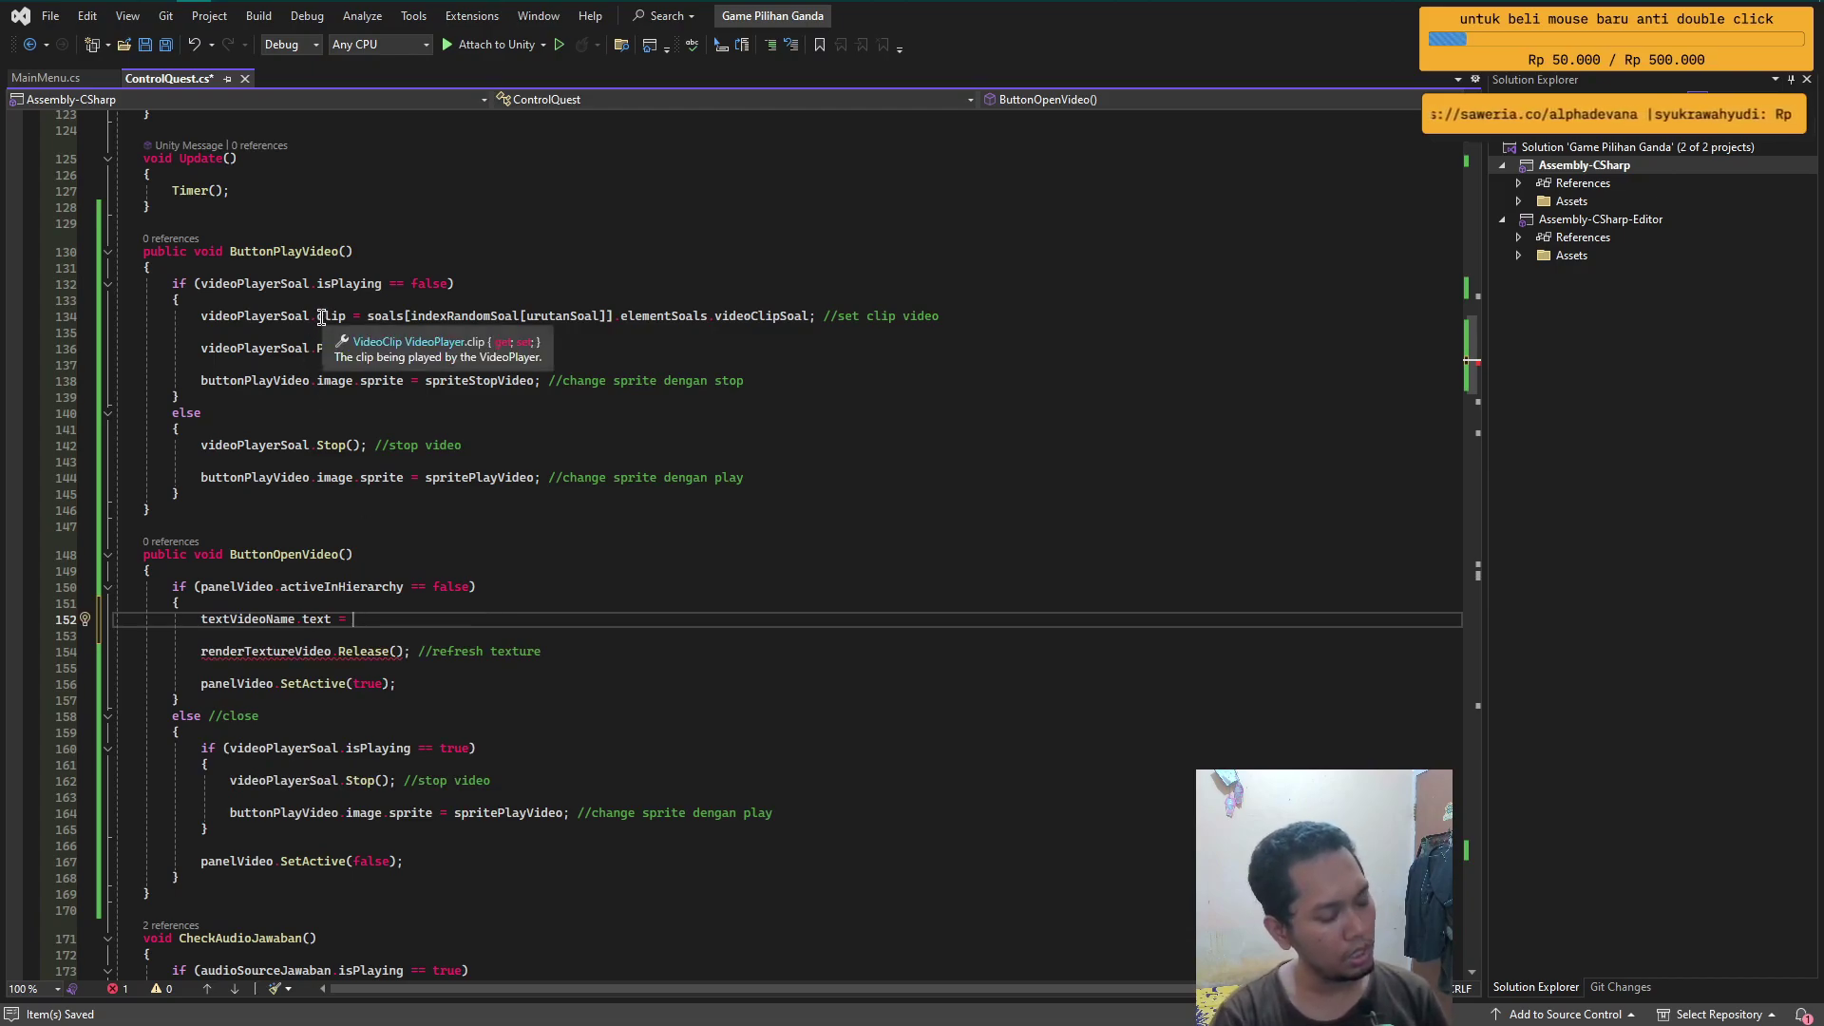
- Complete it with line 134's video clip expression plus .name; and save ControlQuest.cs
{"action": "left_click", "coordinate": [371, 317]}
{"action": "key", "text": "shift+Right"}
{"action": "key", "text": "shift+Right"}
{"action": "key", "text": "shift+Right"}
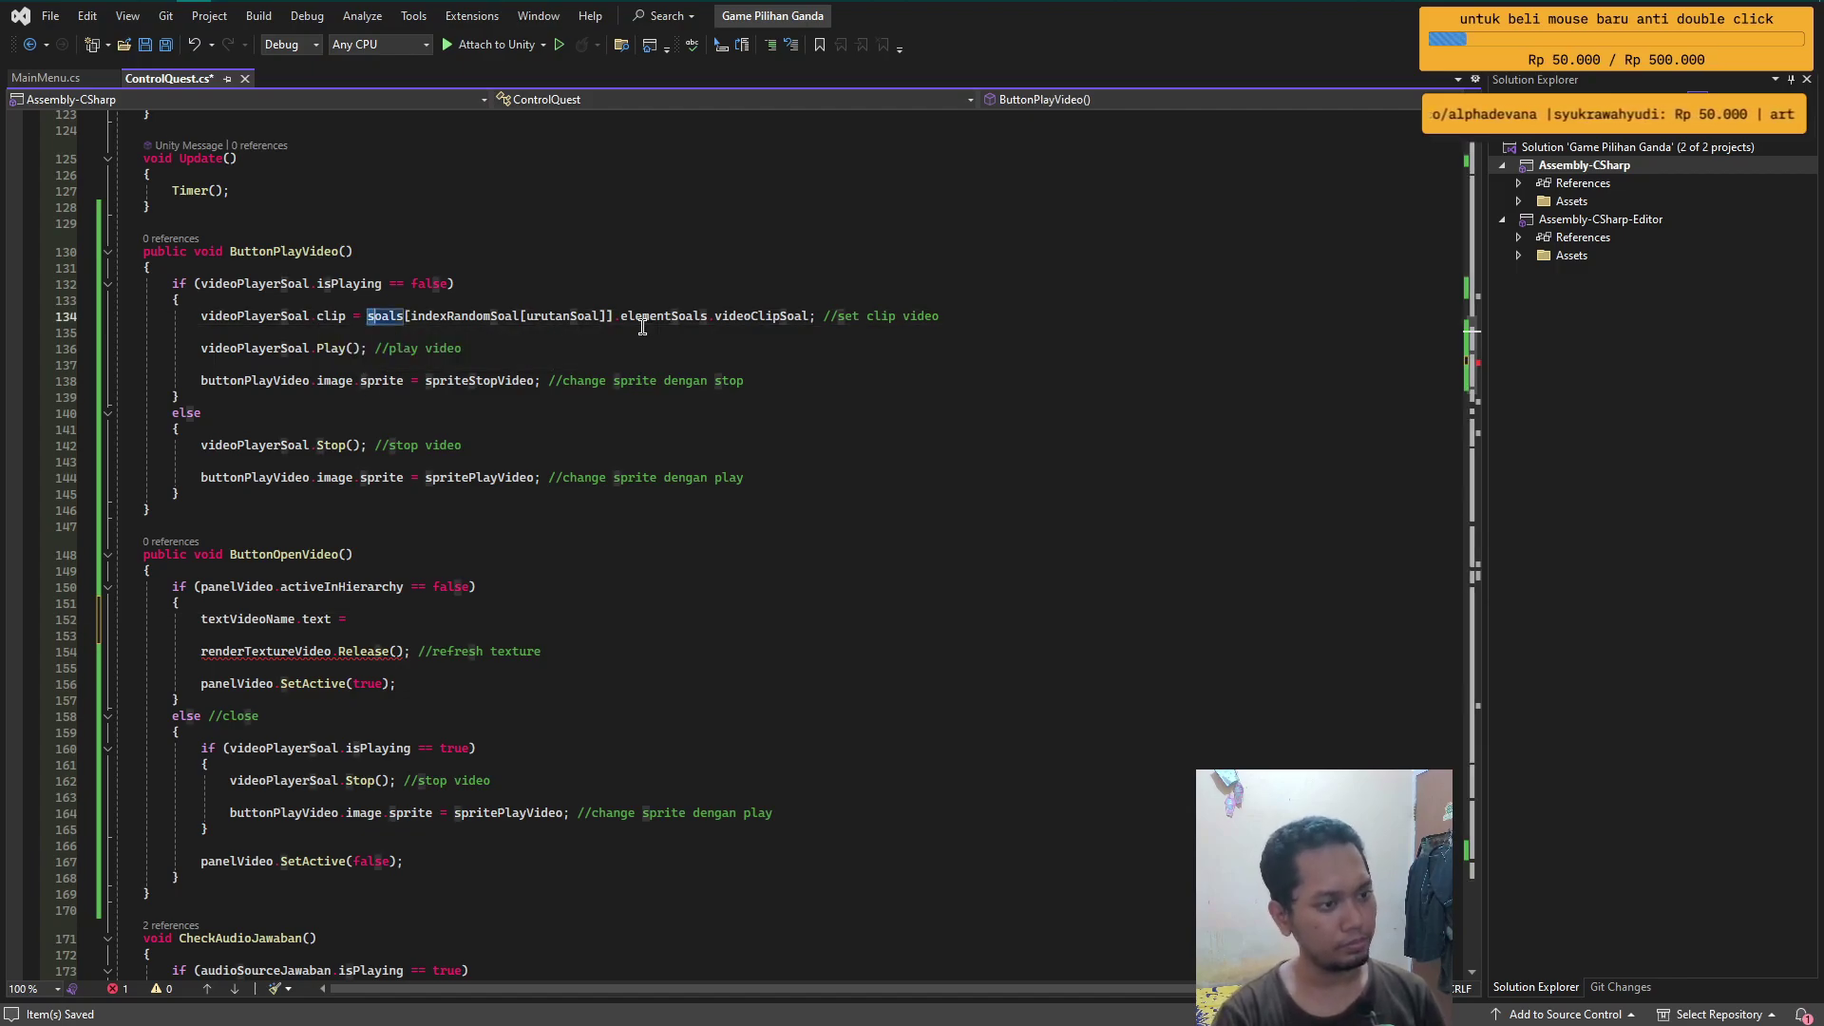
{"action": "key", "text": "shift+Right"}
{"action": "key", "text": "shift+Right"}
{"action": "key", "text": "shift+Right"}
{"action": "key", "text": "shift+Right"}
{"action": "key", "text": "shift+Right"}
{"action": "key", "text": "shift+Right"}
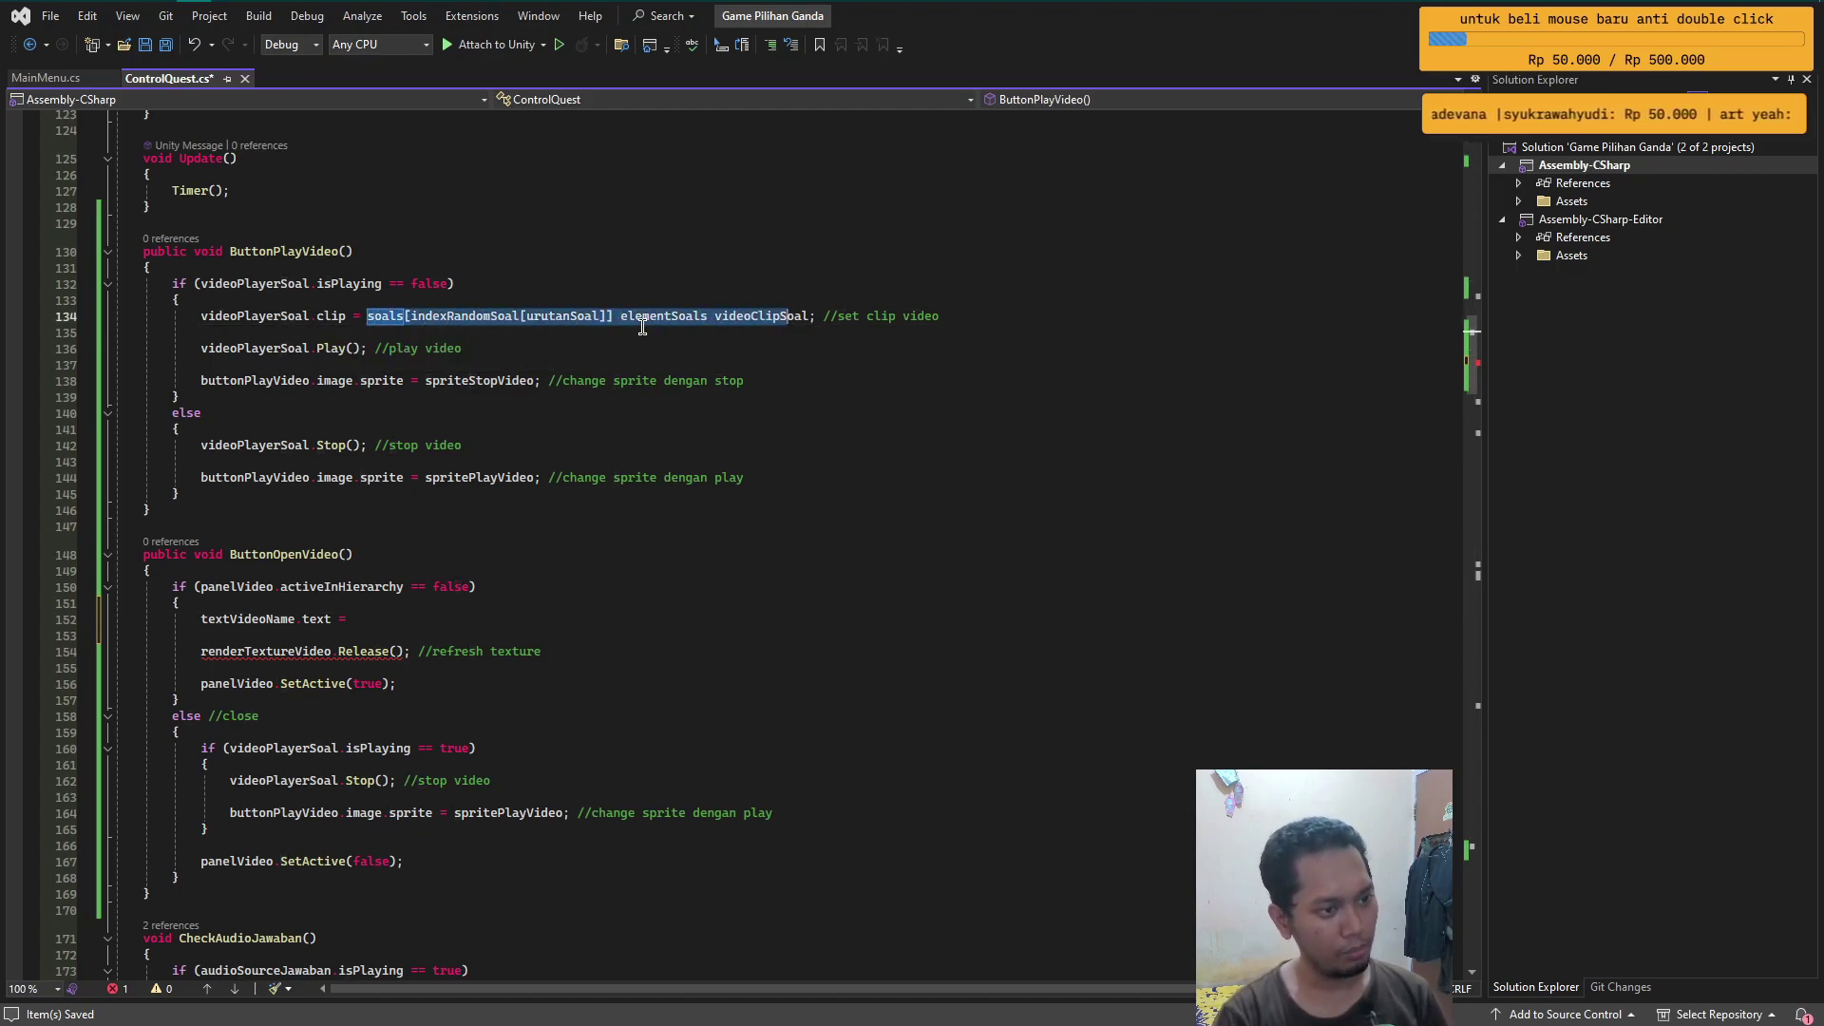
{"action": "key", "text": "ctrl+c"}
{"action": "left_click", "coordinate": [394, 618]}
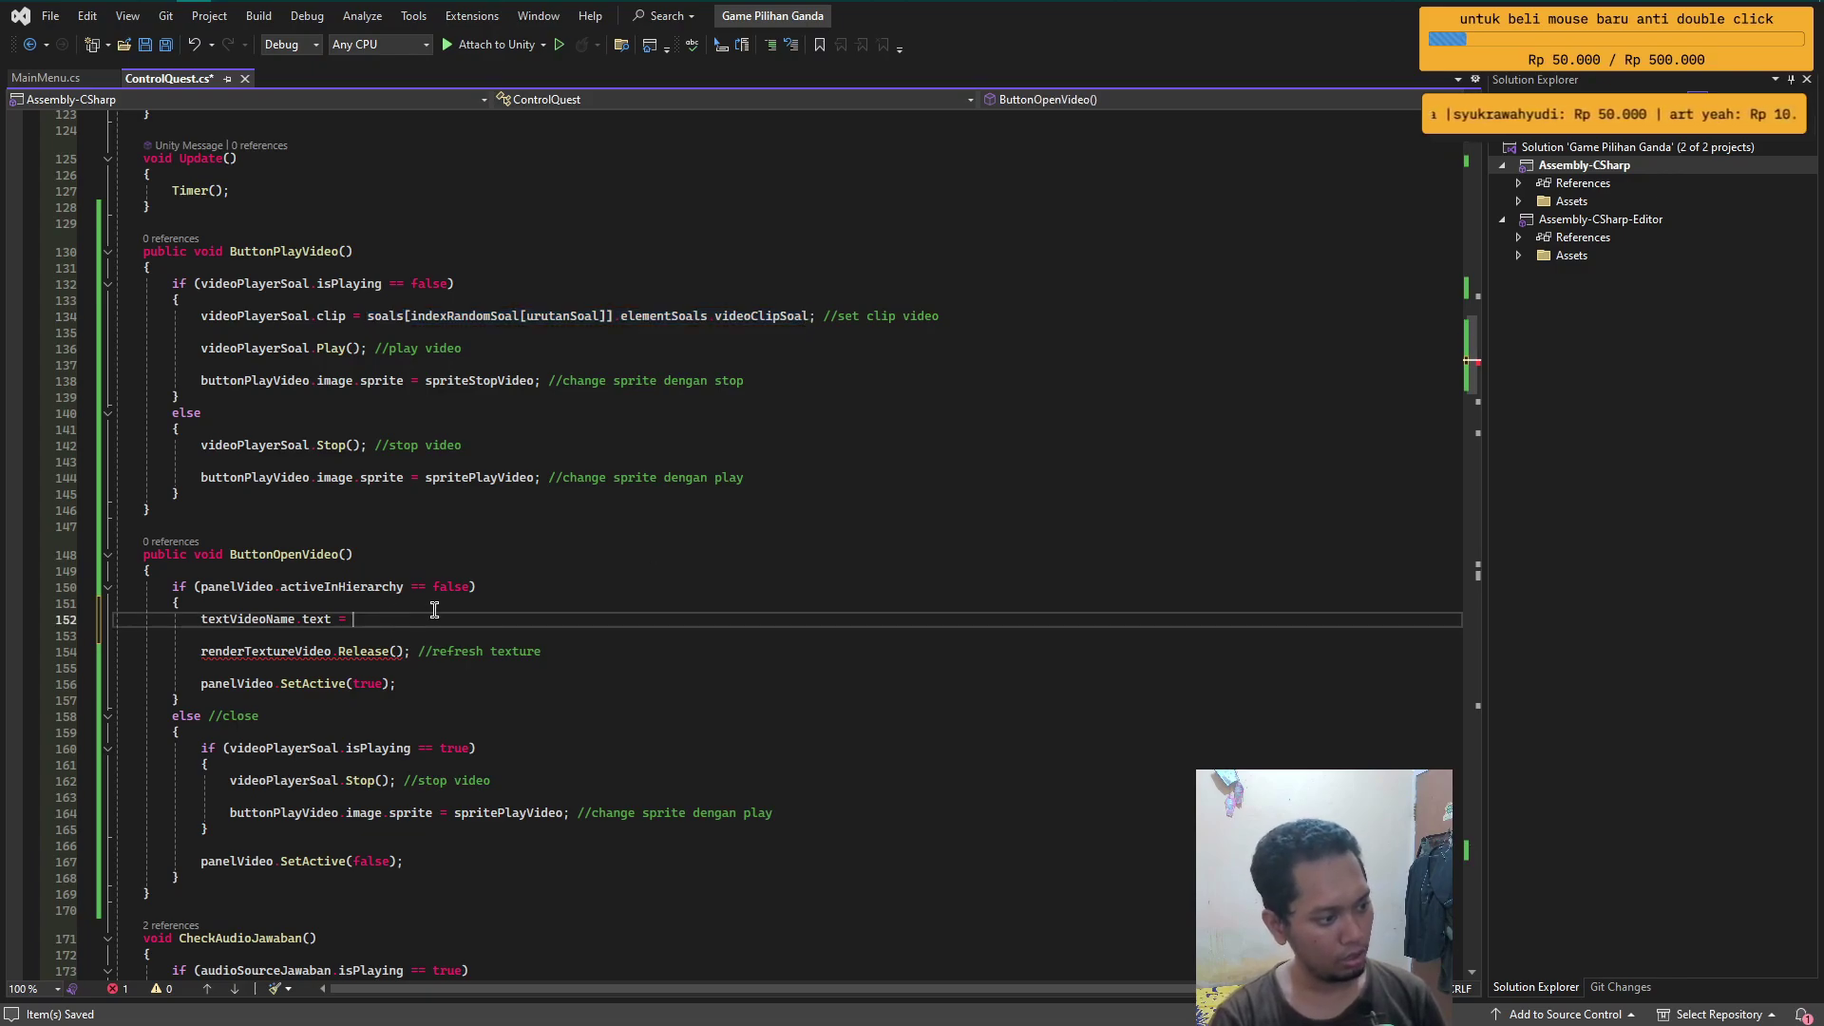
{"action": "key", "text": "ctrl+v"}
{"action": "type", "text": "."}
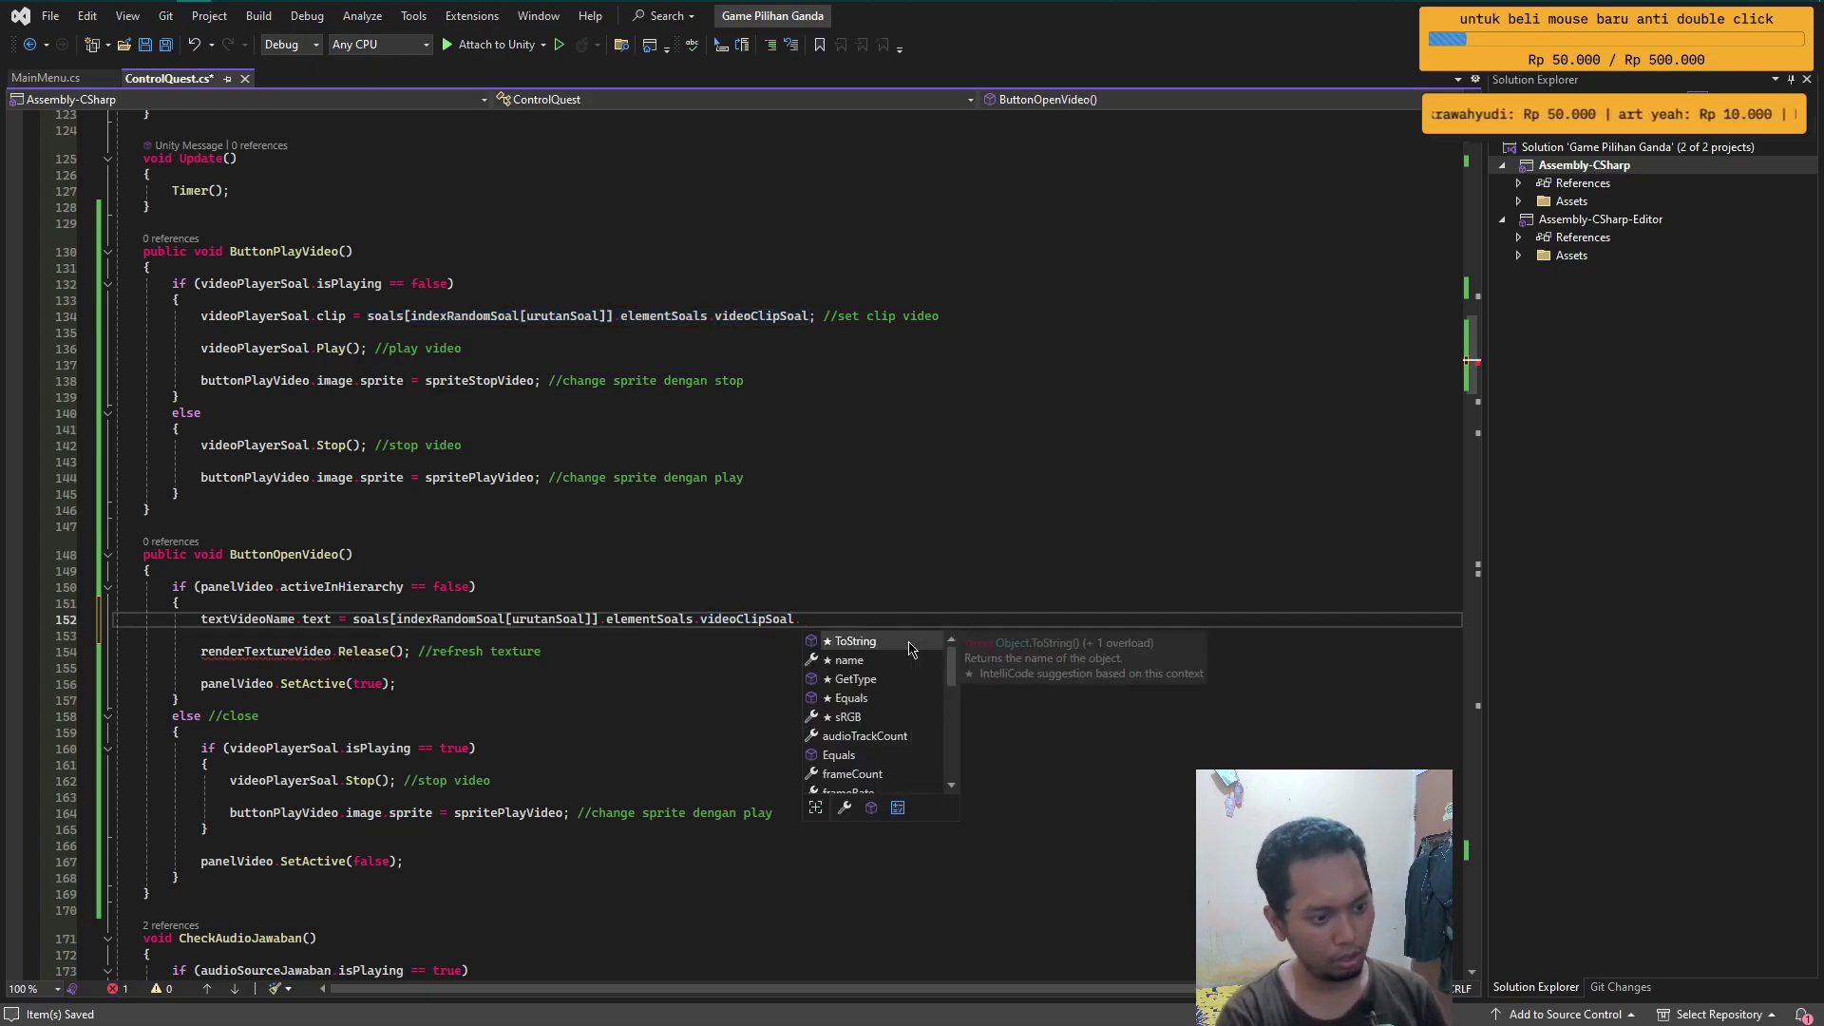
{"action": "type", "text": "name"}
{"action": "key", "text": "Tab"}
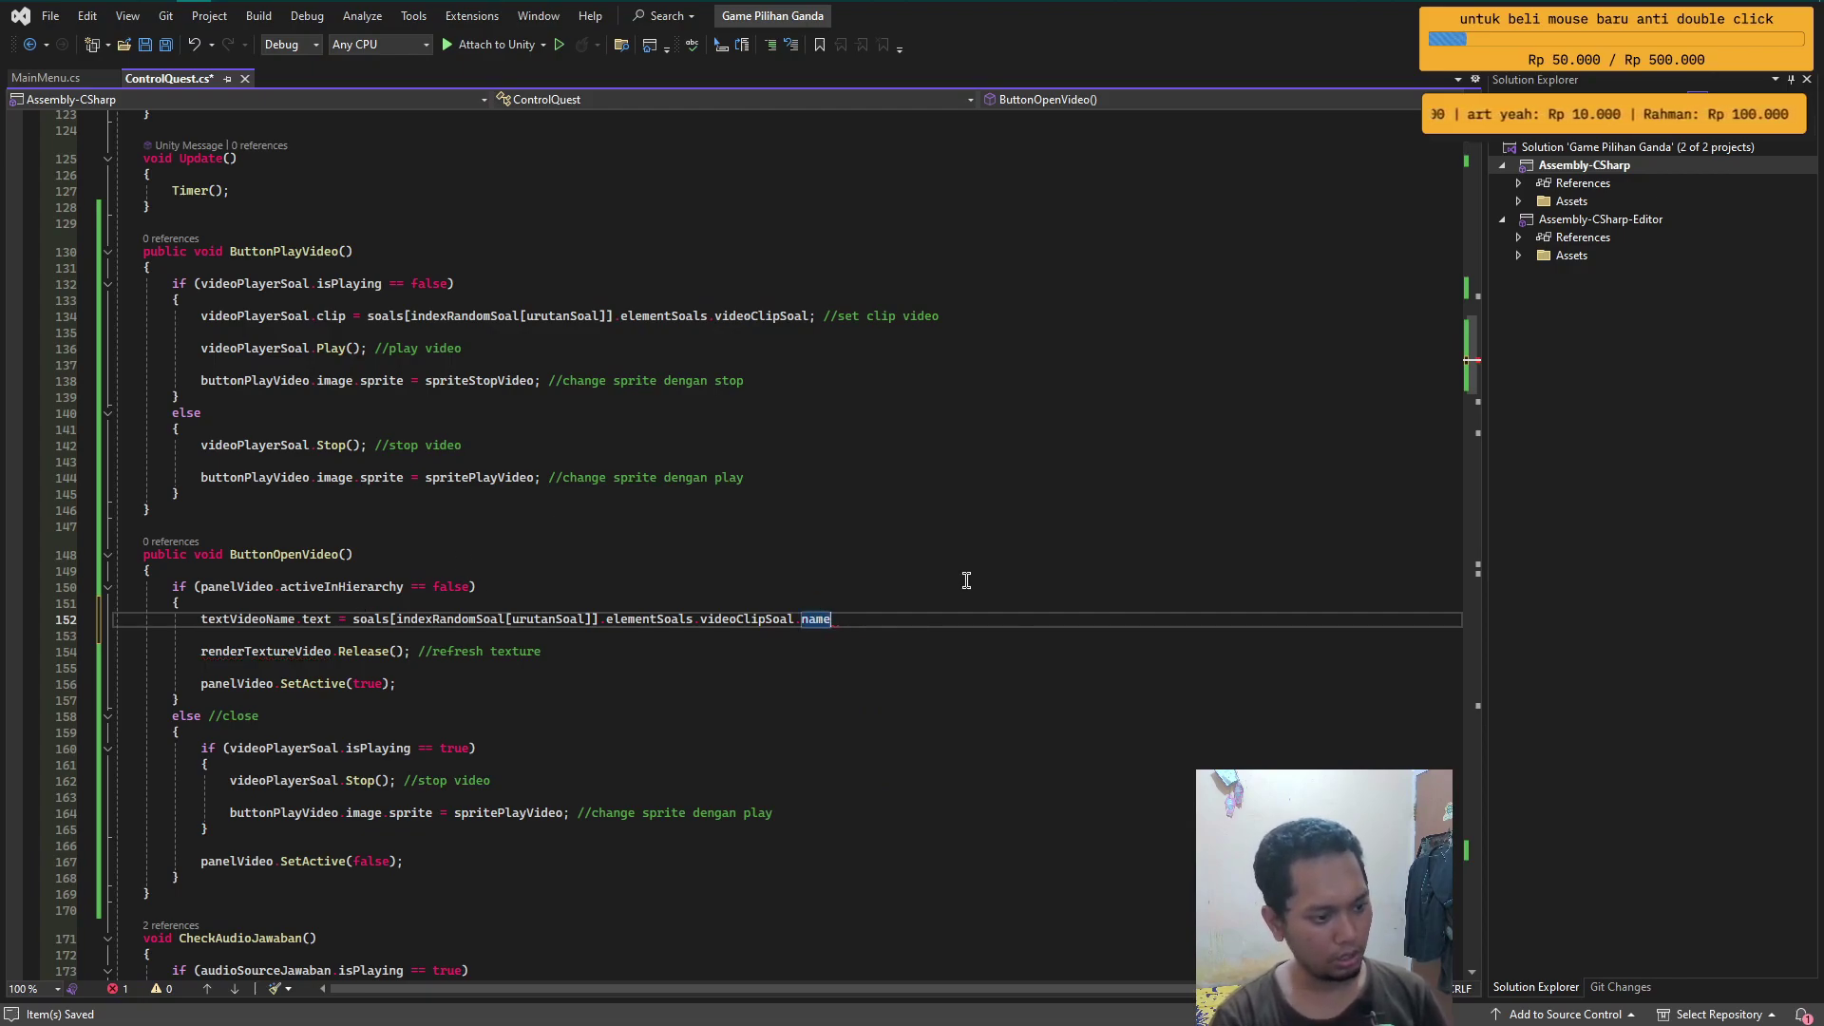
{"action": "type", "text": "; //set name video"}
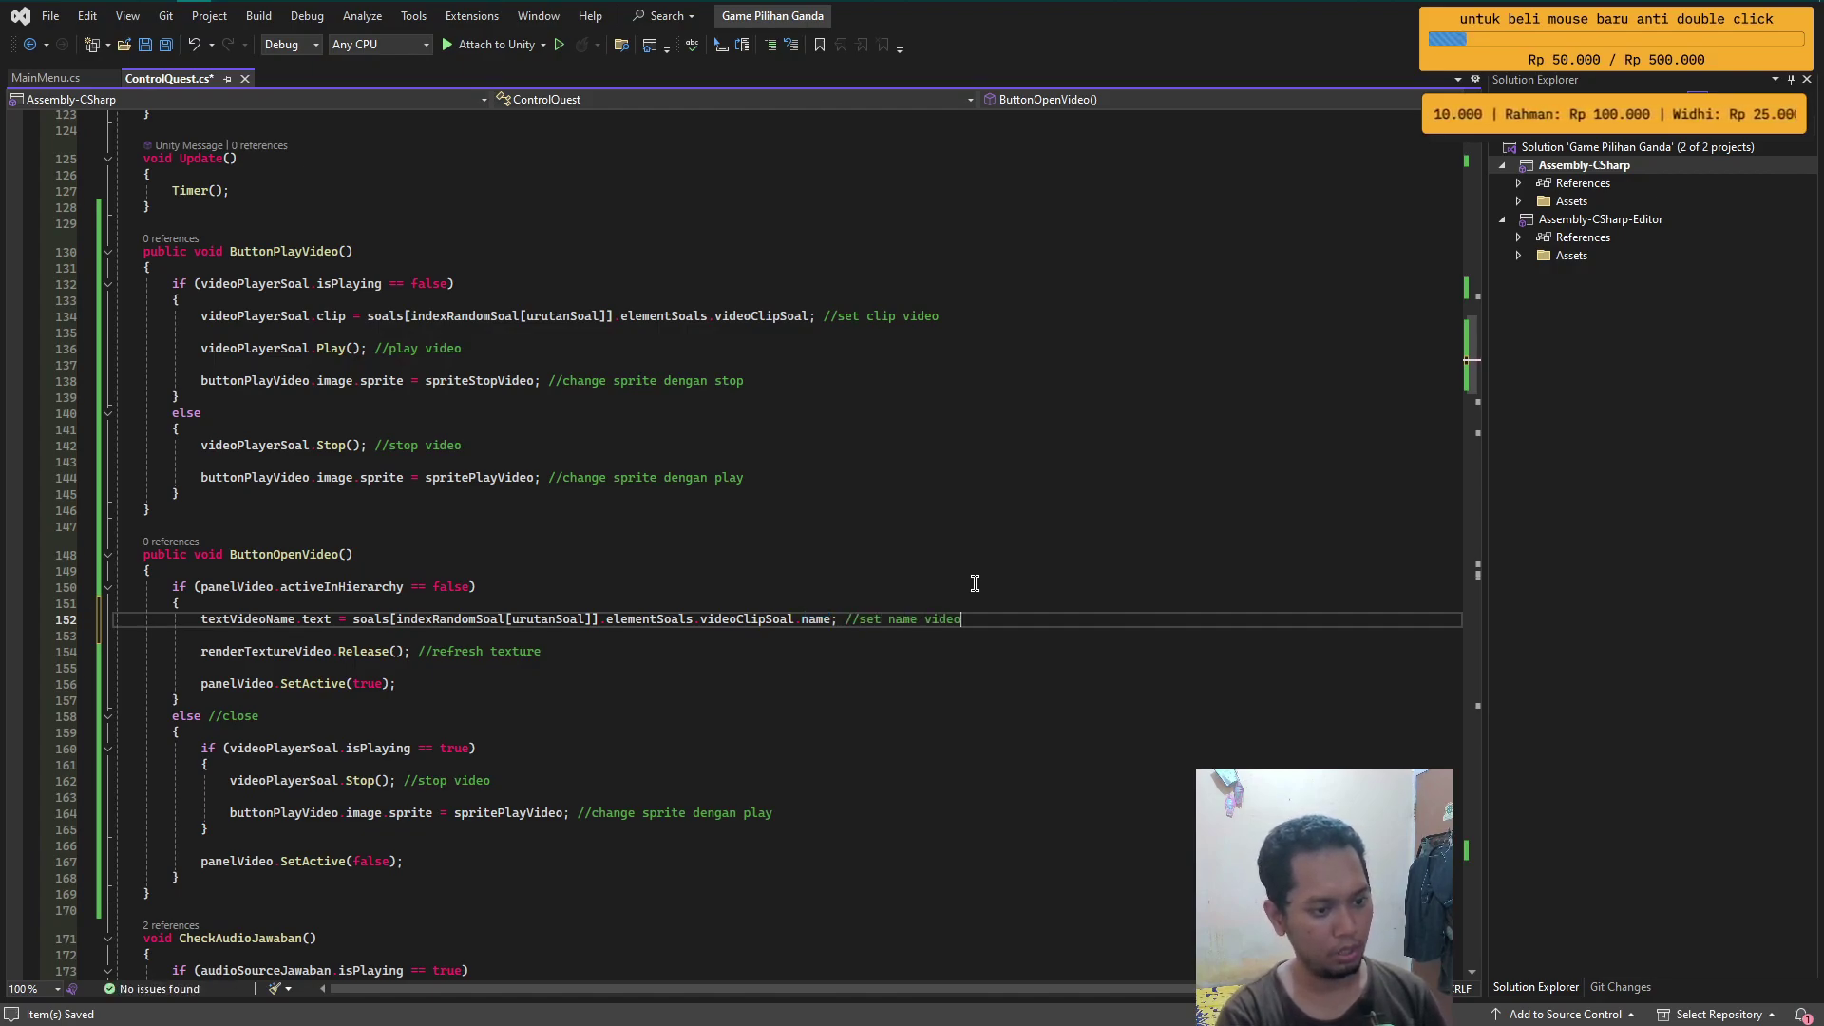
{"action": "key", "text": "ctrl+s"}
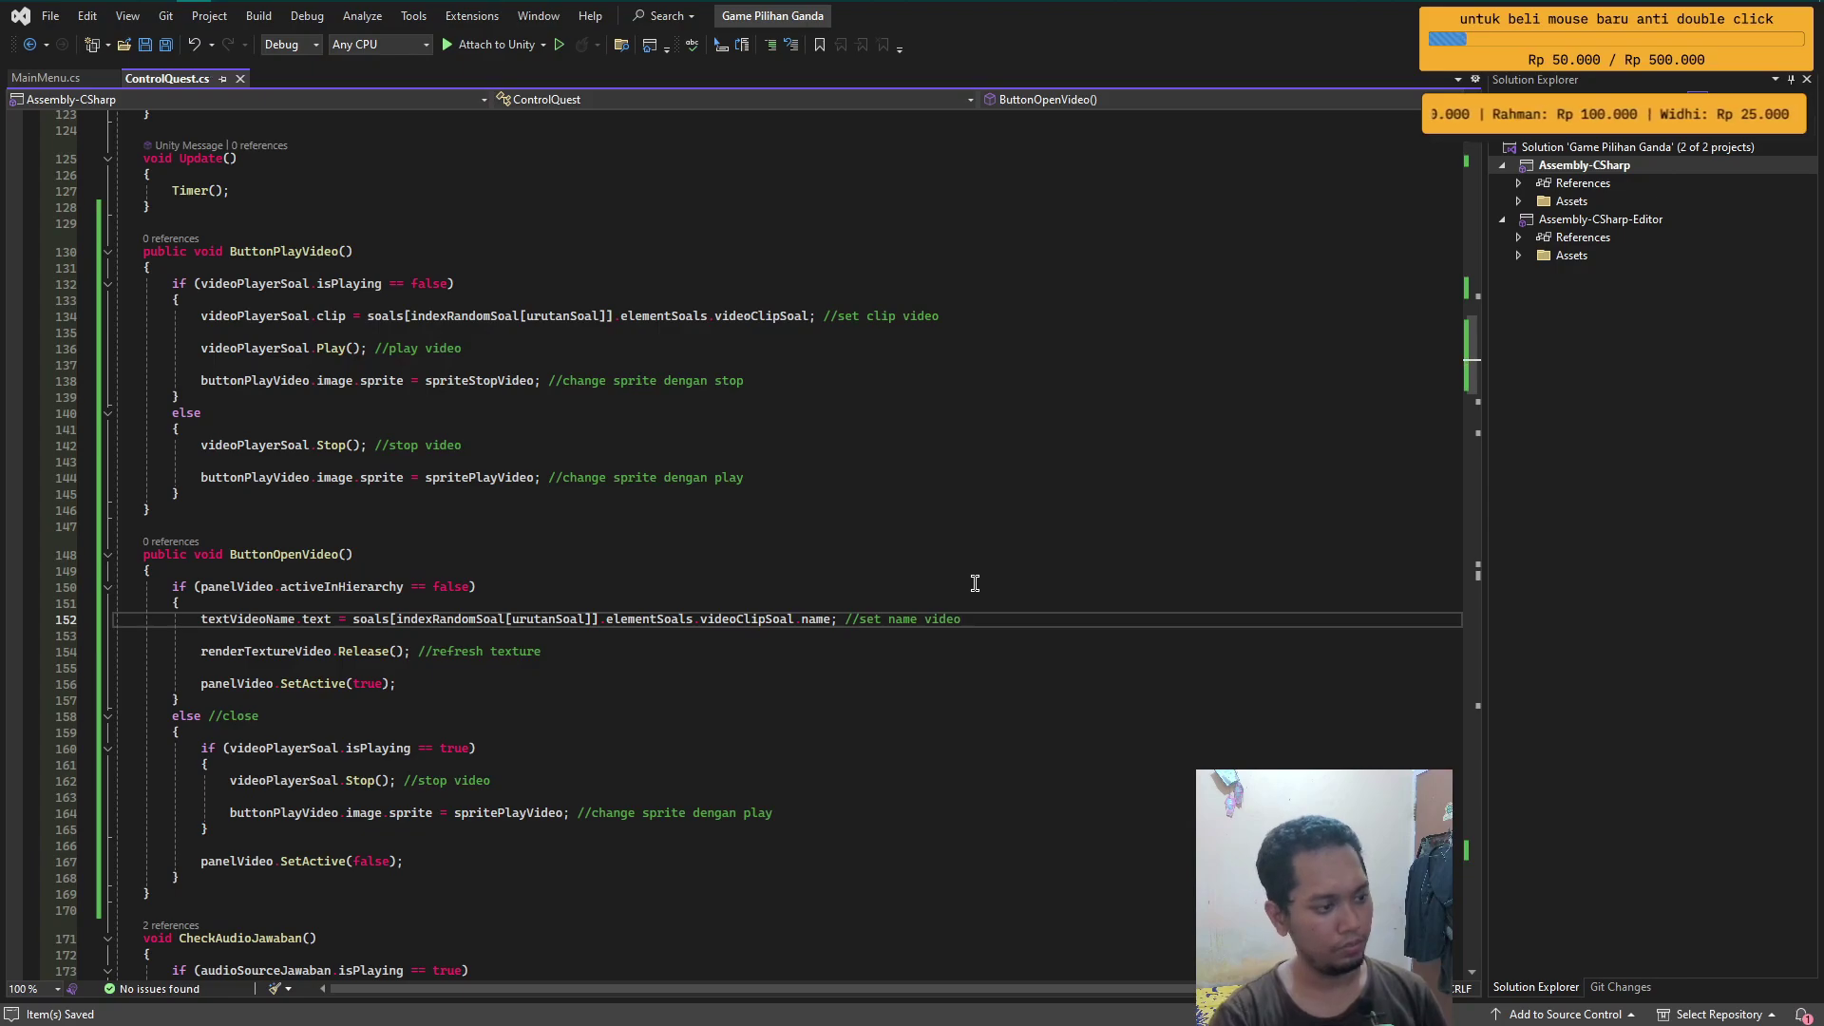
{"action": "mouse_move", "coordinate": [185, 11]}
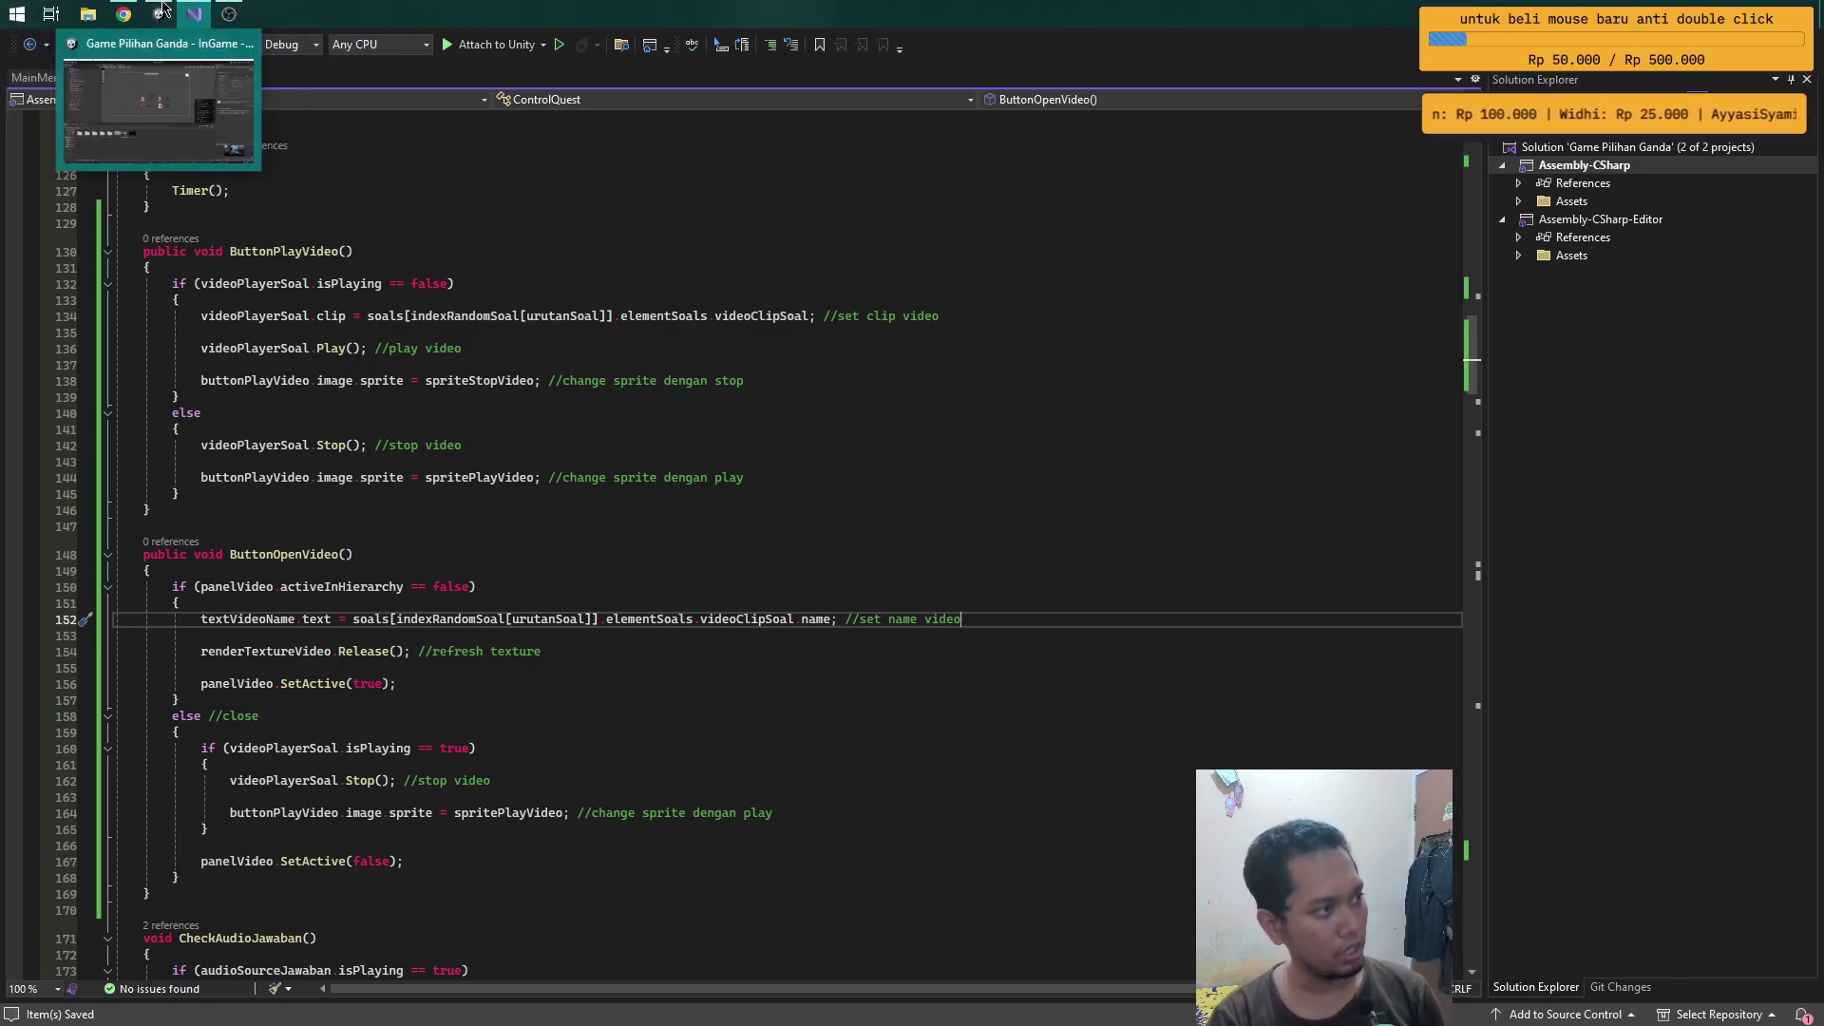
- Assign panel video's Text (Legacy) to Script control soal's Text Video Name field, then enter Play mode
{"action": "left_click", "coordinate": [102, 104]}
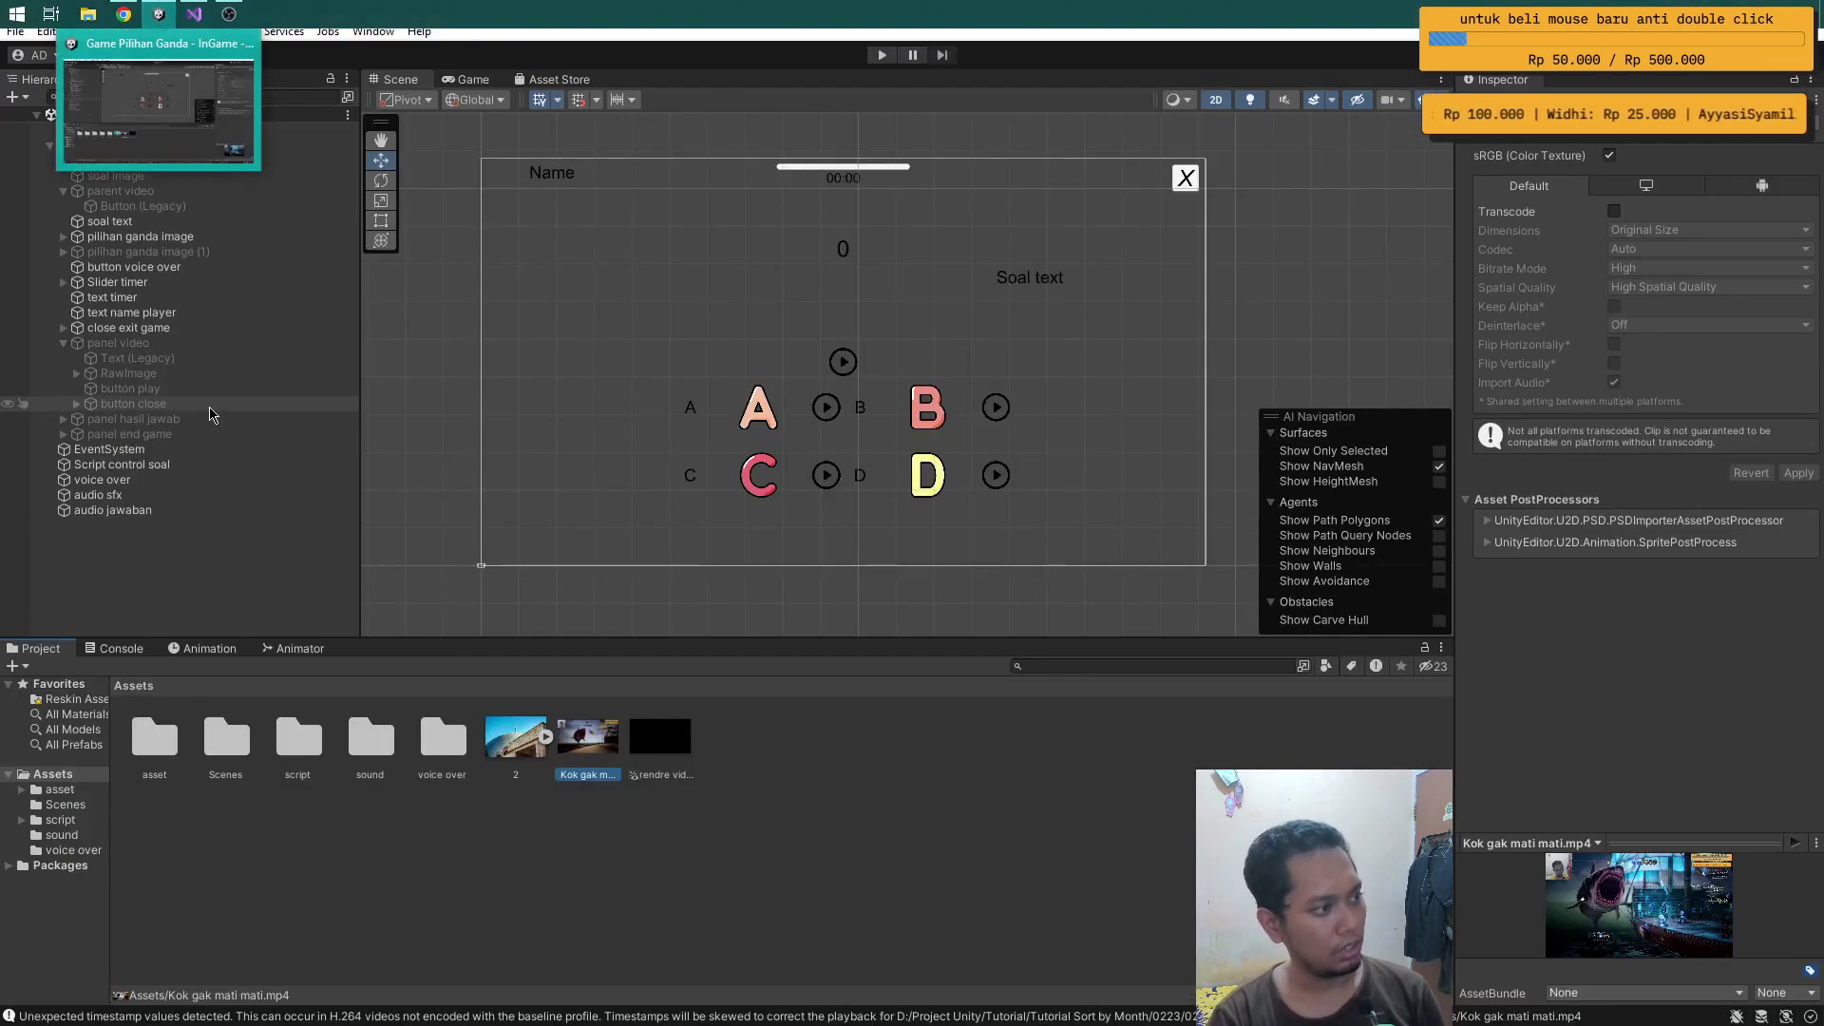
{"action": "left_click", "coordinate": [142, 464]}
{"action": "scroll", "coordinate": [1657, 950], "scroll_direction": "down", "scroll_amount": 10}
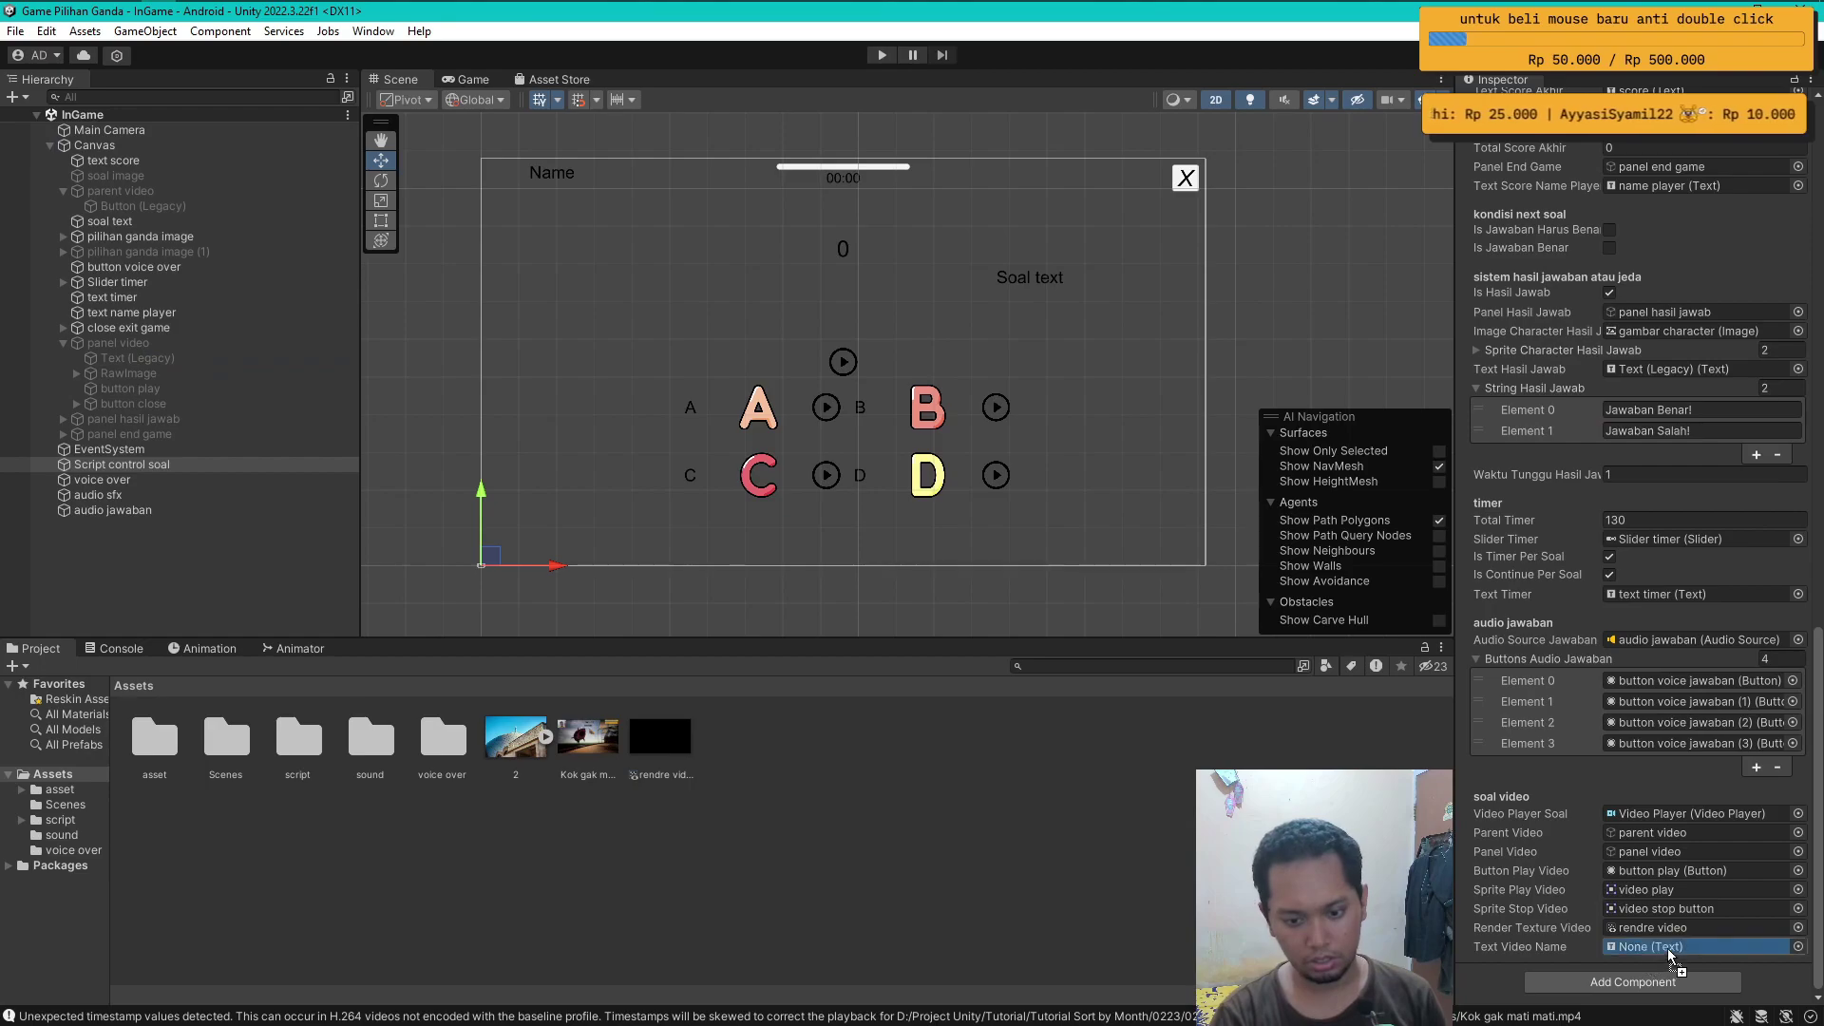
{"action": "left_click_drag", "start_coordinate": [1577, 996], "coordinate": [1691, 946]}
{"action": "left_click", "coordinate": [63, 343]}
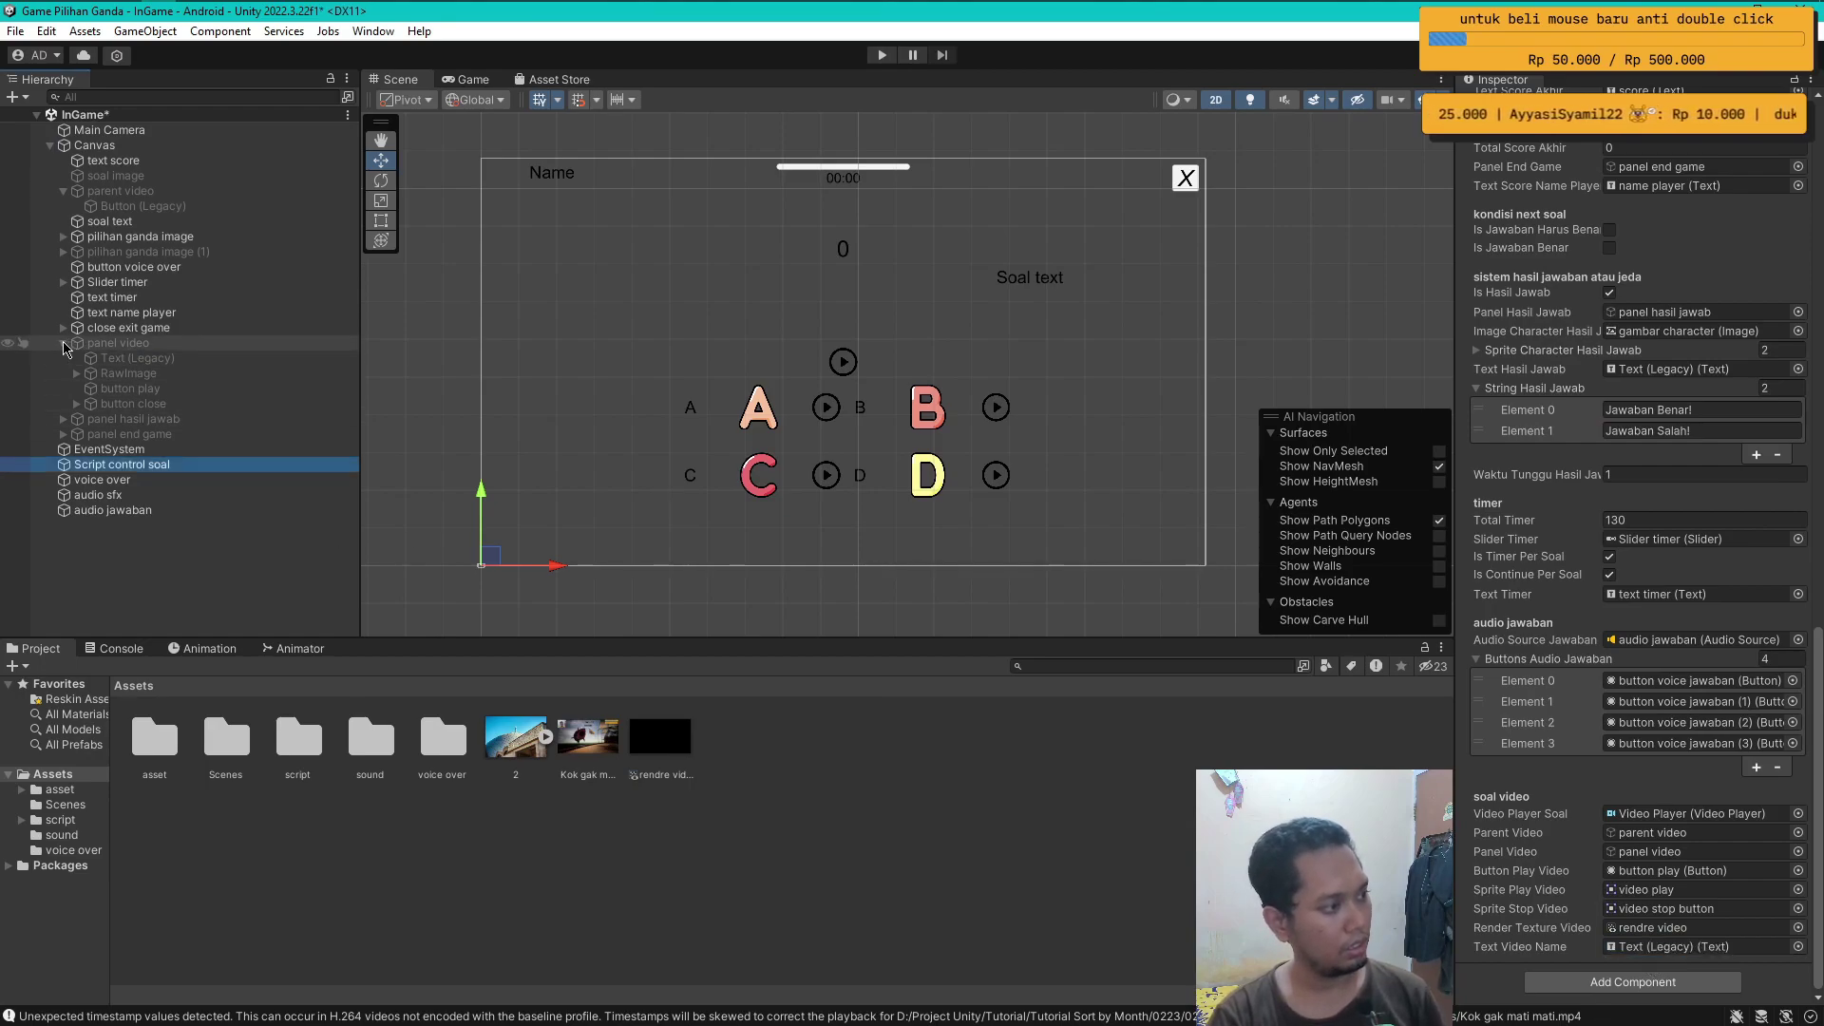
{"action": "left_click", "coordinate": [150, 506]}
{"action": "left_click", "coordinate": [882, 54]}
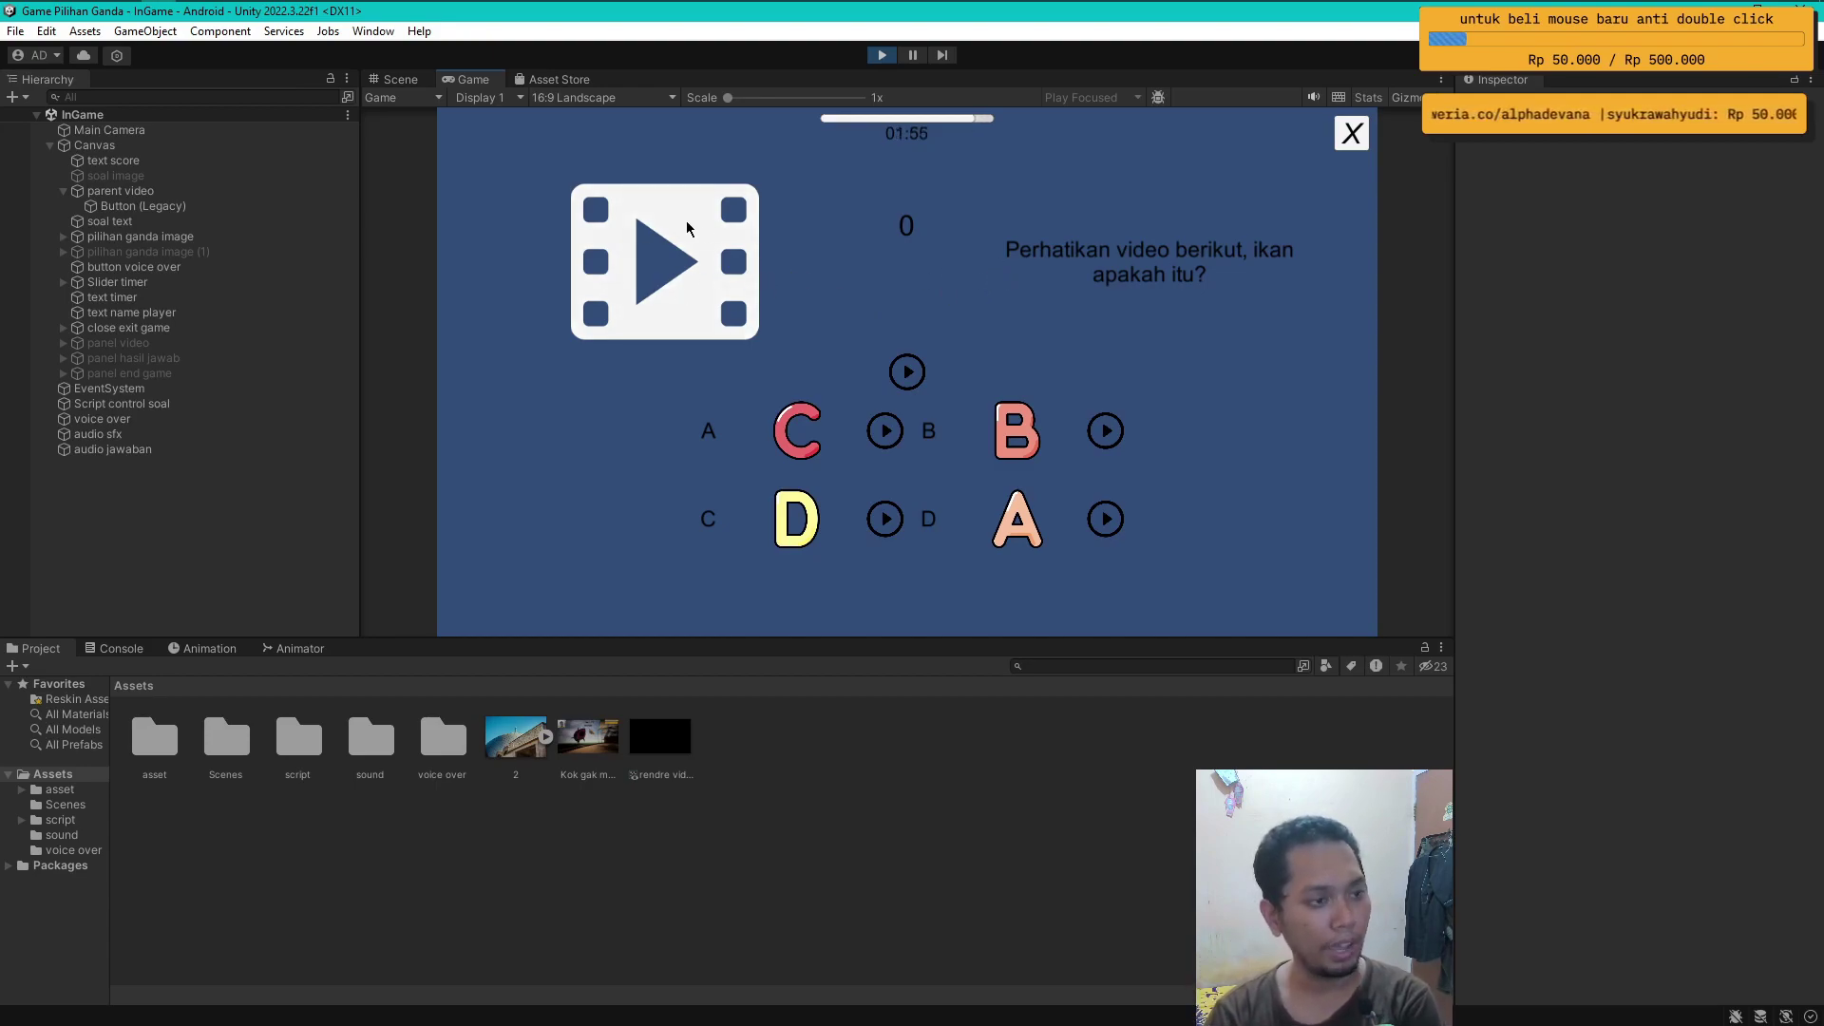
- Open the video panel titled 'Kok gak mati mati', play and stop its clip, then close it
{"action": "left_click", "coordinate": [717, 237]}
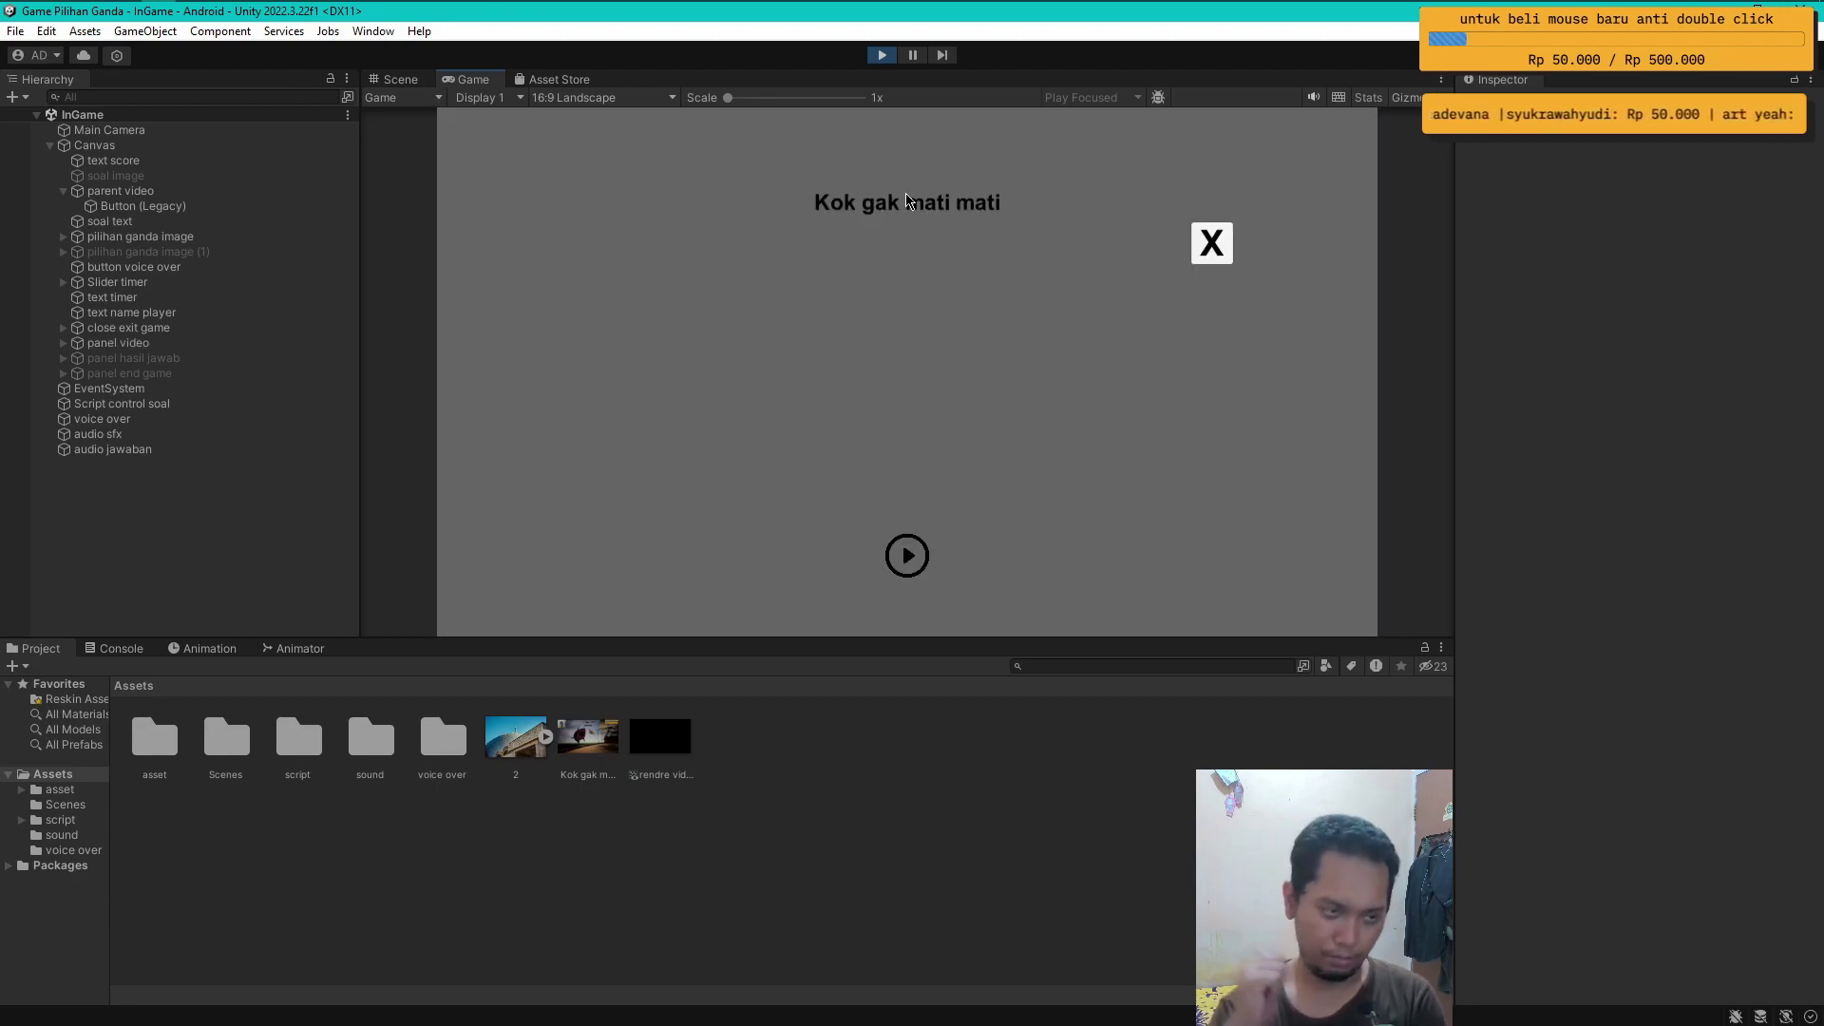
{"action": "left_click", "coordinate": [908, 558]}
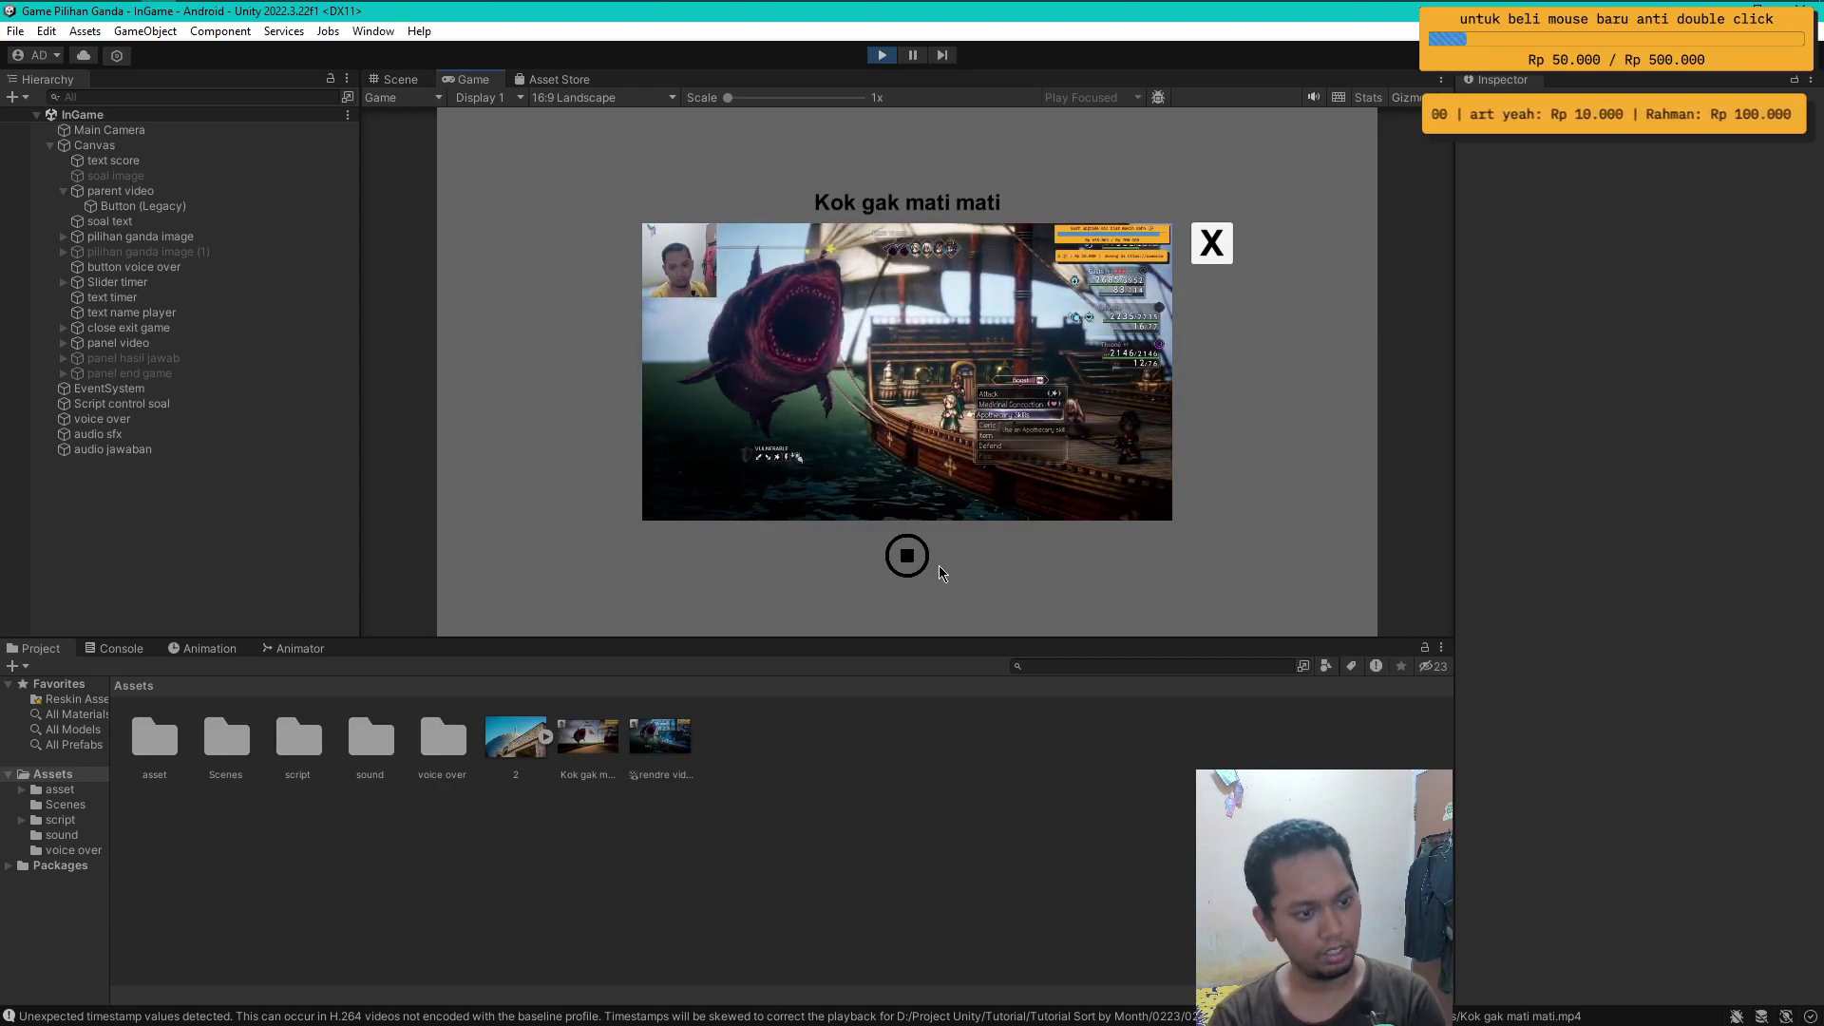
{"action": "left_click", "coordinate": [914, 565]}
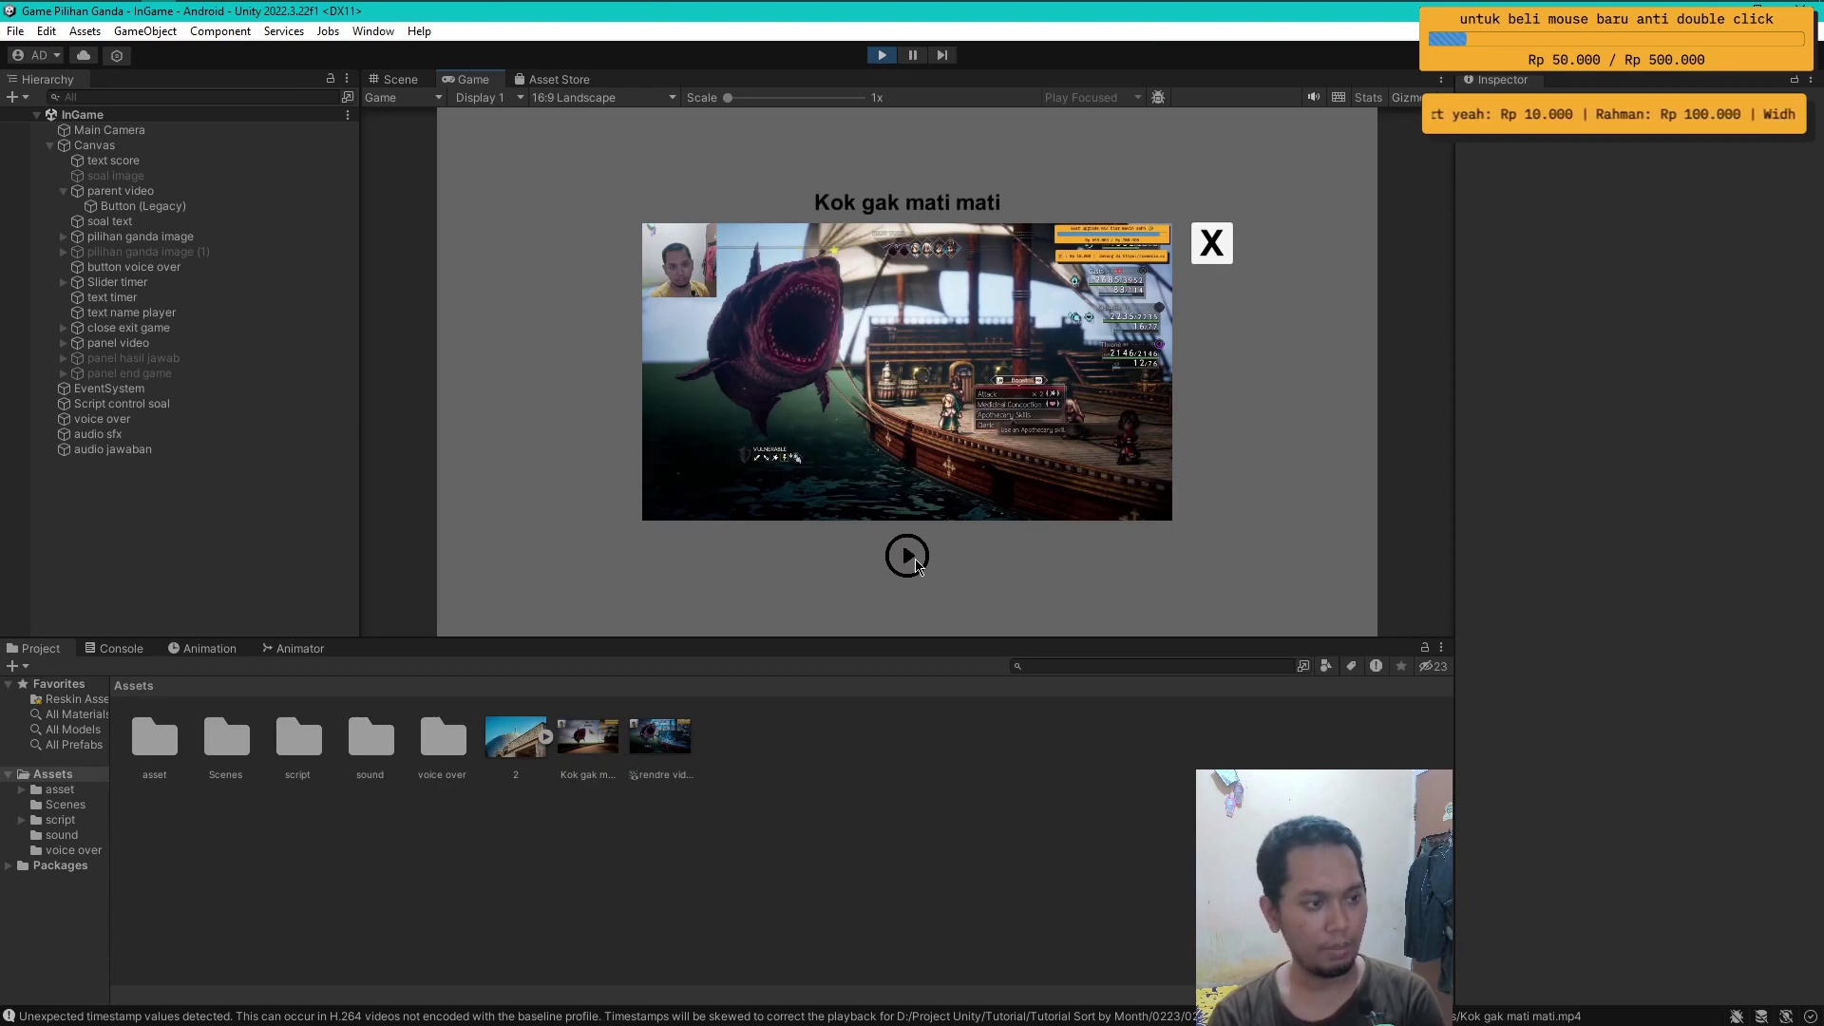
{"action": "left_click", "coordinate": [1222, 244]}
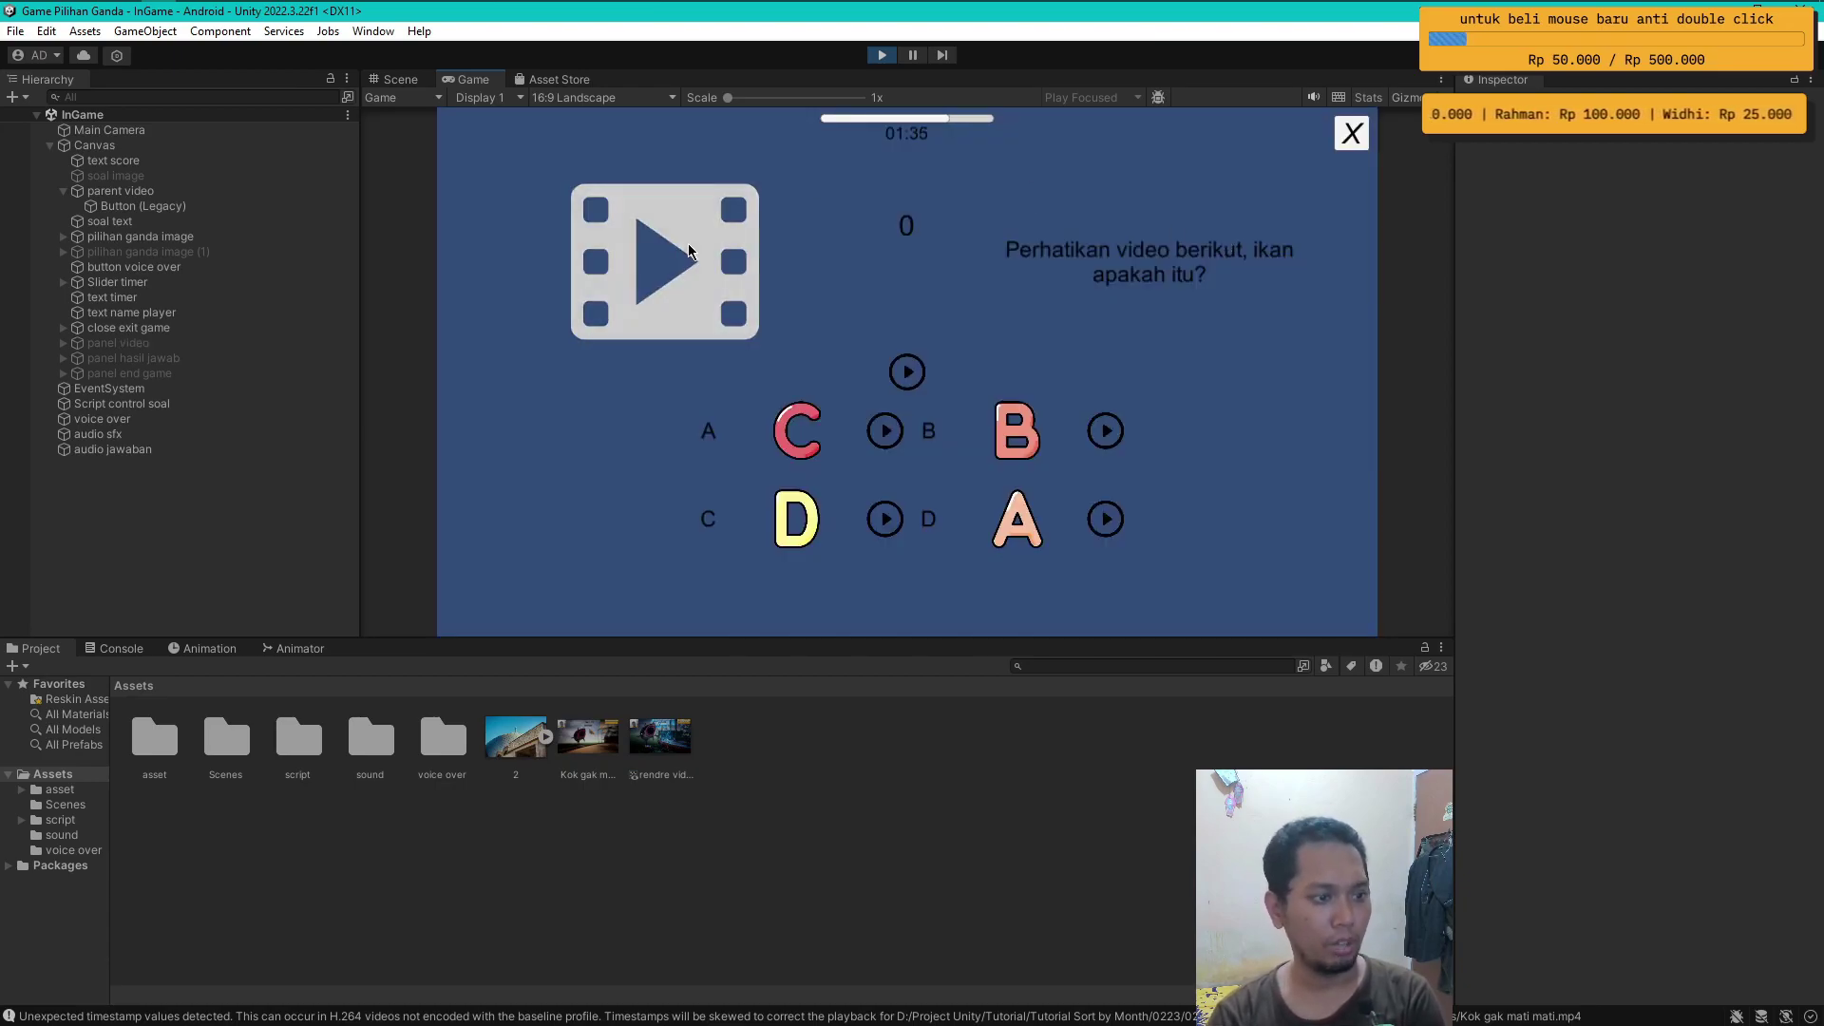
- Reopen the video panel, replay and resume the clip, close it, and exit Play mode
{"action": "left_click", "coordinate": [687, 243]}
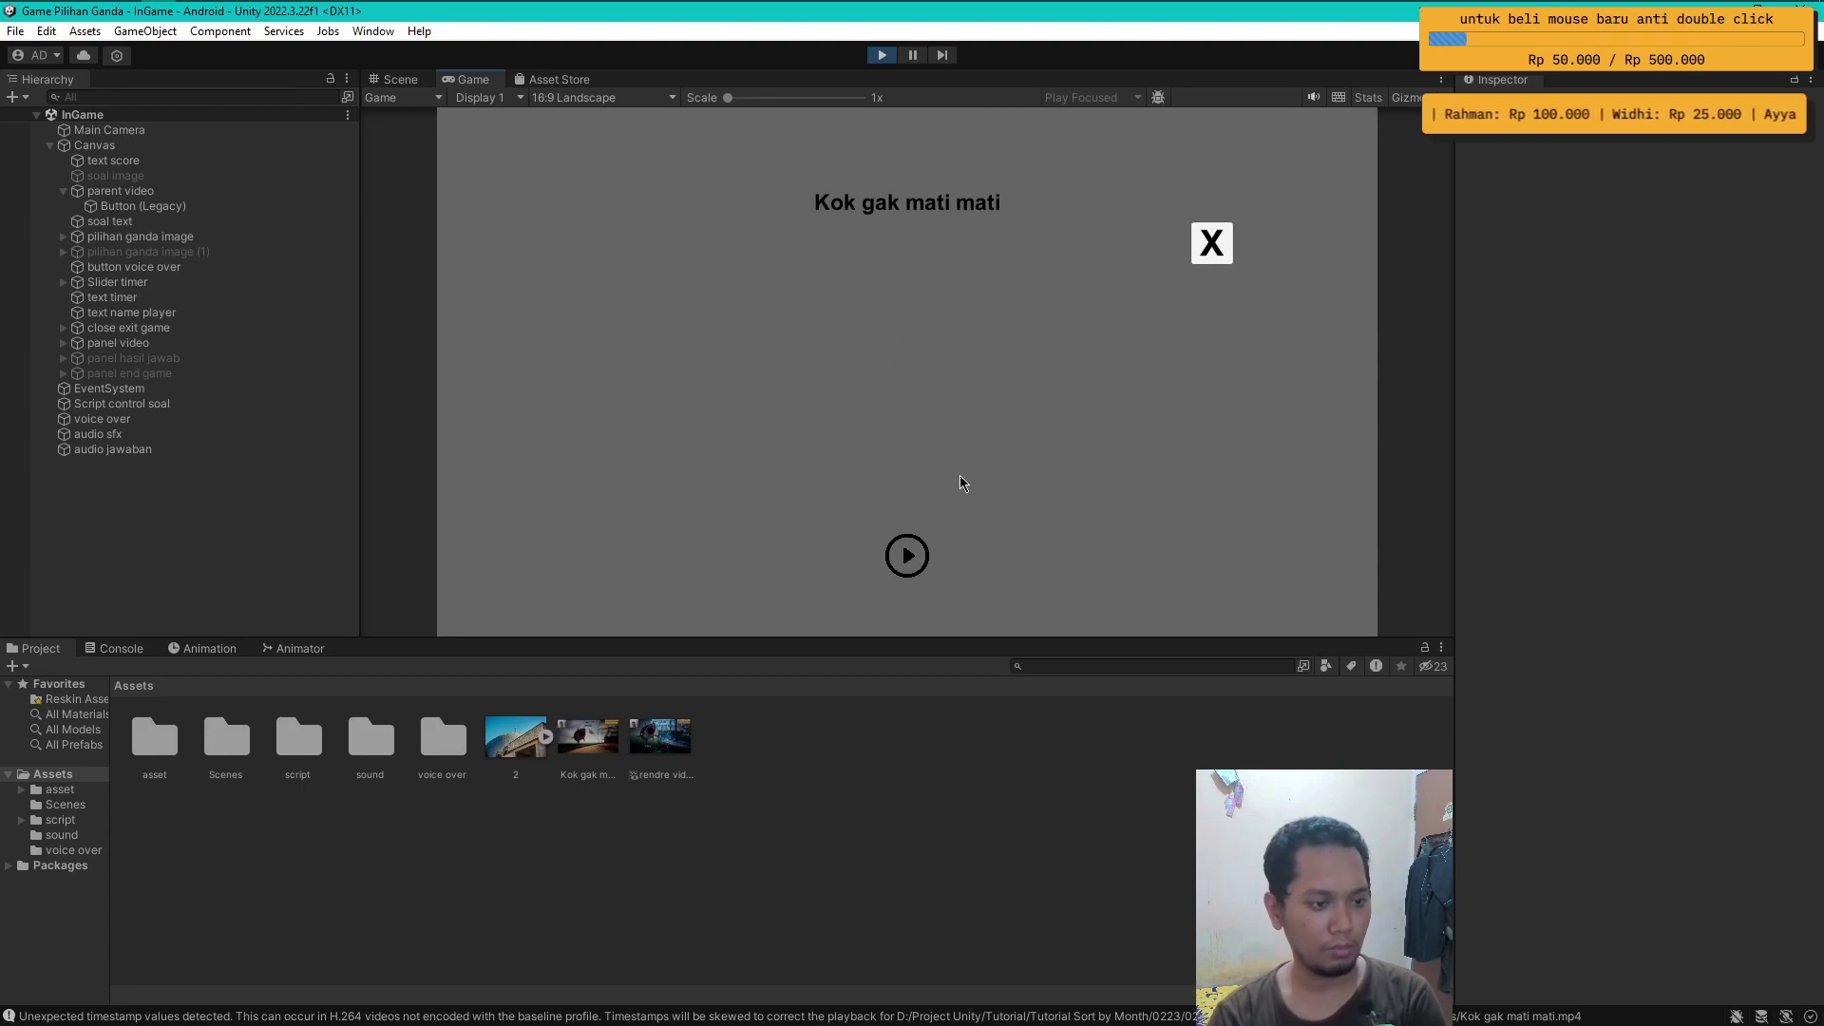
{"action": "left_click", "coordinate": [913, 562]}
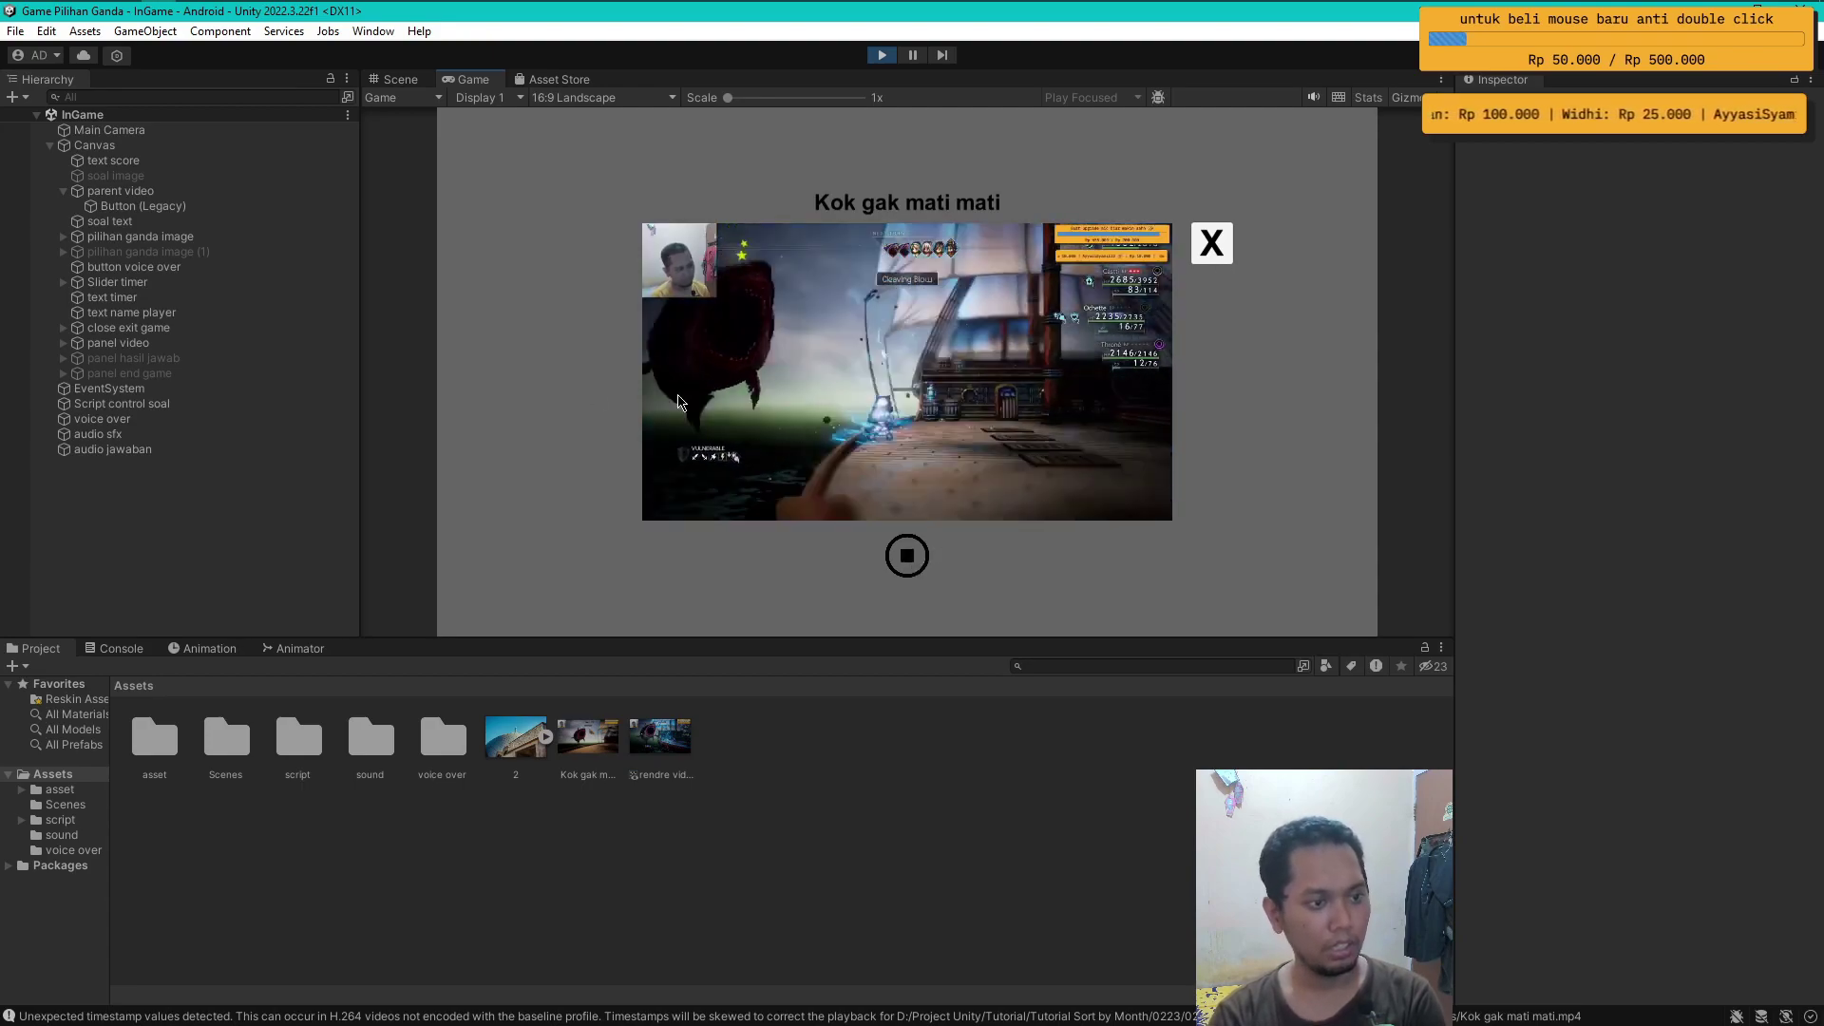
{"action": "left_click", "coordinate": [914, 562]}
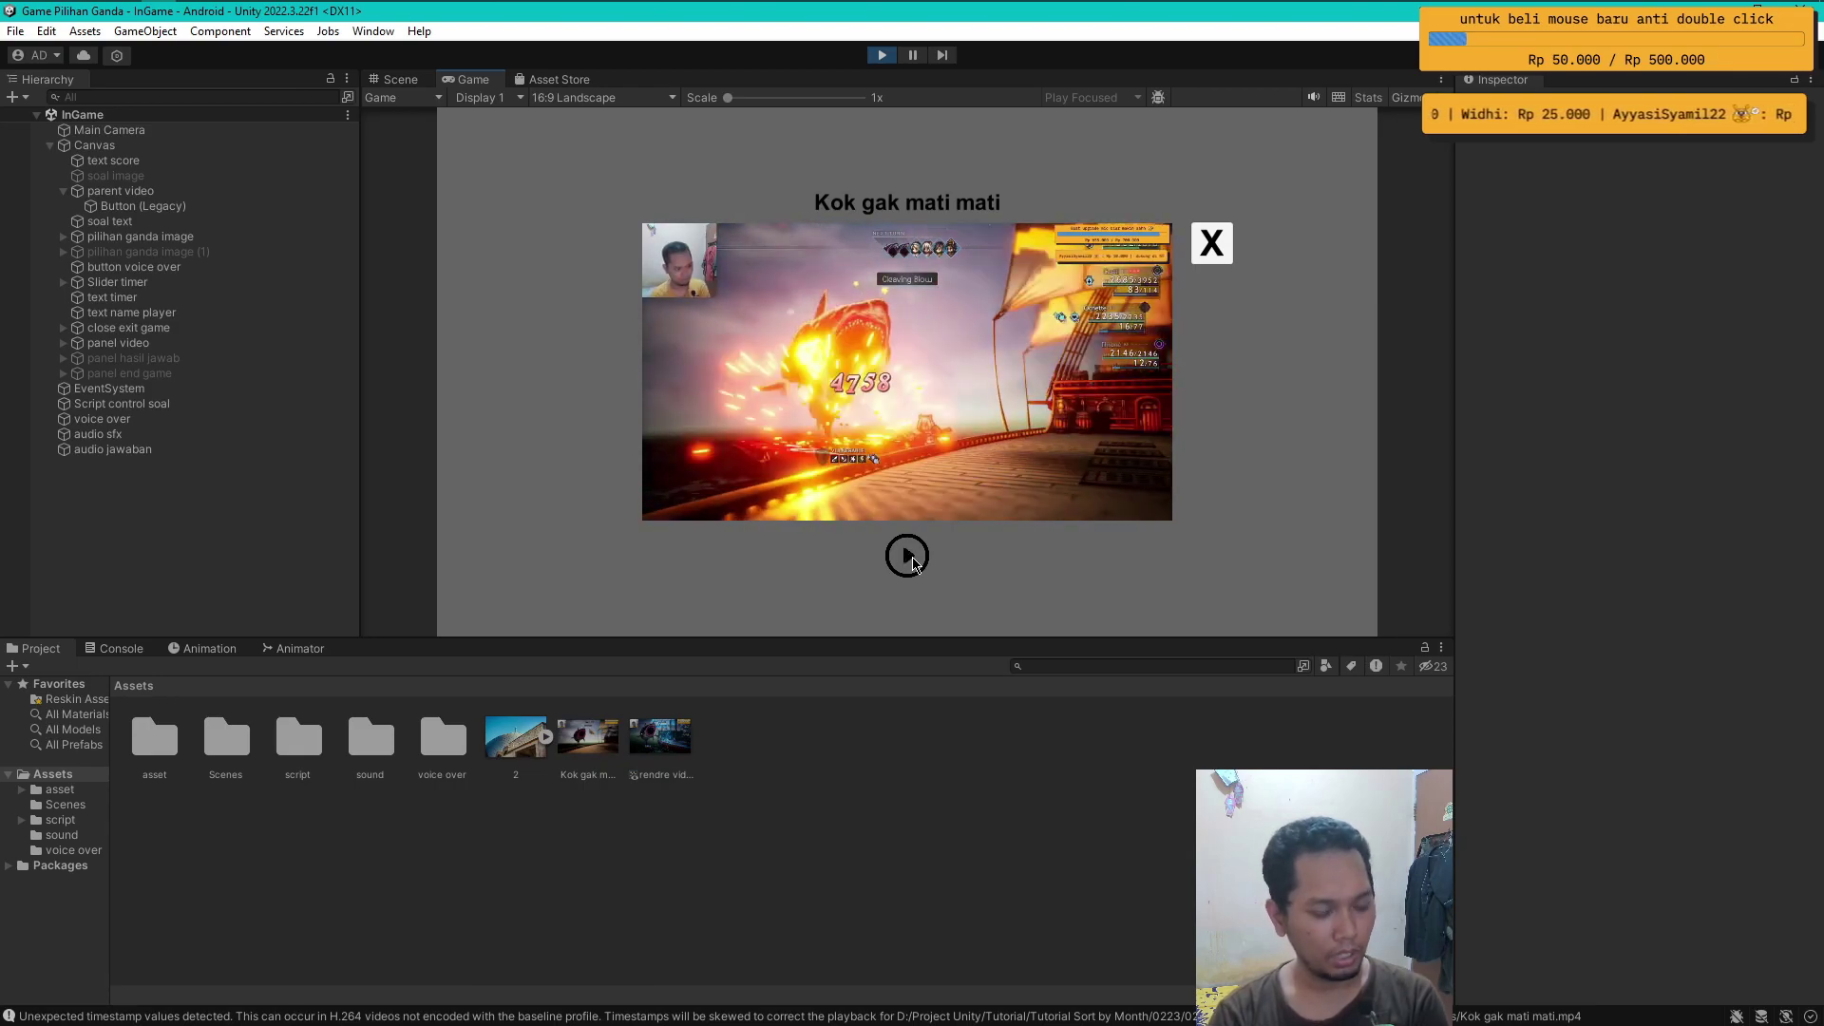
{"action": "left_click", "coordinate": [913, 563]}
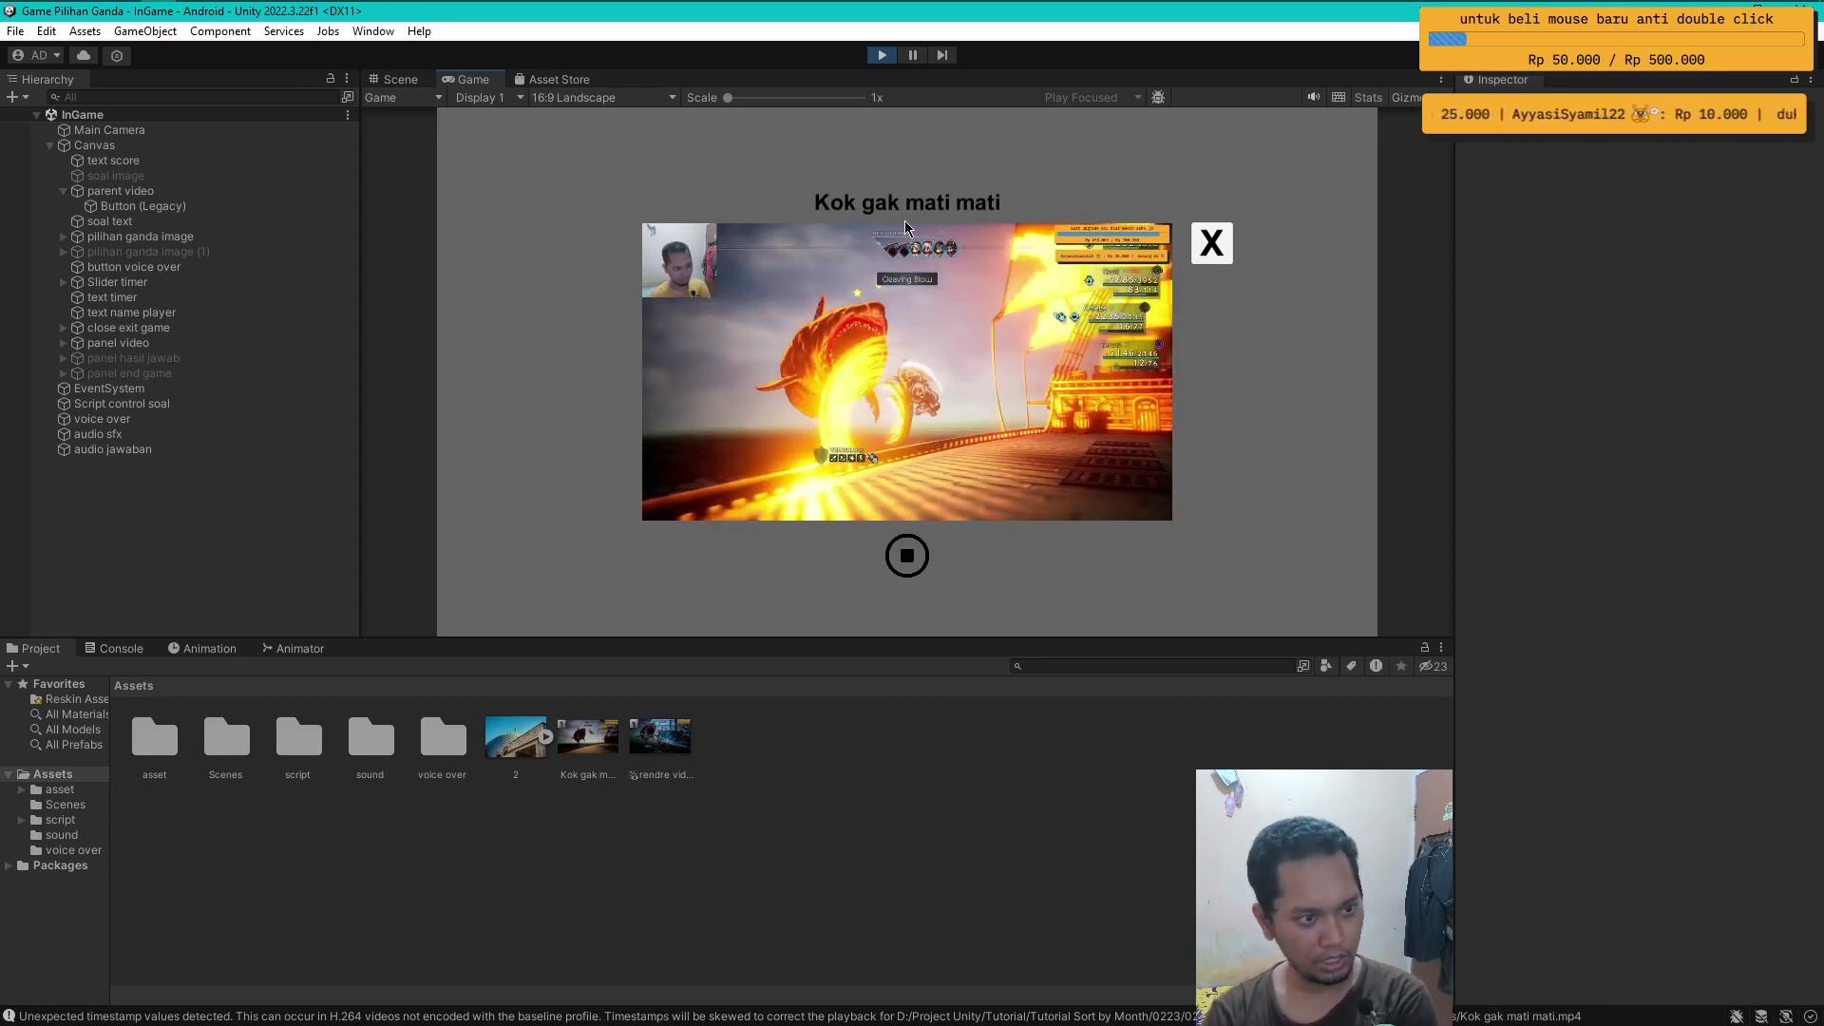
{"action": "left_click", "coordinate": [1221, 258]}
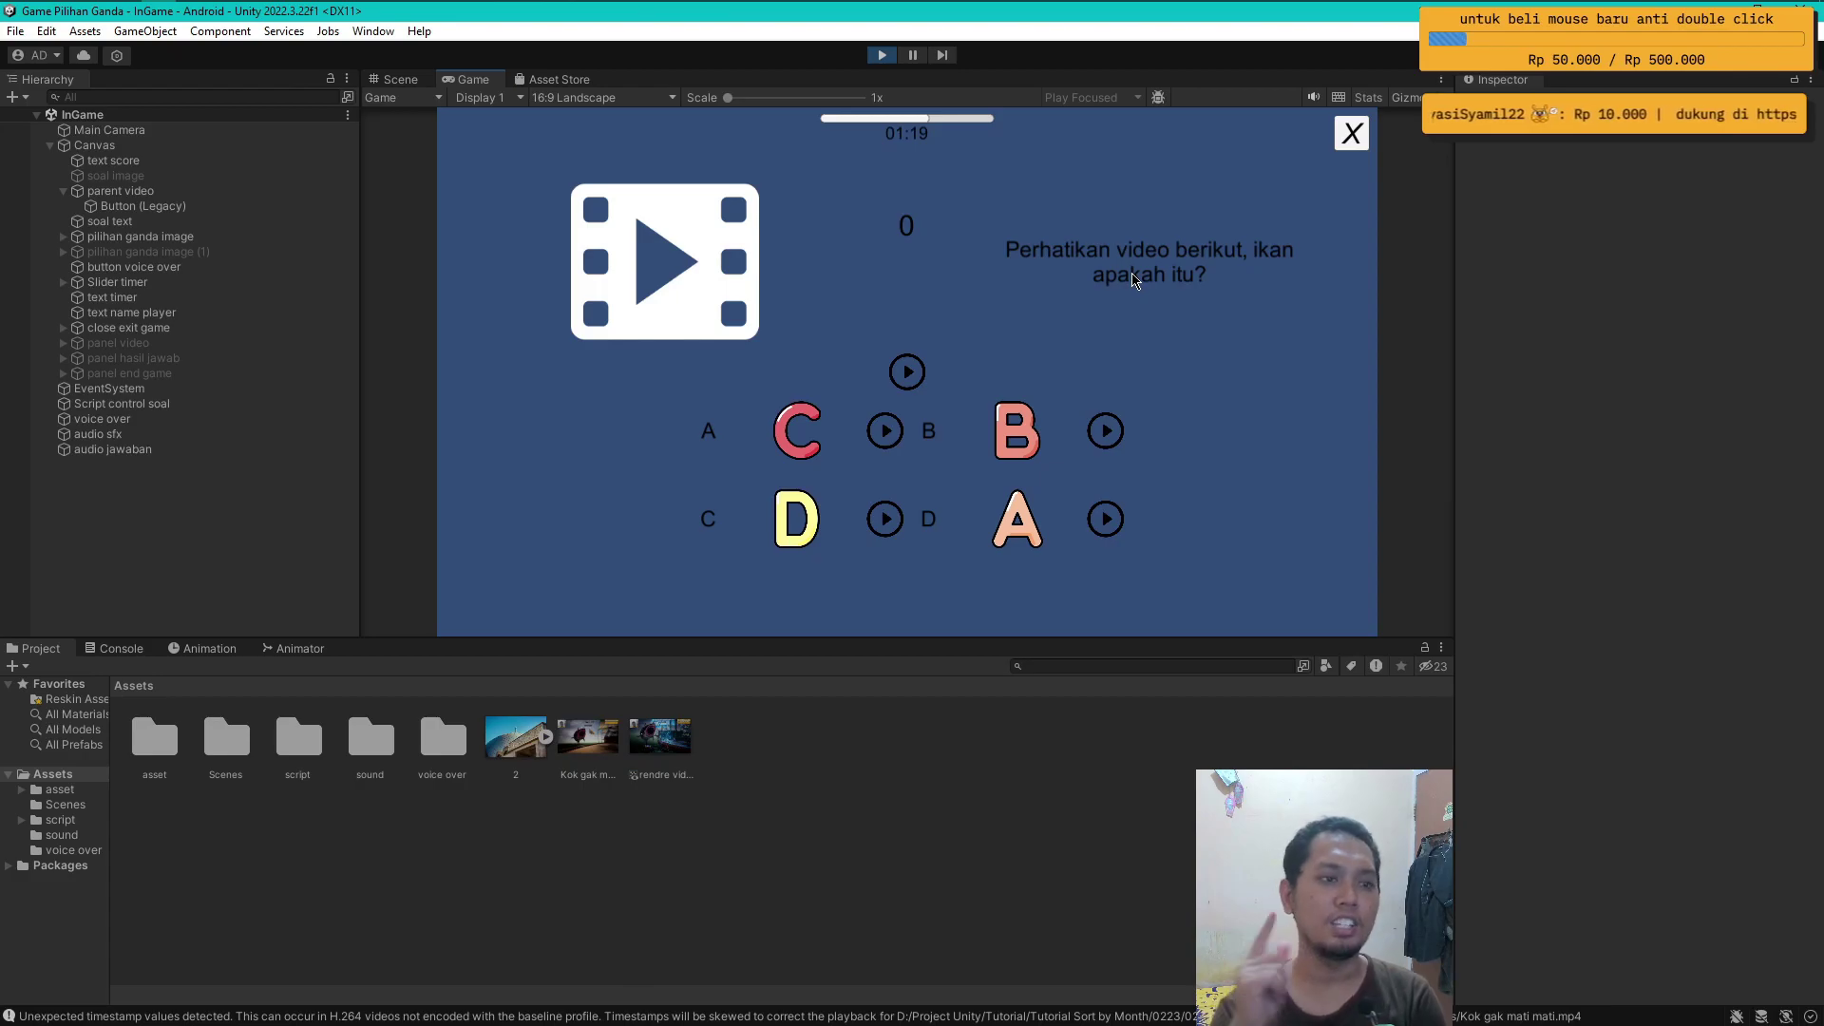
{"action": "left_click", "coordinate": [722, 276]}
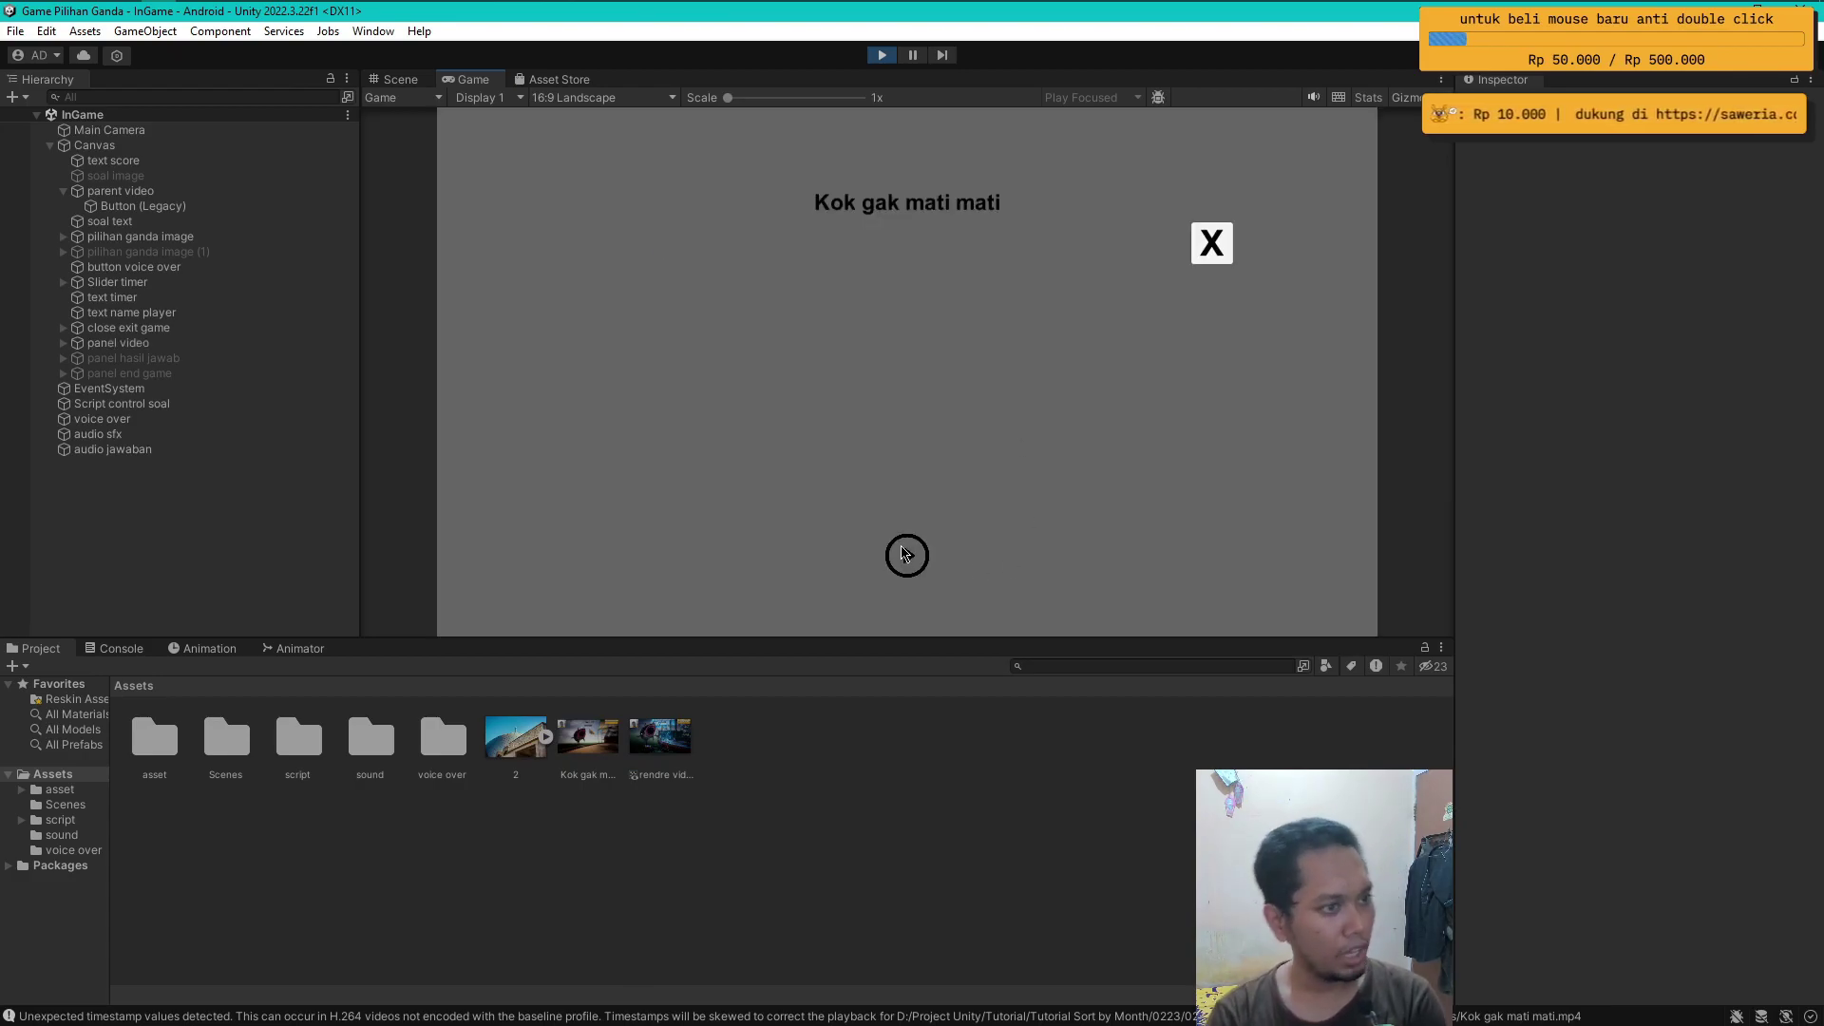
{"action": "left_click", "coordinate": [880, 56]}
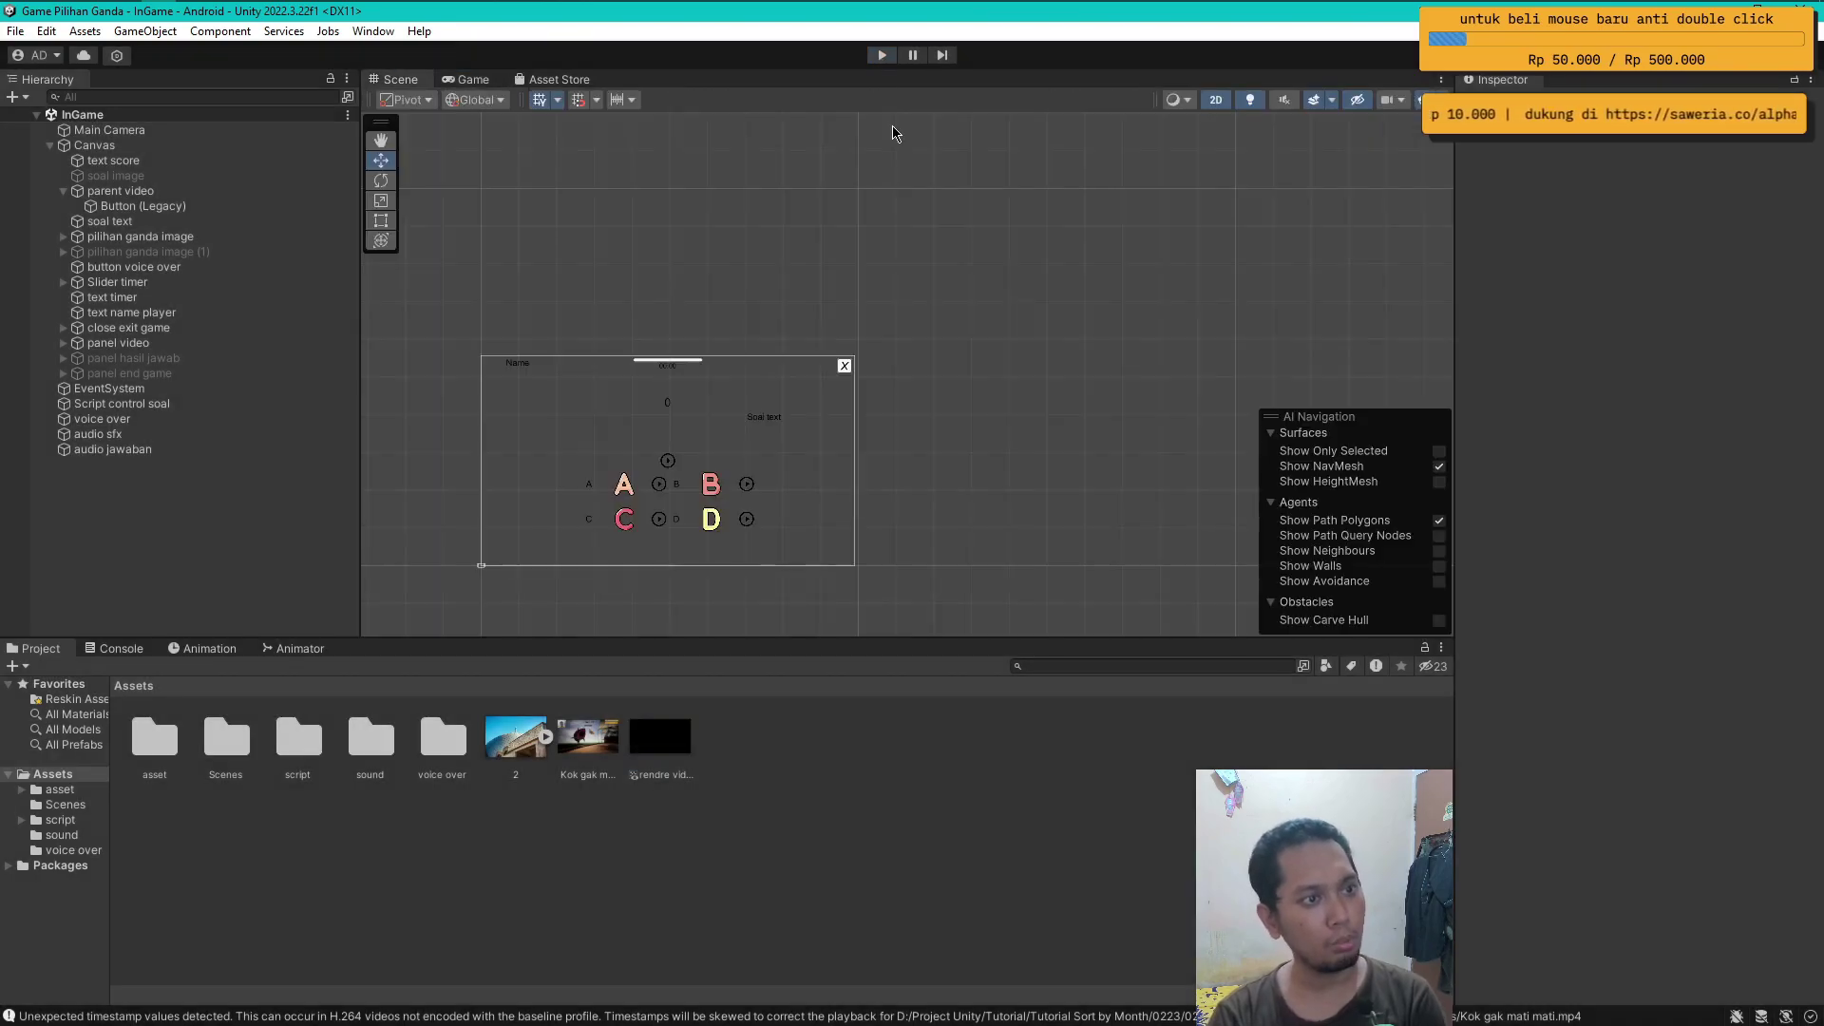
- Inspect Script control soal's Soals list, where Element 1 ('Soal B') has no video clip
{"action": "left_click", "coordinate": [138, 410]}
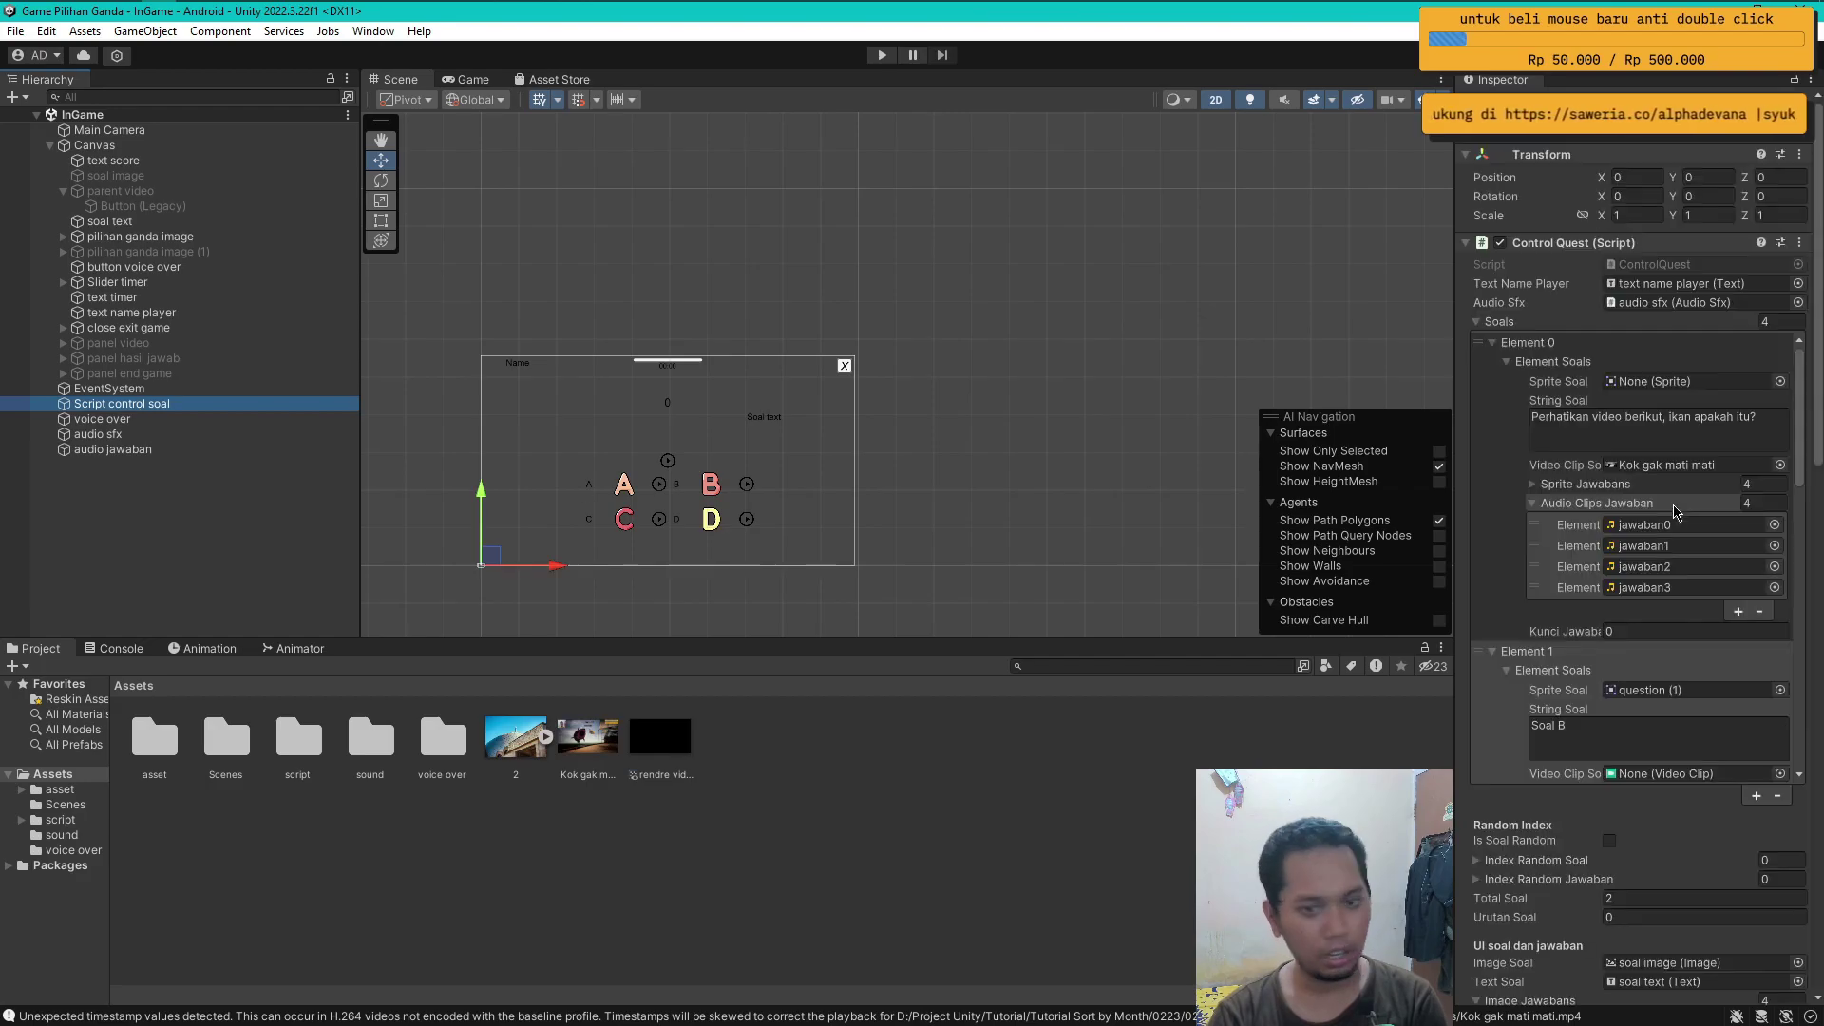
{"action": "mouse_move", "coordinate": [1800, 430]}
{"action": "left_mouse_down"}
{"action": "mouse_move", "coordinate": [1802, 467]}
{"action": "mouse_move", "coordinate": [1804, 433]}
{"action": "left_mouse_up"}
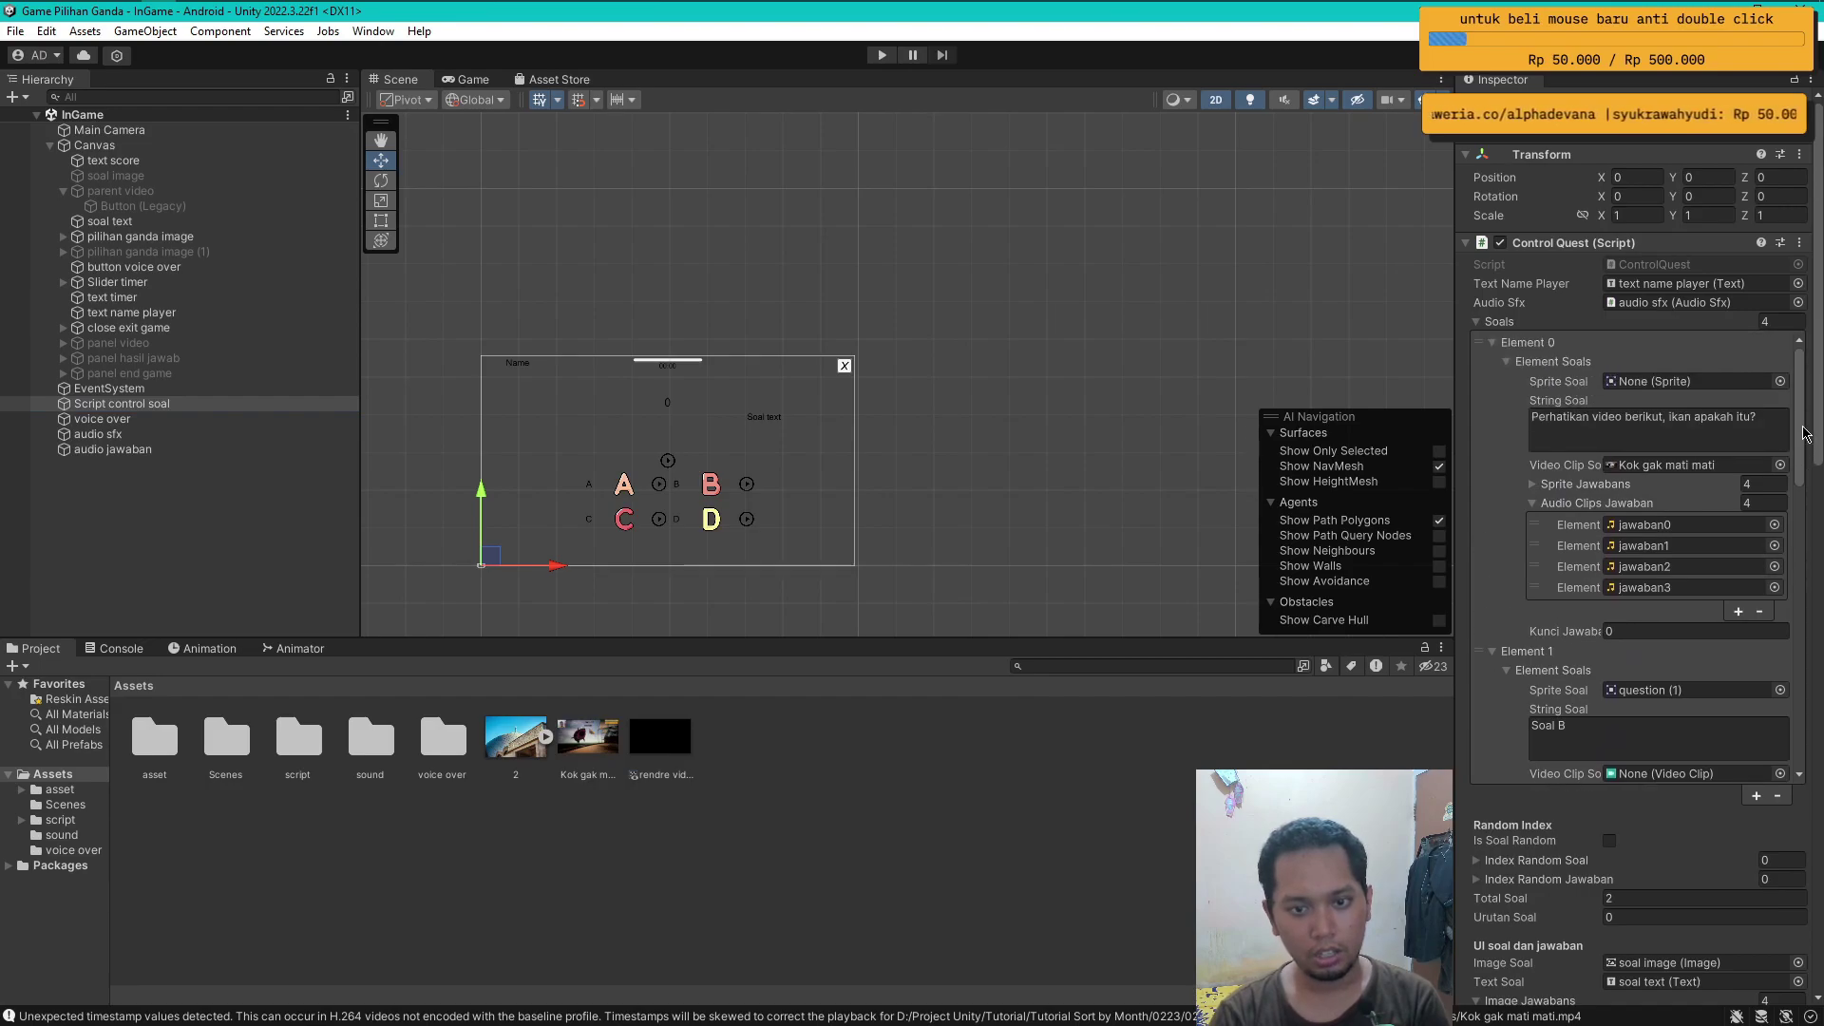
{"action": "scroll", "coordinate": [1816, 504], "scroll_direction": "down", "scroll_amount": 10}
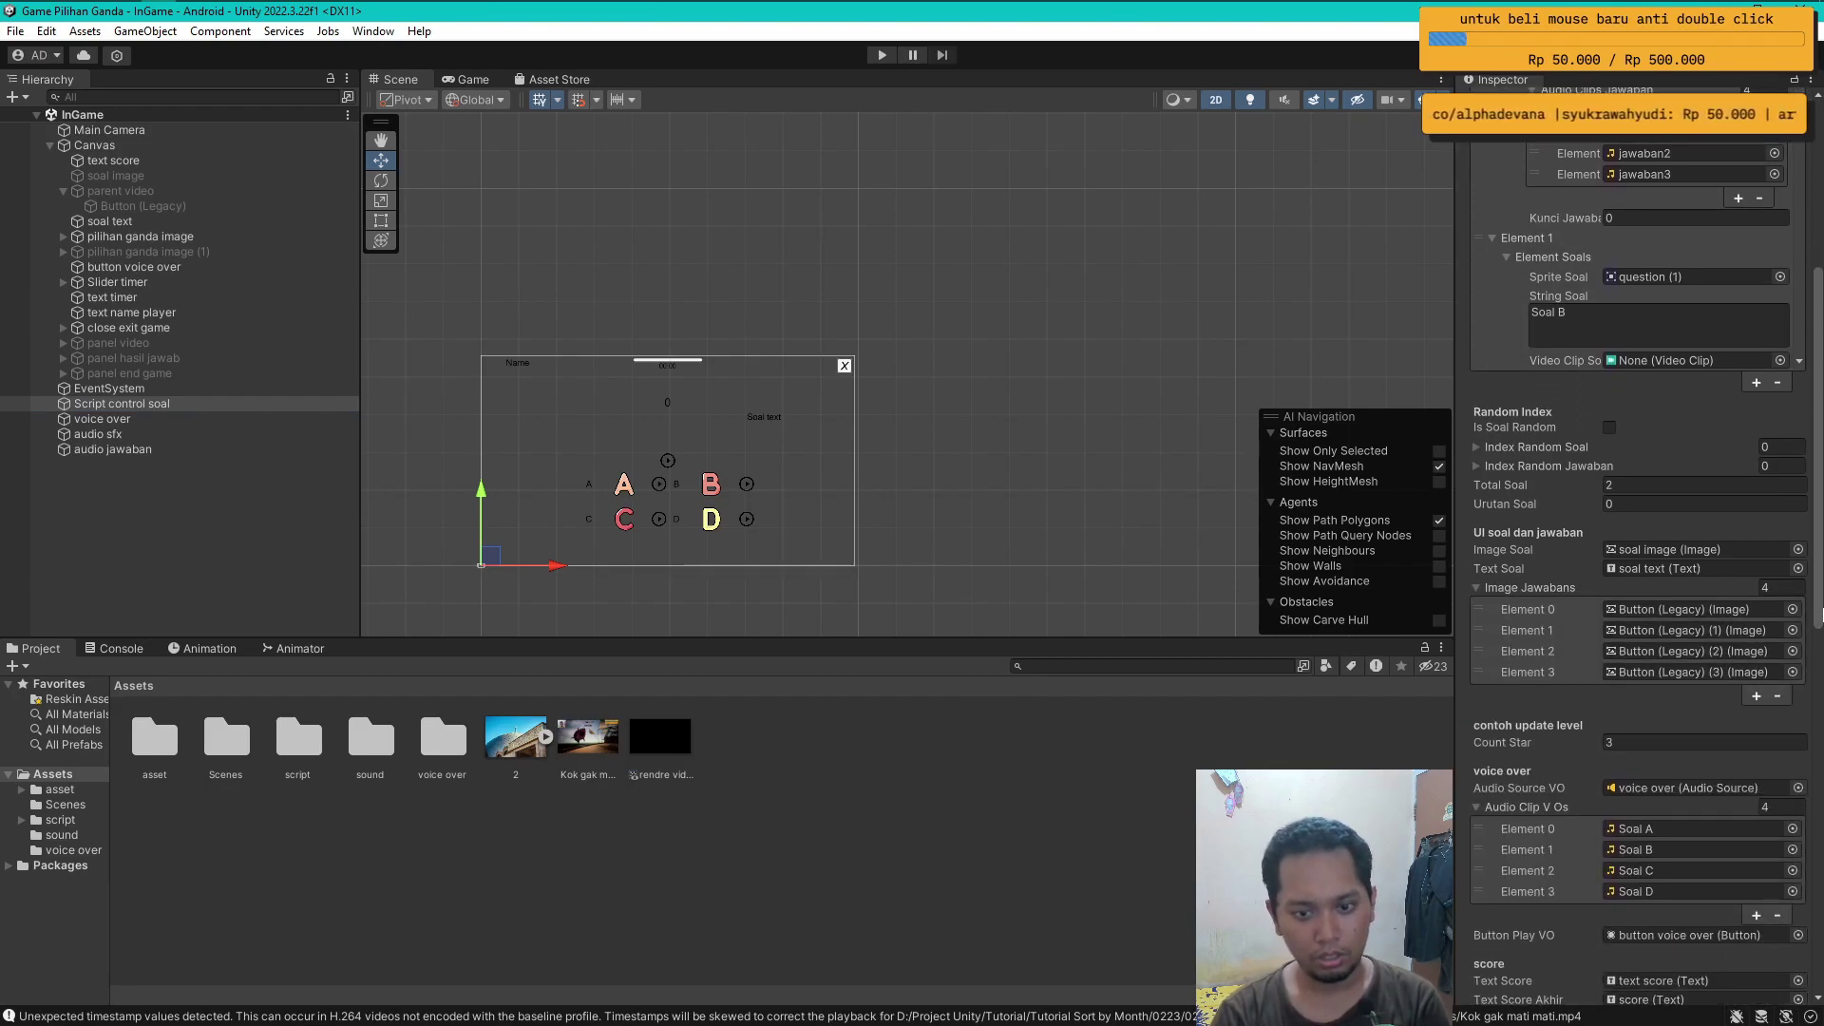
{"action": "scroll", "coordinate": [1821, 459], "scroll_direction": "up", "scroll_amount": 4}
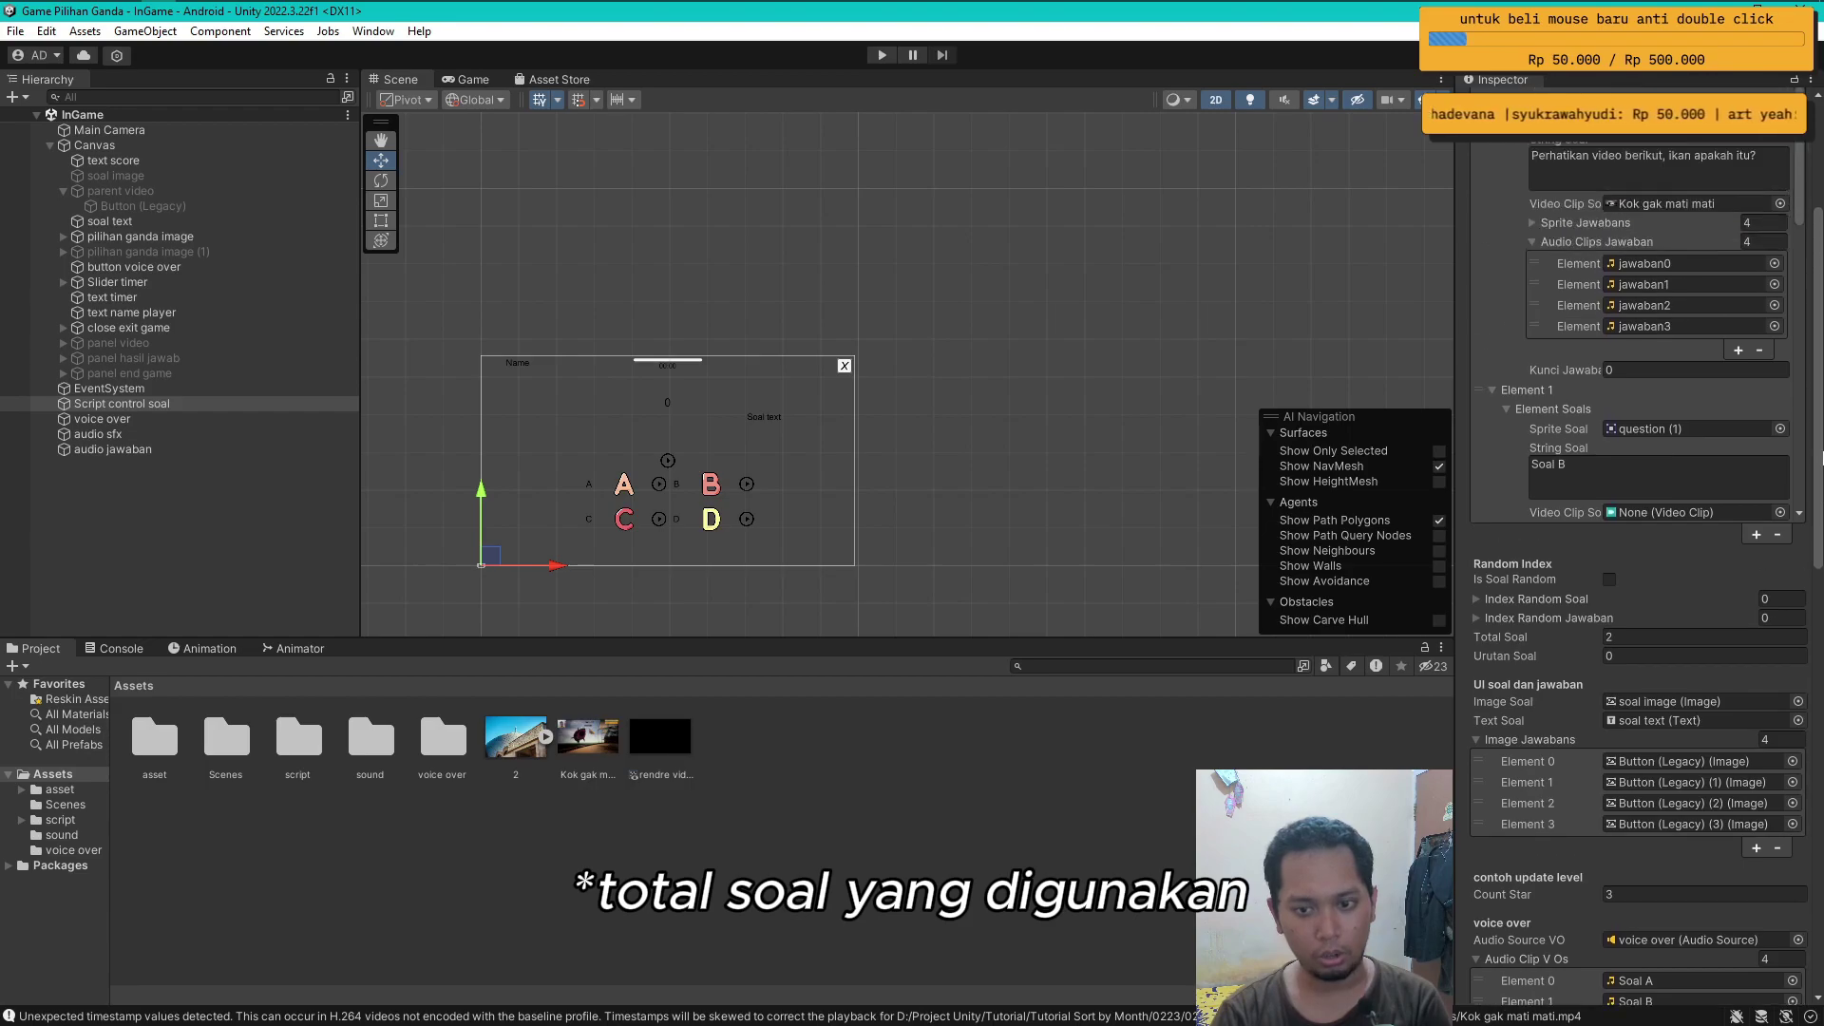
{"action": "scroll", "coordinate": [1821, 458], "scroll_direction": "up", "scroll_amount": 6}
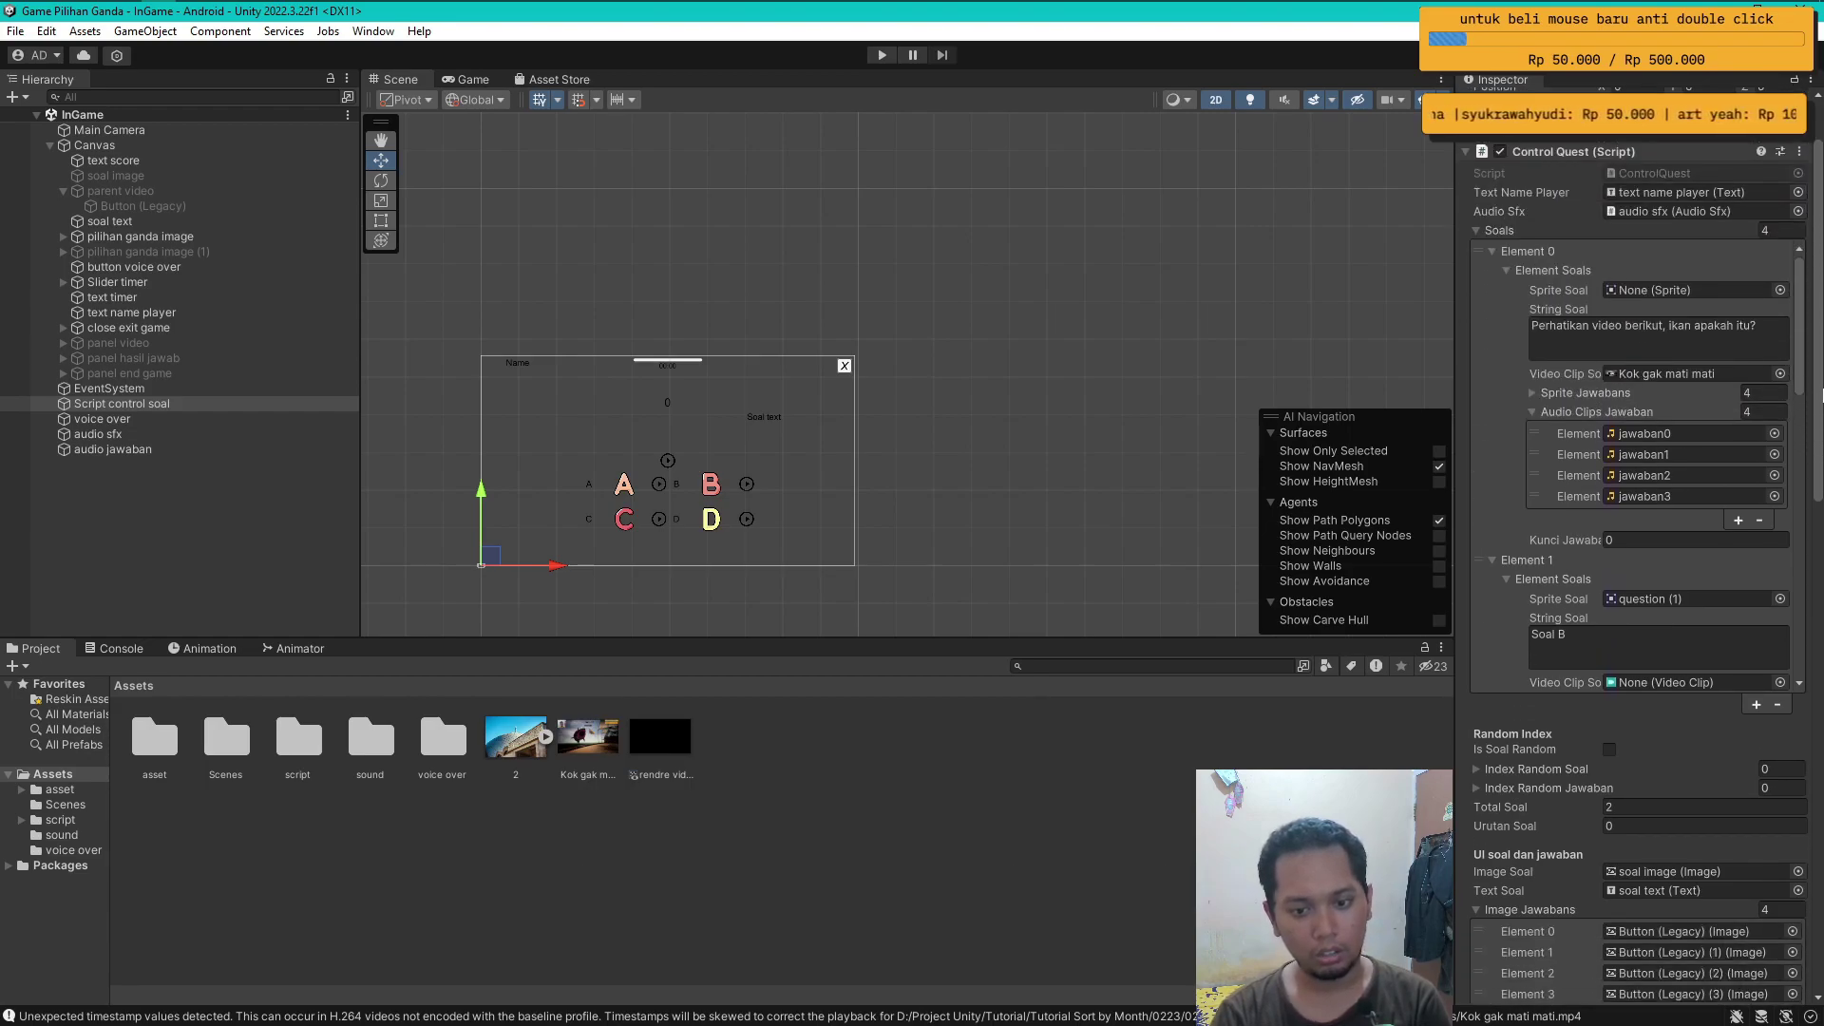
{"action": "scroll", "coordinate": [1821, 363], "scroll_direction": "down", "scroll_amount": 2}
{"action": "scroll", "coordinate": [1812, 407], "scroll_direction": "down", "scroll_amount": 6}
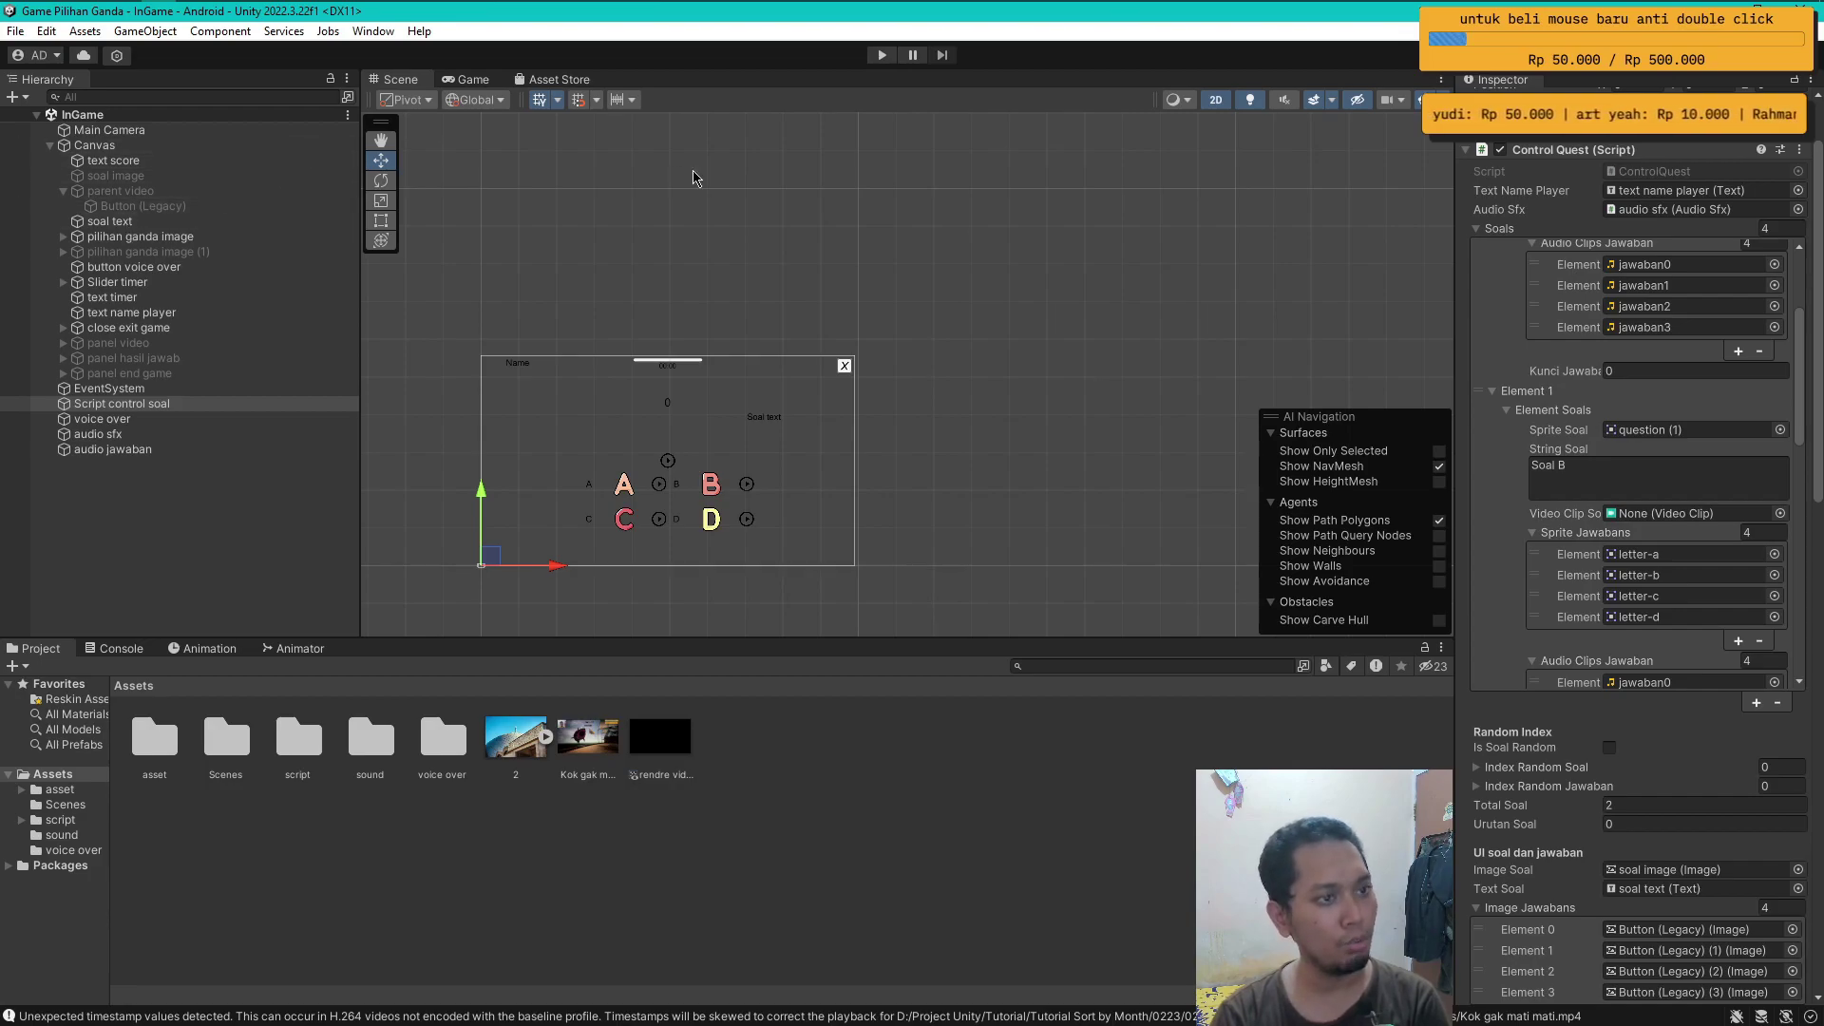
- Run the game again and answer the video question with choice C to reach 'Soal B'
{"action": "left_click", "coordinate": [879, 57]}
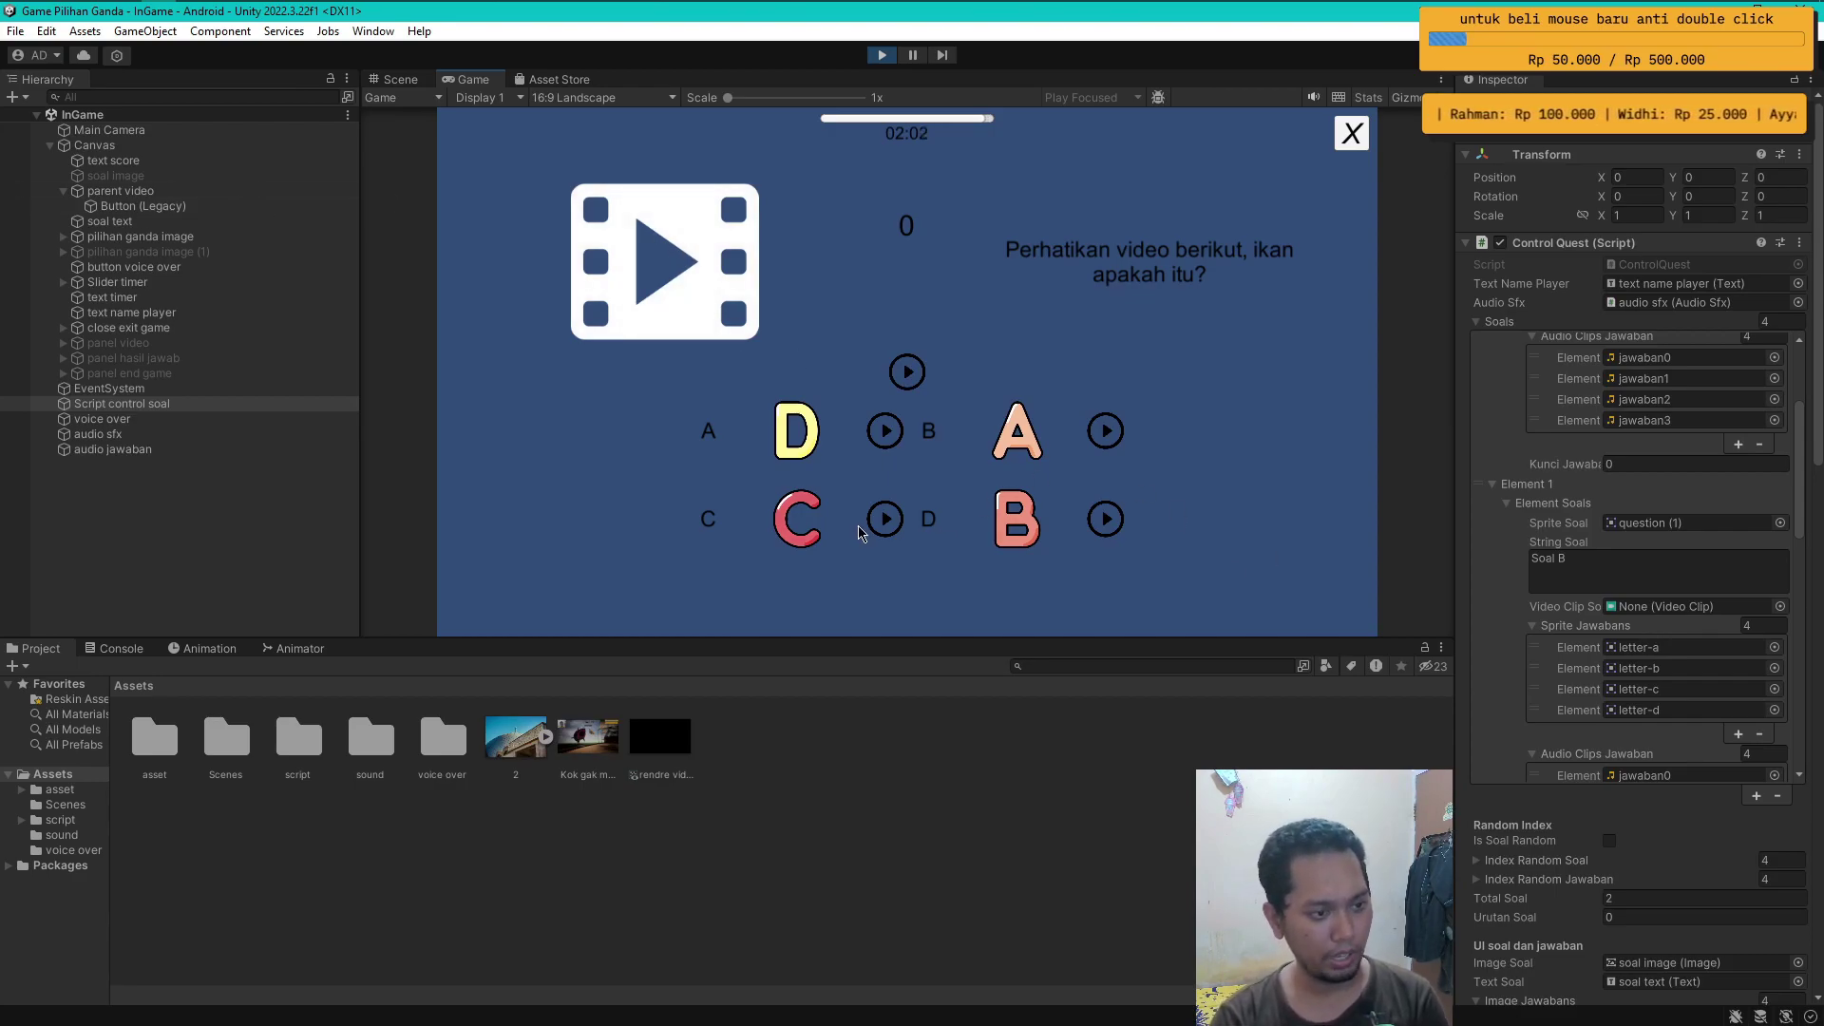
{"action": "left_click", "coordinate": [785, 525]}
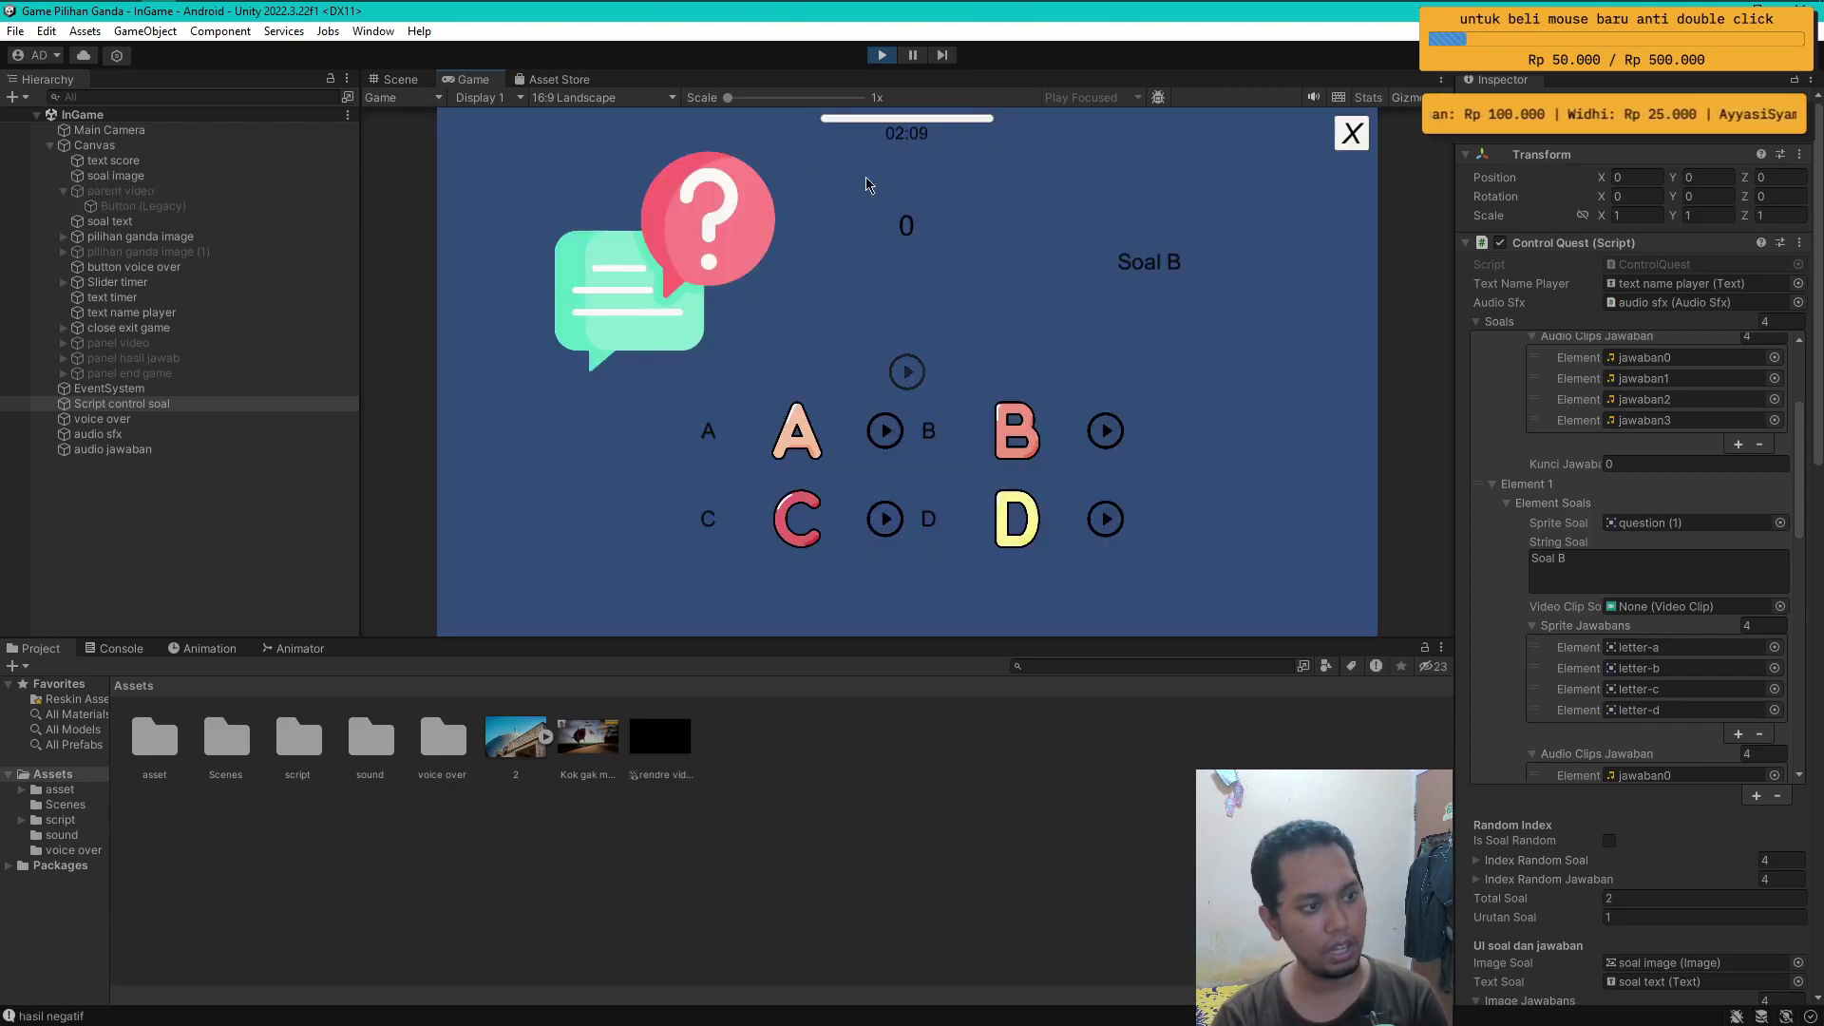